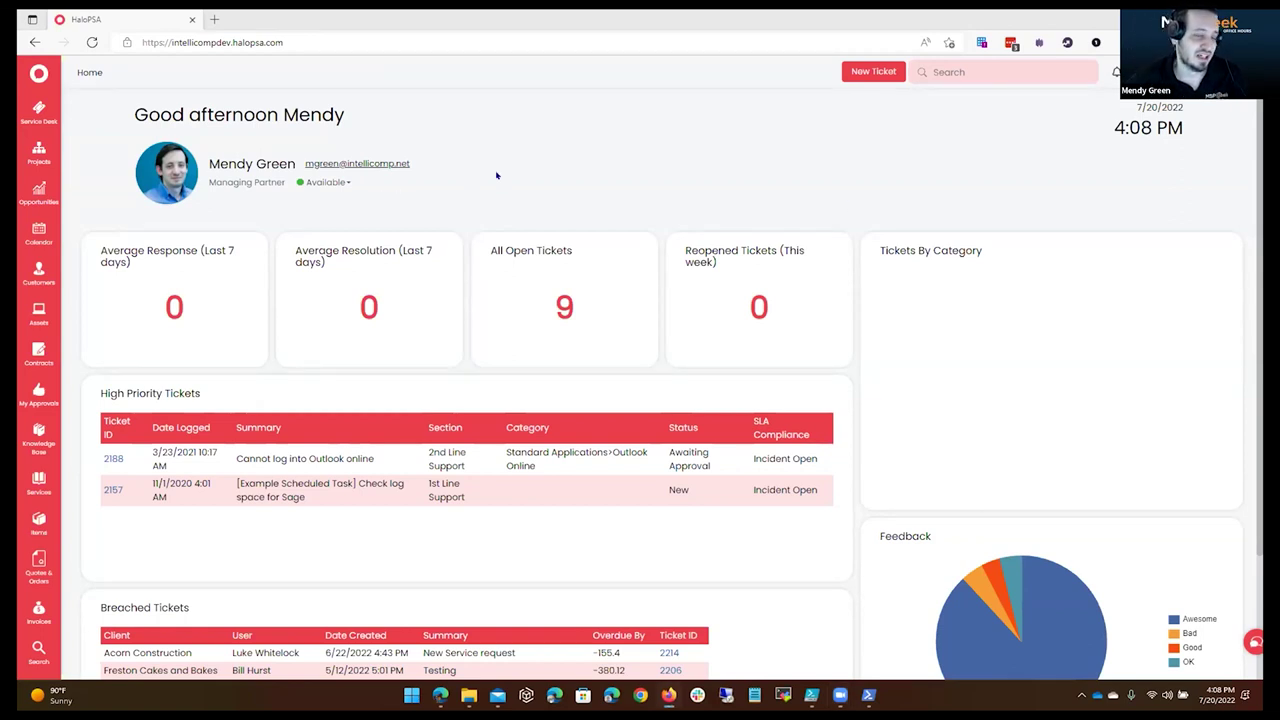
Search Configuration features for 'azure' and open the core Azure Active Directory integration.
{"action": "scroll", "coordinate": [38, 560], "scroll_direction": "down", "scroll_amount": 1}
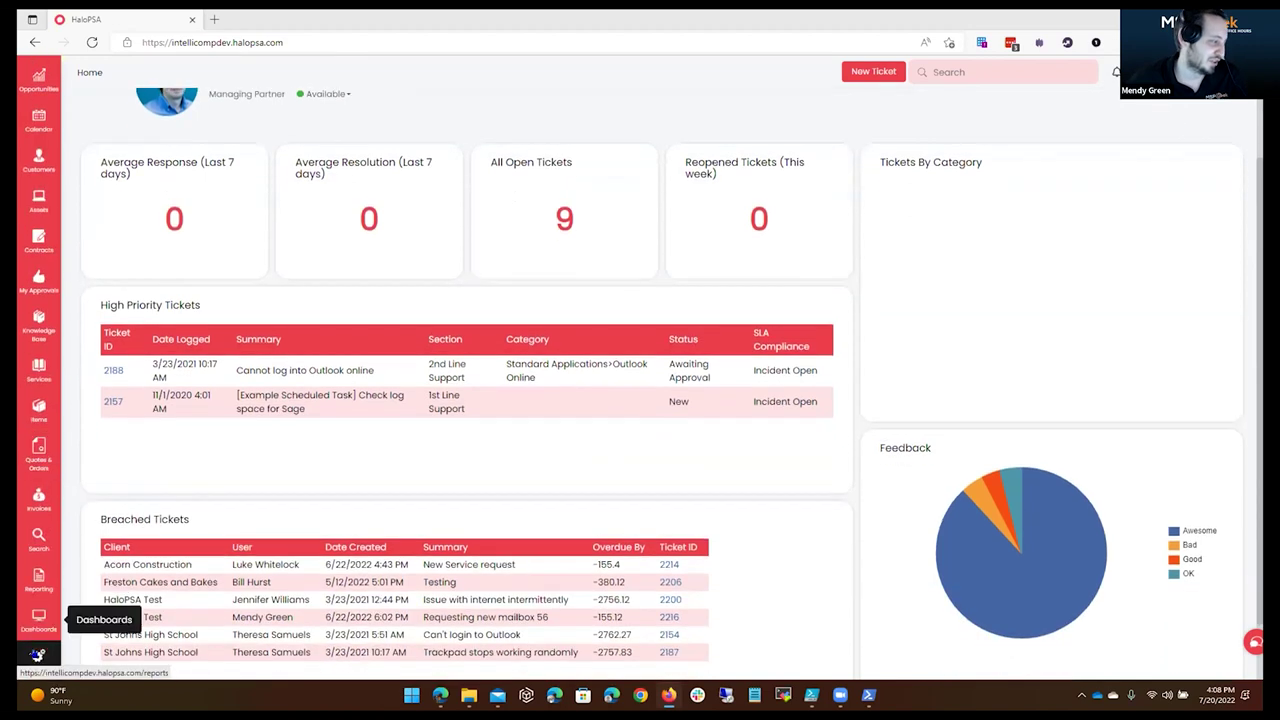
{"action": "left_click", "coordinate": [38, 655]}
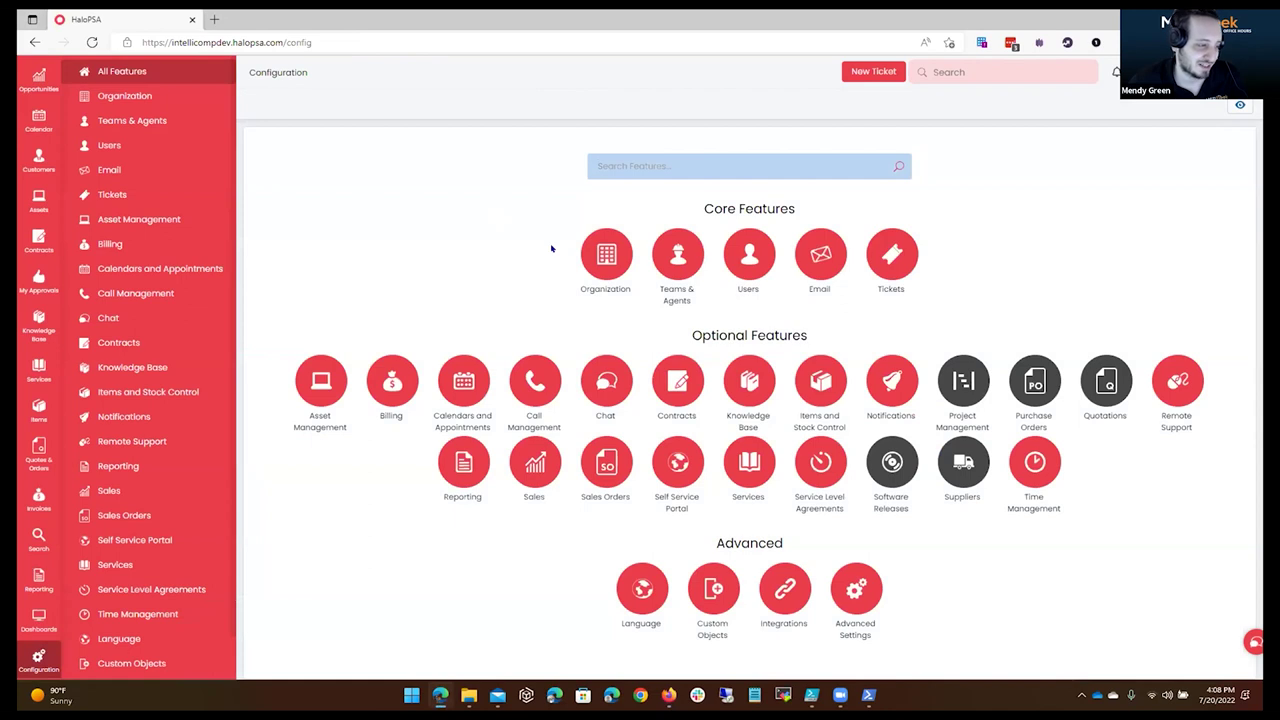
{"action": "left_click", "coordinate": [772, 602]}
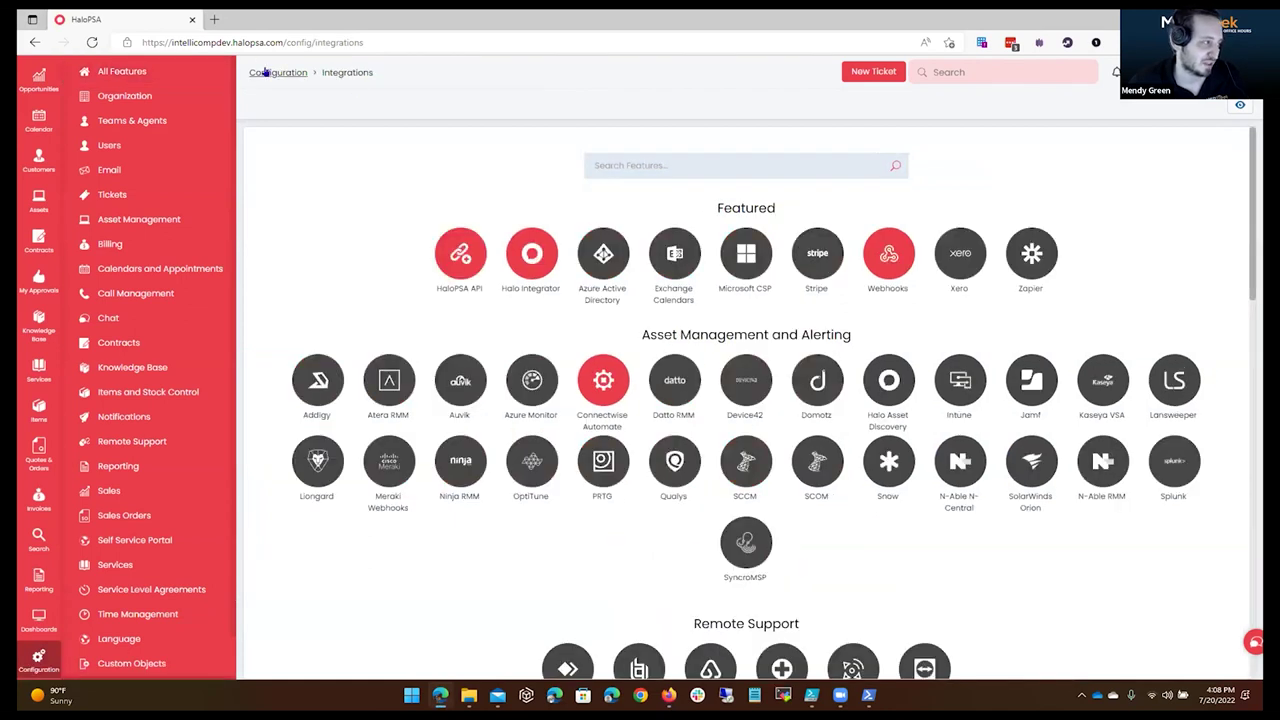
{"action": "left_click", "coordinate": [265, 72]}
{"action": "type", "text": "azure"}
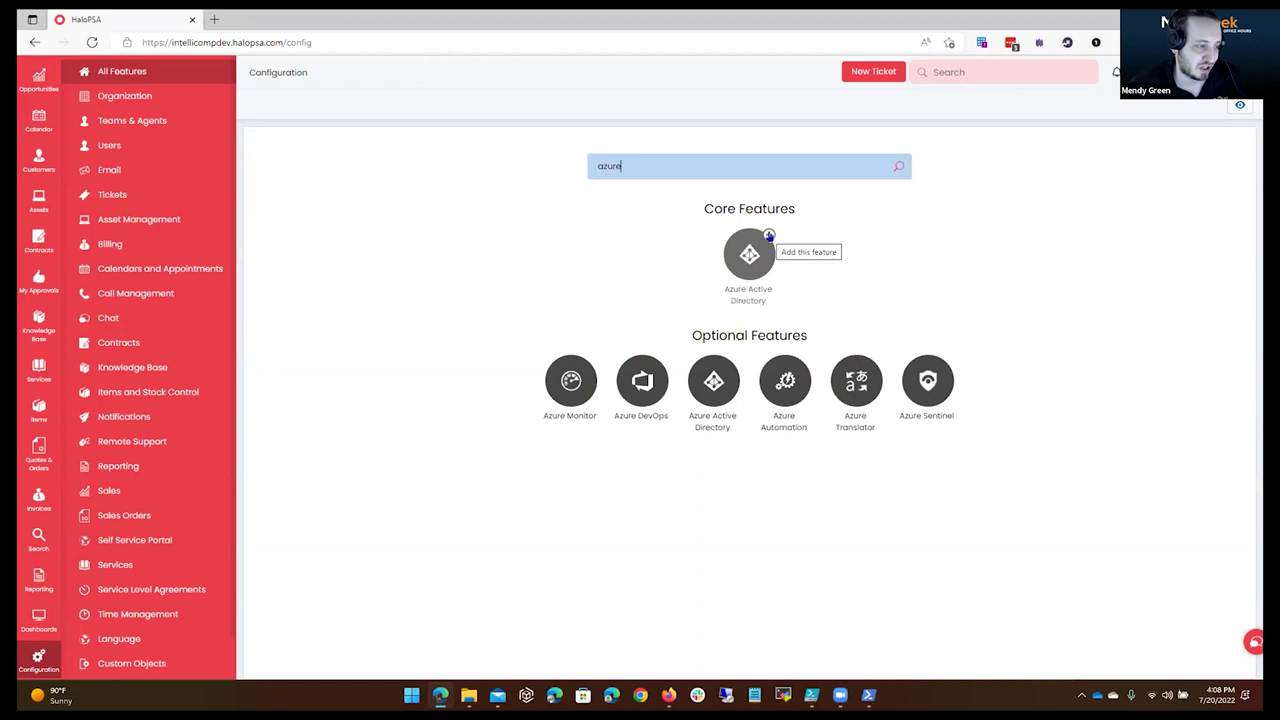
{"action": "left_click", "coordinate": [768, 238]}
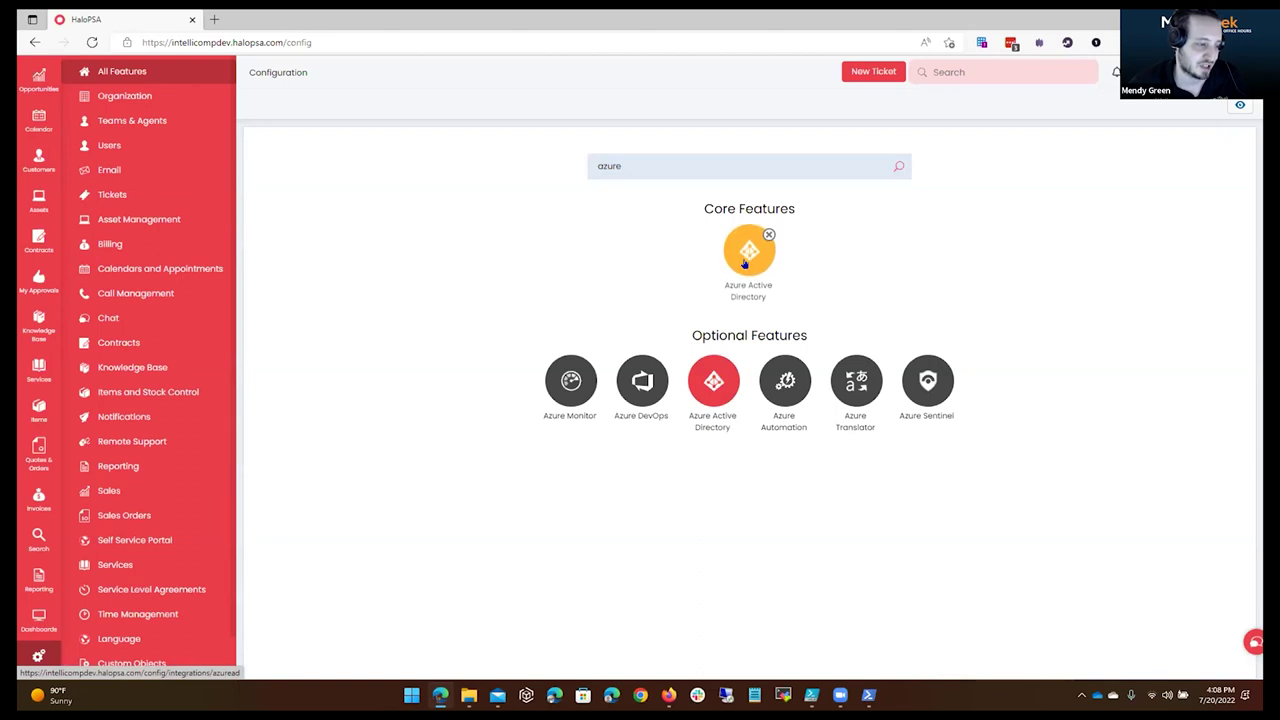
{"action": "left_click", "coordinate": [745, 258]}
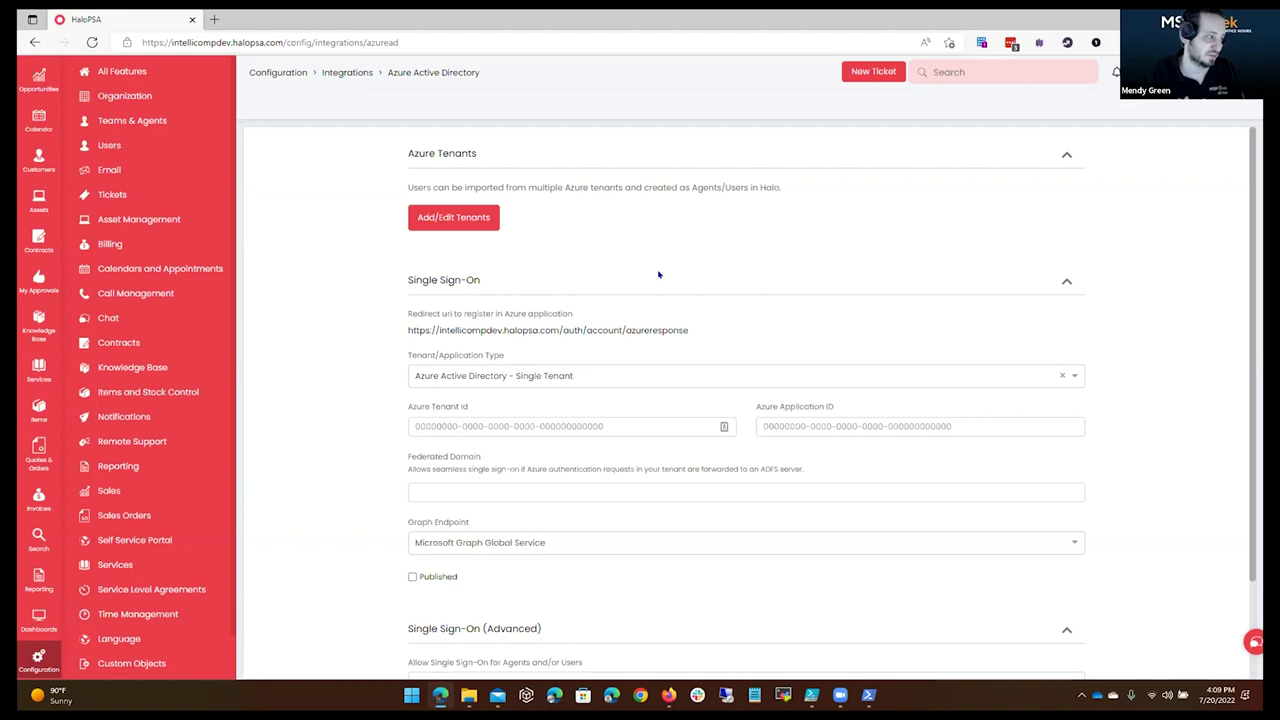
Collapse Single Sign-On, open the empty Azure tenants list and show its New options.
{"action": "left_click", "coordinate": [657, 288]}
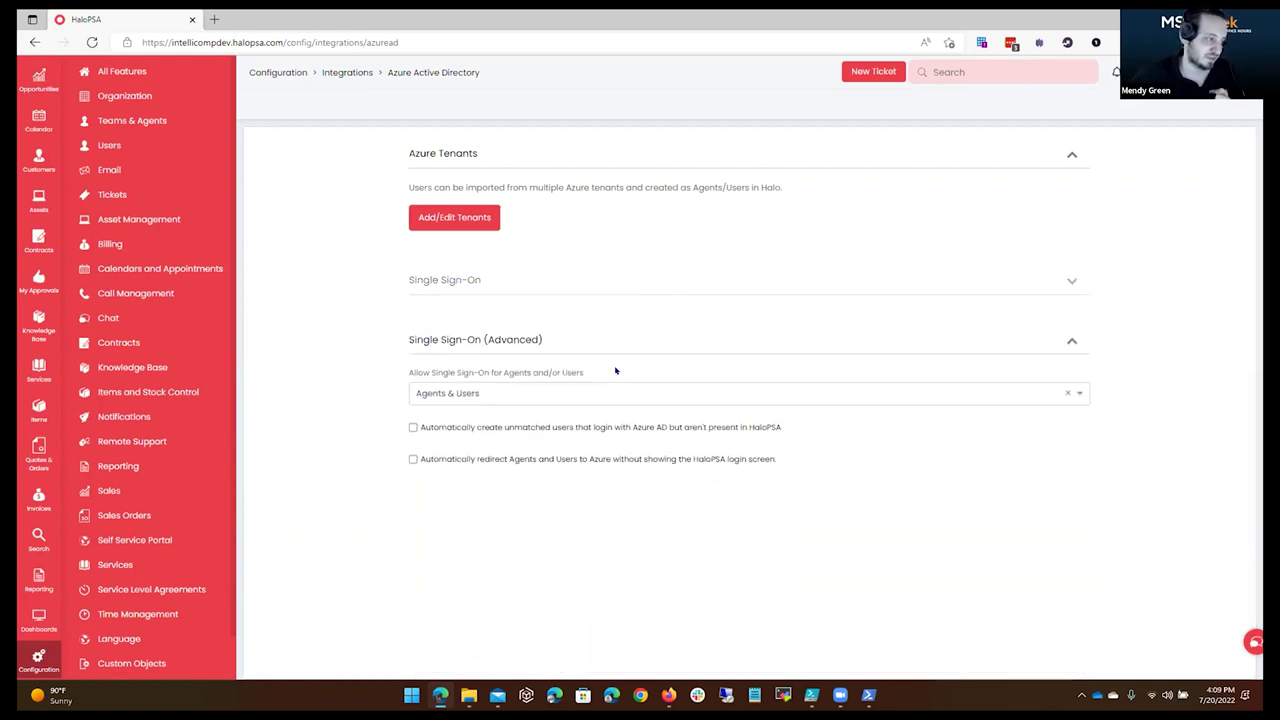
{"action": "left_click", "coordinate": [466, 216]}
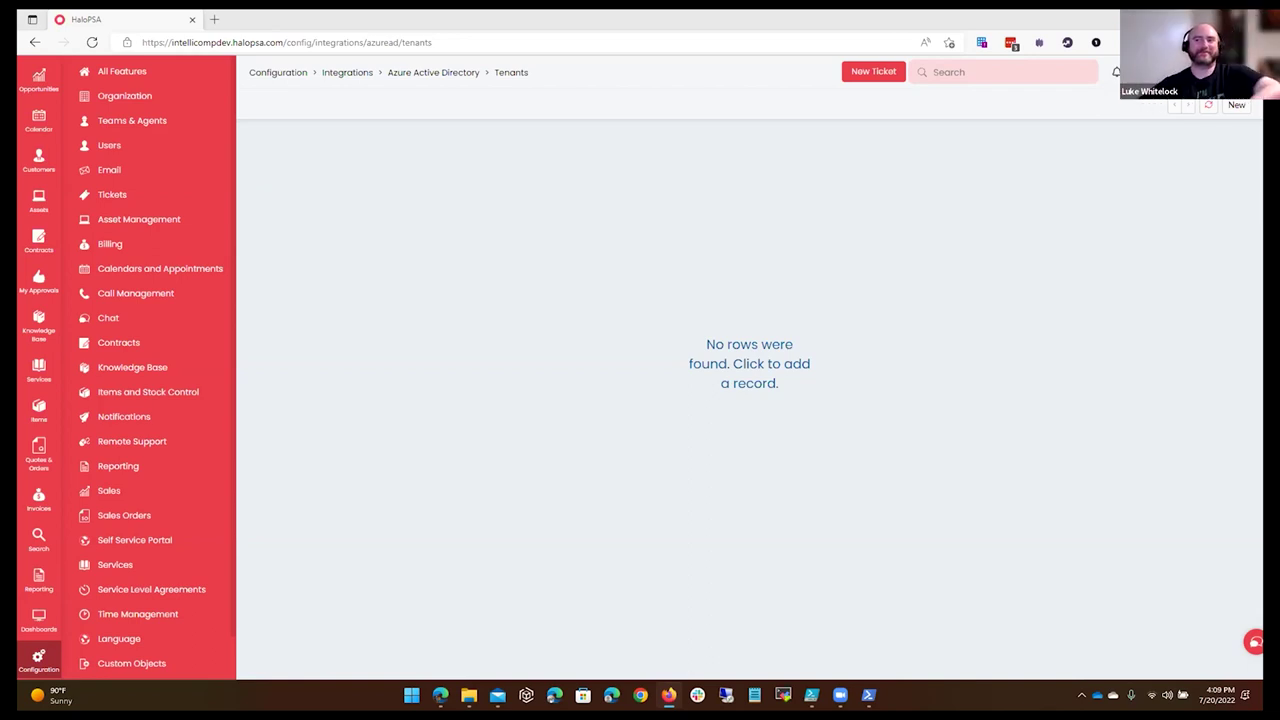
{"action": "left_click", "coordinate": [1236, 105]}
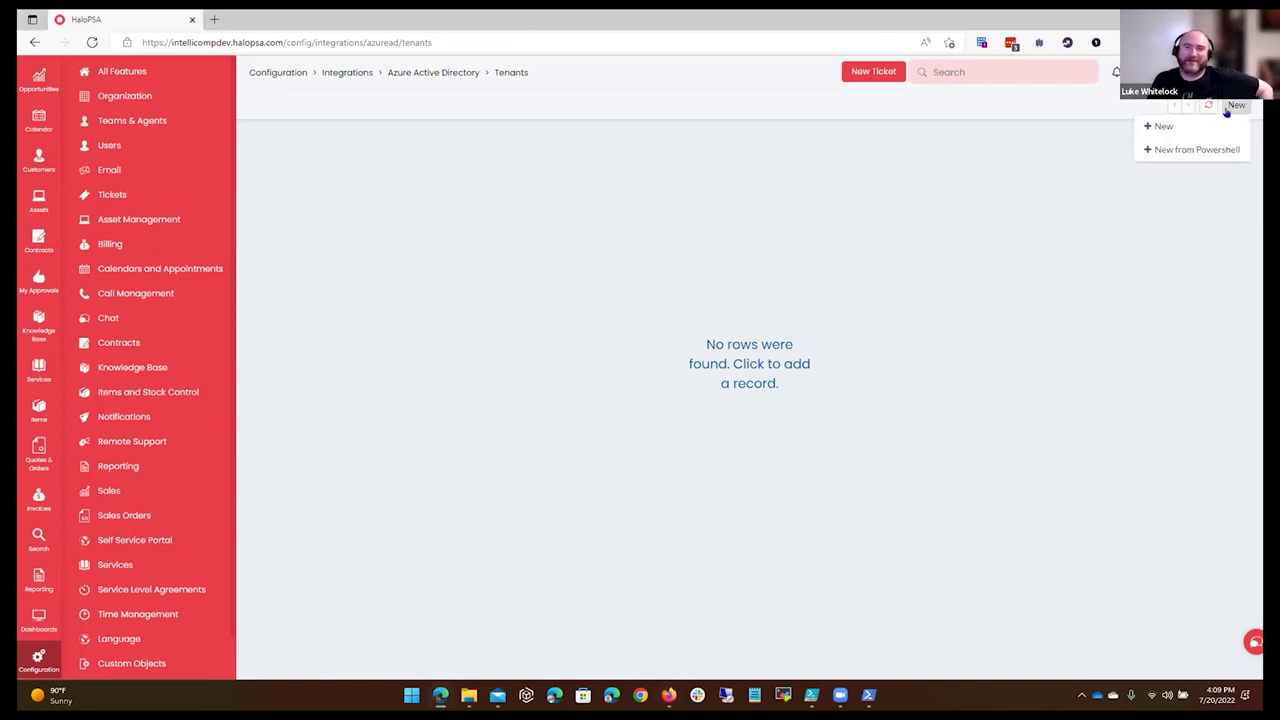
Start a new Azure AD connection and enter the home tenant's name as its Name.
{"action": "left_click", "coordinate": [1162, 127]}
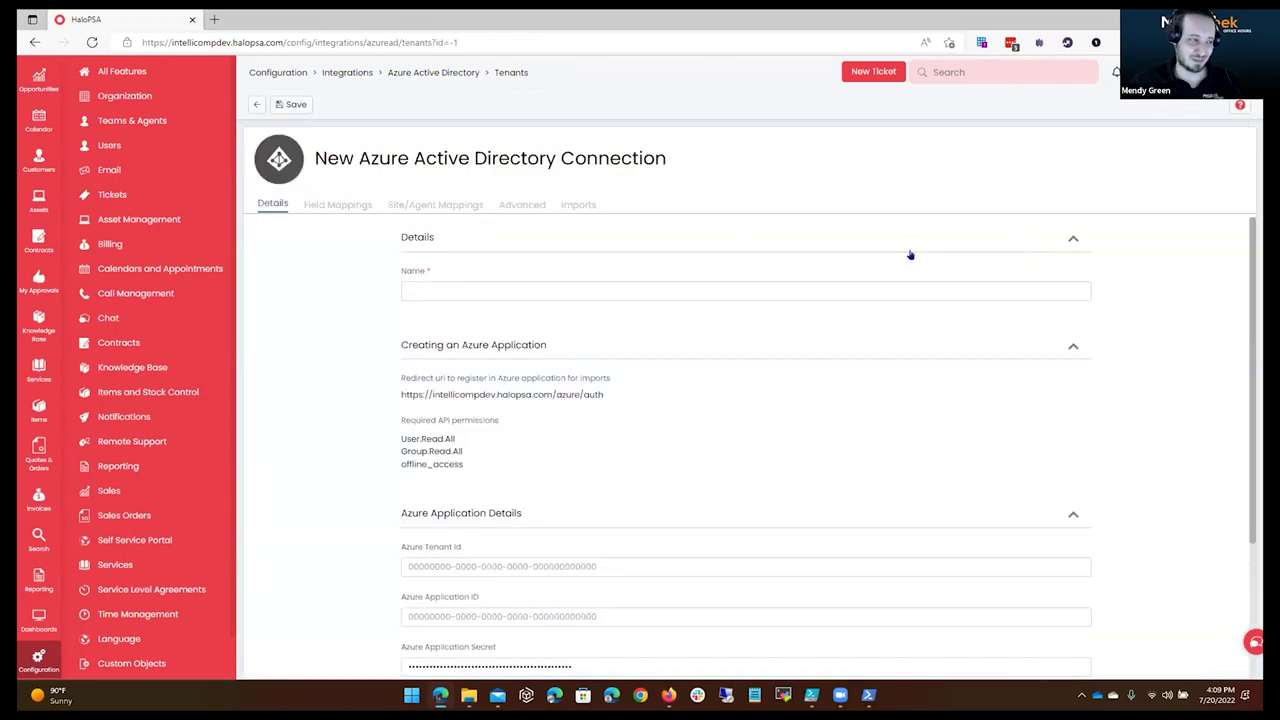
{"action": "left_click", "coordinate": [520, 290]}
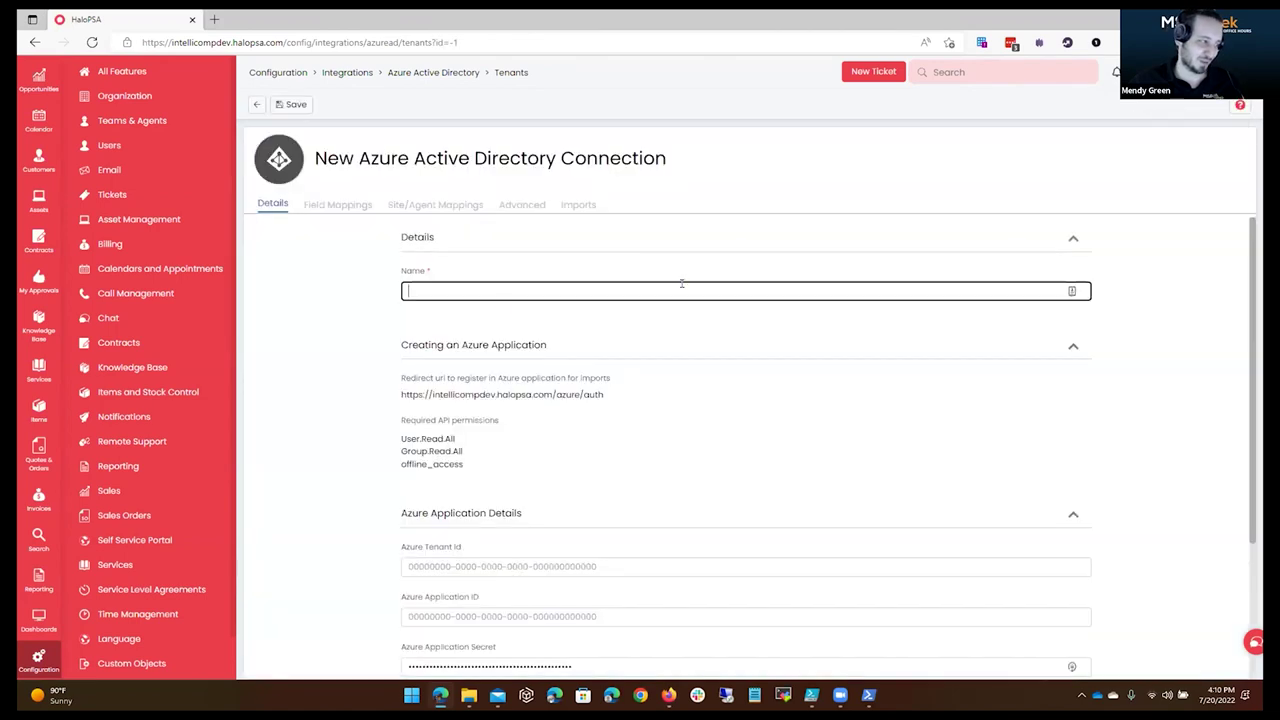
{"action": "type", "text": "Mendy Online (Home)"}
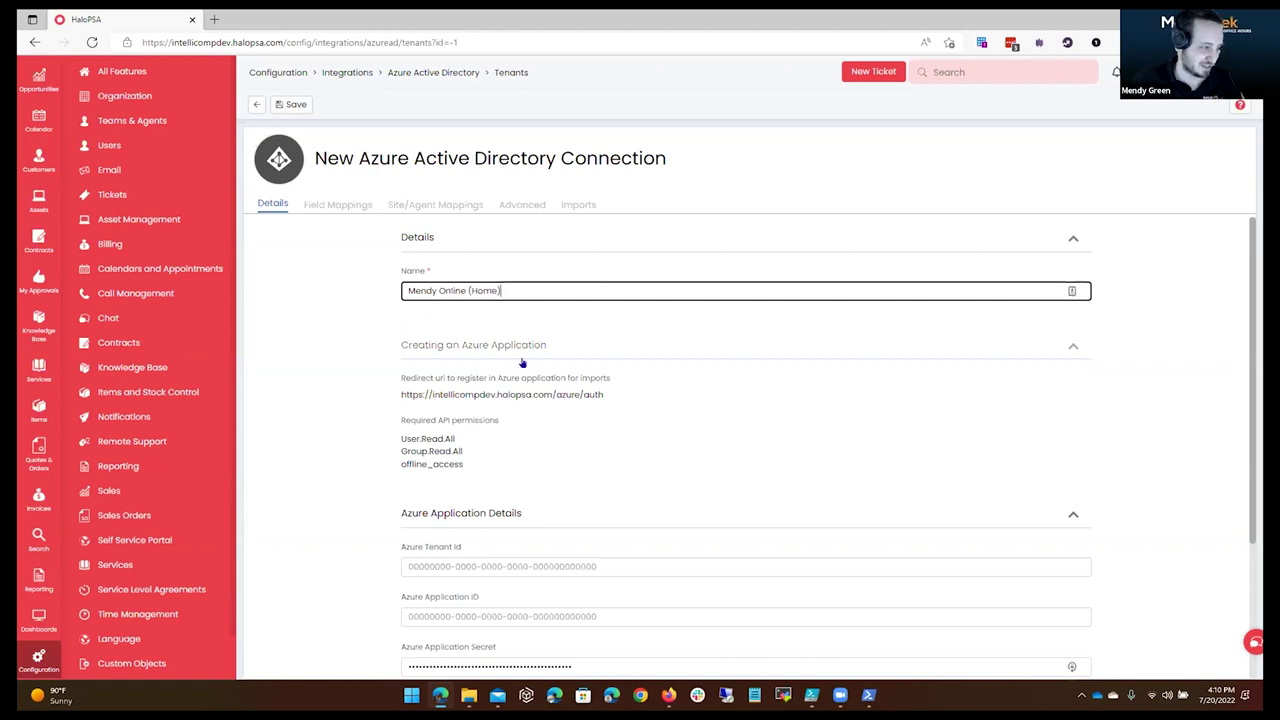
{"action": "left_click_drag", "start_coordinate": [382, 380], "coordinate": [596, 476]}
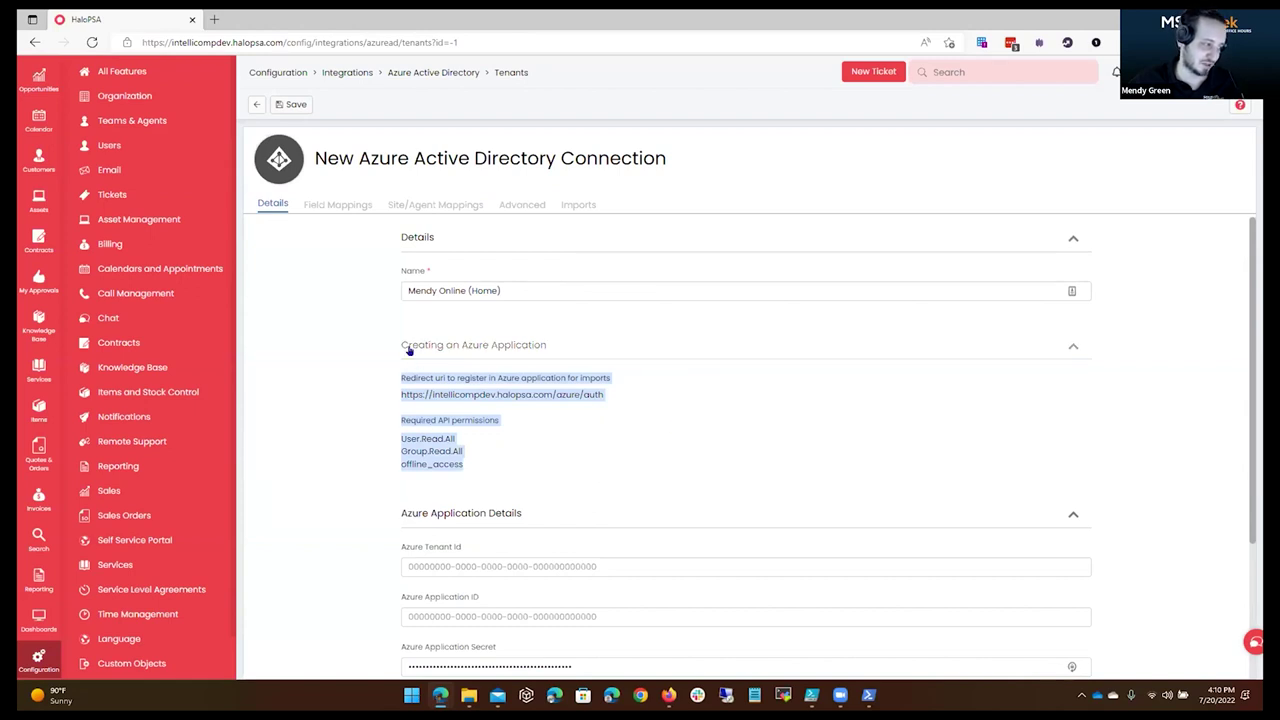
{"action": "left_click", "coordinate": [334, 334]}
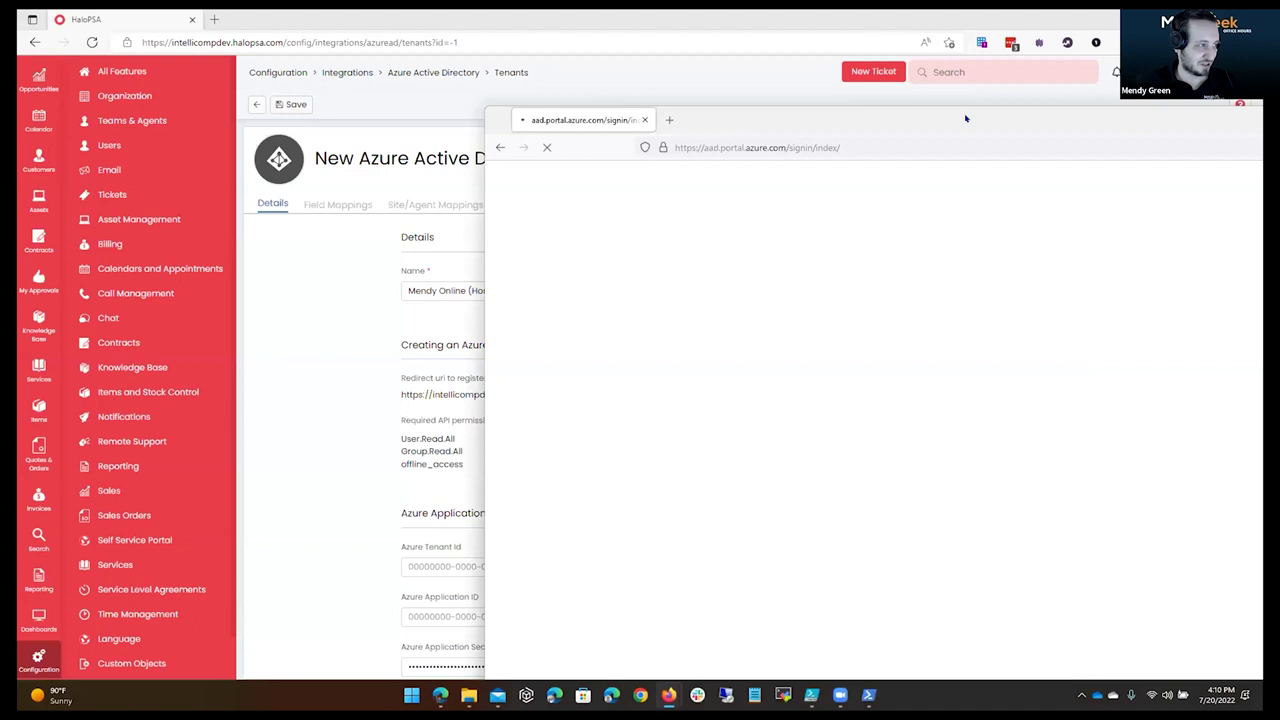
Resize the Azure portal window and browse to Azure Active Directory's App registrations.
{"action": "left_click_drag", "start_coordinate": [484, 108], "coordinate": [386, 37]}
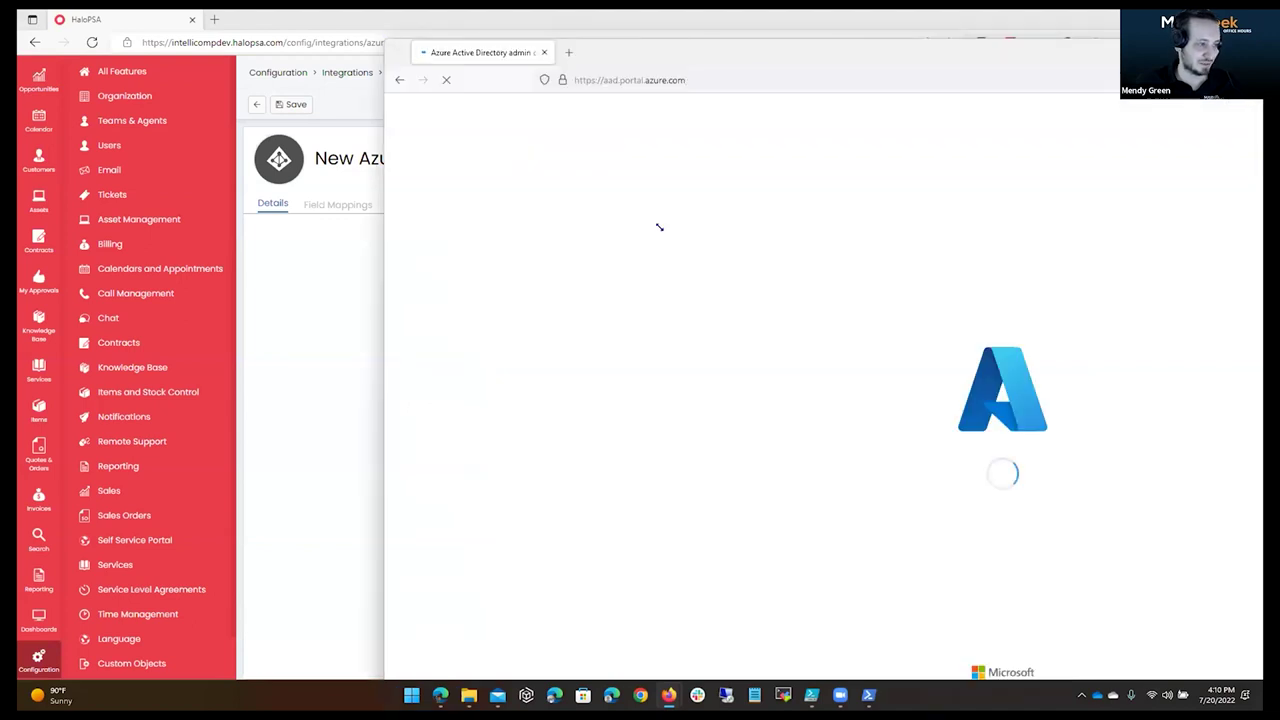
{"action": "left_click_drag", "start_coordinate": [659, 227], "coordinate": [658, 230]}
{"action": "left_click_drag", "start_coordinate": [1050, 254], "coordinate": [860, 136]}
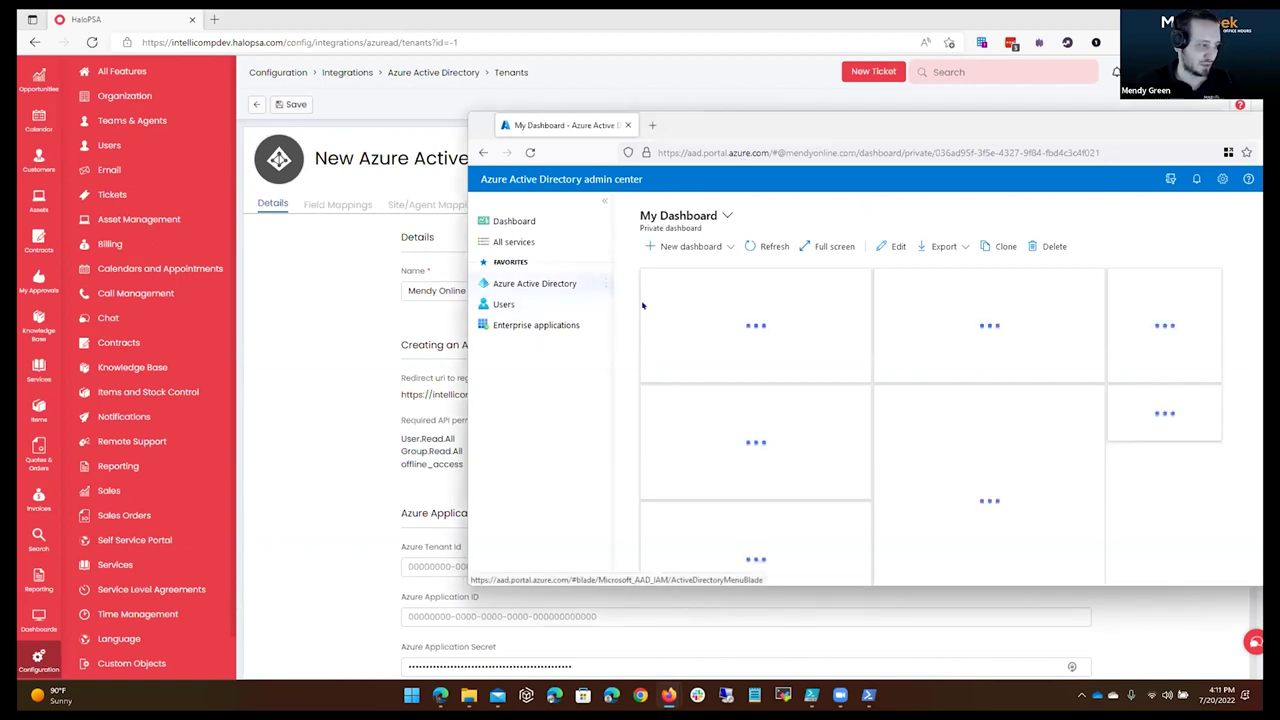
{"action": "left_click", "coordinate": [556, 283]}
{"action": "left_click", "coordinate": [560, 327]}
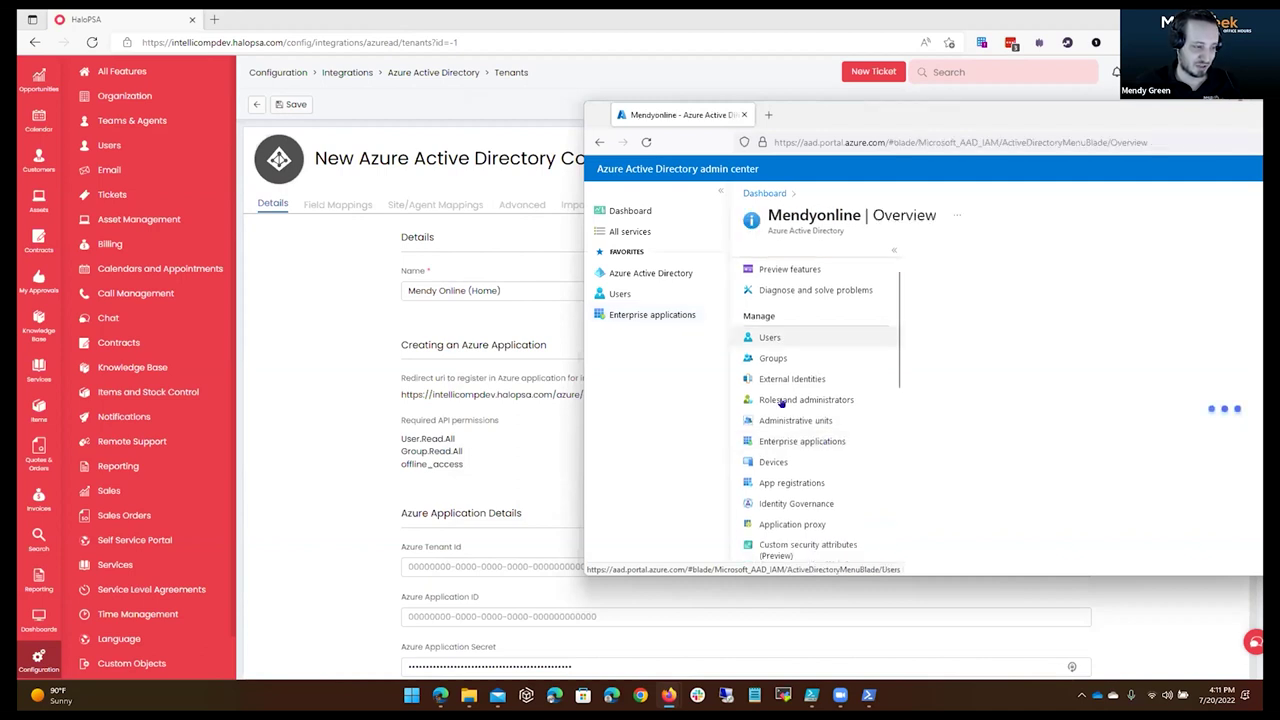
{"action": "scroll", "coordinate": [831, 378], "scroll_direction": "down", "scroll_amount": 2}
{"action": "left_click", "coordinate": [831, 376]}
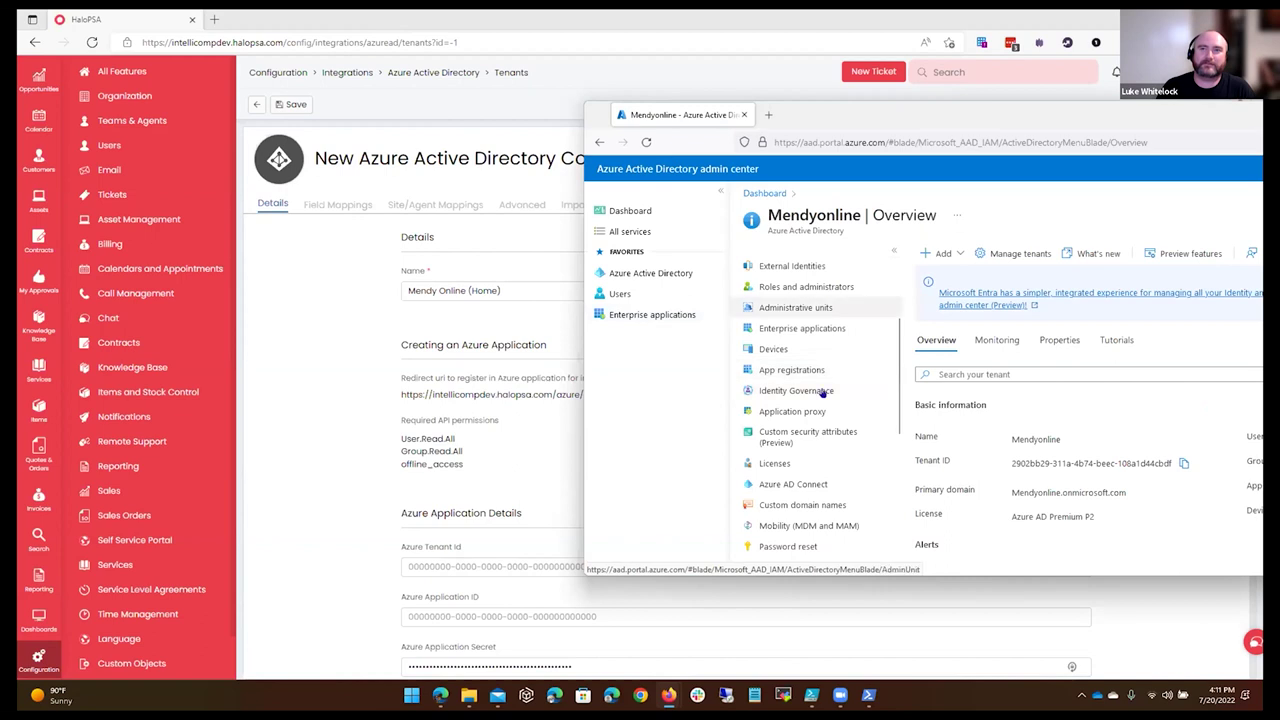
{"action": "left_click", "coordinate": [818, 355]}
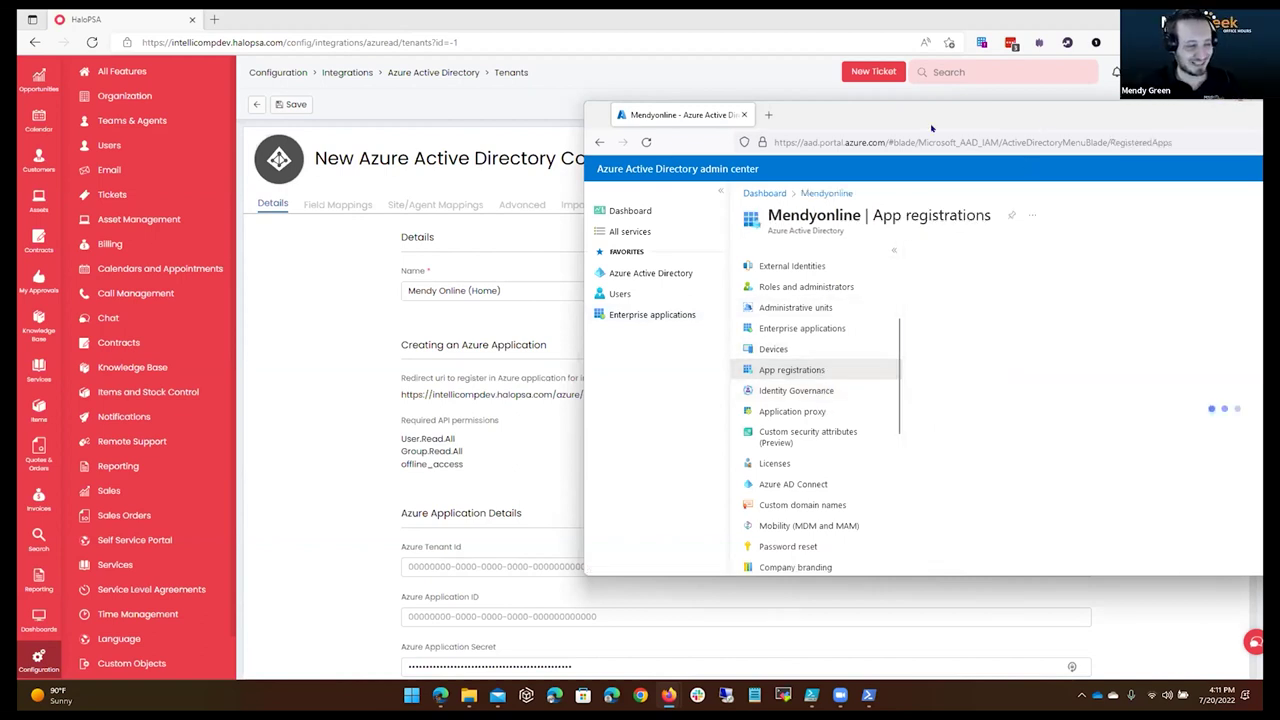
Return through the dashboard to App registrations and start a New registration.
{"action": "left_click_drag", "start_coordinate": [931, 128], "coordinate": [820, 129]}
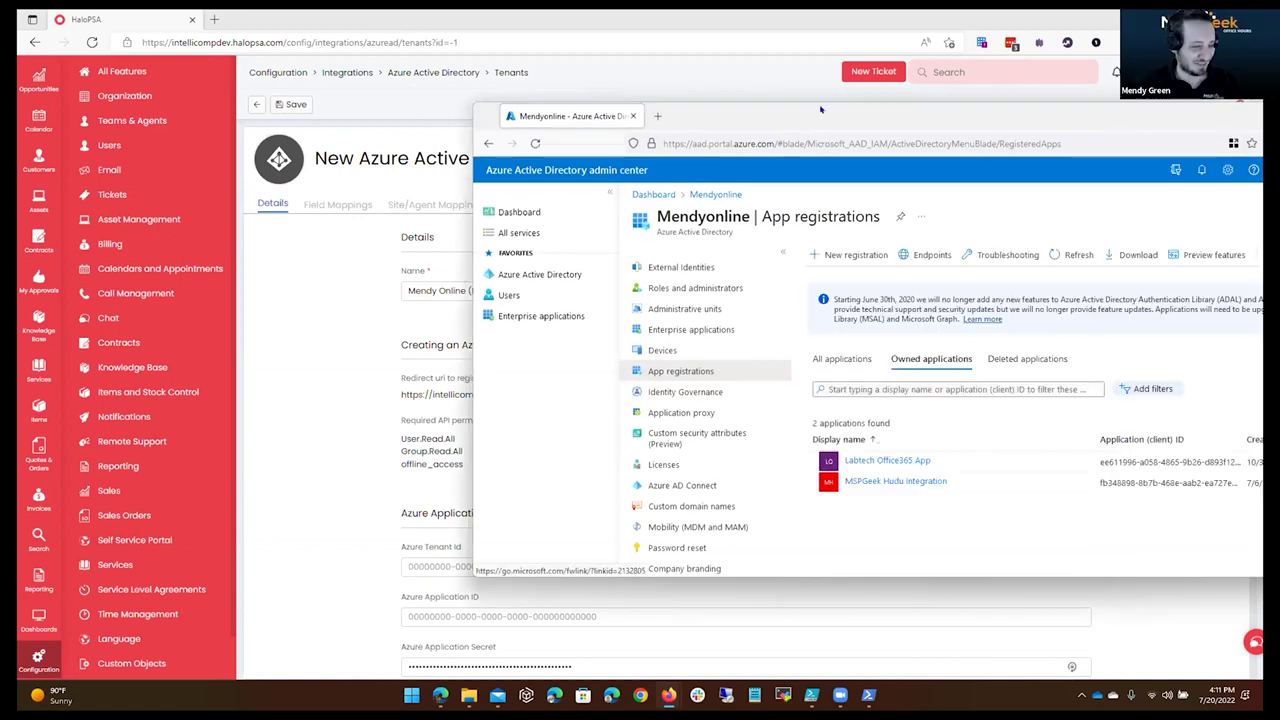
{"action": "double_click", "coordinate": [995, 128]}
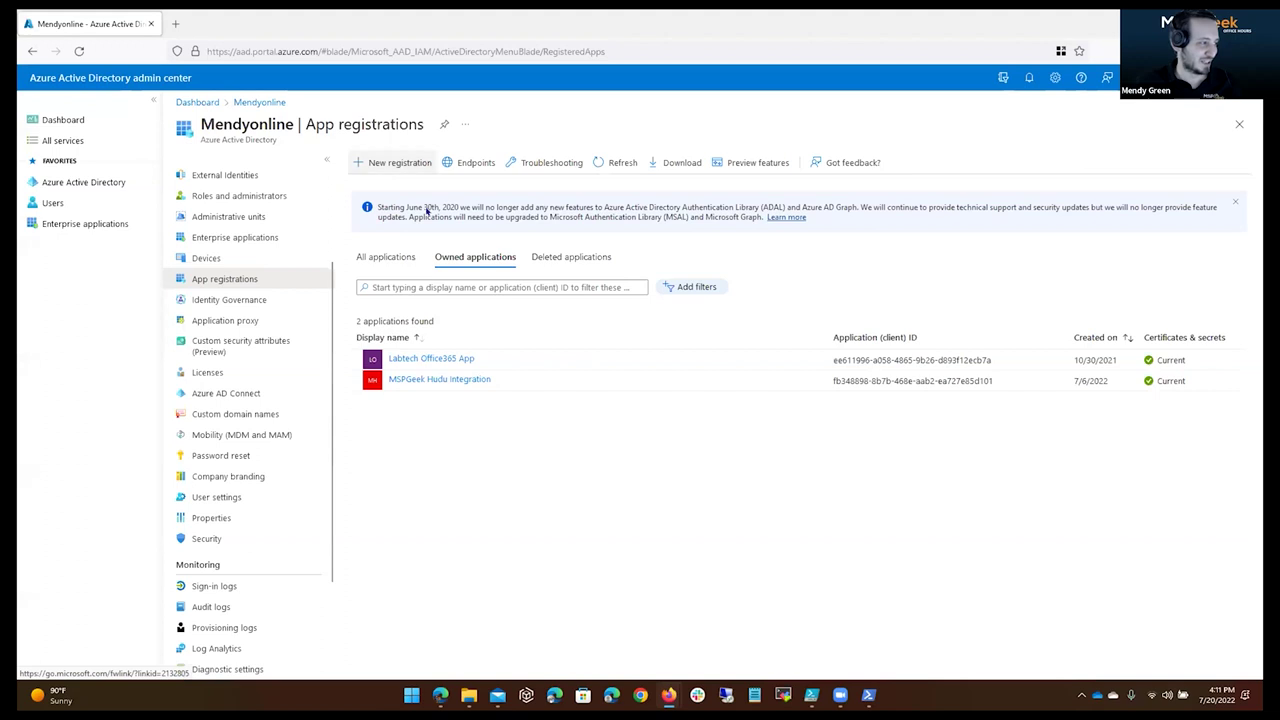
{"action": "left_click", "coordinate": [197, 102]}
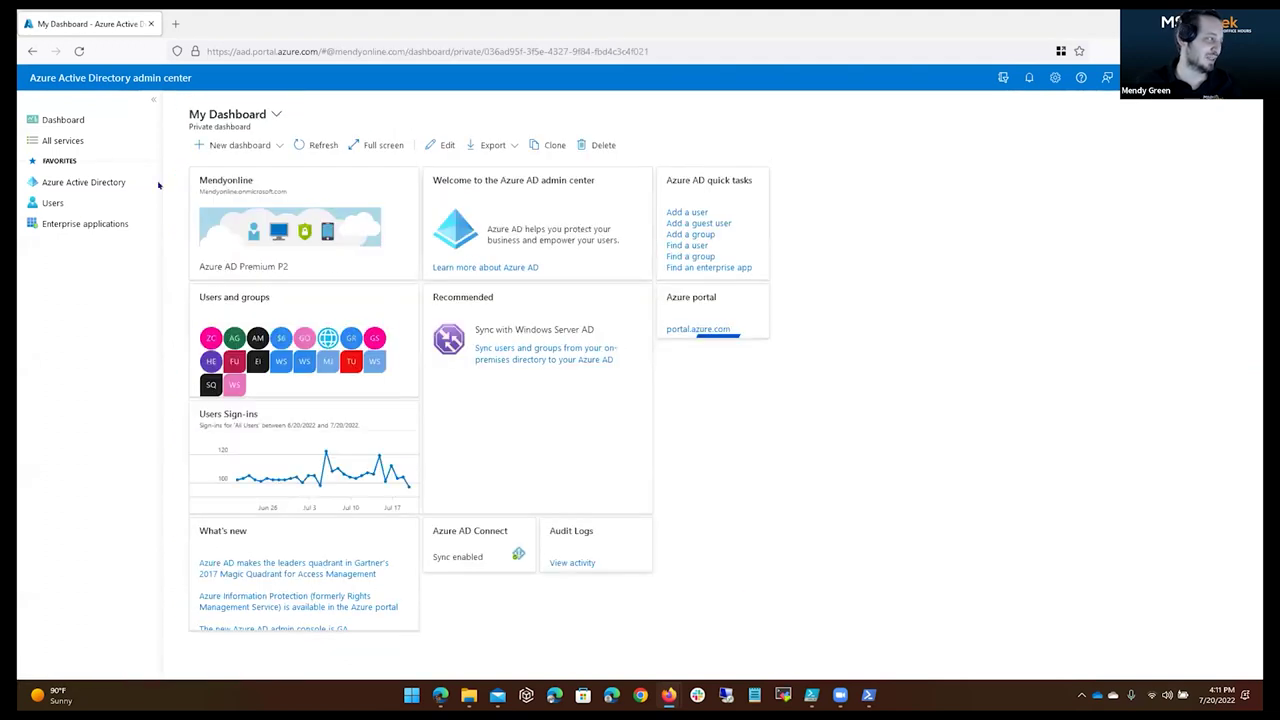
{"action": "left_click", "coordinate": [91, 181]}
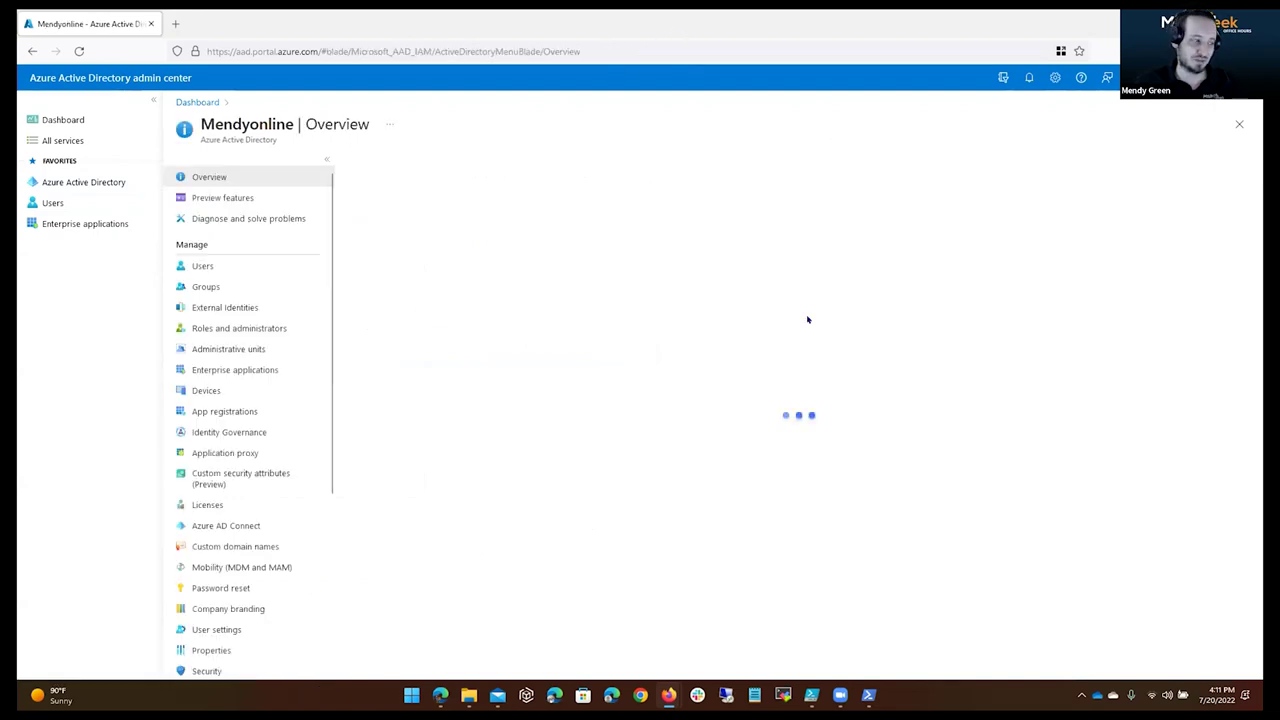
{"action": "key", "text": "super+Down"}
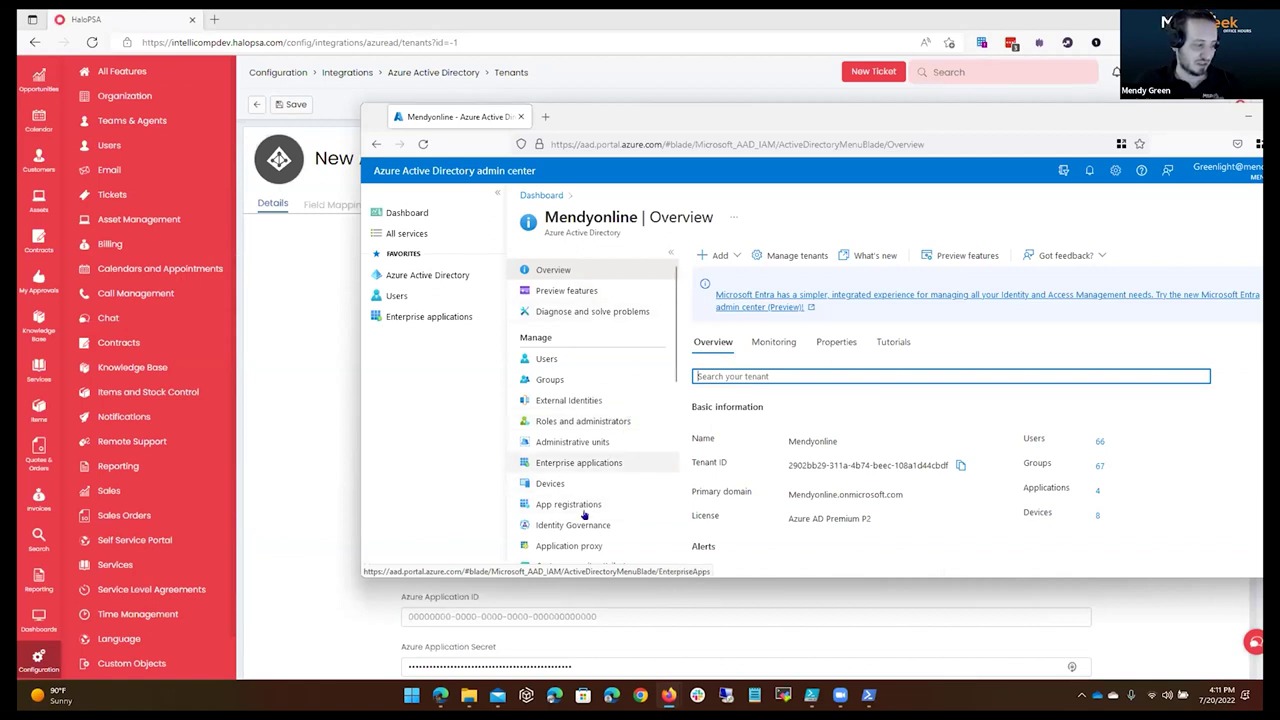
{"action": "left_click", "coordinate": [540, 512]}
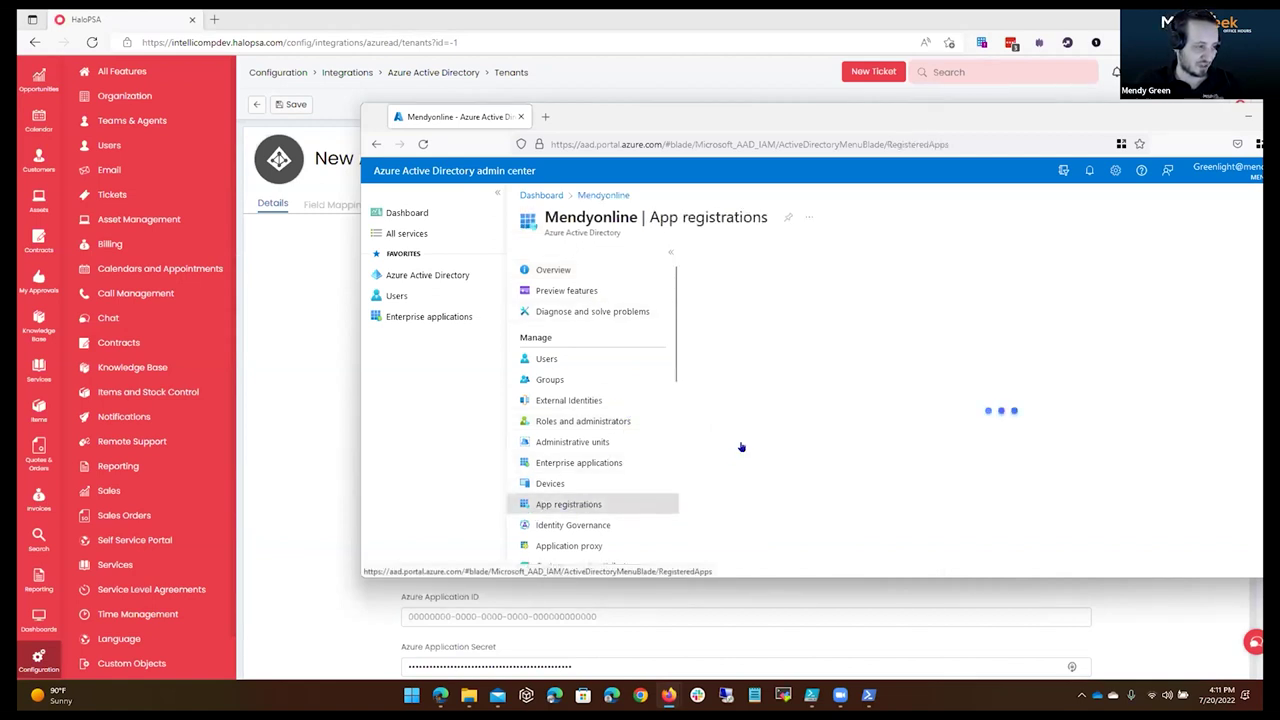
{"action": "left_click", "coordinate": [741, 255]}
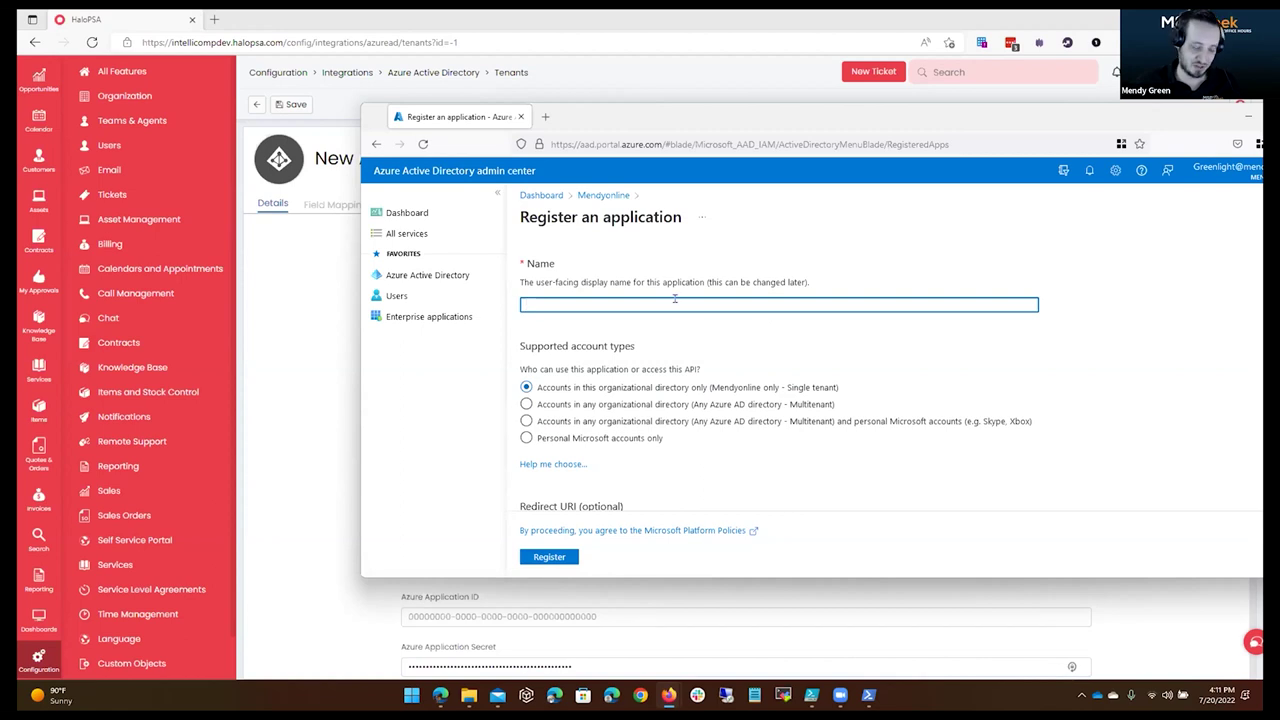
Name the app 'Hudu Azure Sync' and copy HaloPSA's azure/auth redirect URL.
{"action": "type", "text": "Hudu"}
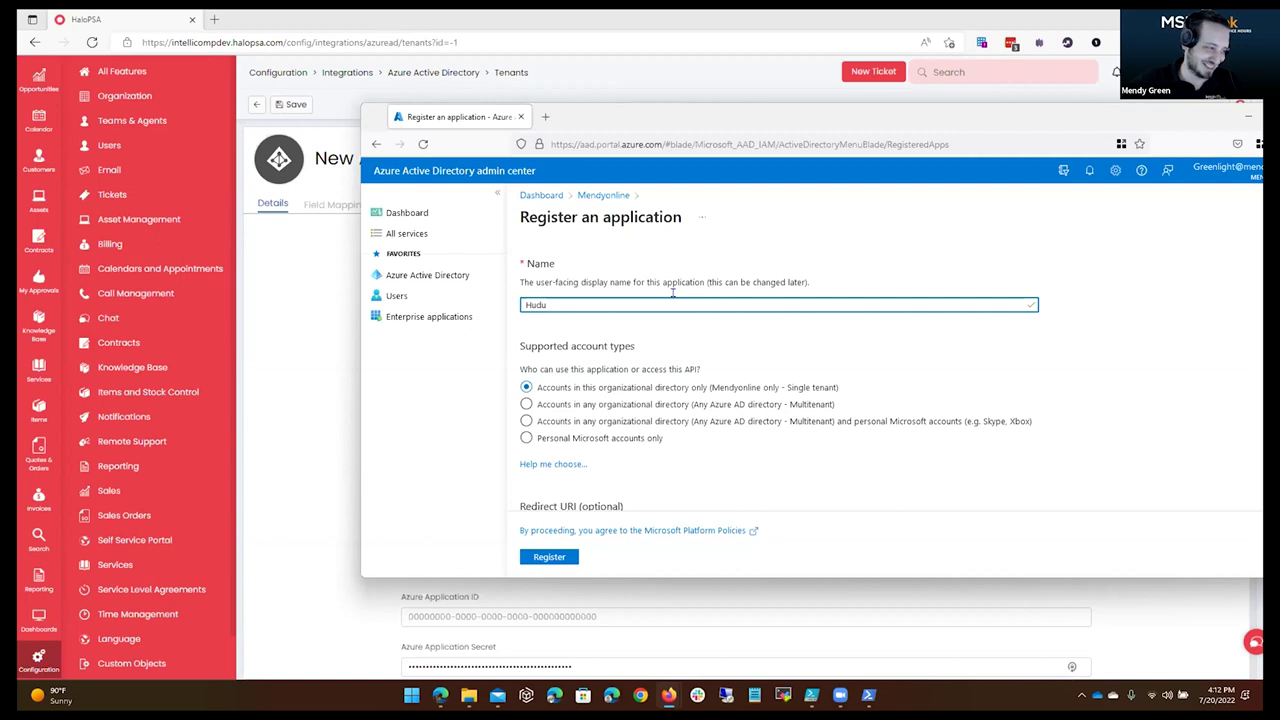
{"action": "type", "text": "Azure Sync"}
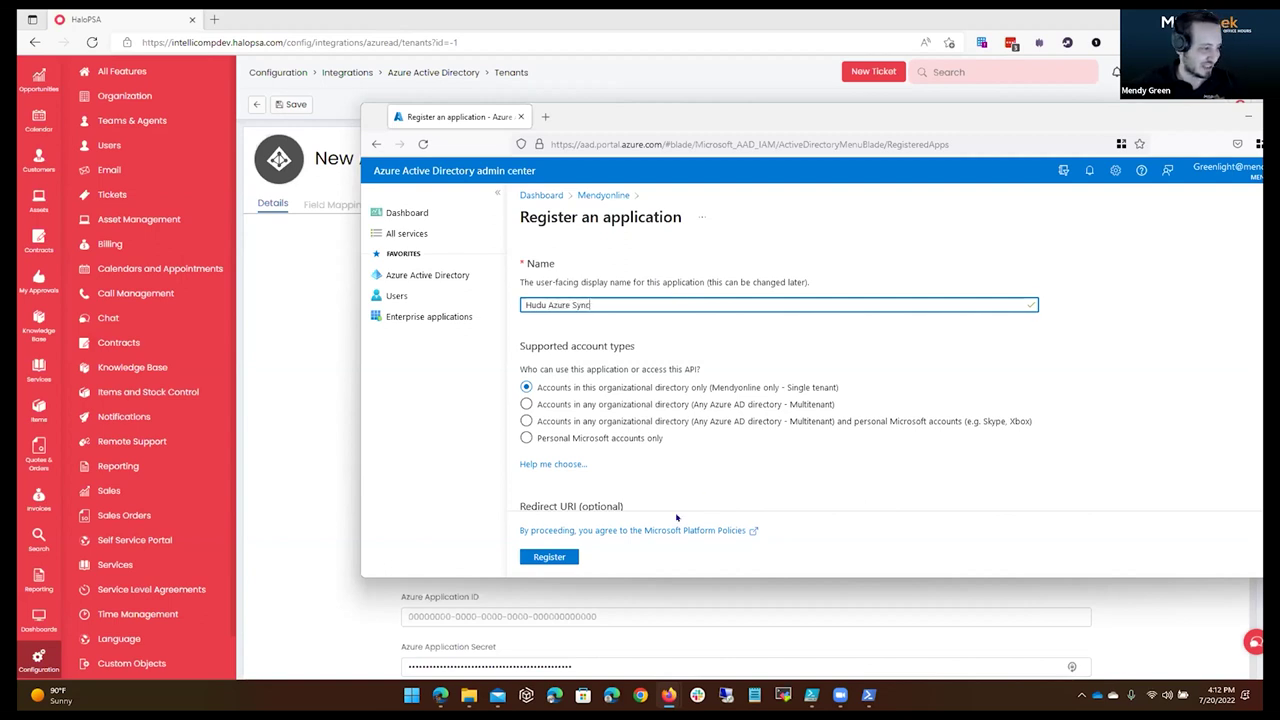
{"action": "scroll", "coordinate": [676, 517], "scroll_direction": "down", "scroll_amount": 3}
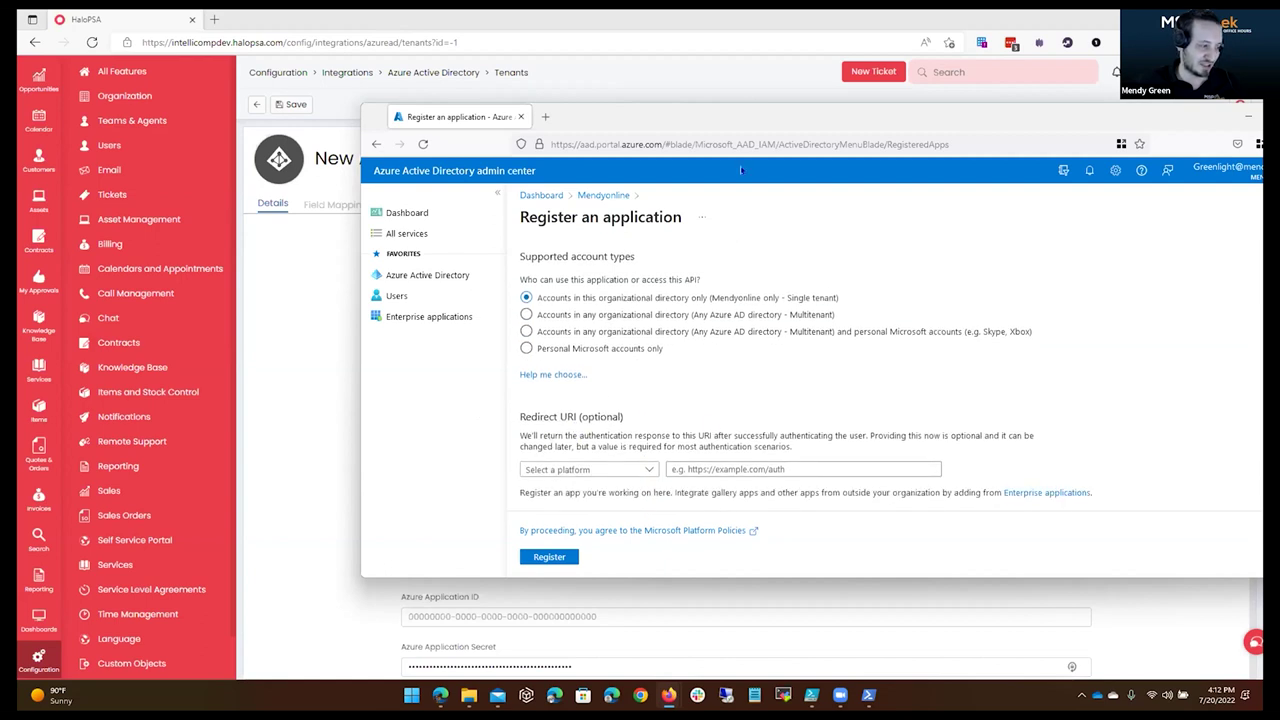
{"action": "left_click_drag", "start_coordinate": [1057, 131], "coordinate": [1263, 123]}
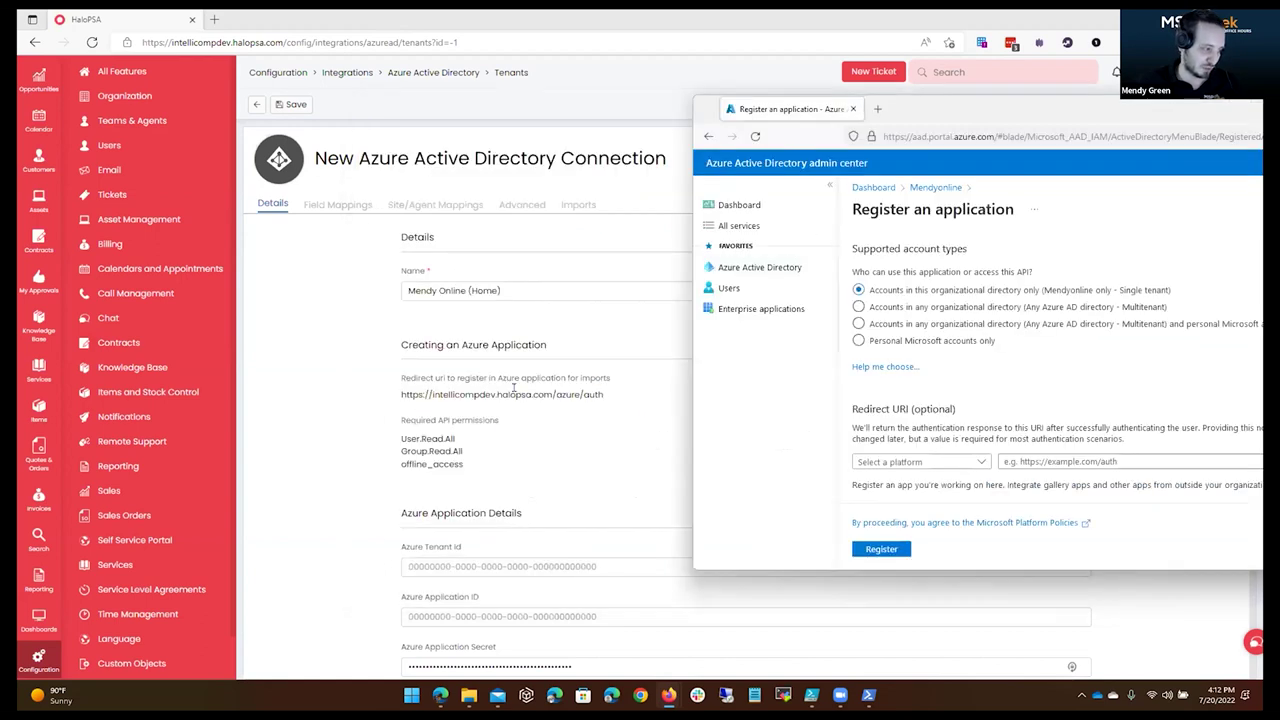
{"action": "left_click", "coordinate": [440, 385]}
{"action": "triple_click", "coordinate": [443, 393]}
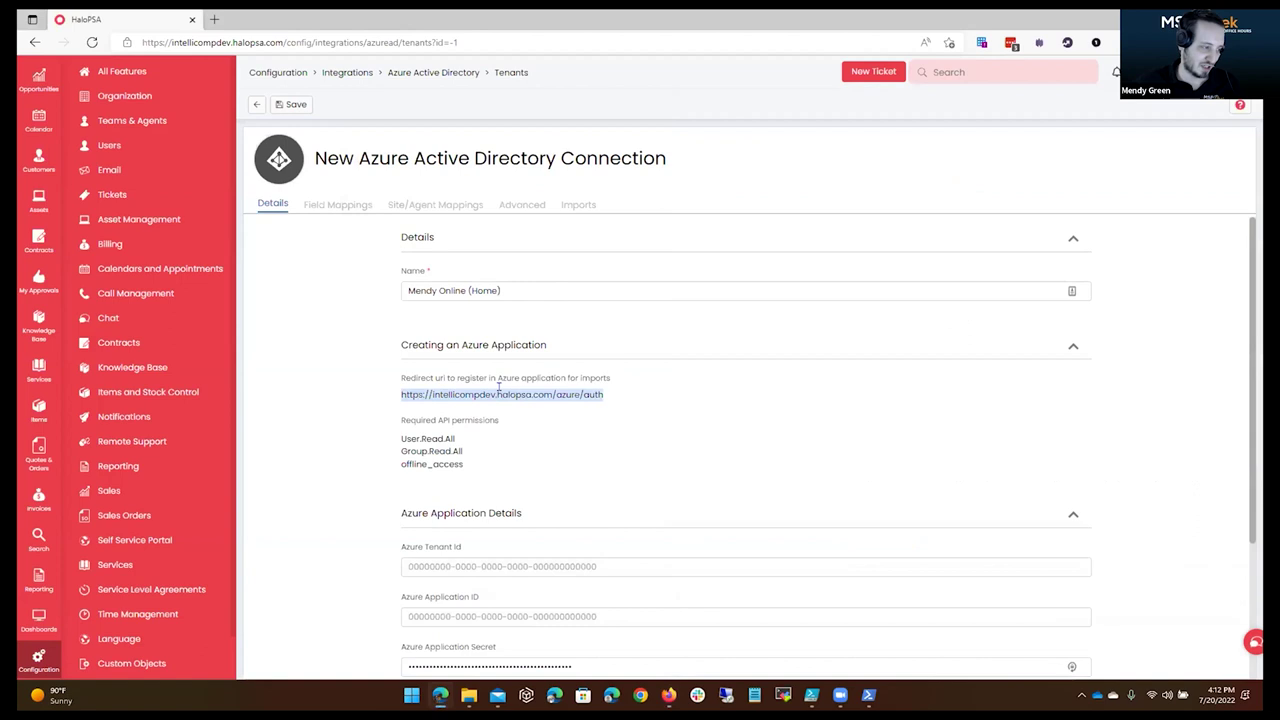
{"action": "right_click", "coordinate": [505, 393]}
{"action": "left_click", "coordinate": [584, 74]}
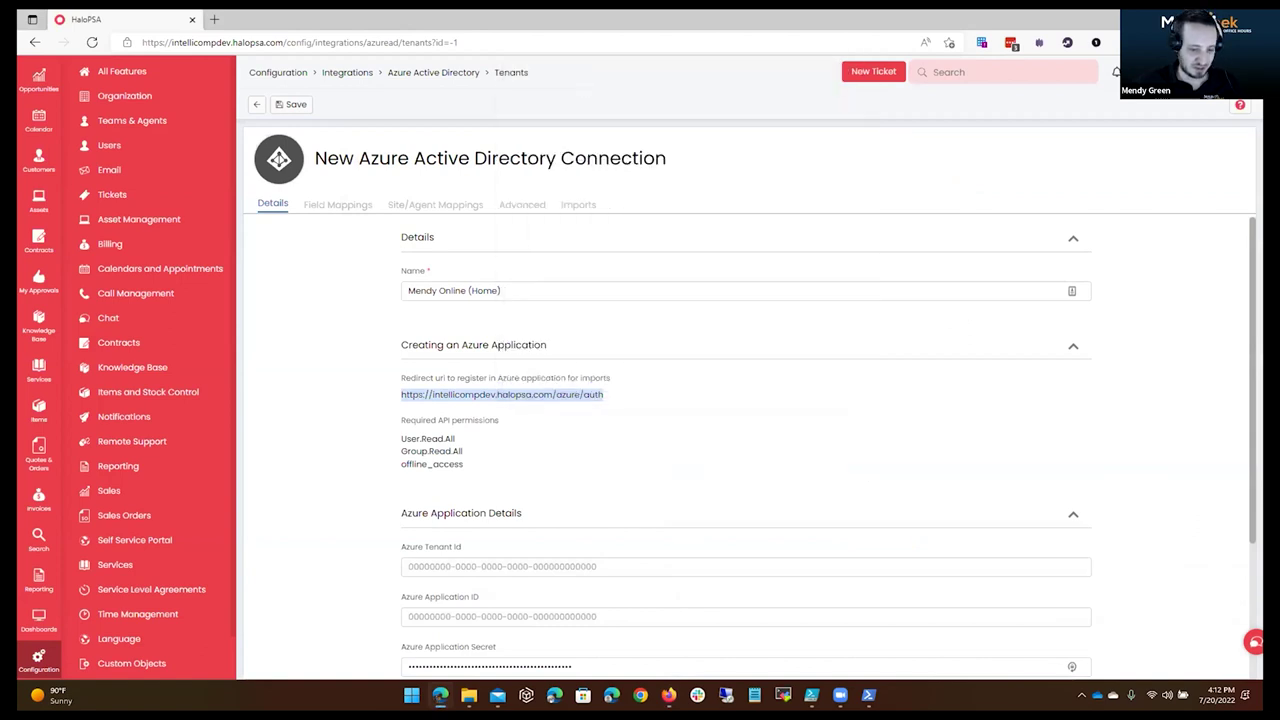
Paste the URL as a Web platform redirect URI and register the application.
{"action": "key", "text": "alt+Tab"}
{"action": "left_click_drag", "start_coordinate": [1030, 113], "coordinate": [680, 113]}
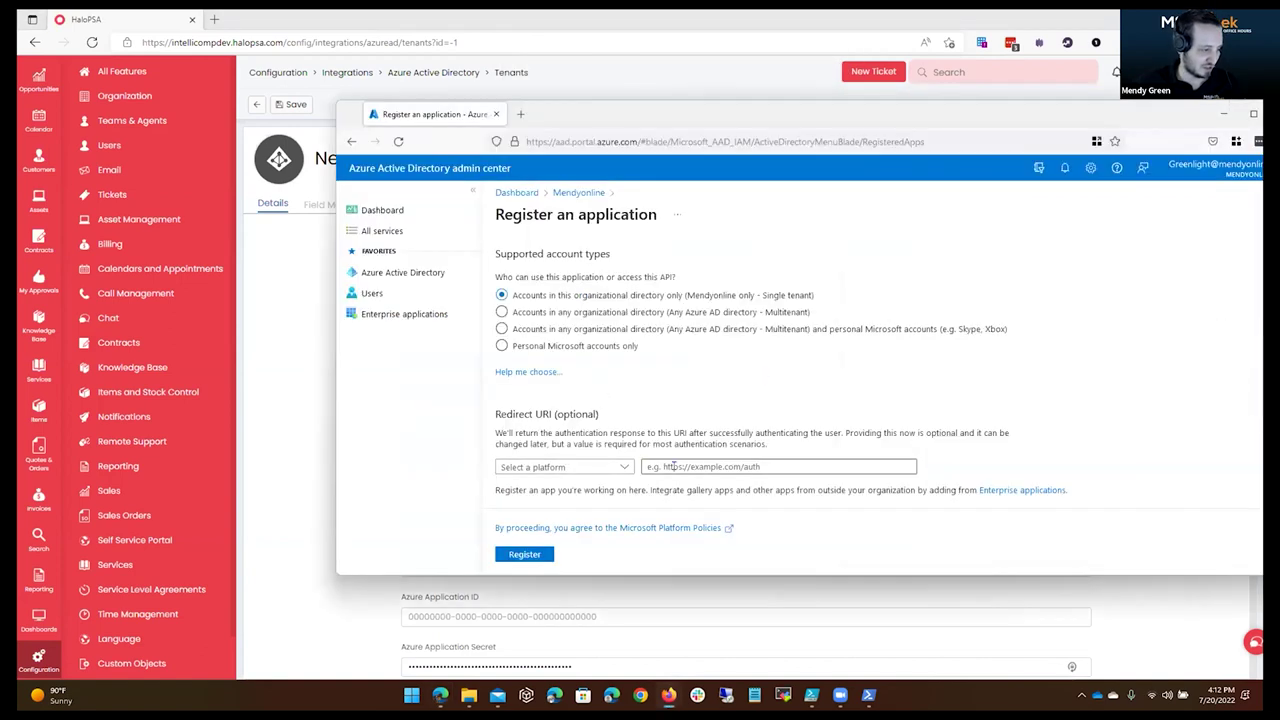
{"action": "key", "text": "ctrl+v"}
{"action": "left_click", "coordinate": [591, 467]}
{"action": "left_click", "coordinate": [590, 504]}
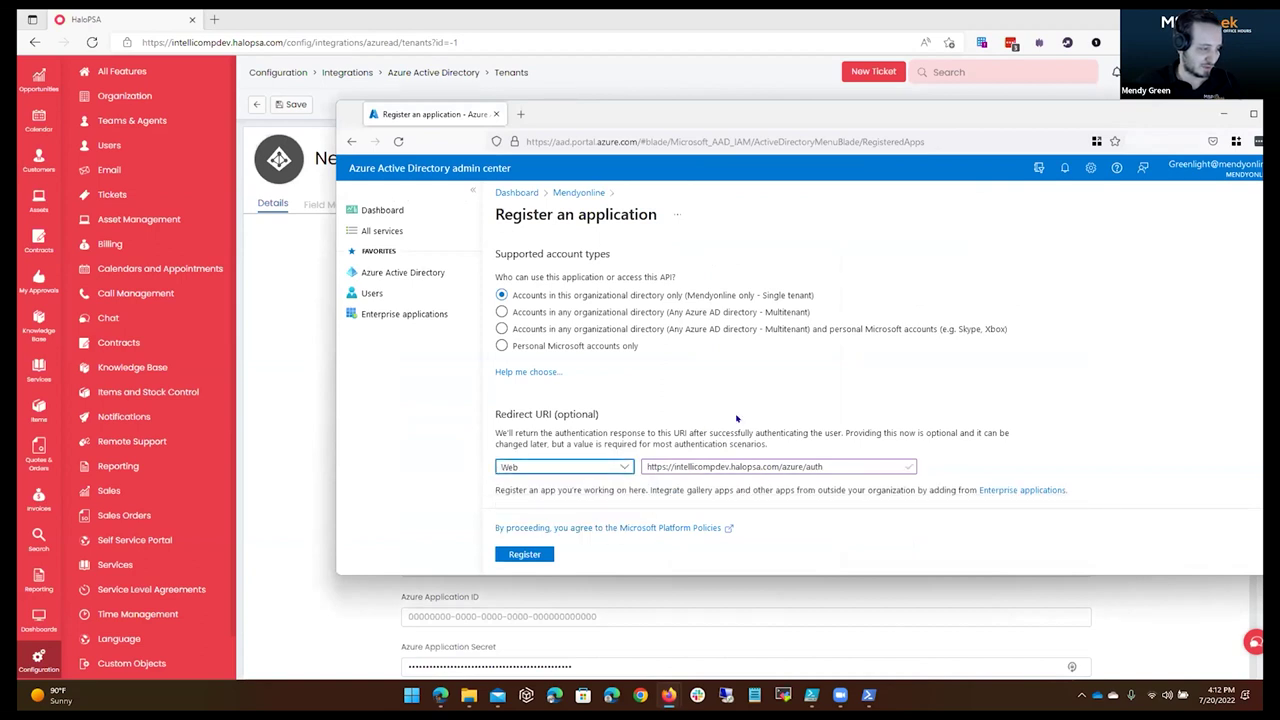
{"action": "left_click", "coordinate": [512, 555]}
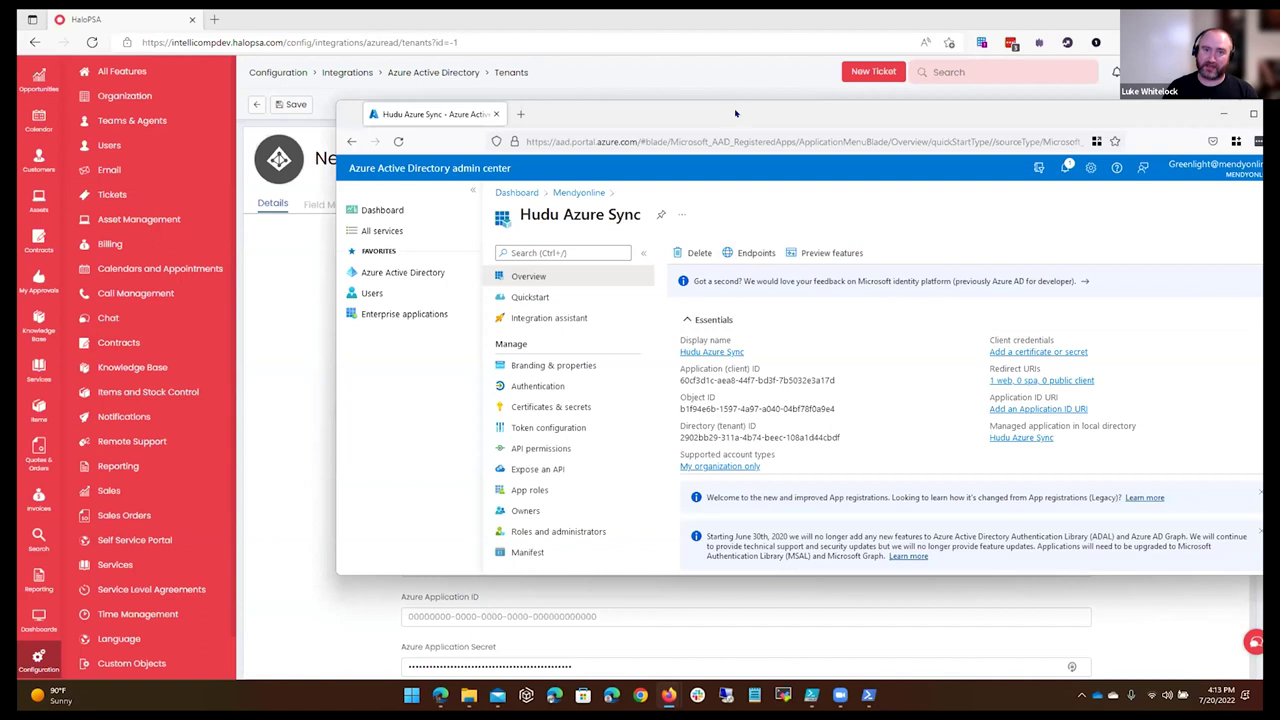
In Authentication, set supported account types to Multitenant and save.
{"action": "left_click_drag", "start_coordinate": [798, 117], "coordinate": [942, 118]}
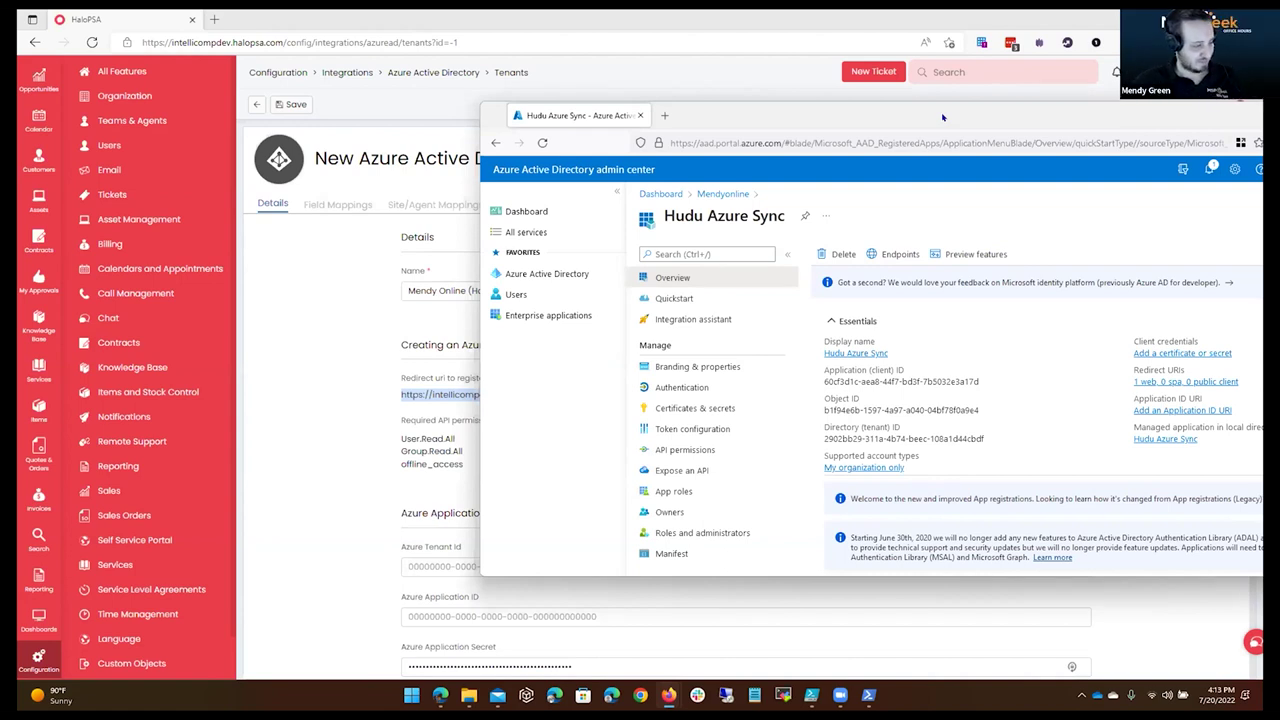
{"action": "left_click_drag", "start_coordinate": [942, 117], "coordinate": [812, 65]}
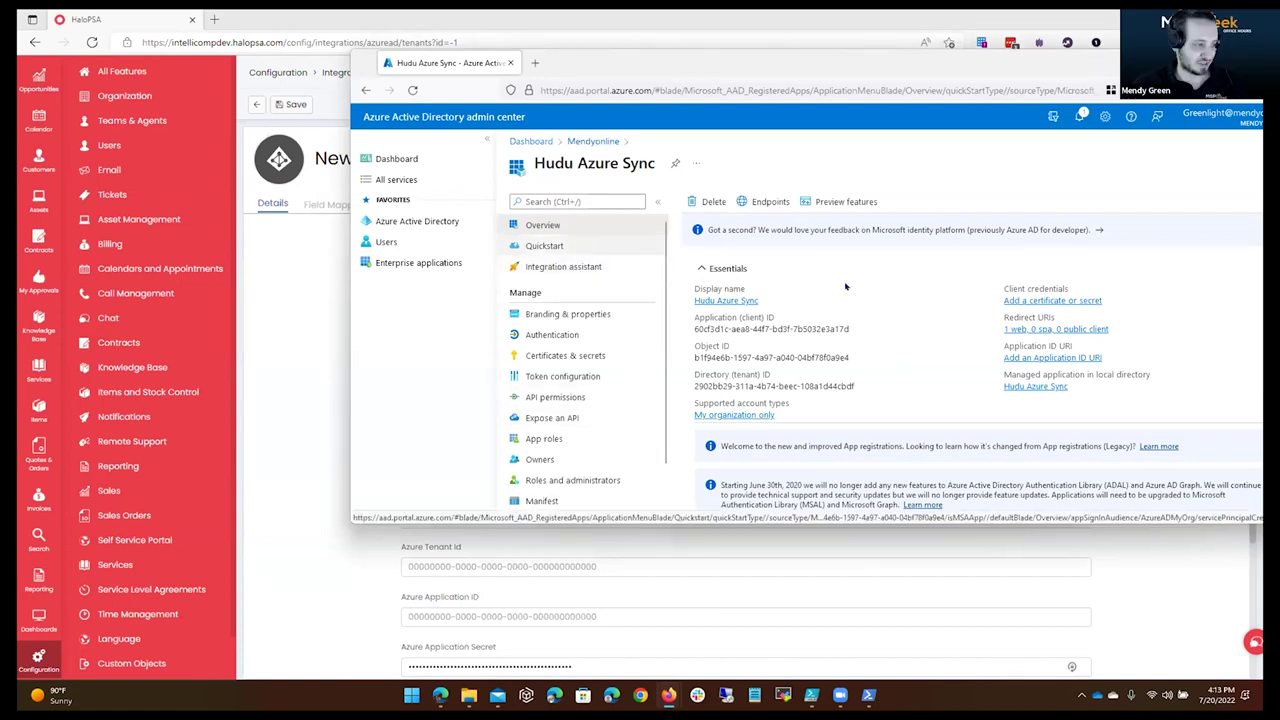
{"action": "scroll", "coordinate": [900, 352], "scroll_direction": "down", "scroll_amount": 1}
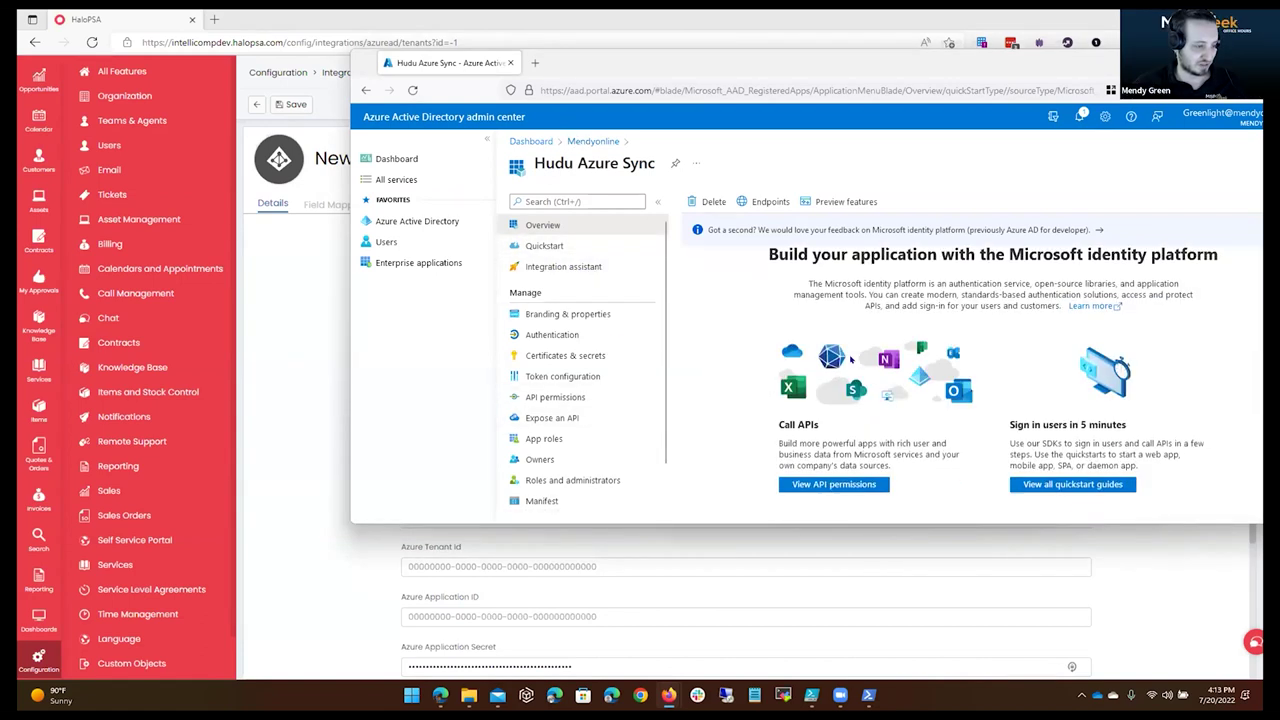
{"action": "left_click", "coordinate": [588, 337]}
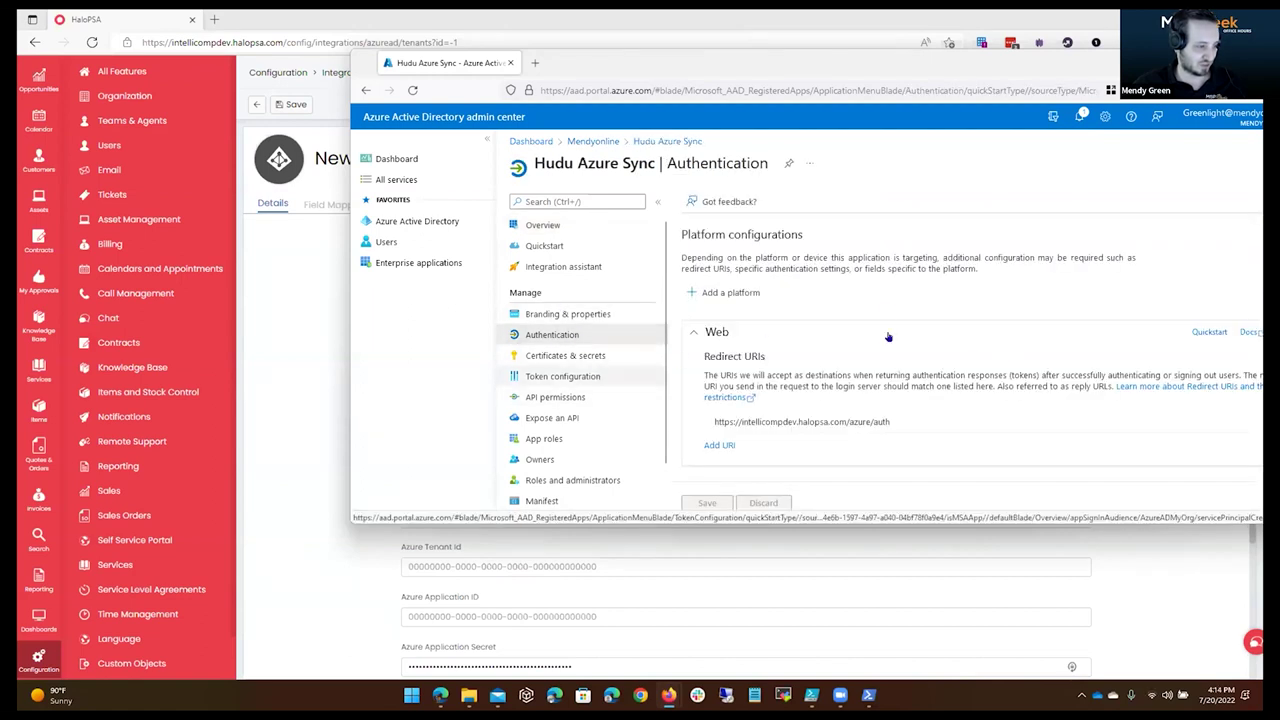
{"action": "scroll", "coordinate": [815, 320], "scroll_direction": "down", "scroll_amount": 6}
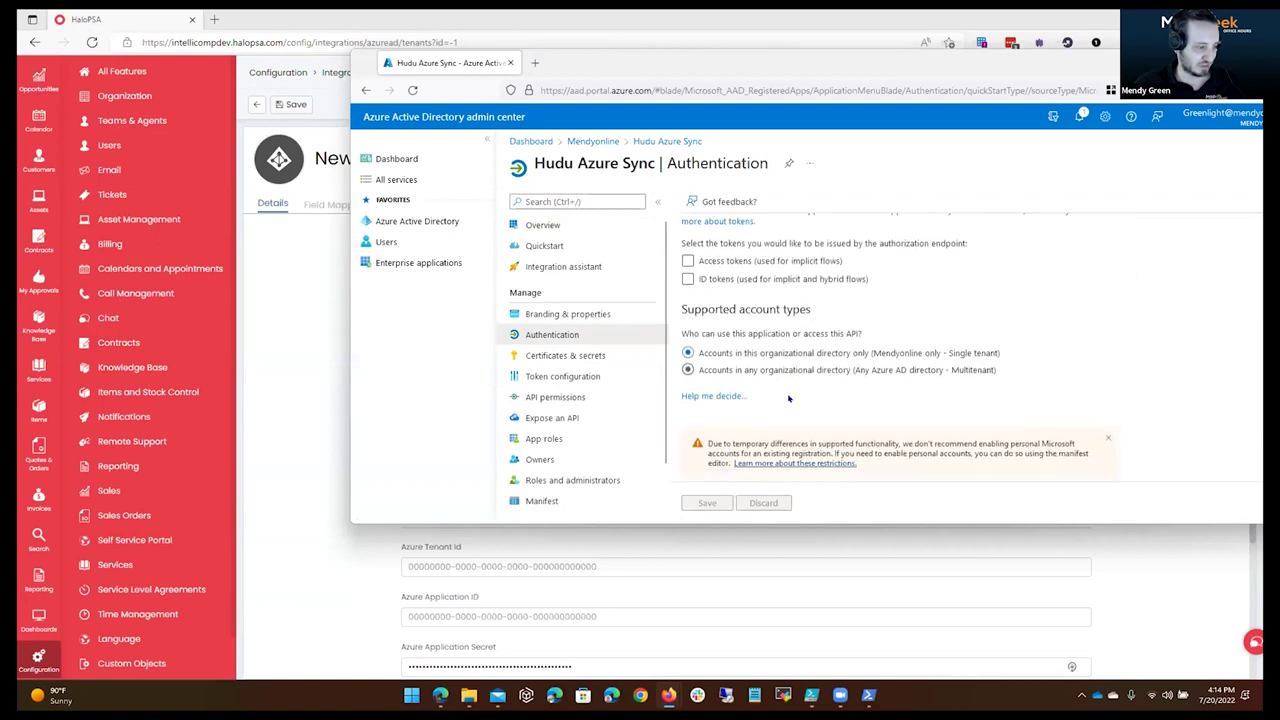
{"action": "left_click", "coordinate": [734, 370]}
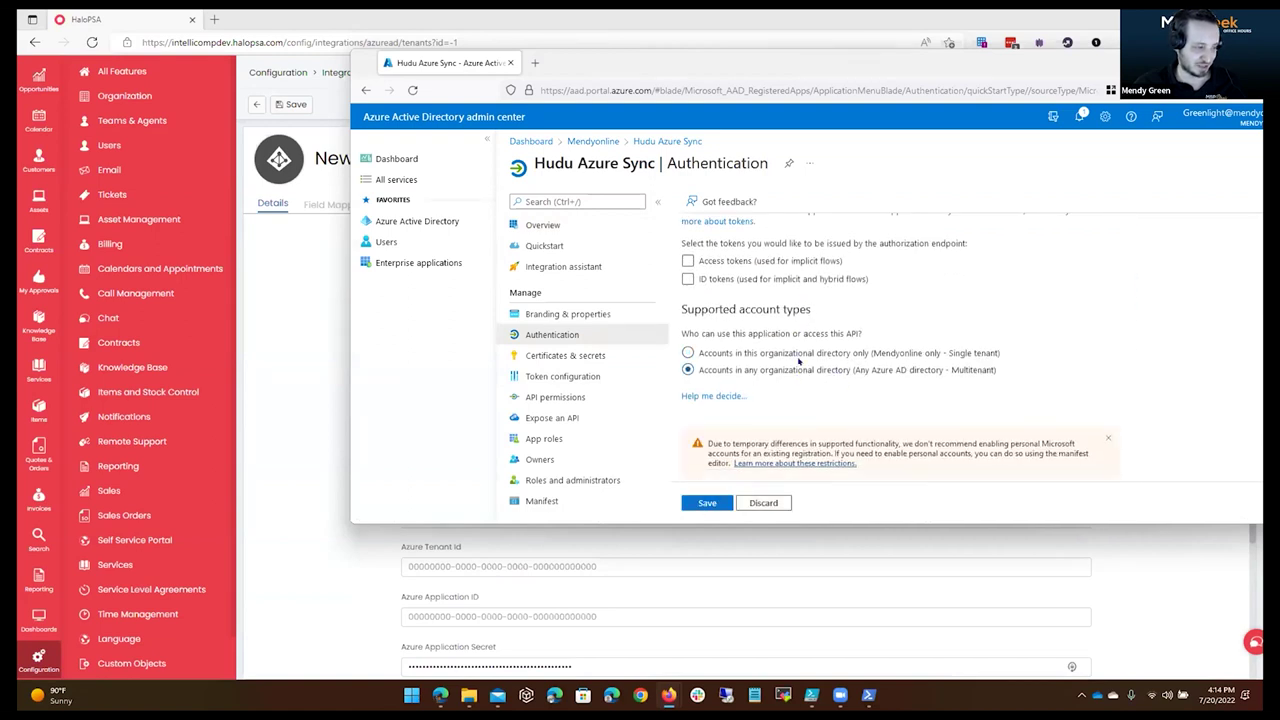
{"action": "scroll", "coordinate": [759, 382], "scroll_direction": "down", "scroll_amount": 1}
{"action": "scroll", "coordinate": [759, 382], "scroll_direction": "down", "scroll_amount": 2}
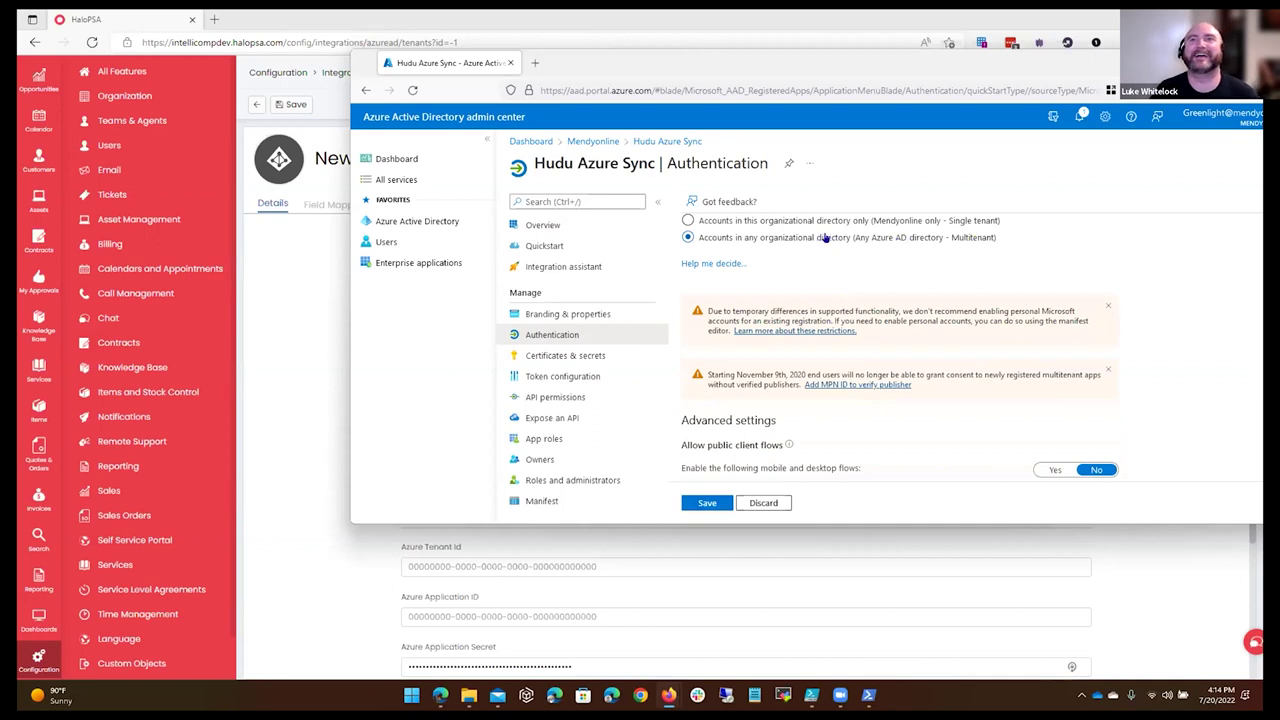
{"action": "left_click", "coordinate": [707, 503]}
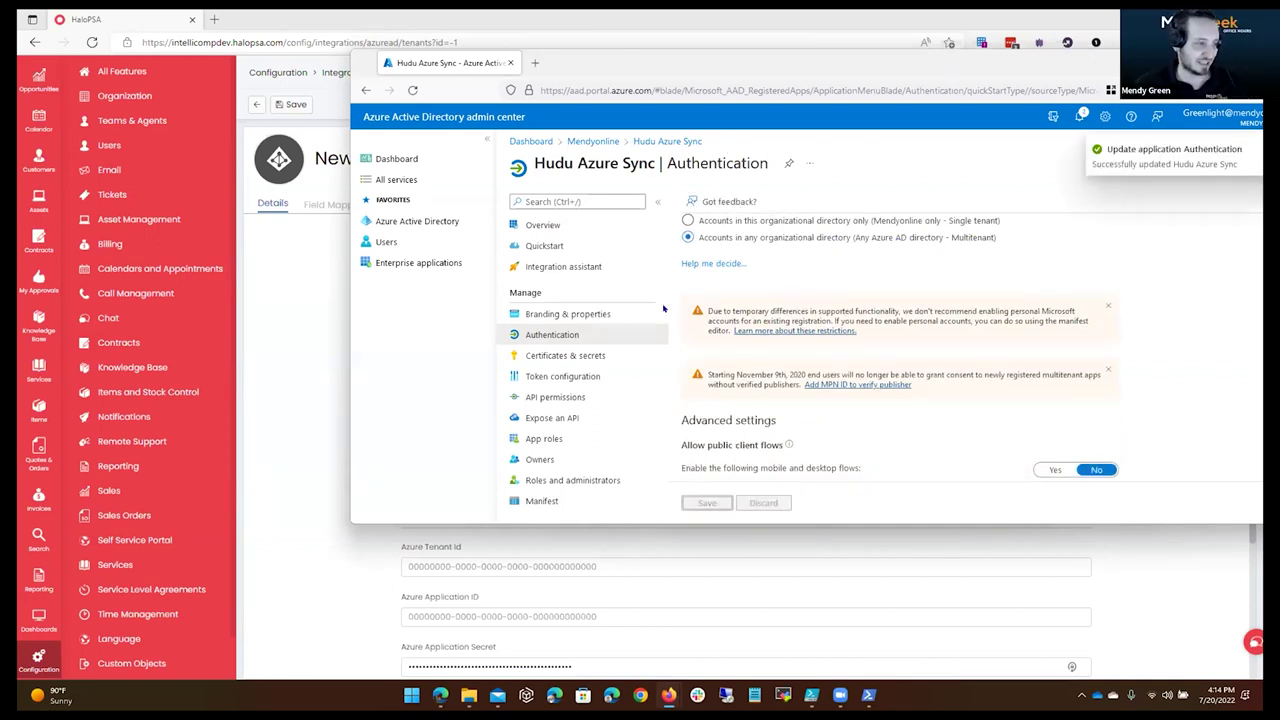
Enlarge the Azure window and review the saved Authentication settings.
{"action": "left_click_drag", "start_coordinate": [800, 62], "coordinate": [645, 57]}
{"action": "scroll", "coordinate": [700, 400], "scroll_direction": "up", "scroll_amount": 2}
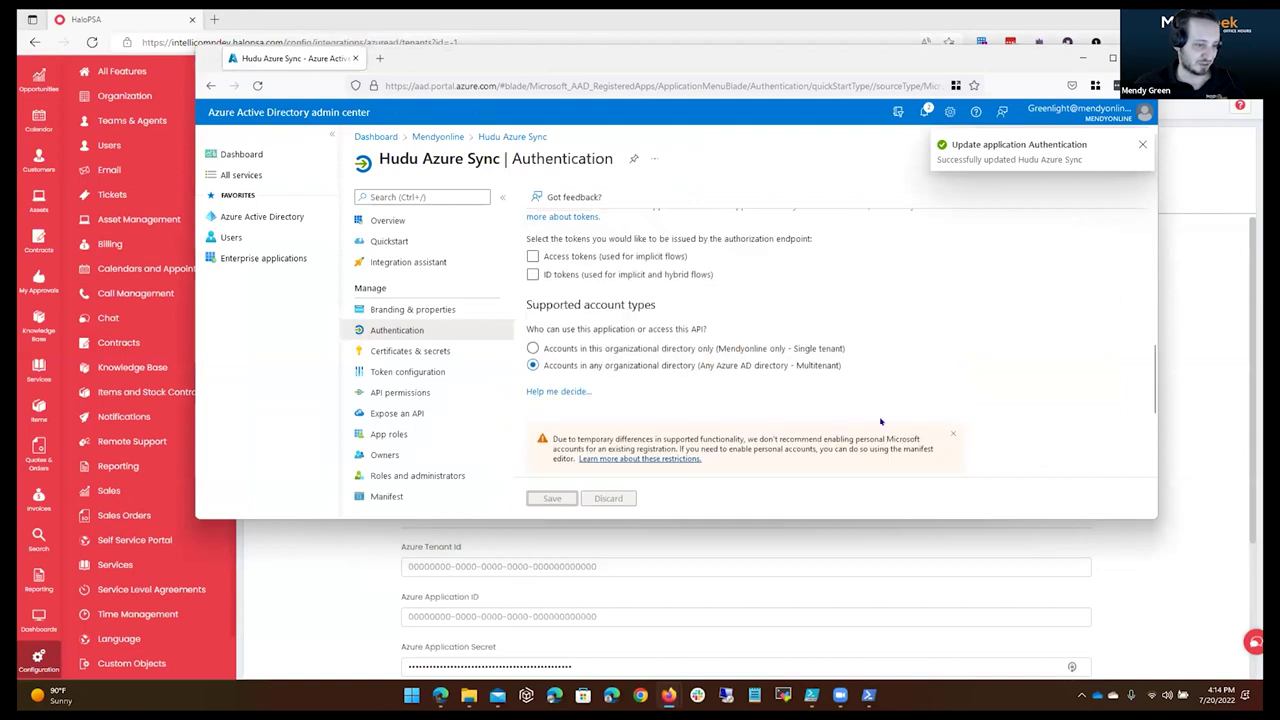
{"action": "scroll", "coordinate": [881, 421], "scroll_direction": "down", "scroll_amount": 5}
{"action": "scroll", "coordinate": [720, 380], "scroll_direction": "up", "scroll_amount": 5}
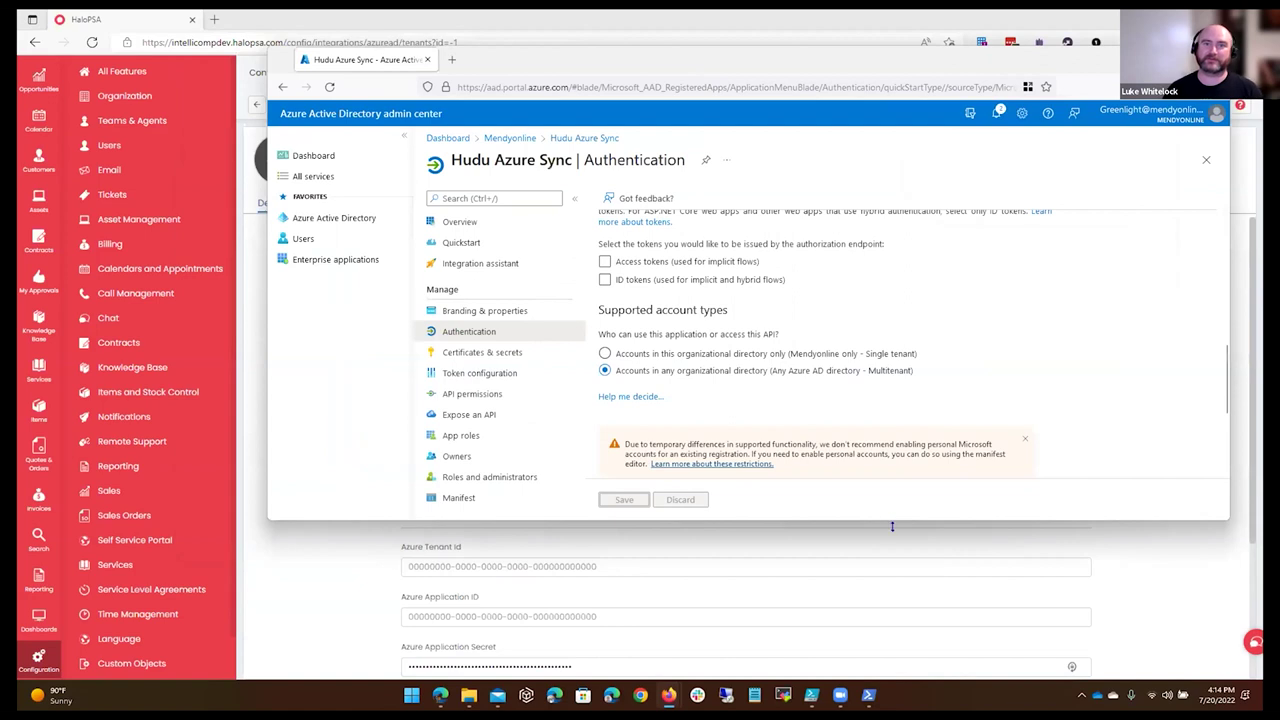
{"action": "left_click_drag", "start_coordinate": [895, 640], "coordinate": [895, 638]}
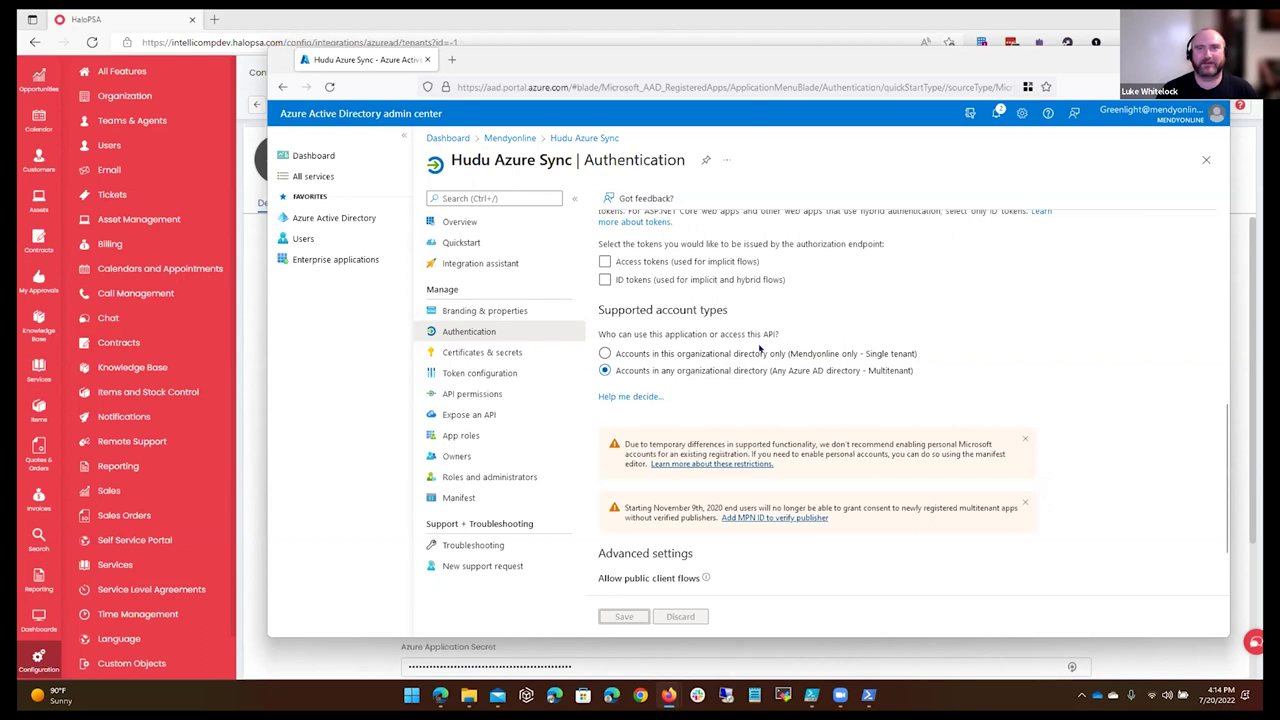
{"action": "scroll", "coordinate": [770, 340], "scroll_direction": "up", "scroll_amount": 10}
{"action": "scroll", "coordinate": [795, 324], "scroll_direction": "down", "scroll_amount": 10}
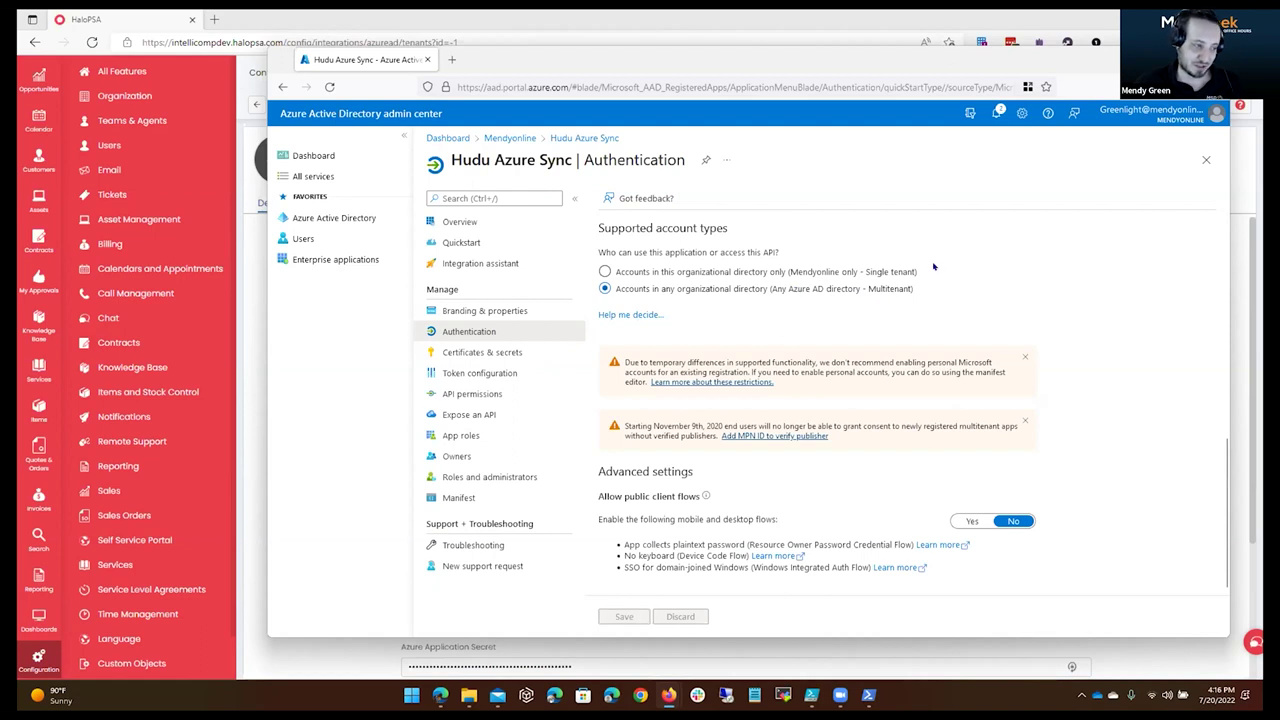
Open the app's API permissions and remove the default User.Read permission.
{"action": "left_click", "coordinate": [525, 354]}
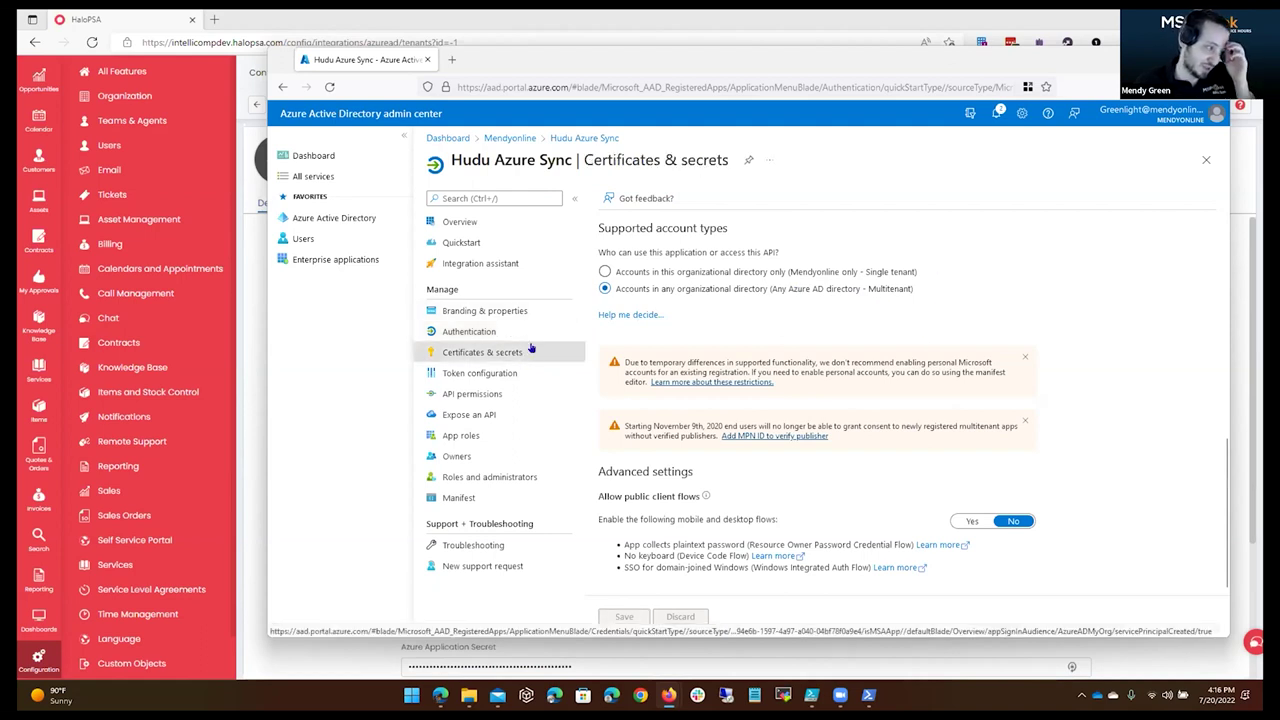
{"action": "left_click", "coordinate": [511, 393]}
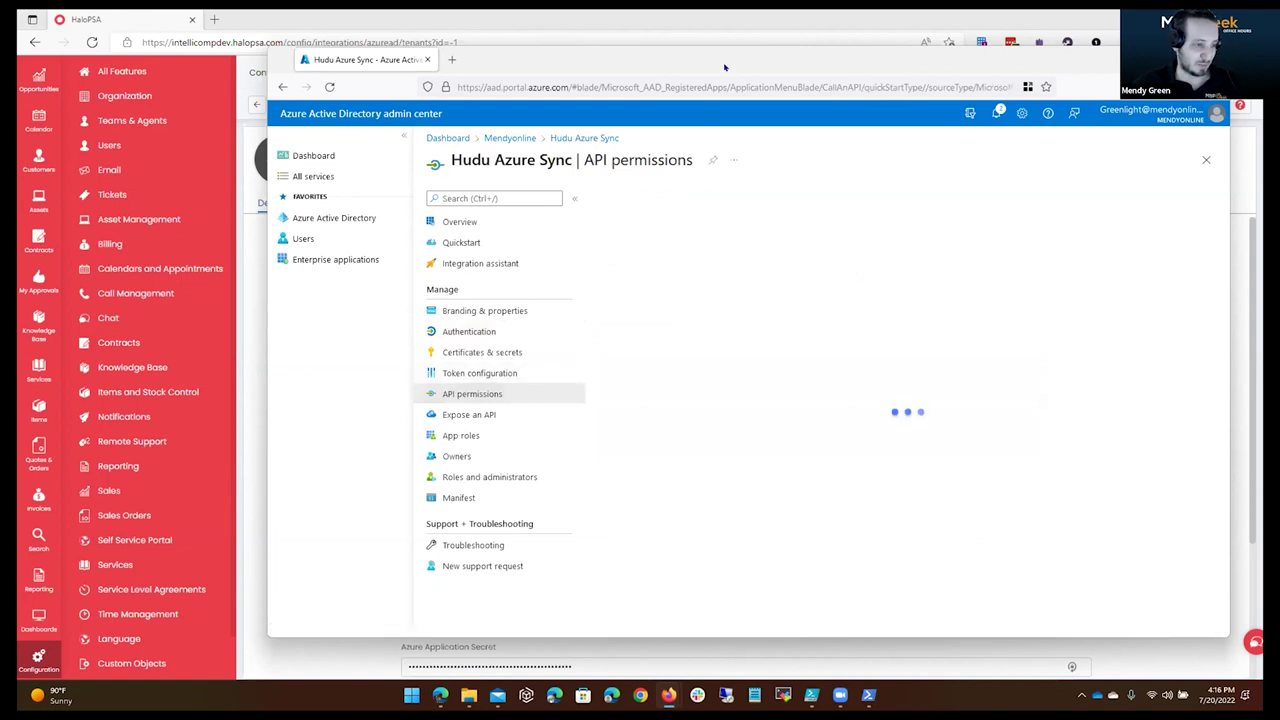
{"action": "key", "text": "super+Right"}
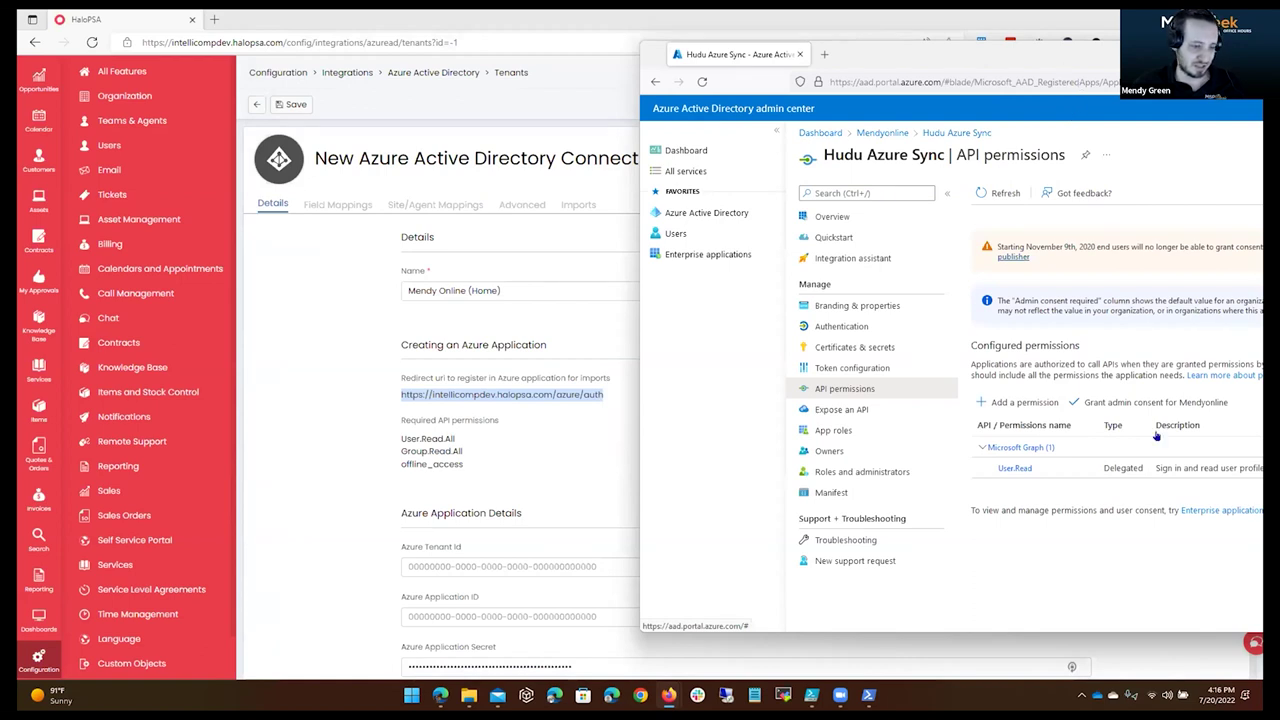
{"action": "left_click_drag", "start_coordinate": [1061, 68], "coordinate": [1078, 58]}
{"action": "left_click_drag", "start_coordinate": [894, 56], "coordinate": [711, 54]}
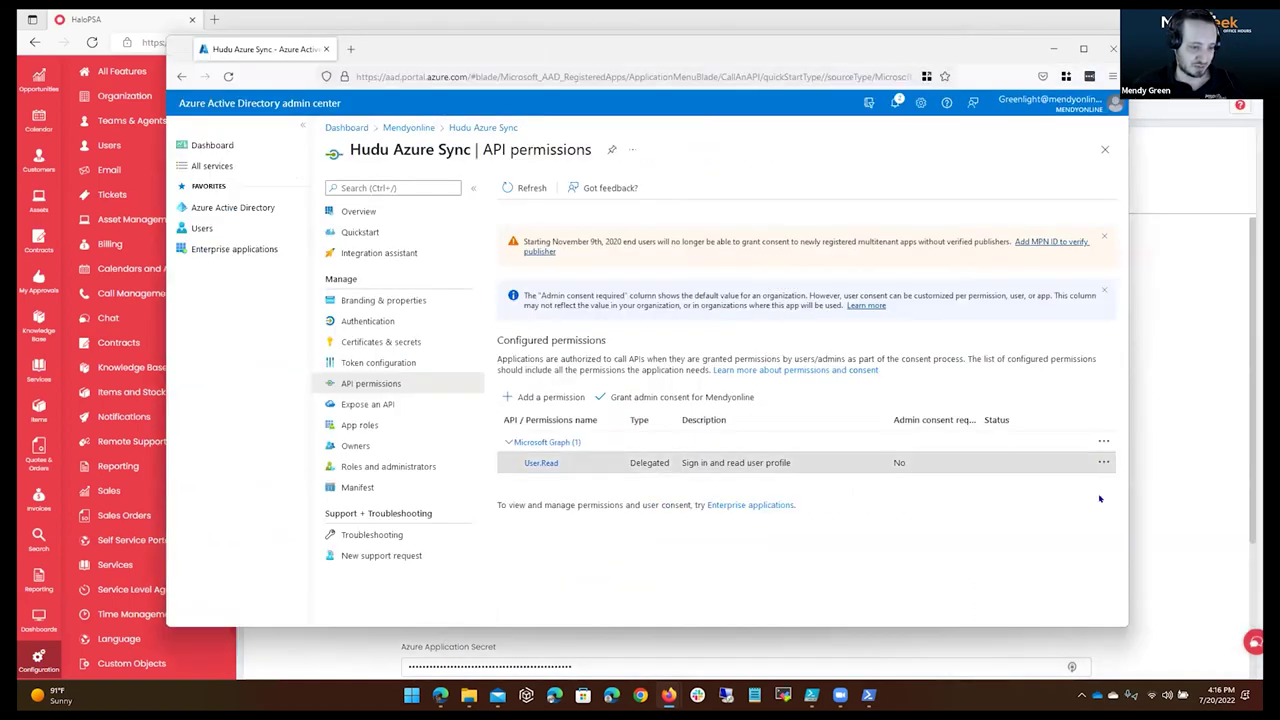
{"action": "left_click", "coordinate": [533, 284]}
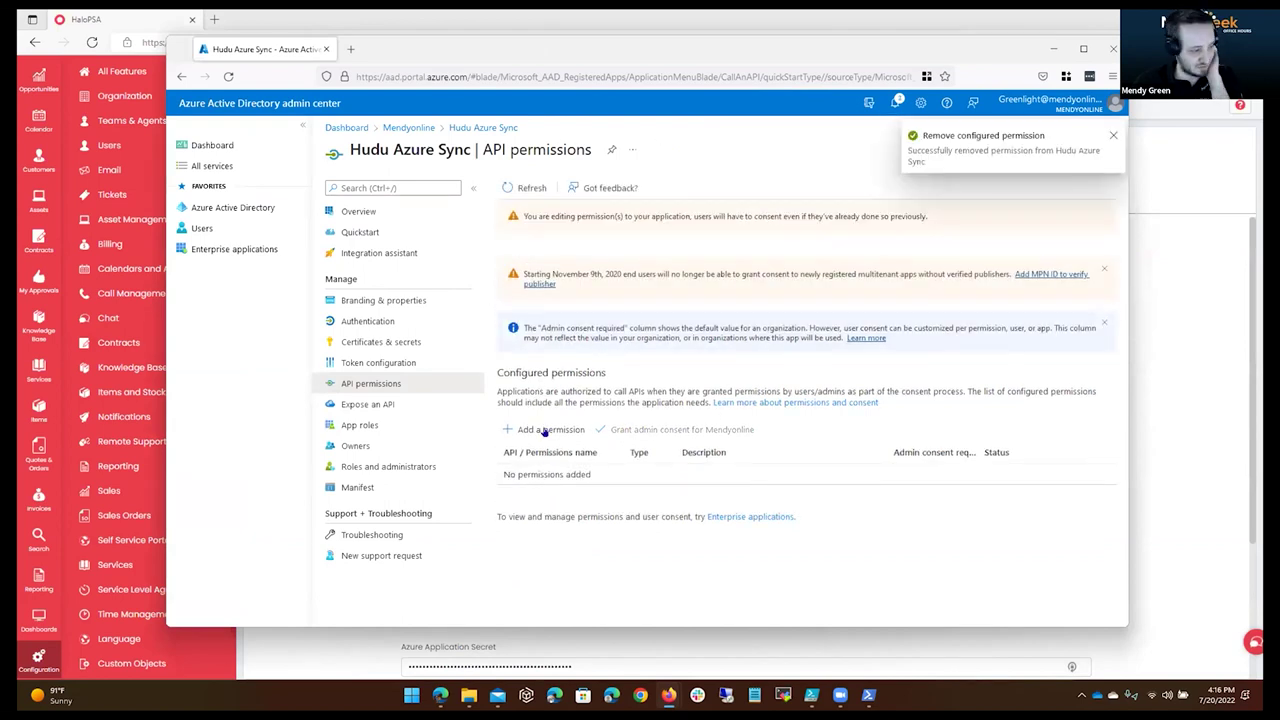
Start adding a Microsoft Graph permission, then view HaloPSA's required permissions list.
{"action": "left_click", "coordinate": [541, 429]}
{"action": "left_click_drag", "start_coordinate": [700, 48], "coordinate": [1098, 48]}
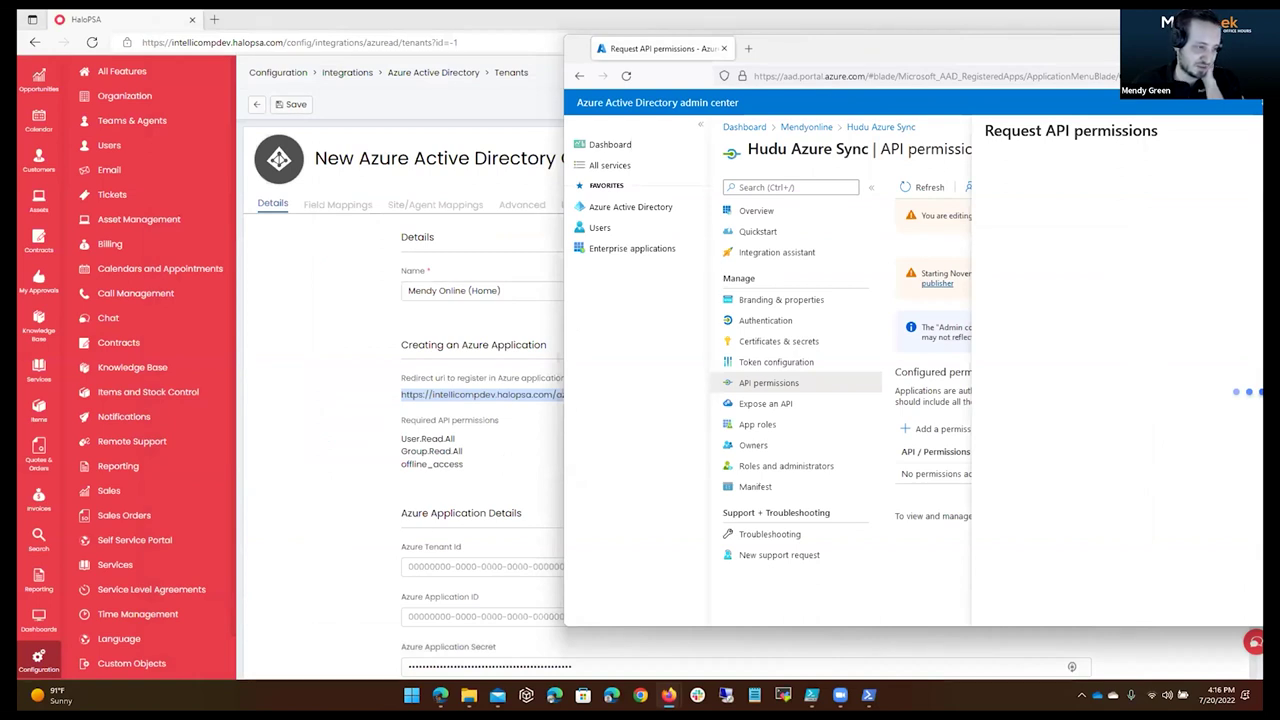
{"action": "left_click_drag", "start_coordinate": [1000, 48], "coordinate": [703, 93]}
{"action": "left_click", "coordinate": [921, 327]}
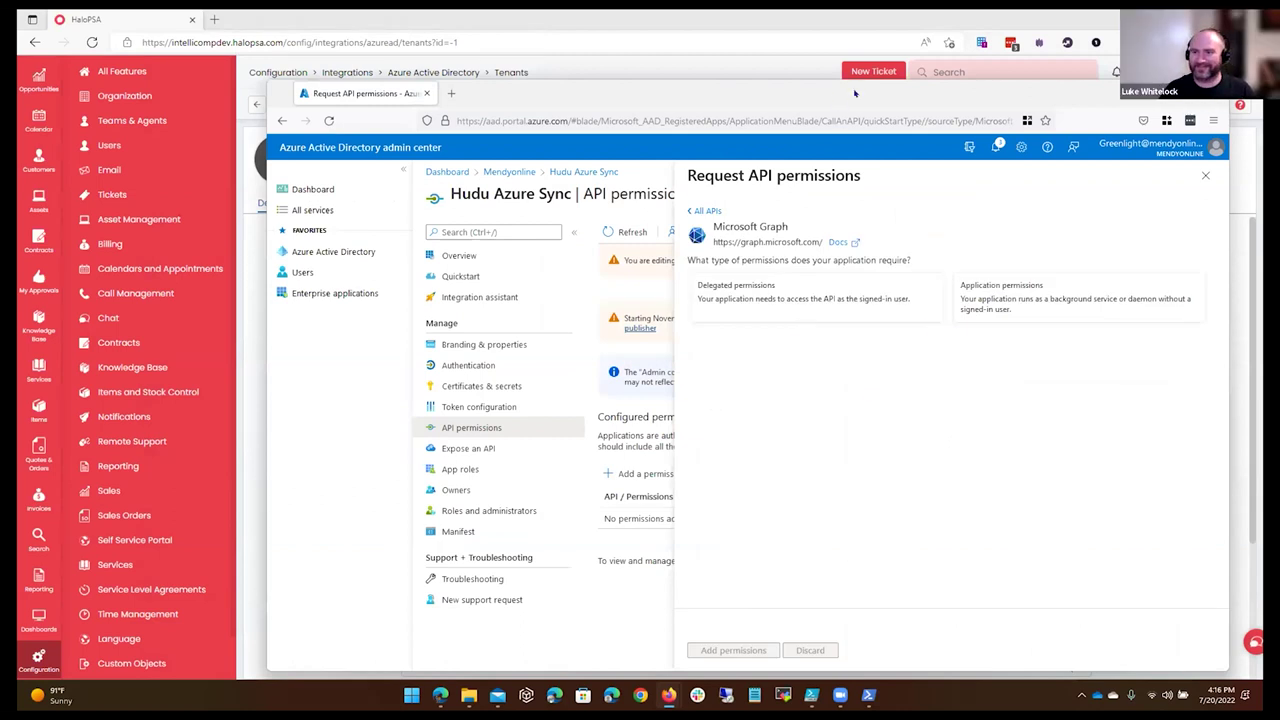
{"action": "key", "text": "alt+Tab"}
{"action": "scroll", "coordinate": [530, 400], "scroll_direction": "down", "scroll_amount": 2}
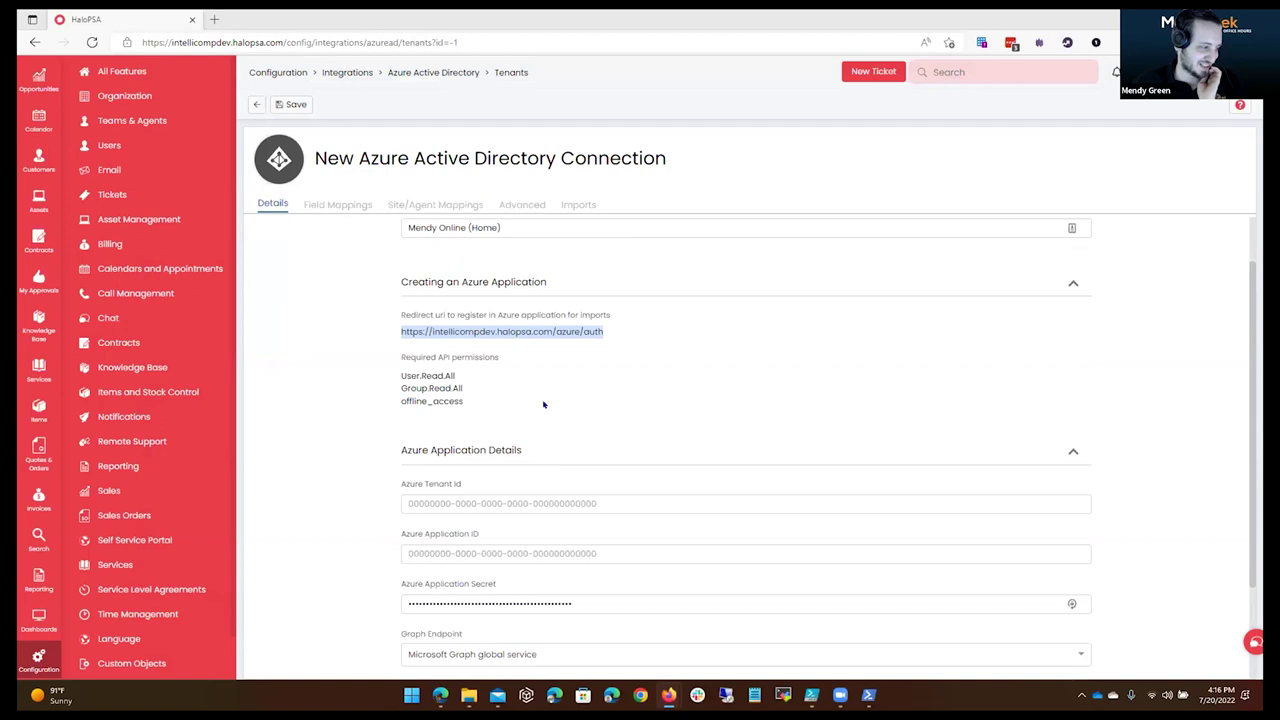
Check the required User.Read.All, Group.Read.All and offline_access permissions, then return to Azure's Graph request.
{"action": "scroll", "coordinate": [630, 415], "scroll_direction": "up", "scroll_amount": 2}
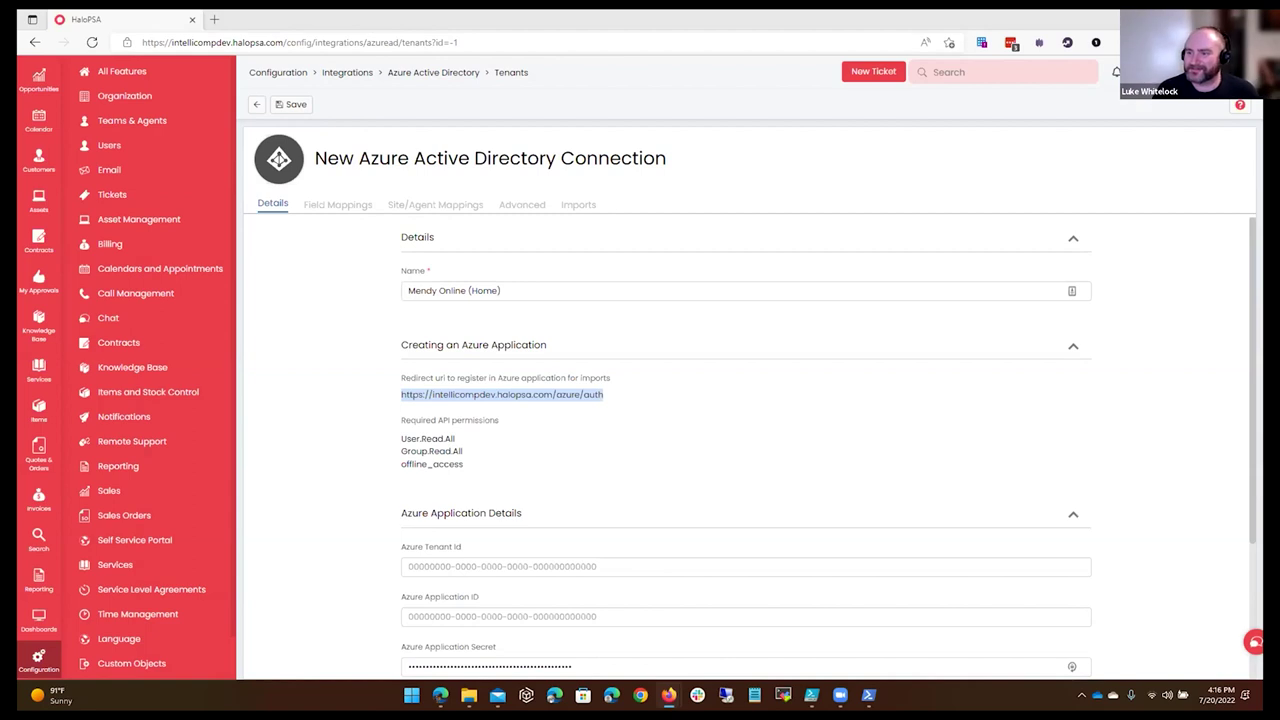
{"action": "key", "text": "alt+Tab"}
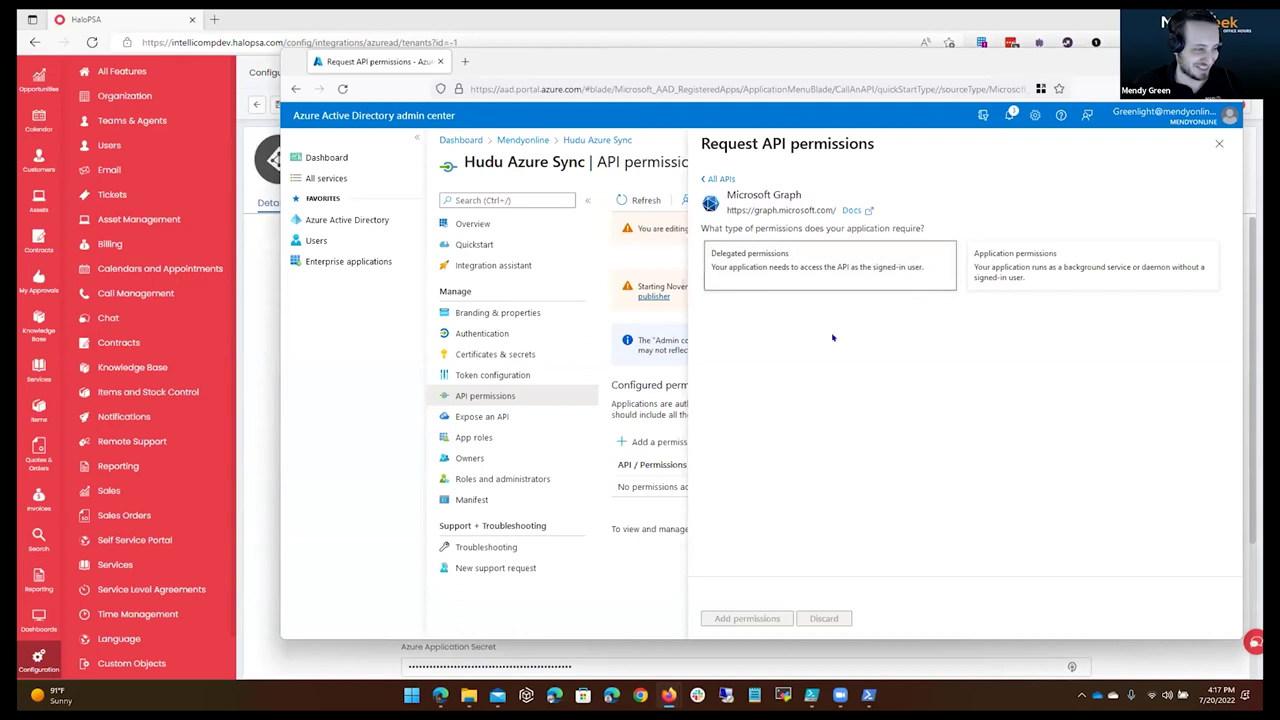
Add the delegated Microsoft Graph permission User.Read.All.
{"action": "left_click", "coordinate": [869, 254]}
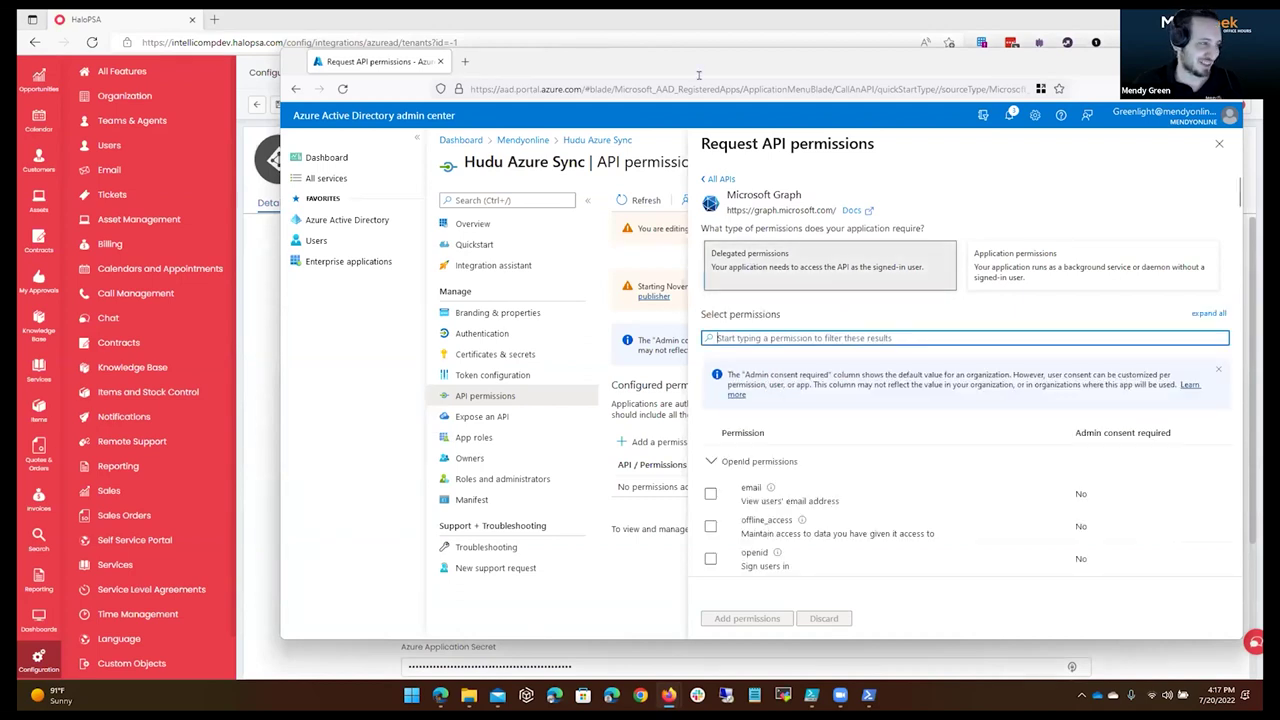
{"action": "left_click_drag", "start_coordinate": [1000, 71], "coordinate": [1275, 112]}
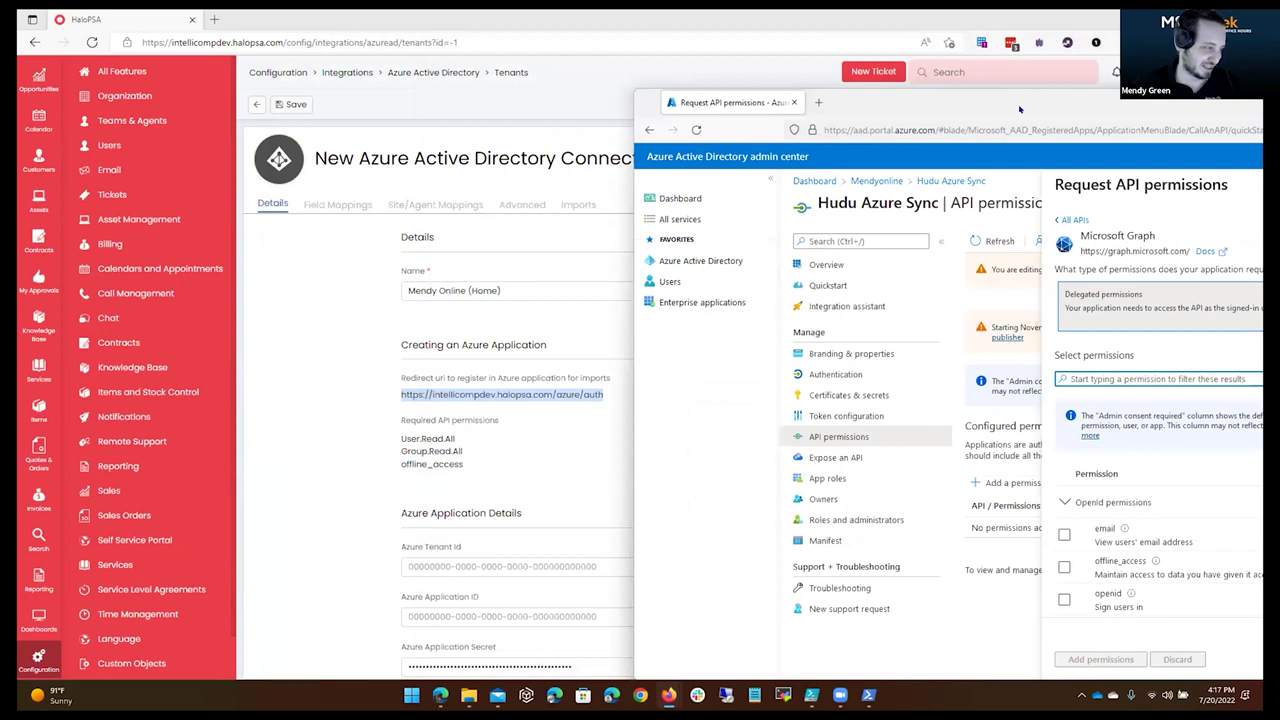
{"action": "left_click_drag", "start_coordinate": [1020, 110], "coordinate": [892, 77]}
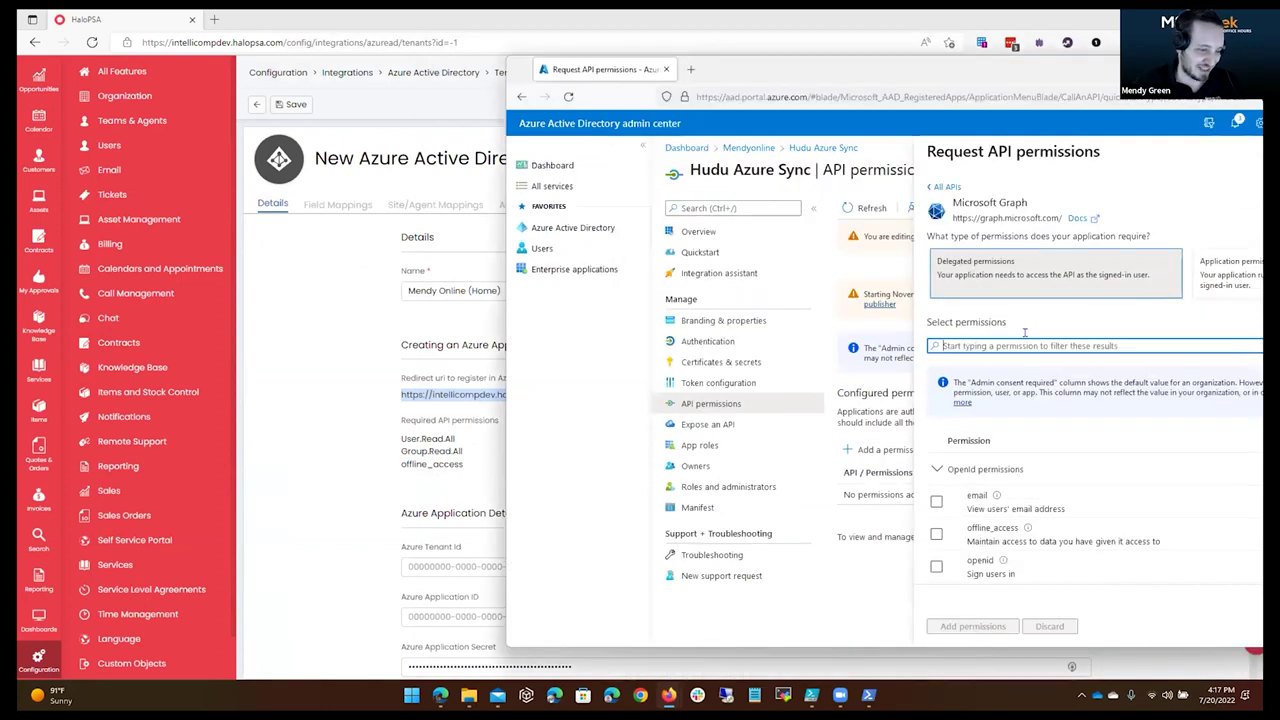
{"action": "type", "text": "user.read.all"}
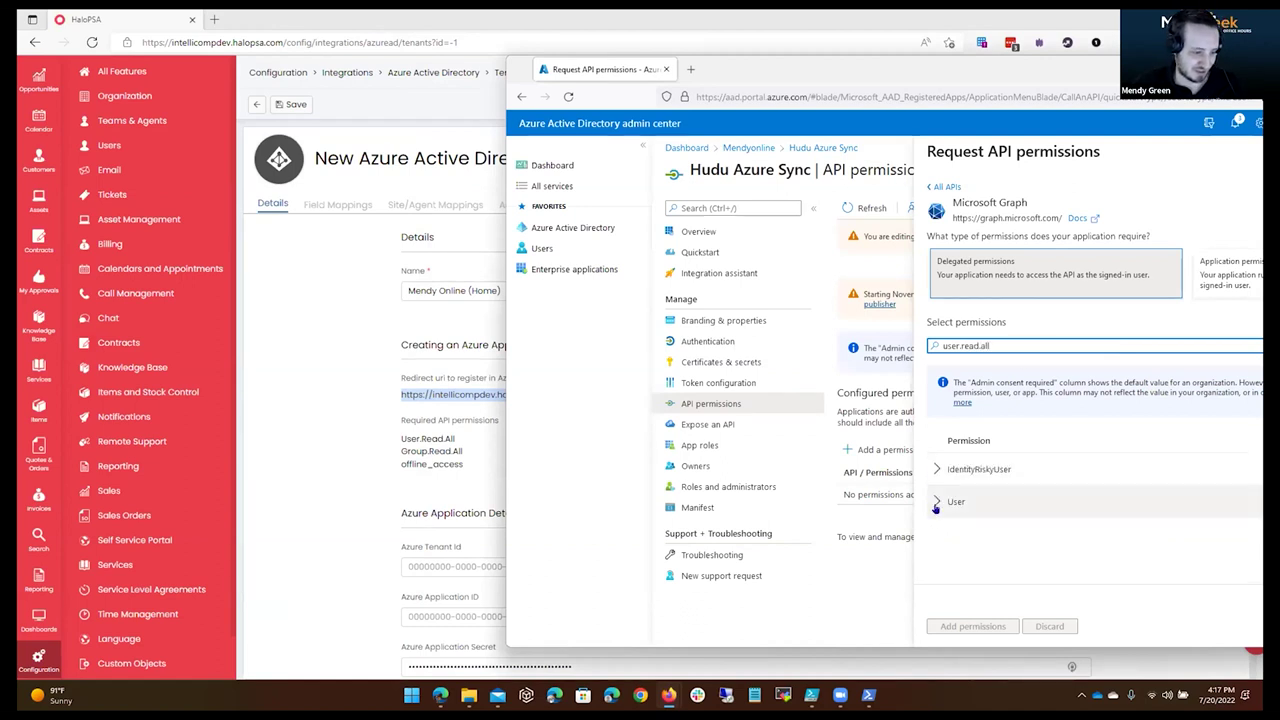
{"action": "left_click", "coordinate": [936, 534]}
{"action": "left_click", "coordinate": [972, 626]}
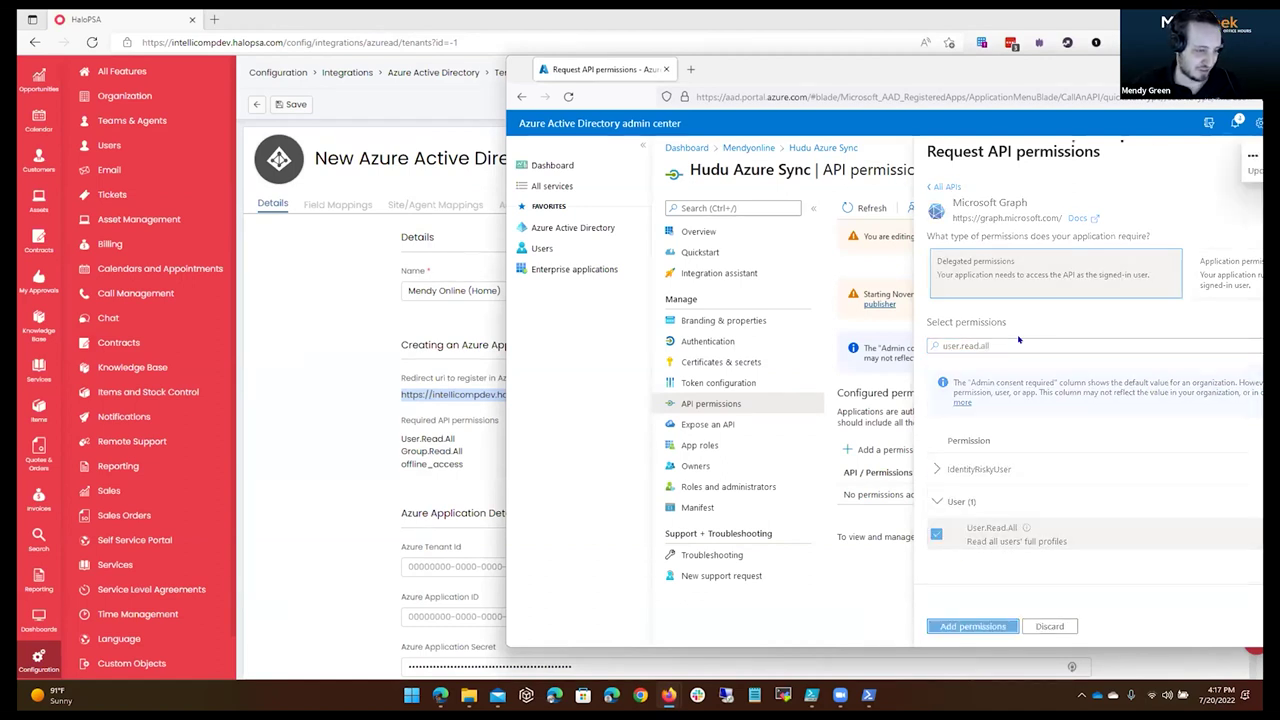
Add delegated Graph permissions Group.Read.All and offline_access.
{"action": "left_click", "coordinate": [877, 450]}
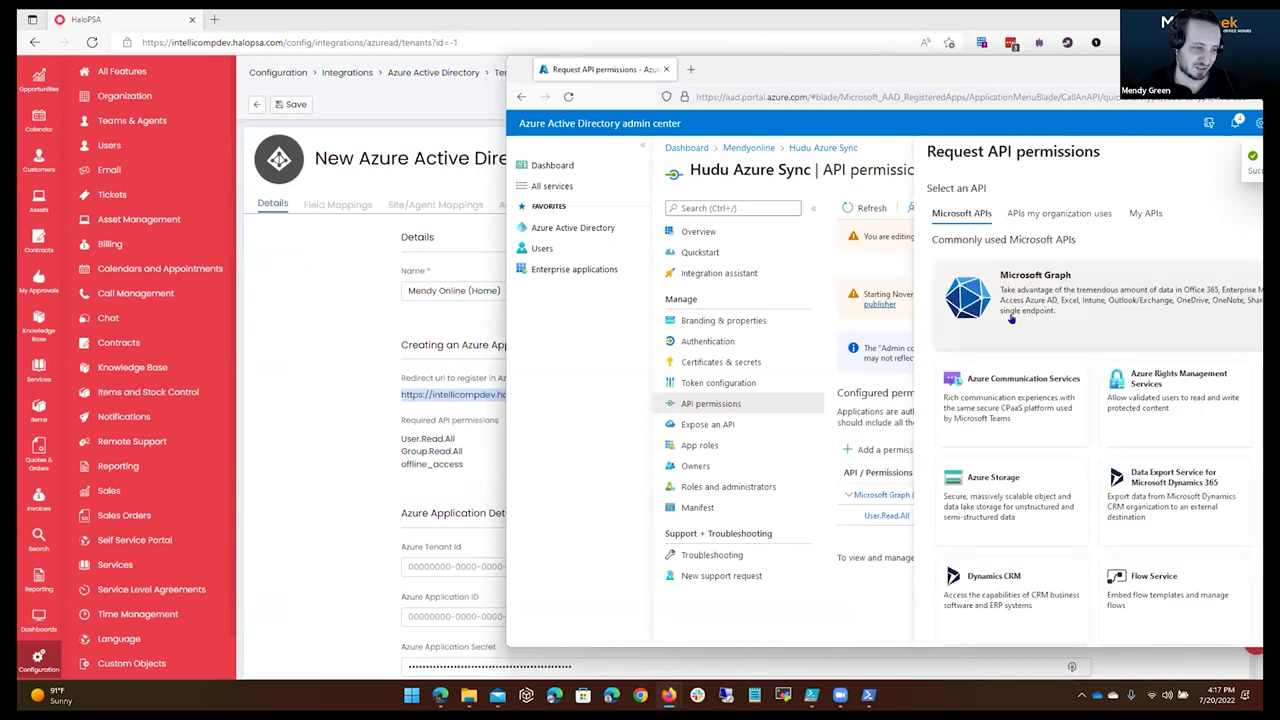
{"action": "left_click", "coordinate": [975, 296]}
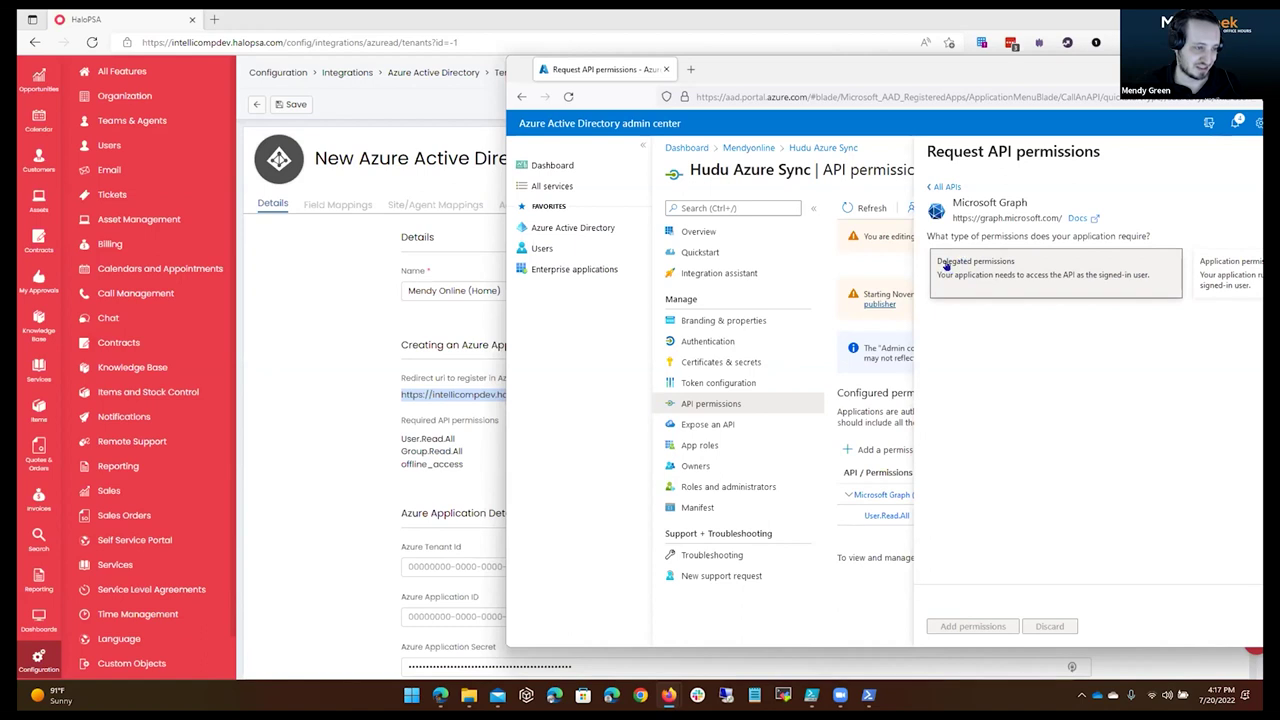
{"action": "left_click", "coordinate": [945, 264]}
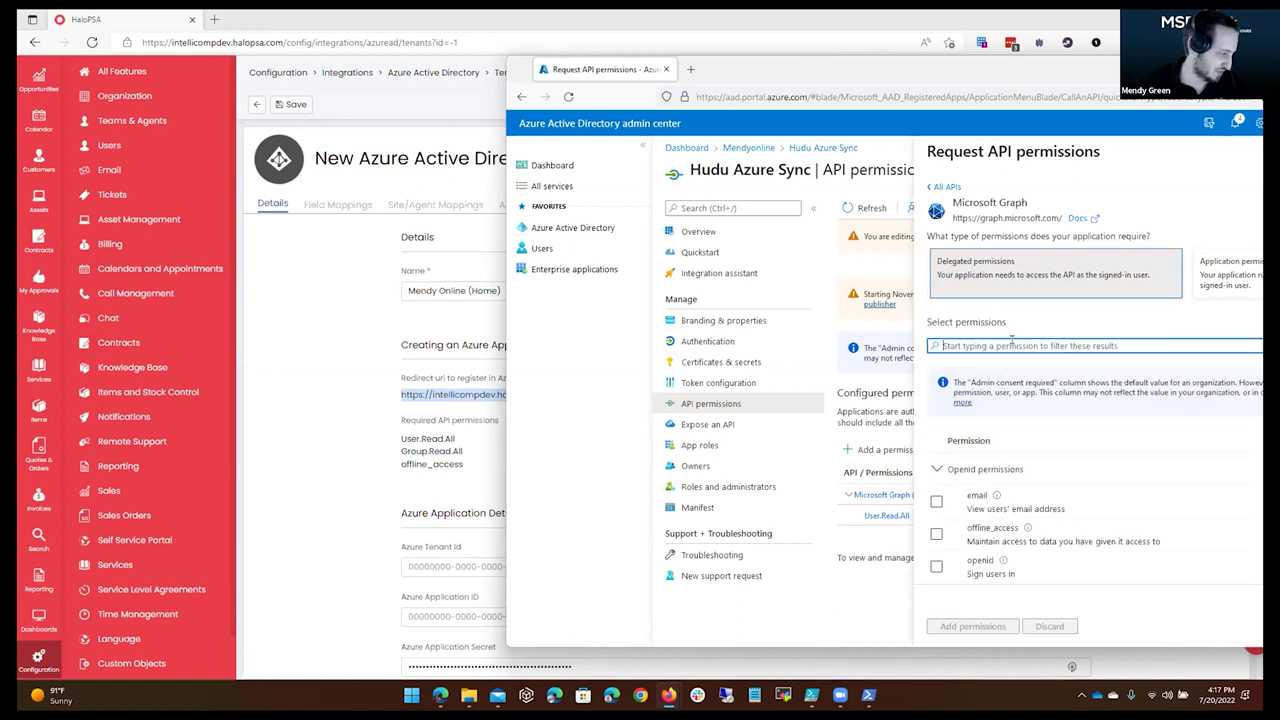
{"action": "type", "text": "group.read"}
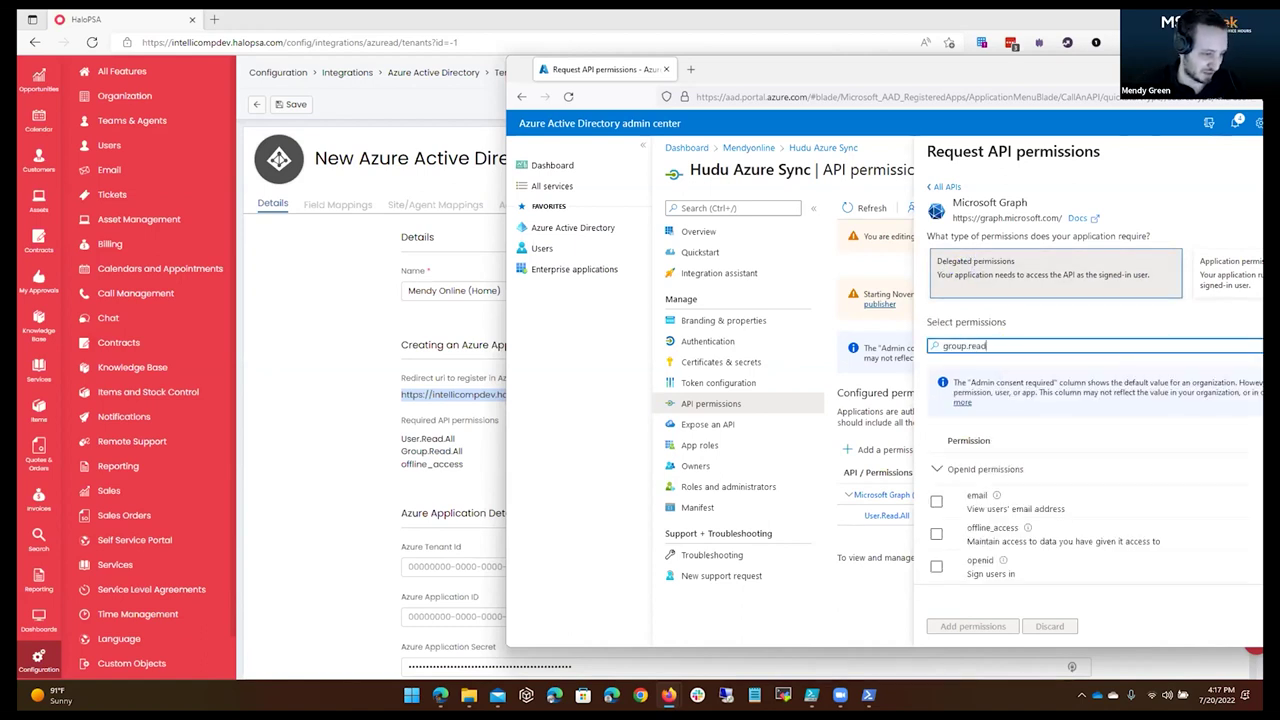
{"action": "left_click", "coordinate": [931, 471]}
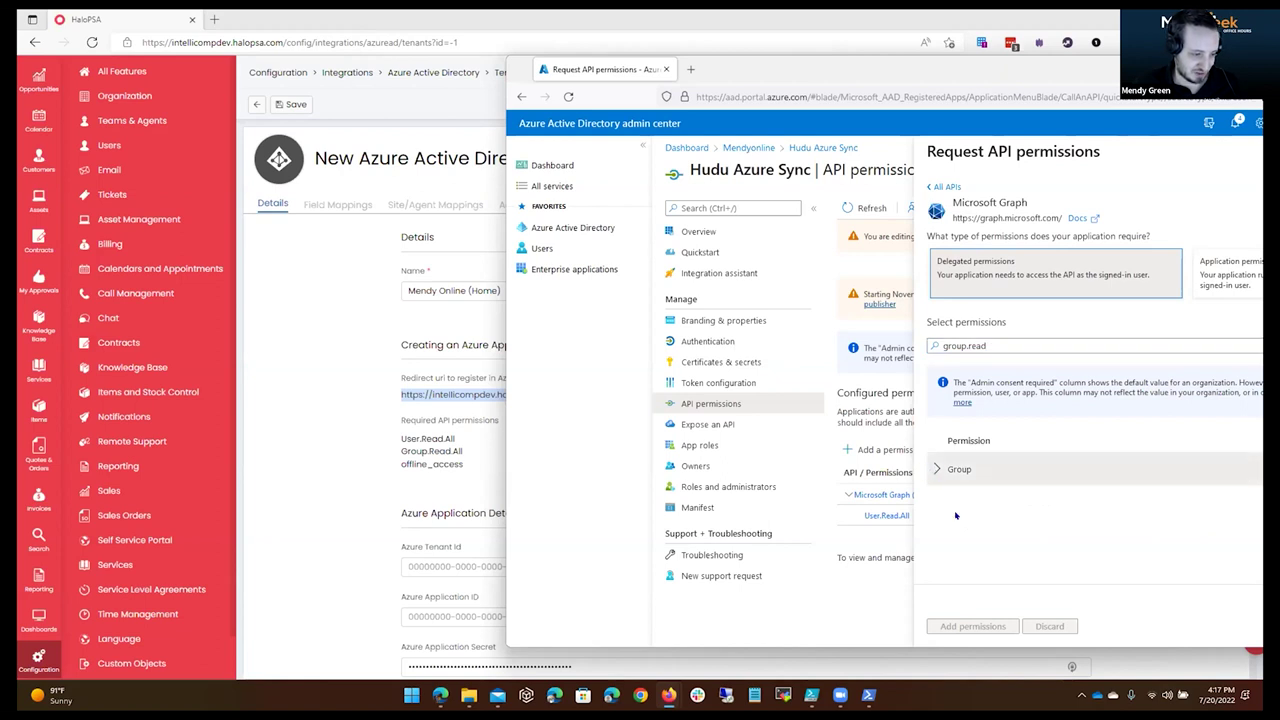
{"action": "left_click", "coordinate": [936, 501]}
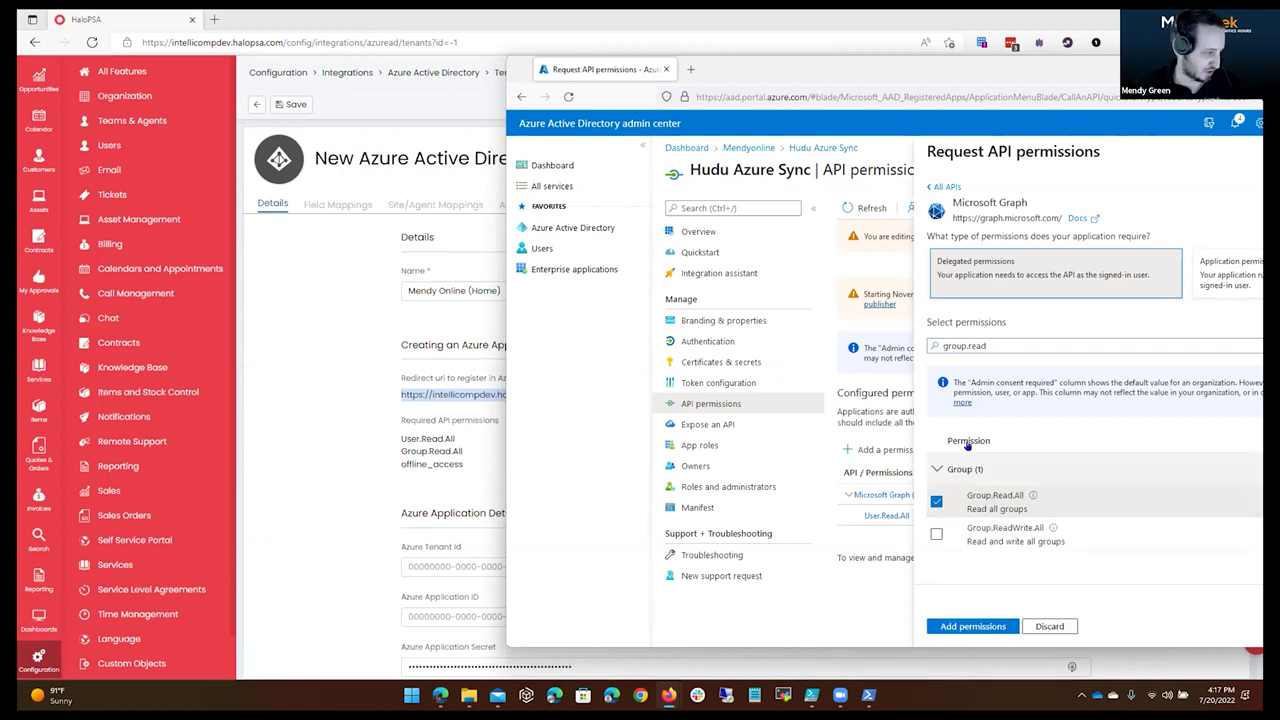
{"action": "double_click", "coordinate": [1006, 348]}
{"action": "type", "text": "offline_acce"}
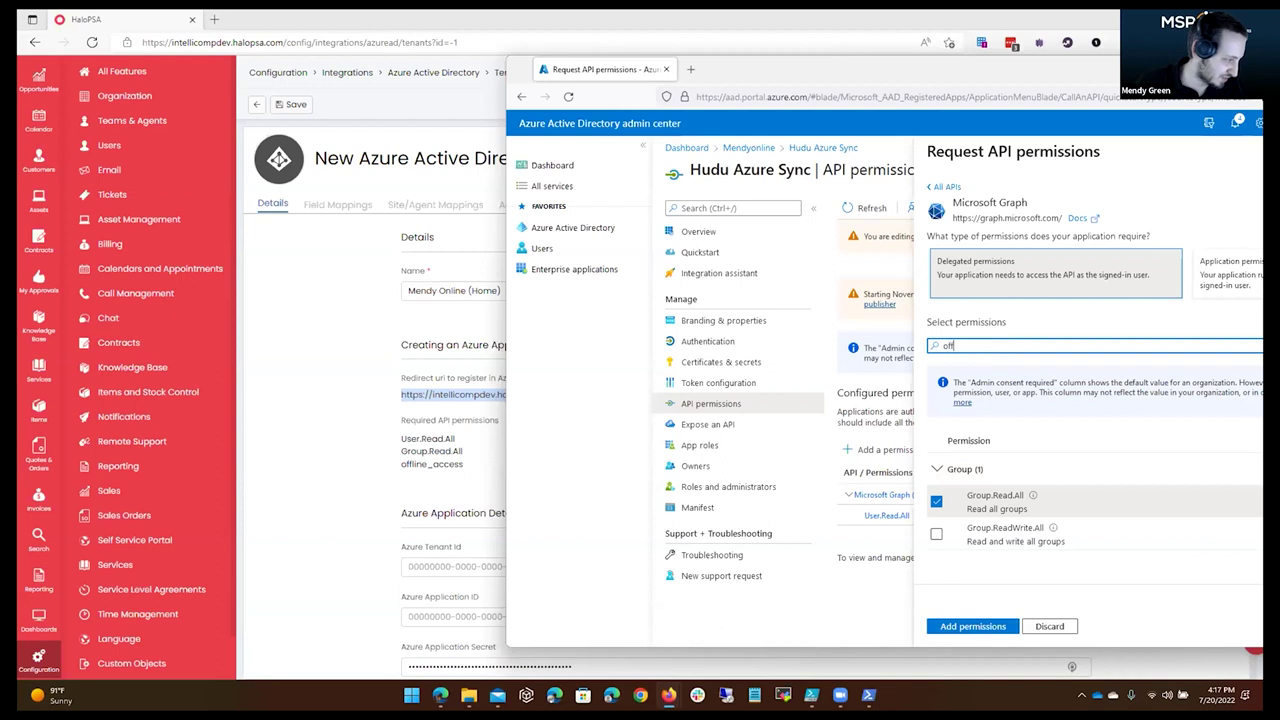
{"action": "left_click", "coordinate": [936, 501]}
{"action": "left_click", "coordinate": [975, 626]}
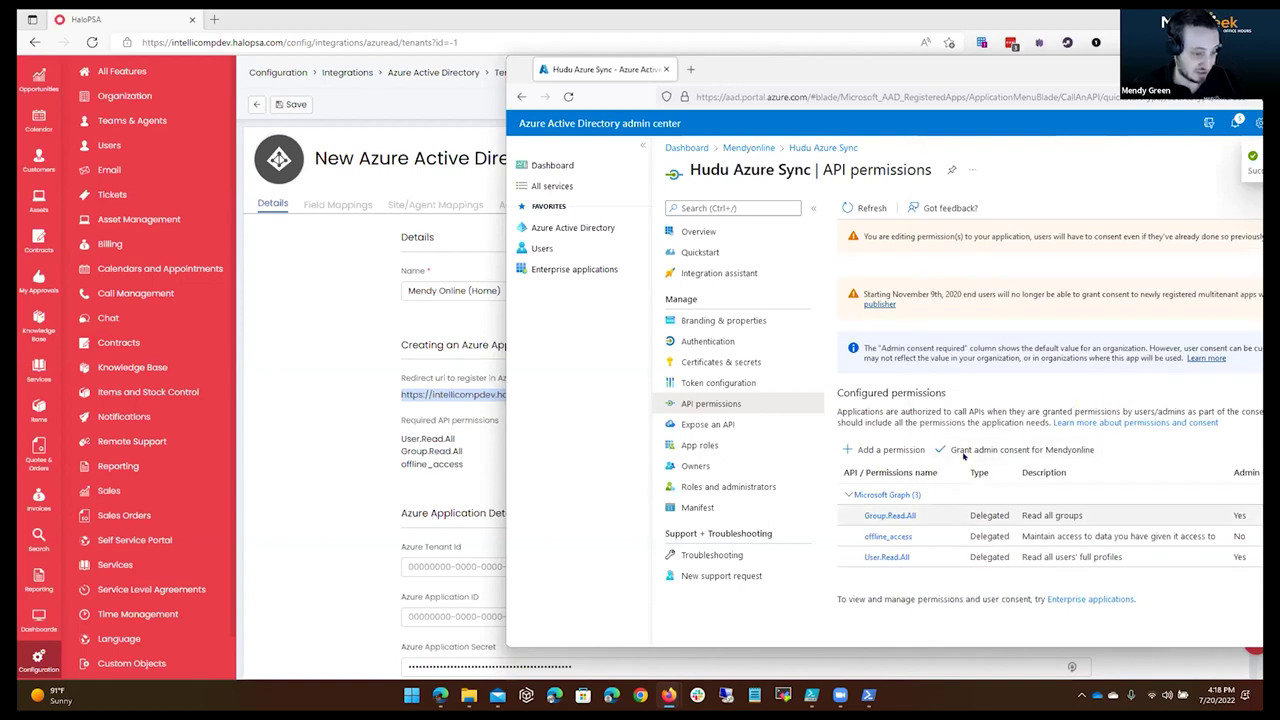
Grant admin consent for the three permissions and switch back to HaloPSA.
{"action": "double_click", "coordinate": [779, 77]}
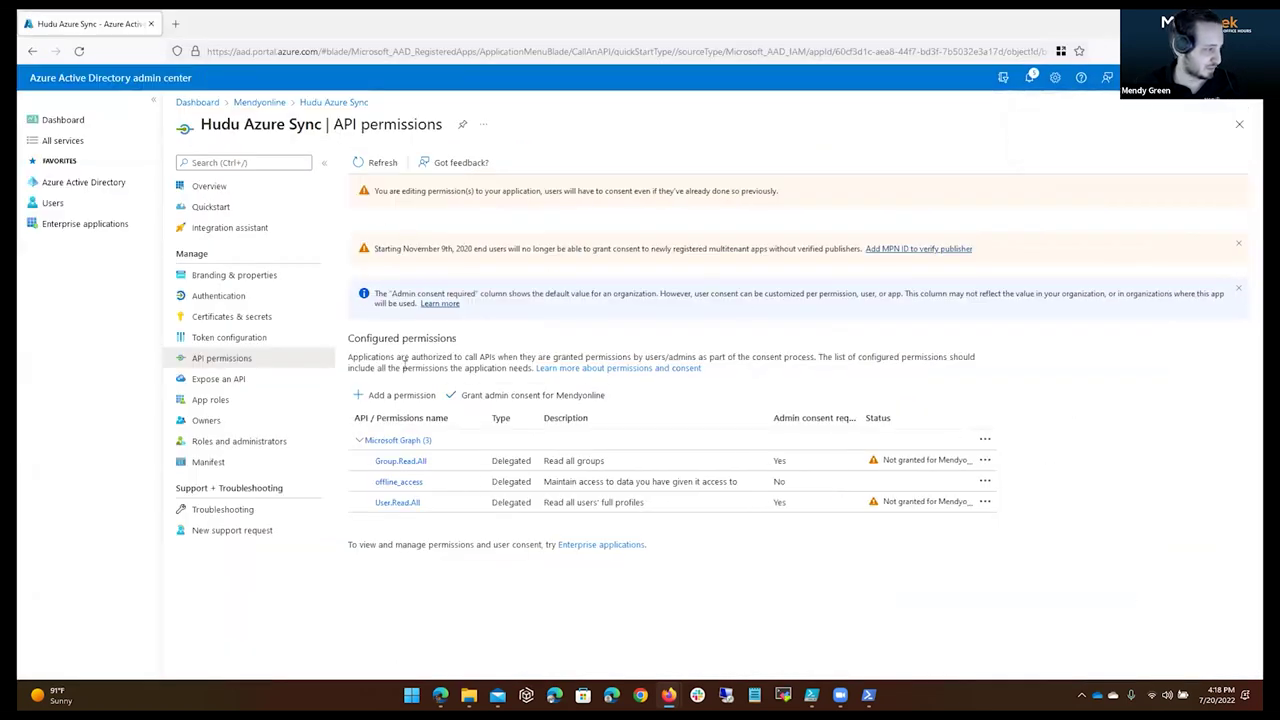
{"action": "left_click", "coordinate": [520, 395]}
{"action": "left_click", "coordinate": [371, 233]}
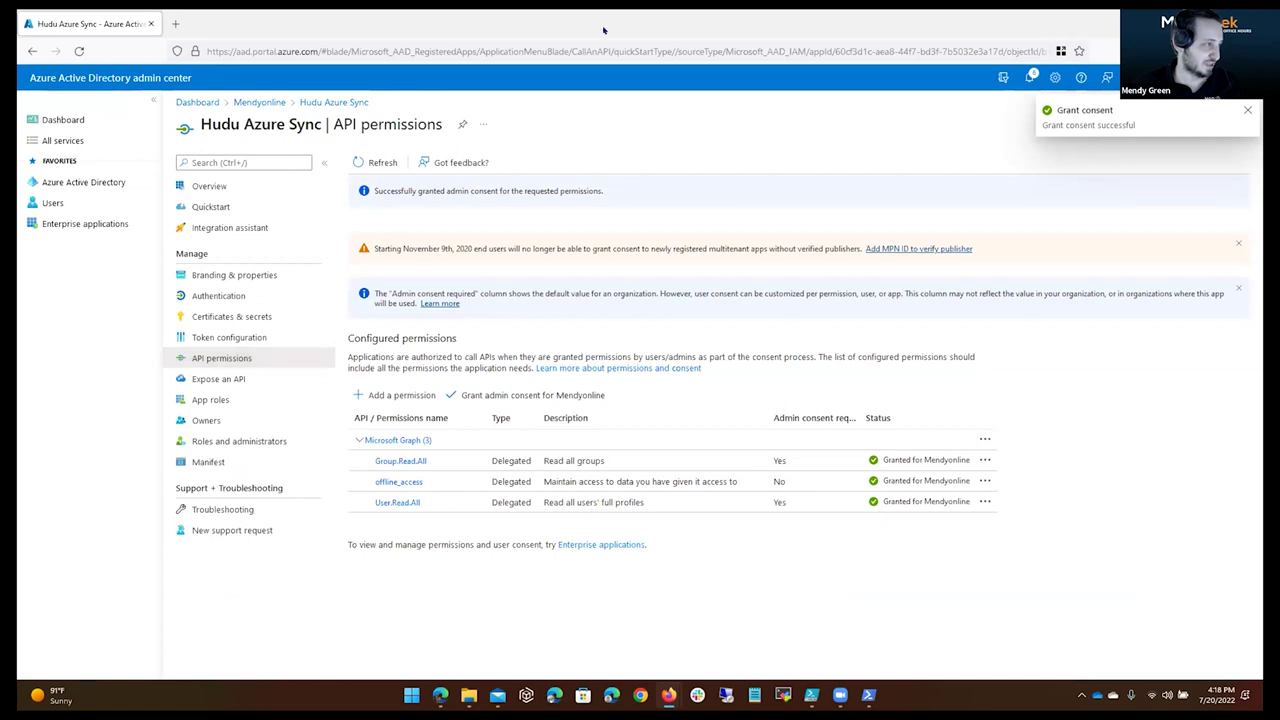
{"action": "key", "text": "alt+Tab"}
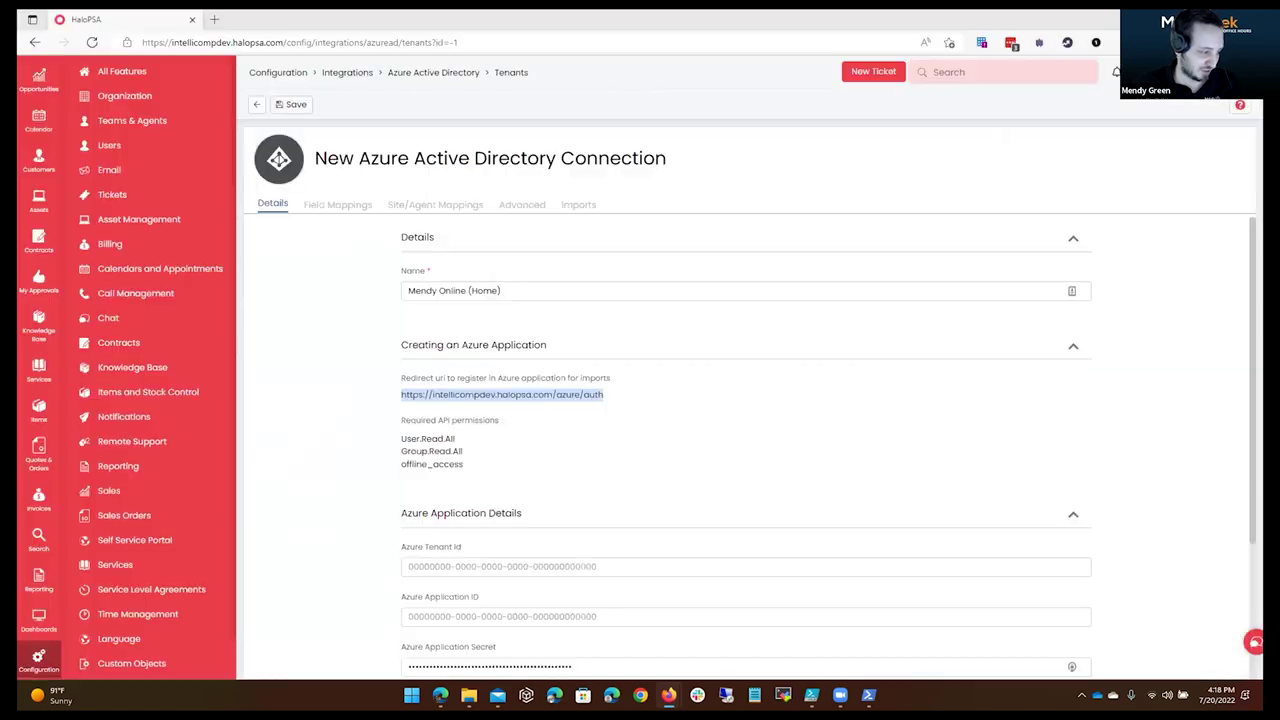
Copy the app's Application (client) ID and paste it into HaloPSA's Azure Application ID.
{"action": "scroll", "coordinate": [706, 352], "scroll_direction": "down", "scroll_amount": 3}
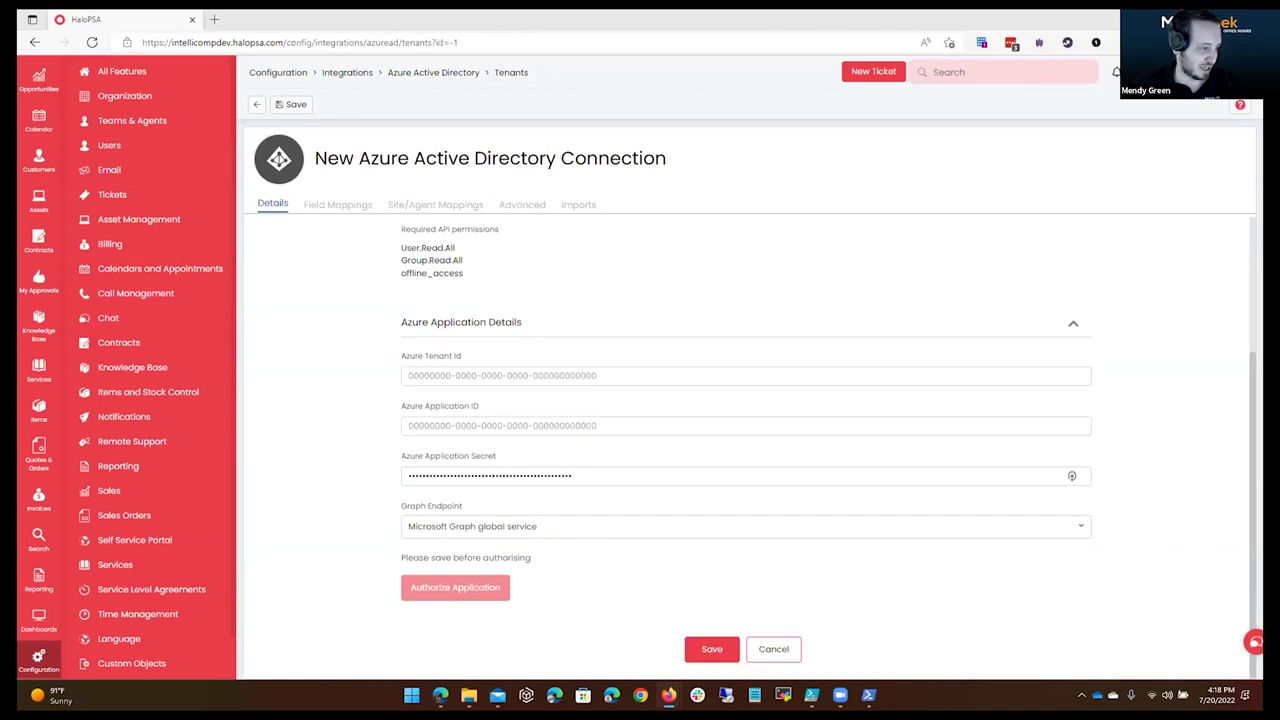
{"action": "key", "text": "alt+Tab"}
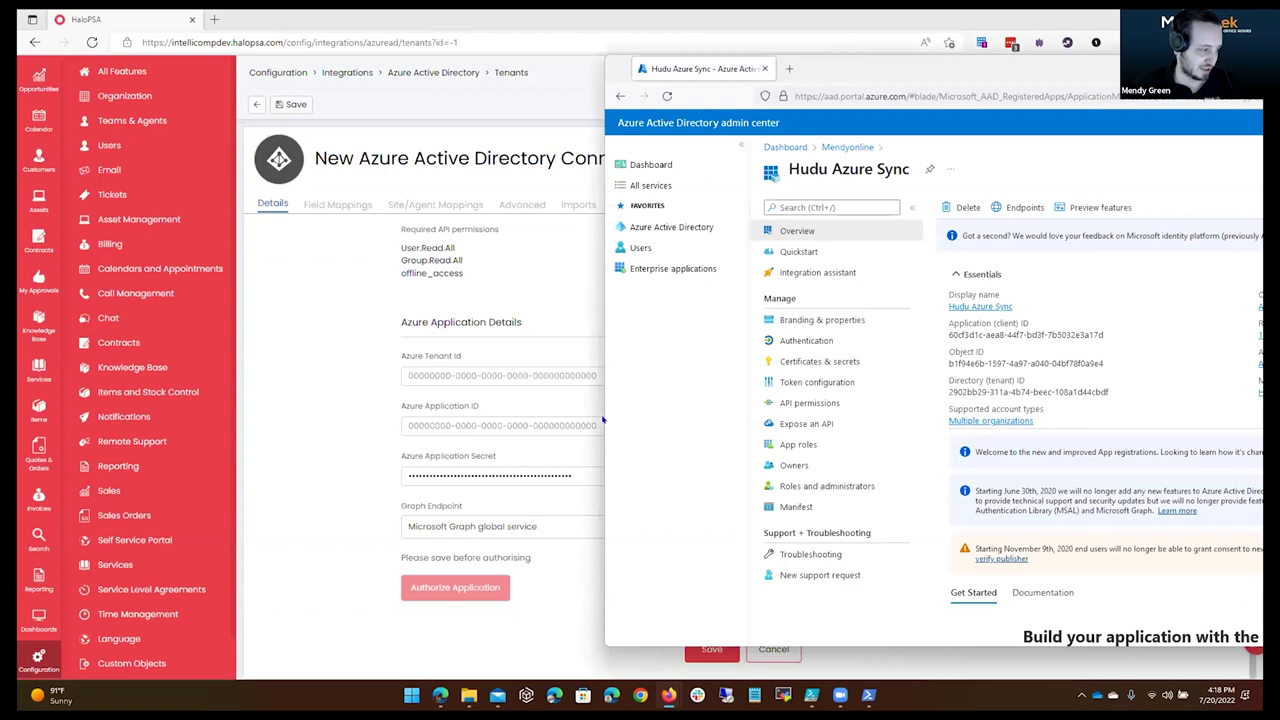
{"action": "left_click_drag", "start_coordinate": [953, 333], "coordinate": [1078, 334]}
{"action": "left_click", "coordinate": [1043, 335]}
{"action": "triple_click", "coordinate": [1043, 335]}
{"action": "left_click", "coordinate": [1110, 335]}
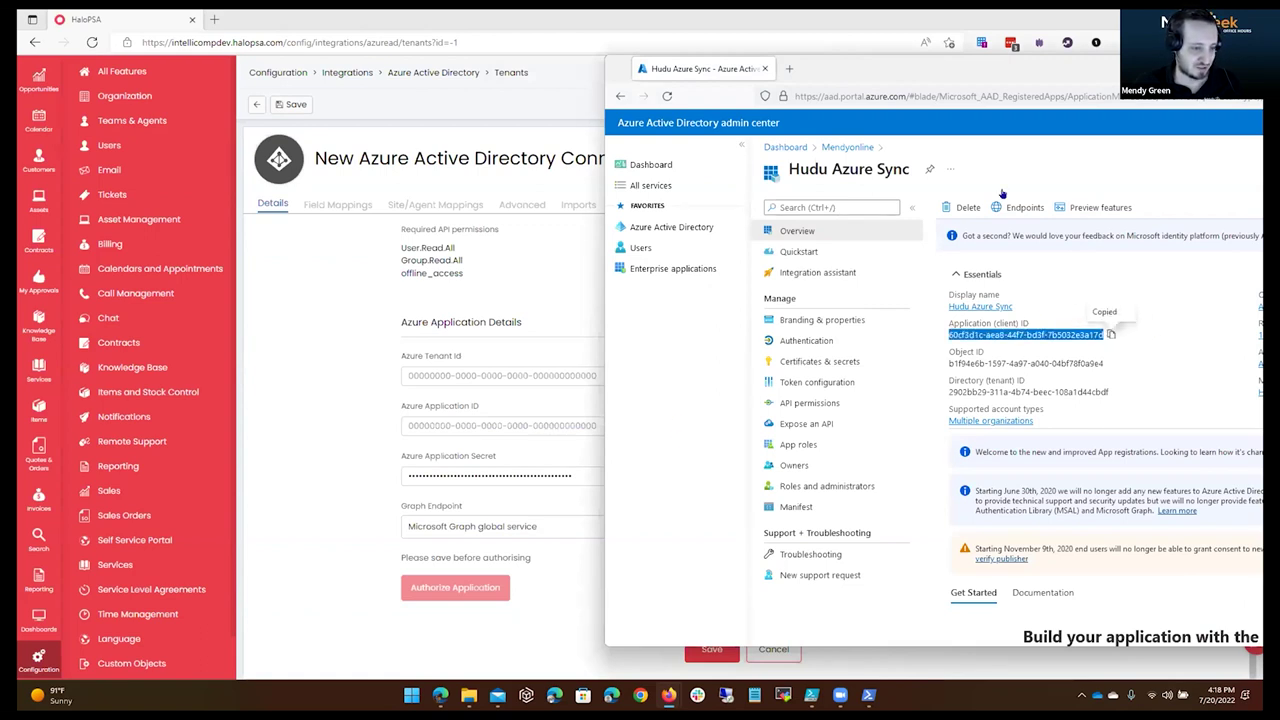
{"action": "left_click", "coordinate": [553, 375]}
{"action": "left_click", "coordinate": [520, 420]}
{"action": "key", "text": "ctrl+v"}
{"action": "left_click", "coordinate": [649, 375]}
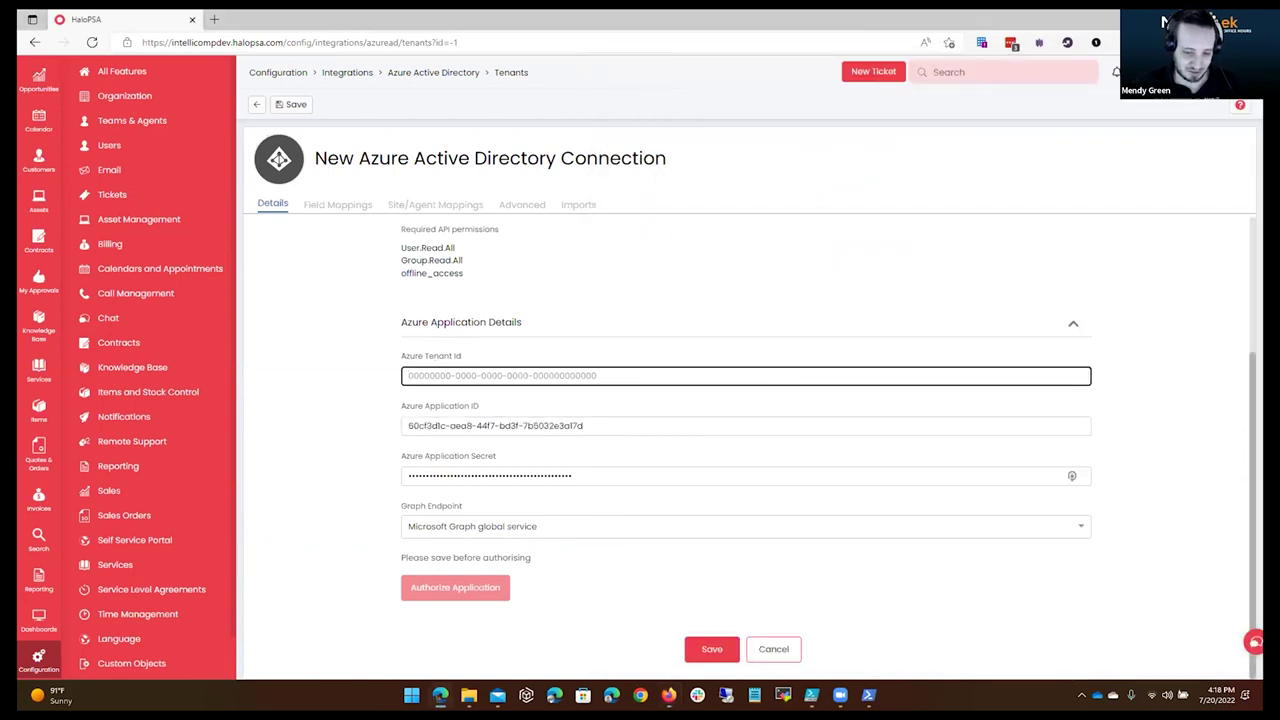
Select the Directory (tenant) ID in the Azure app overview and return to HaloPSA.
{"action": "key", "text": "alt+Tab"}
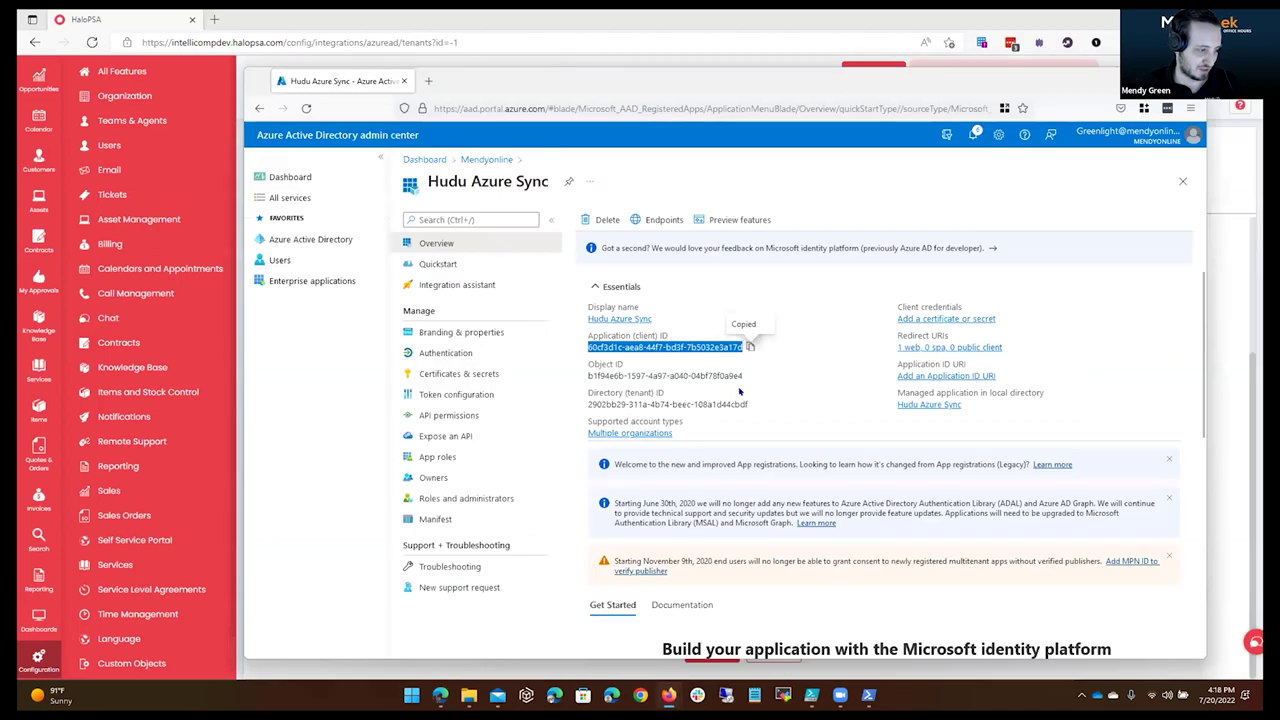
{"action": "left_click", "coordinate": [755, 404]}
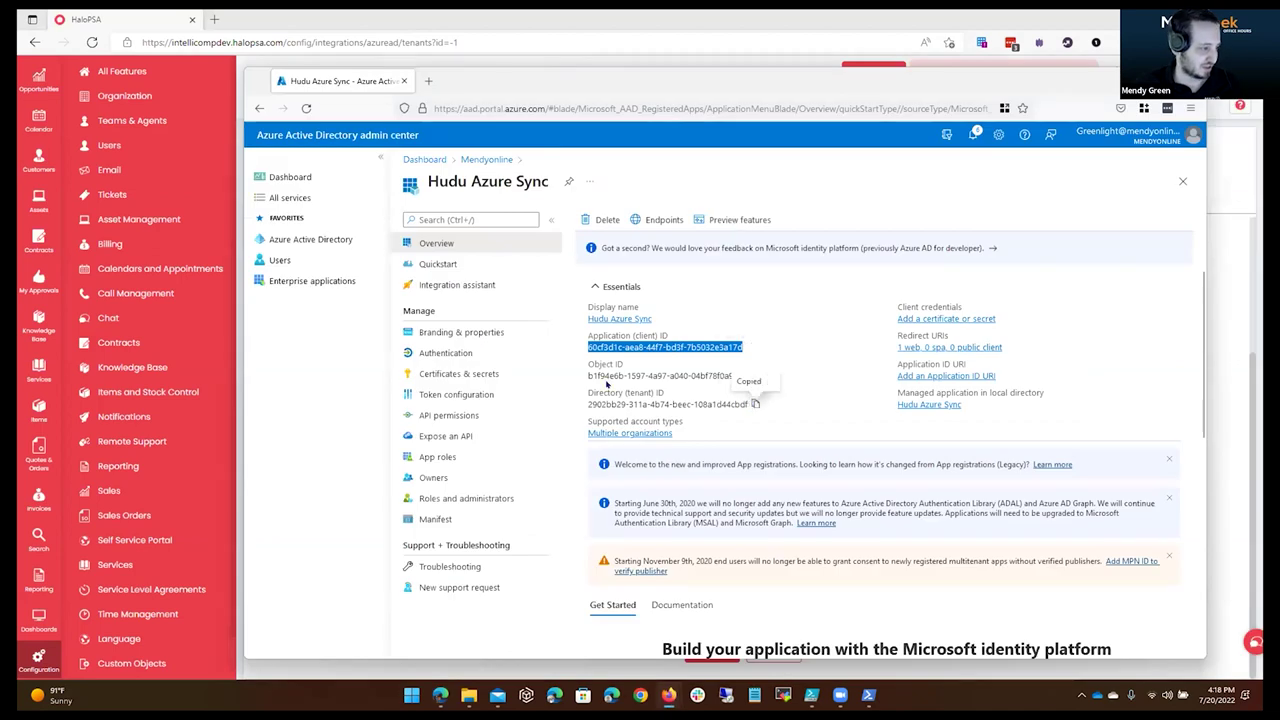
{"action": "left_click_drag", "start_coordinate": [676, 393], "coordinate": [587, 393]}
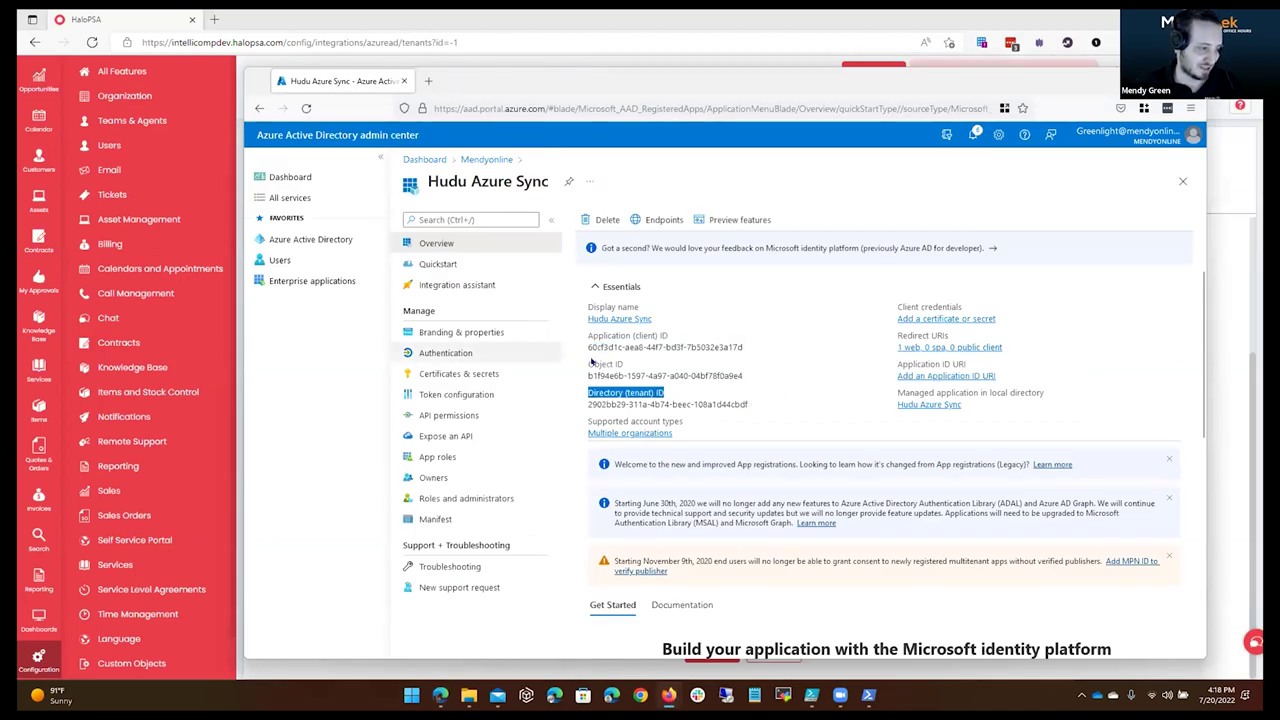
{"action": "left_click_drag", "start_coordinate": [657, 375], "coordinate": [586, 376]}
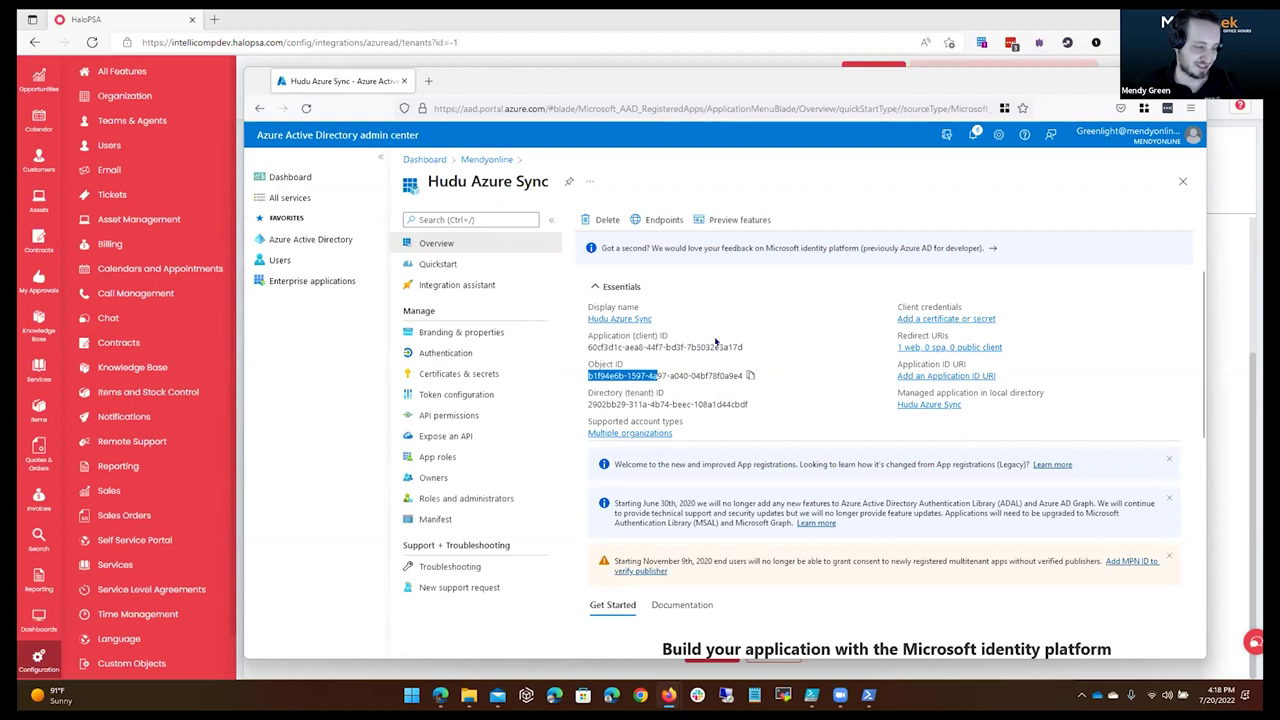
{"action": "left_click_drag", "start_coordinate": [715, 341], "coordinate": [766, 360]}
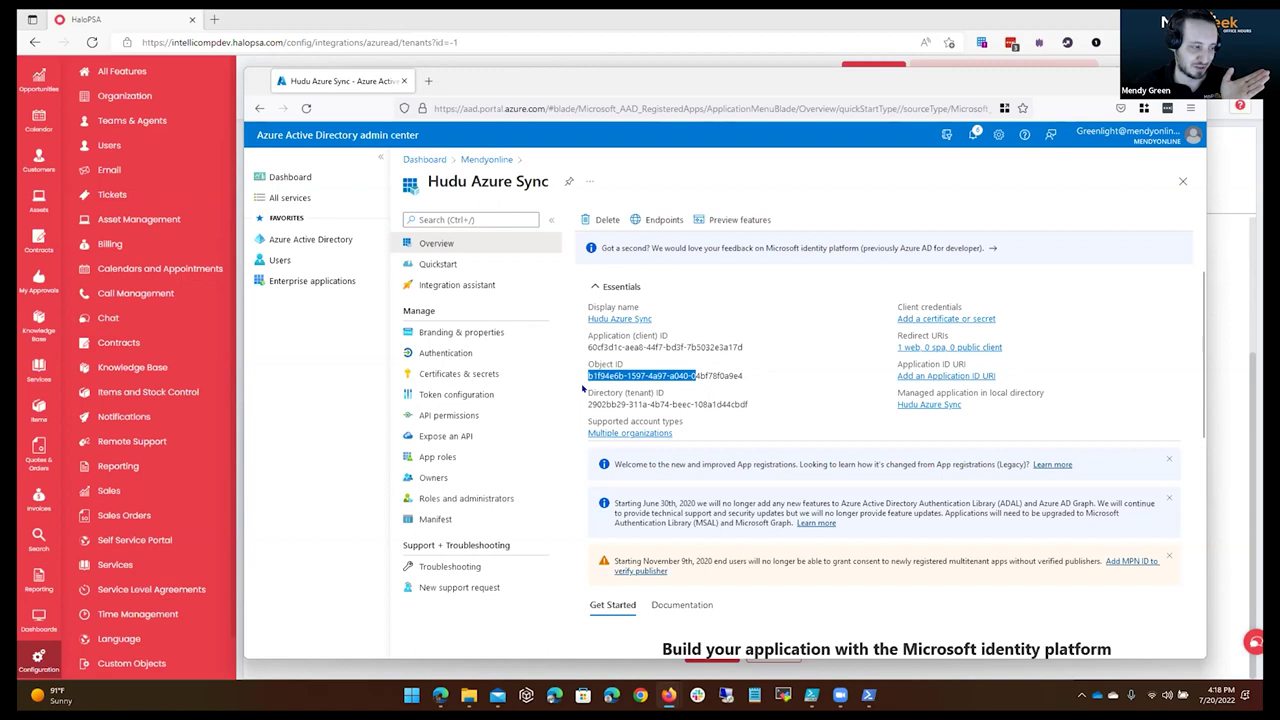
{"action": "left_click", "coordinate": [583, 388]}
{"action": "left_click_drag", "start_coordinate": [586, 391], "coordinate": [682, 405]}
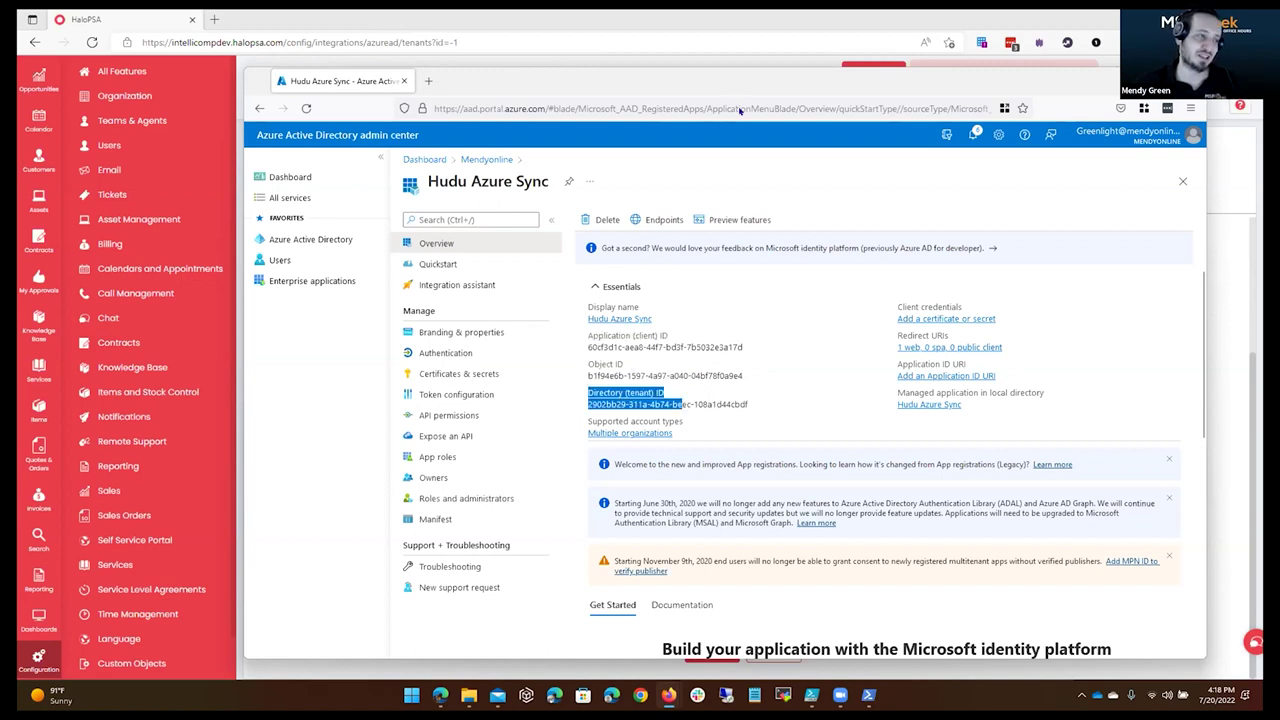
{"action": "key", "text": "alt+Tab"}
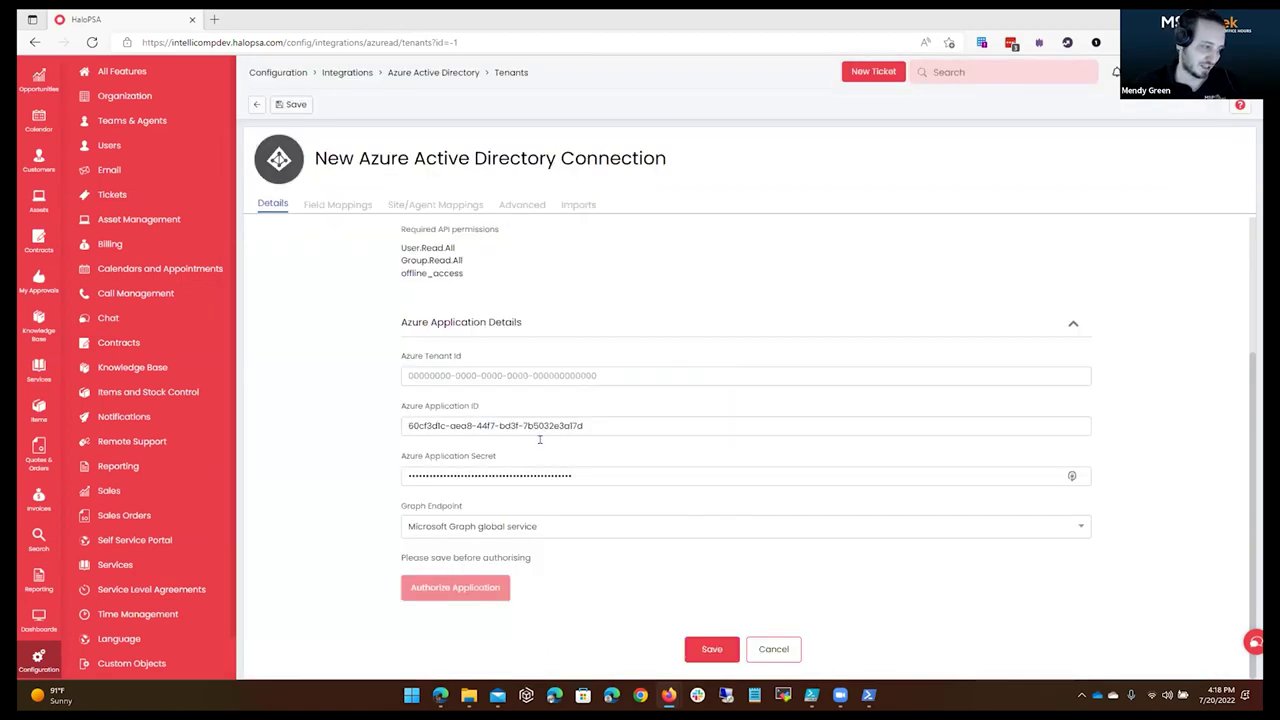
Paste the Azure tenant ID and keep Microsoft Graph global service as the Graph endpoint.
{"action": "left_click", "coordinate": [597, 375]}
{"action": "key", "text": "ctrl+v"}
{"action": "left_click", "coordinate": [363, 391]}
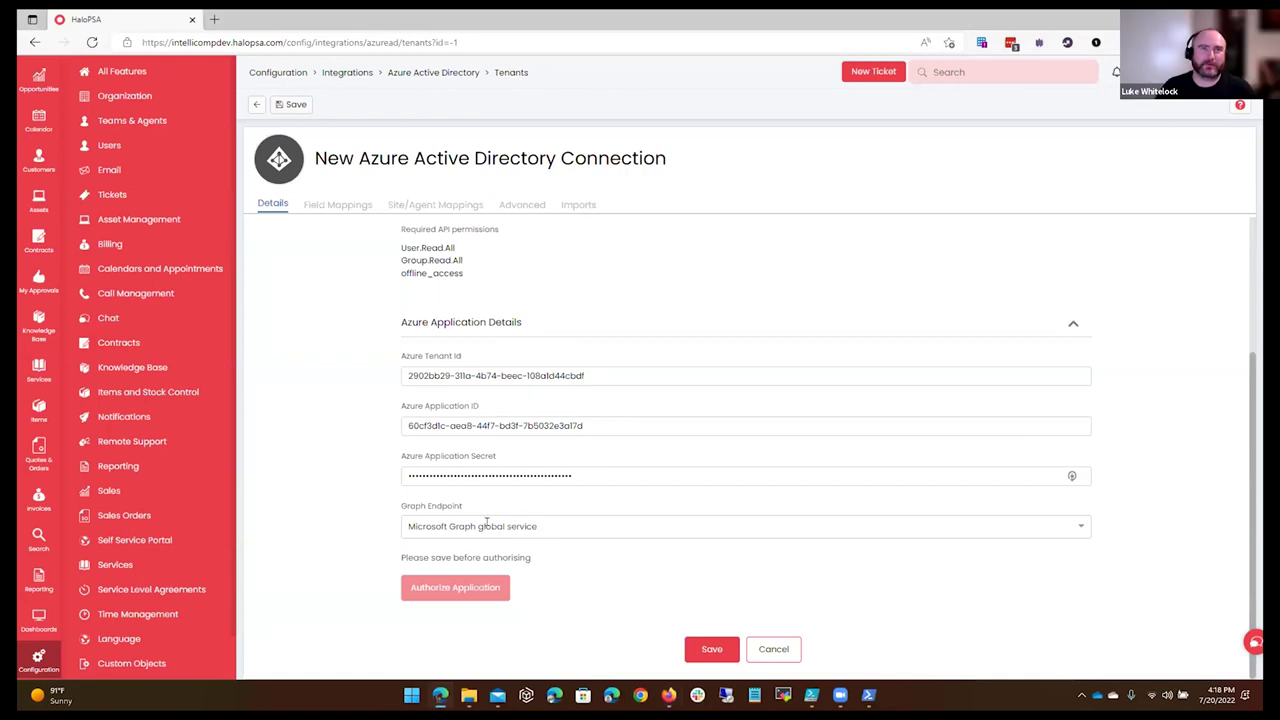
{"action": "left_click", "coordinate": [596, 520]}
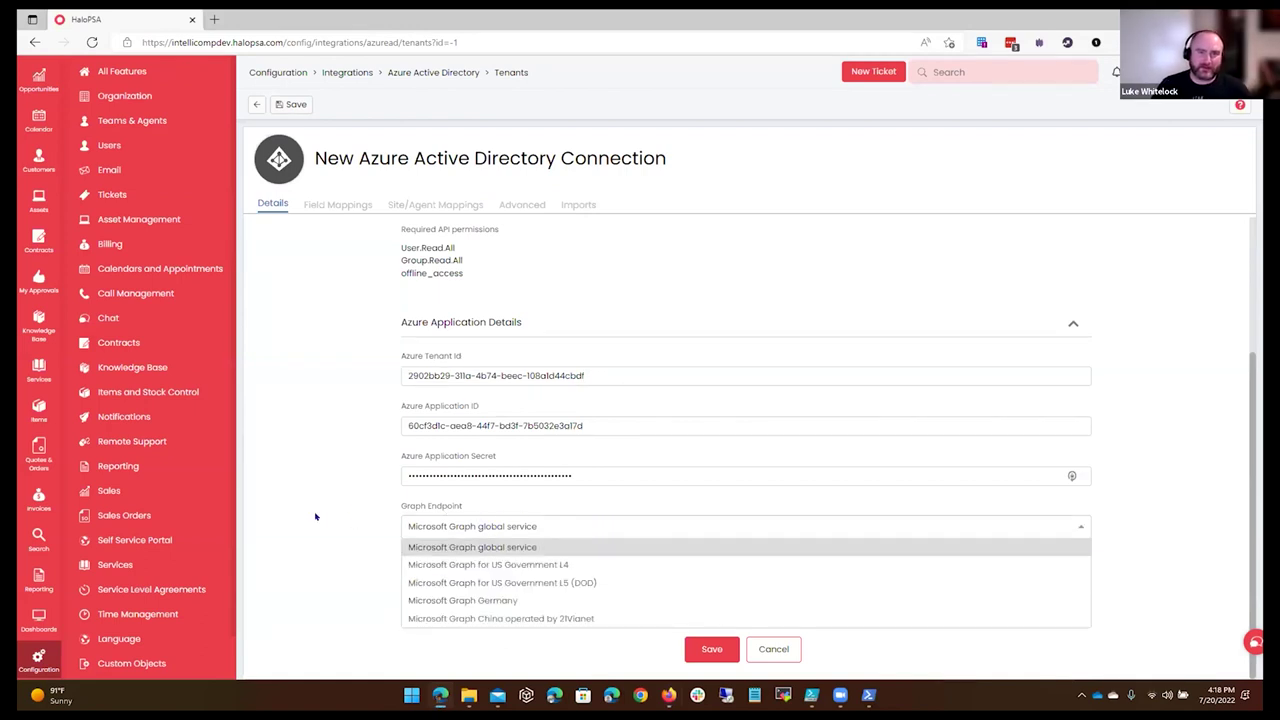
{"action": "left_click", "coordinate": [315, 516]}
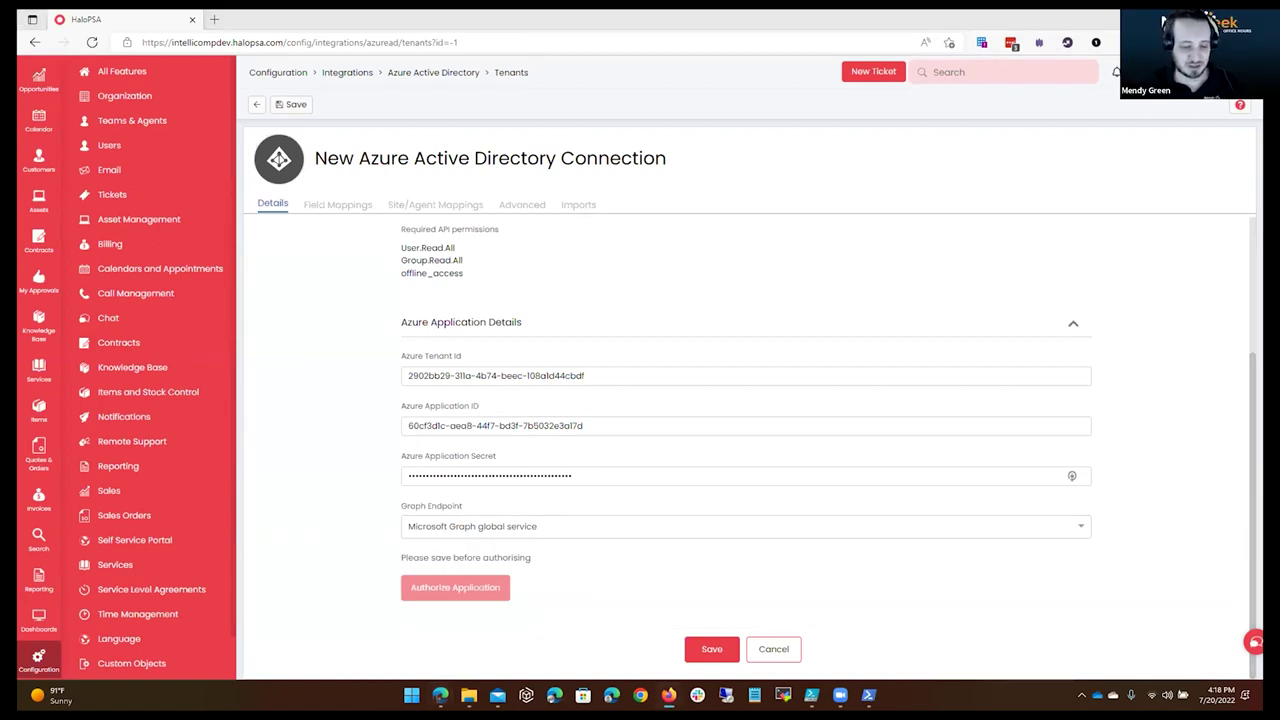
{"action": "left_click", "coordinate": [637, 526]}
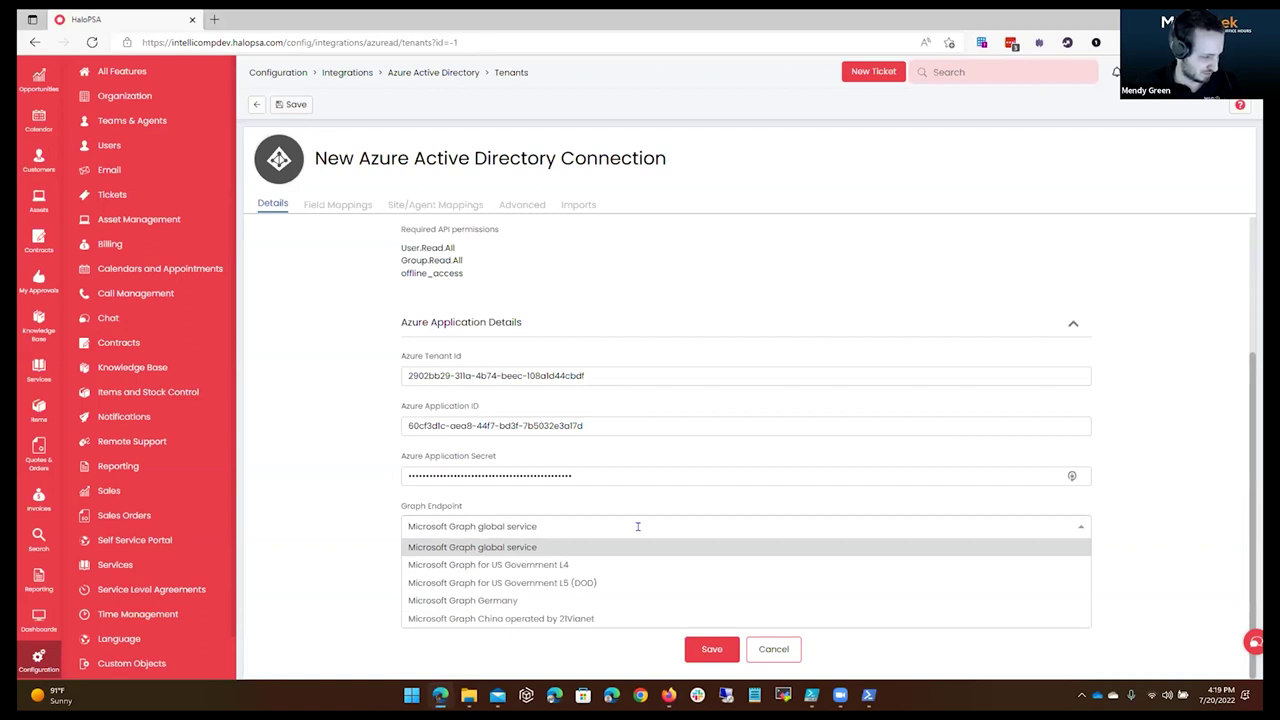
{"action": "left_click", "coordinate": [656, 506]}
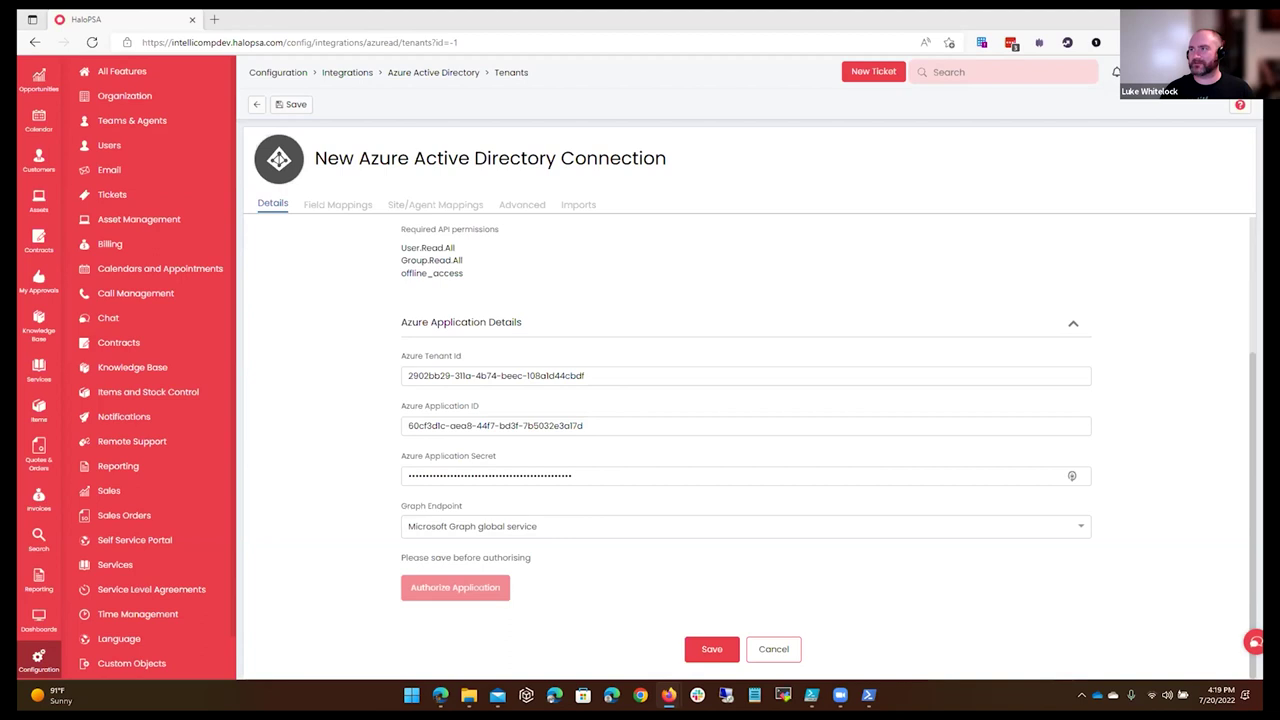
Replace the Azure Application Secret with the new secret and save the connection.
{"action": "left_click", "coordinate": [592, 470]}
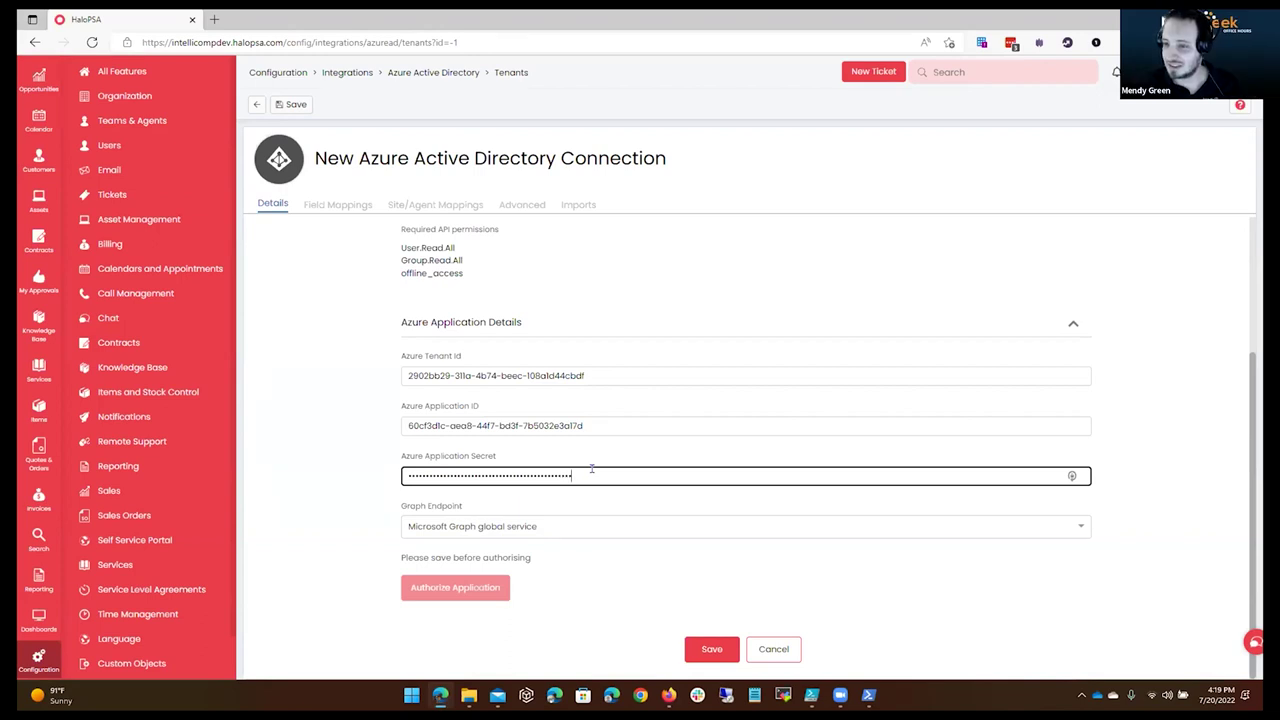
{"action": "key", "text": "ctrl+a"}
{"action": "key", "text": "ctrl+v"}
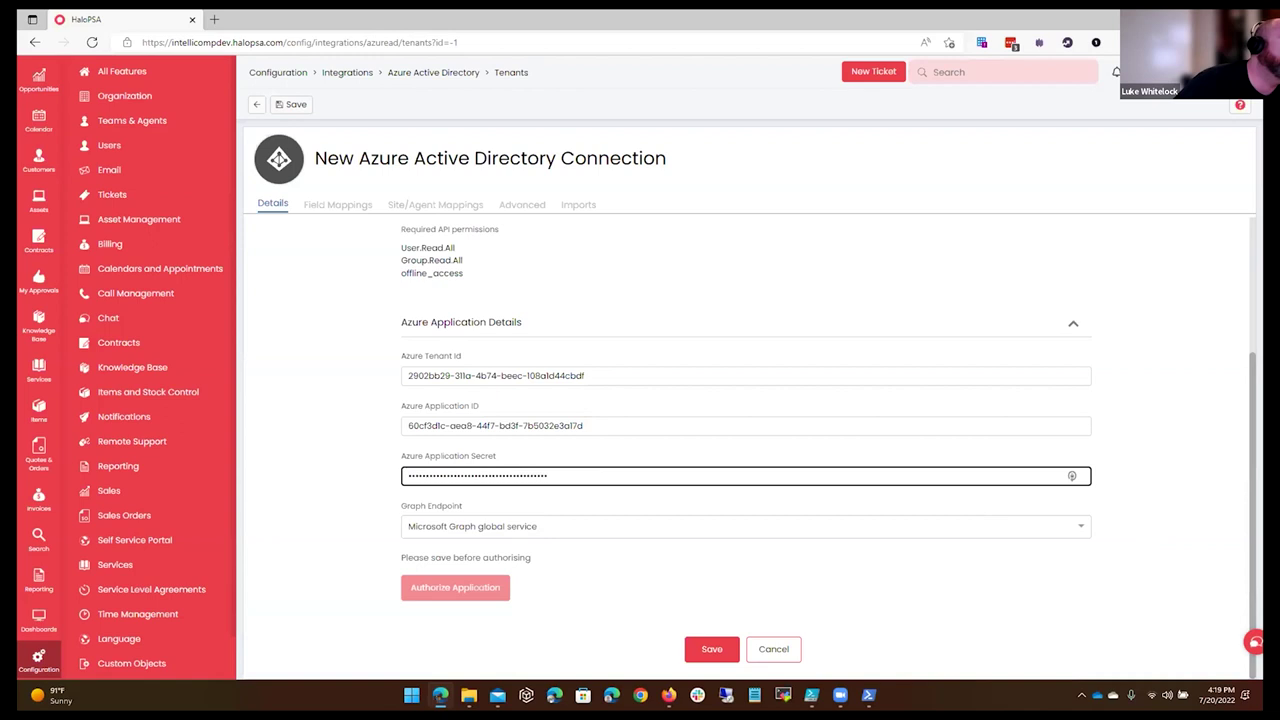
{"action": "left_click", "coordinate": [791, 455]}
{"action": "scroll", "coordinate": [502, 495], "scroll_direction": "up", "scroll_amount": 3}
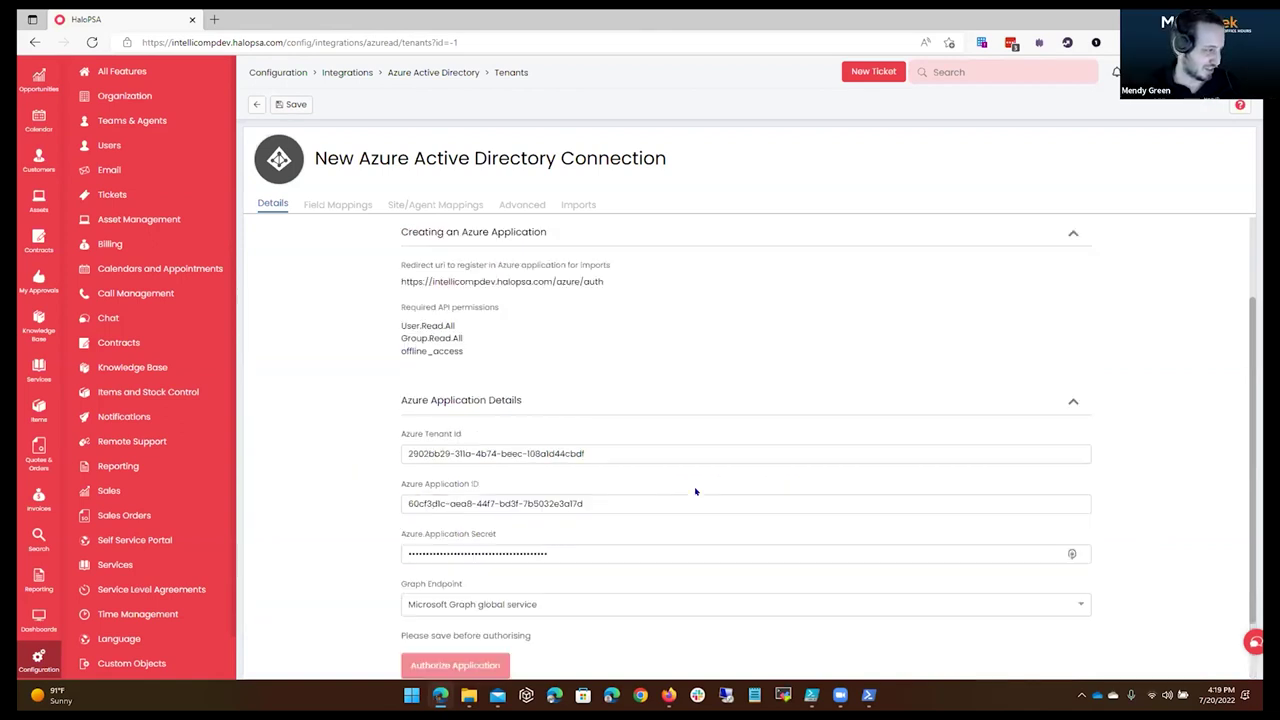
{"action": "scroll", "coordinate": [490, 530], "scroll_direction": "down", "scroll_amount": 3}
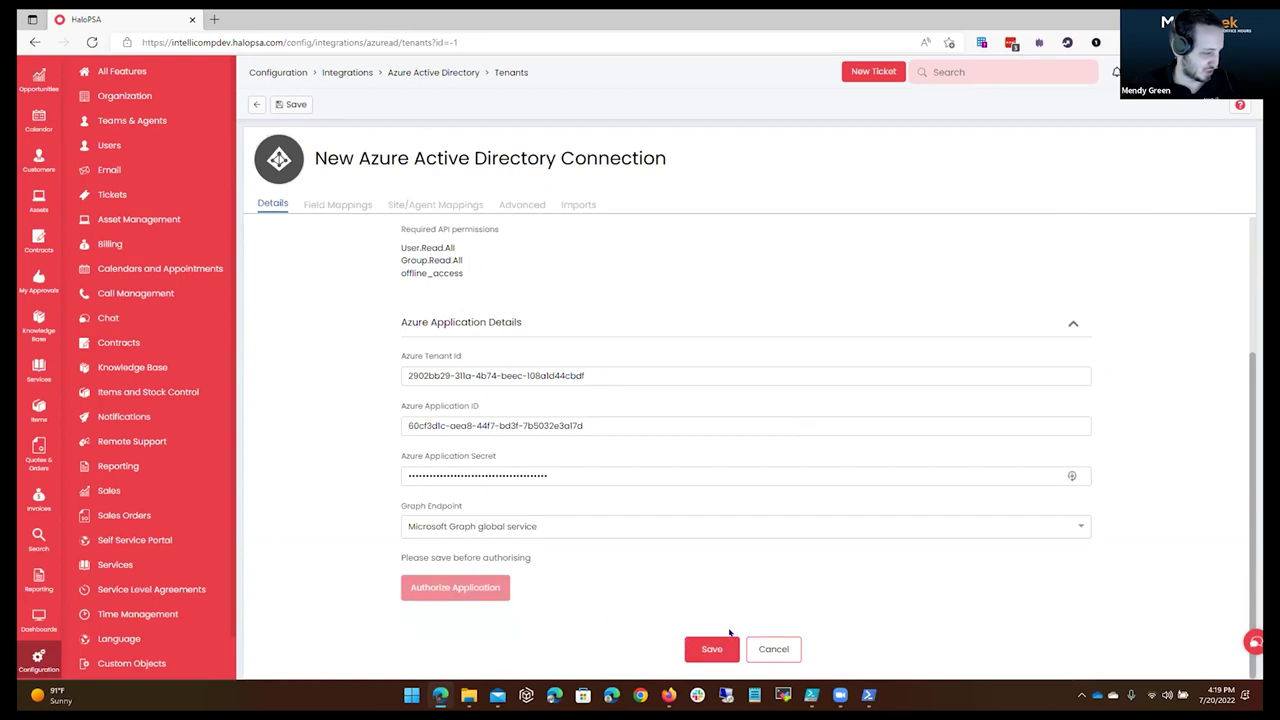
{"action": "left_click", "coordinate": [714, 650]}
{"action": "scroll", "coordinate": [607, 465], "scroll_direction": "down", "scroll_amount": 1}
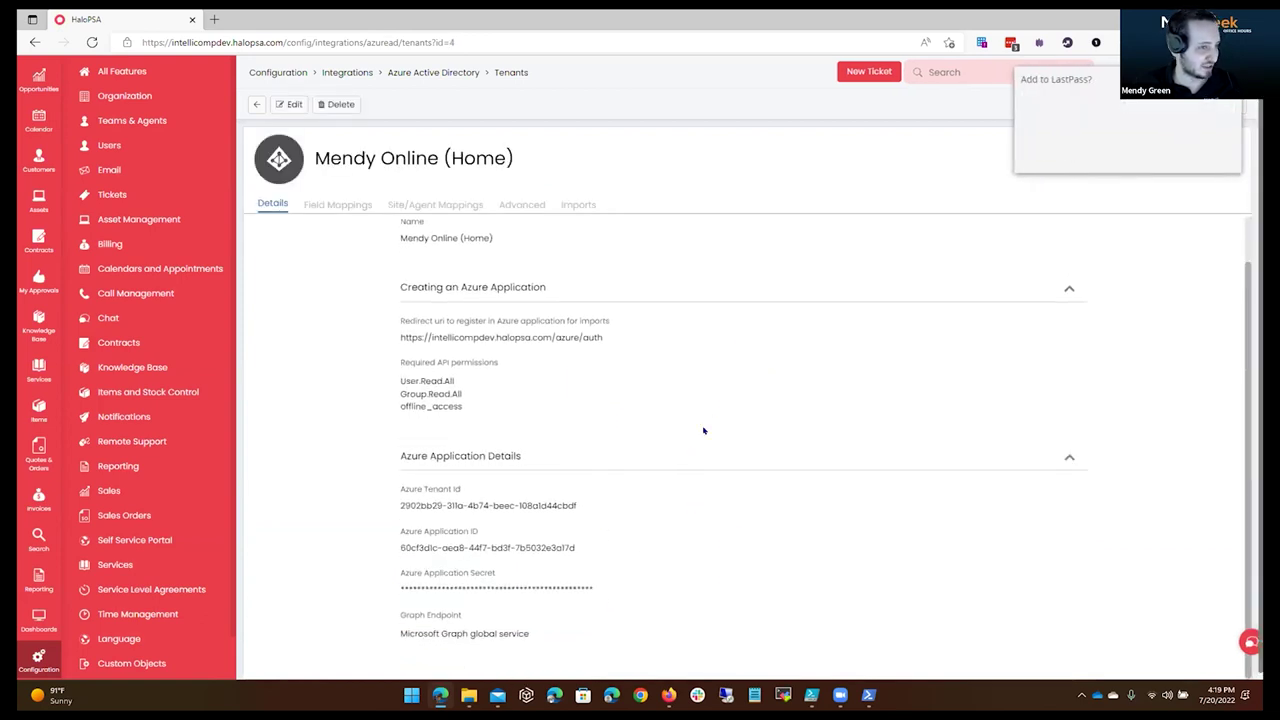
Decline LastPass's save prompt, select the three required API permission lines, and switch to Azure.
{"action": "scroll", "coordinate": [728, 520], "scroll_direction": "up", "scroll_amount": 1}
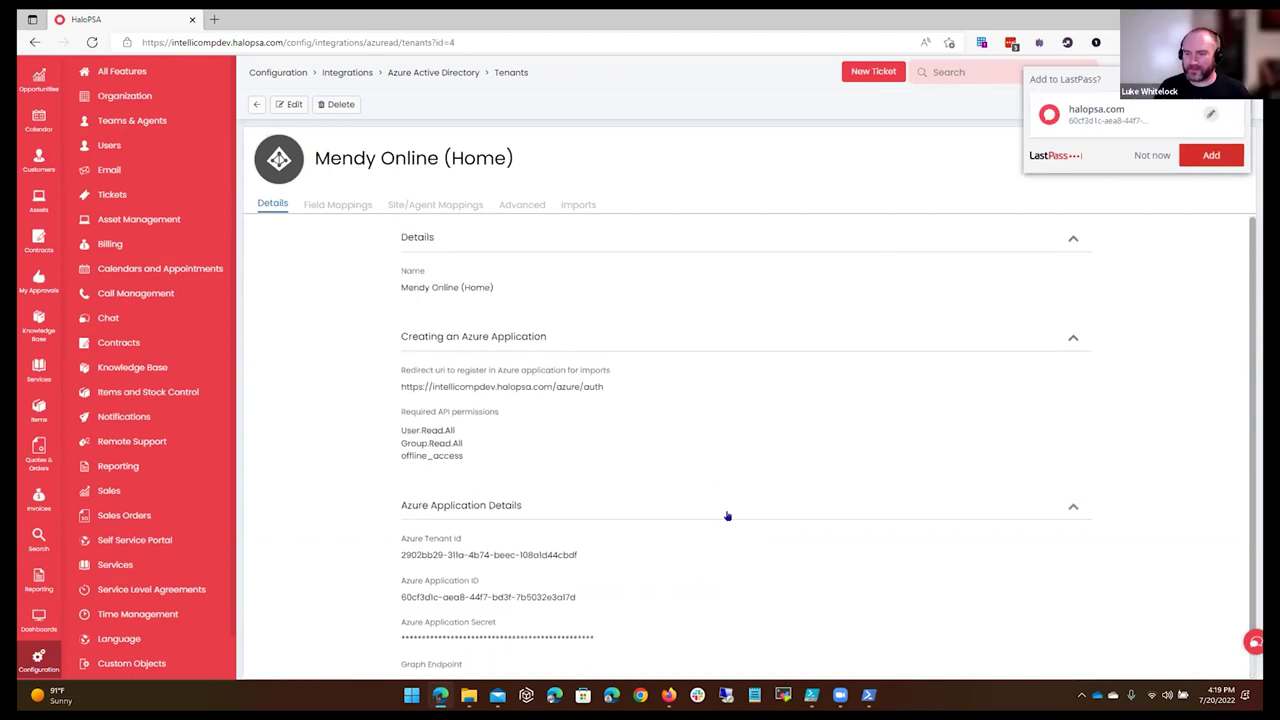
{"action": "left_click", "coordinate": [1142, 157]}
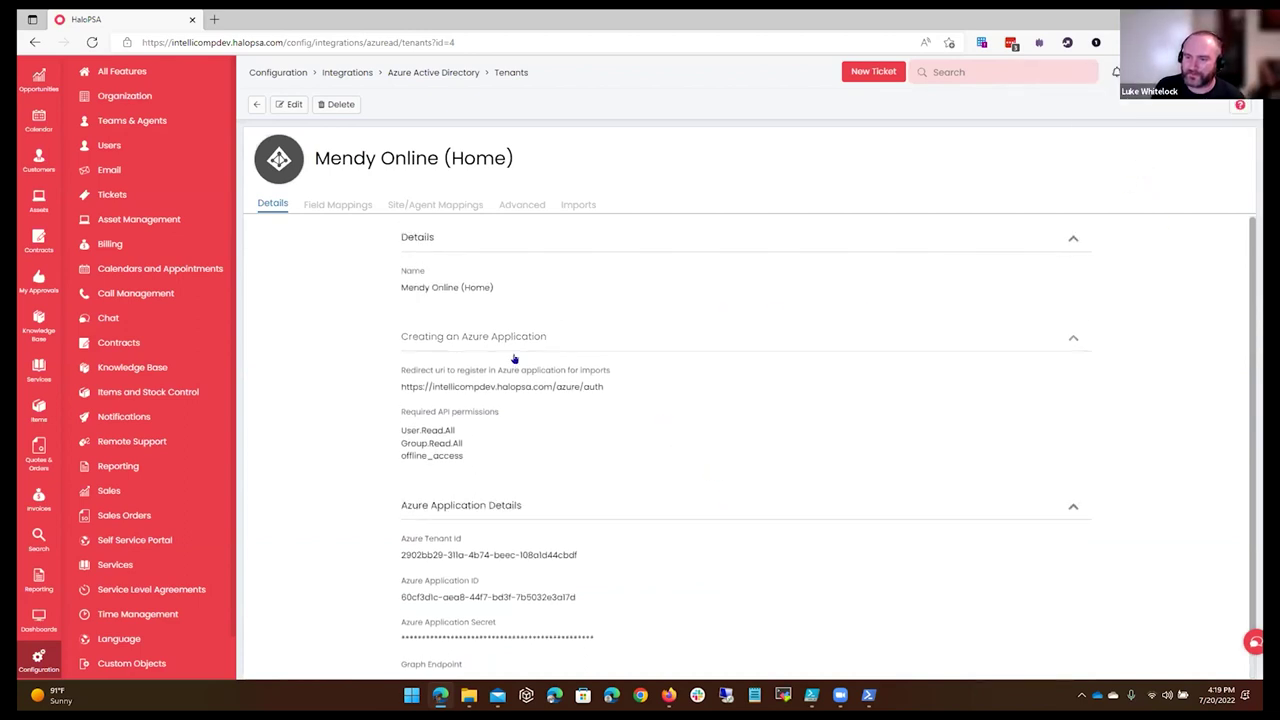
{"action": "scroll", "coordinate": [606, 372], "scroll_direction": "down", "scroll_amount": 1}
{"action": "left_click_drag", "start_coordinate": [413, 587], "coordinate": [540, 620]}
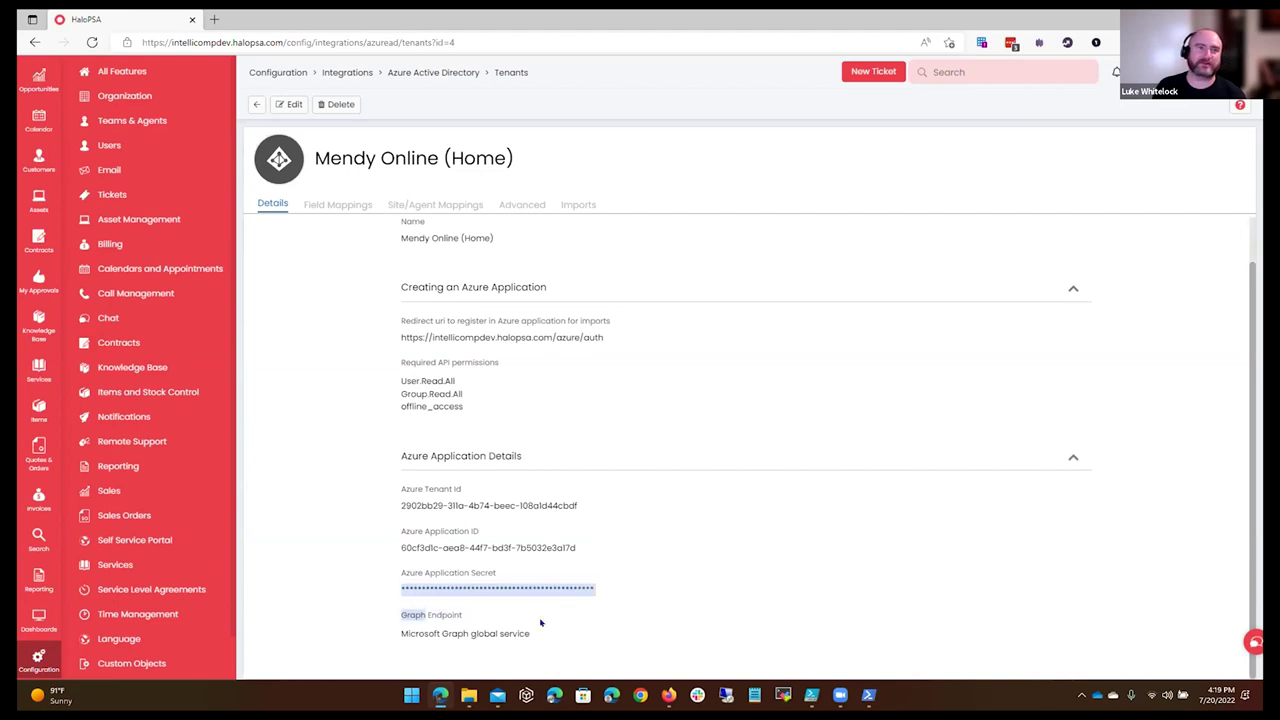
{"action": "triple_click", "coordinate": [509, 404]}
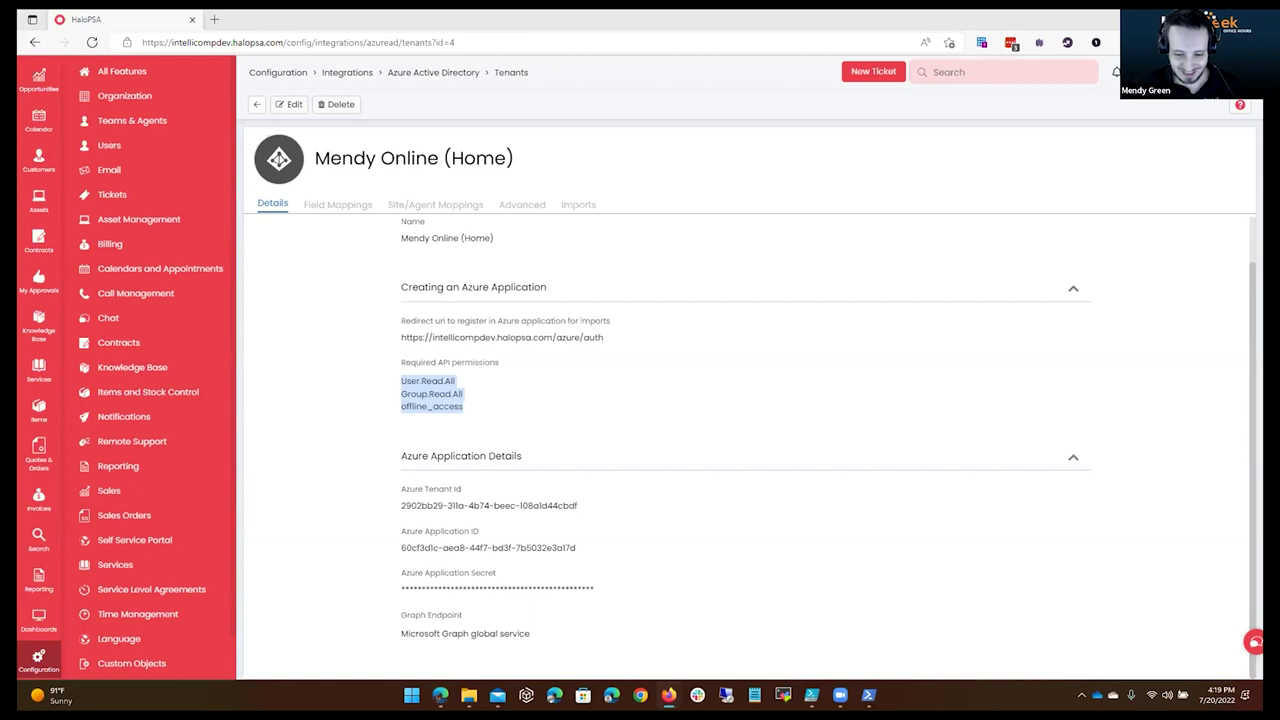
{"action": "key", "text": "alt+Tab"}
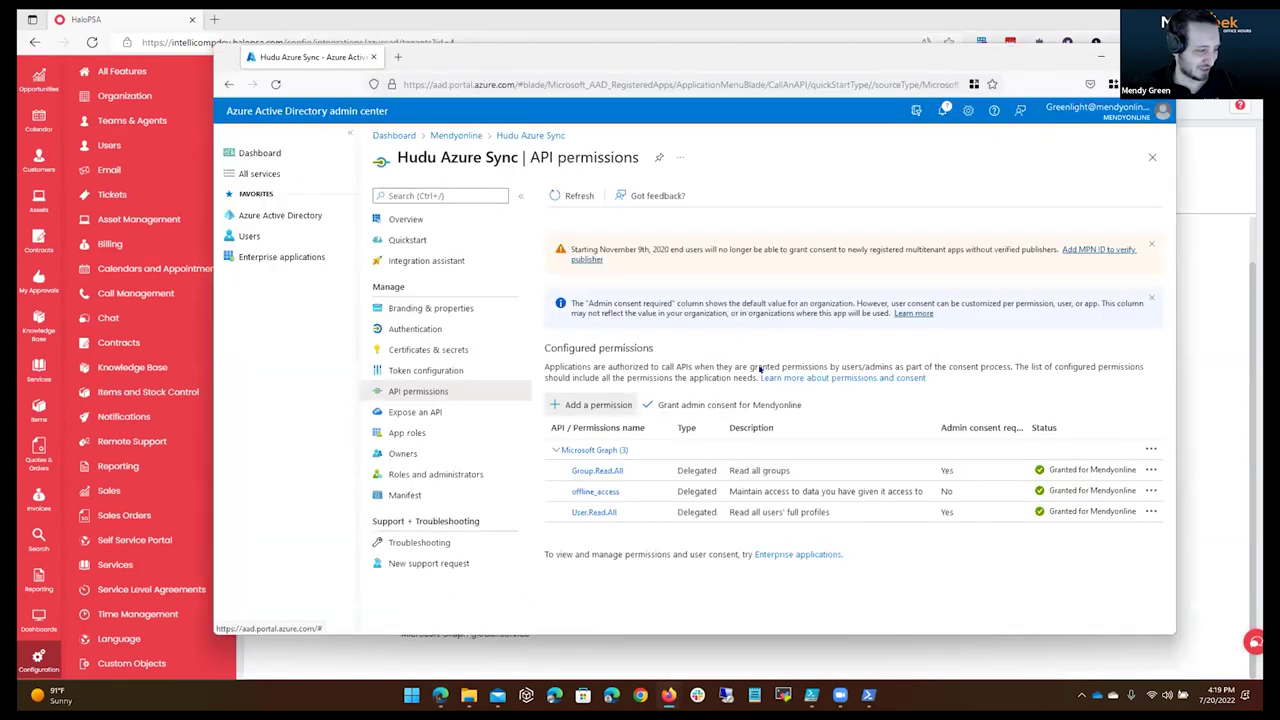
Grant Hudu Azure Sync the delegated Microsoft Graph openid permission, then return to HaloPSA.
{"action": "left_click", "coordinate": [573, 409]}
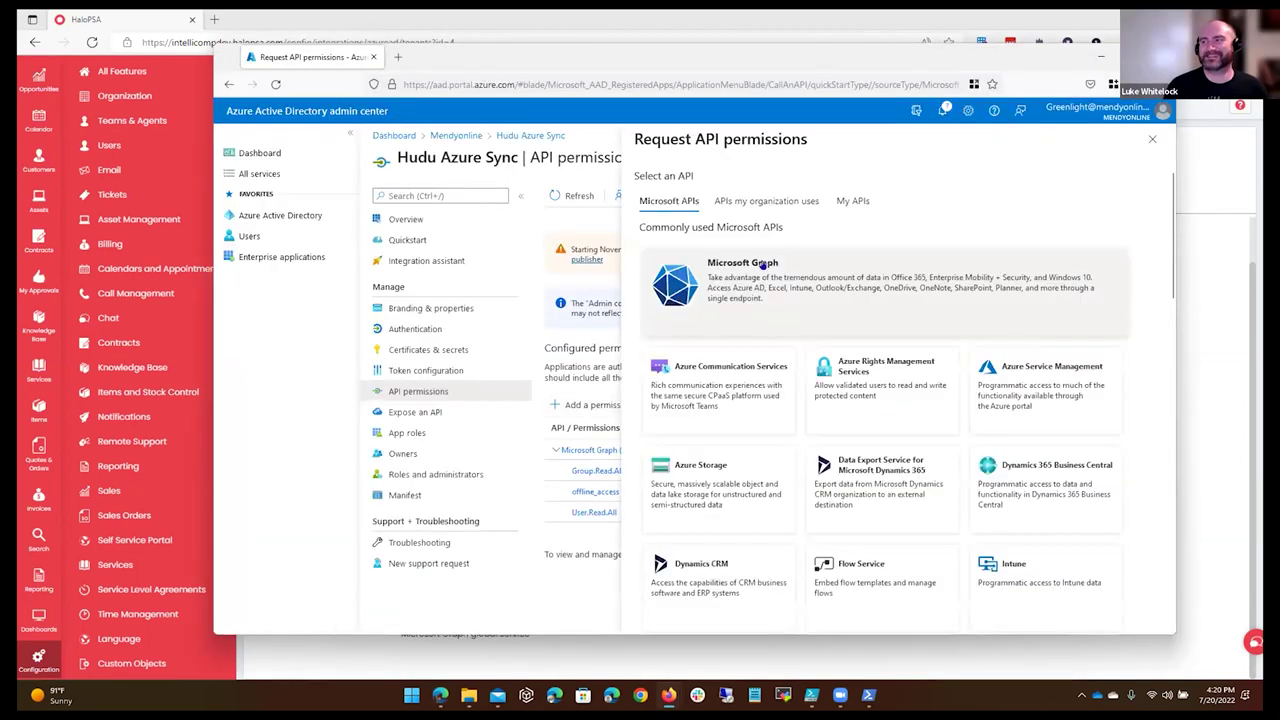
{"action": "left_click", "coordinate": [778, 268]}
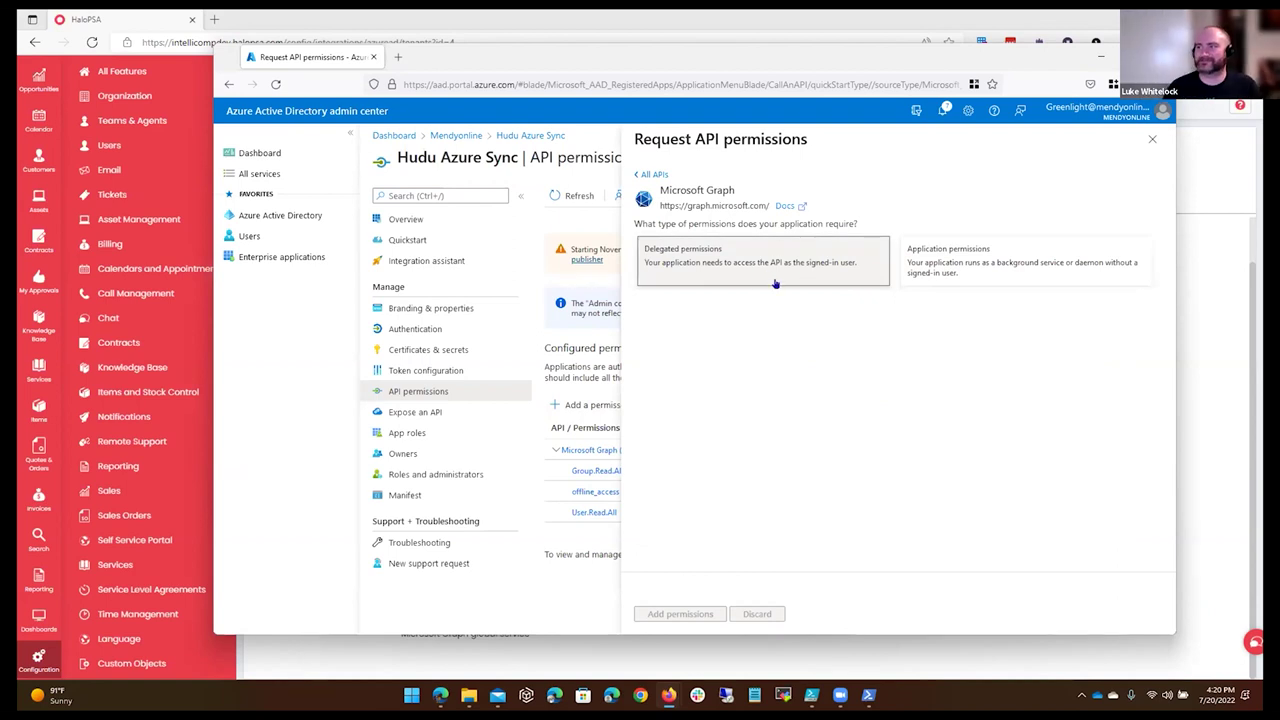
{"action": "left_click", "coordinate": [777, 283]}
{"action": "type", "text": "openid"}
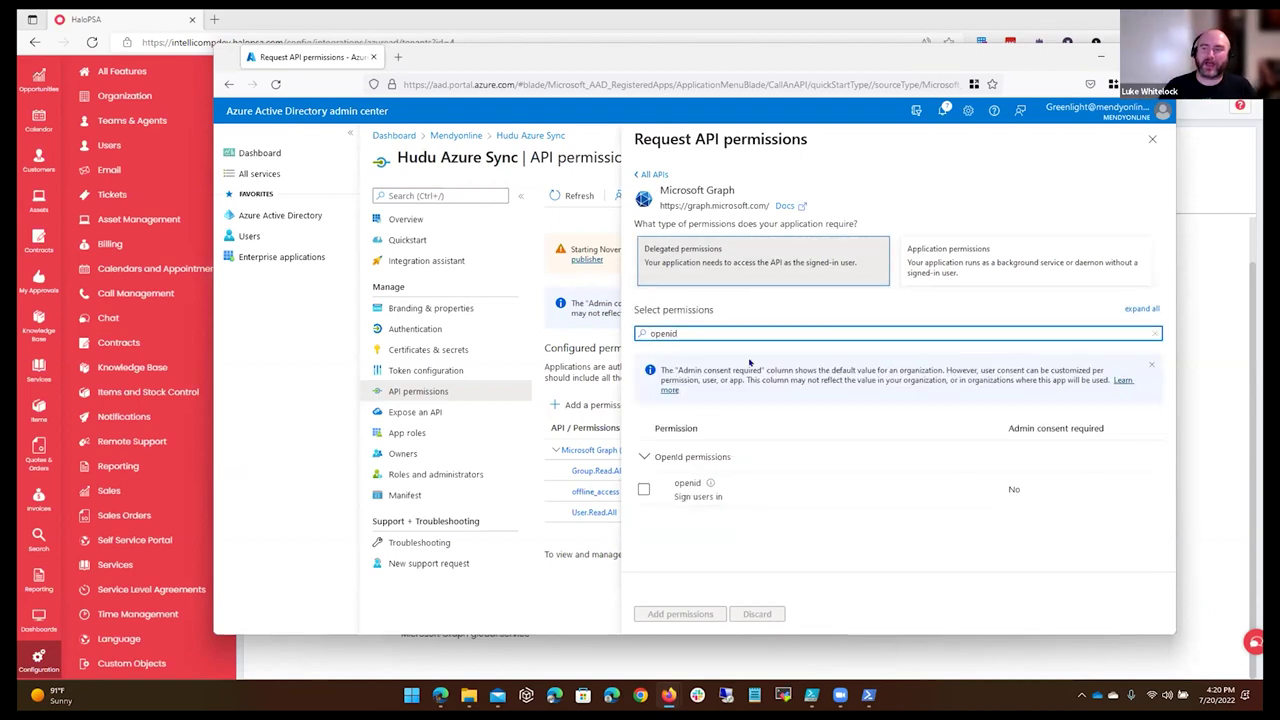
{"action": "left_click", "coordinate": [643, 489]}
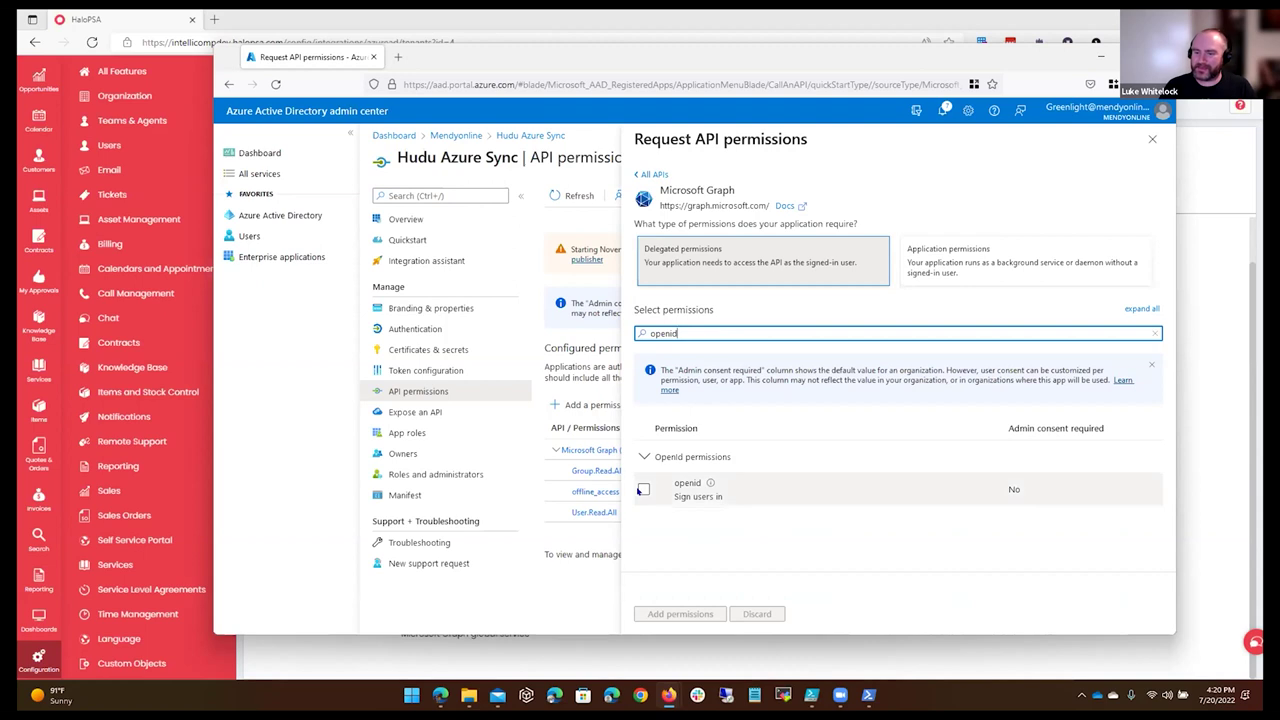
{"action": "left_click", "coordinate": [695, 616]}
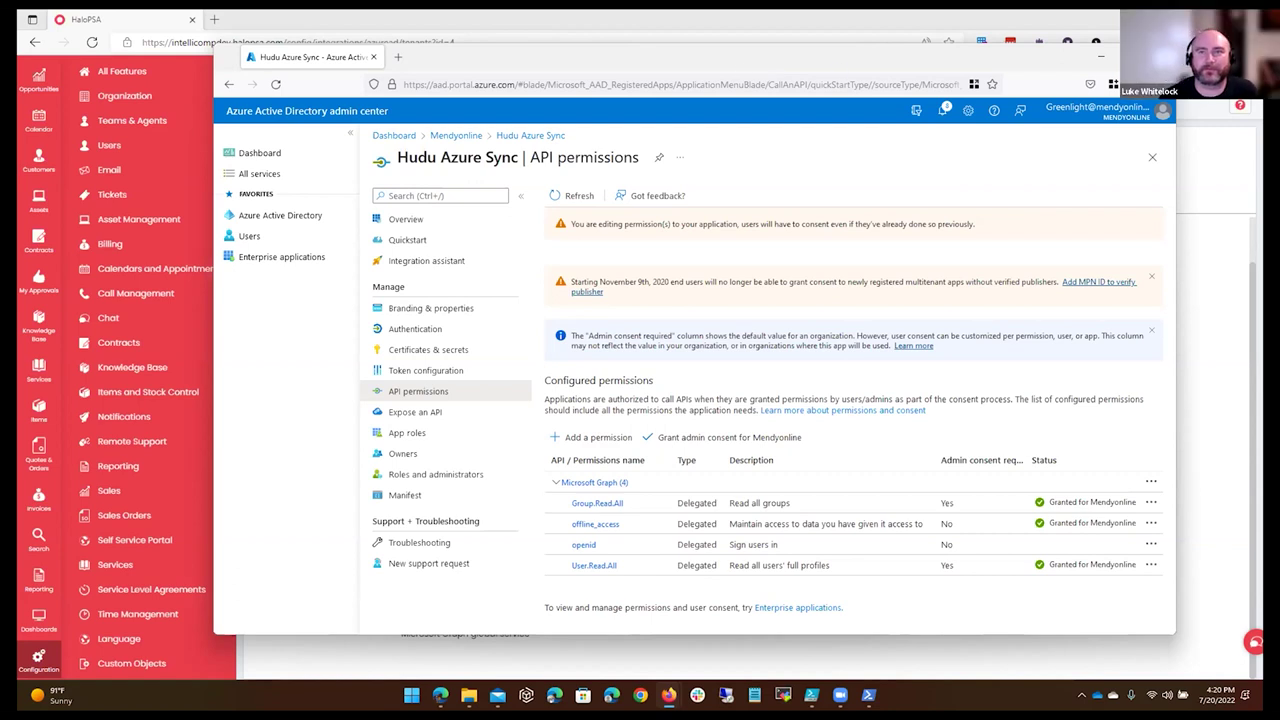
{"action": "key", "text": "alt+Tab"}
{"action": "left_click", "coordinate": [714, 351]}
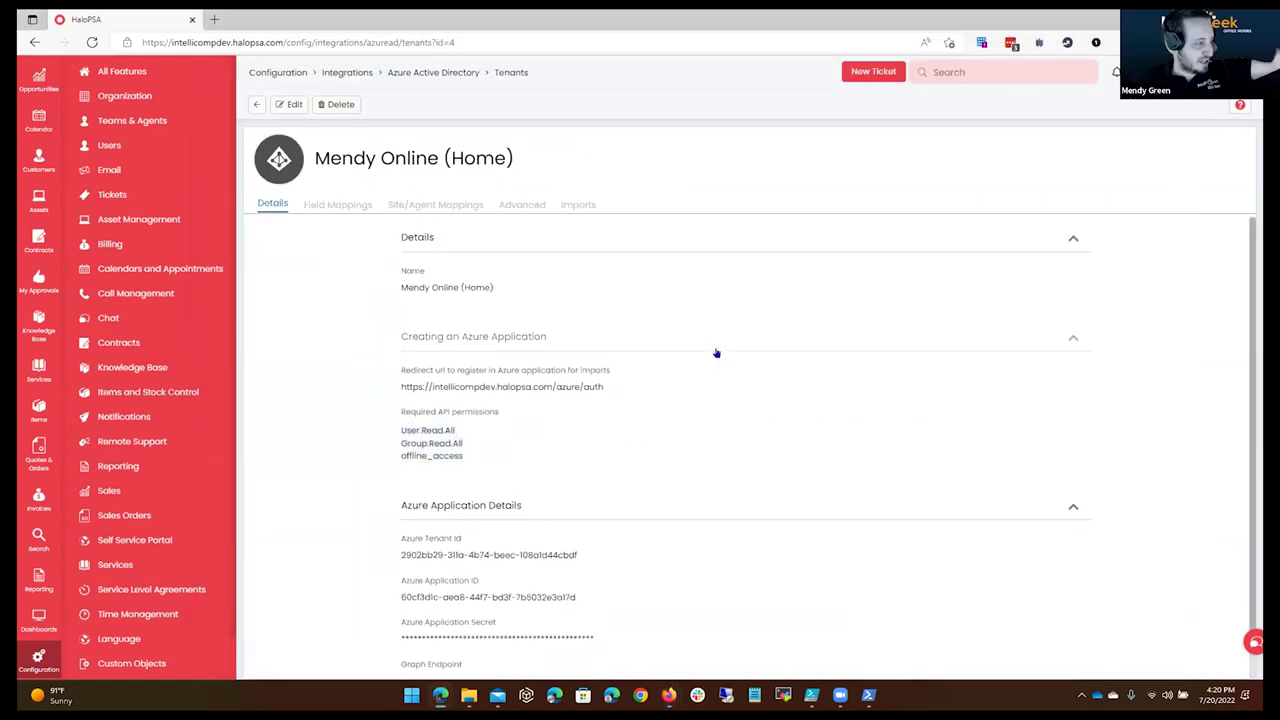
Authorize the Azure application by signing in with the tenant admin account and its password.
{"action": "left_click", "coordinate": [289, 104]}
{"action": "scroll", "coordinate": [680, 546], "scroll_direction": "down", "scroll_amount": 2}
{"action": "left_click", "coordinate": [477, 587]}
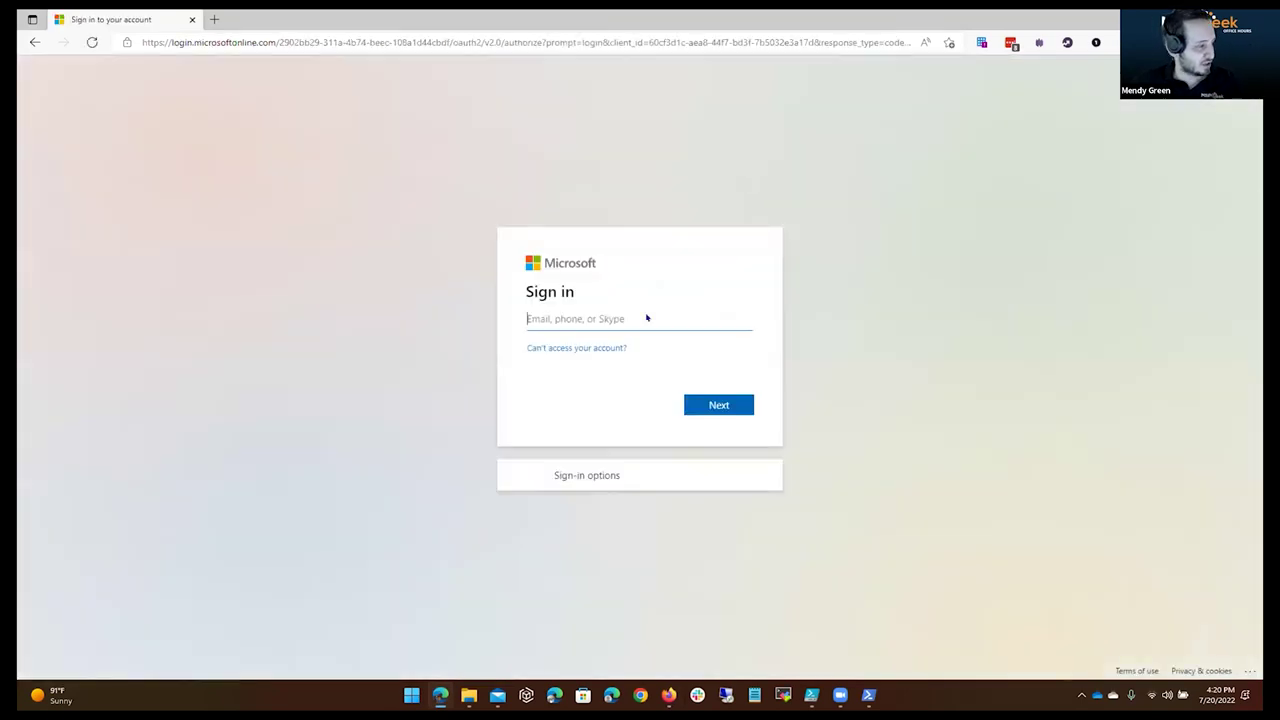
{"action": "left_click", "coordinate": [660, 318]}
{"action": "key", "text": "ctrl+a"}
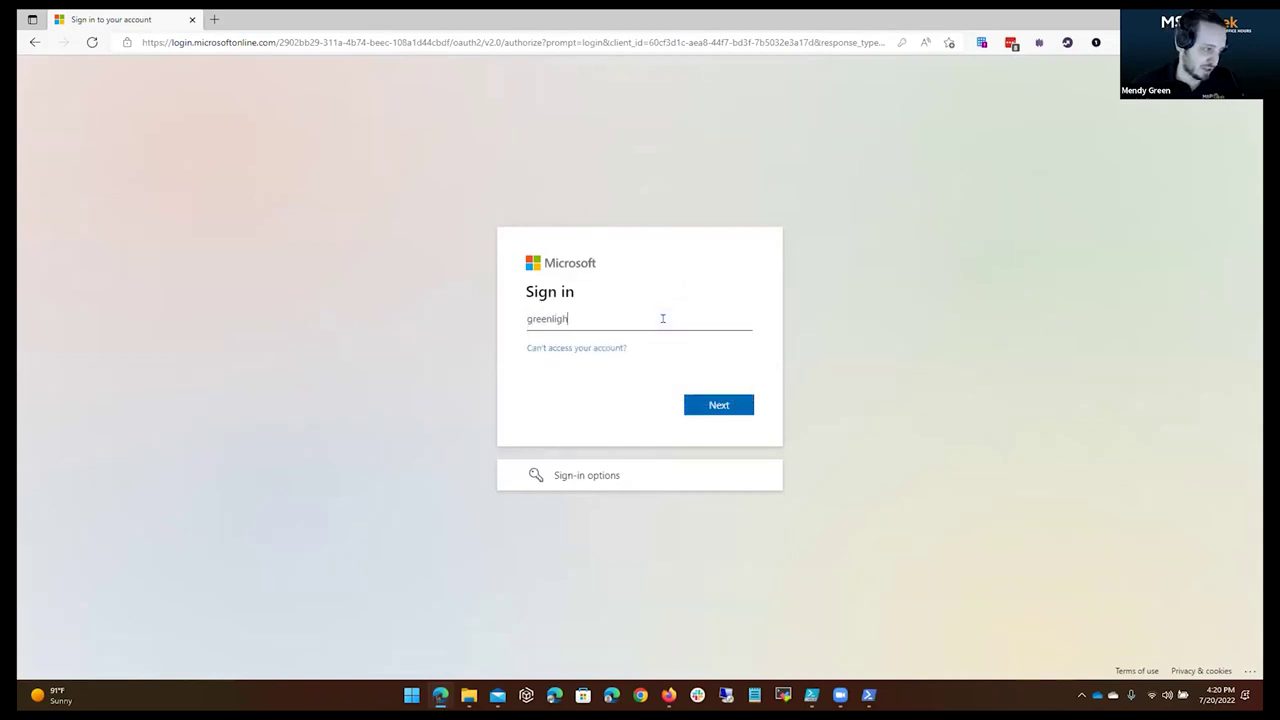
{"action": "key", "text": "Return"}
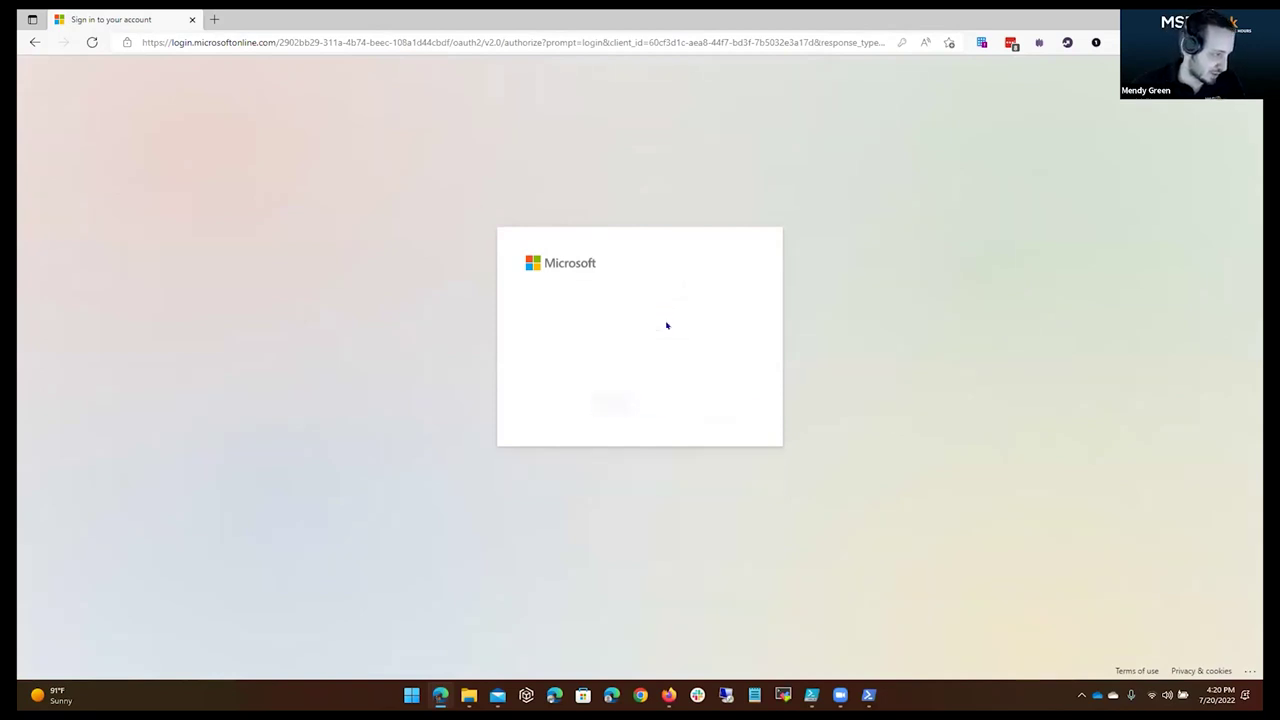
{"action": "type", "text": "*********"}
{"action": "key", "text": "Return"}
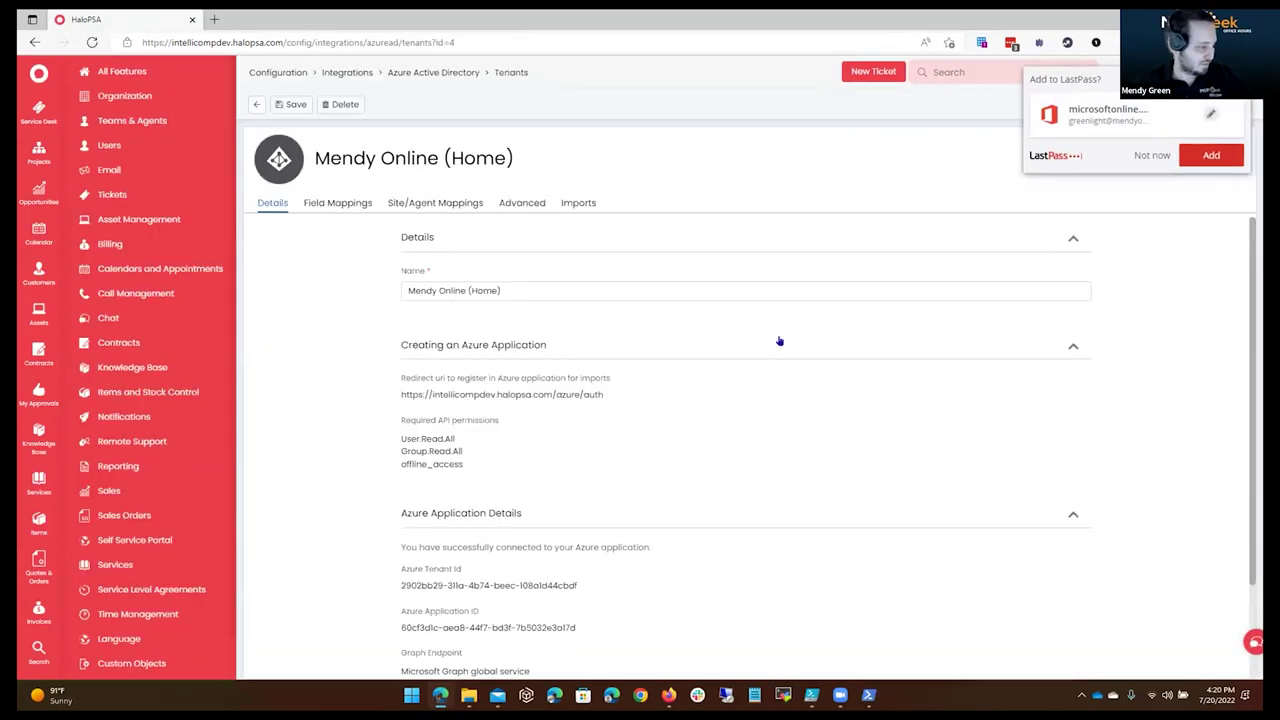
Review the Field Mappings in edit mode, opening and cancelling the givenName-to-firstname mapping.
{"action": "left_click", "coordinate": [337, 202]}
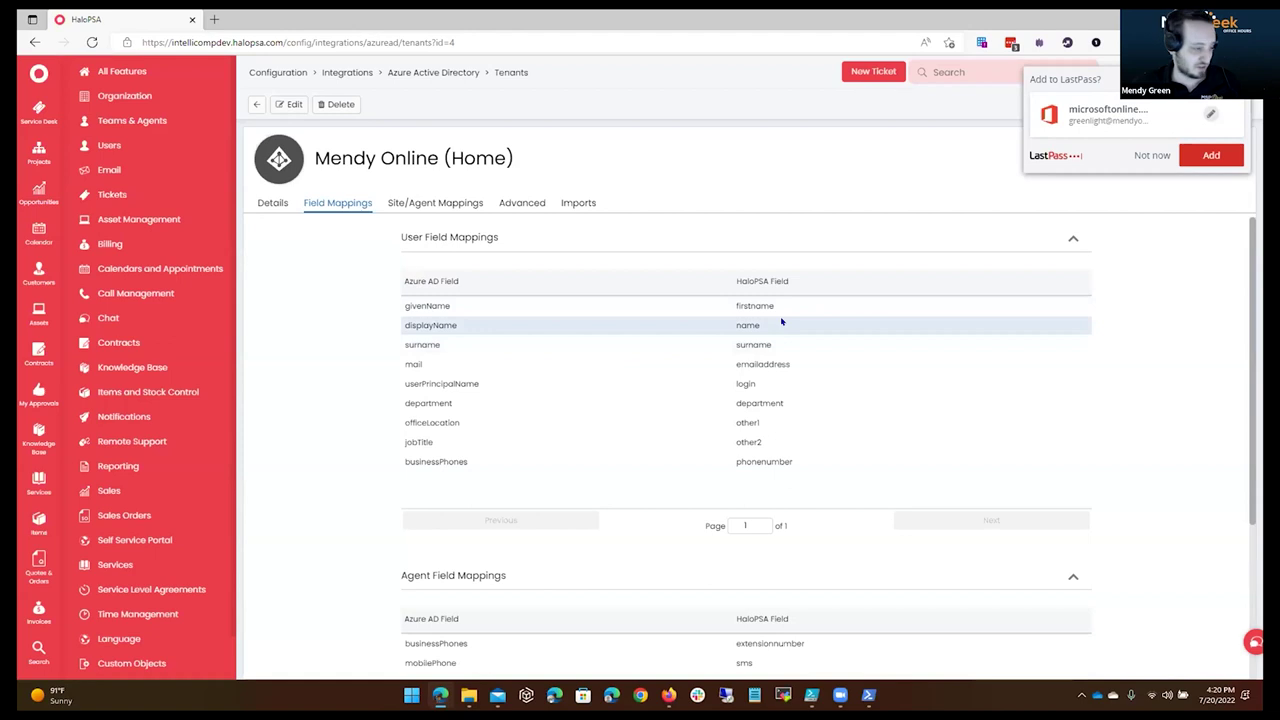
{"action": "scroll", "coordinate": [594, 286], "scroll_direction": "down", "scroll_amount": 3}
{"action": "scroll", "coordinate": [594, 286], "scroll_direction": "up", "scroll_amount": 3}
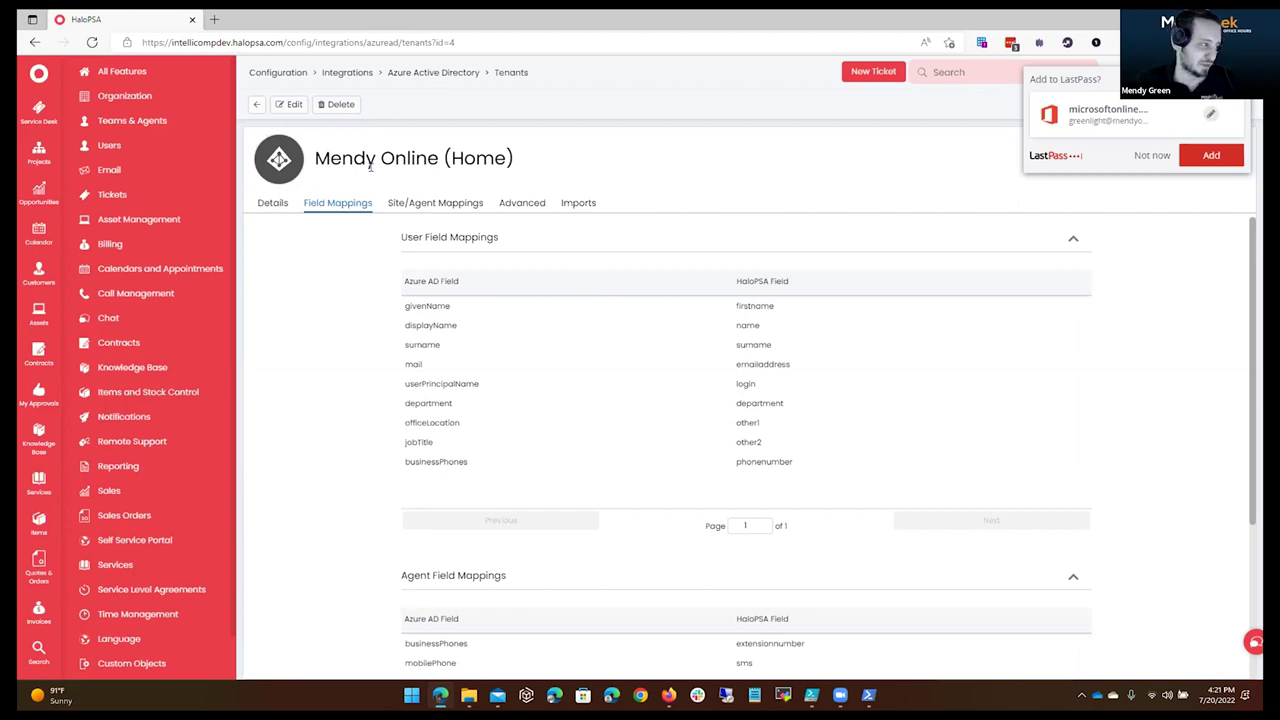
{"action": "left_click", "coordinate": [289, 104]}
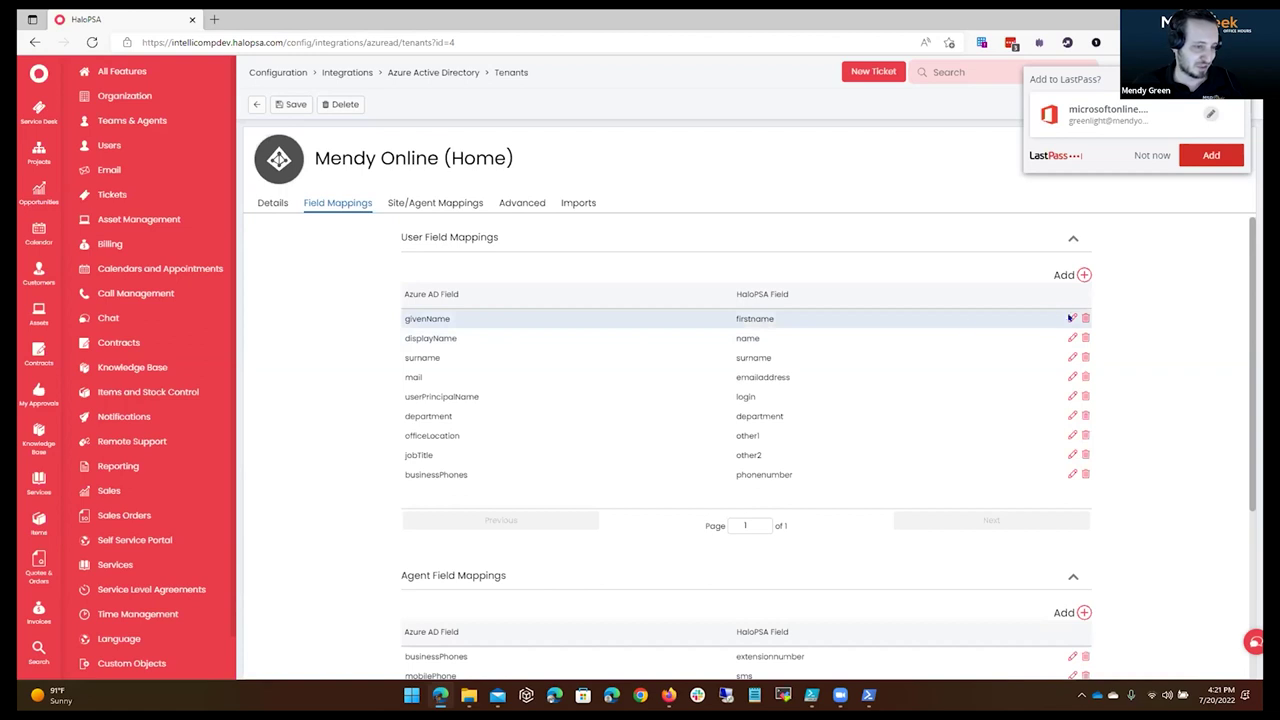
{"action": "left_click", "coordinate": [1071, 318]}
{"action": "left_click", "coordinate": [683, 477]}
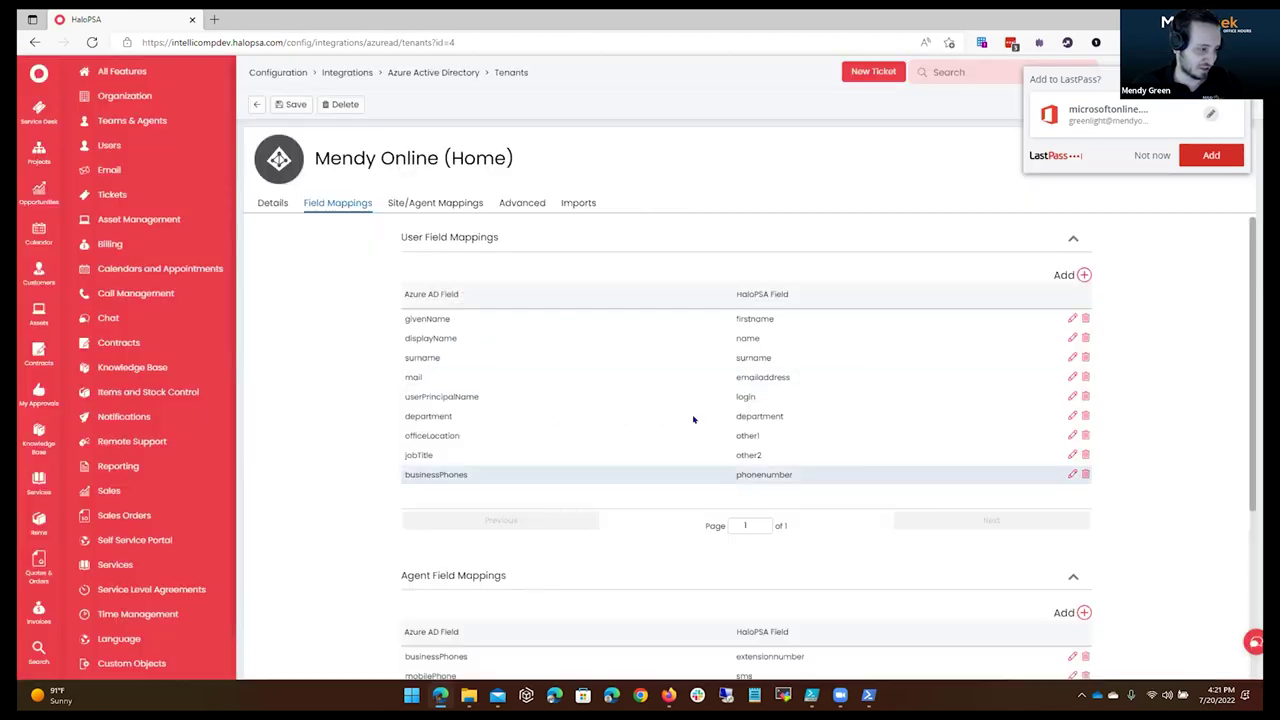
Look through the user and agent mapping tables, then view Site/Agent Mappings.
{"action": "scroll", "coordinate": [626, 486], "scroll_direction": "down", "scroll_amount": 3}
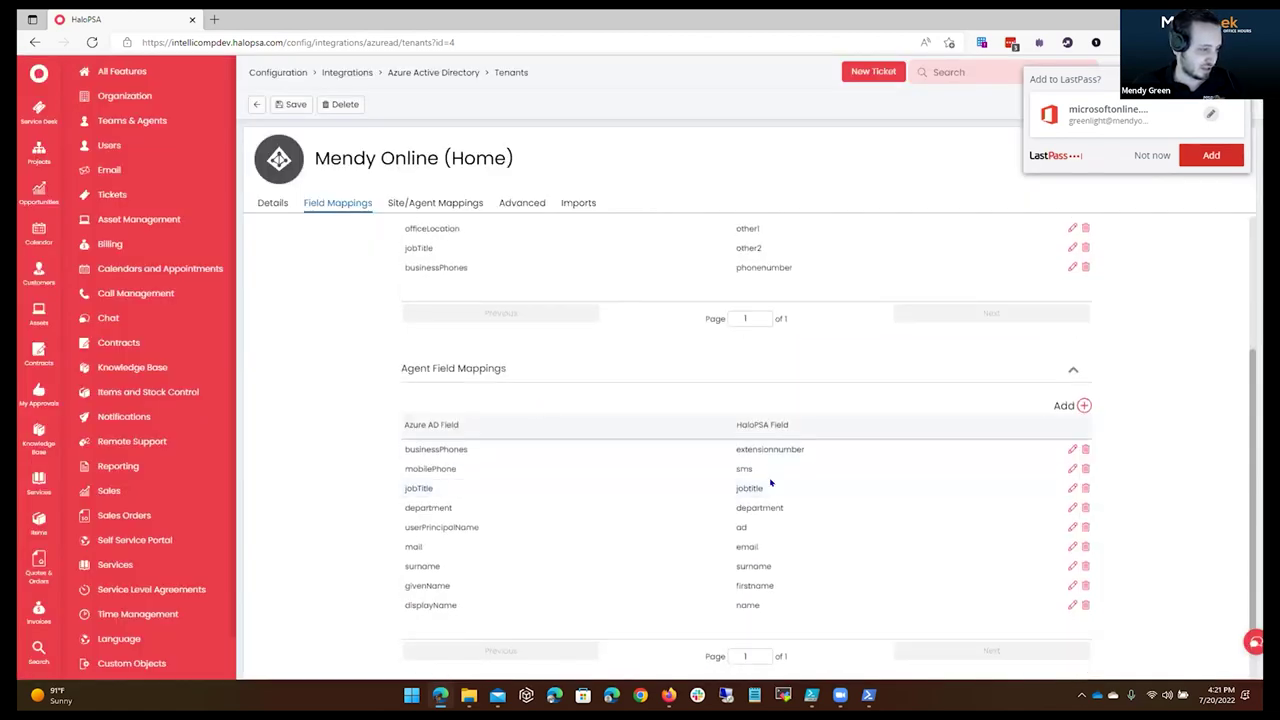
{"action": "scroll", "coordinate": [700, 470], "scroll_direction": "up", "scroll_amount": 2}
{"action": "scroll", "coordinate": [768, 484], "scroll_direction": "down", "scroll_amount": 3}
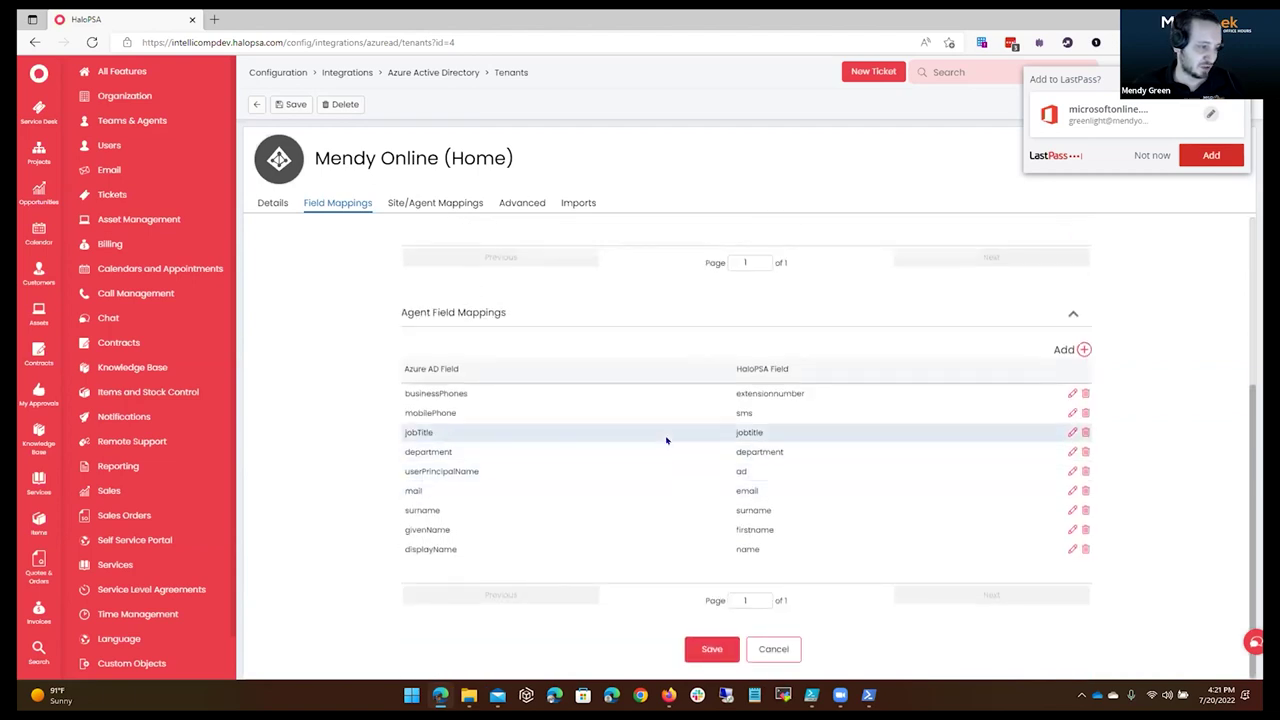
{"action": "scroll", "coordinate": [666, 437], "scroll_direction": "up", "scroll_amount": 3}
{"action": "scroll", "coordinate": [666, 440], "scroll_direction": "down", "scroll_amount": 3}
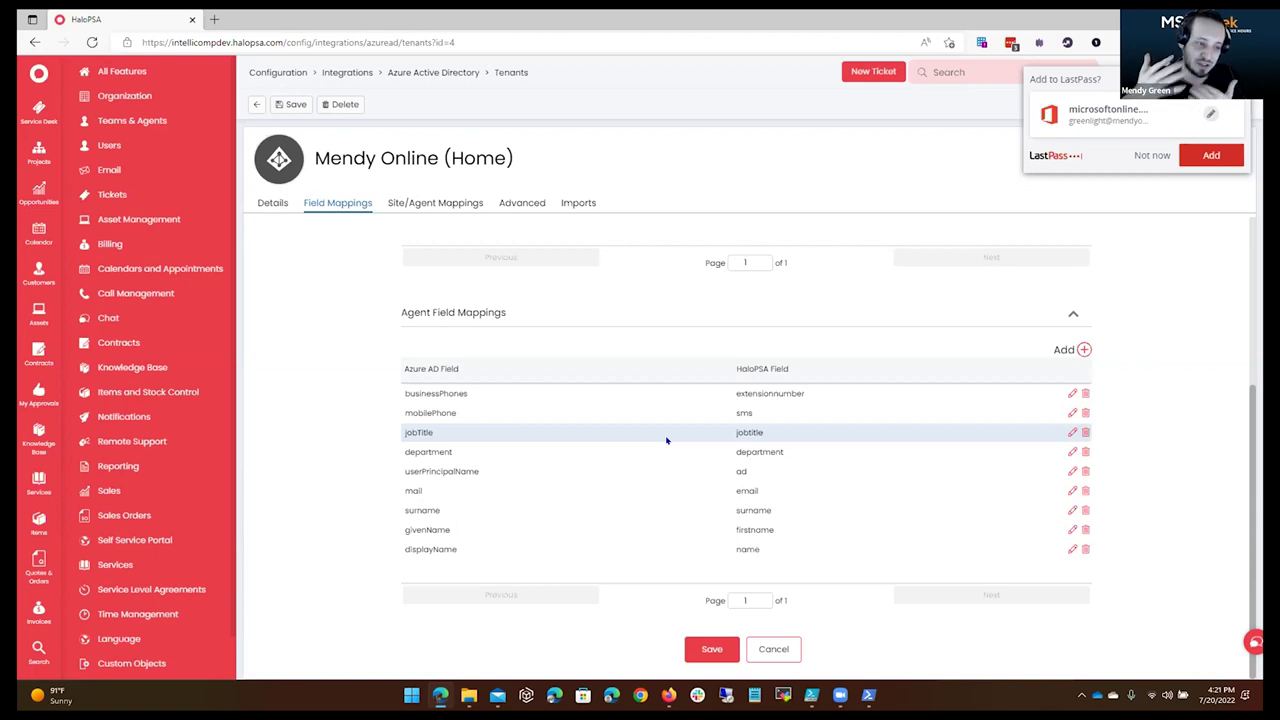
{"action": "scroll", "coordinate": [666, 440], "scroll_direction": "up", "scroll_amount": 3}
{"action": "scroll", "coordinate": [666, 440], "scroll_direction": "down", "scroll_amount": 3}
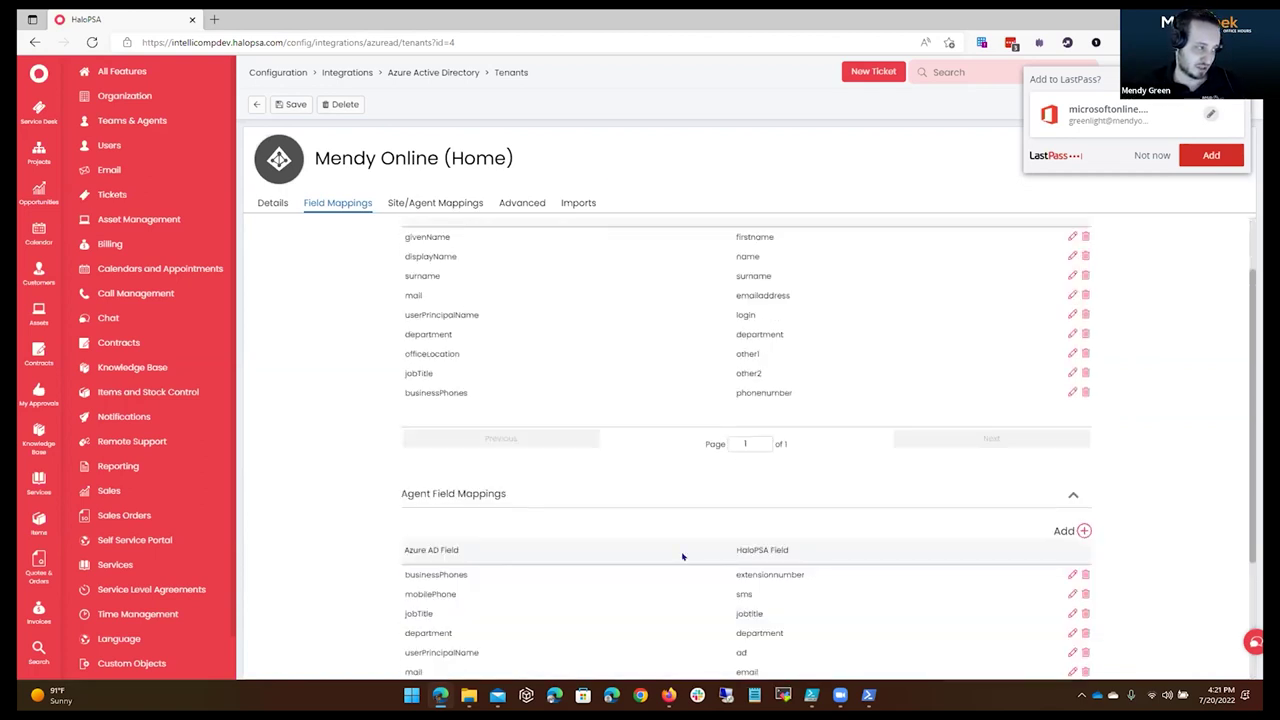
{"action": "scroll", "coordinate": [586, 349], "scroll_direction": "up", "scroll_amount": 3}
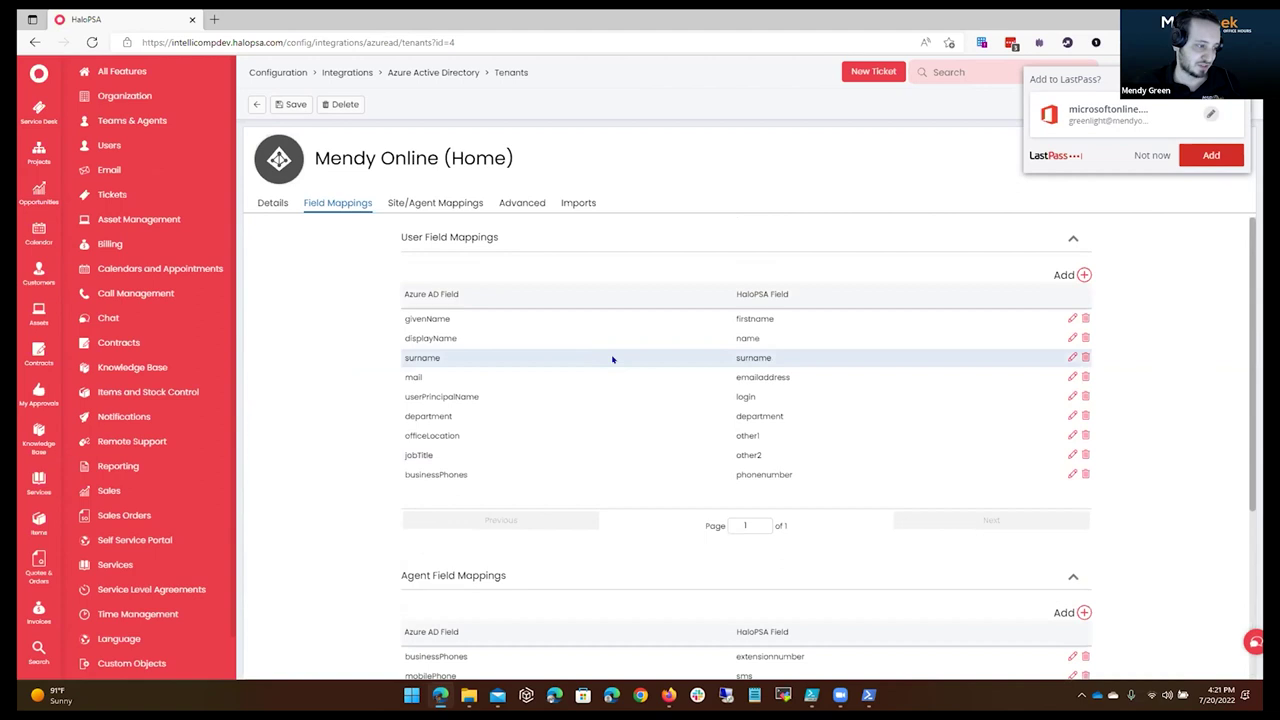
{"action": "left_click", "coordinate": [440, 203]}
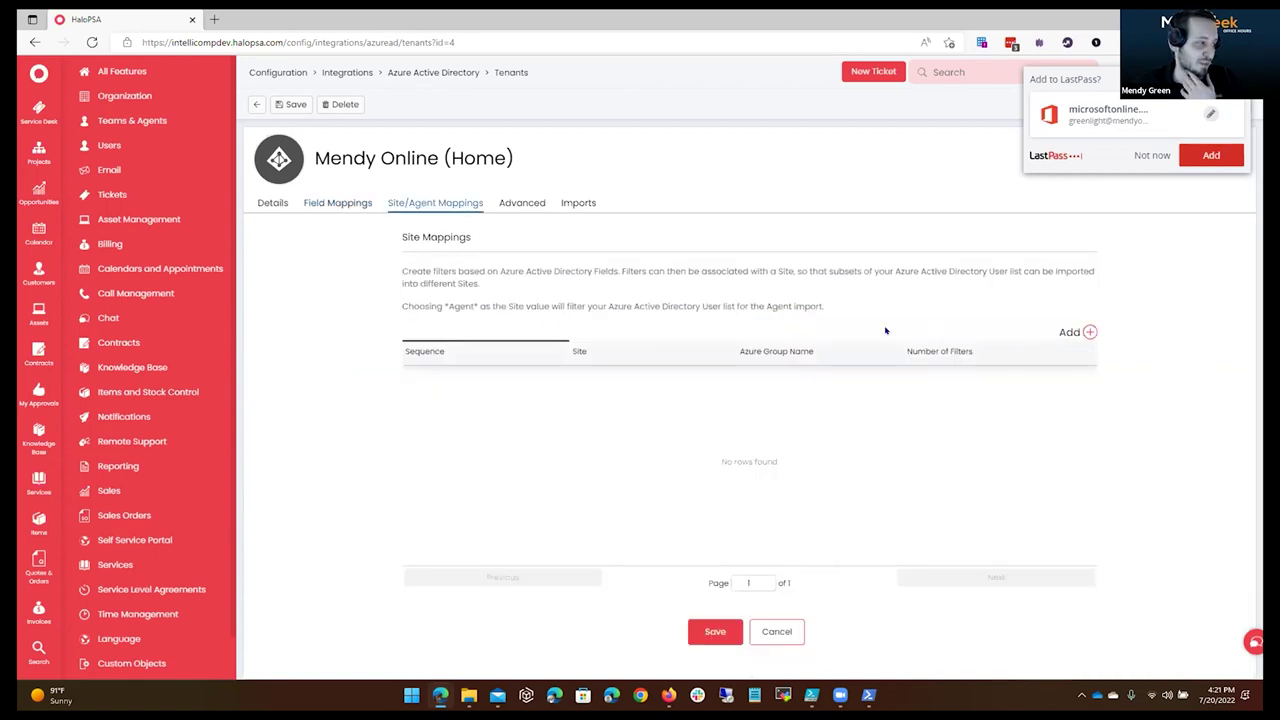
Start an *Agent* site mapping and browse the agent role list without choosing a role.
{"action": "left_click", "coordinate": [1090, 332]}
{"action": "left_click", "coordinate": [620, 164]}
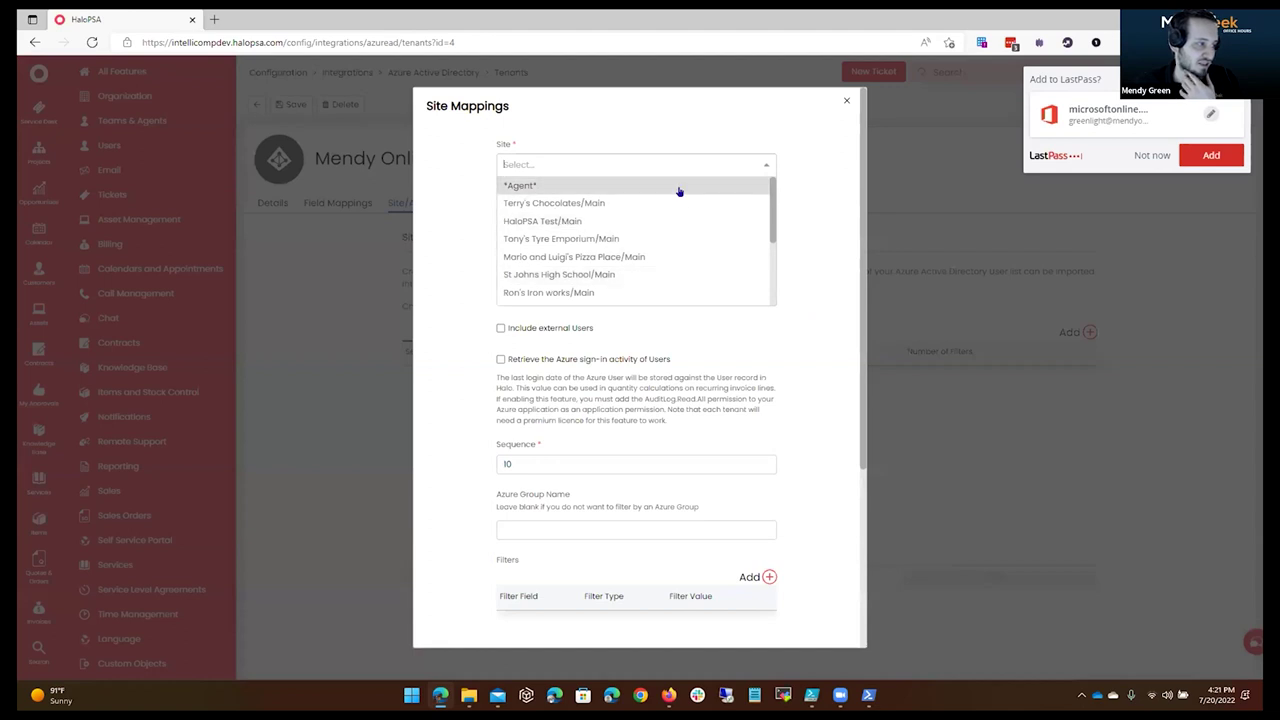
{"action": "left_click", "coordinate": [677, 188]}
{"action": "left_click", "coordinate": [628, 236]}
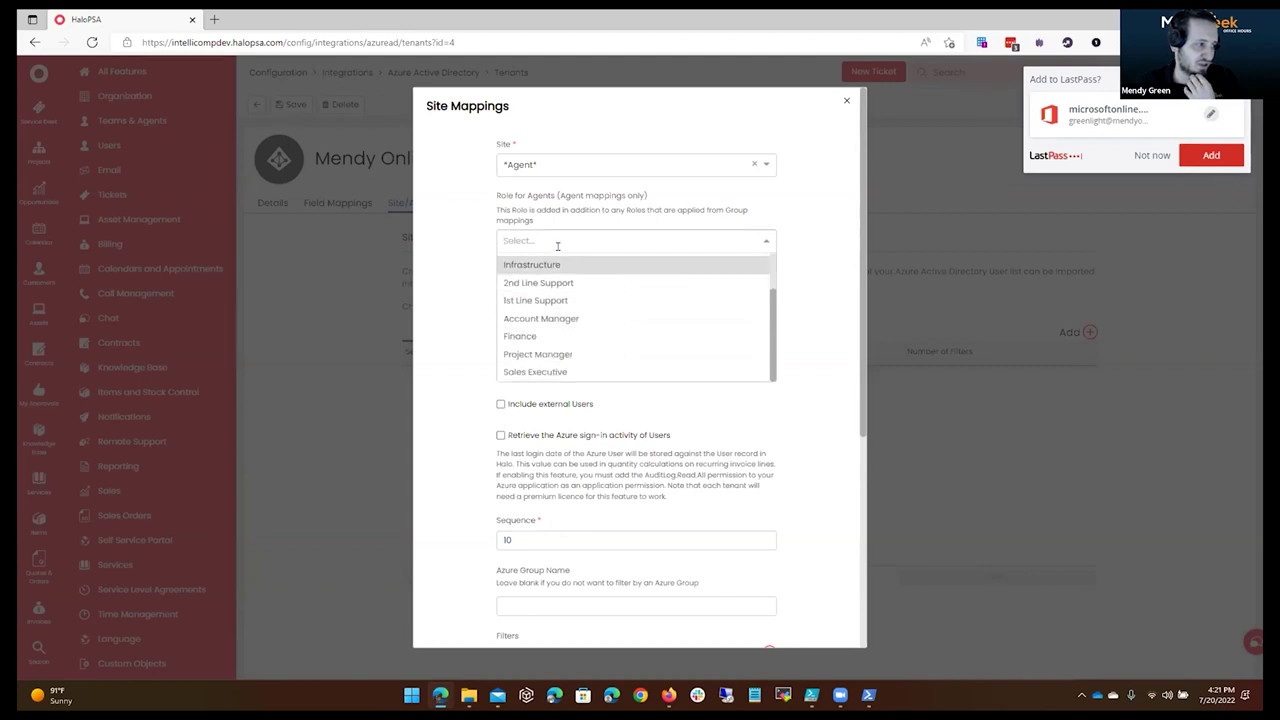
{"action": "left_click_drag", "start_coordinate": [508, 210], "coordinate": [703, 210]}
{"action": "left_click", "coordinate": [668, 239]}
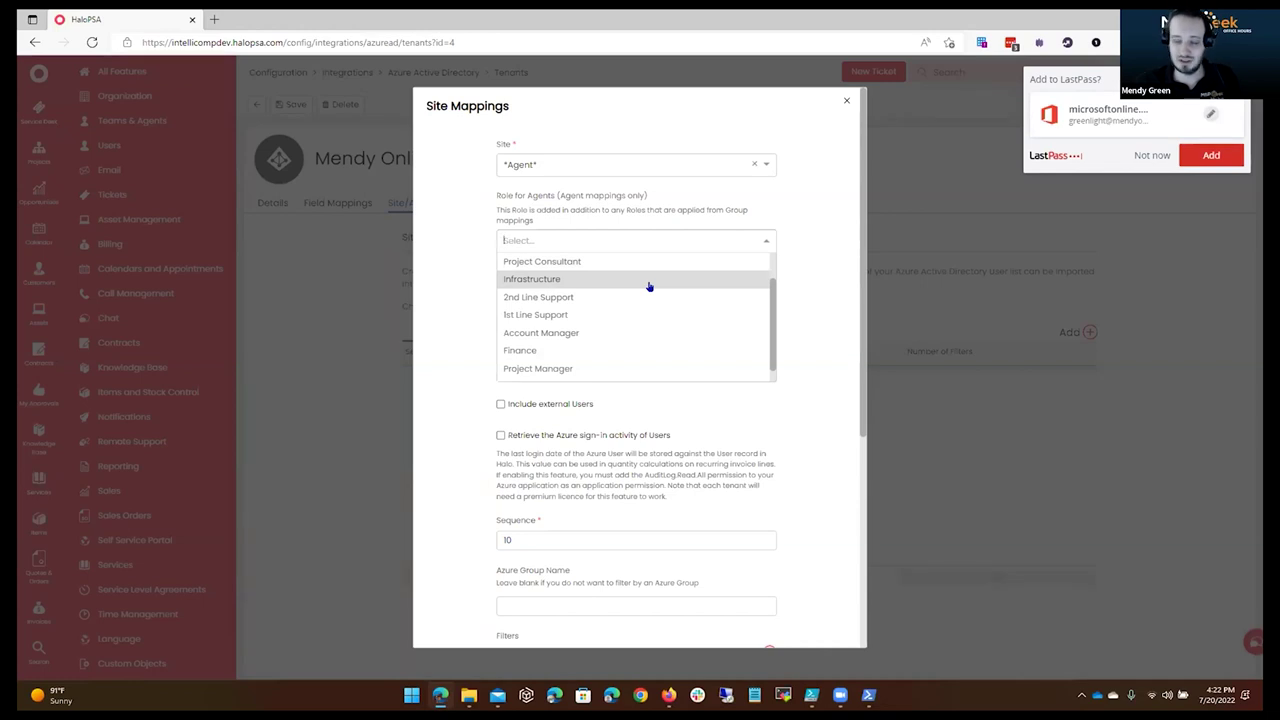
{"action": "scroll", "coordinate": [649, 286], "scroll_direction": "up", "scroll_amount": 1}
{"action": "scroll", "coordinate": [649, 287], "scroll_direction": "down", "scroll_amount": 1}
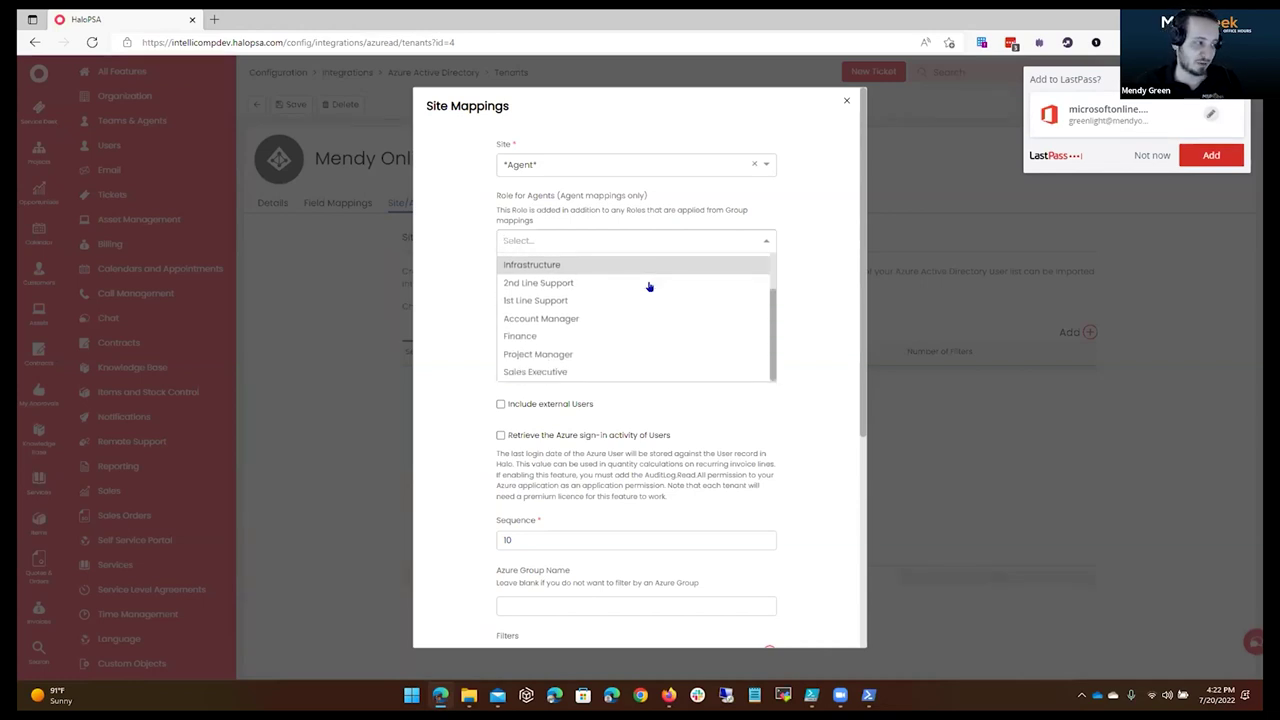
{"action": "left_click", "coordinate": [667, 222]}
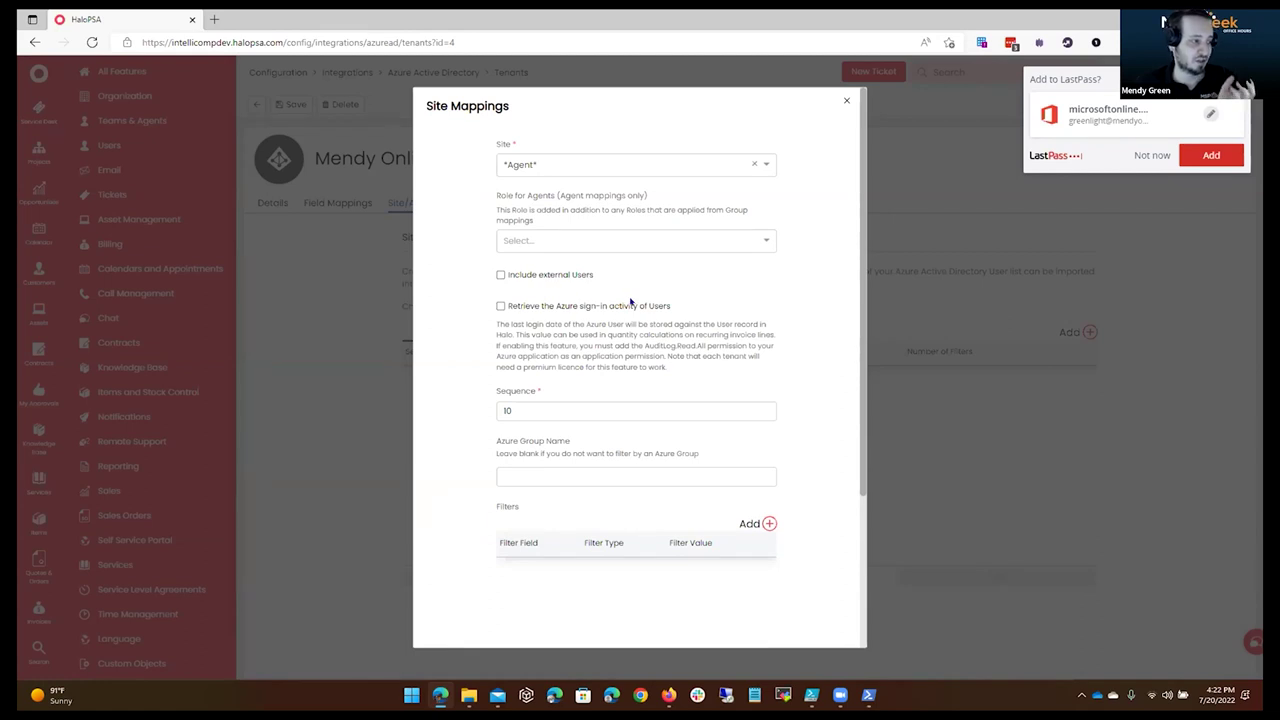
Discard the unfinished site mapping and show the Advanced tab's role mappings.
{"action": "scroll", "coordinate": [600, 370], "scroll_direction": "down", "scroll_amount": 2}
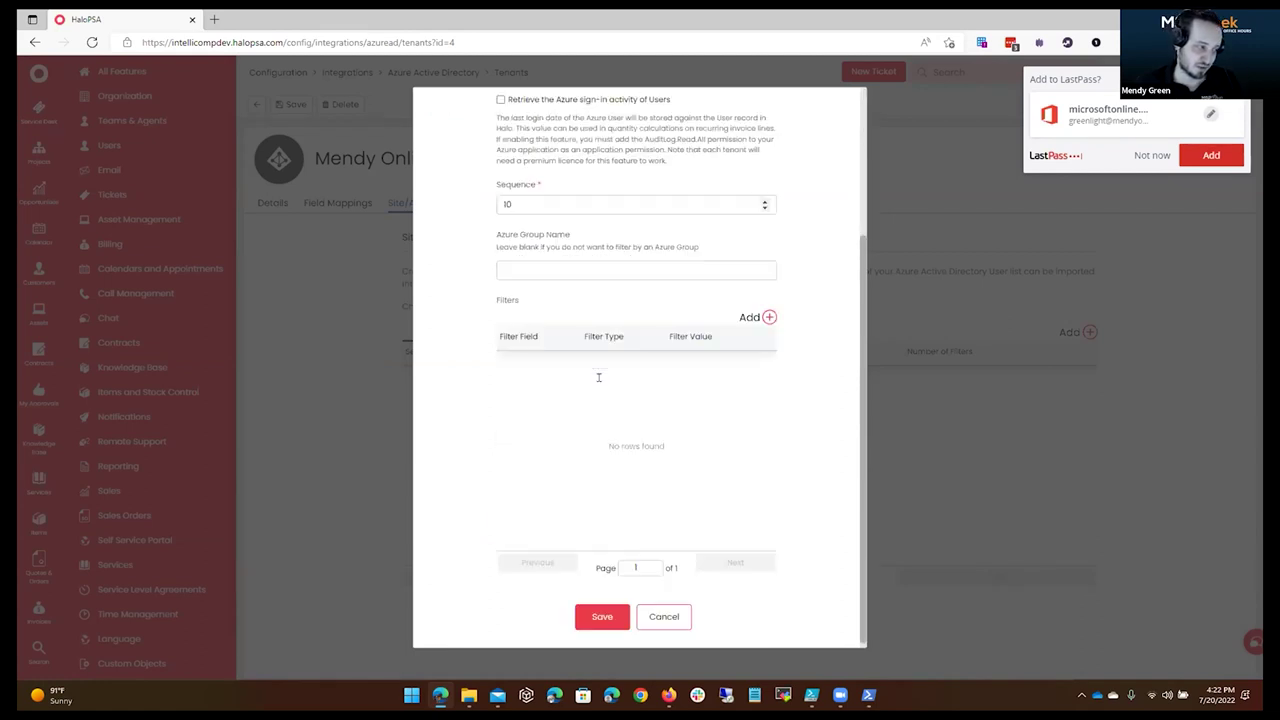
{"action": "scroll", "coordinate": [609, 409], "scroll_direction": "up", "scroll_amount": 3}
{"action": "left_click", "coordinate": [843, 104]}
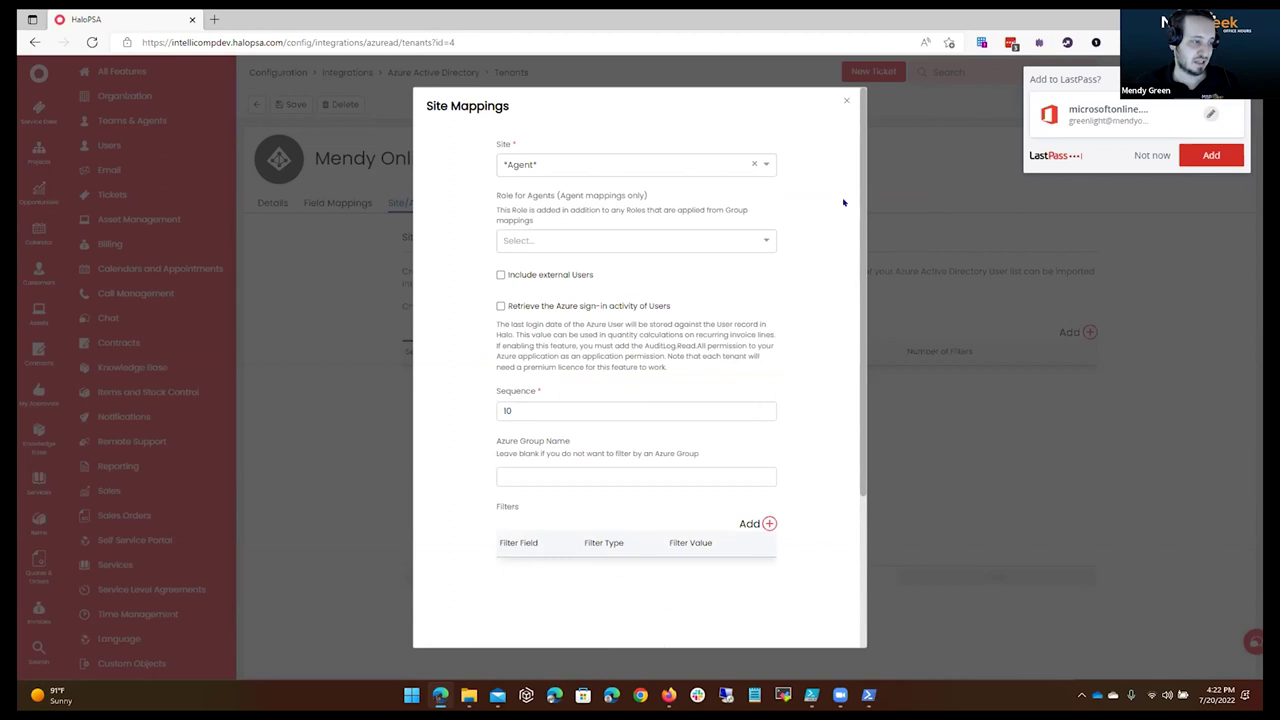
{"action": "left_click", "coordinate": [522, 203]}
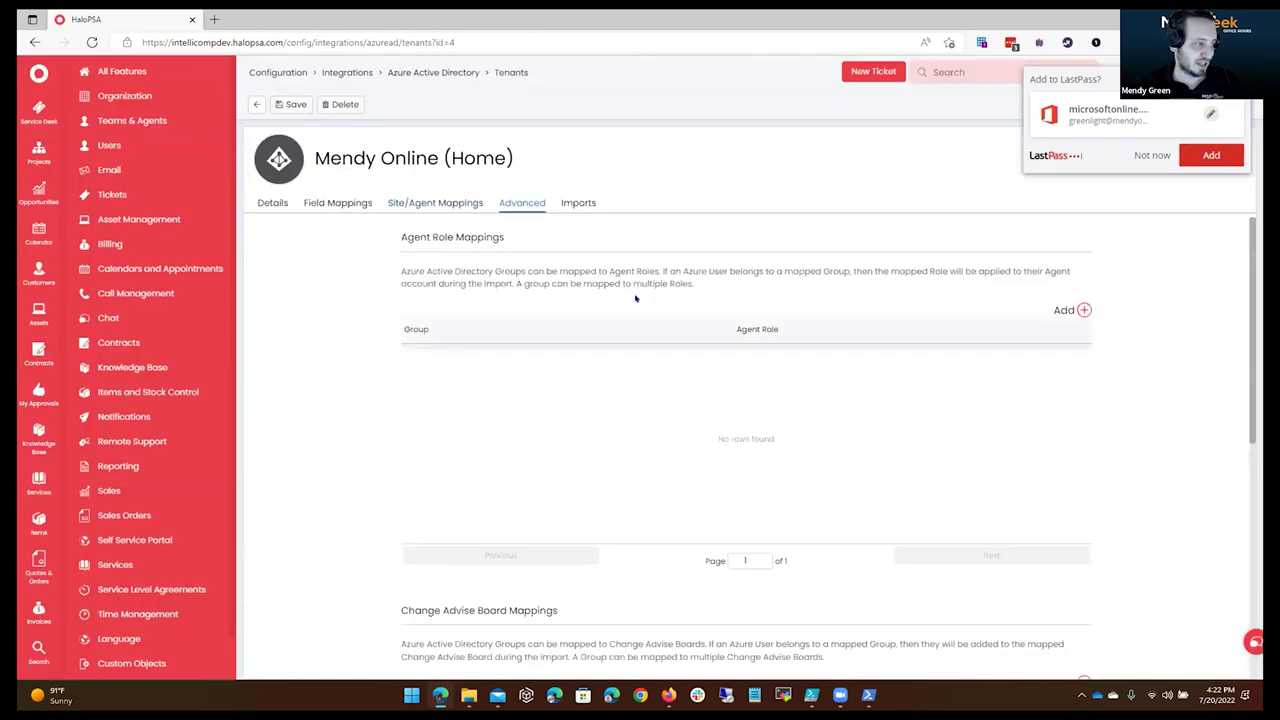
{"action": "left_click", "coordinate": [1084, 310]}
{"action": "left_click", "coordinate": [613, 336]}
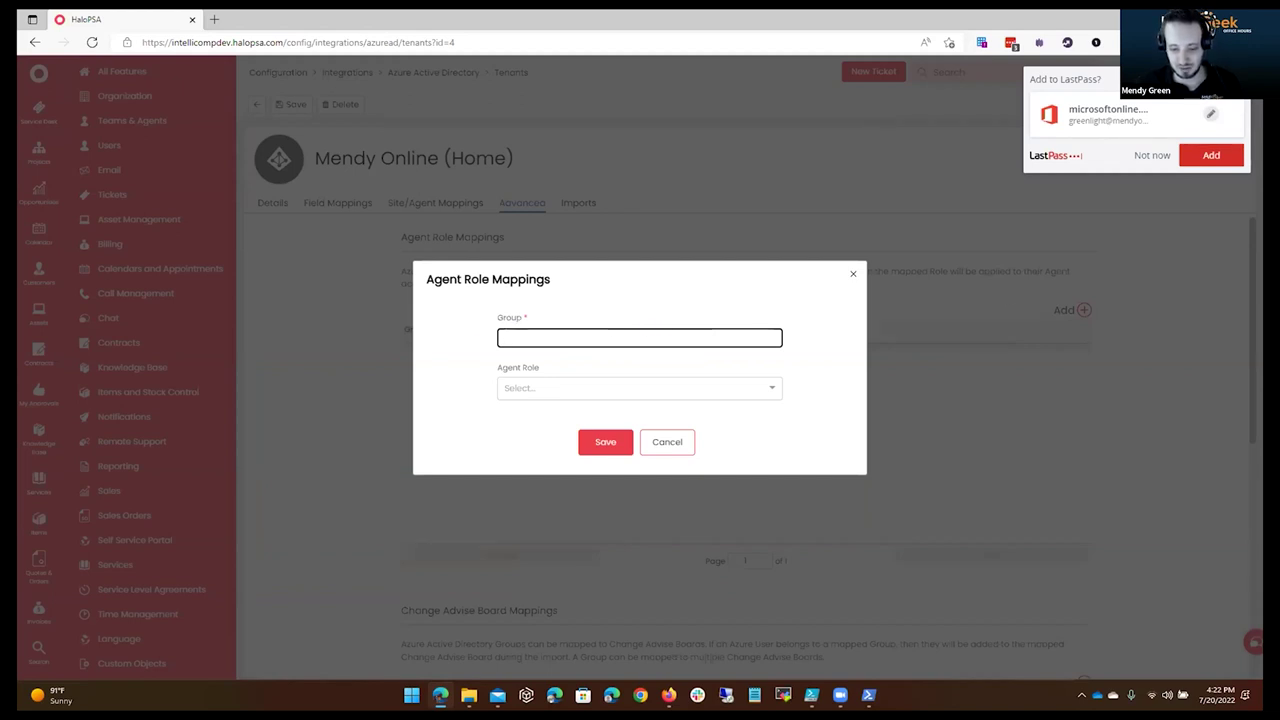
{"action": "key", "text": "alt+Tab"}
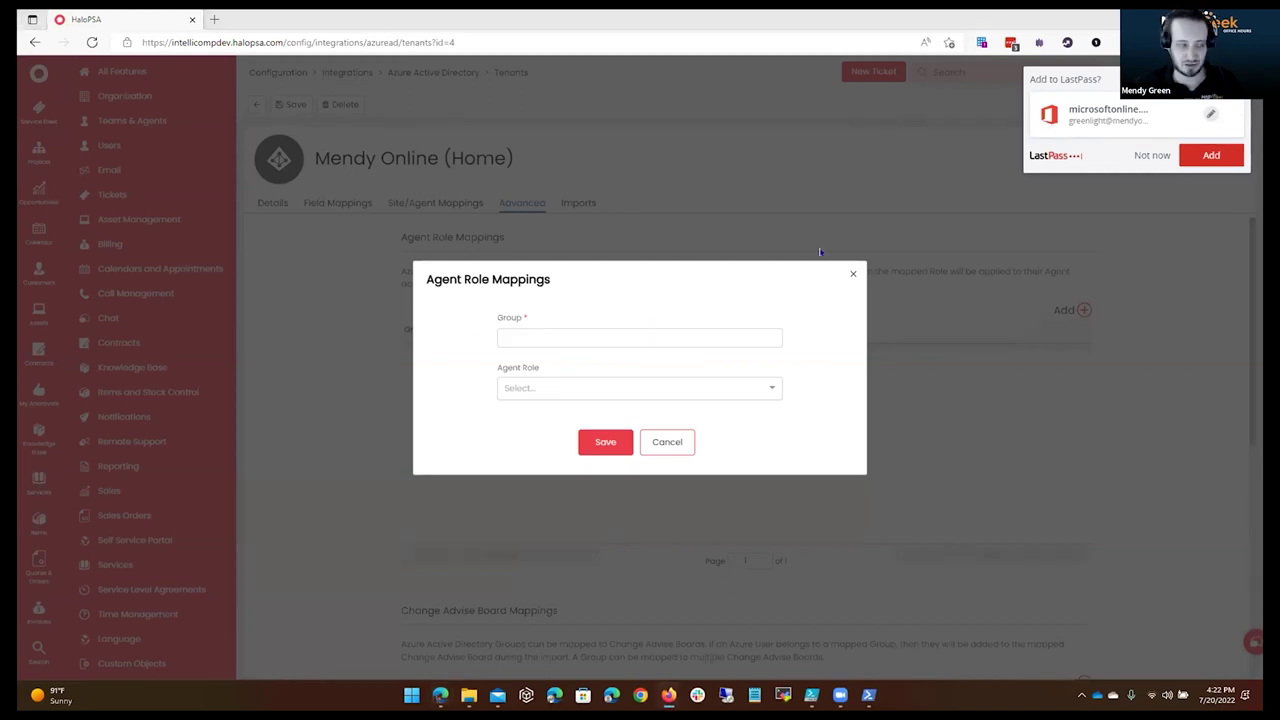
{"action": "left_click", "coordinate": [711, 335]}
{"action": "type", "text": "H"}
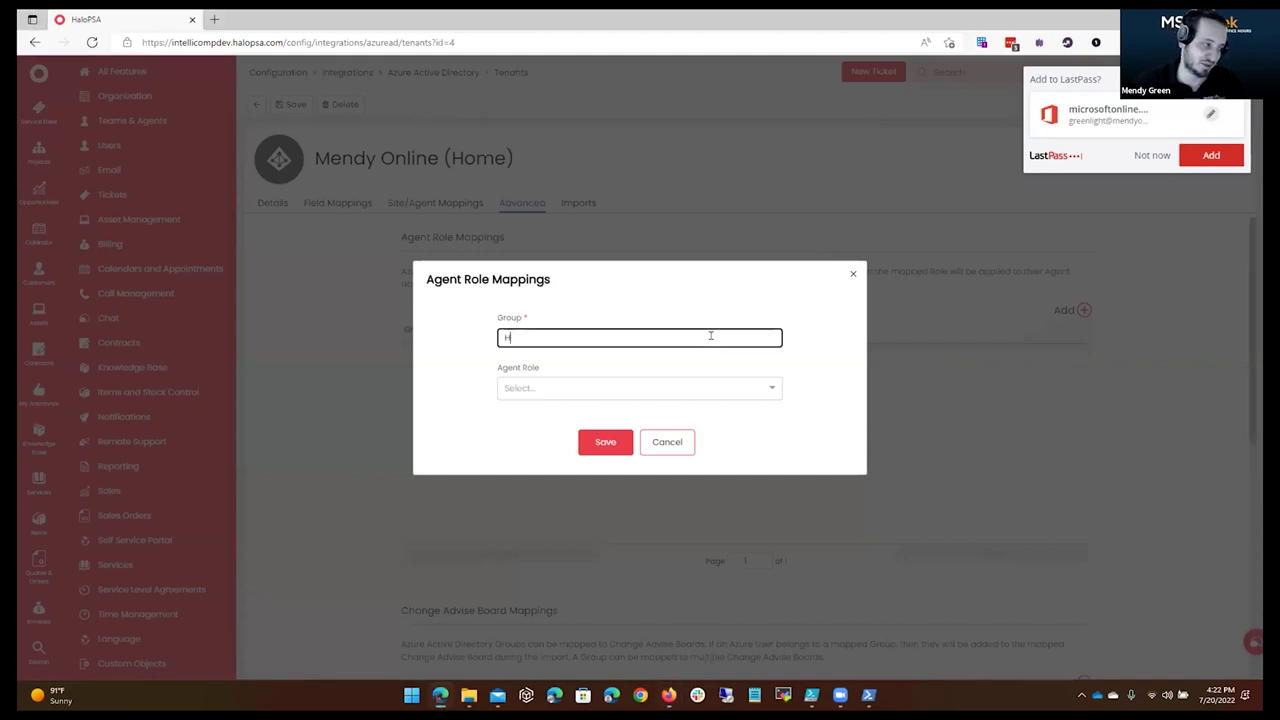
{"action": "type", "text": "aloPSA - H"}
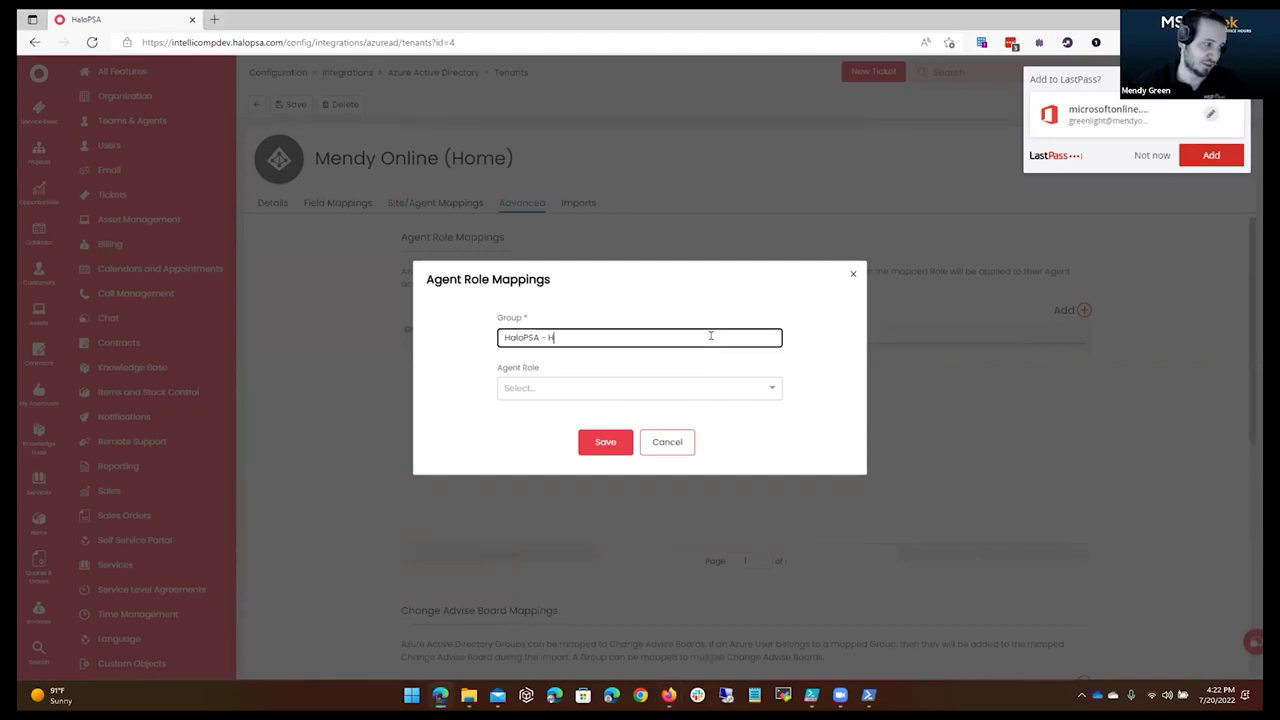
{"action": "type", "text": "elp Desk"}
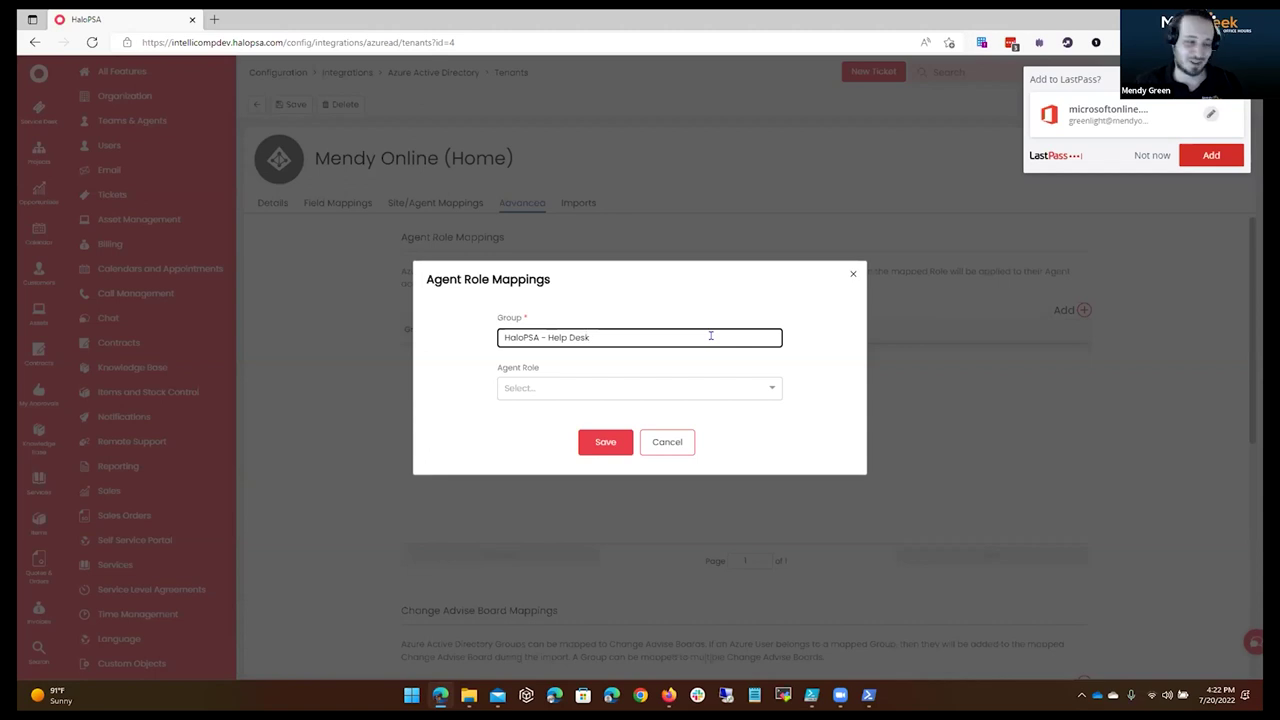
{"action": "left_click", "coordinate": [630, 392]}
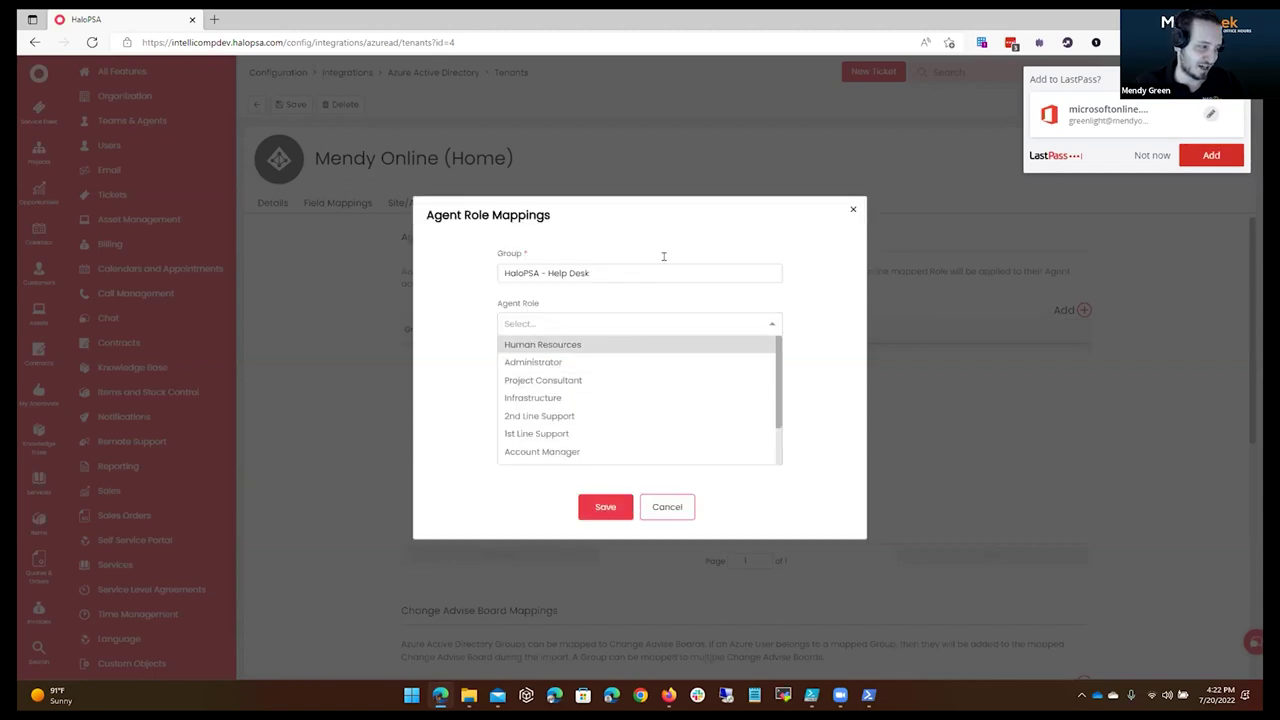
{"action": "type", "text": "Help desk"}
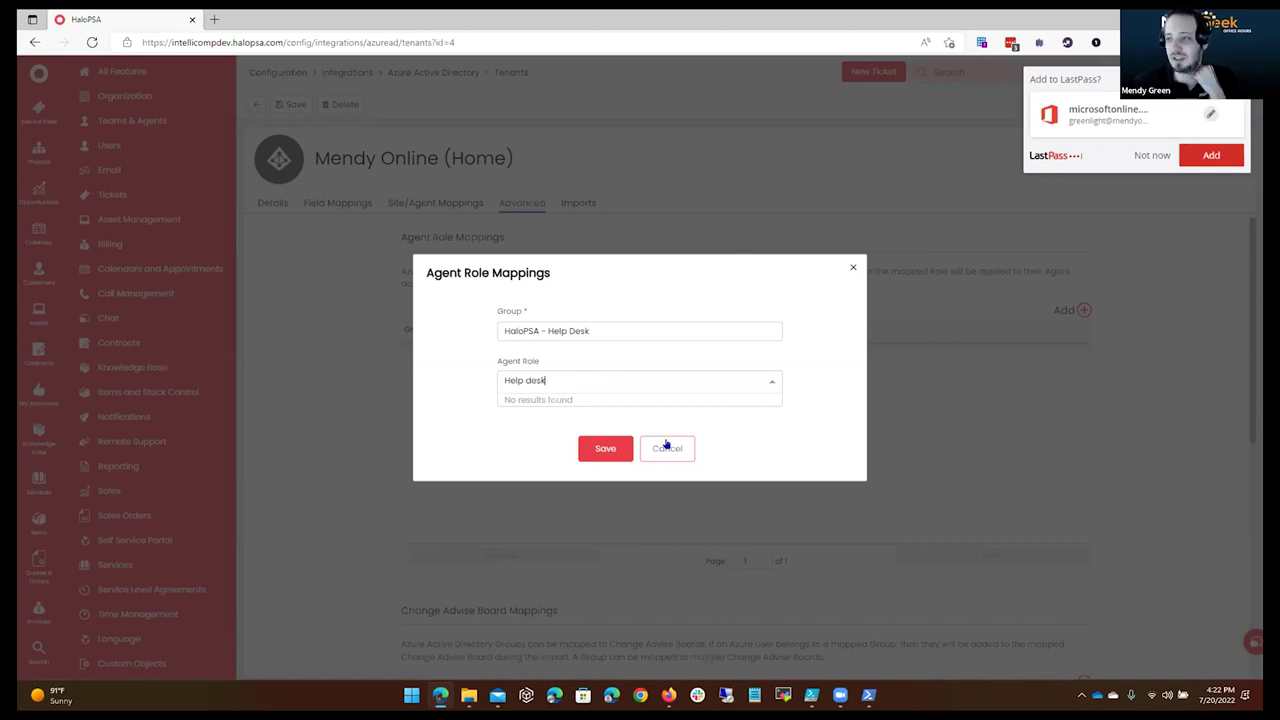
{"action": "left_click", "coordinate": [666, 446]}
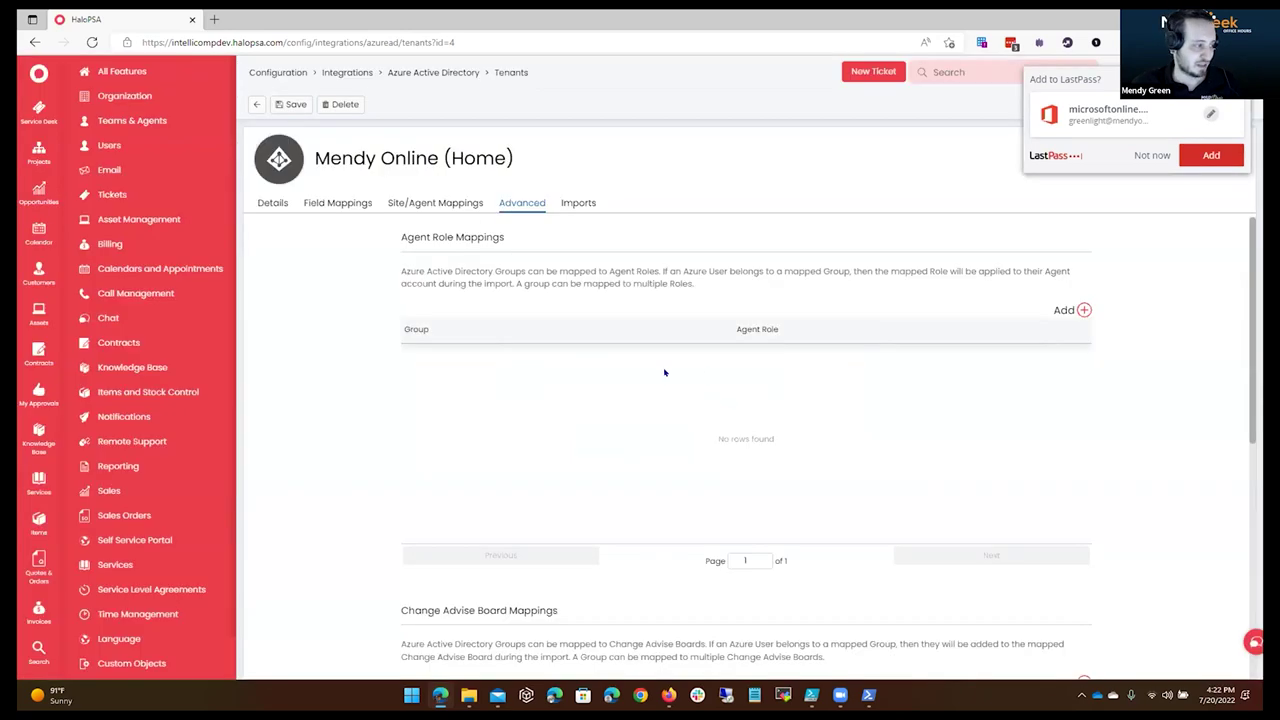
Look over the empty Agent Role Mappings, then view the Imports settings.
{"action": "scroll", "coordinate": [646, 466], "scroll_direction": "down", "scroll_amount": 5}
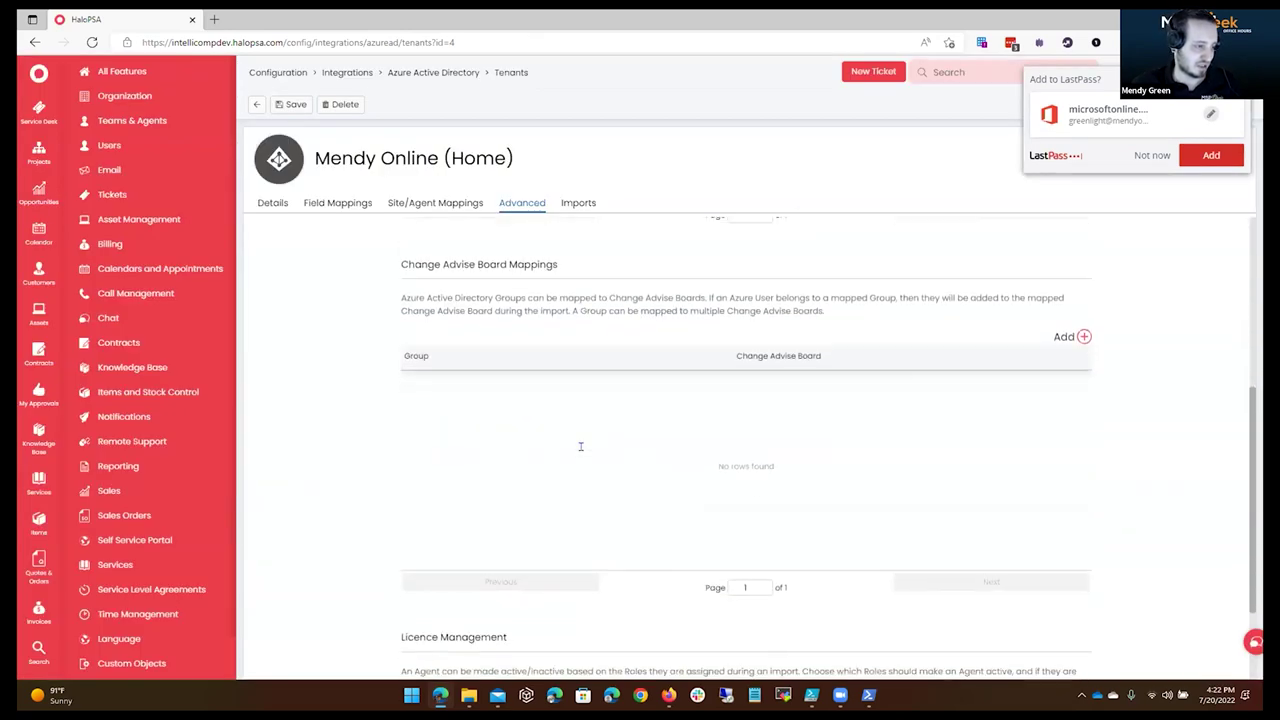
{"action": "scroll", "coordinate": [583, 449], "scroll_direction": "up", "scroll_amount": 5}
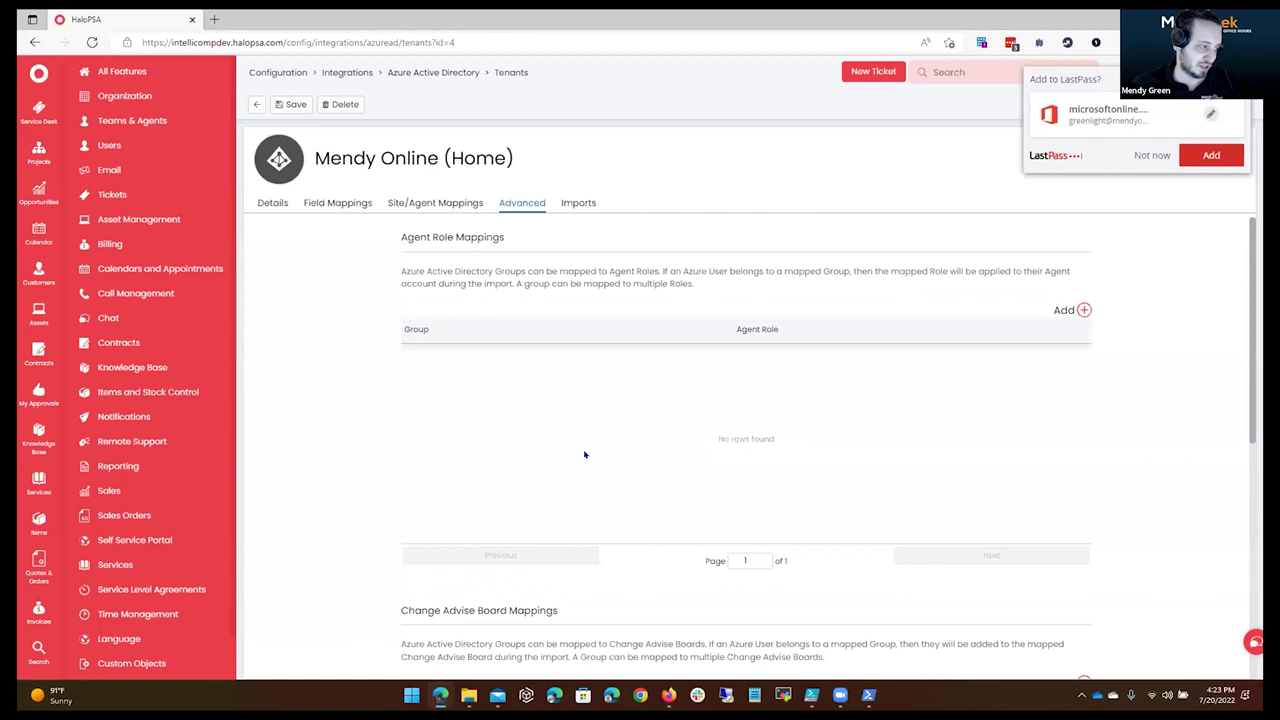
{"action": "scroll", "coordinate": [586, 451], "scroll_direction": "down", "scroll_amount": 3}
{"action": "scroll", "coordinate": [591, 480], "scroll_direction": "down", "scroll_amount": 2}
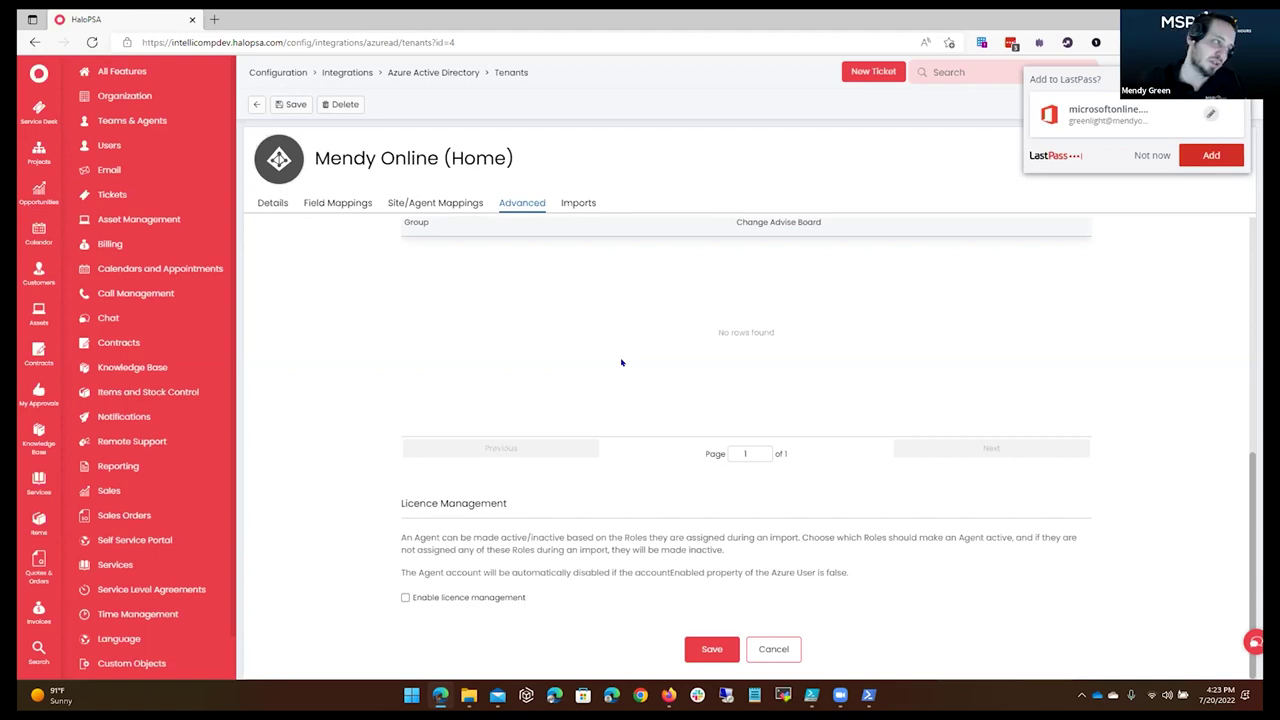
{"action": "left_click", "coordinate": [578, 203]}
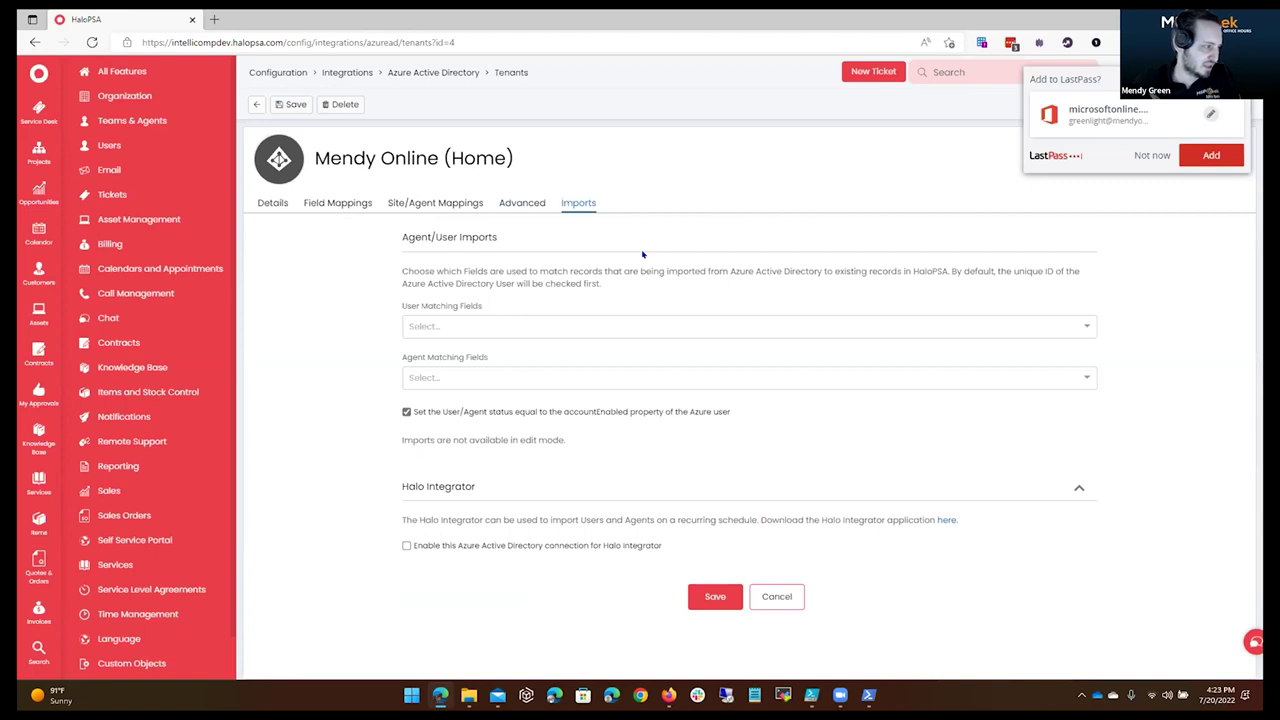
Set Email Address as the matching field for both imported users and agents.
{"action": "left_click", "coordinate": [645, 326]}
{"action": "left_click", "coordinate": [393, 297]}
{"action": "left_click", "coordinate": [546, 322]}
{"action": "left_click", "coordinate": [495, 368]}
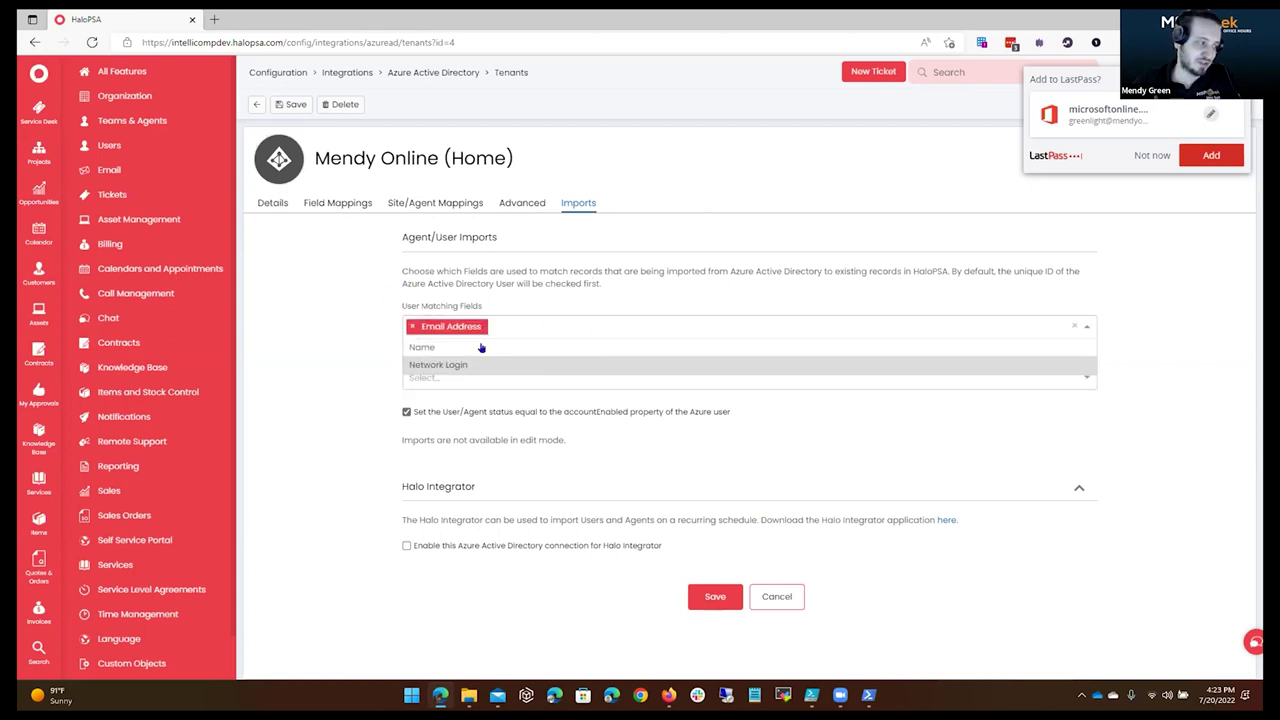
{"action": "left_click", "coordinate": [387, 296]}
{"action": "left_click", "coordinate": [557, 375]}
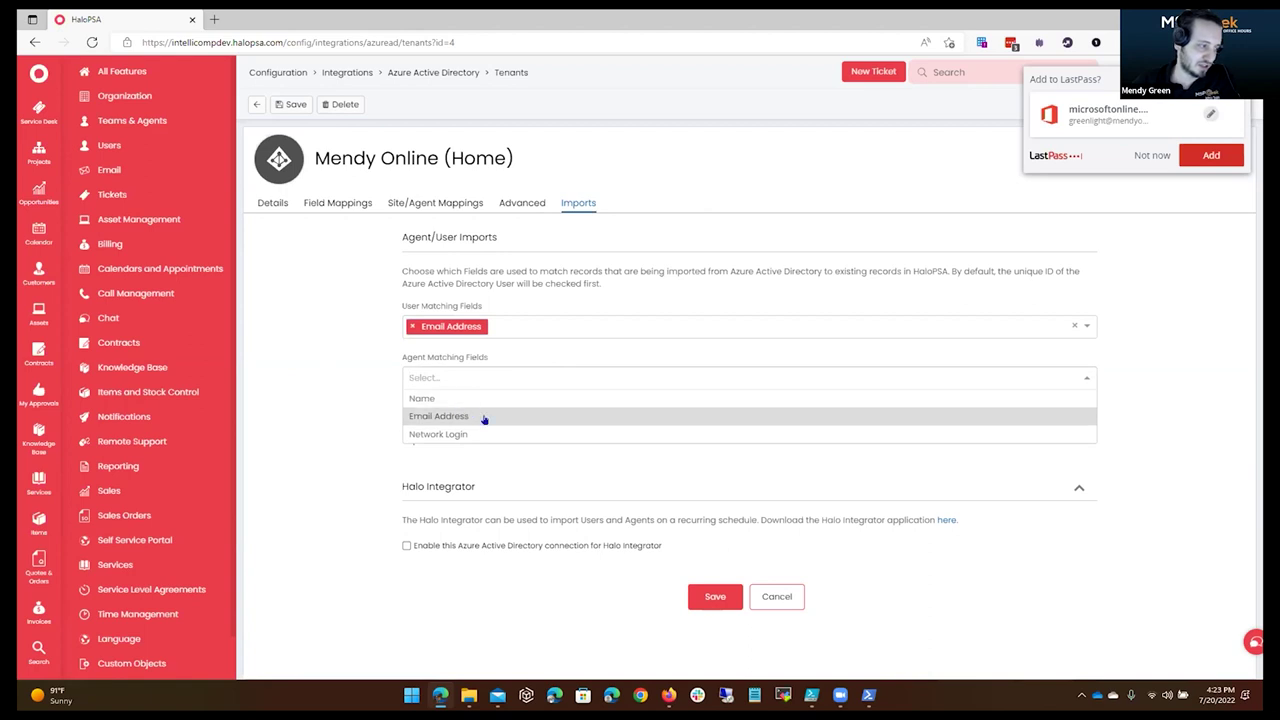
{"action": "left_click", "coordinate": [484, 417]}
{"action": "left_click", "coordinate": [563, 361]}
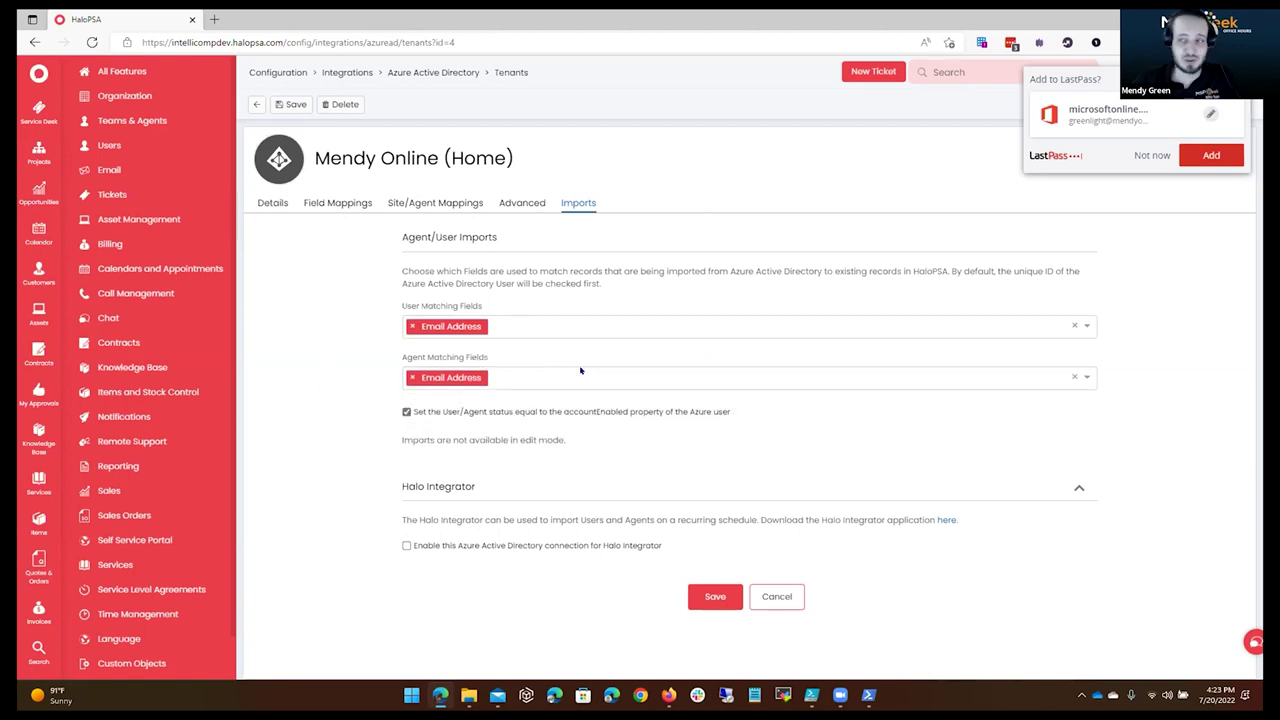
Review the remaining matching options and highlight the account status sync and Halo Integrator notes.
{"action": "left_click", "coordinate": [580, 371]}
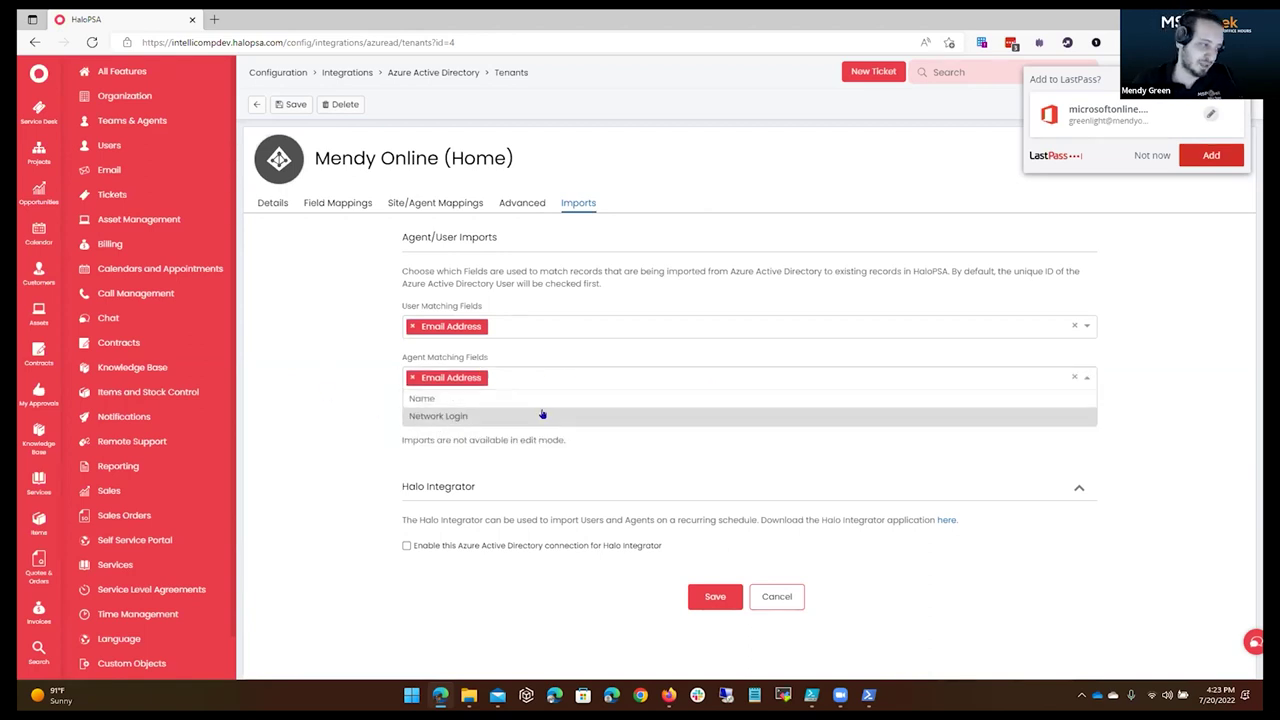
{"action": "left_click", "coordinate": [340, 375]}
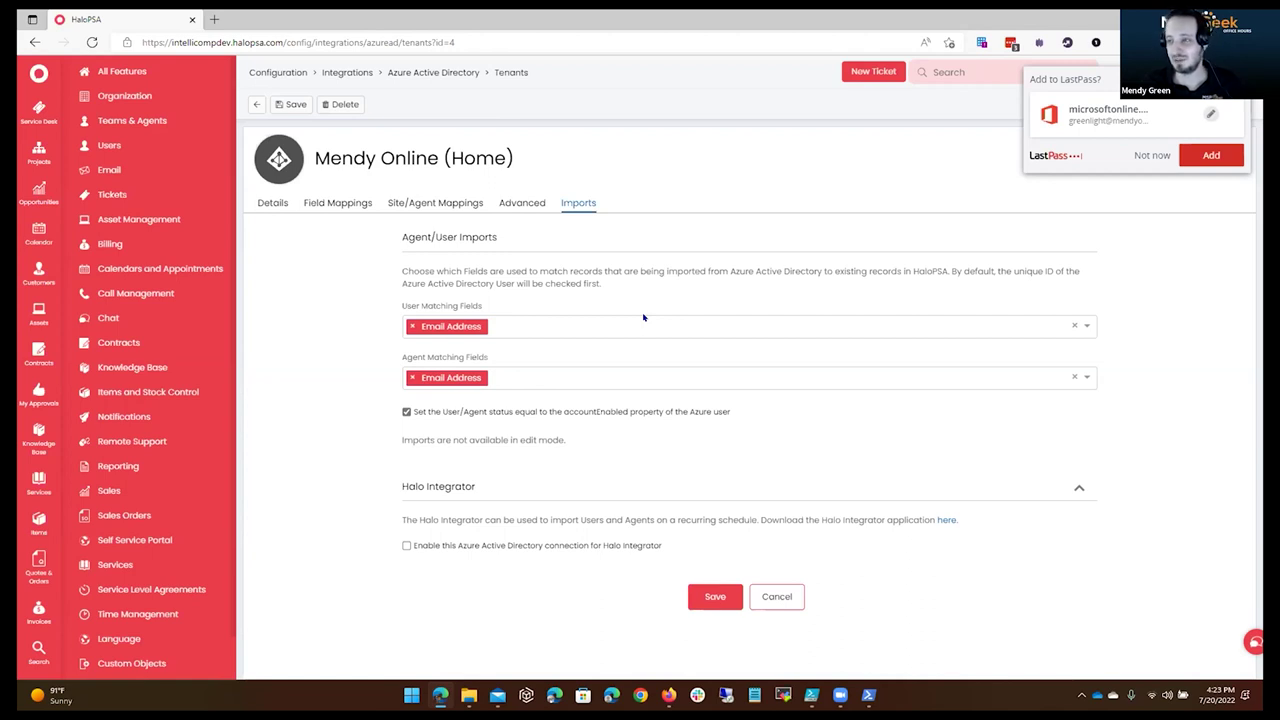
{"action": "left_click", "coordinate": [643, 317]}
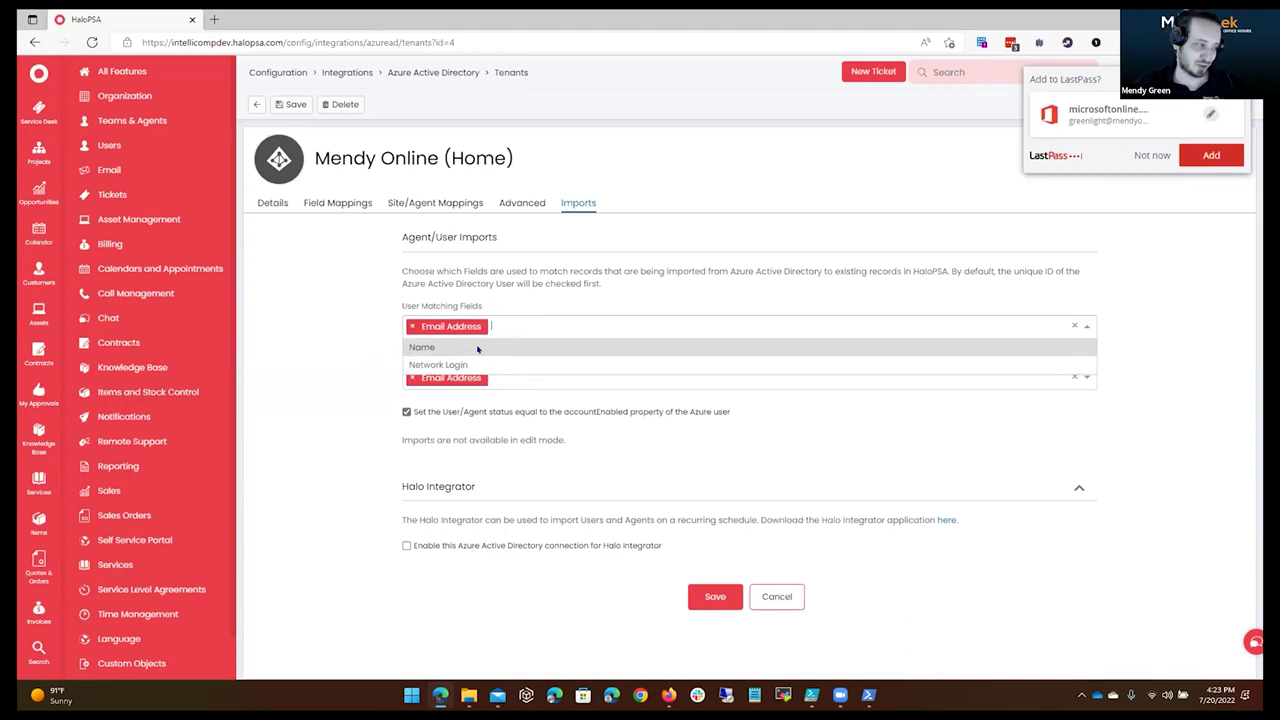
{"action": "left_click", "coordinate": [484, 303]}
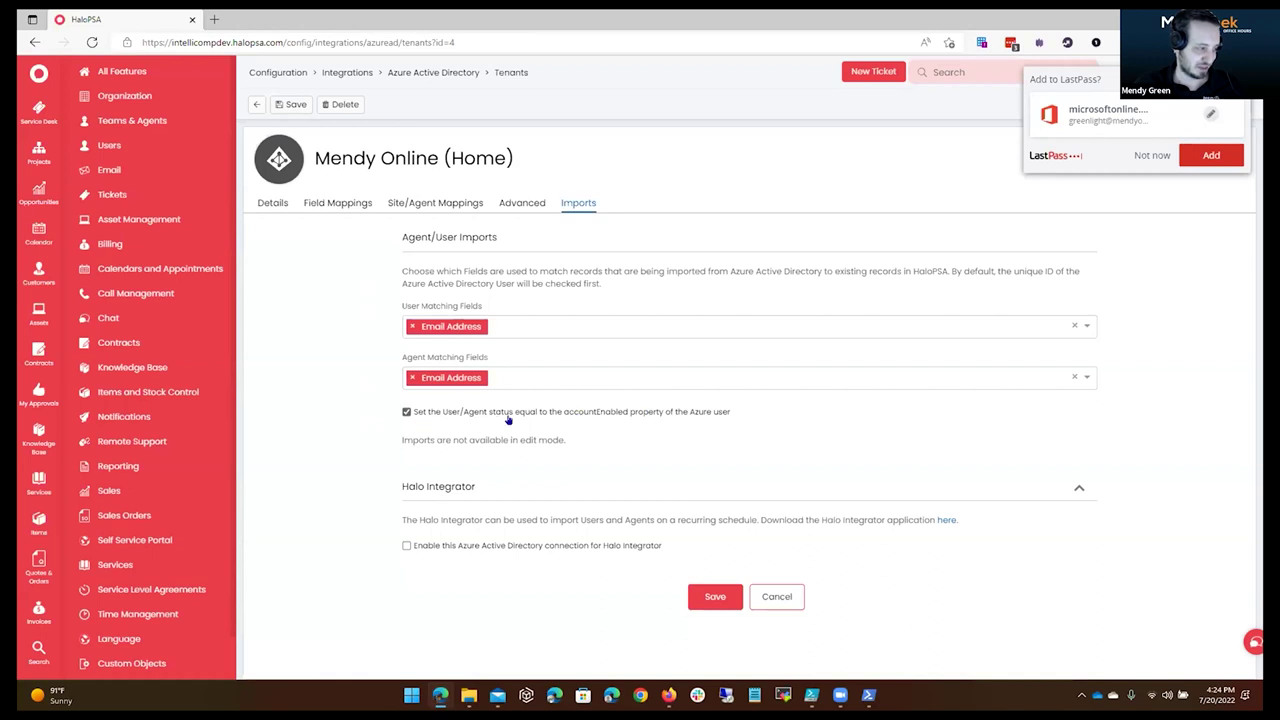
{"action": "left_click_drag", "start_coordinate": [733, 413], "coordinate": [771, 411]}
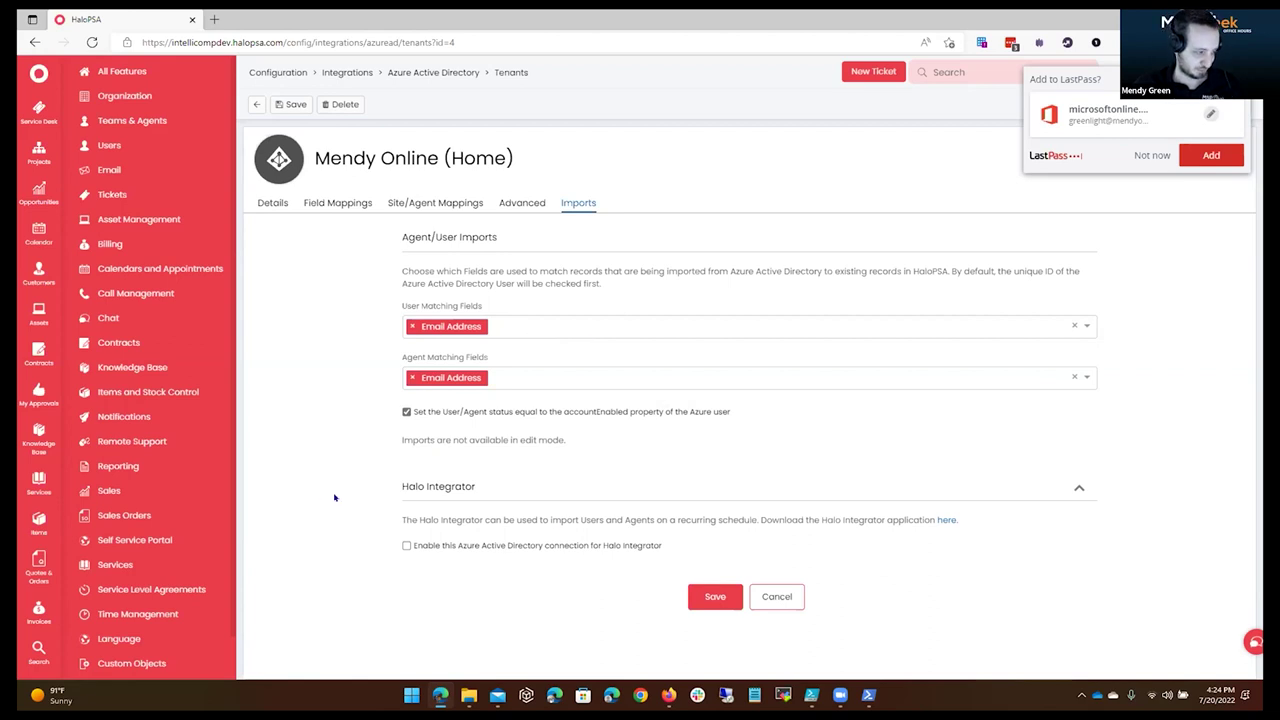
{"action": "left_click_drag", "start_coordinate": [418, 517], "coordinate": [665, 548]}
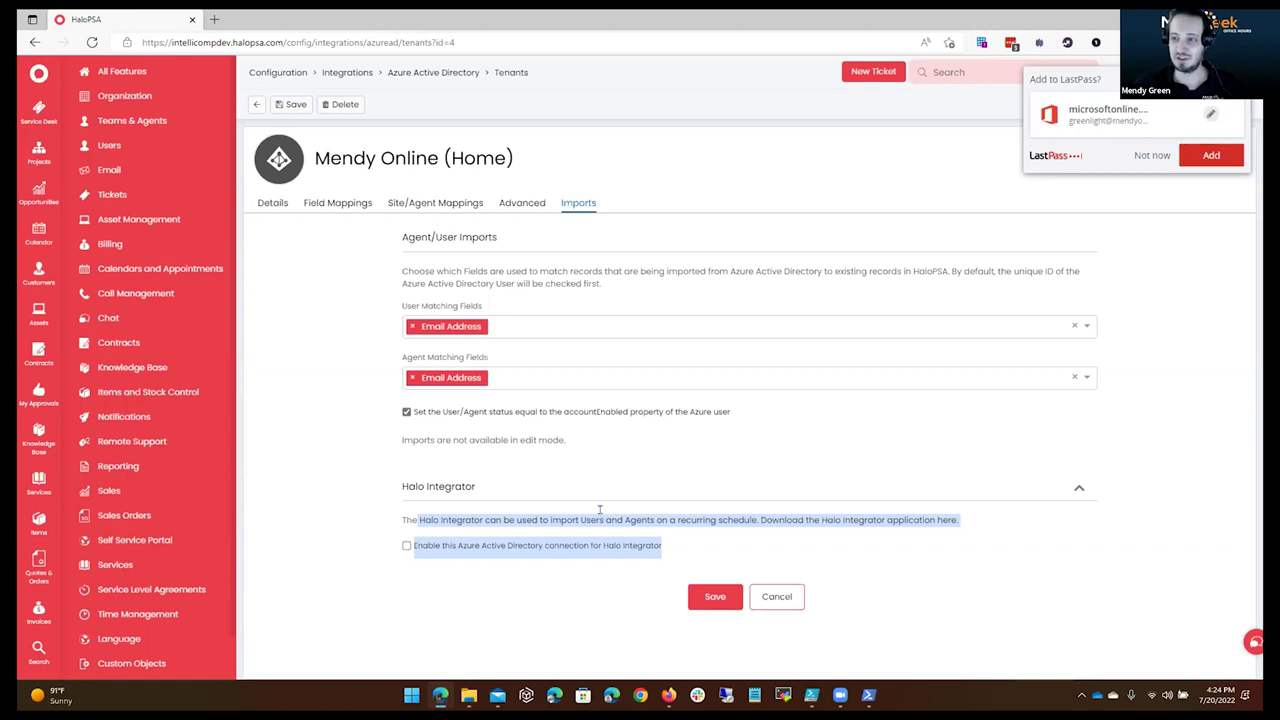
{"action": "left_click_drag", "start_coordinate": [600, 510], "coordinate": [434, 517]}
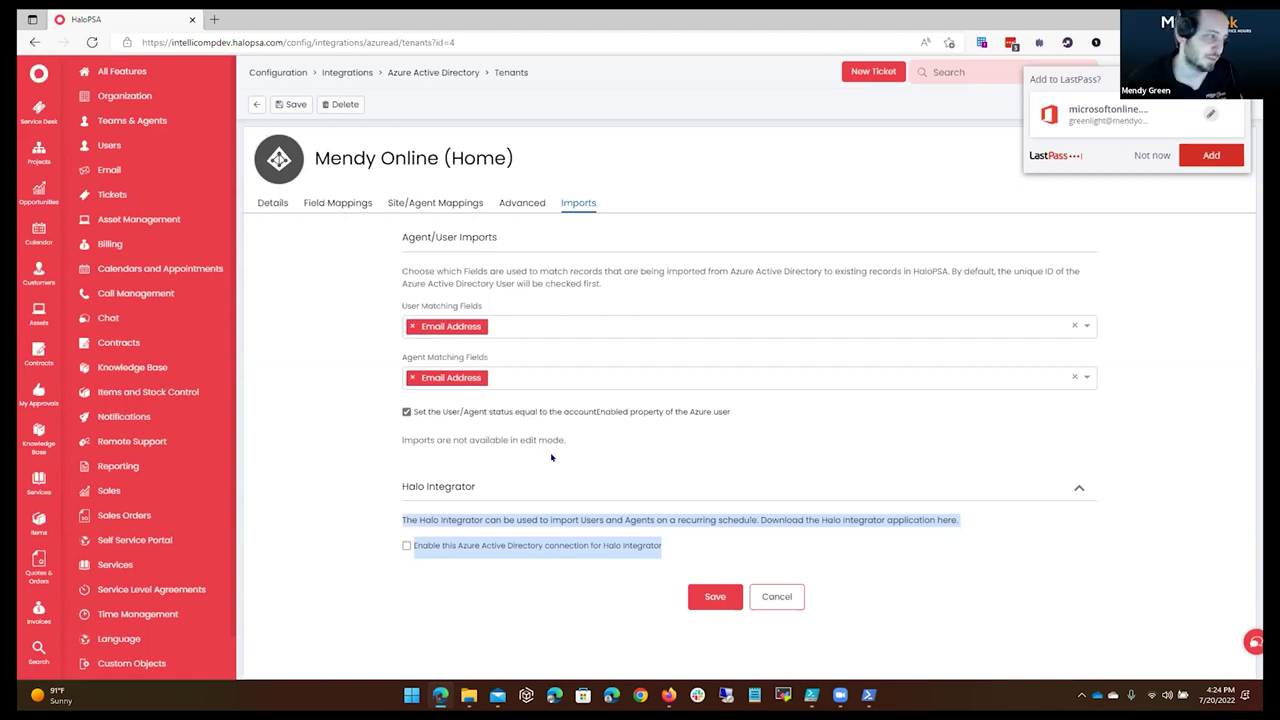
Save the Email Address import matching, attempt Import Agents, and dismiss the mapping-required warning.
{"action": "left_click", "coordinate": [296, 104]}
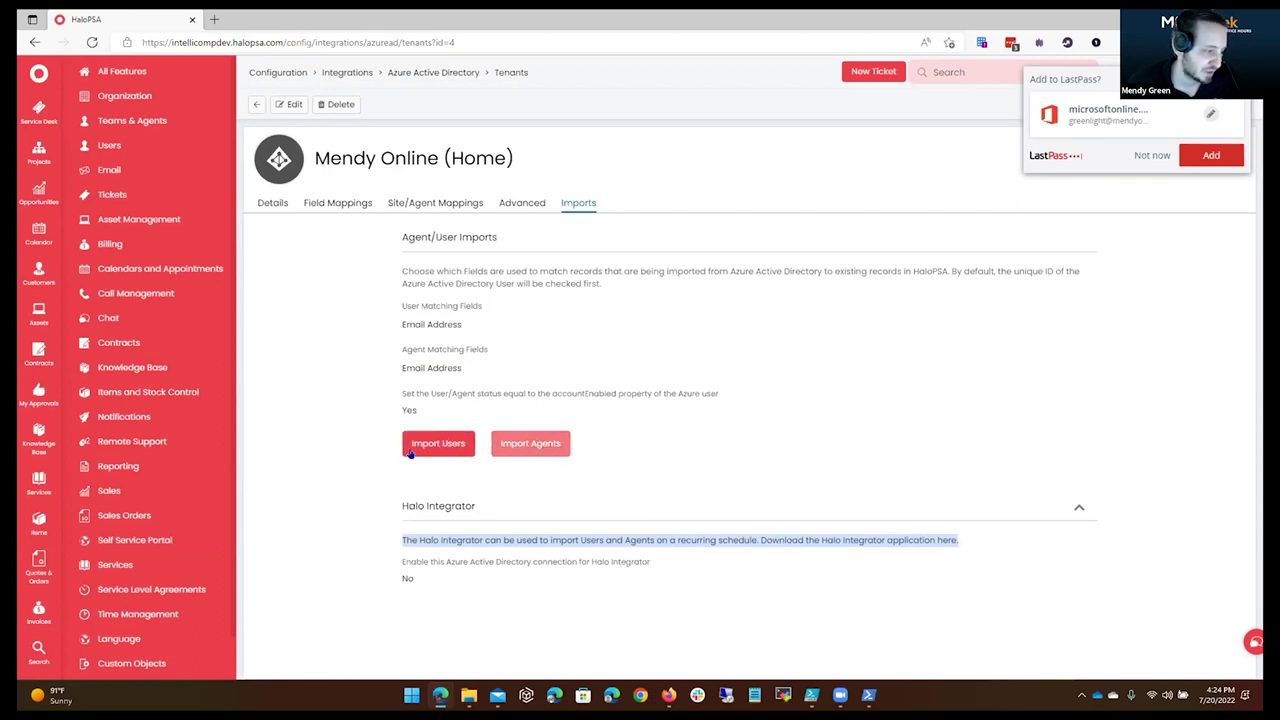
{"action": "left_click", "coordinate": [558, 451]}
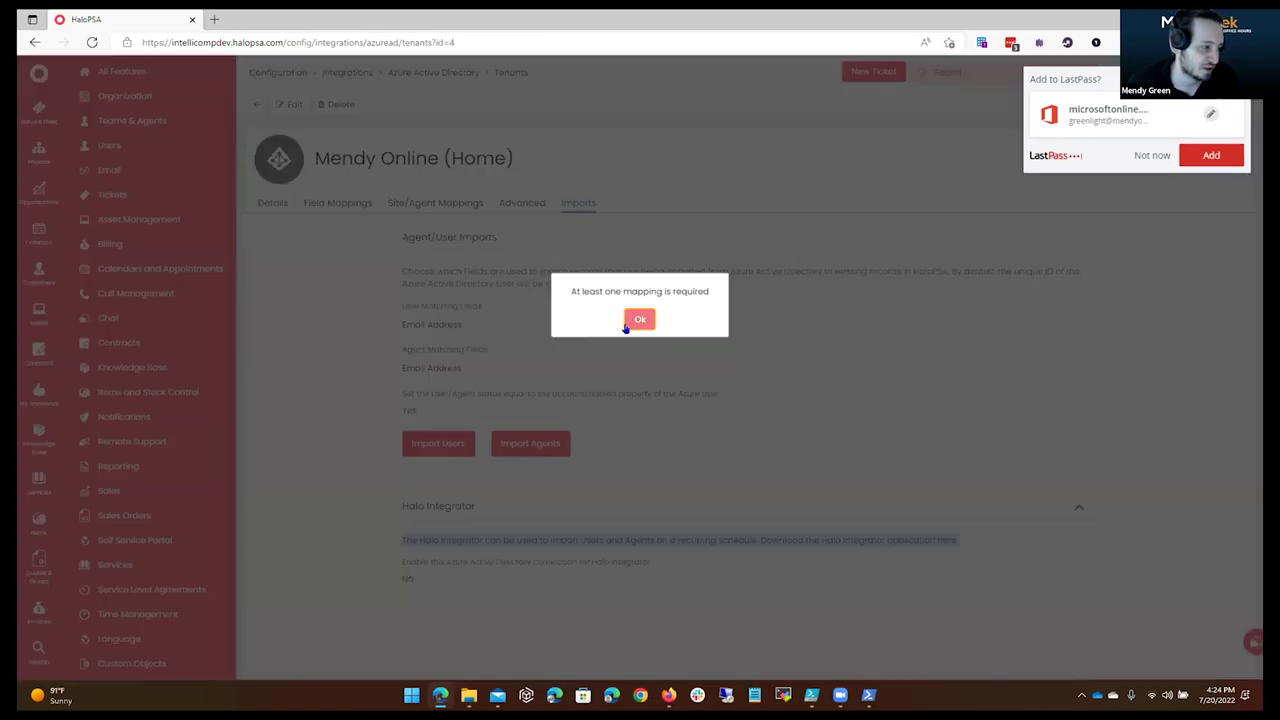
{"action": "left_click", "coordinate": [636, 318]}
Re-enter edit mode, open and discard an agent role mapping, then begin a new site mapping.
{"action": "left_click", "coordinate": [516, 203]}
{"action": "left_click", "coordinate": [457, 204]}
{"action": "left_click", "coordinate": [499, 204]}
{"action": "left_click", "coordinate": [282, 106]}
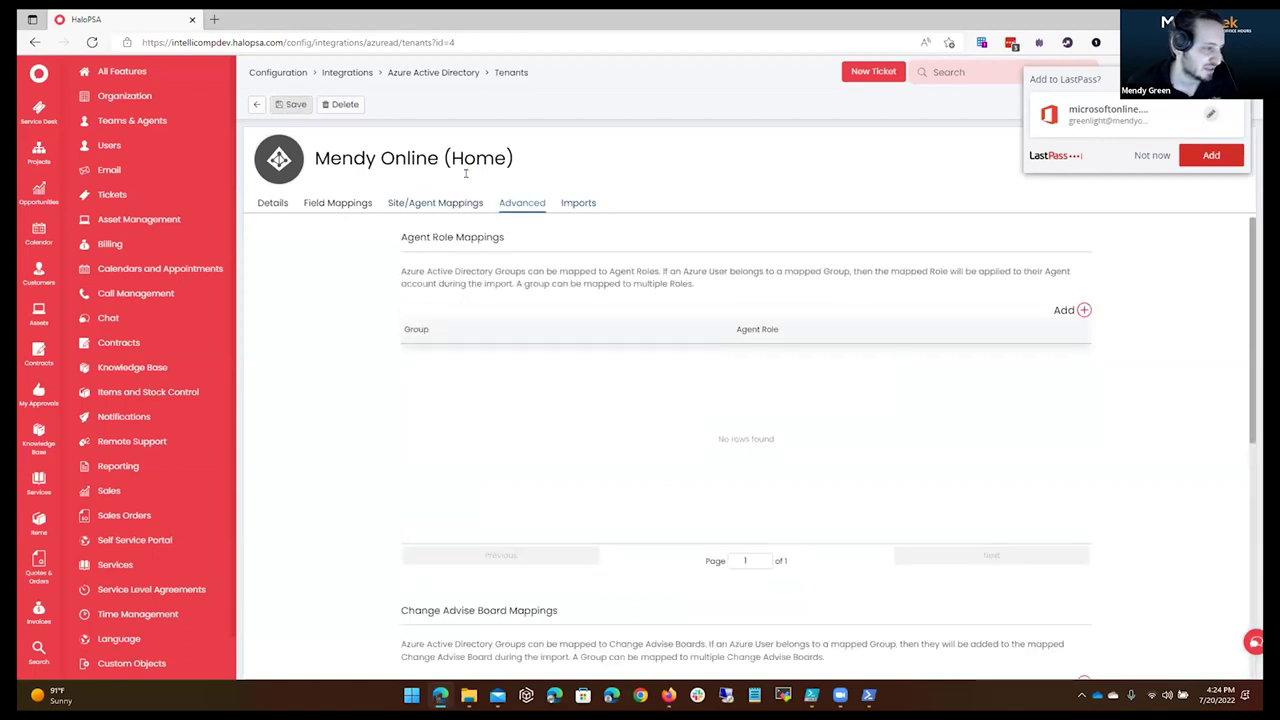
{"action": "left_click", "coordinate": [1083, 309]}
{"action": "left_click", "coordinate": [634, 335]}
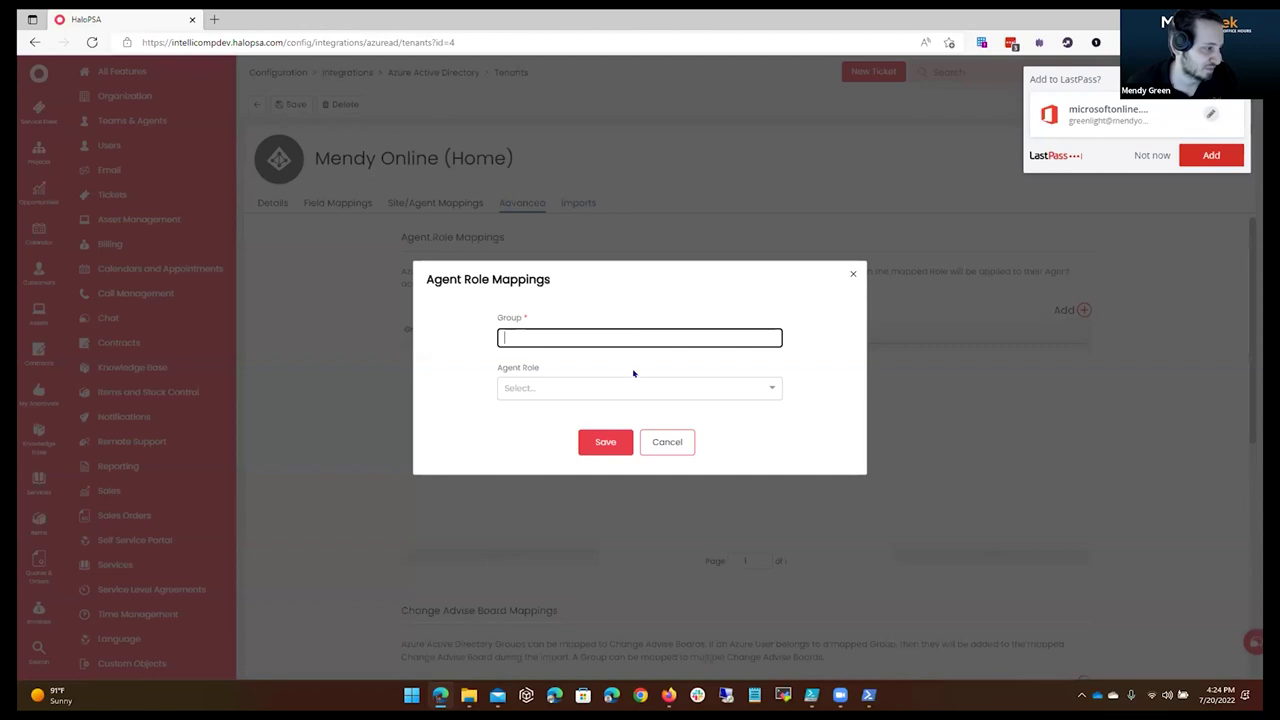
{"action": "left_click", "coordinate": [668, 443]}
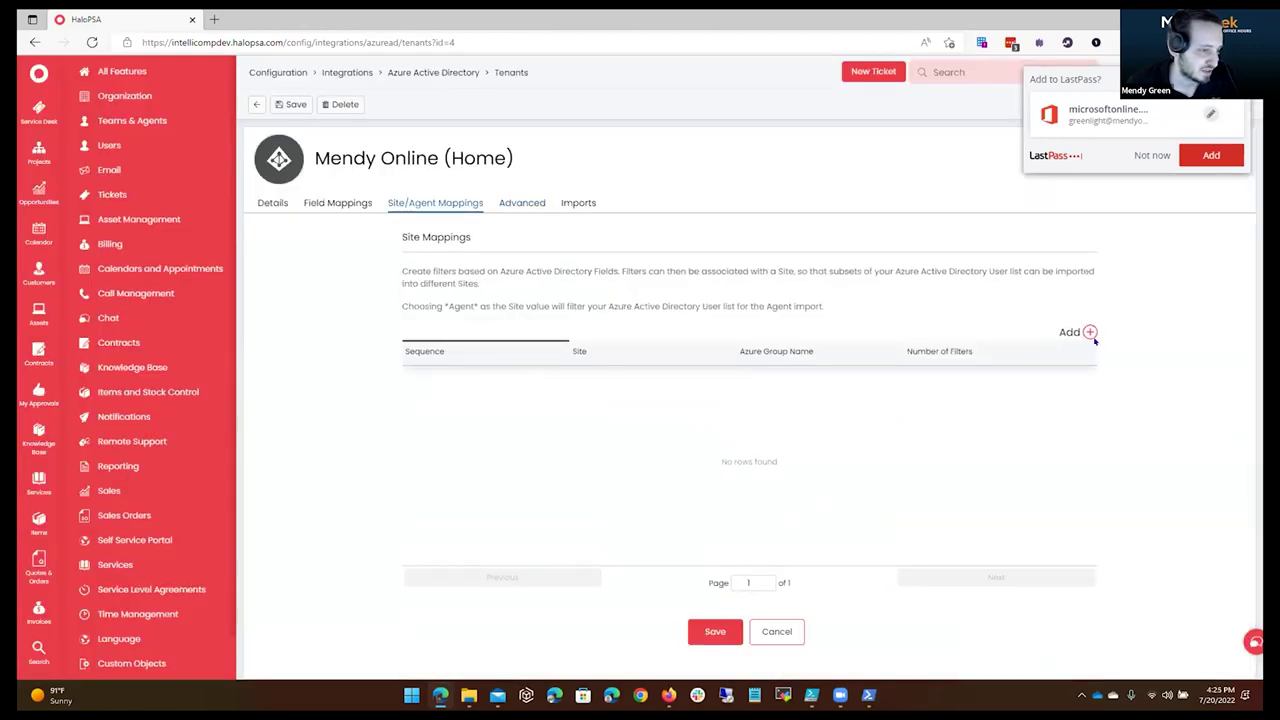
{"action": "left_click", "coordinate": [1088, 332]}
Save a site mapping for *Agent* with Retrieve sign-in activity turned on.
{"action": "left_click", "coordinate": [608, 164]}
{"action": "scroll", "coordinate": [673, 280], "scroll_direction": "down", "scroll_amount": 3}
{"action": "scroll", "coordinate": [674, 278], "scroll_direction": "up", "scroll_amount": 3}
{"action": "scroll", "coordinate": [675, 262], "scroll_direction": "down", "scroll_amount": 2}
{"action": "scroll", "coordinate": [675, 260], "scroll_direction": "up", "scroll_amount": 2}
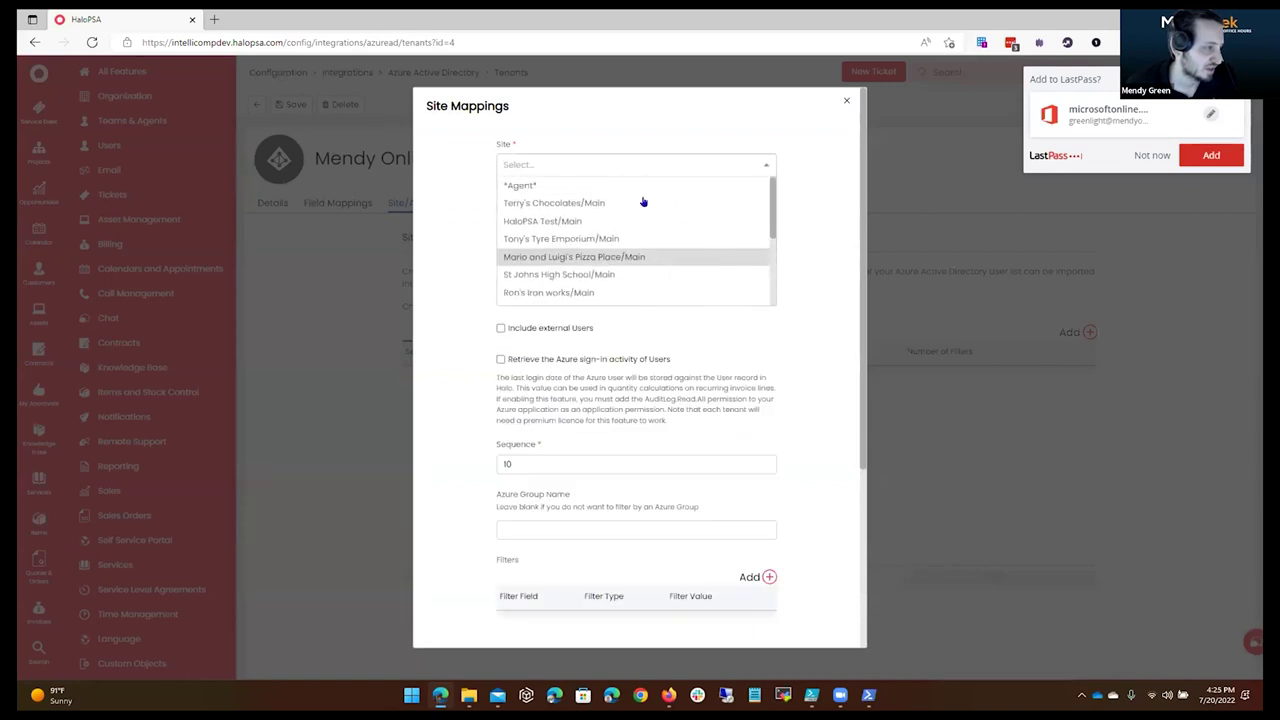
{"action": "left_click", "coordinate": [643, 200]}
{"action": "scroll", "coordinate": [590, 470], "scroll_direction": "down", "scroll_amount": 2}
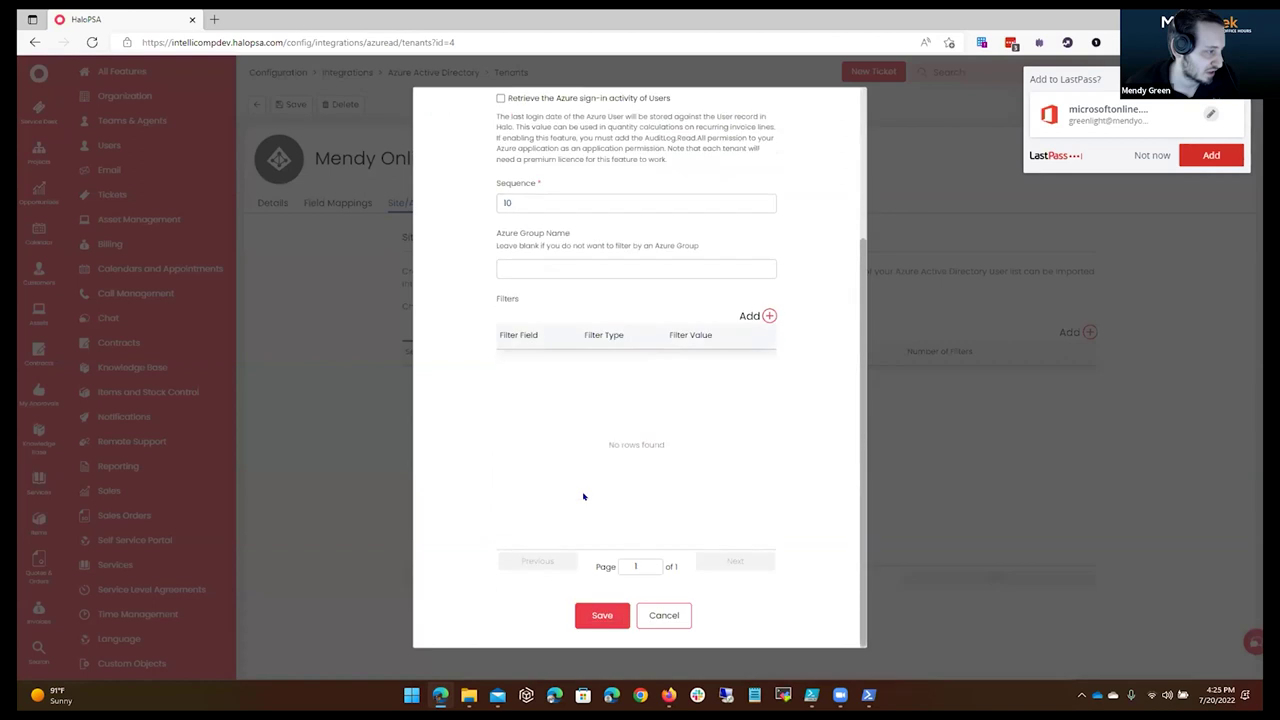
{"action": "left_click", "coordinate": [590, 306]}
{"action": "scroll", "coordinate": [606, 500], "scroll_direction": "down", "scroll_amount": 3}
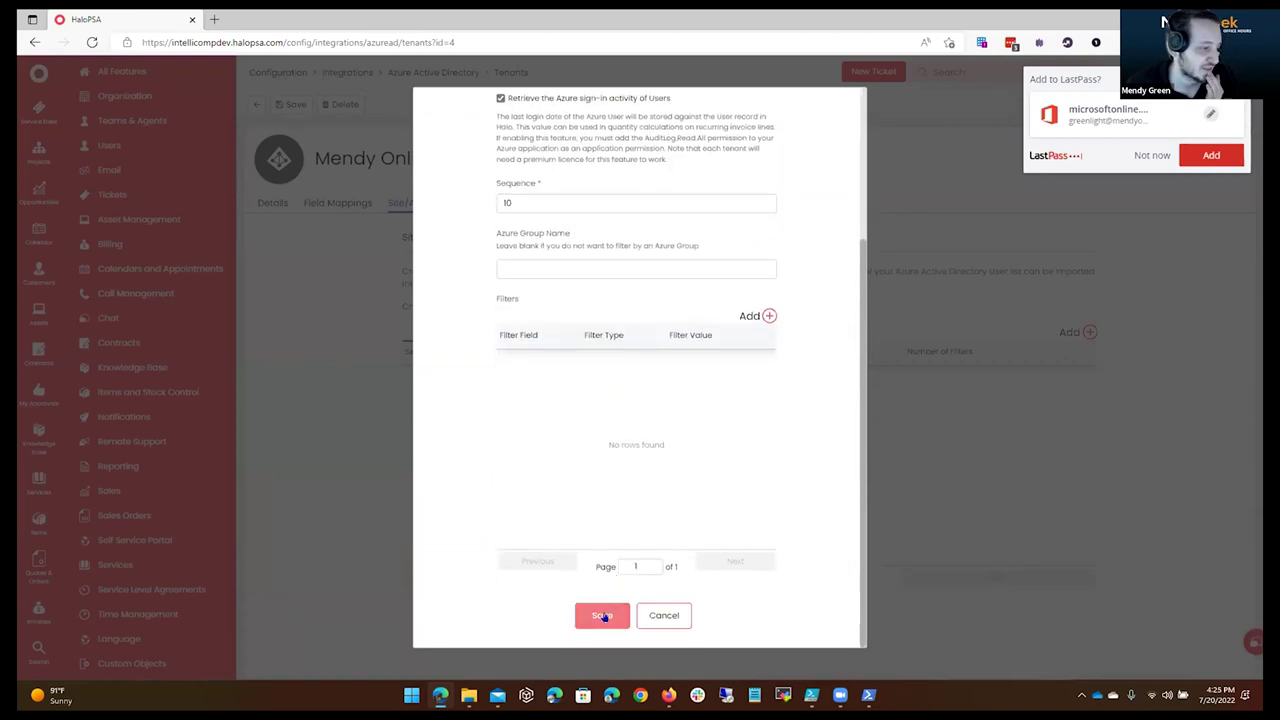
{"action": "left_click", "coordinate": [604, 614]}
Add an accountEnabled Equals true filter to the *Agent* site mapping.
{"action": "left_click", "coordinate": [1077, 375]}
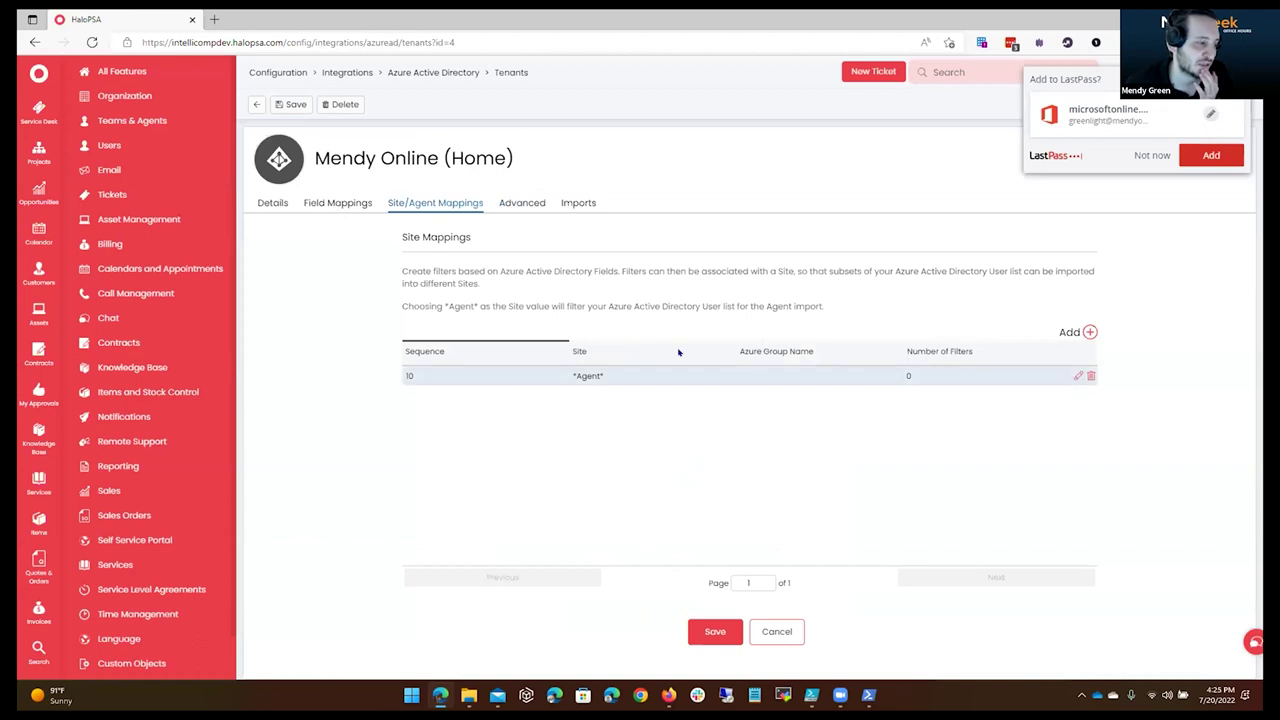
{"action": "scroll", "coordinate": [765, 316], "scroll_direction": "down", "scroll_amount": 3}
{"action": "left_click", "coordinate": [766, 316]}
{"action": "left_click", "coordinate": [536, 311]}
{"action": "scroll", "coordinate": [614, 350], "scroll_direction": "down", "scroll_amount": 5}
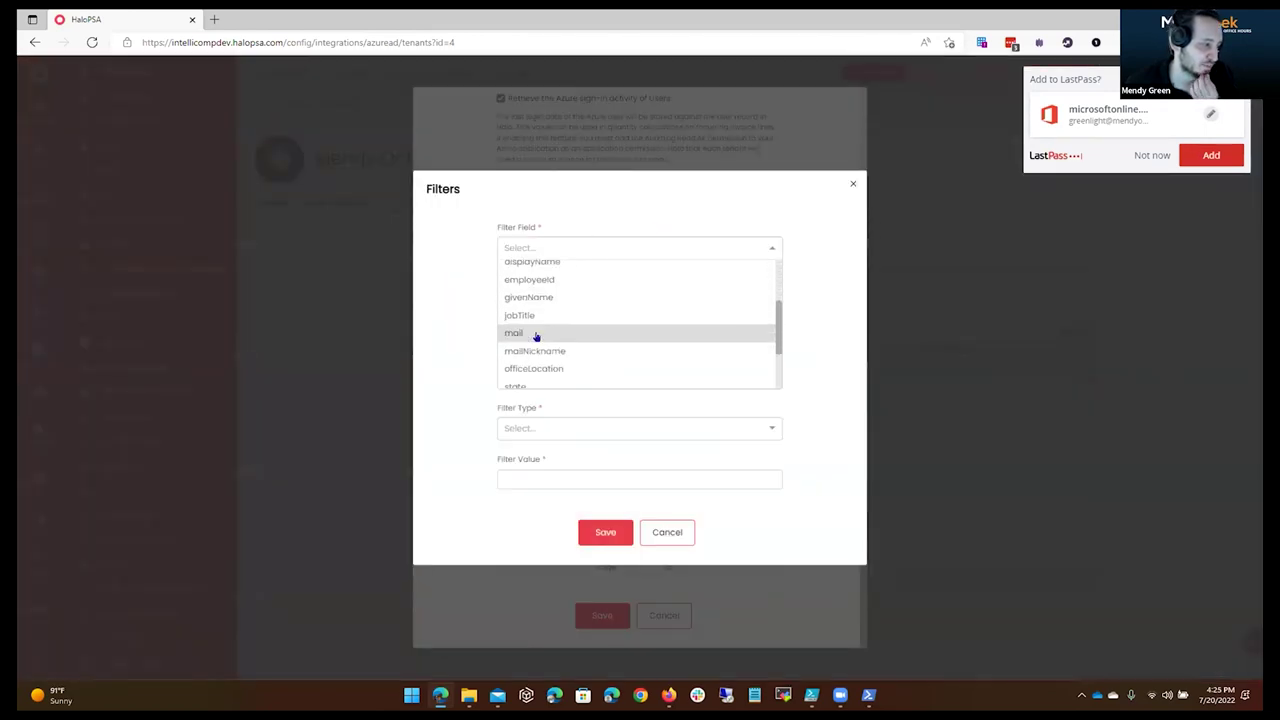
{"action": "scroll", "coordinate": [577, 368], "scroll_direction": "down", "scroll_amount": 2}
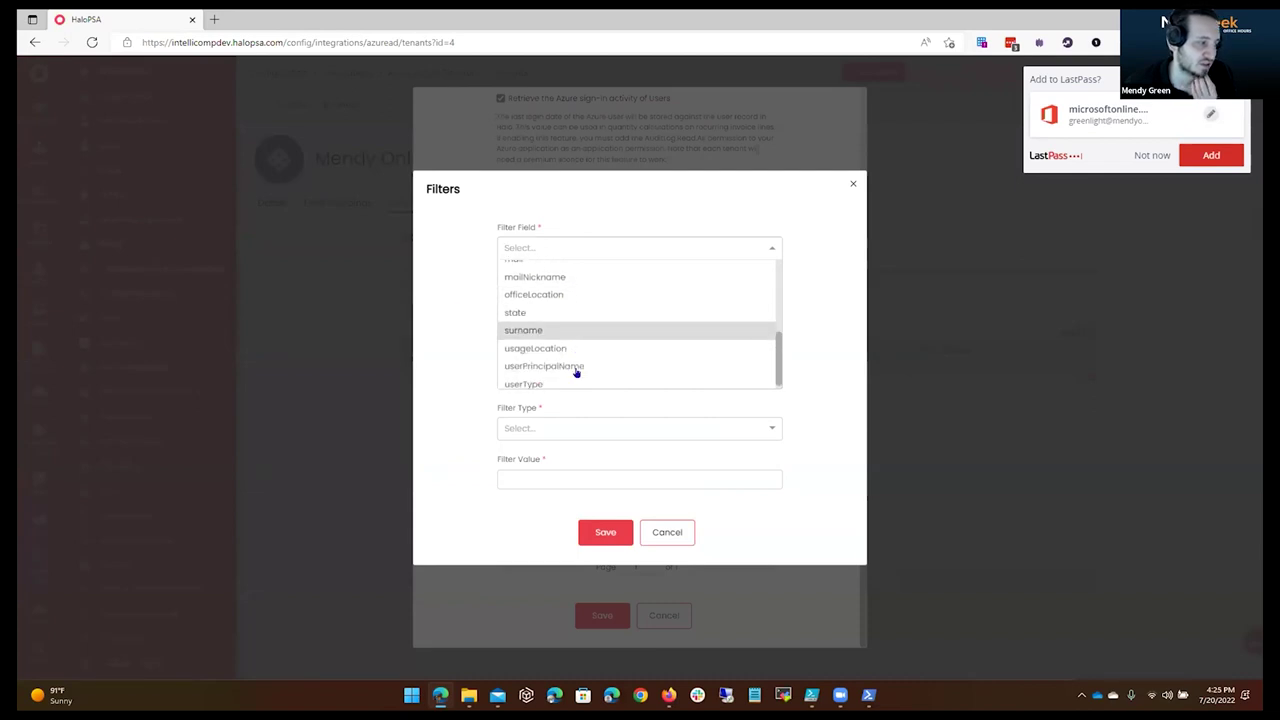
{"action": "scroll", "coordinate": [572, 320], "scroll_direction": "up", "scroll_amount": 7}
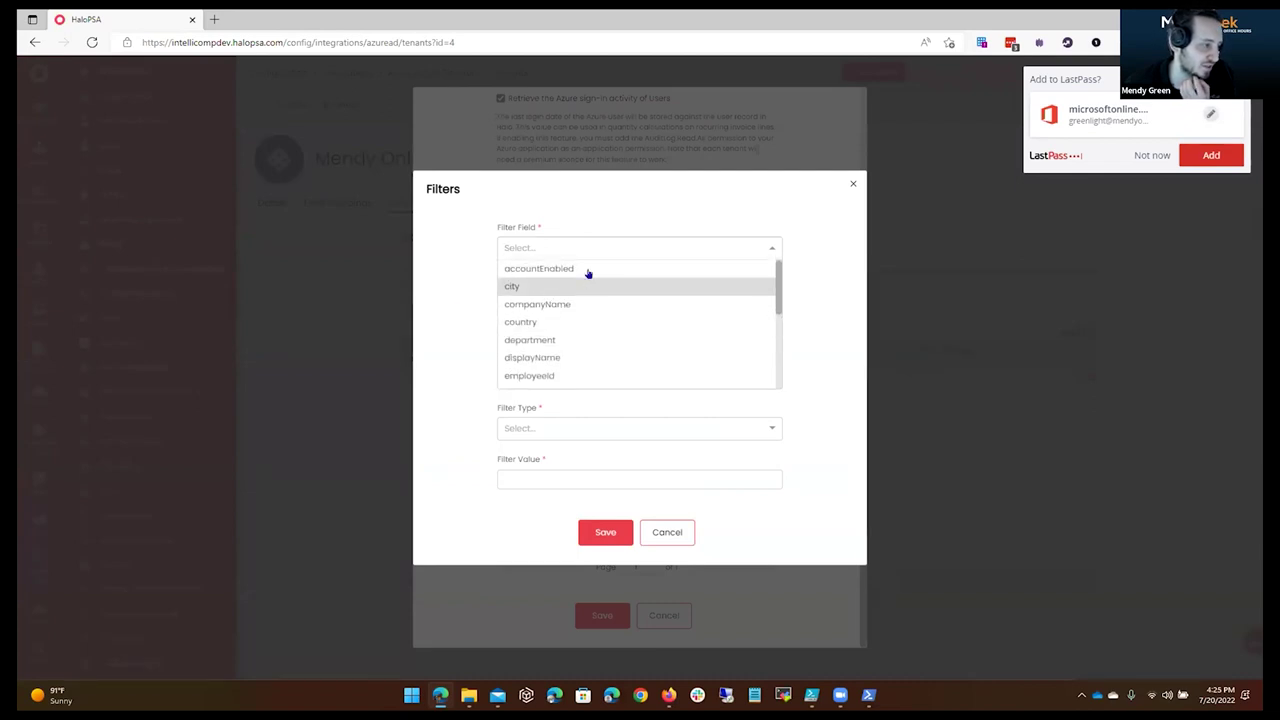
{"action": "left_click", "coordinate": [589, 272]}
{"action": "left_click", "coordinate": [574, 338]}
{"action": "left_click", "coordinate": [574, 360]}
{"action": "left_click", "coordinate": [576, 403]}
{"action": "type", "text": "true"}
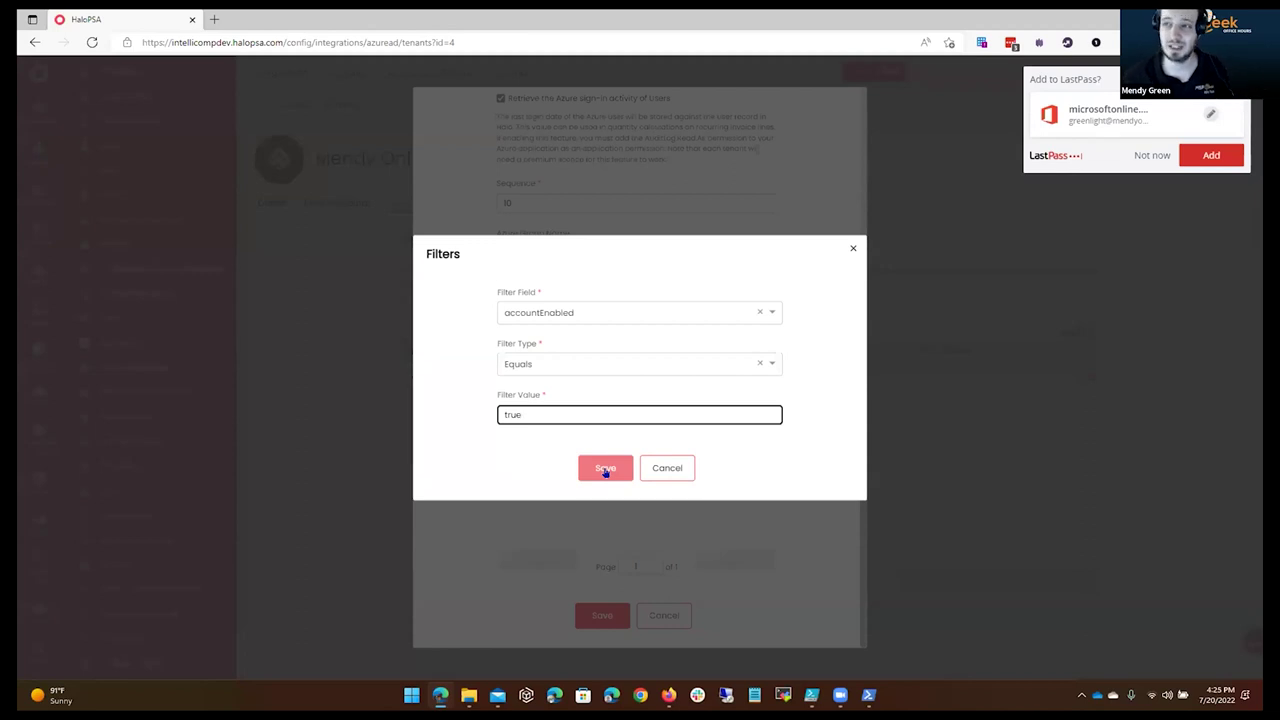
{"action": "left_click", "coordinate": [605, 470]}
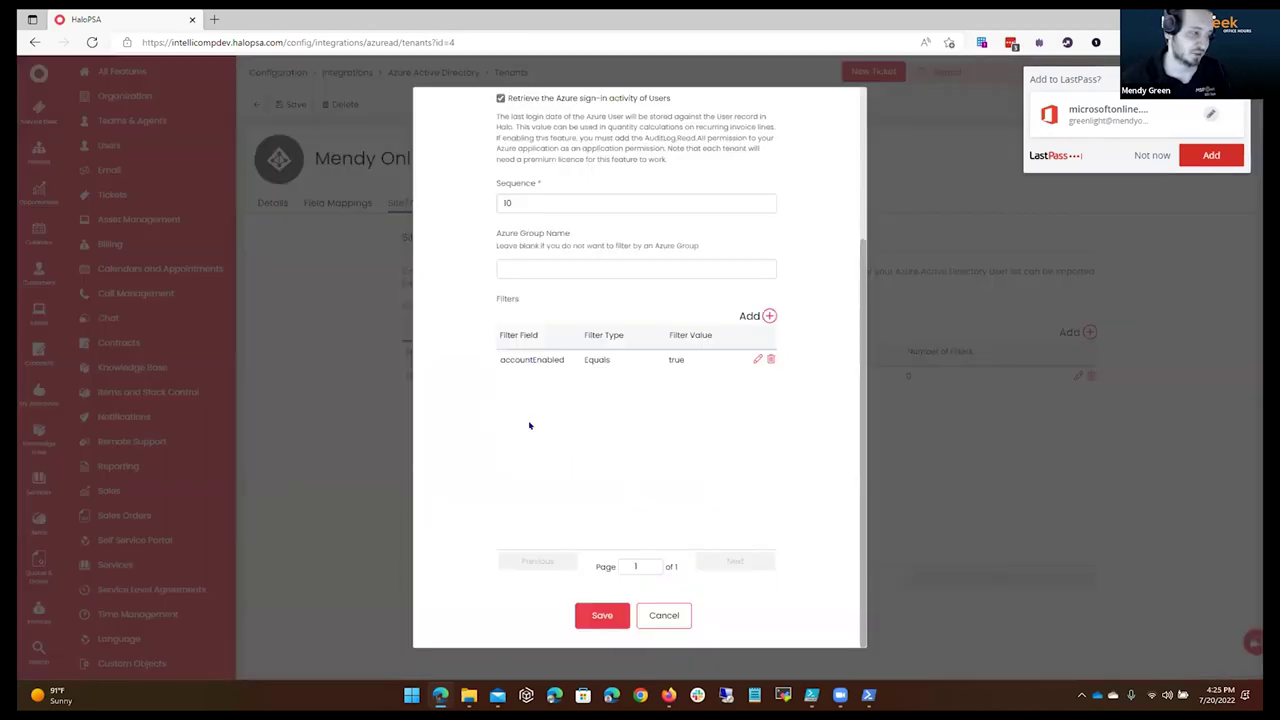
Save the updated site mapping and the tenant's mapping settings.
{"action": "left_click", "coordinate": [596, 620]}
{"action": "left_click", "coordinate": [713, 634]}
{"action": "left_click", "coordinate": [578, 203]}
Try the Azure AD agent import, then dismiss the password prompt and close the failed import.
{"action": "left_click", "coordinate": [529, 444]}
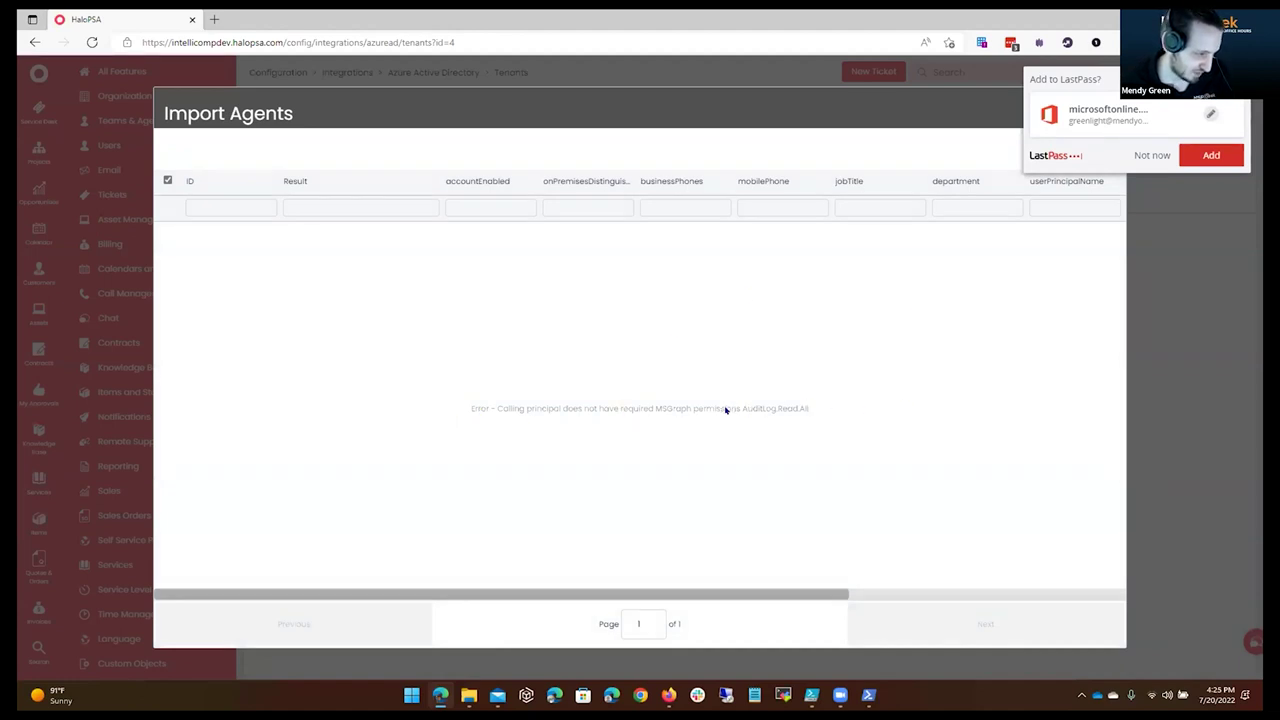
{"action": "left_click", "coordinate": [1149, 160]}
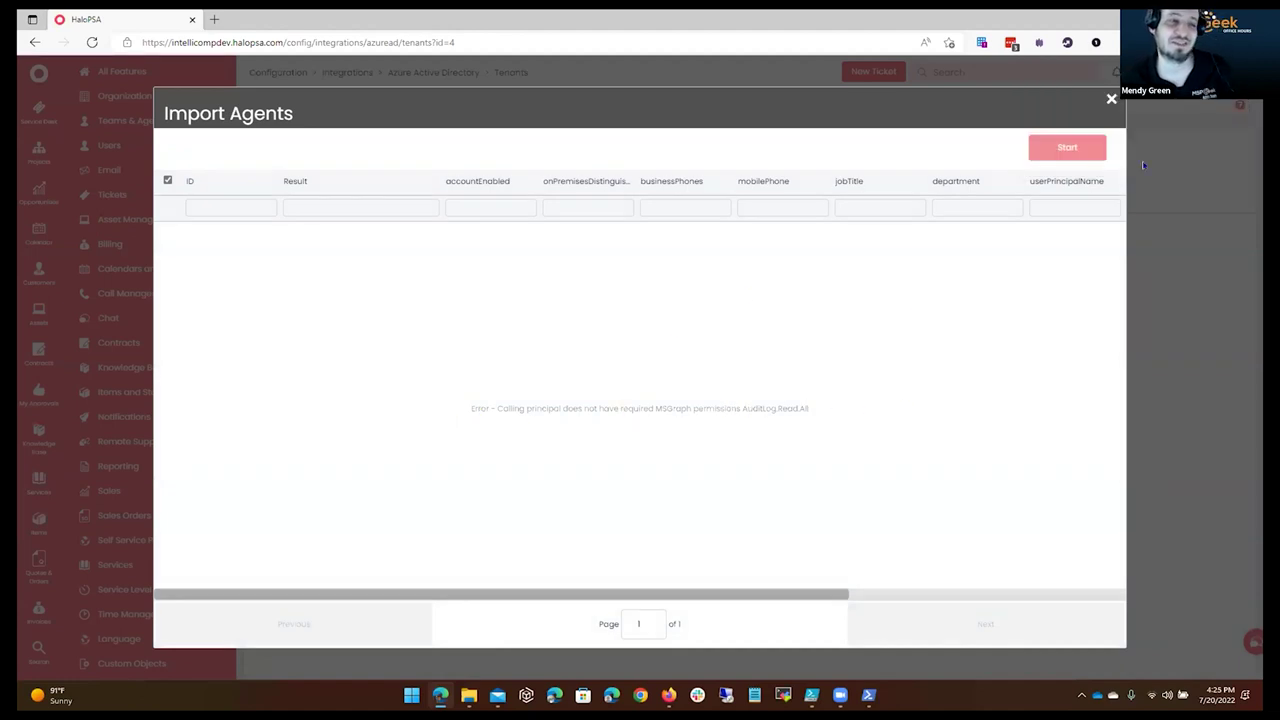
{"action": "left_click", "coordinate": [1111, 100]}
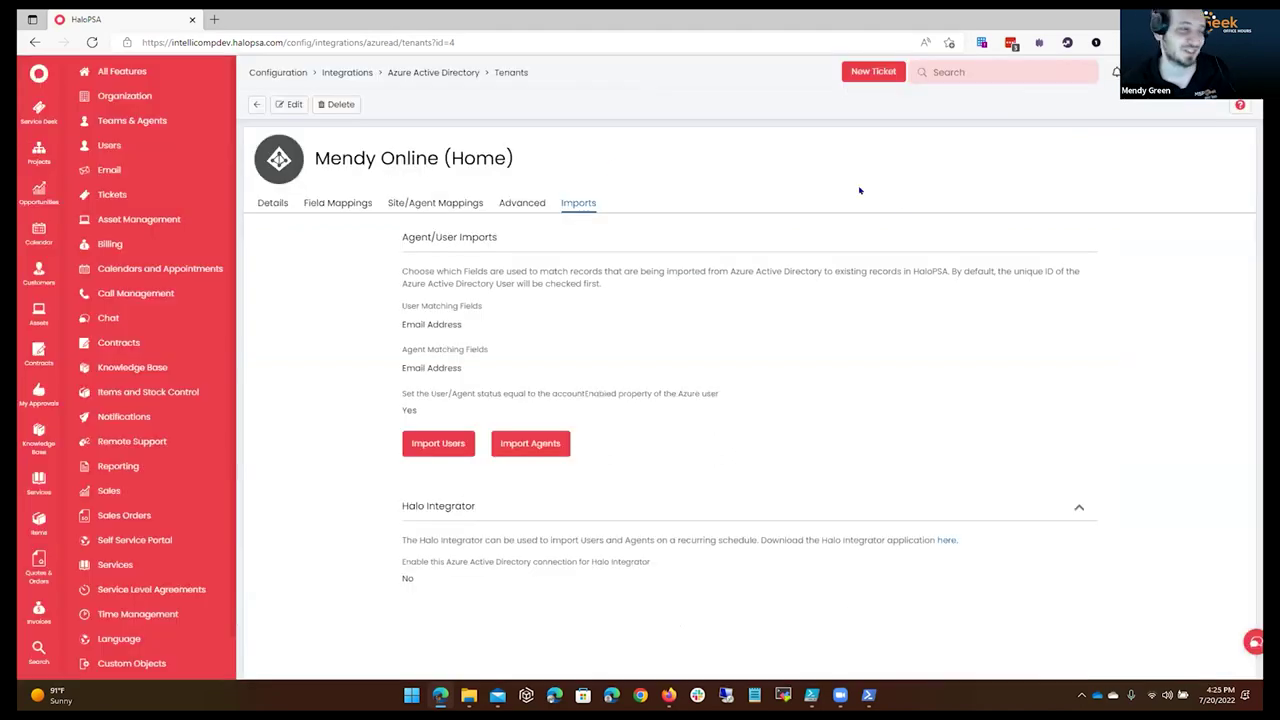
Untick Retrieve sign-in activity on the *Agent* site mapping and save the tenant settings.
{"action": "left_click", "coordinate": [522, 203]}
{"action": "left_click", "coordinate": [435, 203]}
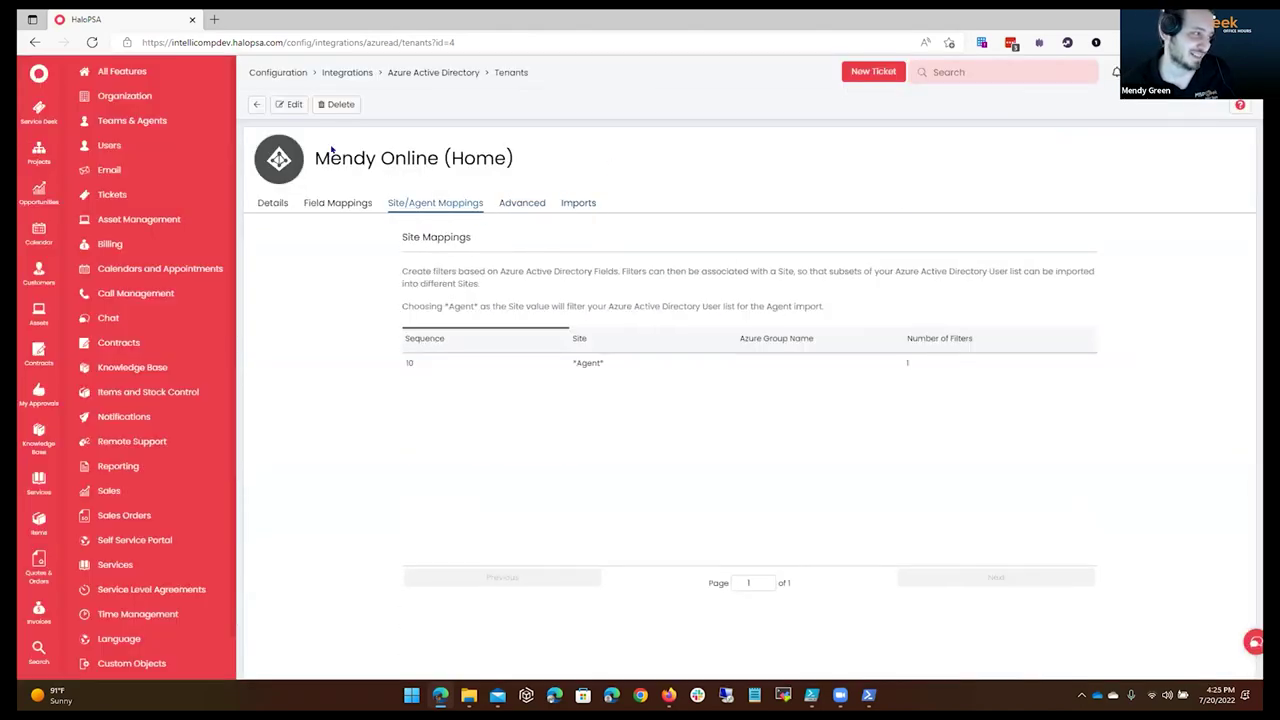
{"action": "left_click", "coordinate": [290, 104]}
{"action": "left_click", "coordinate": [1076, 377]}
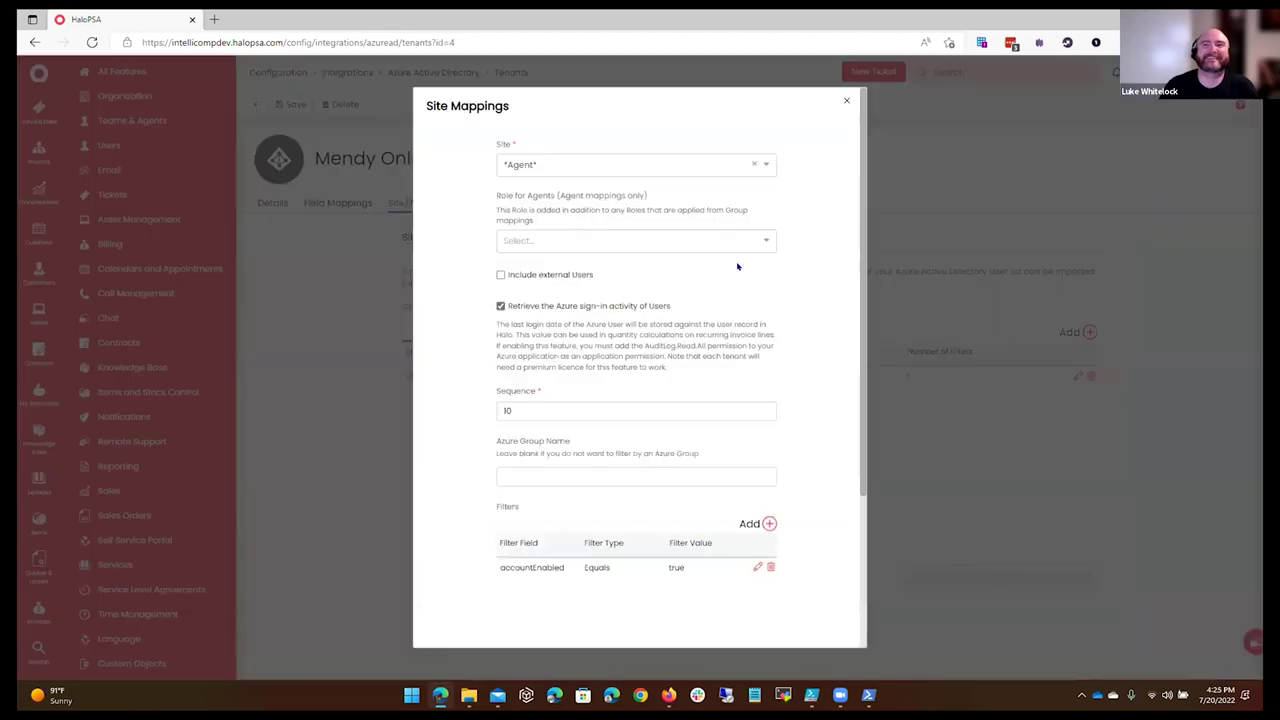
{"action": "left_click", "coordinate": [524, 306]}
{"action": "scroll", "coordinate": [770, 403], "scroll_direction": "down", "scroll_amount": 1}
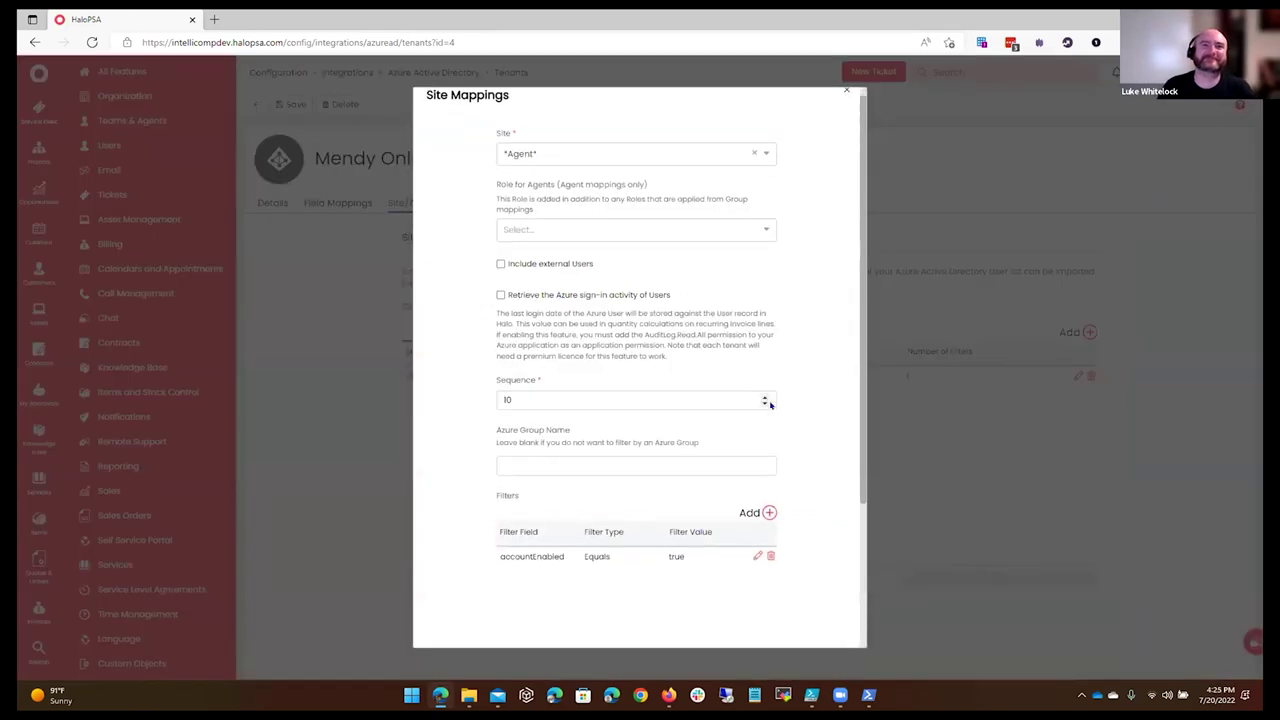
{"action": "scroll", "coordinate": [770, 403], "scroll_direction": "down", "scroll_amount": 5}
{"action": "left_click", "coordinate": [601, 615]}
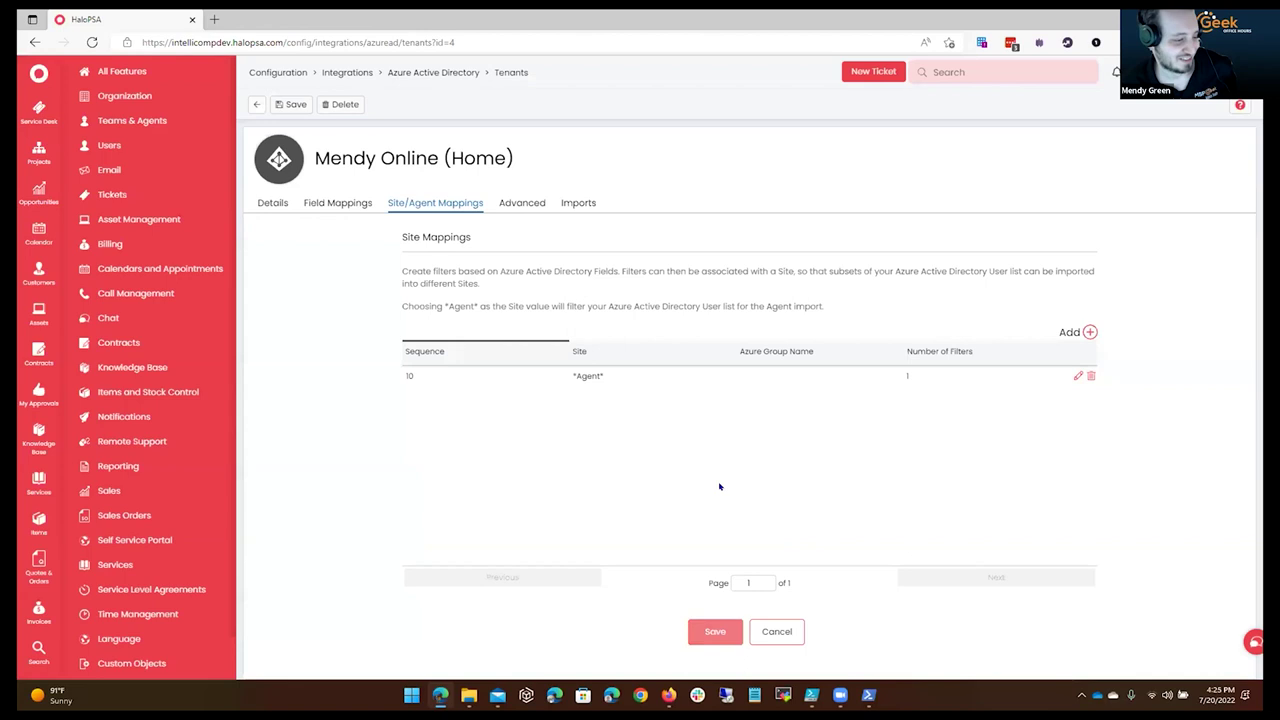
{"action": "left_click", "coordinate": [715, 631]}
{"action": "left_click", "coordinate": [585, 203]}
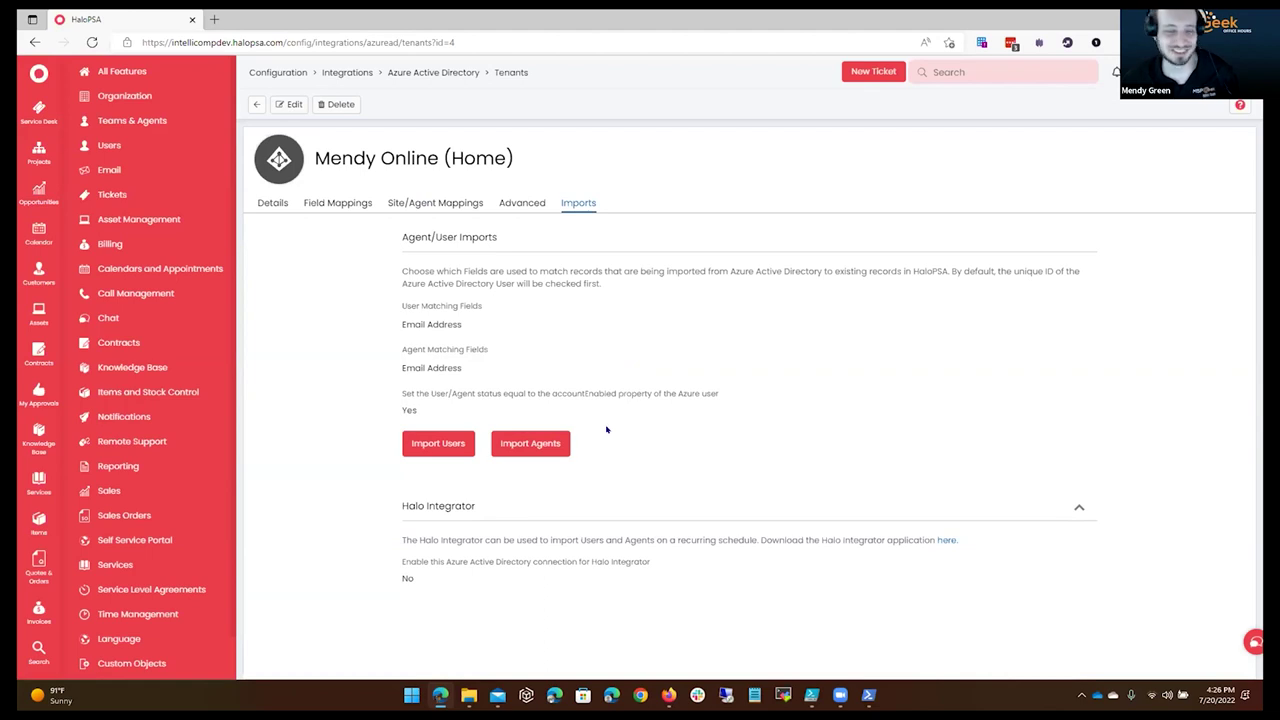
Open the Import Agents account list, page through it, and deselect every account.
{"action": "left_click", "coordinate": [537, 445]}
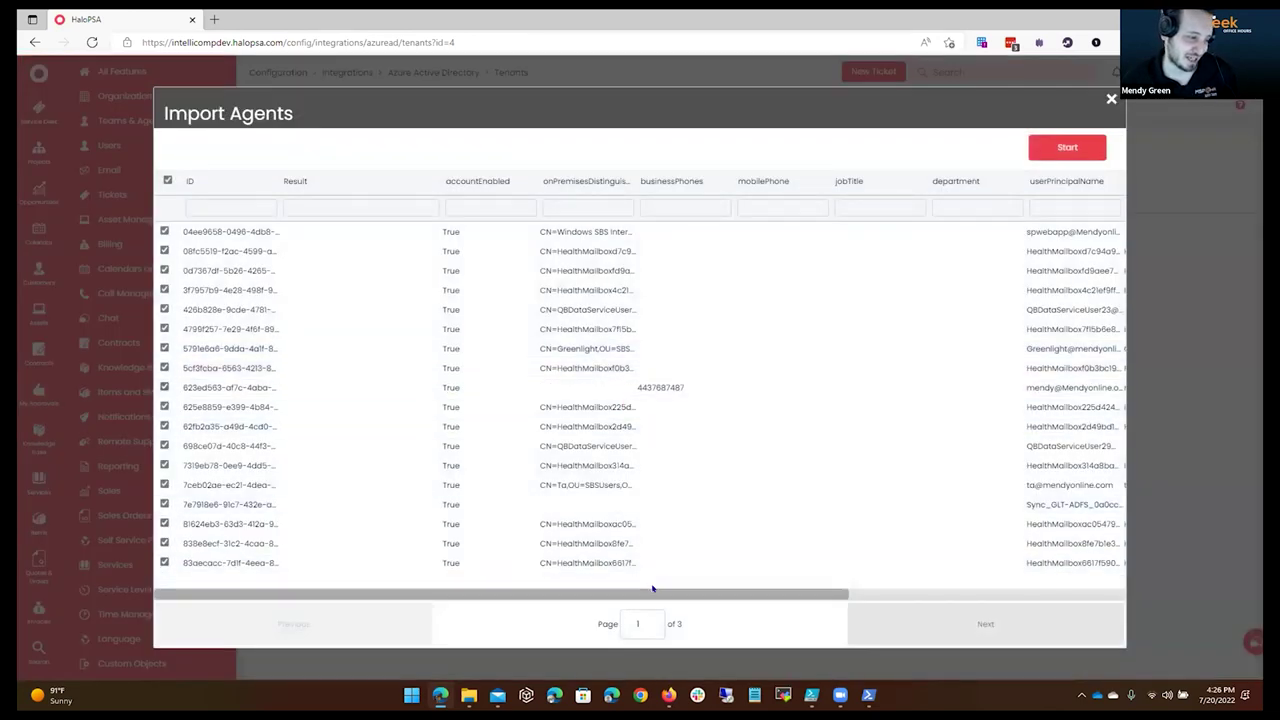
{"action": "left_click_drag", "start_coordinate": [834, 594], "coordinate": [747, 598]}
{"action": "left_click", "coordinate": [905, 626]}
{"action": "left_click", "coordinate": [880, 626]}
{"action": "left_click", "coordinate": [400, 618]}
{"action": "left_click", "coordinate": [377, 609]}
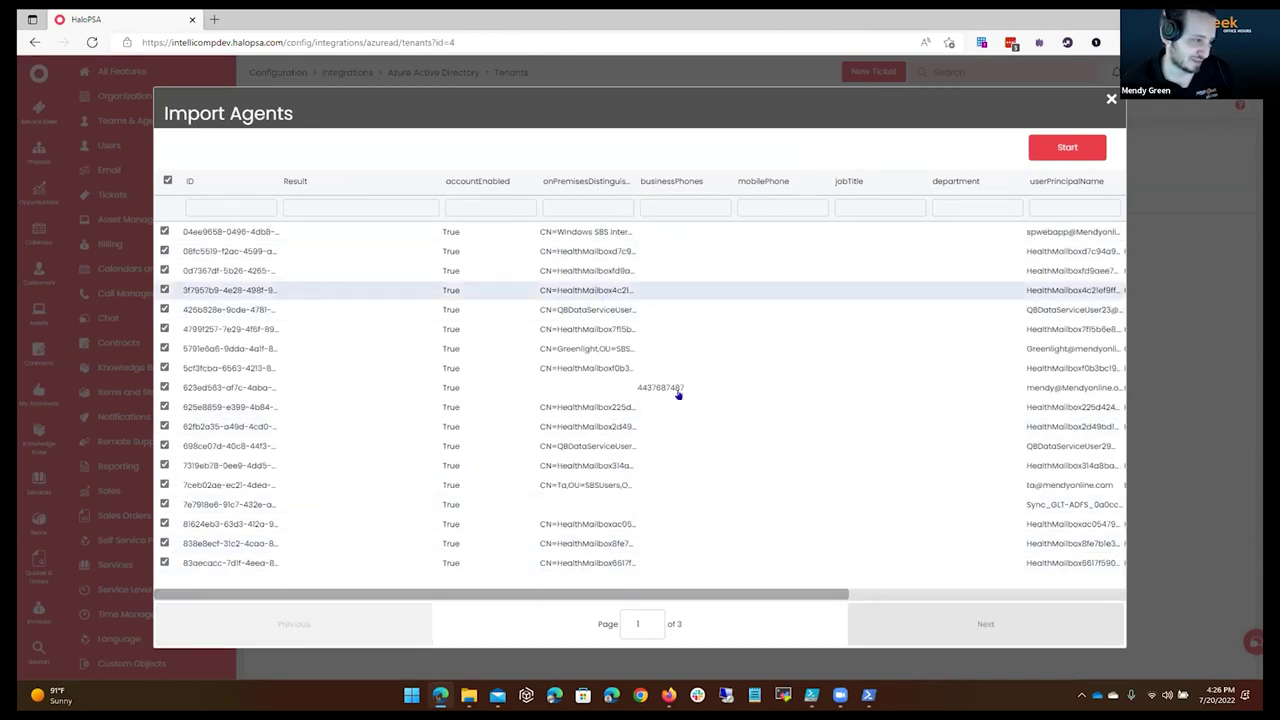
{"action": "left_click", "coordinate": [169, 181]}
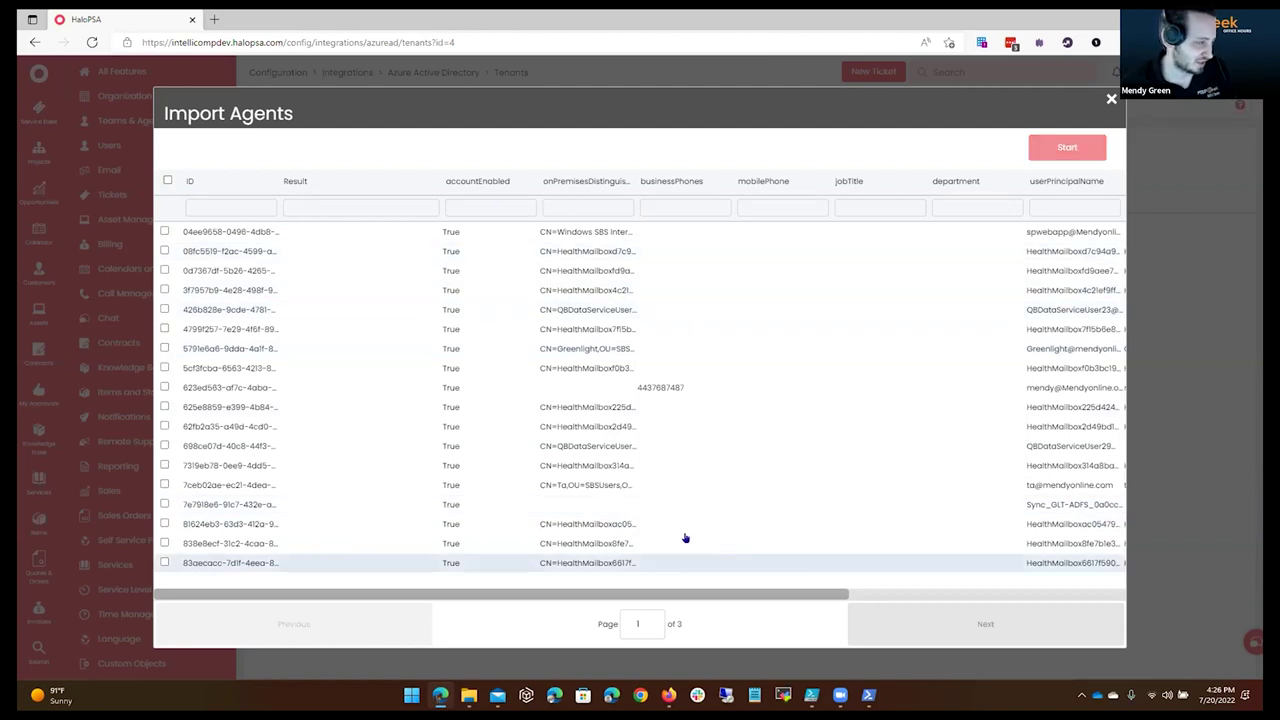
Filter by userPrincipalName and tick the two wanted Azure accounts for import.
{"action": "left_click", "coordinate": [1078, 207]}
{"action": "type", "text": "gree"}
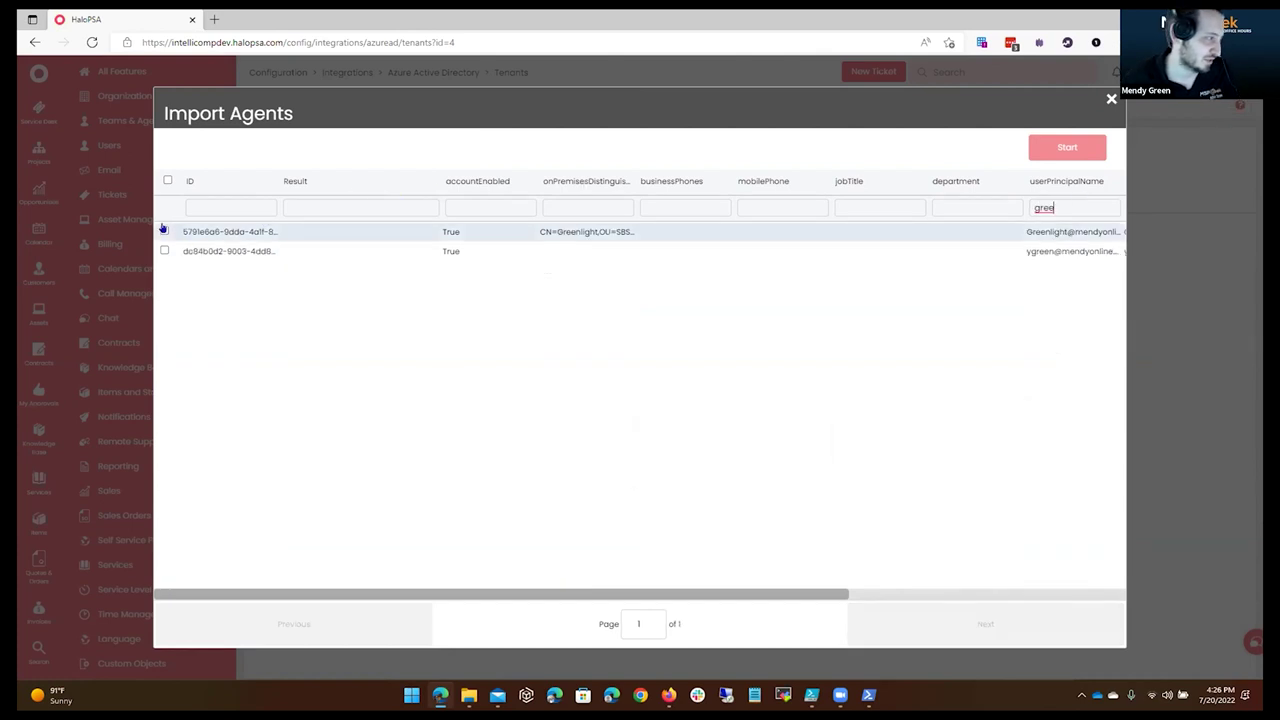
{"action": "left_click", "coordinate": [165, 231]}
{"action": "double_click", "coordinate": [1074, 206]}
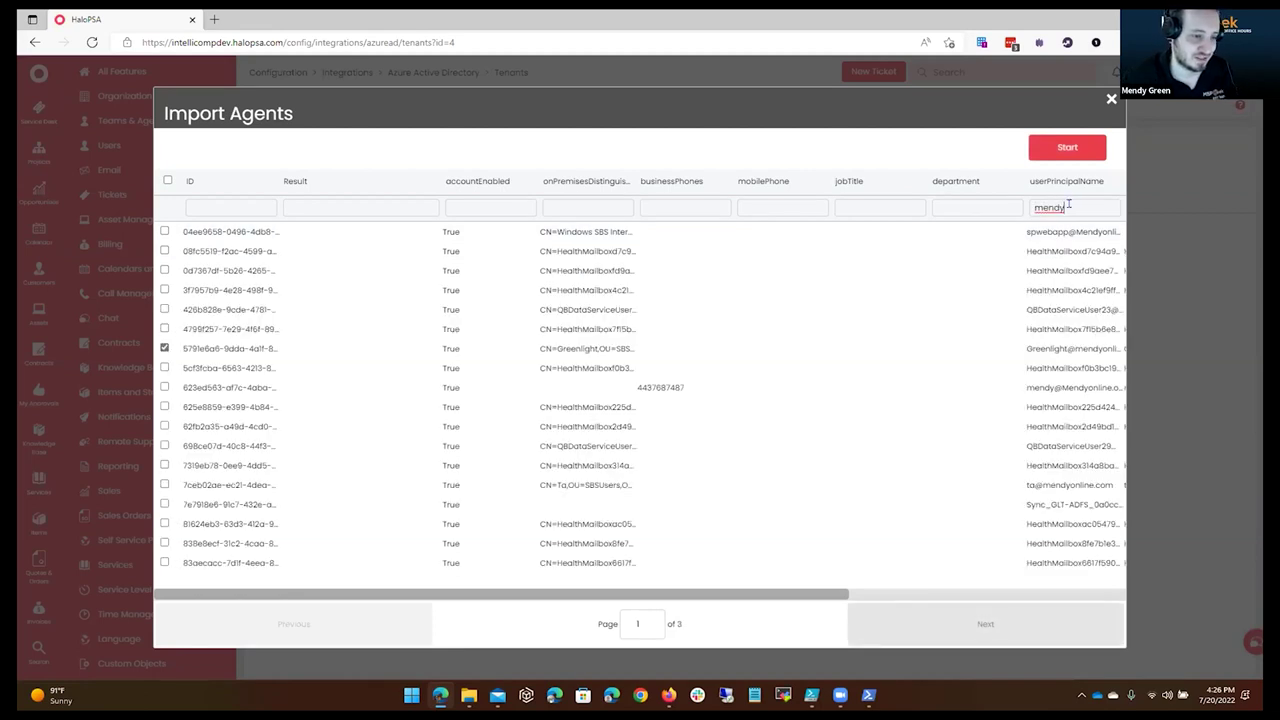
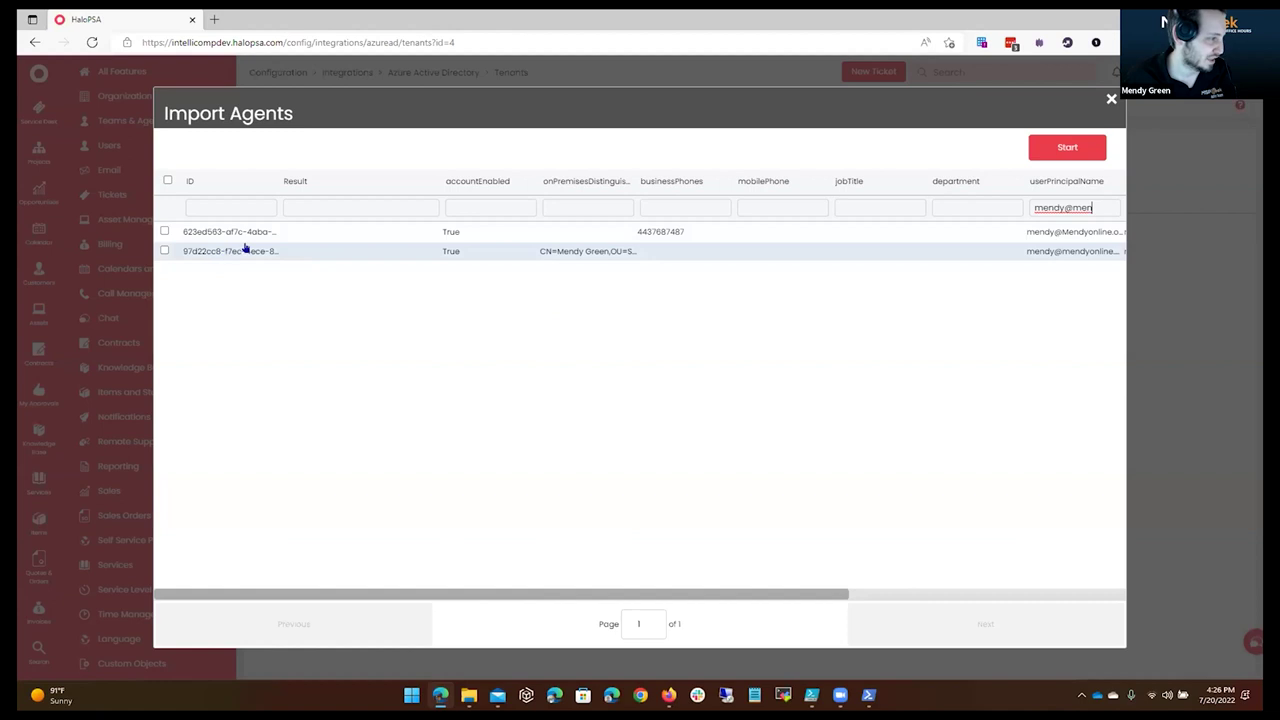
{"action": "left_click_drag", "start_coordinate": [760, 598], "coordinate": [1069, 578]}
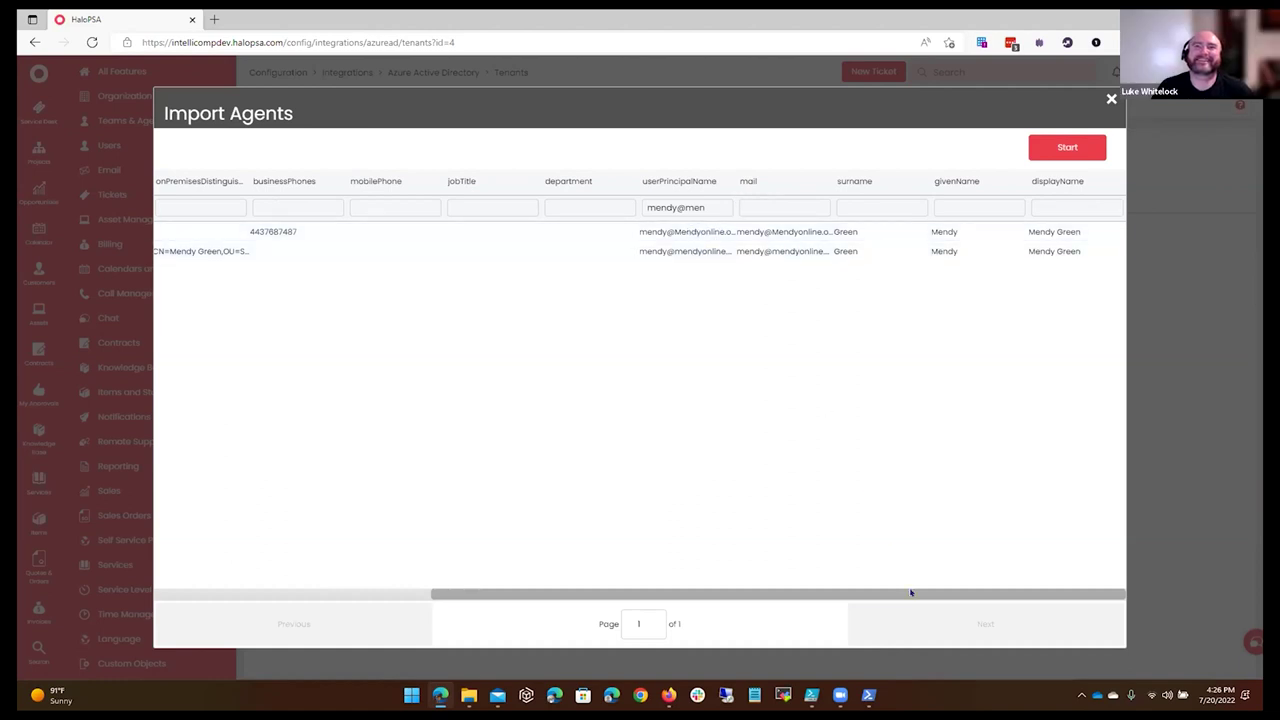
{"action": "left_click_drag", "start_coordinate": [909, 594], "coordinate": [246, 579]}
{"action": "left_click", "coordinate": [165, 251]}
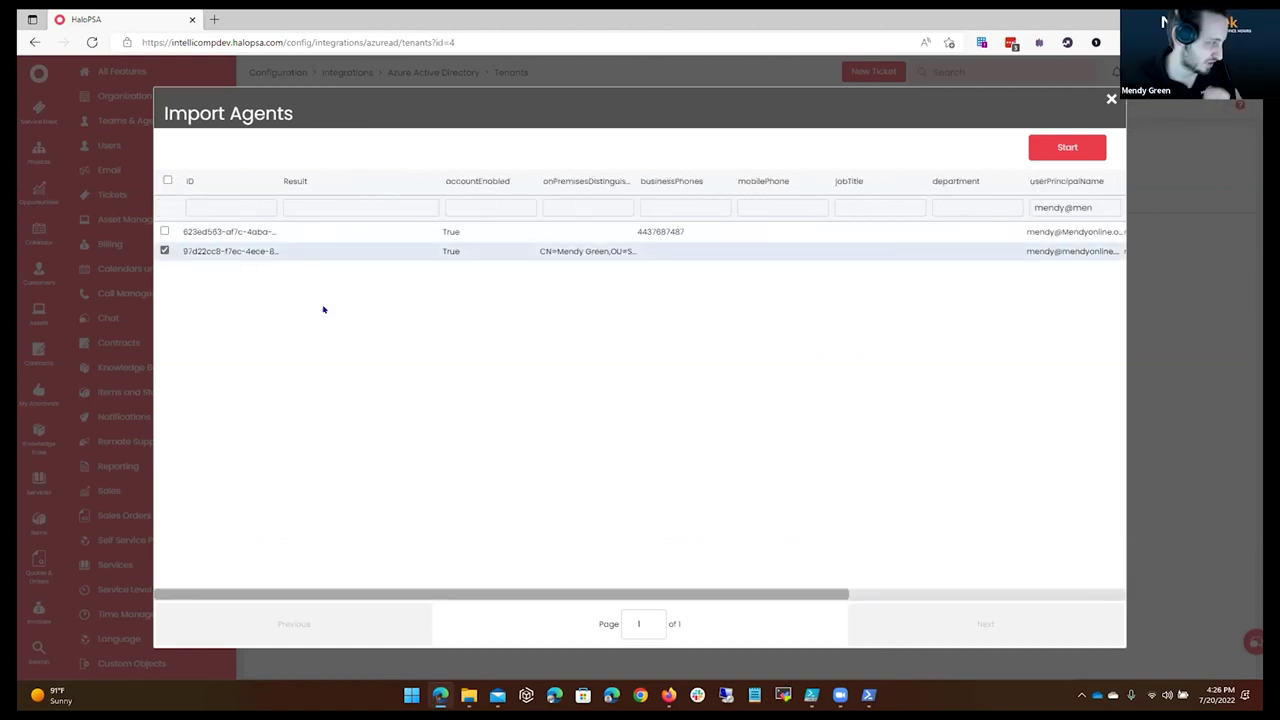
Run the import, review the 'Username must be unique' failure in Results, and close the dialog.
{"action": "left_click", "coordinate": [1085, 149]}
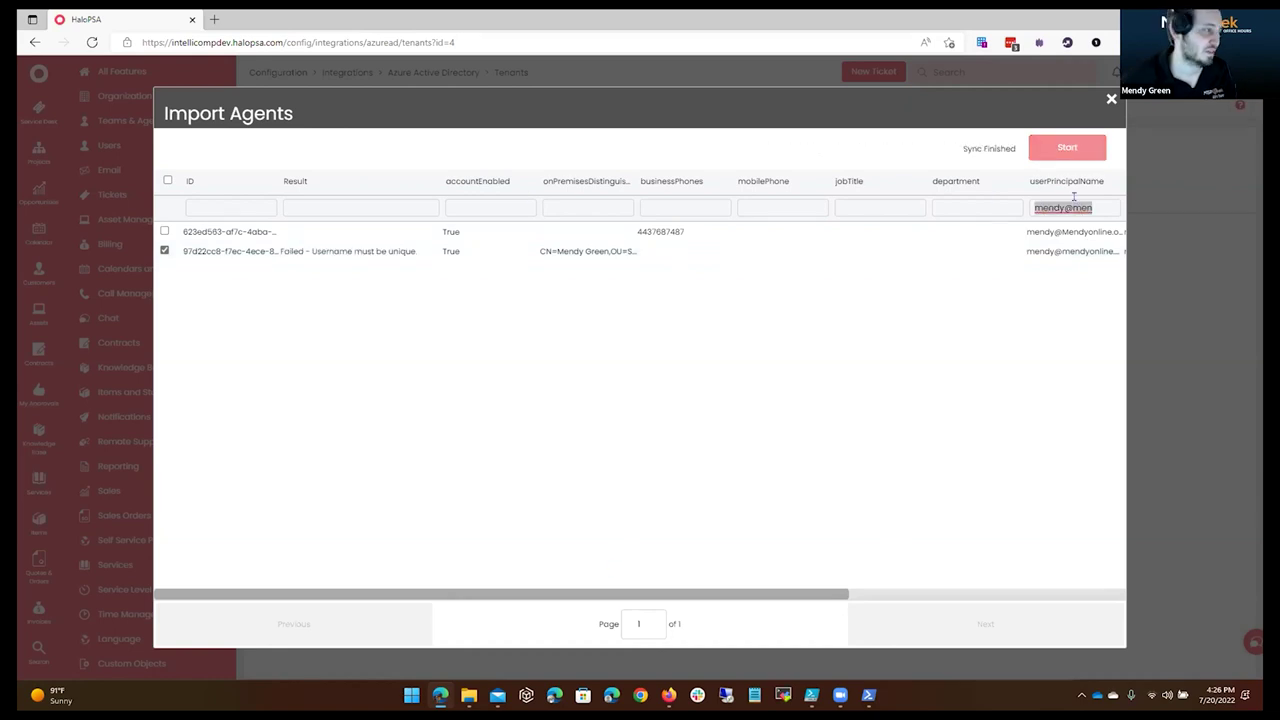
{"action": "key", "text": "BackSpace"}
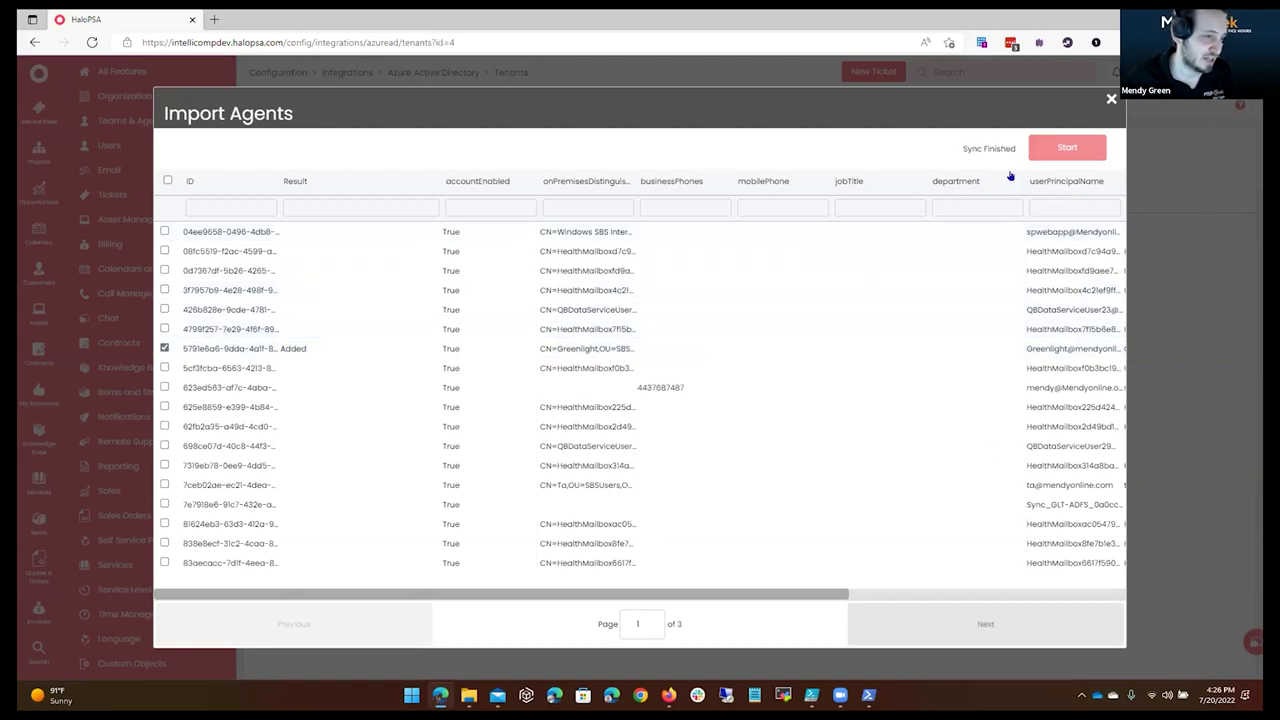
{"action": "left_click", "coordinate": [952, 622]}
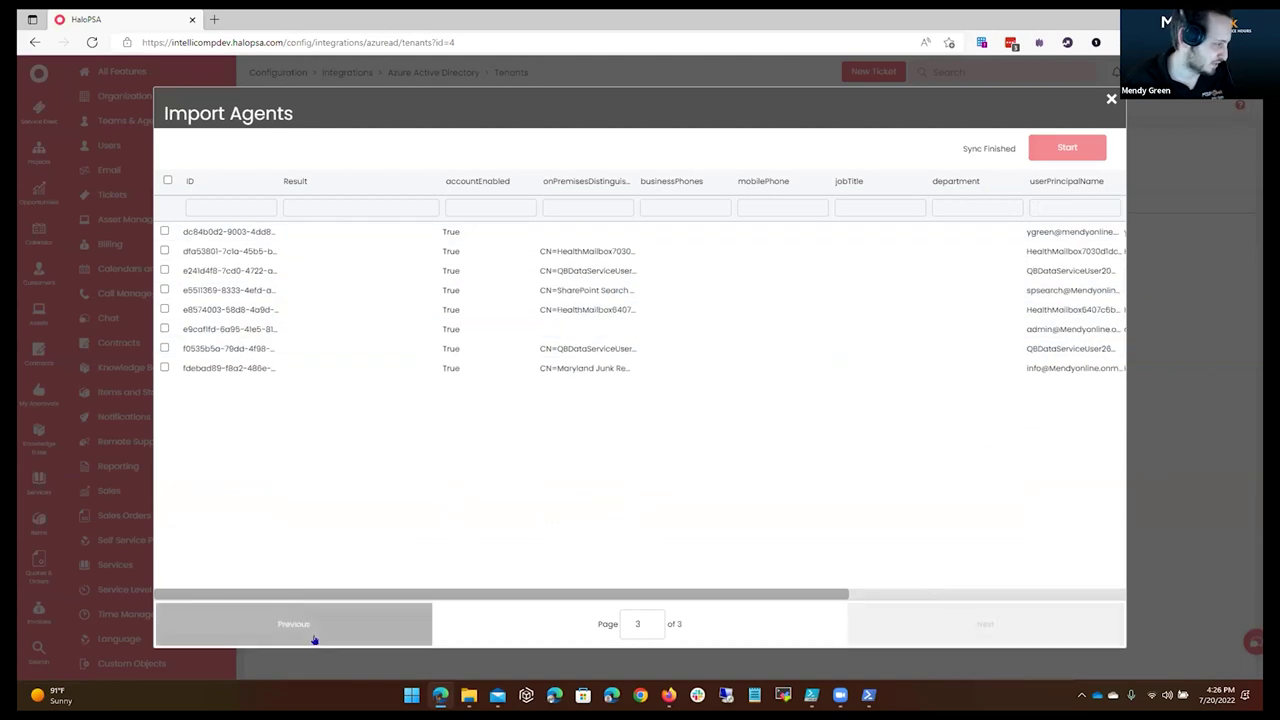
{"action": "left_click_drag", "start_coordinate": [280, 348], "coordinate": [415, 349]}
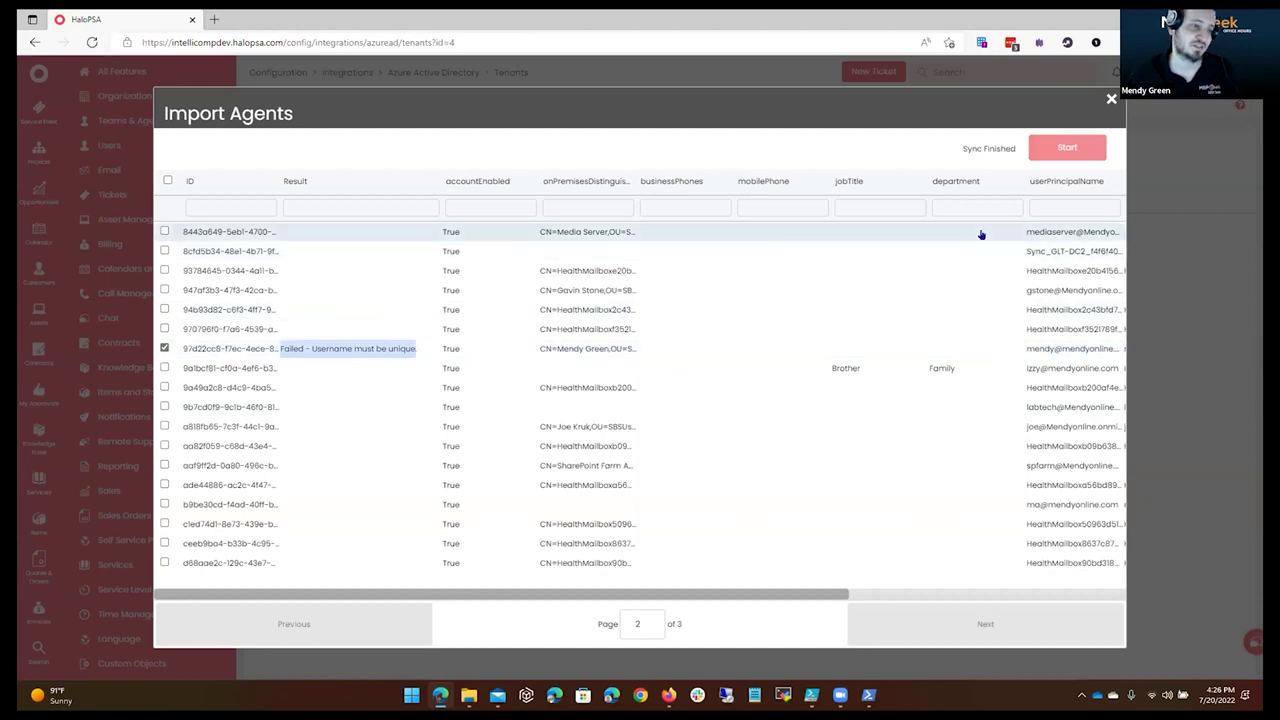
{"action": "left_click_drag", "start_coordinate": [731, 594], "coordinate": [866, 593]}
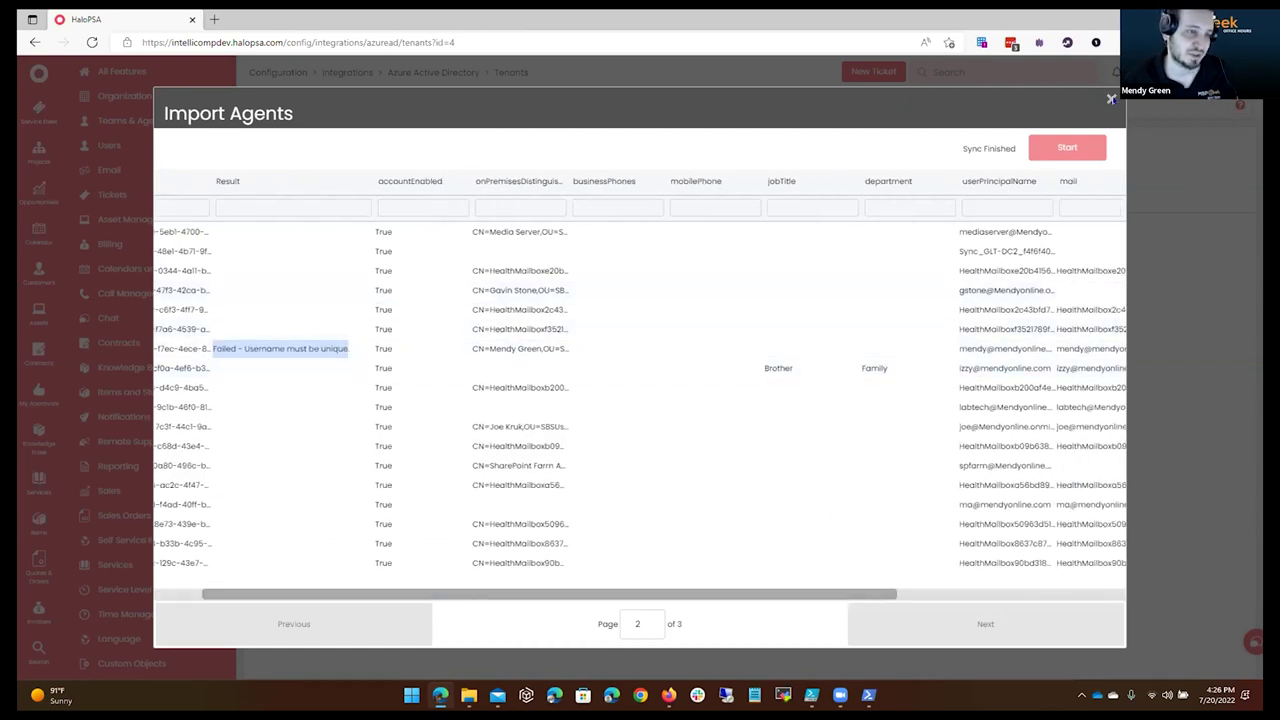
{"action": "left_click", "coordinate": [1110, 99]}
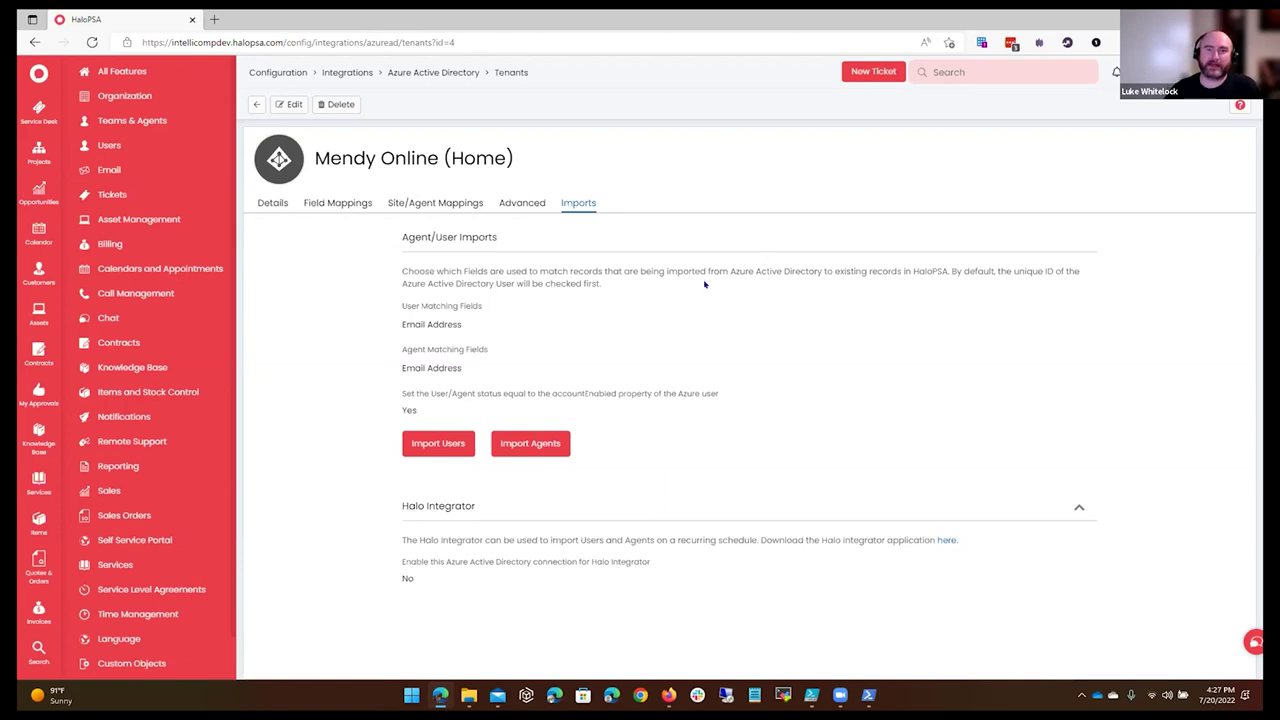
Reopen the Import Agents list and open the browser DevTools on its Console tab.
{"action": "left_click", "coordinate": [505, 445]}
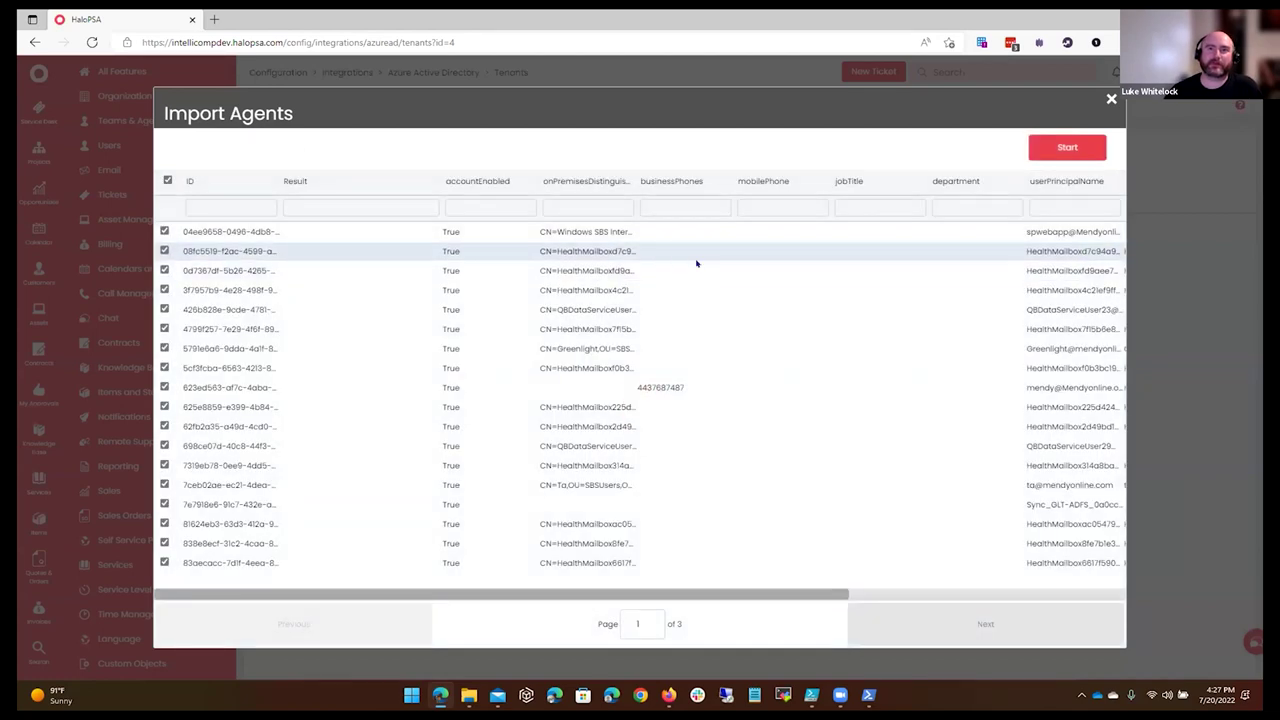
{"action": "right_click", "coordinate": [680, 256]}
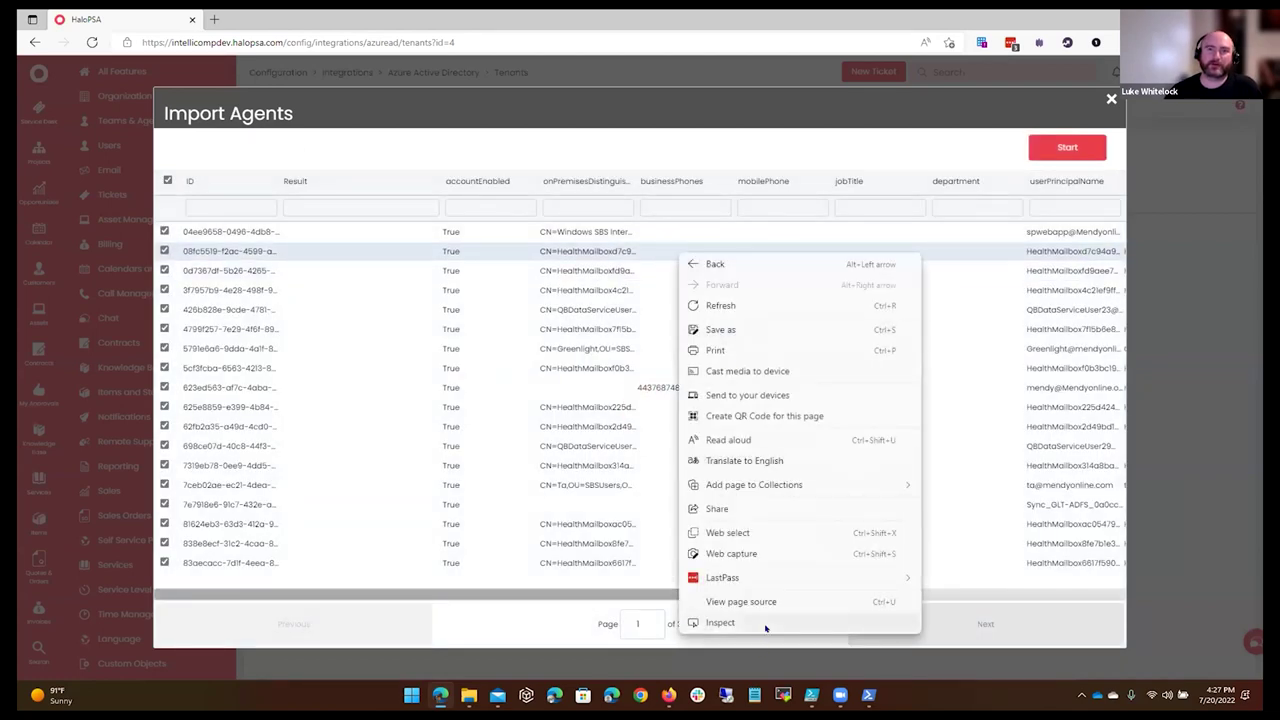
{"action": "key", "text": "Escape"}
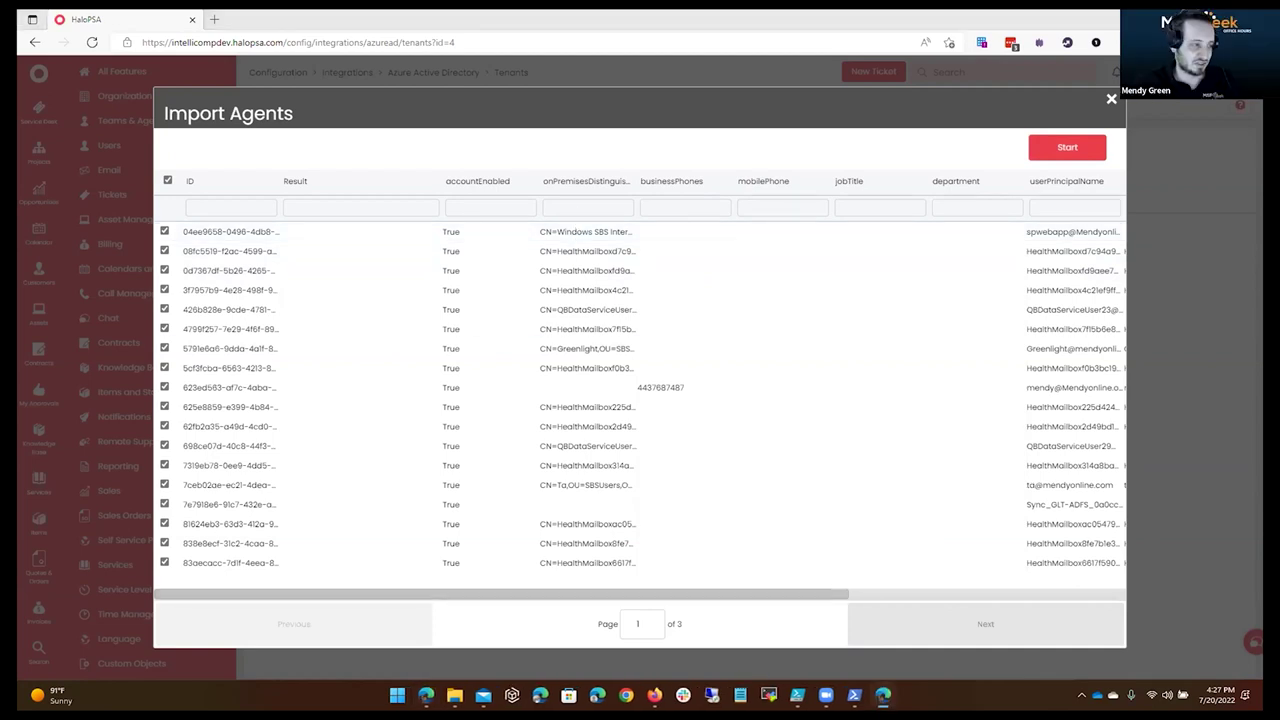
{"action": "key", "text": "ctrl+shift+i"}
{"action": "left_click", "coordinate": [380, 139]}
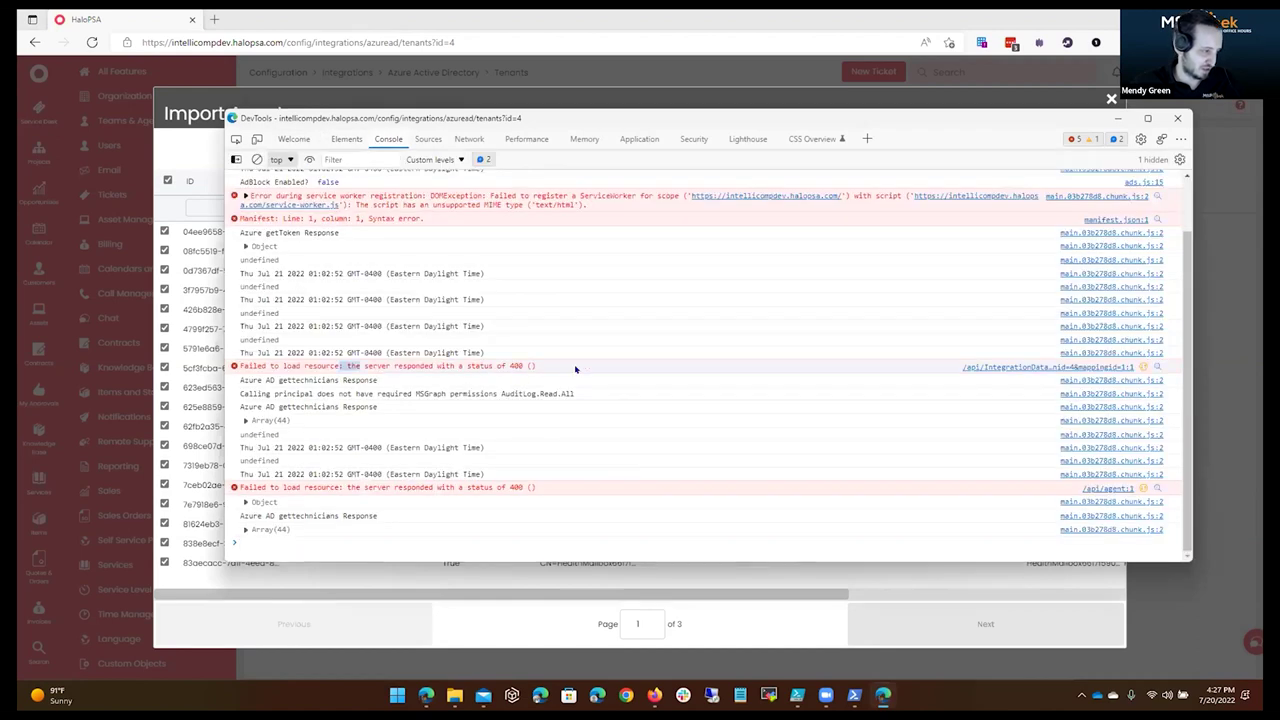
Highlight the 400 errors and missing MSGraph permission message in the Console, then close DevTools with F12.
{"action": "left_click_drag", "start_coordinate": [536, 366], "coordinate": [342, 366]}
{"action": "left_click_drag", "start_coordinate": [508, 487], "coordinate": [280, 487]}
{"action": "left_click_drag", "start_coordinate": [230, 393], "coordinate": [581, 398]}
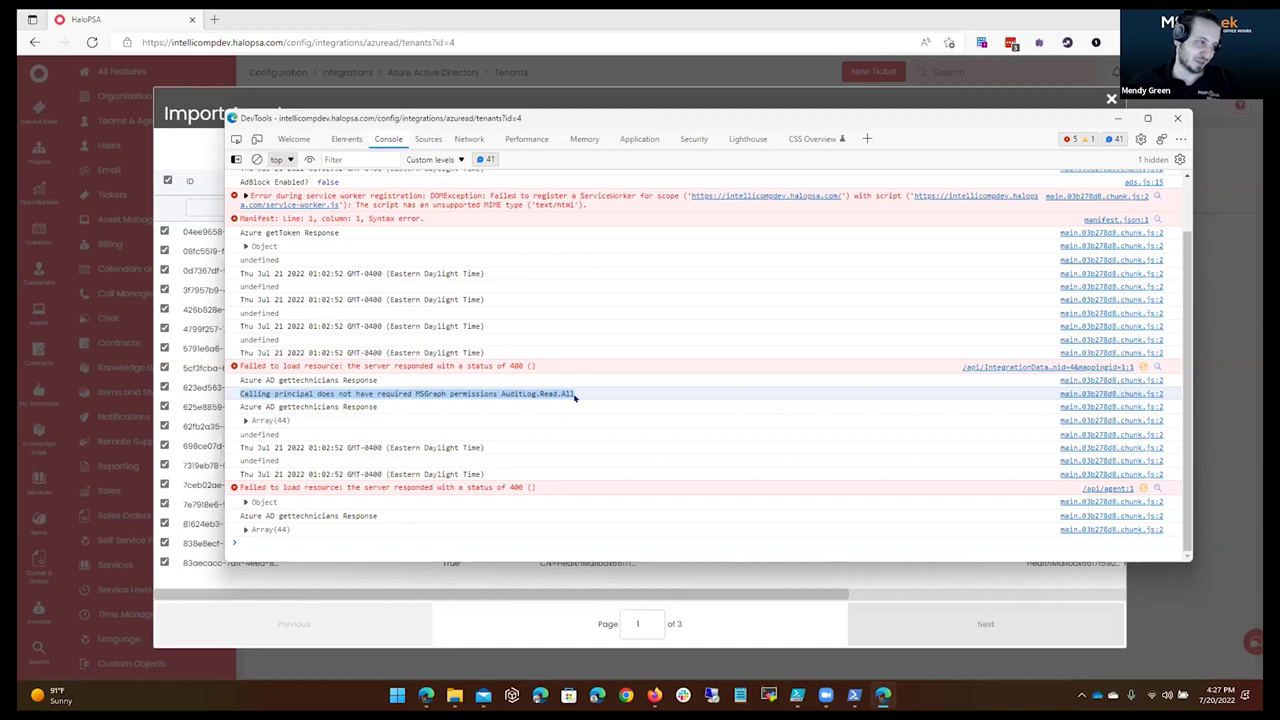
{"action": "left_click_drag", "start_coordinate": [255, 197], "coordinate": [590, 206]}
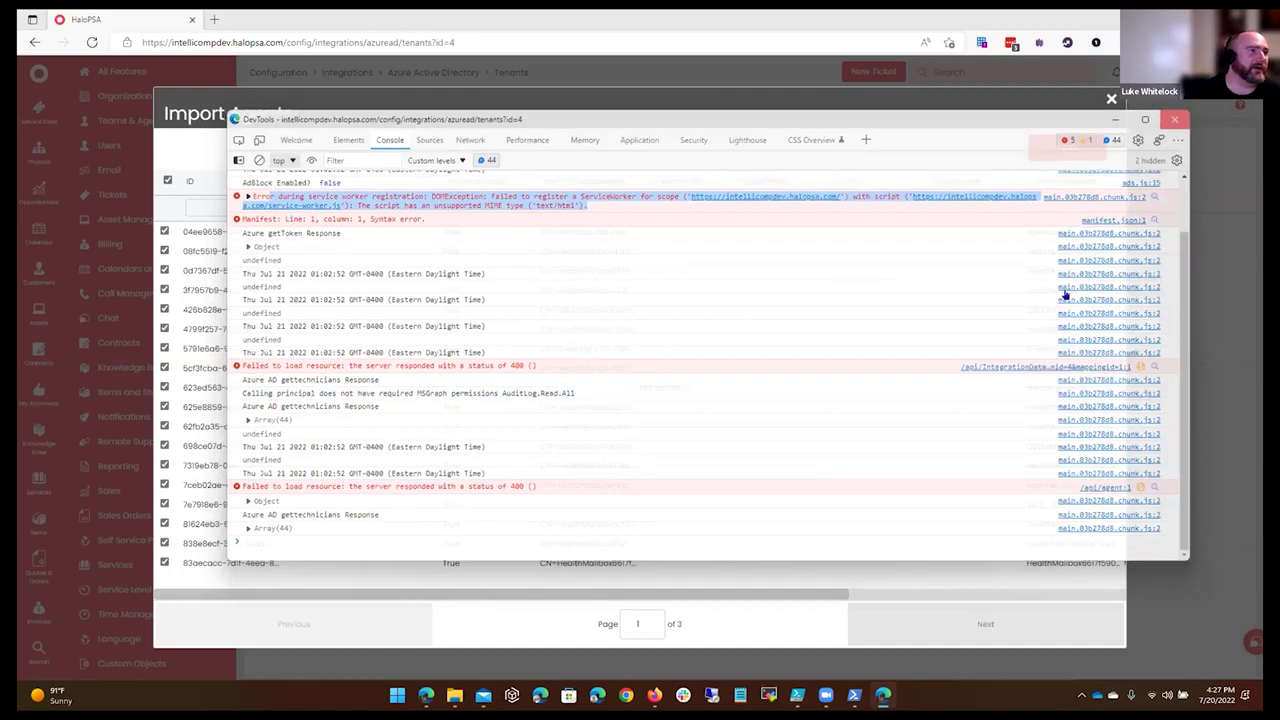
{"action": "key", "text": "F12"}
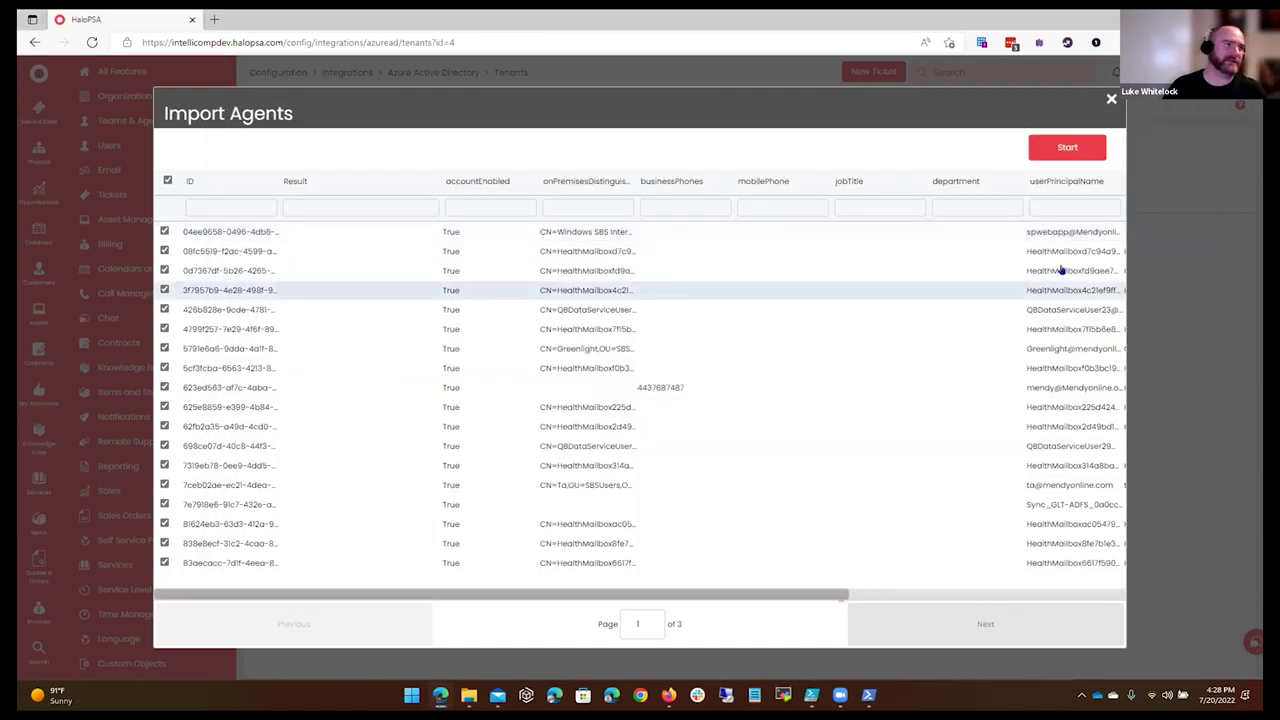
Close the Import Agents dialog with its × button to return to the tenant's Imports tab.
{"action": "left_click", "coordinate": [1110, 99]}
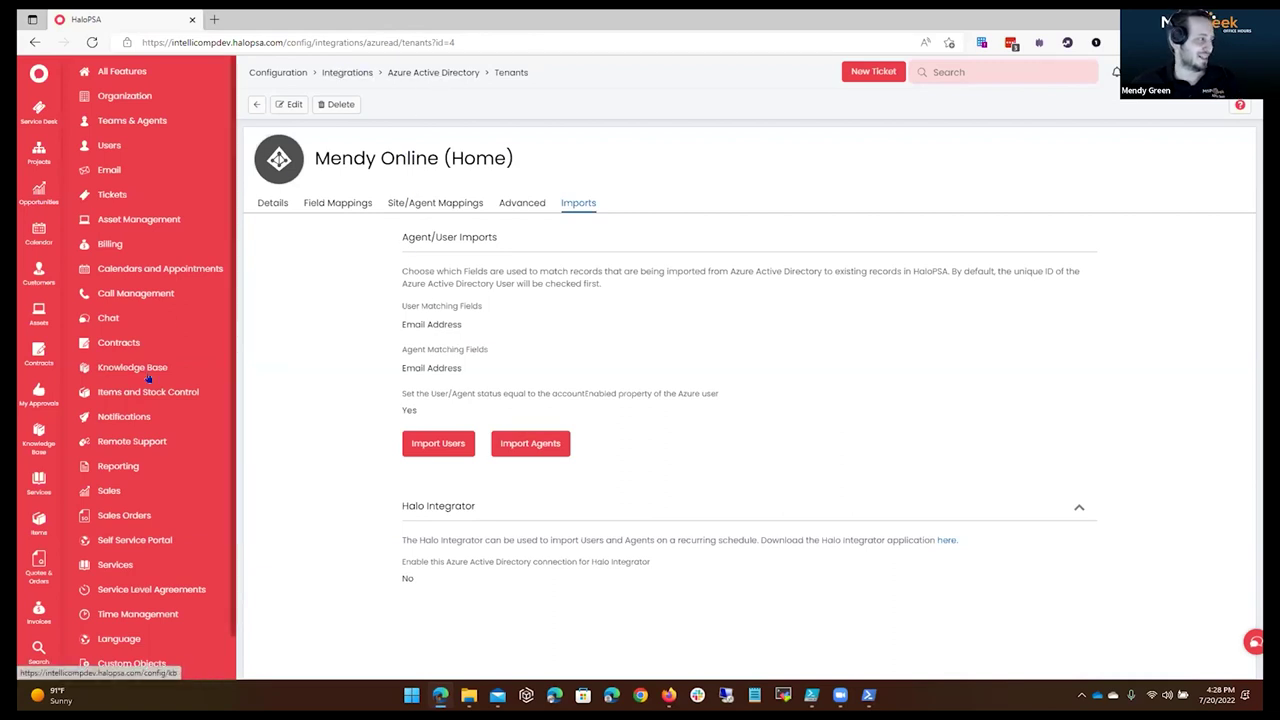
Go to Teams & Agents > Roles to list the ten agent roles.
{"action": "left_click", "coordinate": [156, 112]}
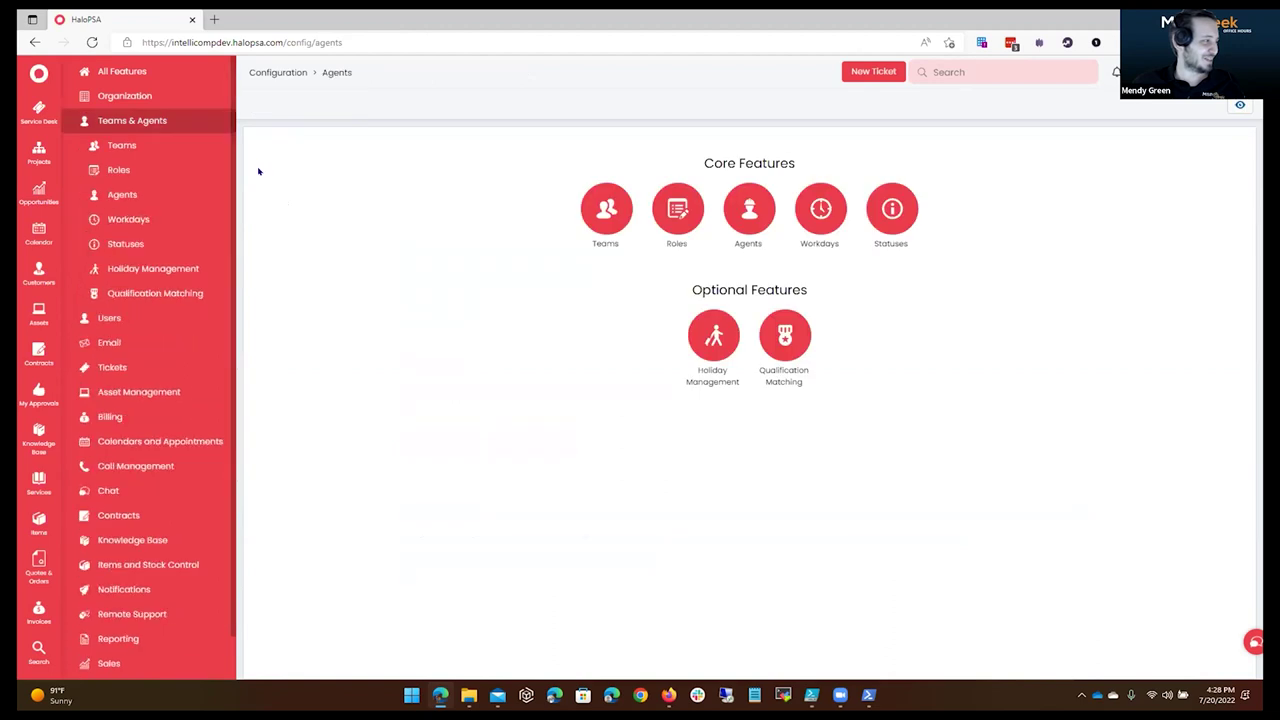
{"action": "left_click", "coordinate": [139, 167]}
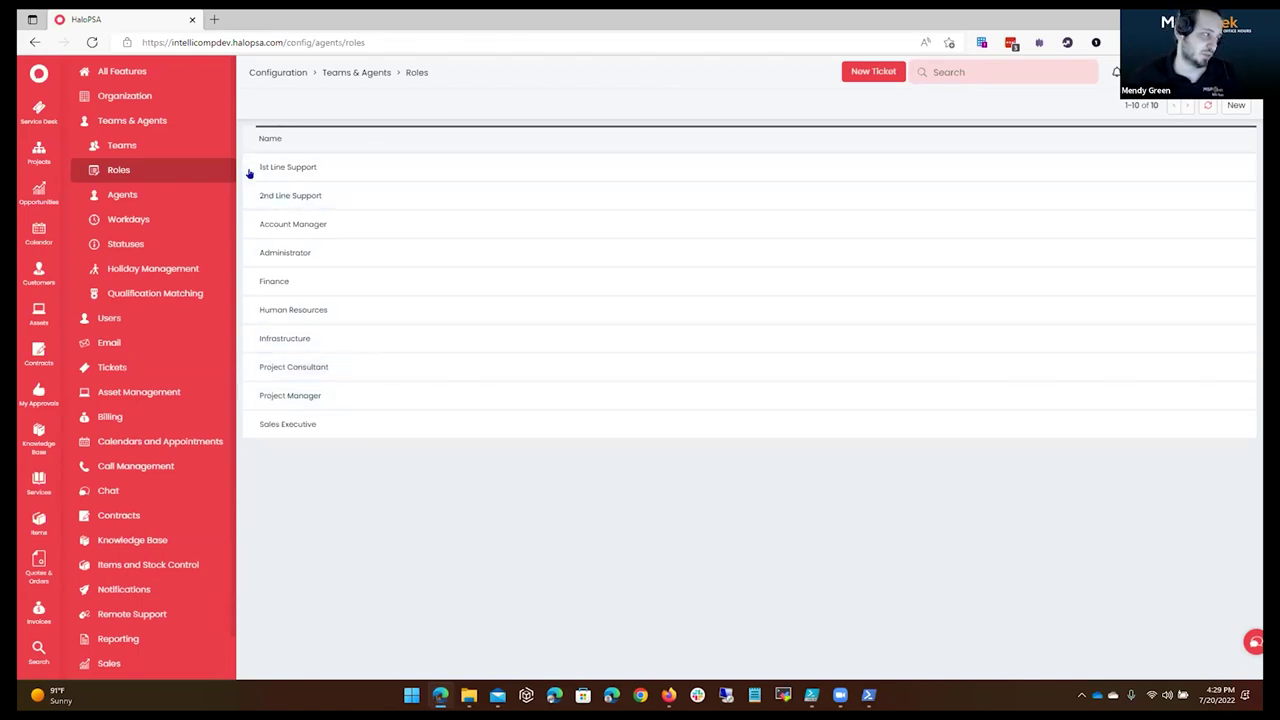
Review the 1st Line Support role's Preferences and Permissions, then return to the Teams & Agents overview.
{"action": "left_click", "coordinate": [449, 176]}
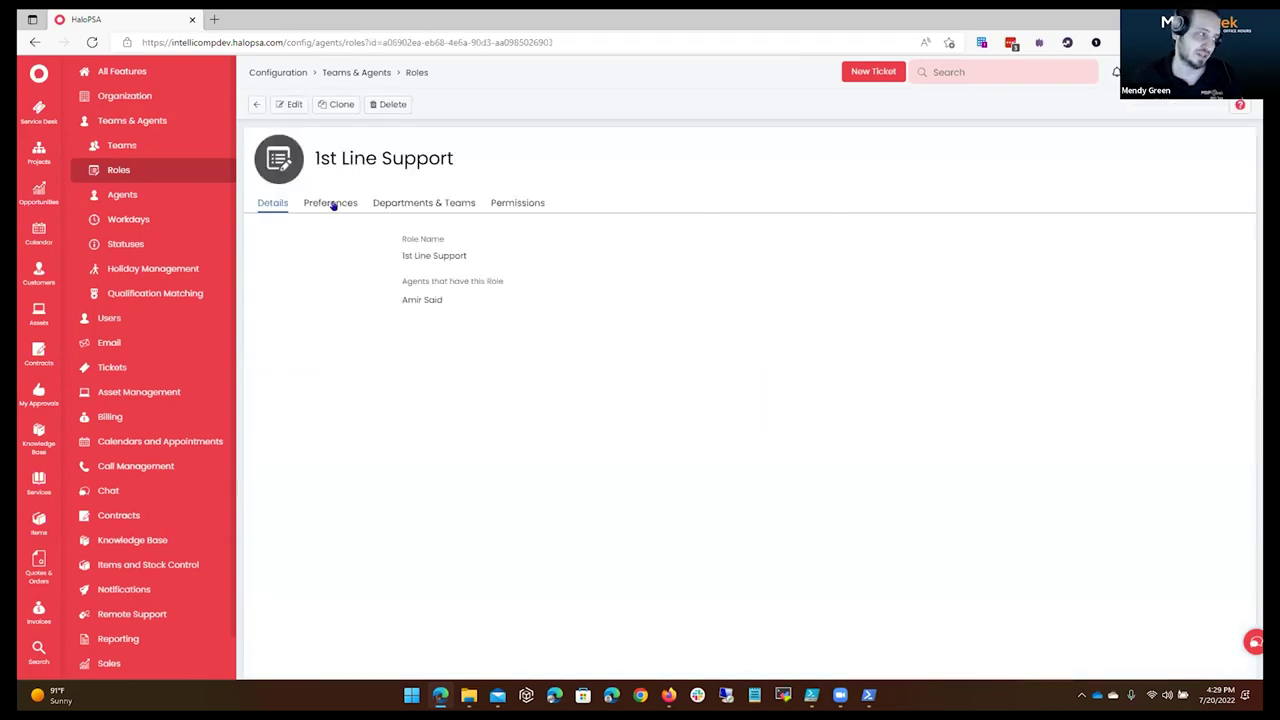
{"action": "left_click", "coordinate": [332, 203]}
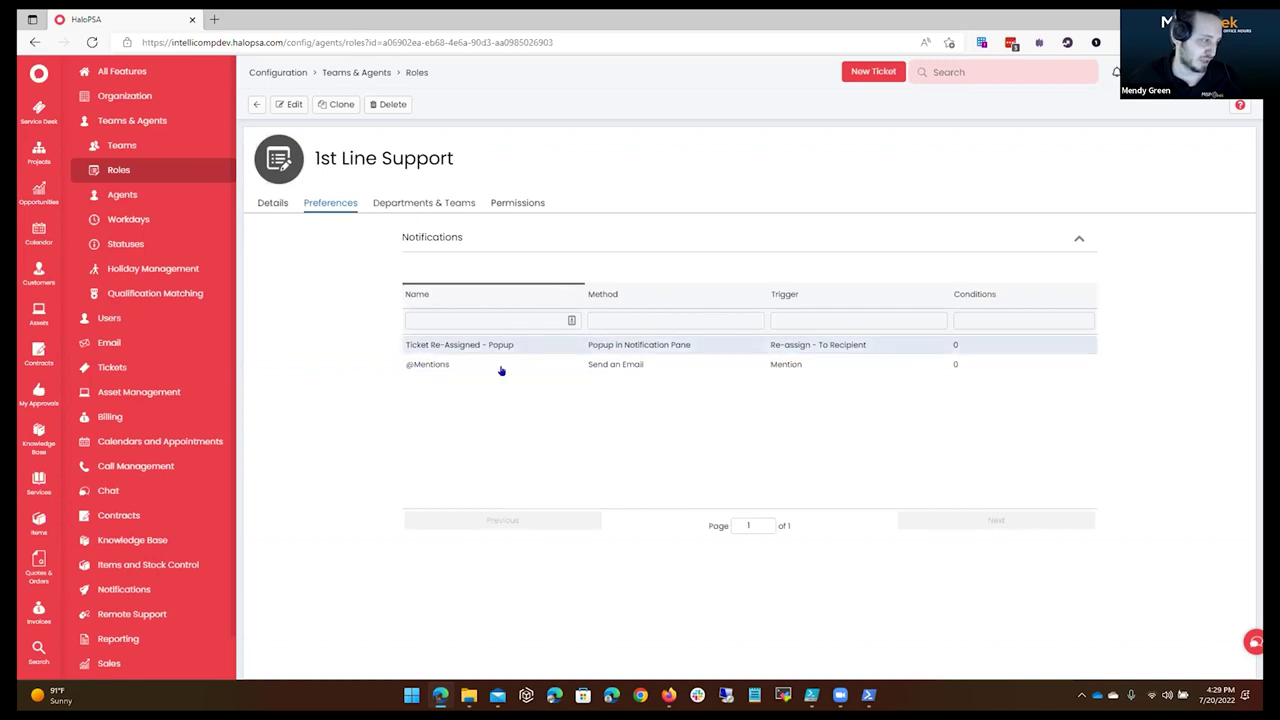
{"action": "left_click", "coordinate": [518, 203]}
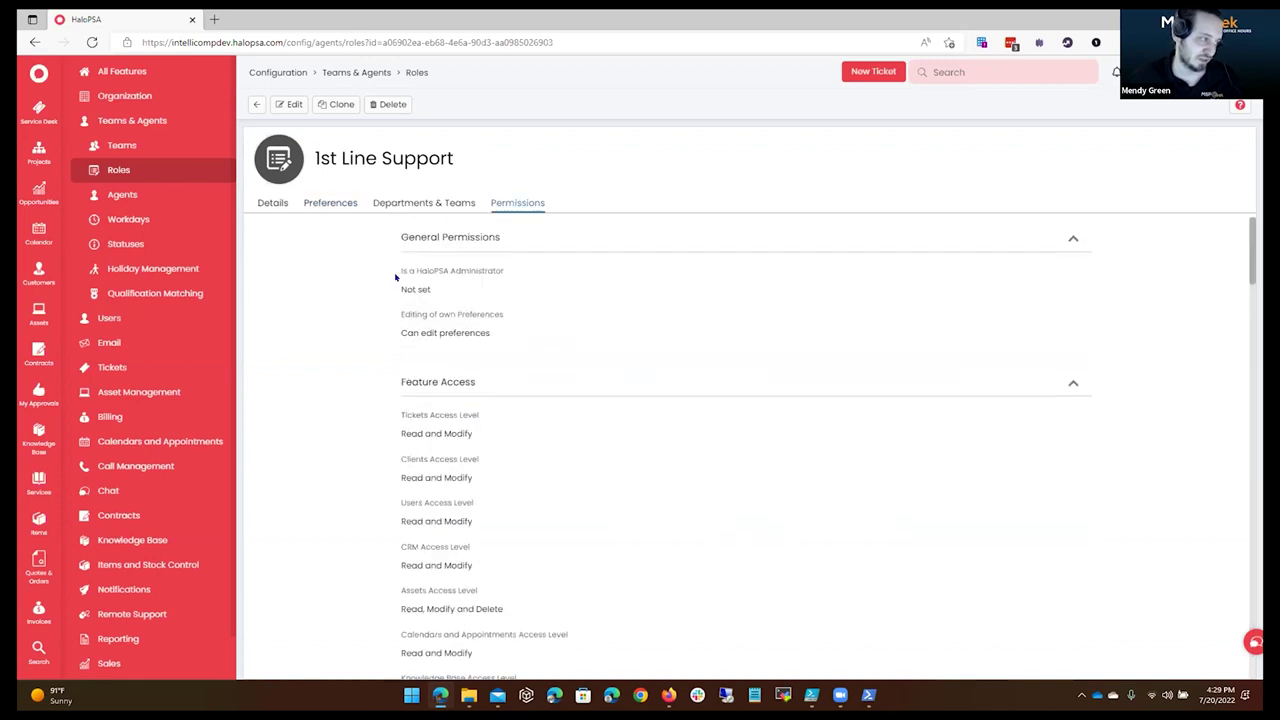
{"action": "scroll", "coordinate": [630, 288], "scroll_direction": "down", "scroll_amount": 20}
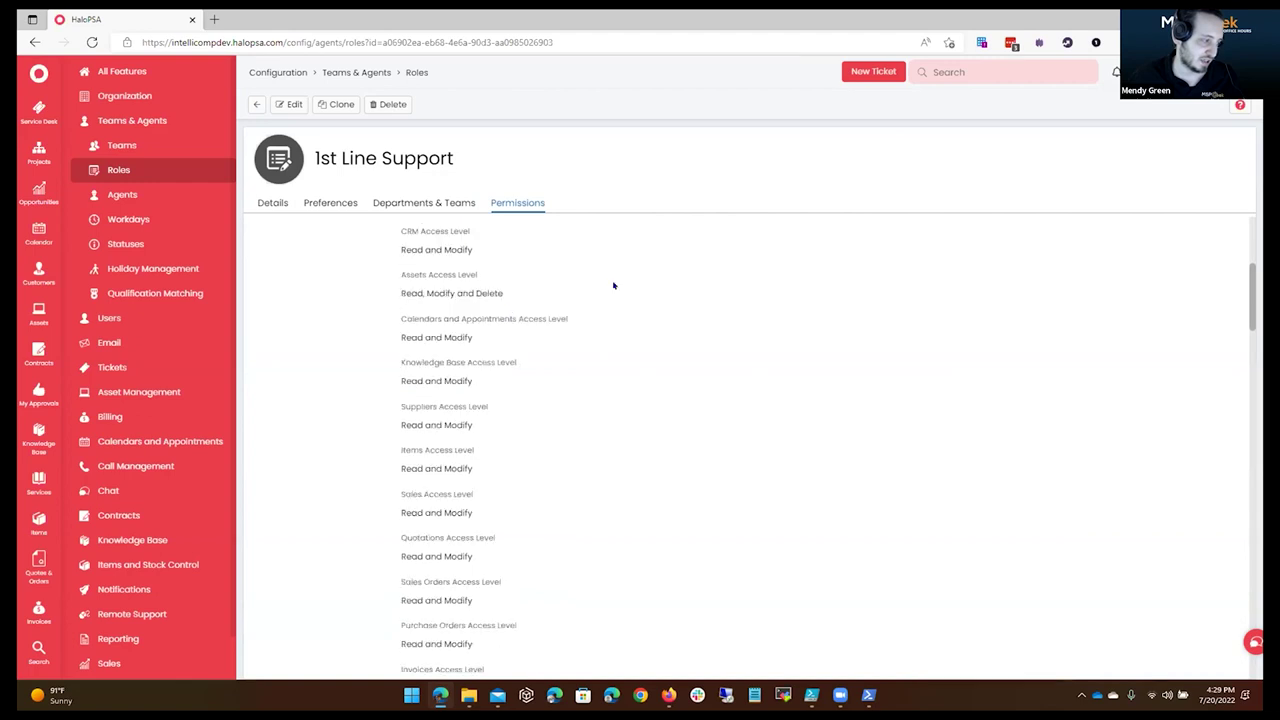
{"action": "scroll", "coordinate": [630, 288], "scroll_direction": "down", "scroll_amount": 20}
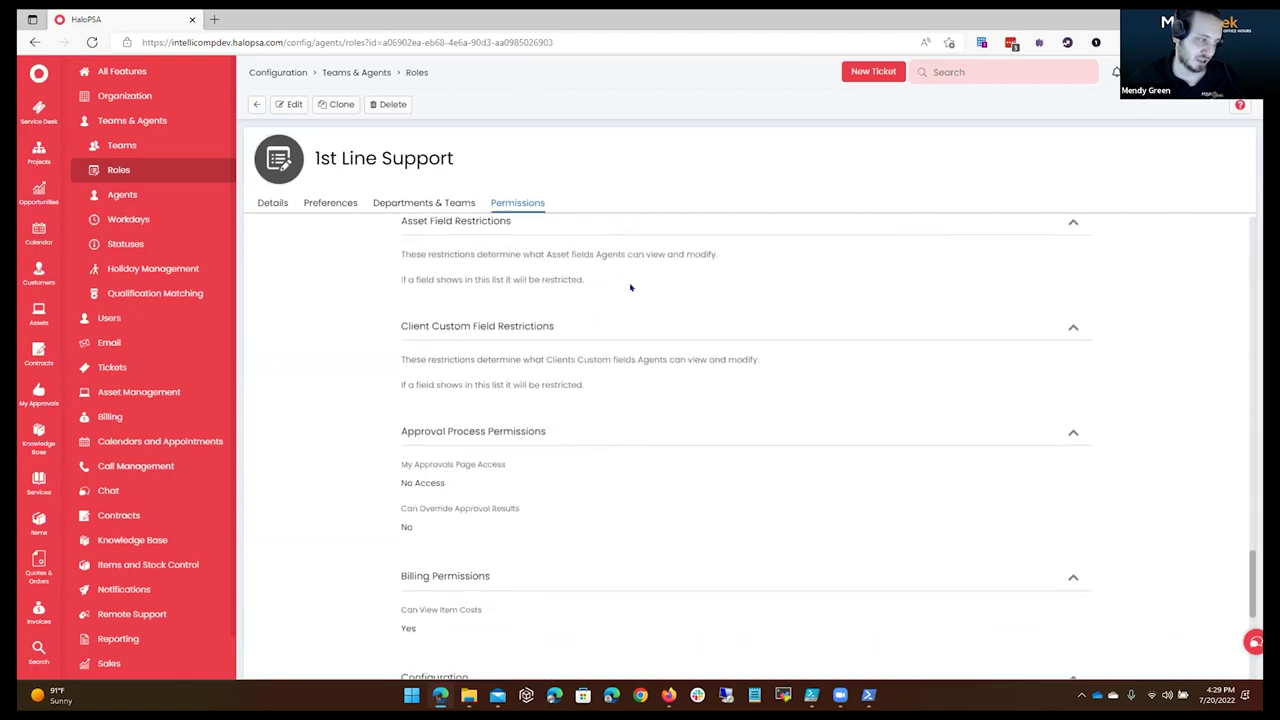
{"action": "scroll", "coordinate": [630, 288], "scroll_direction": "up", "scroll_amount": 20}
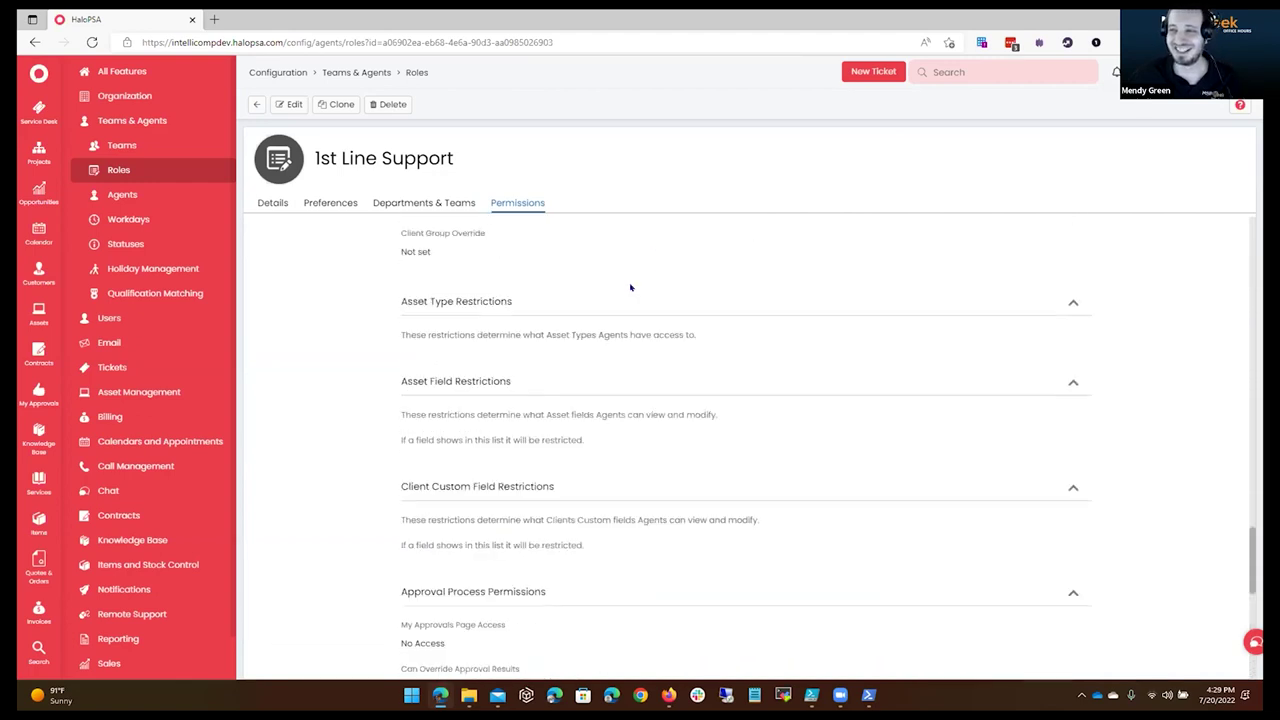
{"action": "scroll", "coordinate": [630, 288], "scroll_direction": "up", "scroll_amount": 10}
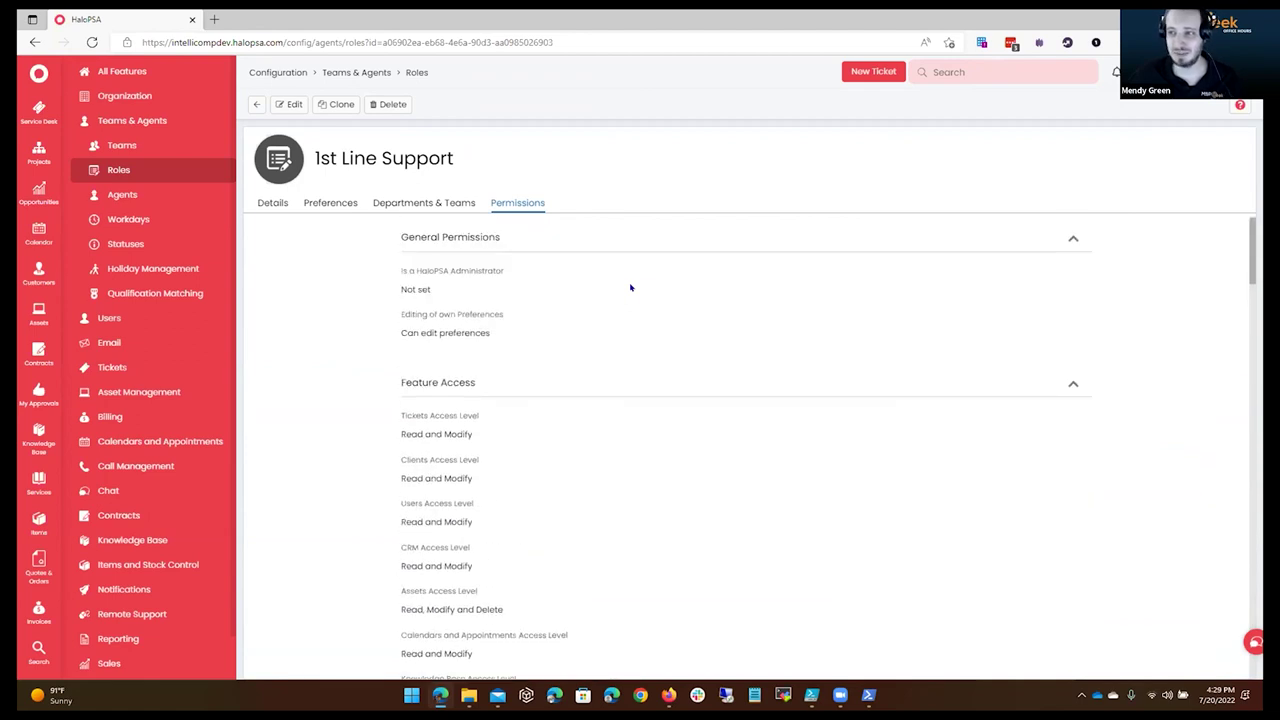
{"action": "scroll", "coordinate": [539, 340], "scroll_direction": "down", "scroll_amount": 10}
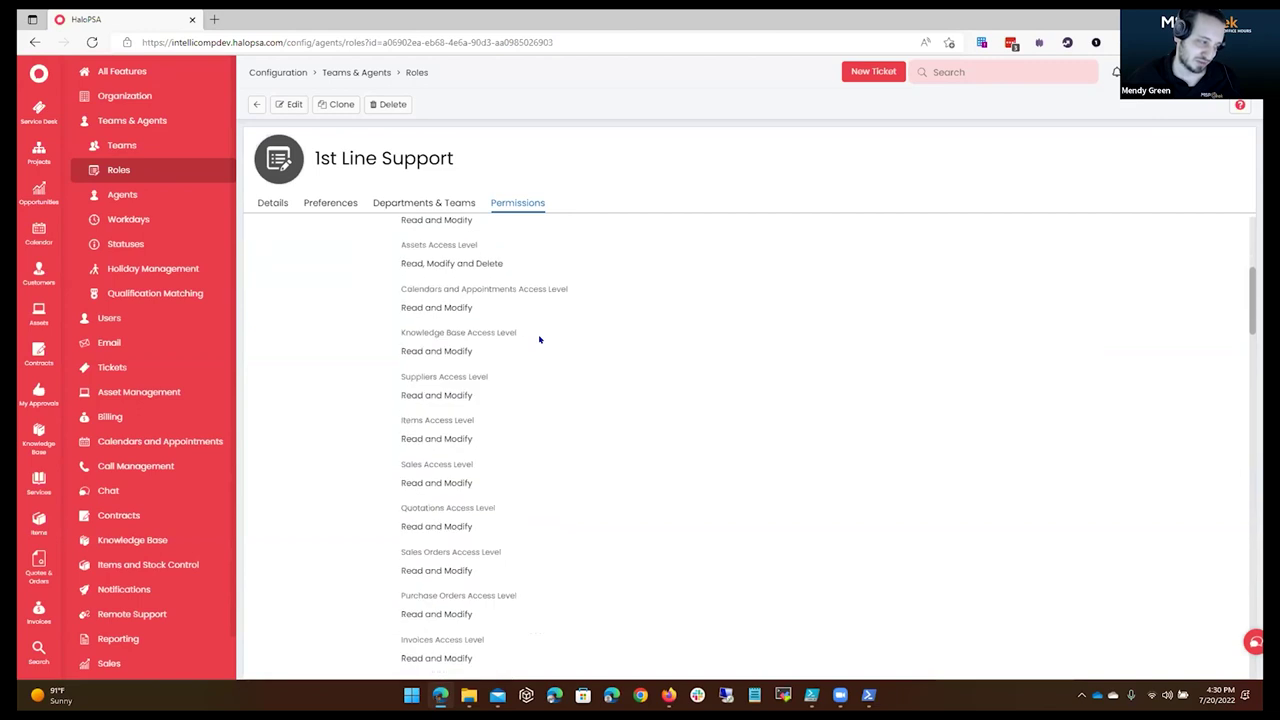
{"action": "scroll", "coordinate": [536, 341], "scroll_direction": "down", "scroll_amount": 1}
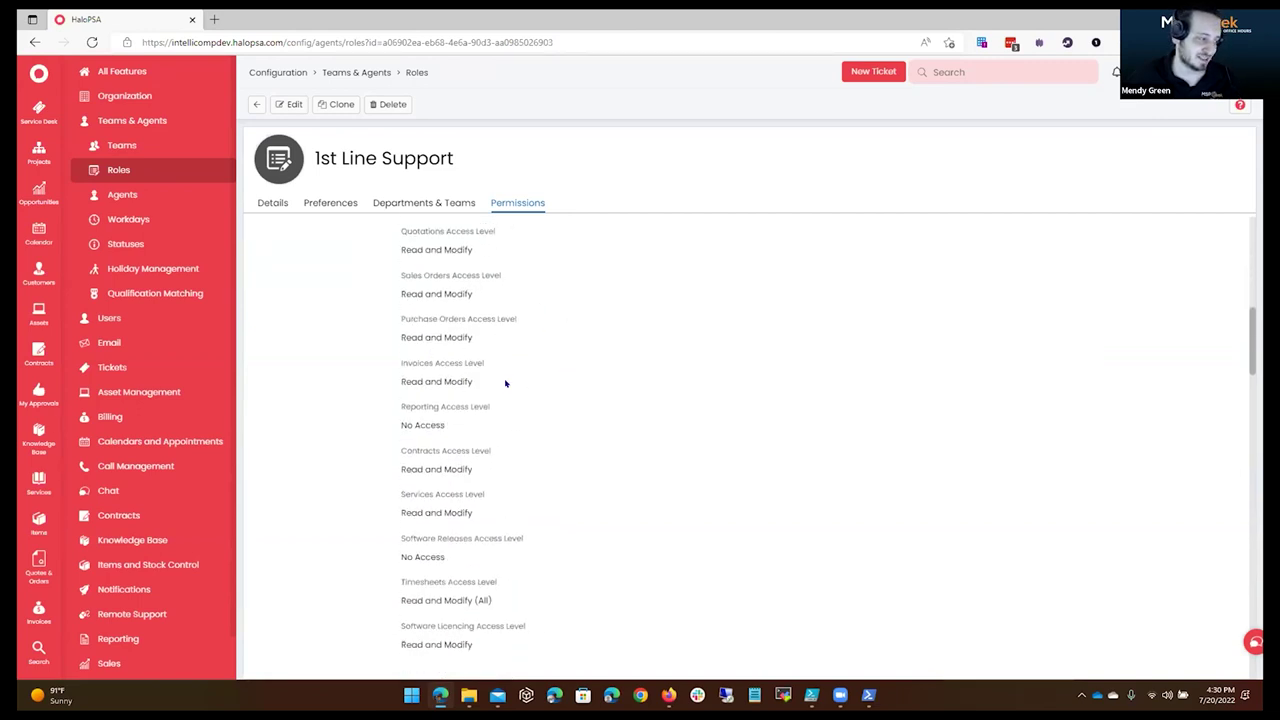
{"action": "scroll", "coordinate": [505, 383], "scroll_direction": "down", "scroll_amount": 3}
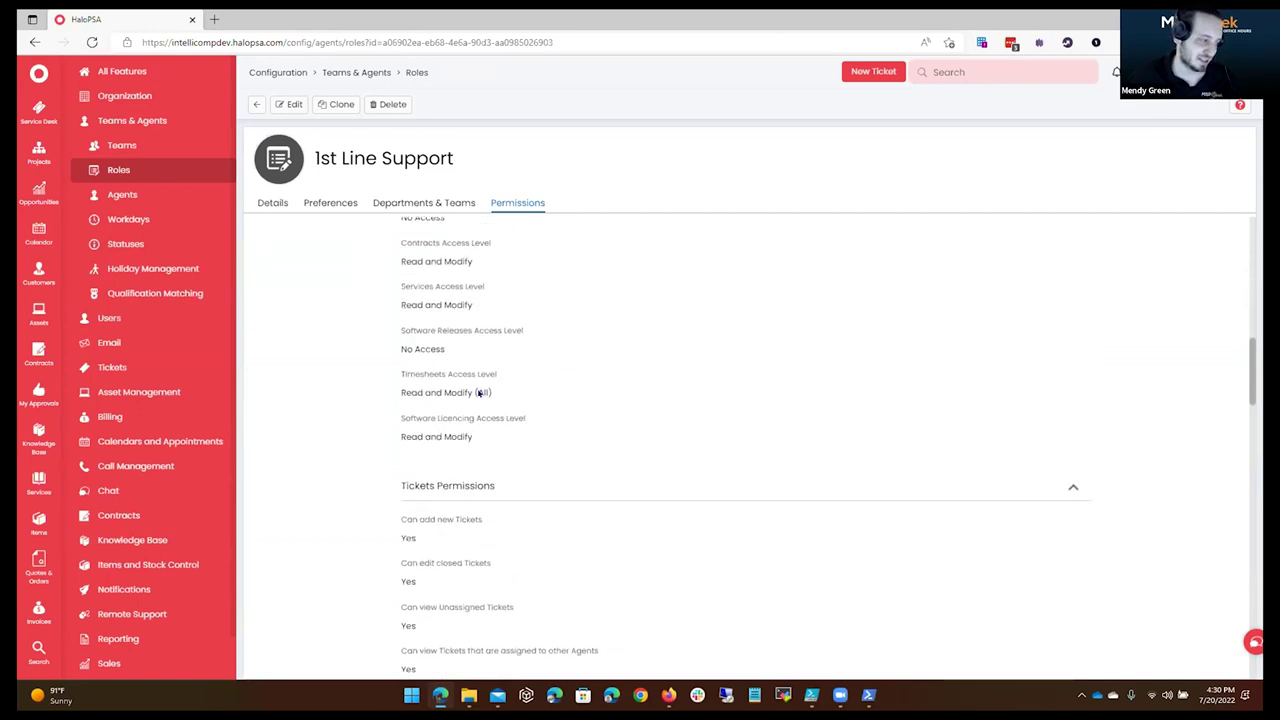
{"action": "triple_click", "coordinate": [384, 155]}
{"action": "left_click", "coordinate": [342, 73]}
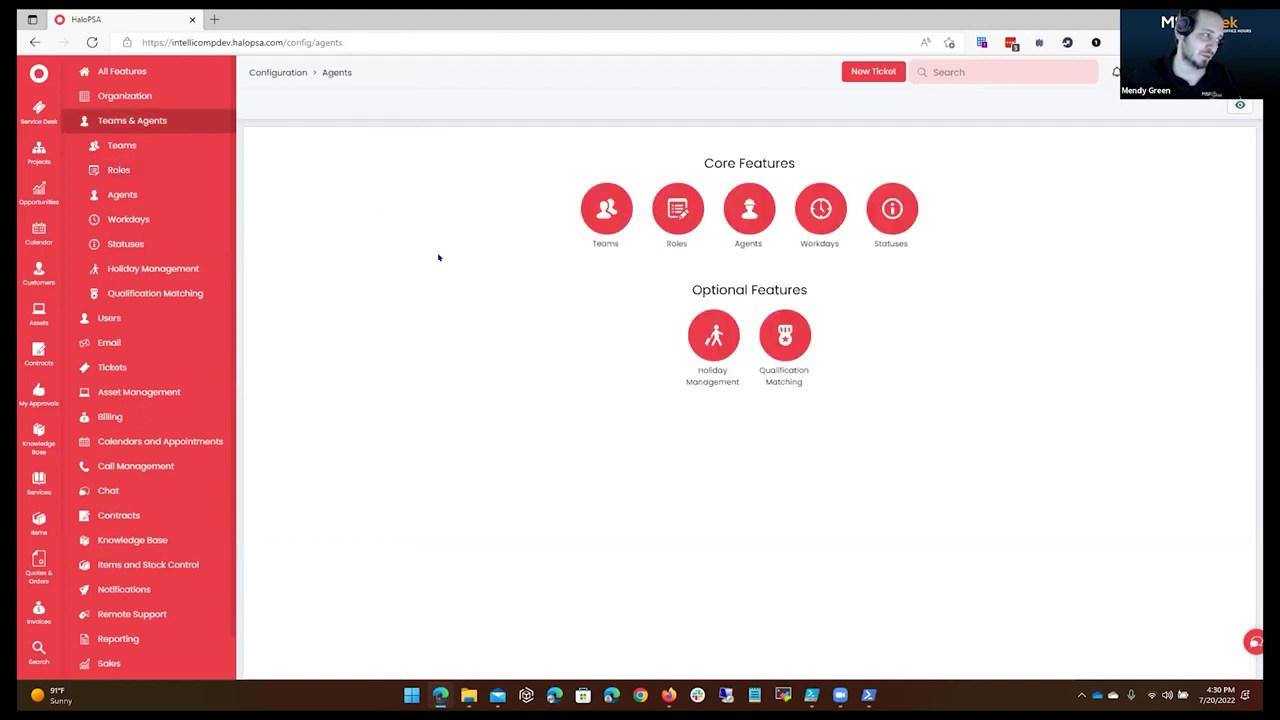
Open Roles > 2nd Line Support and scroll through its Permissions access levels.
{"action": "left_click", "coordinate": [675, 207]}
{"action": "left_click", "coordinate": [337, 197]}
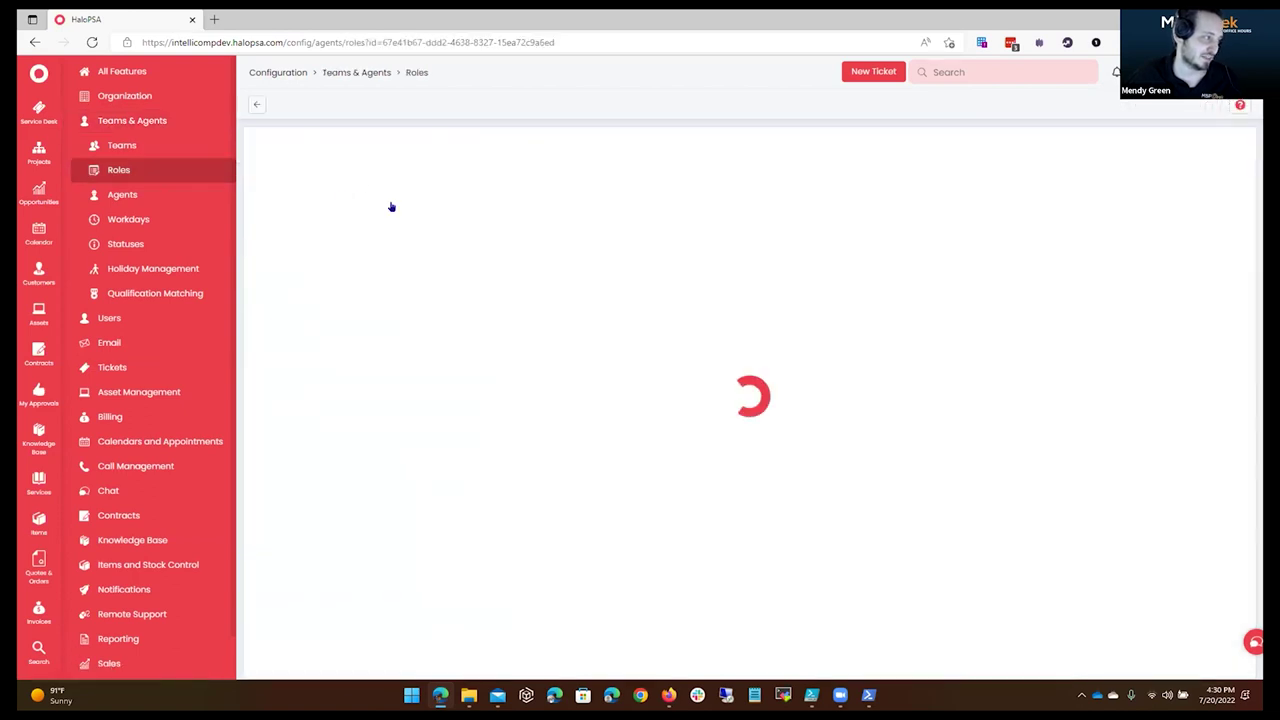
{"action": "left_click", "coordinate": [497, 204]}
{"action": "scroll", "coordinate": [511, 420], "scroll_direction": "down", "scroll_amount": 6}
{"action": "scroll", "coordinate": [511, 392], "scroll_direction": "down", "scroll_amount": 8}
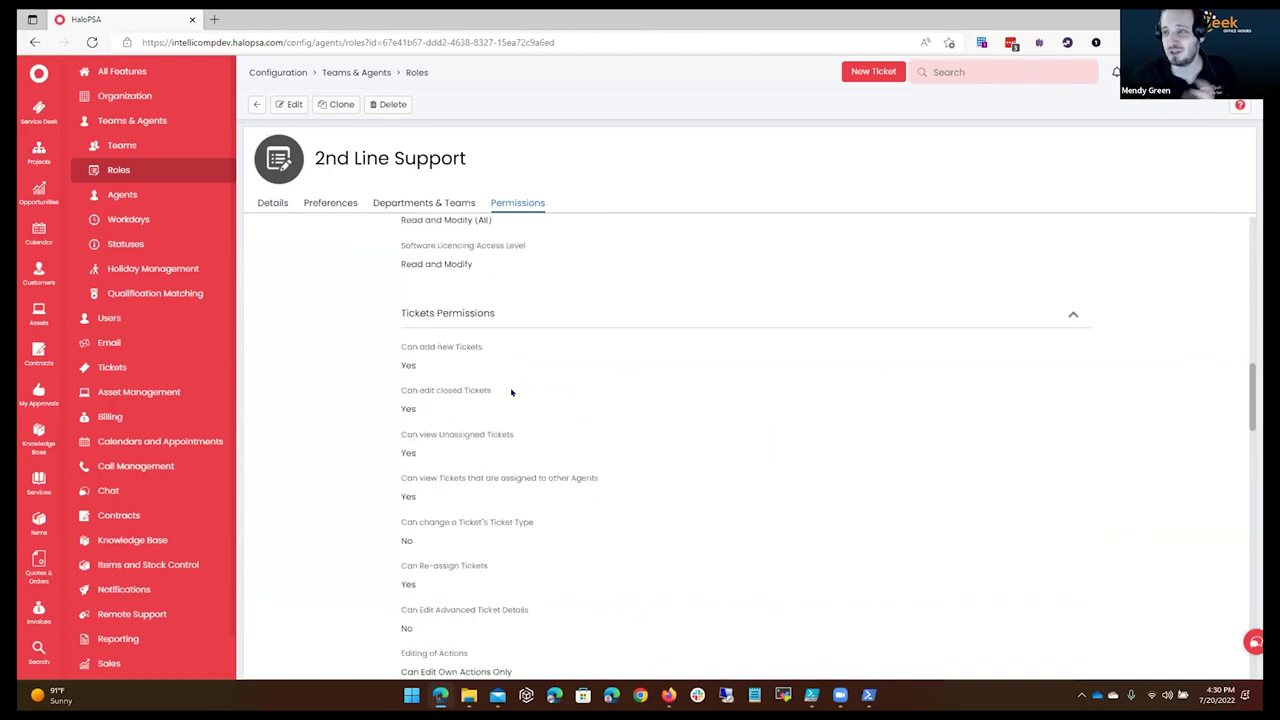
{"action": "scroll", "coordinate": [511, 392], "scroll_direction": "down", "scroll_amount": 3}
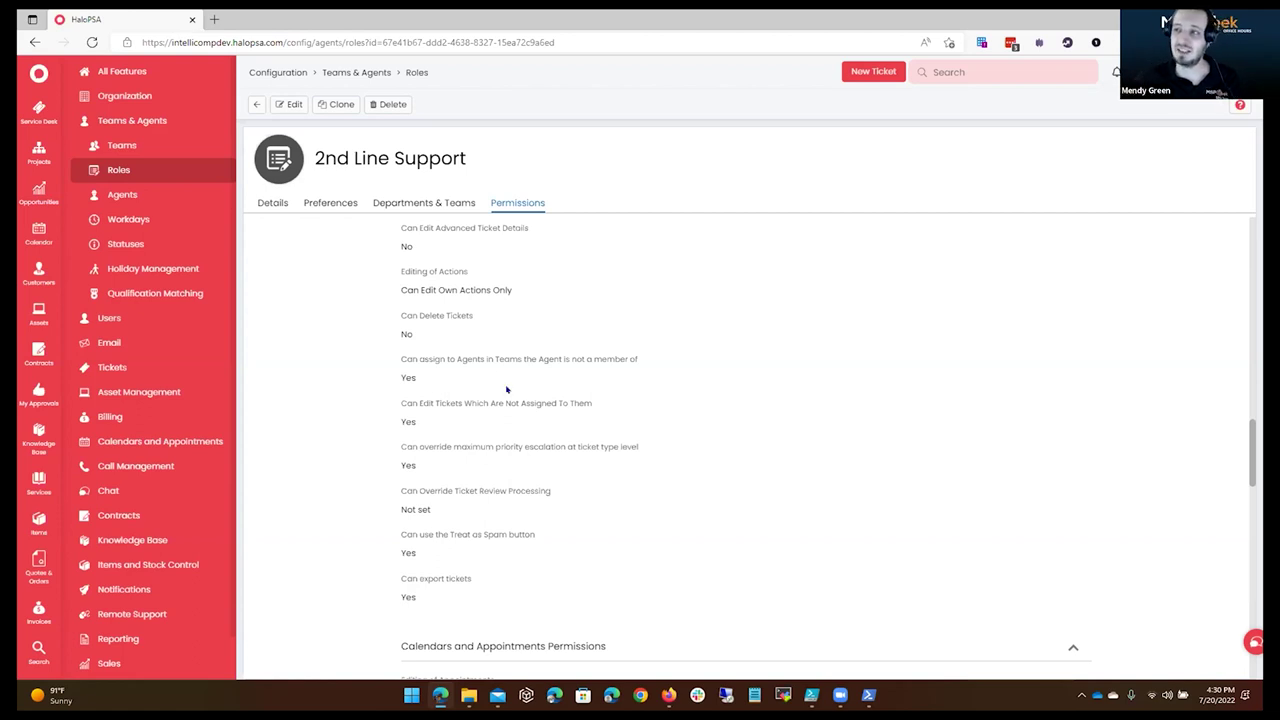
{"action": "scroll", "coordinate": [505, 385], "scroll_direction": "down", "scroll_amount": 4}
{"action": "scroll", "coordinate": [468, 348], "scroll_direction": "down", "scroll_amount": 2}
{"action": "scroll", "coordinate": [468, 348], "scroll_direction": "up", "scroll_amount": 14}
{"action": "scroll", "coordinate": [468, 348], "scroll_direction": "up", "scroll_amount": 3}
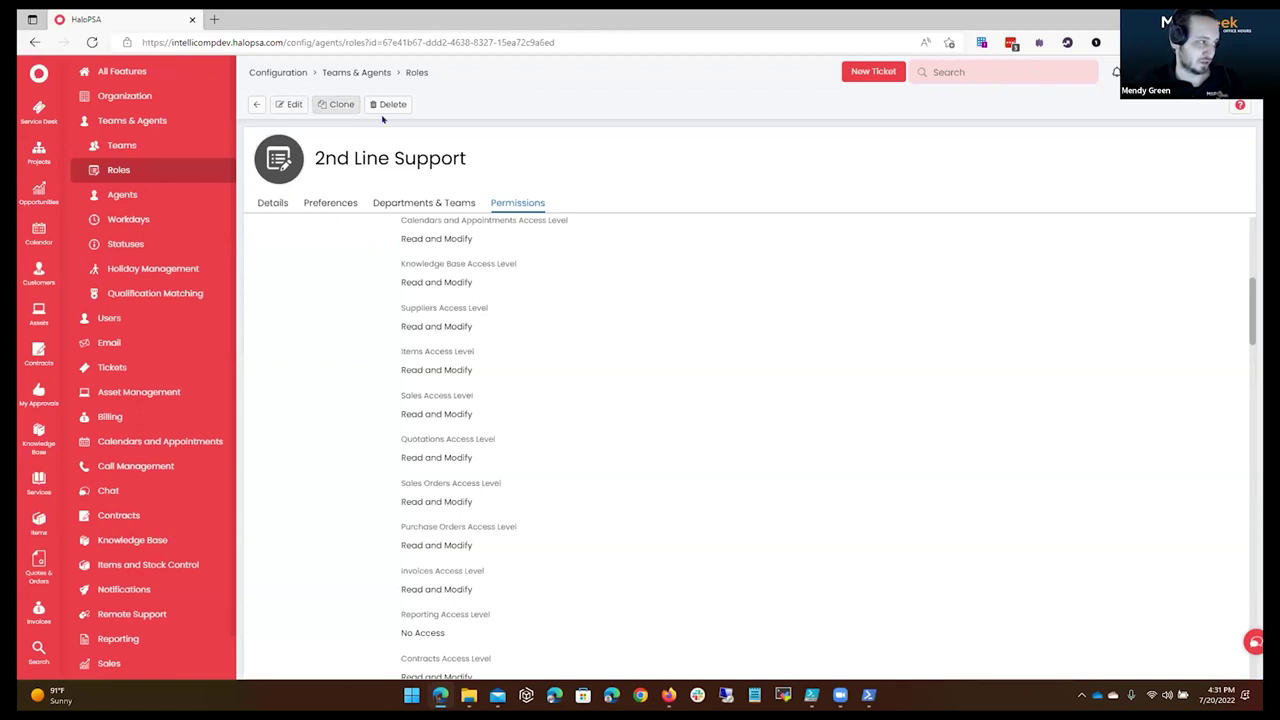
Clone 2nd Line Support as a new role named 'Default Role' and save it.
{"action": "left_click", "coordinate": [340, 105]}
{"action": "type", "text": "Base Role"}
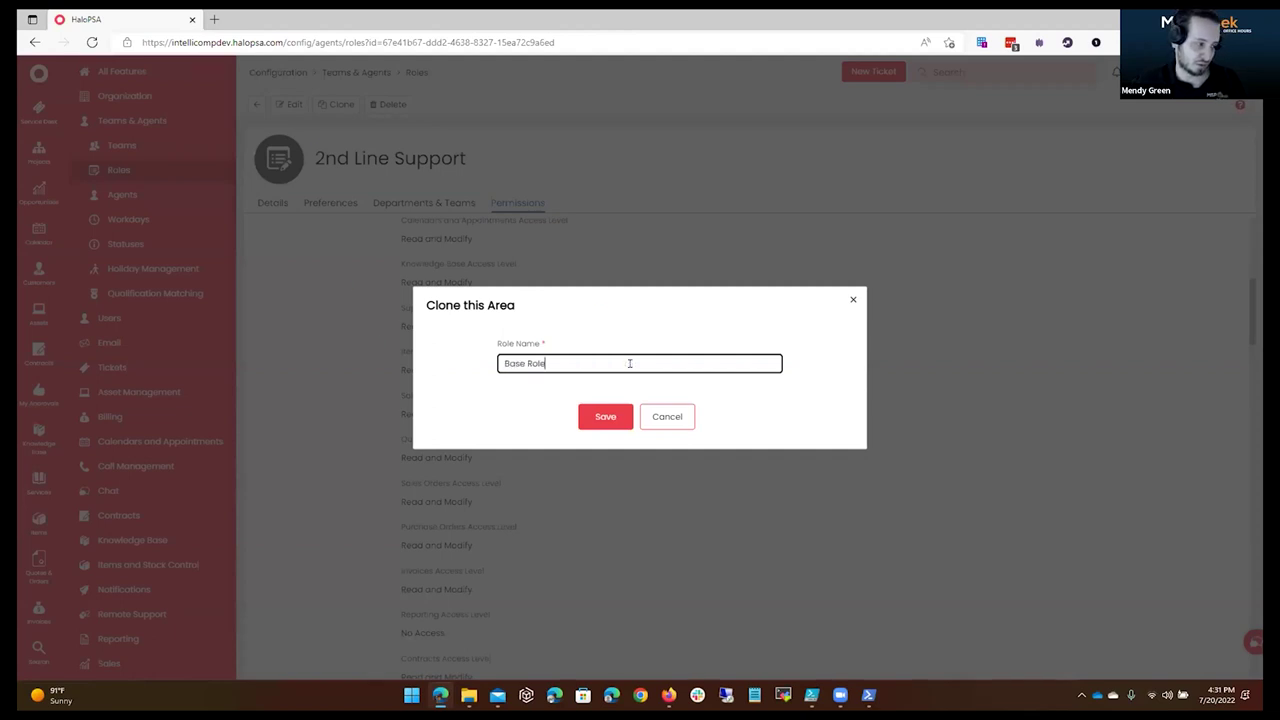
{"action": "key", "text": "ctrl+a"}
{"action": "type", "text": "Default R"}
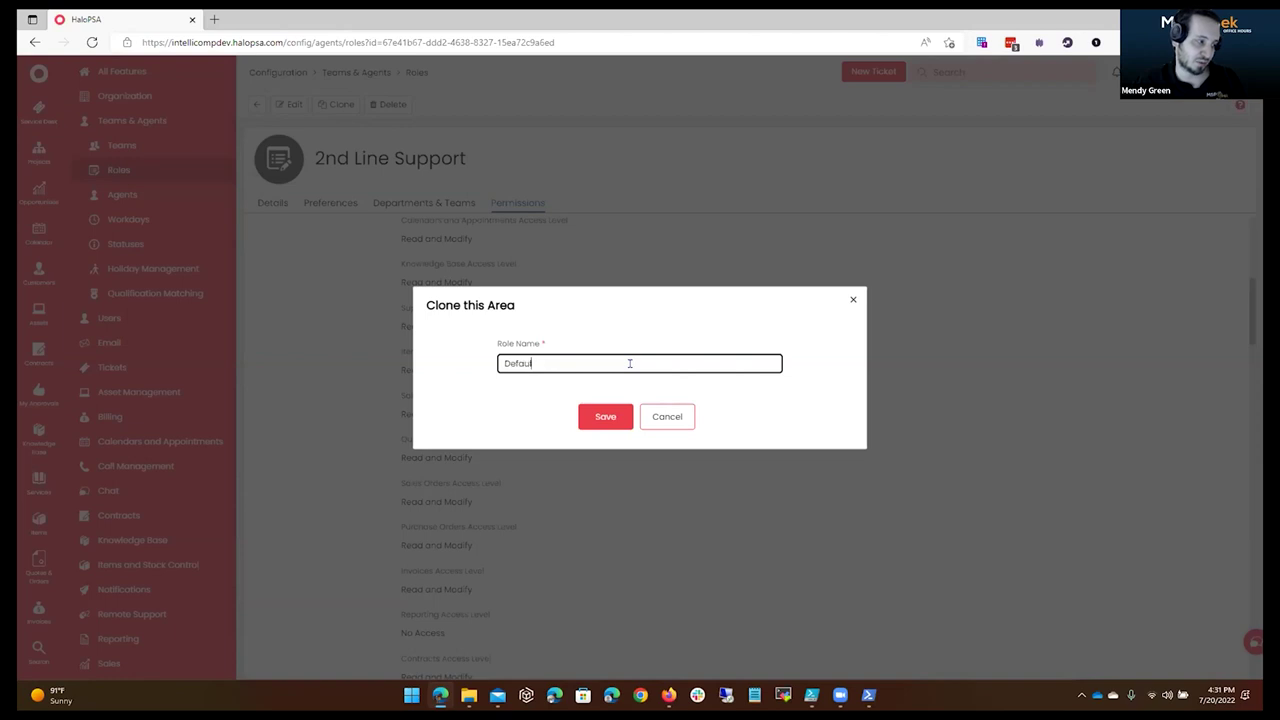
{"action": "type", "text": "ole"}
{"action": "left_click", "coordinate": [606, 414]}
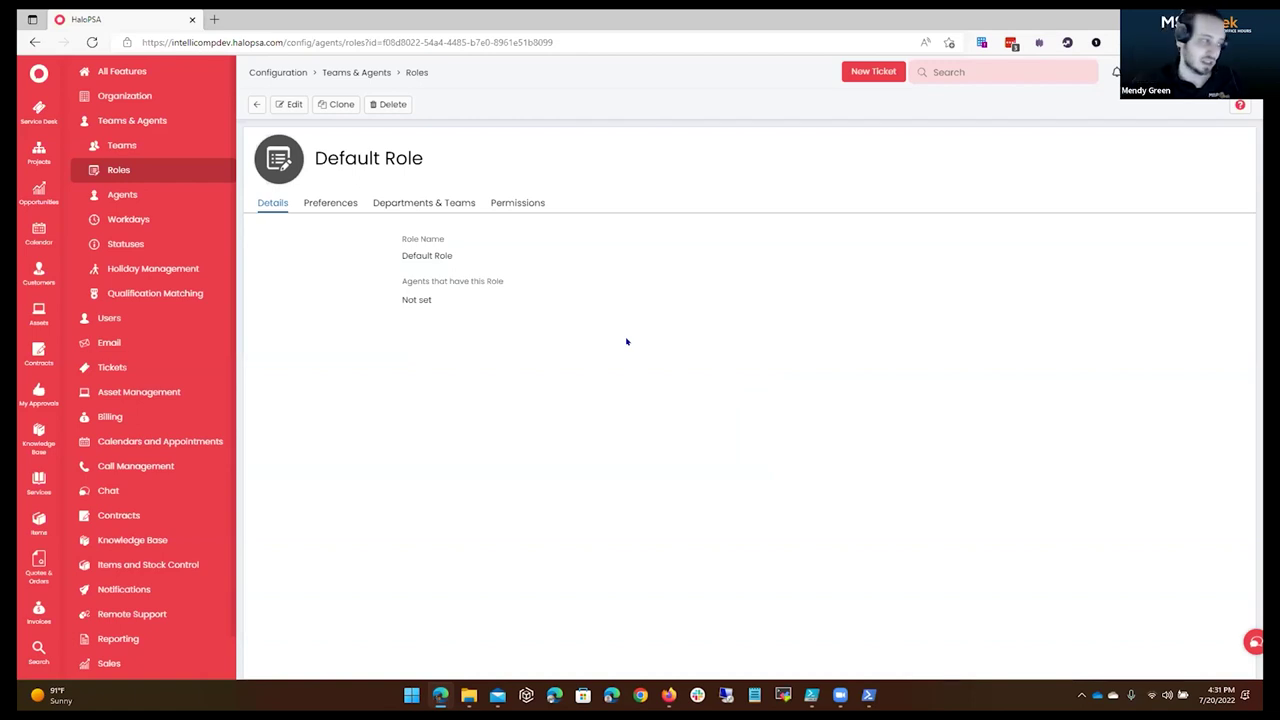
Edit Default Role permissions: Users to View (Names Only), Assets to Read and Modify.
{"action": "left_click", "coordinate": [524, 201]}
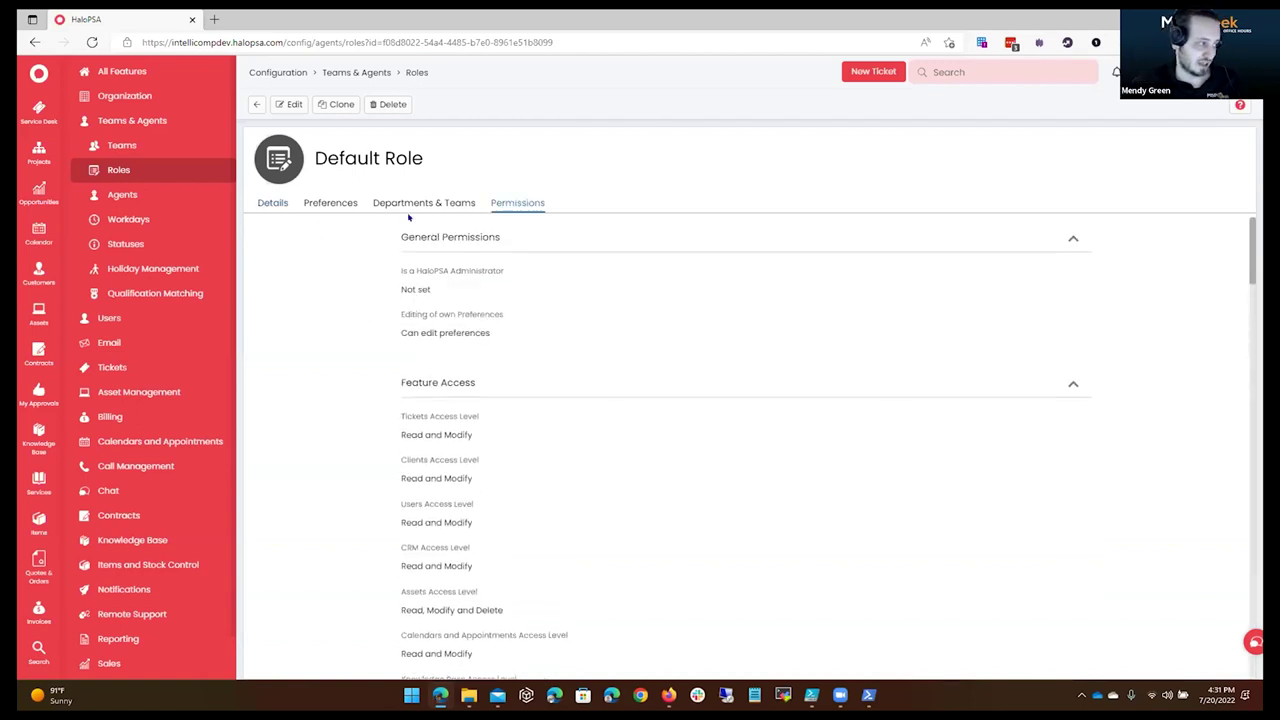
{"action": "left_click", "coordinate": [289, 104]}
{"action": "scroll", "coordinate": [395, 340], "scroll_direction": "down", "scroll_amount": 3}
{"action": "left_click", "coordinate": [541, 352]}
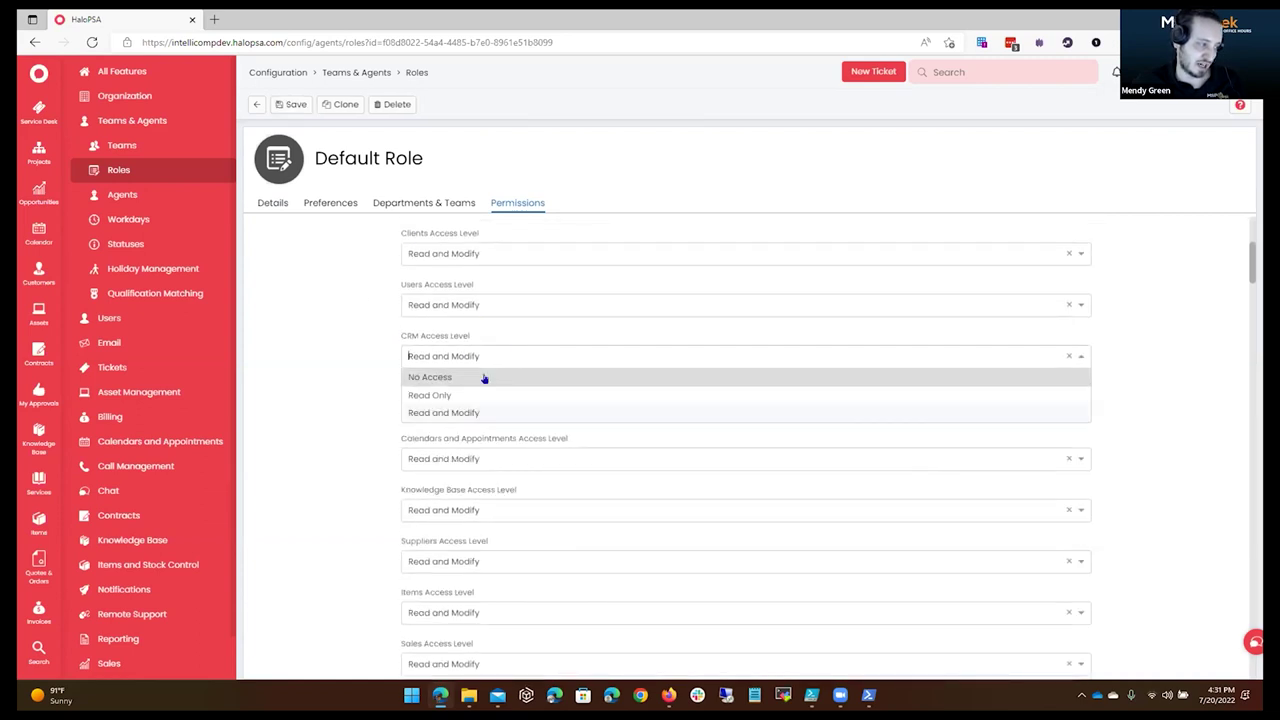
{"action": "left_click", "coordinate": [485, 292]}
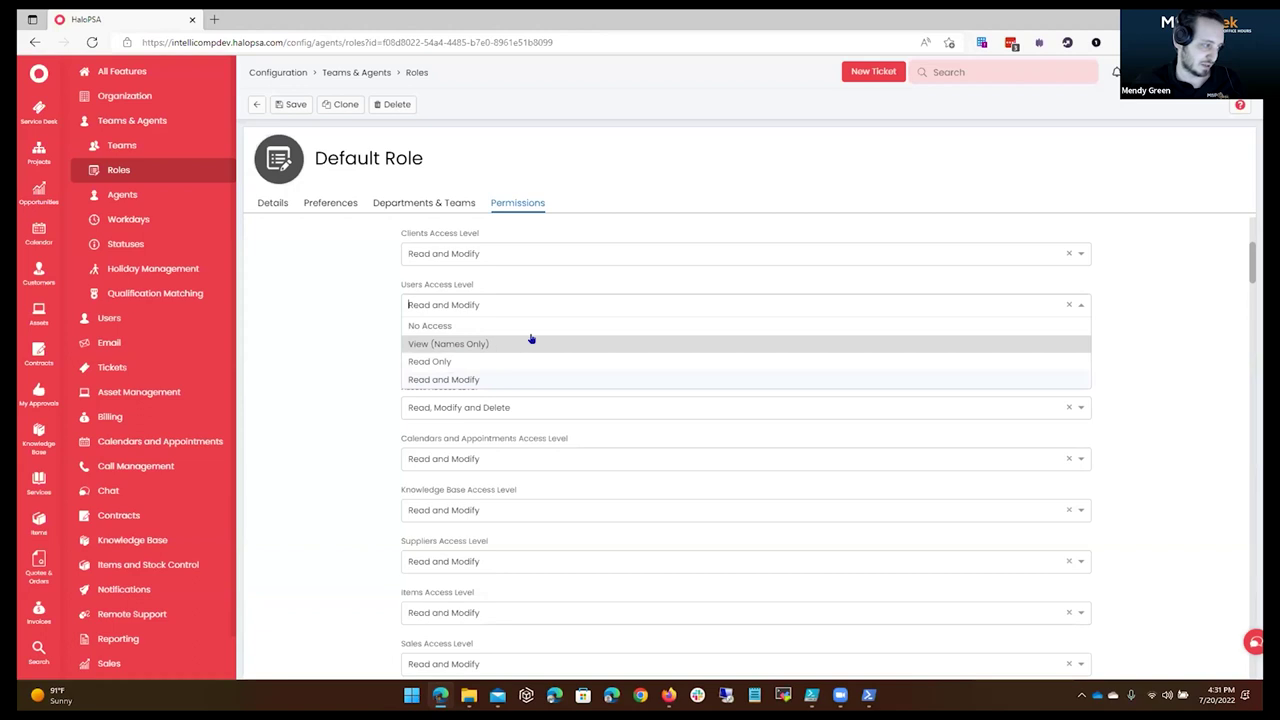
{"action": "left_click", "coordinate": [450, 345]}
{"action": "left_click", "coordinate": [474, 253]}
{"action": "left_click", "coordinate": [363, 327]}
{"action": "left_click", "coordinate": [490, 407]}
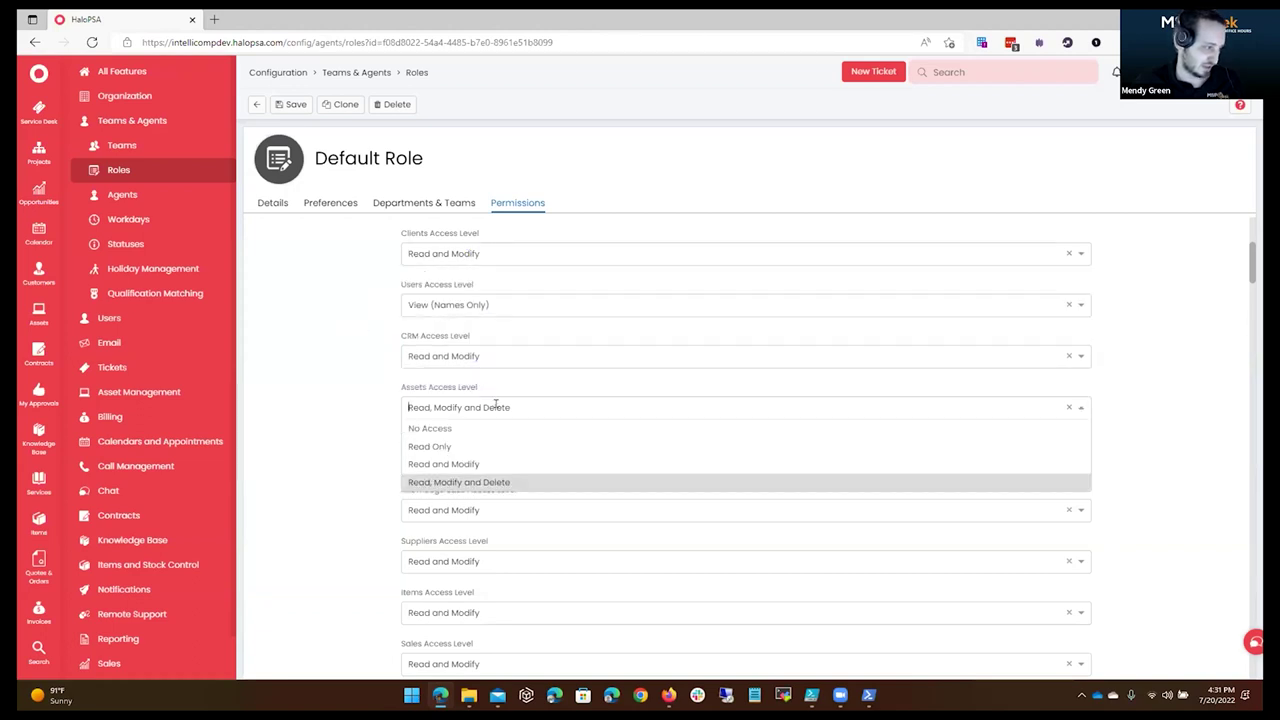
{"action": "left_click", "coordinate": [526, 463]}
{"action": "left_click", "coordinate": [534, 457]}
{"action": "left_click", "coordinate": [346, 486]}
Confirm Reporting access stays at No Access.
{"action": "scroll", "coordinate": [569, 486], "scroll_direction": "down", "scroll_amount": 3}
{"action": "scroll", "coordinate": [646, 372], "scroll_direction": "down", "scroll_amount": 2}
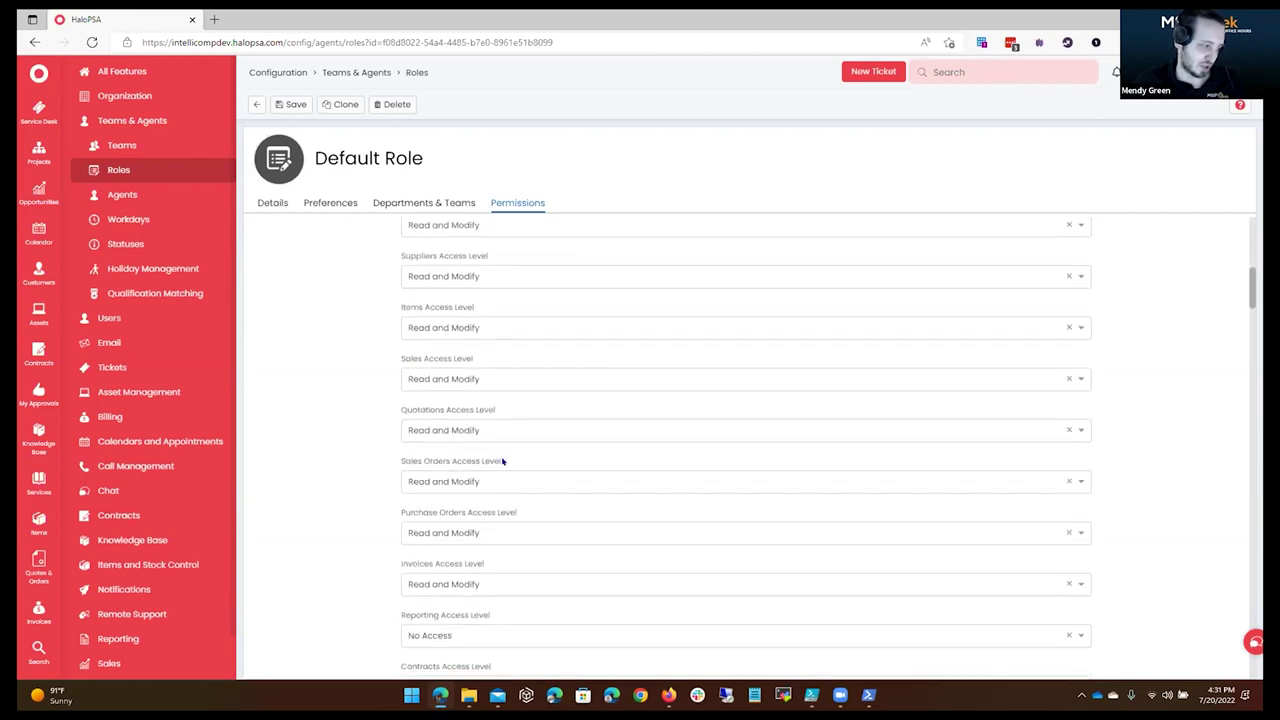
{"action": "left_click", "coordinate": [461, 430]}
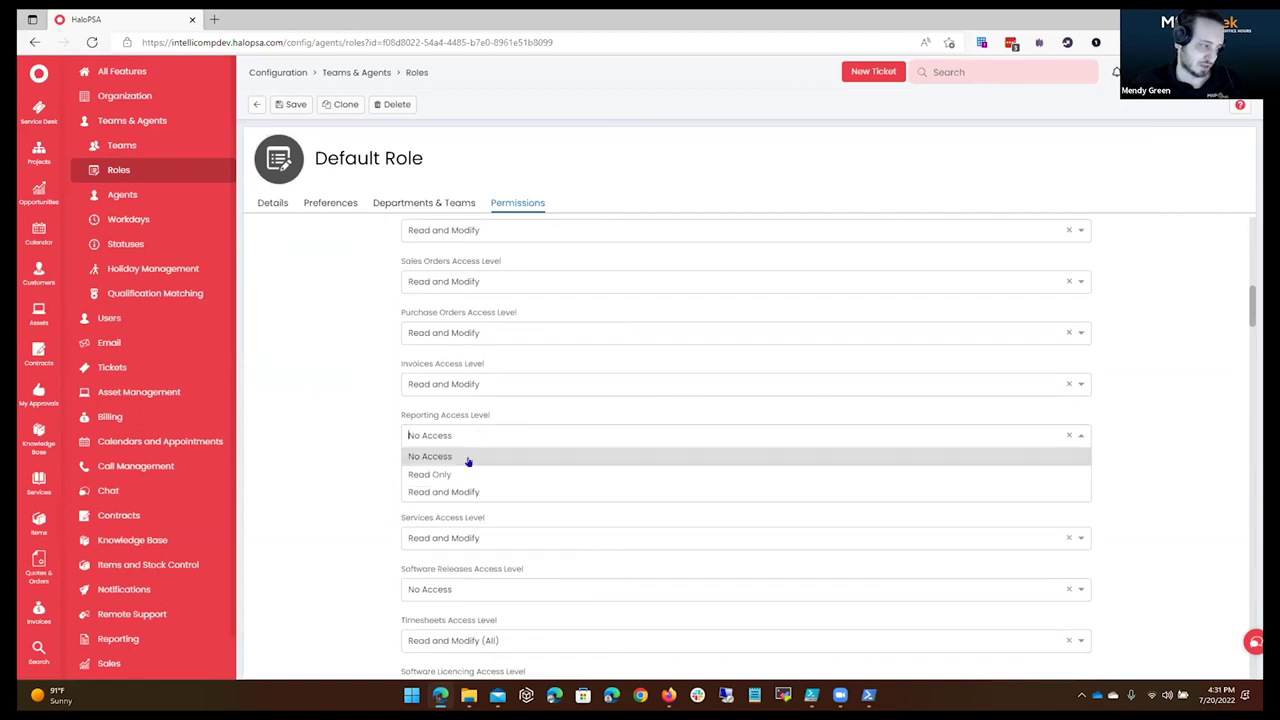
{"action": "left_click", "coordinate": [476, 408]}
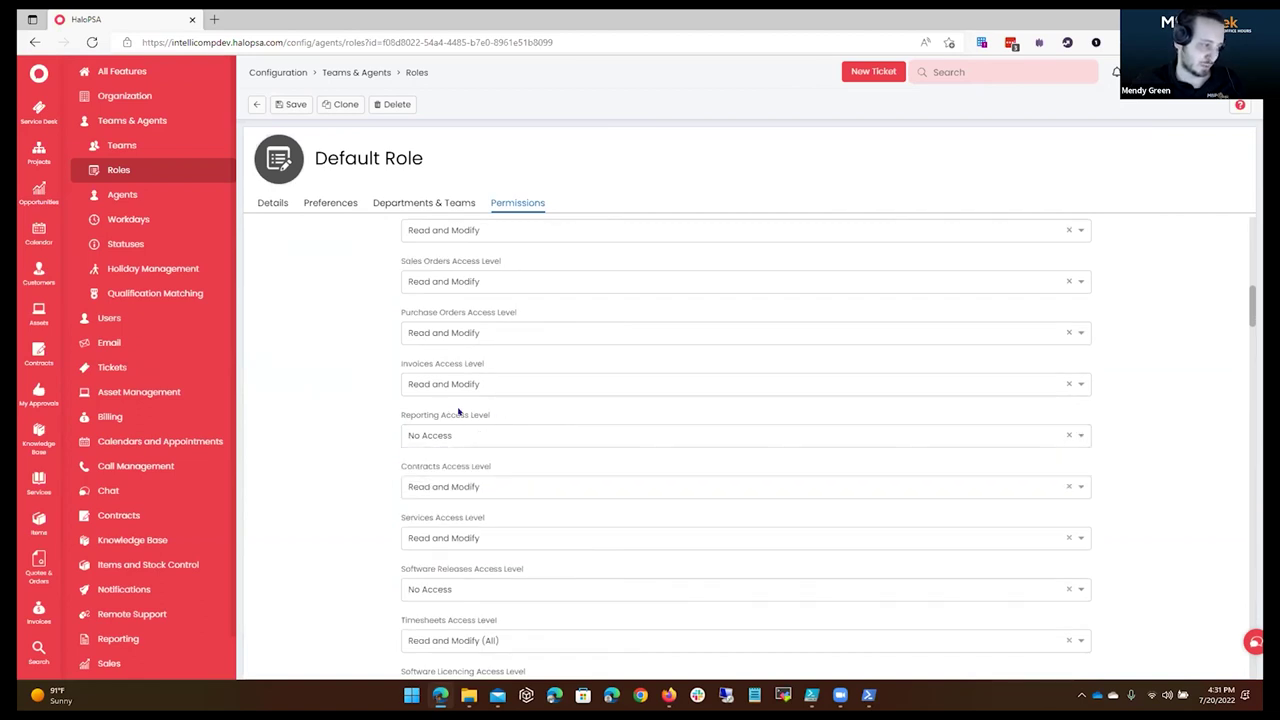
{"action": "triple_click", "coordinate": [458, 413]}
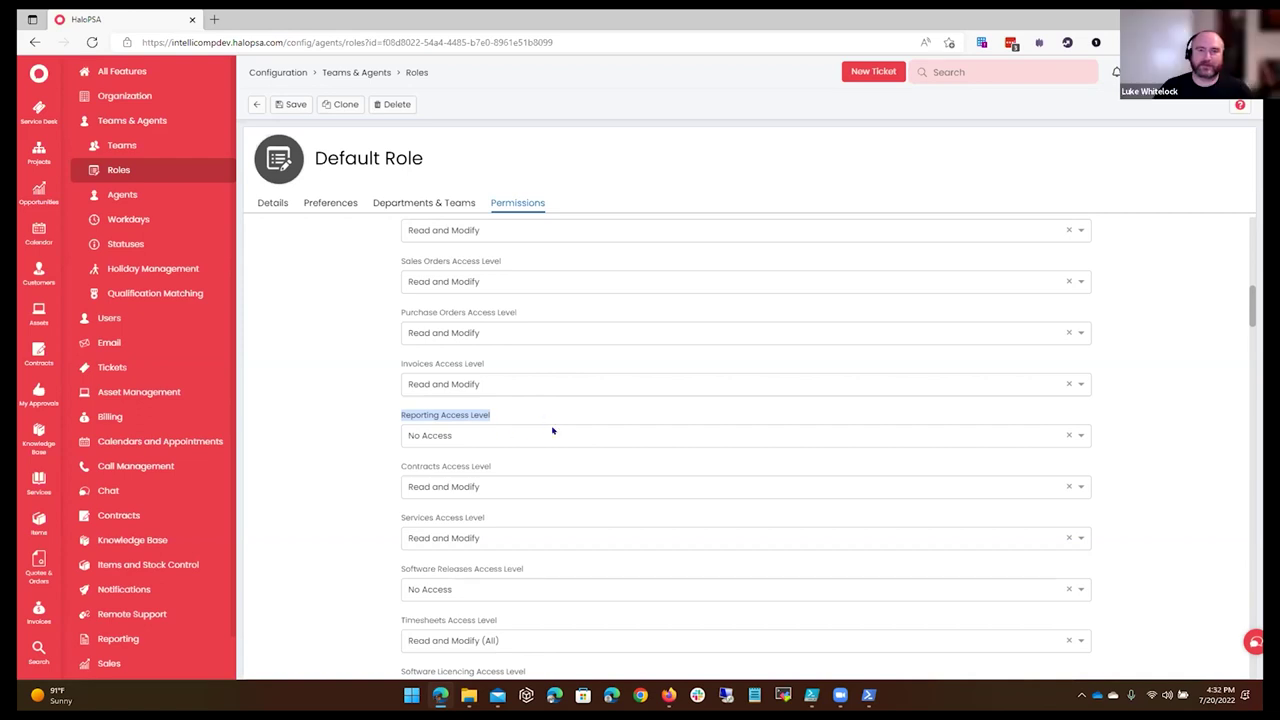
{"action": "left_click", "coordinate": [361, 460]}
Set Contracts and Software Releases to Read Only, keeping Services at Read and Modify.
{"action": "scroll", "coordinate": [600, 516], "scroll_direction": "down", "scroll_amount": 1}
{"action": "left_click", "coordinate": [430, 418]}
{"action": "left_click", "coordinate": [420, 455]}
{"action": "left_click", "coordinate": [450, 469]}
{"action": "left_click", "coordinate": [500, 508]}
{"action": "left_click", "coordinate": [460, 469]}
{"action": "left_click", "coordinate": [500, 526]}
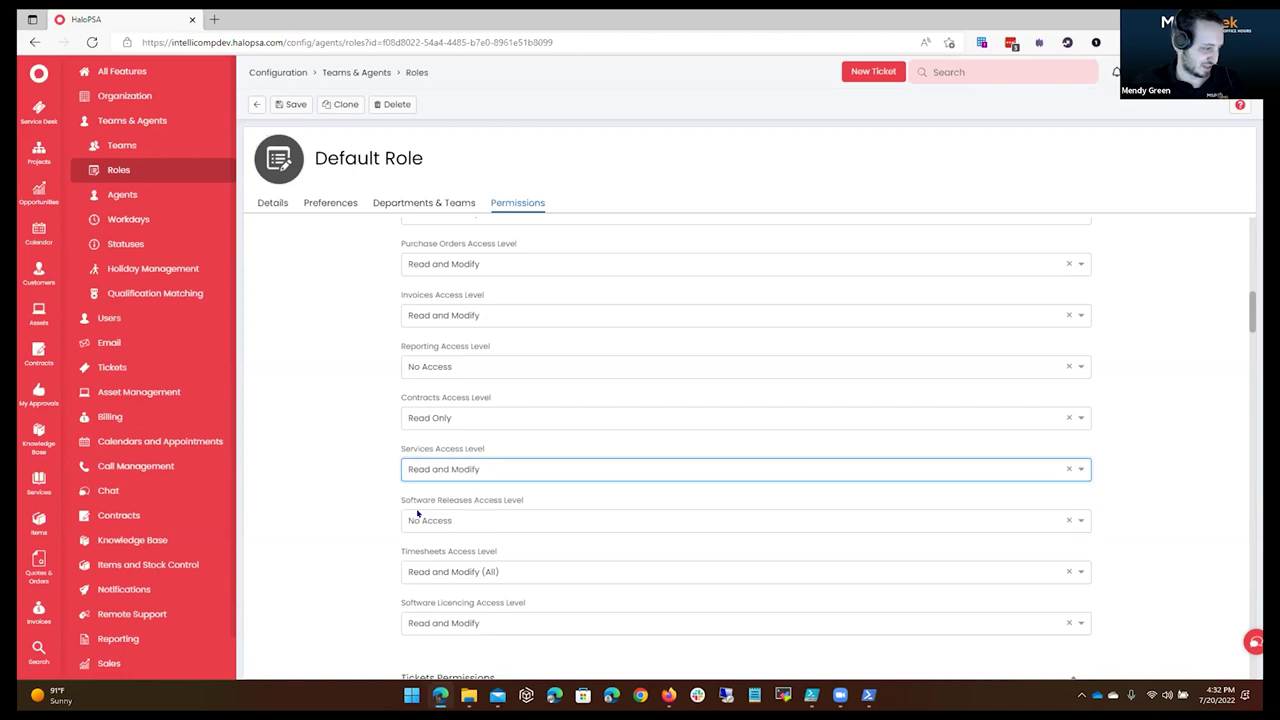
{"action": "left_click", "coordinate": [502, 510]}
{"action": "left_click", "coordinate": [477, 559]}
Limit Timesheets to Read and Modify (own), save the role, and view Departments & Teams.
{"action": "scroll", "coordinate": [500, 440], "scroll_direction": "down", "scroll_amount": 2}
{"action": "left_click", "coordinate": [551, 430]}
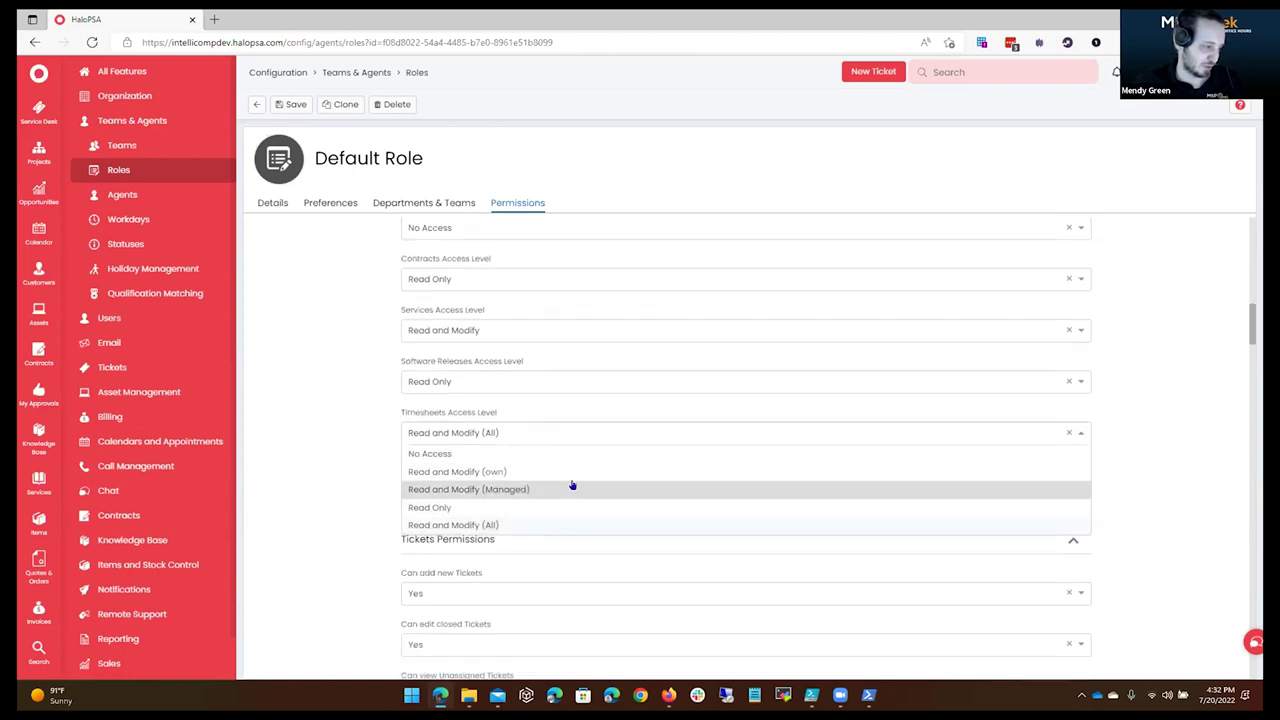
{"action": "left_click", "coordinate": [541, 472]}
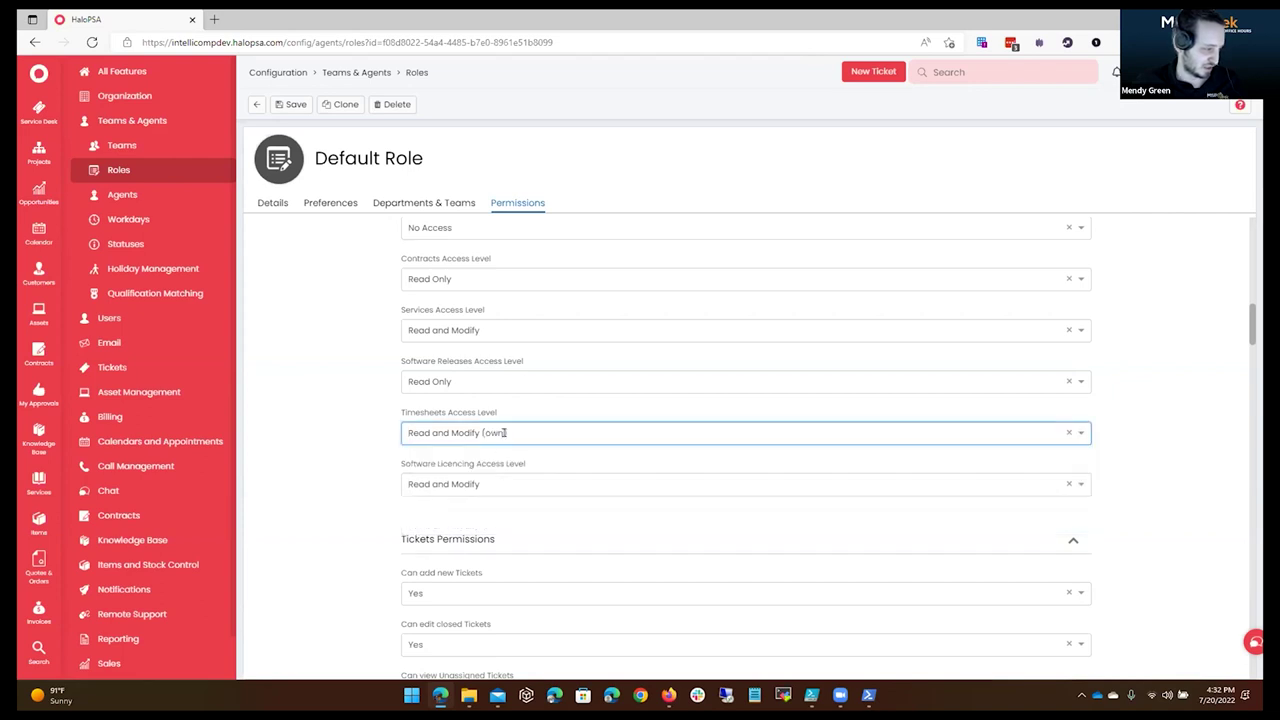
{"action": "left_click", "coordinate": [524, 430]}
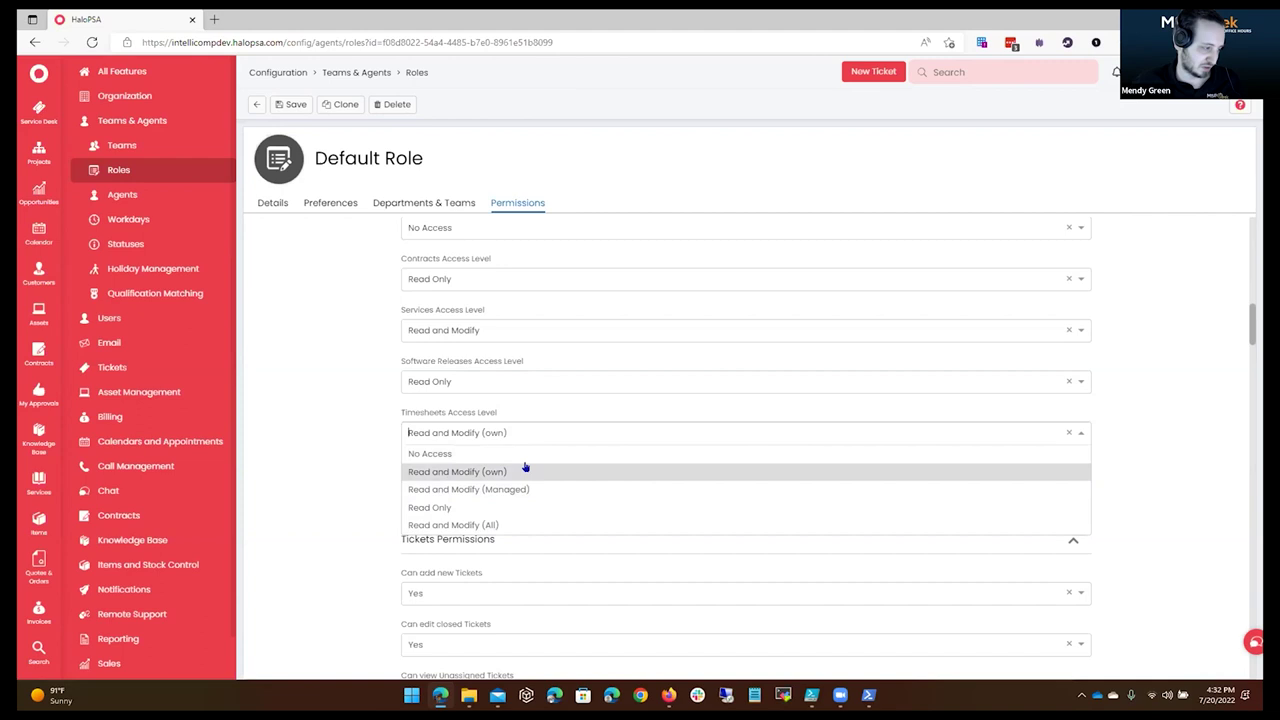
{"action": "left_click", "coordinate": [541, 428]}
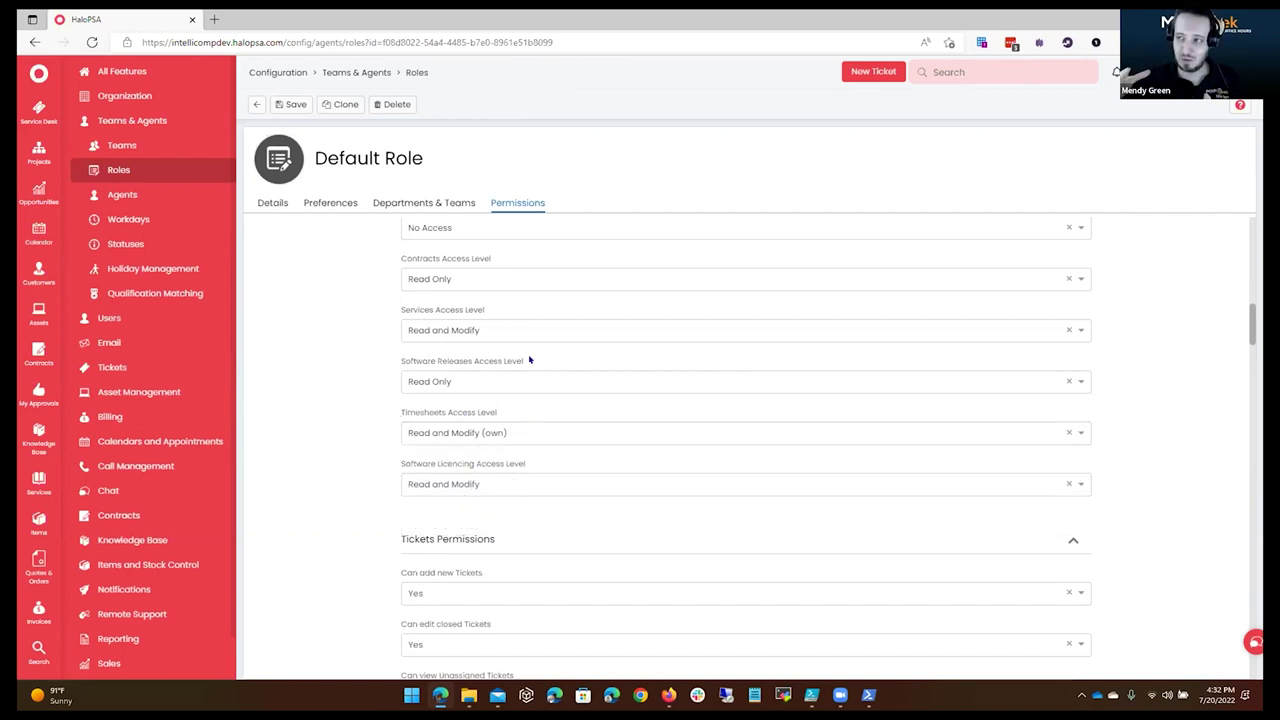
{"action": "left_click", "coordinate": [284, 104]}
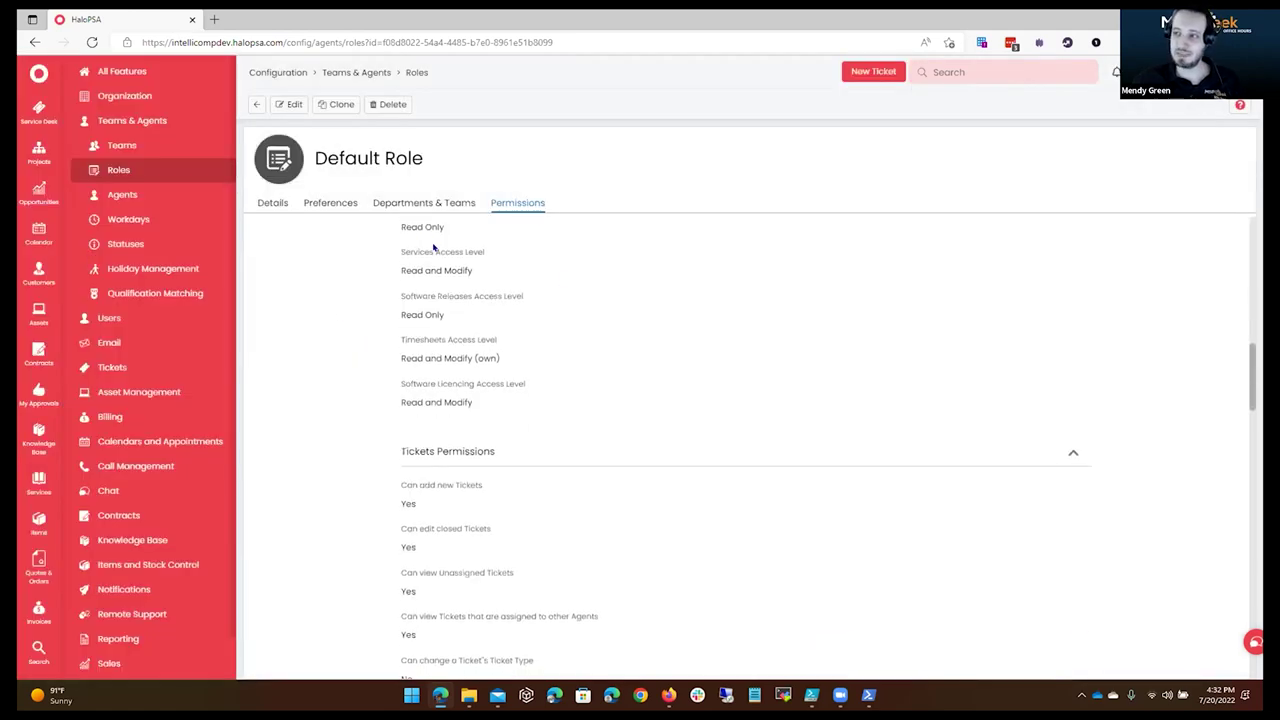
{"action": "left_click", "coordinate": [406, 203]}
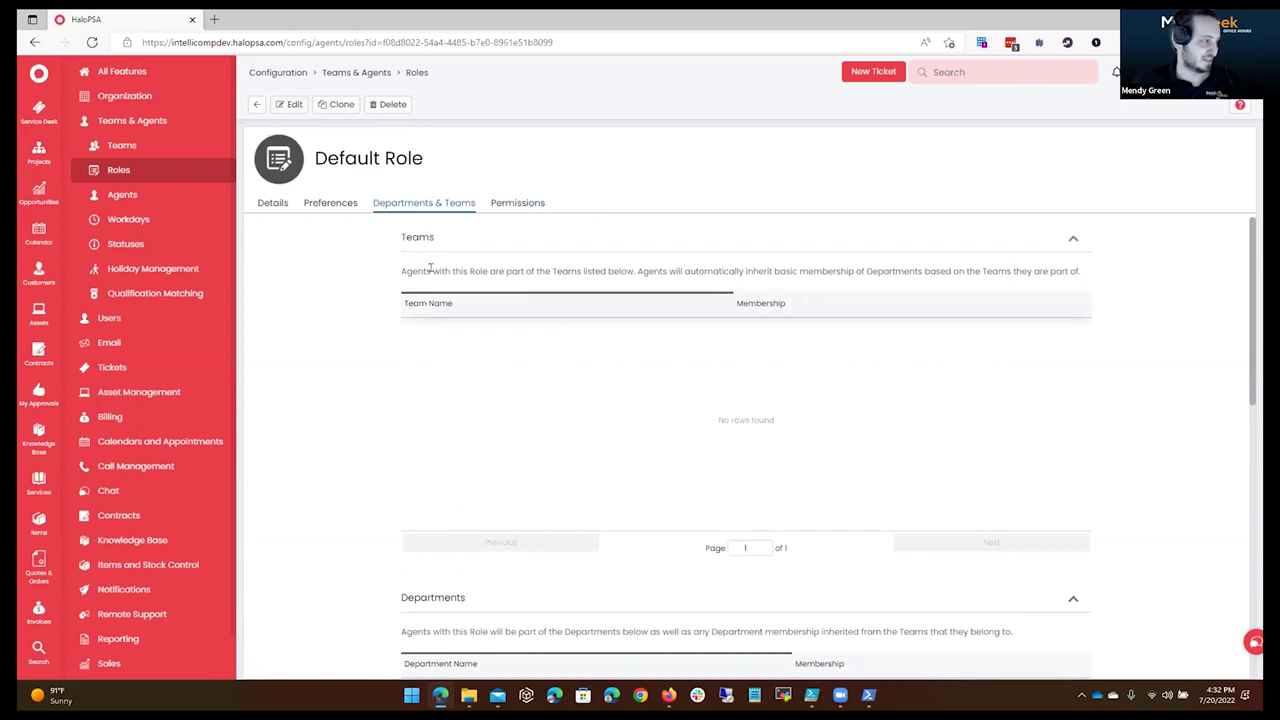
Open the Default Role from the Roles list.
{"action": "left_click", "coordinate": [151, 144]}
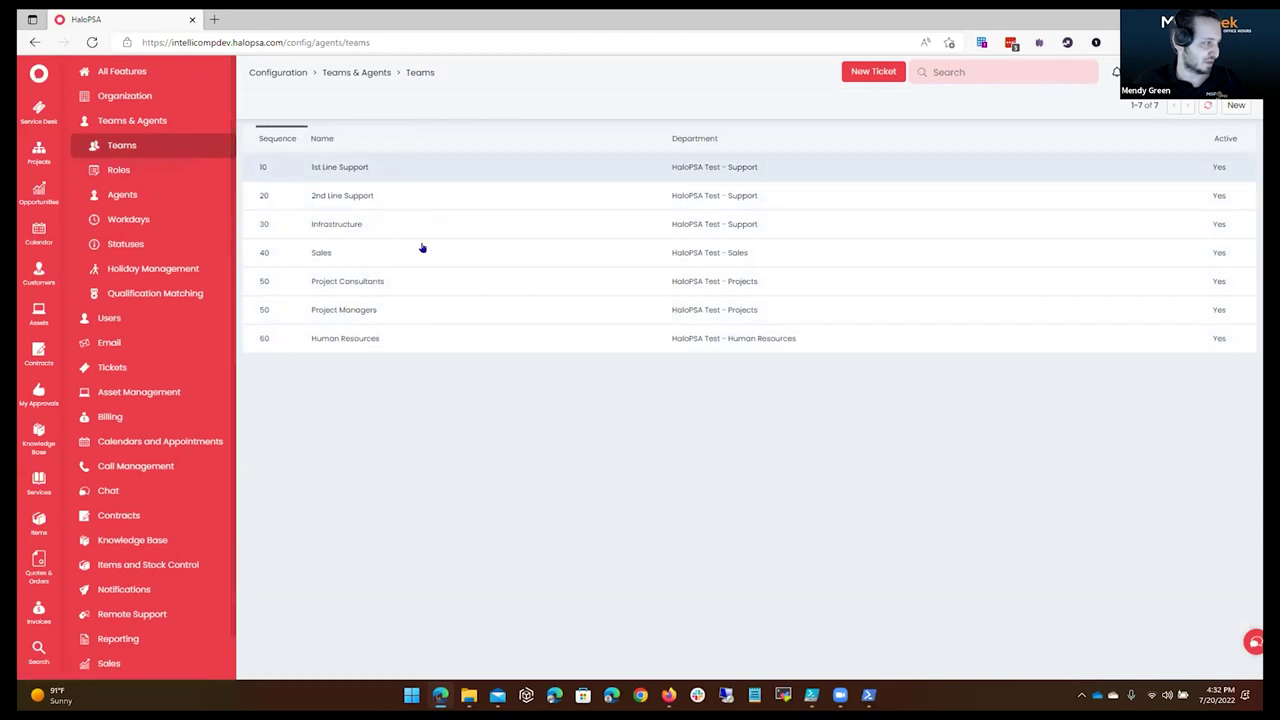
{"action": "left_click", "coordinate": [140, 171]}
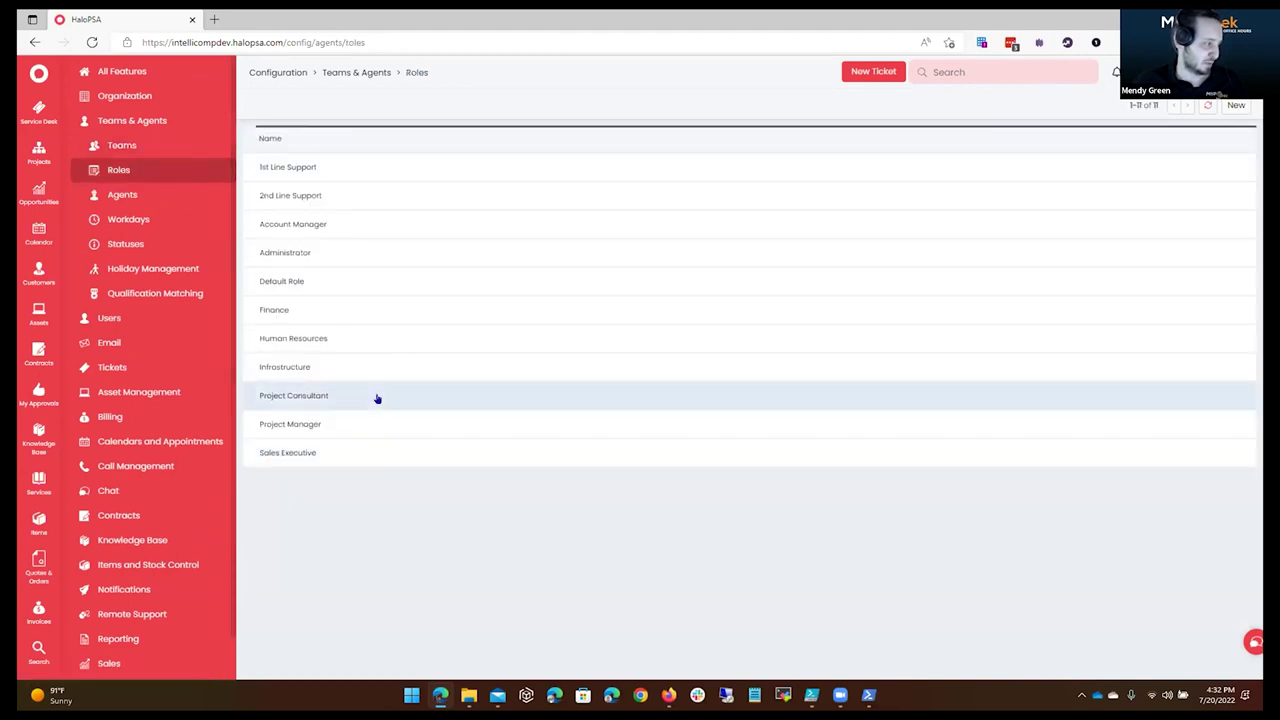
{"action": "left_click", "coordinate": [375, 281]}
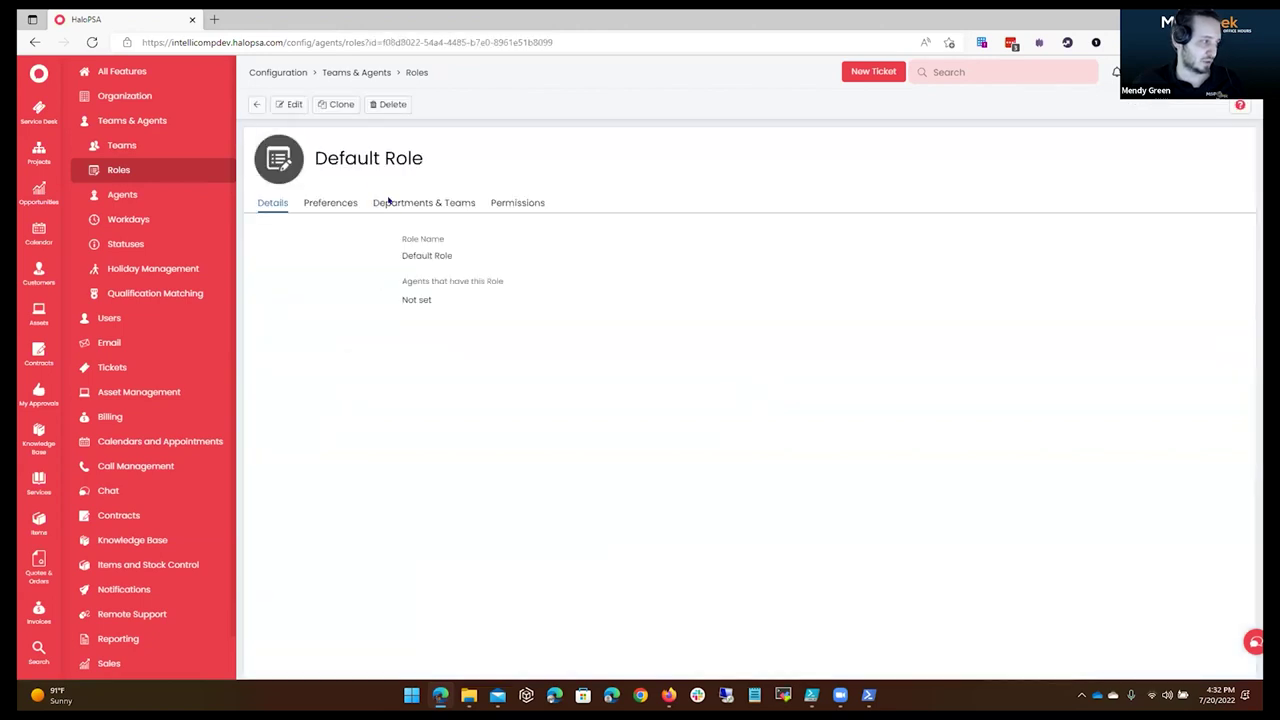
{"action": "scroll", "coordinate": [508, 357], "scroll_direction": "down", "scroll_amount": 5}
{"action": "scroll", "coordinate": [508, 357], "scroll_direction": "up", "scroll_amount": 5}
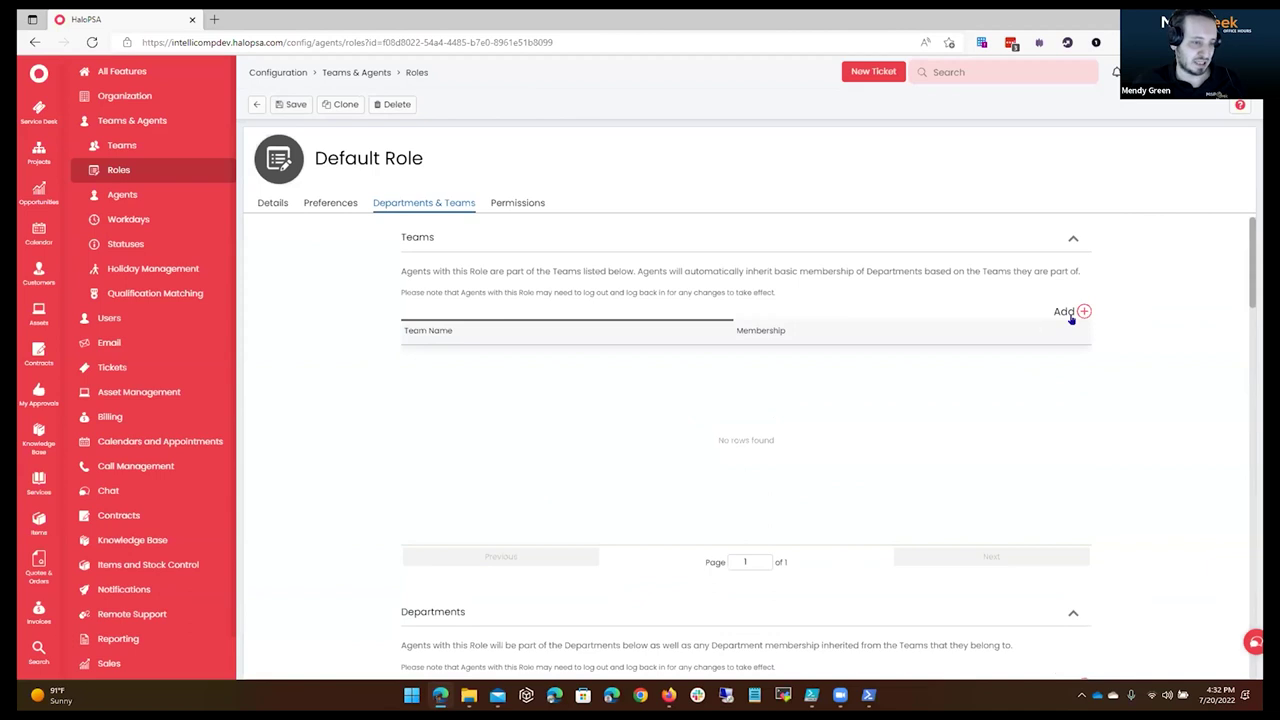
Choose 1st Line Support, 2nd Line Support, Human Resources, Project Consultants and Sales as the role's teams.
{"action": "left_click", "coordinate": [1076, 311]}
{"action": "left_click", "coordinate": [606, 298]}
{"action": "left_click", "coordinate": [611, 251]}
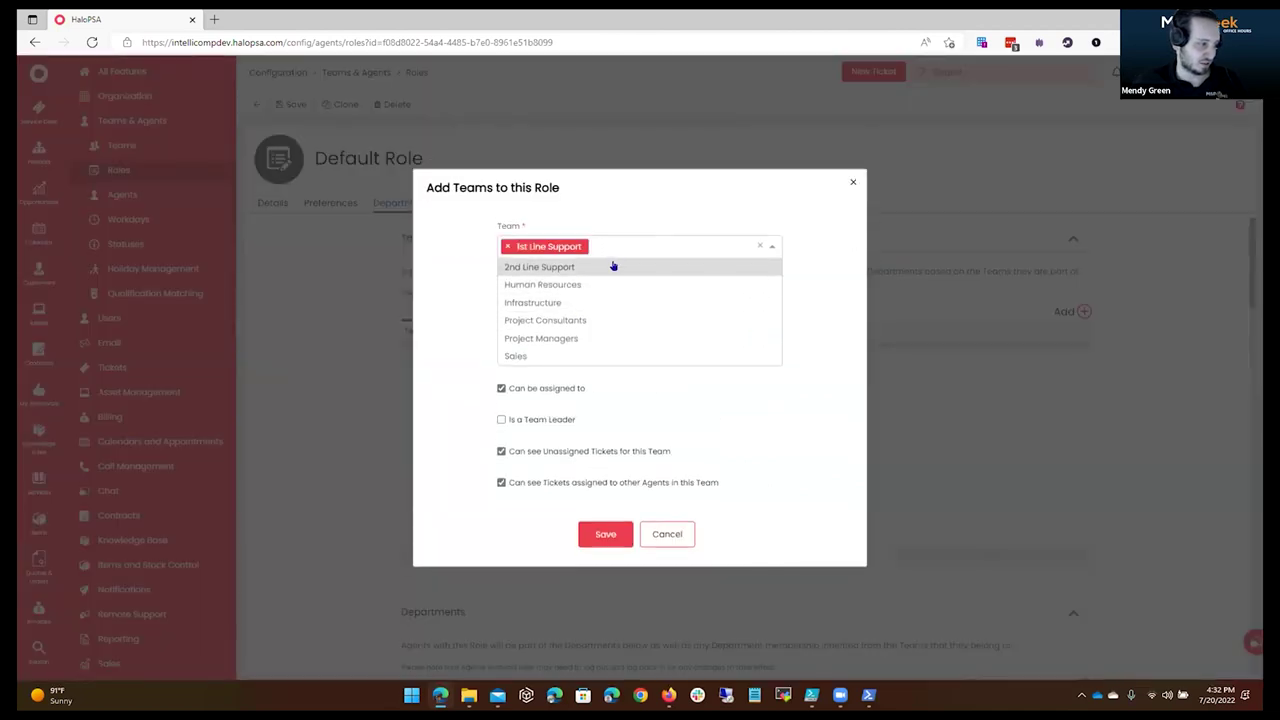
{"action": "left_click", "coordinate": [611, 263]}
{"action": "left_click", "coordinate": [605, 278]}
{"action": "left_click", "coordinate": [604, 293]}
{"action": "left_click", "coordinate": [603, 316]}
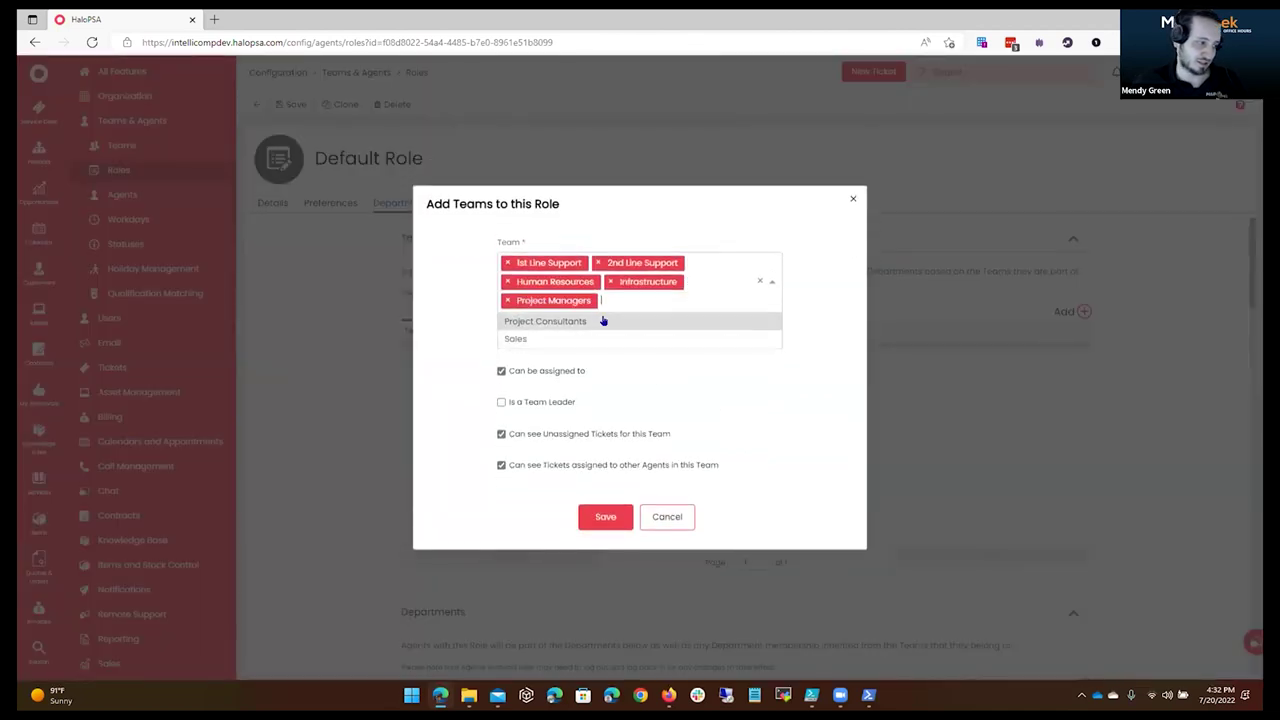
{"action": "left_click", "coordinate": [603, 320]}
{"action": "left_click", "coordinate": [611, 335]}
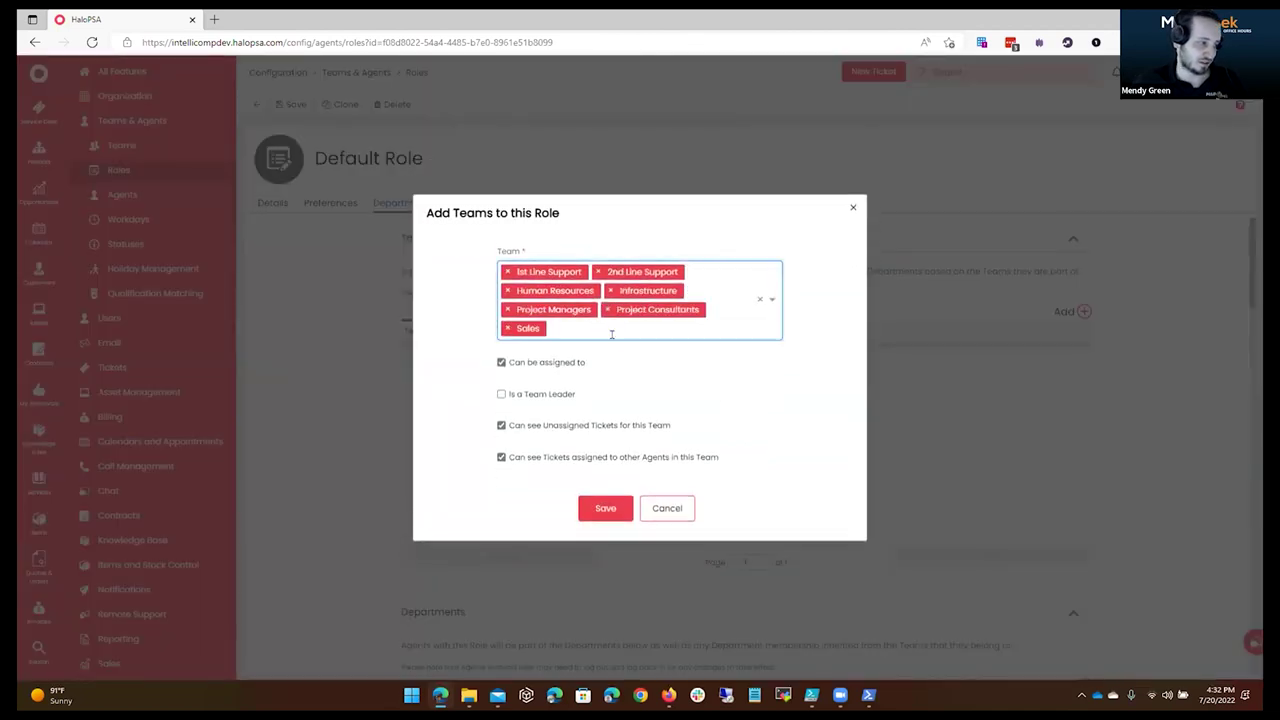
{"action": "left_click", "coordinate": [508, 310]}
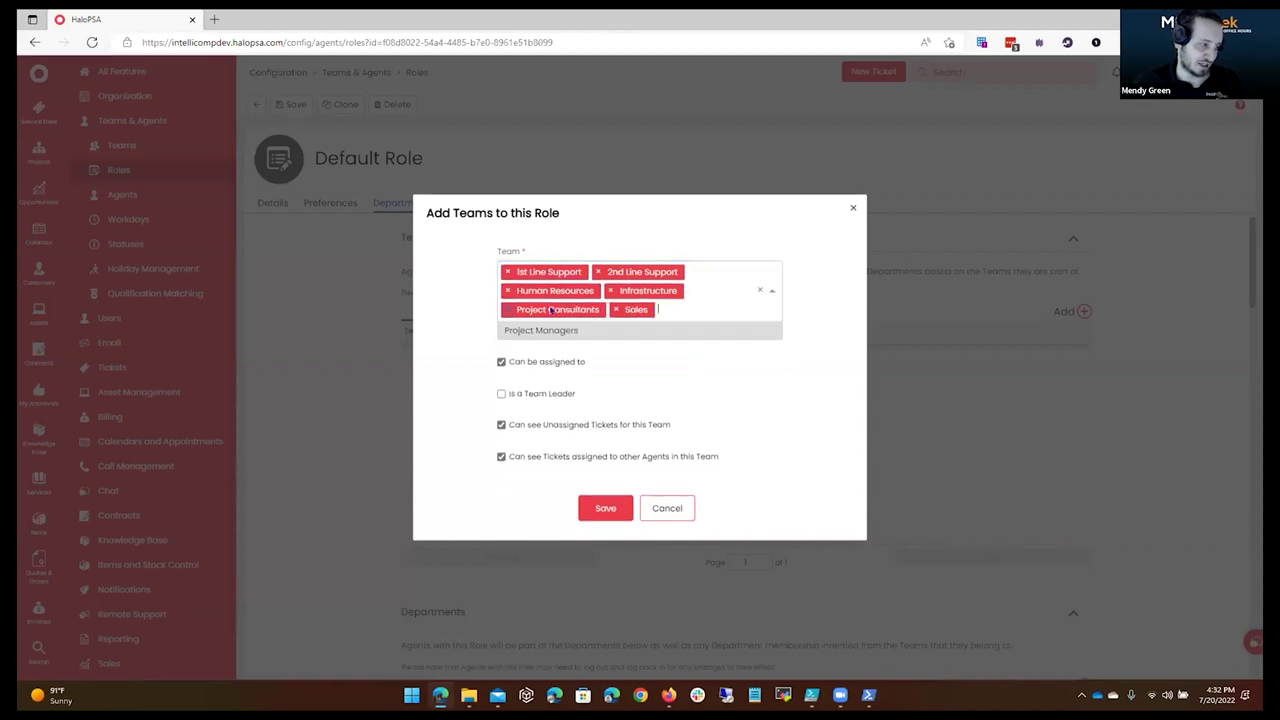
{"action": "left_click", "coordinate": [611, 290]}
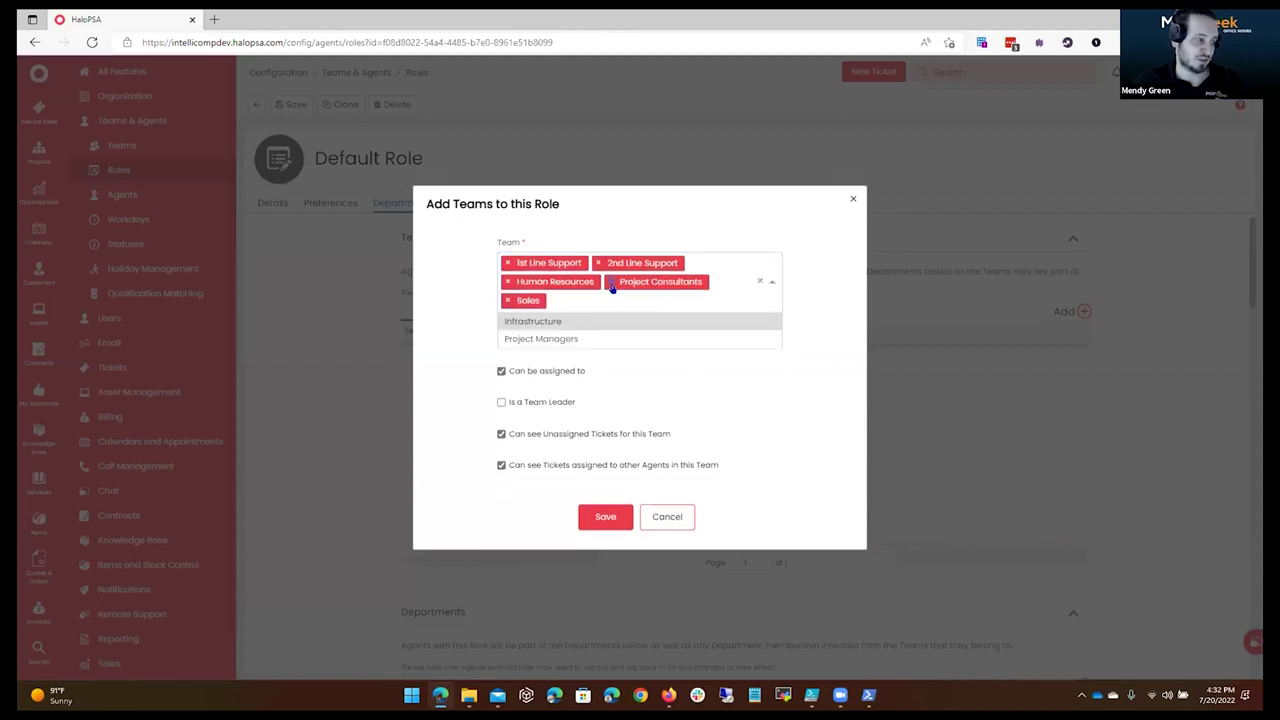
{"action": "left_click", "coordinate": [445, 298]}
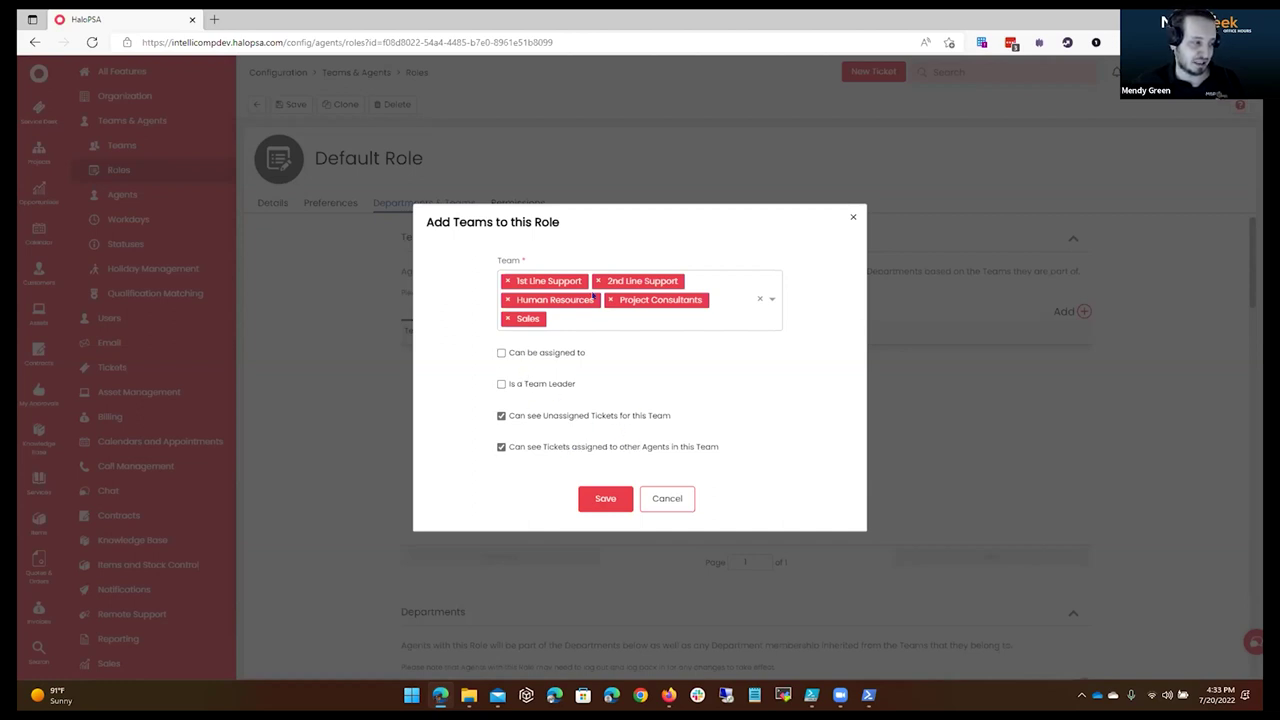
Save the five teams to the Default Role, each marked No assign.
{"action": "left_click", "coordinate": [606, 497]}
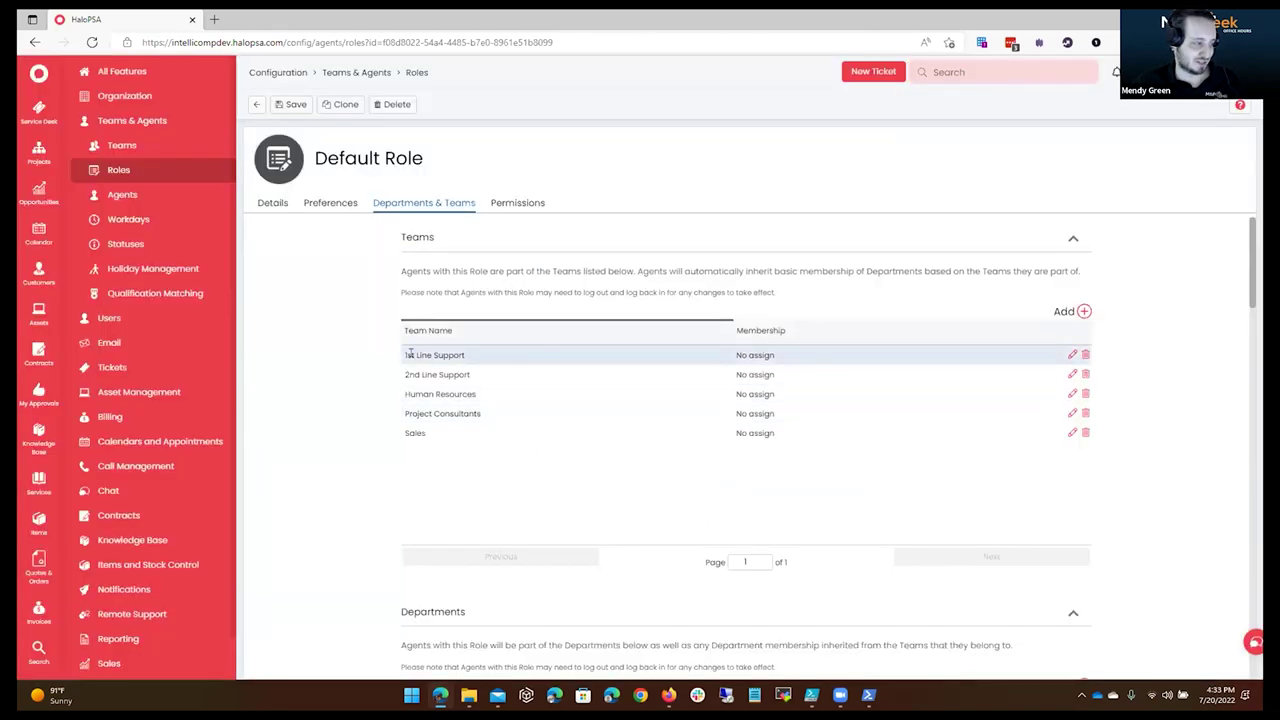
{"action": "left_click_drag", "start_coordinate": [409, 354], "coordinate": [952, 455]}
{"action": "left_click", "coordinate": [340, 270]}
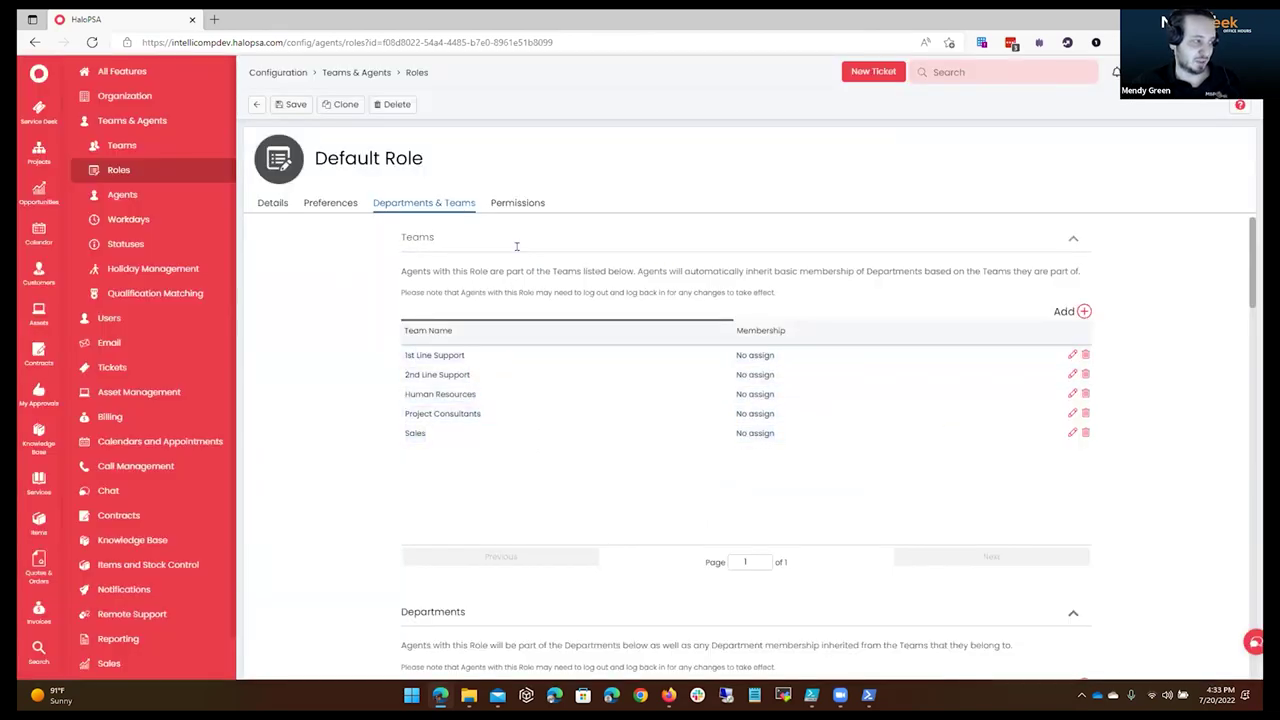
Review the Default Role's five added teams and its permissions.
{"action": "left_click_drag", "start_coordinate": [424, 158], "coordinate": [306, 160]}
{"action": "left_click_drag", "start_coordinate": [428, 327], "coordinate": [843, 453]}
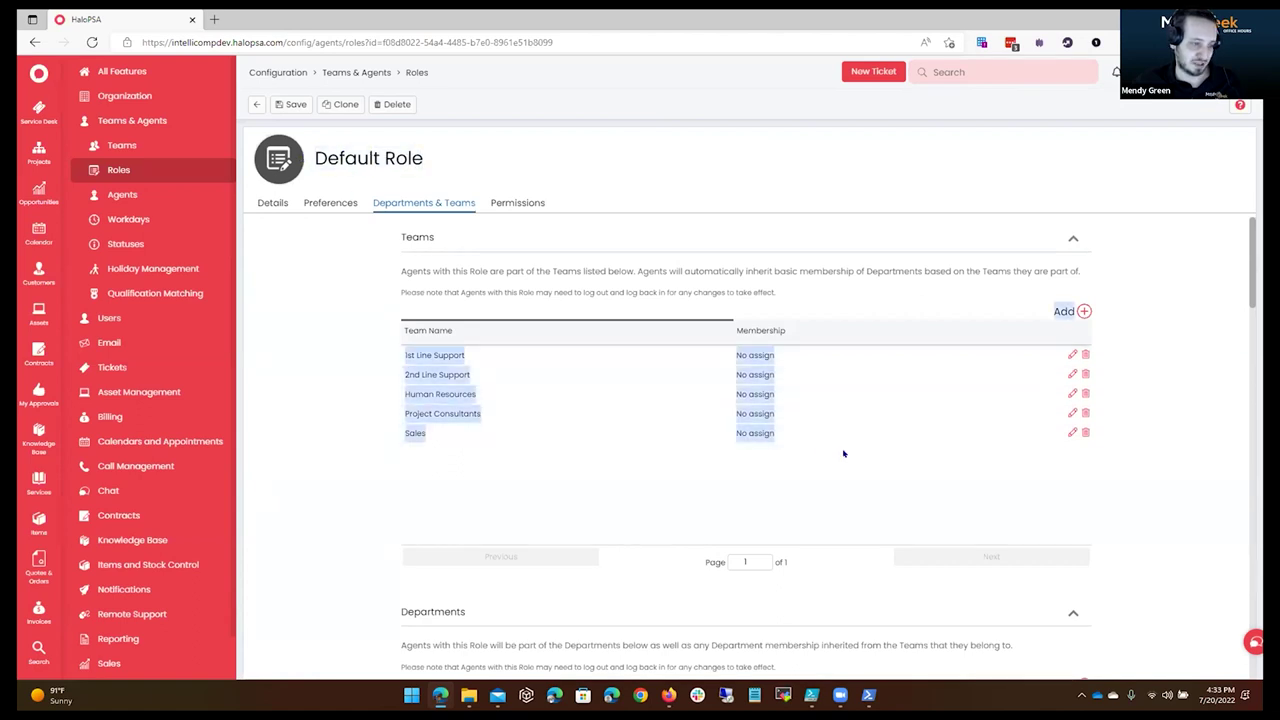
{"action": "left_click", "coordinate": [522, 204]}
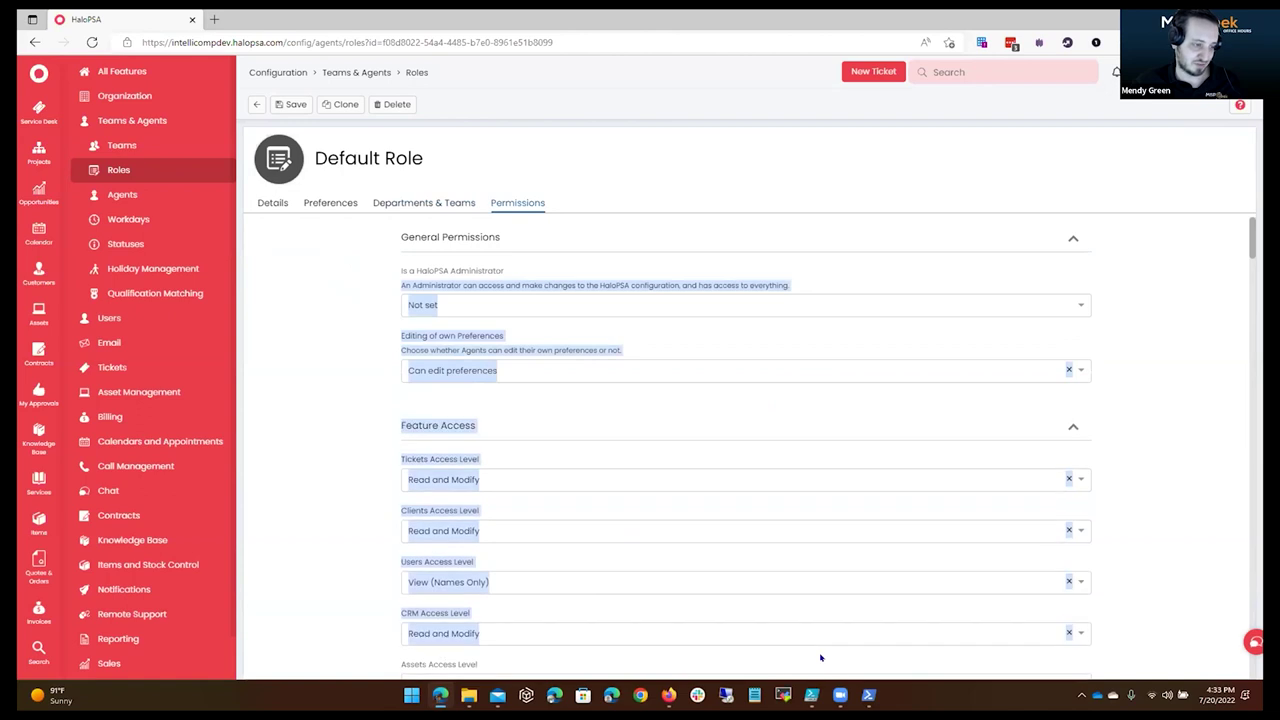
{"action": "left_click", "coordinate": [273, 203]}
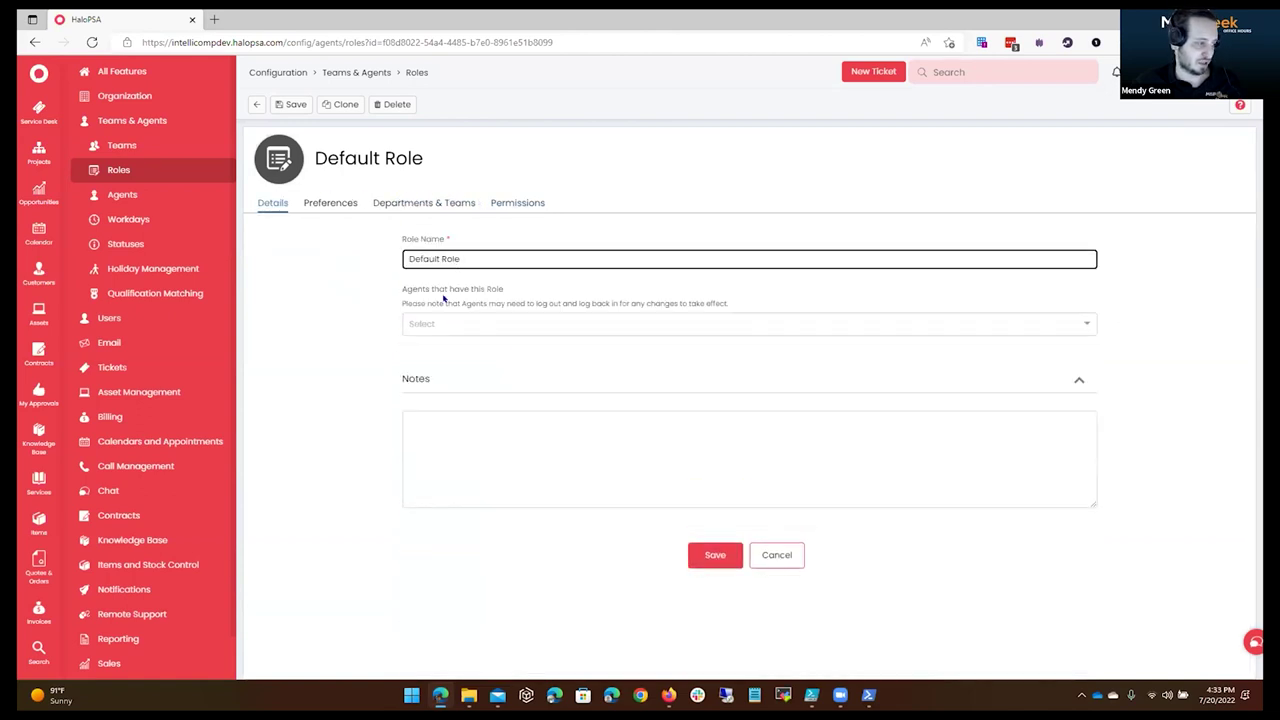
Assign all fifteen agents to the Default Role.
{"action": "left_click", "coordinate": [524, 315]}
{"action": "left_click", "coordinate": [524, 349]}
{"action": "left_click", "coordinate": [524, 349]}
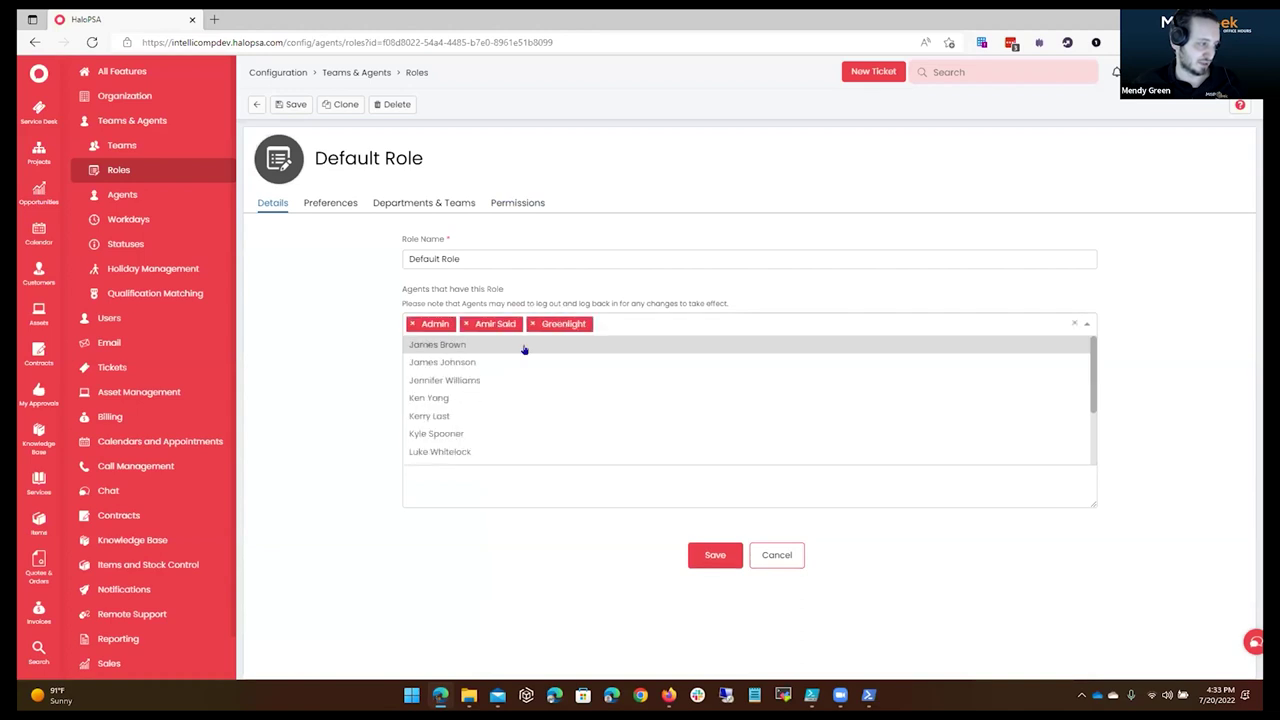
{"action": "left_click", "coordinate": [524, 349]}
{"action": "left_click", "coordinate": [524, 349]}
{"action": "left_click", "coordinate": [524, 349]}
{"action": "left_click", "coordinate": [524, 349]}
{"action": "left_click", "coordinate": [524, 370]}
{"action": "left_click", "coordinate": [524, 370]}
{"action": "left_click", "coordinate": [524, 370]}
{"action": "left_click", "coordinate": [524, 370]}
{"action": "left_click", "coordinate": [524, 370]}
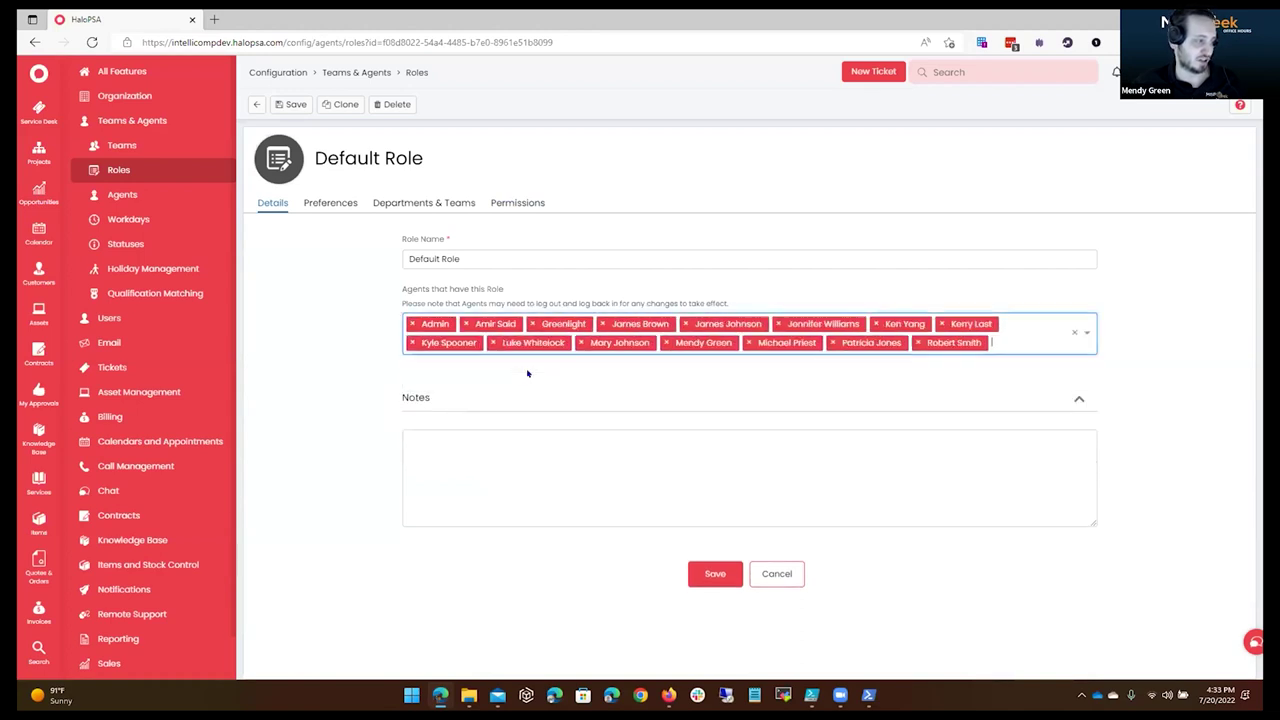
{"action": "left_click", "coordinate": [722, 578]}
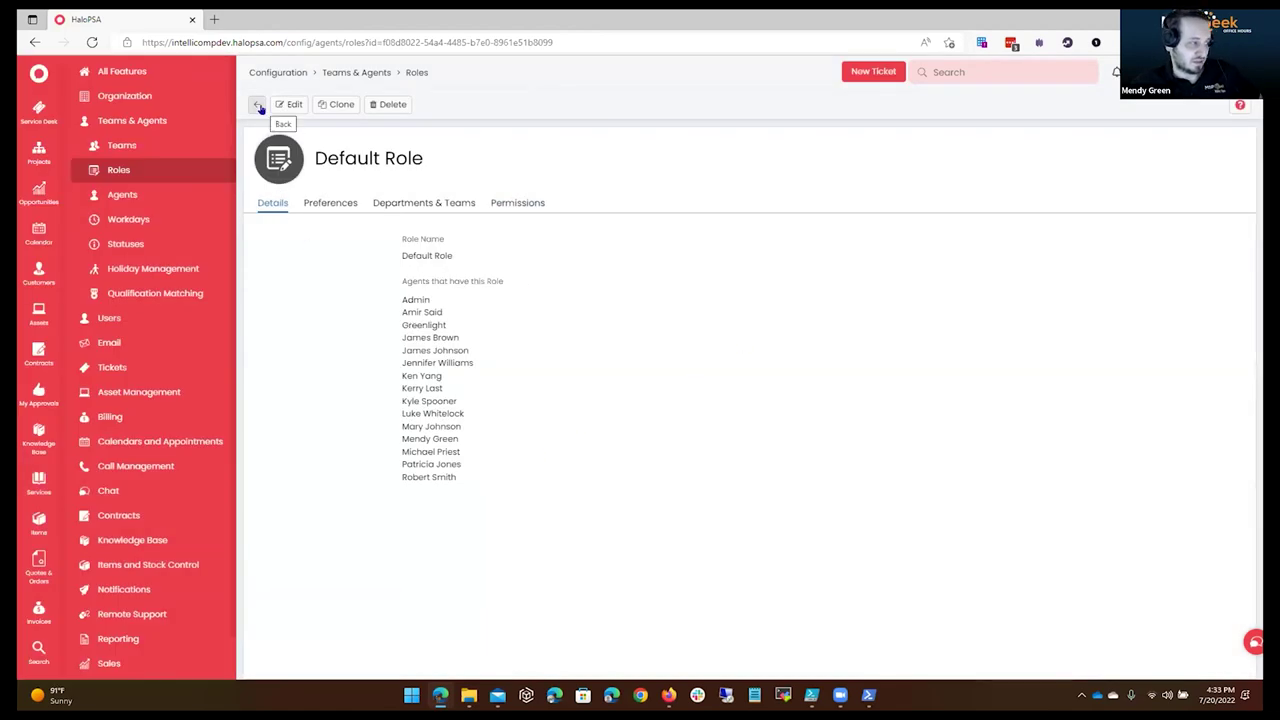
Review the Account Manager role's permissions and access levels.
{"action": "left_click", "coordinate": [259, 106]}
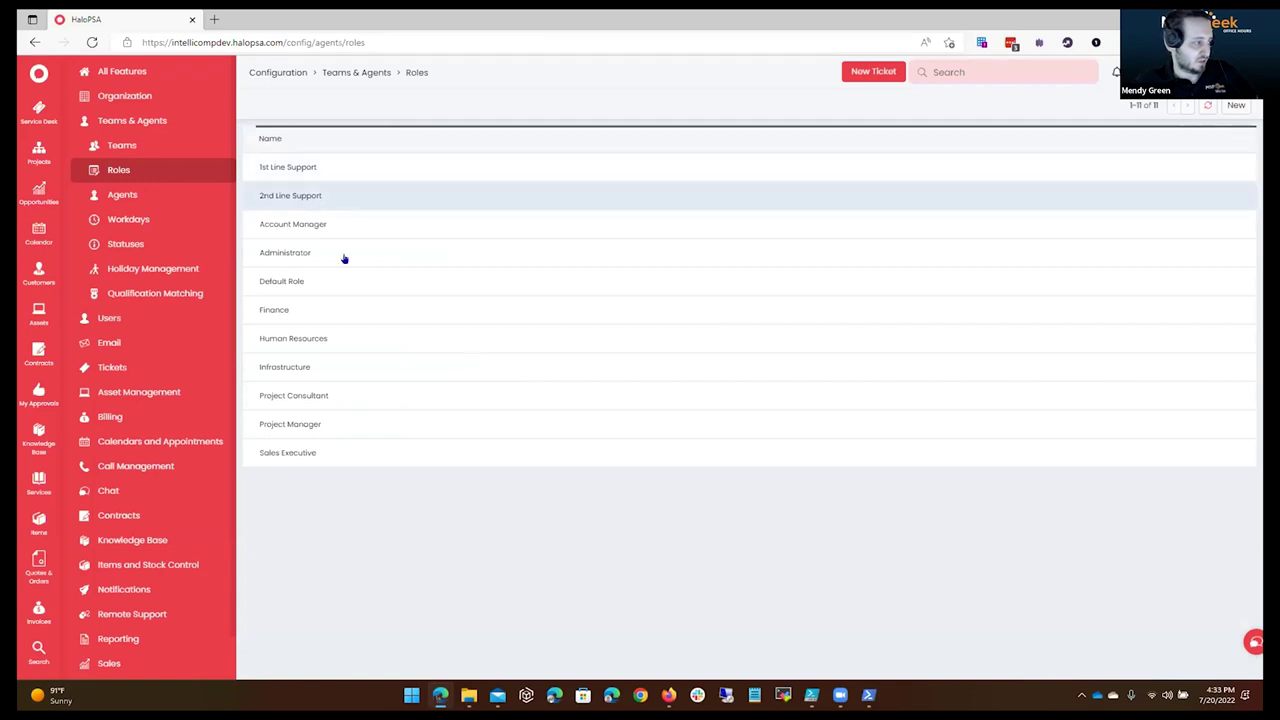
{"action": "left_click", "coordinate": [378, 233]}
{"action": "left_click", "coordinate": [503, 203]}
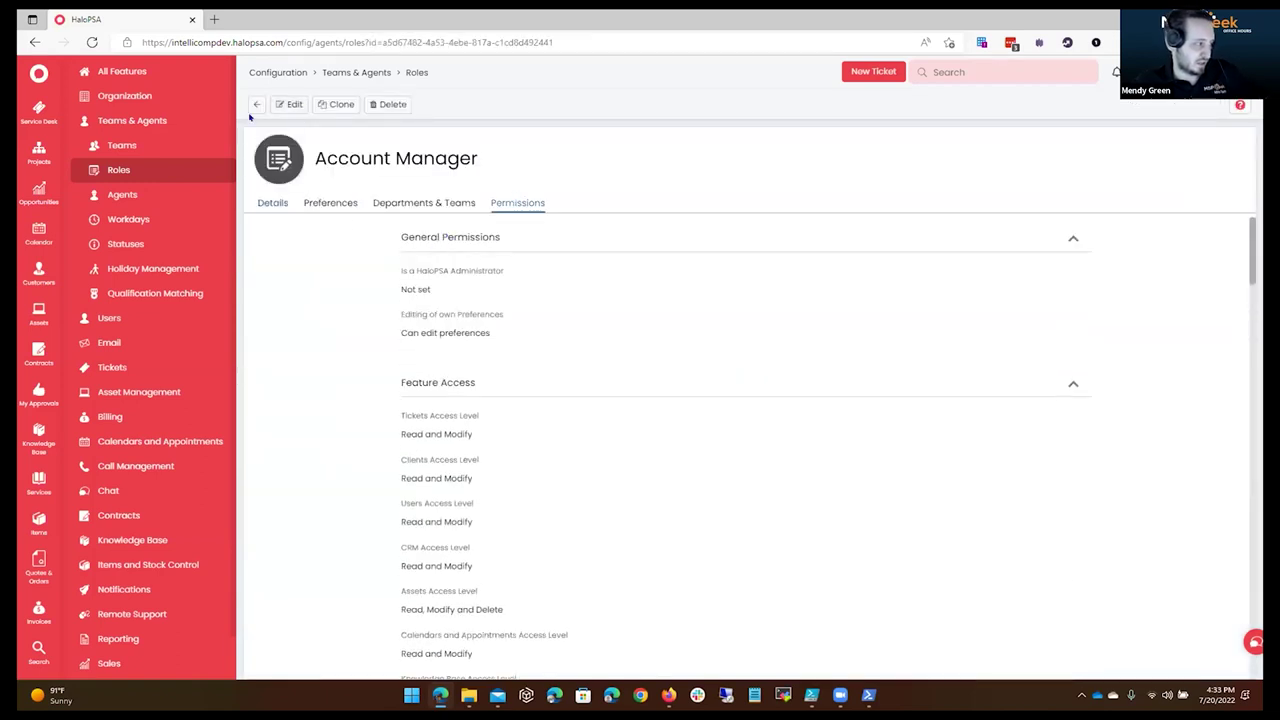
{"action": "left_click", "coordinate": [257, 104]}
Create a new role named 'Customer Manager'.
{"action": "left_click", "coordinate": [1236, 105]}
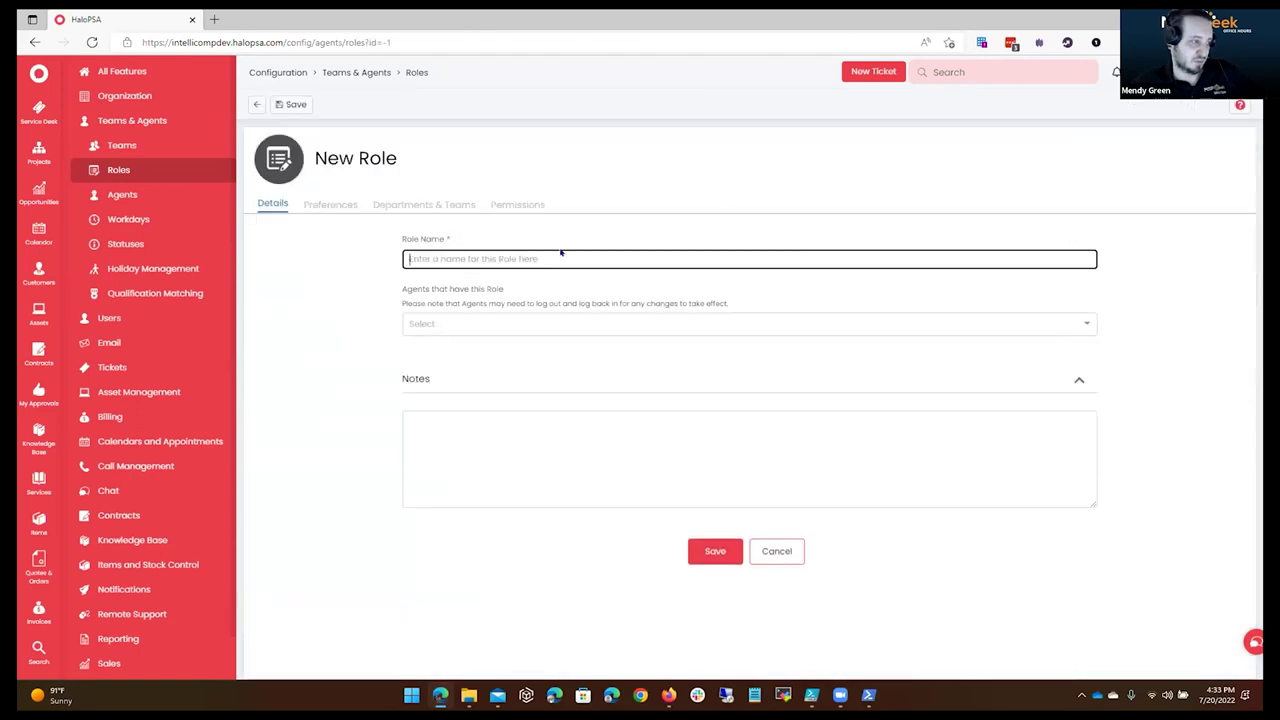
{"action": "type", "text": "Help Desk Manage"}
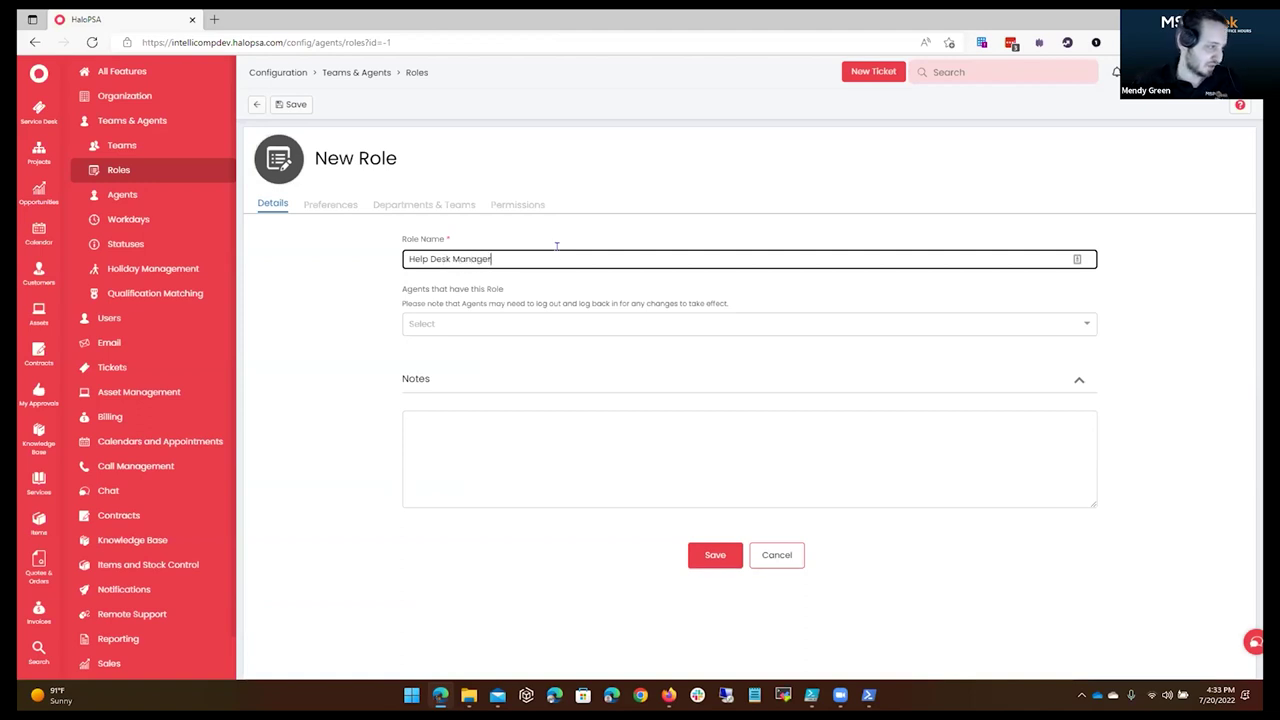
{"action": "type", "text": "r"}
{"action": "key", "text": "ctrl+Left"}
{"action": "key", "text": "shift+Home"}
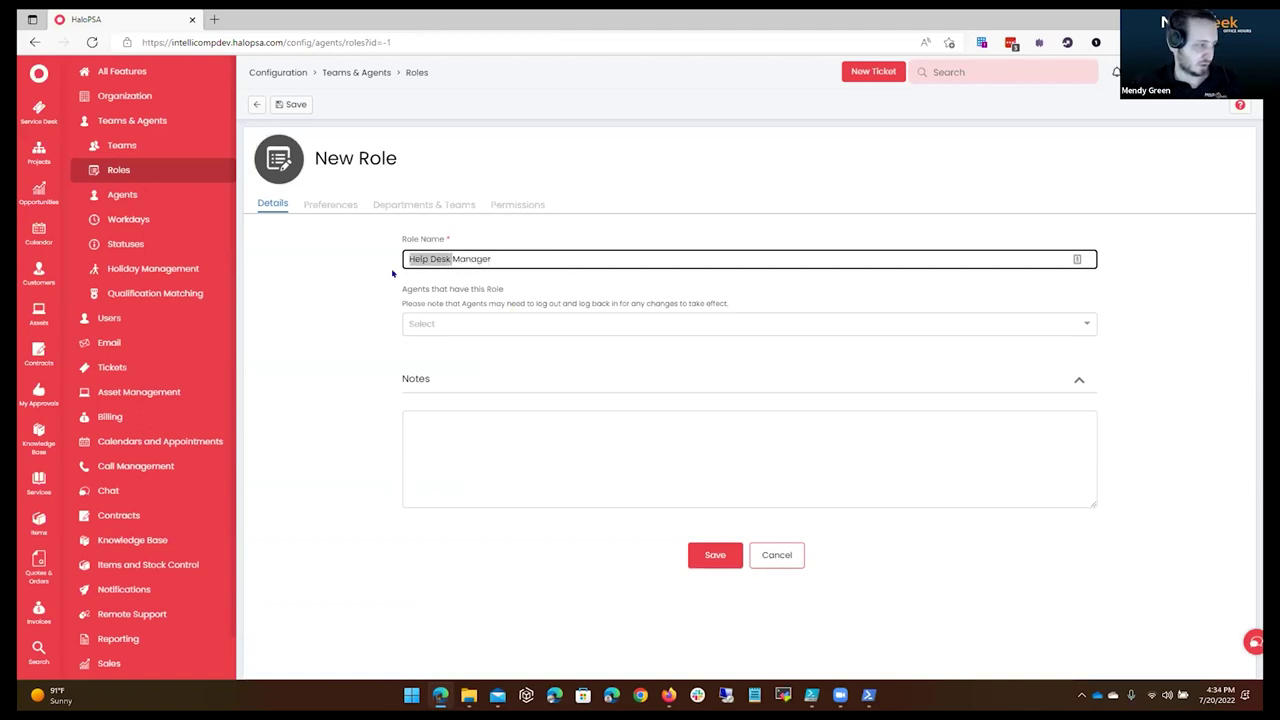
{"action": "type", "text": "Customer"}
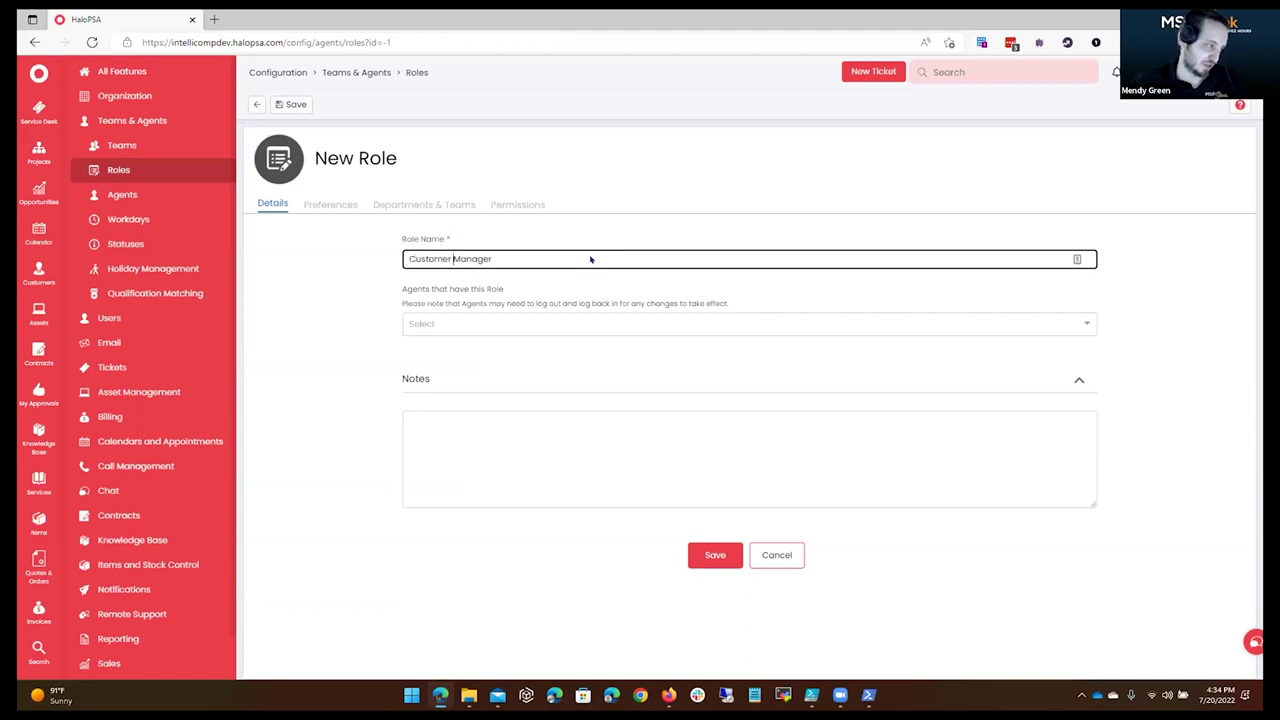
Assign one agent to the Customer Manager role and save it.
{"action": "left_click", "coordinate": [505, 322]}
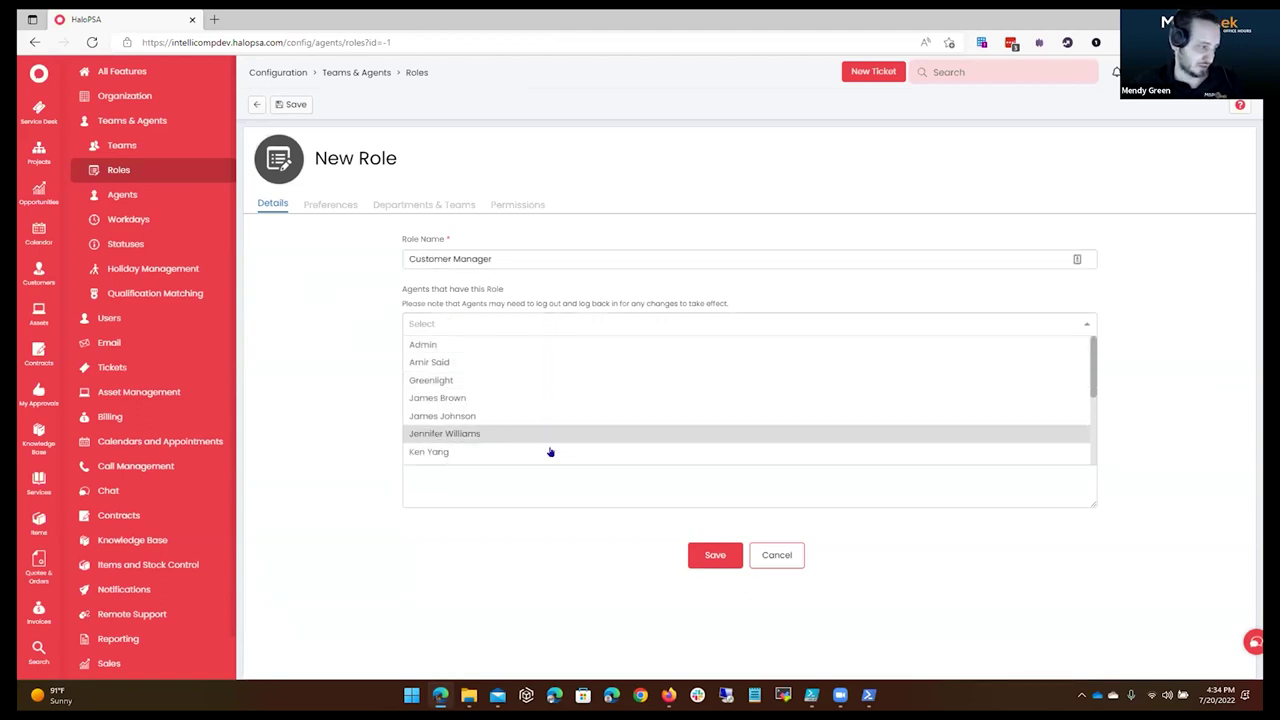
{"action": "scroll", "coordinate": [548, 448], "scroll_direction": "down", "scroll_amount": 1}
{"action": "type", "text": "luke"}
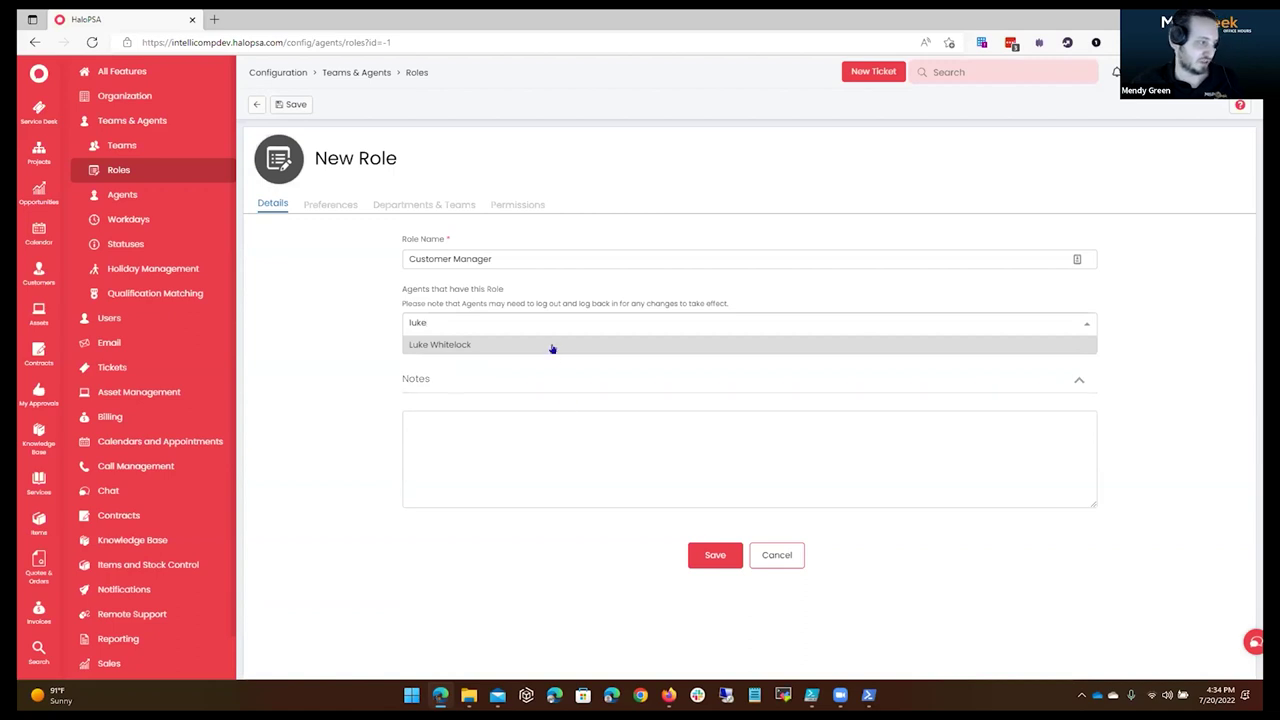
{"action": "left_click", "coordinate": [551, 345]}
{"action": "left_click", "coordinate": [403, 303]}
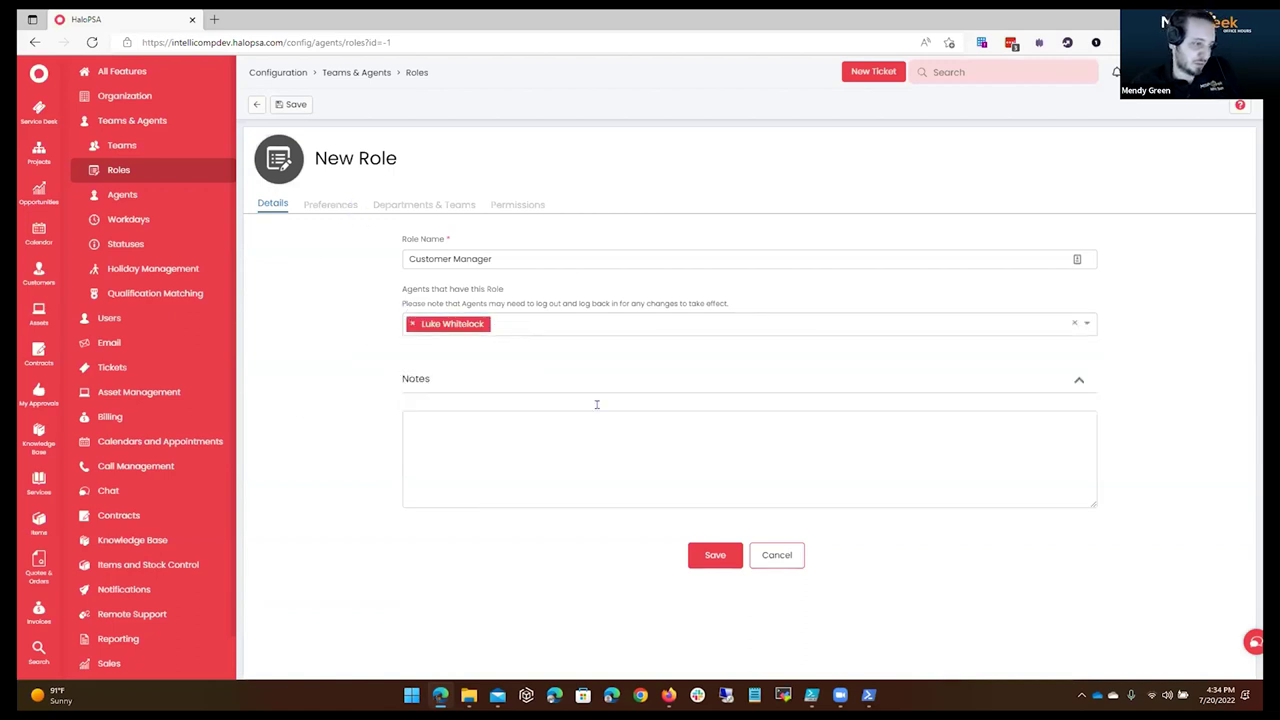
{"action": "left_click", "coordinate": [715, 555]}
Put the role's Departments & Teams tab into edit mode.
{"action": "left_click", "coordinate": [340, 202]}
{"action": "left_click", "coordinate": [424, 203]}
{"action": "left_click", "coordinate": [290, 104]}
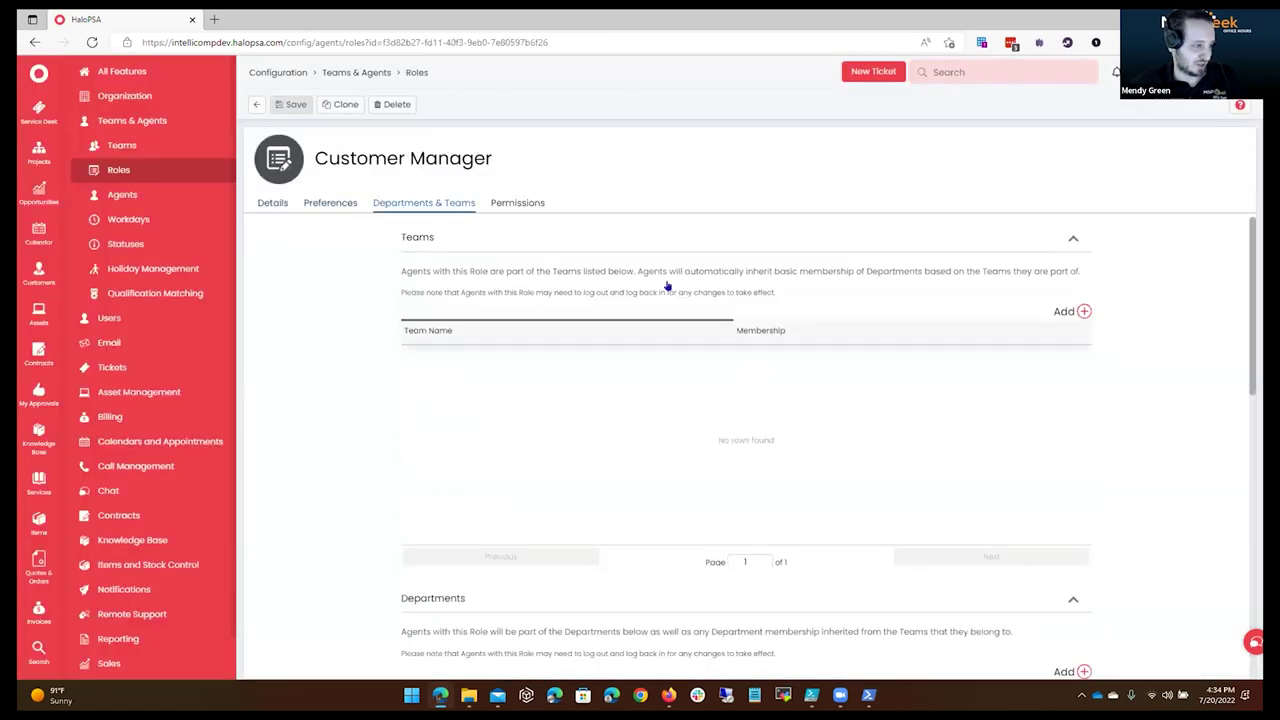
Add the Project Managers team to the role with Can be assigned to unchecked.
{"action": "left_click", "coordinate": [1064, 311]}
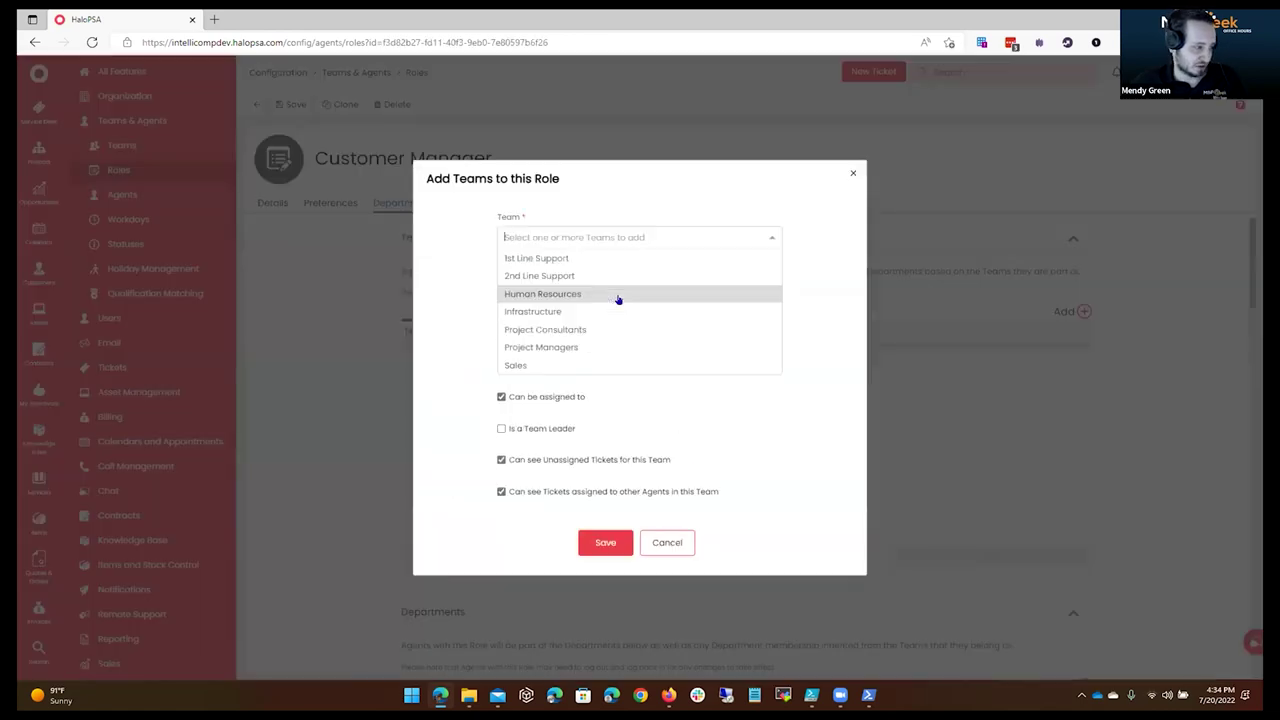
{"action": "left_click", "coordinate": [606, 348]}
{"action": "left_click", "coordinate": [817, 301]}
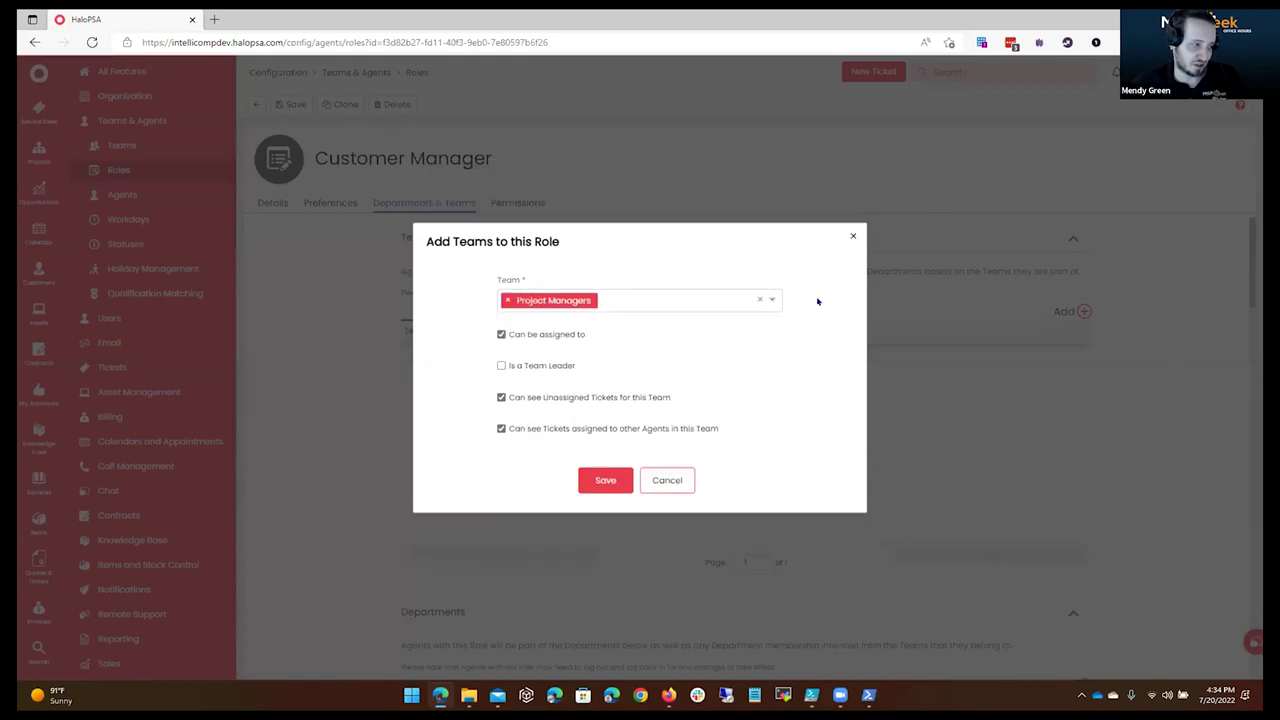
{"action": "left_click", "coordinate": [537, 336]}
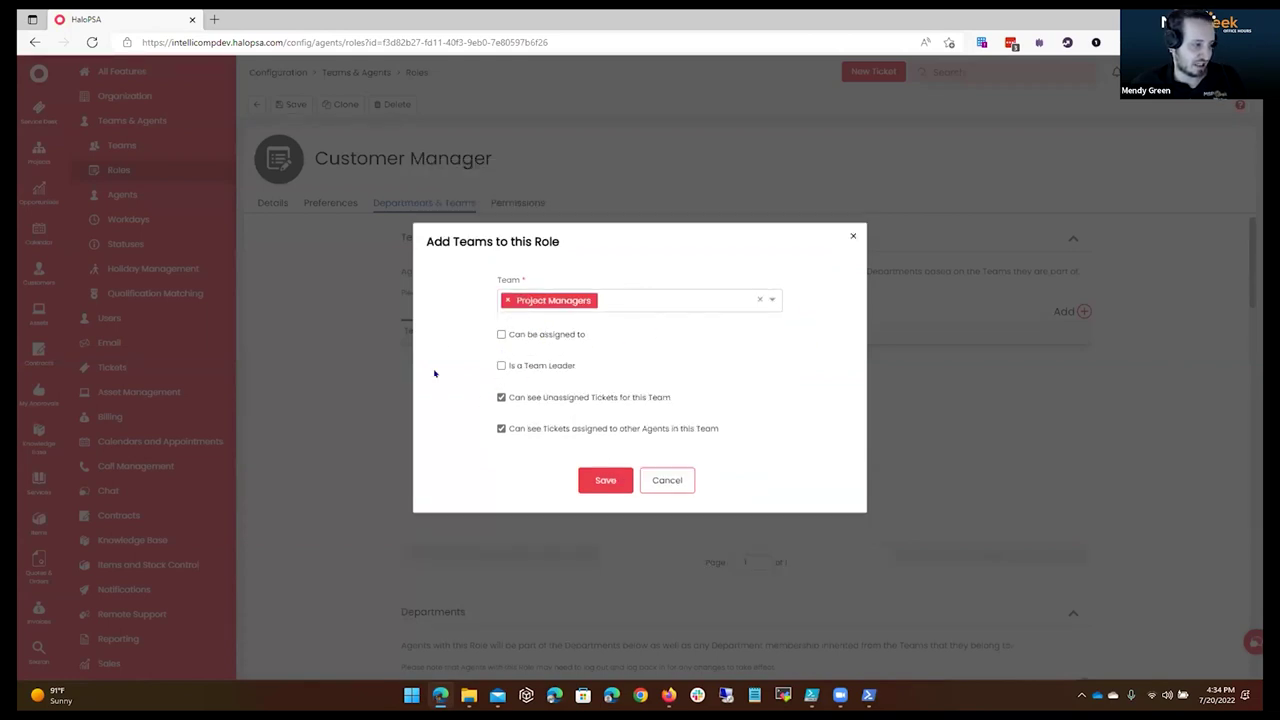
{"action": "left_click", "coordinate": [606, 479]}
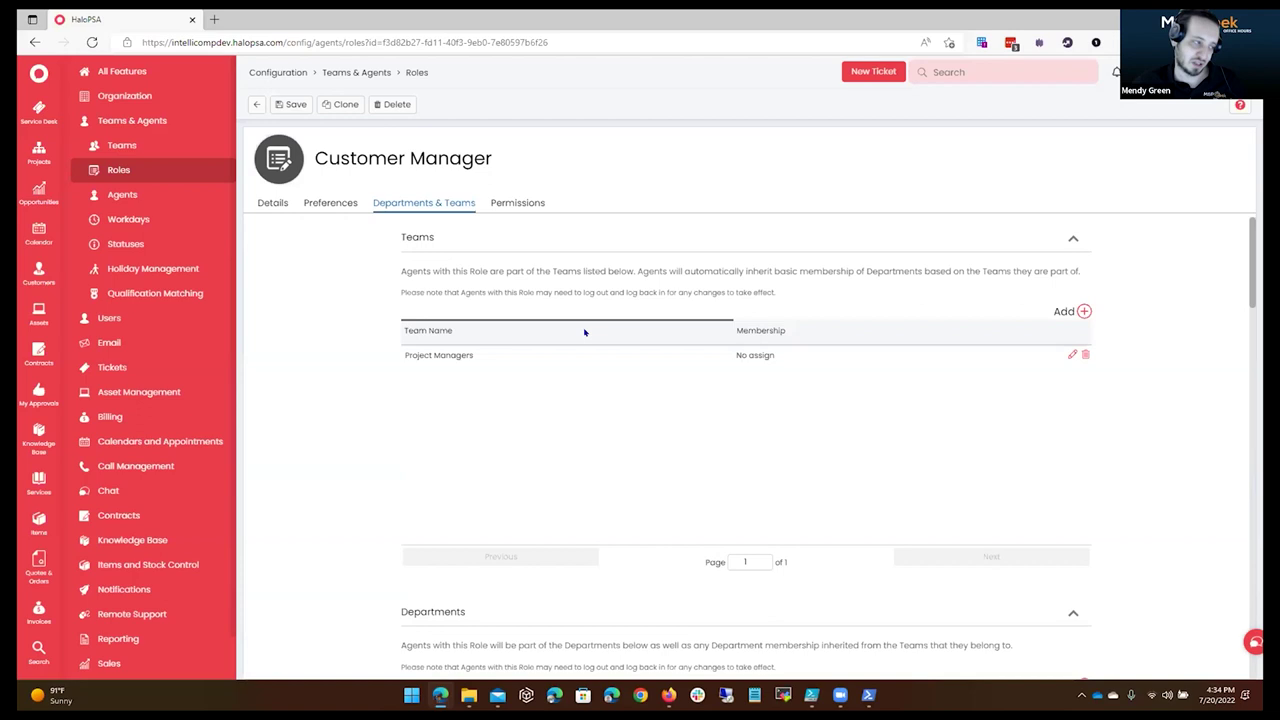
Set Clients and Contracts access levels to Read and Modify and save.
{"action": "left_click", "coordinate": [520, 204]}
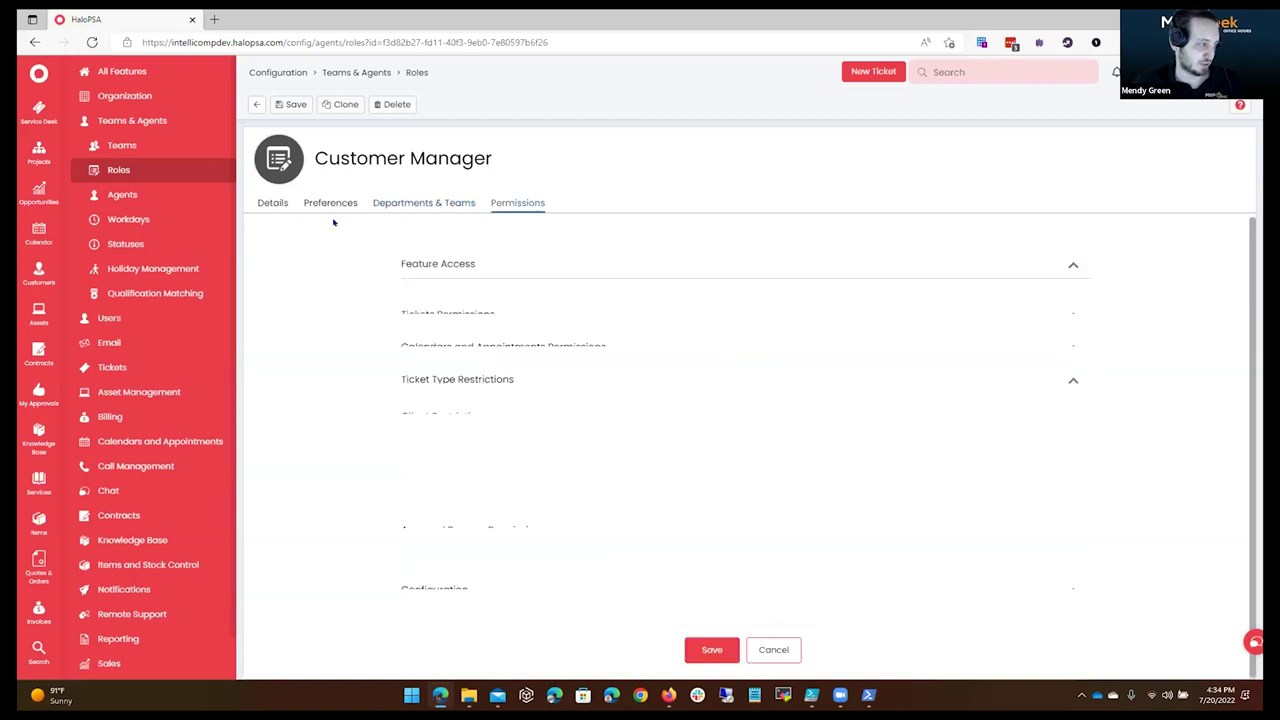
{"action": "scroll", "coordinate": [457, 429], "scroll_direction": "down", "scroll_amount": 1}
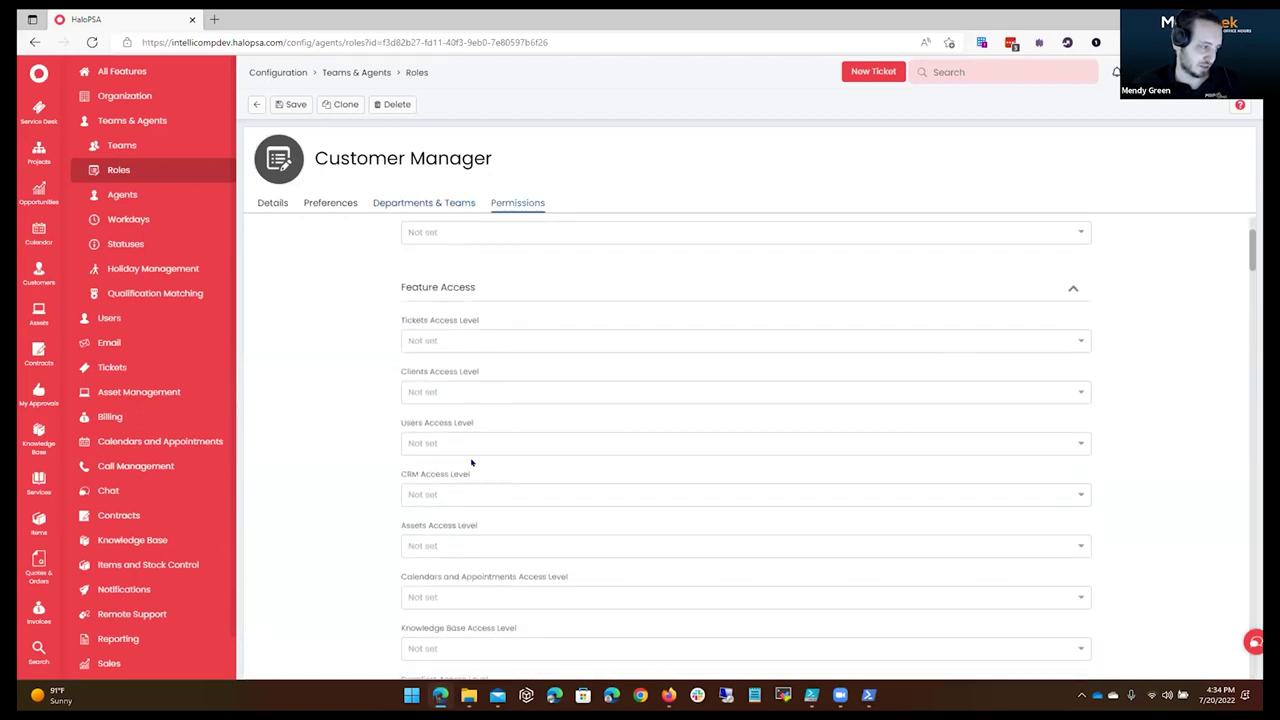
{"action": "left_click", "coordinate": [466, 394]}
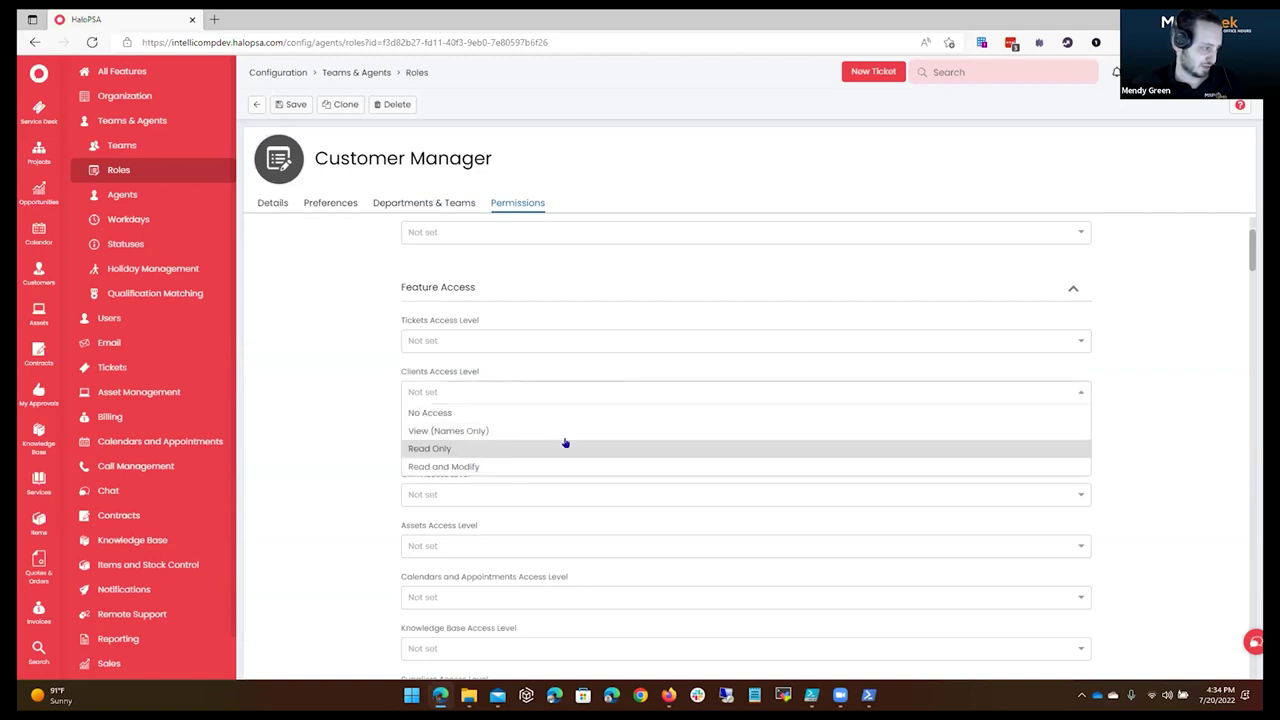
{"action": "left_click", "coordinate": [471, 463]}
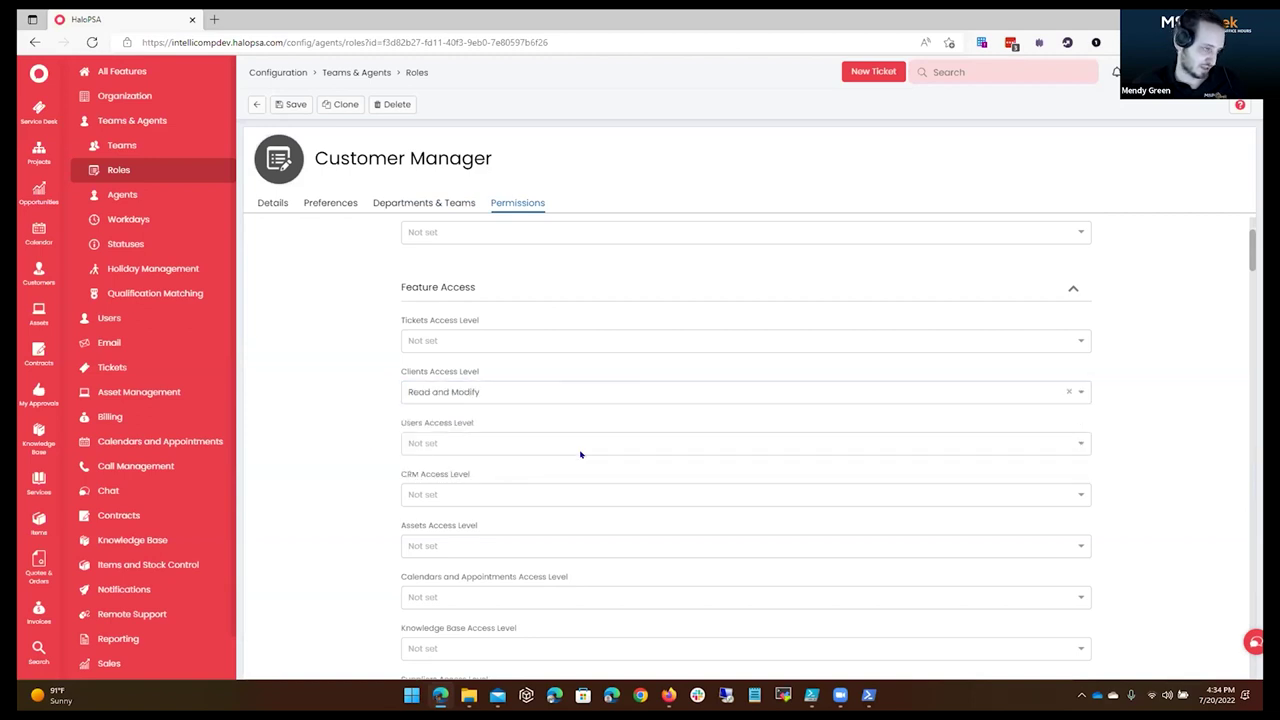
{"action": "key", "text": "ctrl+f"}
{"action": "type", "text": "contract"}
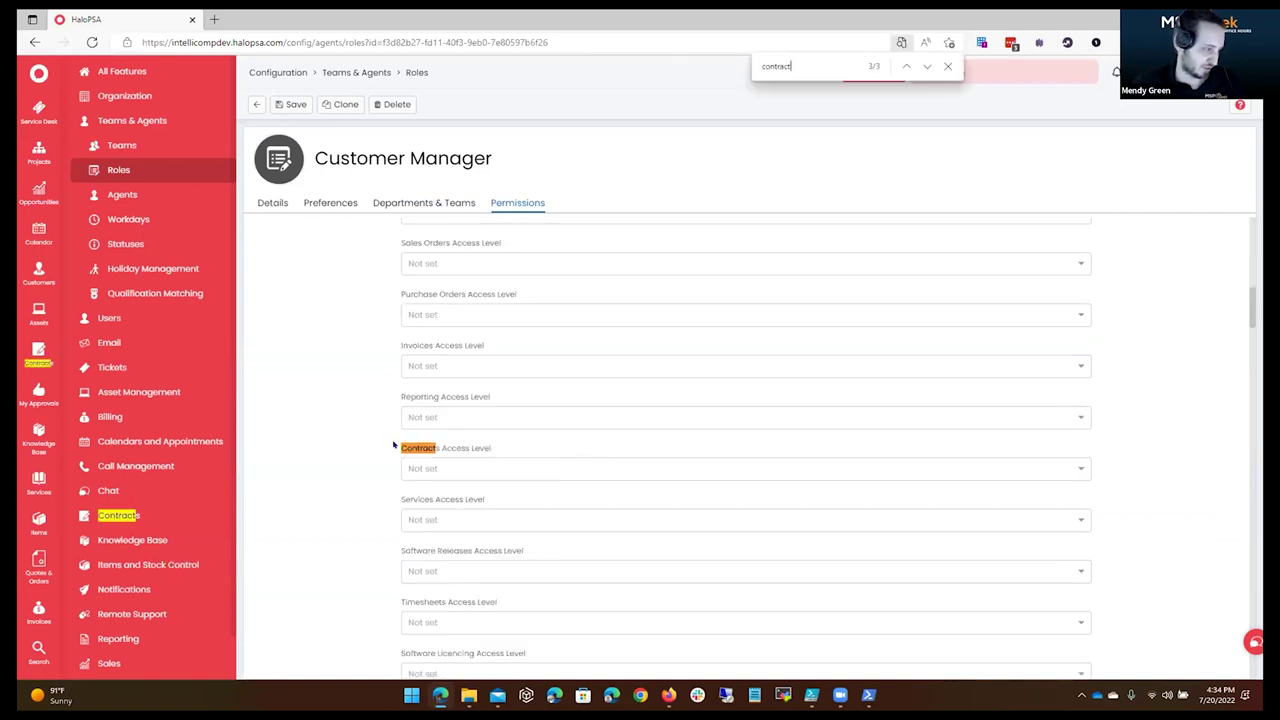
{"action": "left_click", "coordinate": [470, 467]}
{"action": "left_click", "coordinate": [494, 526]}
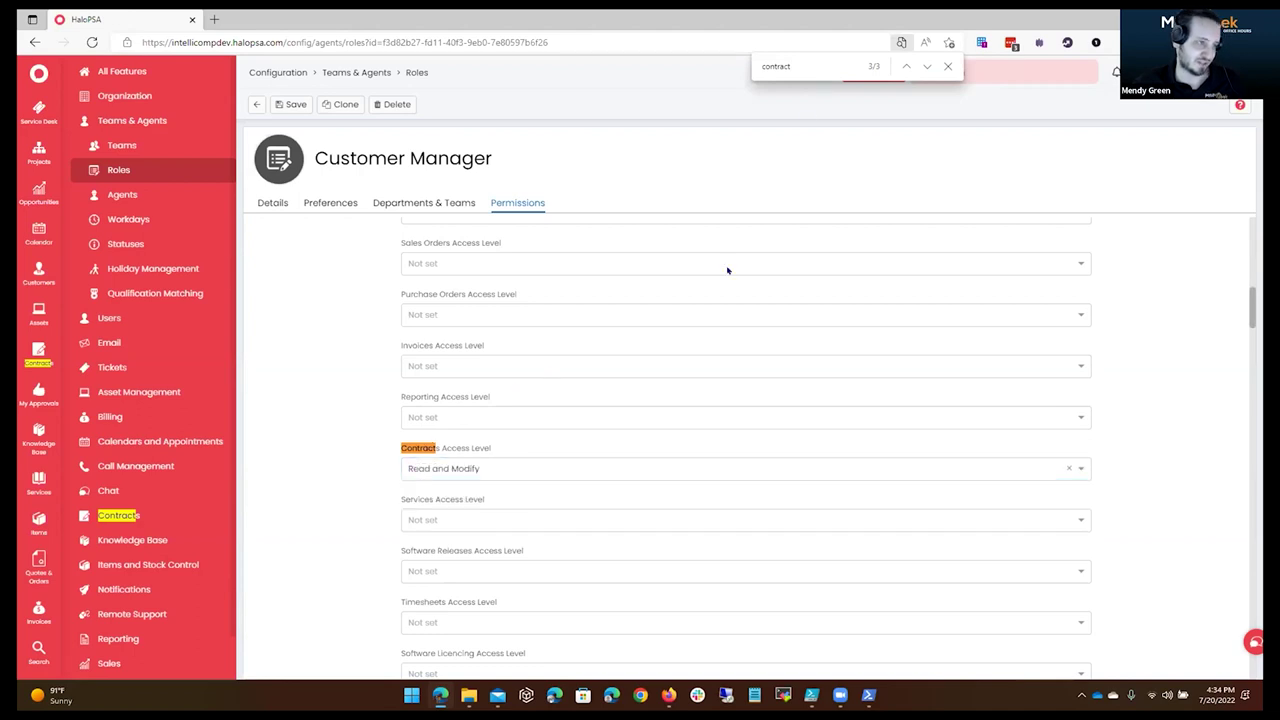
{"action": "left_click", "coordinate": [292, 105]}
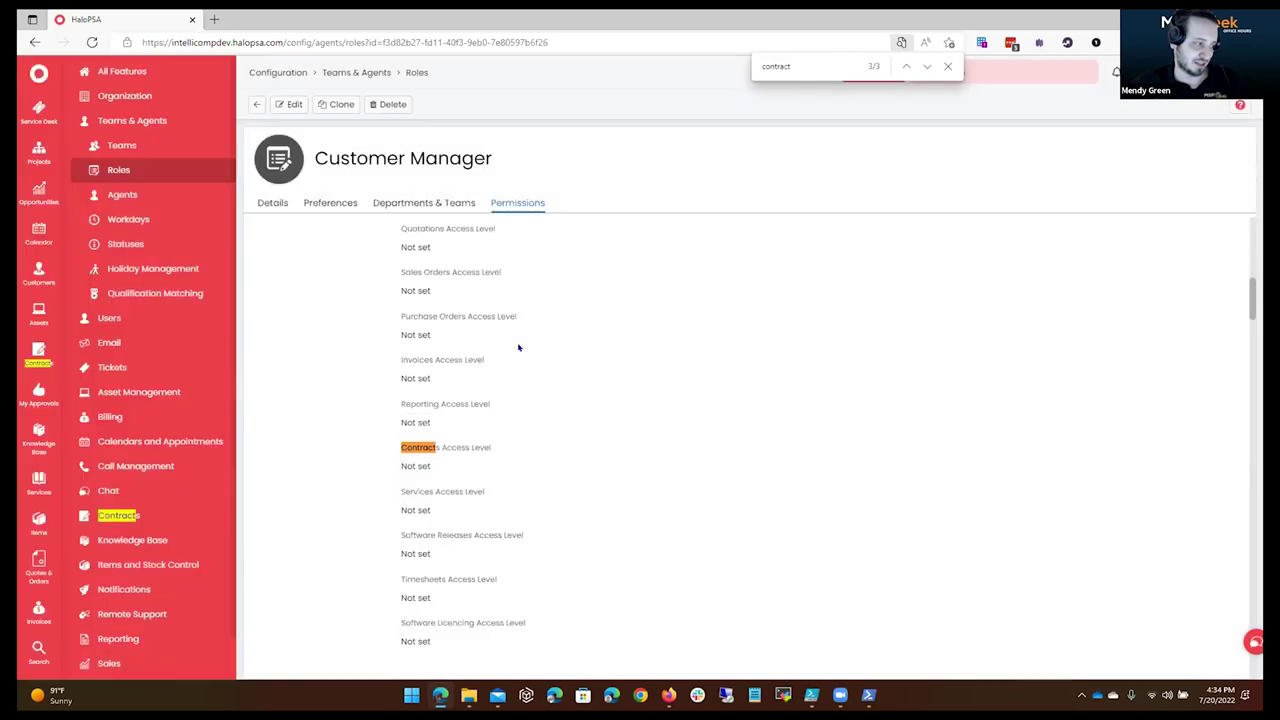
Review the Customer Manager role's saved permissions and teams.
{"action": "scroll", "coordinate": [525, 420], "scroll_direction": "down", "scroll_amount": 4}
{"action": "scroll", "coordinate": [418, 388], "scroll_direction": "up", "scroll_amount": 6}
{"action": "scroll", "coordinate": [418, 388], "scroll_direction": "up", "scroll_amount": 5}
{"action": "left_click", "coordinate": [520, 205]}
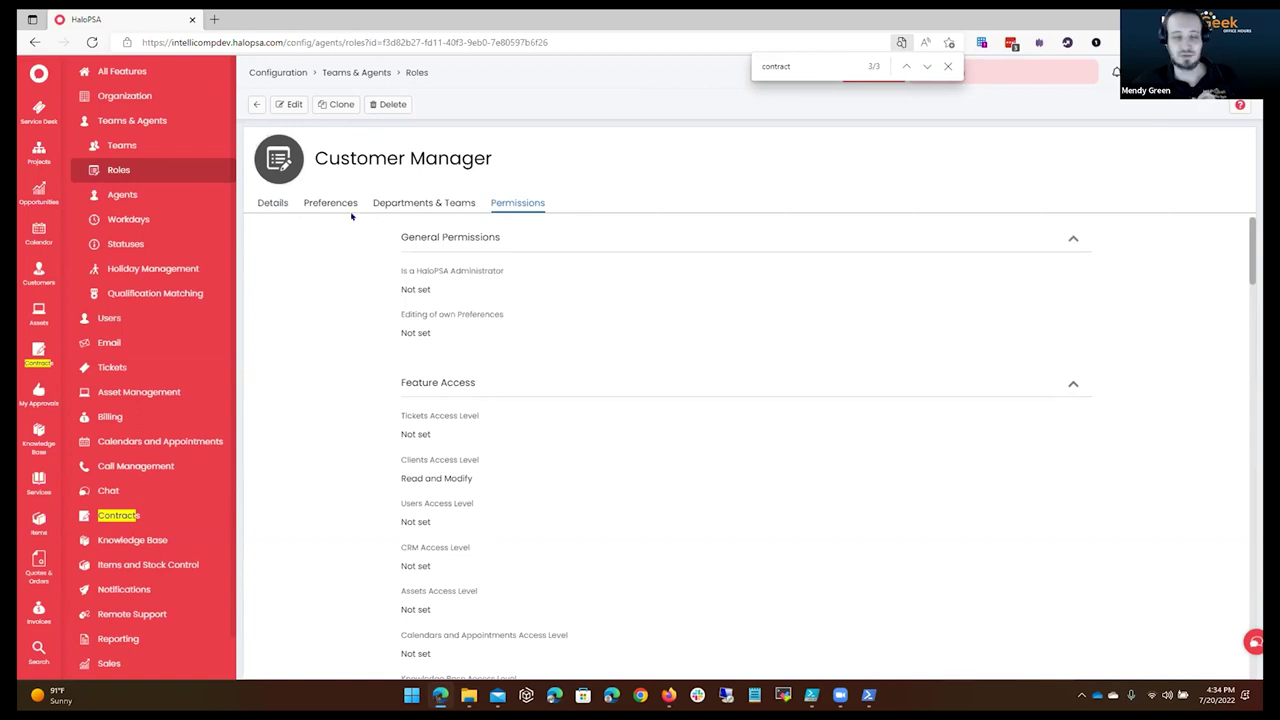
{"action": "left_click", "coordinate": [380, 200]}
Remove the Administrator role from the Customer Manager agent and save.
{"action": "left_click", "coordinate": [273, 198]}
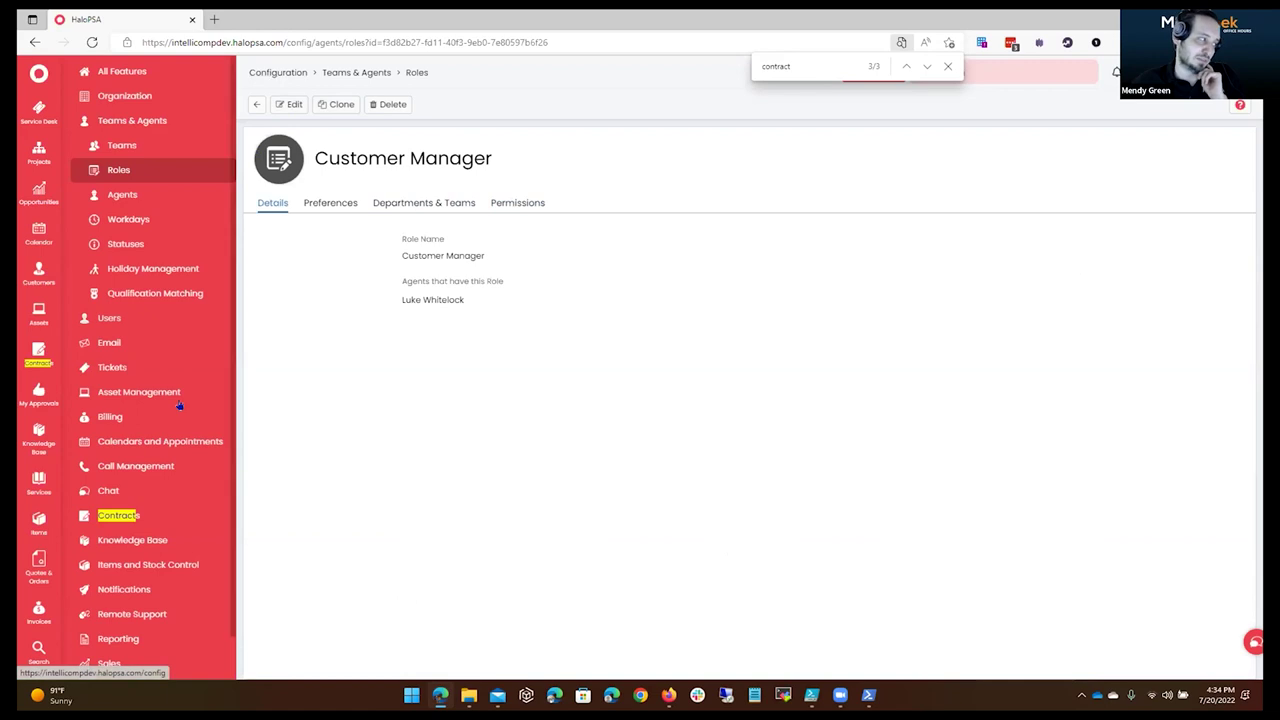
{"action": "left_click", "coordinate": [155, 198]}
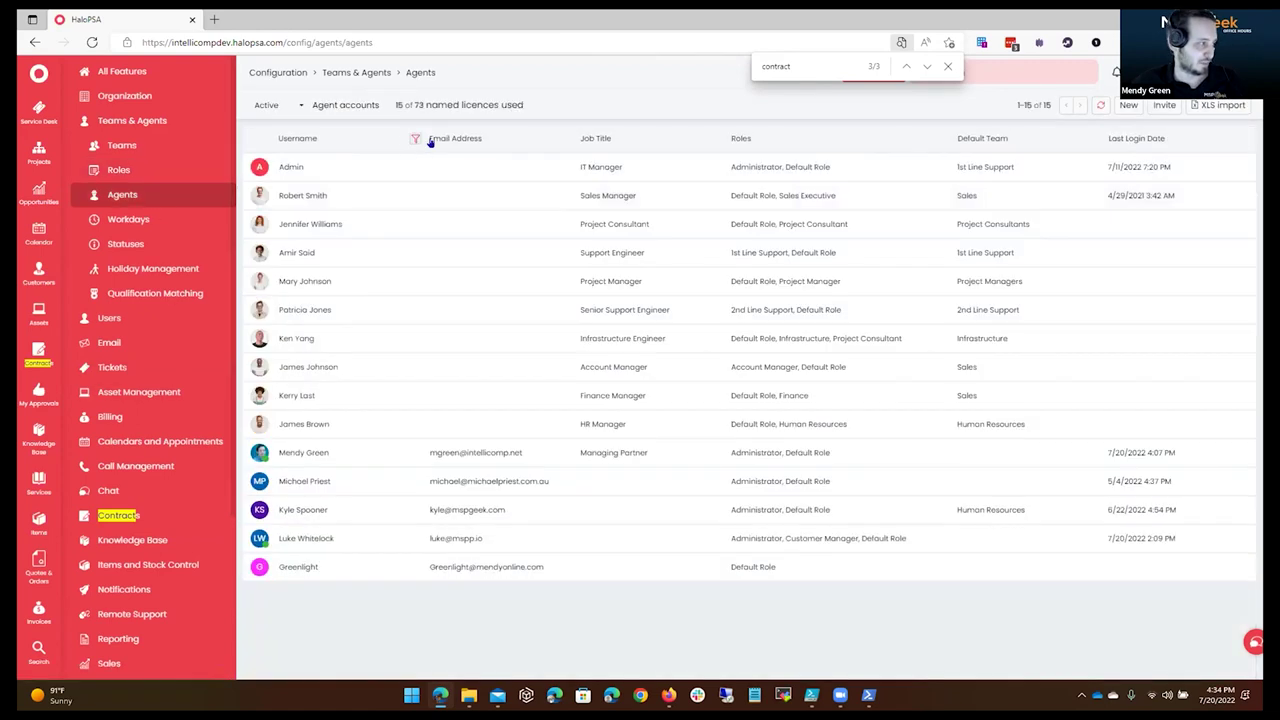
{"action": "left_click", "coordinate": [330, 536]}
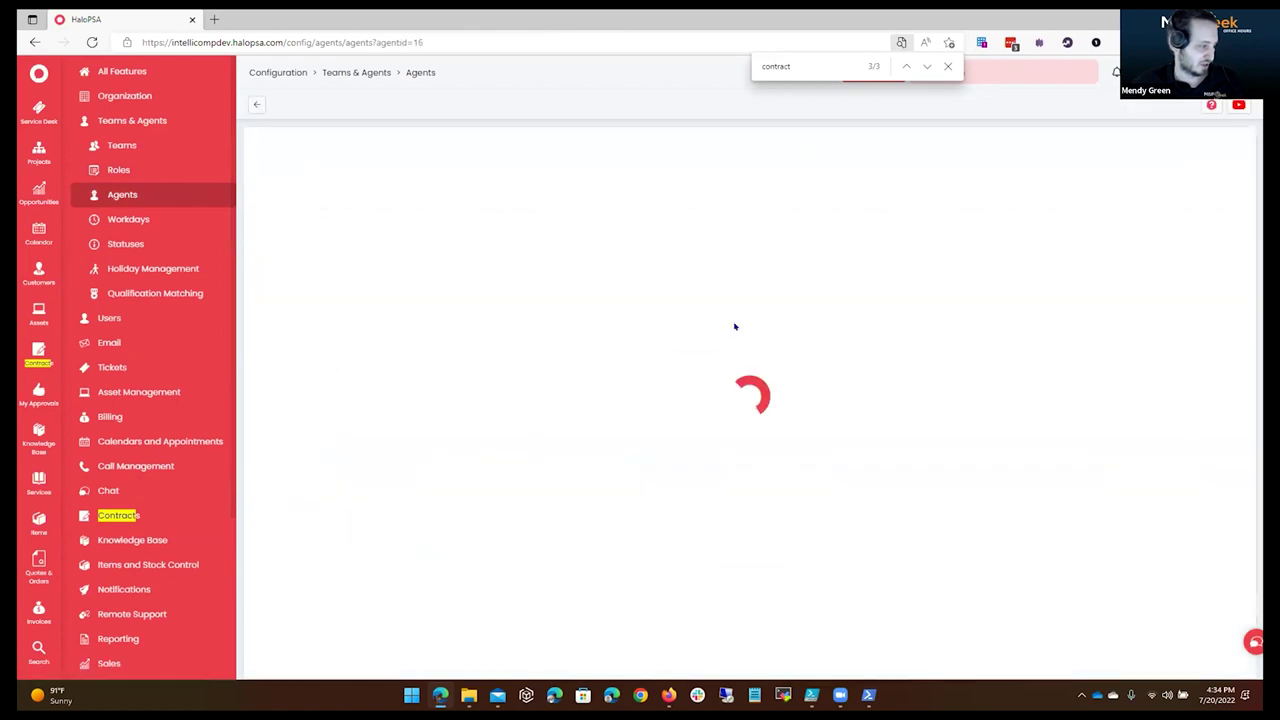
{"action": "left_click", "coordinate": [293, 104]}
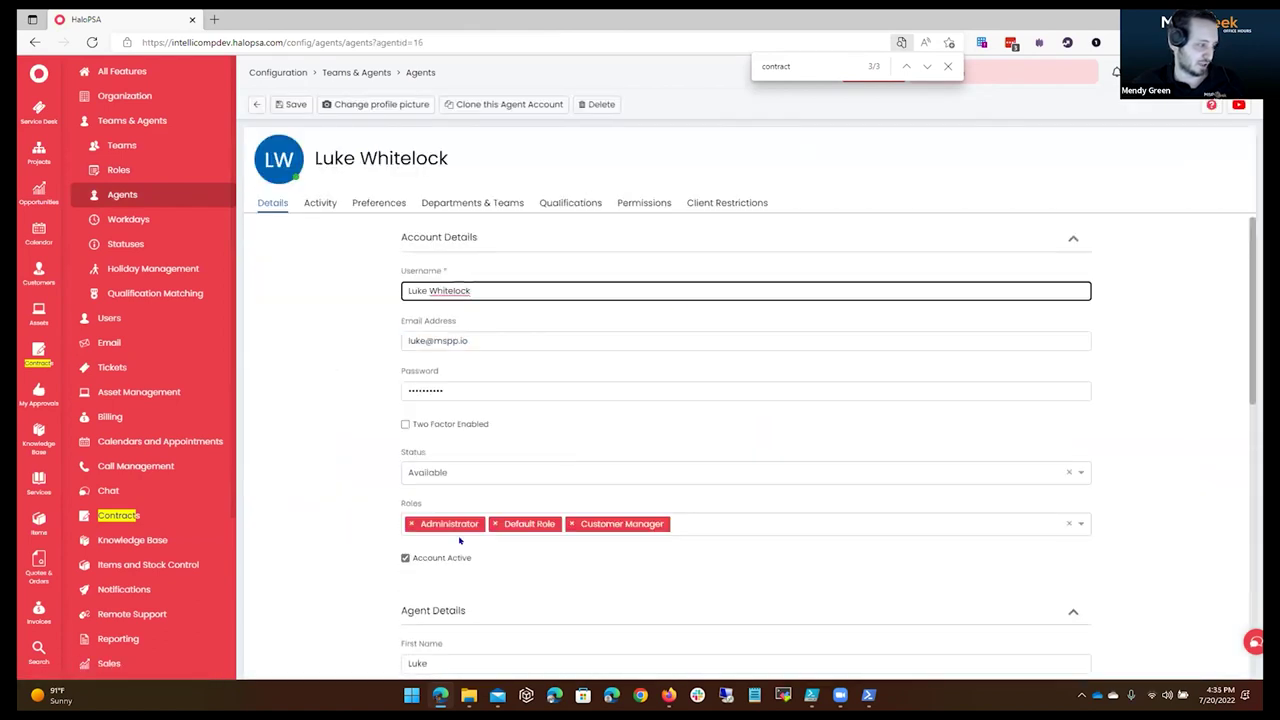
{"action": "left_click", "coordinate": [410, 524]}
{"action": "left_click", "coordinate": [419, 496]}
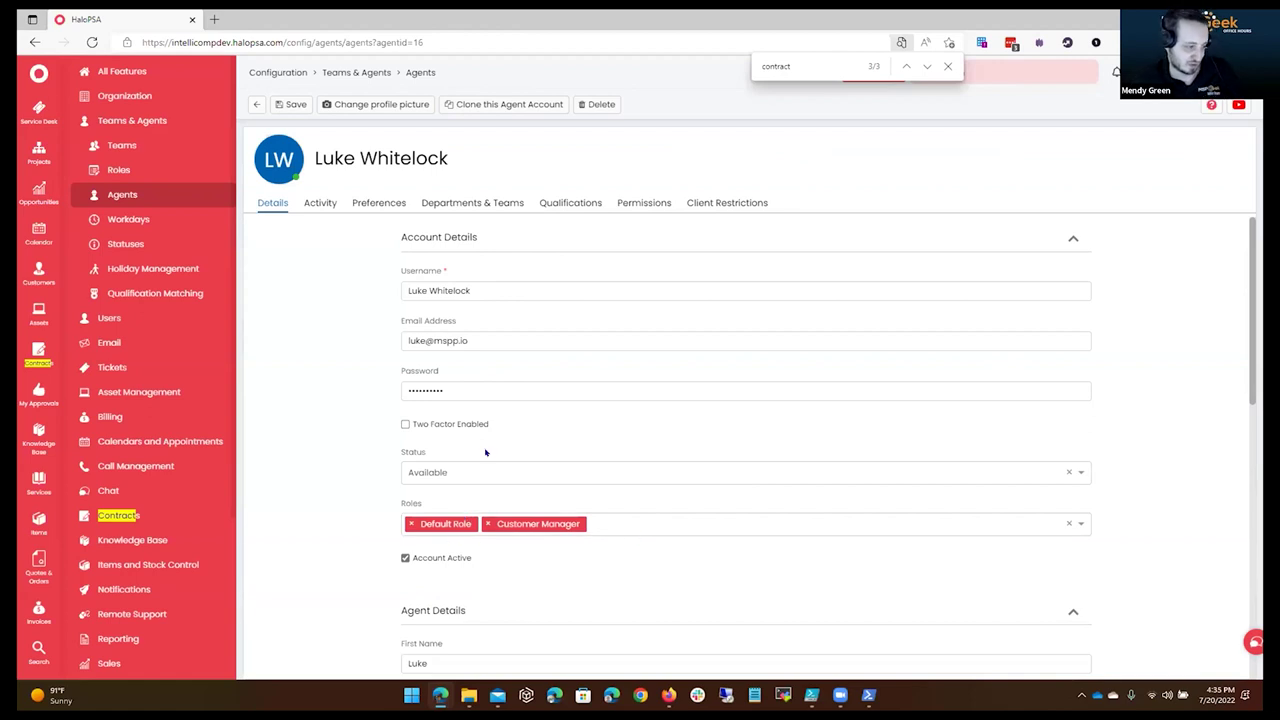
{"action": "left_click", "coordinate": [293, 104]}
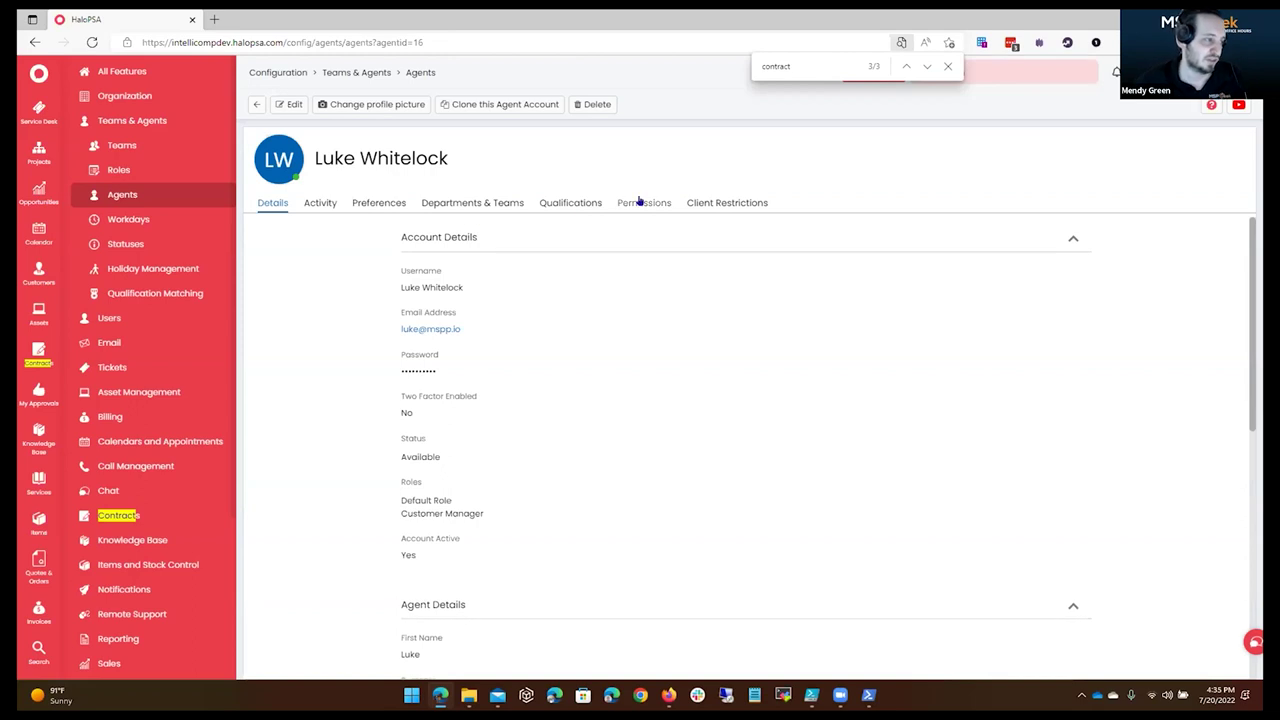
Check which roles the agent's Tickets, Clients and Users access levels are inherited from.
{"action": "left_click", "coordinate": [640, 201]}
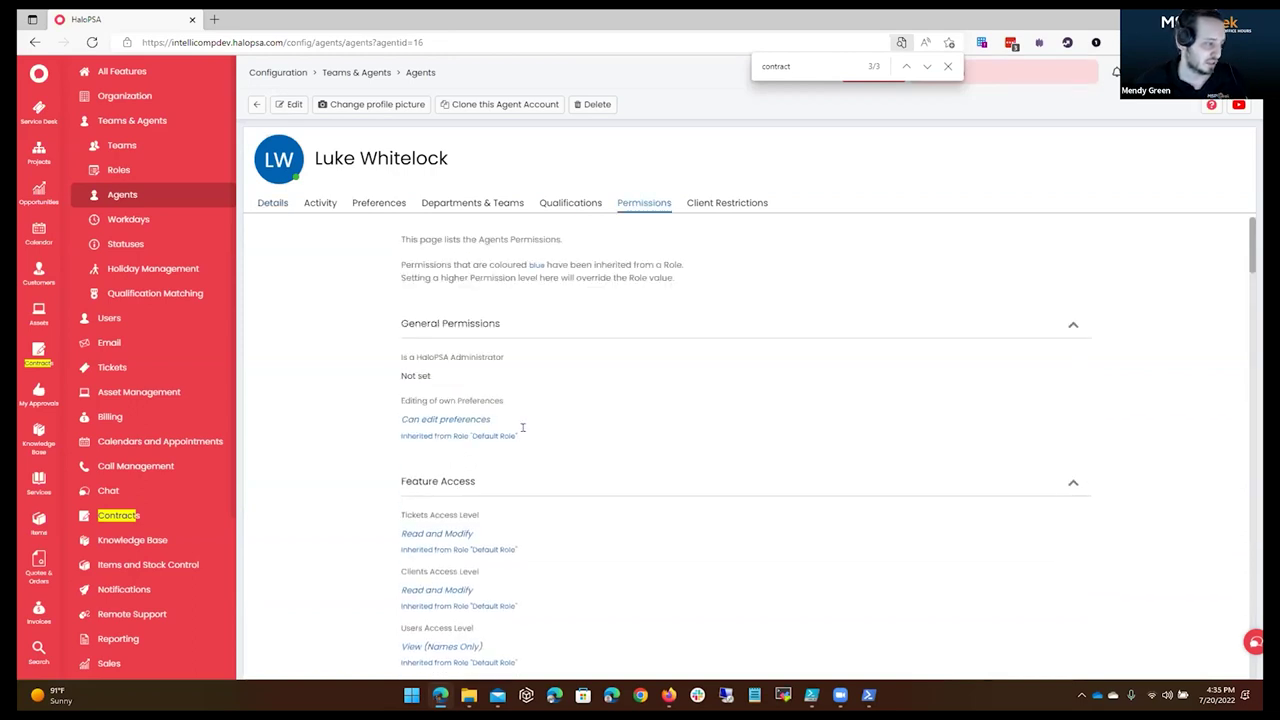
{"action": "triple_click", "coordinate": [522, 428]}
{"action": "left_click_drag", "start_coordinate": [401, 549], "coordinate": [520, 550]}
{"action": "left_click_drag", "start_coordinate": [410, 606], "coordinate": [570, 611]}
{"action": "scroll", "coordinate": [558, 535], "scroll_direction": "down", "scroll_amount": 1}
{"action": "left_click_drag", "start_coordinate": [400, 331], "coordinate": [578, 384]}
{"action": "left_click_drag", "start_coordinate": [388, 530], "coordinate": [603, 531]}
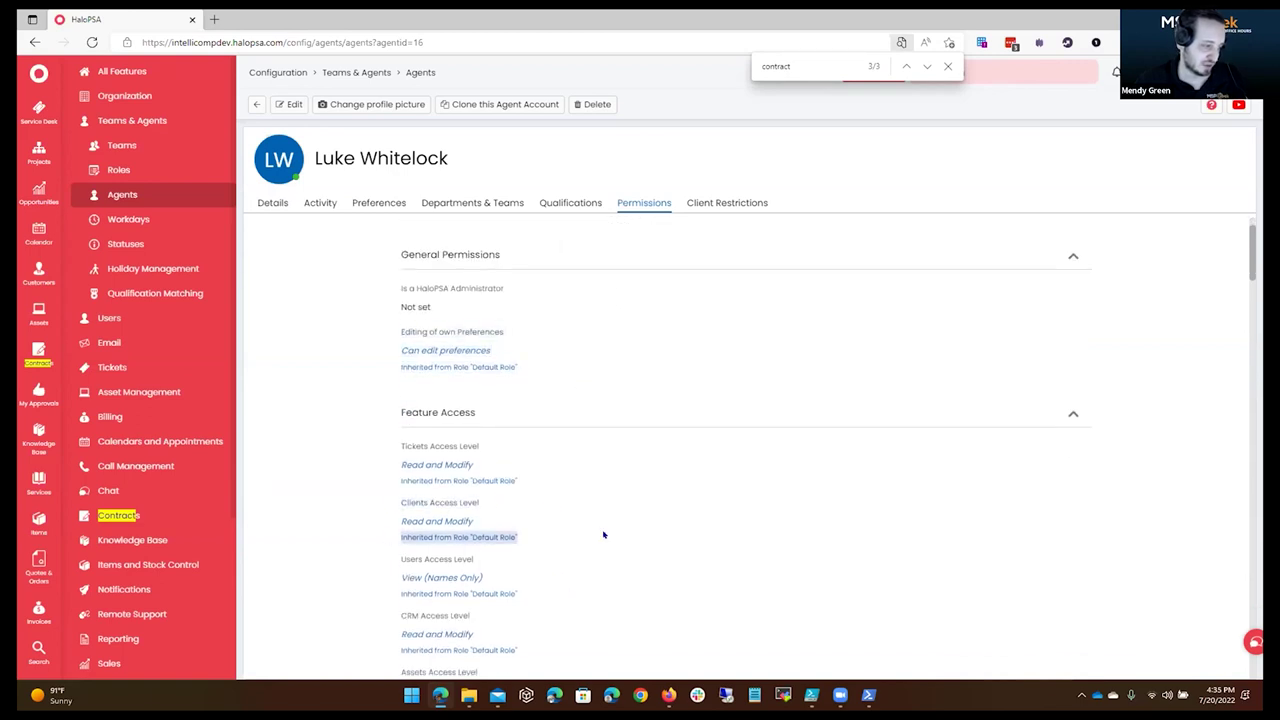
{"action": "scroll", "coordinate": [386, 386], "scroll_direction": "down", "scroll_amount": 3}
{"action": "left_click_drag", "start_coordinate": [399, 370], "coordinate": [484, 371]}
{"action": "left_click_drag", "start_coordinate": [399, 421], "coordinate": [520, 444]}
{"action": "left_click", "coordinate": [600, 506]}
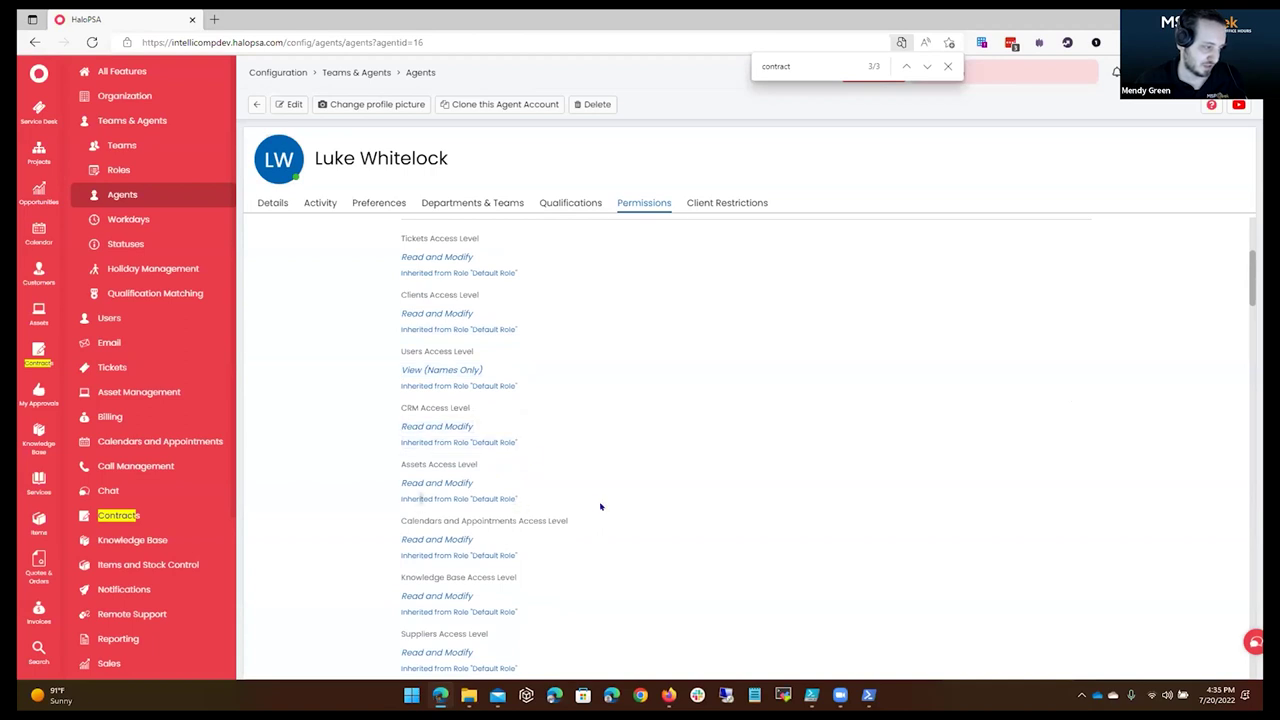
{"action": "left_click_drag", "start_coordinate": [422, 498], "coordinate": [591, 500]}
{"action": "scroll", "coordinate": [591, 500], "scroll_direction": "down", "scroll_amount": 2}
{"action": "left_click", "coordinate": [703, 389]}
Confirm the agent's Contracts access is inherited from Customer Manager.
{"action": "key", "text": "ctrl+f"}
{"action": "type", "text": "contract"}
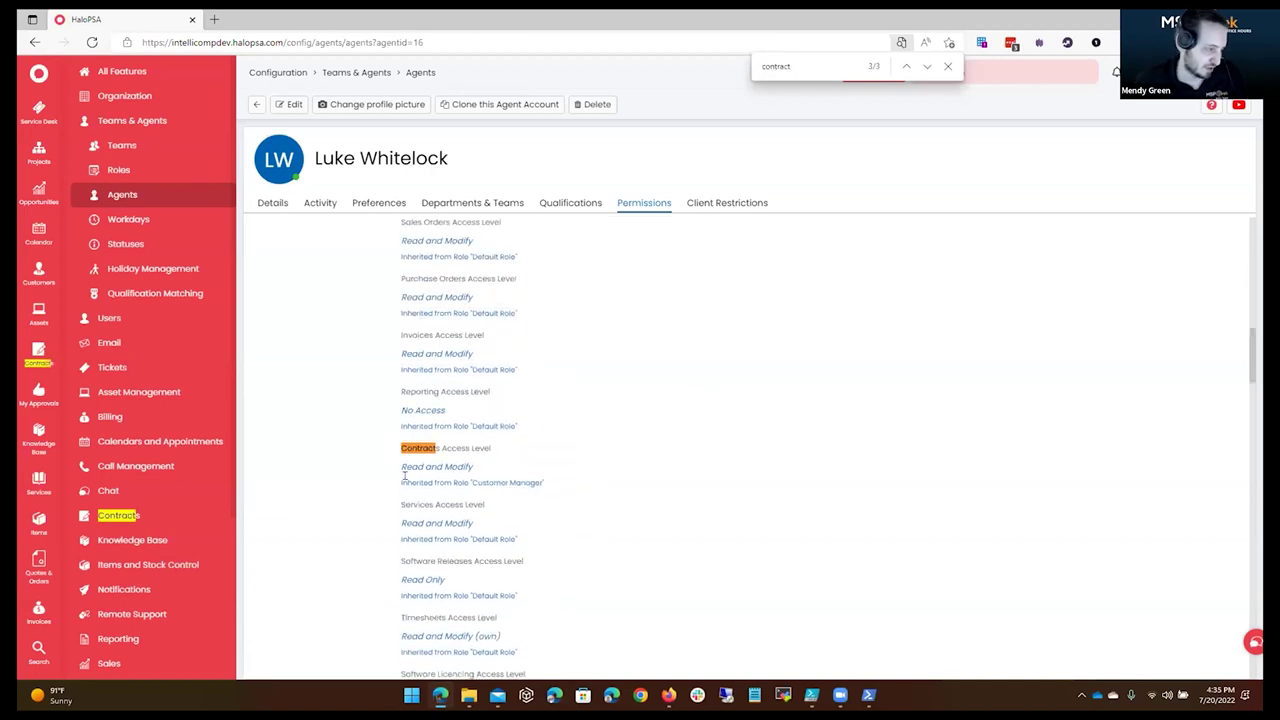
{"action": "left_click_drag", "start_coordinate": [406, 480], "coordinate": [548, 485]}
{"action": "left_click", "coordinate": [576, 475]}
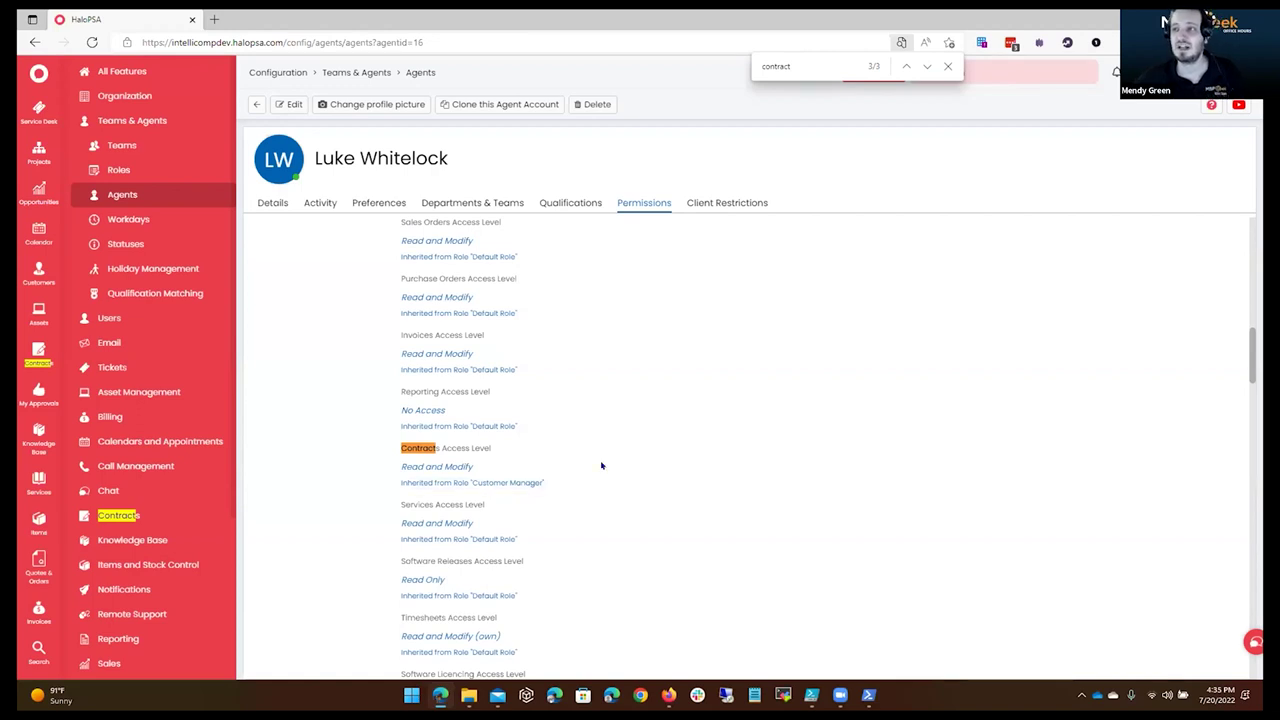
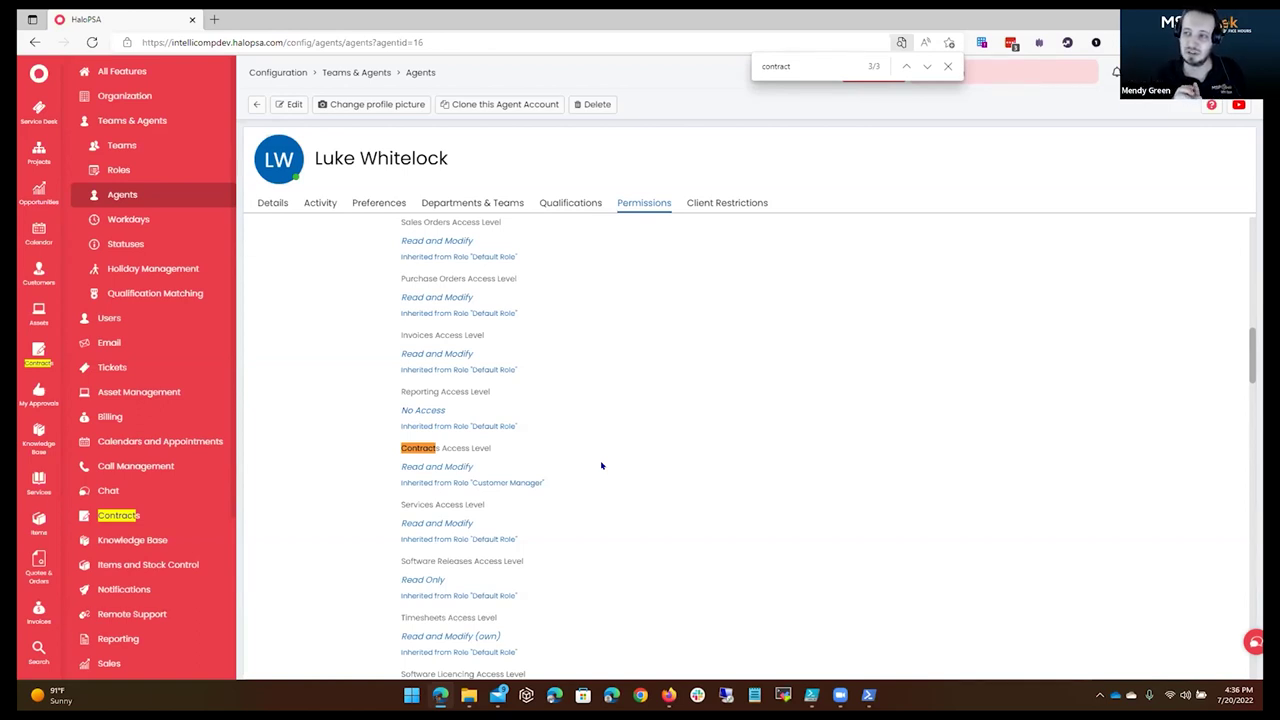
Open the Default Role's permissions and make them editable.
{"action": "scroll", "coordinate": [601, 465], "scroll_direction": "up", "scroll_amount": 10}
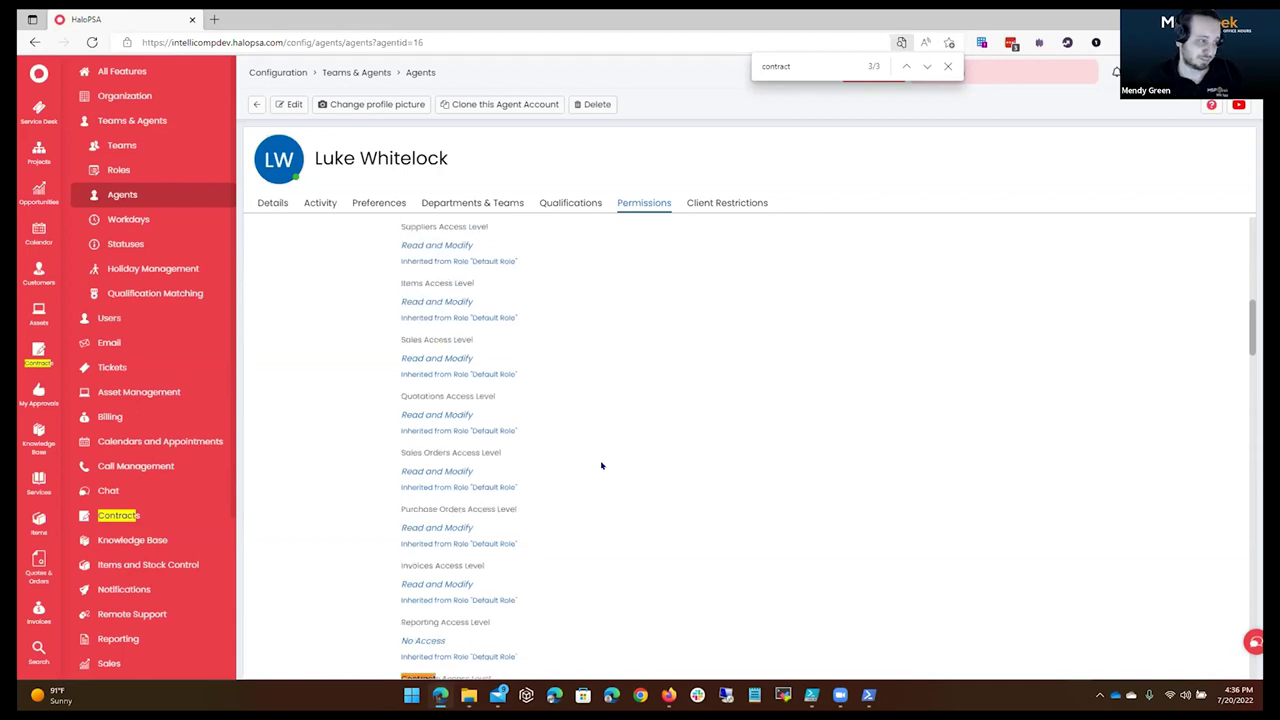
{"action": "scroll", "coordinate": [575, 443], "scroll_direction": "down", "scroll_amount": 8}
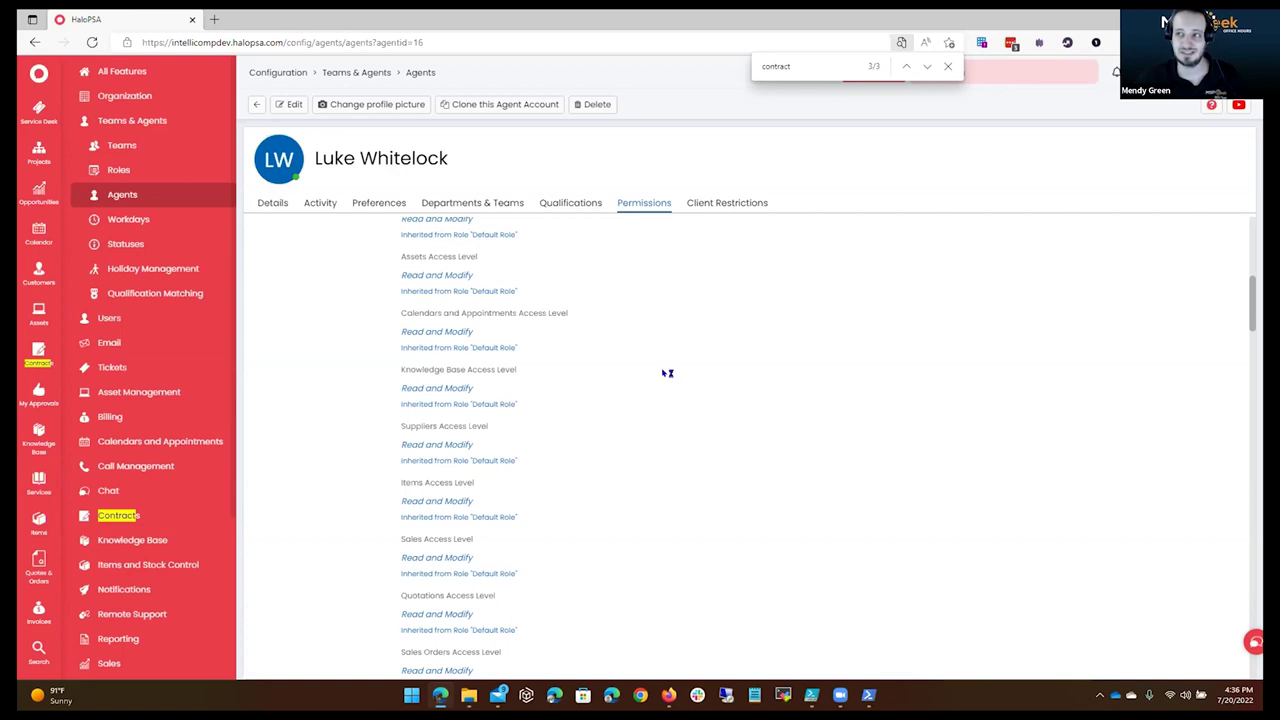
{"action": "left_click", "coordinate": [120, 170]}
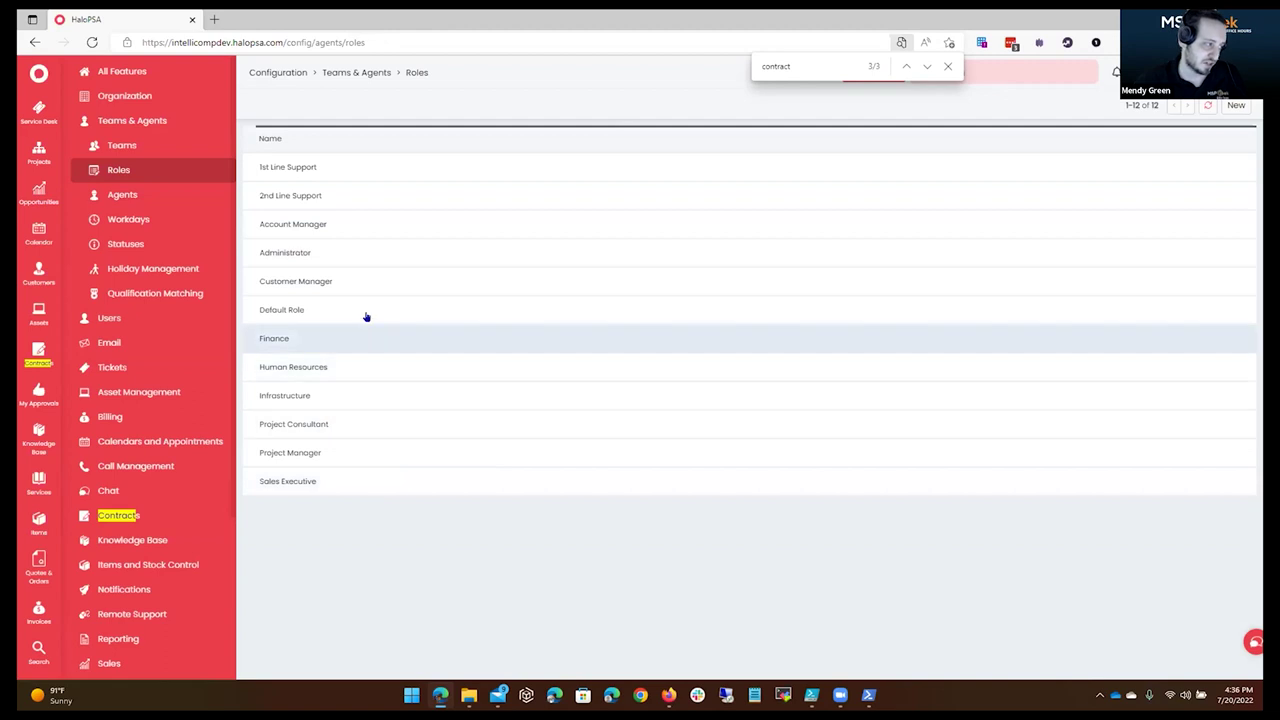
{"action": "left_click", "coordinate": [366, 314]}
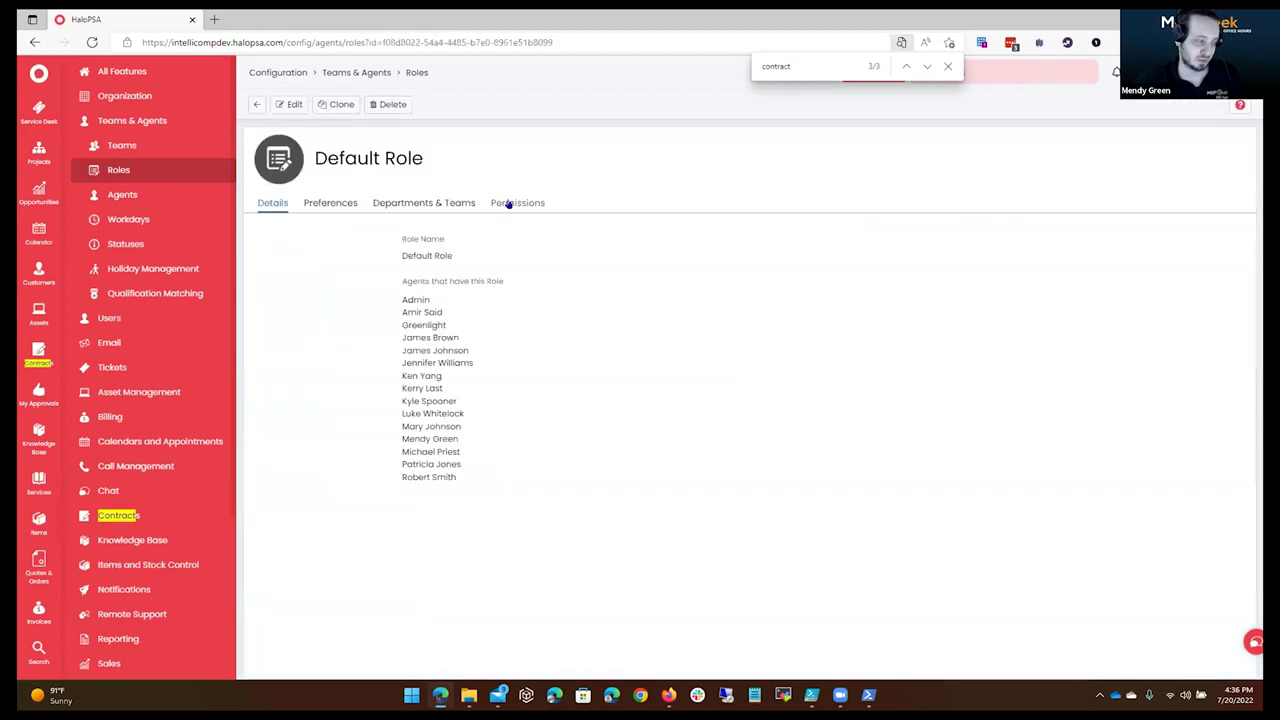
{"action": "left_click", "coordinate": [505, 203]}
{"action": "left_click", "coordinate": [287, 104]}
Set CRM Access Level to No Access, save, and return to Teams & Agents.
{"action": "scroll", "coordinate": [526, 414], "scroll_direction": "down", "scroll_amount": 2}
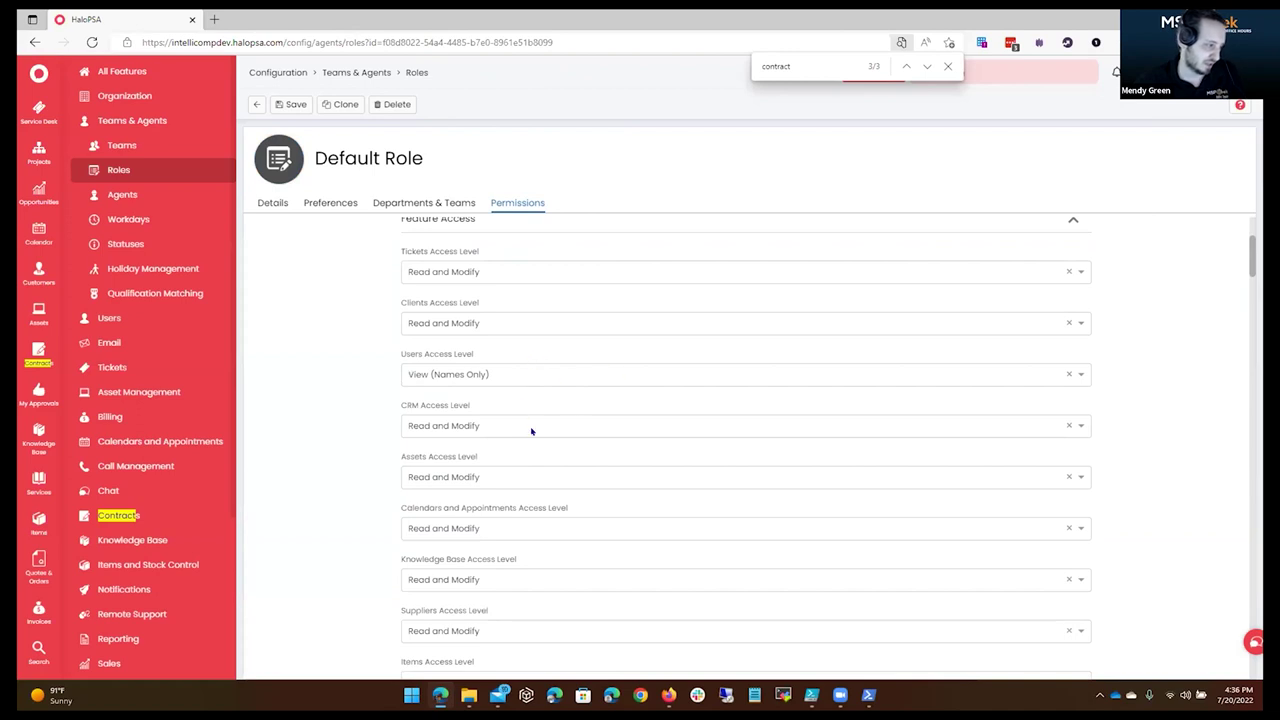
{"action": "left_click", "coordinate": [551, 425]}
{"action": "left_click", "coordinate": [445, 432]}
{"action": "left_click", "coordinate": [434, 446]}
{"action": "left_click", "coordinate": [360, 424]}
{"action": "left_click", "coordinate": [291, 104]}
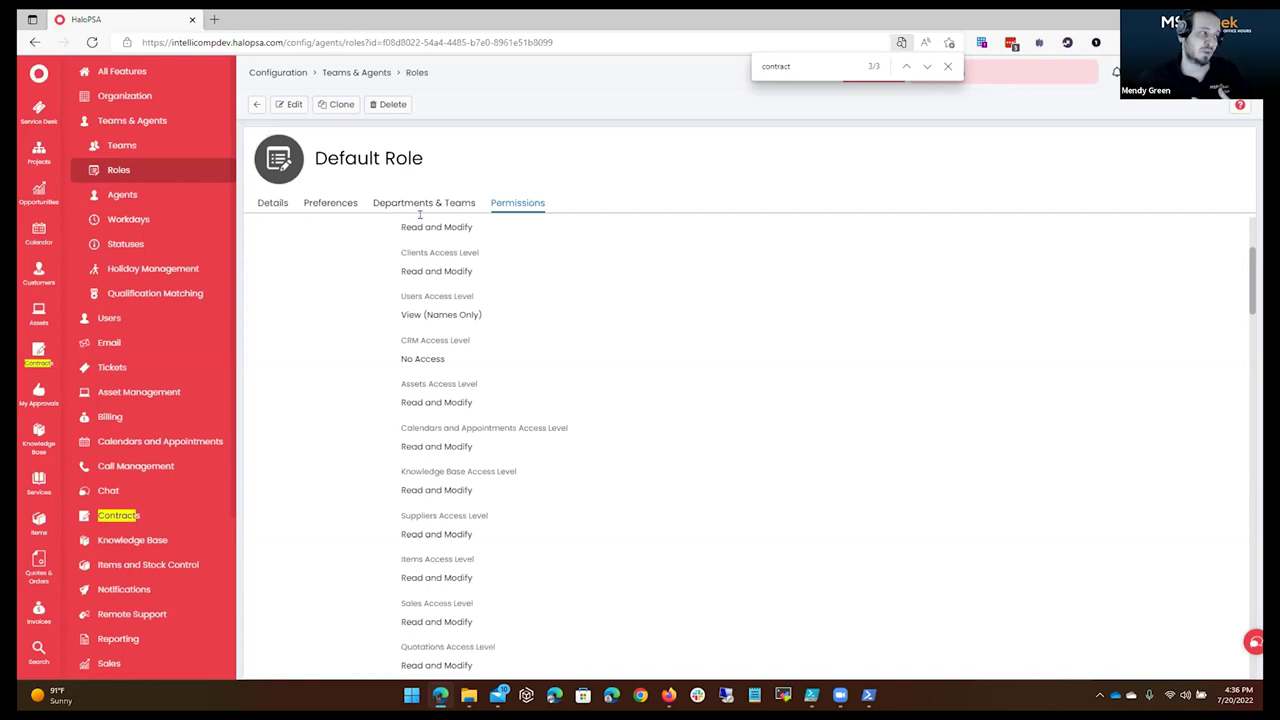
{"action": "left_click", "coordinate": [356, 74]}
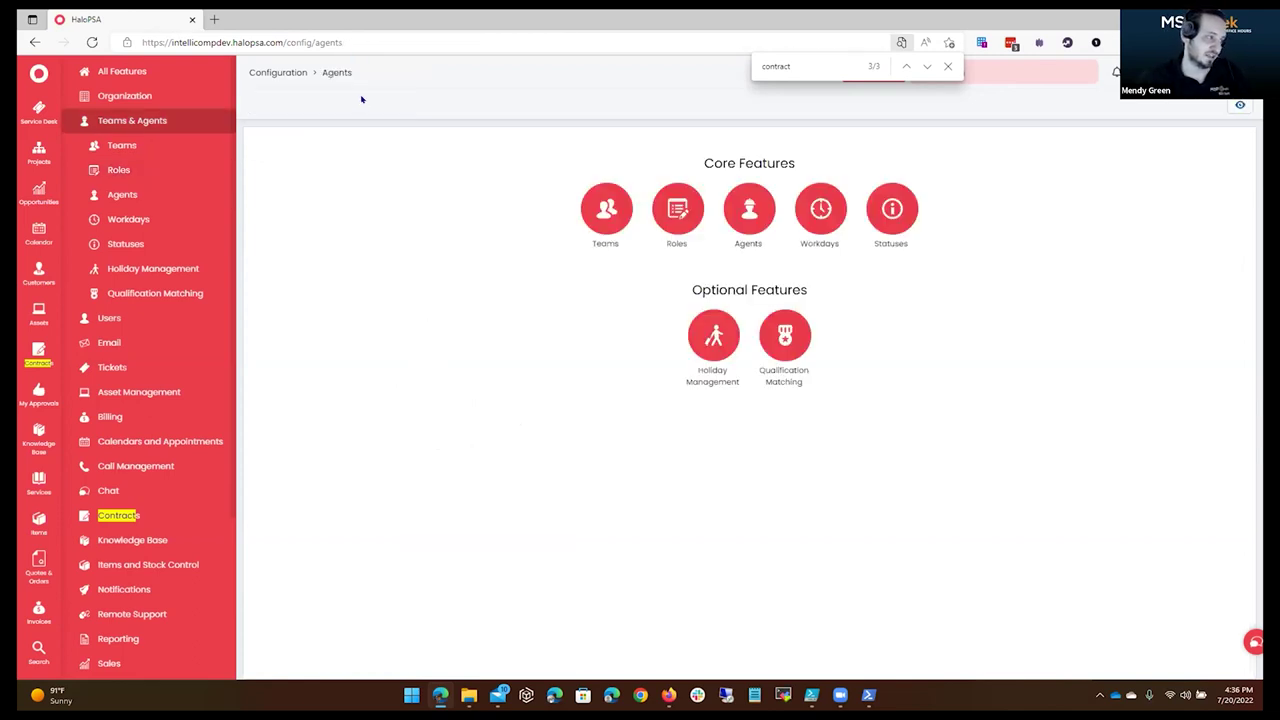
Prefix the Default Role's name to make it 'Permissions - Default Role' and save.
{"action": "left_click", "coordinate": [677, 208]}
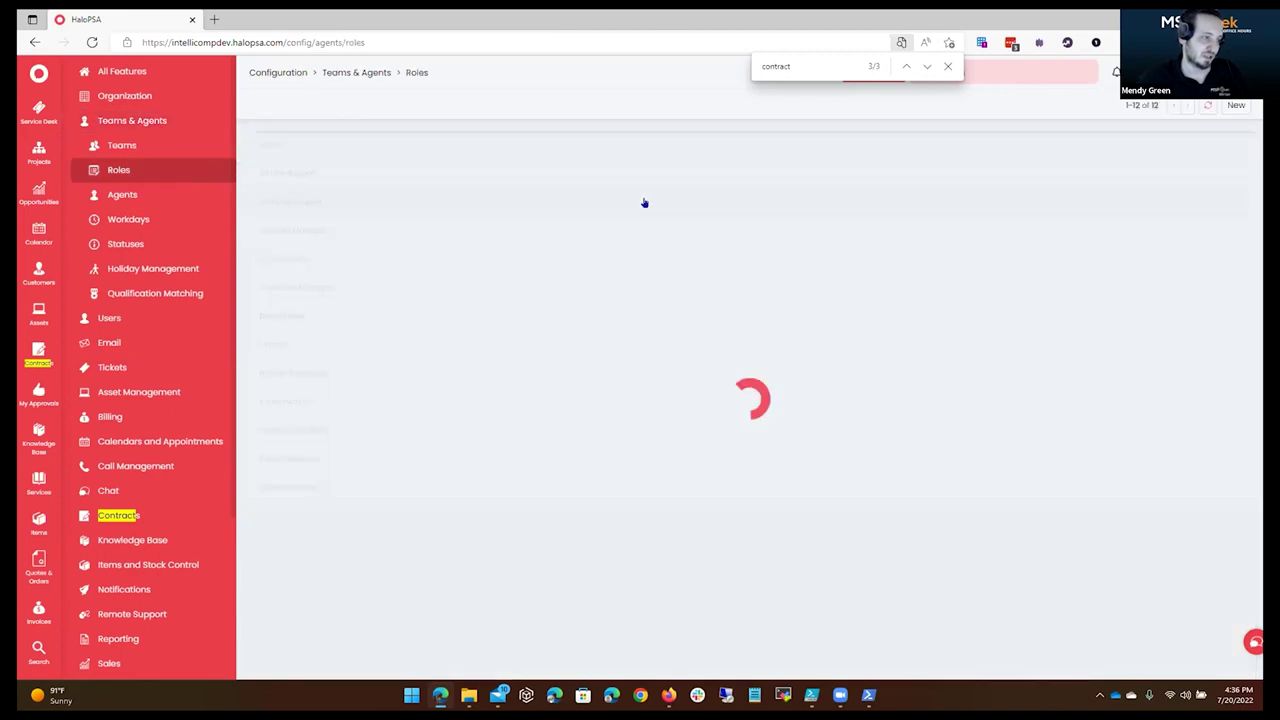
{"action": "left_click", "coordinate": [366, 318]}
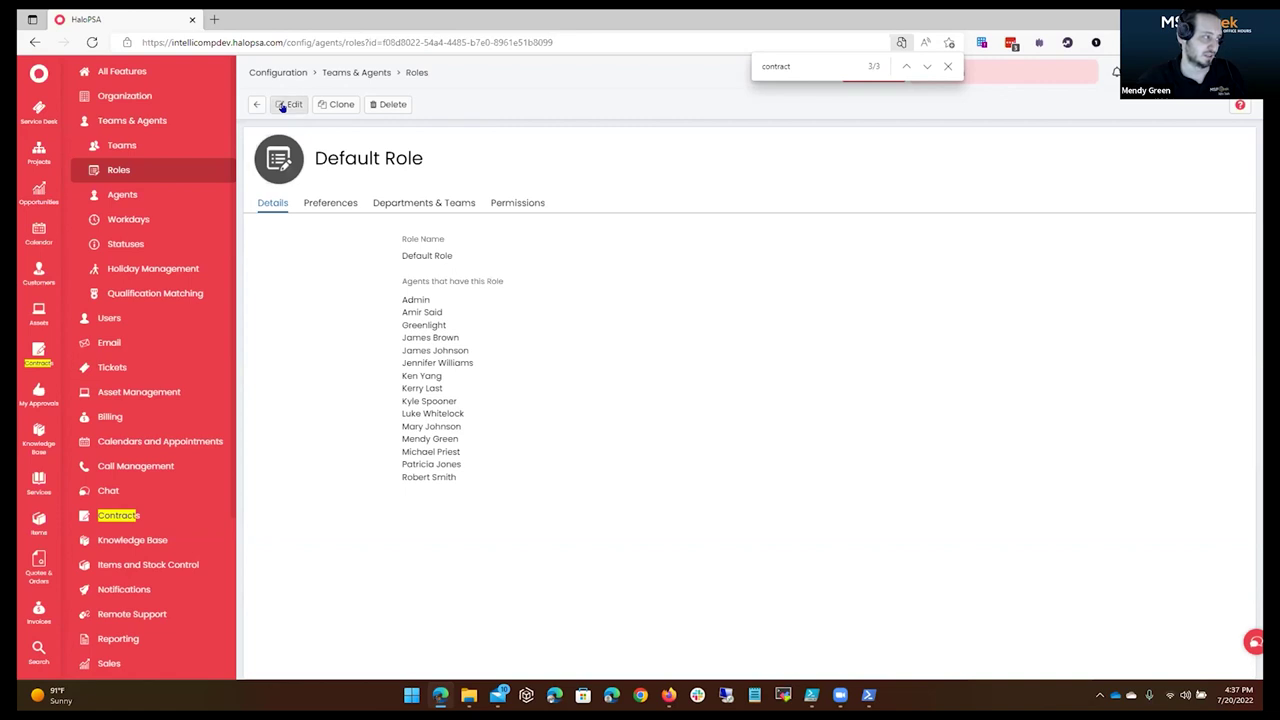
{"action": "left_click", "coordinate": [289, 104]}
{"action": "left_click", "coordinate": [410, 258]}
{"action": "type", "text": "Permissions - Default Role"}
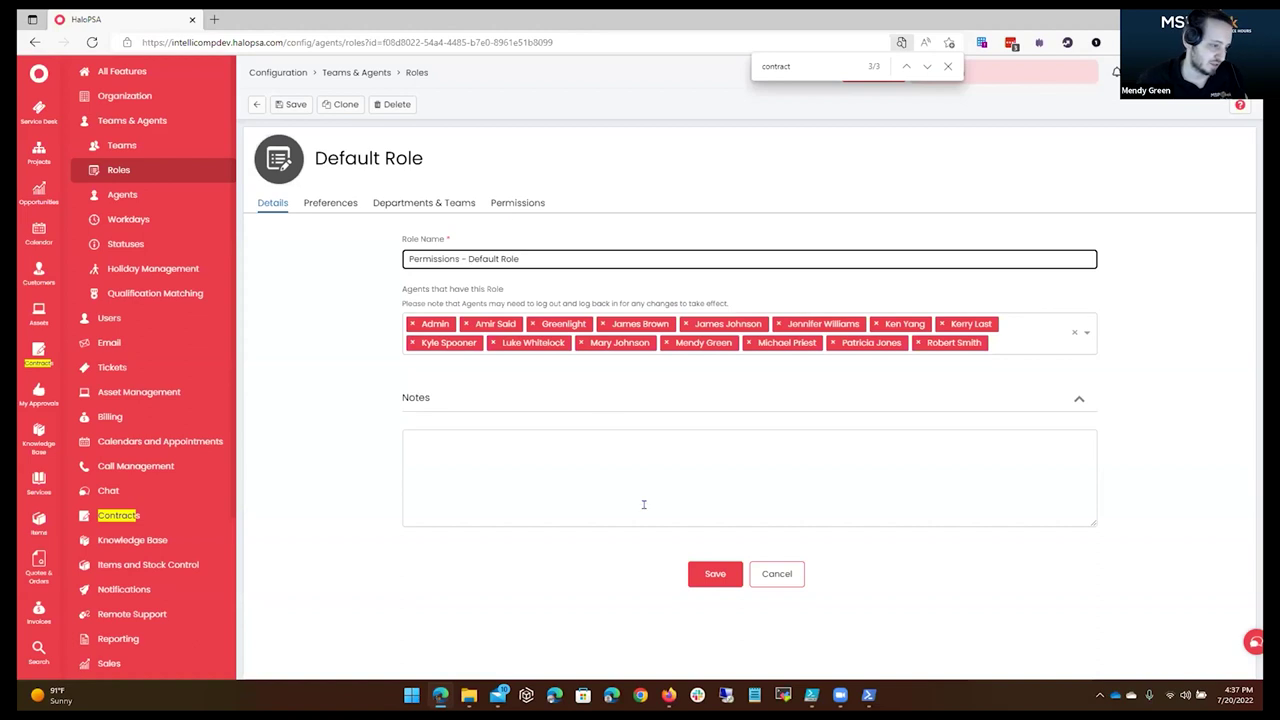
{"action": "left_click", "coordinate": [713, 573]}
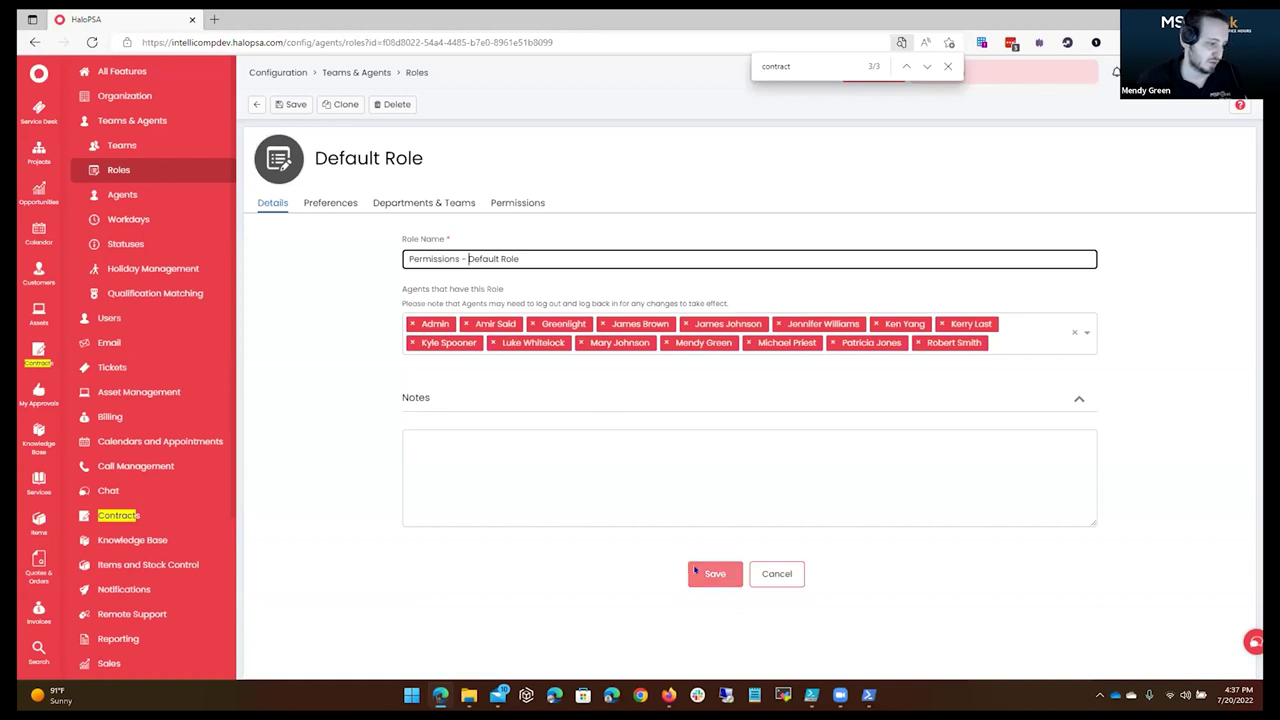
{"action": "left_click", "coordinate": [256, 104]}
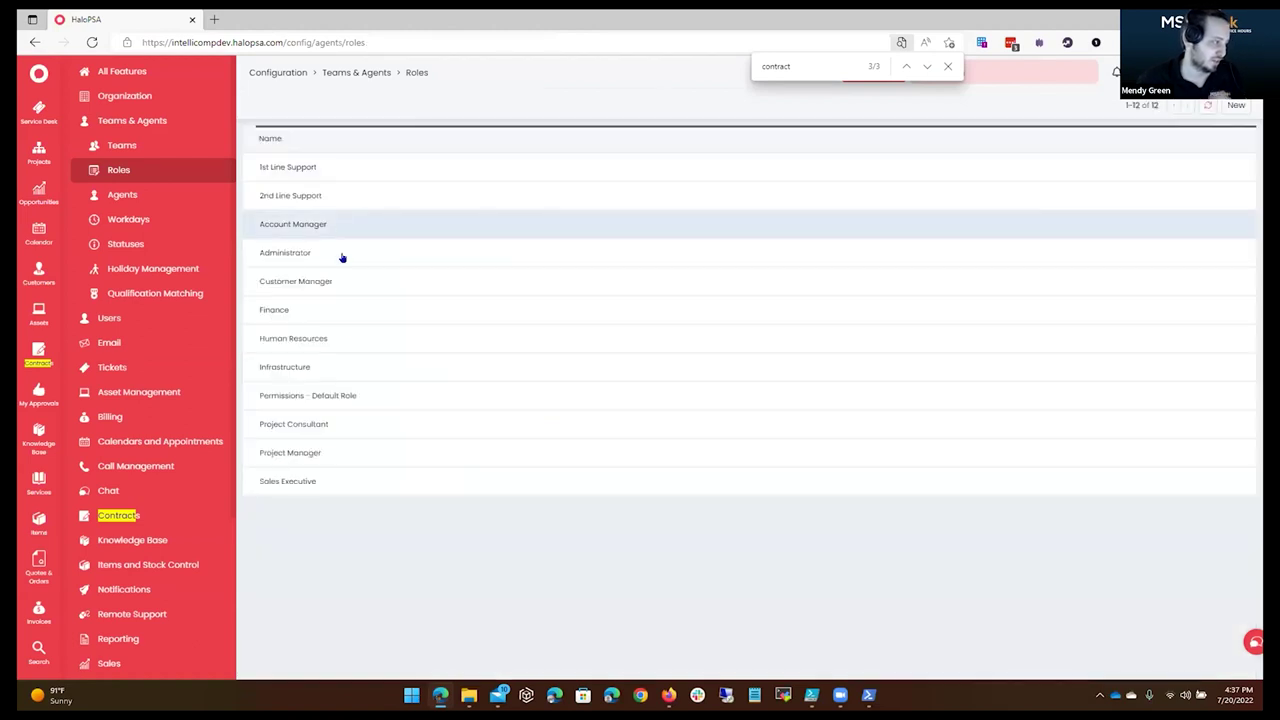
Open the Infrastructure role, check its linked teams, and leave without saving.
{"action": "left_click", "coordinate": [363, 368]}
{"action": "key", "text": "Home"}
{"action": "type", "text": "Team -"}
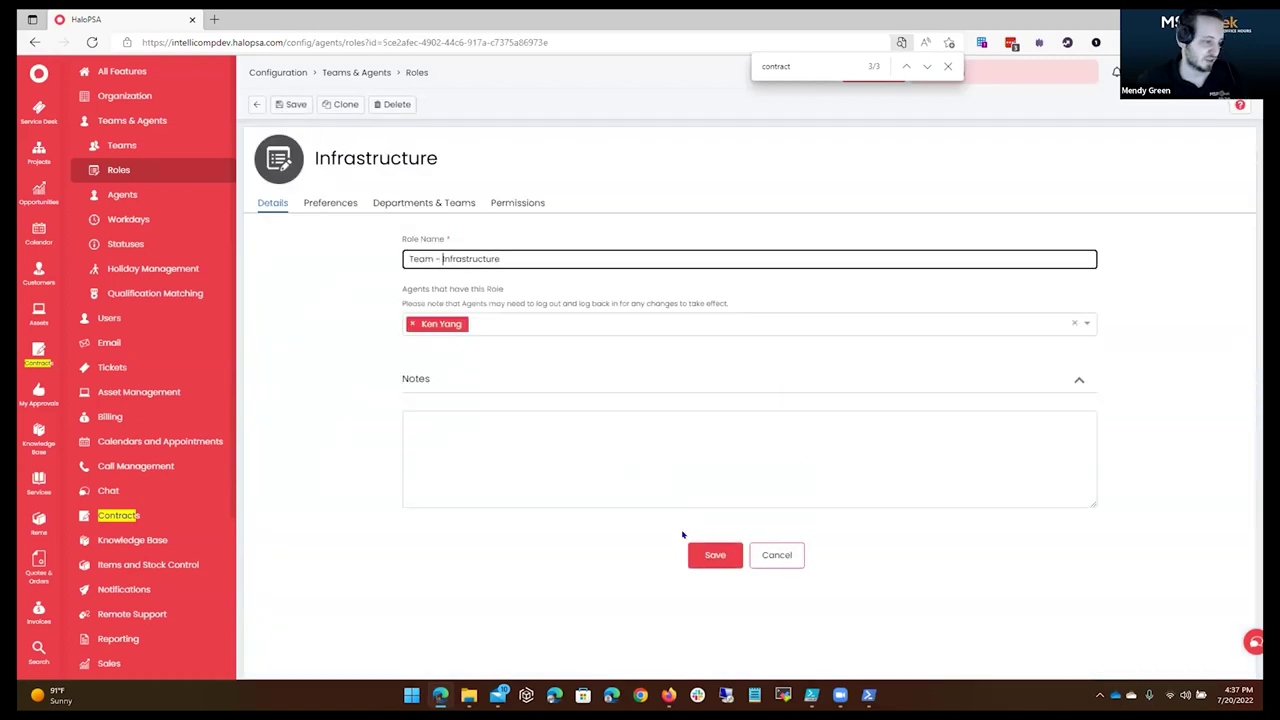
{"action": "left_click", "coordinate": [467, 209]}
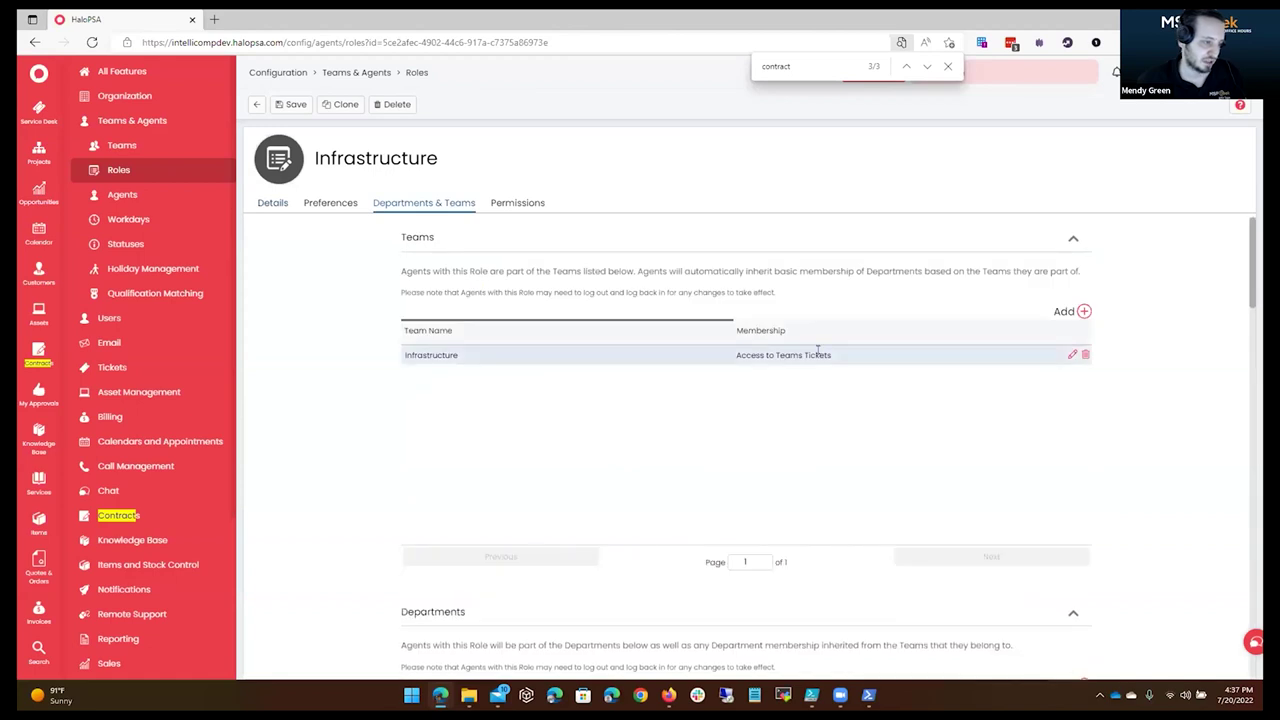
{"action": "left_click", "coordinate": [256, 104]}
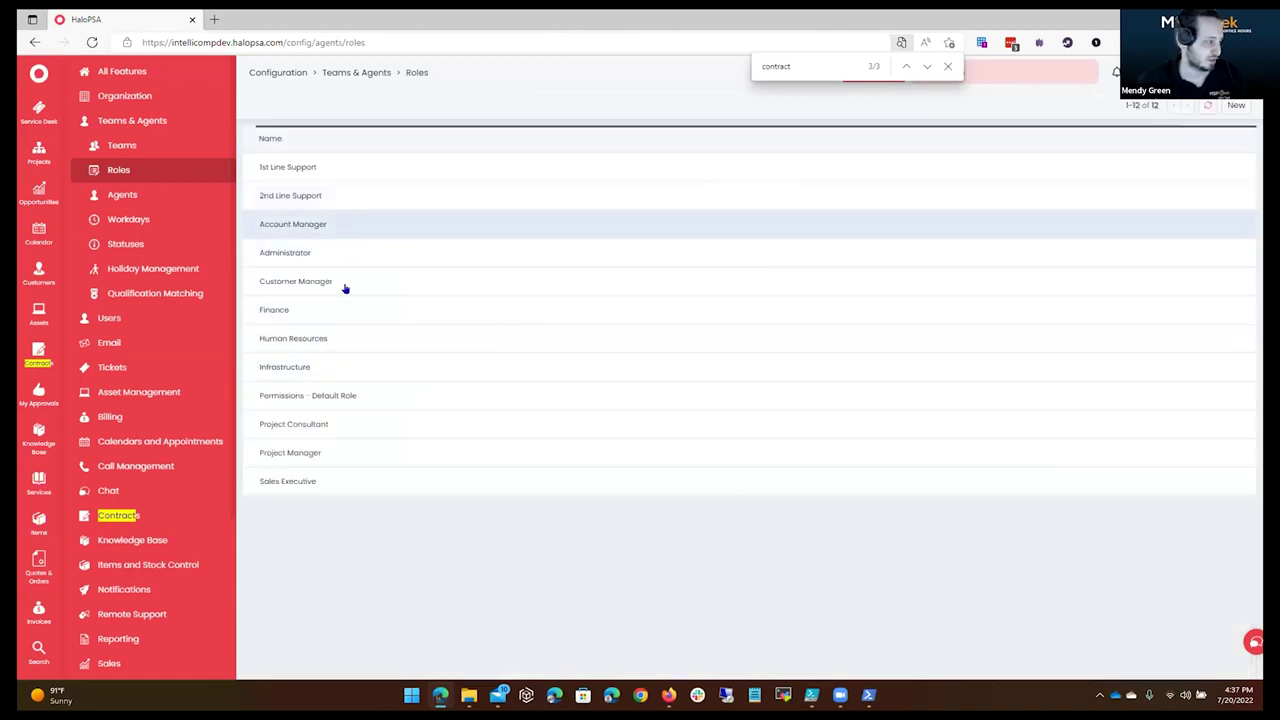
Save the role as 'Team - Infrastructure' and sort roles by name descending.
{"action": "left_click", "coordinate": [356, 368]}
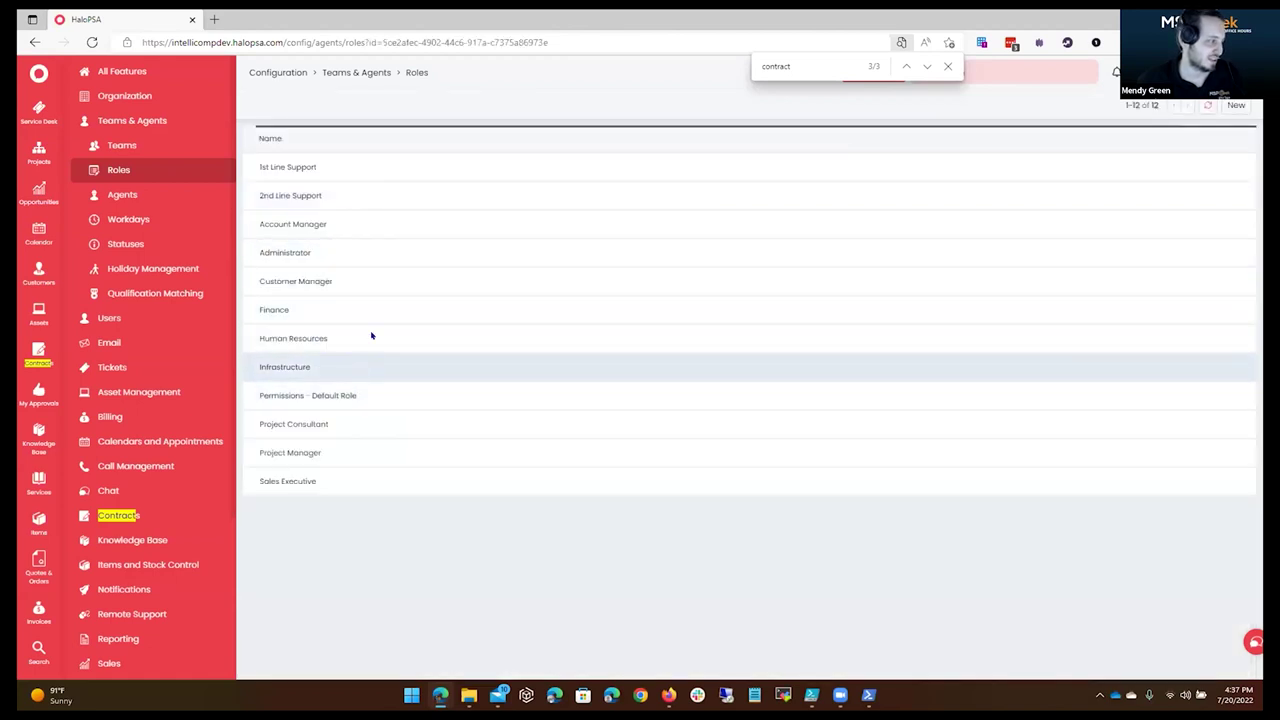
{"action": "left_click", "coordinate": [292, 105]}
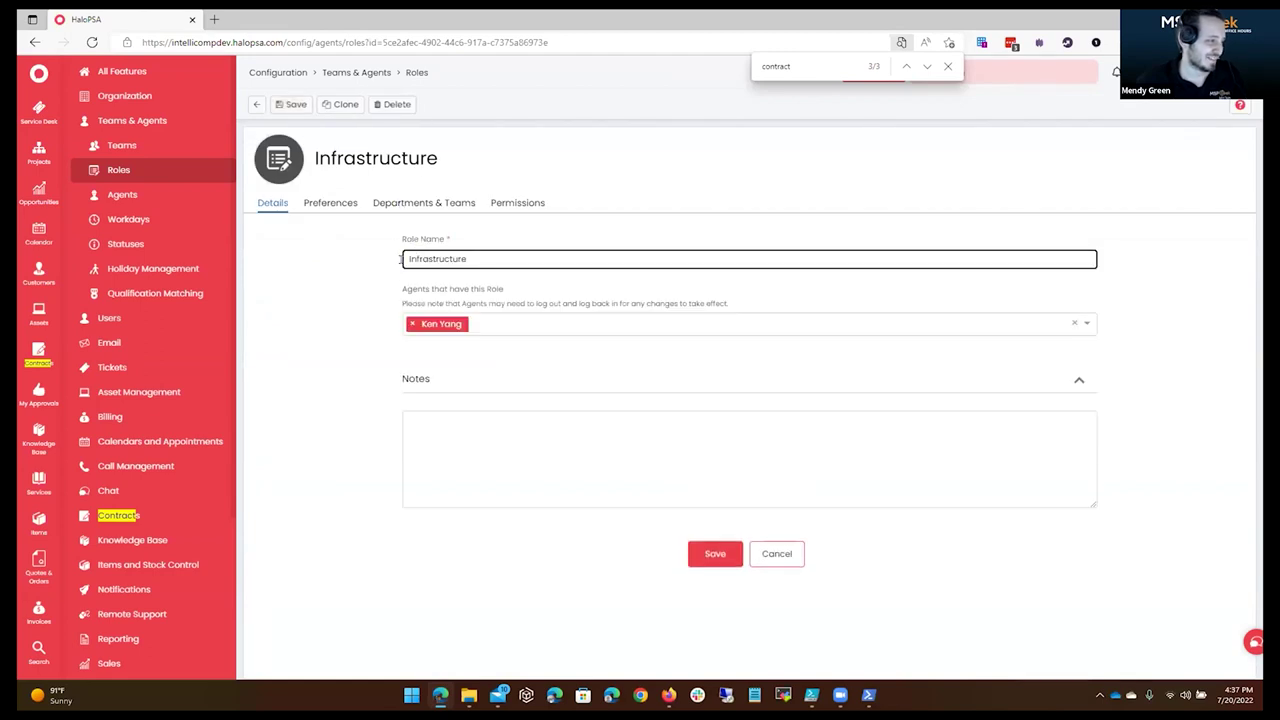
{"action": "type", "text": "Team -"}
{"action": "left_click", "coordinate": [698, 556]}
{"action": "left_click", "coordinate": [257, 104]}
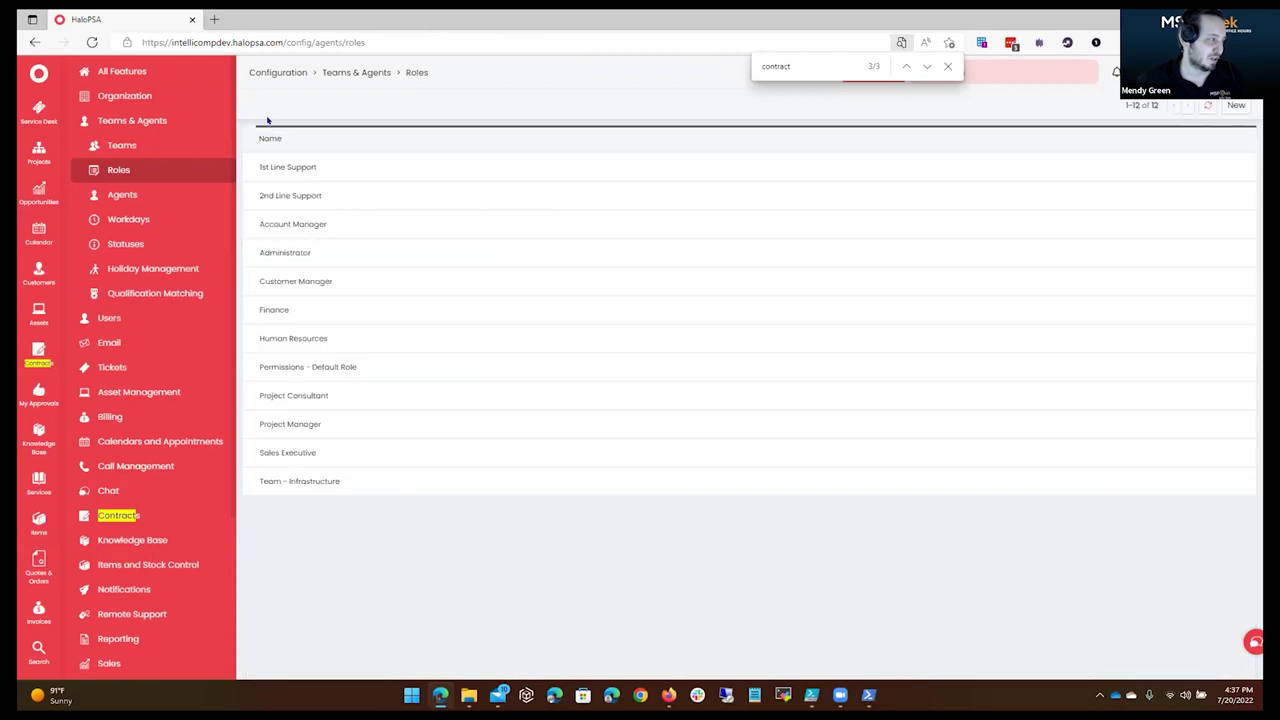
{"action": "left_click", "coordinate": [323, 139]}
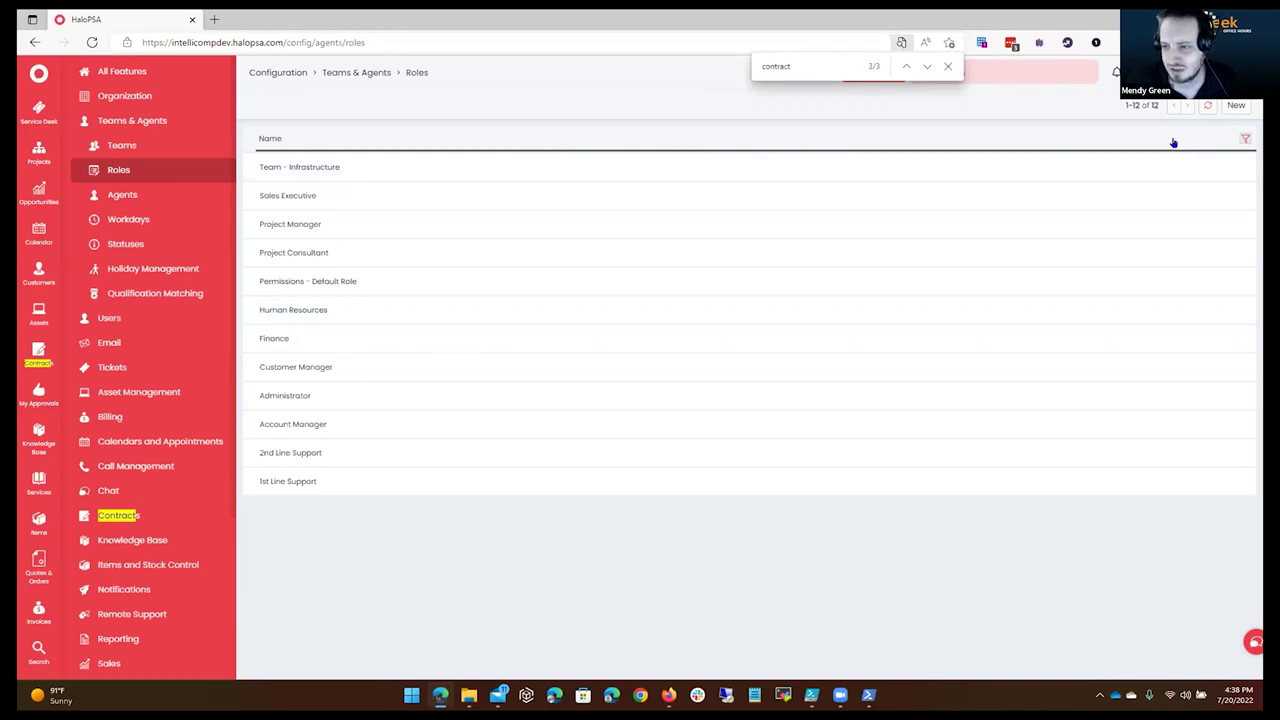
Clear the 'contract' find highlights and show the 15-agent Agents list.
{"action": "left_click", "coordinate": [948, 66]}
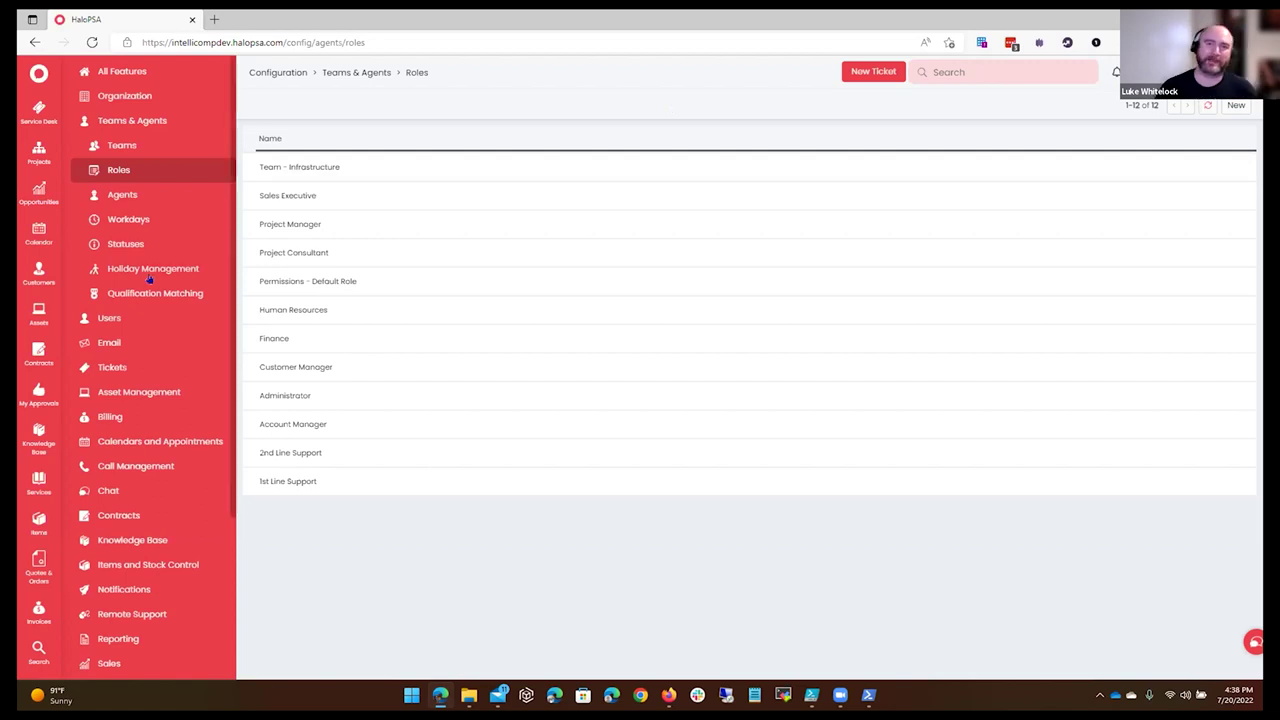
{"action": "left_click", "coordinate": [176, 195]}
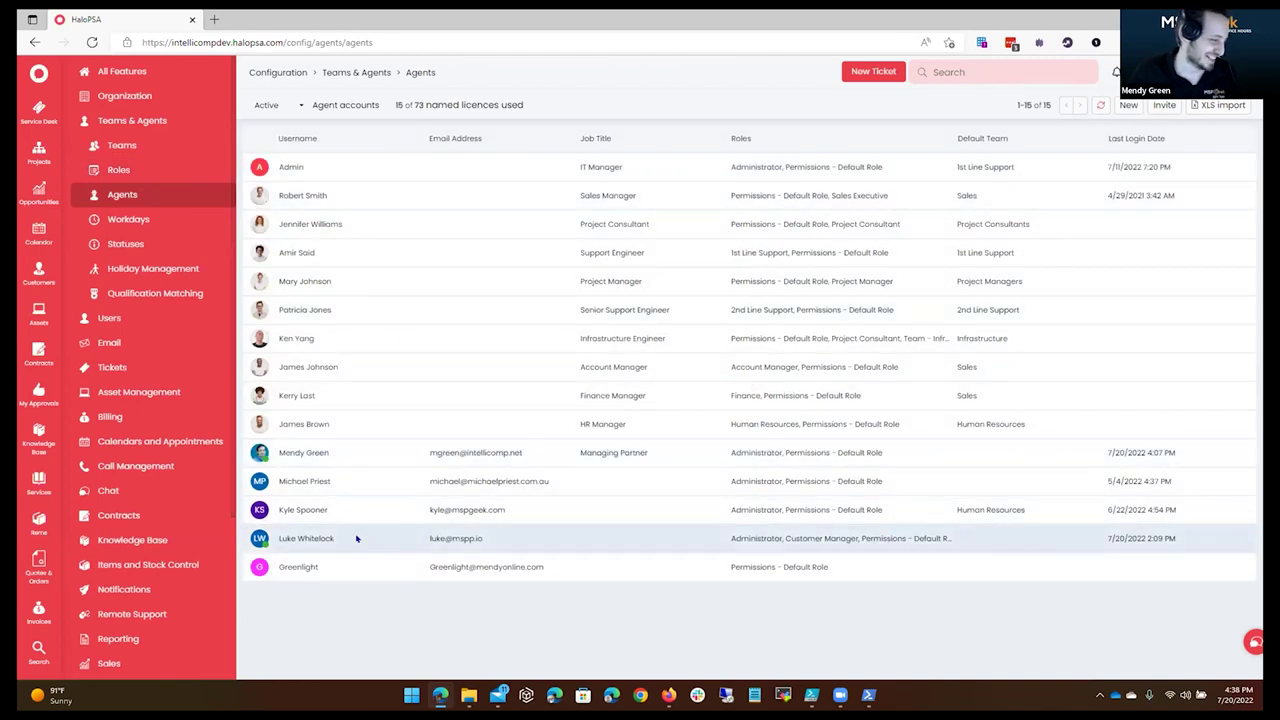
Open an agent's details and check its Administrator role in the Roles field.
{"action": "left_click", "coordinate": [385, 540]}
{"action": "scroll", "coordinate": [449, 420], "scroll_direction": "down", "scroll_amount": 5}
{"action": "scroll", "coordinate": [460, 430], "scroll_direction": "down", "scroll_amount": 3}
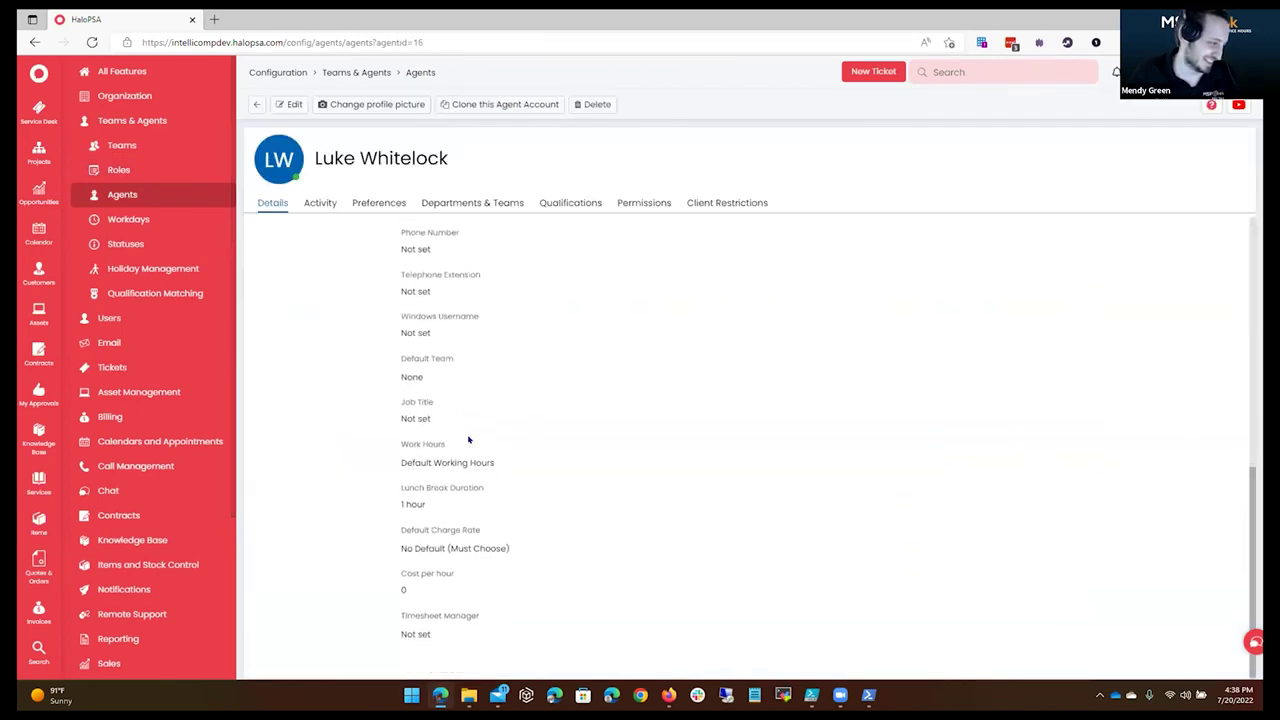
{"action": "scroll", "coordinate": [553, 440], "scroll_direction": "up", "scroll_amount": 5}
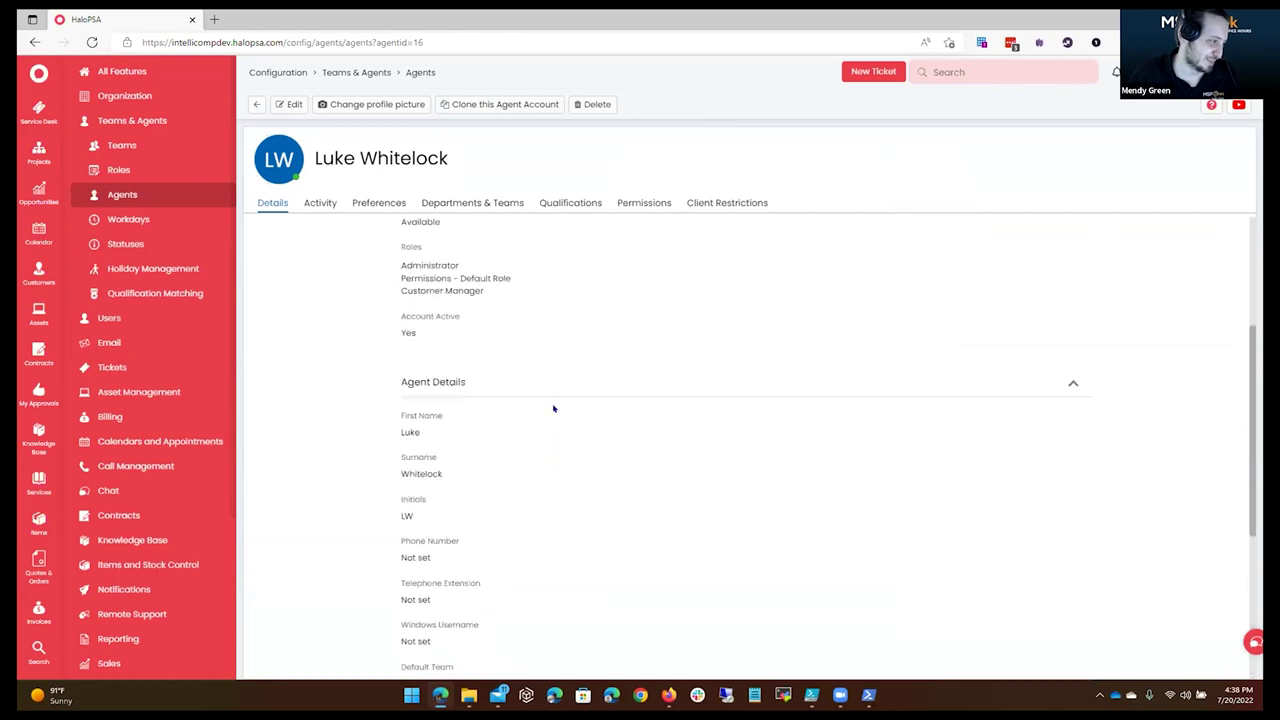
{"action": "double_click", "coordinate": [500, 443]}
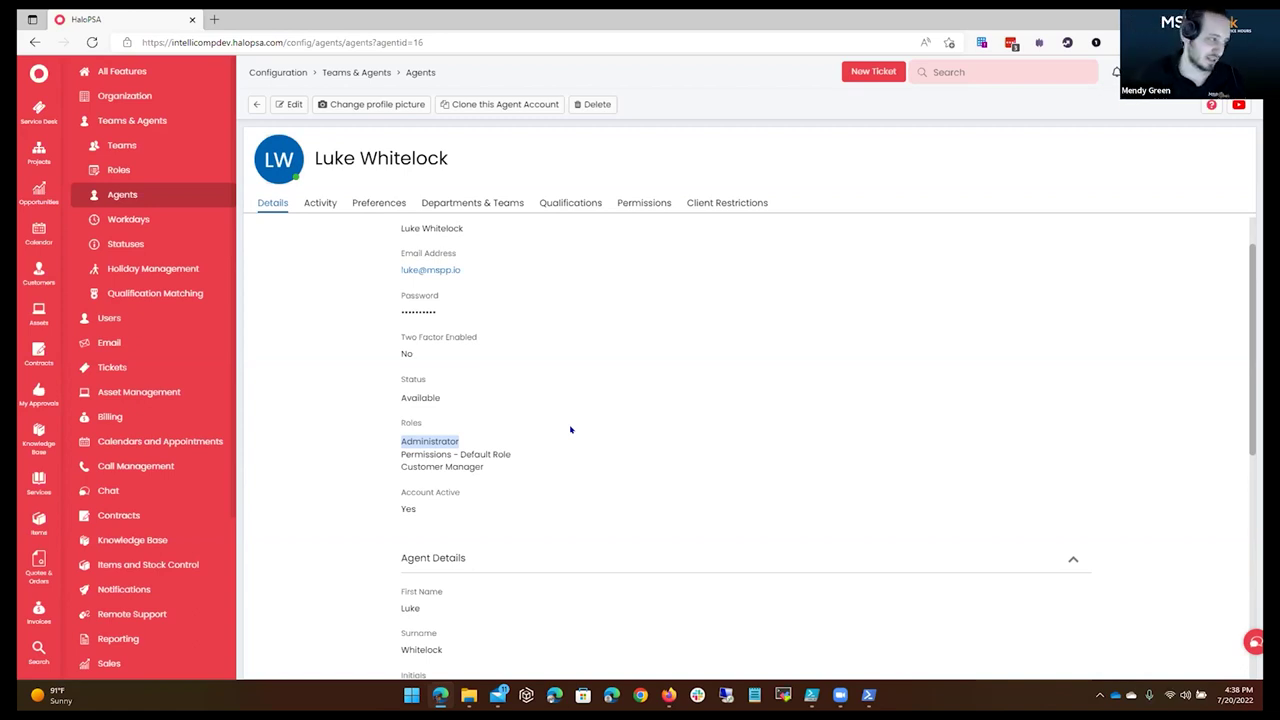
{"action": "left_click", "coordinate": [348, 72]}
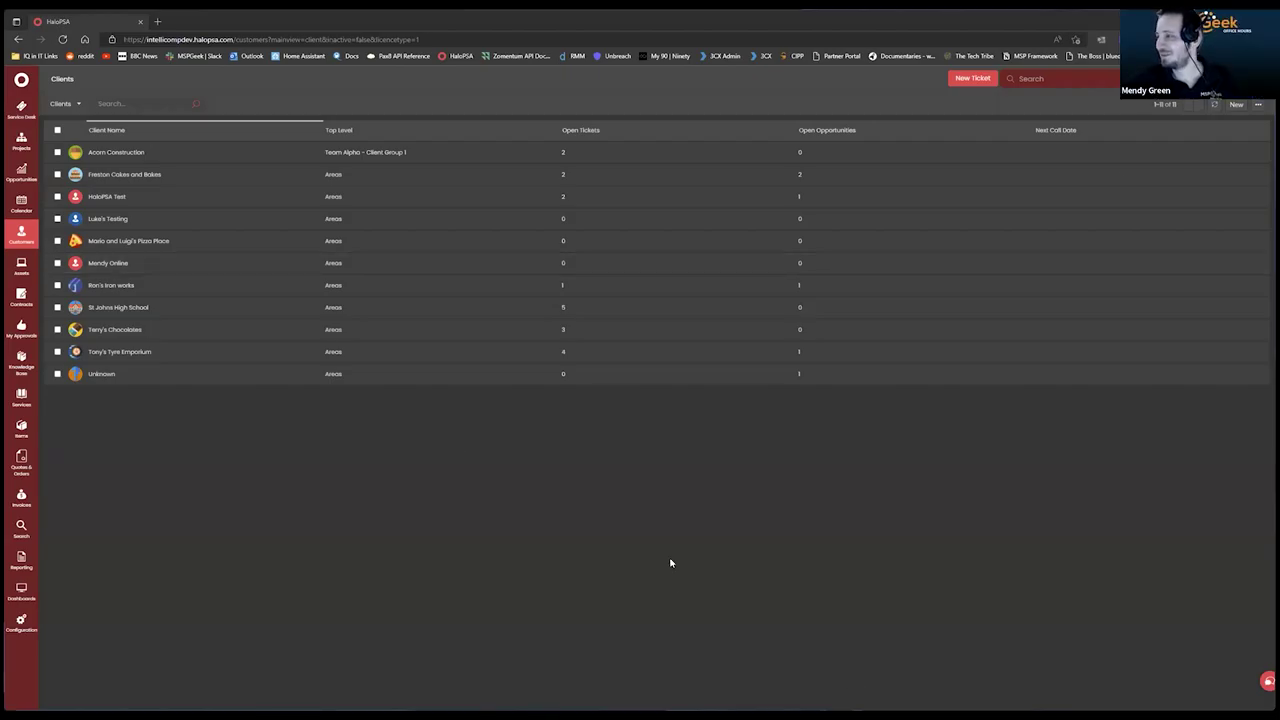
Review the testing client's Contracts and Recurring Invoices, then start a new contract for it.
{"action": "left_click", "coordinate": [126, 219]}
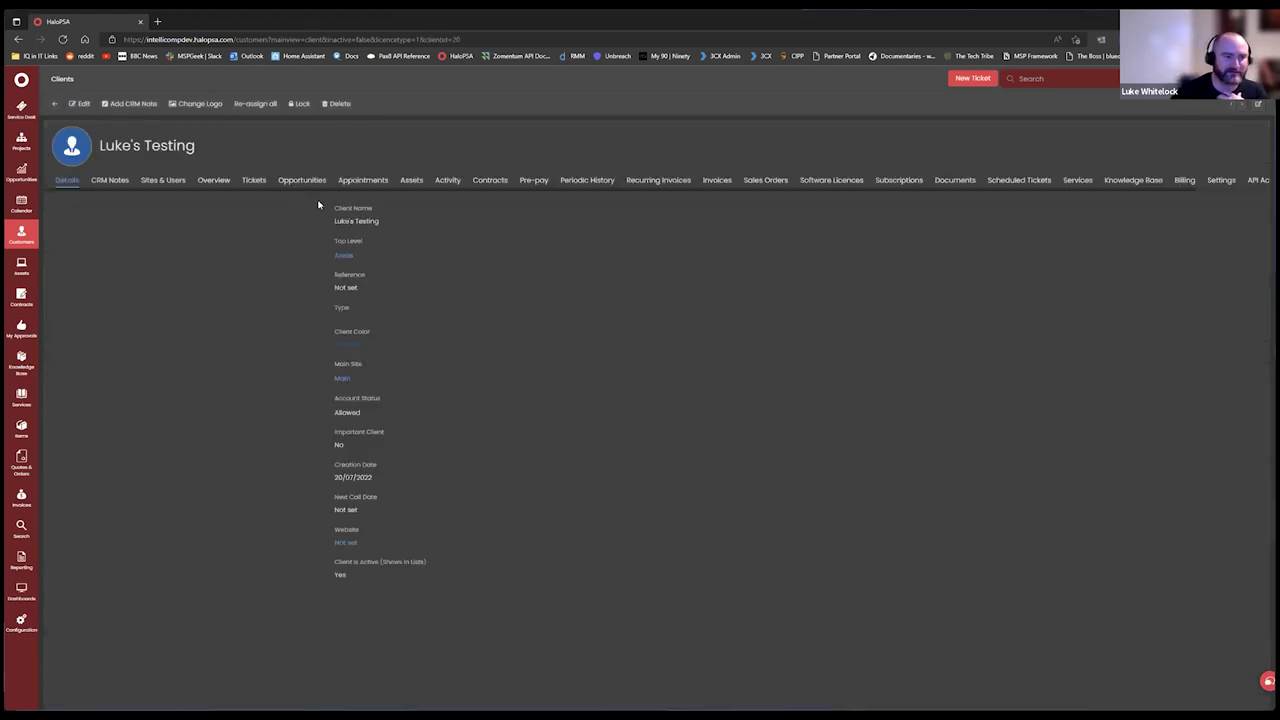
{"action": "left_click", "coordinate": [489, 182]}
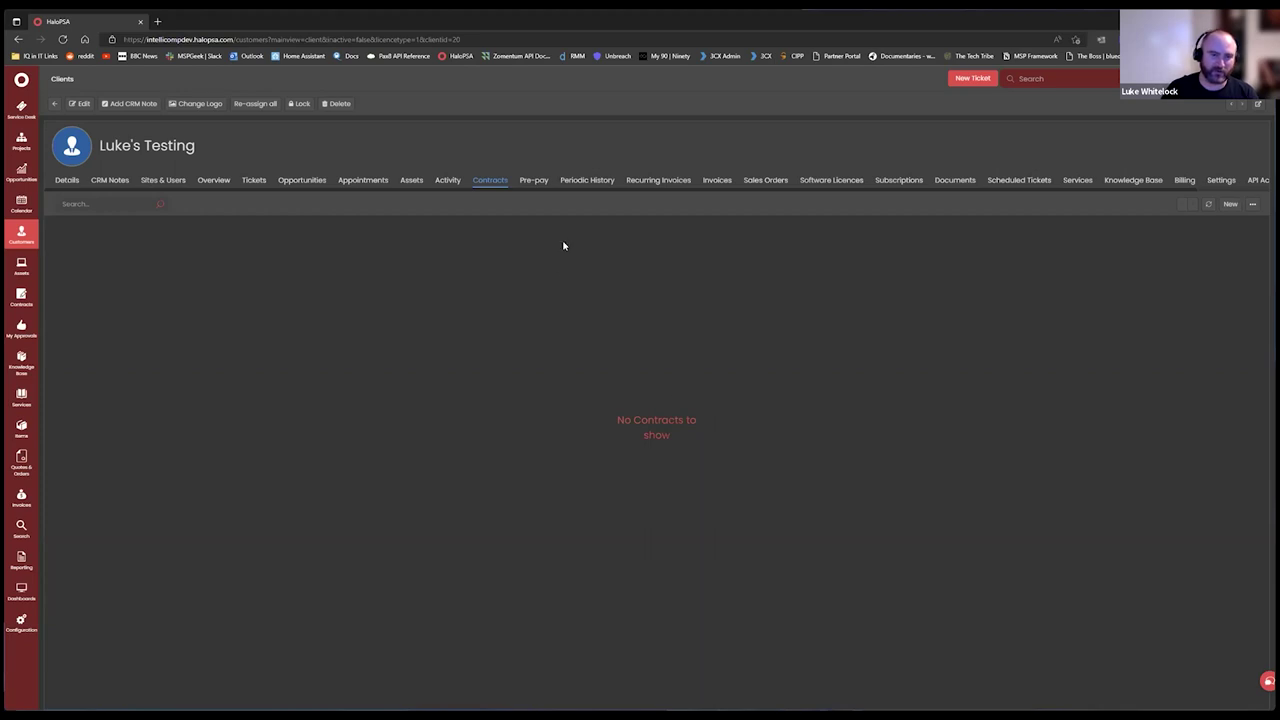
{"action": "left_click", "coordinate": [662, 181]}
{"action": "left_click", "coordinate": [1231, 205]}
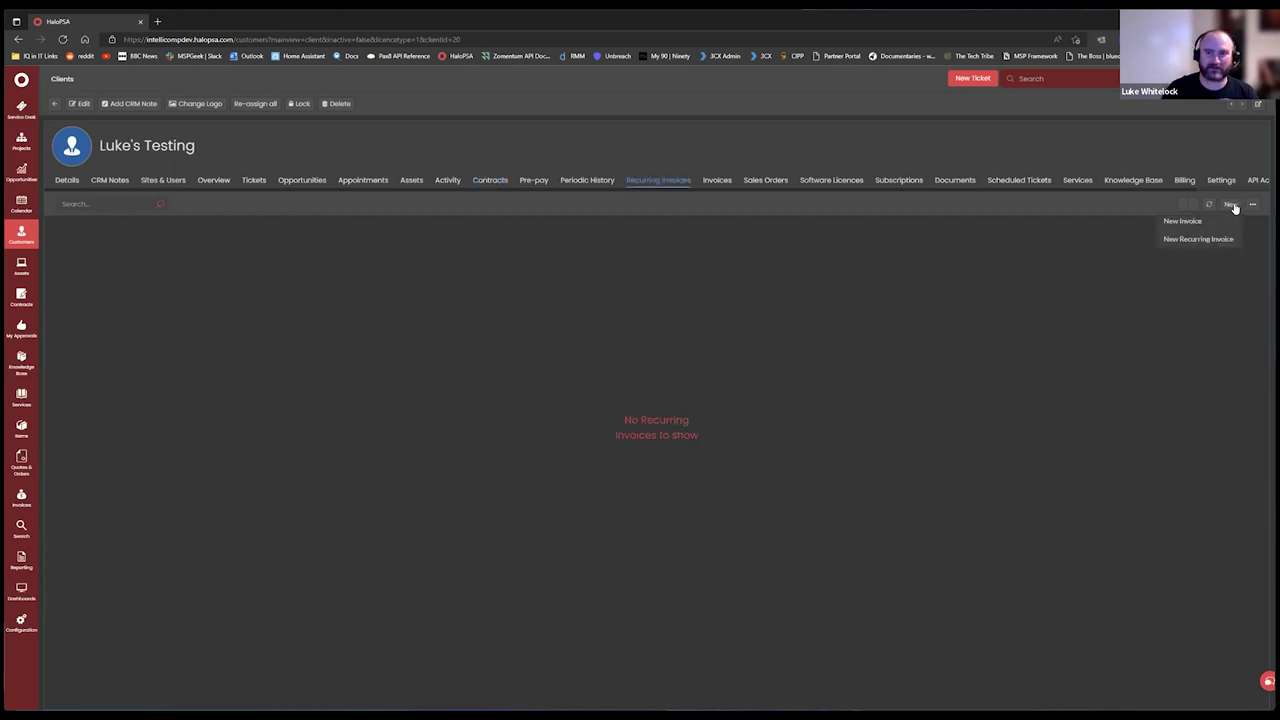
{"action": "left_click", "coordinate": [492, 184]}
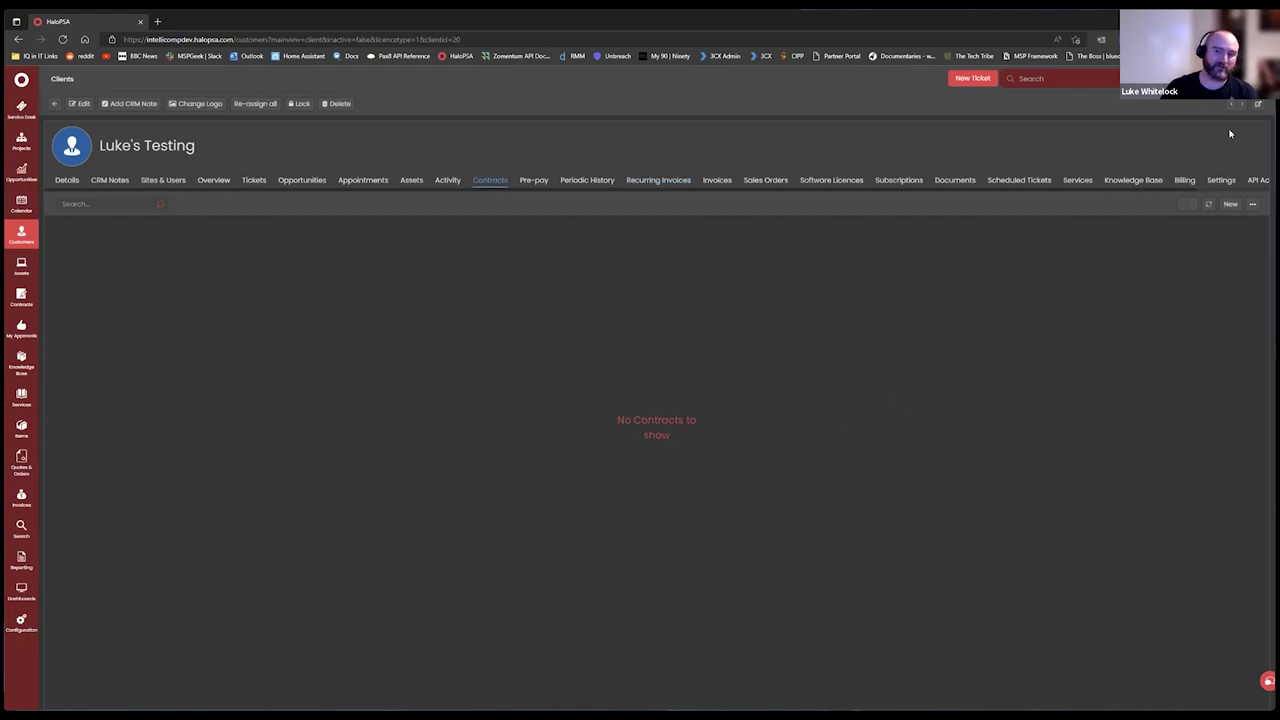
{"action": "left_click", "coordinate": [1231, 204]}
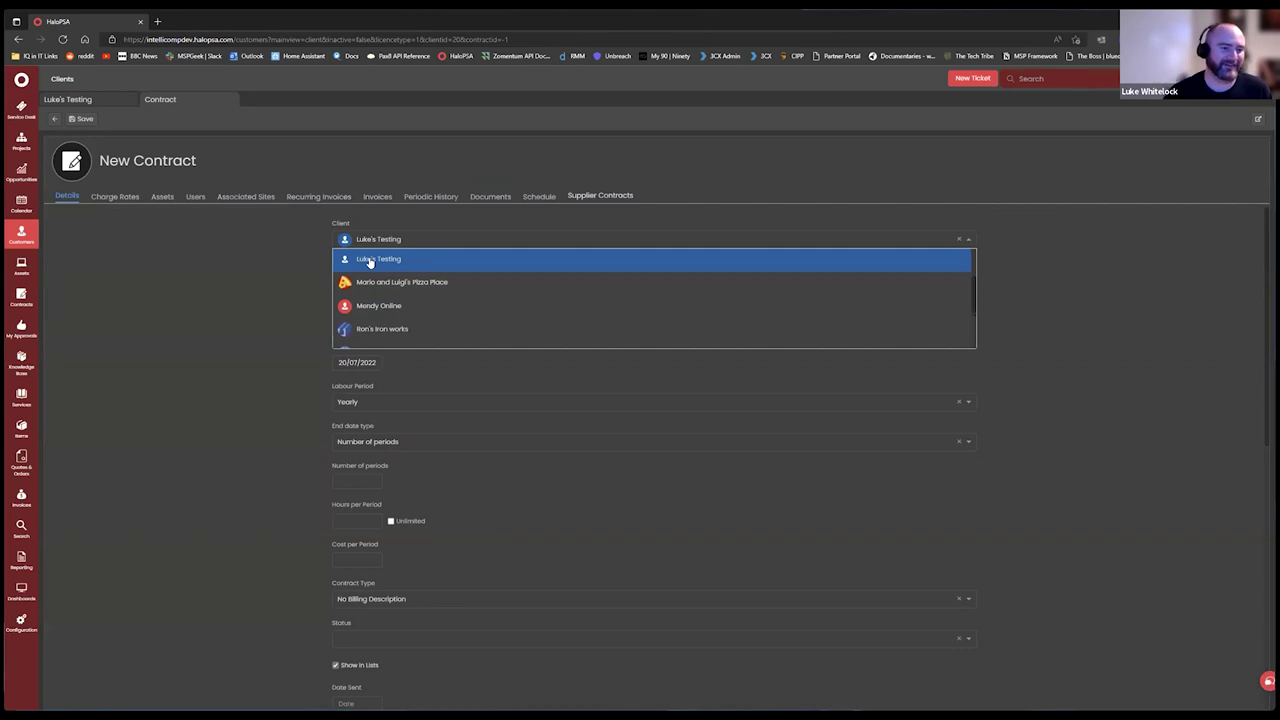
Assign the testing client, auto-generate the contract reference, and set Labour Period to Monthly.
{"action": "left_click", "coordinate": [369, 261]}
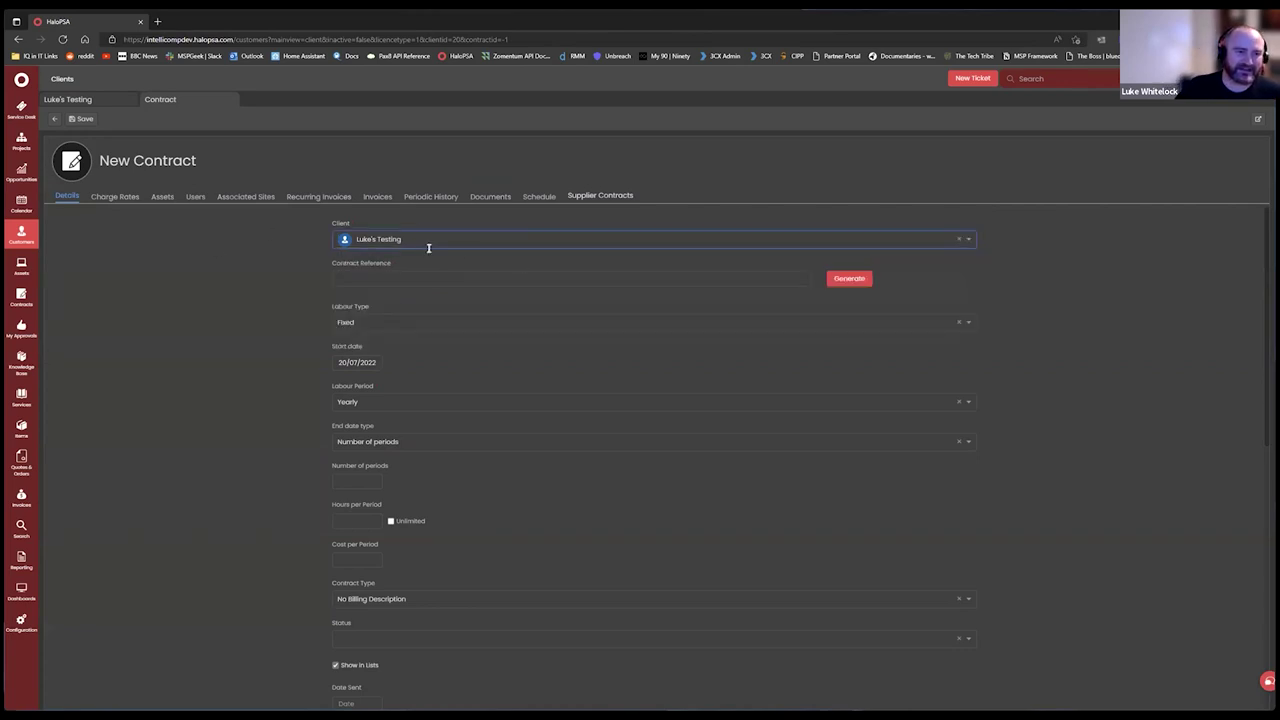
{"action": "left_click", "coordinate": [850, 279]}
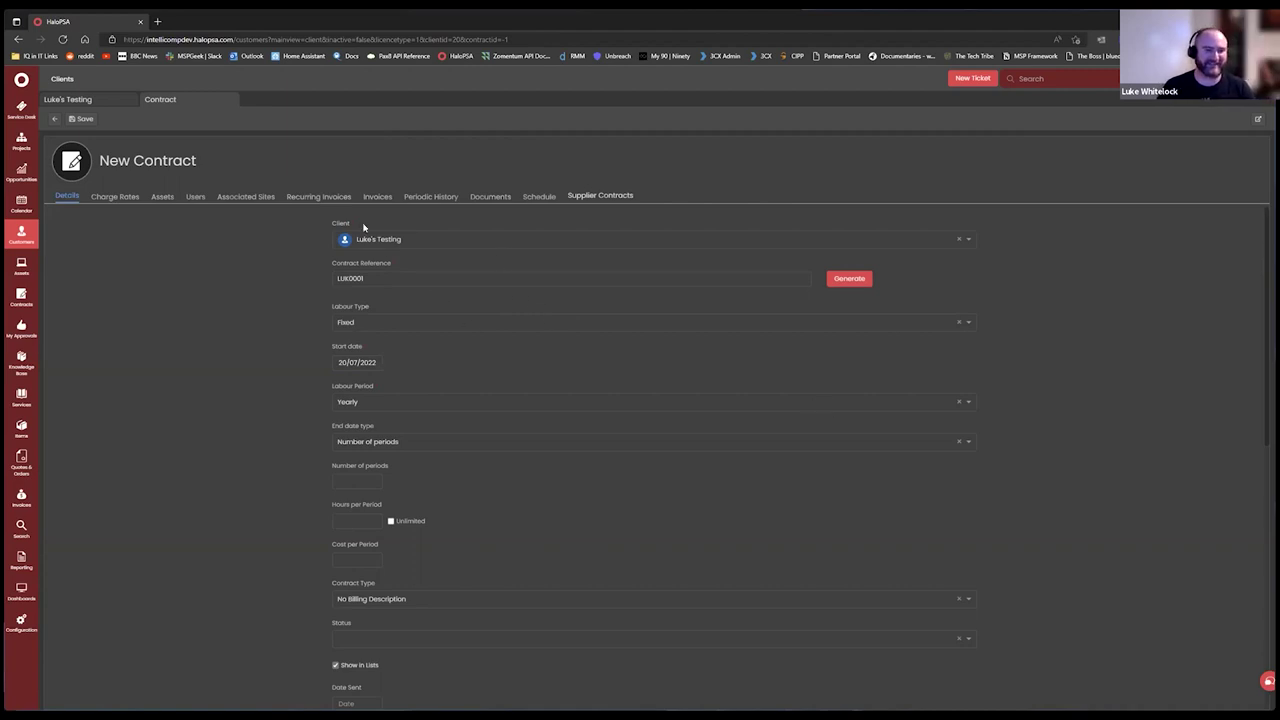
{"action": "scroll", "coordinate": [287, 290], "scroll_direction": "down", "scroll_amount": 1}
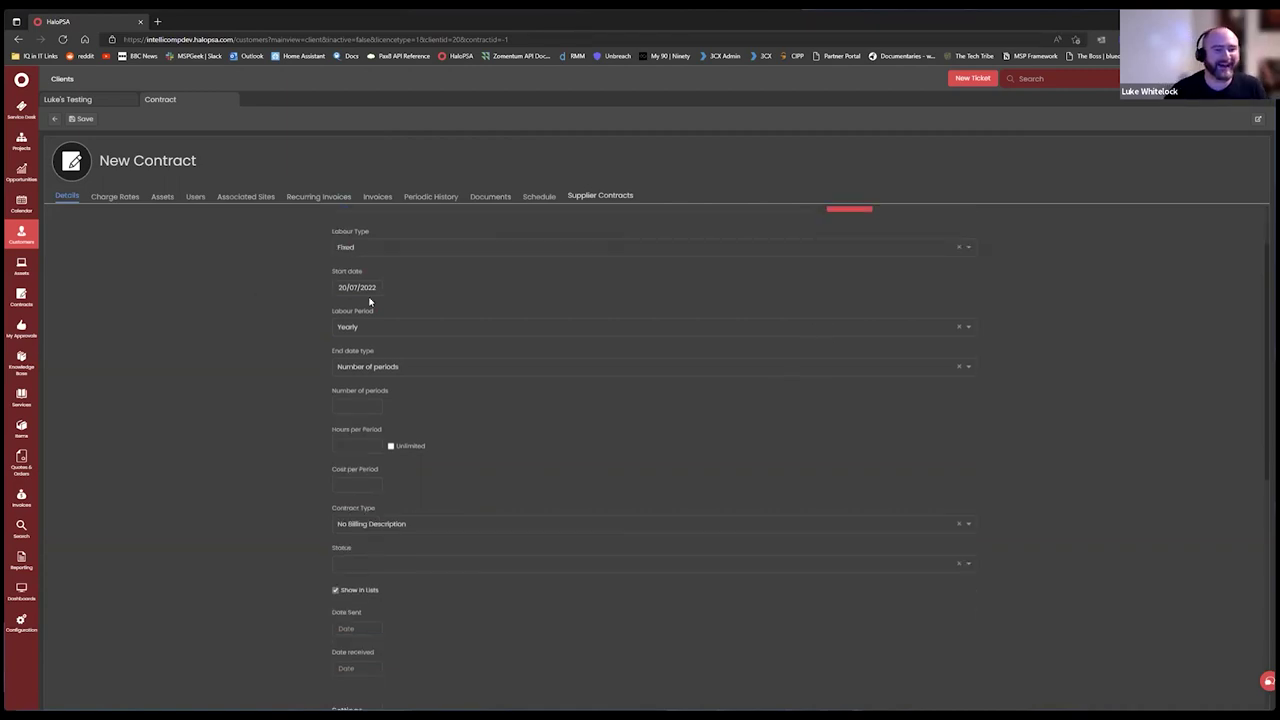
{"action": "scroll", "coordinate": [350, 310], "scroll_direction": "up", "scroll_amount": 1}
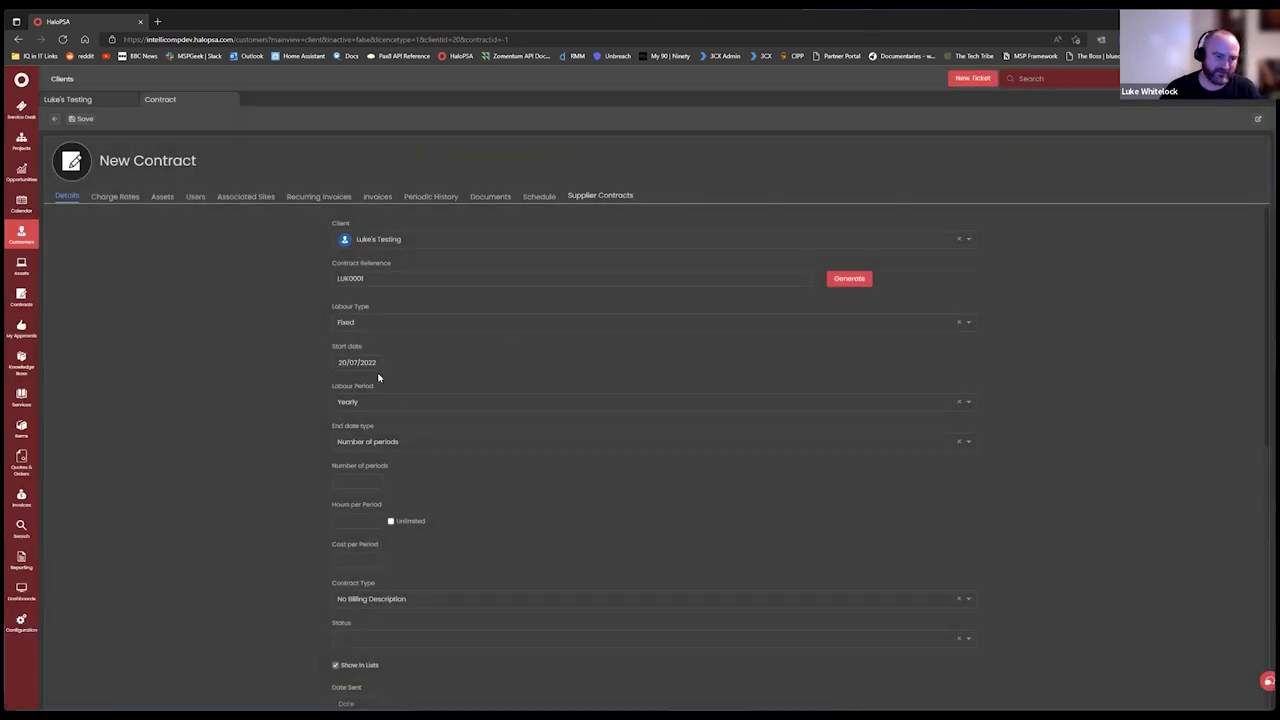
{"action": "left_click", "coordinate": [406, 403]}
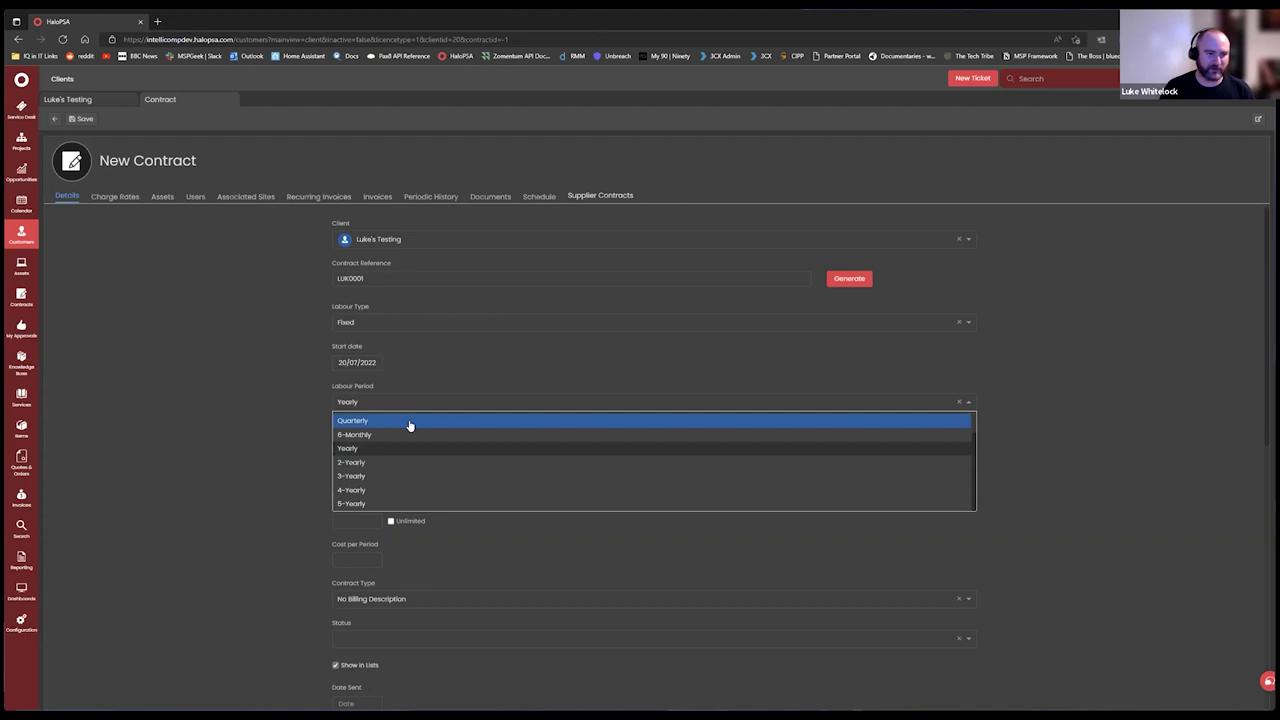
{"action": "left_click", "coordinate": [383, 433]}
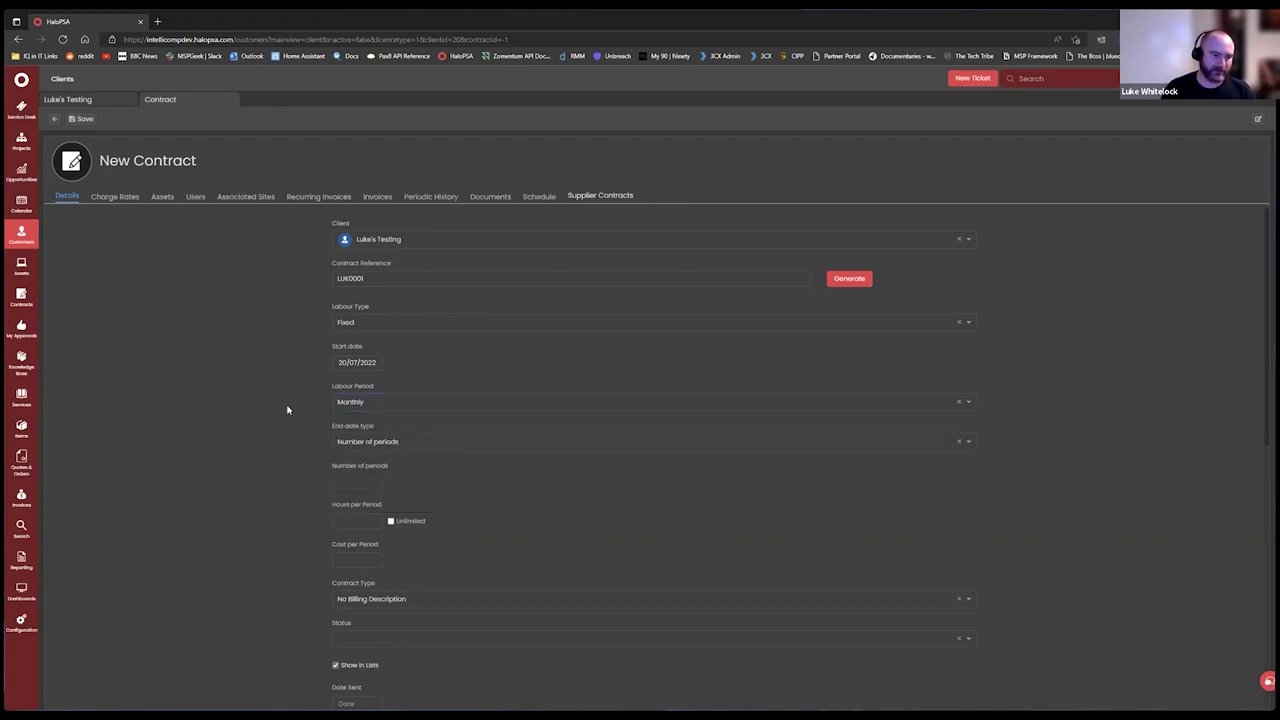
{"action": "scroll", "coordinate": [440, 470], "scroll_direction": "down", "scroll_amount": 1}
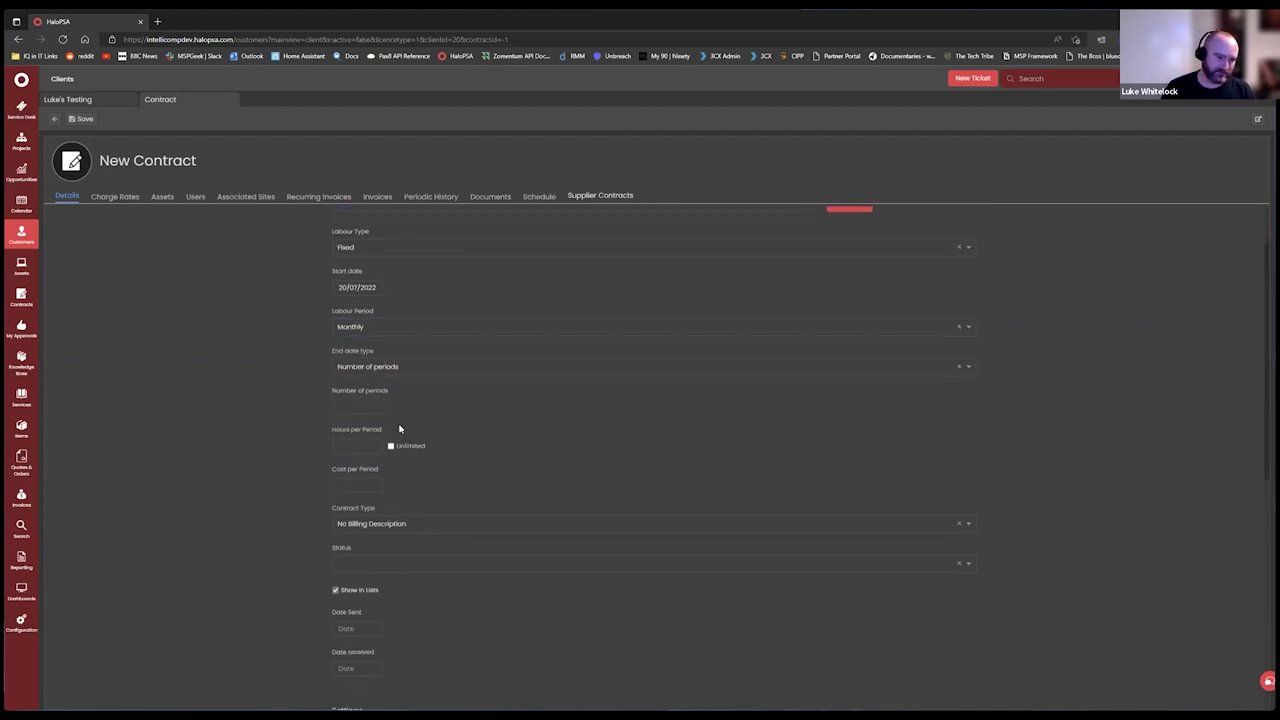
{"action": "scroll", "coordinate": [455, 445], "scroll_direction": "up", "scroll_amount": 1}
Enter 100 hours per period and a cost of 140 per period.
{"action": "left_click", "coordinate": [352, 520]}
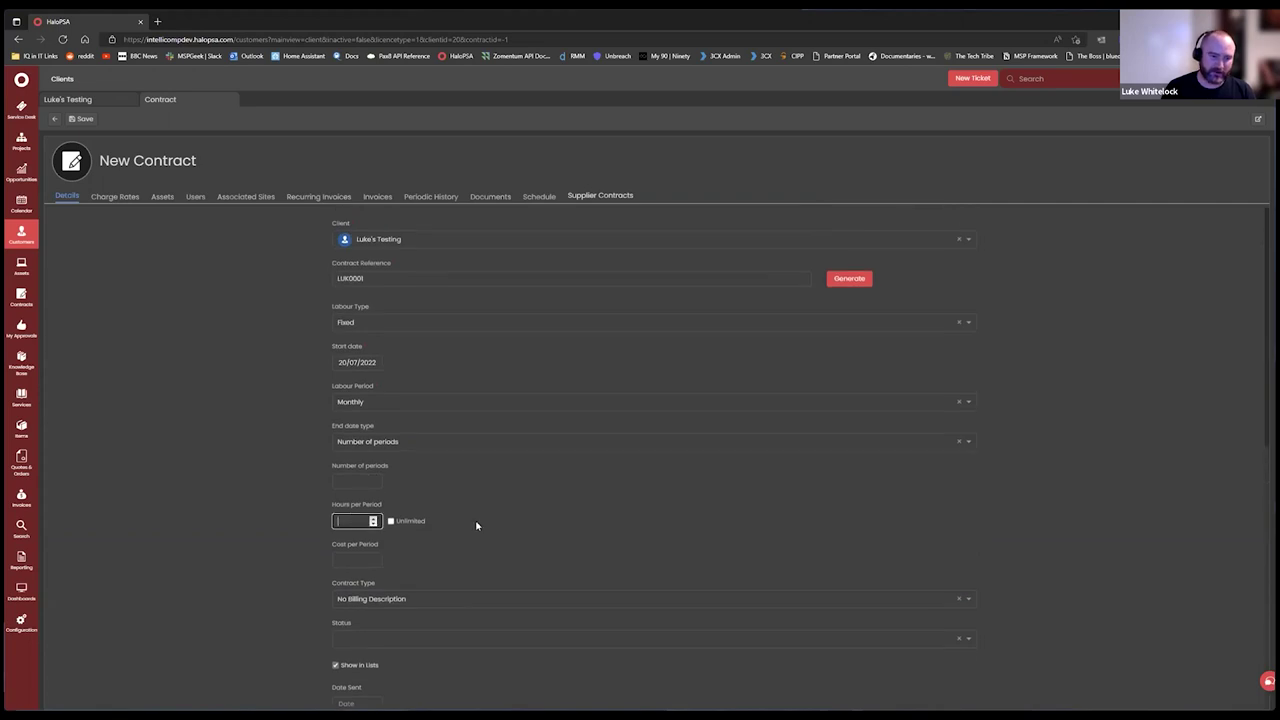
{"action": "type", "text": "100"}
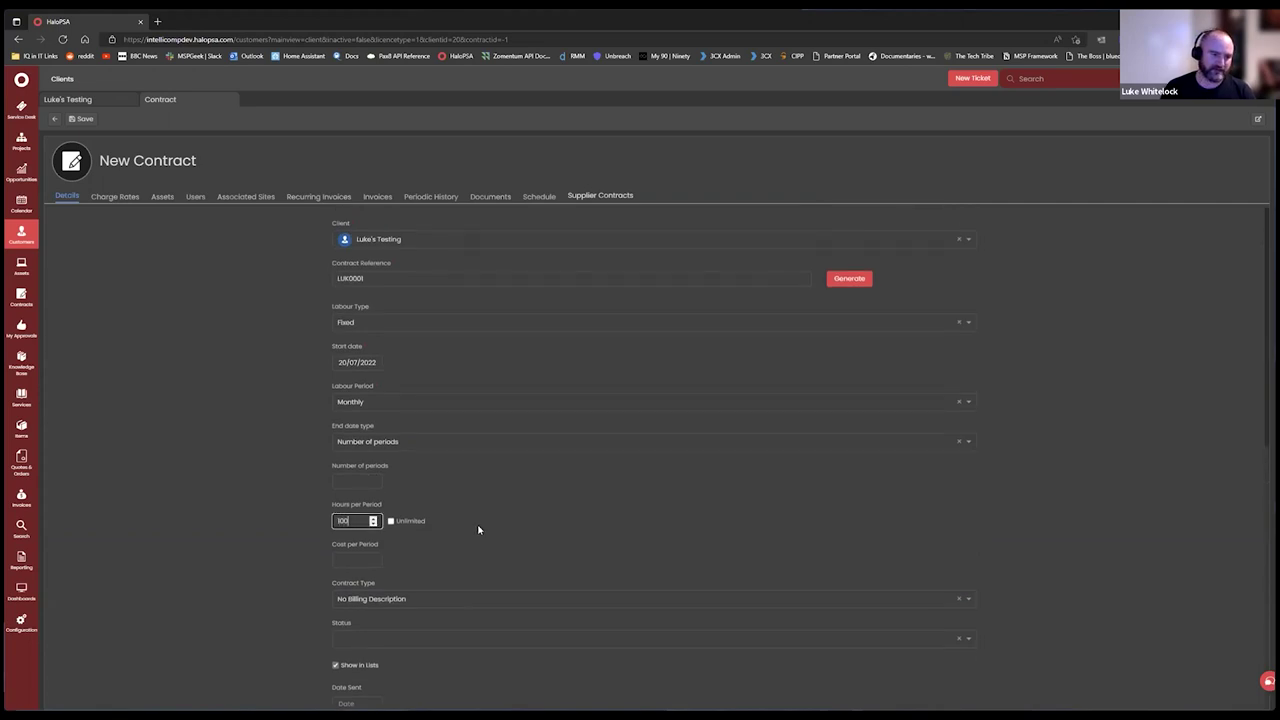
{"action": "key", "text": "Tab"}
{"action": "scroll", "coordinate": [540, 540], "scroll_direction": "down", "scroll_amount": 2}
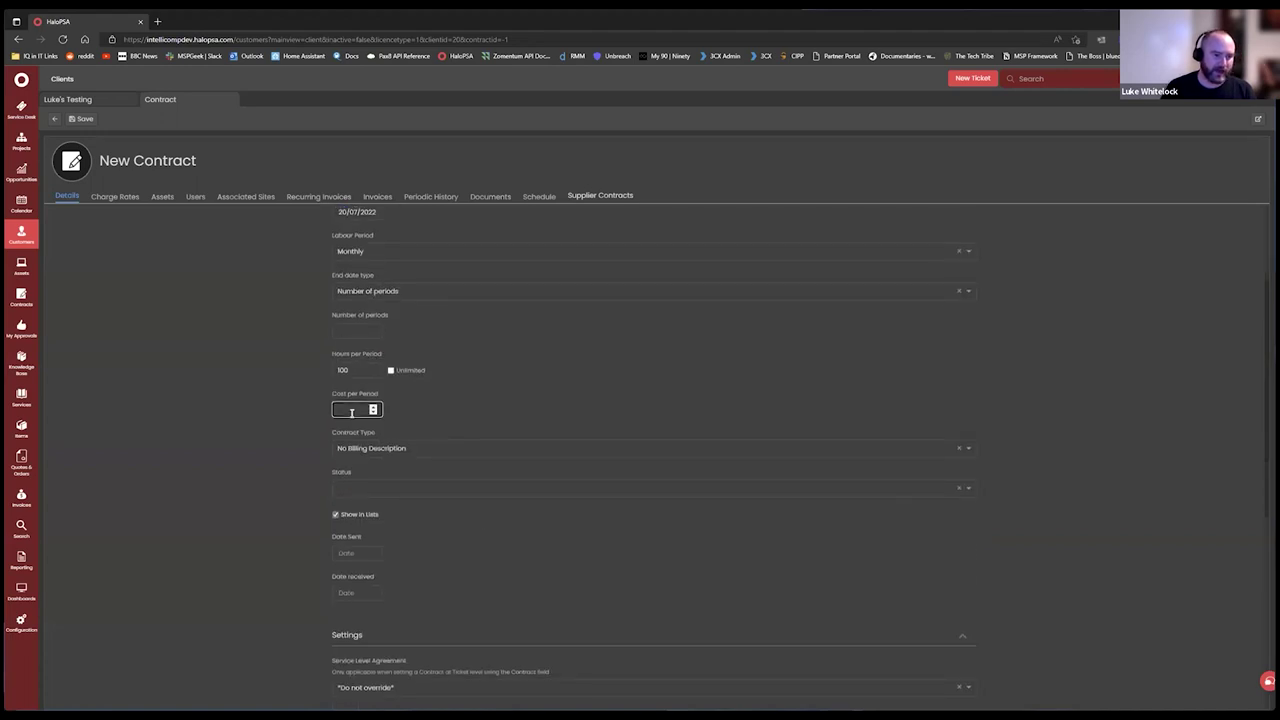
{"action": "type", "text": "140"}
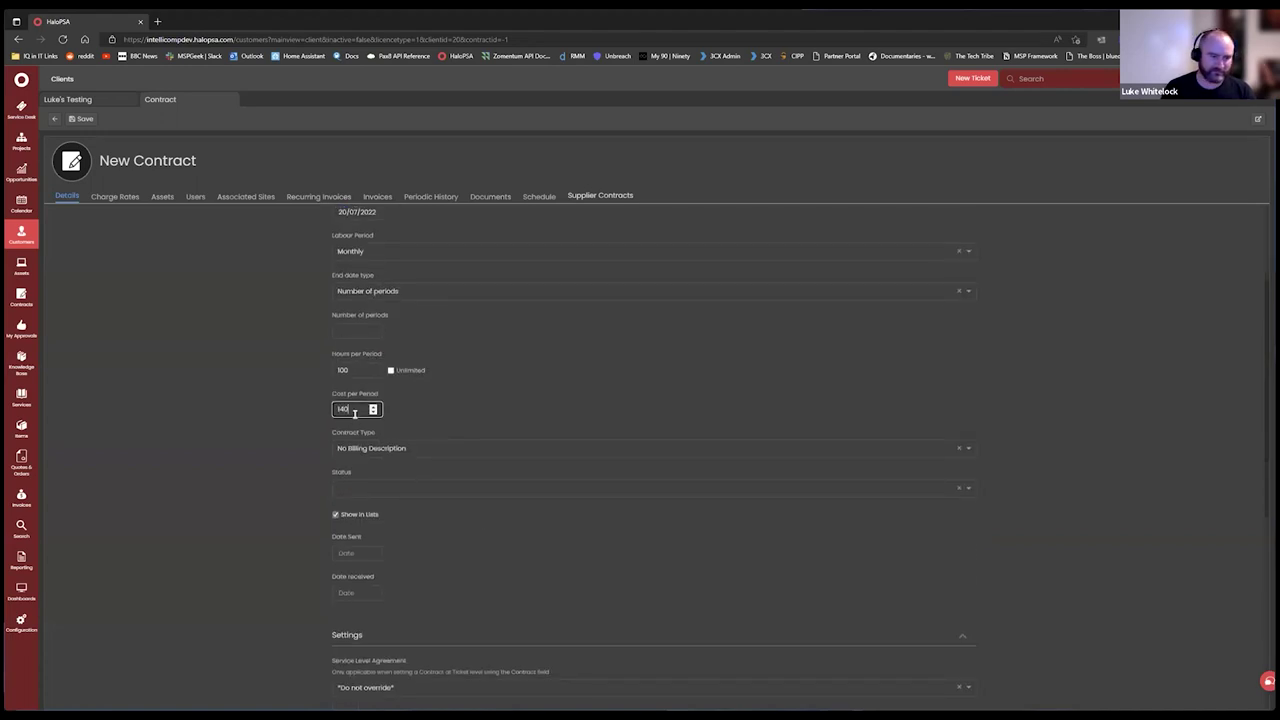
{"action": "left_click", "coordinate": [571, 388]}
Leave the number of periods and service level agreement unchanged, and save the contract.
{"action": "scroll", "coordinate": [457, 387], "scroll_direction": "up", "scroll_amount": 2}
{"action": "left_click", "coordinate": [362, 481]}
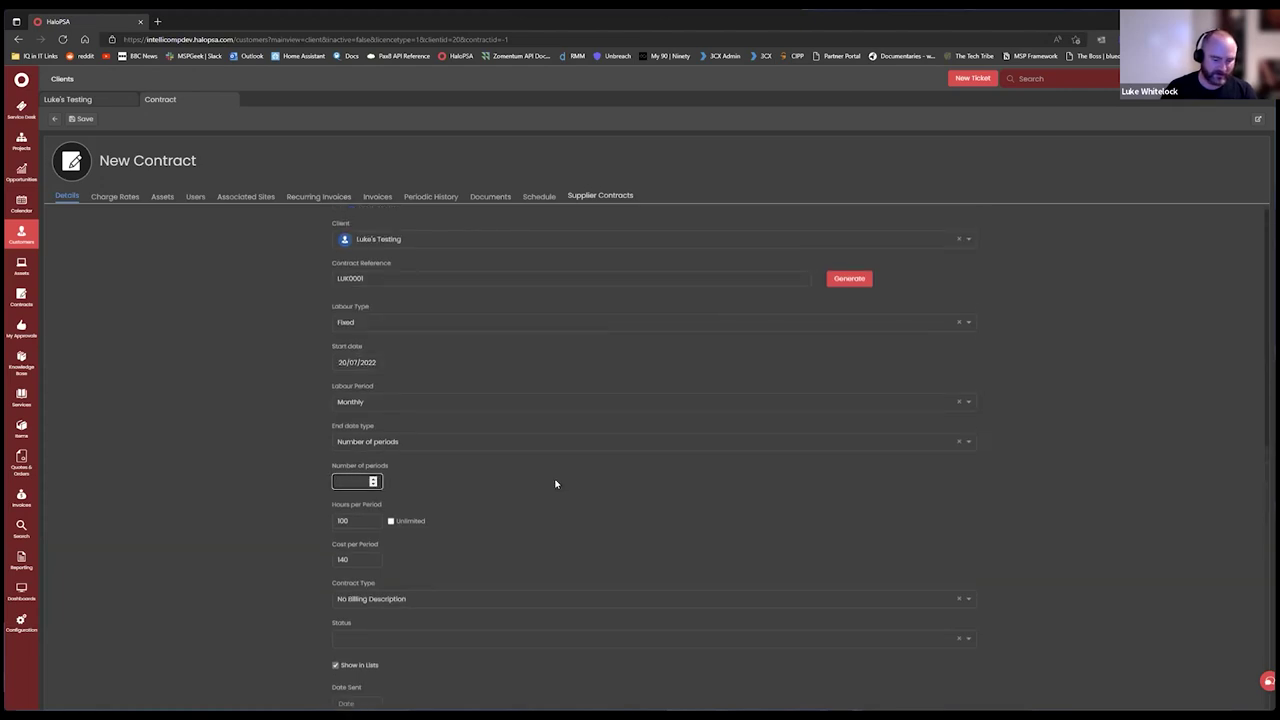
{"action": "scroll", "coordinate": [537, 445], "scroll_direction": "down", "scroll_amount": 2}
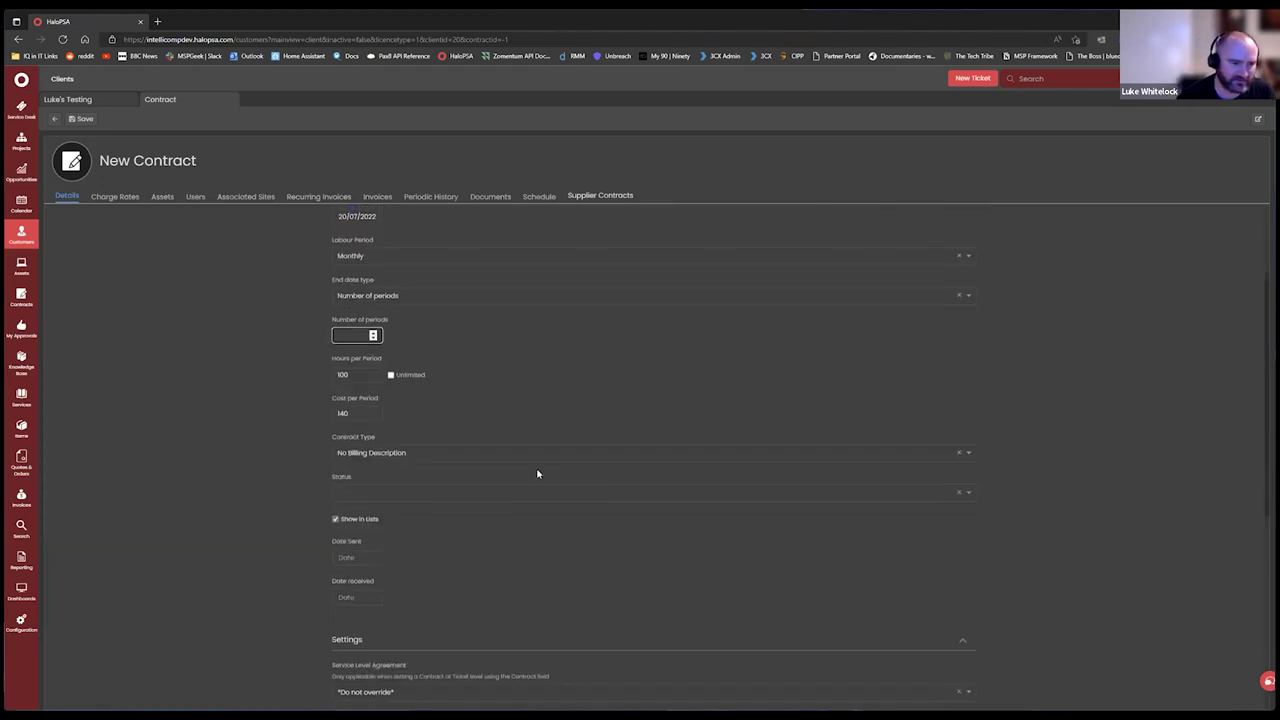
{"action": "scroll", "coordinate": [509, 415], "scroll_direction": "down", "scroll_amount": 4}
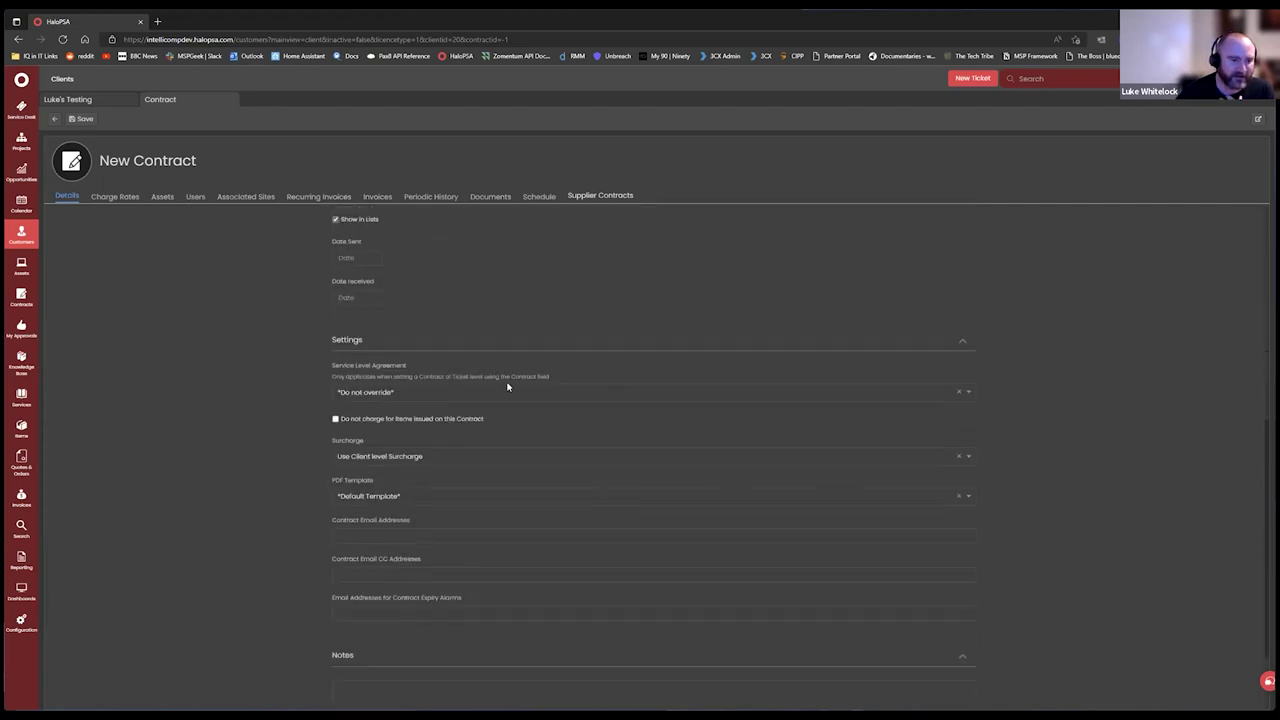
{"action": "scroll", "coordinate": [502, 350], "scroll_direction": "down", "scroll_amount": 2}
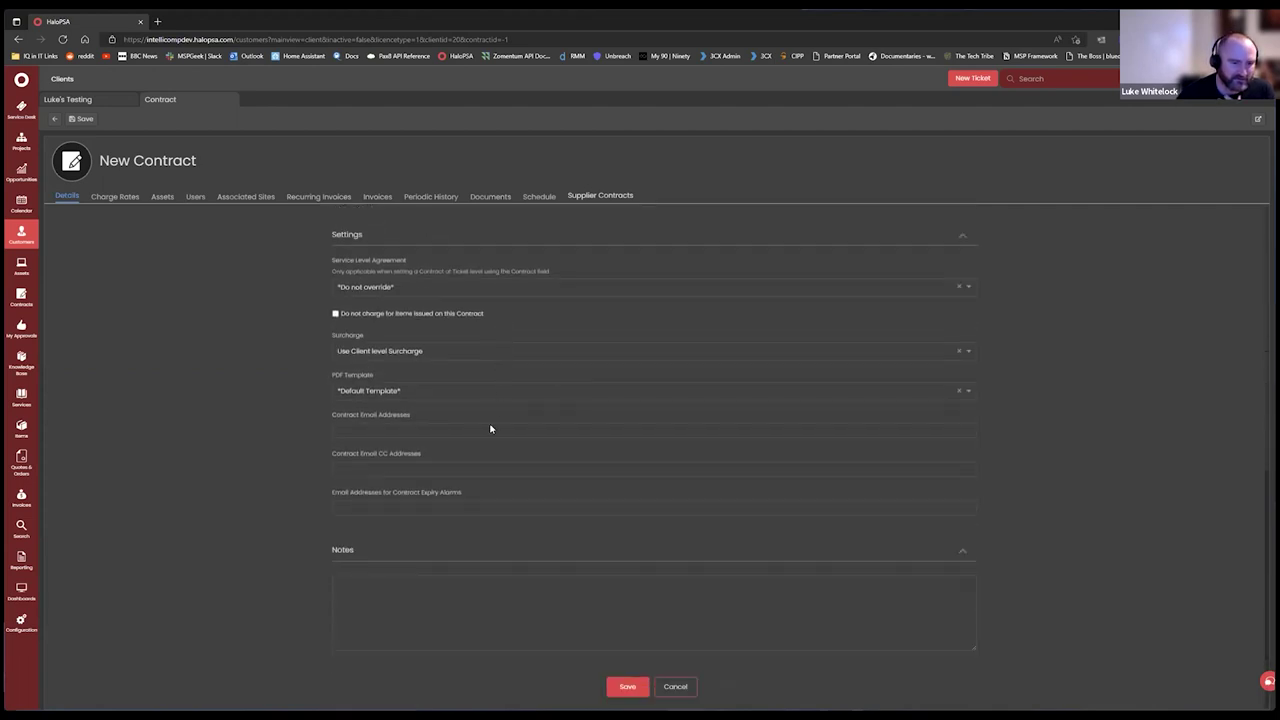
{"action": "scroll", "coordinate": [417, 506], "scroll_direction": "up", "scroll_amount": 3}
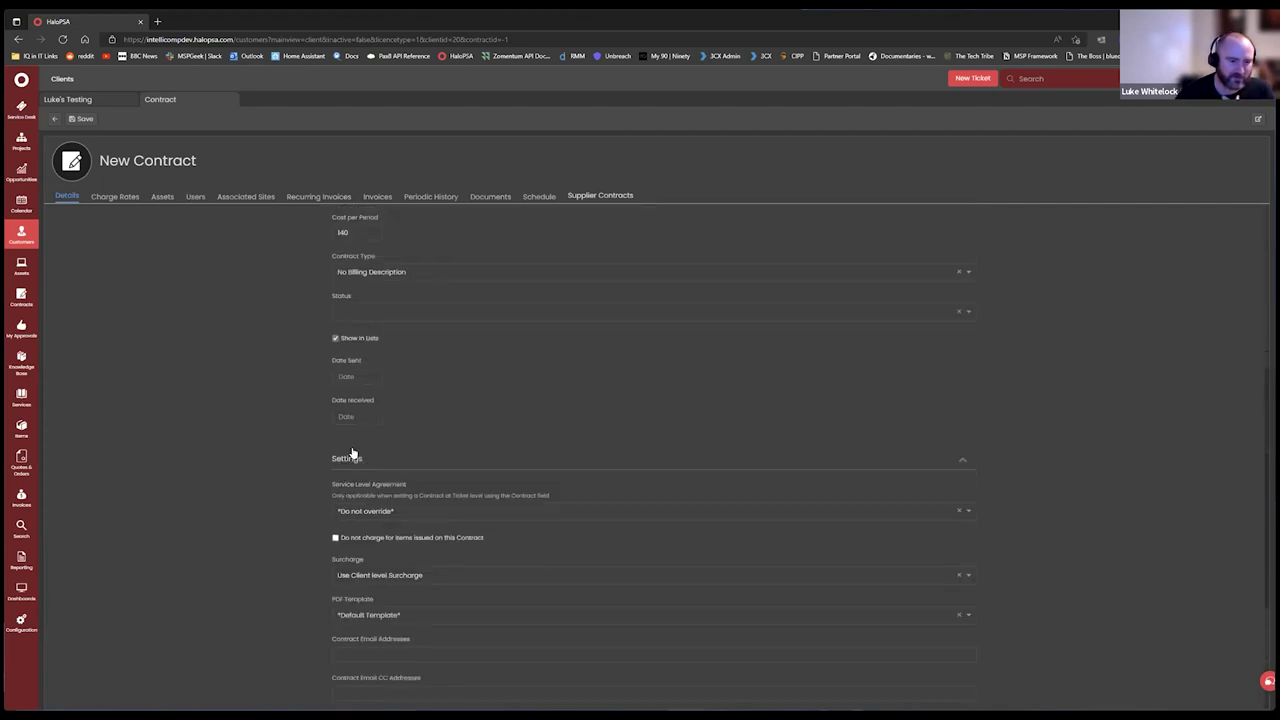
{"action": "left_click", "coordinate": [400, 511]}
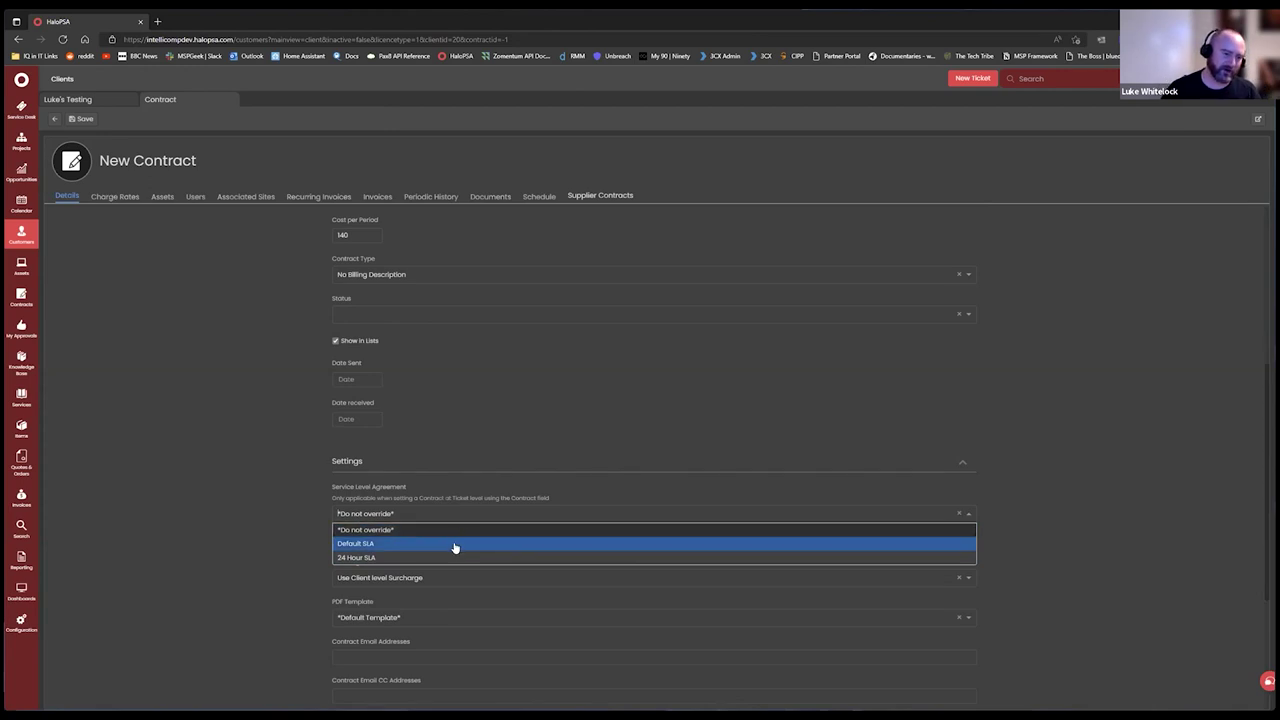
{"action": "left_click", "coordinate": [323, 437]}
{"action": "scroll", "coordinate": [480, 474], "scroll_direction": "up", "scroll_amount": 4}
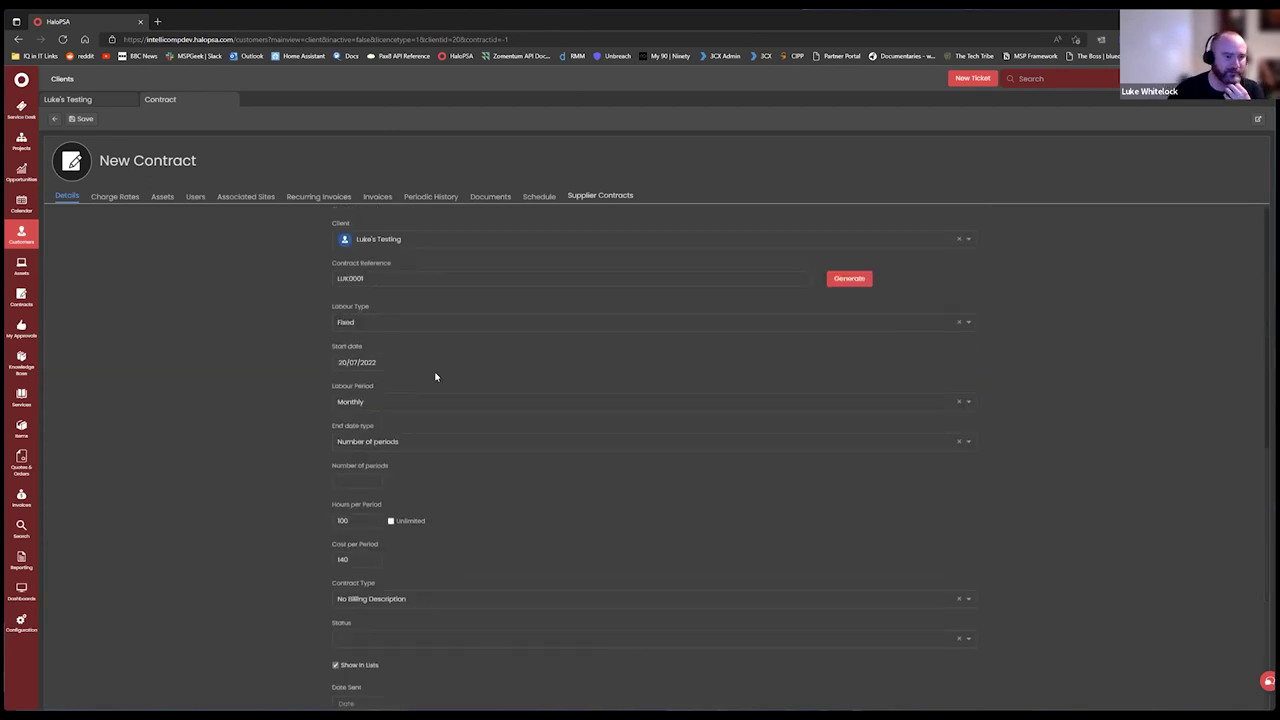
{"action": "left_click", "coordinate": [81, 119]}
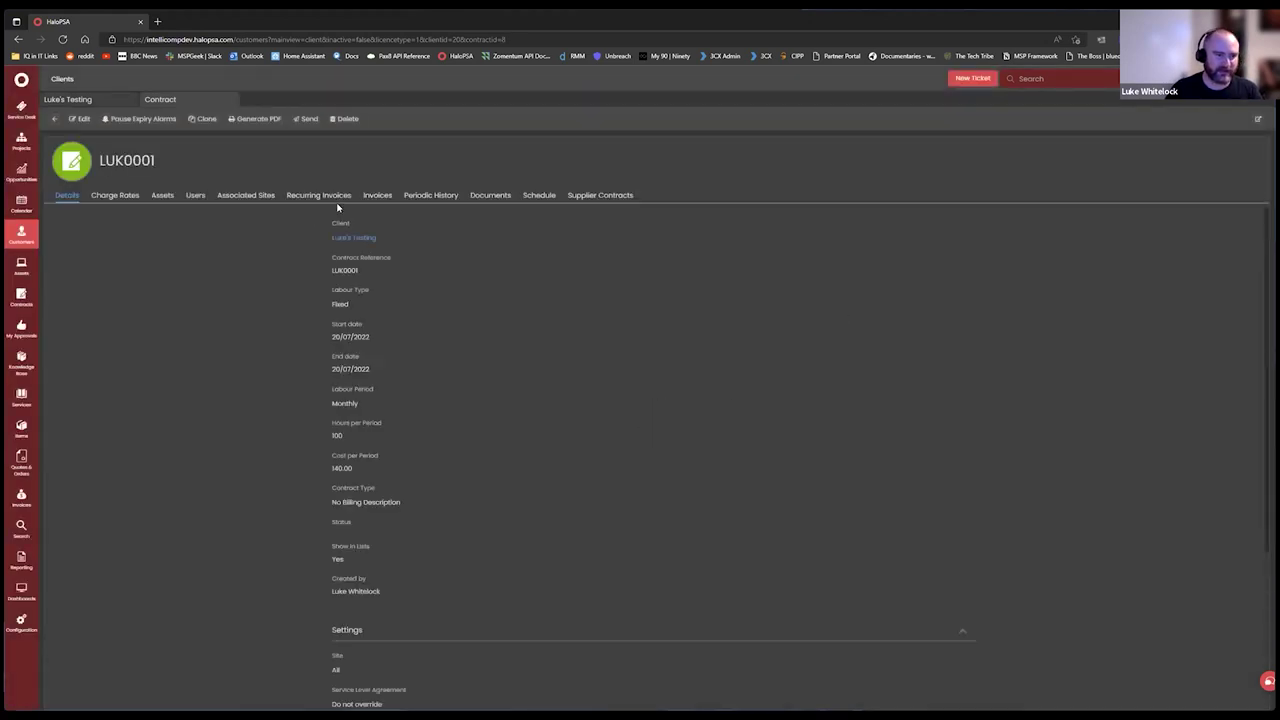
From the contract's Recurring Invoices tab, create a new recurring invoice.
{"action": "left_click", "coordinate": [321, 197]}
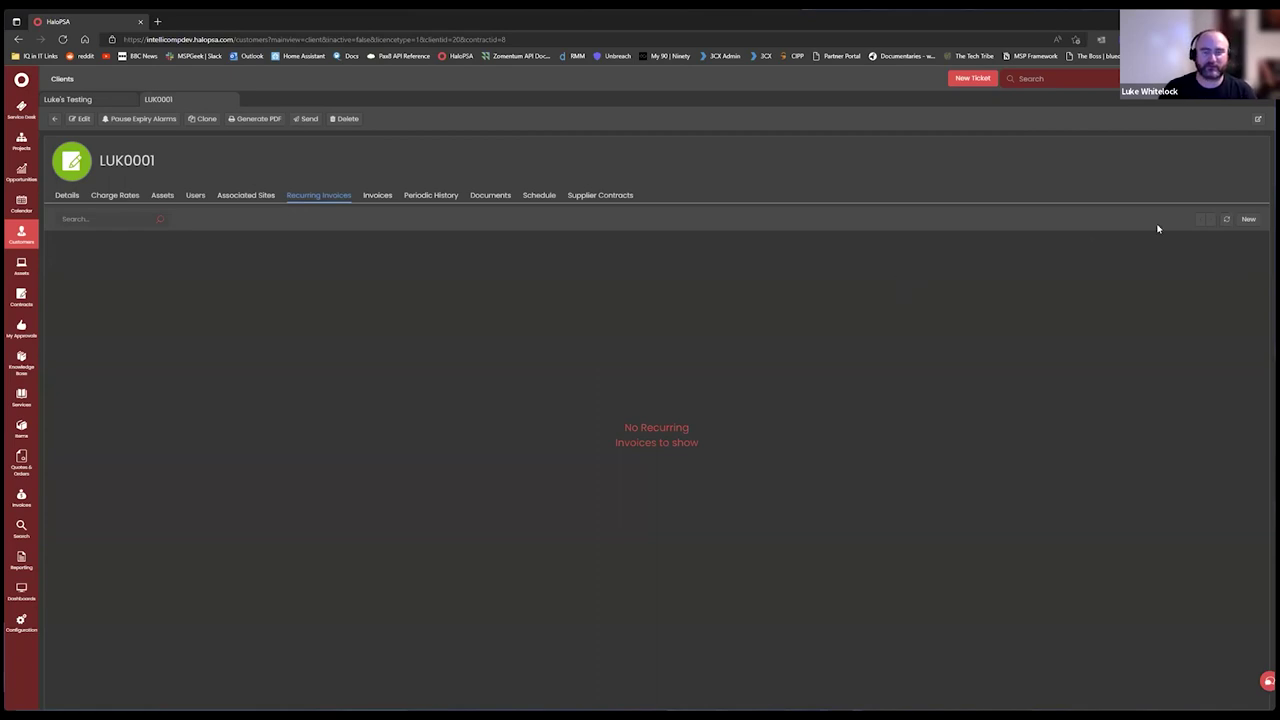
{"action": "left_click", "coordinate": [1253, 222]}
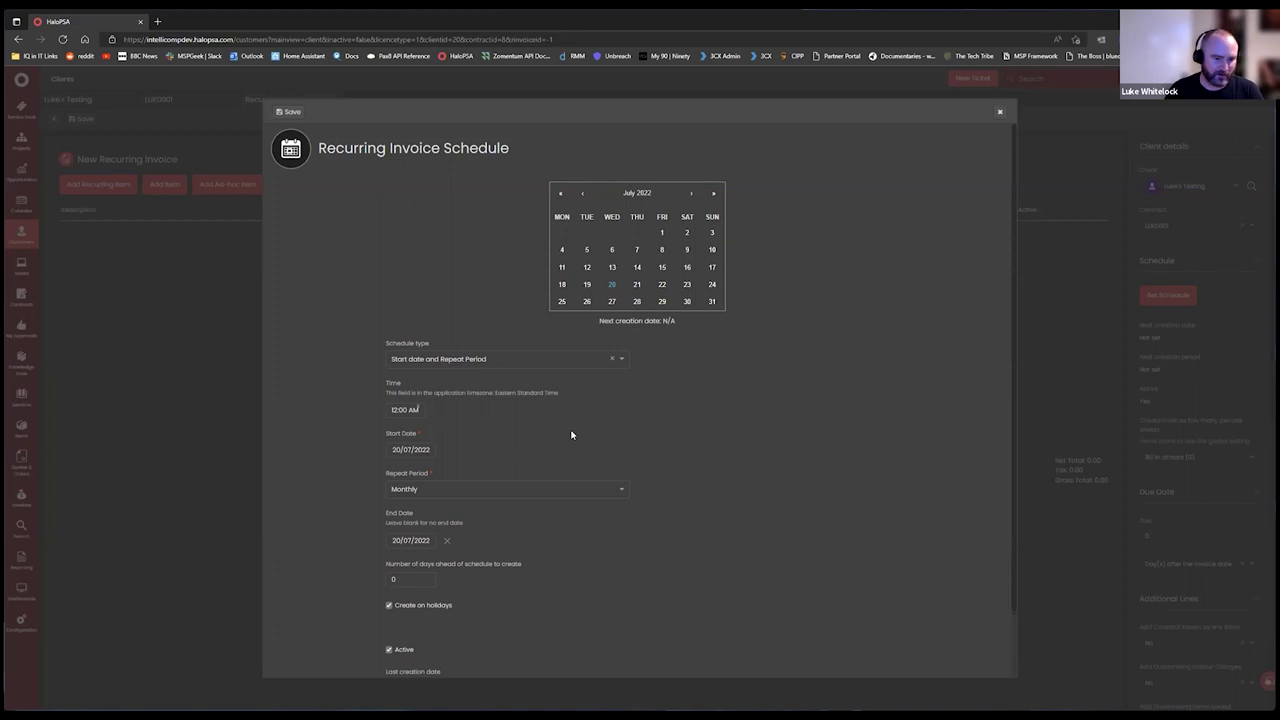
{"action": "scroll", "coordinate": [590, 440], "scroll_direction": "down", "scroll_amount": 2}
{"action": "left_click", "coordinate": [408, 508]}
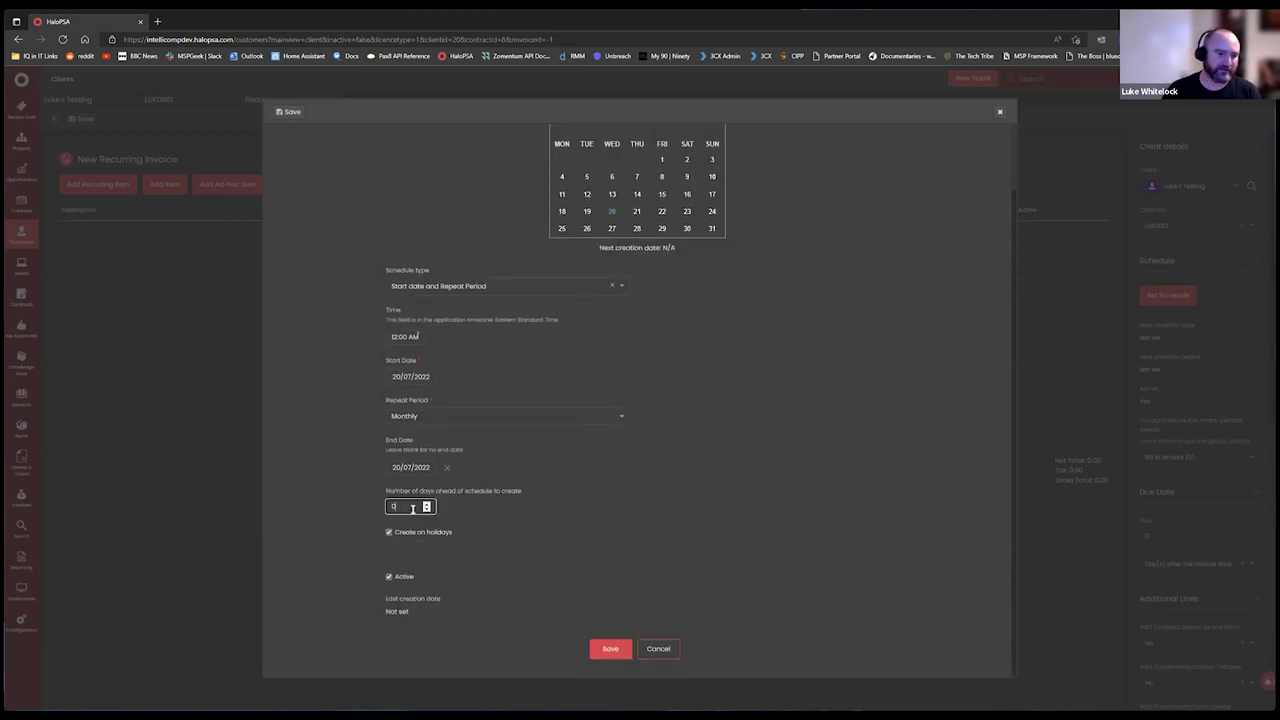
{"action": "left_click", "coordinate": [618, 528]}
{"action": "key", "text": "shift+Tab"}
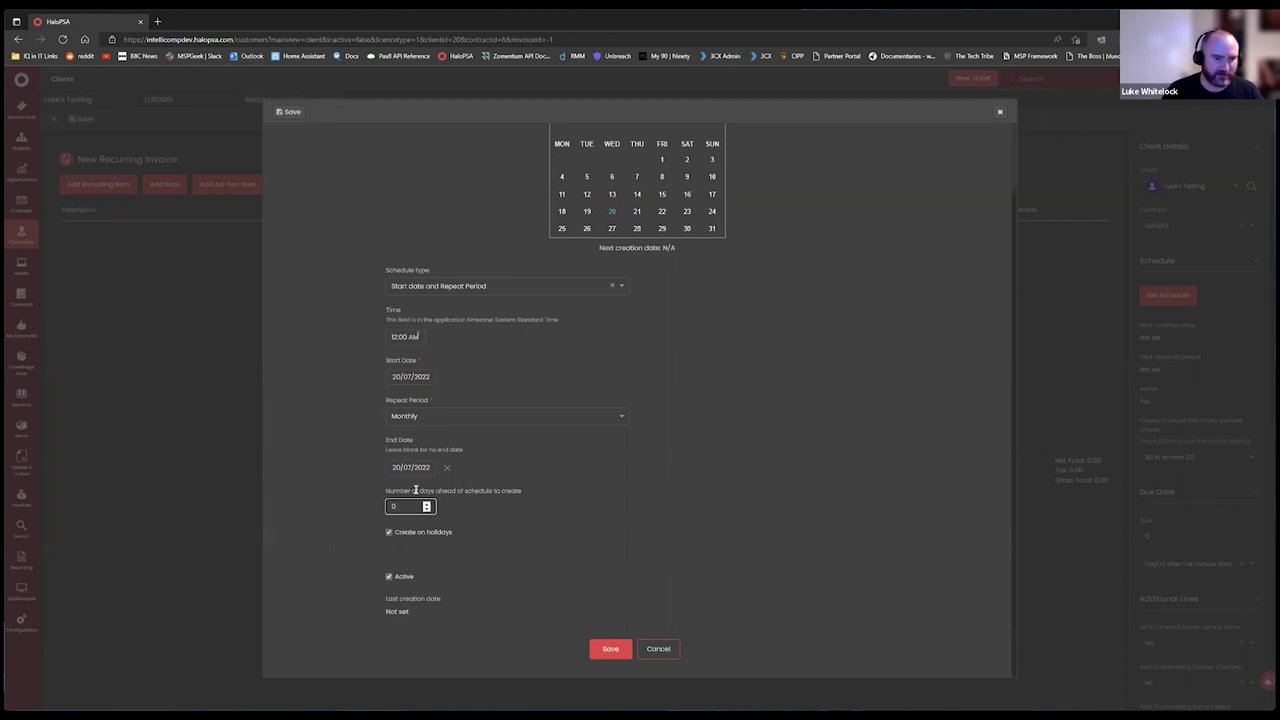
{"action": "scroll", "coordinate": [746, 400], "scroll_direction": "up", "scroll_amount": 2}
{"action": "scroll", "coordinate": [626, 371], "scroll_direction": "down", "scroll_amount": 2}
{"action": "scroll", "coordinate": [496, 328], "scroll_direction": "up", "scroll_amount": 2}
{"action": "left_click", "coordinate": [490, 358]}
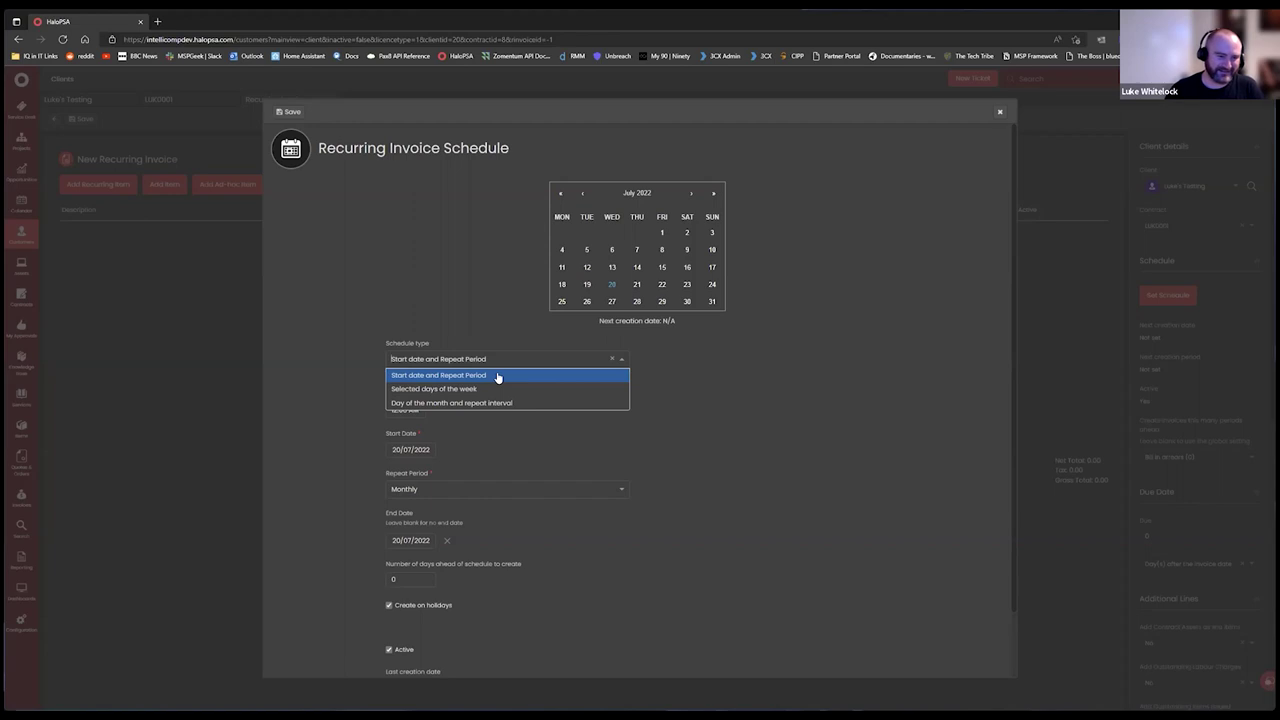
{"action": "left_click", "coordinate": [497, 376]}
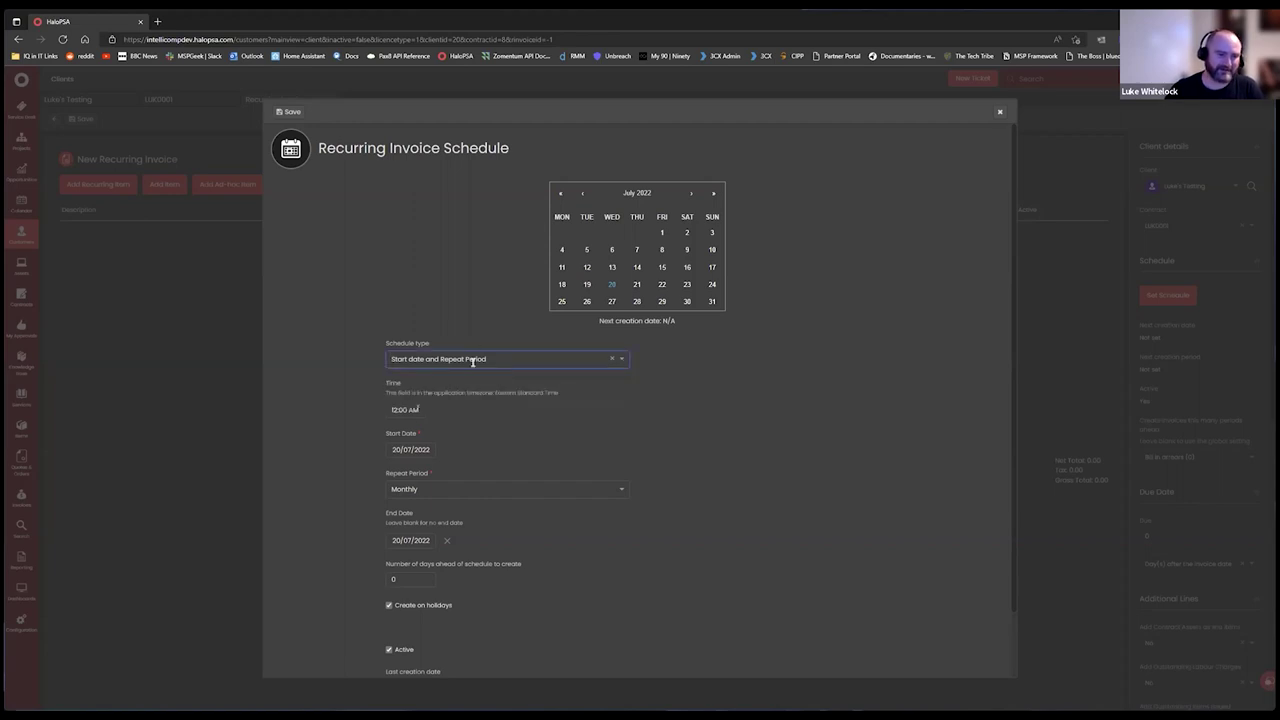
{"action": "left_click", "coordinate": [458, 450]}
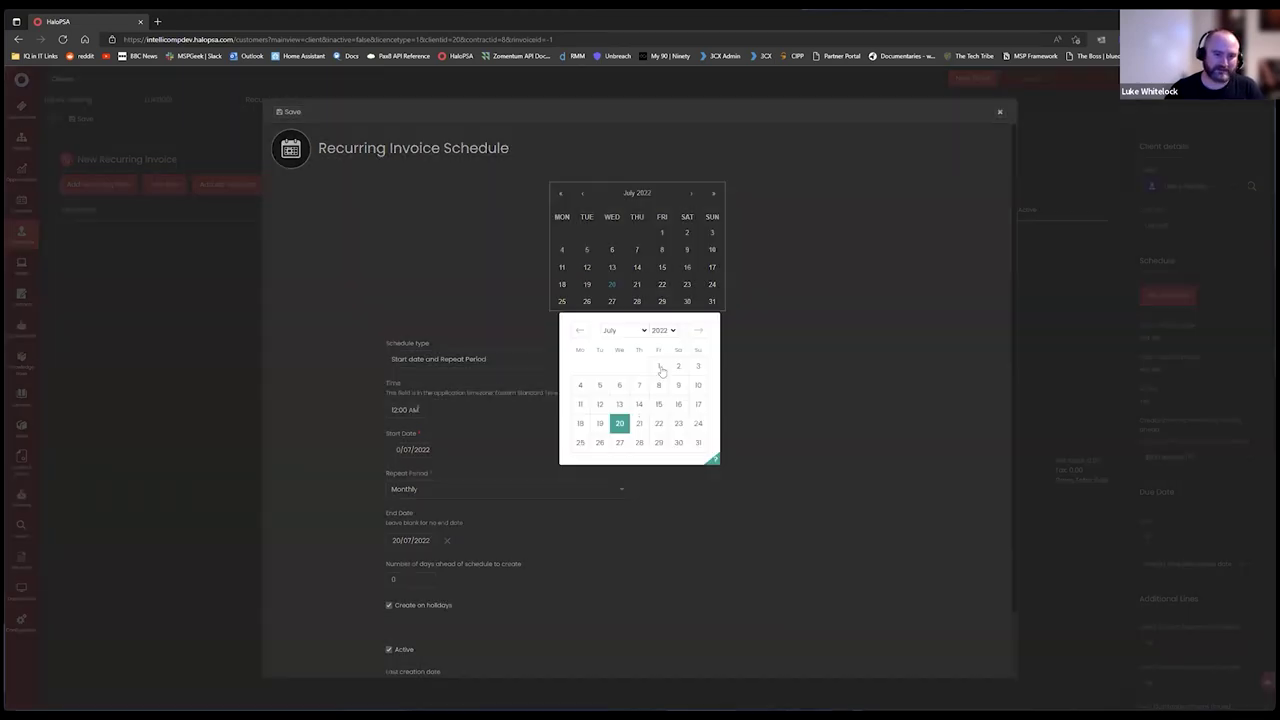
{"action": "left_click", "coordinate": [660, 368]}
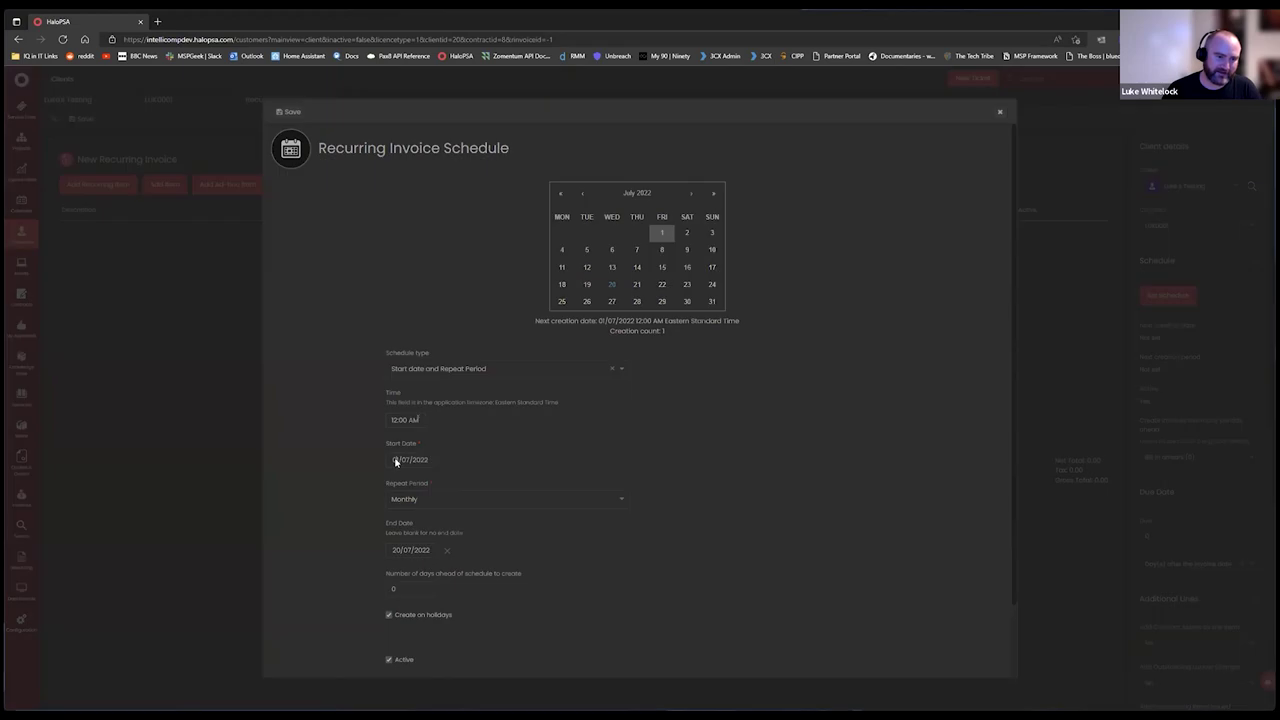
{"action": "left_click", "coordinate": [400, 460]}
{"action": "left_click", "coordinate": [620, 426]}
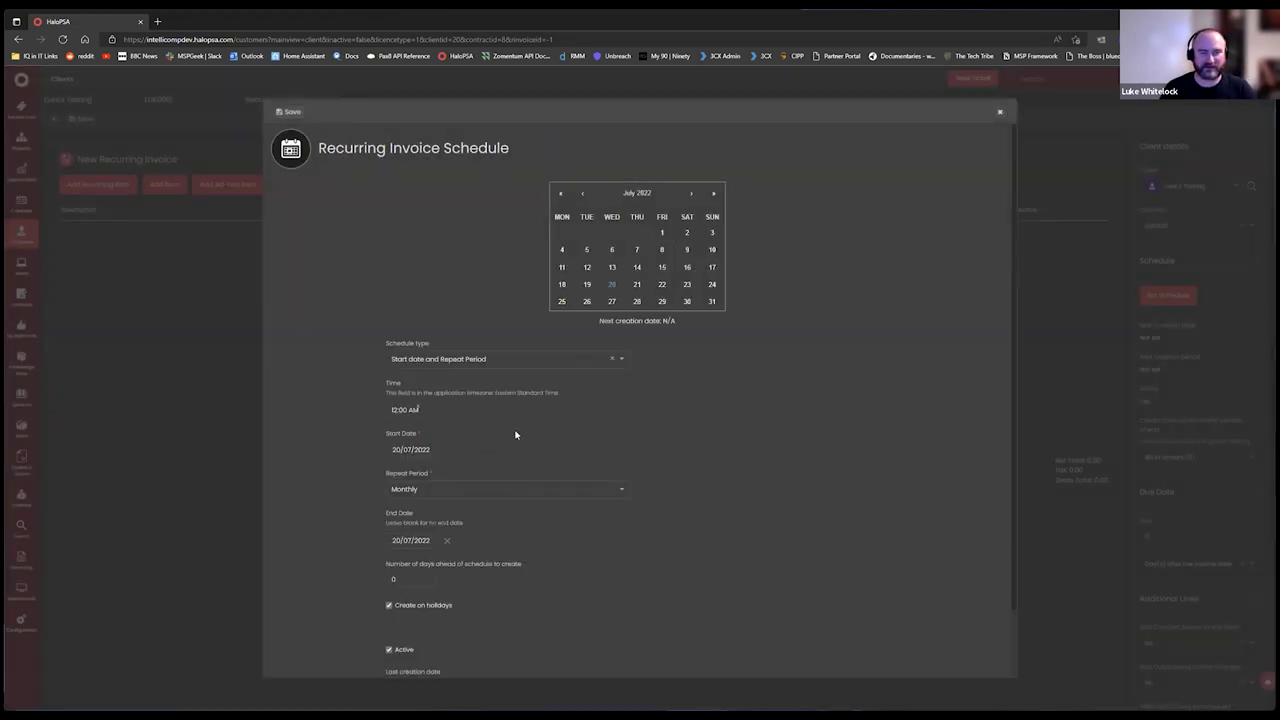
{"action": "left_click", "coordinate": [460, 360]}
Switch the schedule to Selected days of the week with First of Month frequency.
{"action": "left_click", "coordinate": [466, 390]}
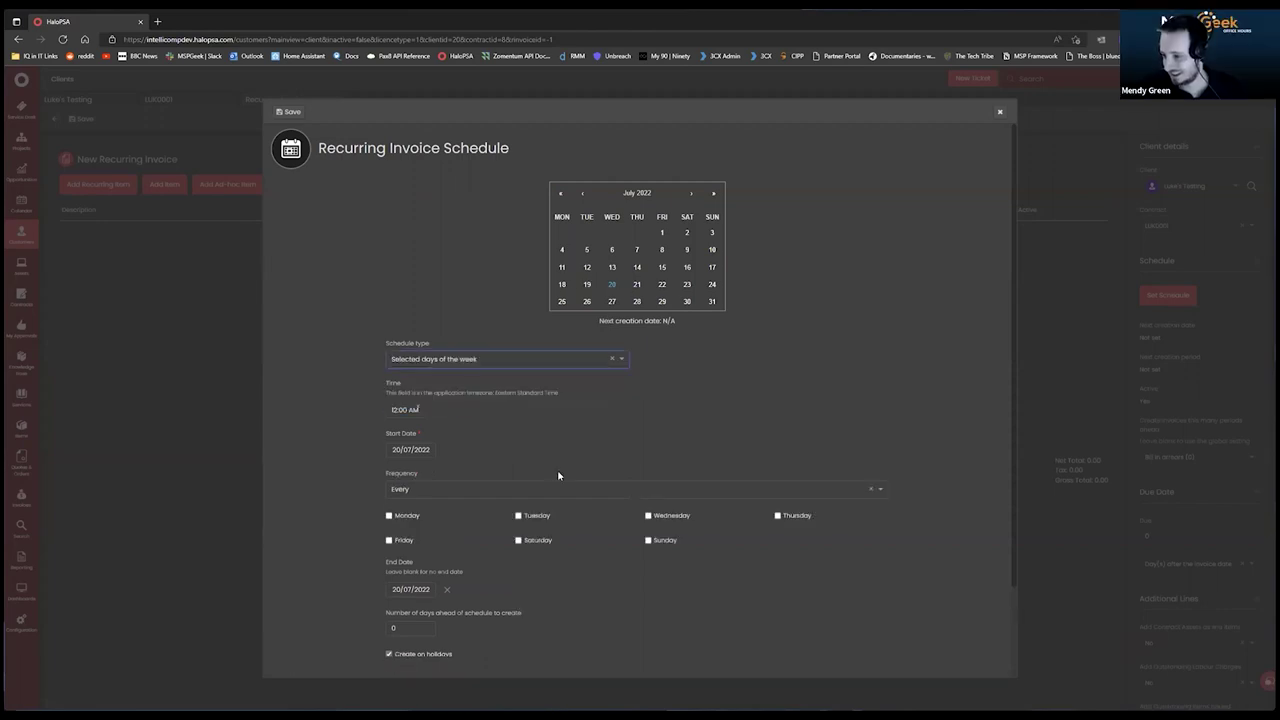
{"action": "scroll", "coordinate": [591, 443], "scroll_direction": "down", "scroll_amount": 3}
{"action": "scroll", "coordinate": [457, 380], "scroll_direction": "up", "scroll_amount": 2}
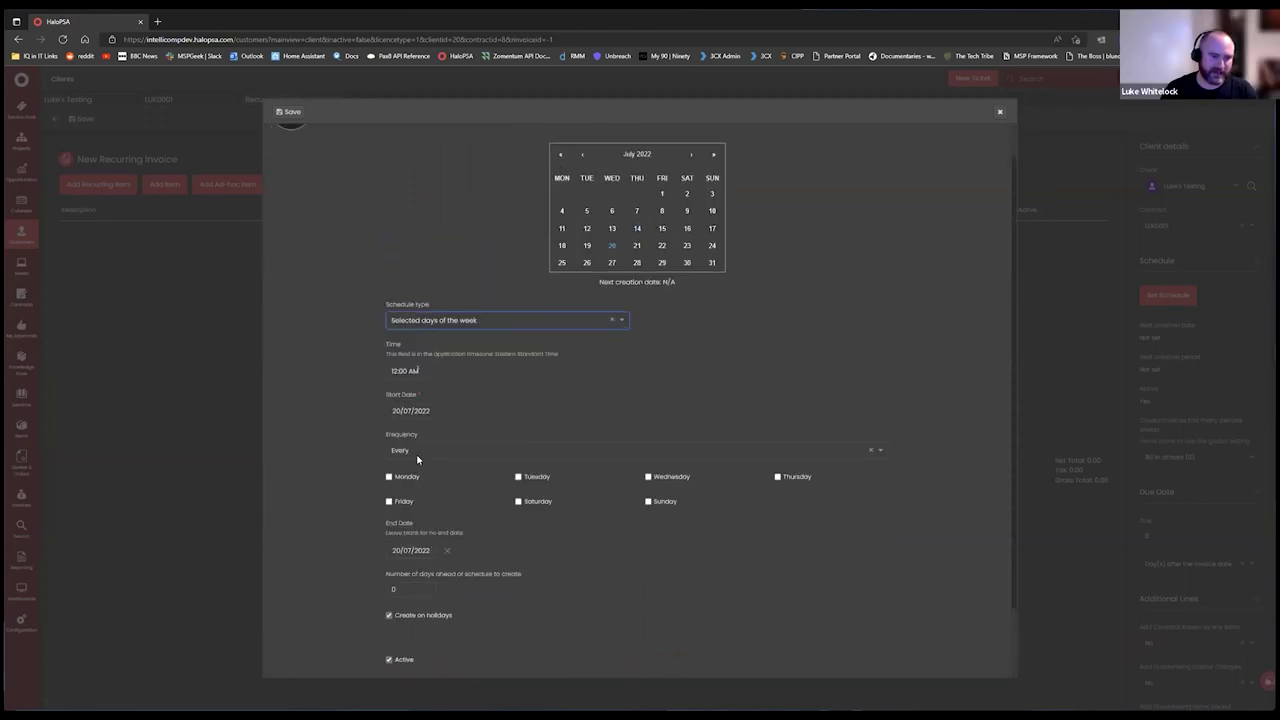
{"action": "left_click", "coordinate": [420, 452]}
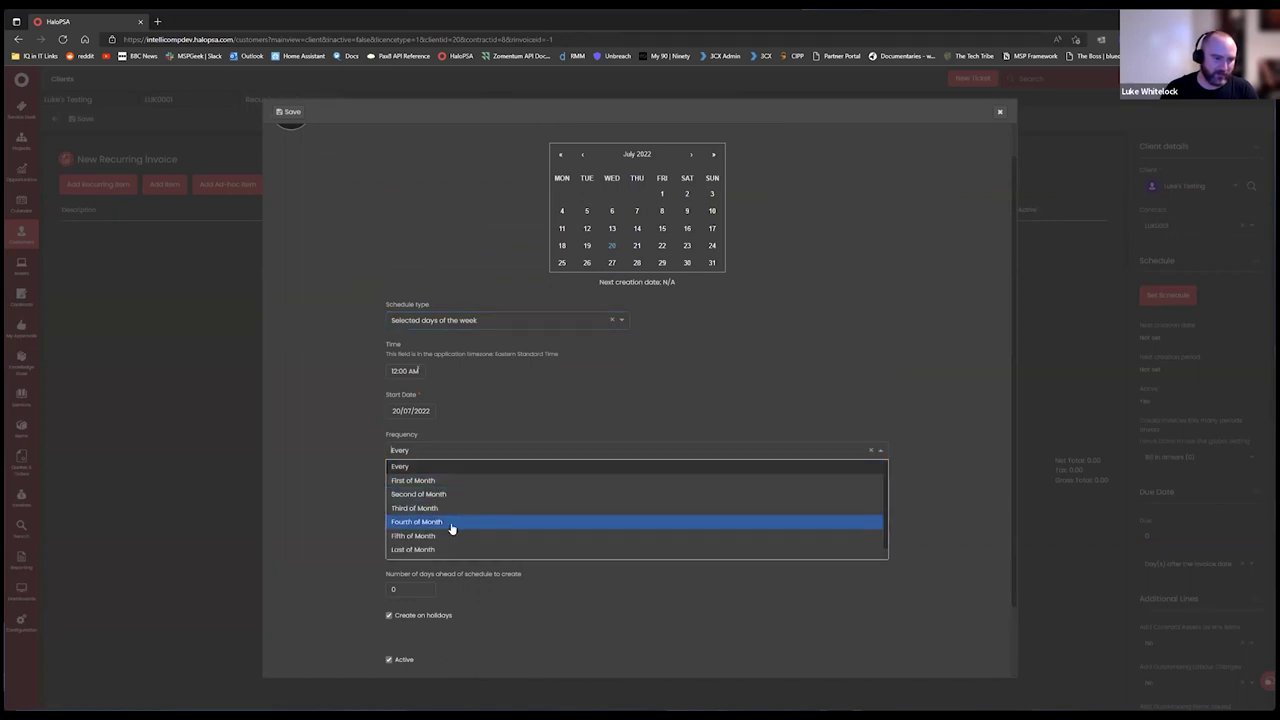
{"action": "scroll", "coordinate": [451, 532], "scroll_direction": "down", "scroll_amount": 1}
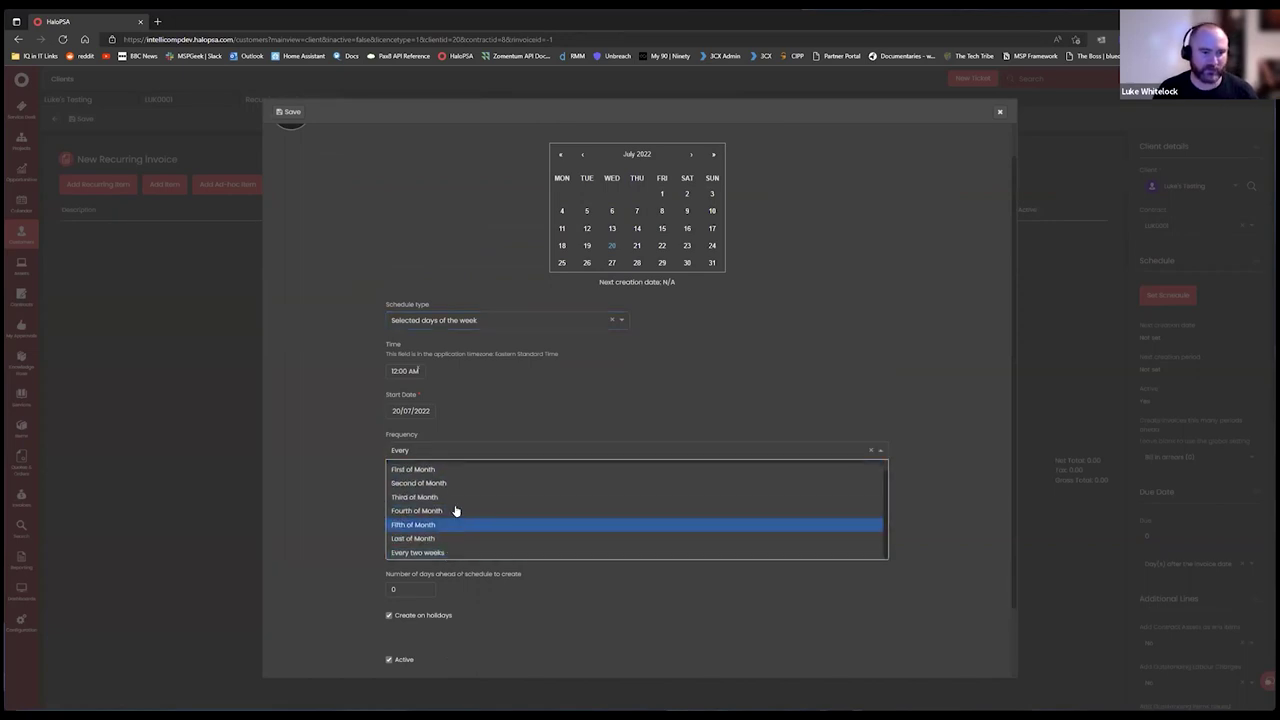
{"action": "scroll", "coordinate": [455, 511], "scroll_direction": "up", "scroll_amount": 1}
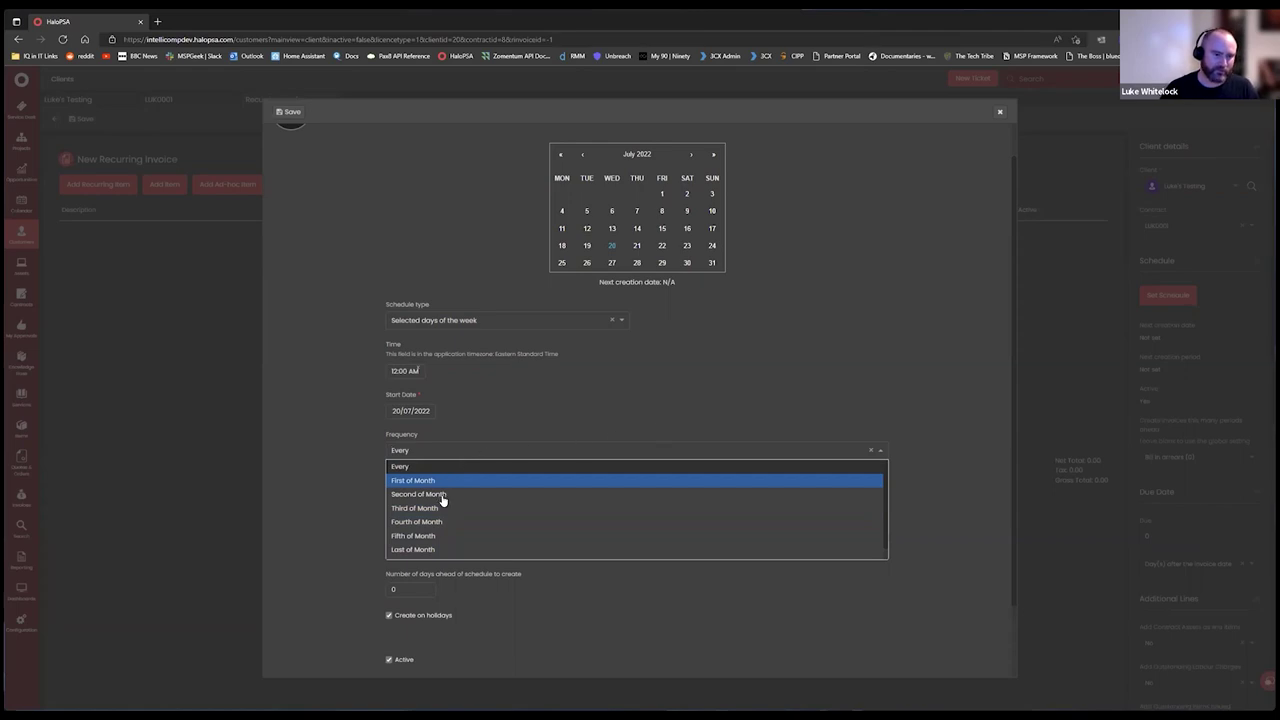
{"action": "left_click", "coordinate": [415, 481]}
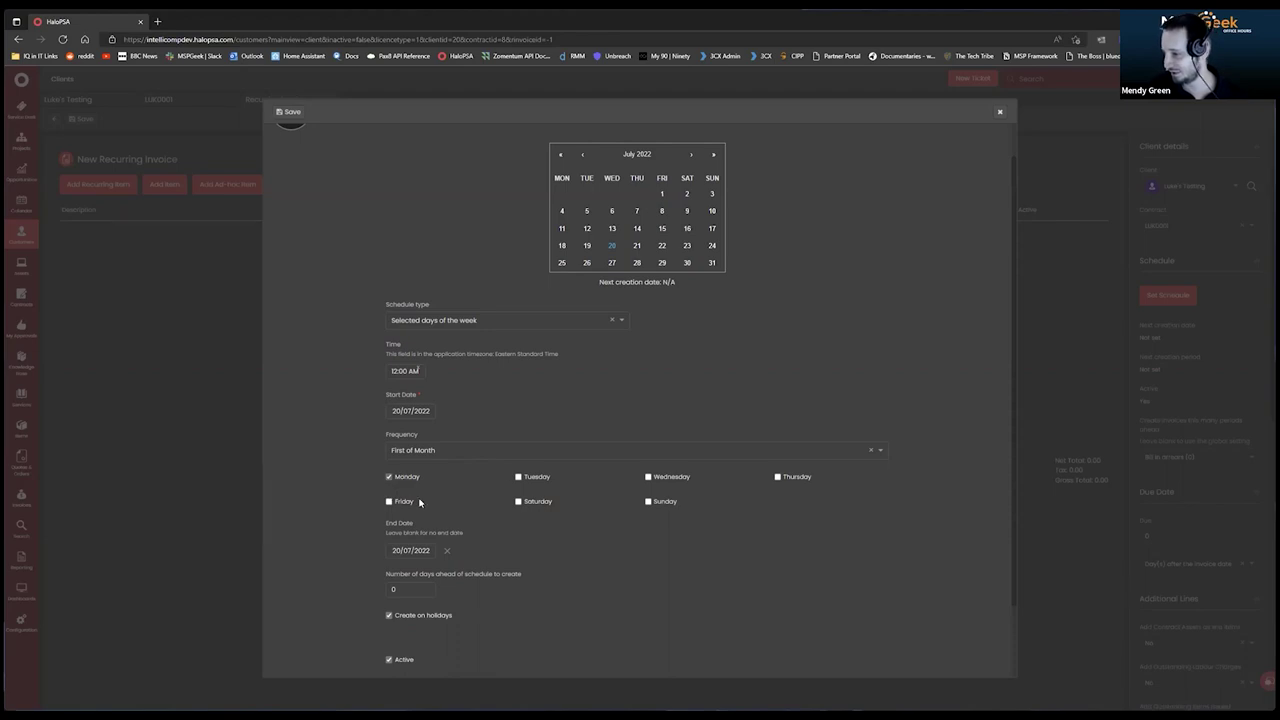
Browse the calendar to August and back to July 2022, then tick Monday.
{"action": "left_click", "coordinate": [690, 155]}
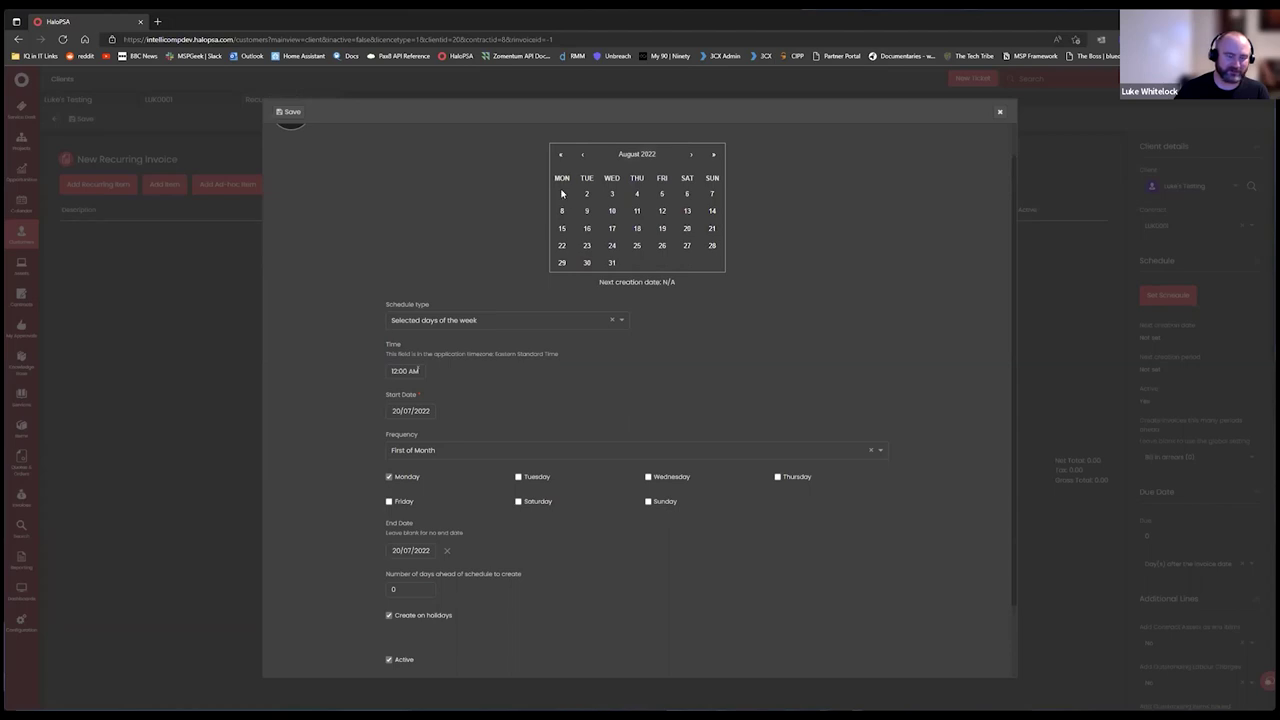
{"action": "left_click", "coordinate": [582, 155]}
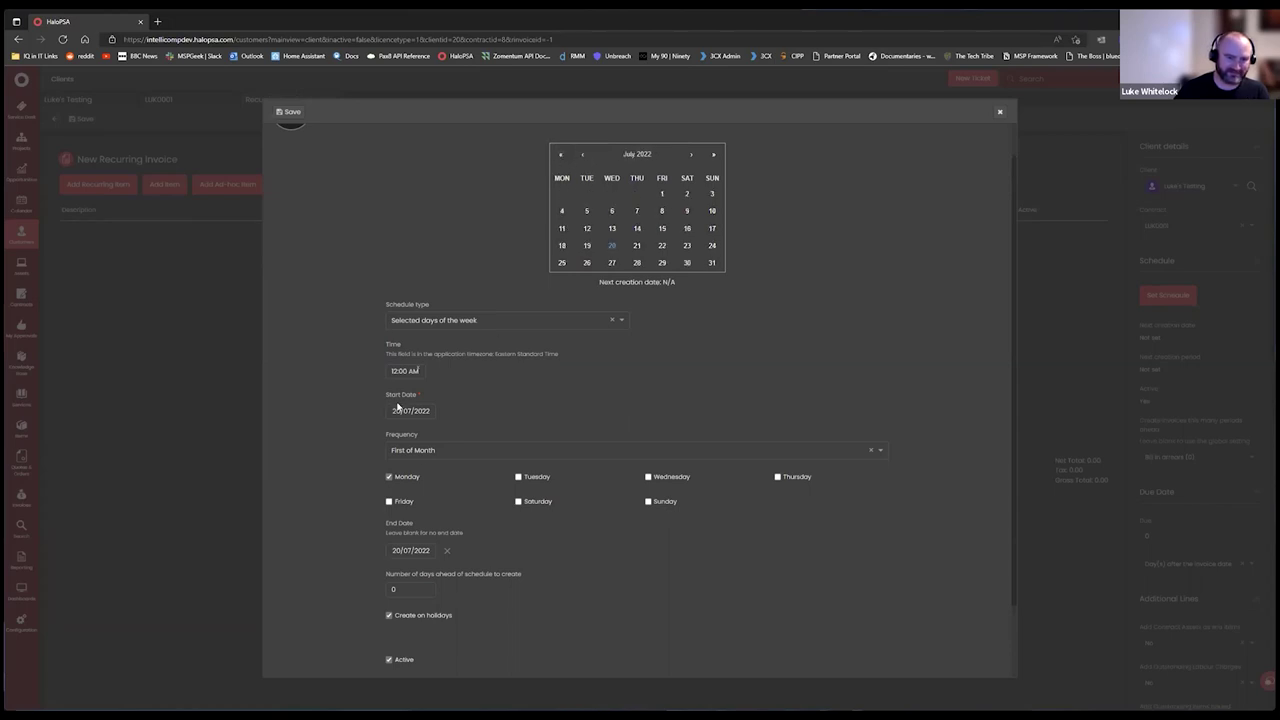
{"action": "scroll", "coordinate": [477, 518], "scroll_direction": "down", "scroll_amount": 2}
{"action": "scroll", "coordinate": [526, 474], "scroll_direction": "up", "scroll_amount": 4}
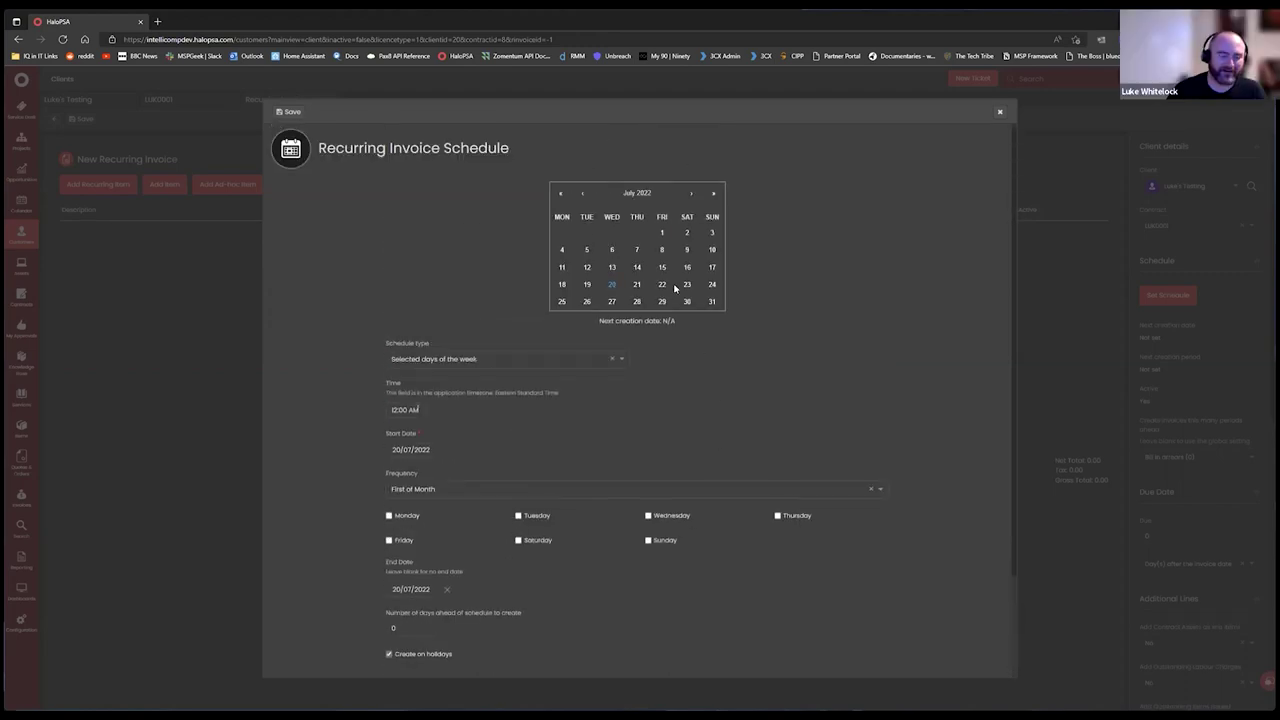
{"action": "left_click", "coordinate": [390, 516]}
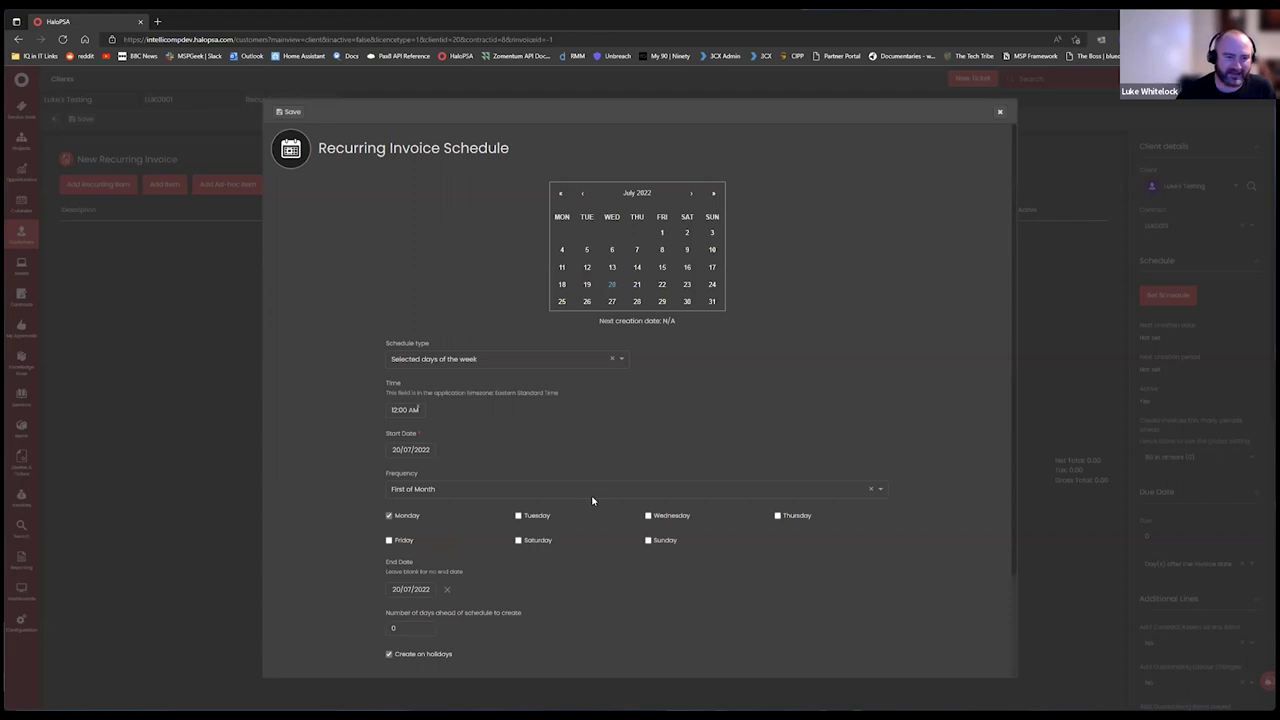
{"action": "scroll", "coordinate": [660, 451], "scroll_direction": "down", "scroll_amount": 2}
{"action": "scroll", "coordinate": [646, 463], "scroll_direction": "up", "scroll_amount": 2}
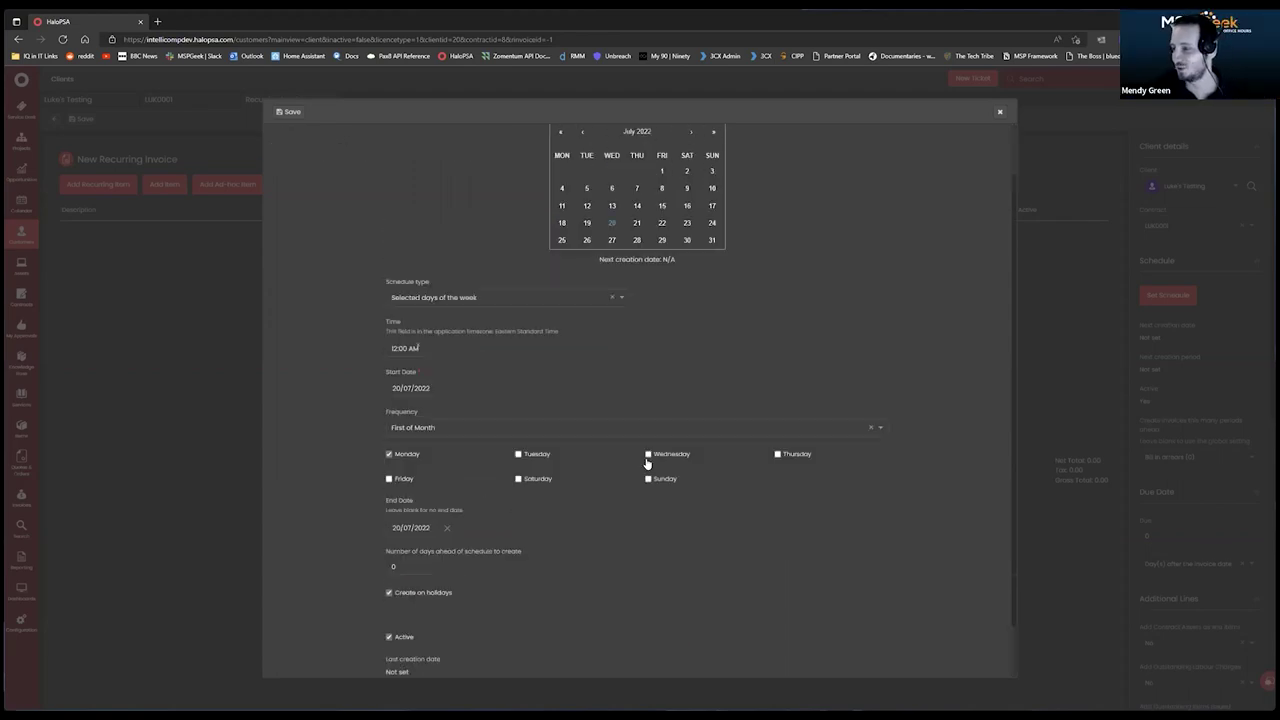
{"action": "left_click", "coordinate": [477, 367]}
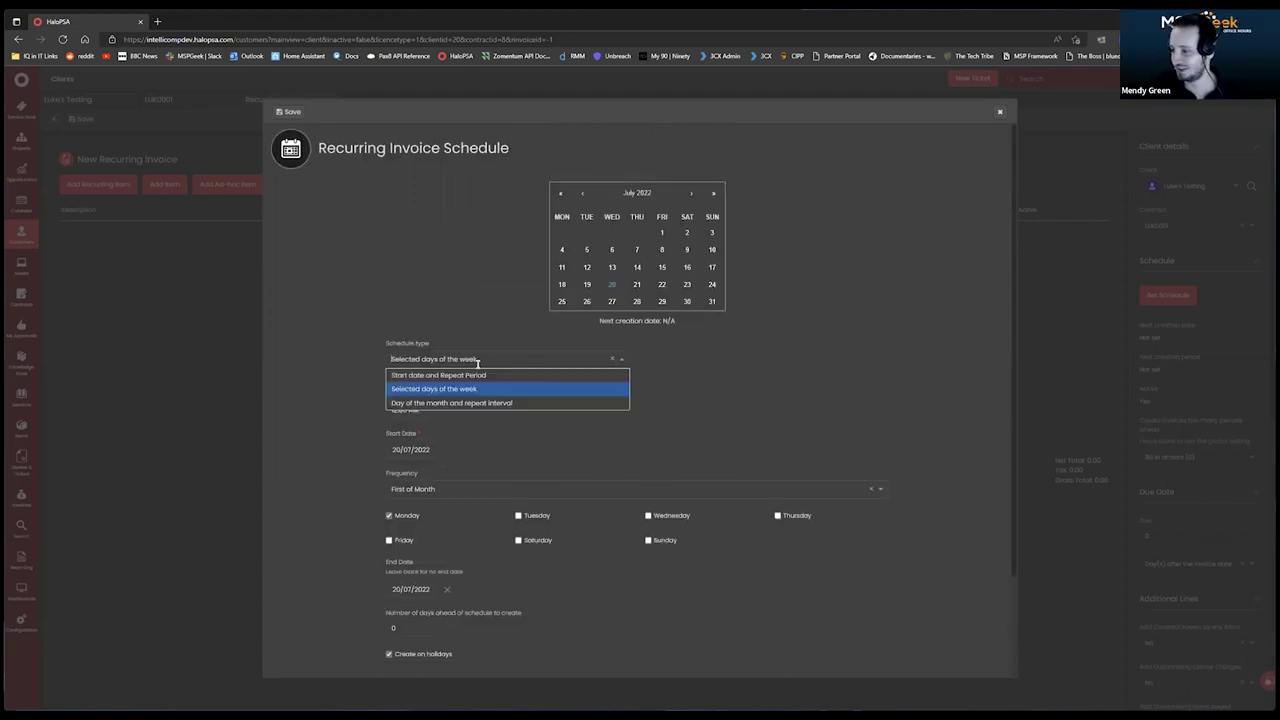
Pick 1 July 2022 as start date, then use Day of the month and repeat interval.
{"action": "left_click", "coordinate": [606, 358]}
{"action": "left_click", "coordinate": [484, 357]}
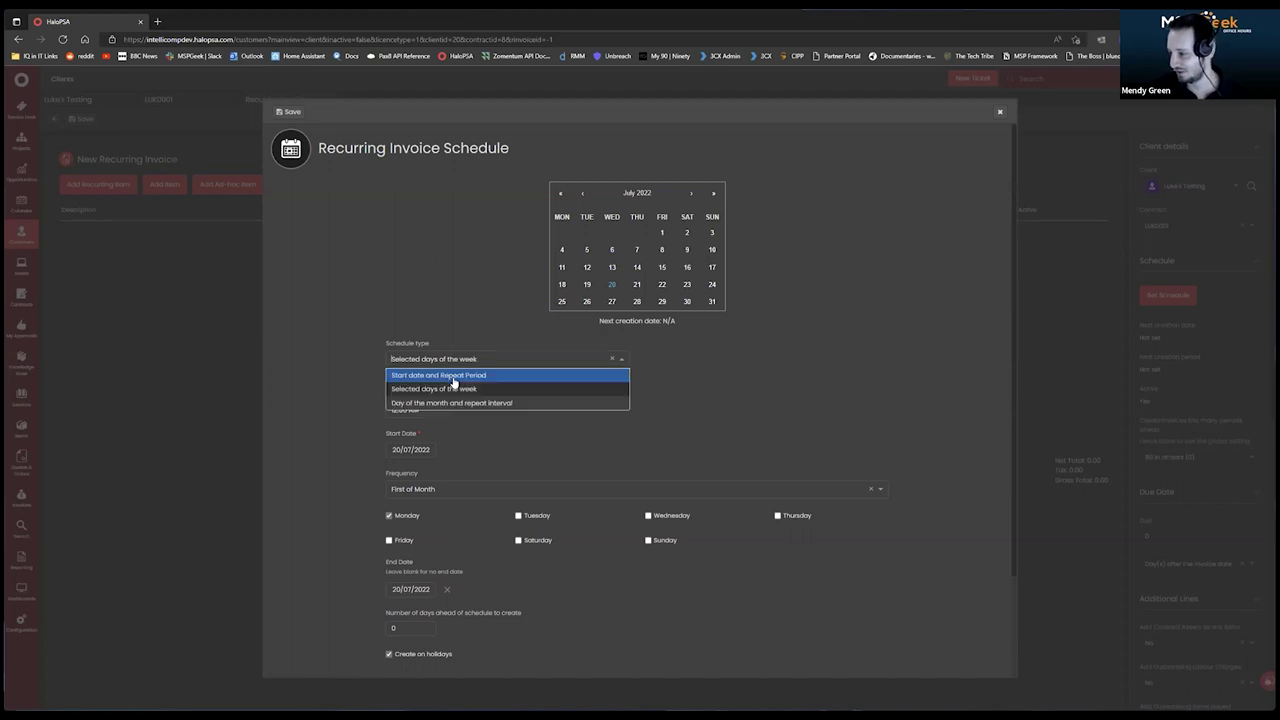
{"action": "left_click", "coordinate": [447, 377]}
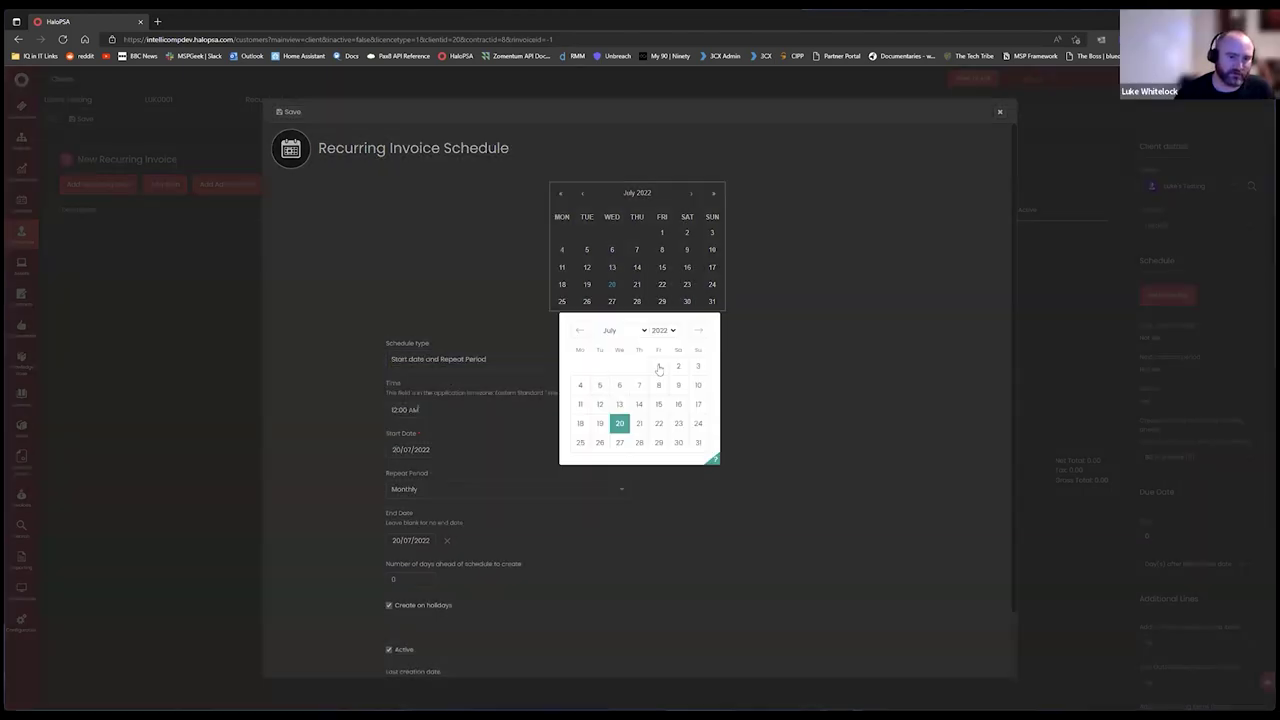
{"action": "left_click", "coordinate": [659, 364]}
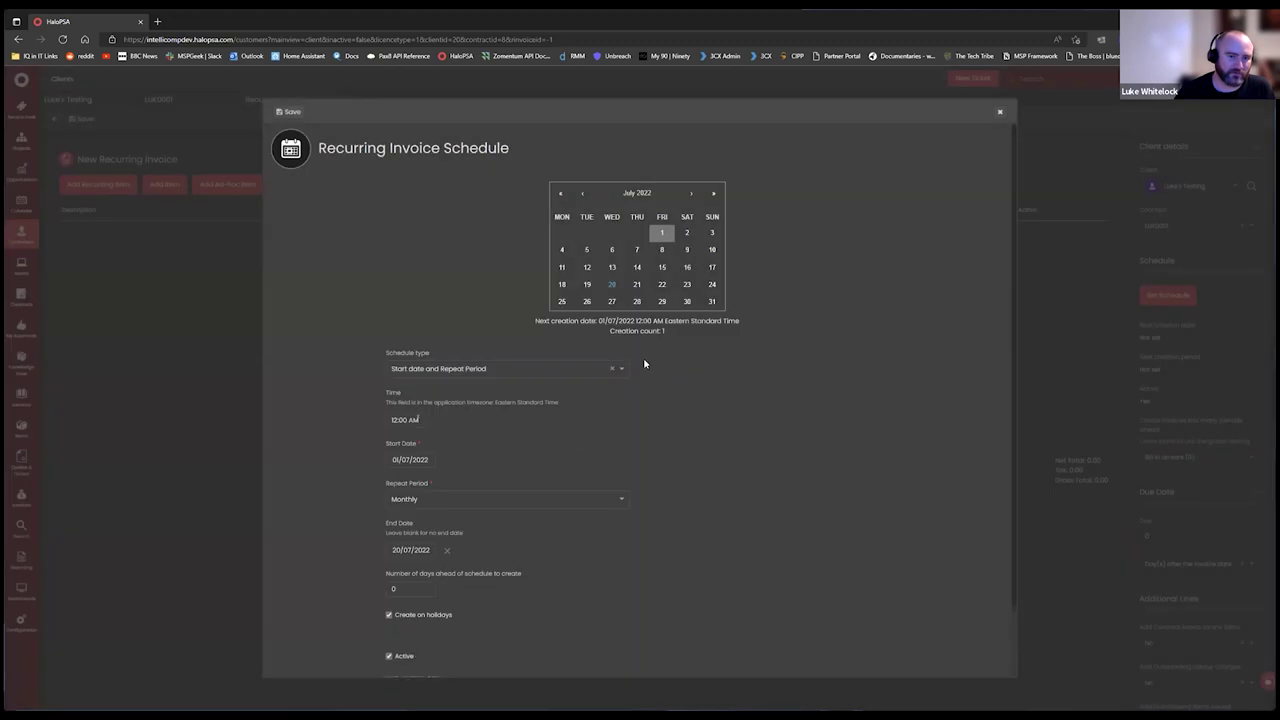
{"action": "left_click", "coordinate": [469, 453]}
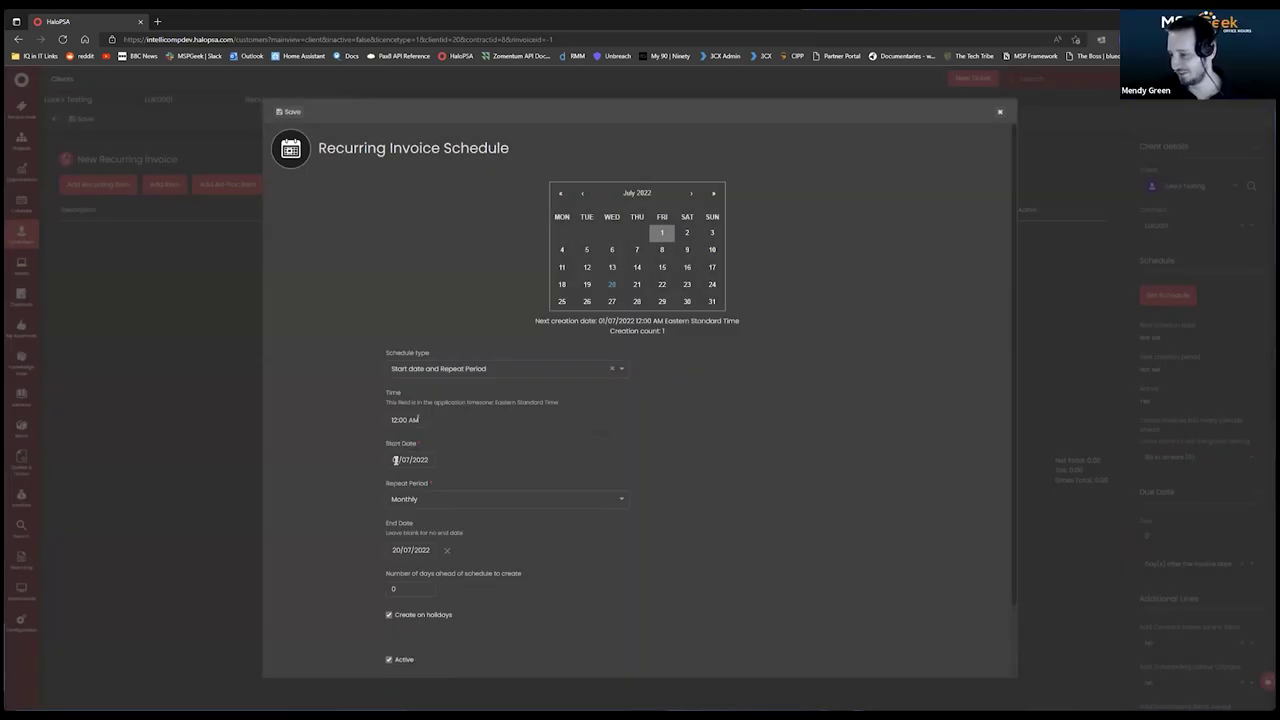
{"action": "left_click", "coordinate": [441, 370]}
{"action": "left_click", "coordinate": [447, 413]}
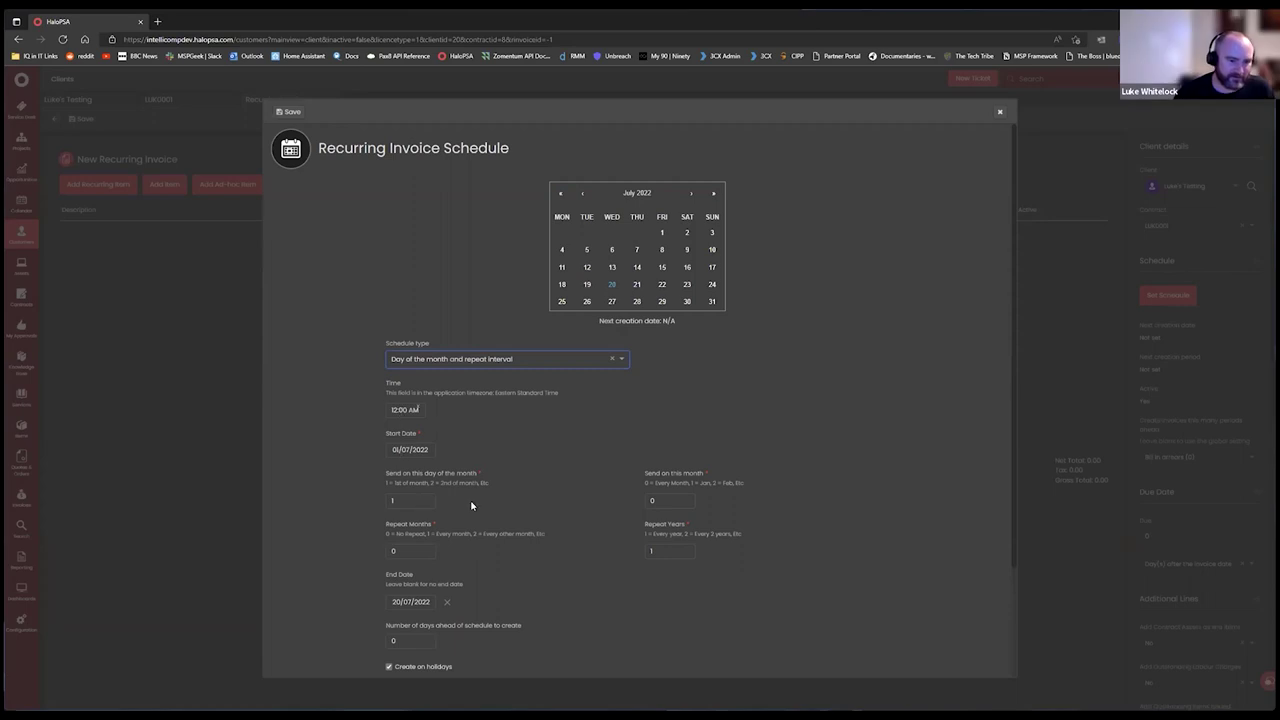
{"action": "scroll", "coordinate": [450, 500], "scroll_direction": "down", "scroll_amount": 1}
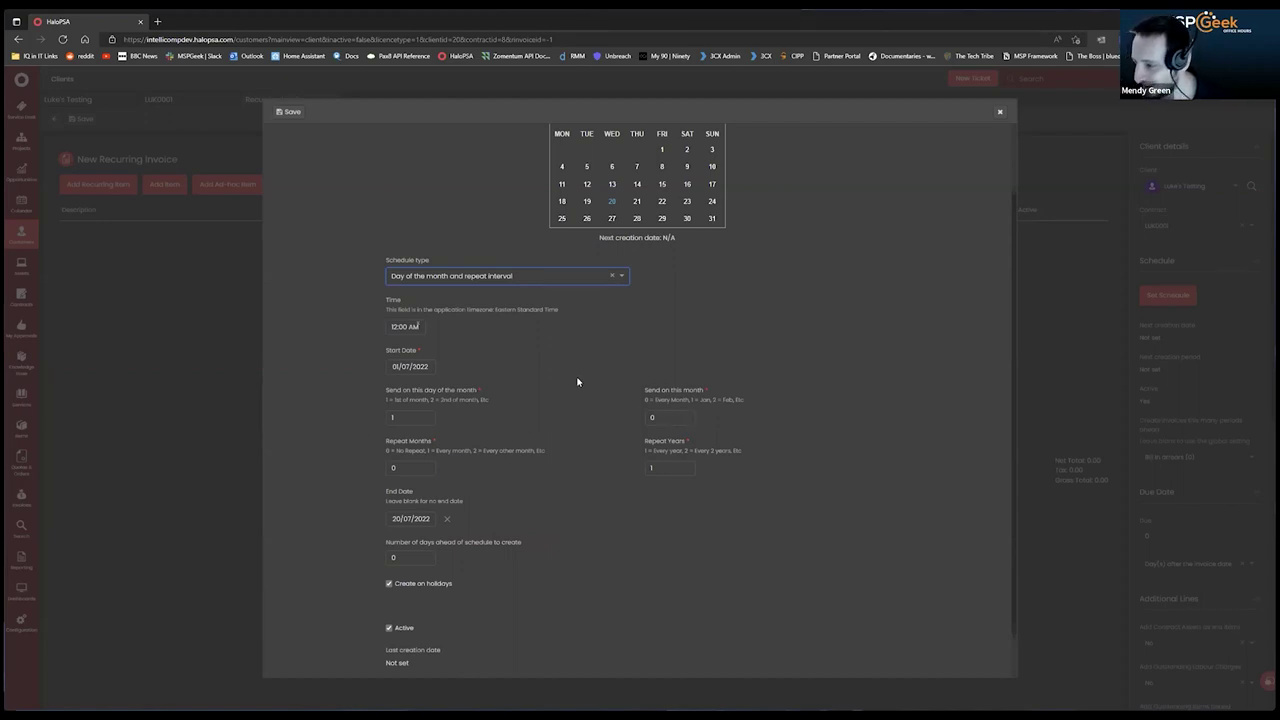
{"action": "scroll", "coordinate": [580, 380], "scroll_direction": "down", "scroll_amount": 1}
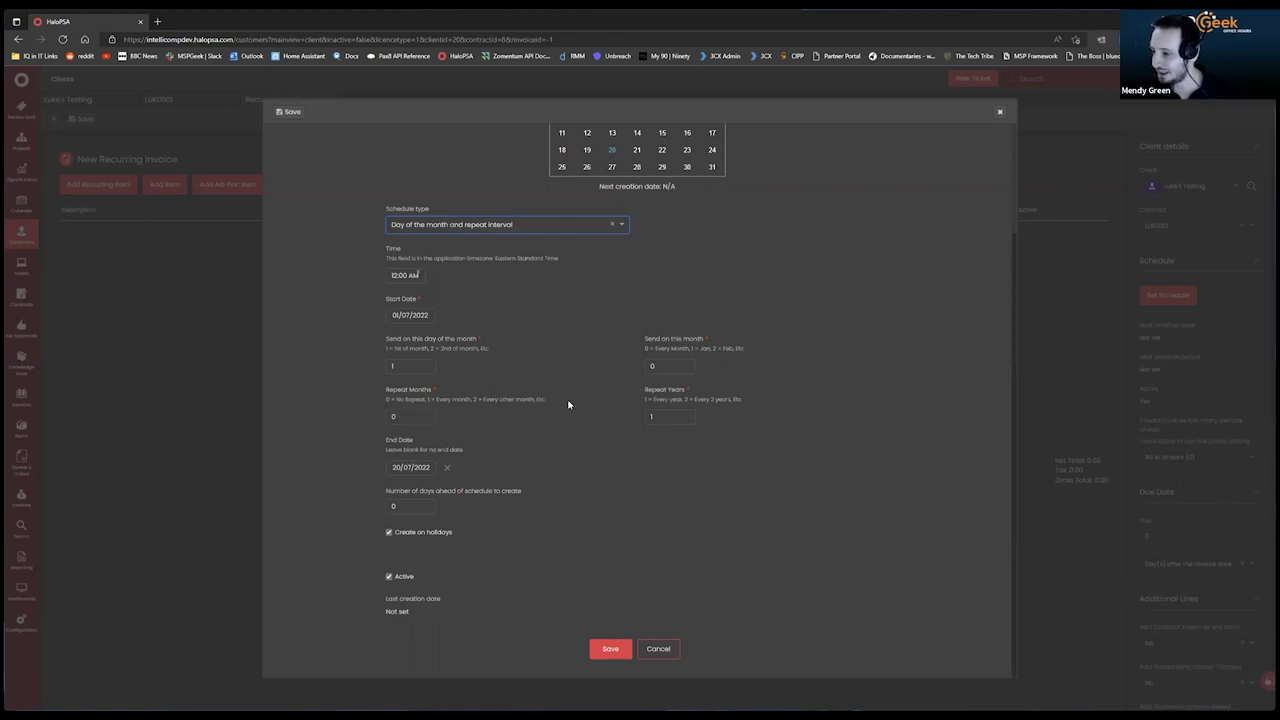
Set the Repeat Months value to 3 so invoices recur every three months.
{"action": "double_click", "coordinate": [403, 414]}
{"action": "type", "text": "2"}
{"action": "left_click", "coordinate": [521, 418]}
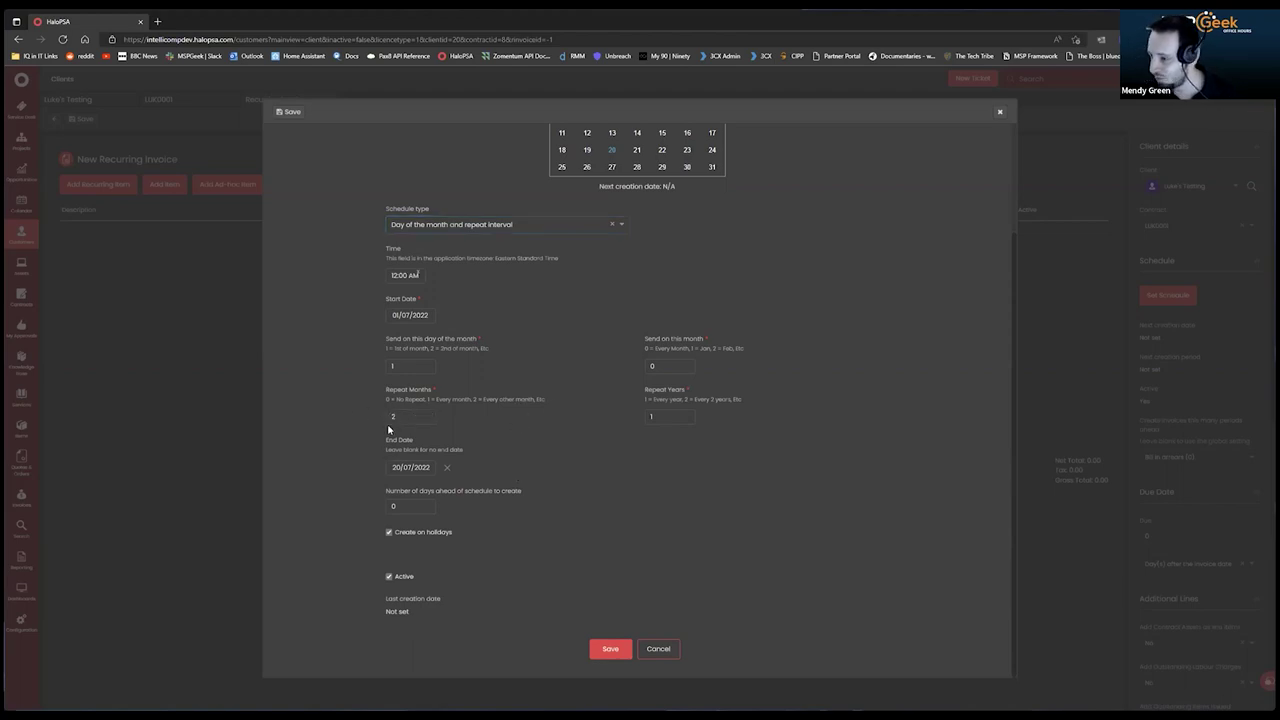
{"action": "left_click", "coordinate": [400, 415]}
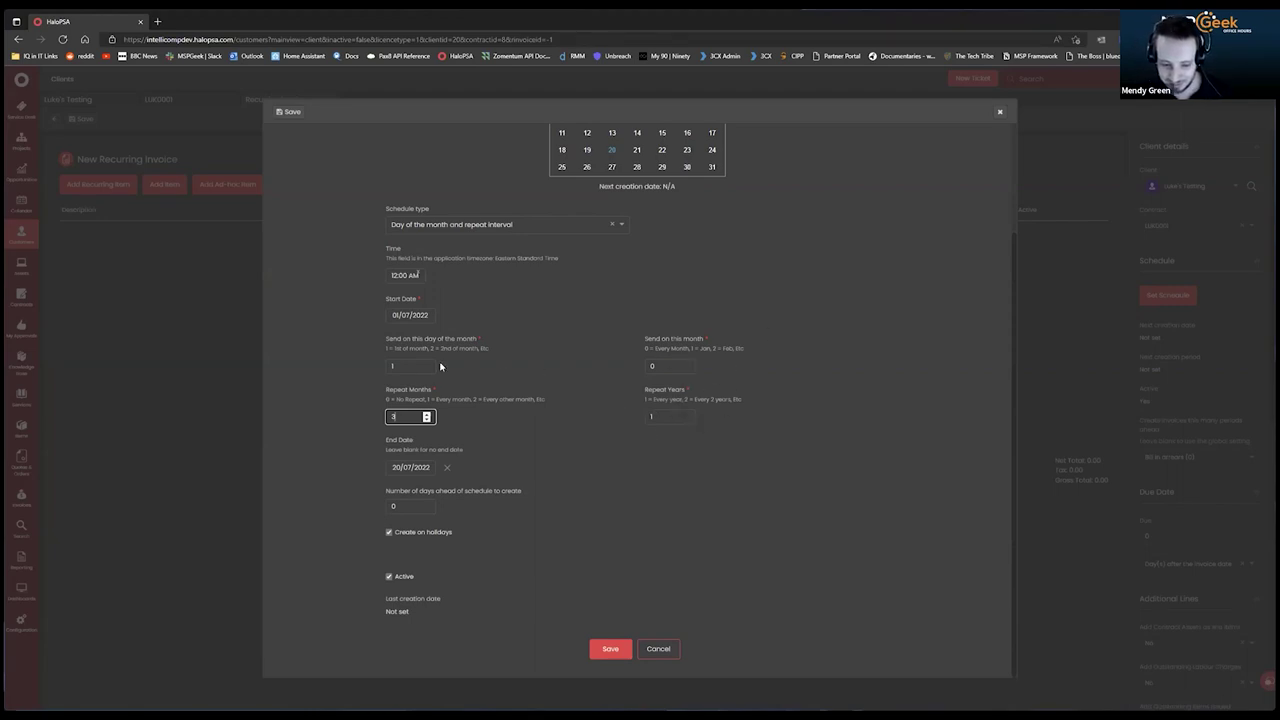
{"action": "left_click", "coordinate": [474, 505]}
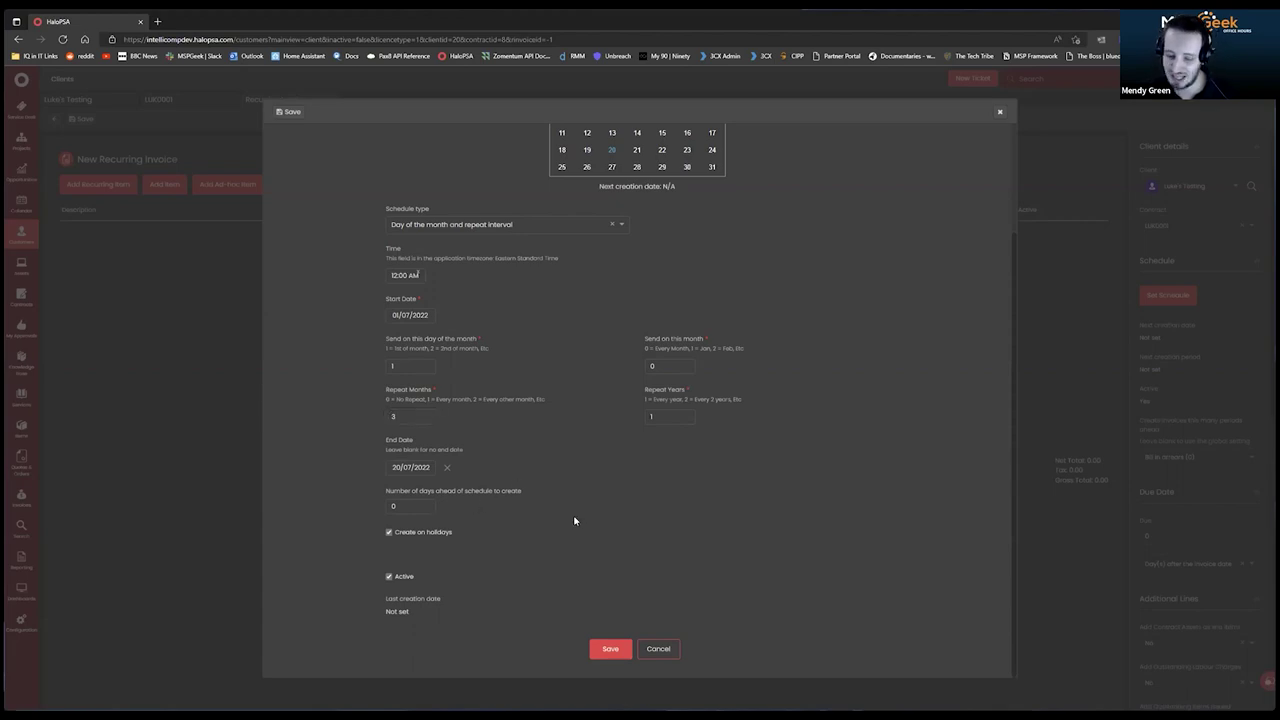
{"action": "scroll", "coordinate": [574, 520], "scroll_direction": "up", "scroll_amount": 3}
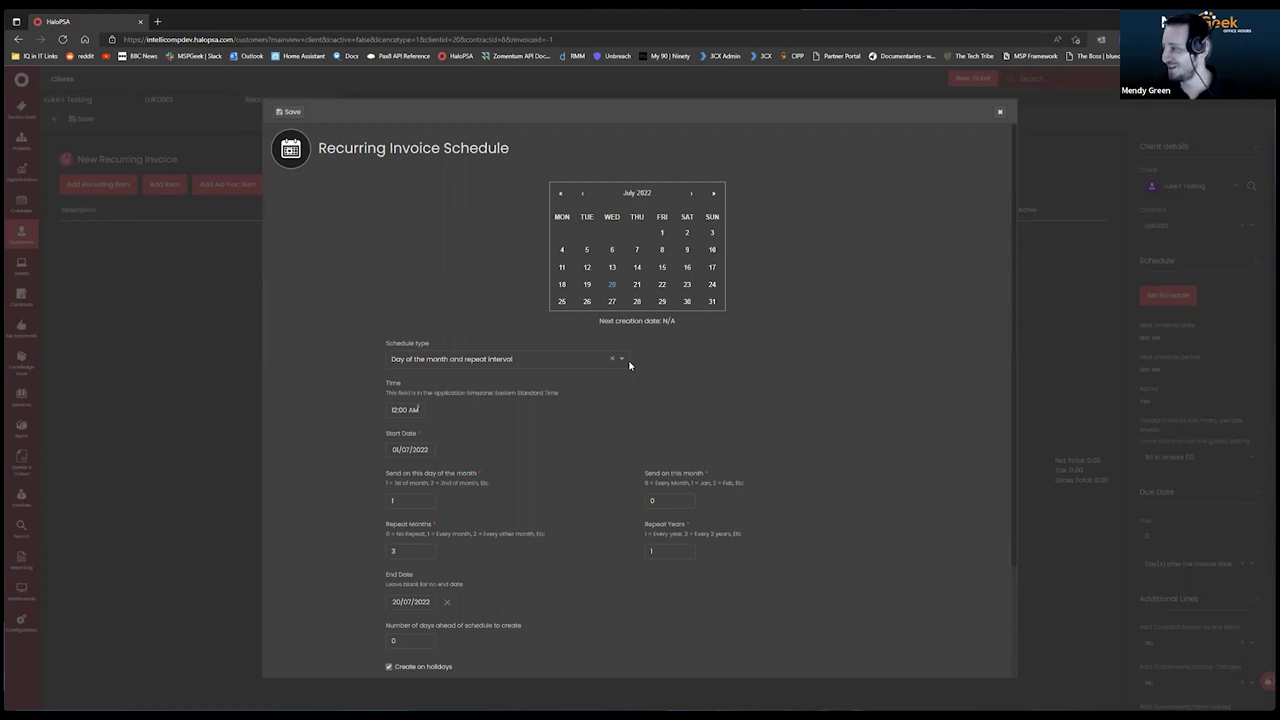
{"action": "scroll", "coordinate": [560, 451], "scroll_direction": "down", "scroll_amount": 3}
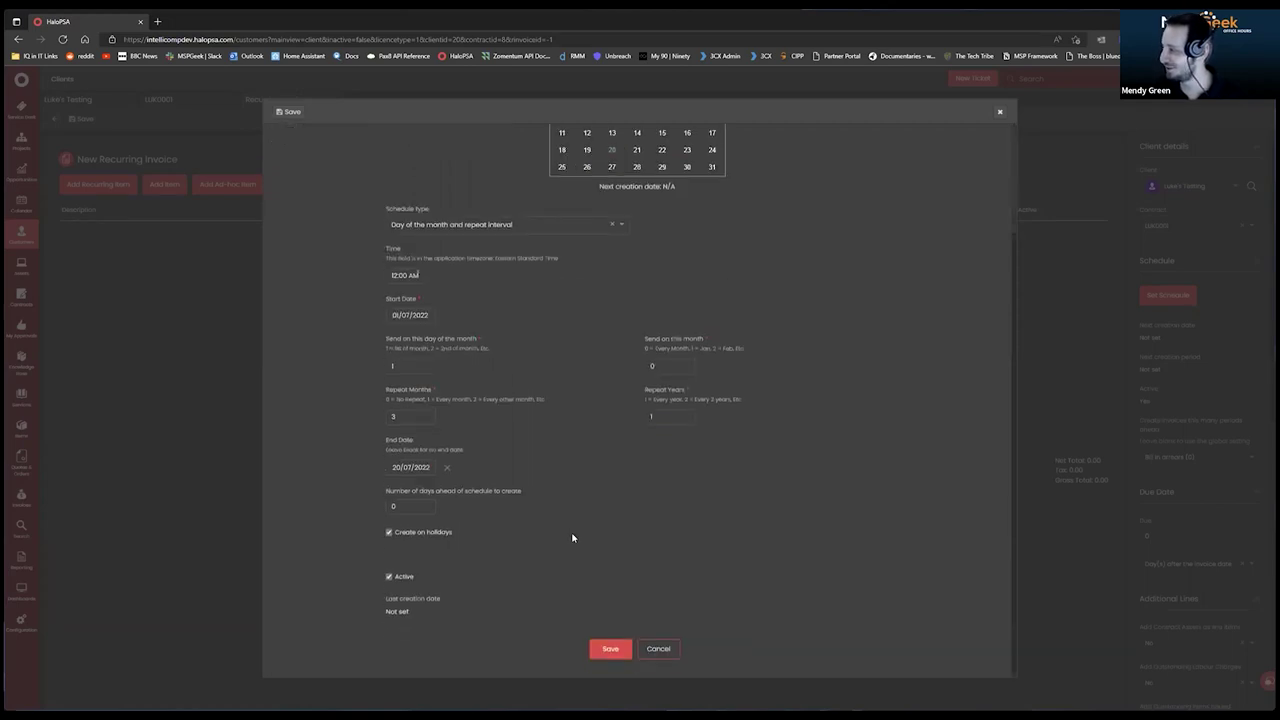
{"action": "scroll", "coordinate": [574, 534], "scroll_direction": "up", "scroll_amount": 3}
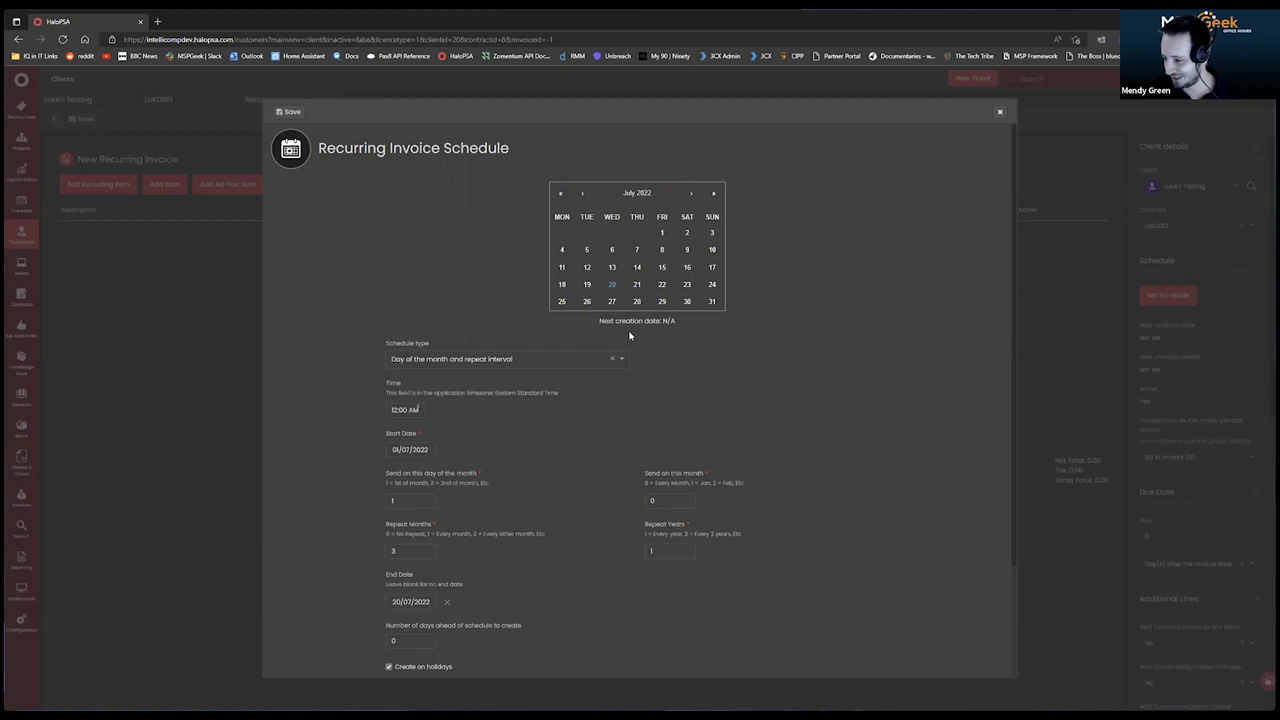
{"action": "scroll", "coordinate": [709, 426], "scroll_direction": "down", "scroll_amount": 1}
{"action": "scroll", "coordinate": [531, 371], "scroll_direction": "up", "scroll_amount": 1}
Switch the schedule type back to Start date and Repeat Period, monthly from 01/07/2022.
{"action": "left_click", "coordinate": [530, 357]}
{"action": "left_click", "coordinate": [480, 375]}
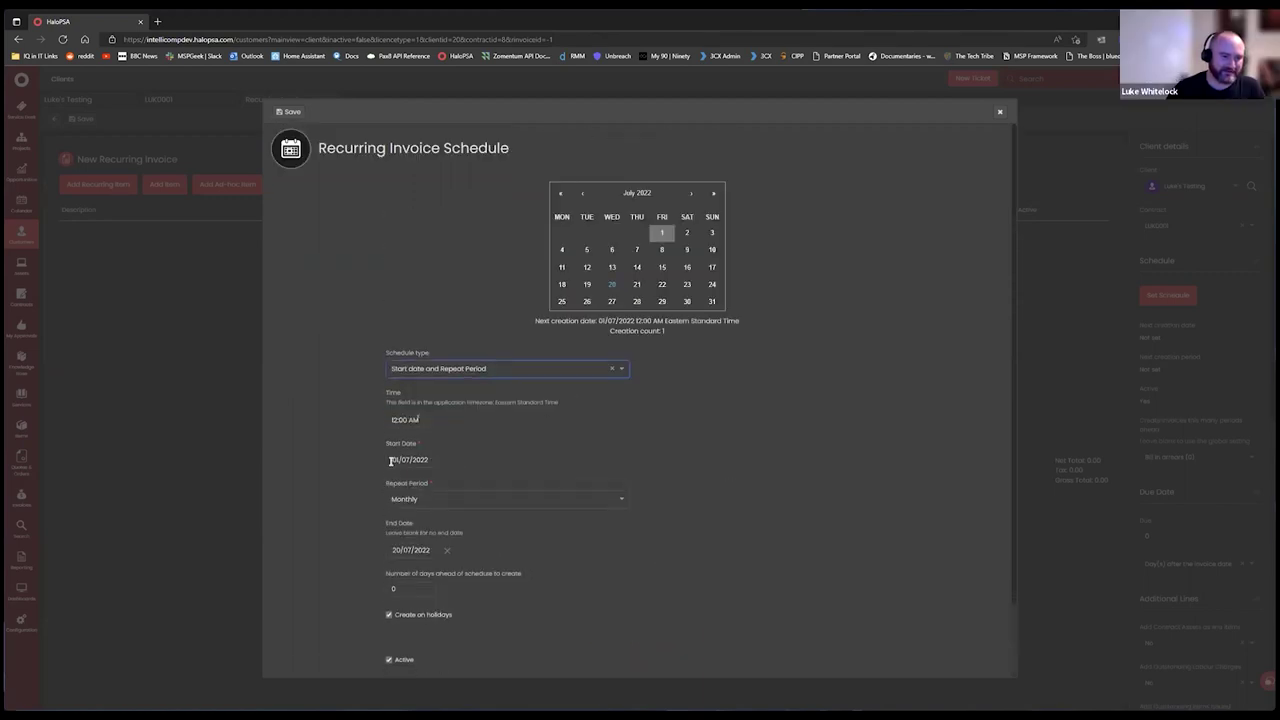
{"action": "scroll", "coordinate": [722, 582], "scroll_direction": "down", "scroll_amount": 1}
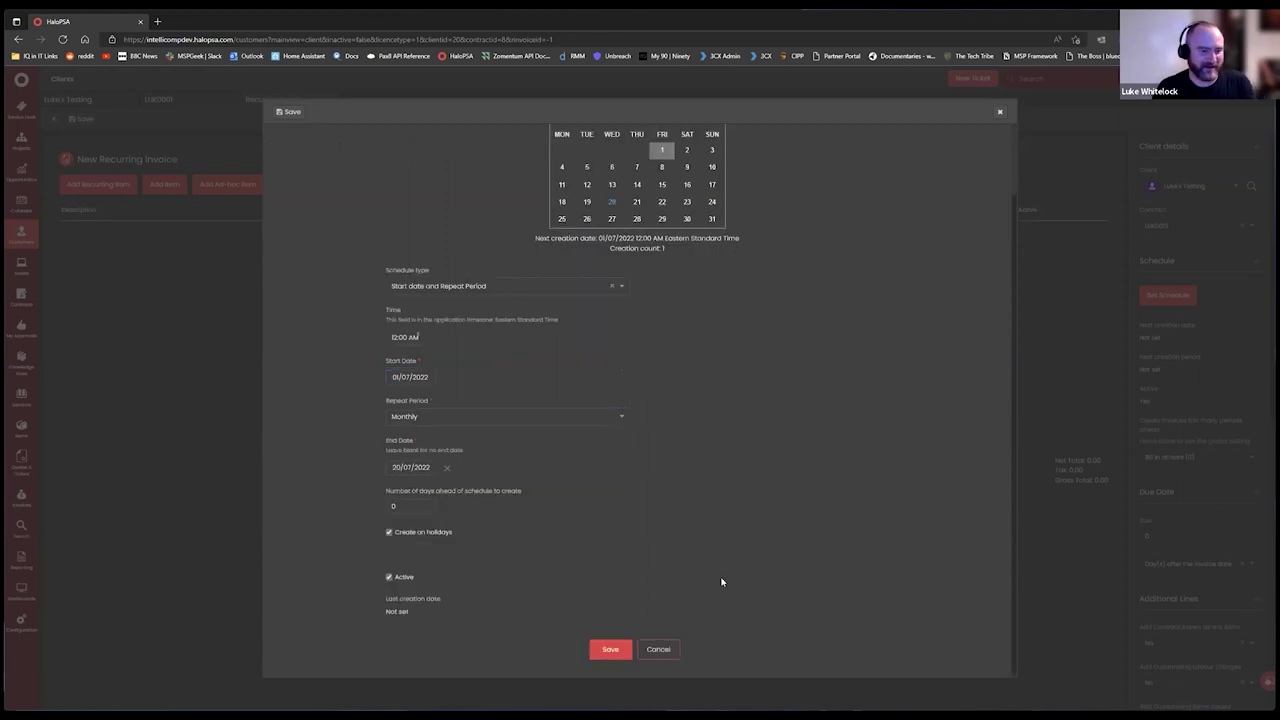
{"action": "scroll", "coordinate": [740, 550], "scroll_direction": "up", "scroll_amount": 1}
{"action": "scroll", "coordinate": [680, 545], "scroll_direction": "down", "scroll_amount": 1}
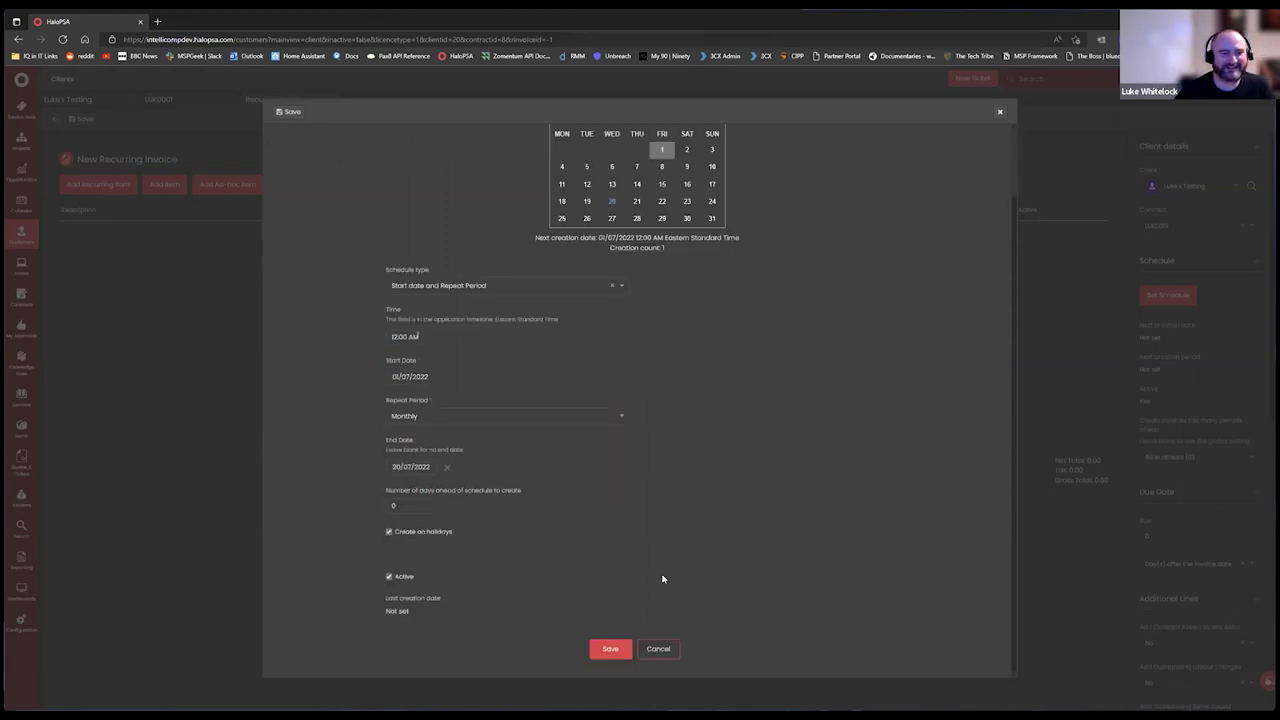
{"action": "left_click", "coordinate": [608, 650]}
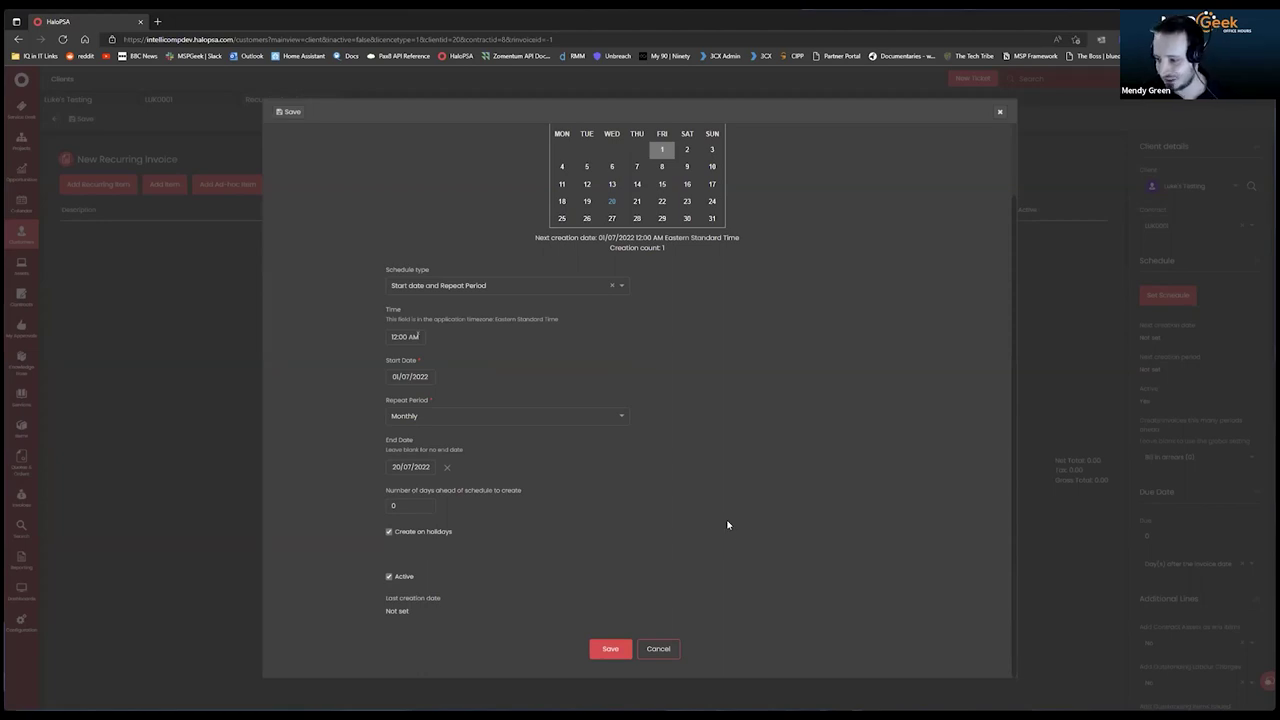
Leave the number of days ahead to create invoices at 0.
{"action": "left_click", "coordinate": [424, 505]}
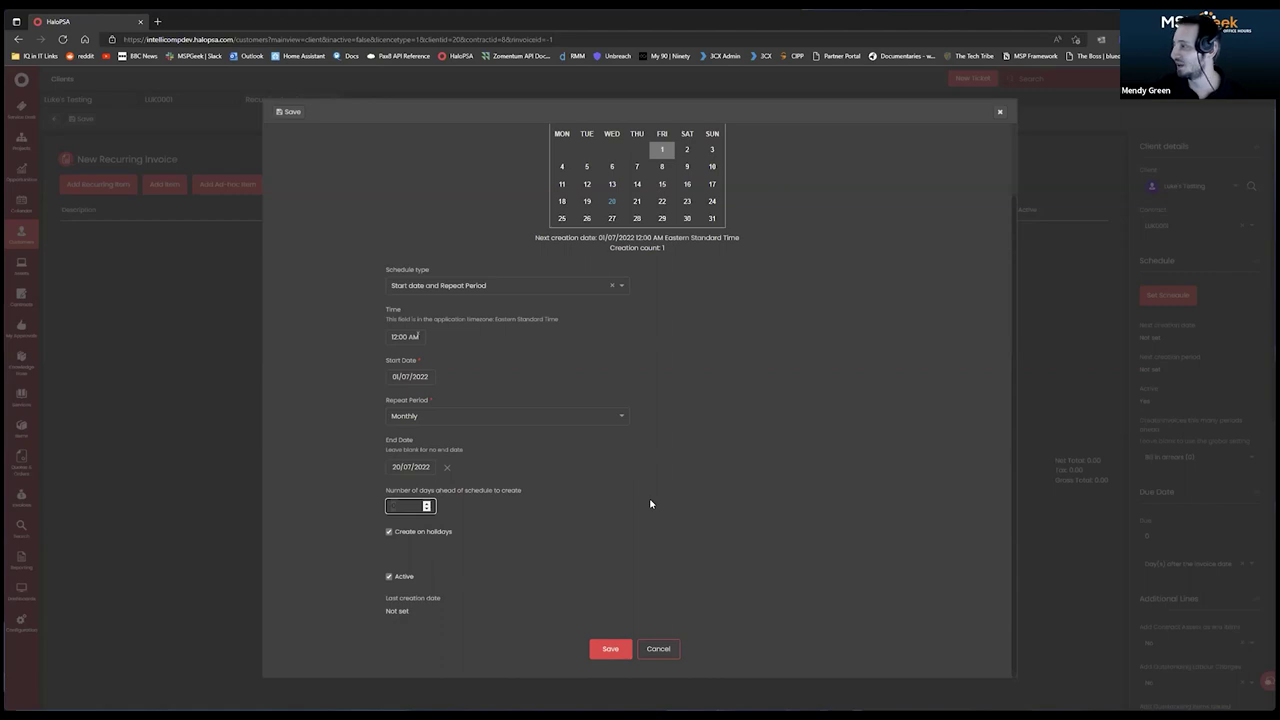
{"action": "left_click", "coordinate": [420, 507]}
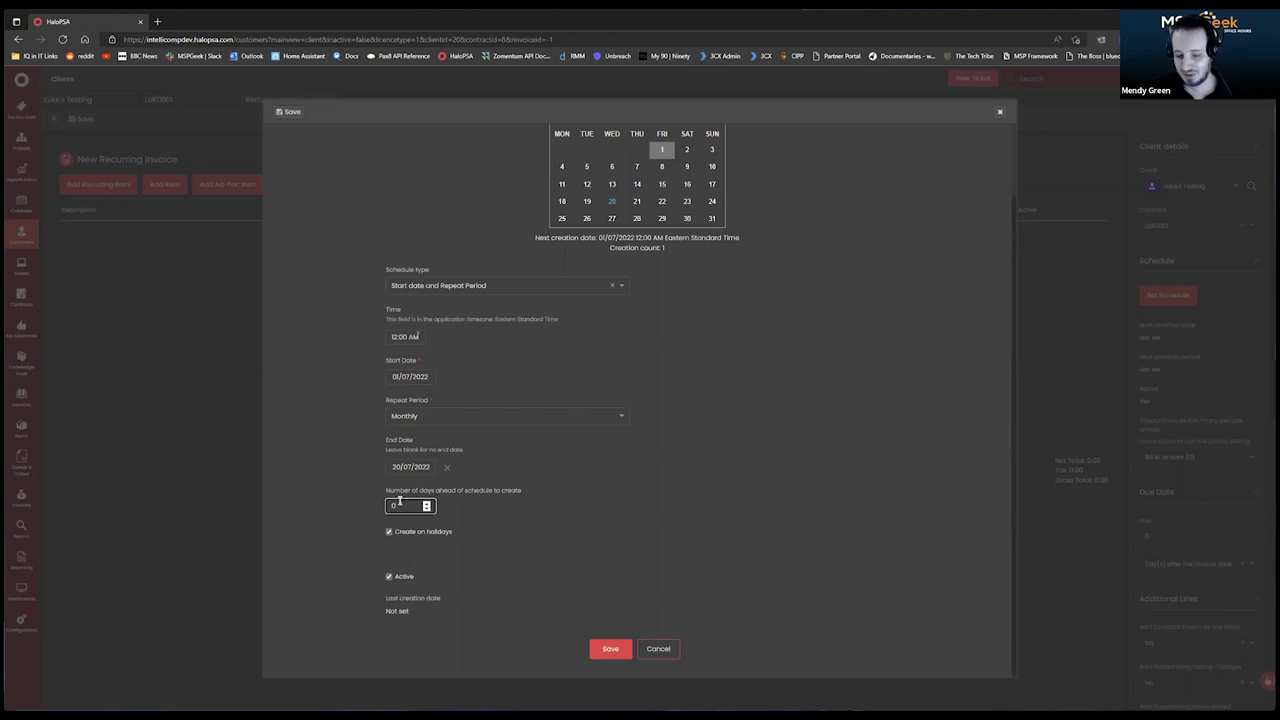
{"action": "left_click", "coordinate": [508, 513]}
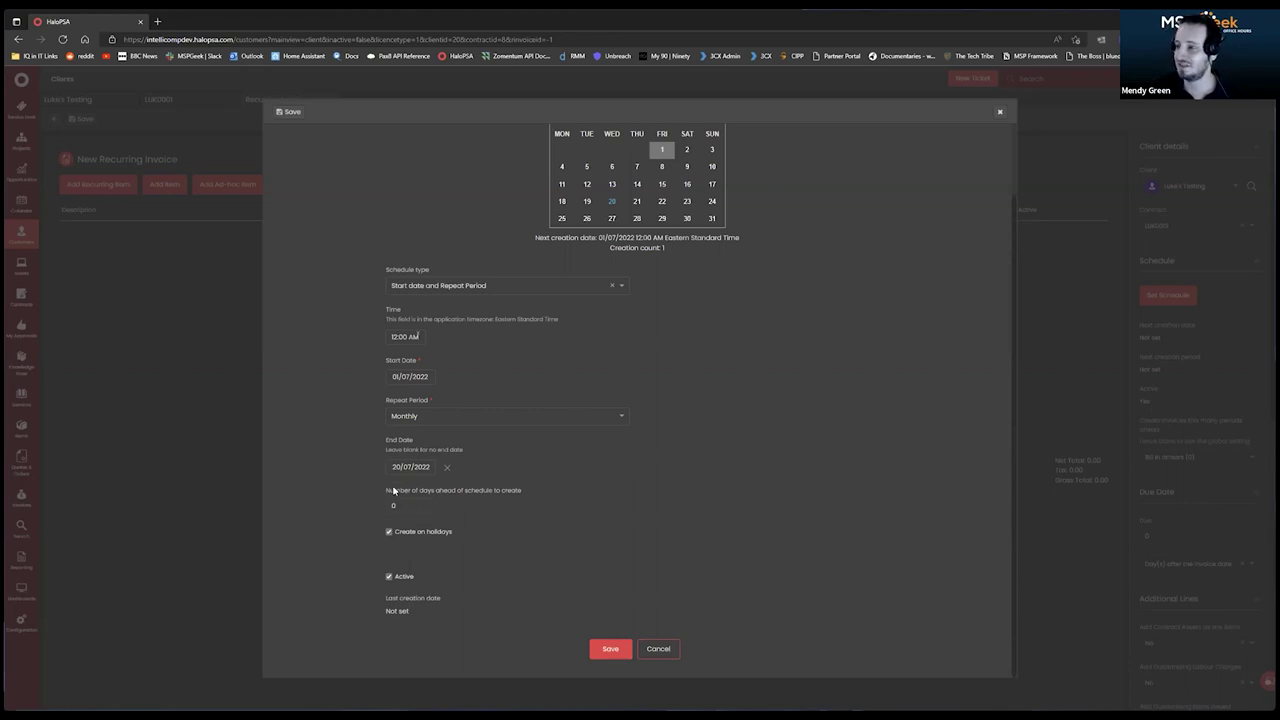
{"action": "triple_click", "coordinate": [514, 491]}
{"action": "left_click", "coordinate": [521, 489]}
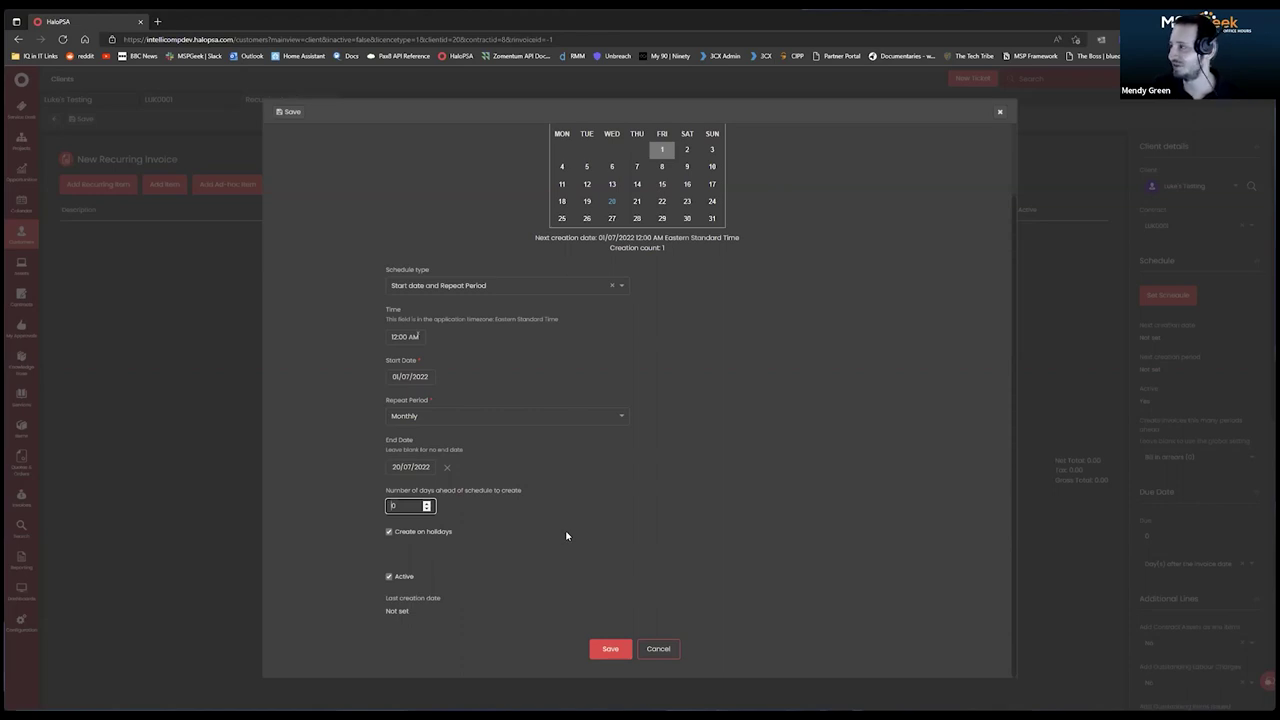
{"action": "left_click_drag", "start_coordinate": [518, 491], "coordinate": [386, 490]}
{"action": "left_click", "coordinate": [532, 489]}
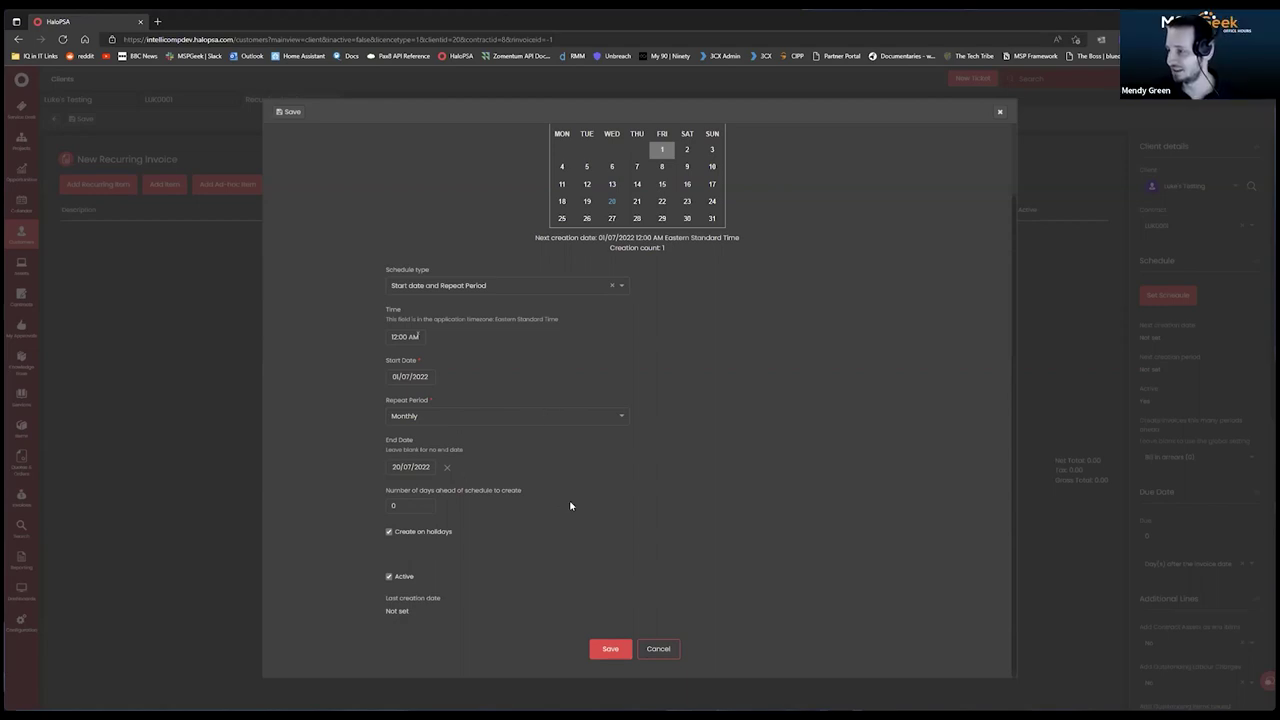
{"action": "scroll", "coordinate": [700, 506], "scroll_direction": "up", "scroll_amount": 1}
{"action": "scroll", "coordinate": [690, 520], "scroll_direction": "down", "scroll_amount": 1}
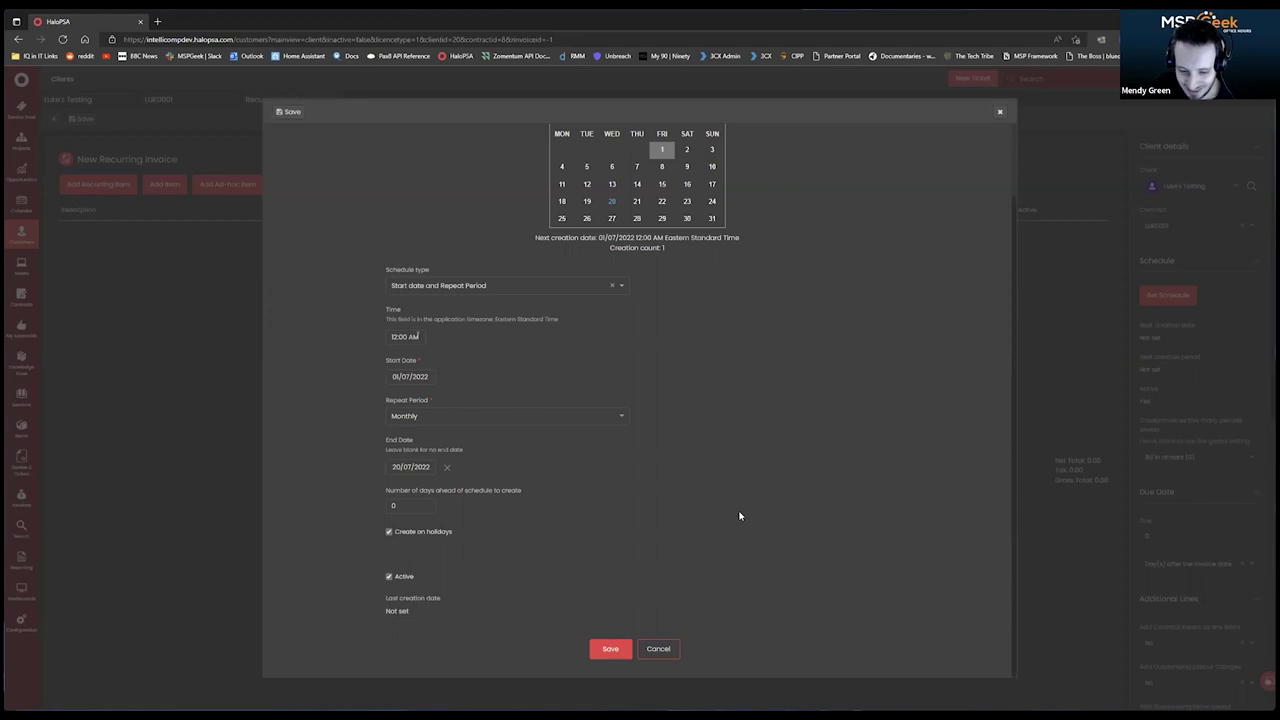
Save the monthly recurring invoice schedule settings.
{"action": "left_click", "coordinate": [626, 648]}
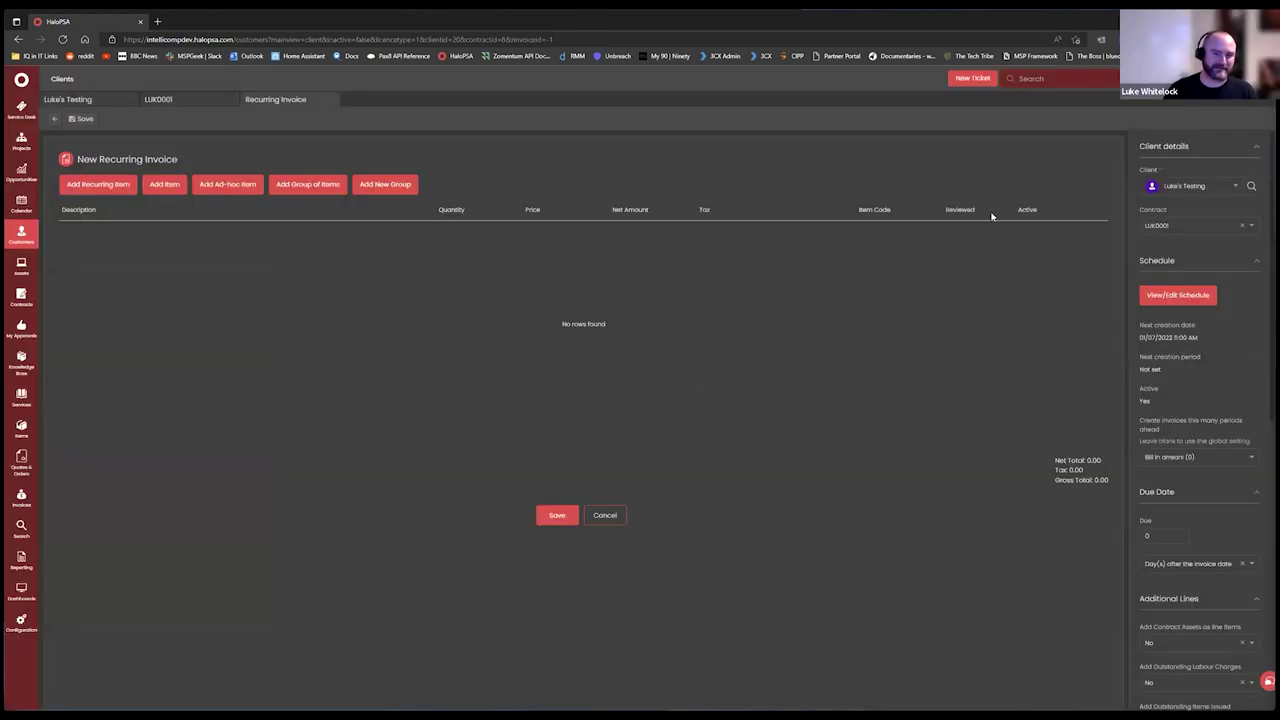
{"action": "scroll", "coordinate": [1200, 350], "scroll_direction": "down", "scroll_amount": 2}
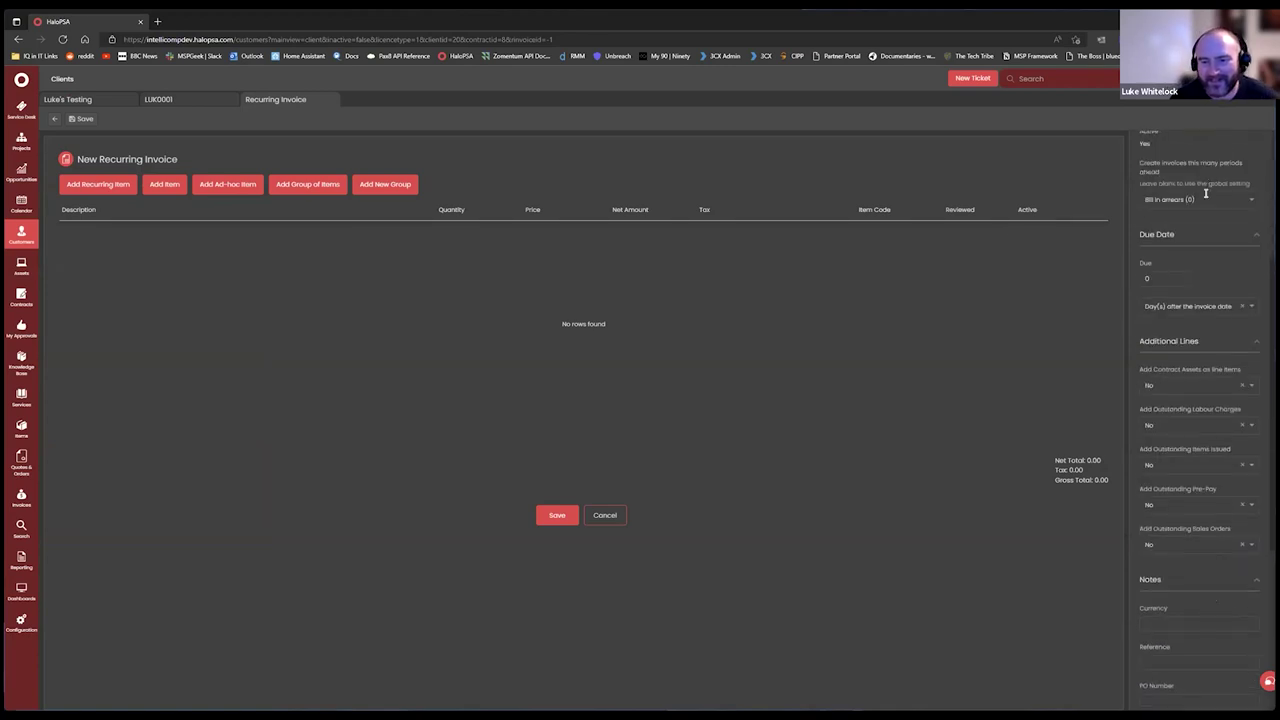
{"action": "scroll", "coordinate": [1153, 390], "scroll_direction": "up", "scroll_amount": 2}
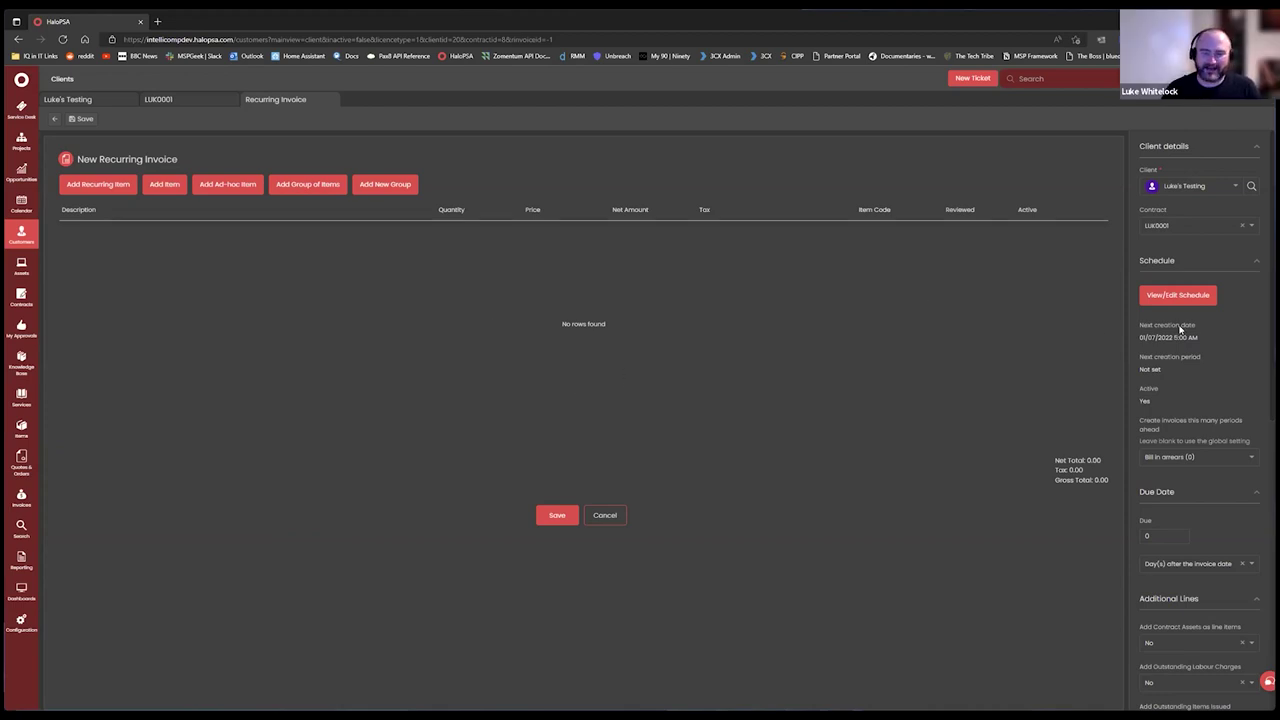
{"action": "scroll", "coordinate": [1133, 325], "scroll_direction": "down", "scroll_amount": 1}
{"action": "scroll", "coordinate": [1133, 325], "scroll_direction": "up", "scroll_amount": 1}
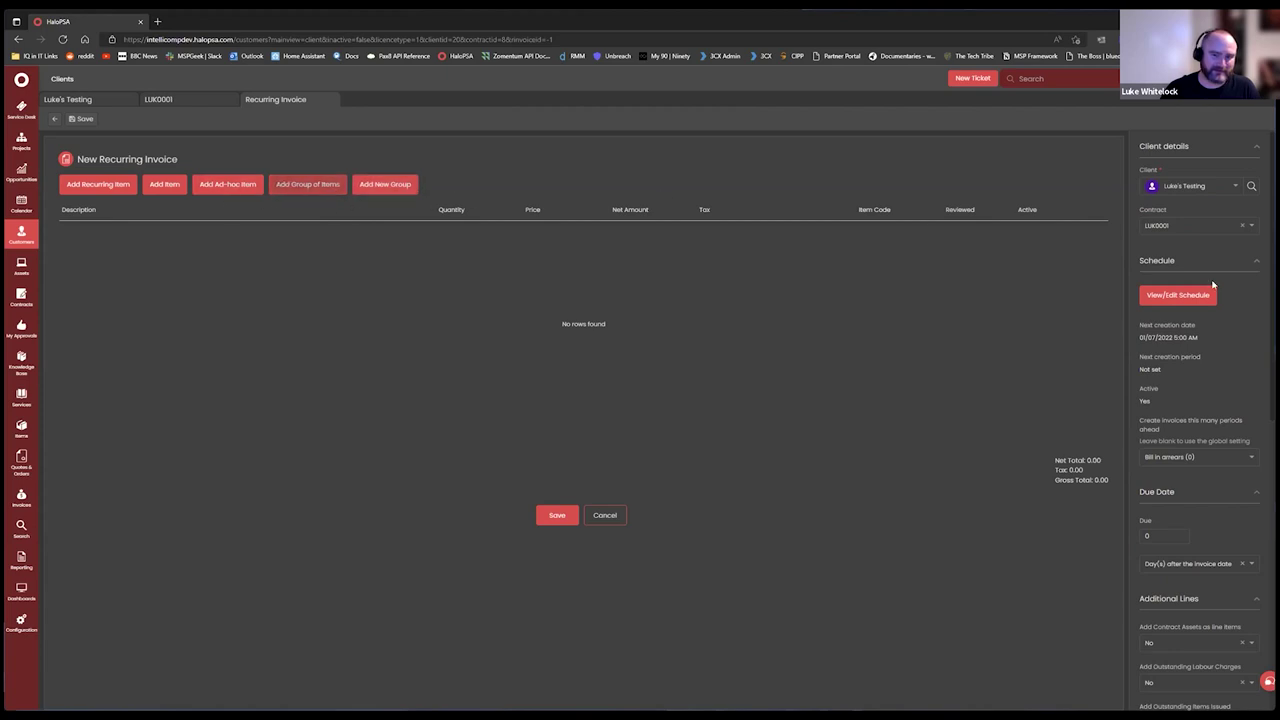
{"action": "scroll", "coordinate": [1197, 385], "scroll_direction": "down", "scroll_amount": 1}
{"action": "scroll", "coordinate": [1197, 385], "scroll_direction": "down", "scroll_amount": 4}
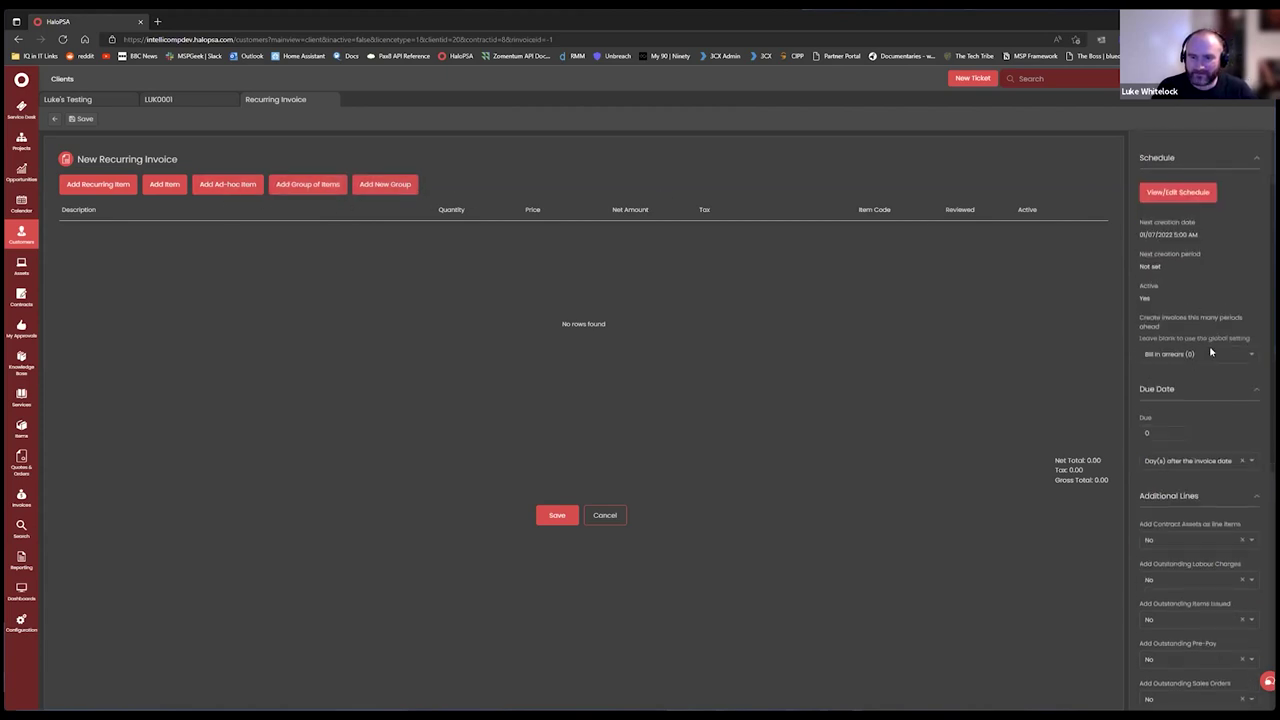
{"action": "scroll", "coordinate": [1183, 348], "scroll_direction": "up", "scroll_amount": 4}
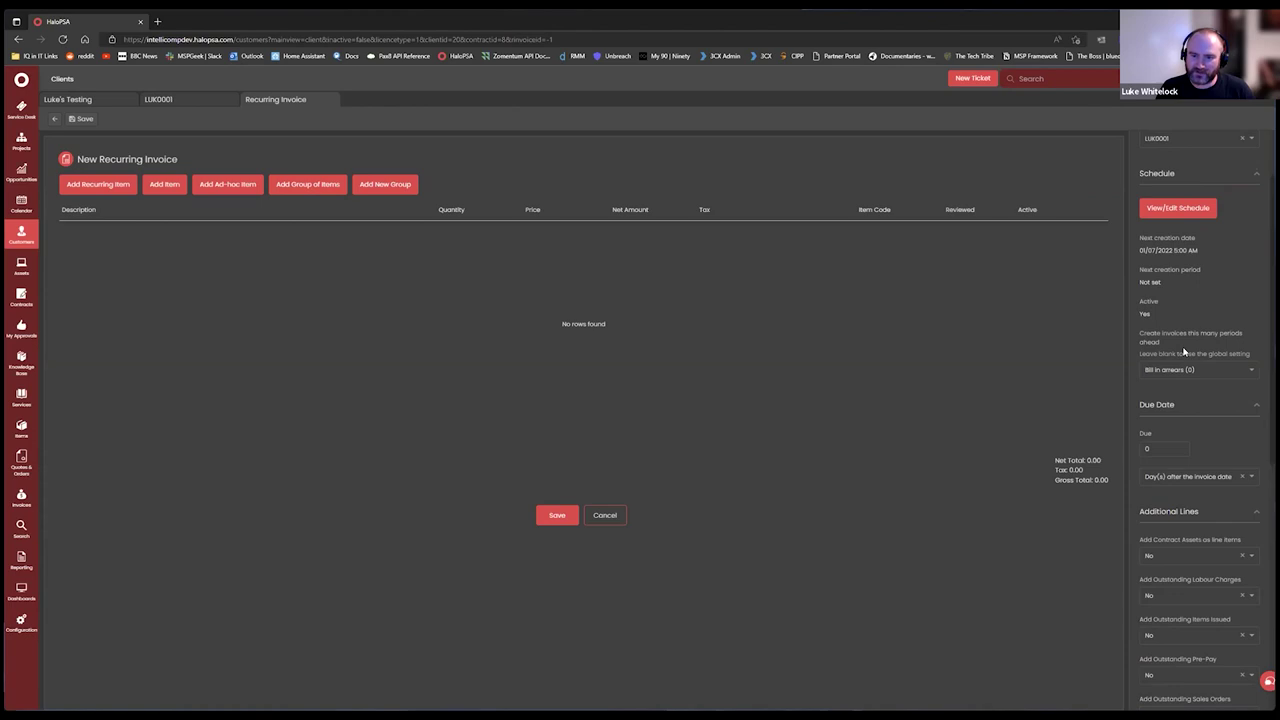
{"action": "scroll", "coordinate": [1205, 429], "scroll_direction": "down", "scroll_amount": 1}
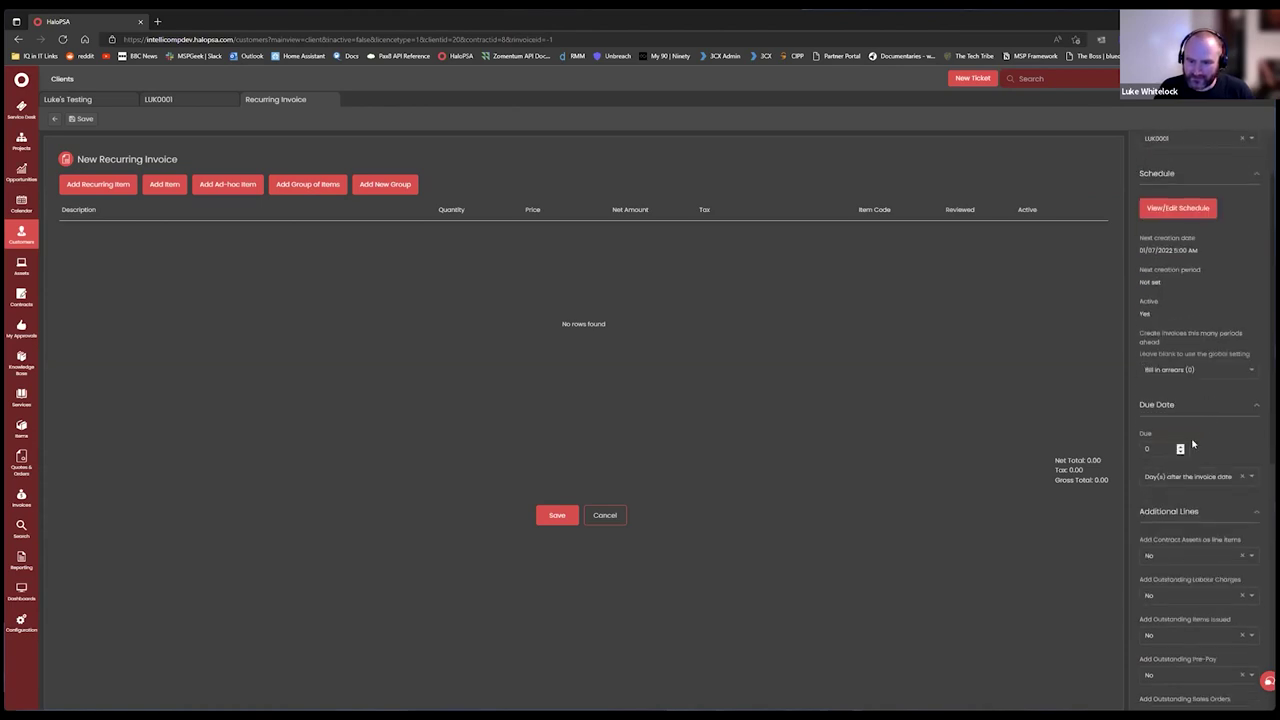
Set 'Create invoices this many periods ahead' to Bill in advance (1).
{"action": "left_click", "coordinate": [1208, 369]}
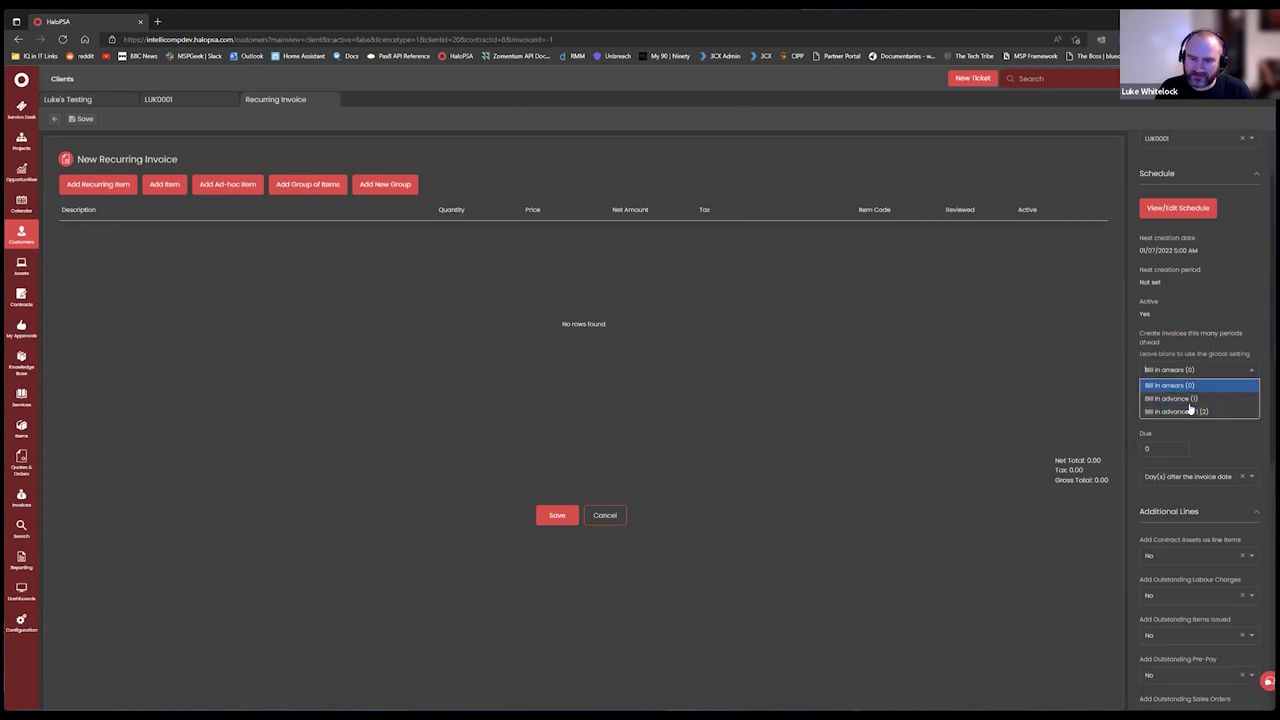
{"action": "left_click", "coordinate": [1192, 387]}
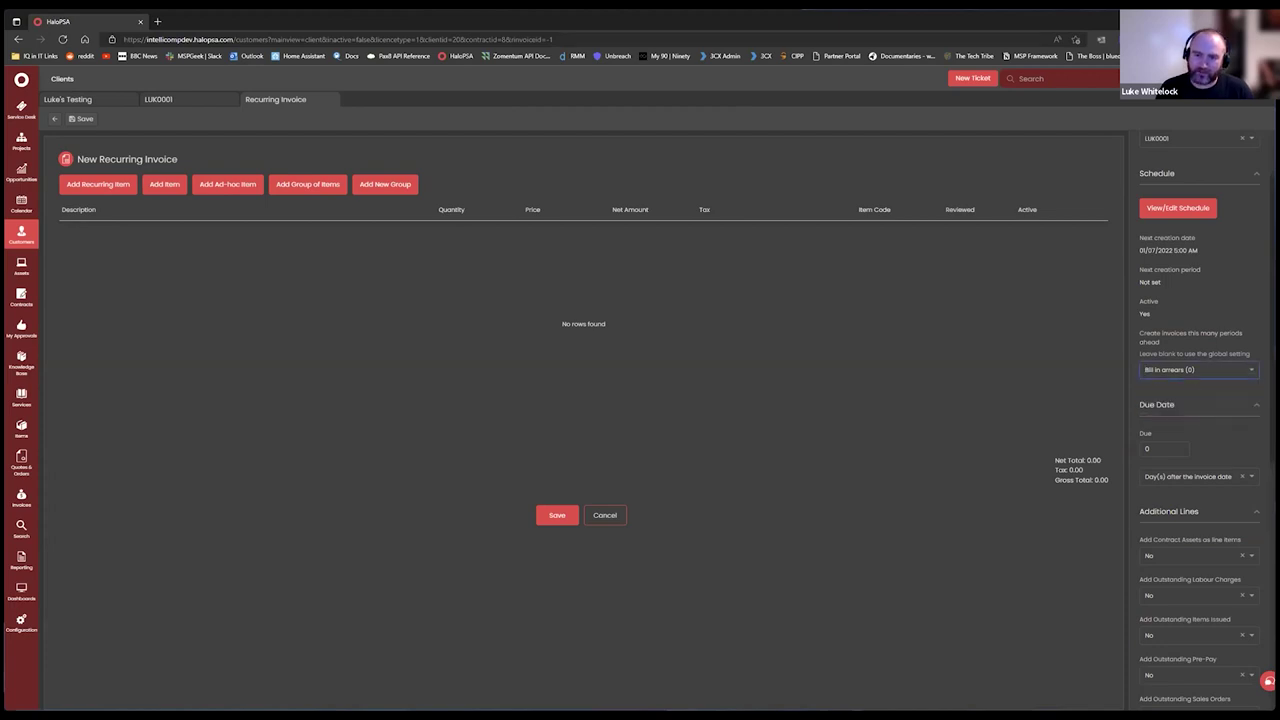
{"action": "left_click", "coordinate": [1202, 370]}
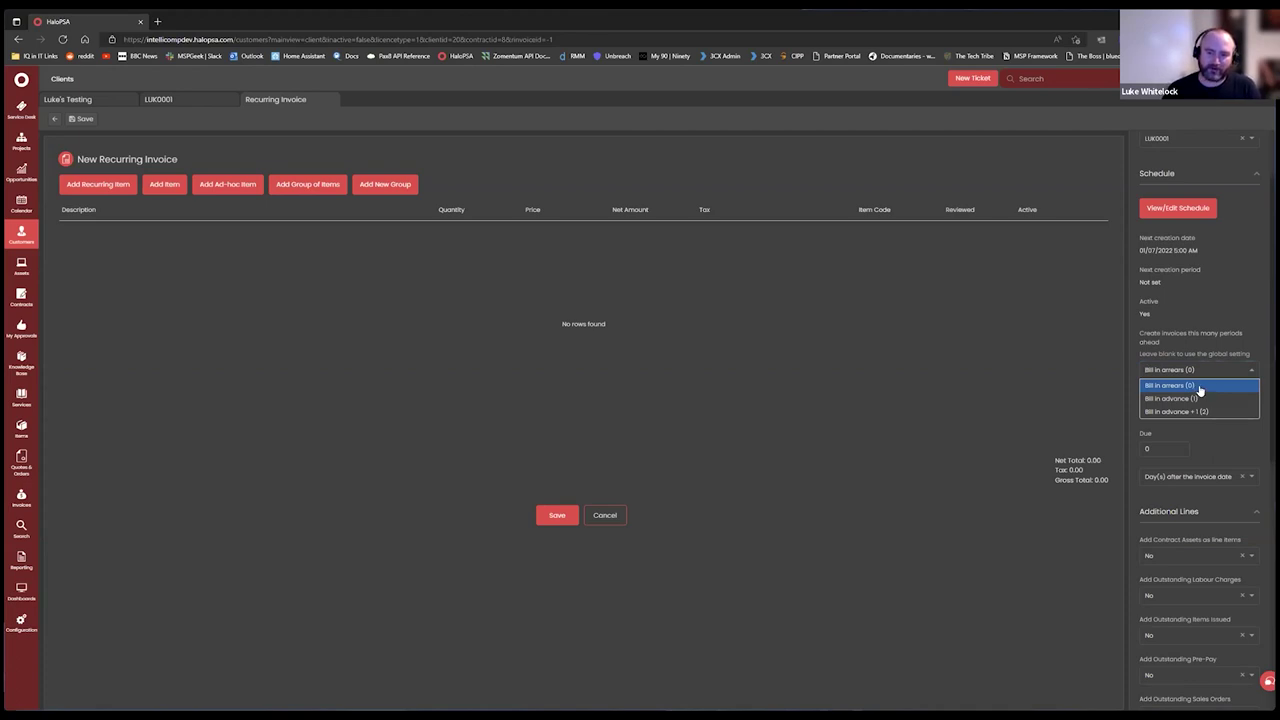
{"action": "left_click", "coordinate": [1200, 388]}
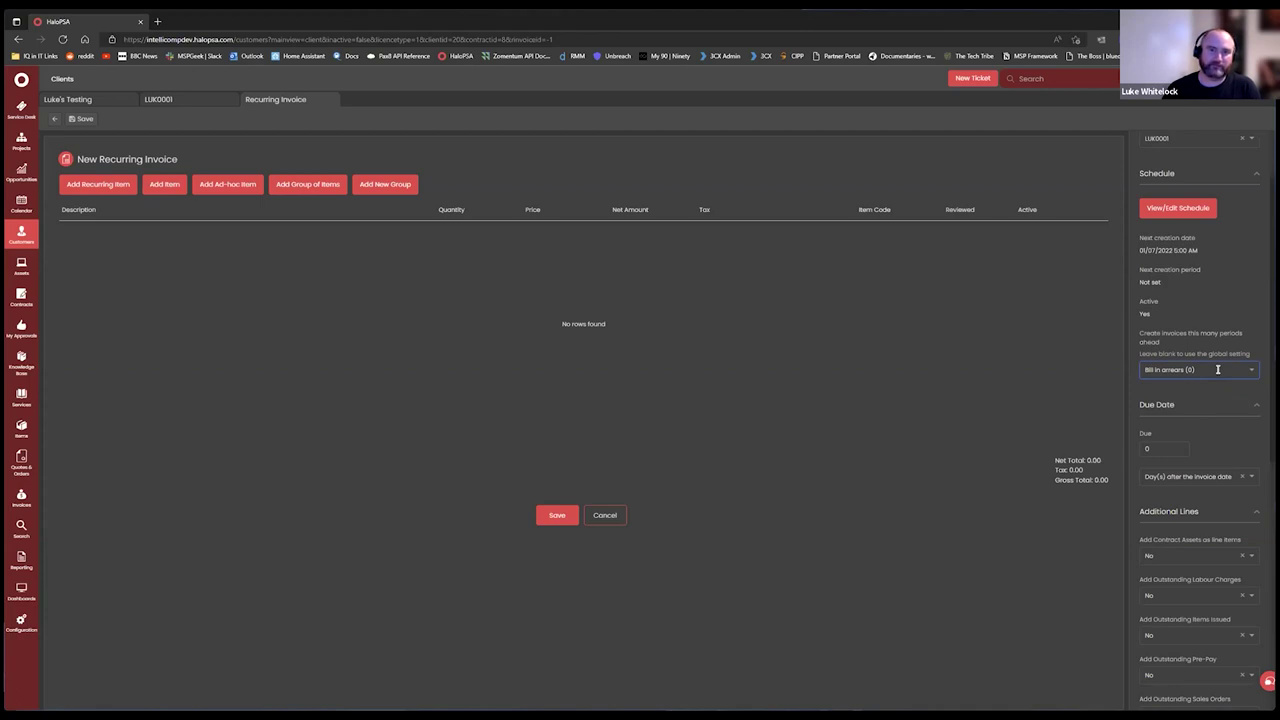
{"action": "left_click", "coordinate": [1217, 369]}
{"action": "left_click", "coordinate": [1217, 403]}
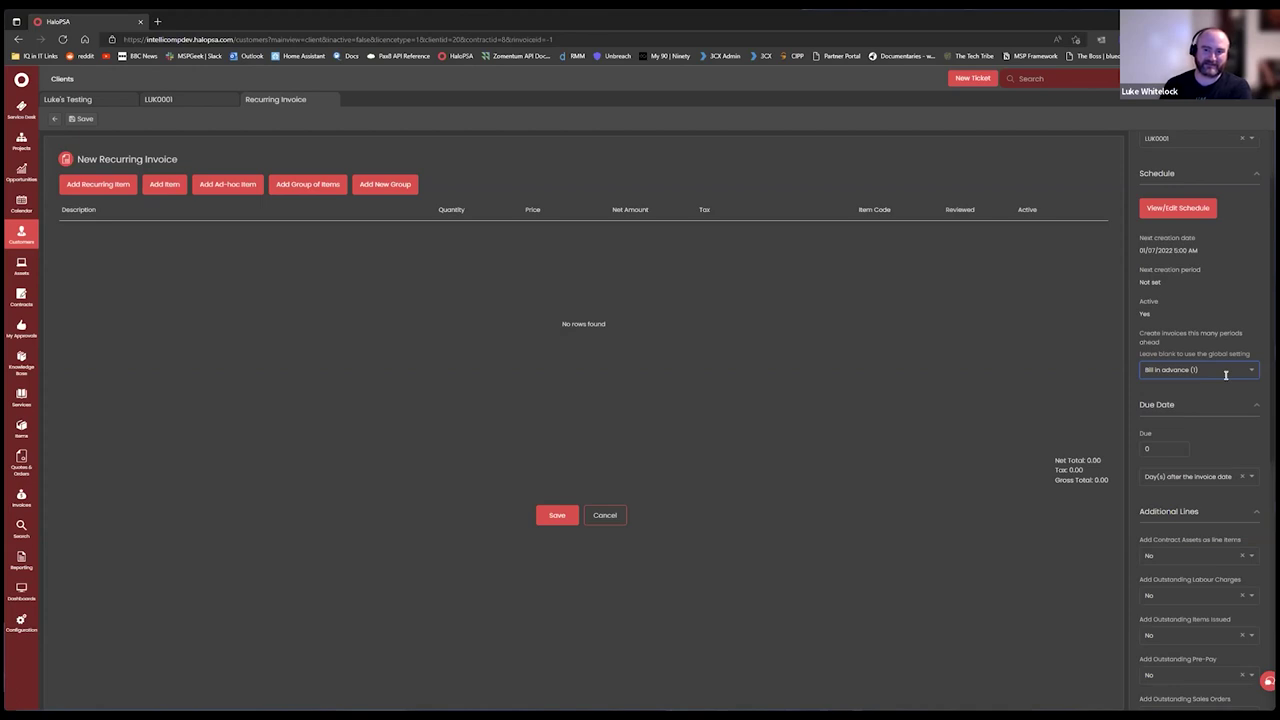
{"action": "left_click", "coordinate": [1225, 372]}
{"action": "left_click", "coordinate": [1227, 413]}
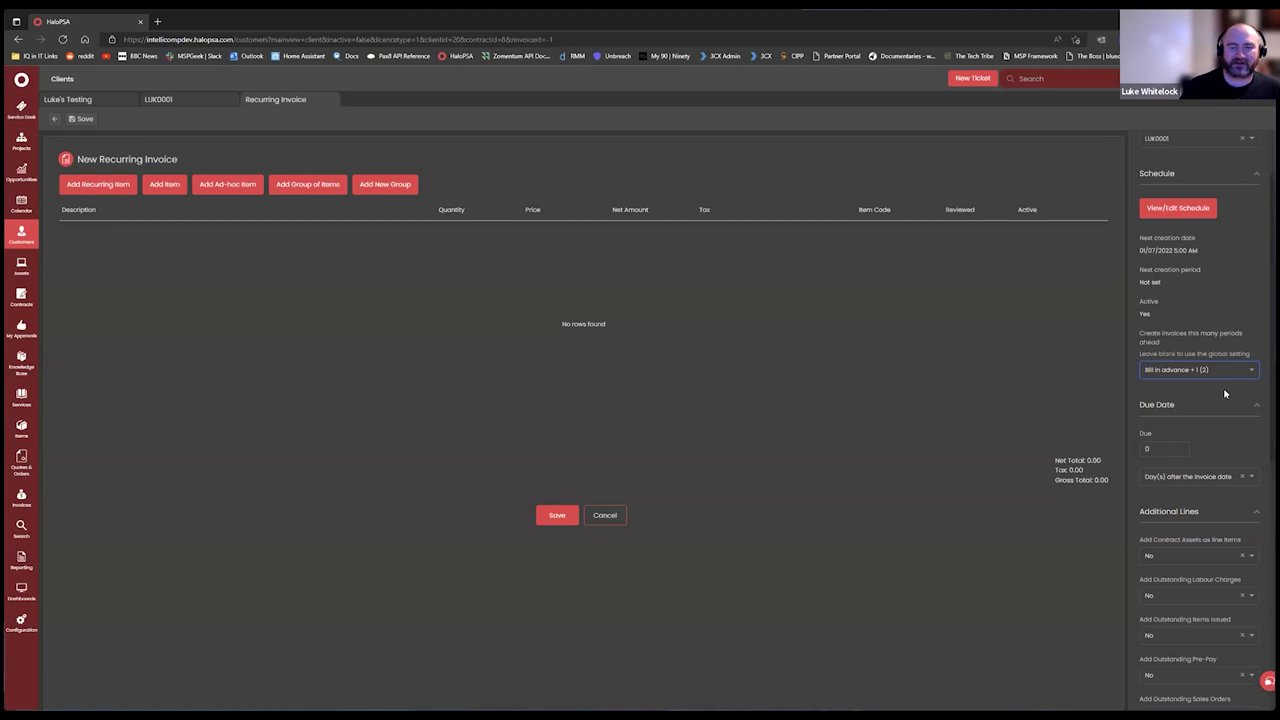
{"action": "left_click", "coordinate": [1225, 372]}
{"action": "left_click", "coordinate": [1194, 398]}
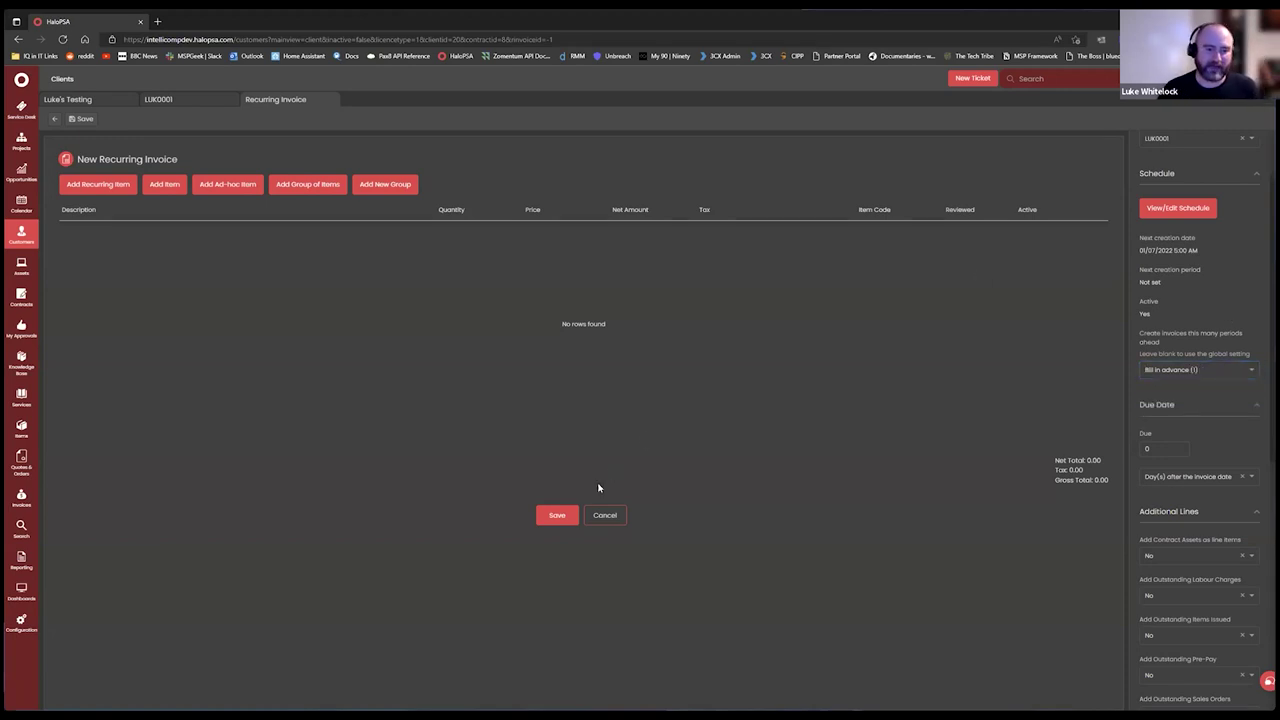
{"action": "left_click", "coordinate": [562, 517]}
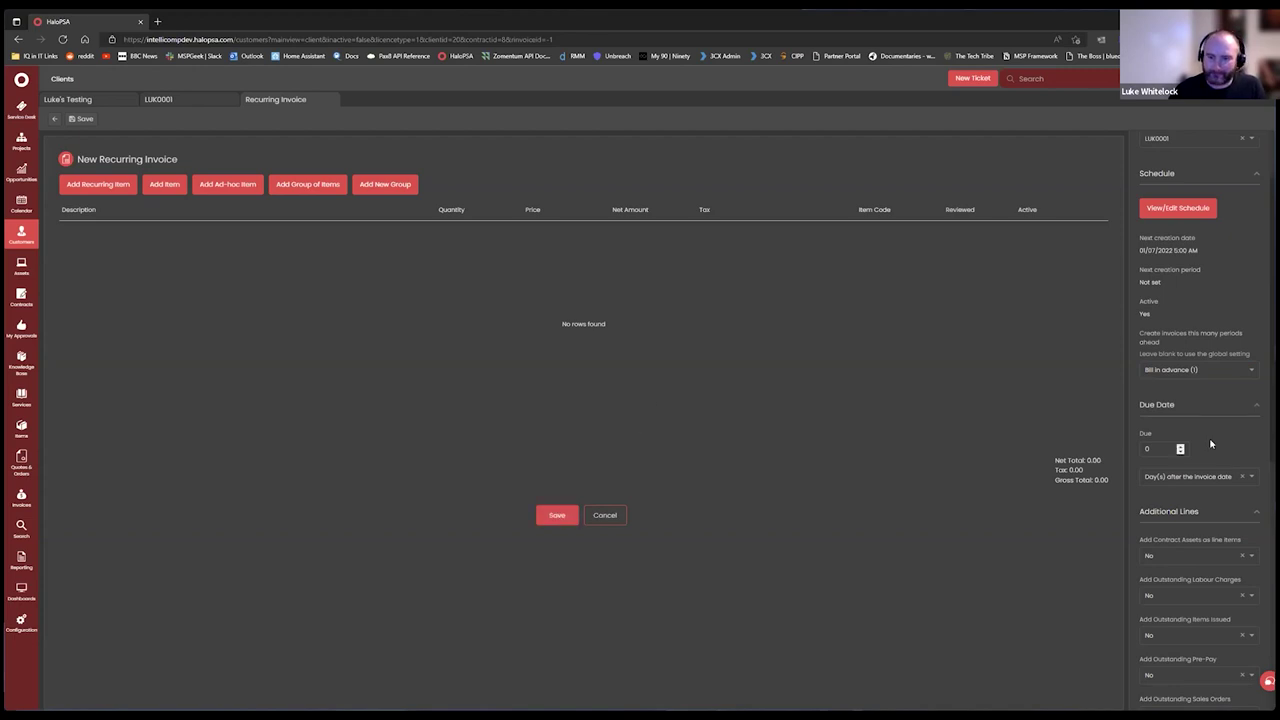
{"action": "scroll", "coordinate": [1180, 443], "scroll_direction": "down", "scroll_amount": 3}
{"action": "scroll", "coordinate": [1192, 232], "scroll_direction": "up", "scroll_amount": 2}
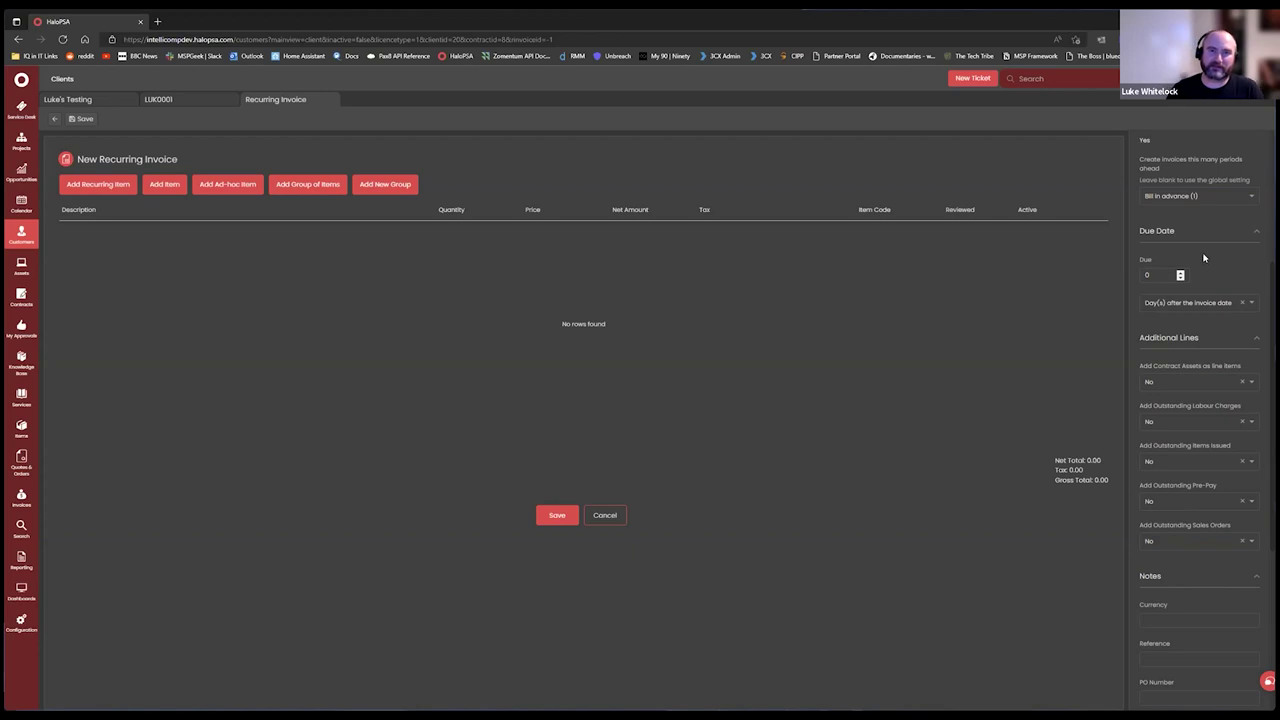
{"action": "scroll", "coordinate": [1234, 250], "scroll_direction": "down", "scroll_amount": 1}
{"action": "scroll", "coordinate": [1155, 357], "scroll_direction": "up", "scroll_amount": 2}
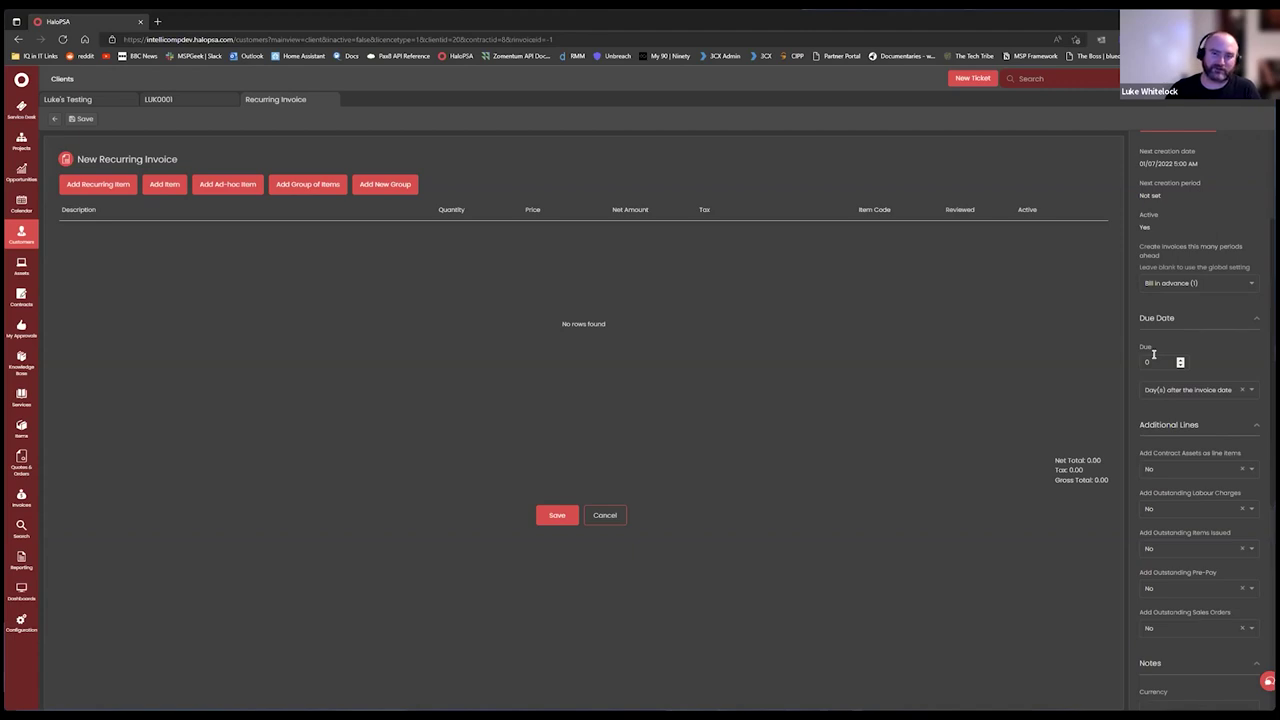
{"action": "scroll", "coordinate": [1172, 338], "scroll_direction": "down", "scroll_amount": 2}
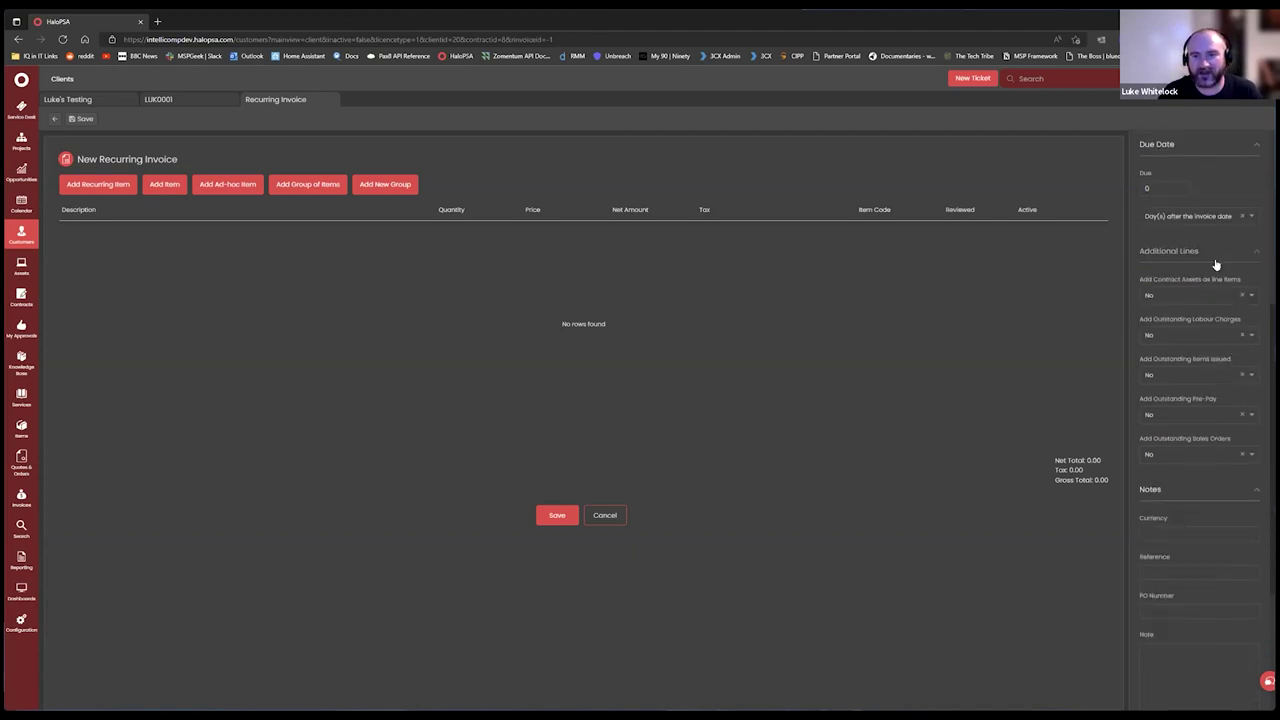
{"action": "scroll", "coordinate": [1213, 318], "scroll_direction": "down", "scroll_amount": 1}
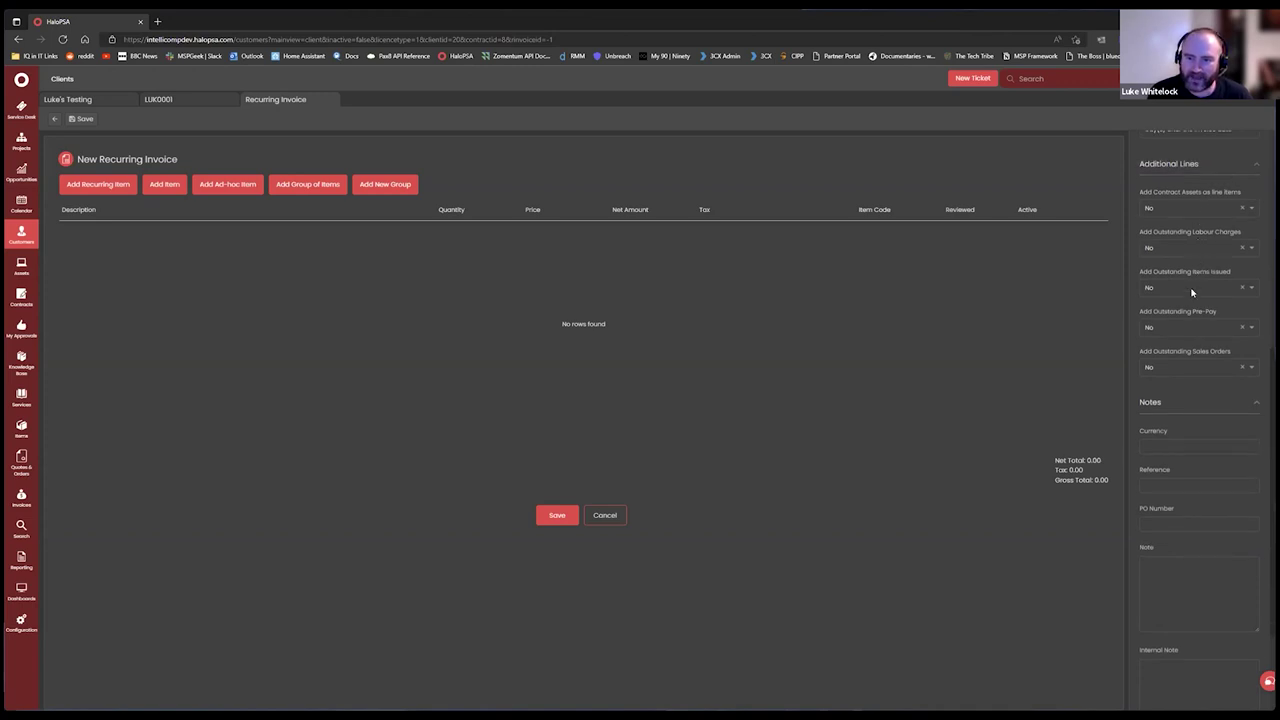
{"action": "scroll", "coordinate": [1147, 437], "scroll_direction": "down", "scroll_amount": 2}
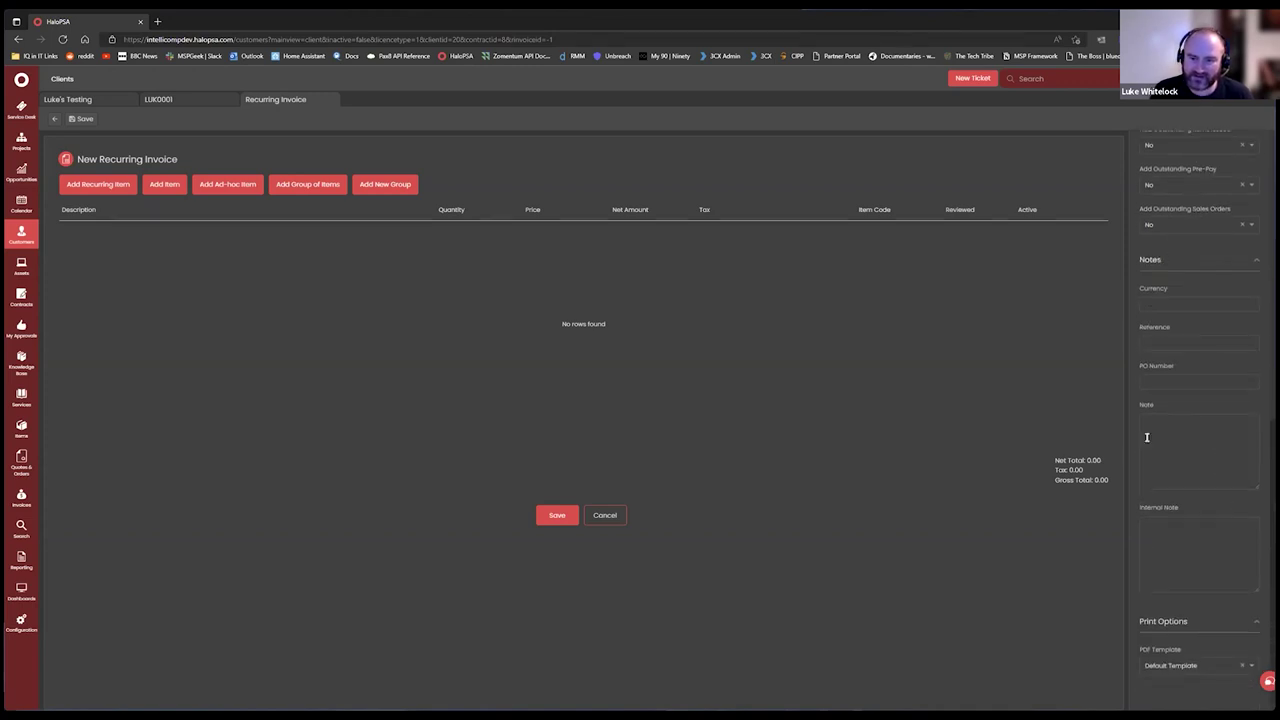
{"action": "scroll", "coordinate": [1240, 260], "scroll_direction": "up", "scroll_amount": 8}
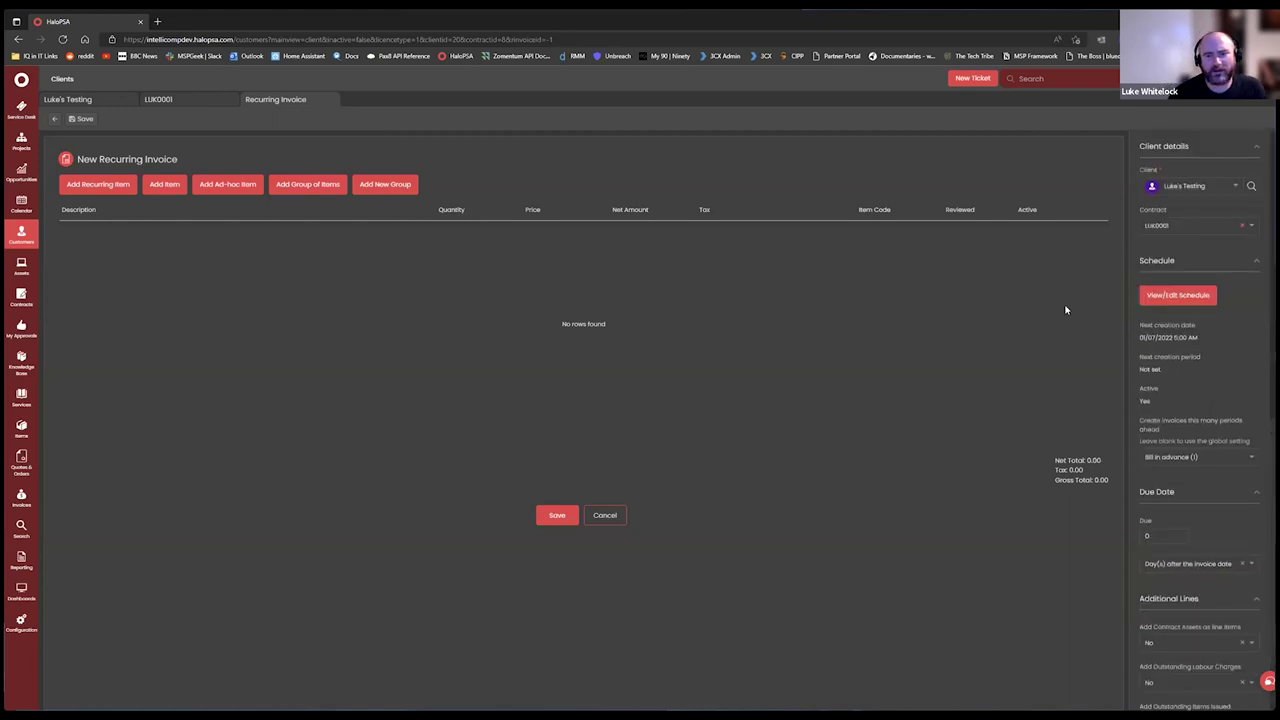
Save recurring invoice LUK0001 despite the no-lines warning and reopen it for editing.
{"action": "left_click", "coordinate": [571, 517]}
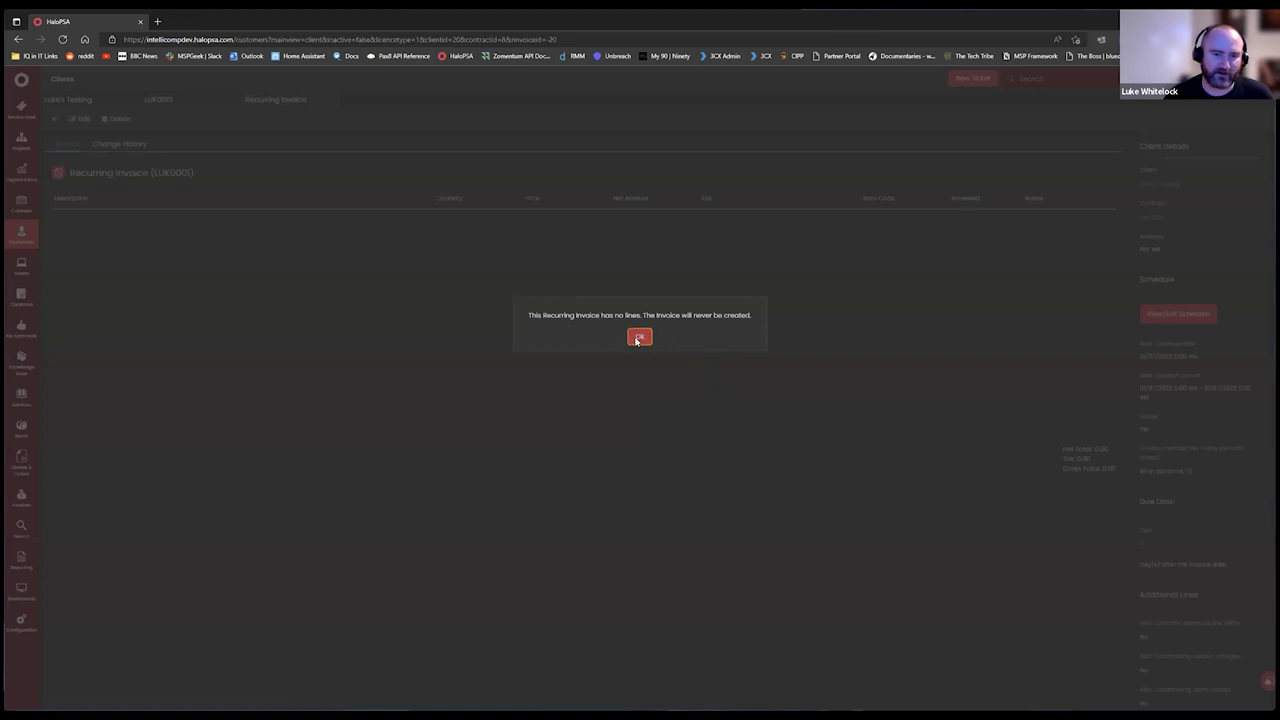
{"action": "left_click", "coordinate": [637, 338]}
{"action": "left_click", "coordinate": [80, 119]}
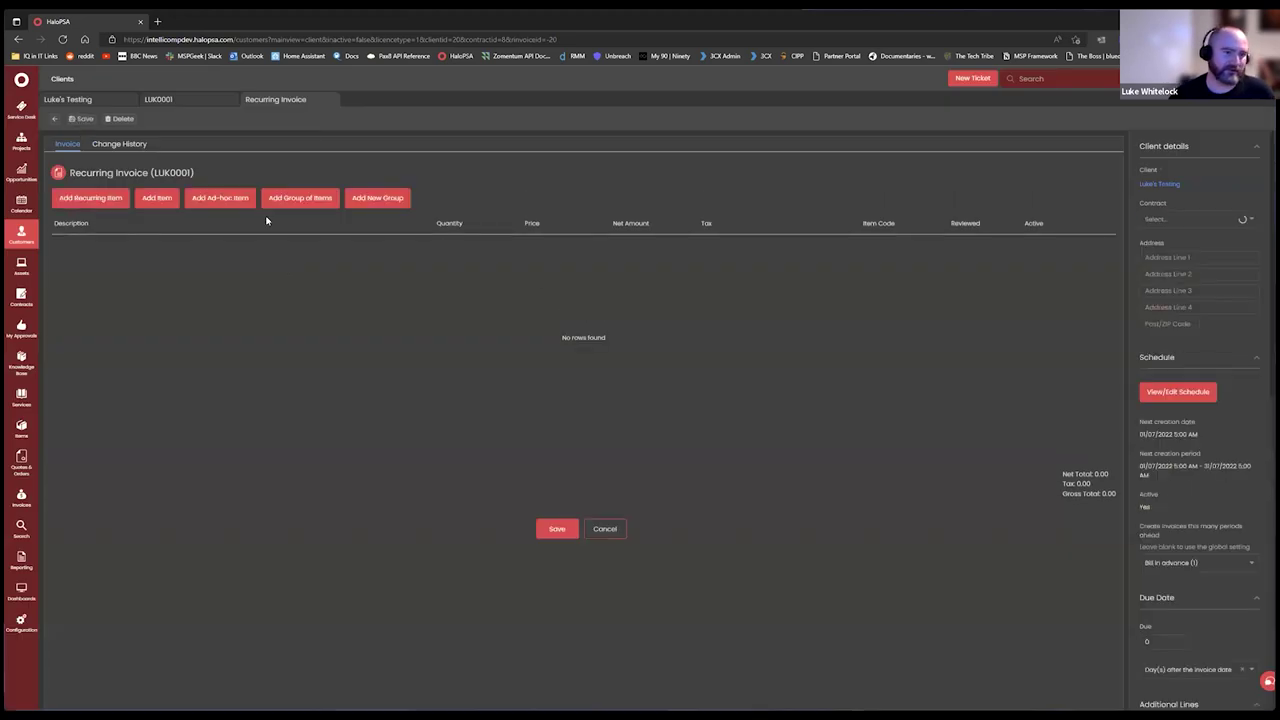
Add a Managed Service Charge line priced 100 with quantity 1 and save the invoice.
{"action": "left_click", "coordinate": [91, 201]}
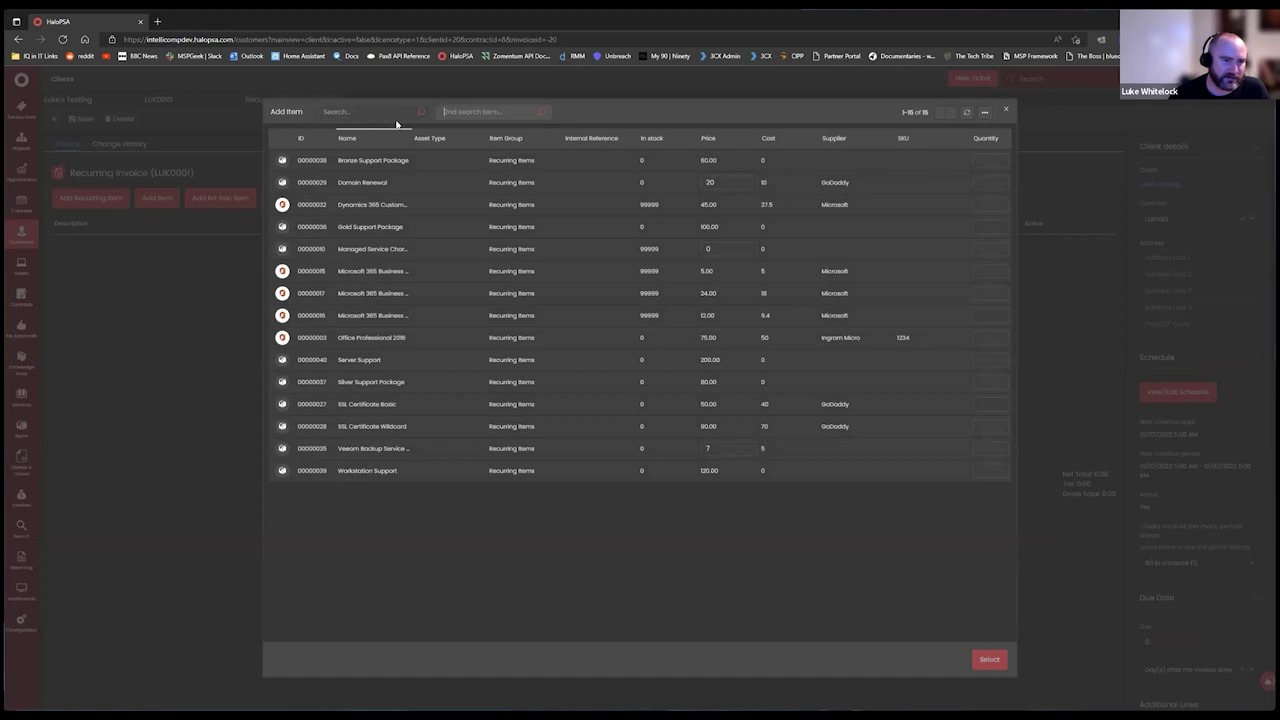
{"action": "left_click_drag", "start_coordinate": [406, 141], "coordinate": [551, 135]}
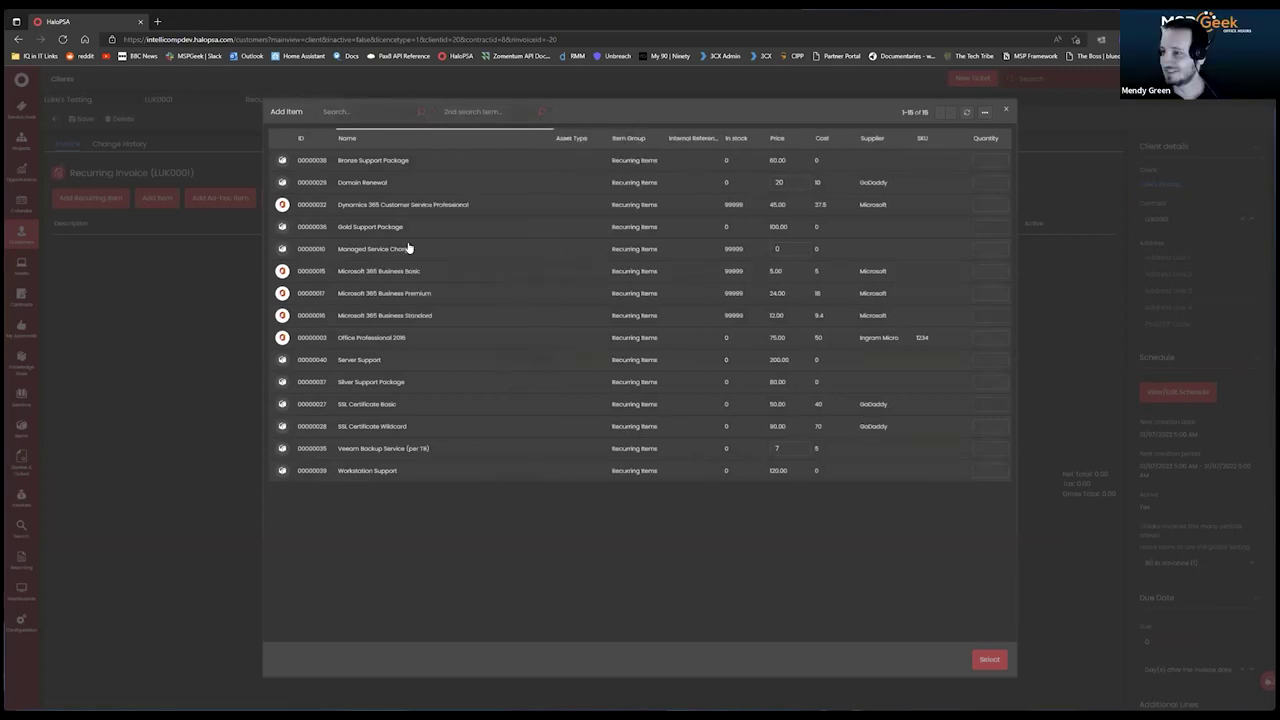
{"action": "left_click", "coordinate": [795, 250]}
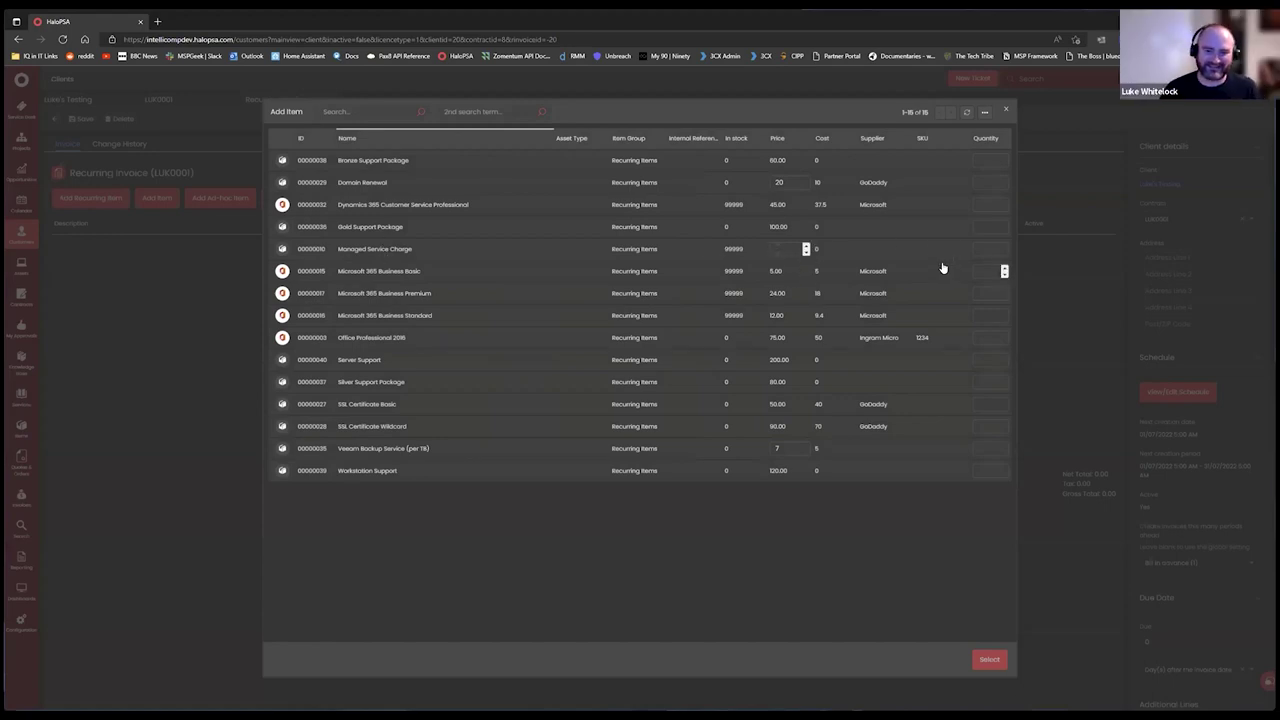
{"action": "type", "text": "100"}
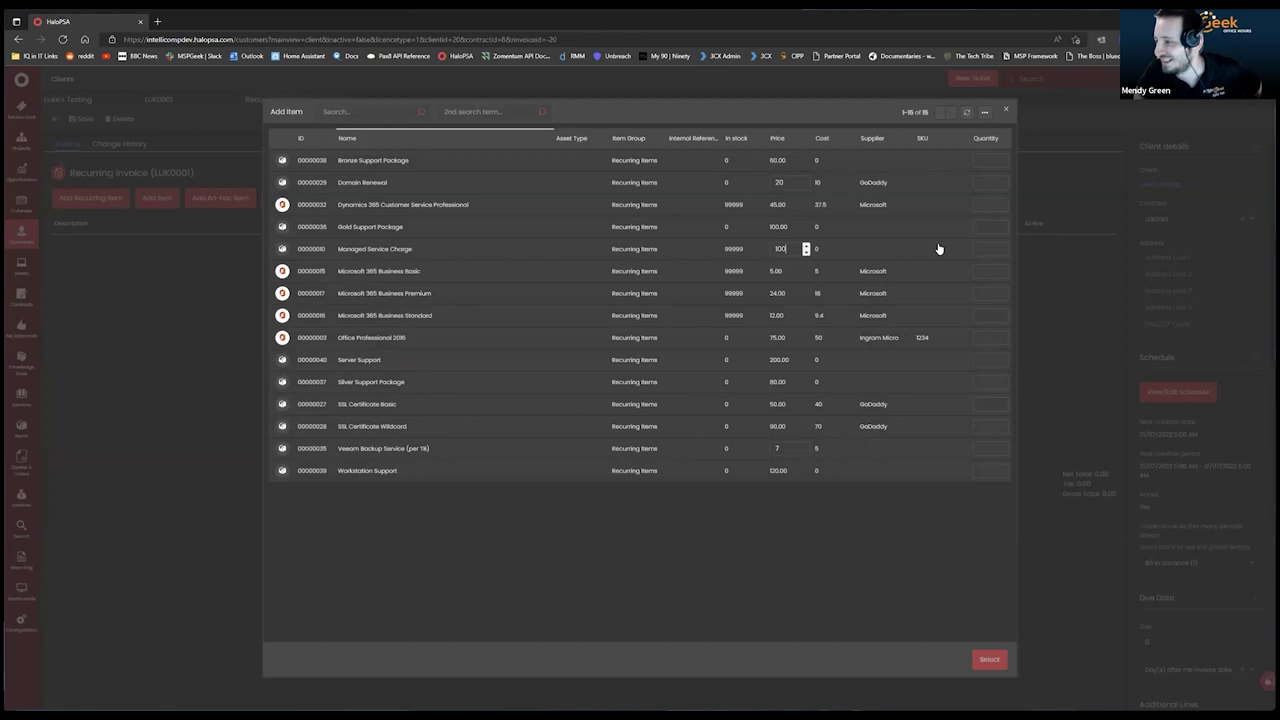
{"action": "left_click", "coordinate": [988, 251]}
{"action": "type", "text": "1"}
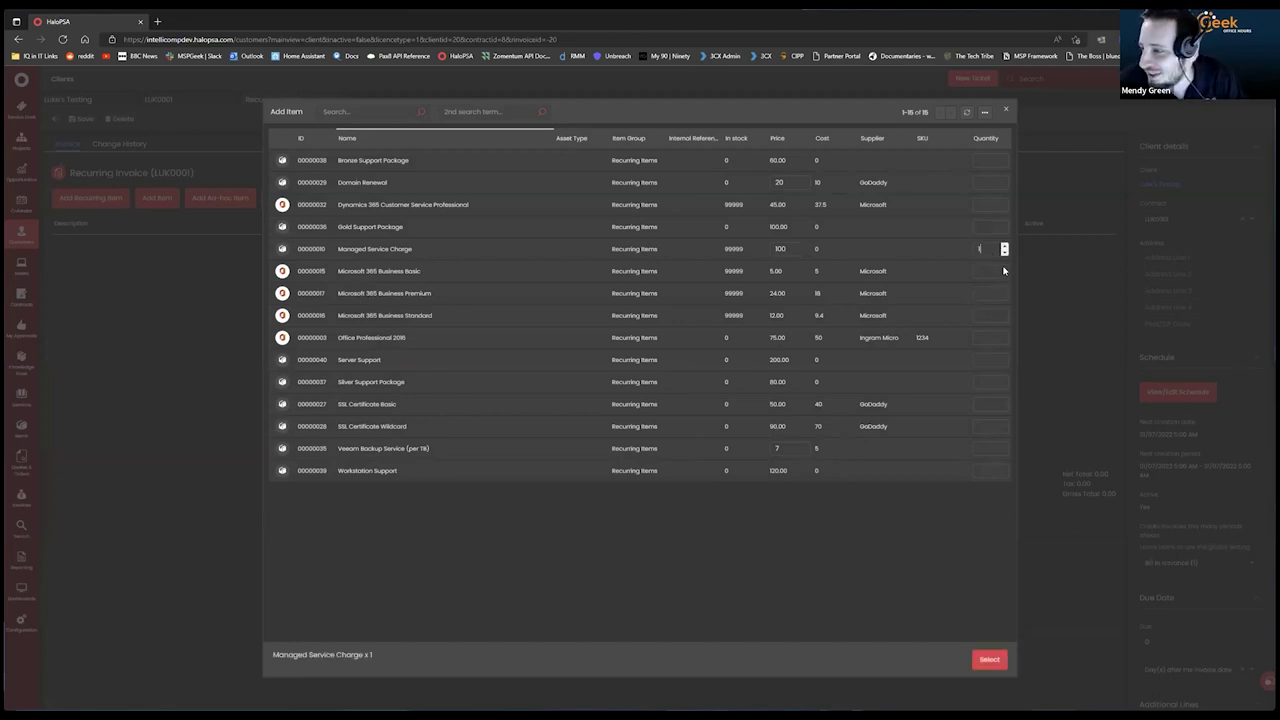
{"action": "left_click", "coordinate": [988, 660]}
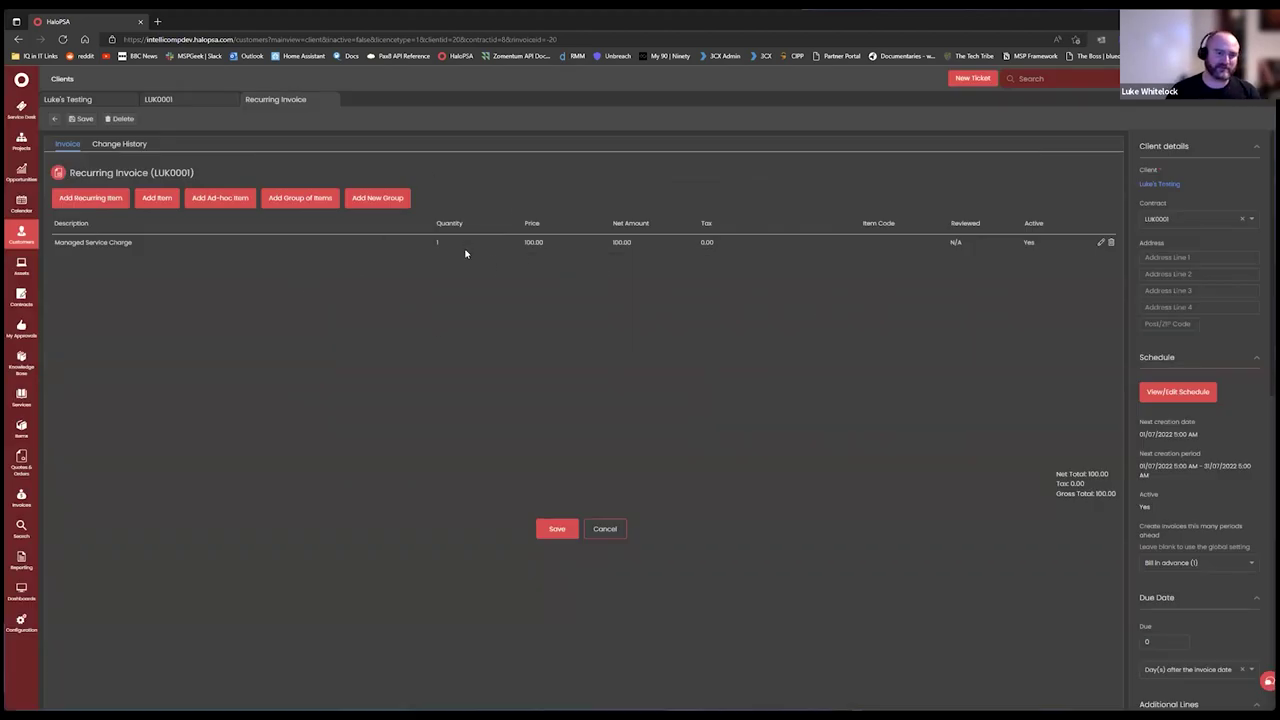
{"action": "left_click", "coordinate": [575, 523]}
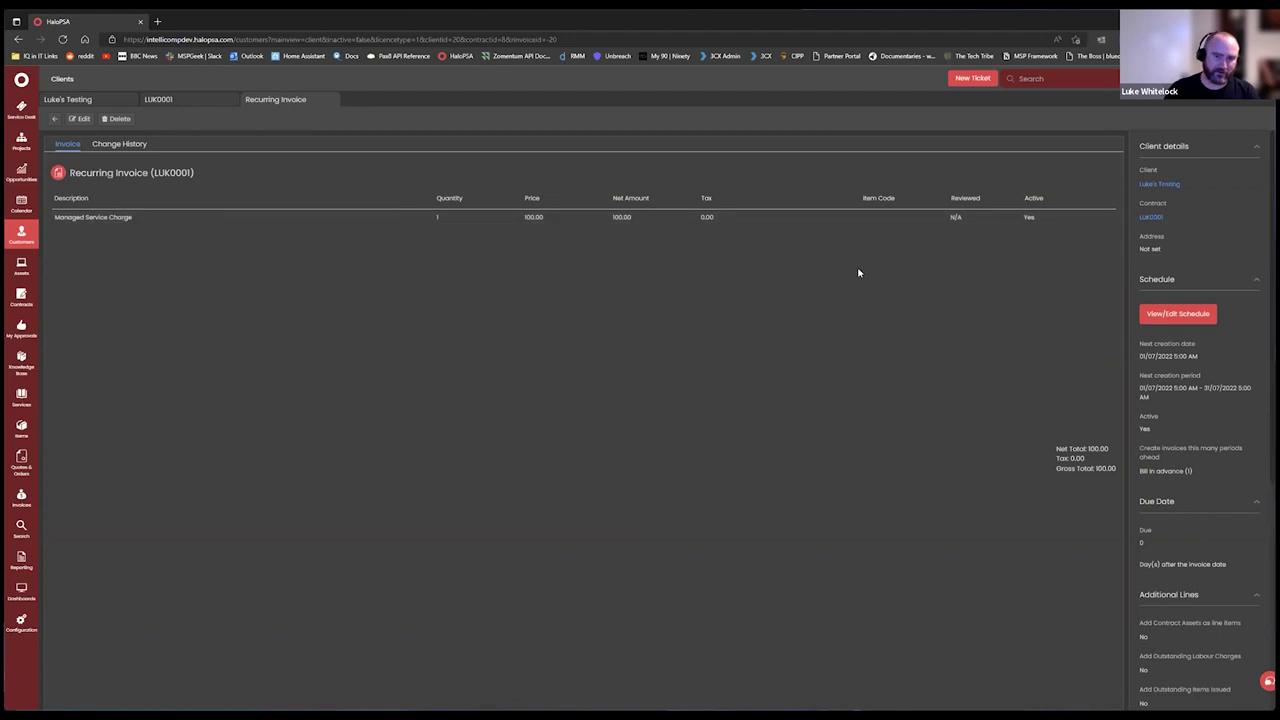
Reopen LUK0001 for editing and review the line's Quantity calculation options.
{"action": "left_click", "coordinate": [77, 119]}
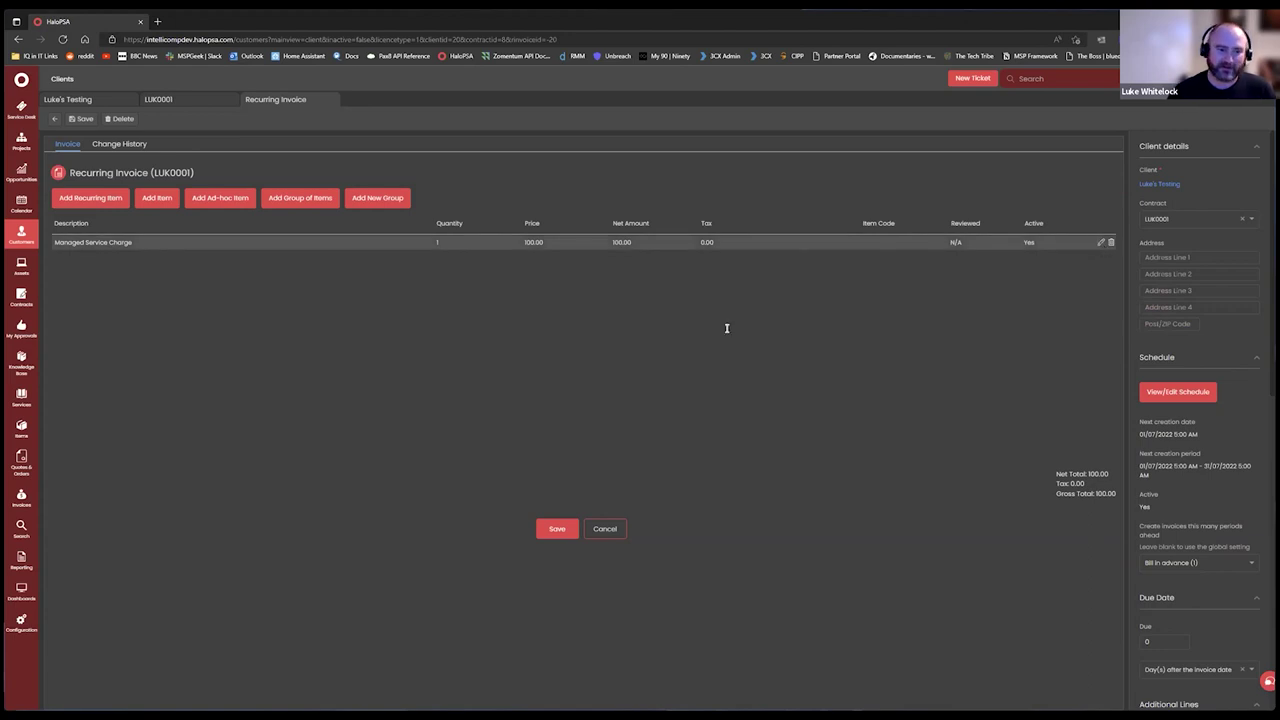
{"action": "scroll", "coordinate": [746, 349], "scroll_direction": "down", "scroll_amount": 1}
{"action": "scroll", "coordinate": [637, 313], "scroll_direction": "down", "scroll_amount": 2}
{"action": "left_click", "coordinate": [606, 232]}
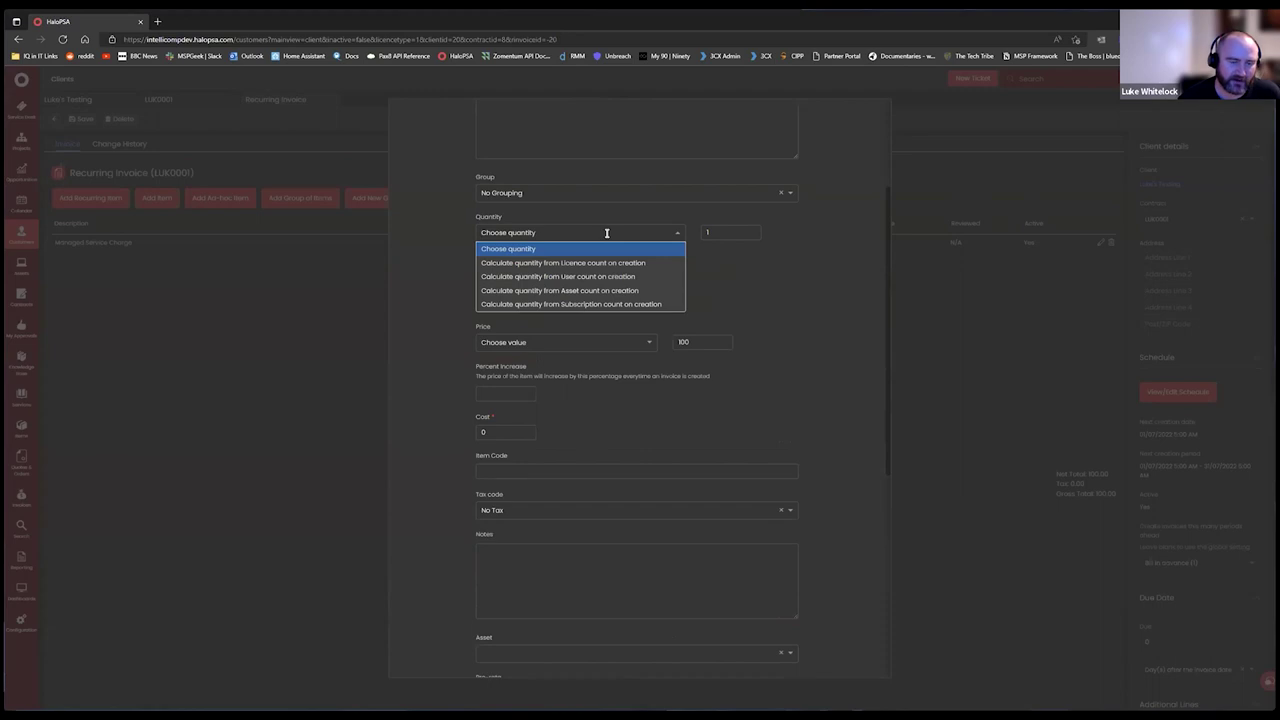
{"action": "left_click", "coordinate": [457, 236]}
{"action": "scroll", "coordinate": [454, 235], "scroll_direction": "up", "scroll_amount": 3}
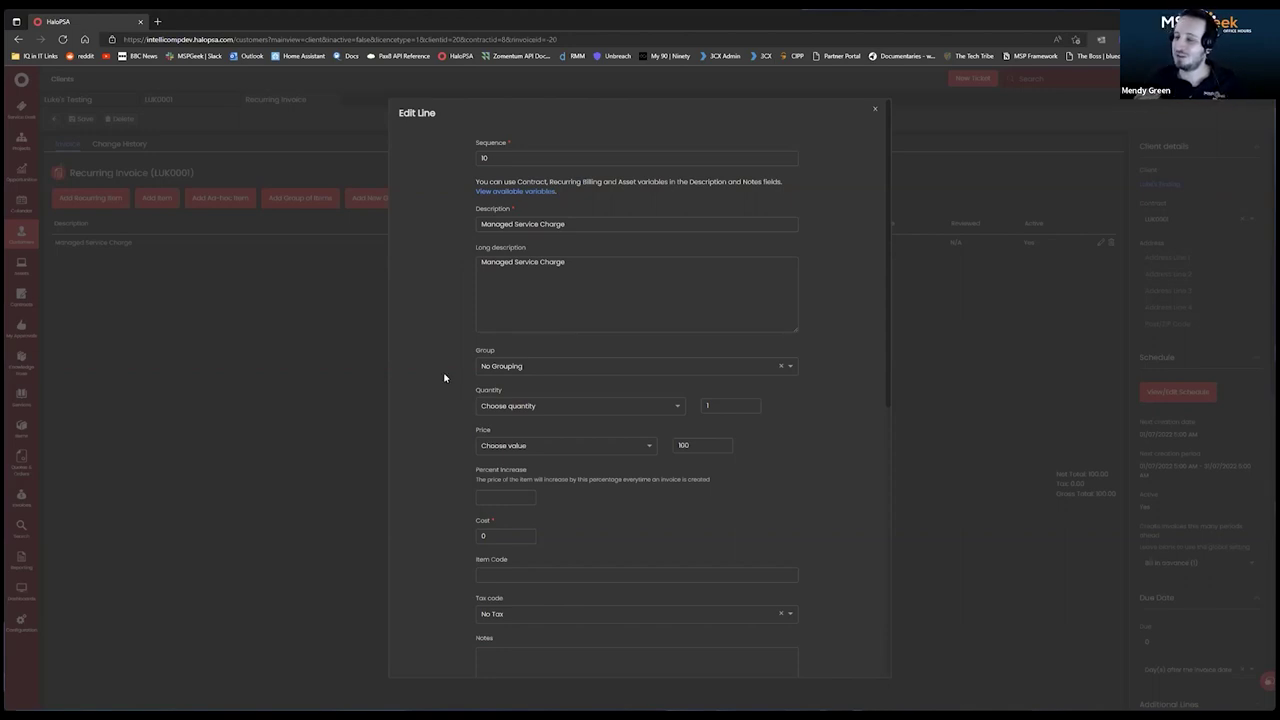
Close the line editor and open Configuration in a new browser tab.
{"action": "left_click", "coordinate": [875, 109]}
{"action": "right_click", "coordinate": [22, 630]}
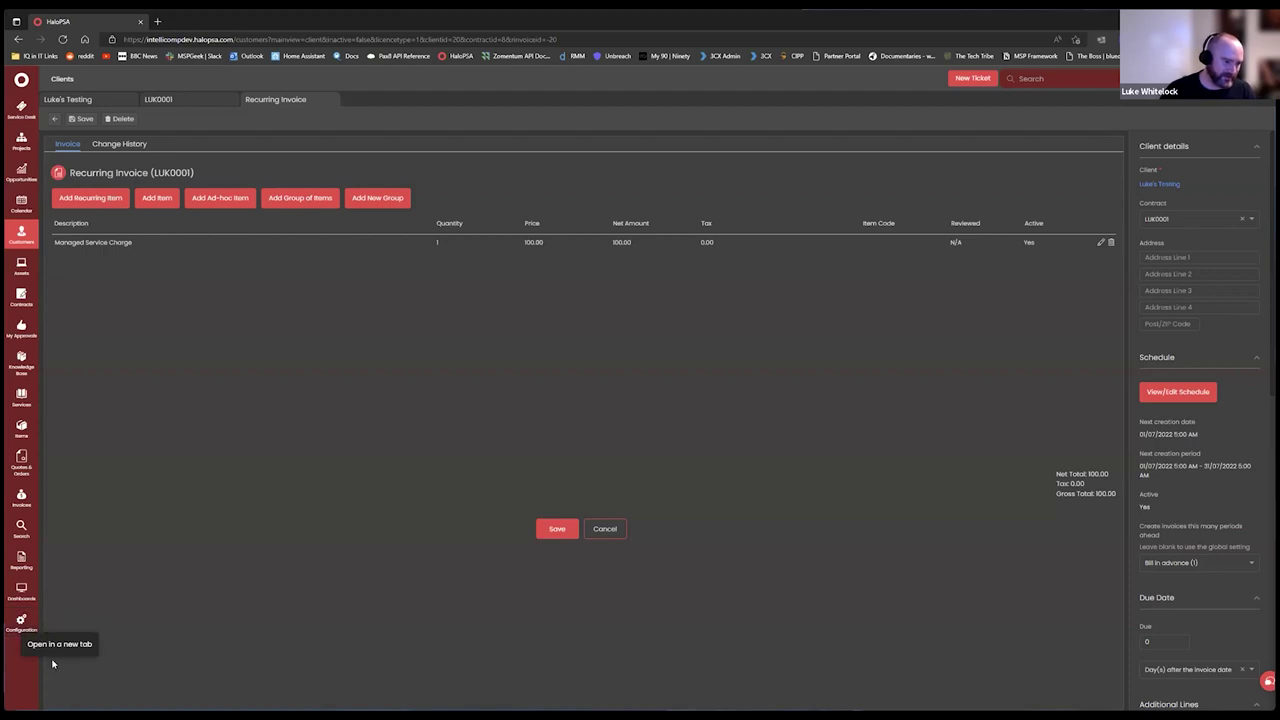
{"action": "left_click", "coordinate": [55, 643]}
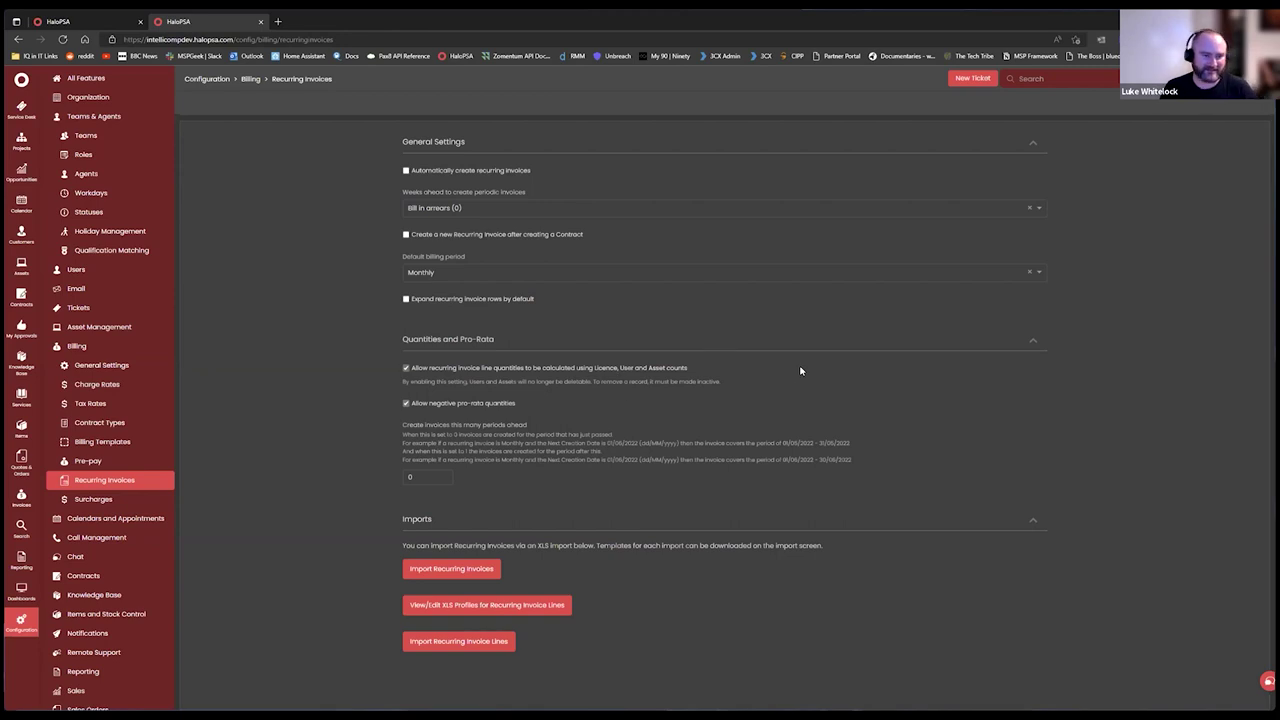
Review the Recurring Invoices billing settings, then return to the LUK0001 invoice tab.
{"action": "left_click", "coordinate": [422, 477]}
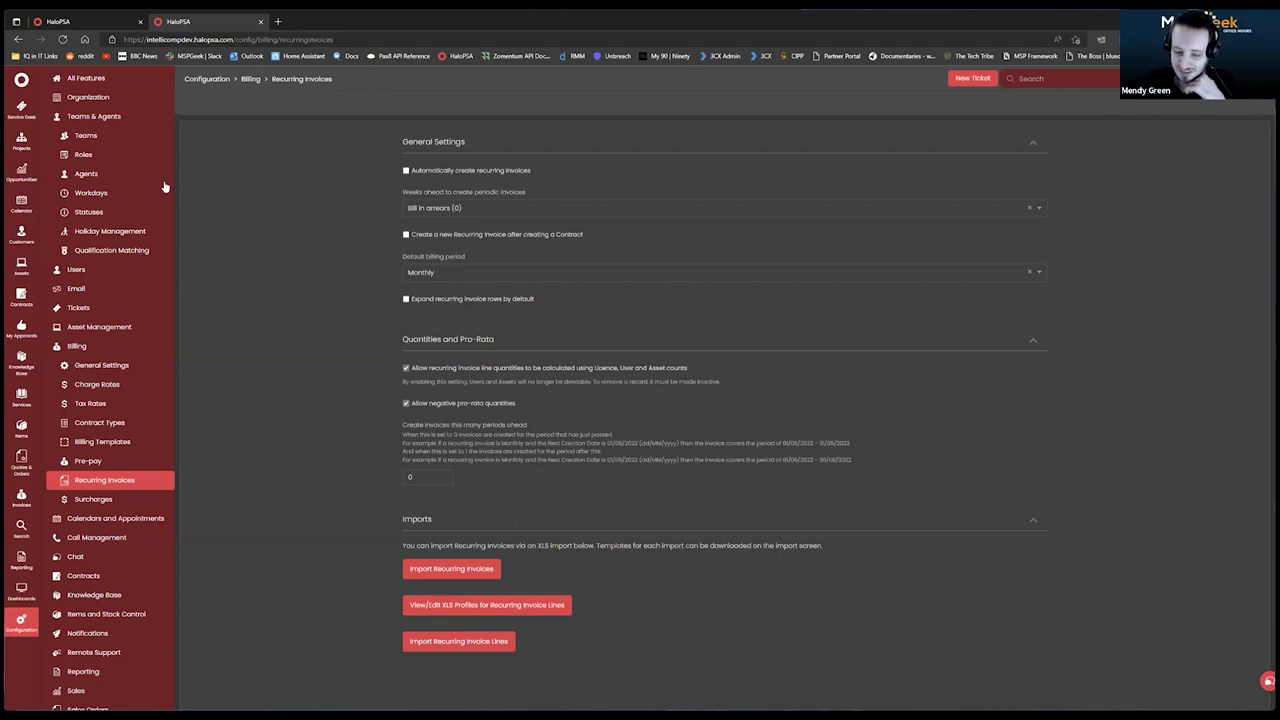
{"action": "left_click", "coordinate": [84, 22]}
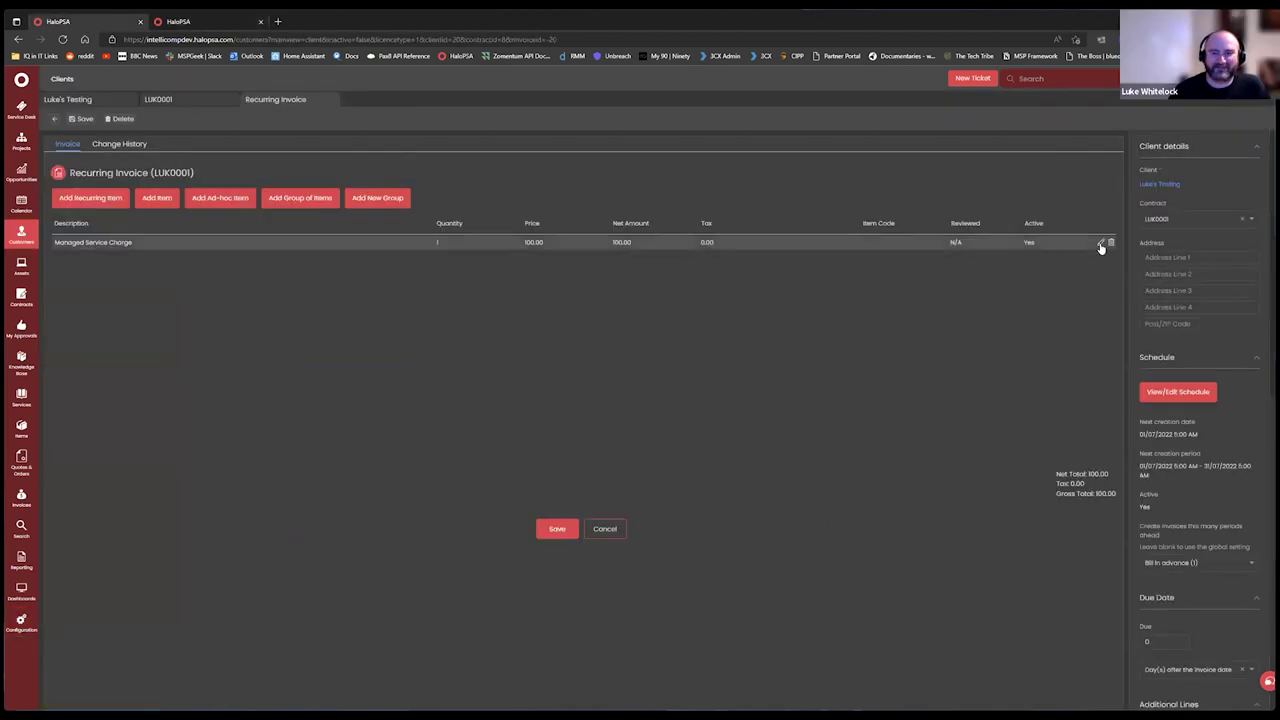
Set the Managed Service Charge quantity to calculate from subscription count on creation.
{"action": "left_click", "coordinate": [1100, 243]}
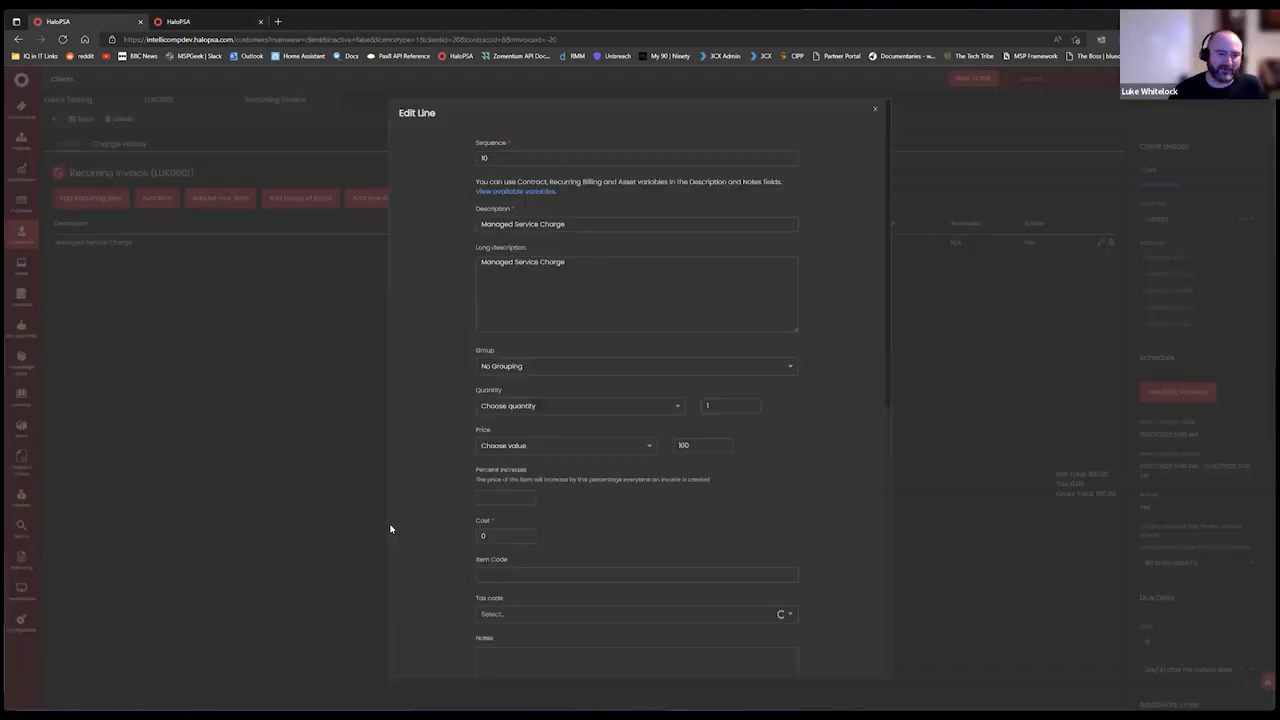
{"action": "left_click", "coordinate": [569, 406]}
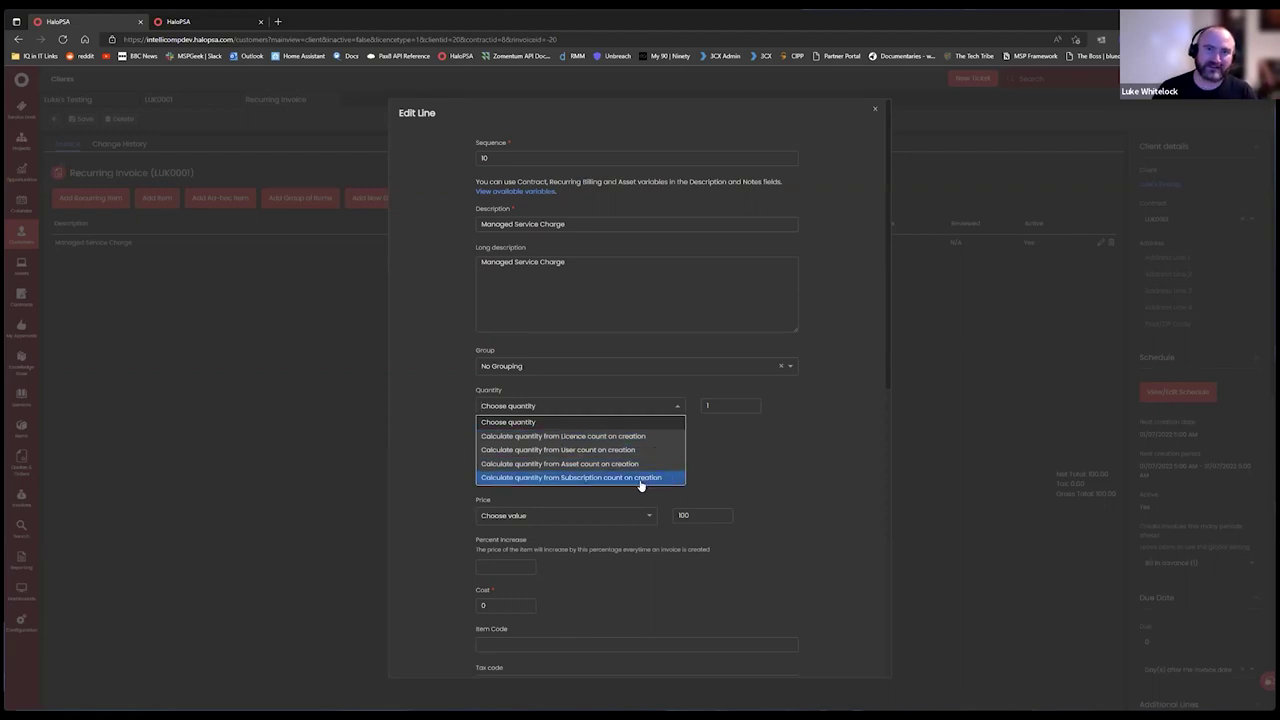
{"action": "left_click", "coordinate": [641, 478]}
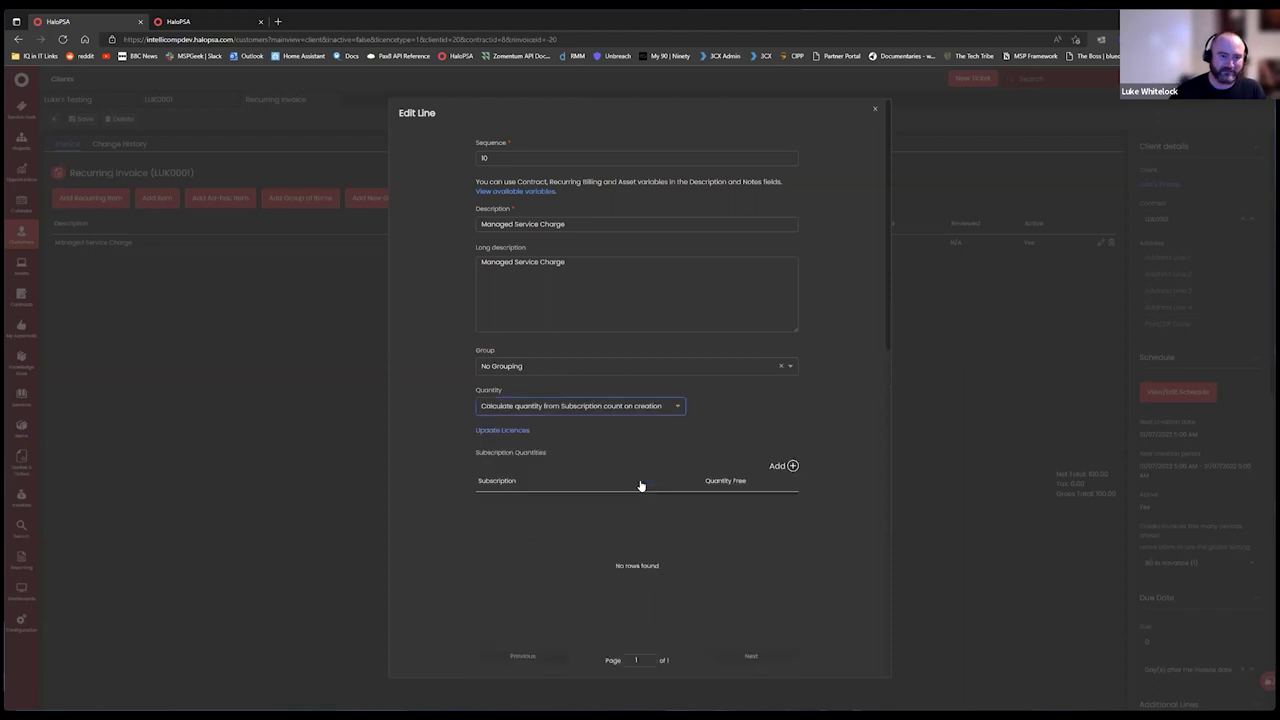
Try adding a subscription quantity rule for All subscriptions, then cancel it.
{"action": "left_click", "coordinate": [791, 466]}
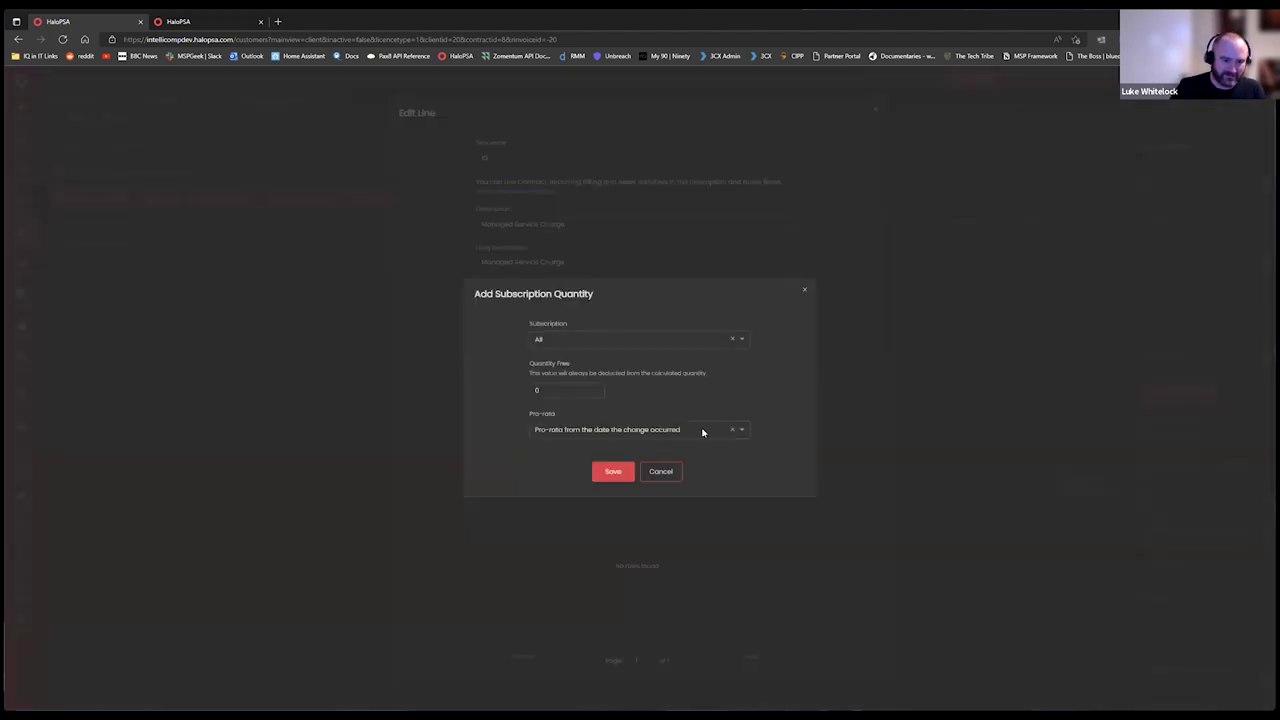
{"action": "left_click", "coordinate": [634, 339]}
{"action": "left_click", "coordinate": [668, 348]}
{"action": "left_click", "coordinate": [558, 392]}
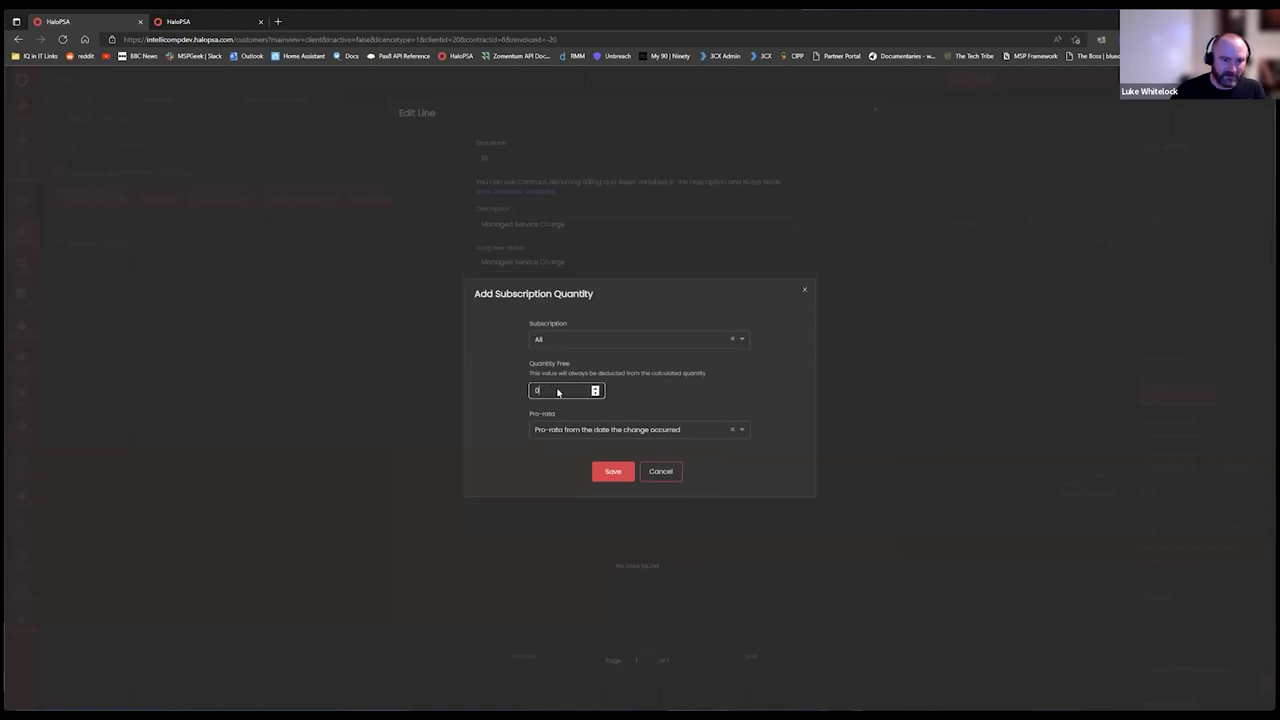
{"action": "left_click", "coordinate": [614, 435]}
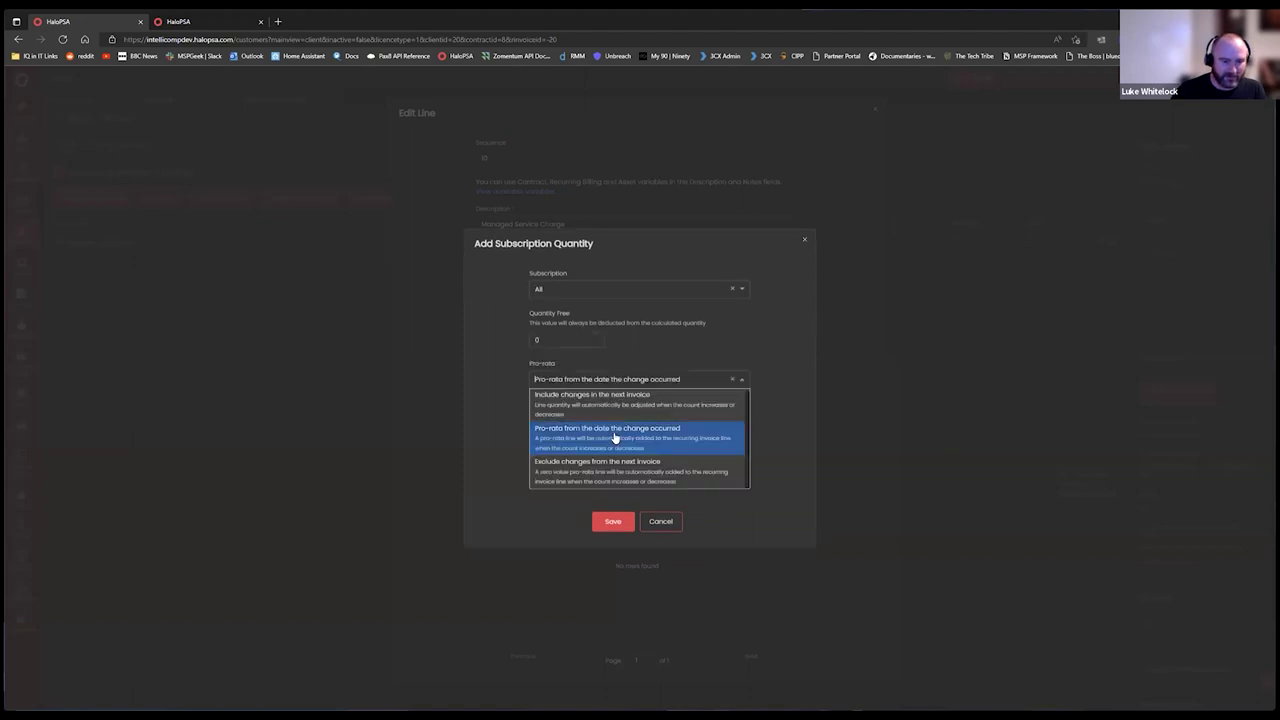
{"action": "left_click", "coordinate": [712, 326]}
{"action": "left_click", "coordinate": [679, 346]}
{"action": "left_click", "coordinate": [609, 346]}
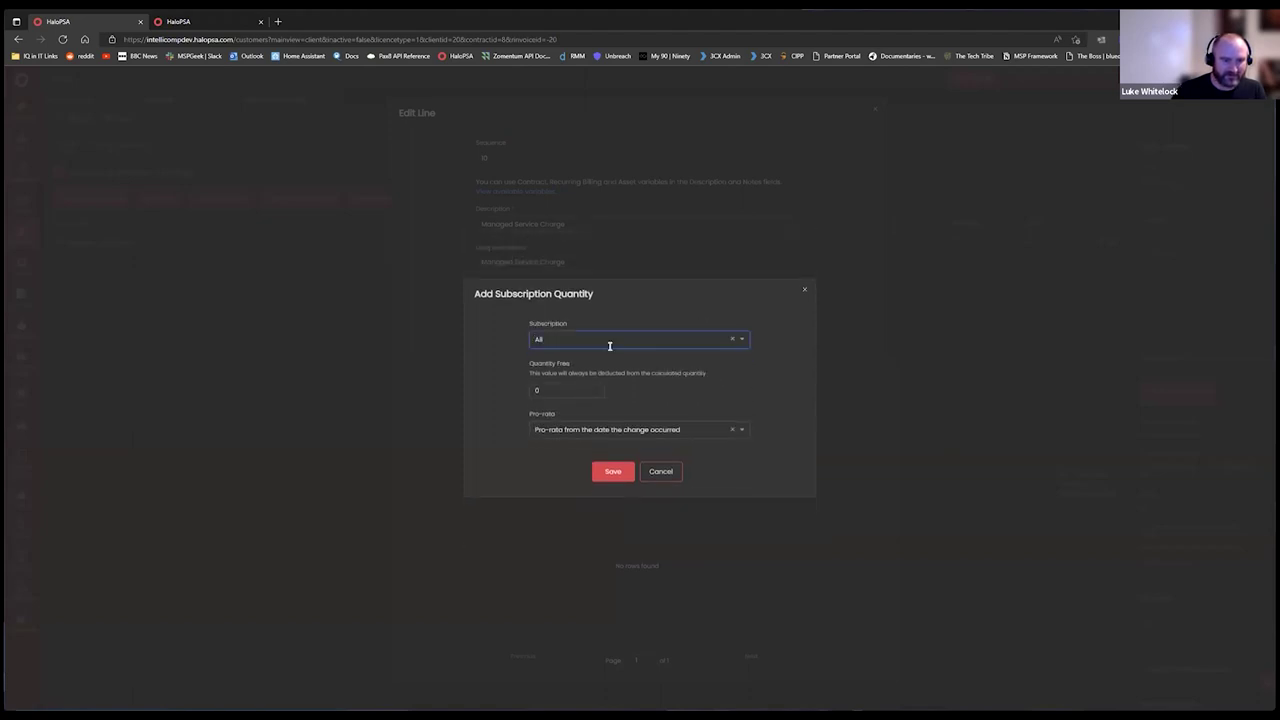
{"action": "left_click", "coordinate": [561, 386]}
{"action": "left_click", "coordinate": [668, 476]}
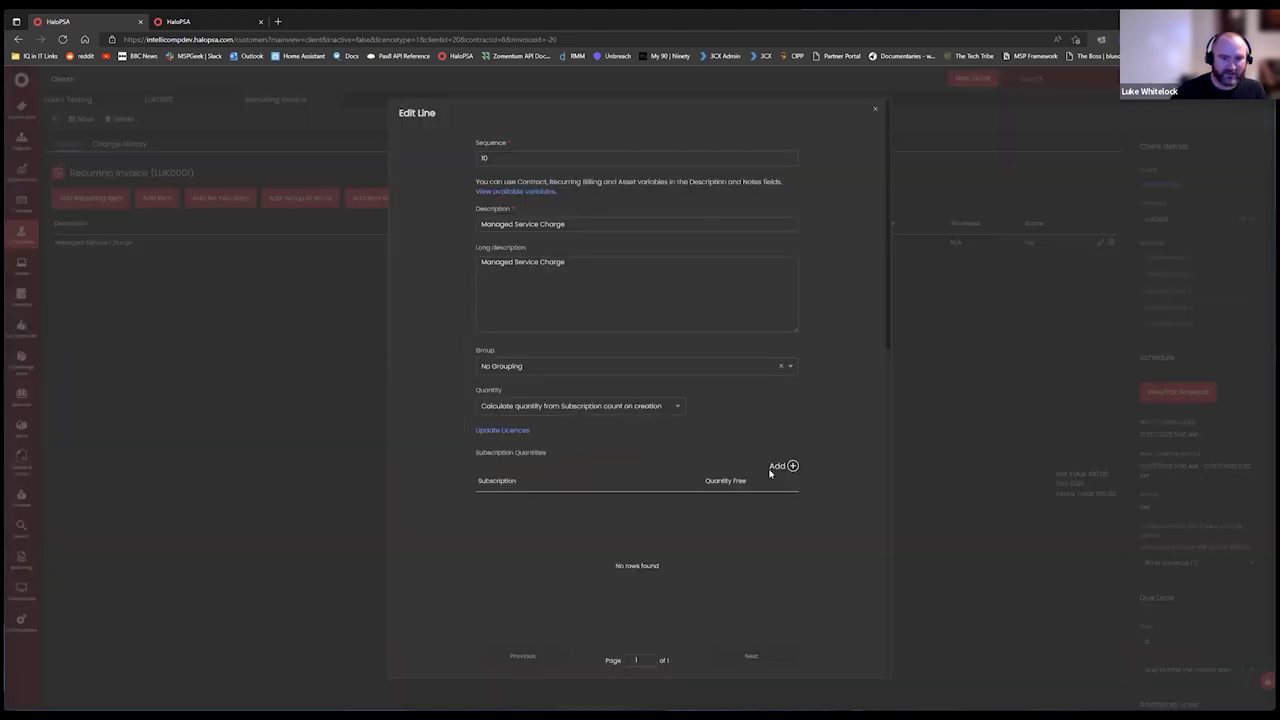
Base quantity on licence count and add an Example Software rule with 0 free, assigned licences only.
{"action": "left_click", "coordinate": [581, 405]}
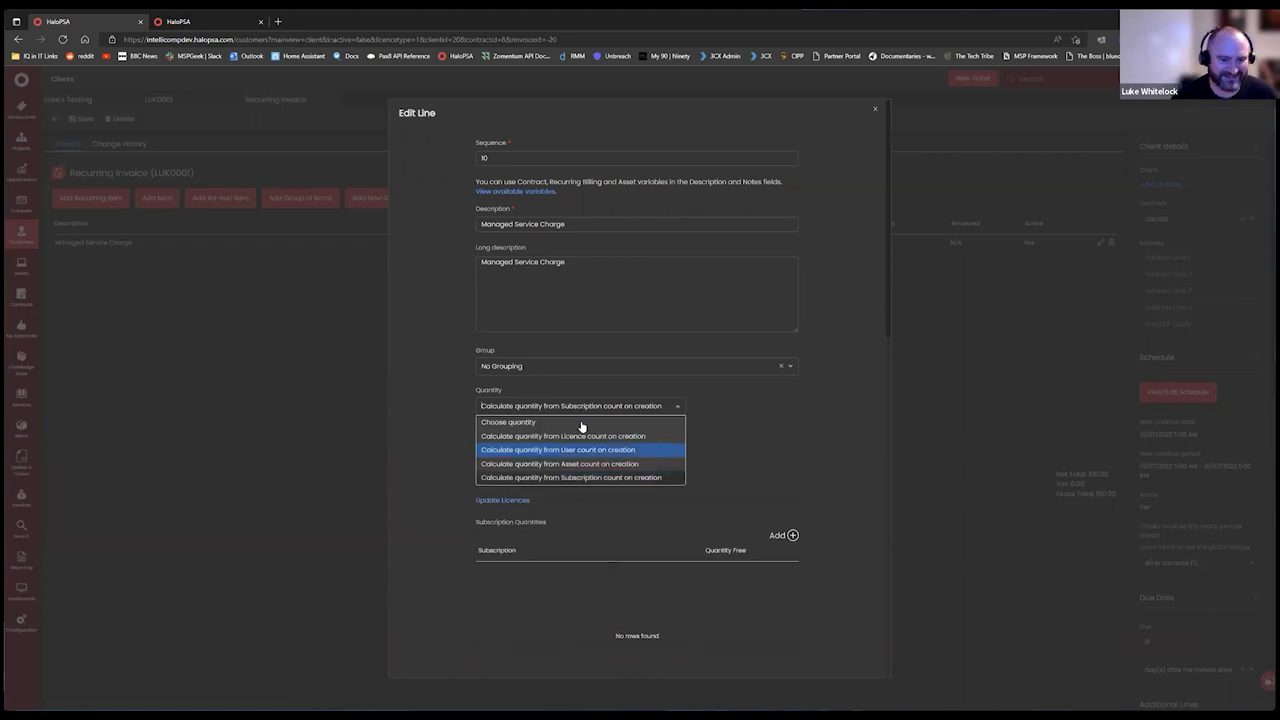
{"action": "left_click", "coordinate": [591, 434]}
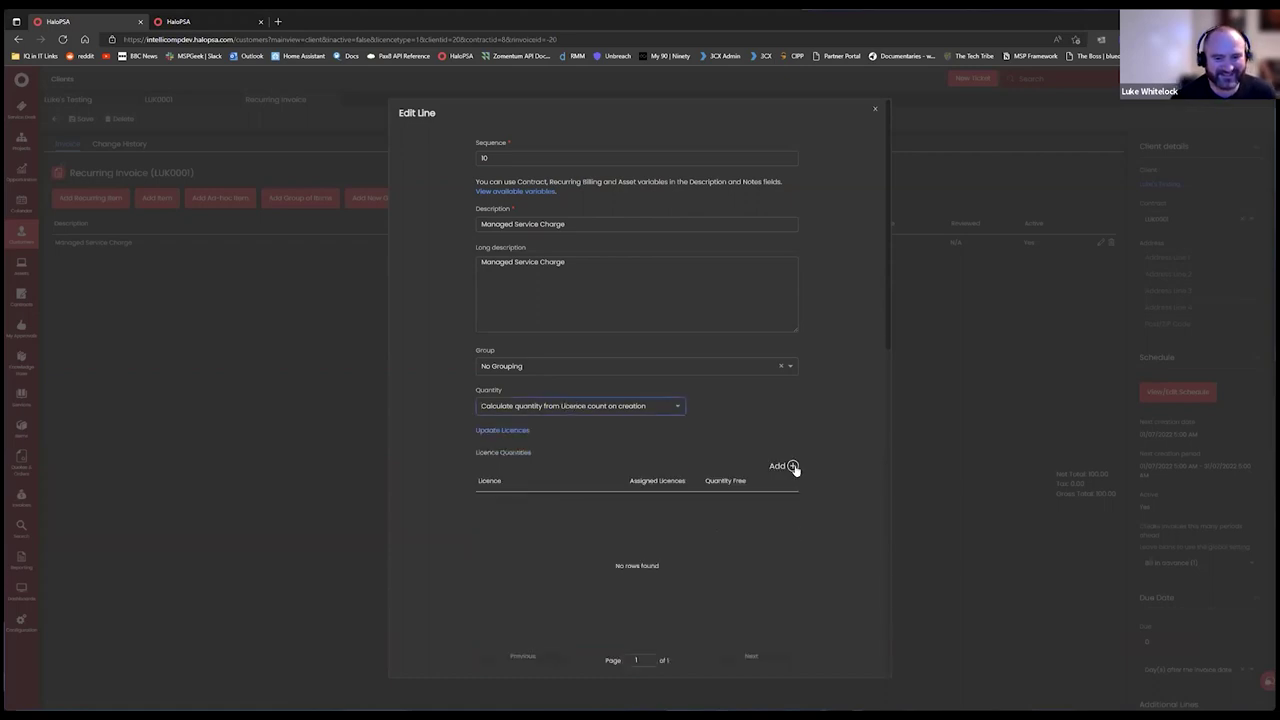
{"action": "left_click", "coordinate": [791, 466]}
{"action": "left_click", "coordinate": [630, 315]}
{"action": "left_click", "coordinate": [617, 345]}
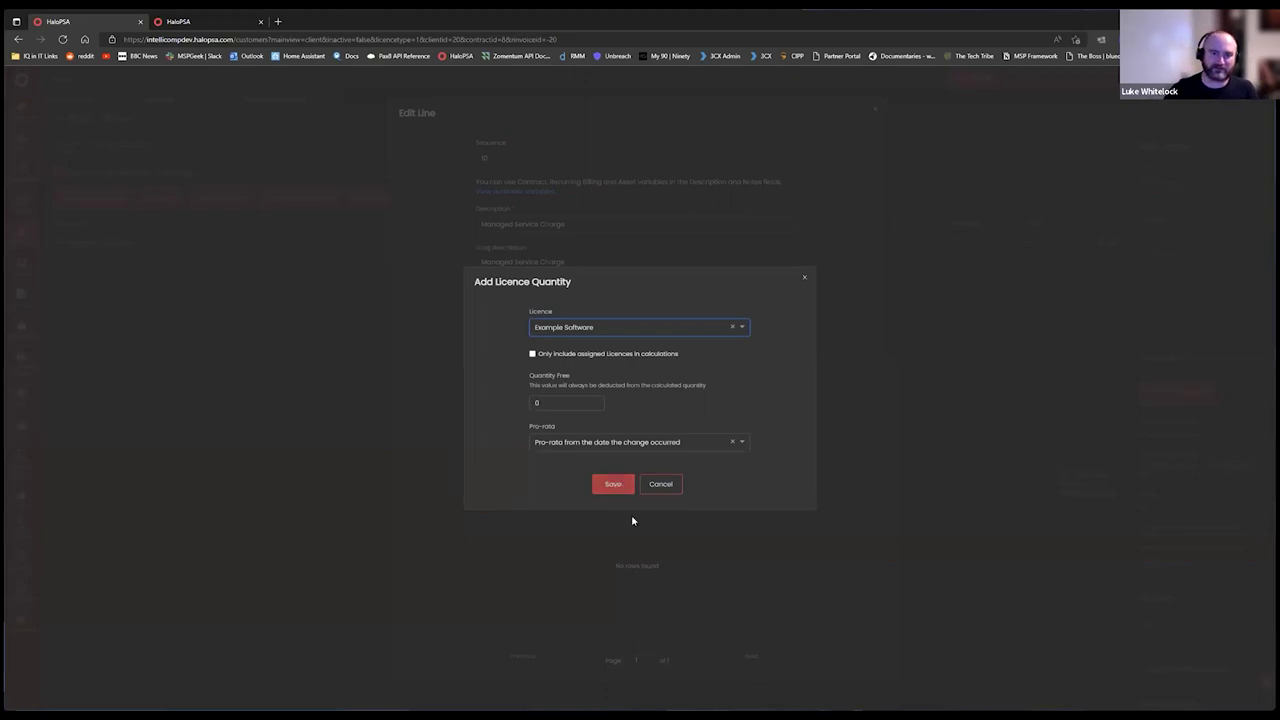
{"action": "left_click", "coordinate": [567, 403]}
{"action": "type", "text": "0"}
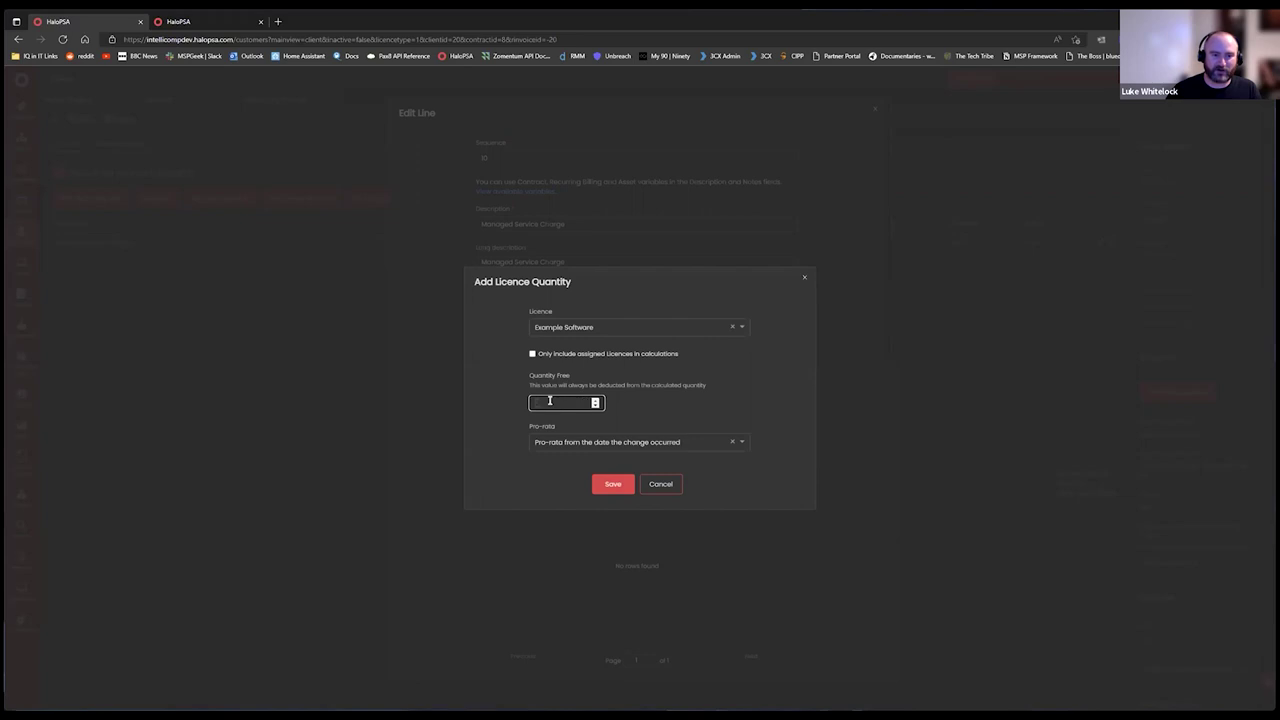
{"action": "left_click", "coordinate": [595, 399]}
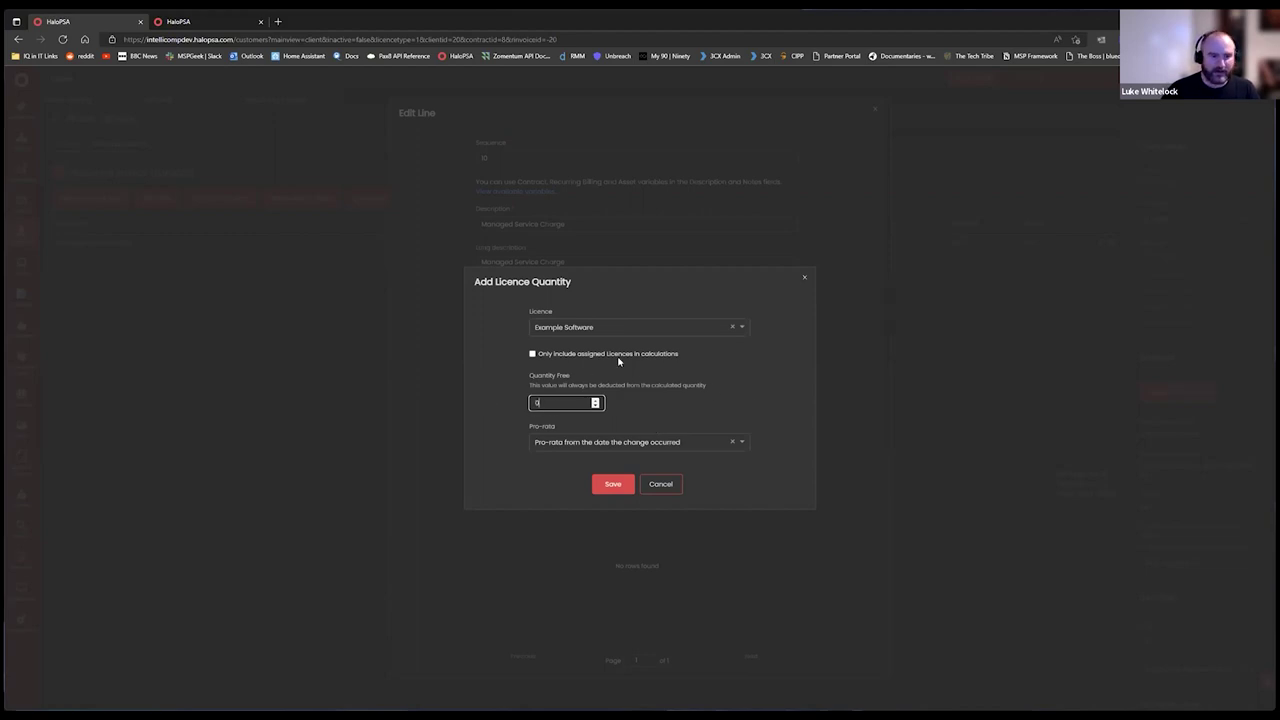
{"action": "left_click", "coordinate": [566, 356]}
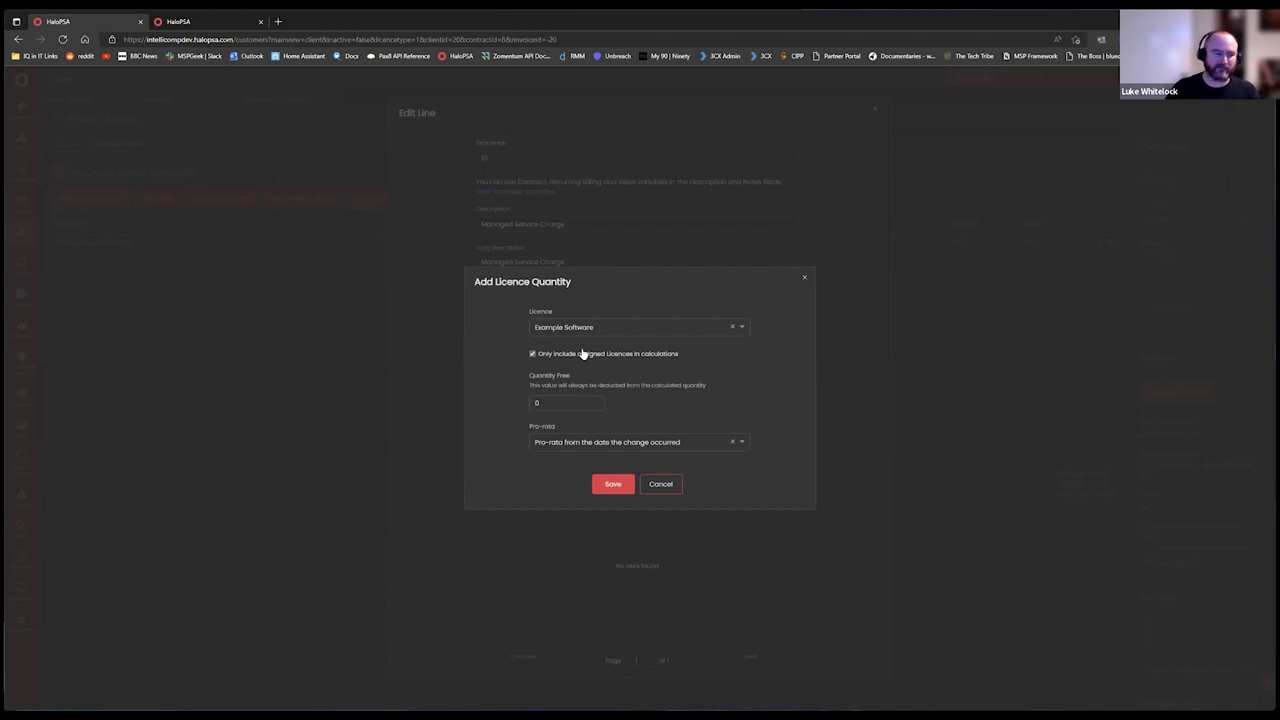
{"action": "left_click", "coordinate": [615, 483]}
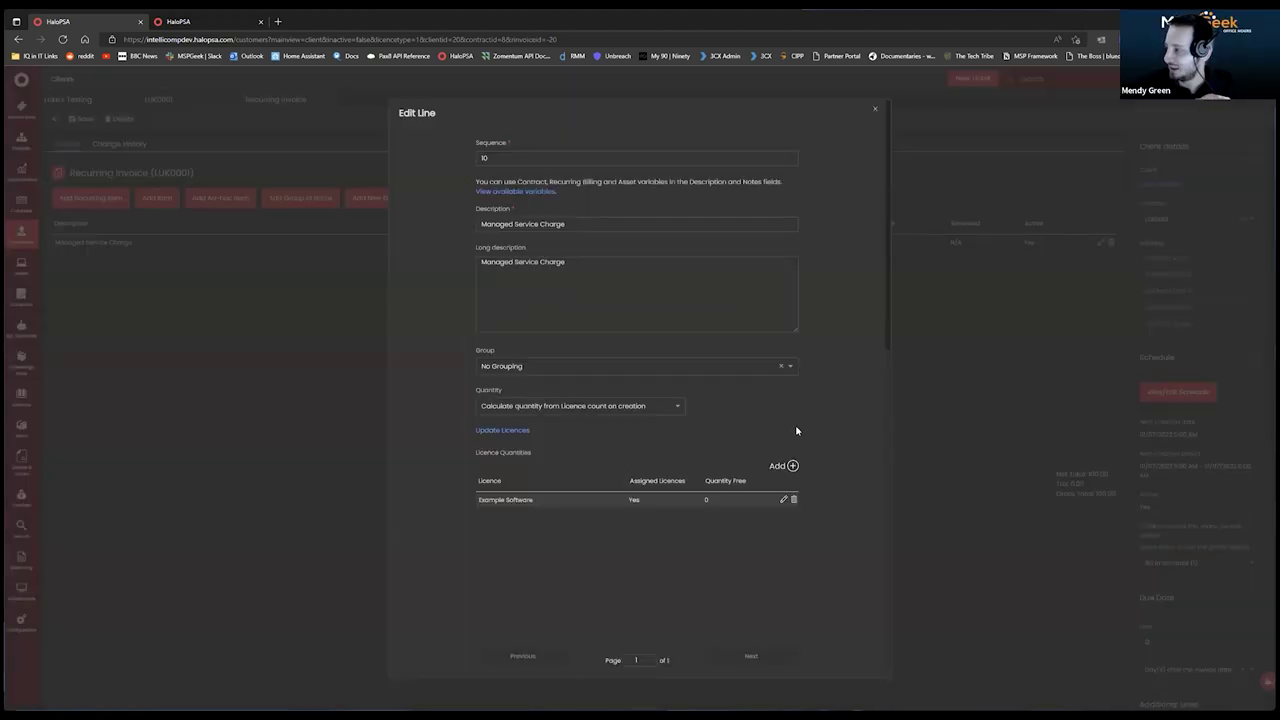
Reopen the Example Software licence rule, reselect Example Software and save it.
{"action": "left_click", "coordinate": [783, 499]}
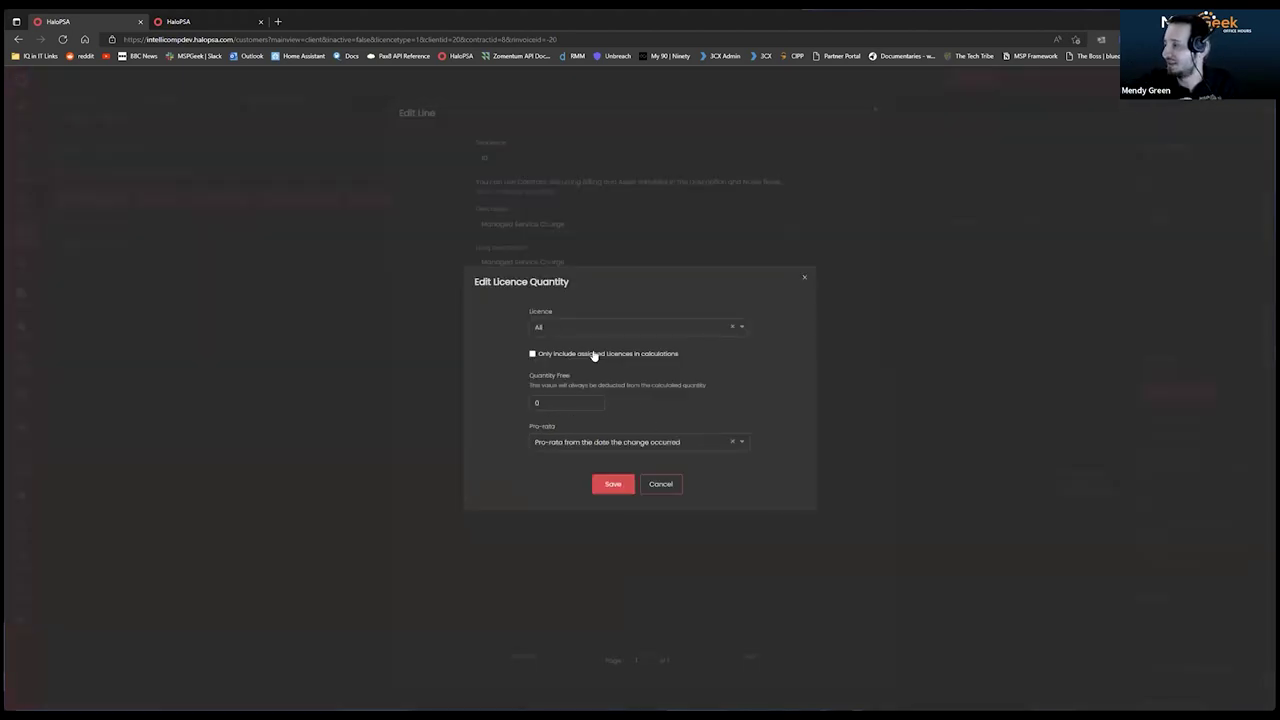
{"action": "left_click", "coordinate": [660, 485]}
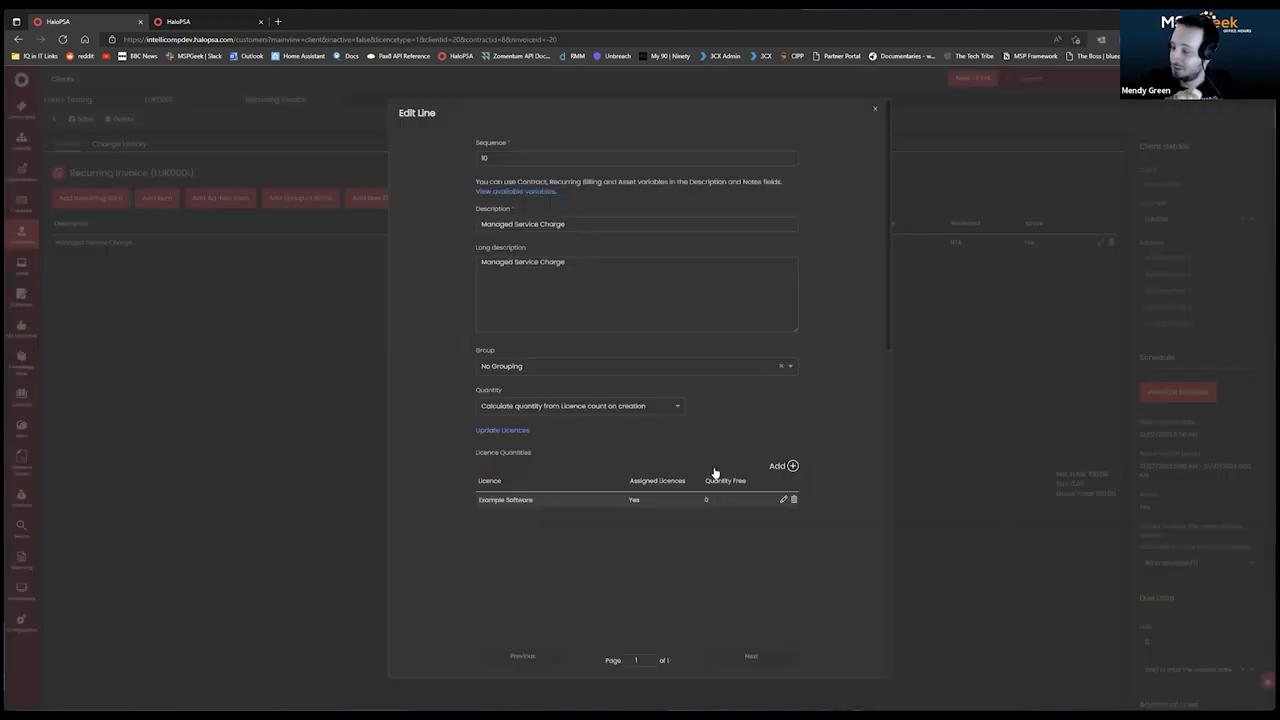
{"action": "left_click", "coordinate": [783, 499]}
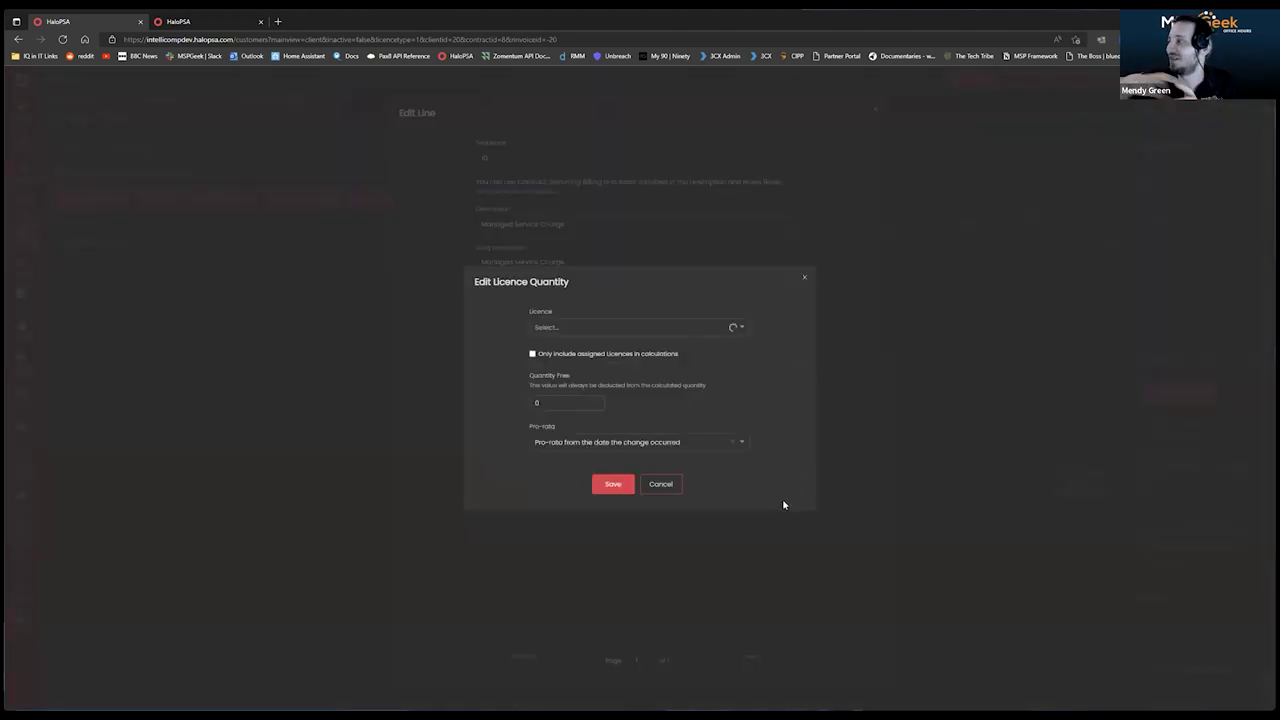
{"action": "left_click", "coordinate": [612, 326]}
{"action": "left_click", "coordinate": [602, 345]}
{"action": "left_click", "coordinate": [613, 484]}
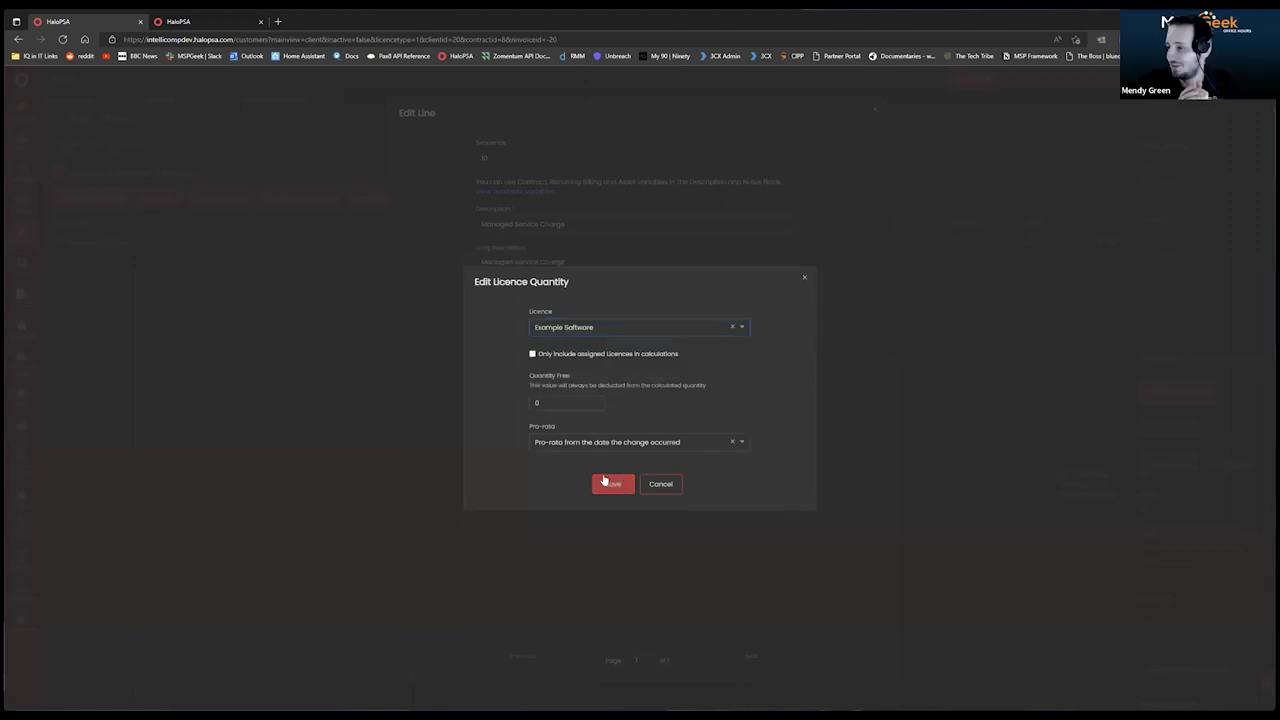
Keep the line price as a fixed value, then save the line and the recurring invoice.
{"action": "scroll", "coordinate": [640, 531], "scroll_direction": "down", "scroll_amount": 2}
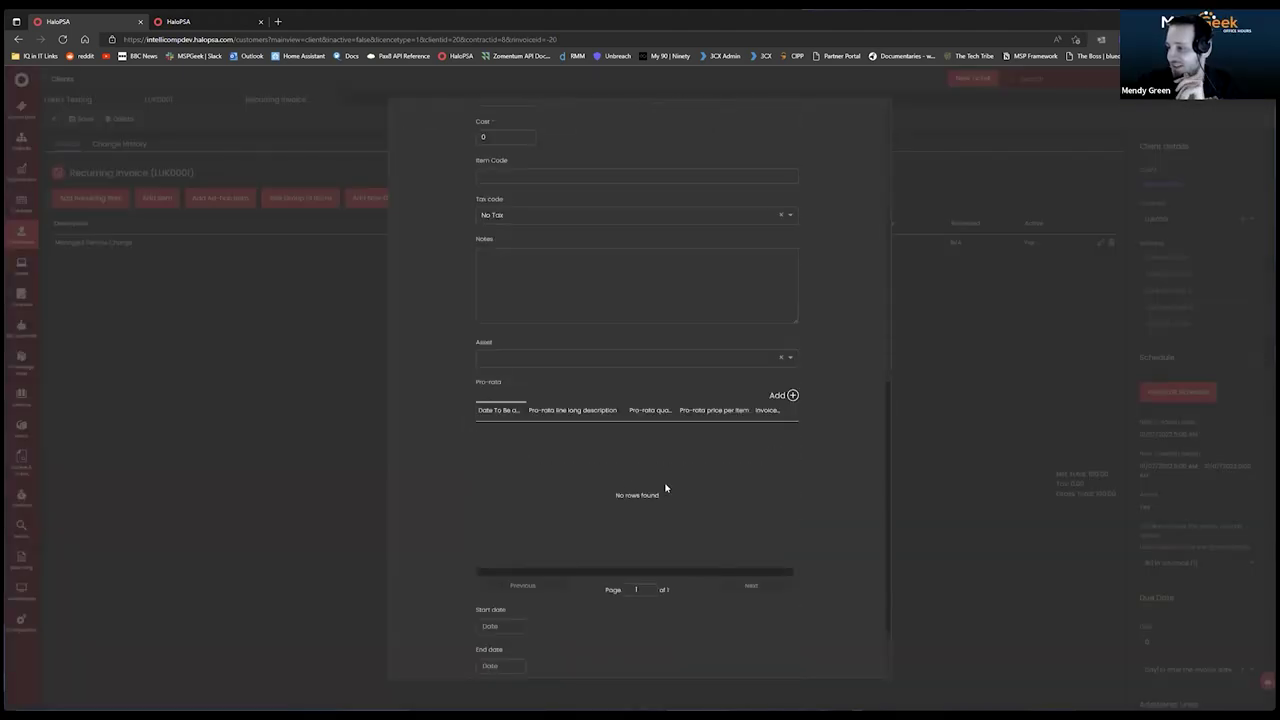
{"action": "scroll", "coordinate": [721, 413], "scroll_direction": "down", "scroll_amount": 3}
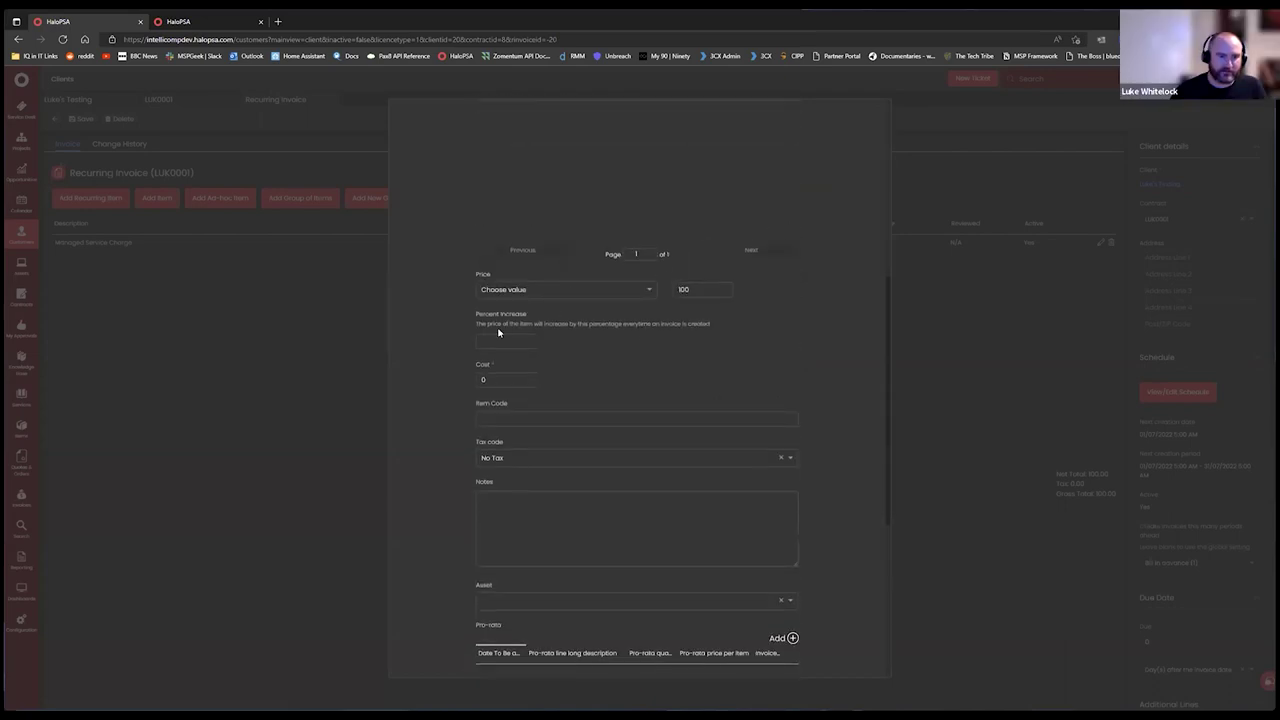
{"action": "scroll", "coordinate": [675, 323], "scroll_direction": "up", "scroll_amount": 3}
{"action": "scroll", "coordinate": [566, 394], "scroll_direction": "down", "scroll_amount": 2}
{"action": "left_click", "coordinate": [575, 376]}
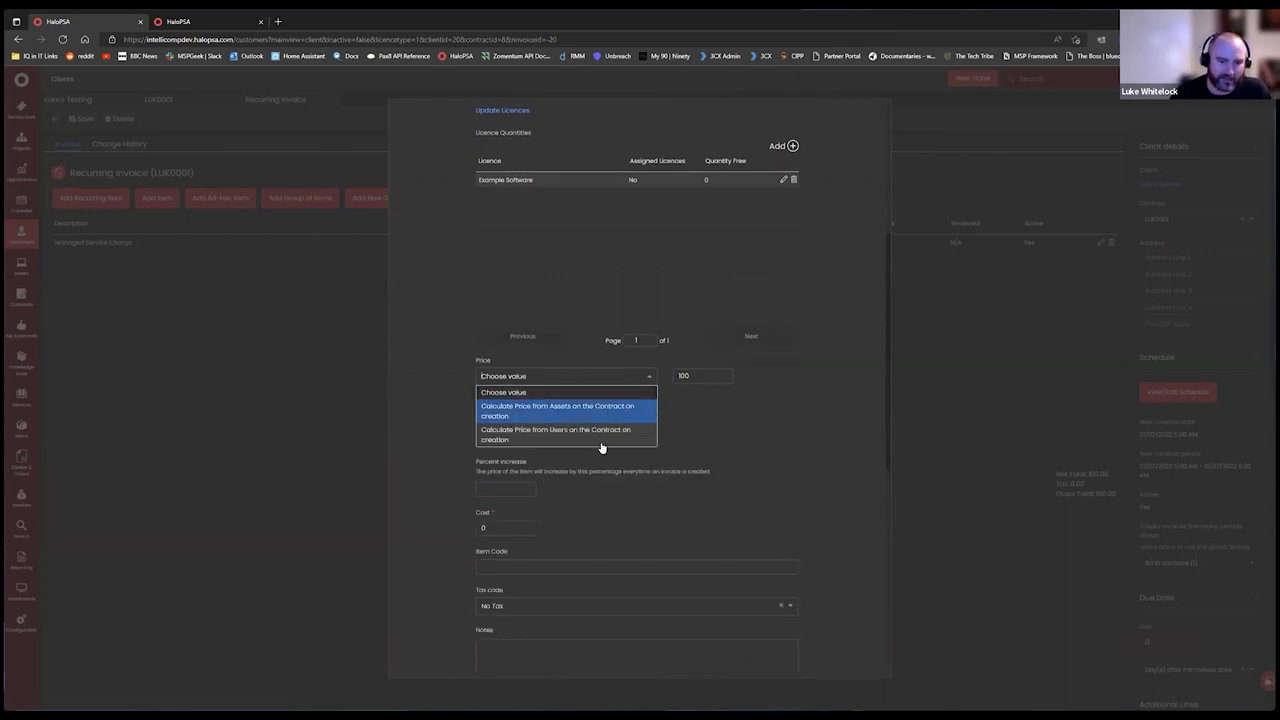
{"action": "left_click", "coordinate": [564, 393]}
{"action": "key", "text": "Tab"}
{"action": "scroll", "coordinate": [770, 455], "scroll_direction": "down", "scroll_amount": 3}
{"action": "scroll", "coordinate": [784, 452], "scroll_direction": "down", "scroll_amount": 3}
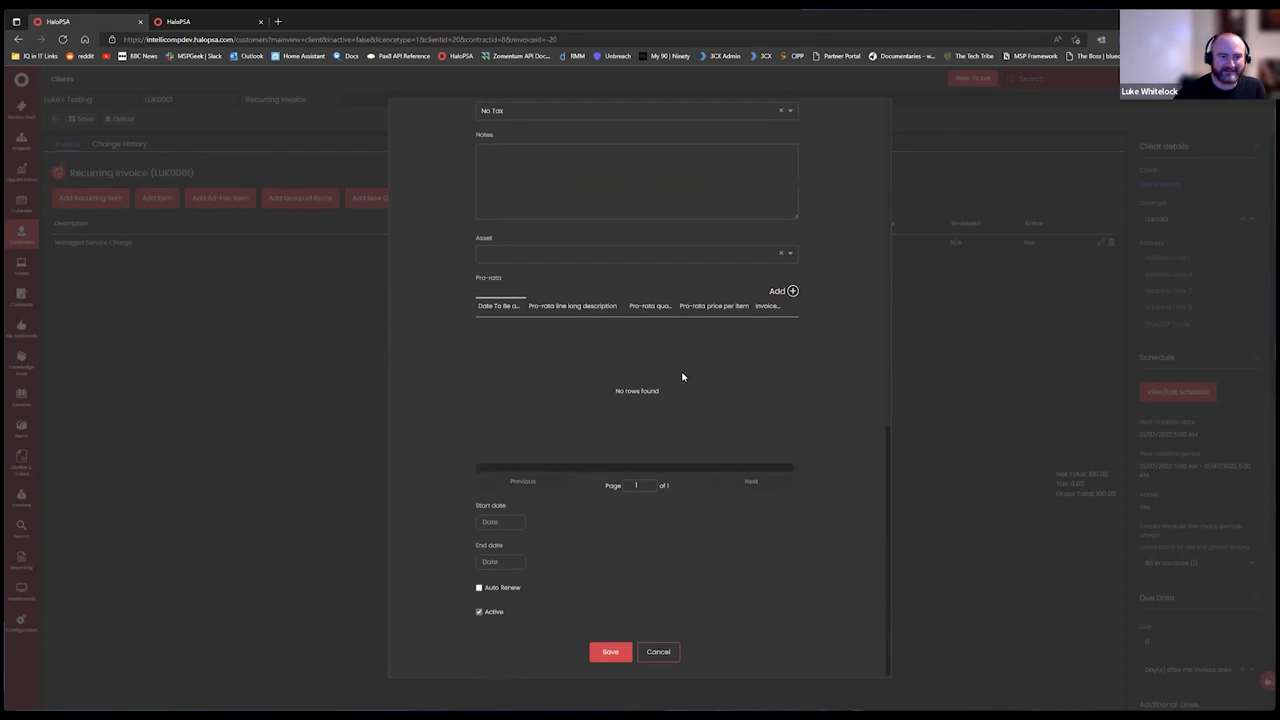
{"action": "left_click", "coordinate": [620, 656]}
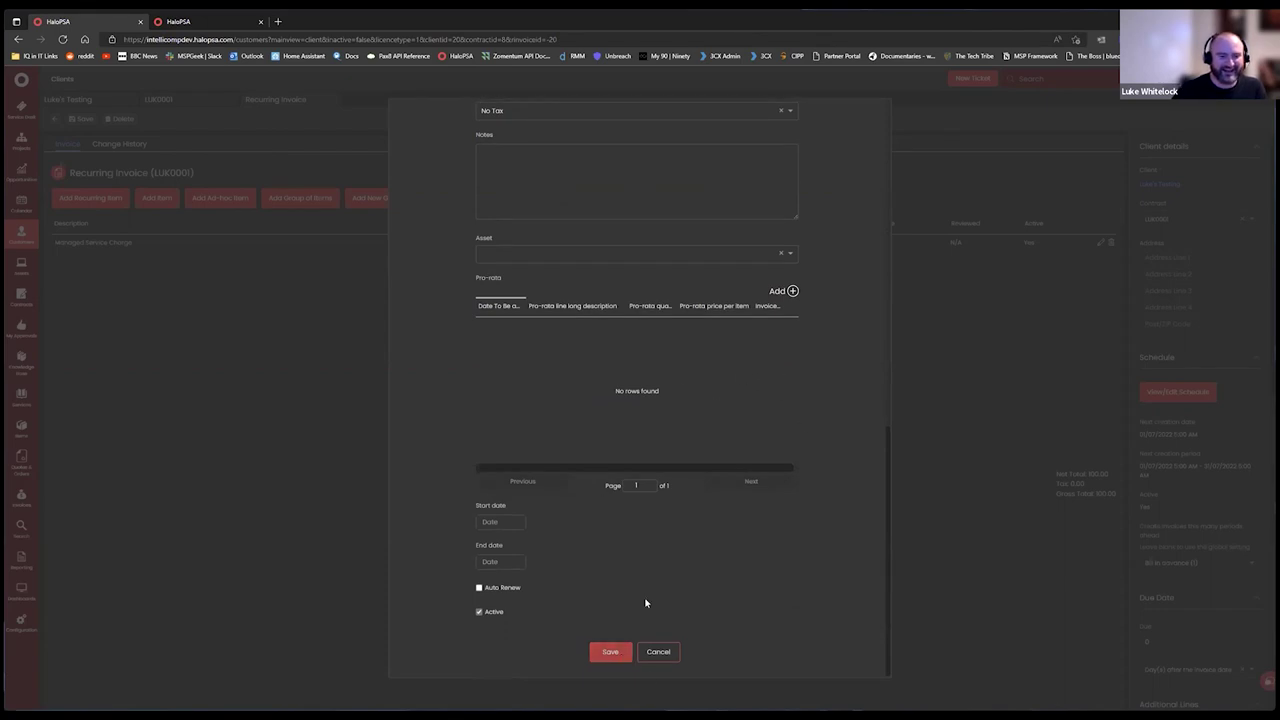
{"action": "left_click", "coordinate": [553, 531]}
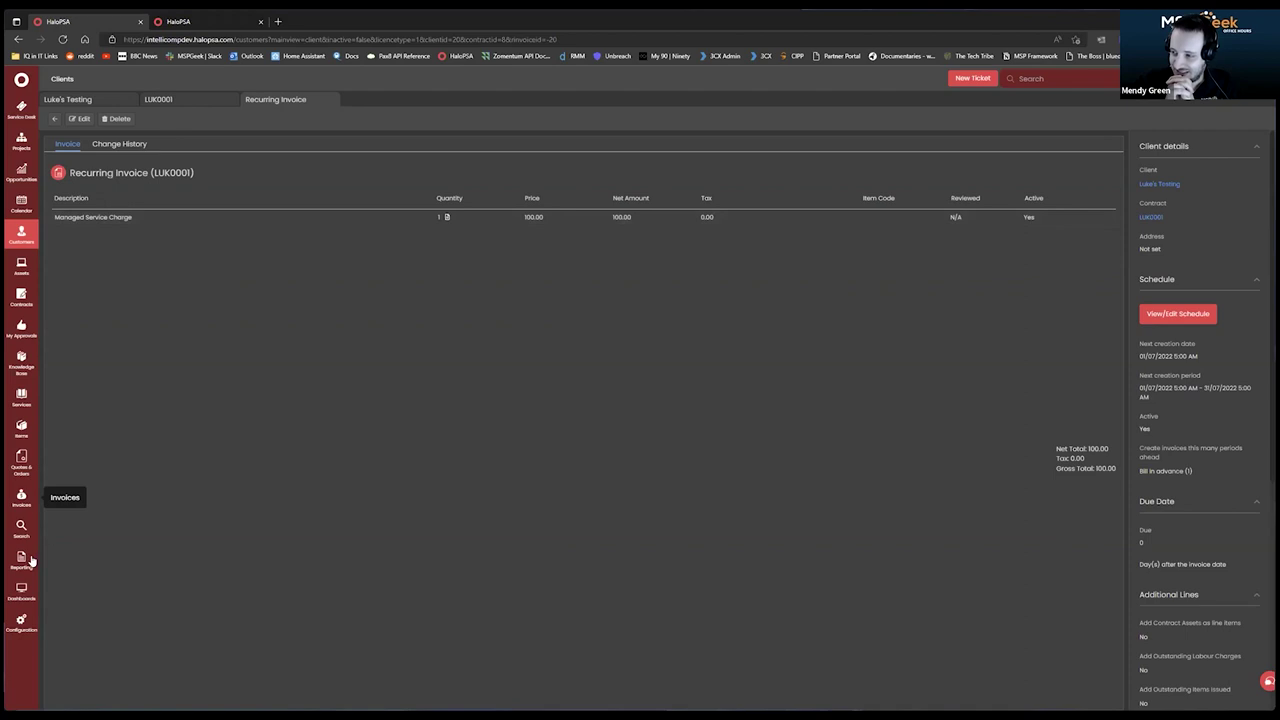
List items ready for invoicing, filtered to the testing client.
{"action": "left_click", "coordinate": [21, 495]}
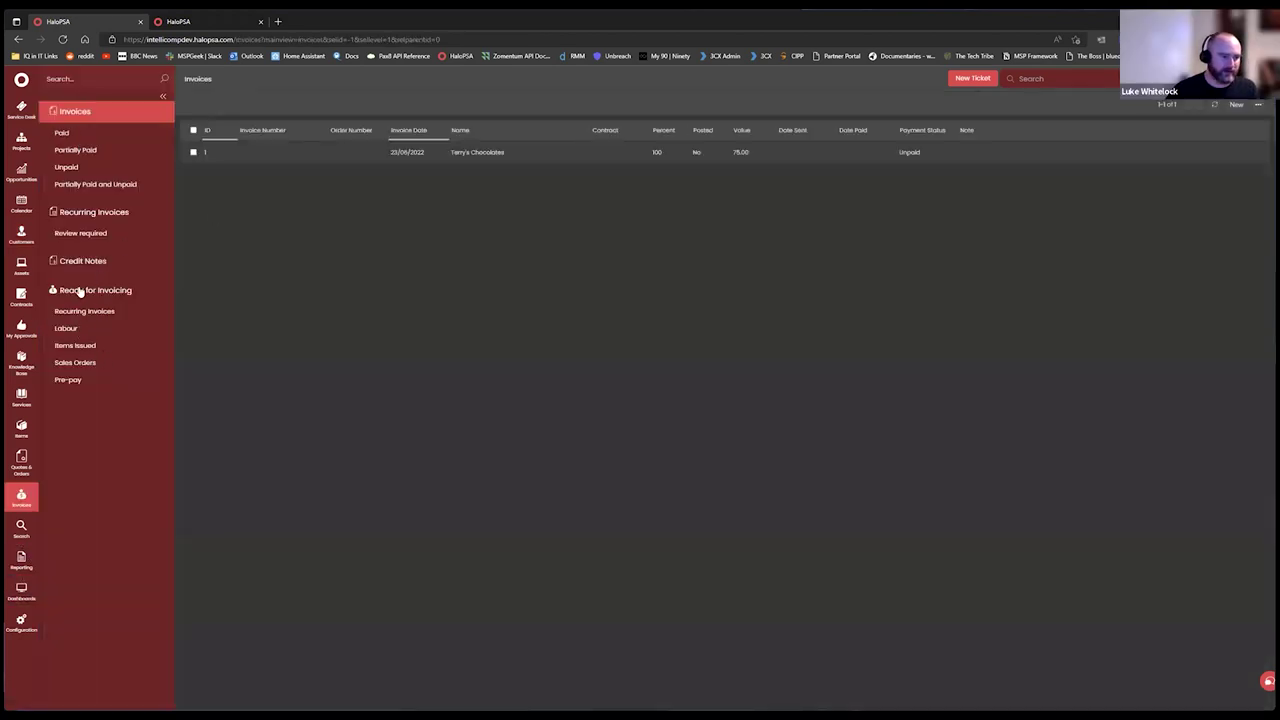
{"action": "left_click", "coordinate": [80, 290]}
{"action": "left_click", "coordinate": [356, 143]}
{"action": "type", "text": "Luke"}
{"action": "left_click", "coordinate": [400, 162]}
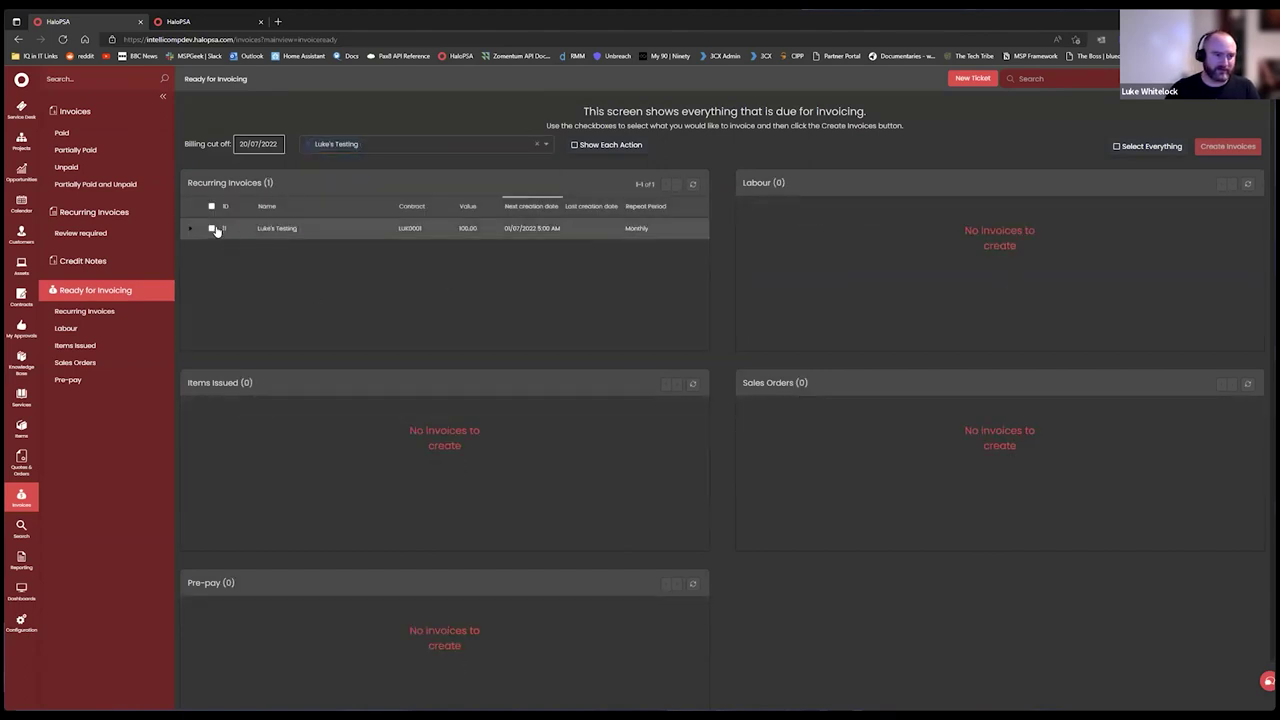
Create an invoice from the client's recurring invoice and open the new Invoice 2.
{"action": "left_click", "coordinate": [213, 229]}
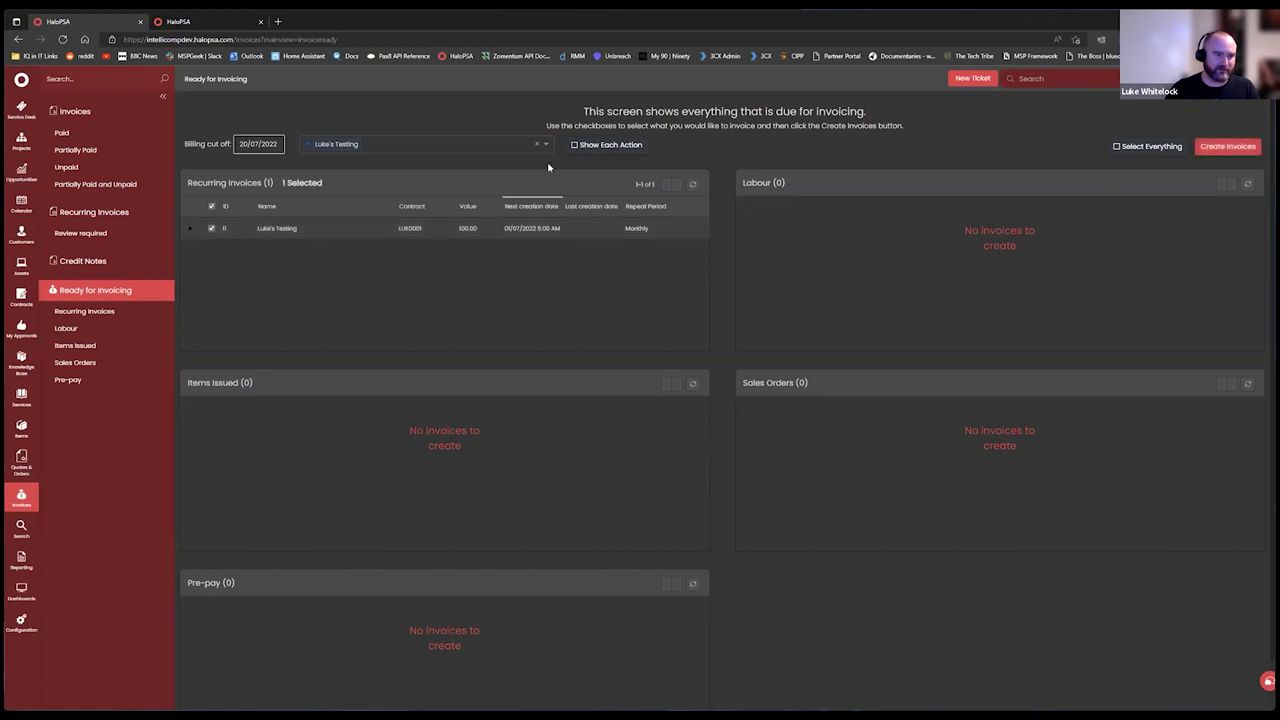
{"action": "left_click", "coordinate": [1236, 147]}
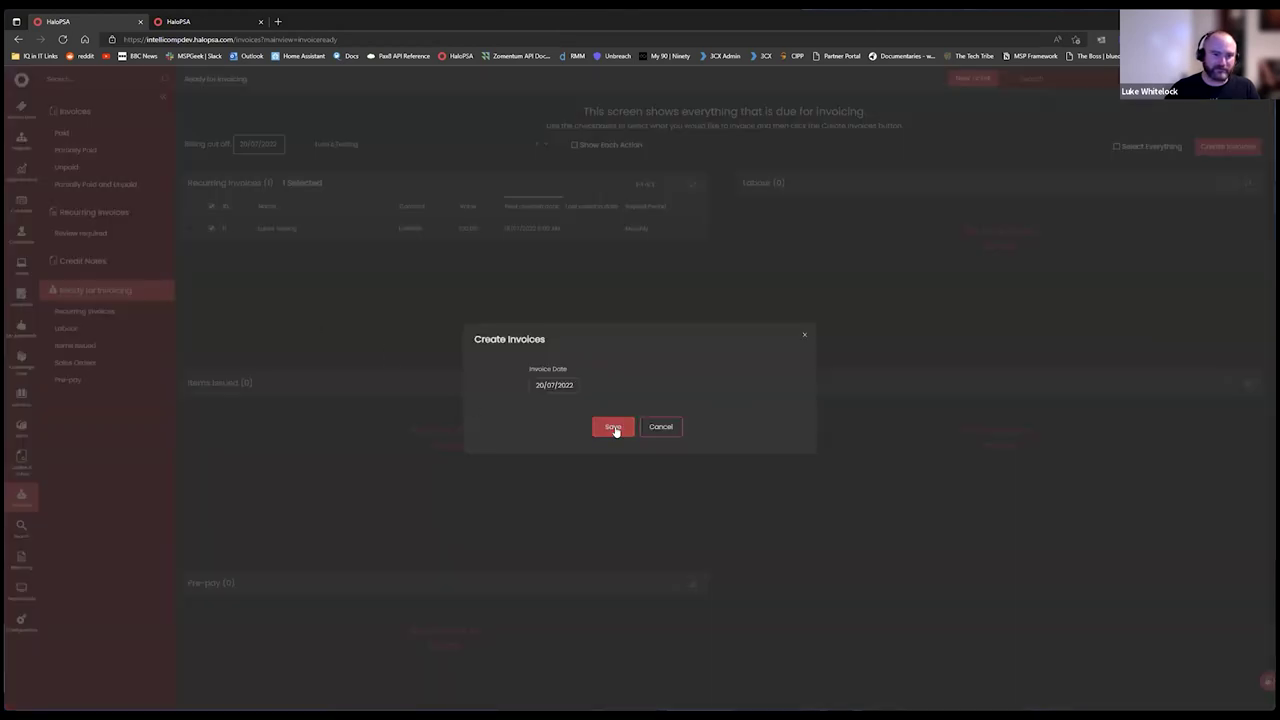
{"action": "left_click", "coordinate": [614, 428]}
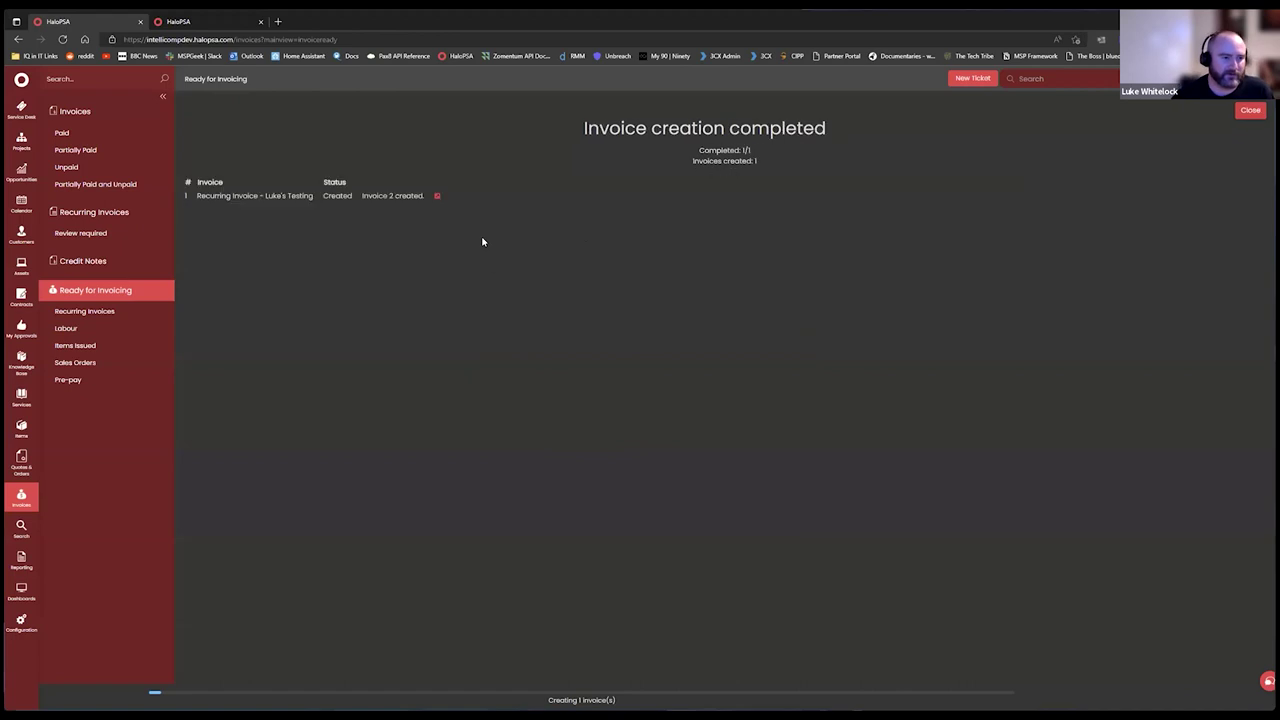
{"action": "left_click", "coordinate": [436, 197]}
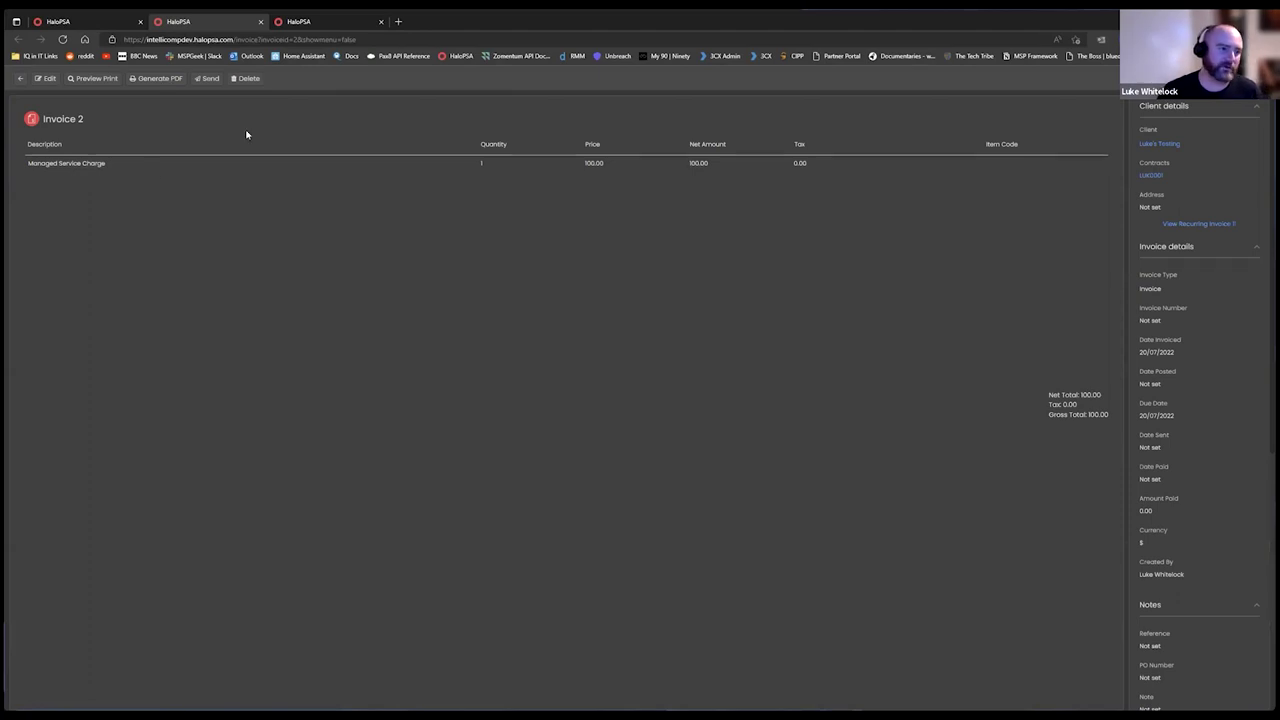
Generate the Invoice 2 PDF, clearing the blocked pop-up notice so it opens in a tab.
{"action": "left_click", "coordinate": [155, 78]}
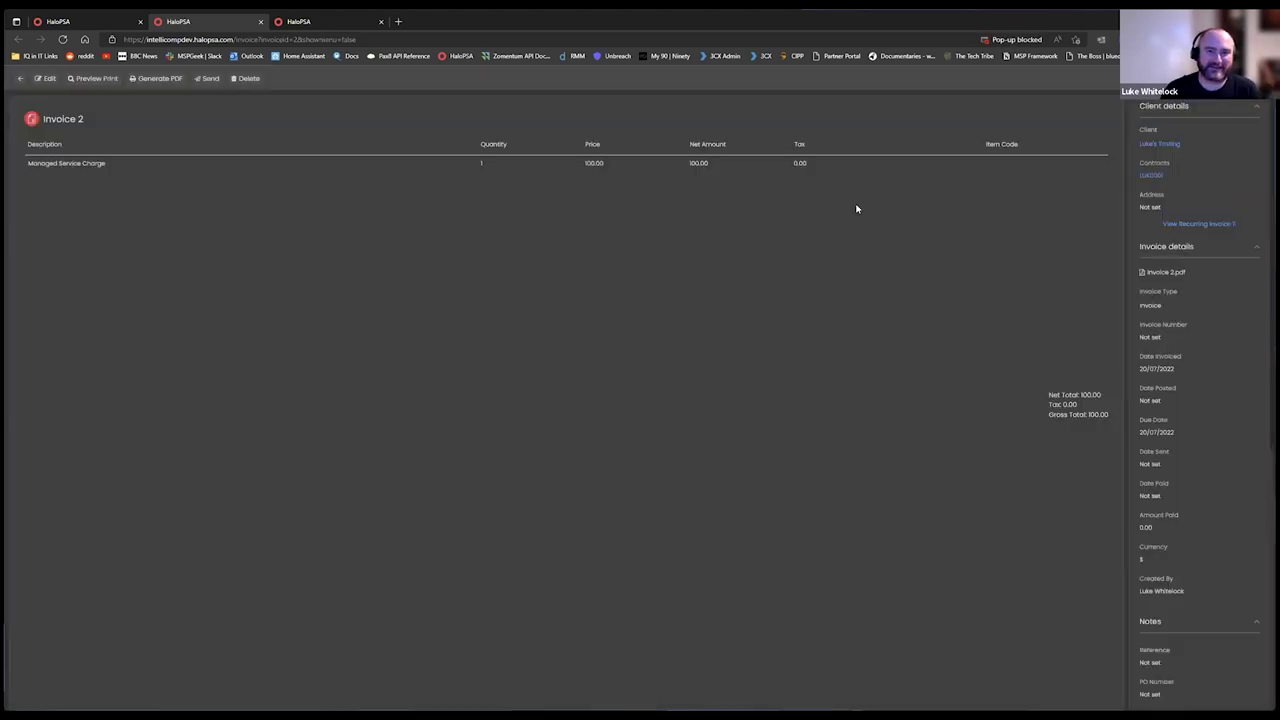
{"action": "left_click", "coordinate": [1015, 39]}
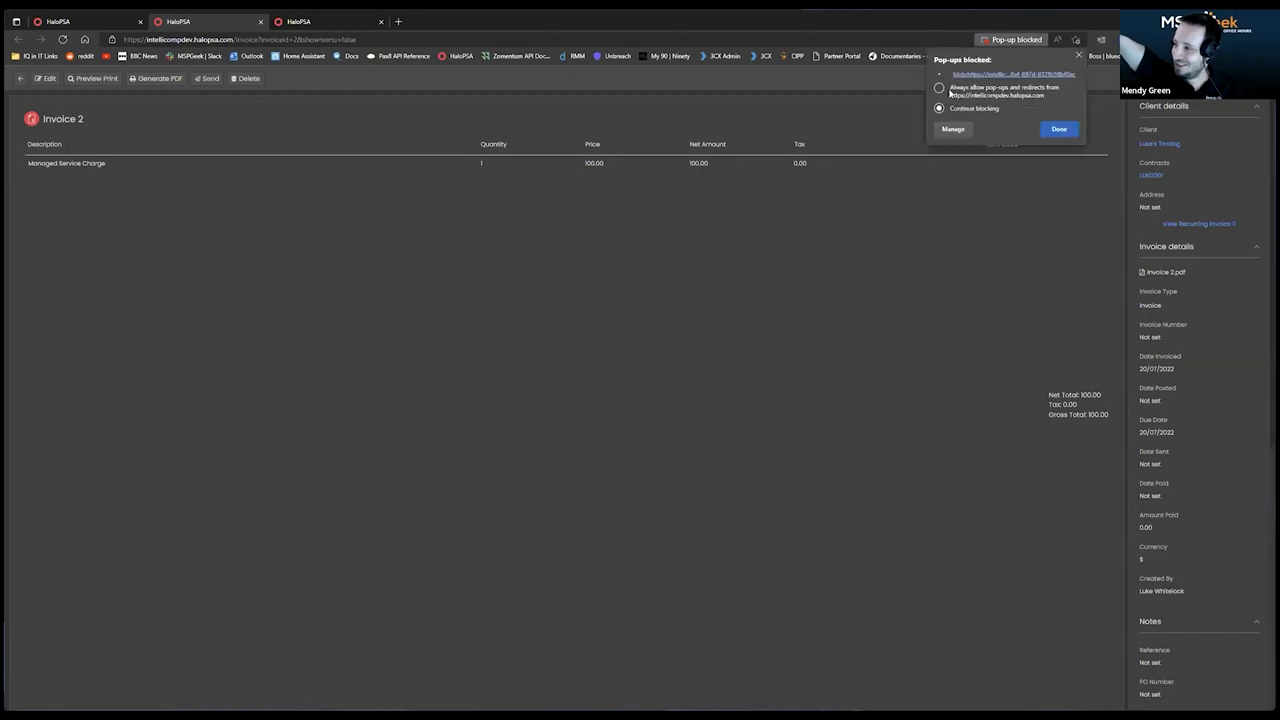
{"action": "left_click", "coordinate": [1059, 129]}
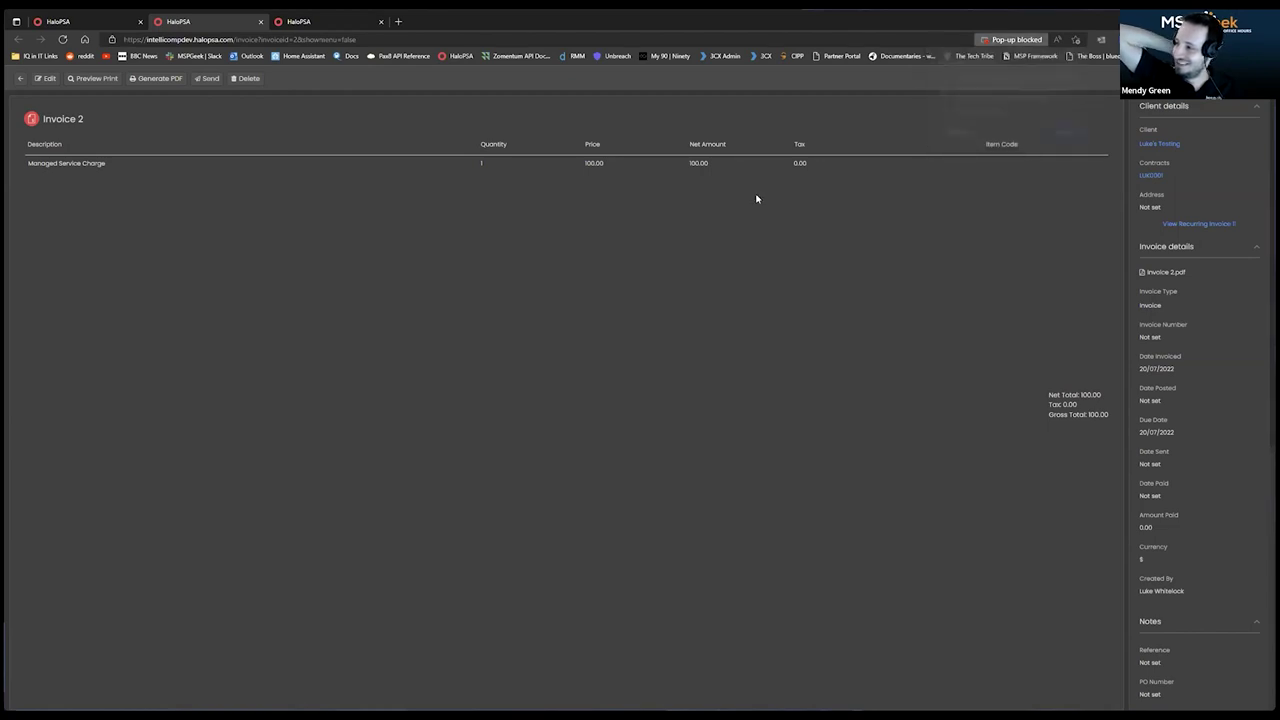
{"action": "left_click", "coordinate": [150, 80]}
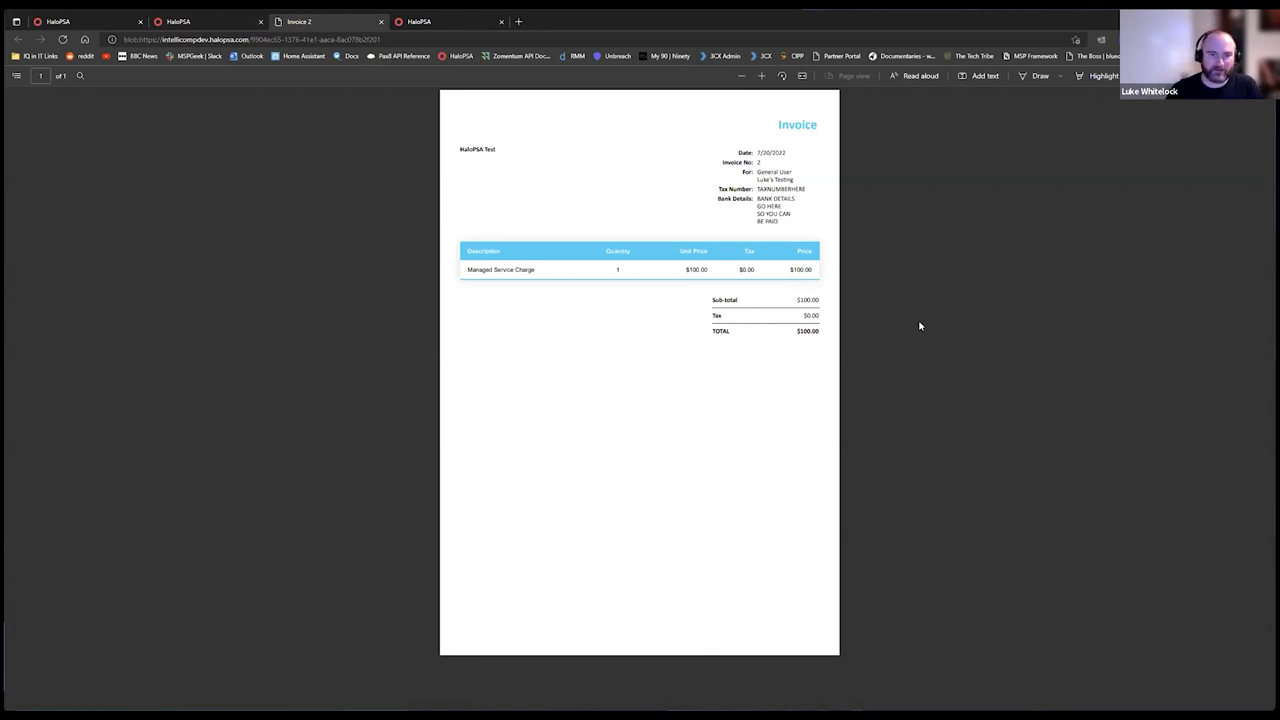
Close the reviewed Invoice 2 PDF to return to the Invoice 2 record.
{"action": "left_click", "coordinate": [380, 21]}
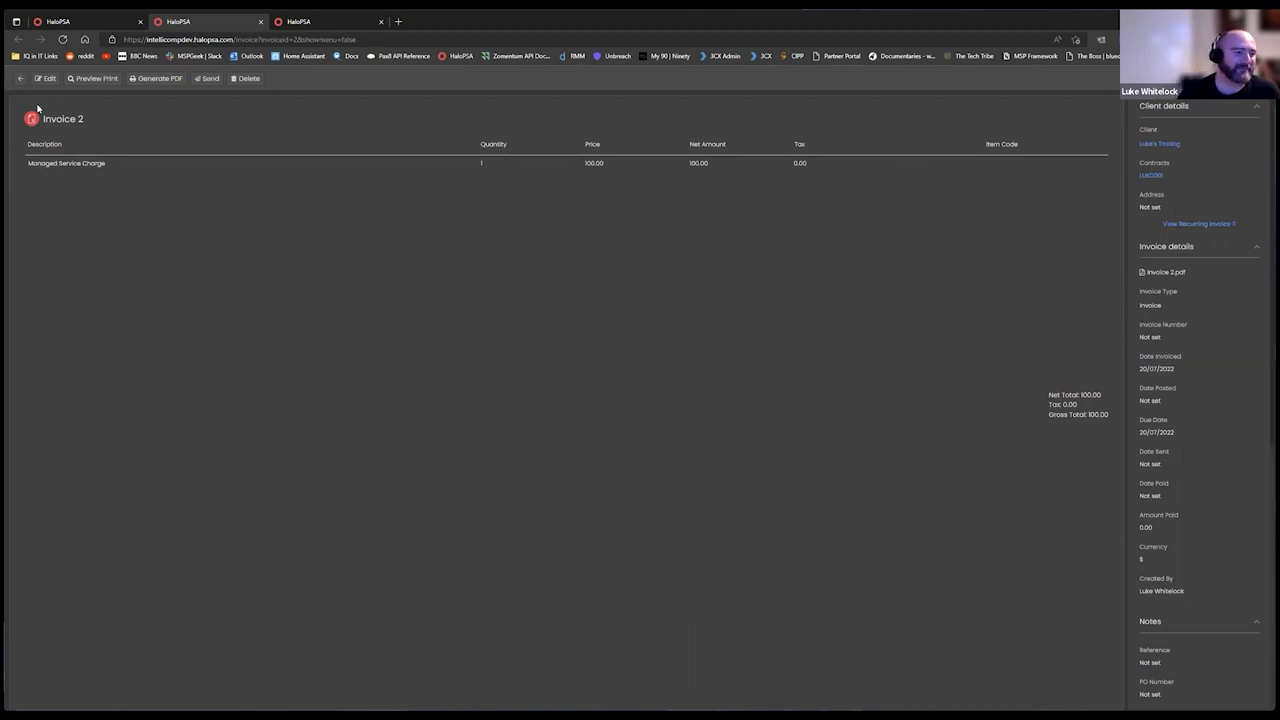
Glance at recurring invoice LUK0001, then bring up Luke's Testing's software licences.
{"action": "left_click", "coordinate": [76, 24]}
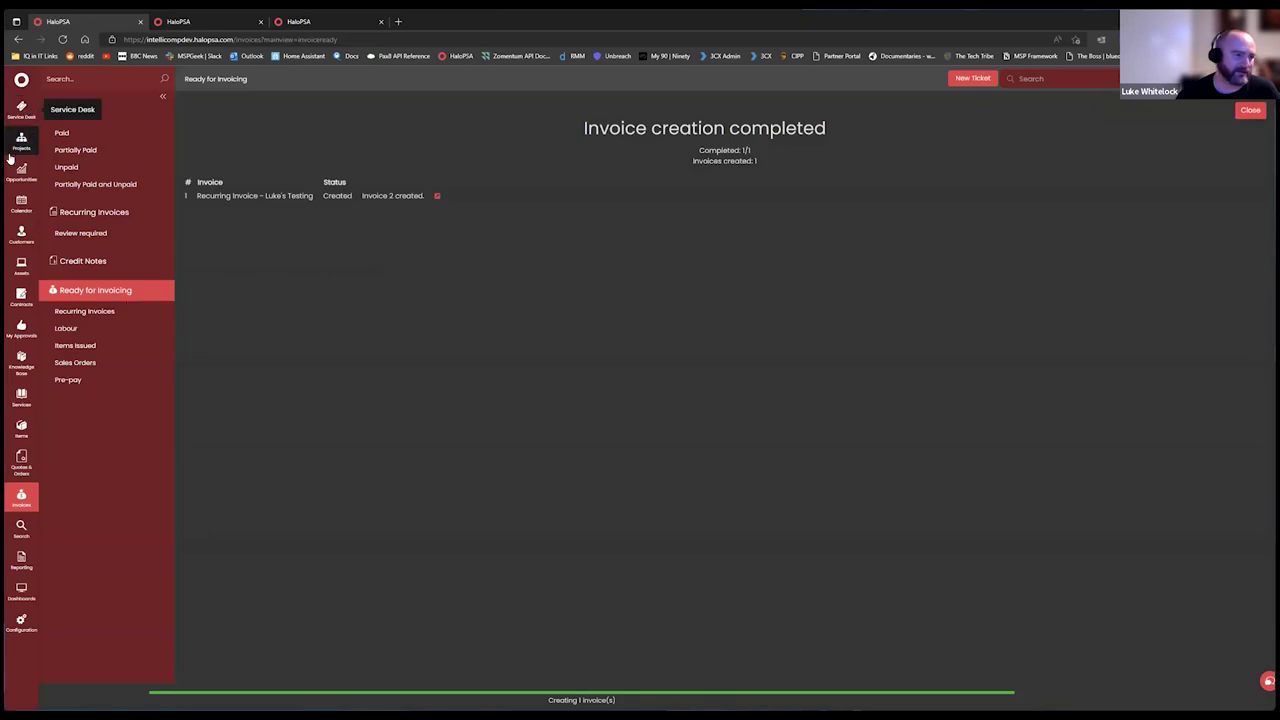
{"action": "left_click", "coordinate": [22, 238]}
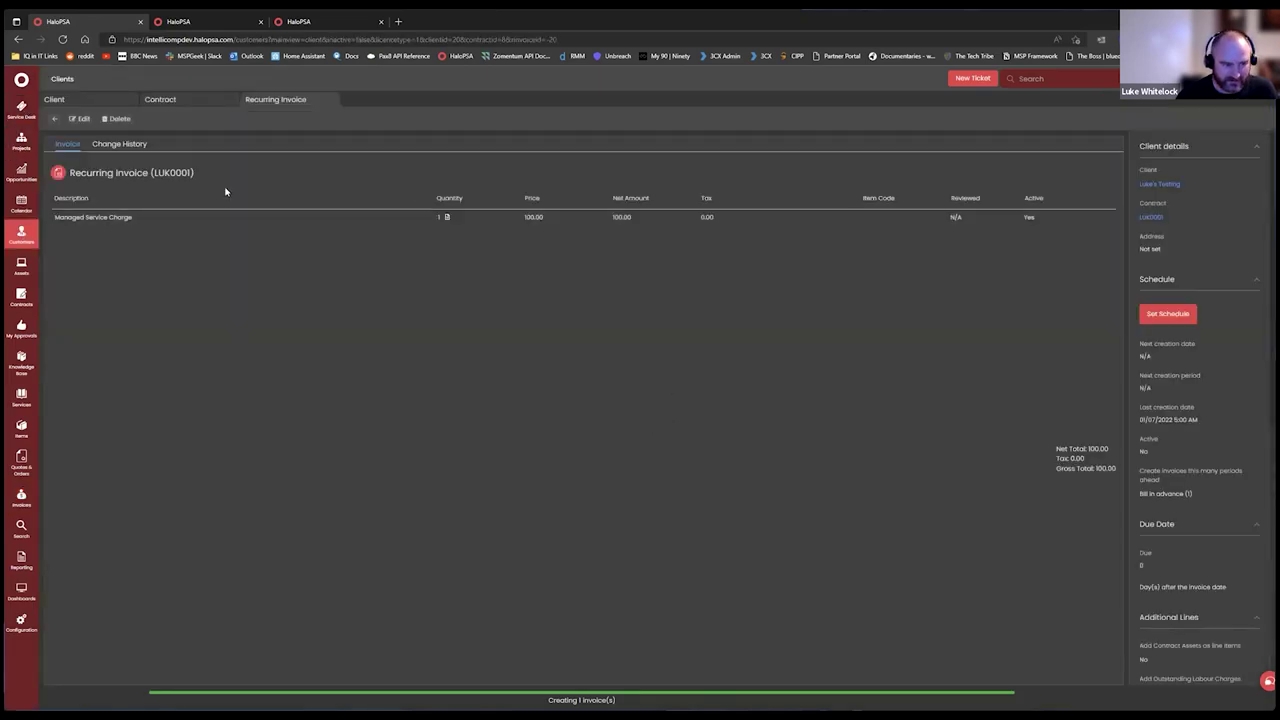
{"action": "left_click", "coordinate": [80, 117]}
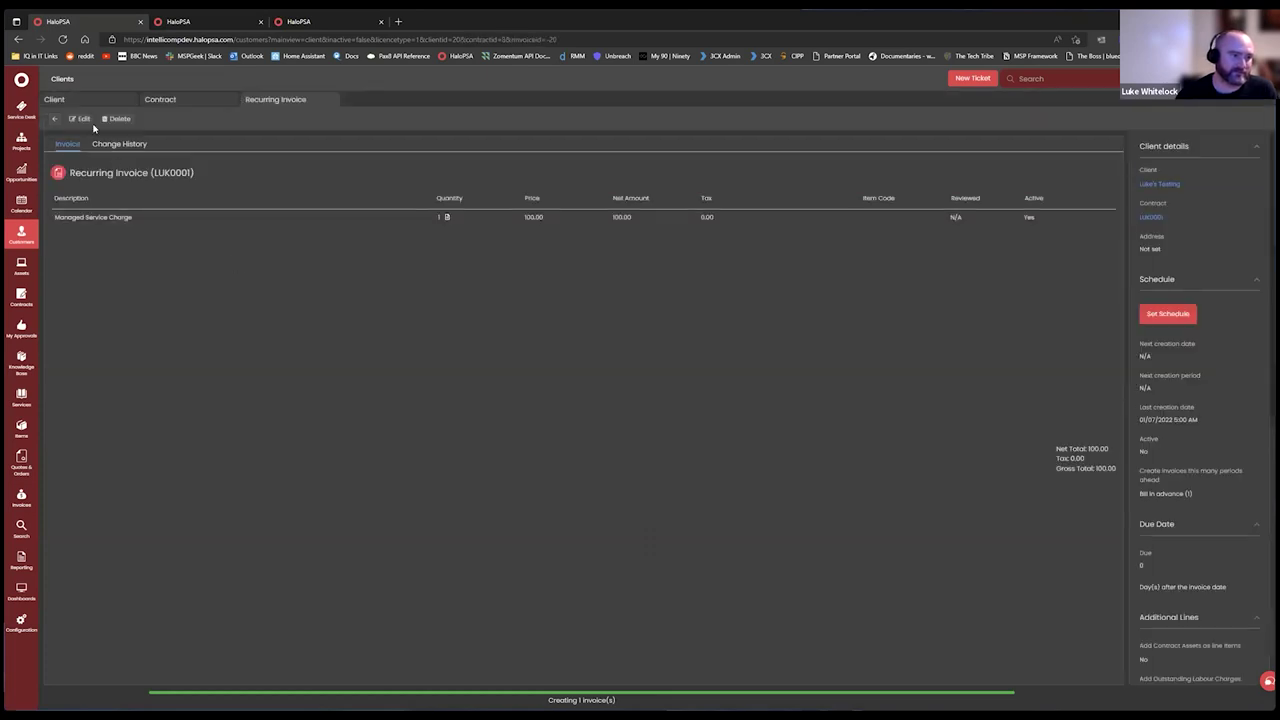
{"action": "left_click", "coordinate": [56, 119]}
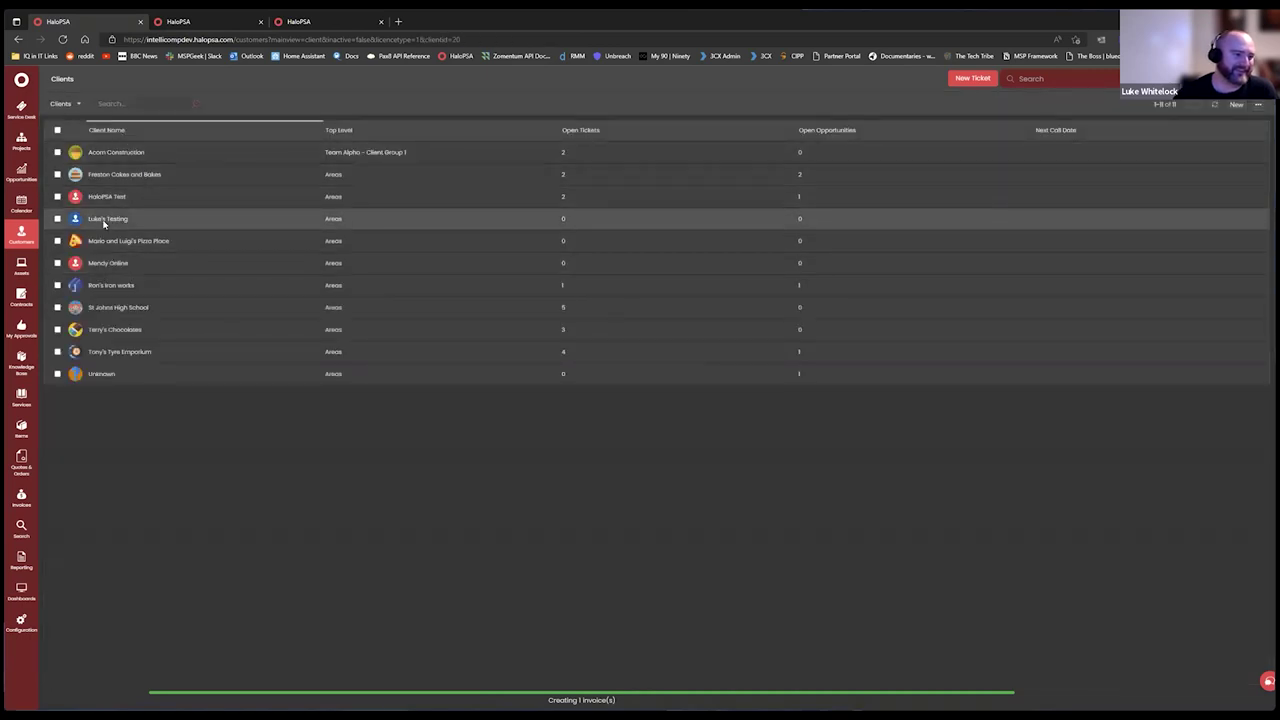
{"action": "left_click", "coordinate": [103, 223]}
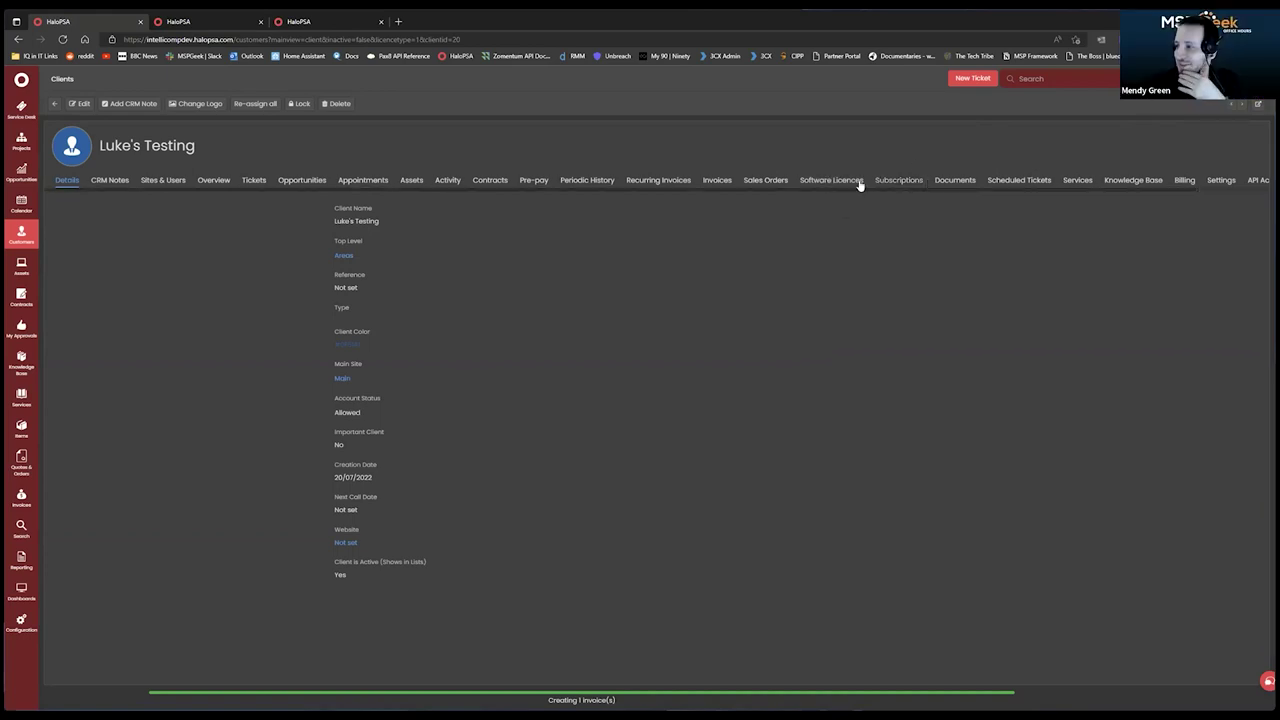
{"action": "left_click", "coordinate": [820, 184]}
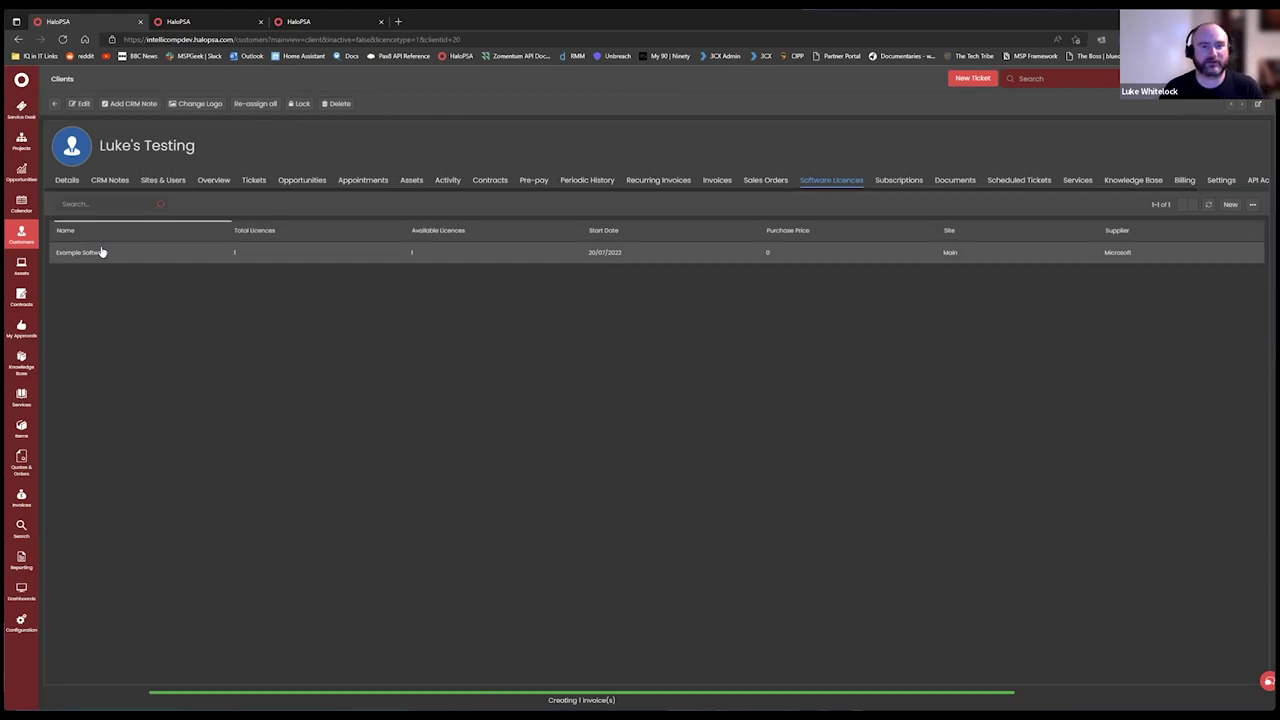
Change the Example Software licence count to 2 and save it.
{"action": "left_click", "coordinate": [157, 258]}
{"action": "left_click", "coordinate": [82, 120]}
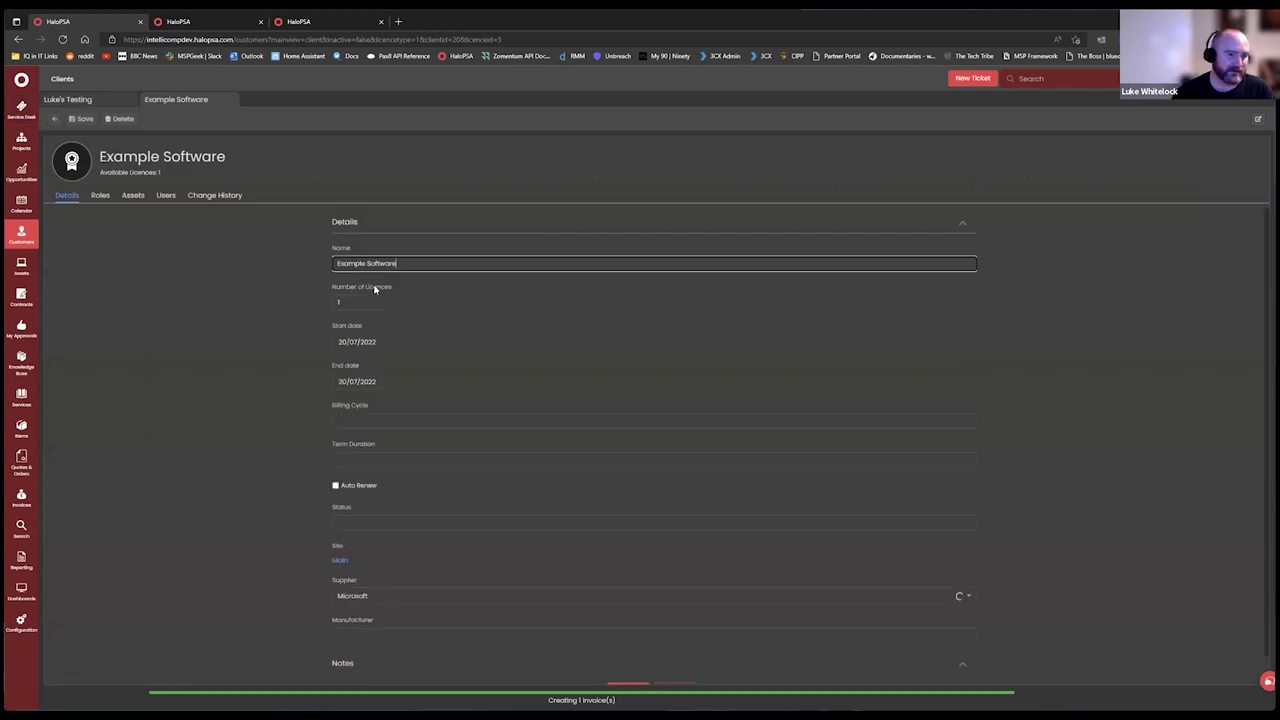
{"action": "left_click", "coordinate": [366, 302]}
{"action": "type", "text": "2"}
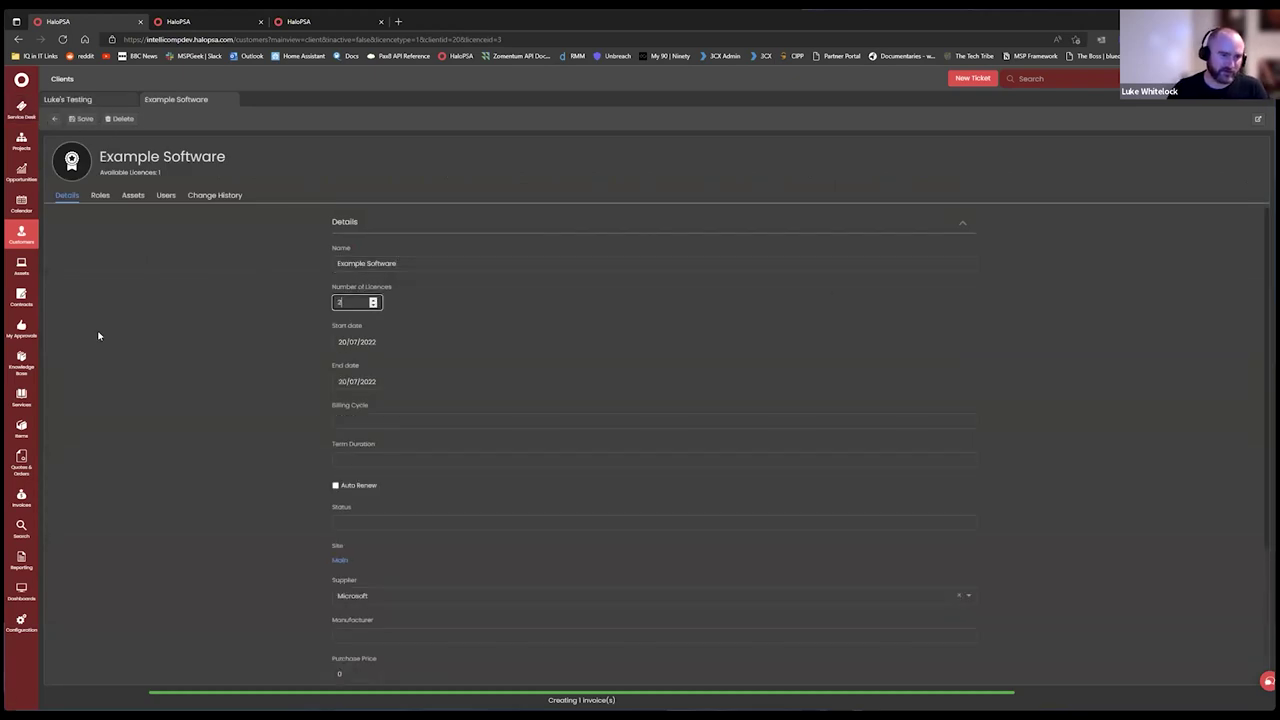
{"action": "left_click", "coordinate": [84, 120]}
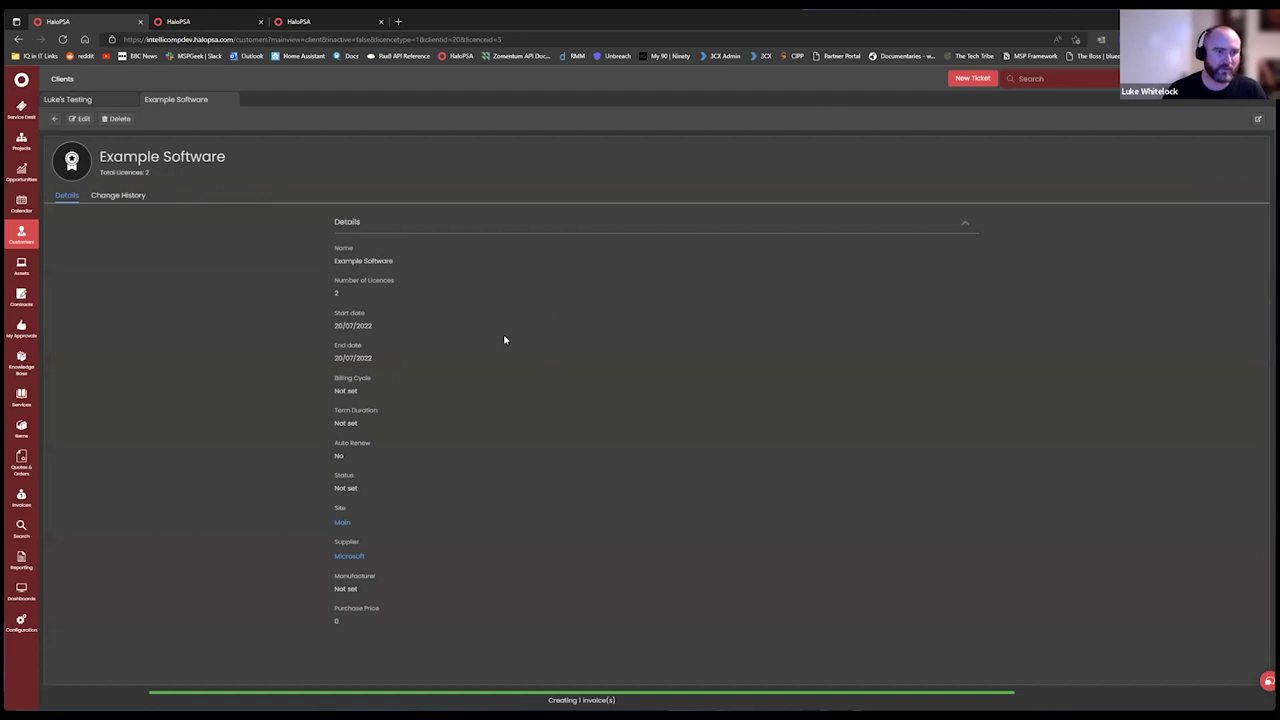
Open recurring invoice LUK0001 from Luke's Testing's recurring invoices list.
{"action": "left_click", "coordinate": [88, 100]}
{"action": "left_click", "coordinate": [658, 195]}
{"action": "left_click", "coordinate": [177, 267]}
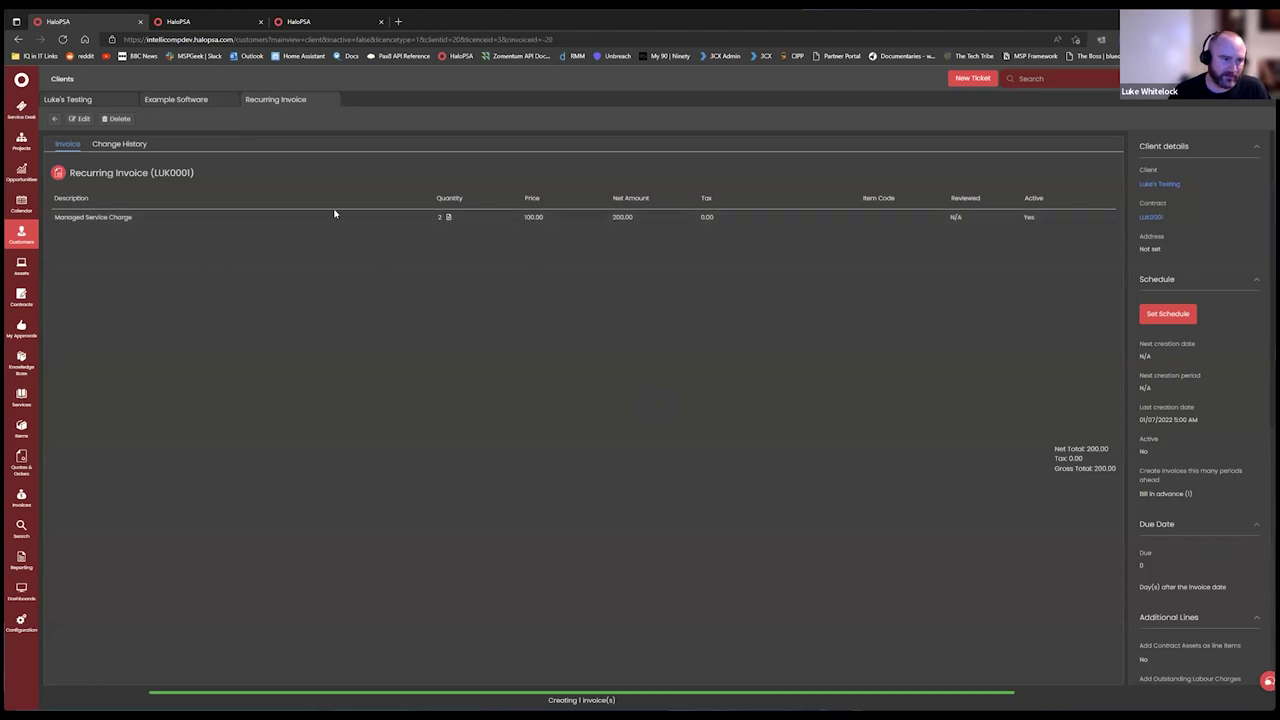
Inspect the Managed Service Charge line settings on LUK0001 and cancel without changes.
{"action": "left_click", "coordinate": [79, 119]}
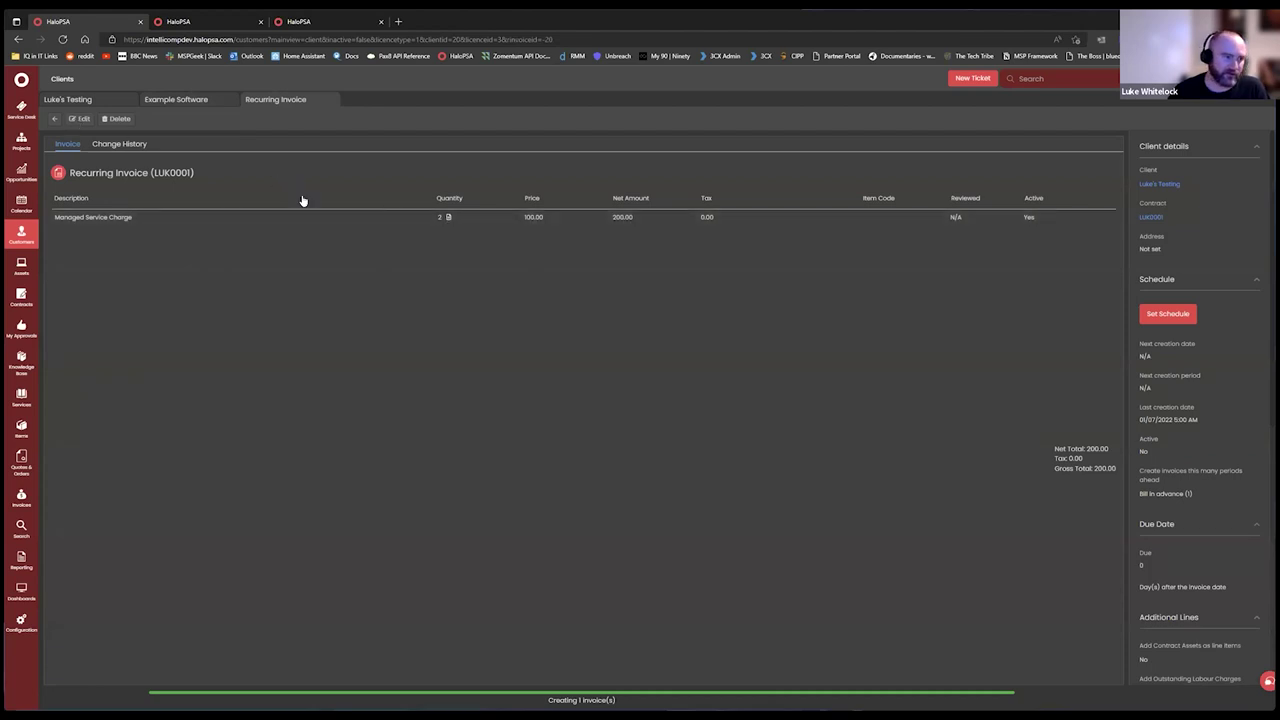
{"action": "left_click", "coordinate": [1101, 242]}
{"action": "scroll", "coordinate": [577, 363], "scroll_direction": "down", "scroll_amount": 5}
{"action": "scroll", "coordinate": [577, 363], "scroll_direction": "down", "scroll_amount": 3}
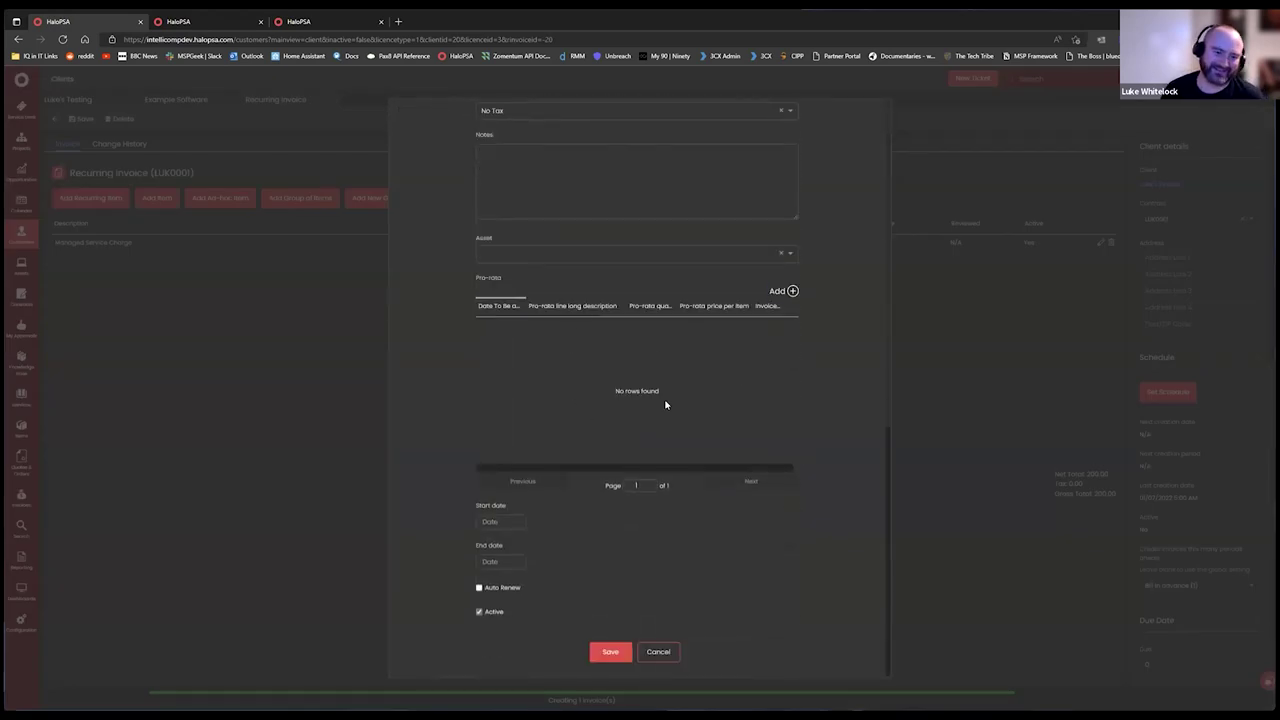
{"action": "scroll", "coordinate": [698, 425], "scroll_direction": "up", "scroll_amount": 1}
{"action": "scroll", "coordinate": [698, 425], "scroll_direction": "up", "scroll_amount": 3}
{"action": "scroll", "coordinate": [669, 491], "scroll_direction": "down", "scroll_amount": 4}
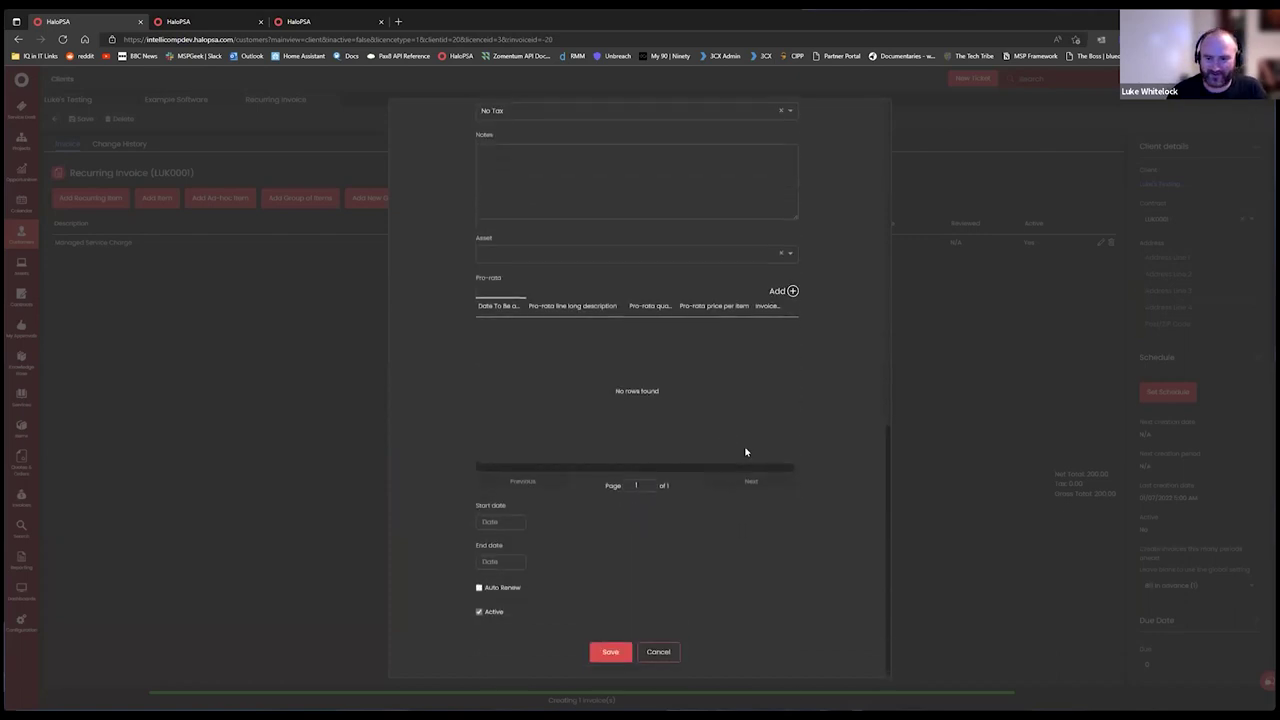
{"action": "scroll", "coordinate": [720, 403], "scroll_direction": "up", "scroll_amount": 3}
{"action": "scroll", "coordinate": [655, 553], "scroll_direction": "down", "scroll_amount": 3}
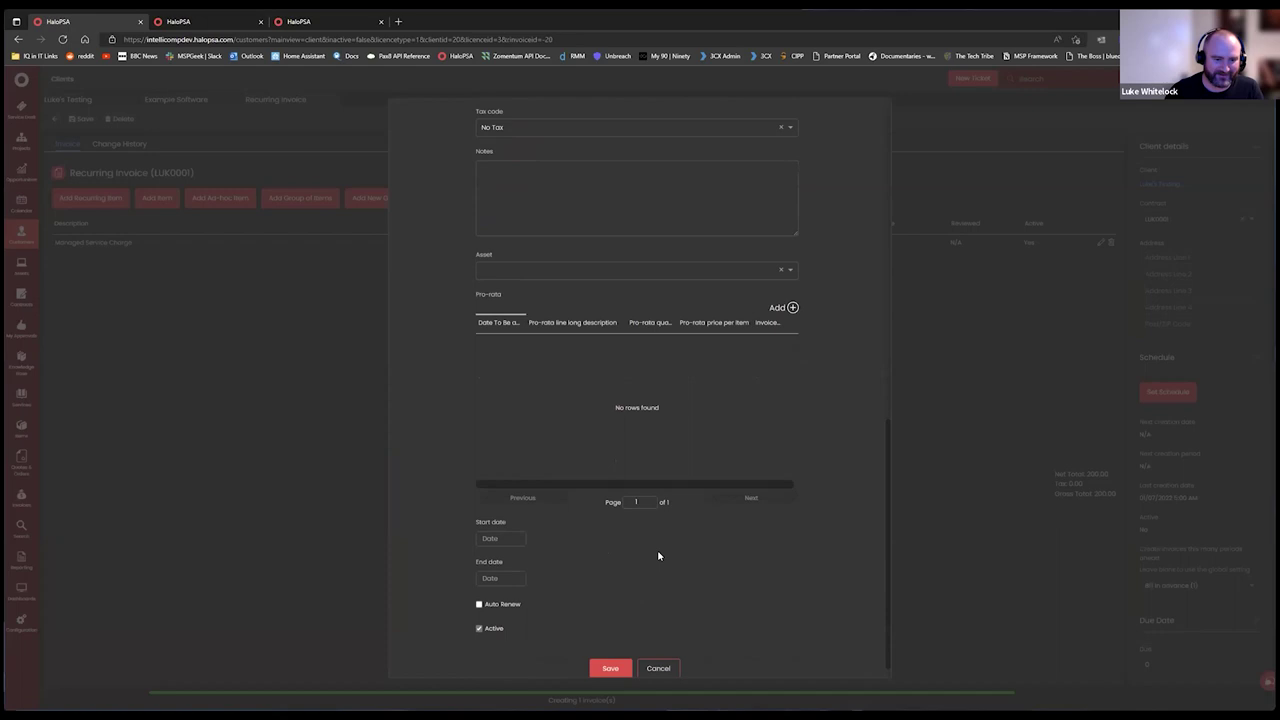
{"action": "scroll", "coordinate": [658, 556], "scroll_direction": "down", "scroll_amount": 1}
{"action": "left_click", "coordinate": [655, 664]}
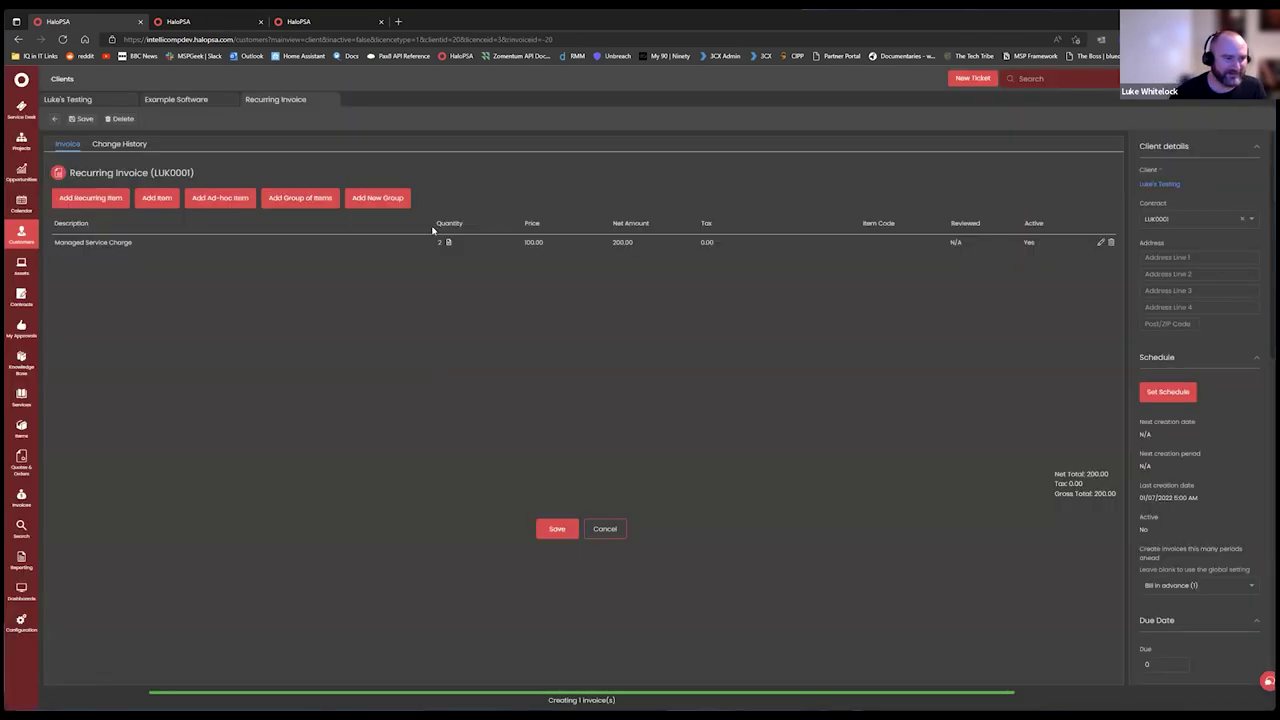
Check the Example Software licence record, then return to Luke's Testing's recurring invoices.
{"action": "scroll", "coordinate": [1225, 312], "scroll_direction": "down", "scroll_amount": 4}
{"action": "scroll", "coordinate": [1212, 322], "scroll_direction": "up", "scroll_amount": 2}
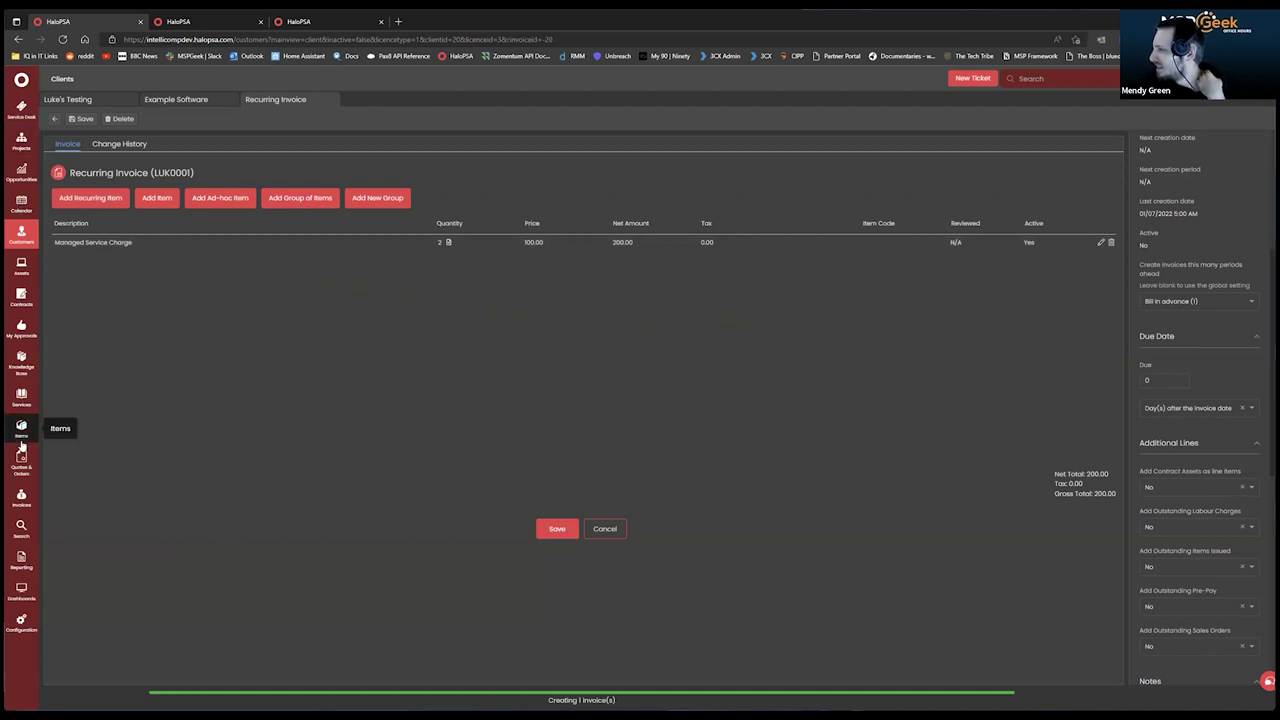
{"action": "left_click", "coordinate": [185, 99]}
{"action": "left_click", "coordinate": [74, 99]}
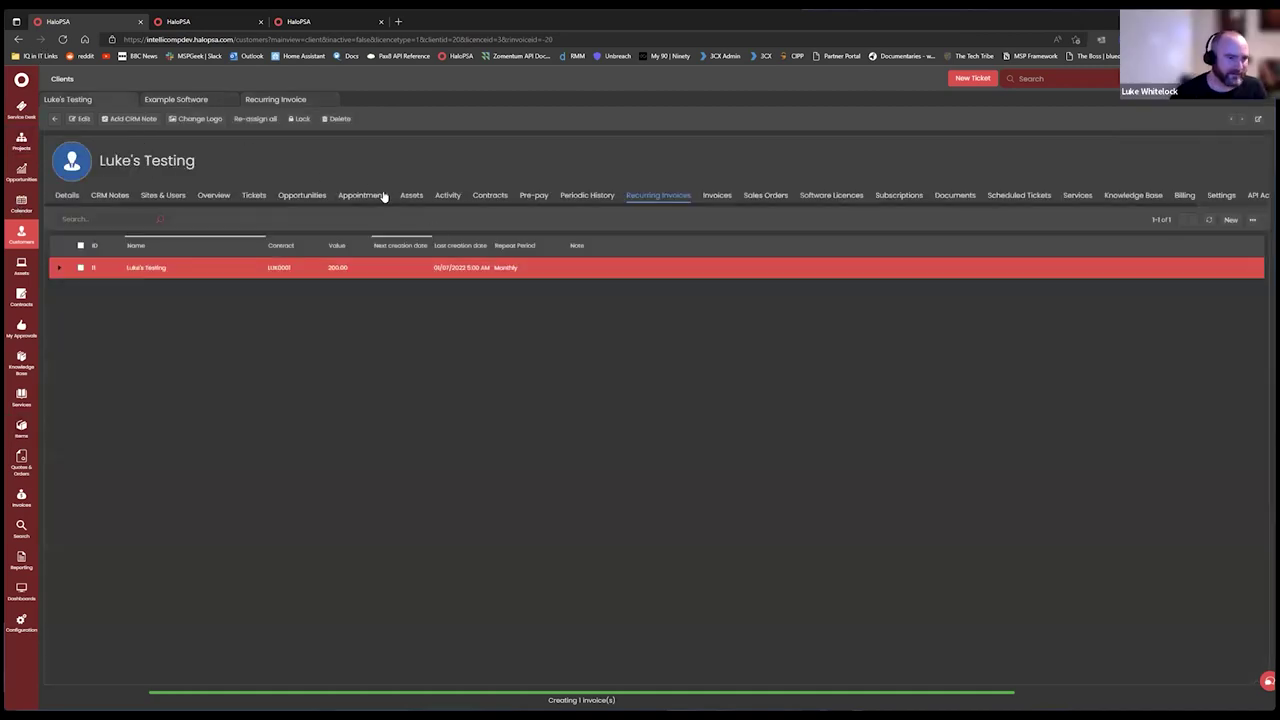
Revisit the Example Software licence, then open LUK0001's Managed Service Charge line for editing.
{"action": "left_click", "coordinate": [174, 100]}
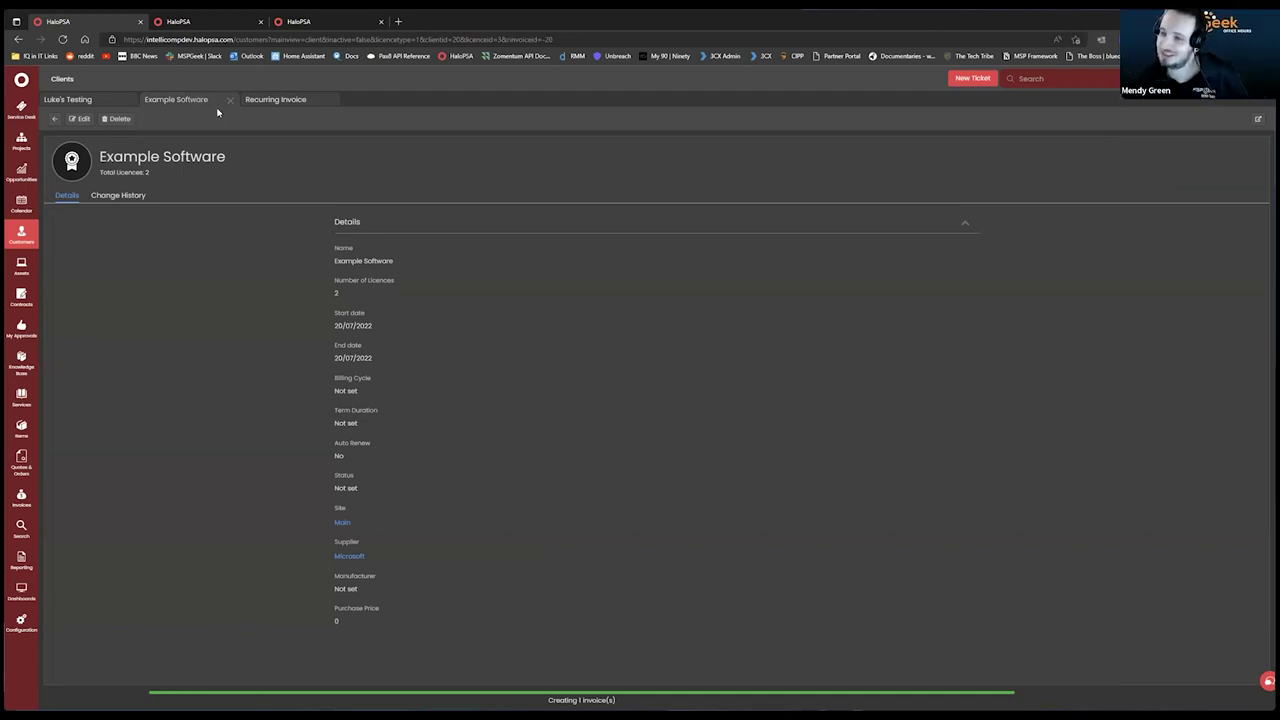
{"action": "left_click", "coordinate": [84, 104]}
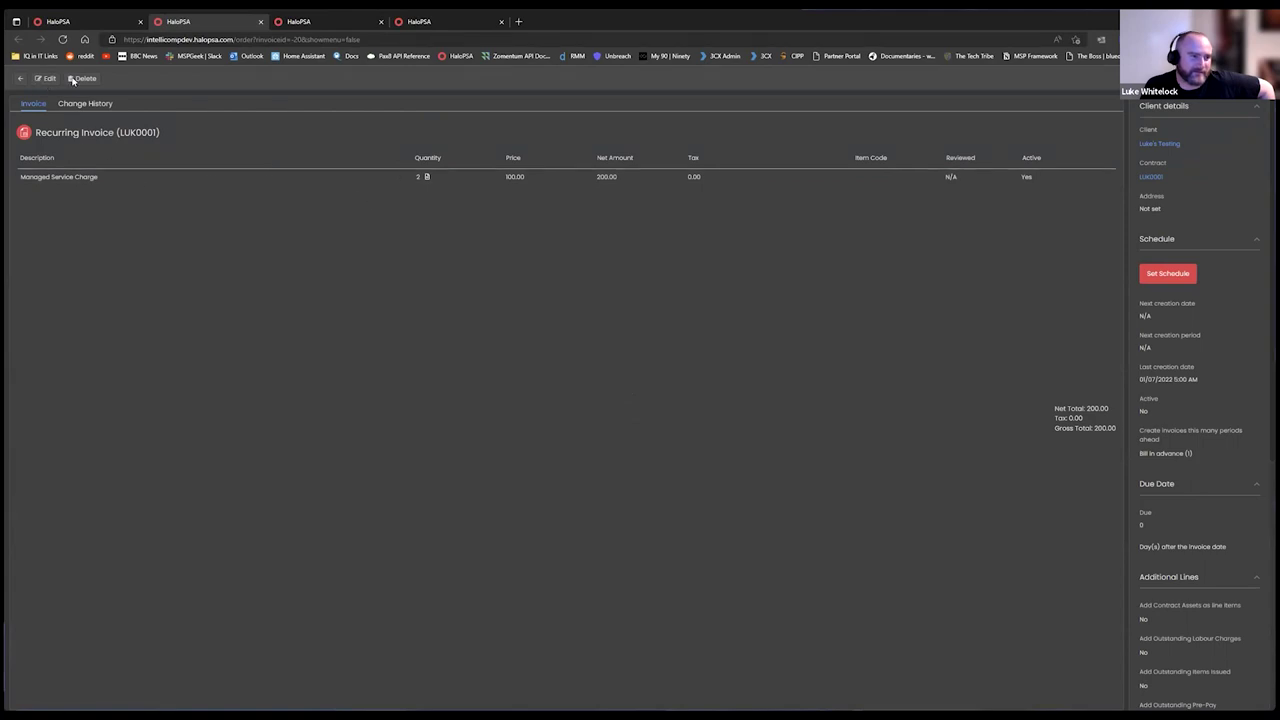
{"action": "left_click", "coordinate": [46, 78]}
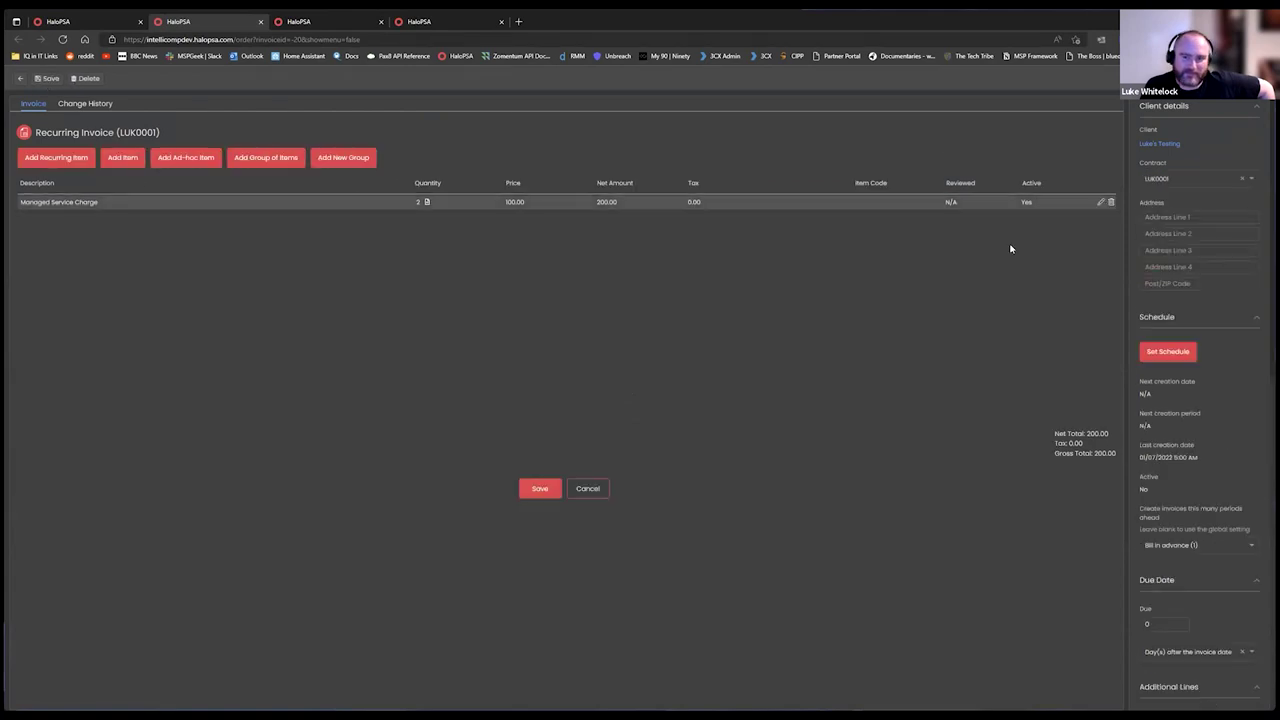
{"action": "left_click", "coordinate": [1012, 202]}
{"action": "scroll", "coordinate": [604, 413], "scroll_direction": "down", "scroll_amount": 5}
{"action": "scroll", "coordinate": [604, 424], "scroll_direction": "down", "scroll_amount": 1}
{"action": "scroll", "coordinate": [617, 406], "scroll_direction": "up", "scroll_amount": 4}
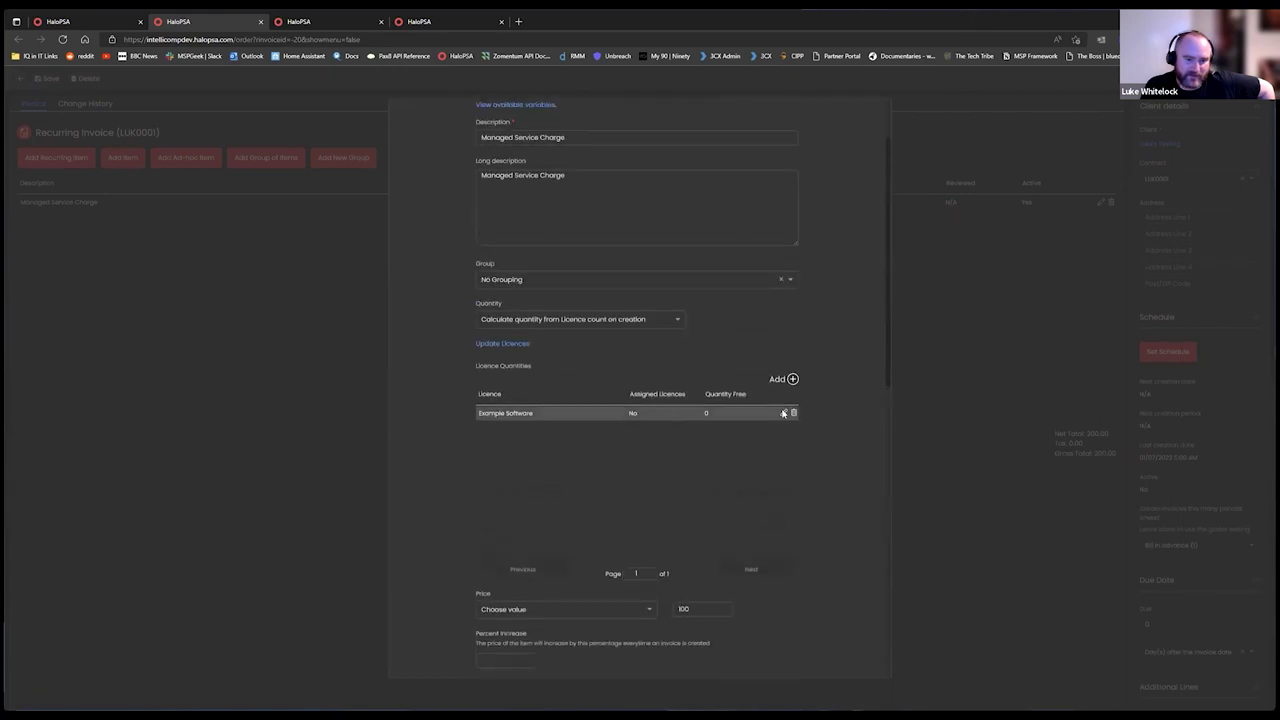
Set the licence quantity rule to pro-rata from the date the change occurred, and save all.
{"action": "left_click", "coordinate": [784, 413]}
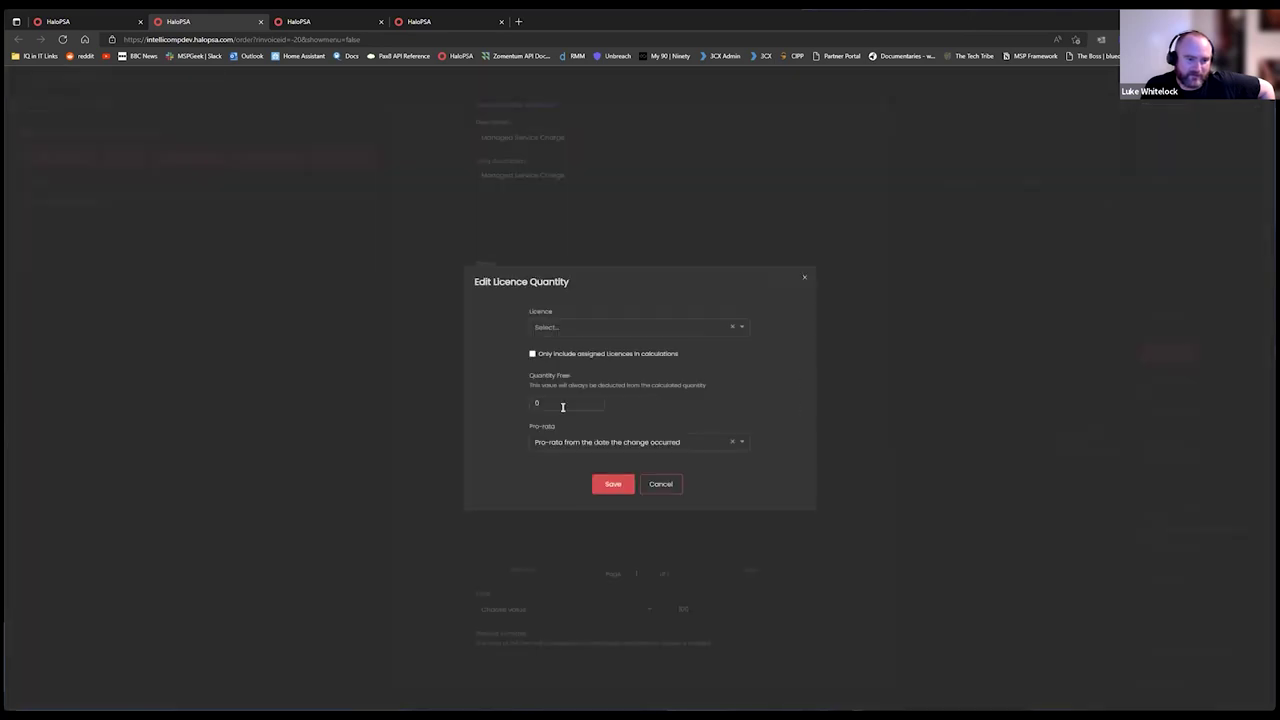
{"action": "left_click", "coordinate": [686, 442]}
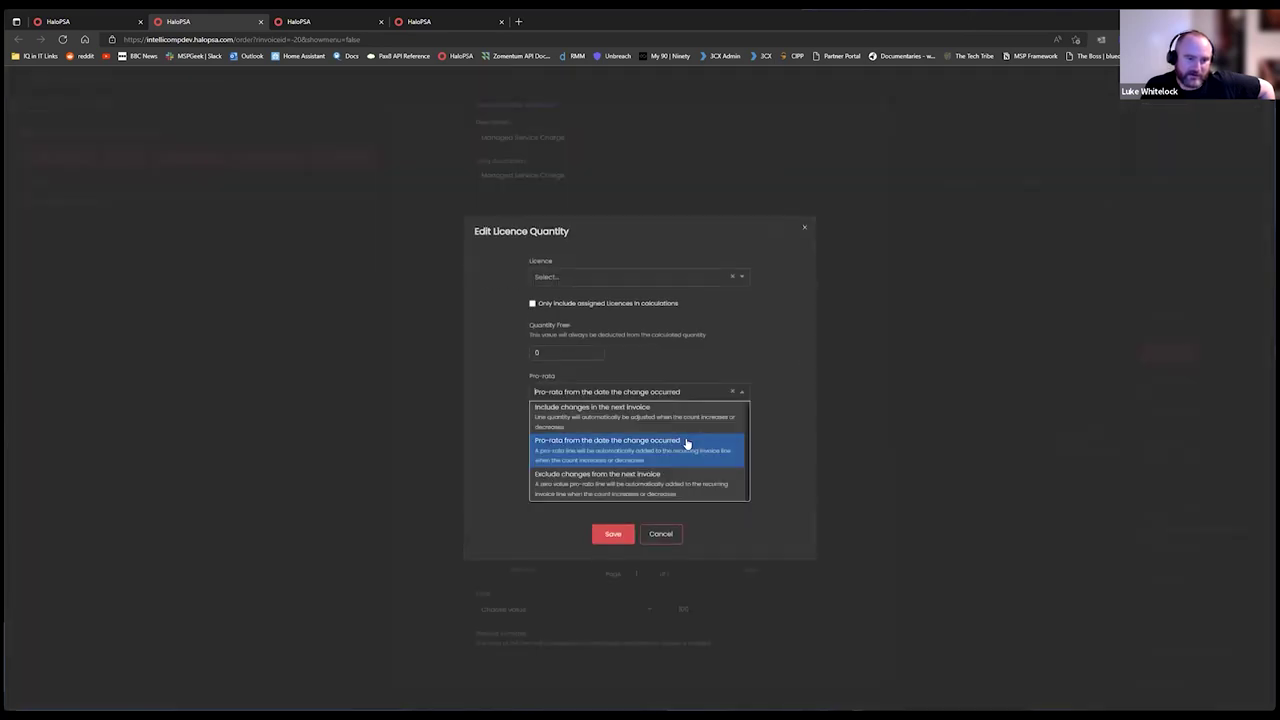
{"action": "left_click", "coordinate": [597, 462]}
{"action": "left_click", "coordinate": [616, 483]}
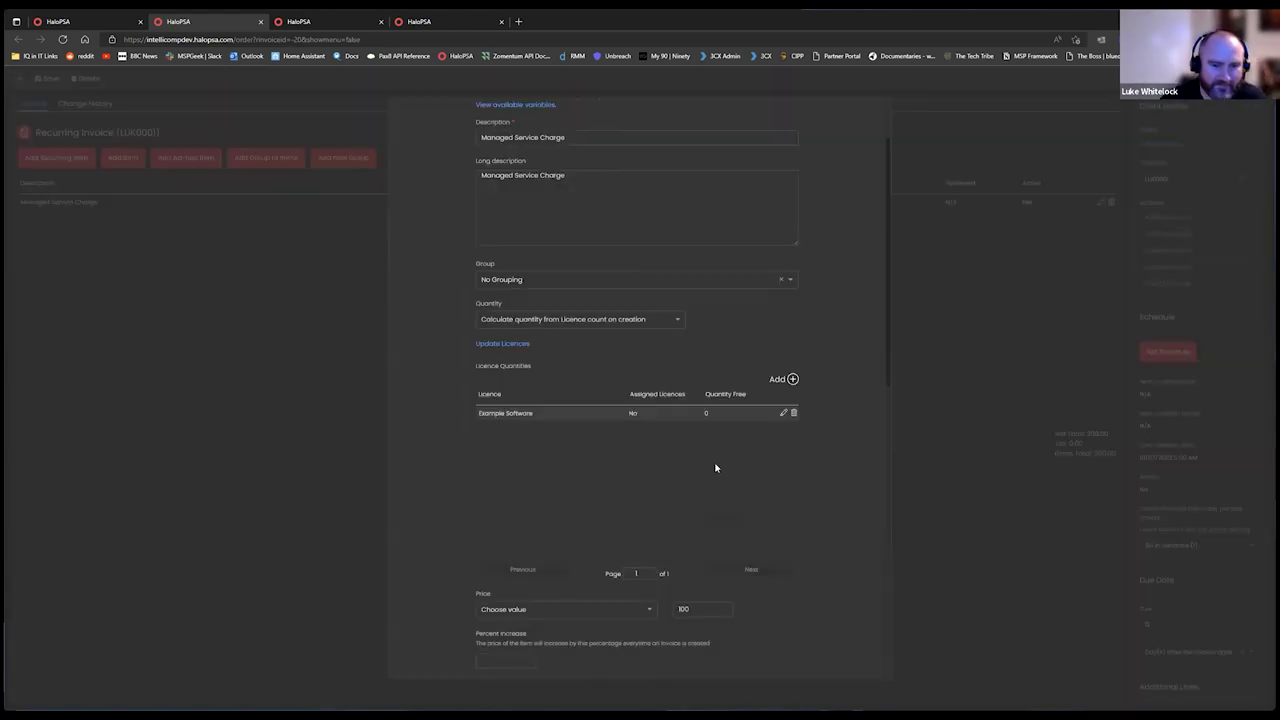
{"action": "scroll", "coordinate": [716, 468], "scroll_direction": "down", "scroll_amount": 5}
{"action": "left_click", "coordinate": [626, 651]}
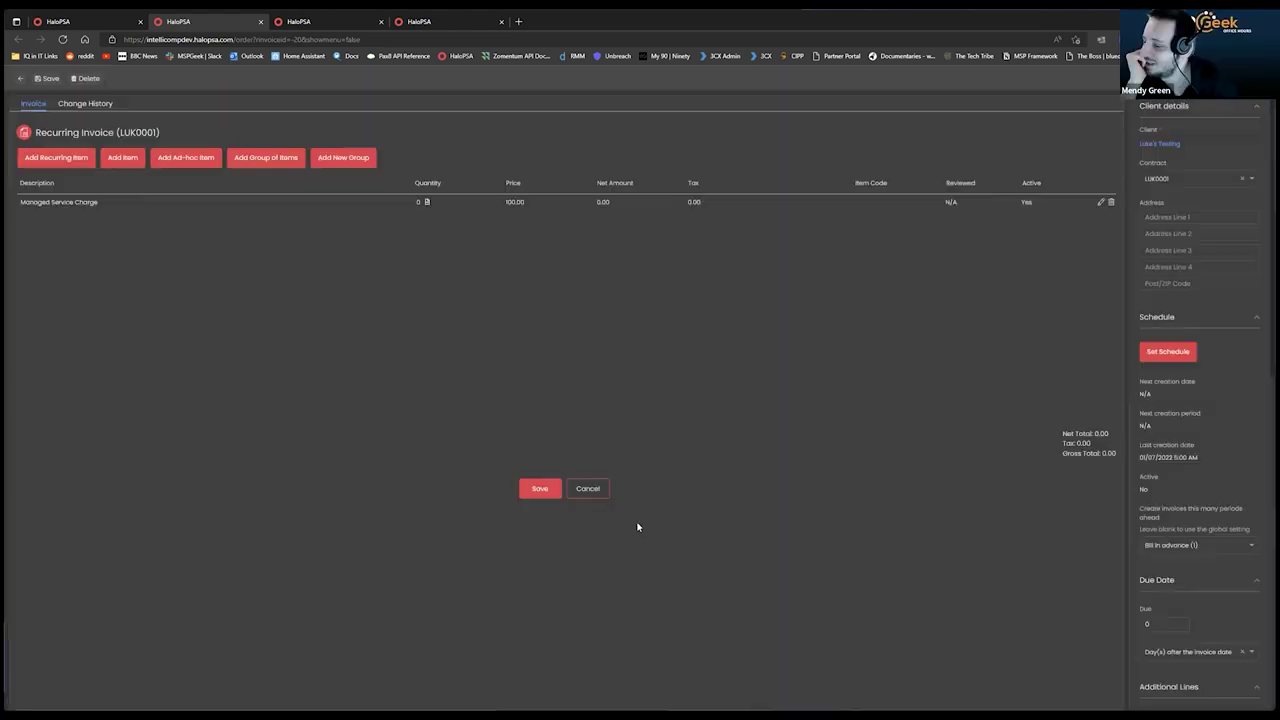
{"action": "left_click", "coordinate": [538, 489]}
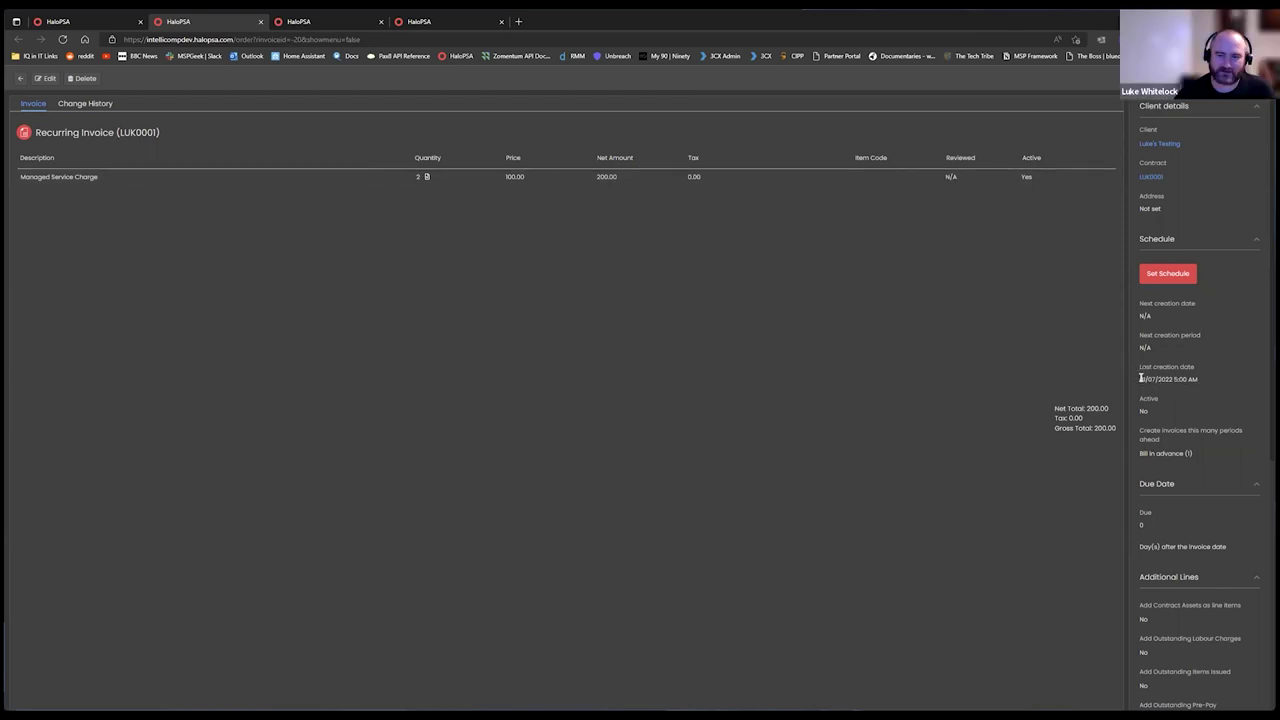
Check LUK0001's last creation date and schedule without changing them.
{"action": "triple_click", "coordinate": [1179, 378]}
{"action": "left_click", "coordinate": [1229, 366]}
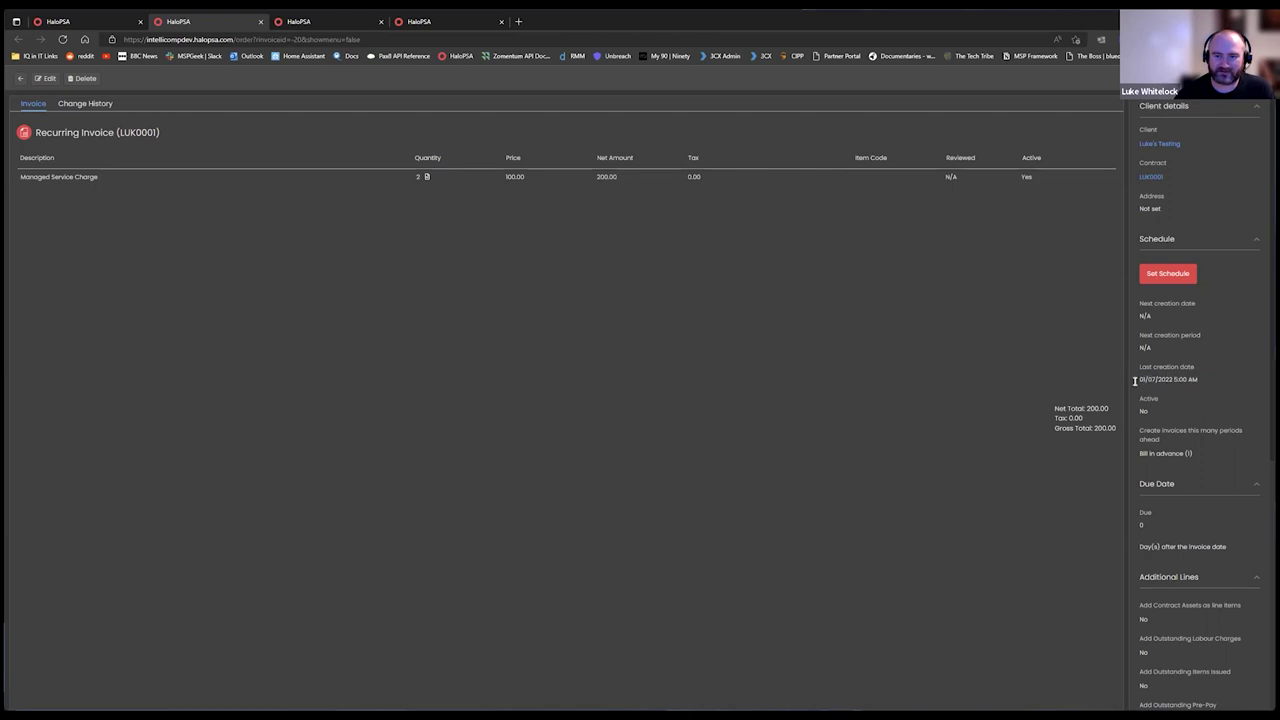
{"action": "left_click", "coordinate": [72, 20]}
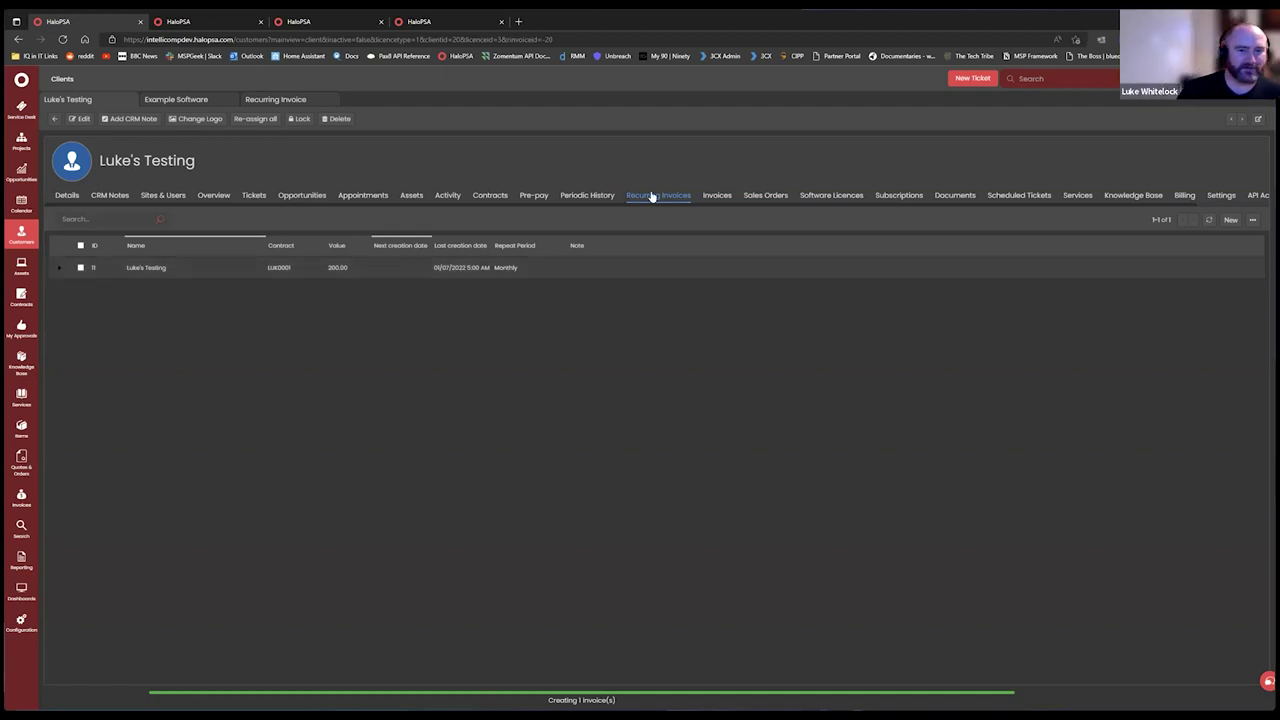
{"action": "left_click", "coordinate": [434, 266]}
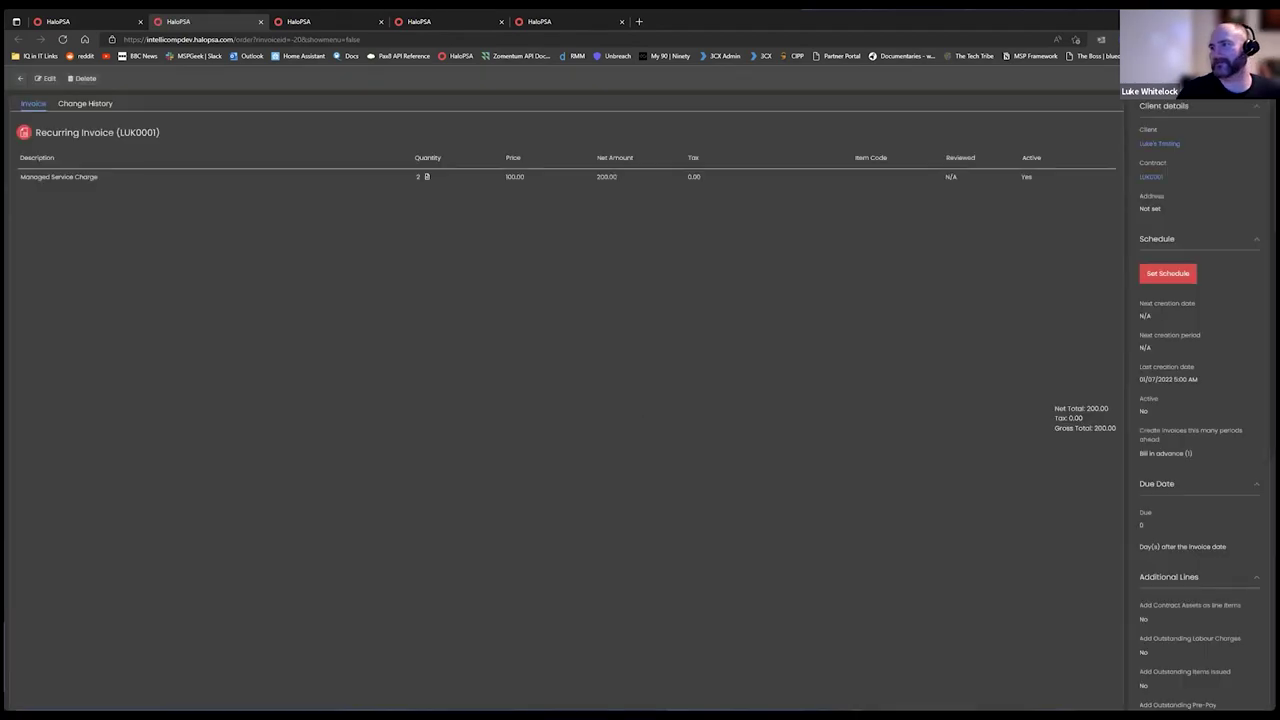
{"action": "left_click", "coordinate": [1176, 279]}
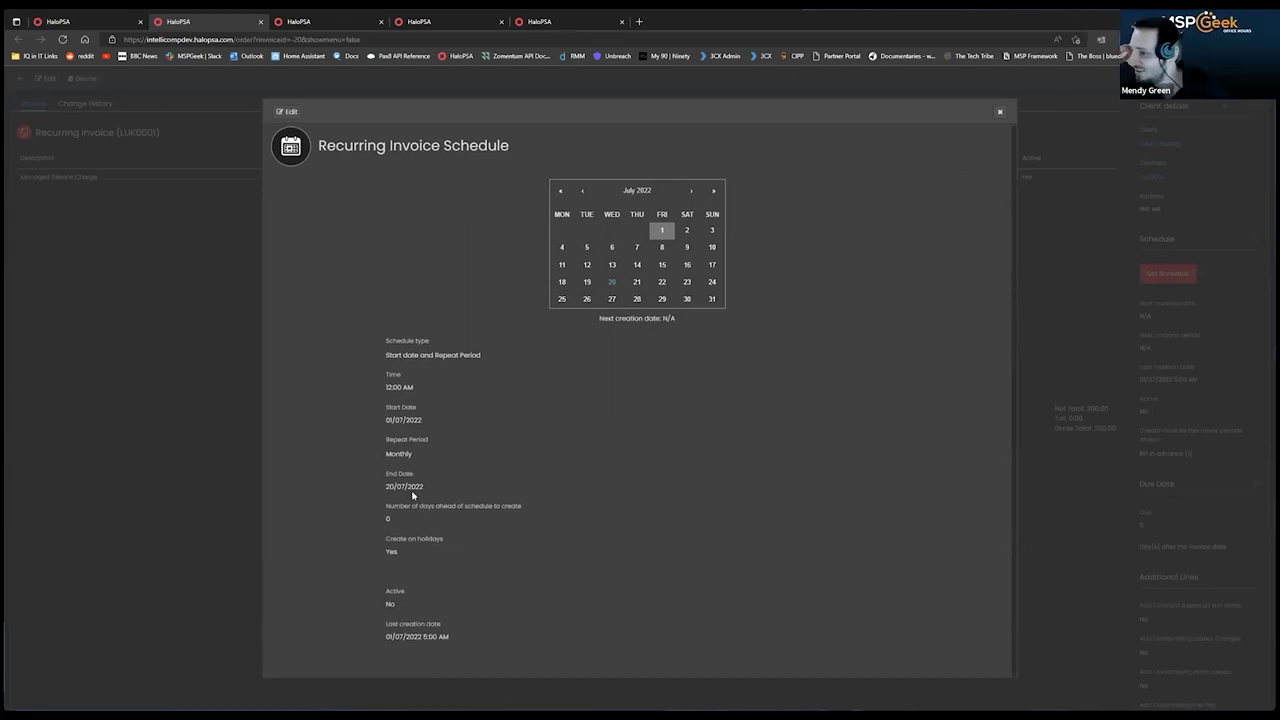
{"action": "left_click", "coordinate": [999, 114]}
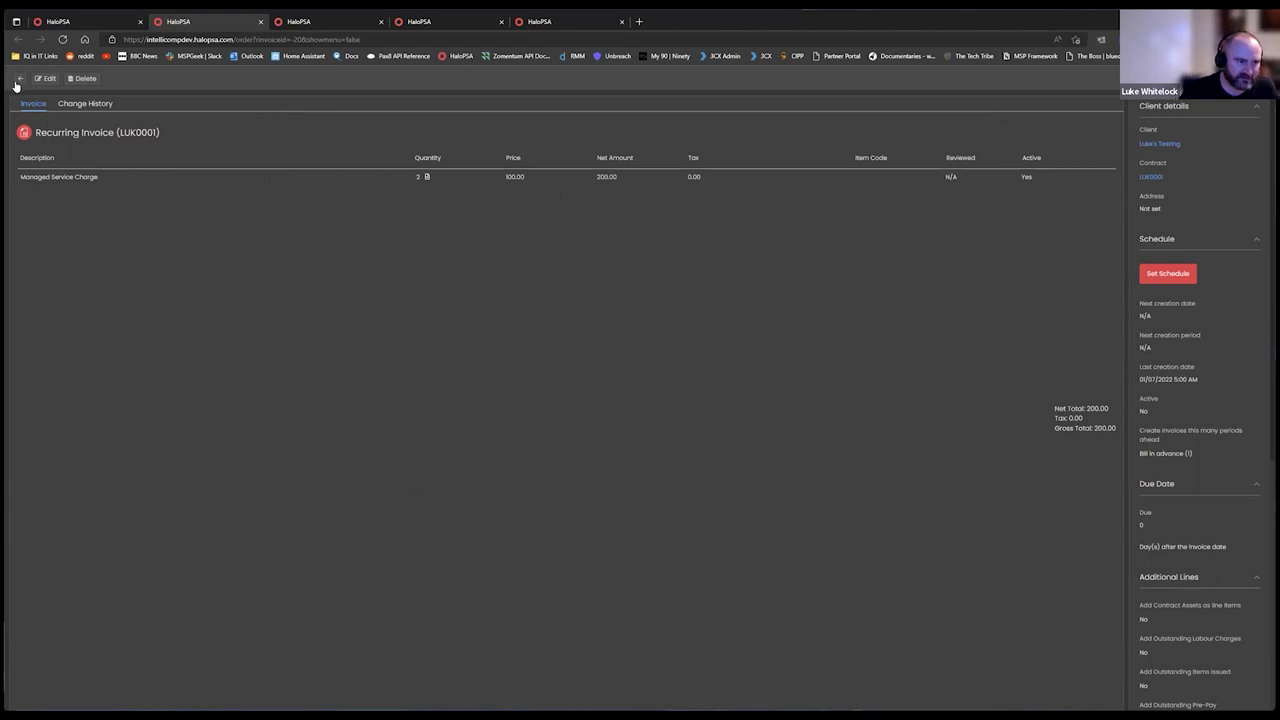
{"action": "left_click", "coordinate": [50, 21]}
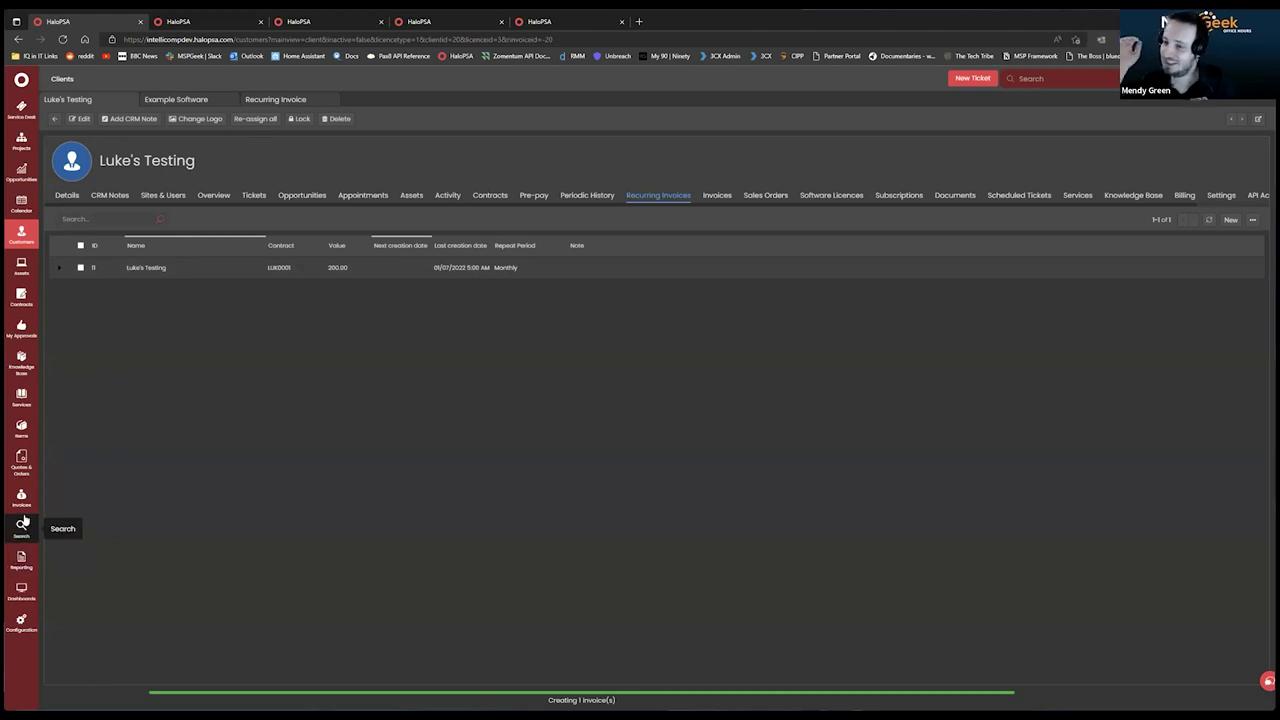
Open Ready for Invoicing, dismiss the invoice creation summary, and reload the overview.
{"action": "left_click", "coordinate": [65, 290]}
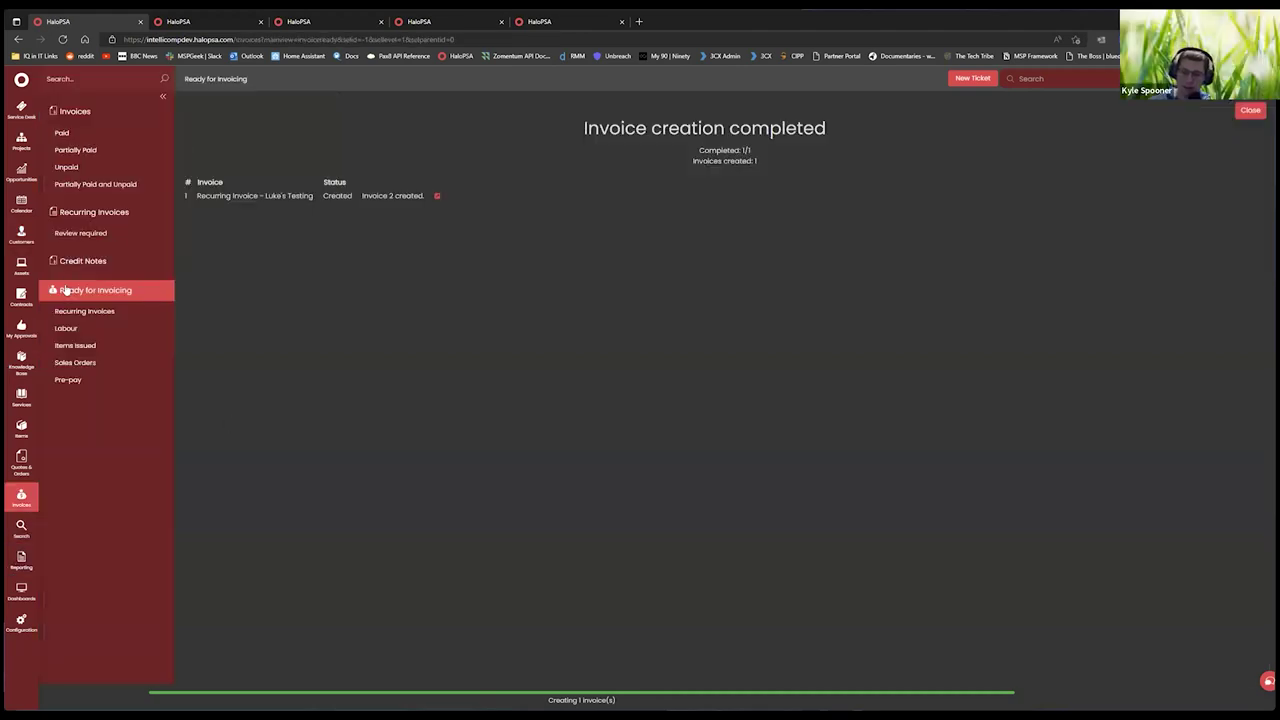
{"action": "left_click", "coordinate": [1248, 113]}
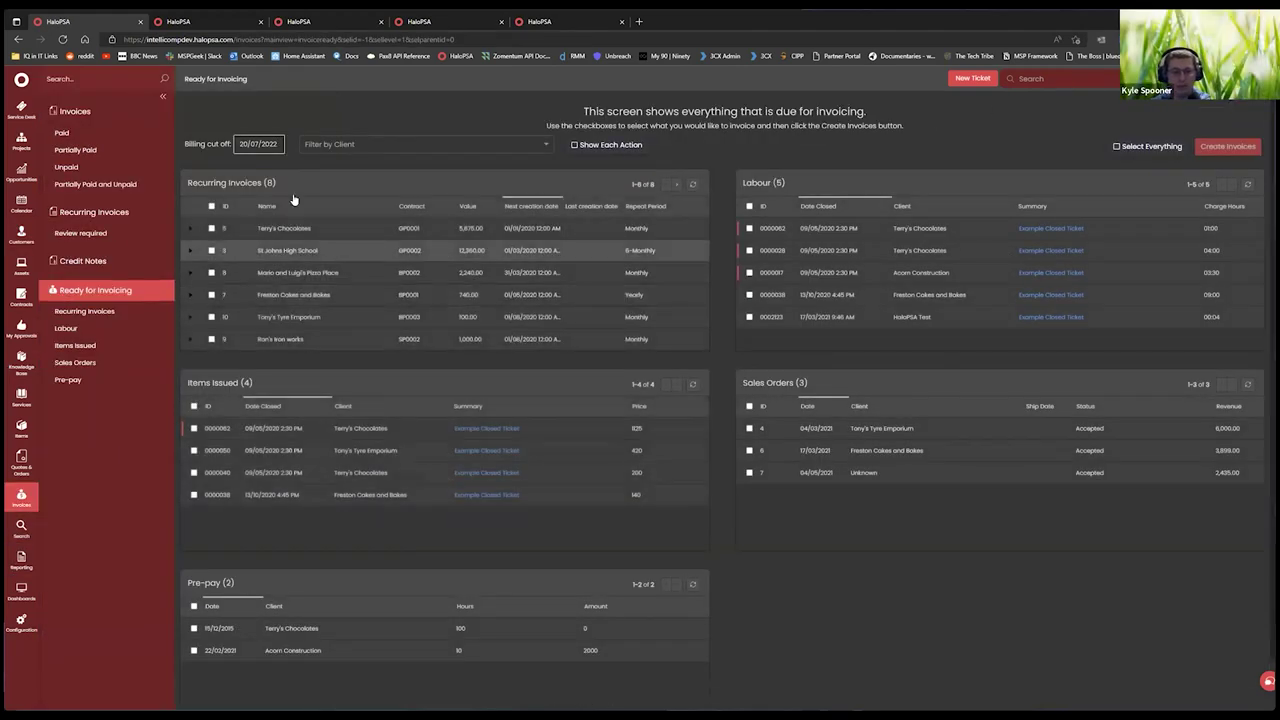
{"action": "left_click", "coordinate": [120, 288]}
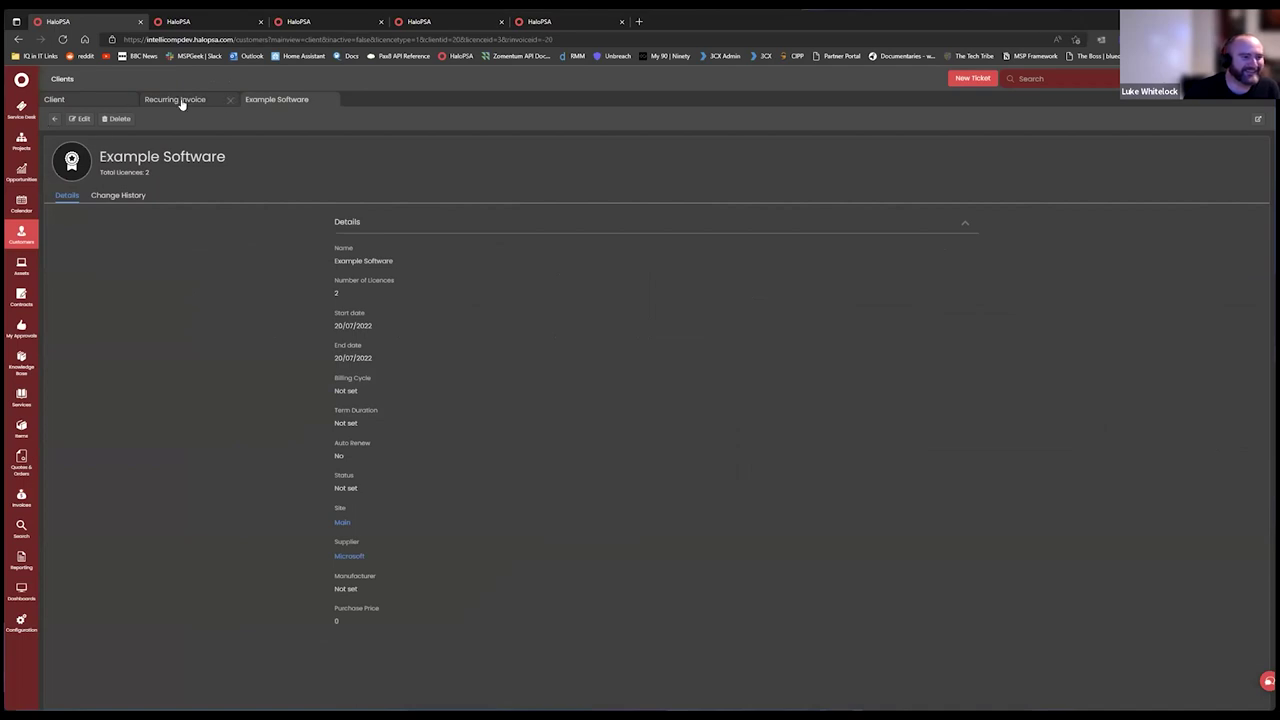
Close the subscription view and reopen recurring invoice LUK0001 from Luke's Testing.
{"action": "left_click", "coordinate": [180, 100]}
{"action": "left_click", "coordinate": [330, 101]}
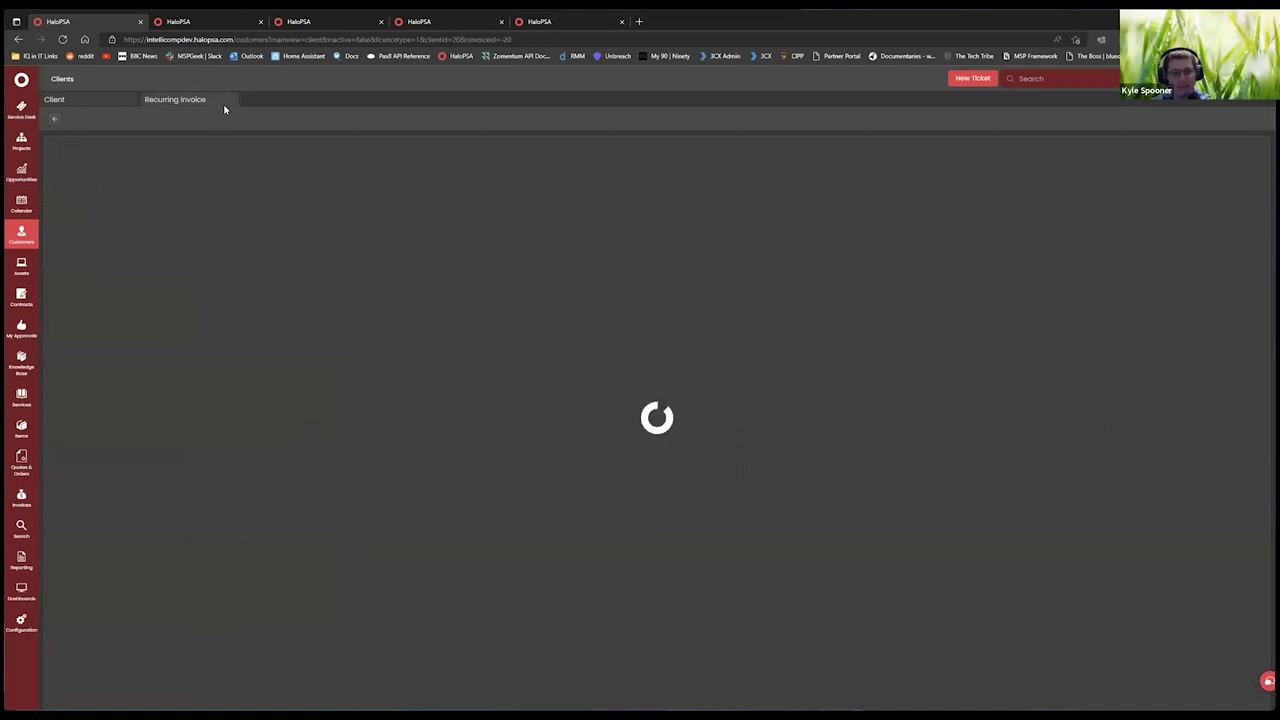
{"action": "left_click", "coordinate": [226, 101]}
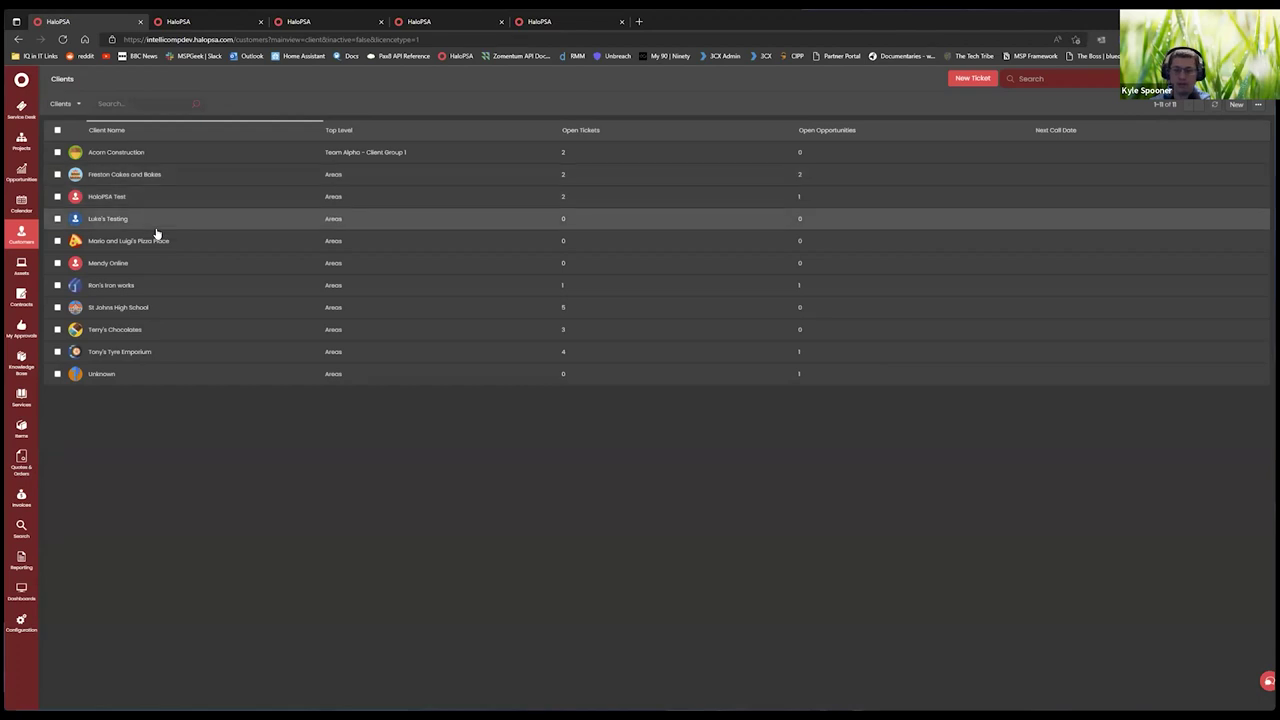
{"action": "left_click", "coordinate": [131, 219]}
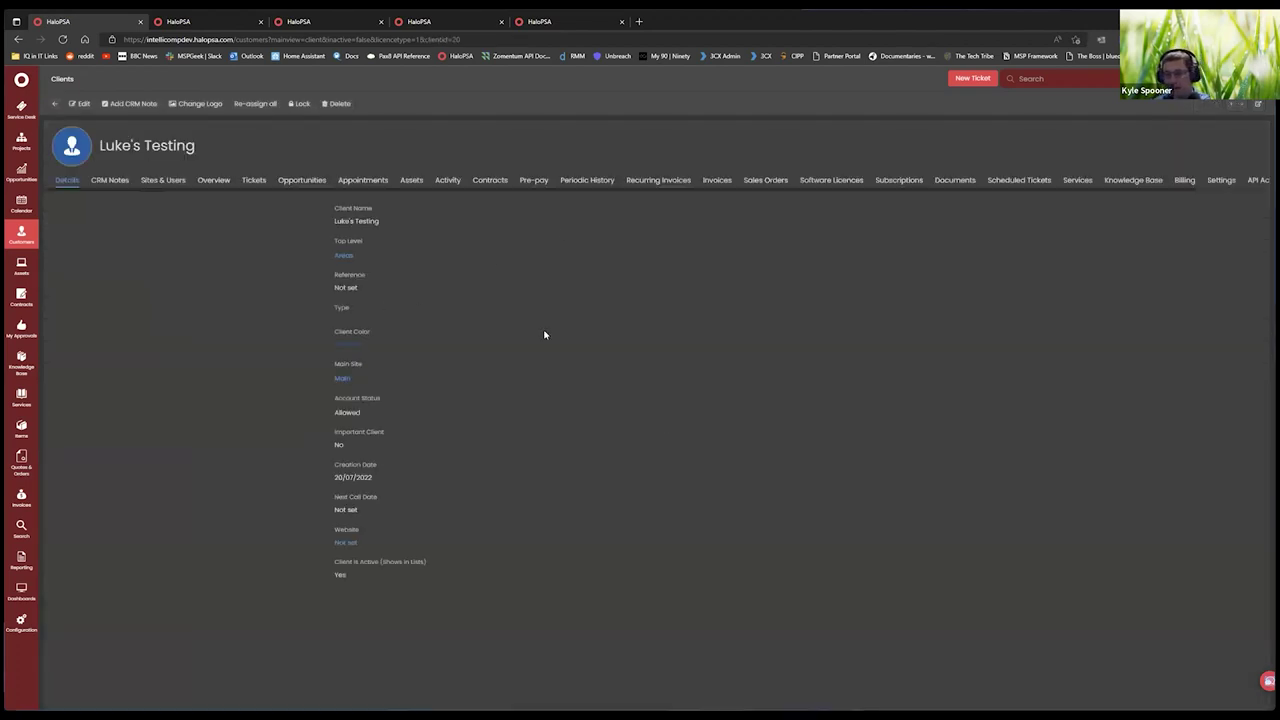
{"action": "left_click", "coordinate": [632, 180]}
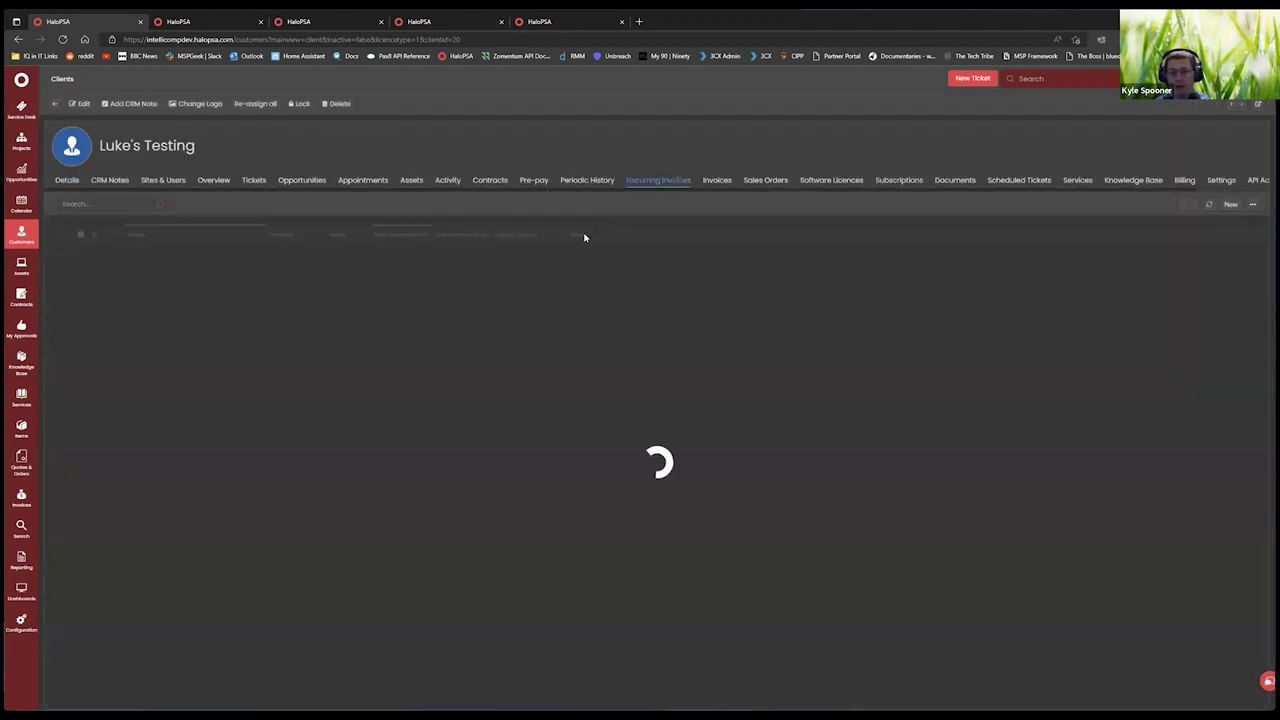
{"action": "left_click", "coordinate": [163, 251]}
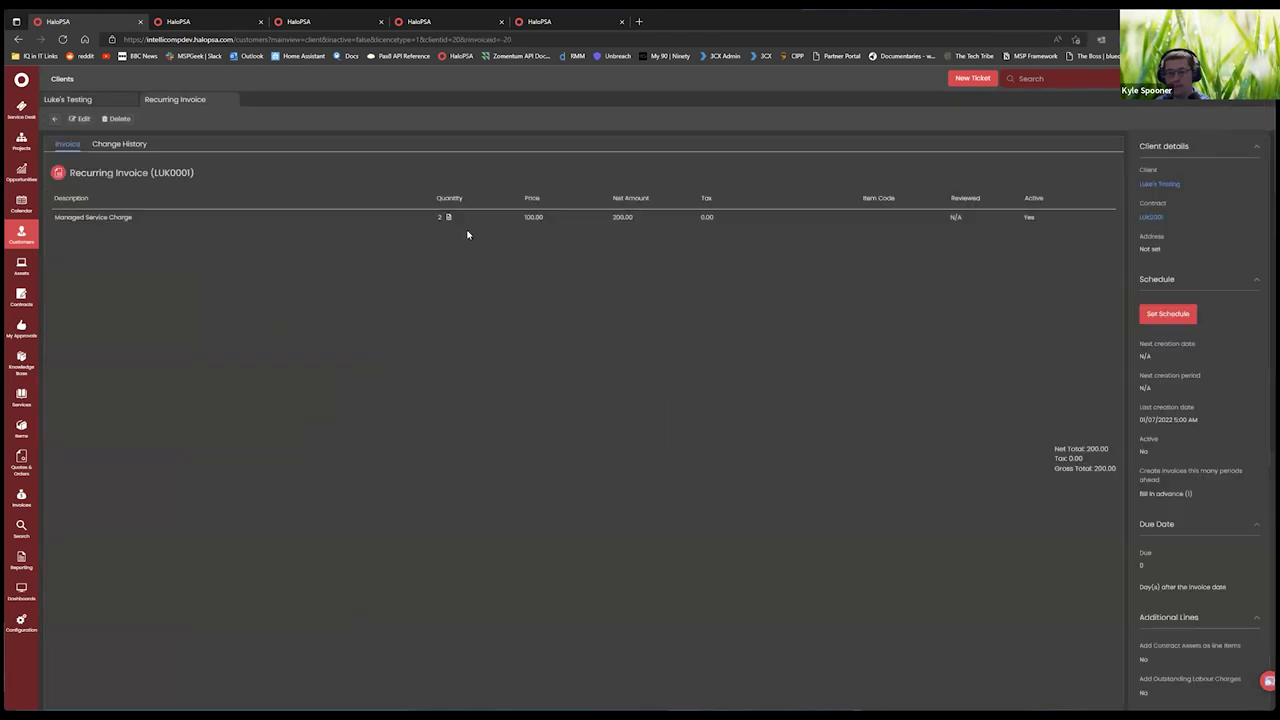
Re-save LUK0001's schedule unchanged and save the recurring invoice.
{"action": "left_click", "coordinate": [83, 119]}
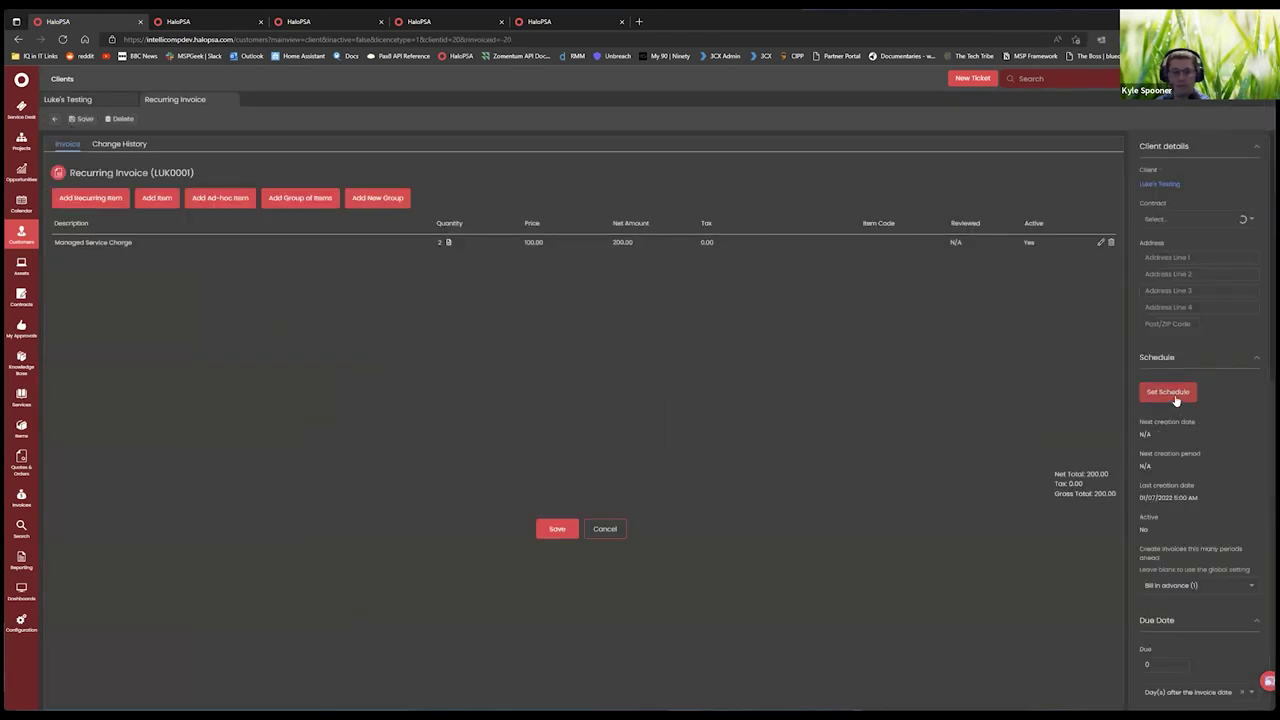
{"action": "left_click", "coordinate": [1172, 393]}
{"action": "scroll", "coordinate": [469, 446], "scroll_direction": "down", "scroll_amount": 1}
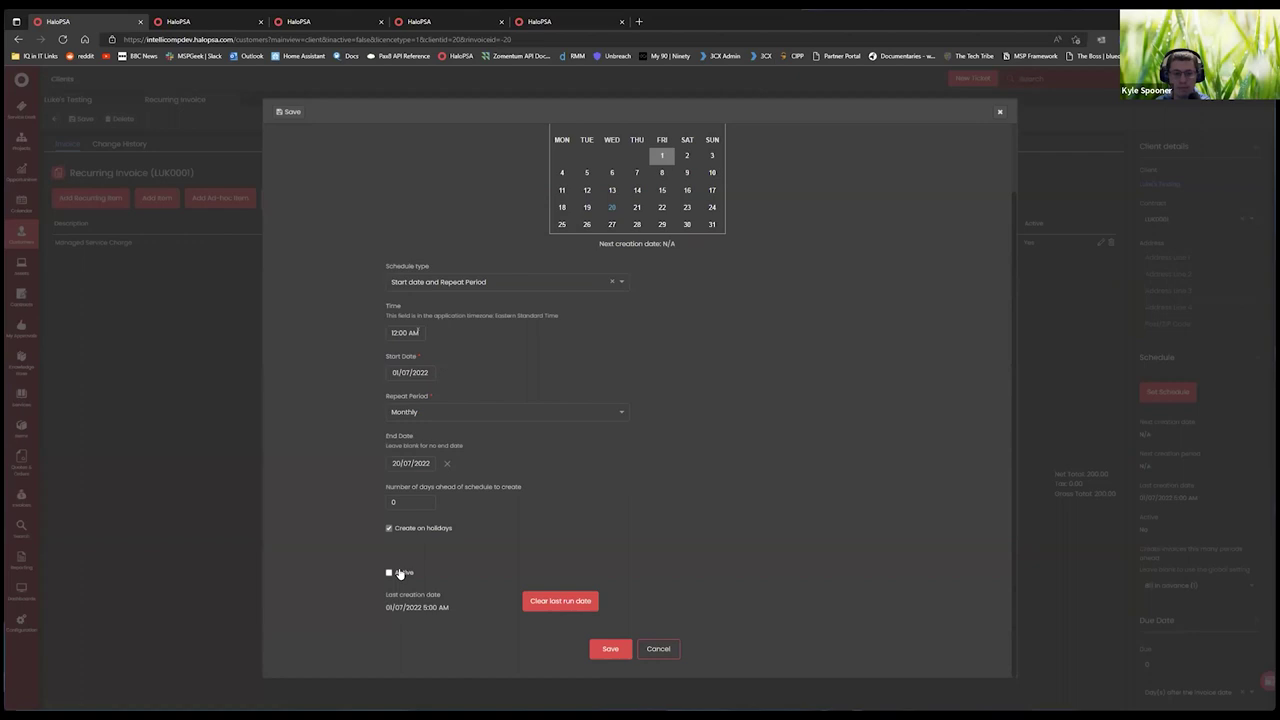
{"action": "left_click", "coordinate": [605, 649]}
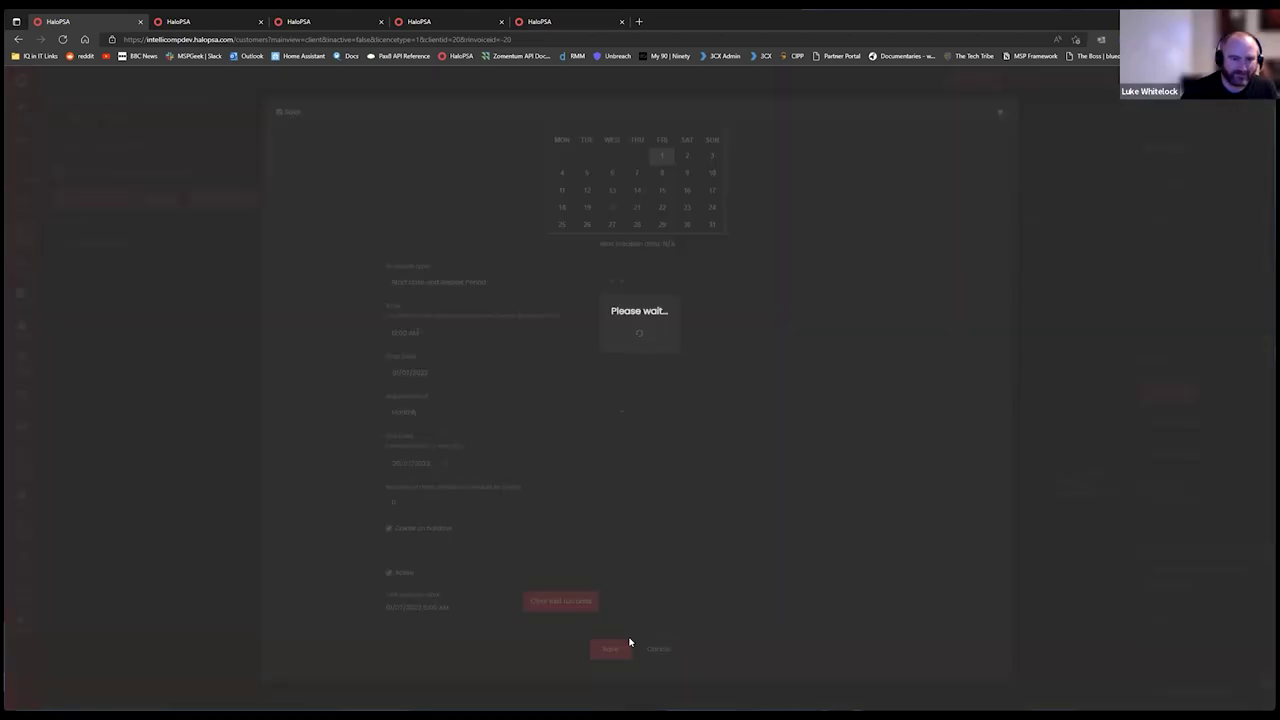
{"action": "left_click", "coordinate": [566, 528]}
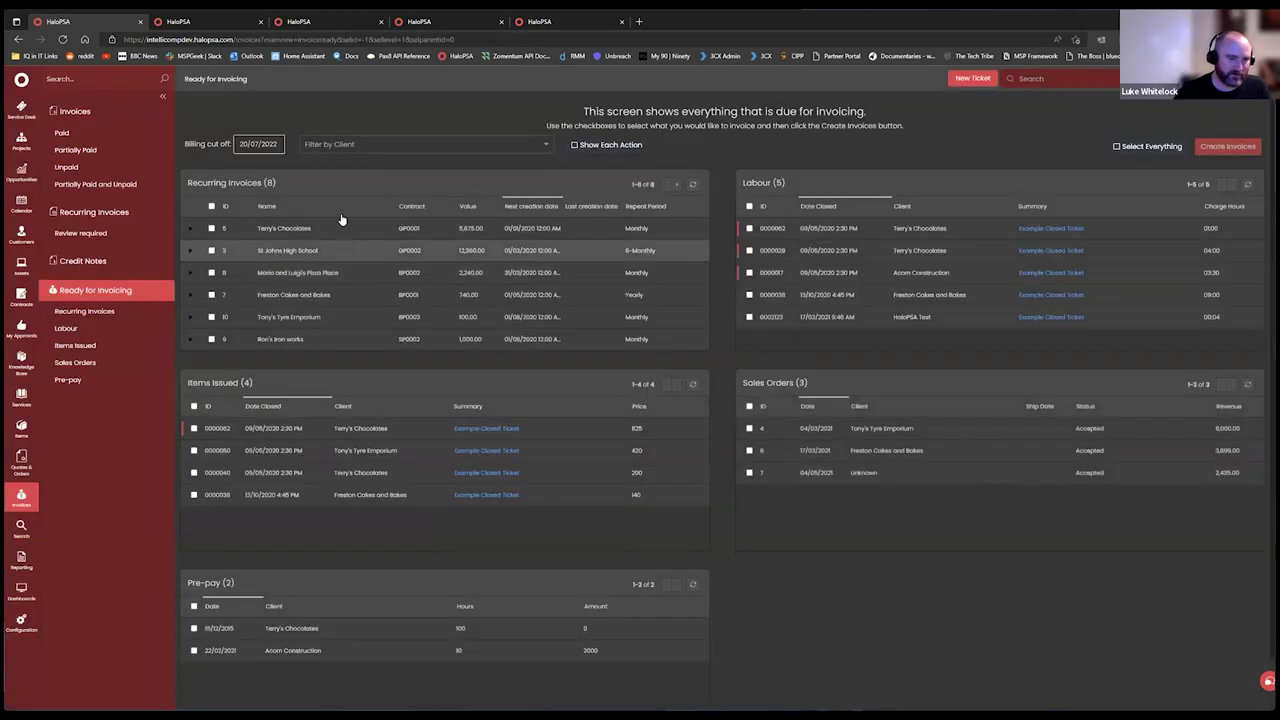
Filter Ready for Invoicing to Luke's Testing with a 31/08/2022 billing cut-off.
{"action": "left_click", "coordinate": [361, 144]}
{"action": "type", "text": "Luke"}
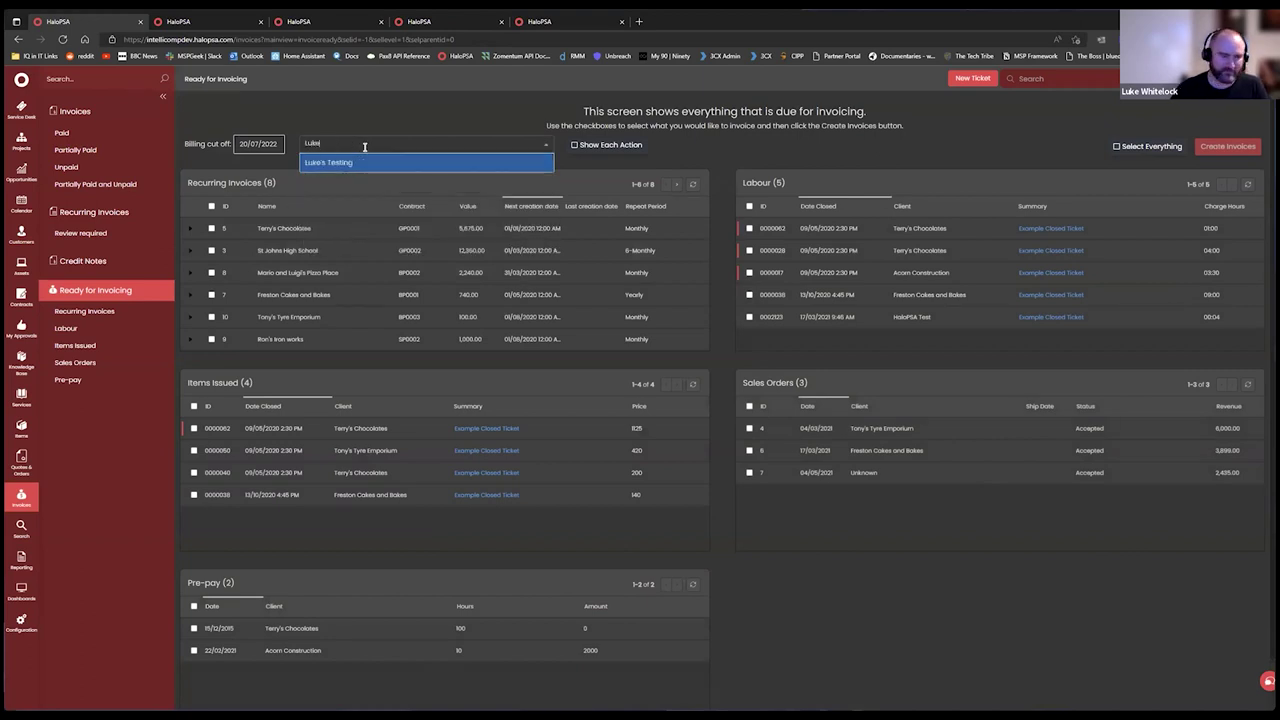
{"action": "left_click", "coordinate": [380, 161]}
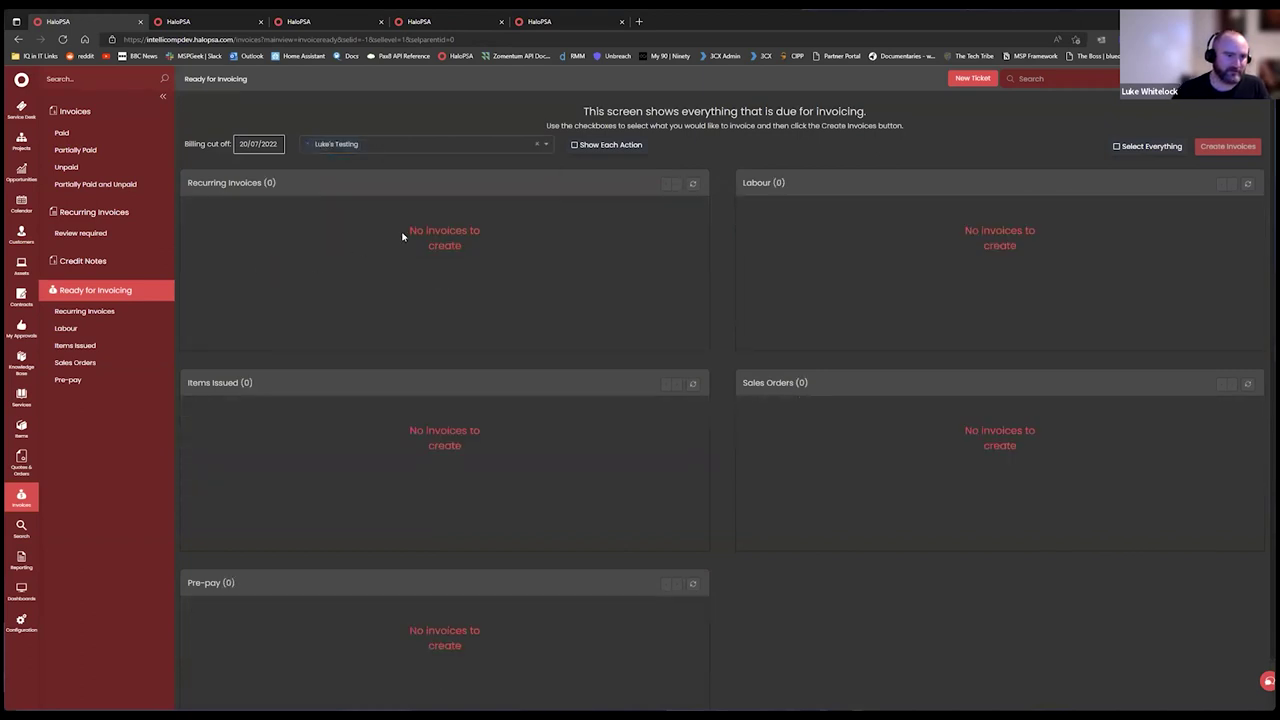
{"action": "left_click", "coordinate": [266, 142]}
{"action": "left_click", "coordinate": [697, 332]}
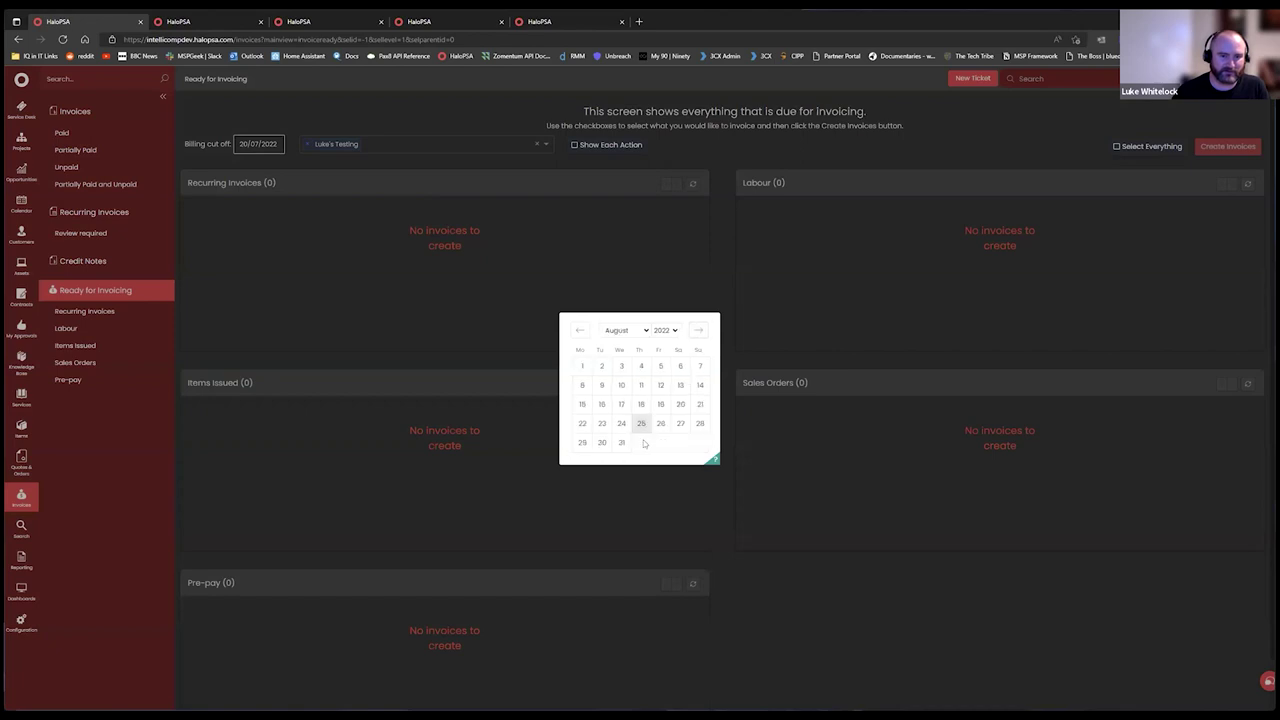
{"action": "left_click", "coordinate": [619, 442]}
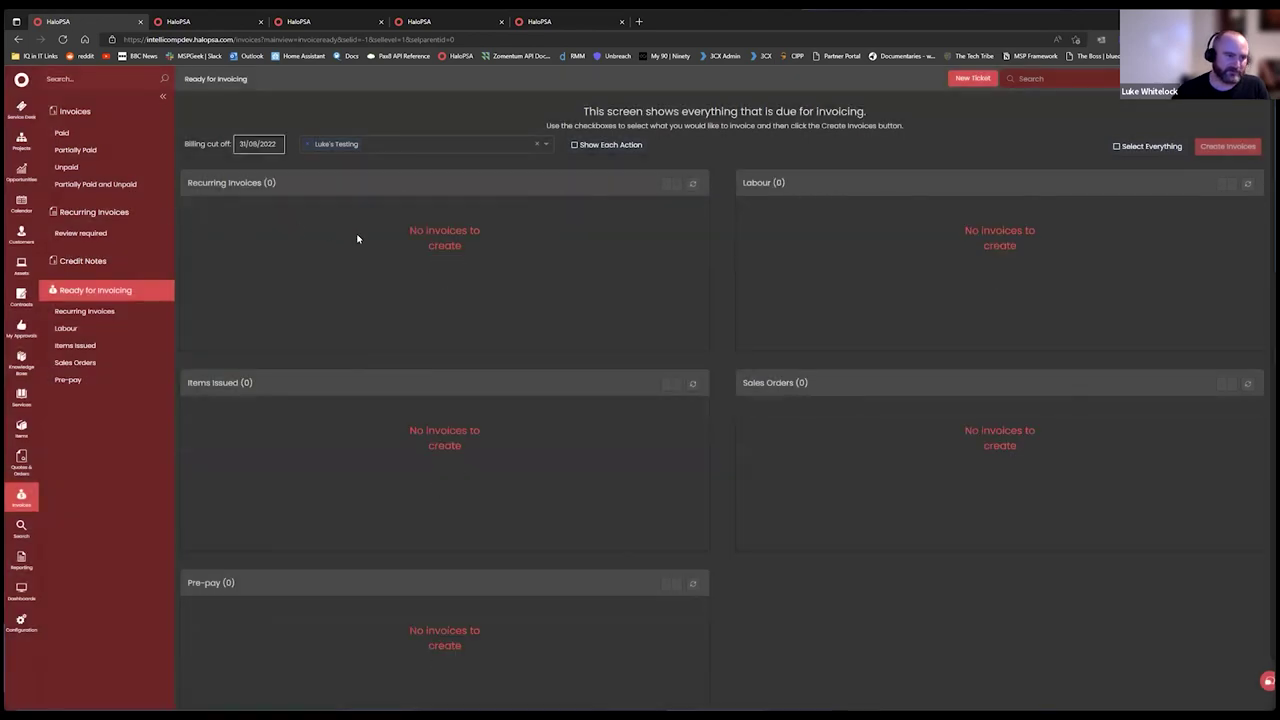
Change the billing cut-off to 30/09/2022, then go back to LUK0001.
{"action": "left_click", "coordinate": [423, 140]}
{"action": "left_click", "coordinate": [255, 165]}
{"action": "left_click", "coordinate": [262, 147]}
{"action": "left_click", "coordinate": [703, 334]}
{"action": "left_click", "coordinate": [658, 442]}
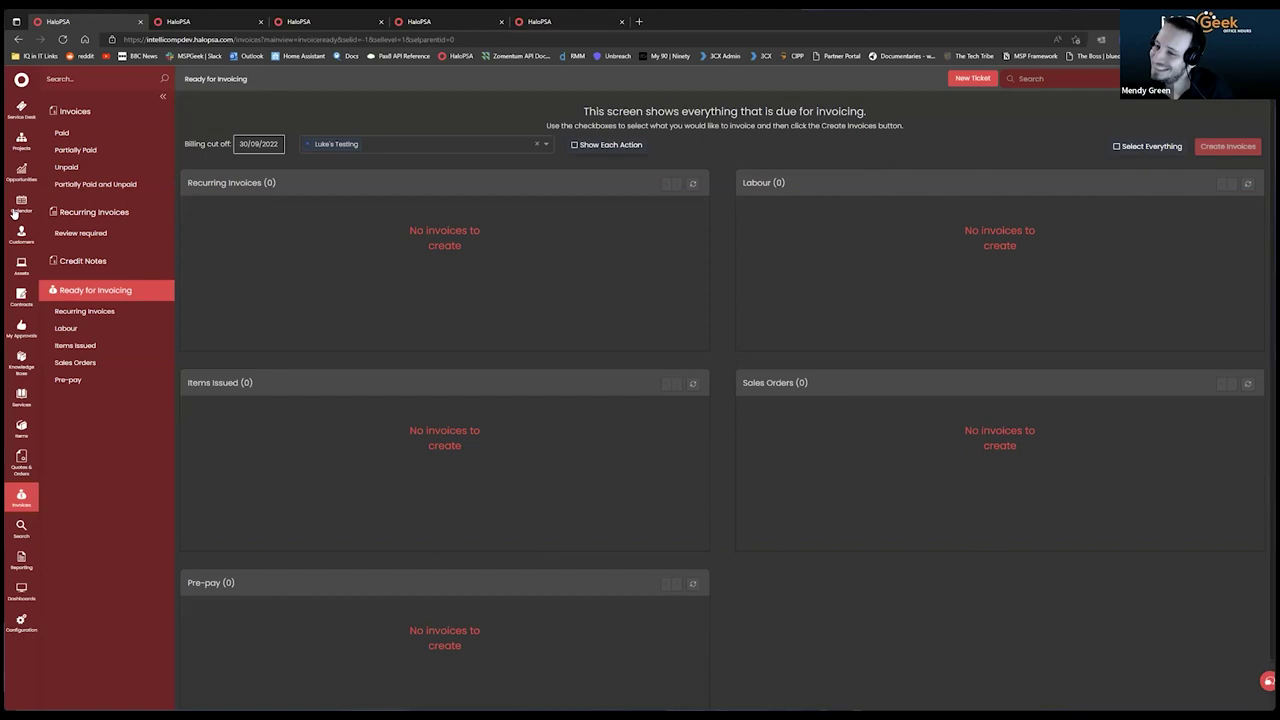
{"action": "key", "text": "alt+Left"}
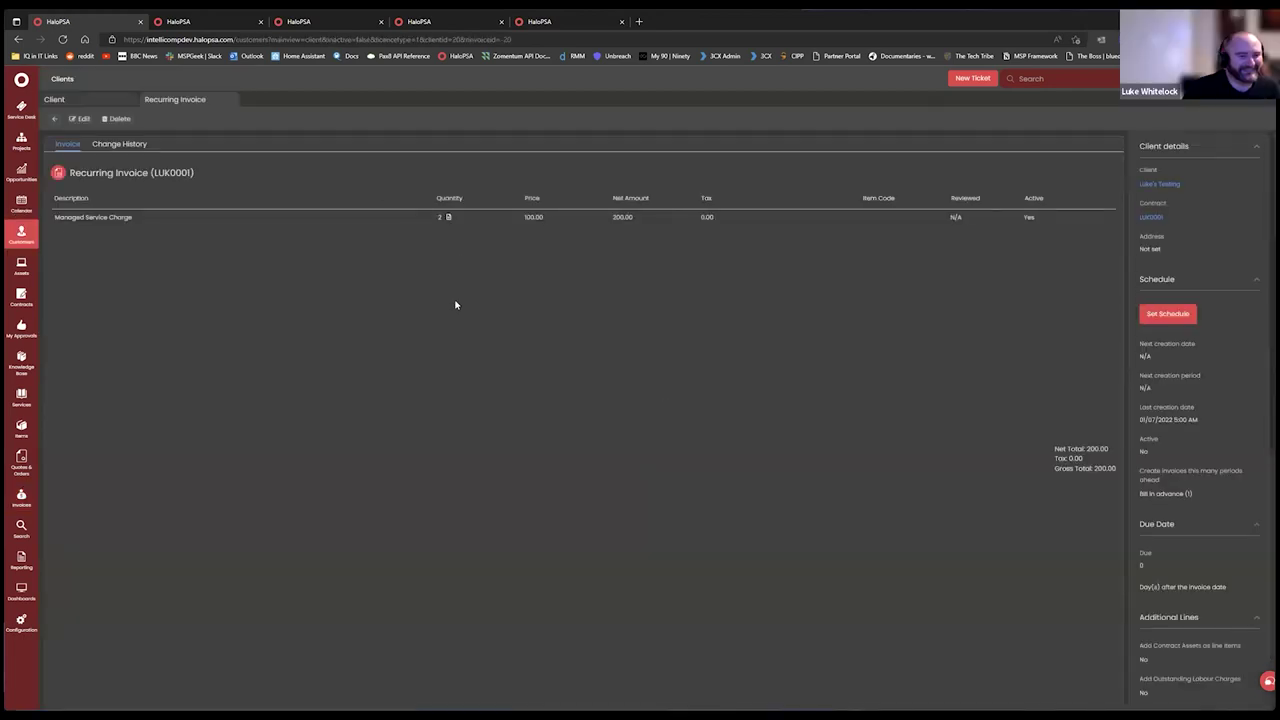
Make LUK0001's invoice schedule active with no end date and save the invoice.
{"action": "left_click", "coordinate": [79, 118]}
{"action": "left_click", "coordinate": [1155, 387]}
{"action": "scroll", "coordinate": [483, 327], "scroll_direction": "down", "scroll_amount": 1}
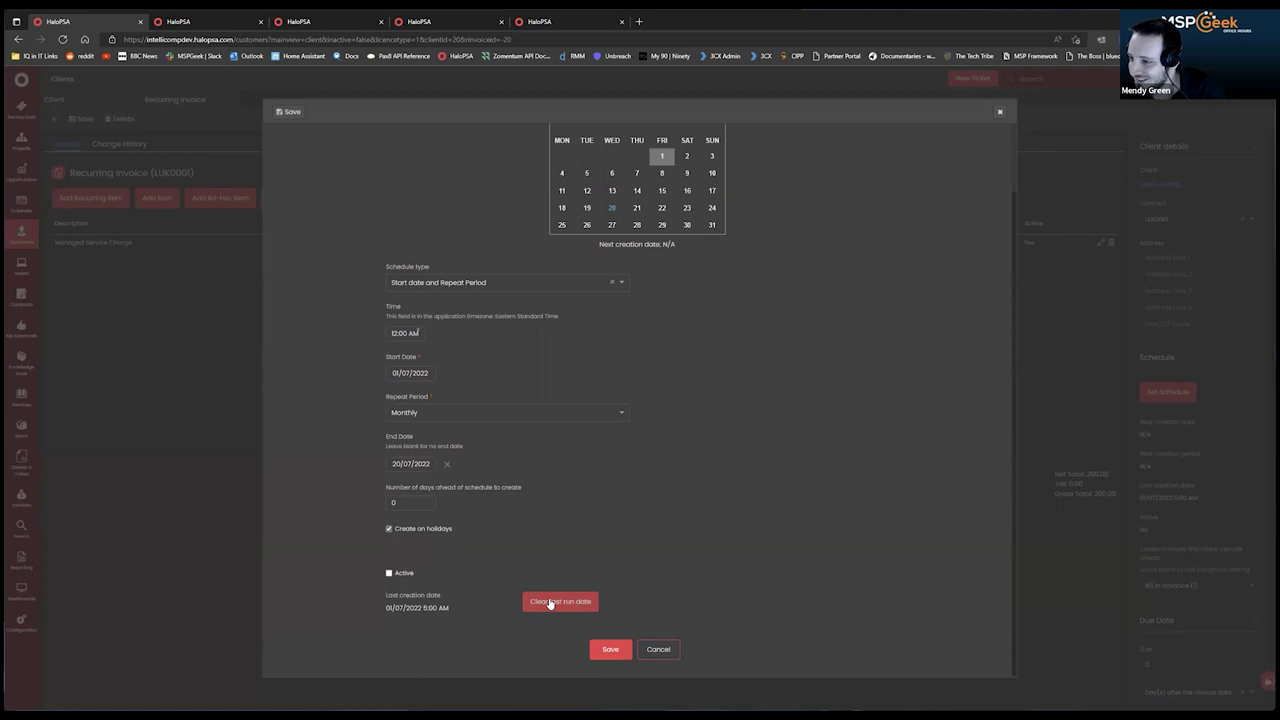
{"action": "left_click", "coordinate": [388, 574]}
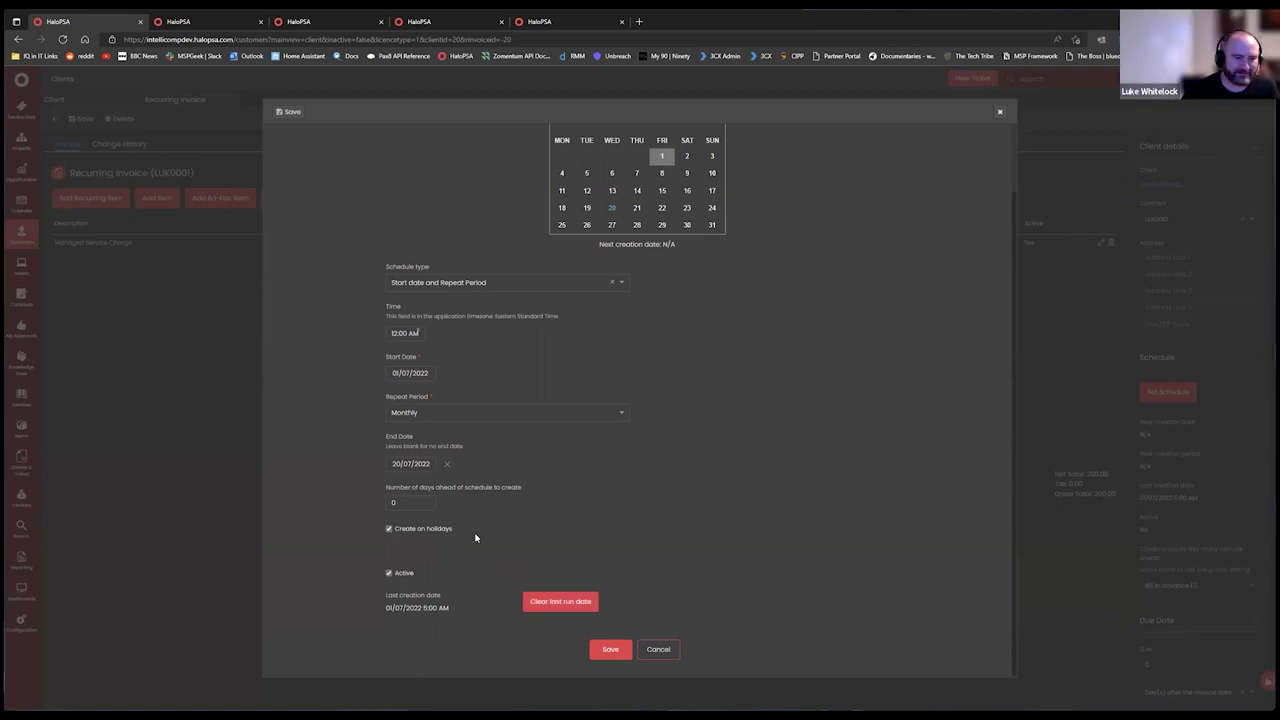
{"action": "left_click", "coordinate": [447, 463]}
{"action": "left_click", "coordinate": [610, 647]}
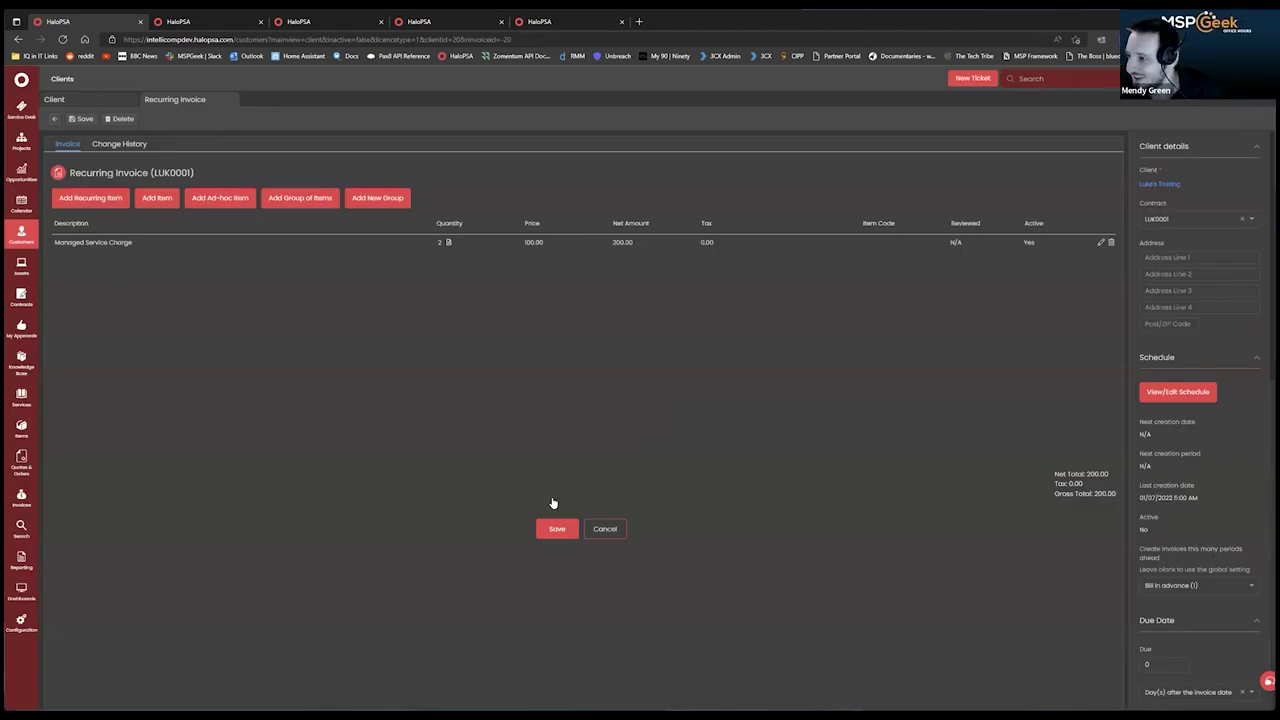
{"action": "left_click", "coordinate": [560, 532]}
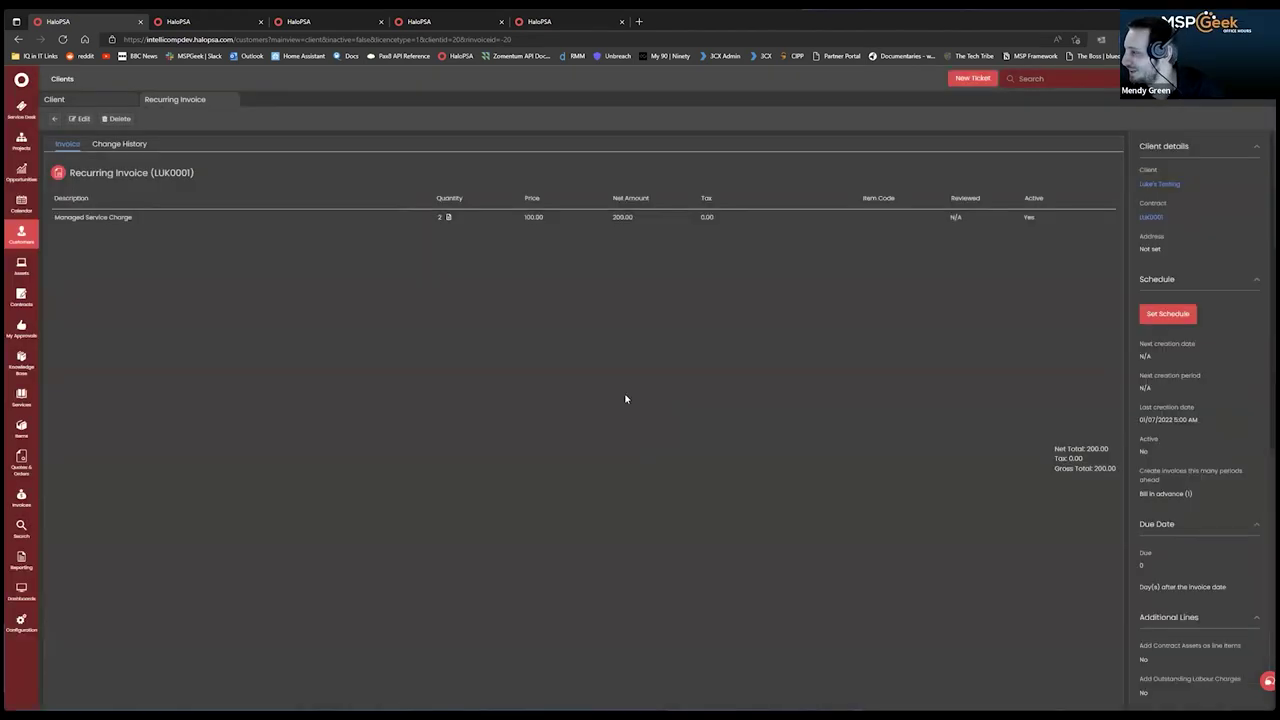
Filter Ready for Invoicing to Luke's Testing with a billing cut-off of 31/08/2022.
{"action": "scroll", "coordinate": [1142, 438], "scroll_direction": "down", "scroll_amount": 2}
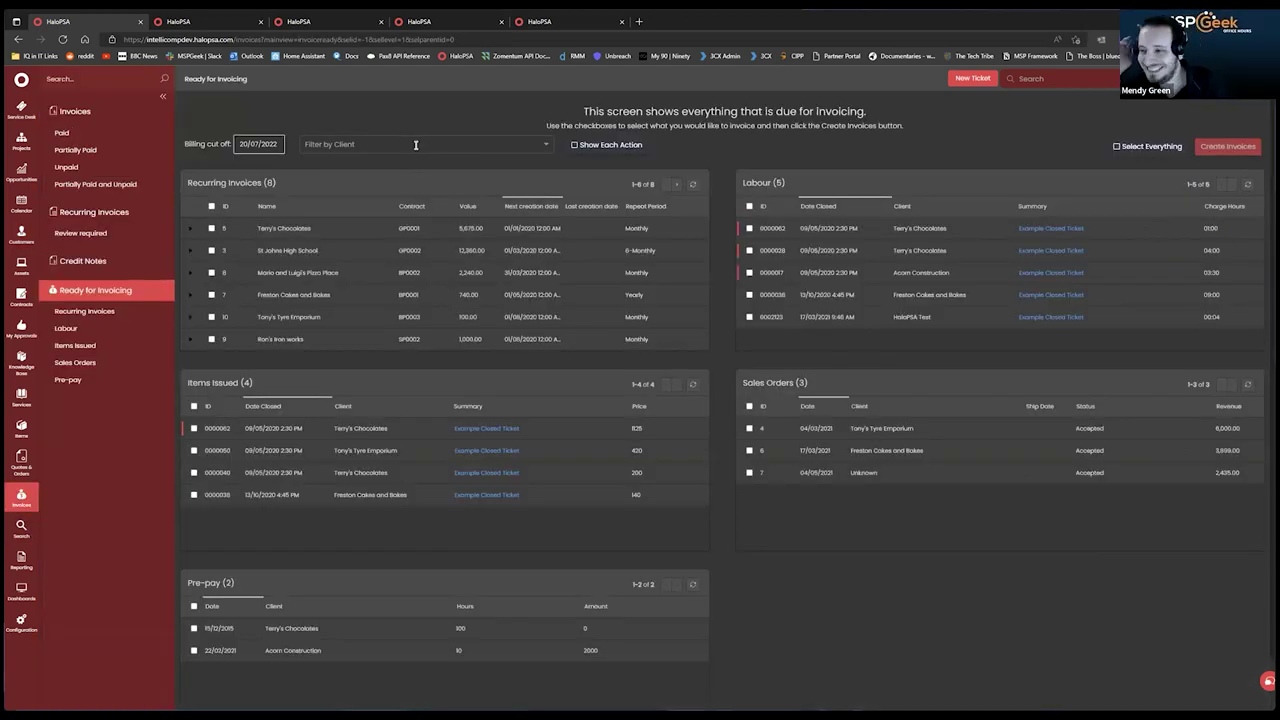
{"action": "left_click", "coordinate": [415, 144]}
{"action": "type", "text": "Luke's Testing"}
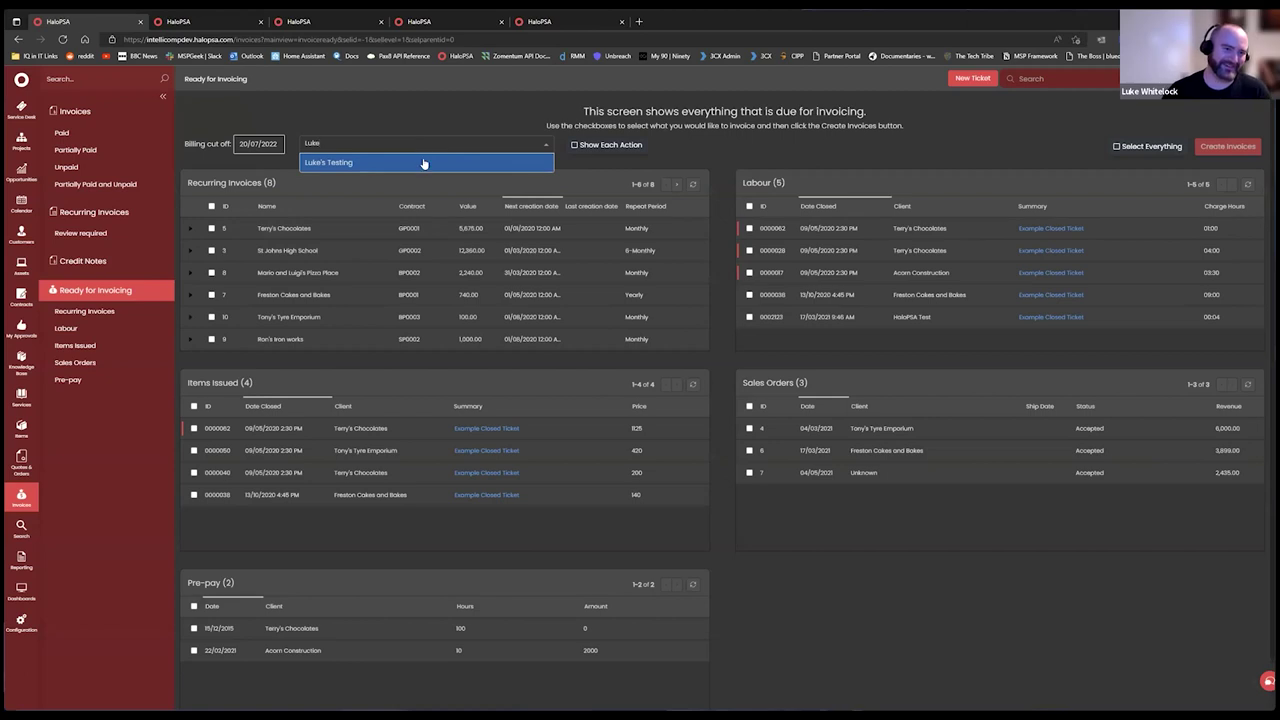
{"action": "left_click", "coordinate": [426, 162]}
{"action": "left_click", "coordinate": [337, 323]}
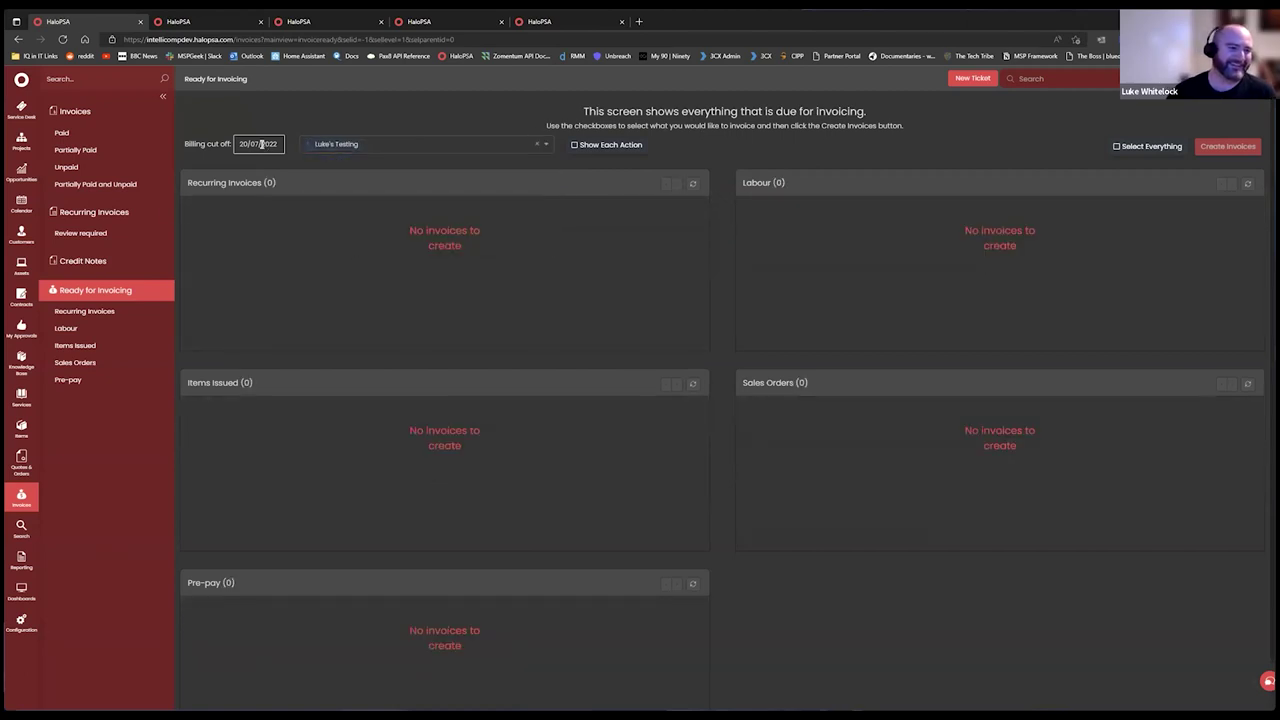
{"action": "left_click", "coordinate": [261, 144]}
{"action": "left_click", "coordinate": [699, 330]}
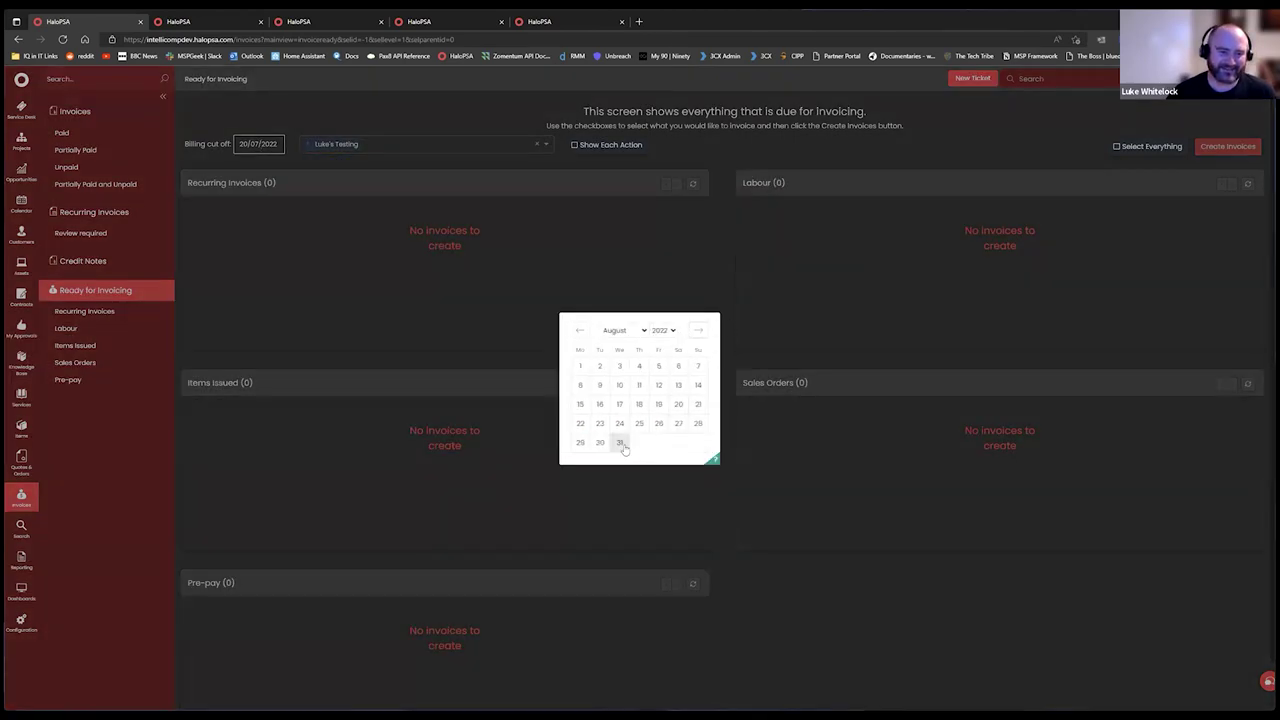
{"action": "left_click", "coordinate": [620, 443]}
Create an invoice dated 31/08/2022 from the selected recurring invoice.
{"action": "left_click", "coordinate": [212, 229]}
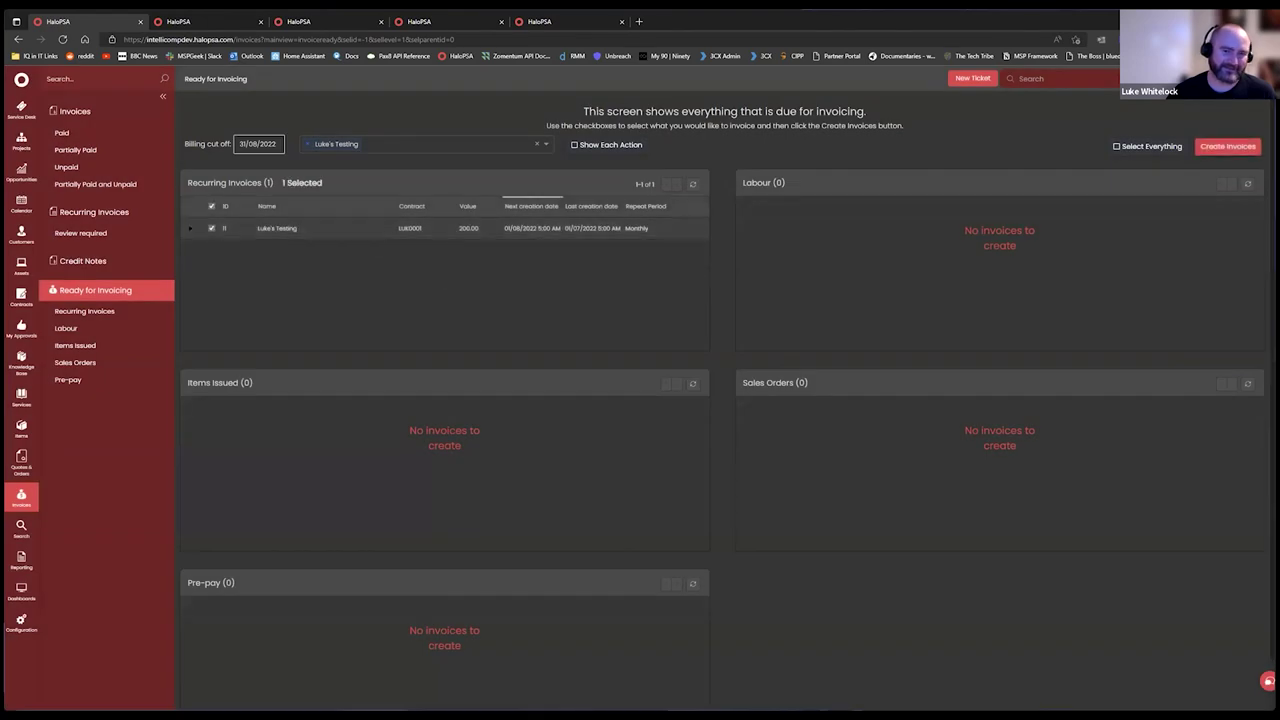
{"action": "left_click", "coordinate": [1226, 148]}
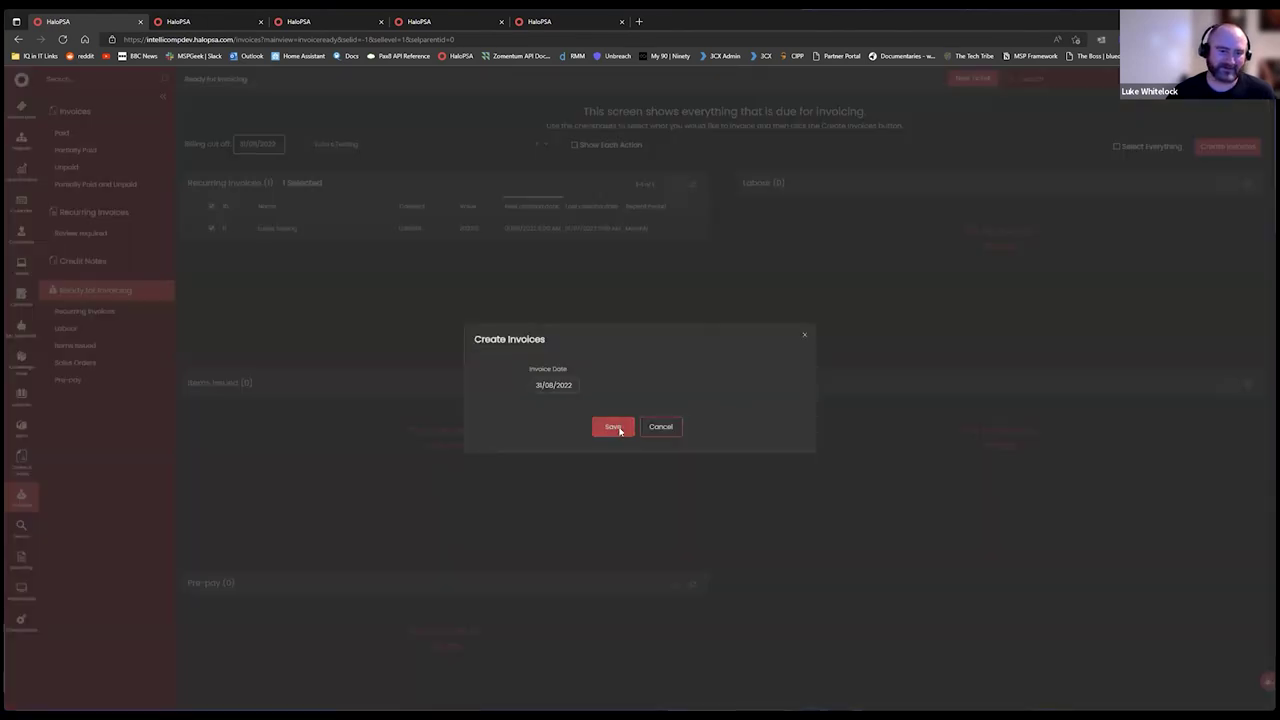
{"action": "left_click", "coordinate": [614, 427]}
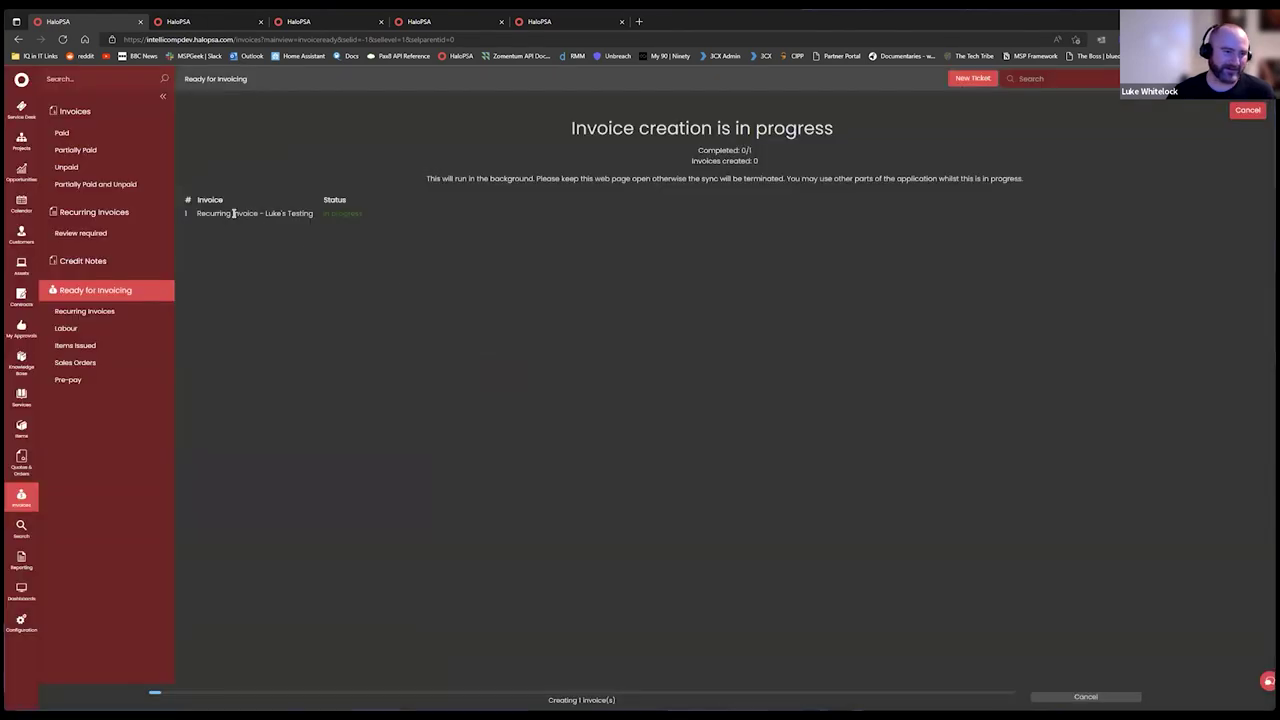
{"action": "left_click", "coordinate": [21, 240]}
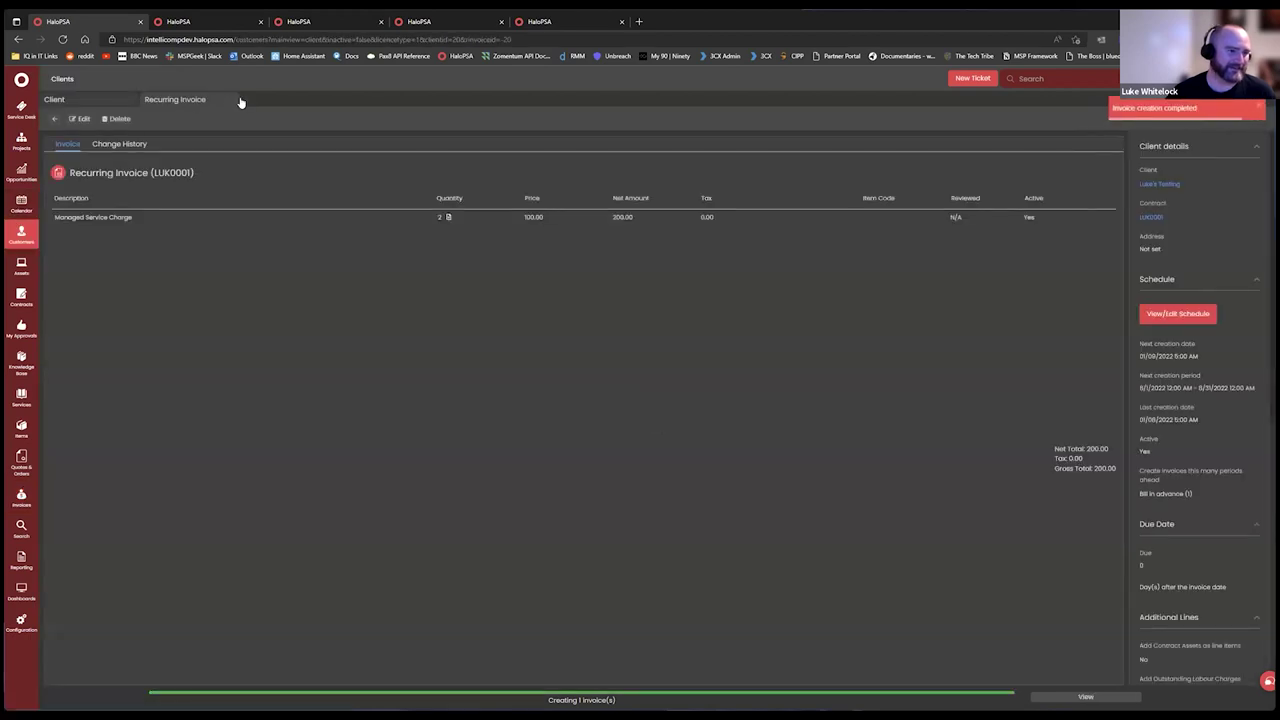
Browse the test client's recurring invoices and software licences, then reload the client page.
{"action": "left_click", "coordinate": [85, 102]}
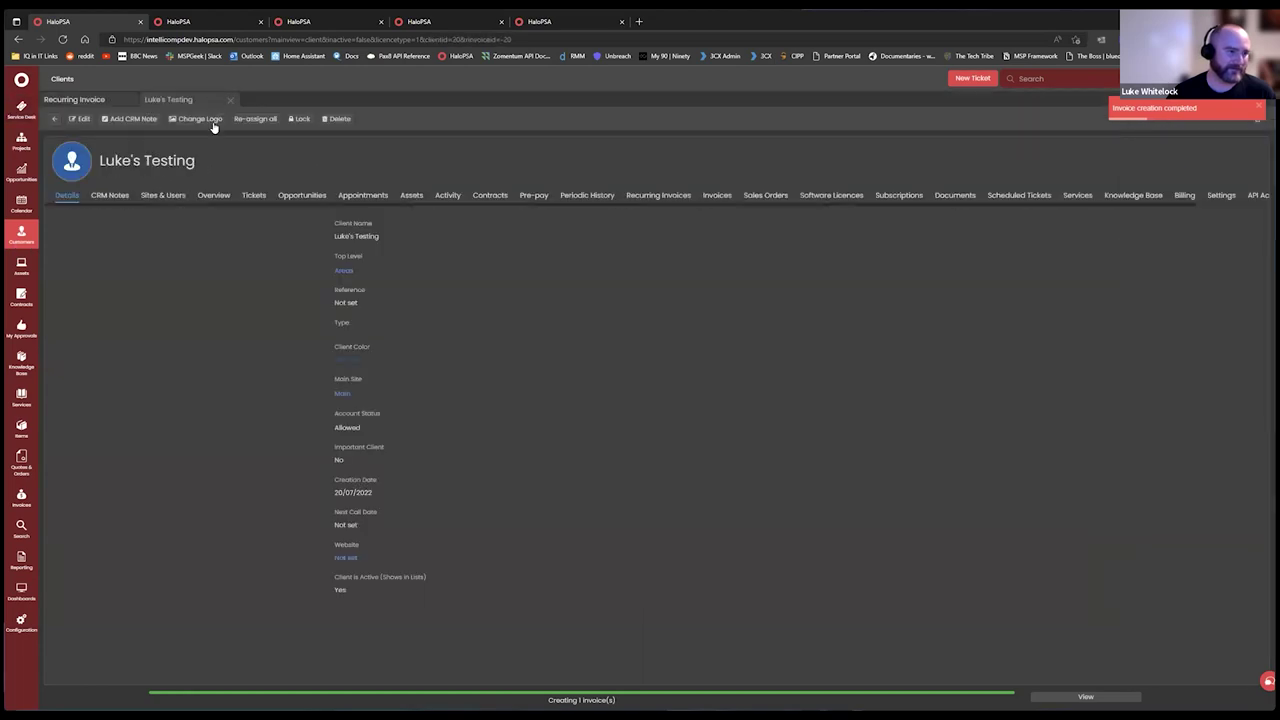
{"action": "left_click", "coordinate": [659, 196]}
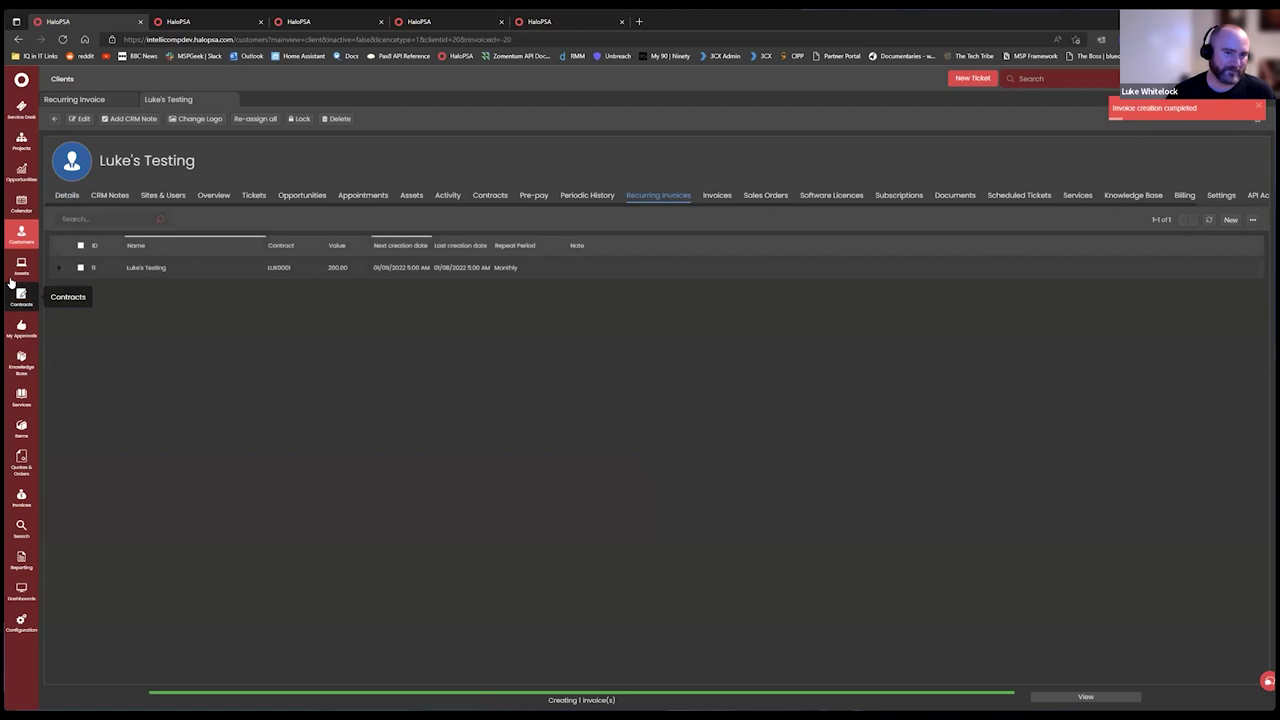
{"action": "left_click", "coordinate": [831, 196]}
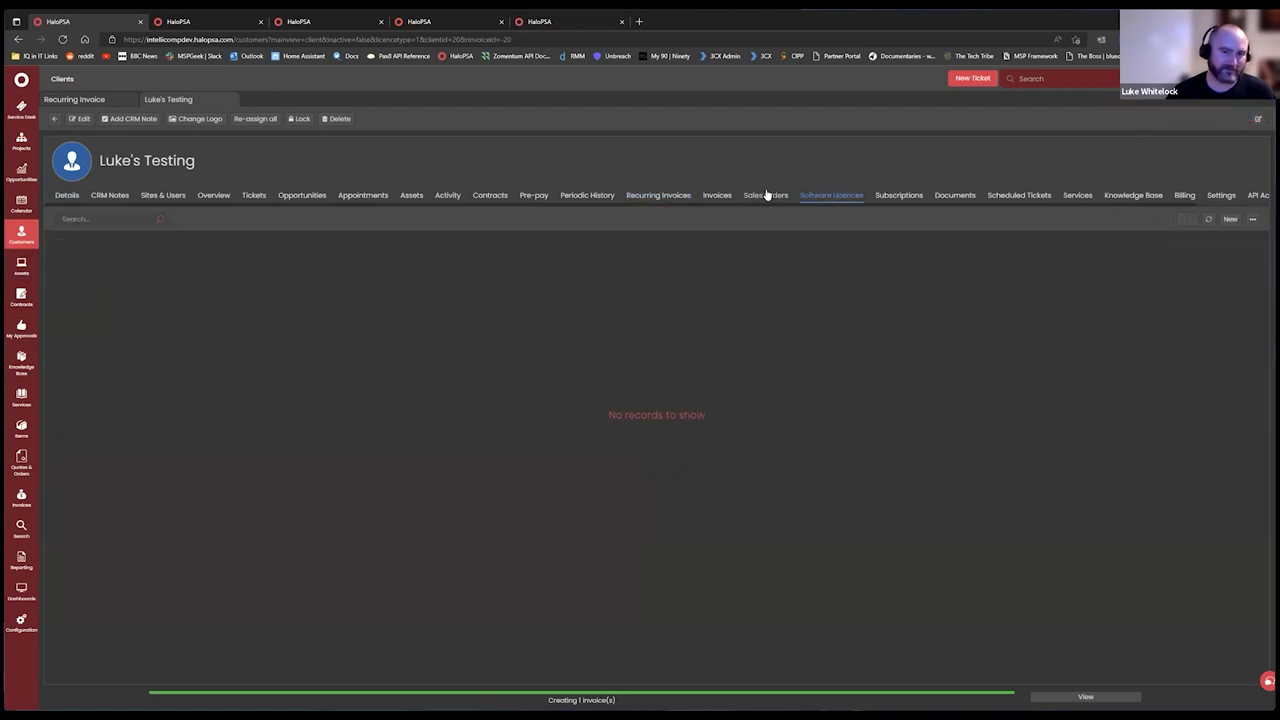
{"action": "left_click", "coordinate": [838, 197]}
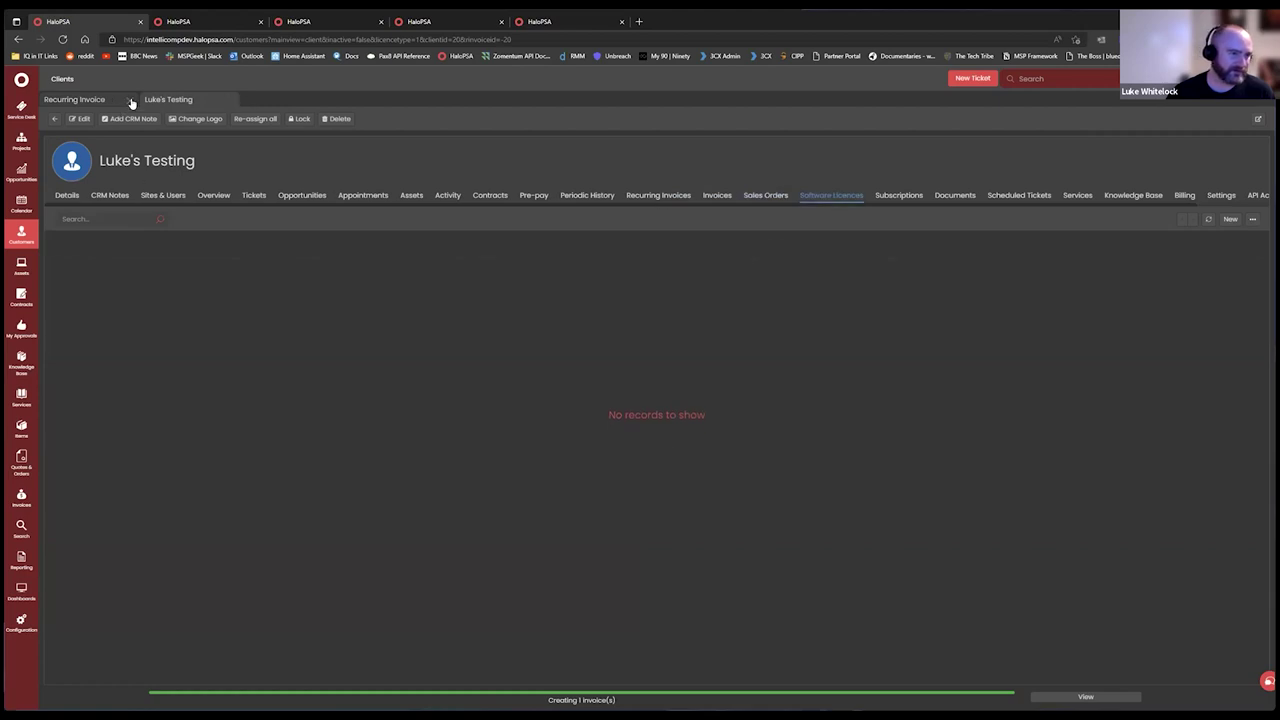
{"action": "left_click", "coordinate": [22, 203]}
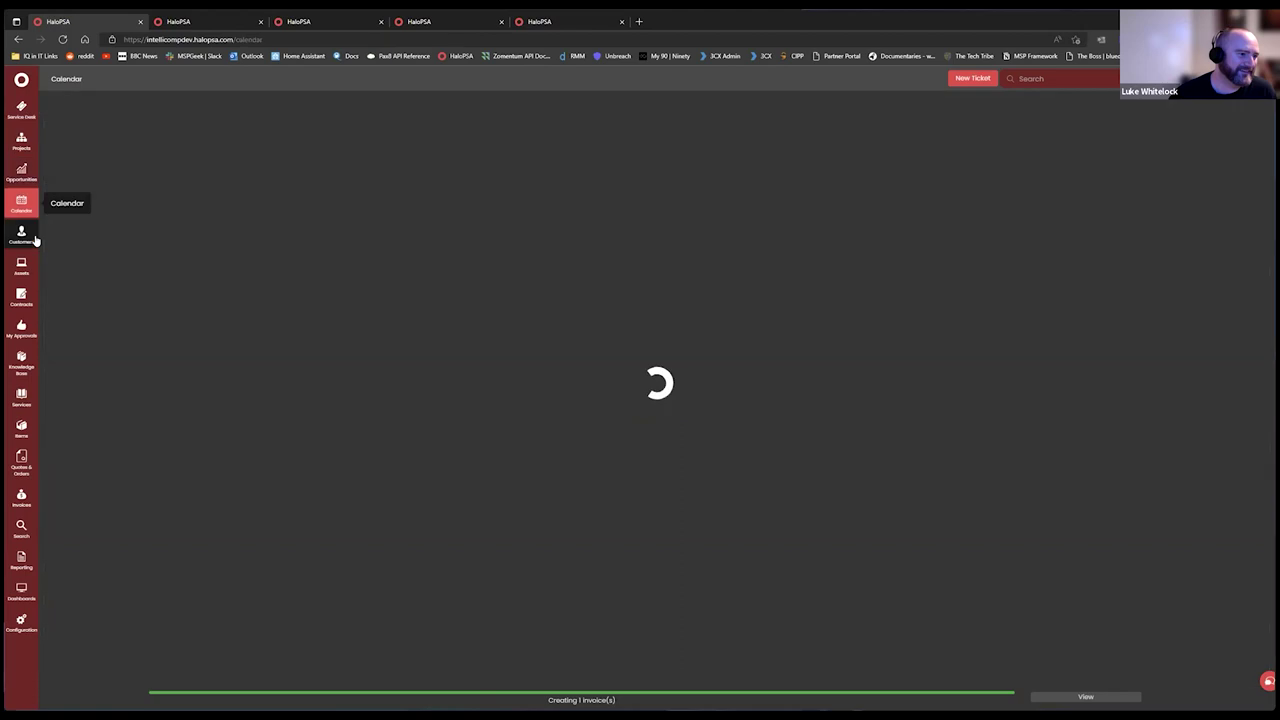
{"action": "left_click", "coordinate": [22, 236]}
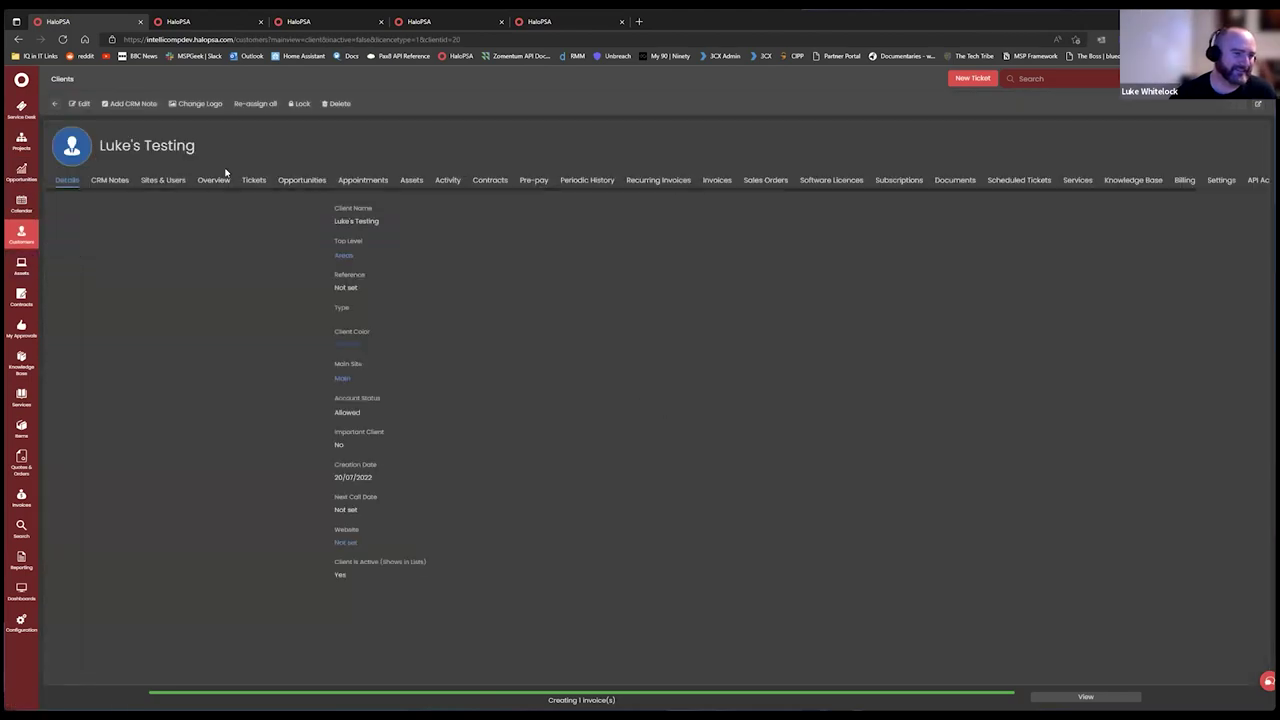
{"action": "left_click", "coordinate": [827, 187]}
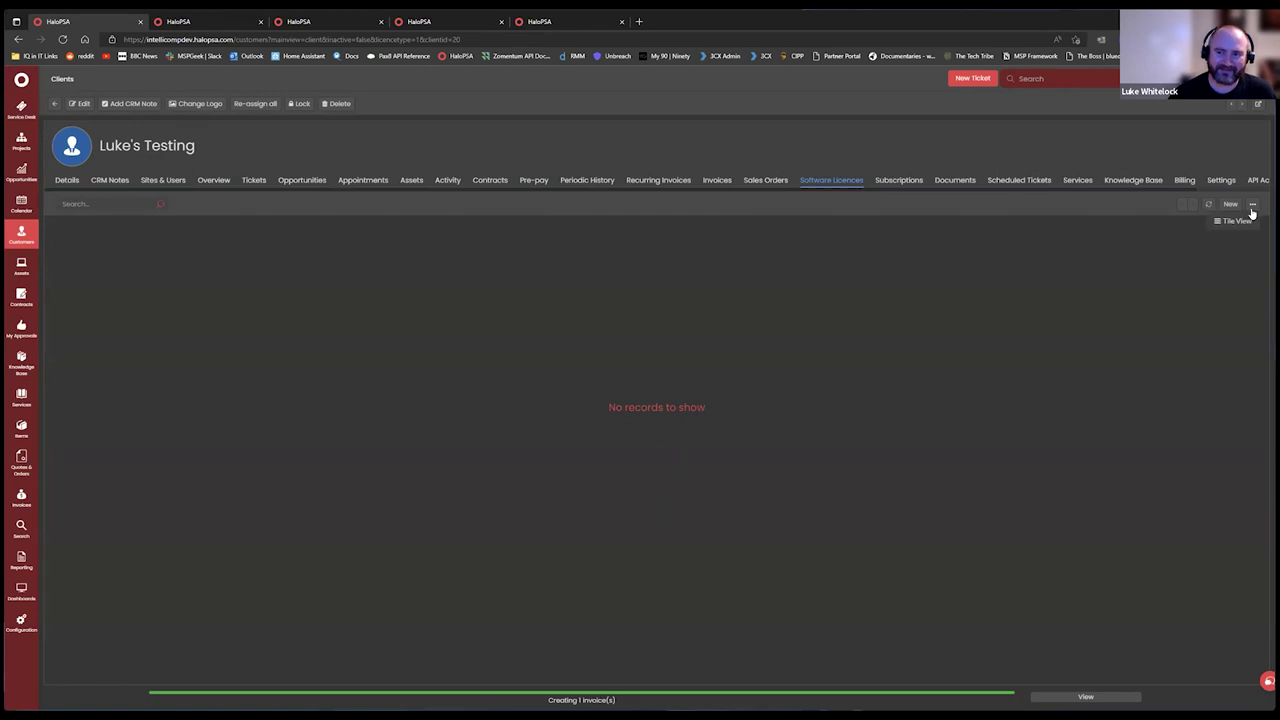
{"action": "left_click", "coordinate": [220, 39]}
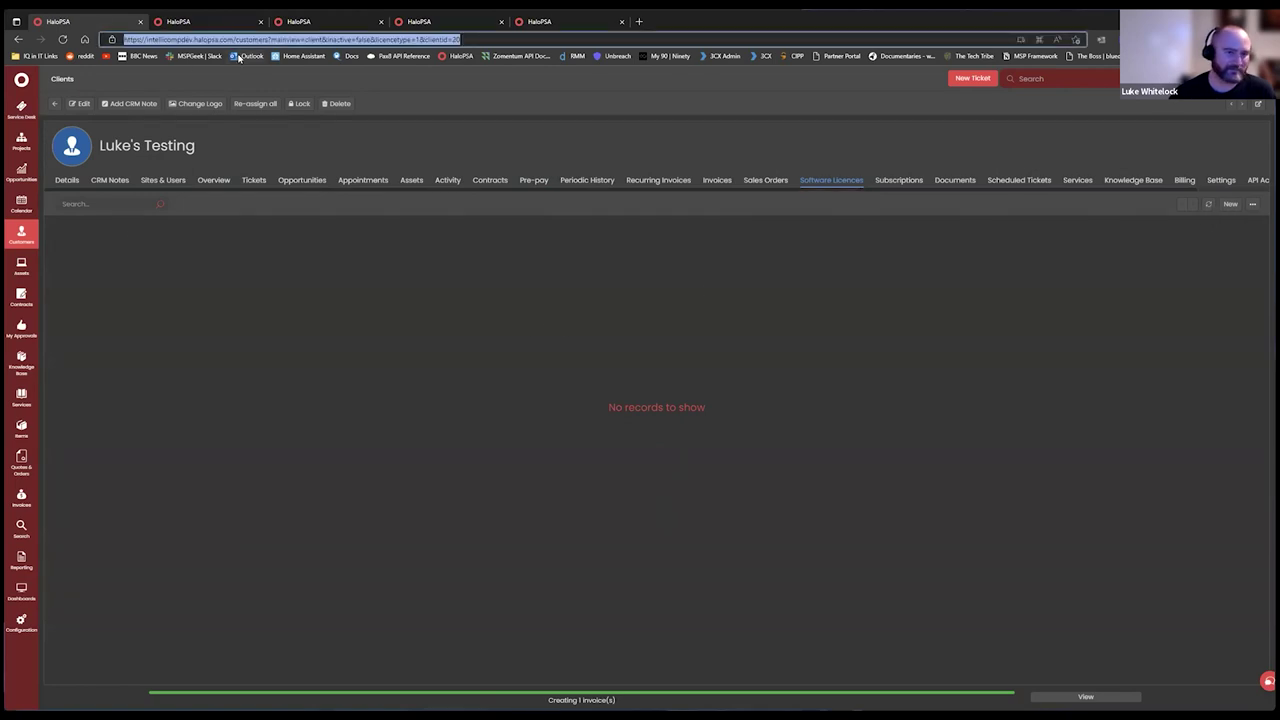
{"action": "key", "text": "Return"}
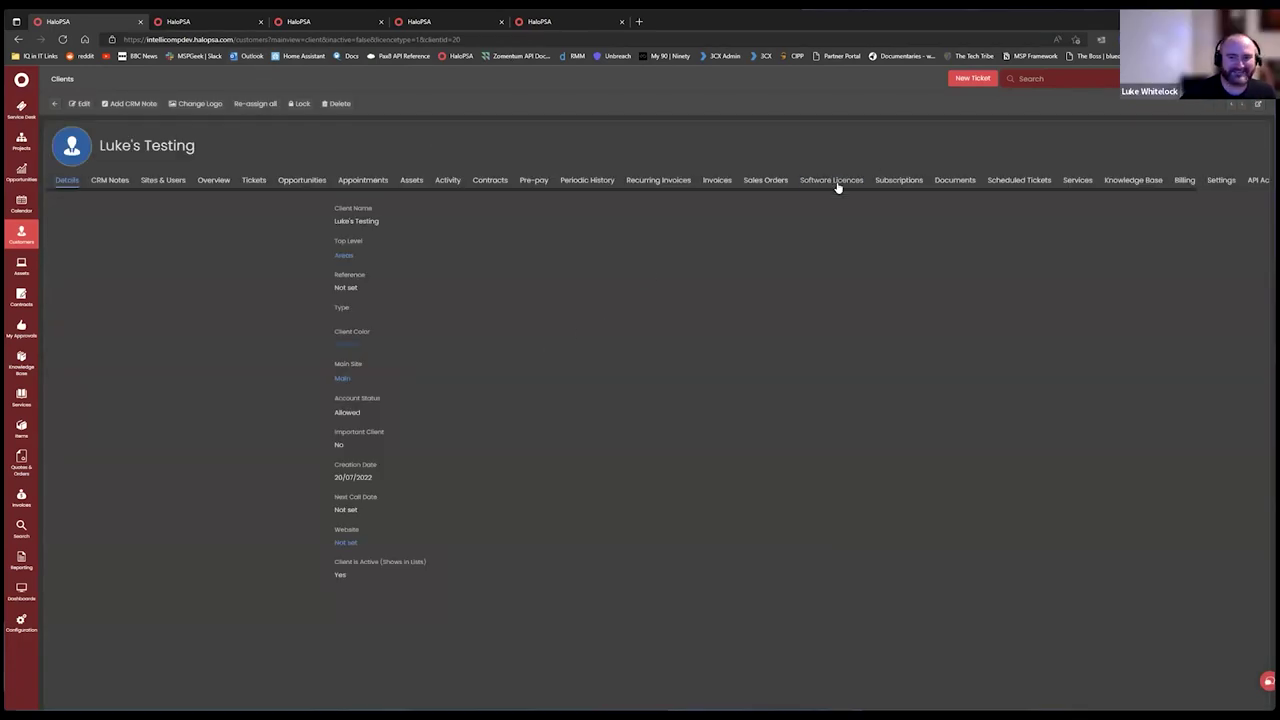
Recheck the software licences and switch to the client's Subscriptions list.
{"action": "left_click", "coordinate": [831, 181]}
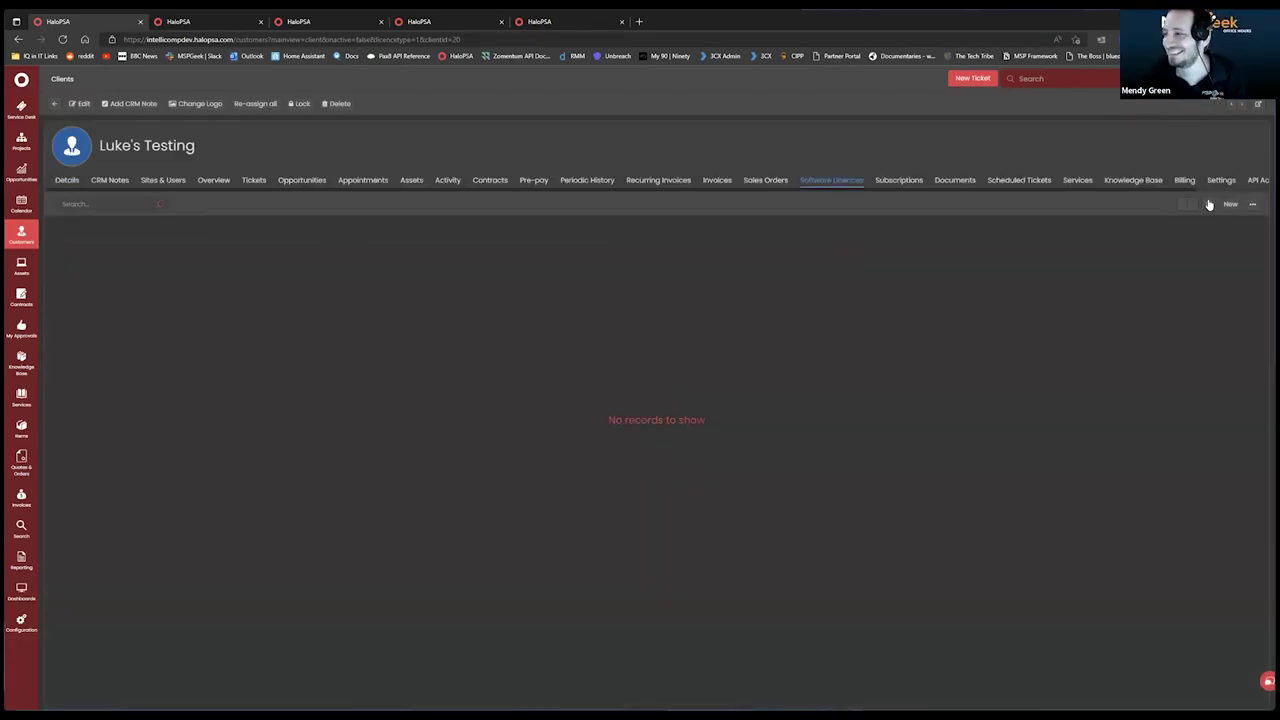
{"action": "left_click", "coordinate": [900, 181]}
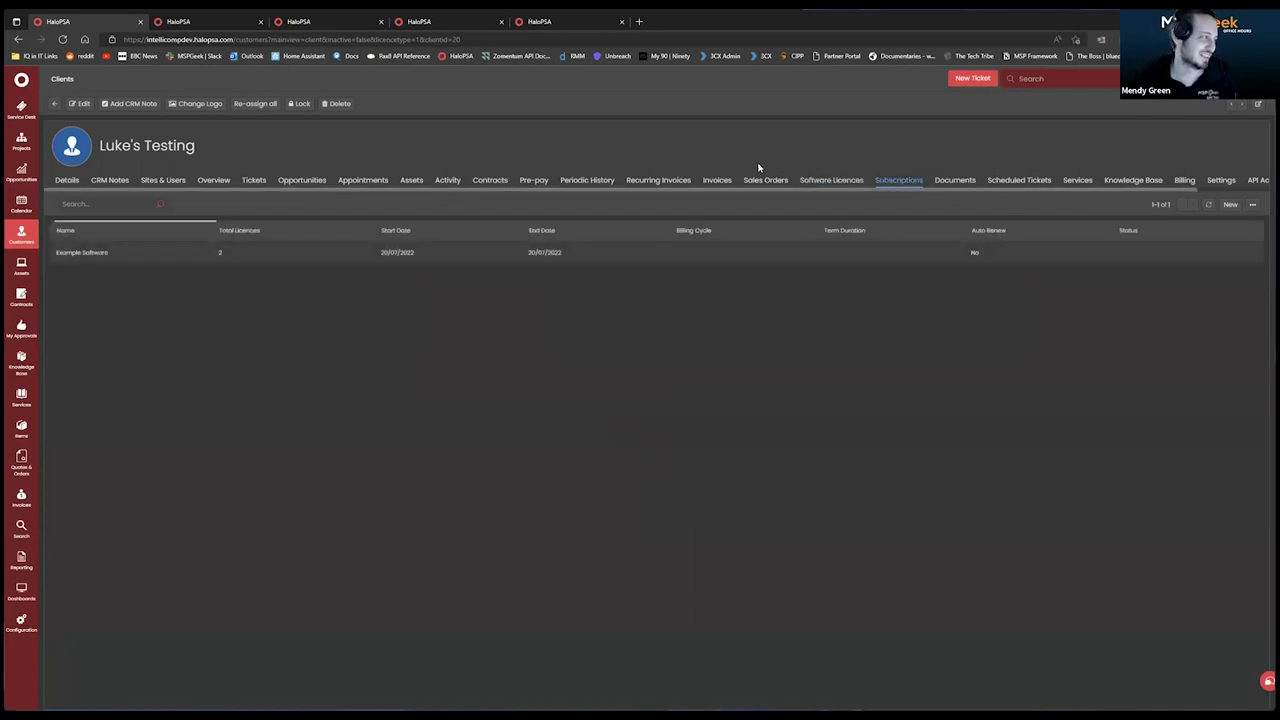
{"action": "left_click", "coordinate": [826, 182]}
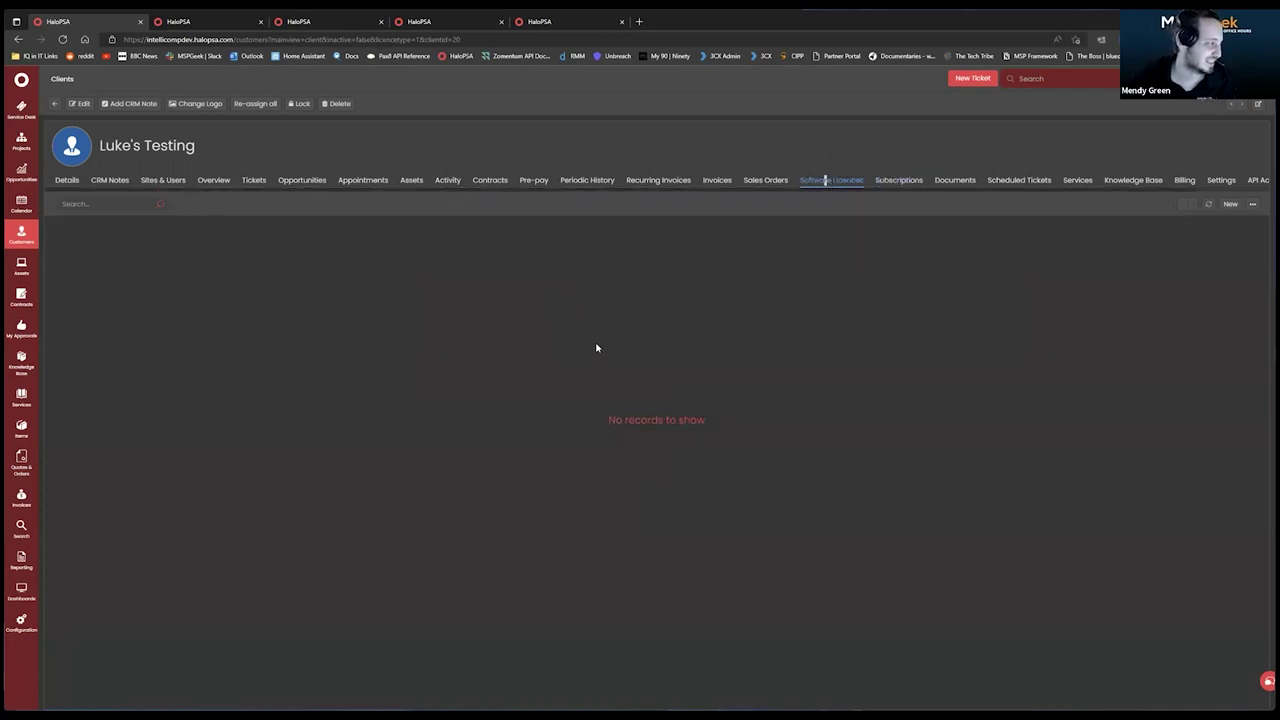
{"action": "left_click", "coordinate": [1254, 205]}
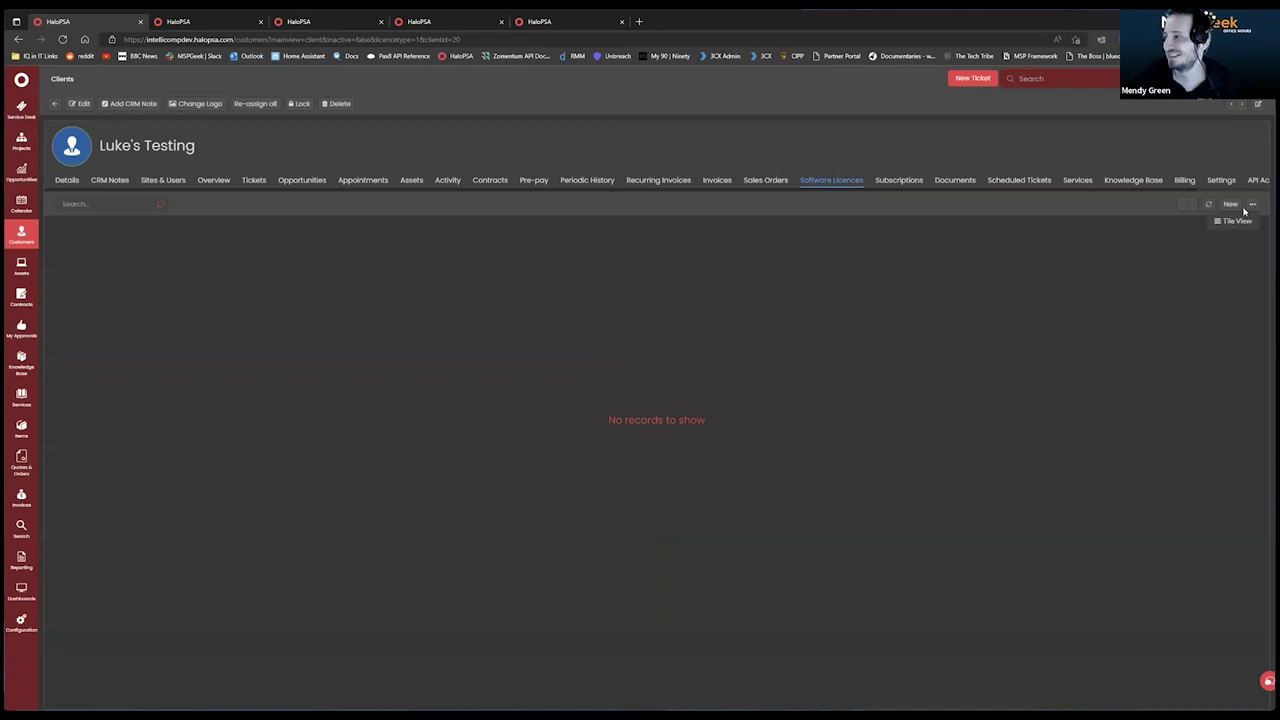
{"action": "left_click", "coordinate": [297, 284]}
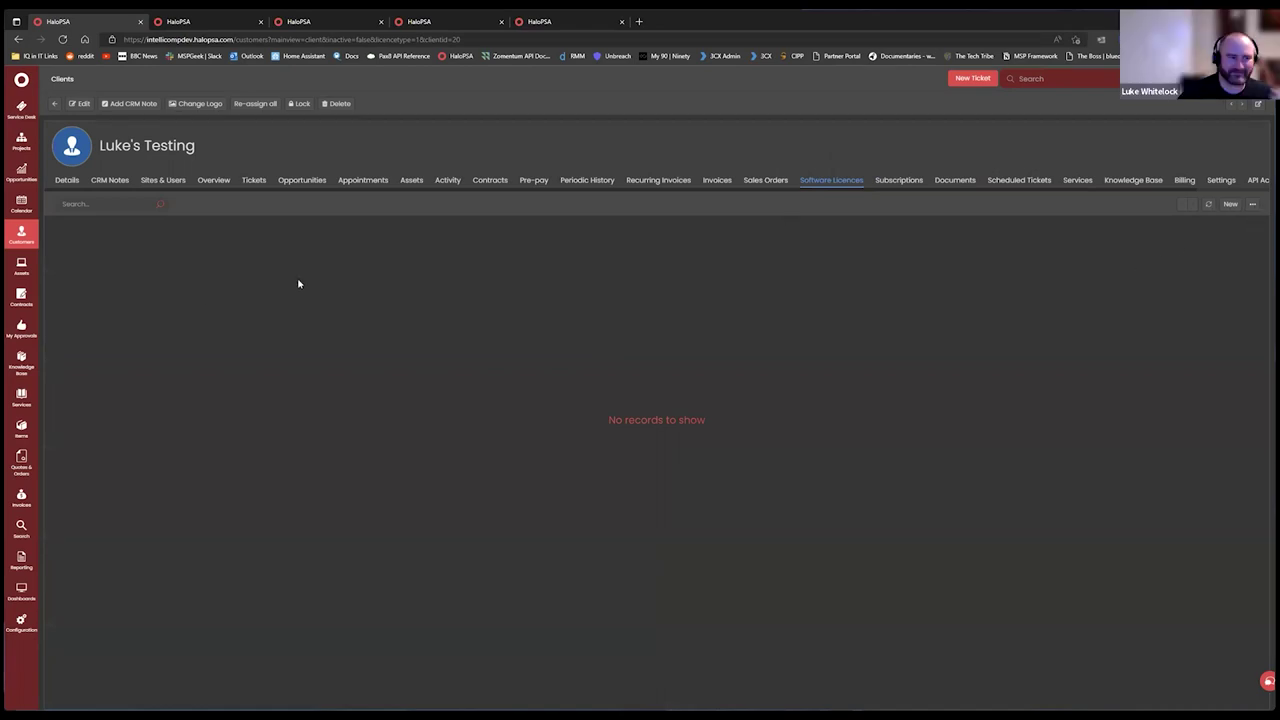
{"action": "left_click", "coordinate": [908, 183]}
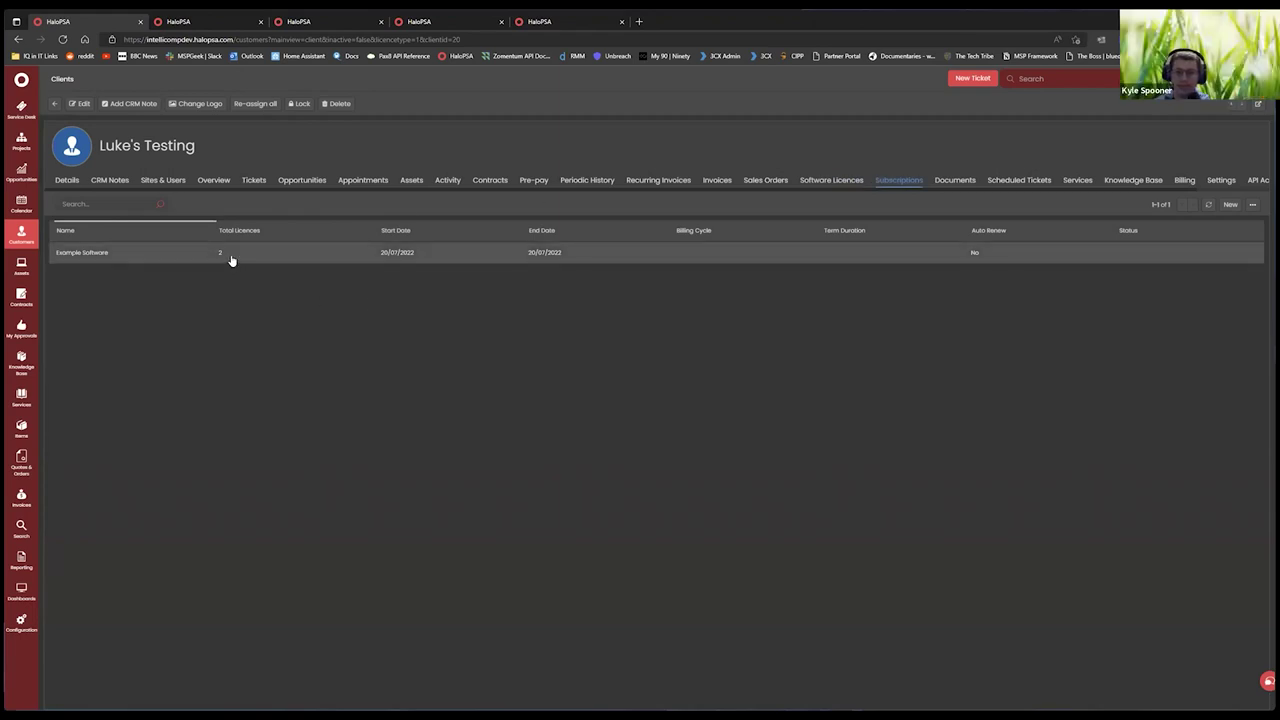
Change the Example Software subscription to 3 licences and save it.
{"action": "left_click", "coordinate": [230, 258]}
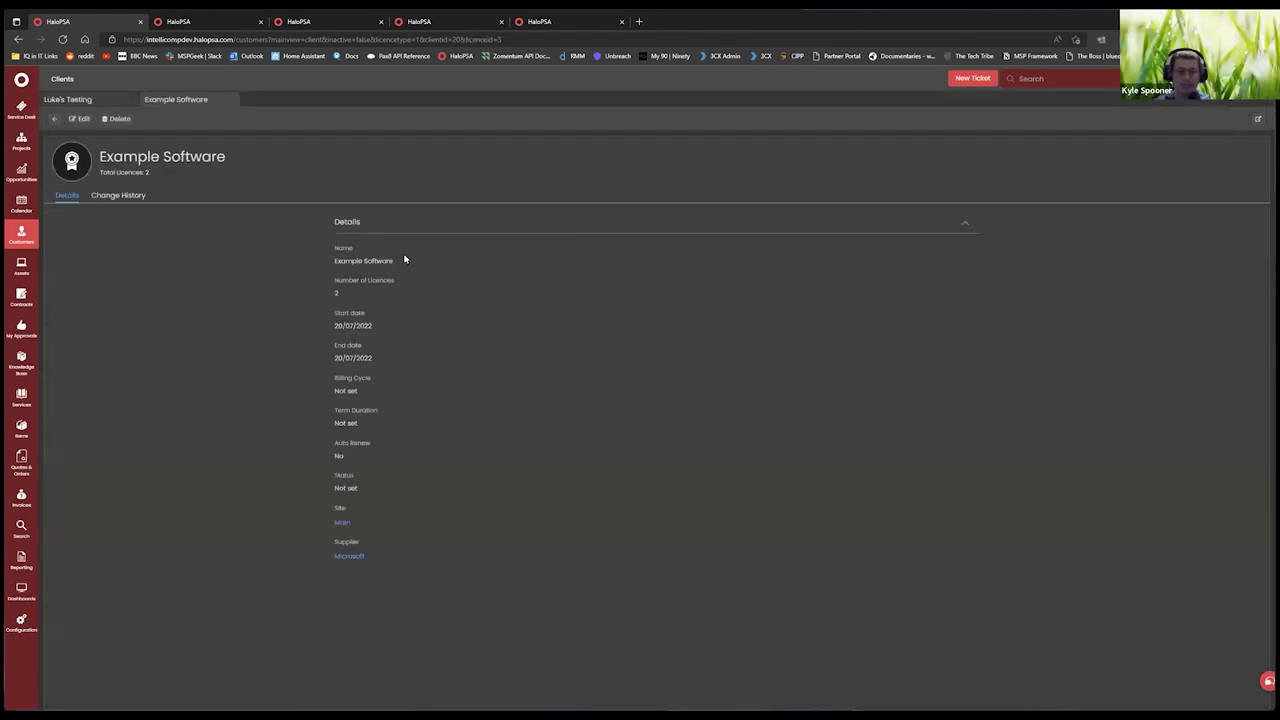
{"action": "left_click", "coordinate": [80, 118]}
{"action": "left_click", "coordinate": [352, 302]}
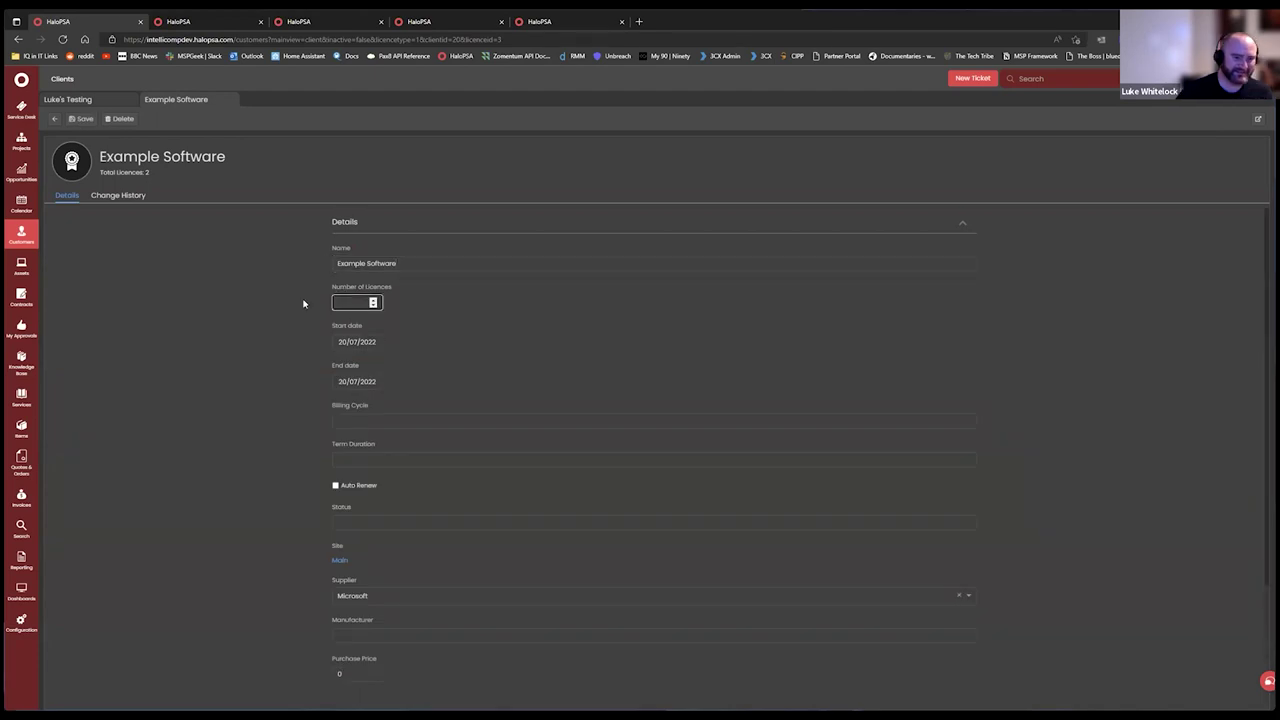
{"action": "type", "text": "3"}
{"action": "left_click", "coordinate": [80, 118]}
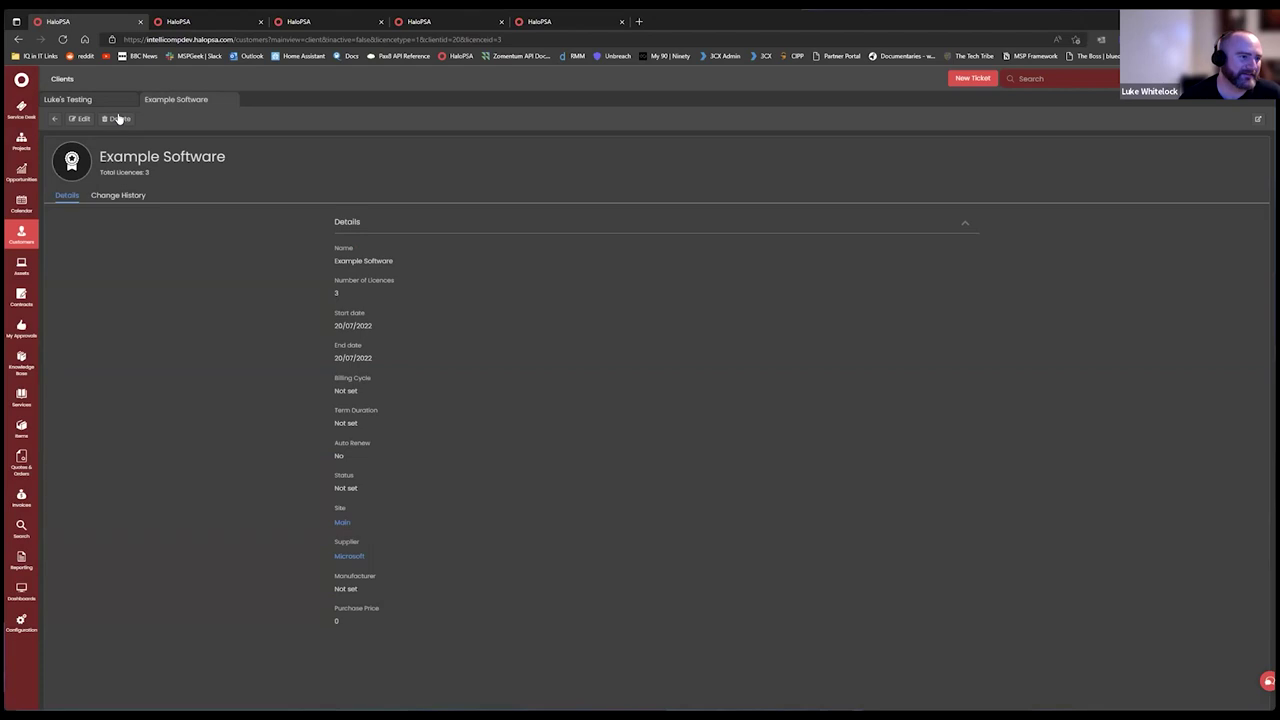
{"action": "left_click", "coordinate": [229, 100]}
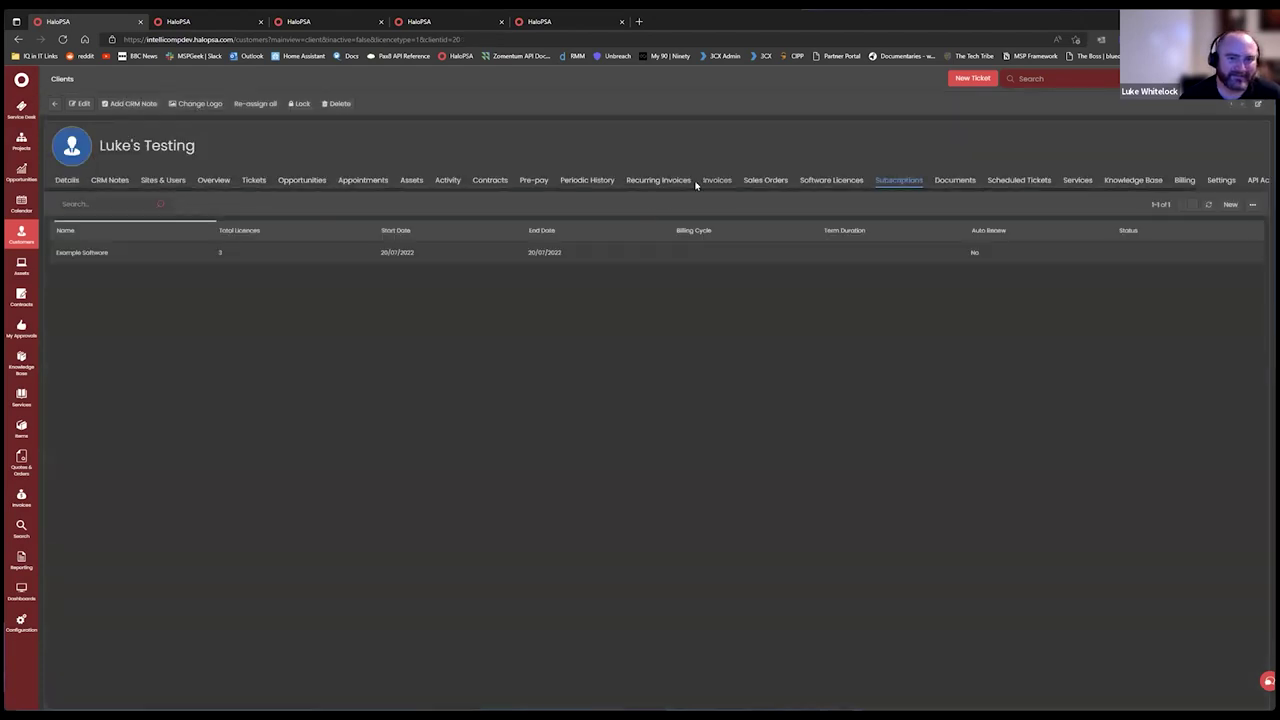
{"action": "left_click", "coordinate": [680, 182]}
Review LUK0001's Managed Service Charge quantity setting (3 × 100.00), then cancel and close the invoice.
{"action": "left_click", "coordinate": [190, 254]}
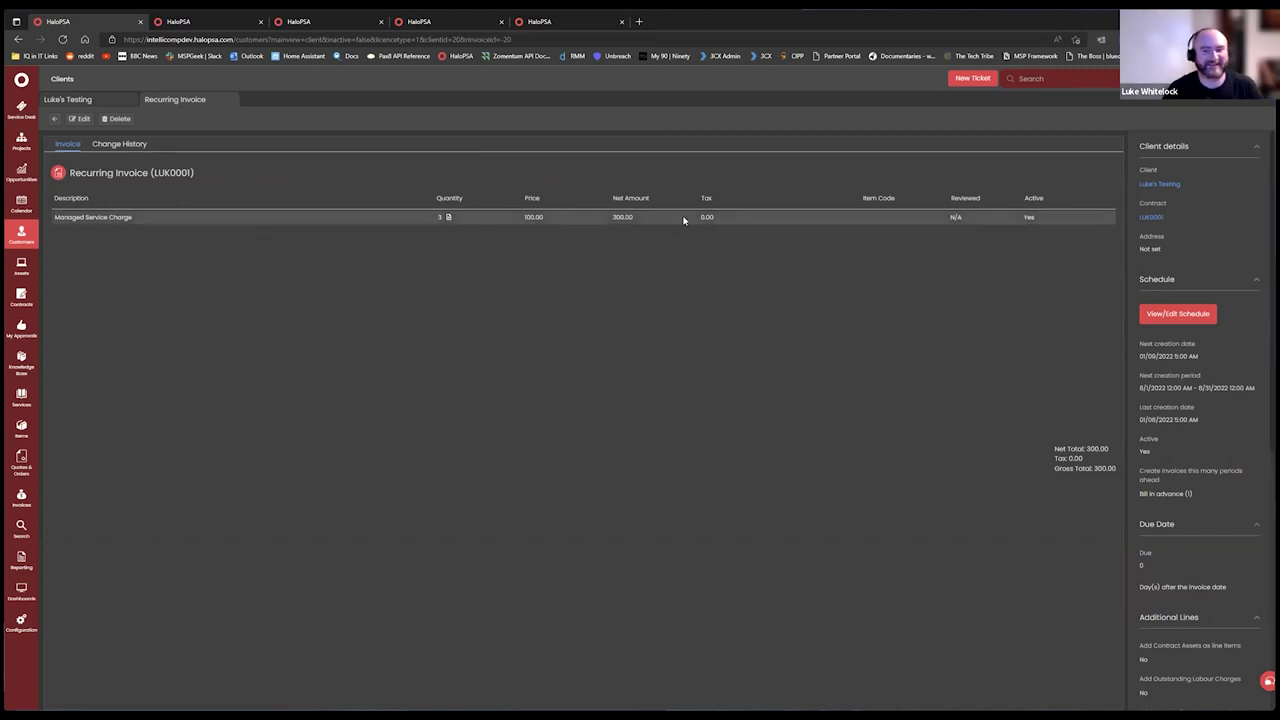
{"action": "left_click", "coordinate": [83, 119]}
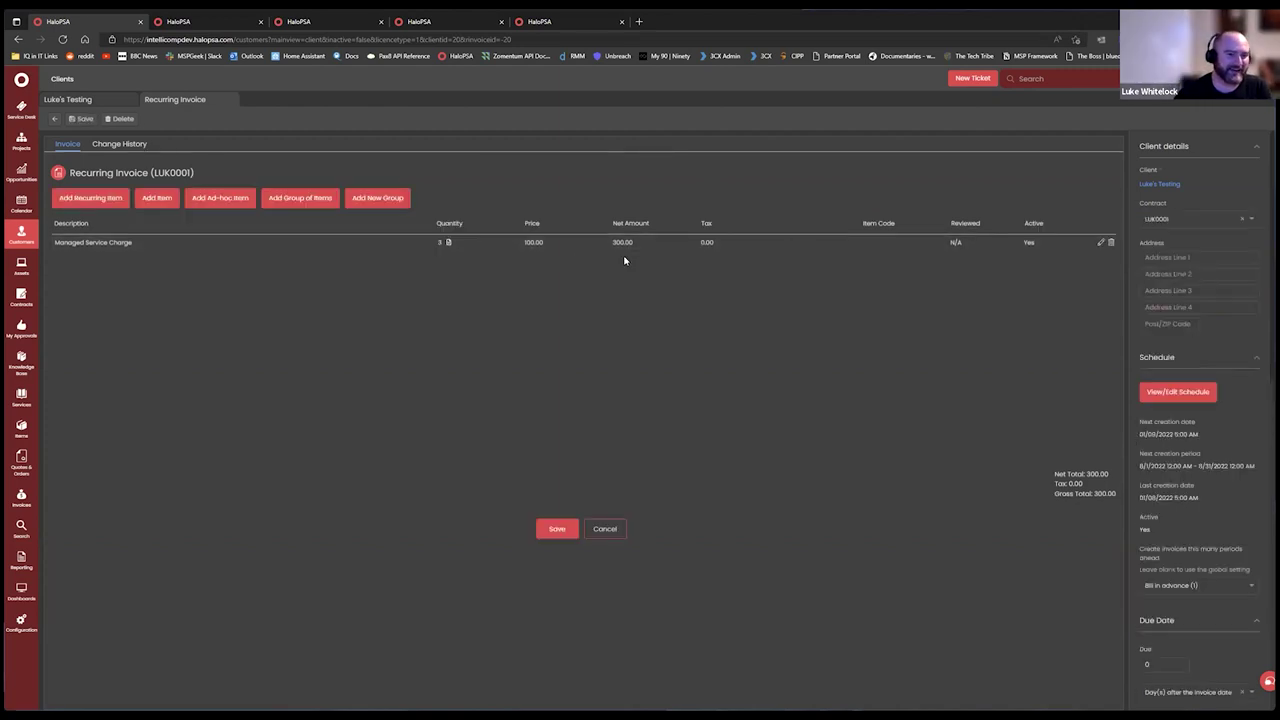
{"action": "left_click", "coordinate": [1102, 244]}
{"action": "scroll", "coordinate": [587, 412], "scroll_direction": "down", "scroll_amount": 10}
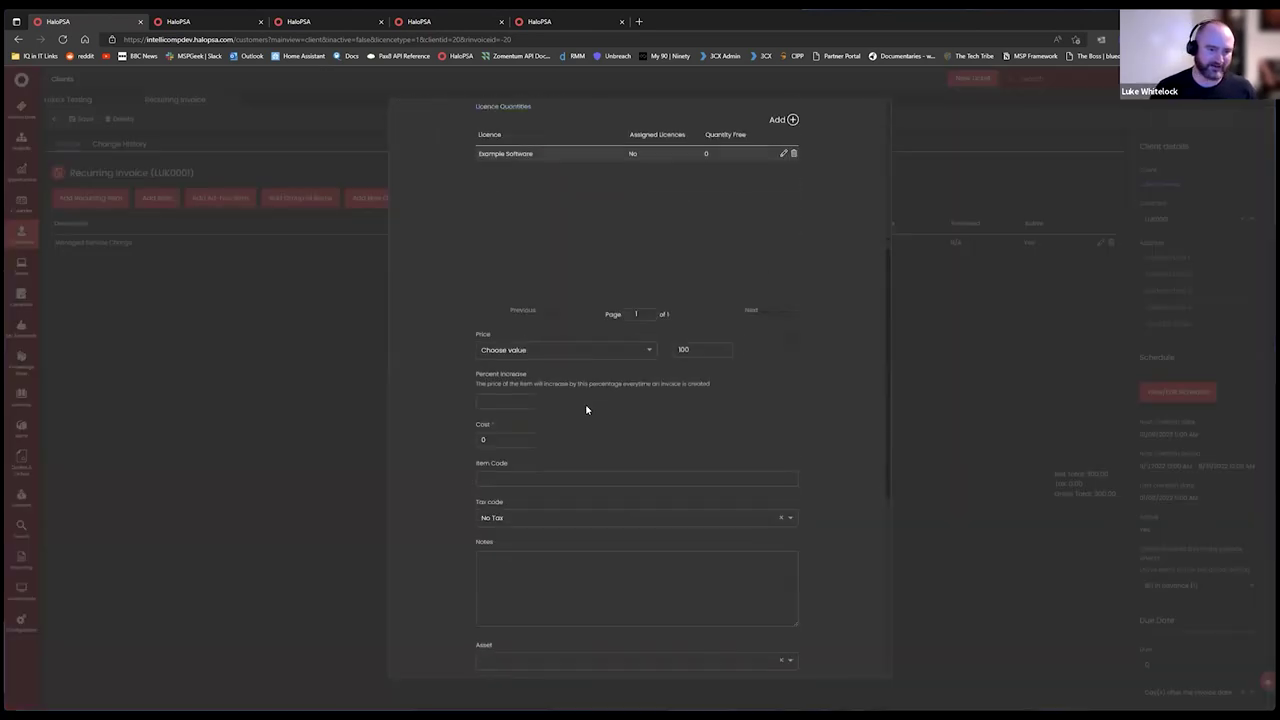
{"action": "scroll", "coordinate": [700, 371], "scroll_direction": "down", "scroll_amount": 2}
{"action": "scroll", "coordinate": [843, 197], "scroll_direction": "up", "scroll_amount": 12}
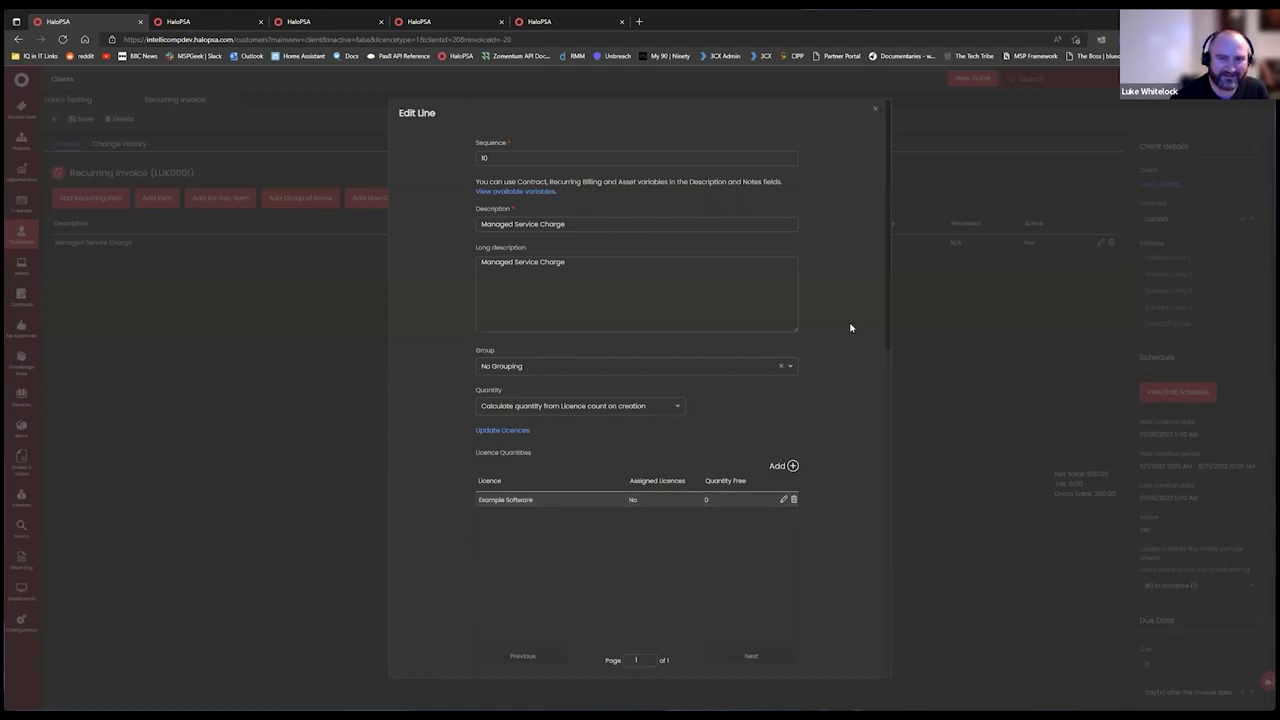
{"action": "key", "text": "Escape"}
{"action": "left_click", "coordinate": [605, 528]}
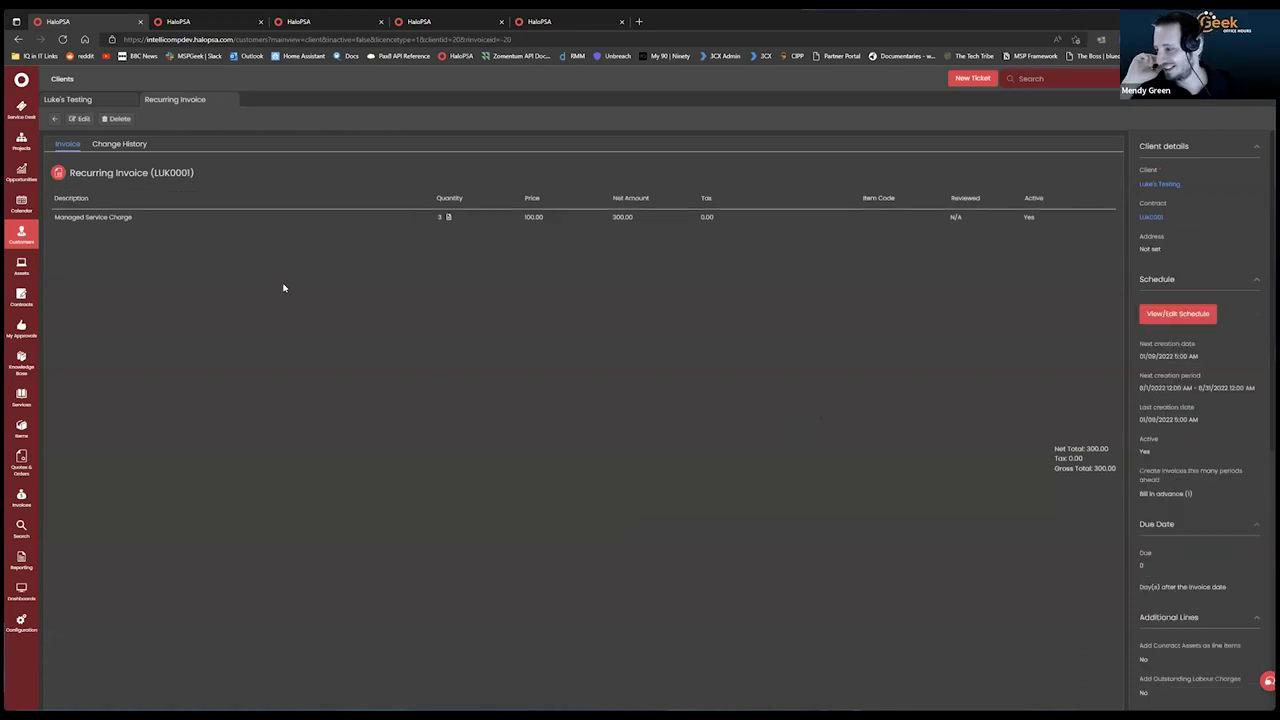
{"action": "left_click", "coordinate": [229, 102]}
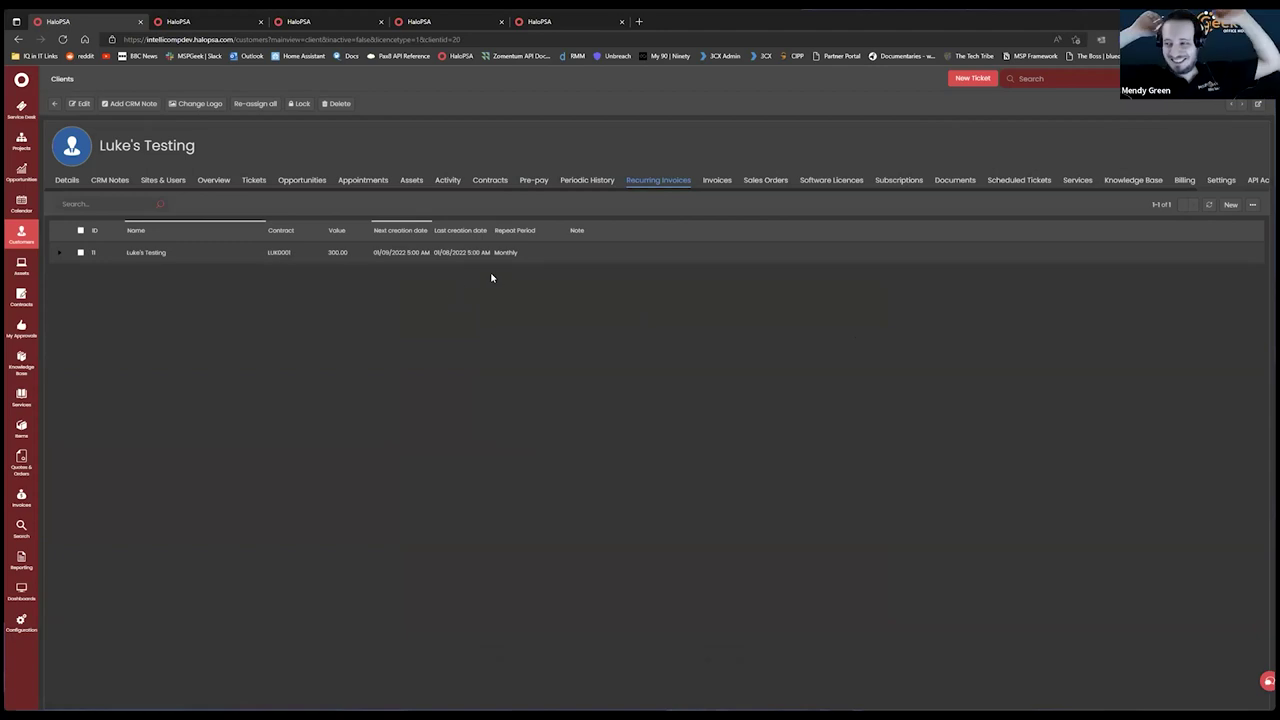
Browse the client's software licences, subscriptions, settings and billing tabs, then select LUK0001.
{"action": "left_click", "coordinate": [232, 262]}
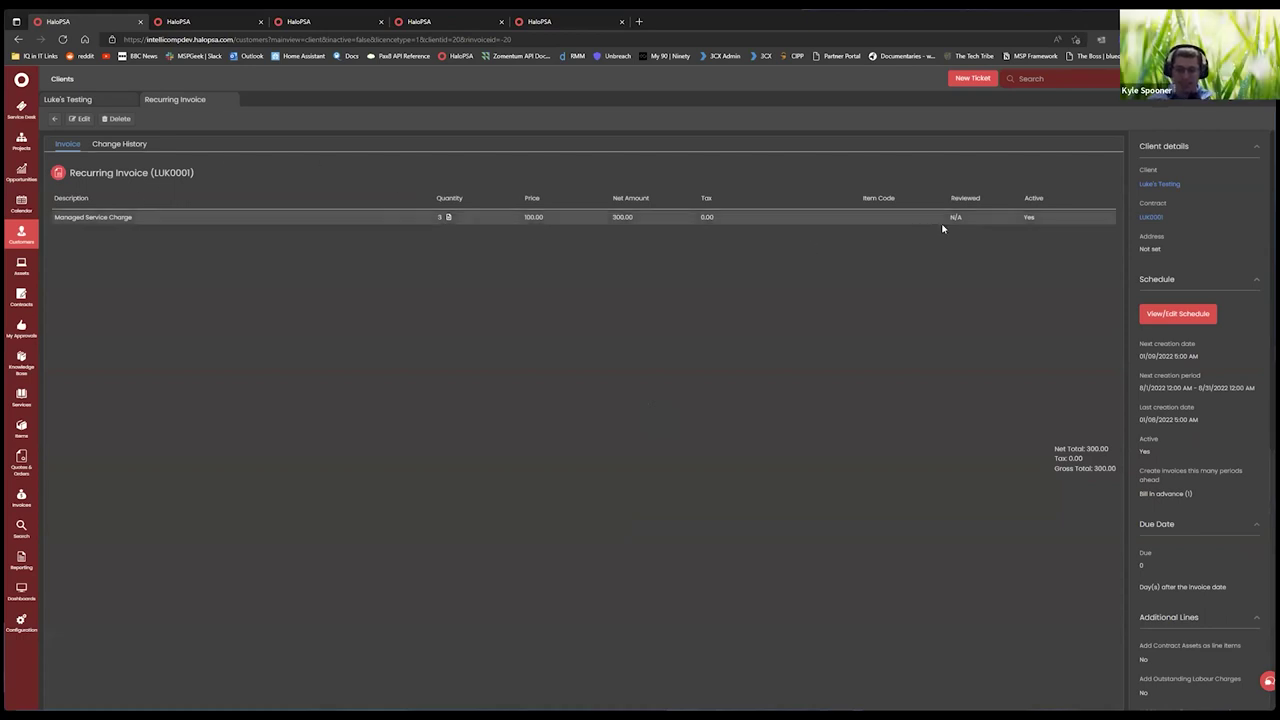
{"action": "left_click", "coordinate": [97, 99]}
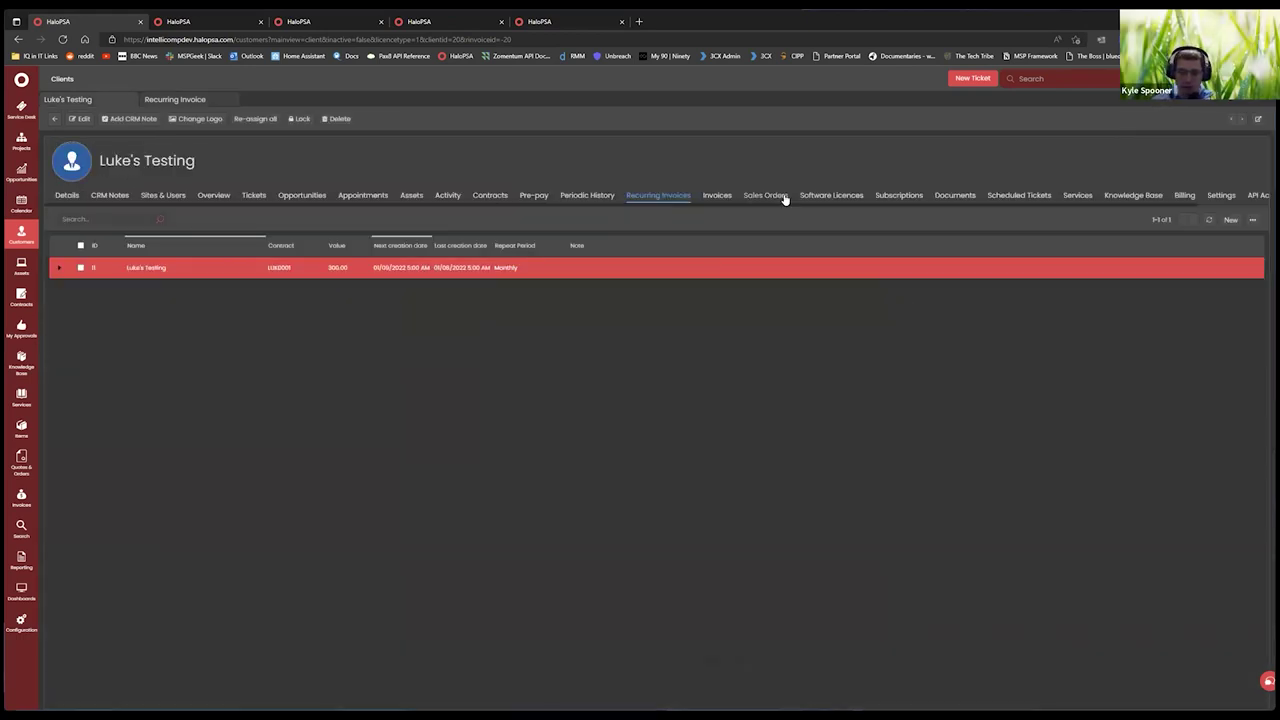
{"action": "left_click", "coordinate": [815, 196]}
{"action": "left_click", "coordinate": [897, 195]}
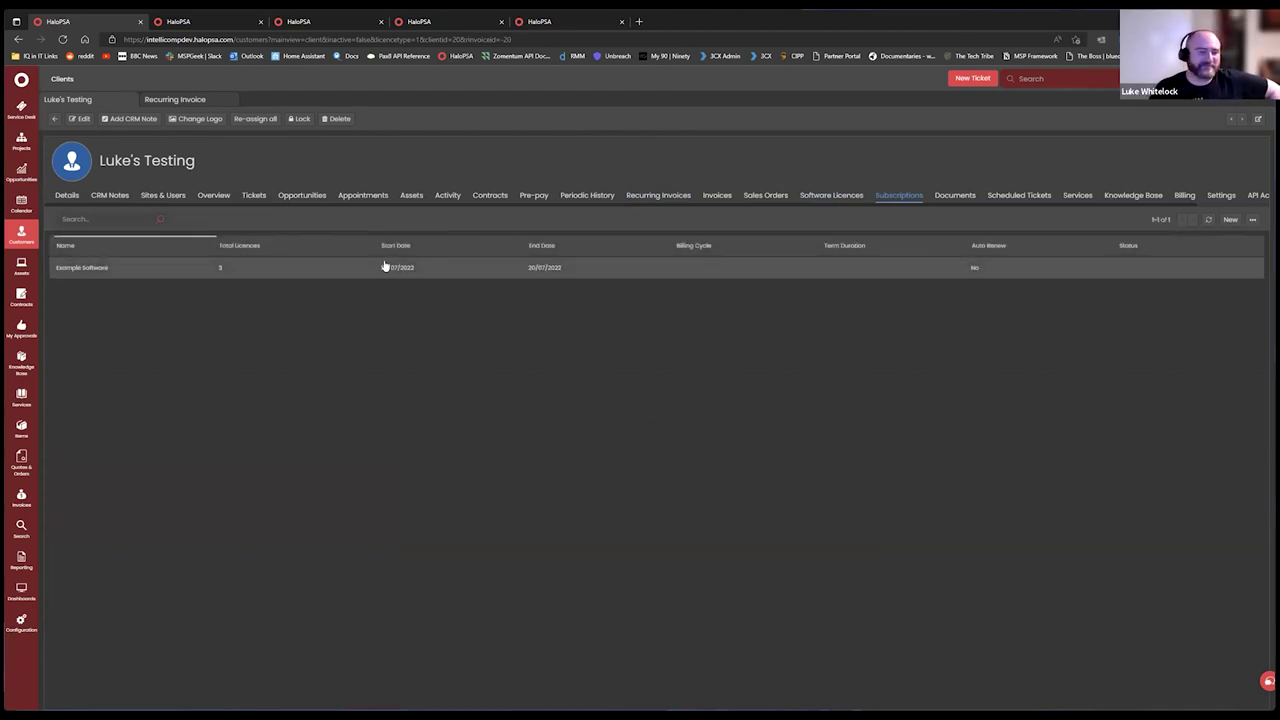
{"action": "left_click", "coordinate": [849, 196]}
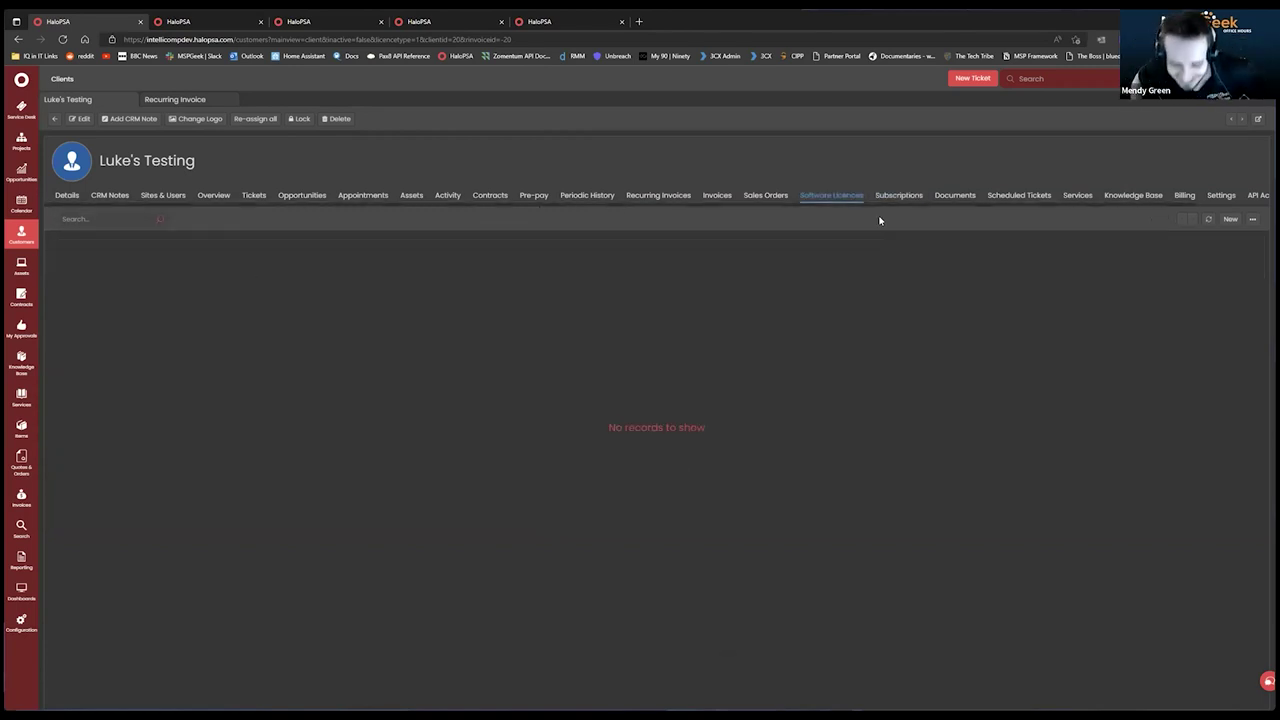
{"action": "left_click", "coordinate": [1230, 196]}
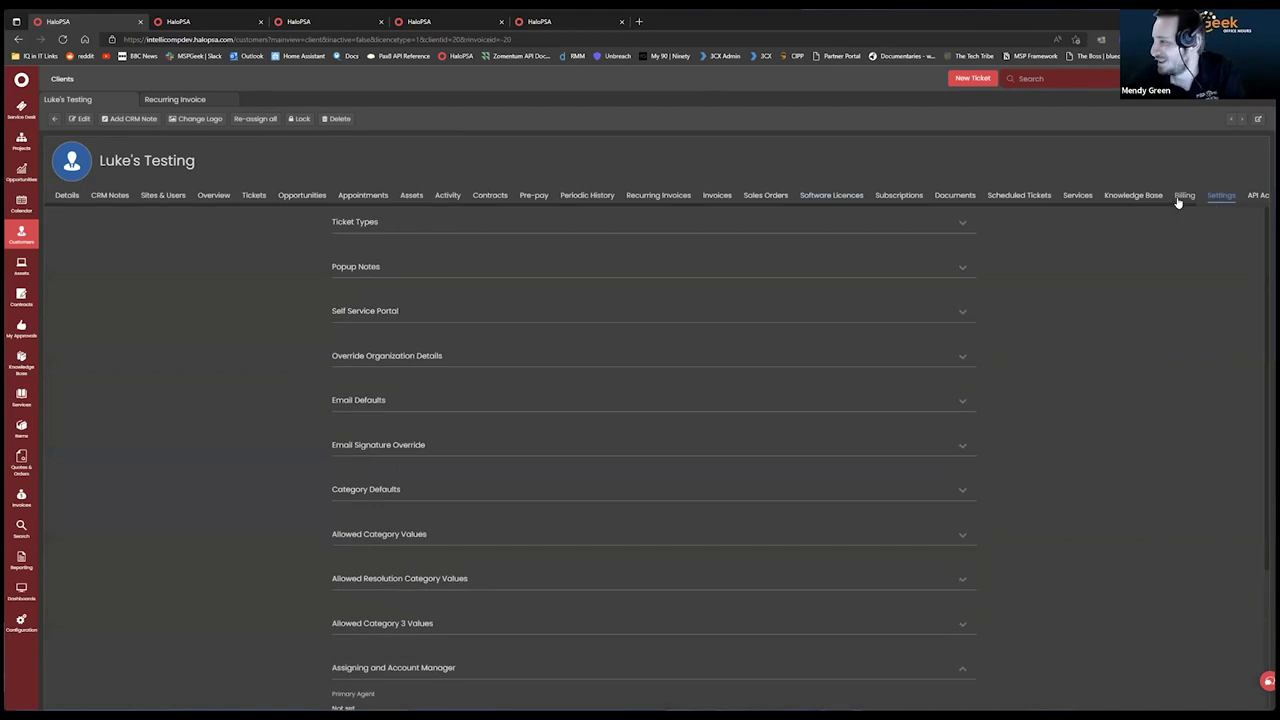
{"action": "left_click", "coordinate": [1182, 197]}
{"action": "left_click", "coordinate": [677, 200]}
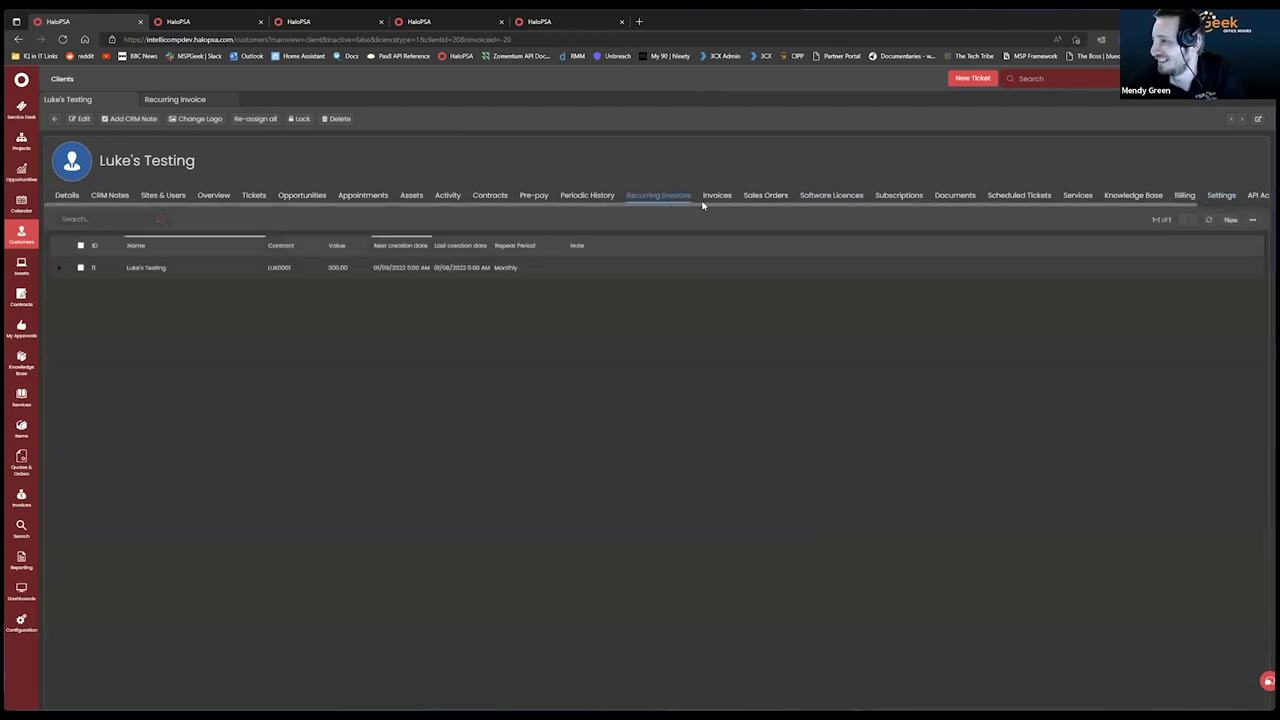
{"action": "left_click", "coordinate": [166, 276]}
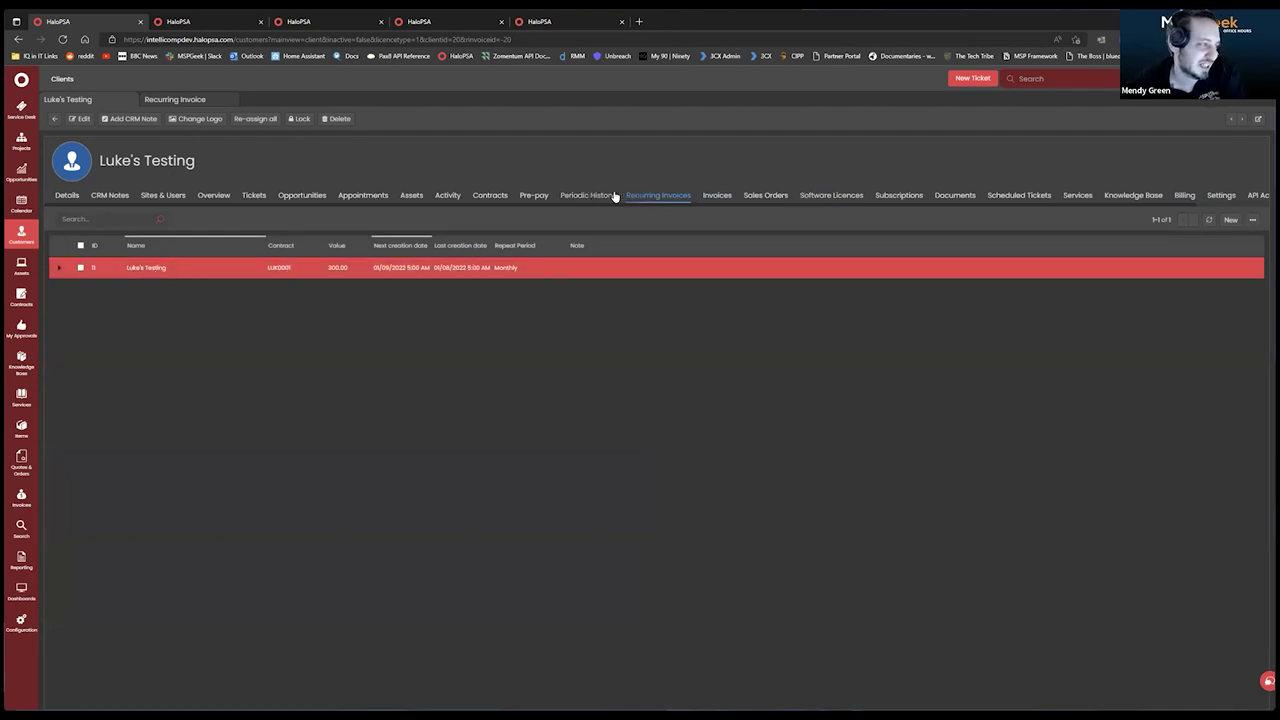
Recheck the software licences, then reopen LUK0001's Managed Service Charge line editor.
{"action": "left_click", "coordinate": [847, 196]}
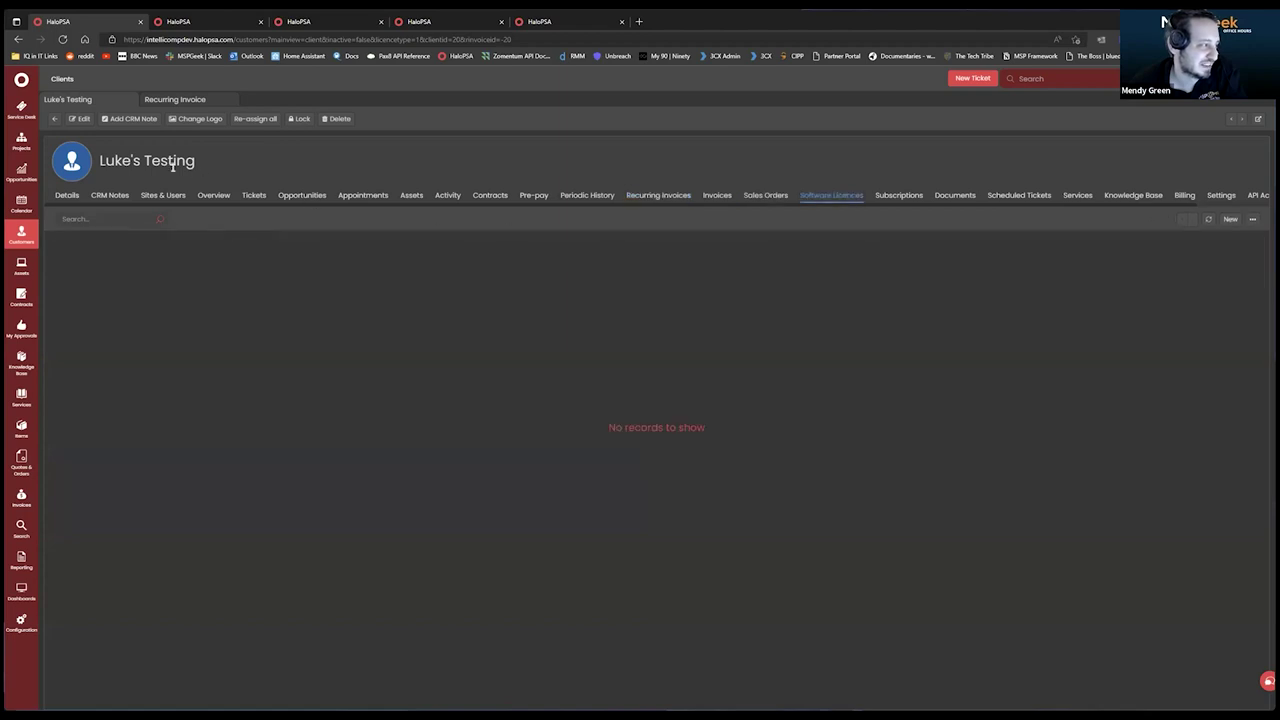
{"action": "left_click", "coordinate": [192, 100]}
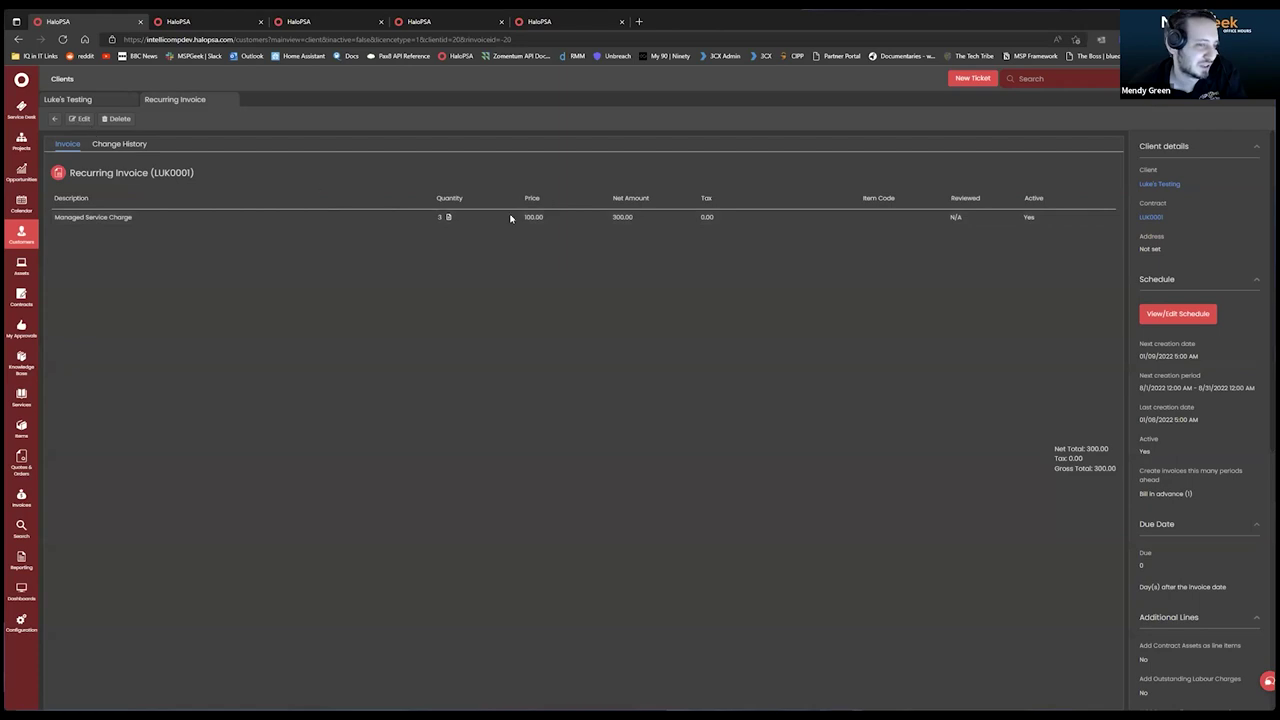
{"action": "left_click", "coordinate": [1101, 242]}
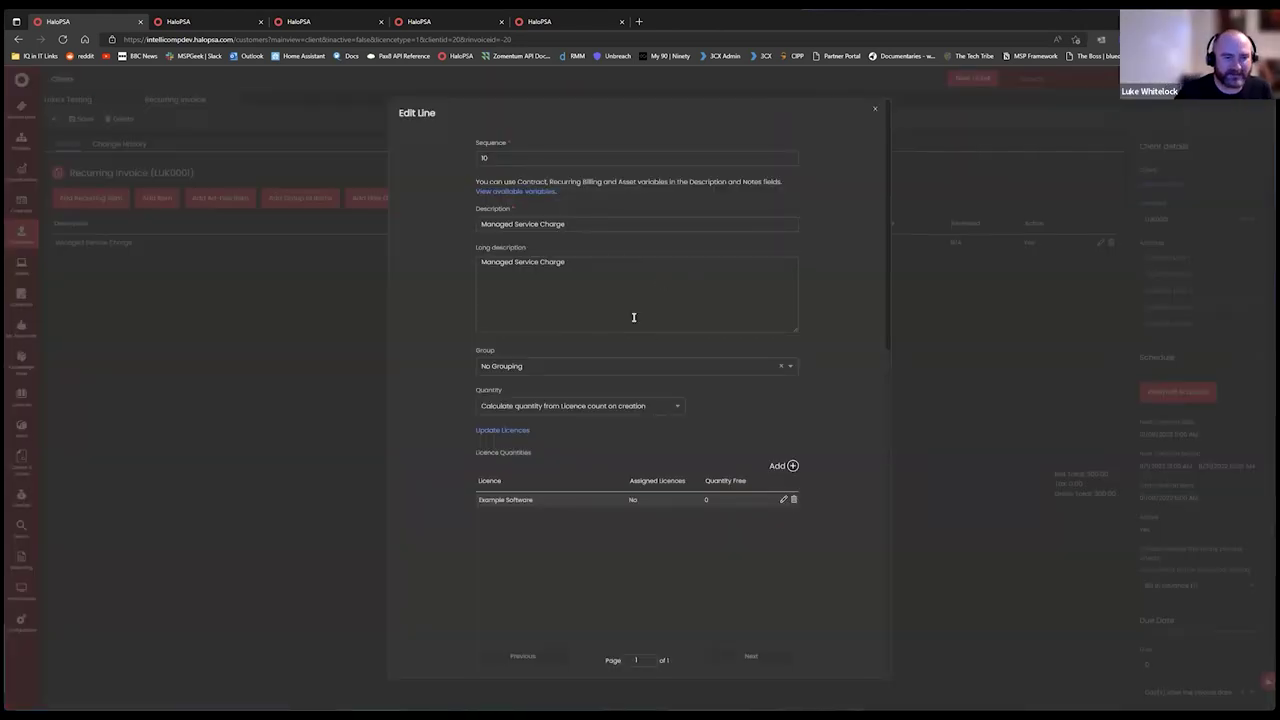
Set the line's Quantity to 'Calculate quantity from Subscription count on creation'.
{"action": "scroll", "coordinate": [664, 290], "scroll_direction": "down", "scroll_amount": 3}
{"action": "scroll", "coordinate": [654, 329], "scroll_direction": "up", "scroll_amount": 3}
{"action": "scroll", "coordinate": [571, 374], "scroll_direction": "down", "scroll_amount": 4}
{"action": "scroll", "coordinate": [557, 393], "scroll_direction": "down", "scroll_amount": 3}
{"action": "scroll", "coordinate": [649, 371], "scroll_direction": "up", "scroll_amount": 4}
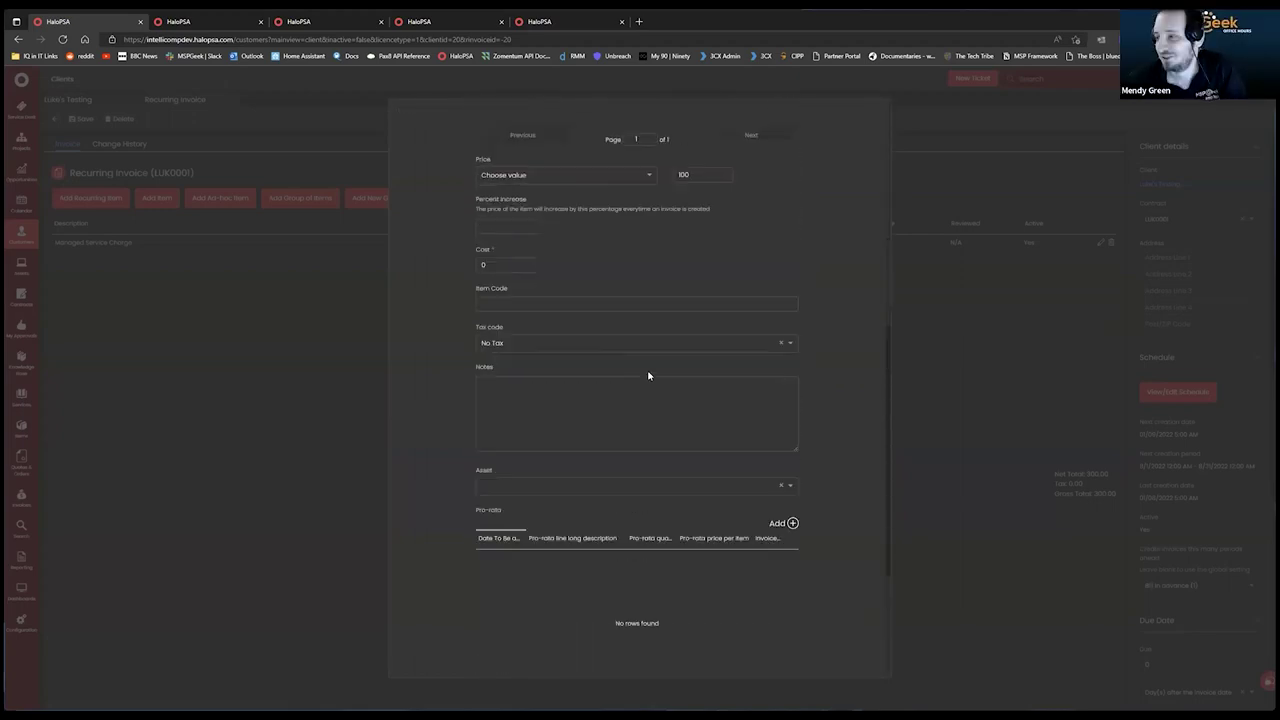
{"action": "scroll", "coordinate": [696, 347], "scroll_direction": "up", "scroll_amount": 4}
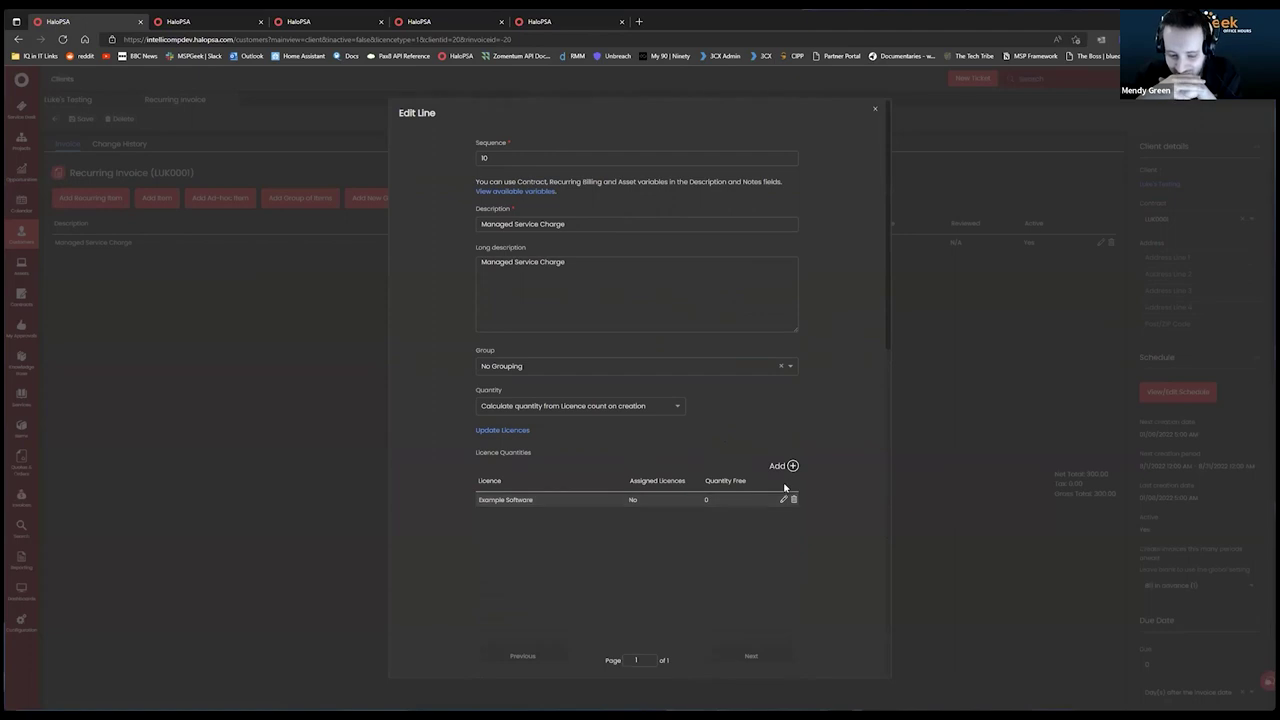
{"action": "left_click", "coordinate": [614, 411]}
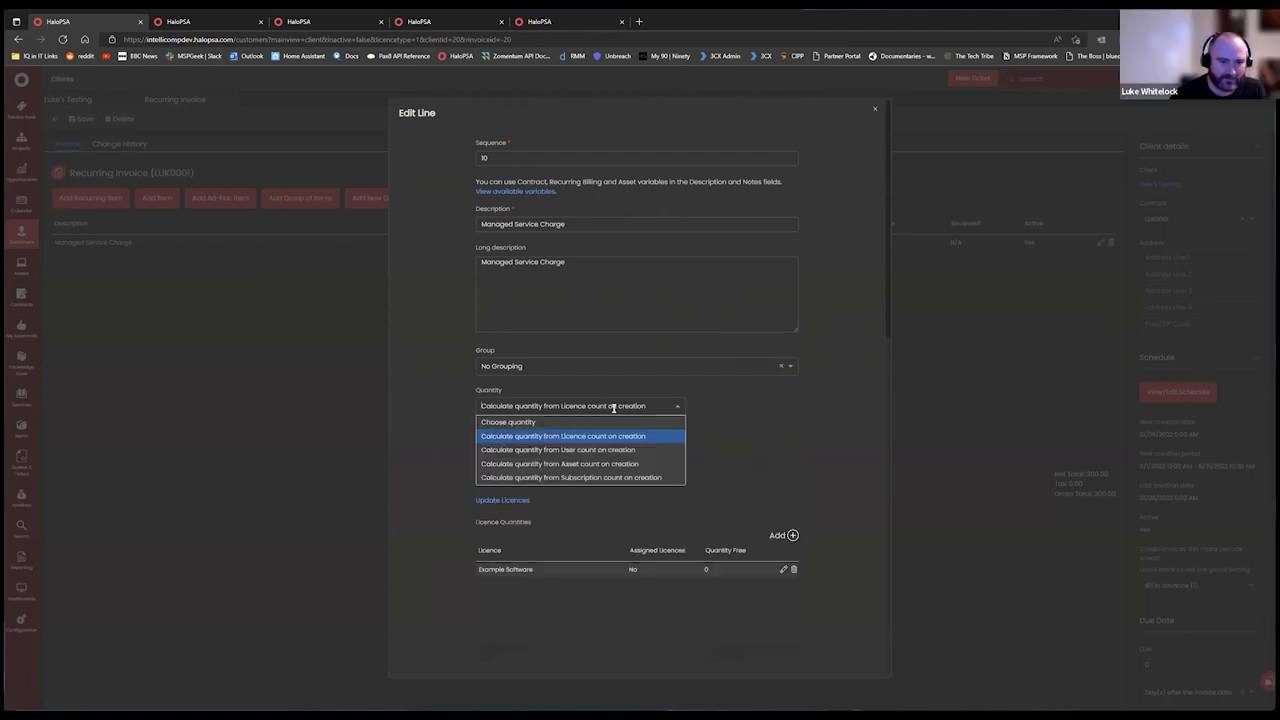
{"action": "left_click", "coordinate": [608, 474]}
Add the Example Software subscription to the count, then save the line and the invoice.
{"action": "left_click", "coordinate": [792, 466]}
{"action": "left_click", "coordinate": [611, 340]}
{"action": "left_click", "coordinate": [610, 355]}
{"action": "left_click", "coordinate": [590, 391]}
{"action": "left_click", "coordinate": [613, 471]}
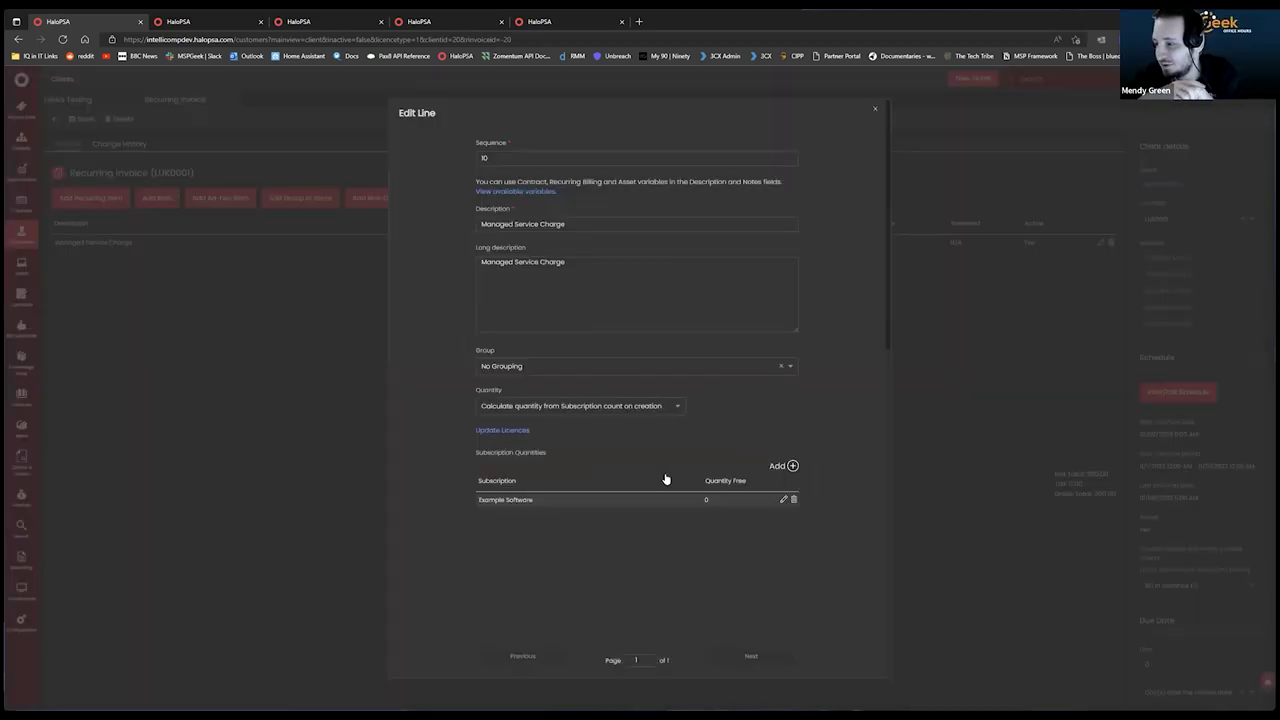
{"action": "scroll", "coordinate": [730, 445], "scroll_direction": "down", "scroll_amount": 5}
{"action": "scroll", "coordinate": [720, 410], "scroll_direction": "up", "scroll_amount": 5}
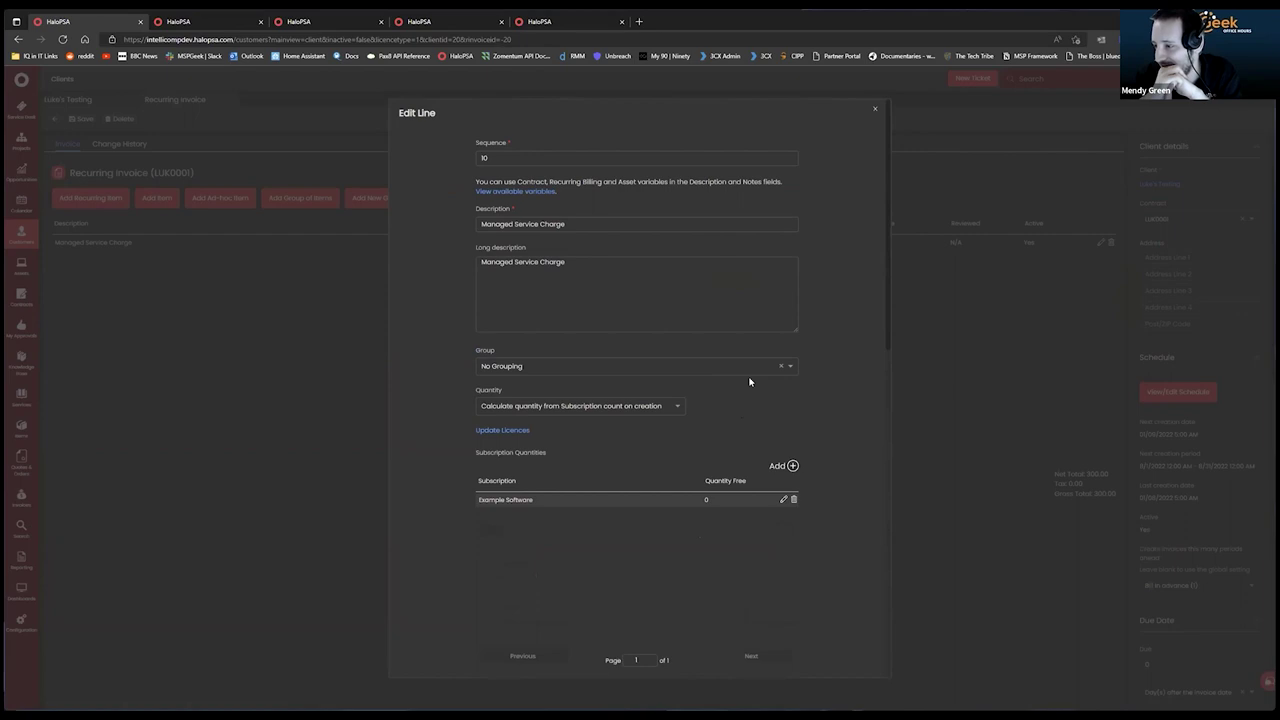
{"action": "scroll", "coordinate": [749, 377], "scroll_direction": "down", "scroll_amount": 10}
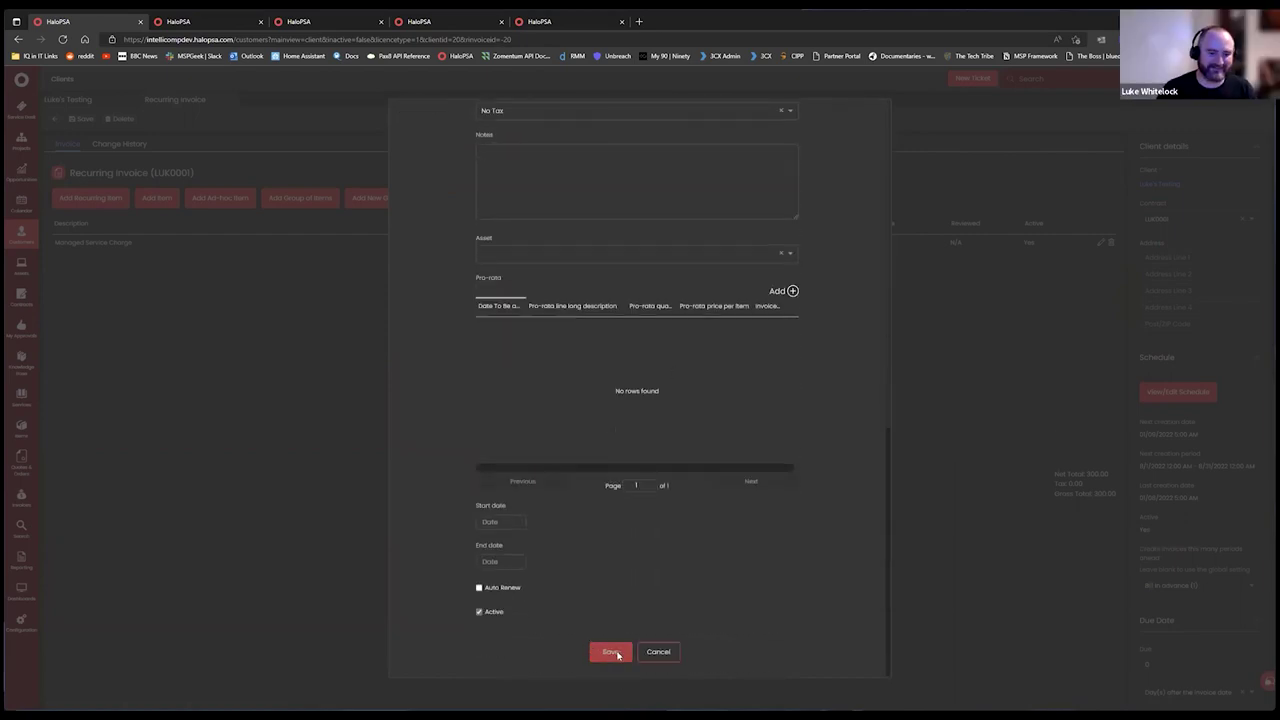
{"action": "left_click", "coordinate": [610, 651]}
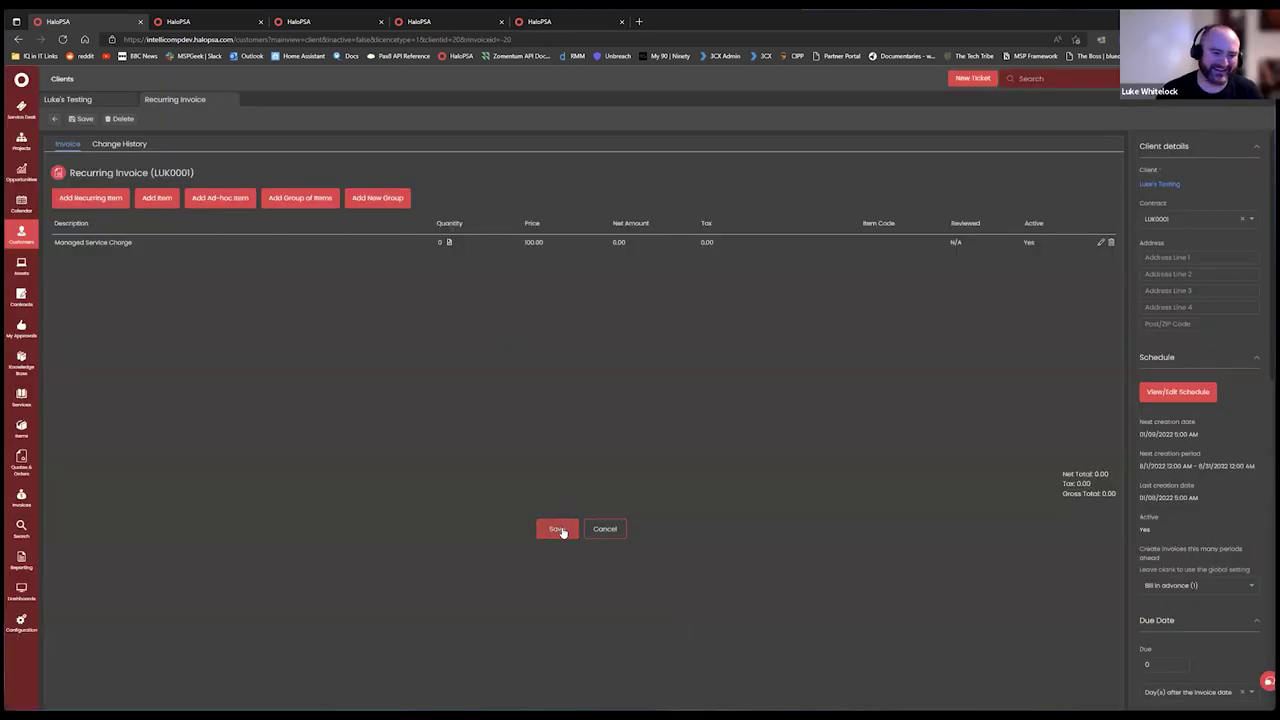
{"action": "left_click", "coordinate": [559, 529]}
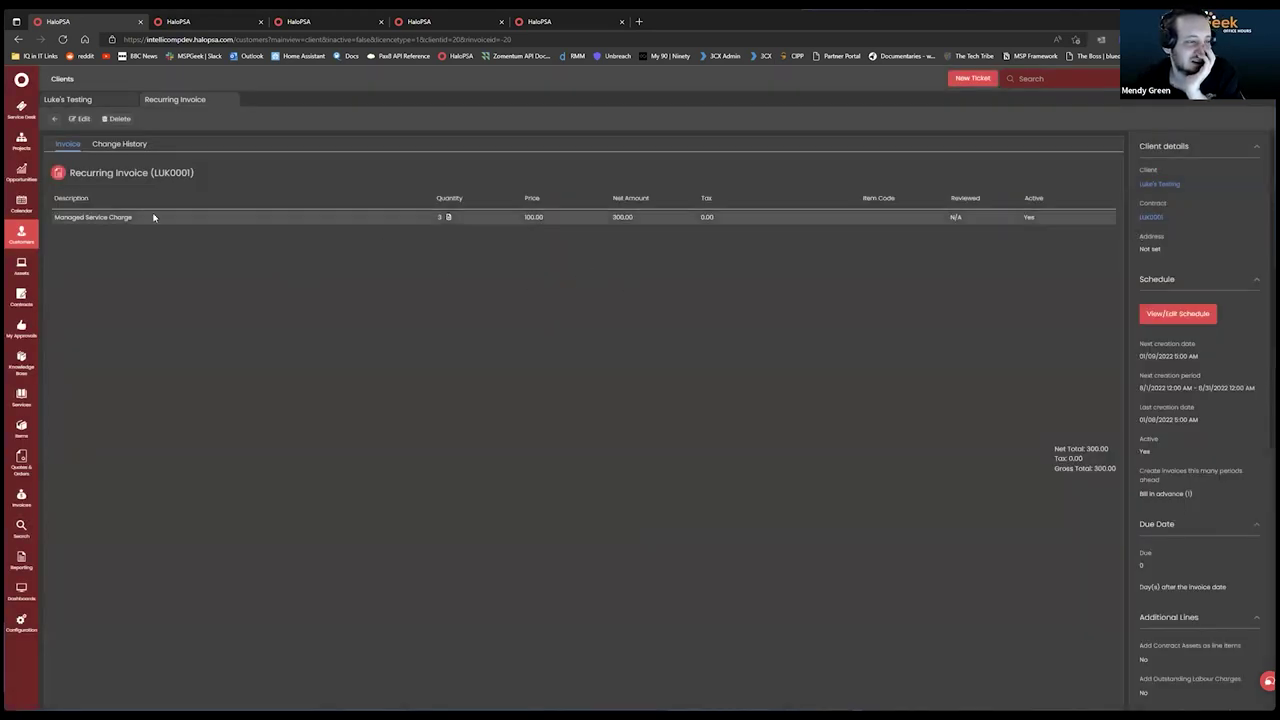
Change the Example Software subscription's Number of Licences to 4 and save it.
{"action": "left_click", "coordinate": [93, 104]}
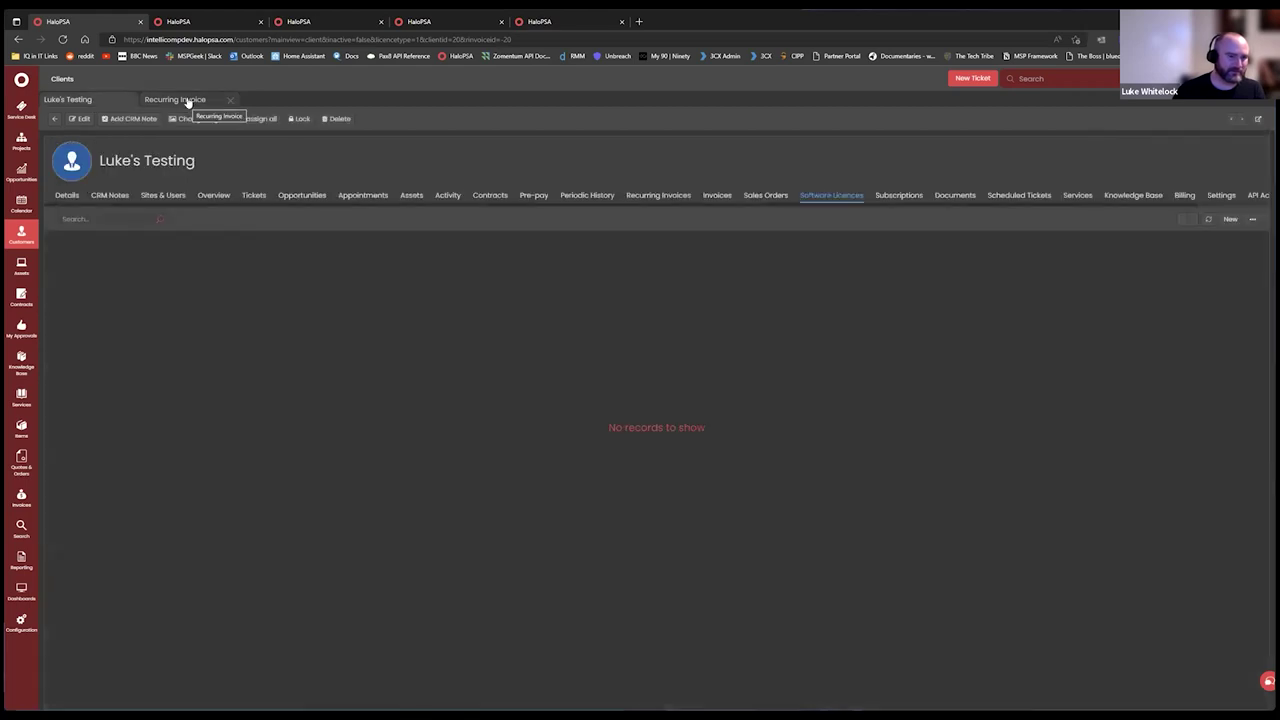
{"action": "left_click", "coordinate": [900, 200]}
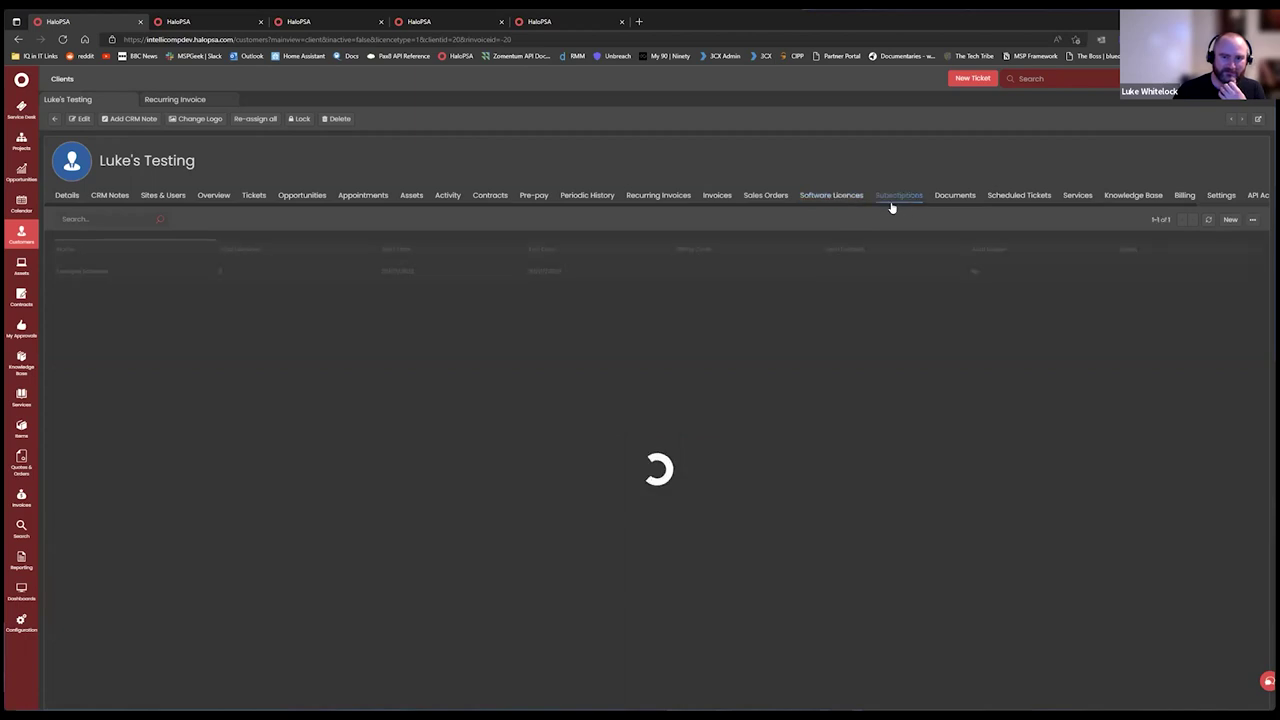
{"action": "left_click", "coordinate": [110, 272]}
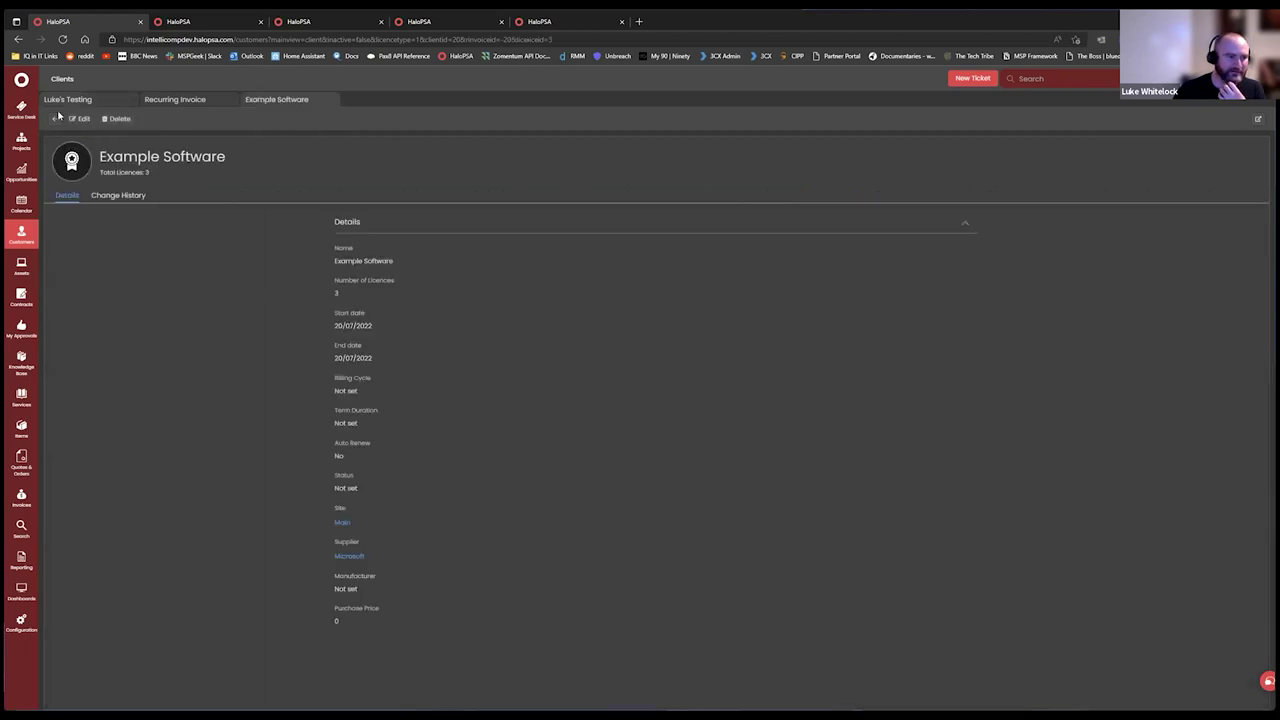
{"action": "left_click", "coordinate": [78, 119]}
{"action": "left_click", "coordinate": [352, 300]}
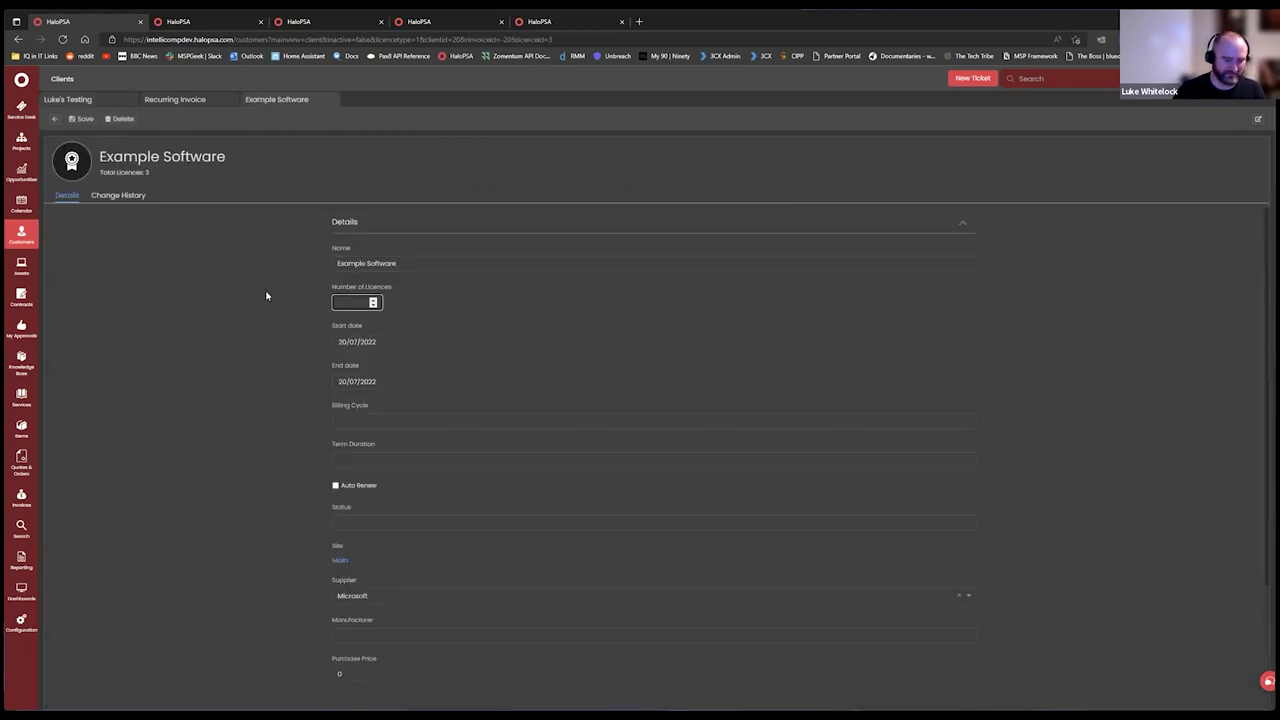
{"action": "type", "text": "4"}
{"action": "left_click", "coordinate": [100, 148]}
{"action": "left_click", "coordinate": [80, 120]}
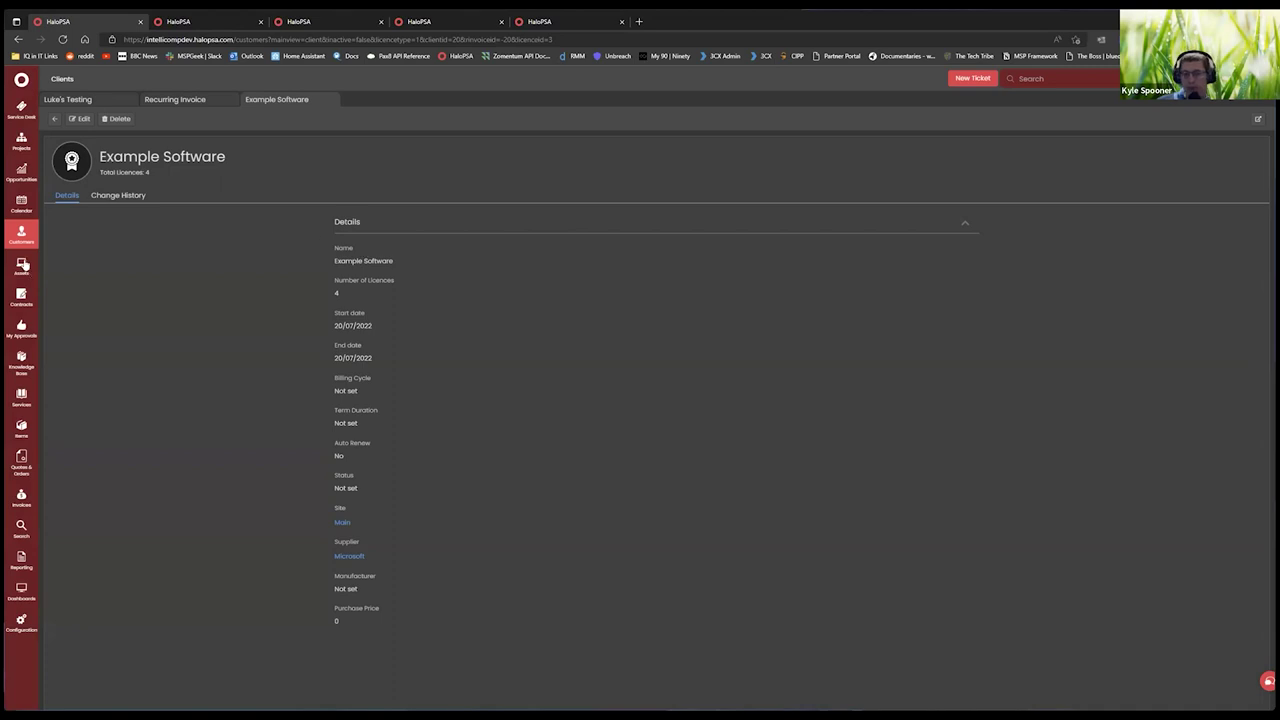
Check the LUK0001 Managed Service Charge line, cancel without saving, and return to Subscriptions.
{"action": "left_click", "coordinate": [200, 100]}
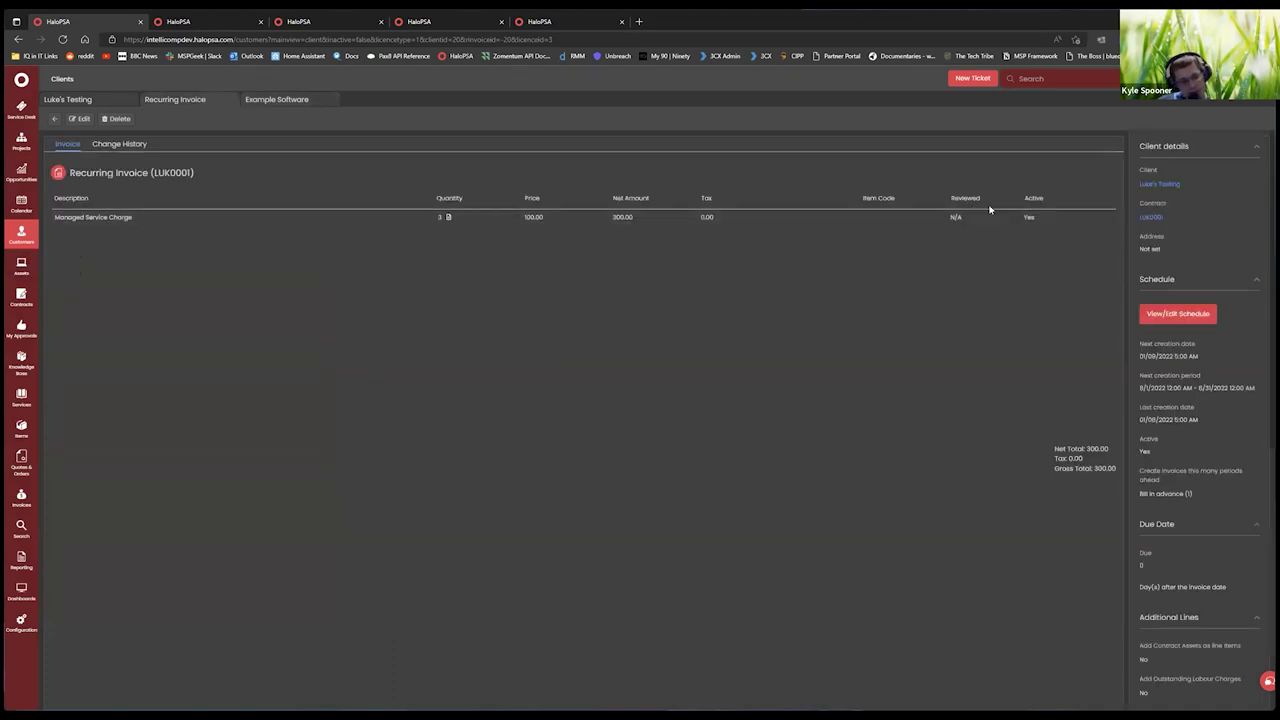
{"action": "left_click", "coordinate": [80, 119]}
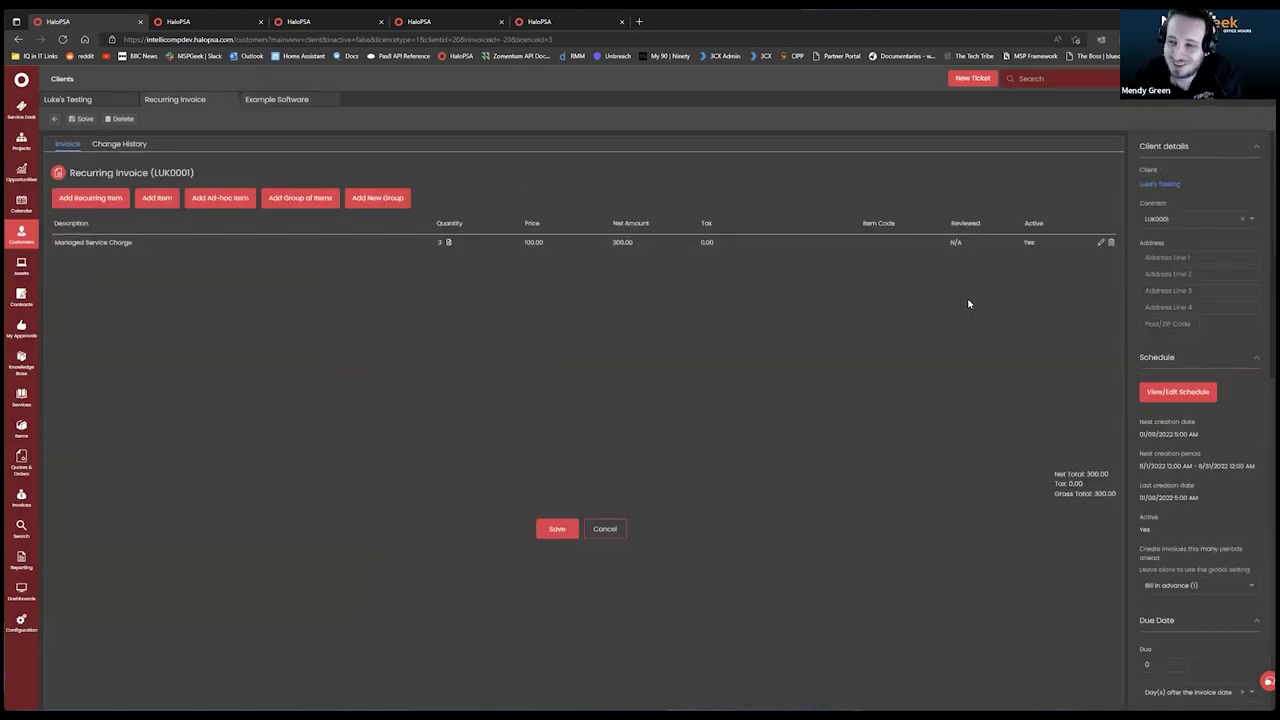
{"action": "left_click", "coordinate": [1100, 243]}
{"action": "scroll", "coordinate": [733, 435], "scroll_direction": "down", "scroll_amount": 10}
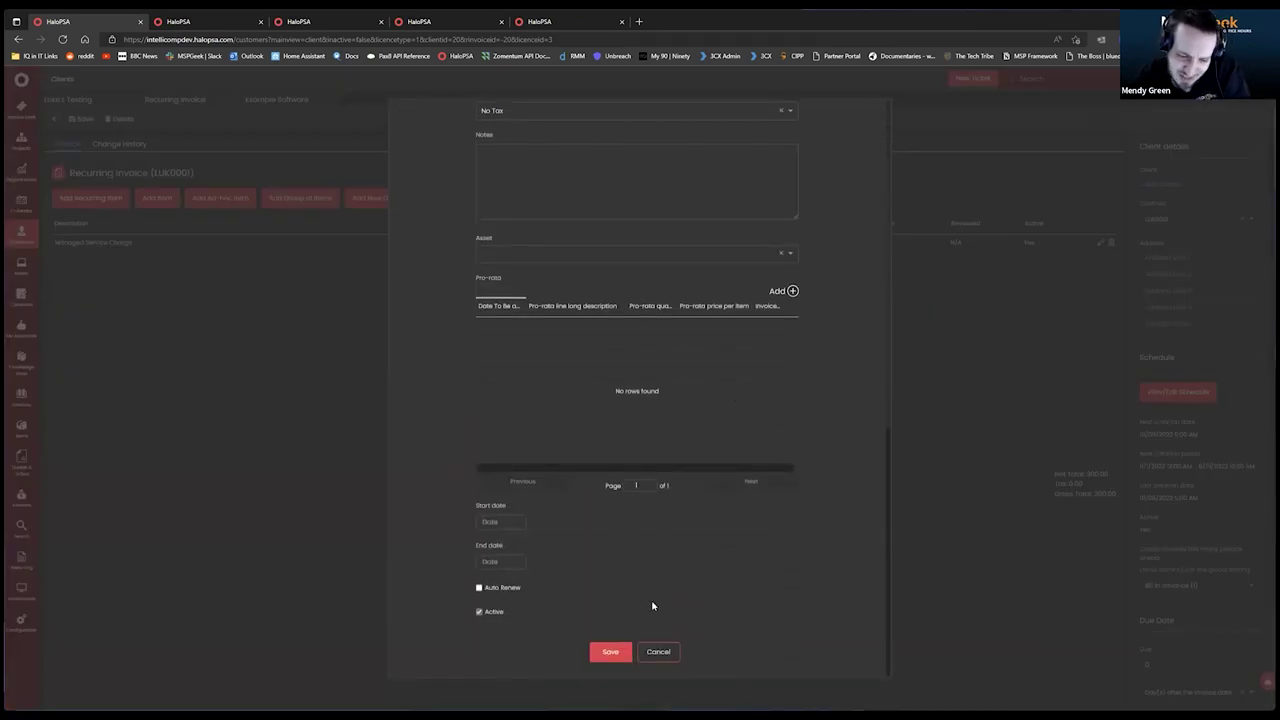
{"action": "left_click", "coordinate": [658, 652]}
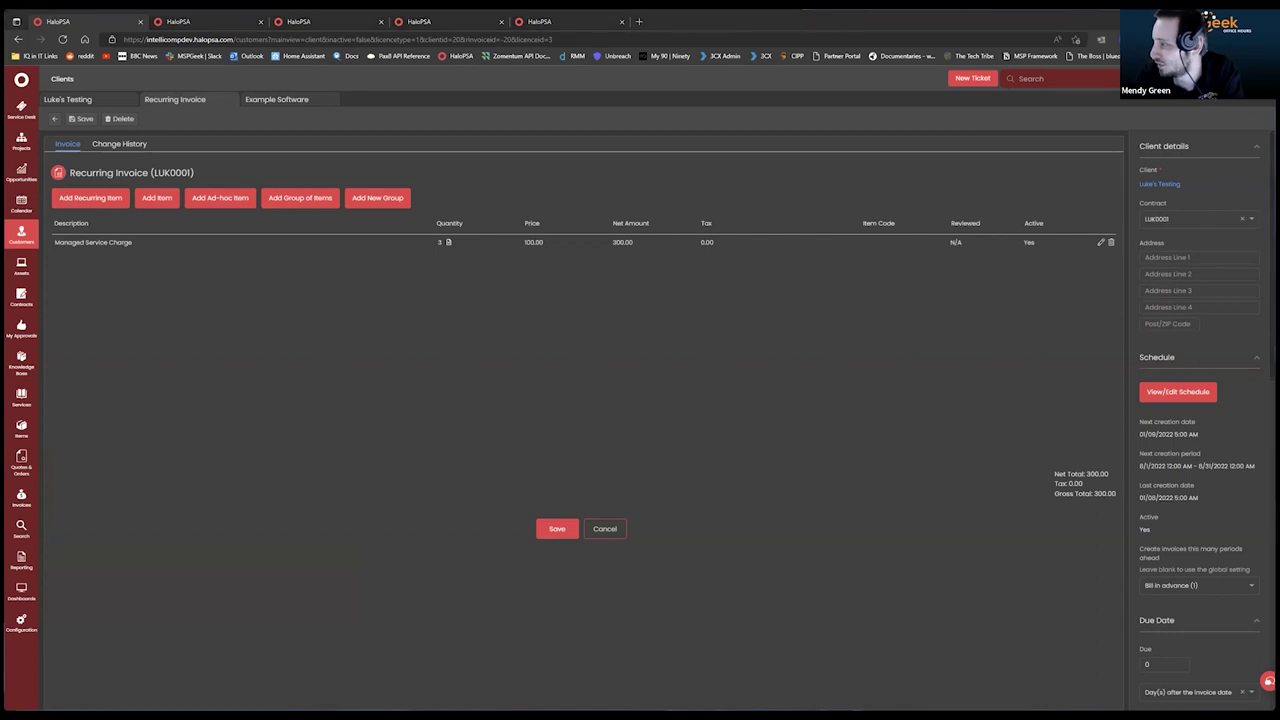
{"action": "left_click", "coordinate": [617, 523]}
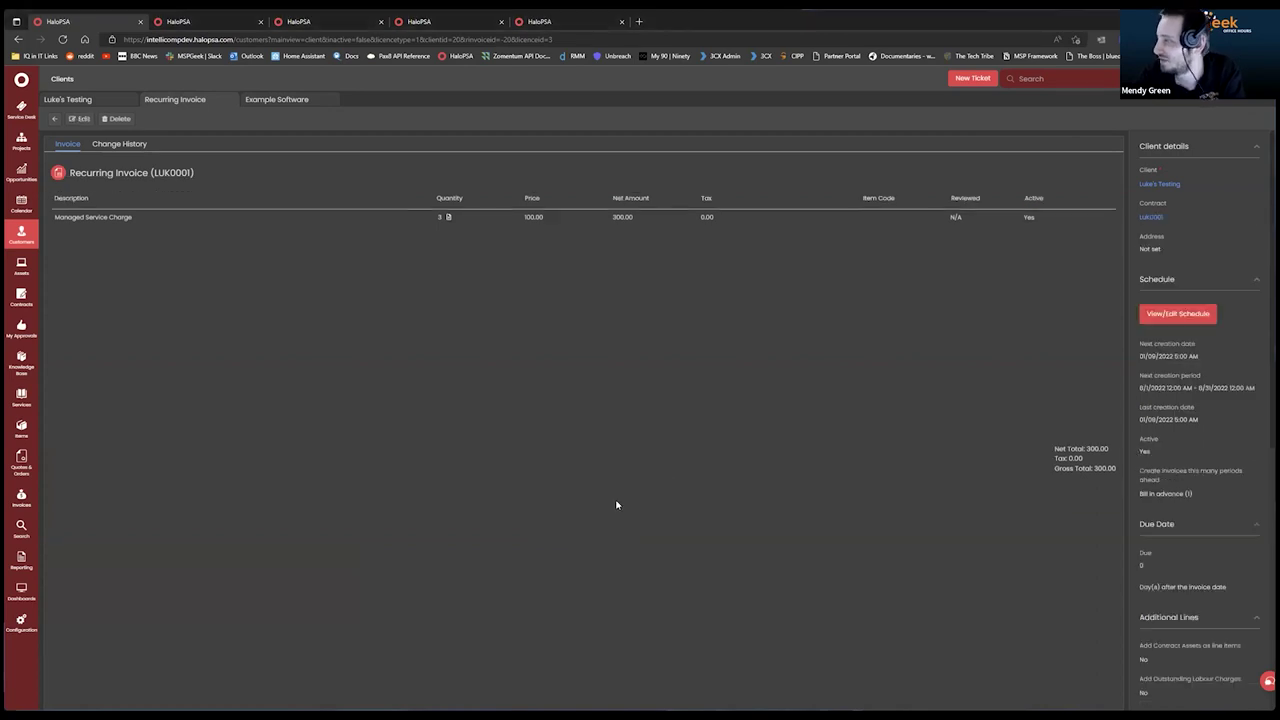
{"action": "left_click", "coordinate": [96, 104]}
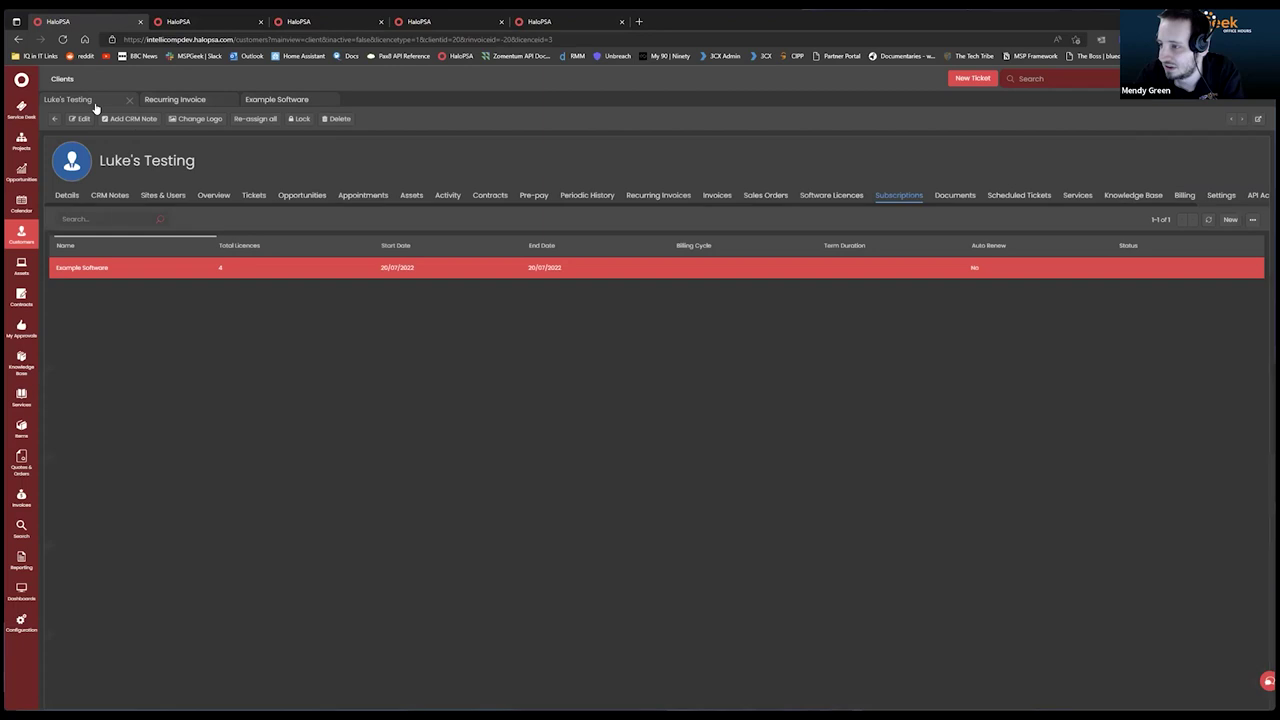
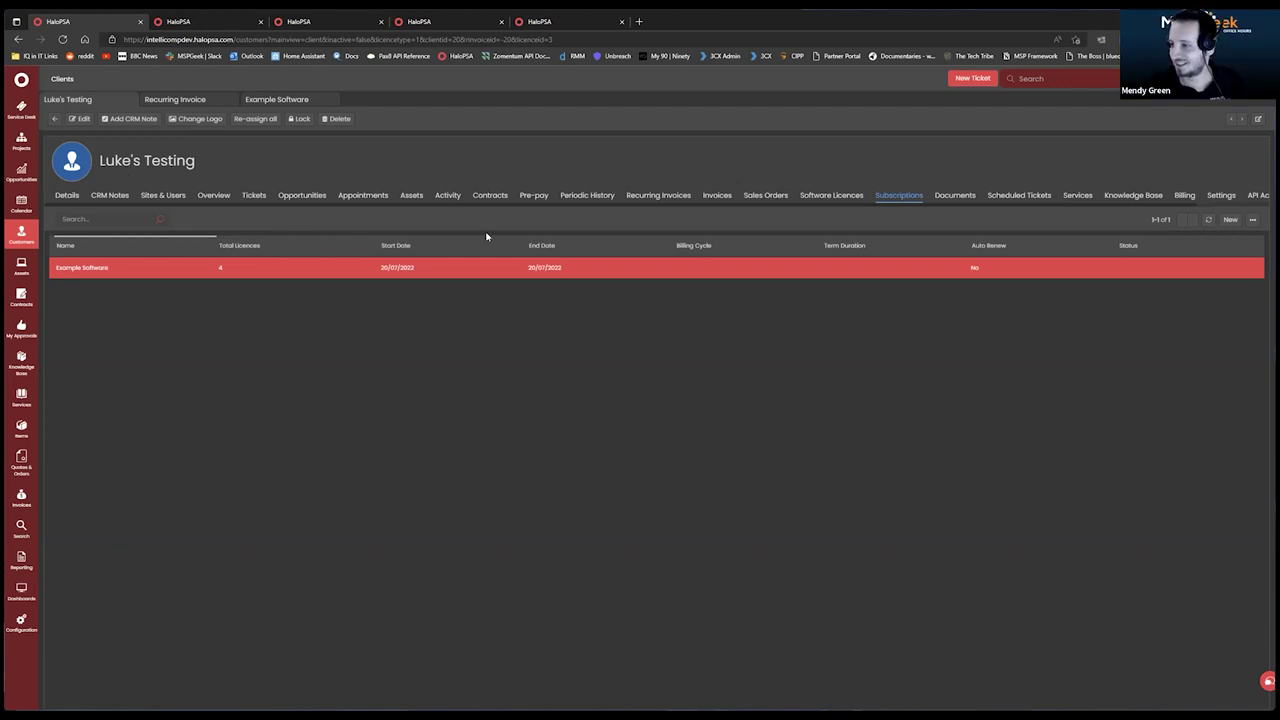
Open the test client's recurring invoice from its Recurring Invoices list.
{"action": "left_click", "coordinate": [672, 196]}
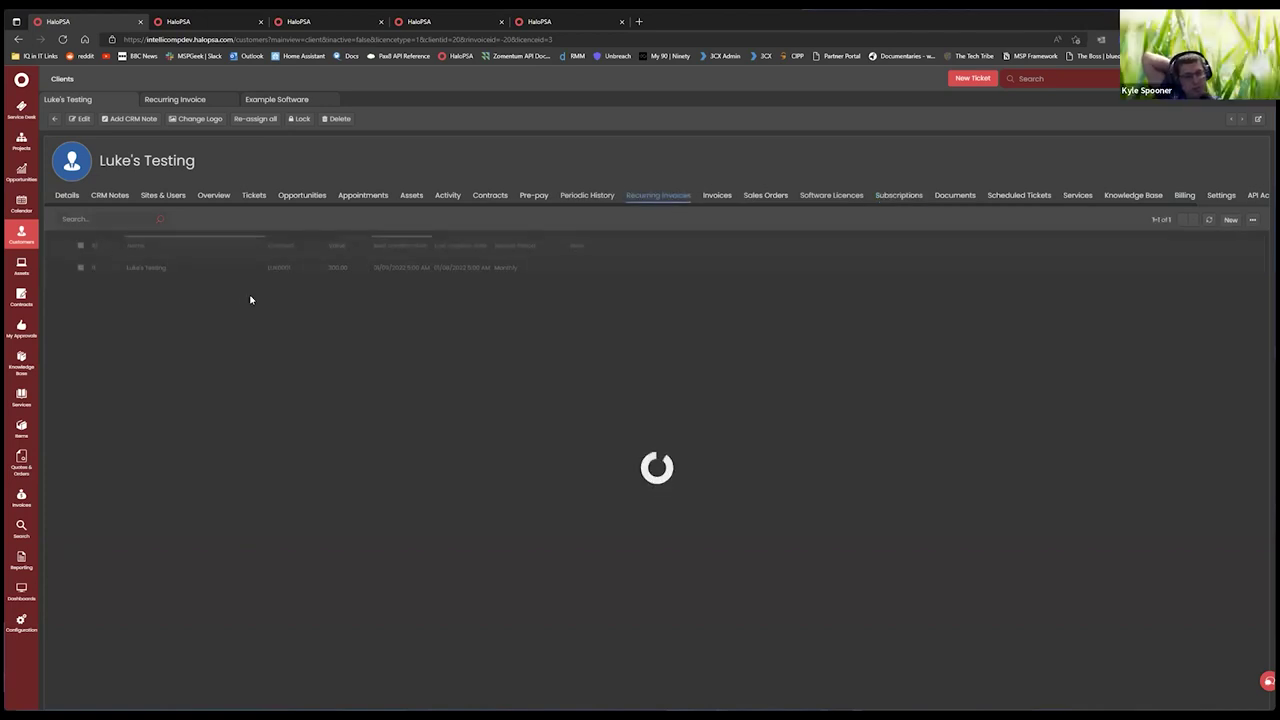
{"action": "left_click", "coordinate": [217, 270]}
{"action": "left_click", "coordinate": [84, 119]}
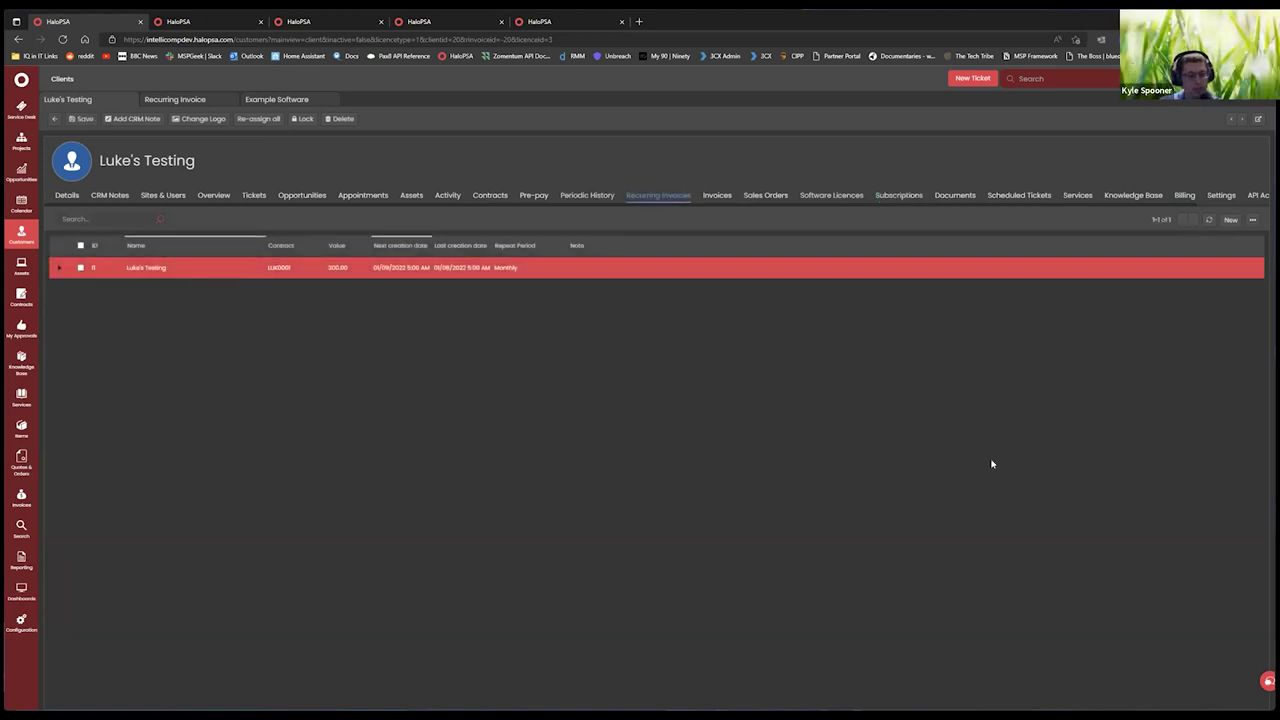
{"action": "left_click", "coordinate": [122, 268]}
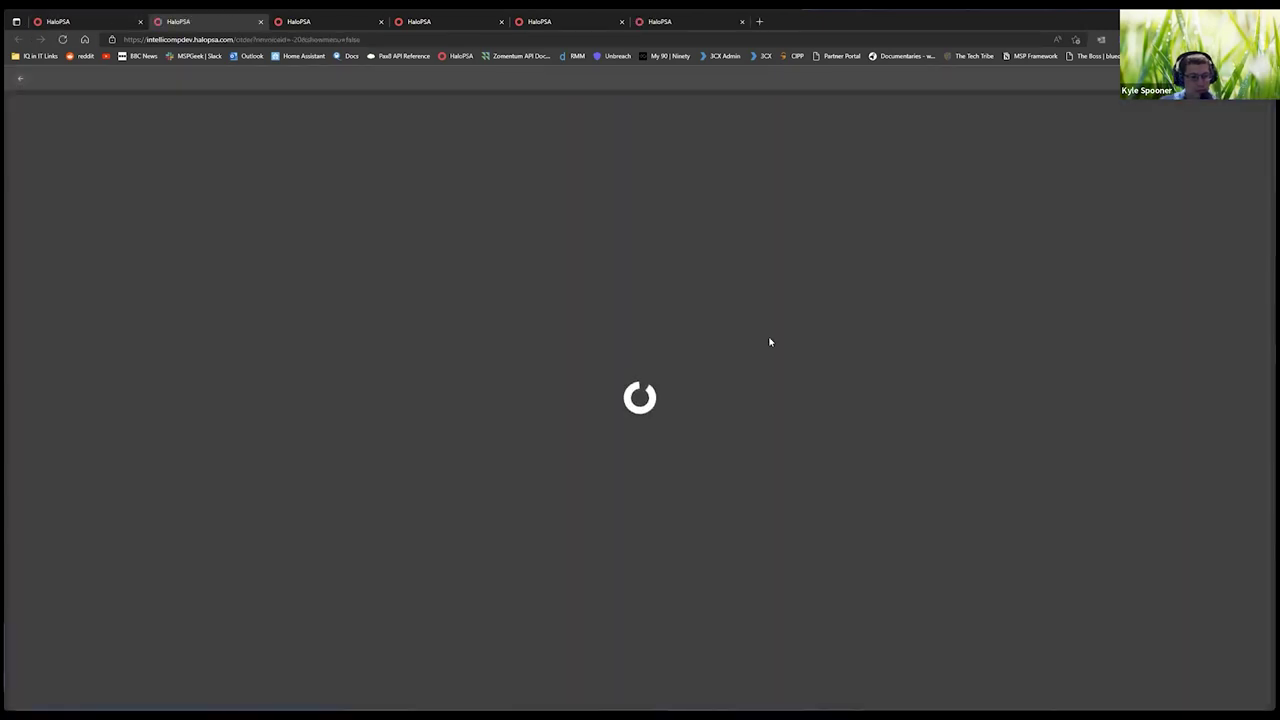
Clear the schedule's end date and re-save it monthly from 01/07/2022 until 31/12/2099.
{"action": "left_click", "coordinate": [1170, 273]}
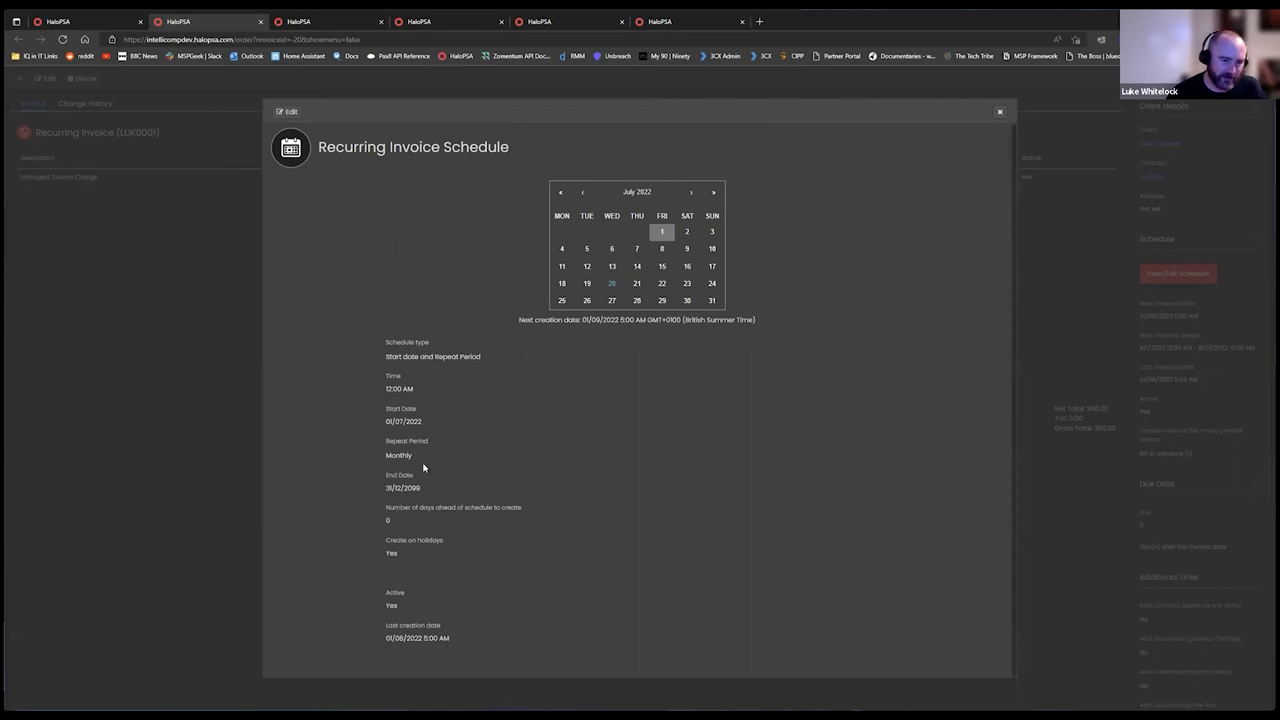
{"action": "left_click", "coordinate": [292, 112]}
{"action": "scroll", "coordinate": [430, 500], "scroll_direction": "down", "scroll_amount": 1}
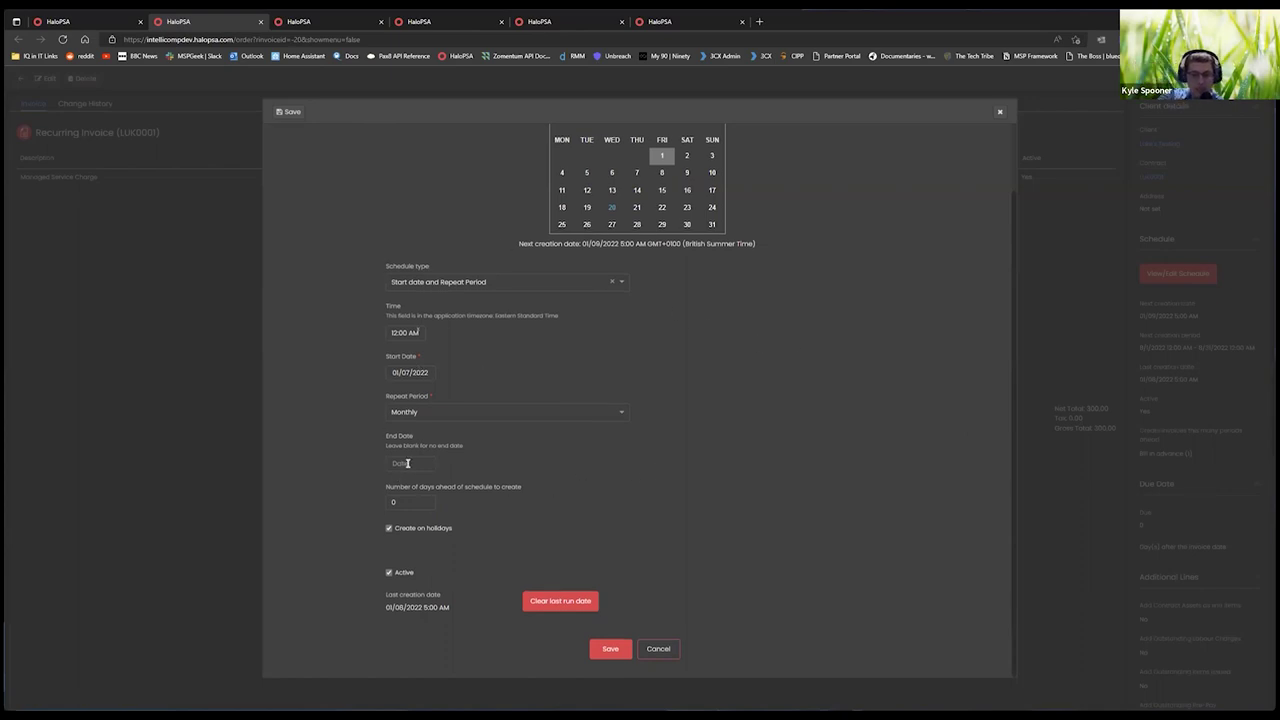
{"action": "left_click", "coordinate": [623, 650]}
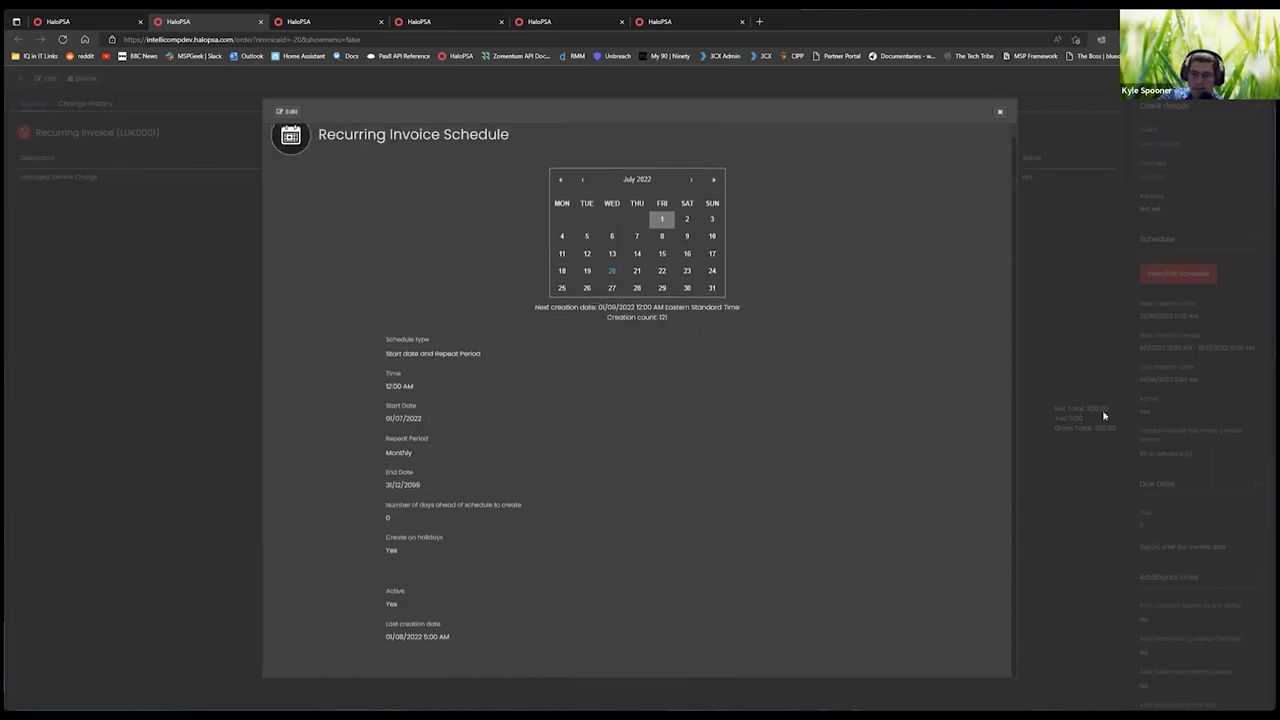
{"action": "left_click", "coordinate": [1000, 116]}
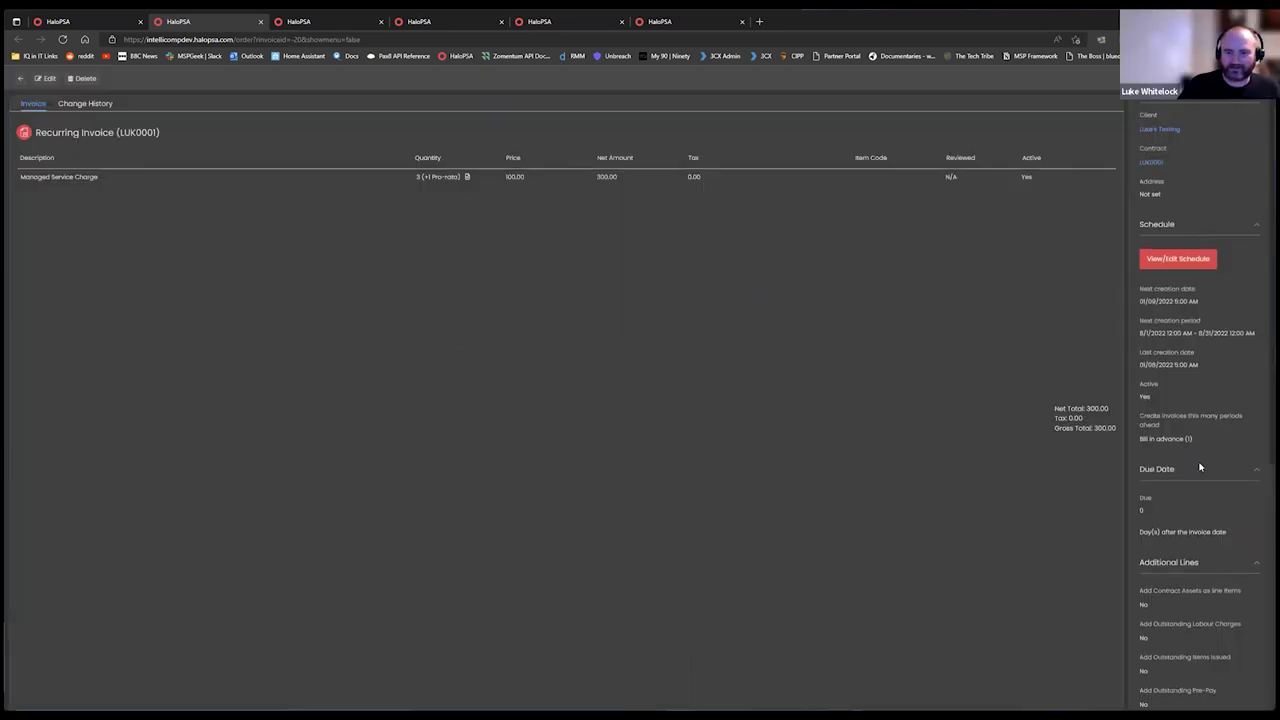
Set the recurring invoice's Due period to 14 days and save it.
{"action": "left_click", "coordinate": [45, 78]}
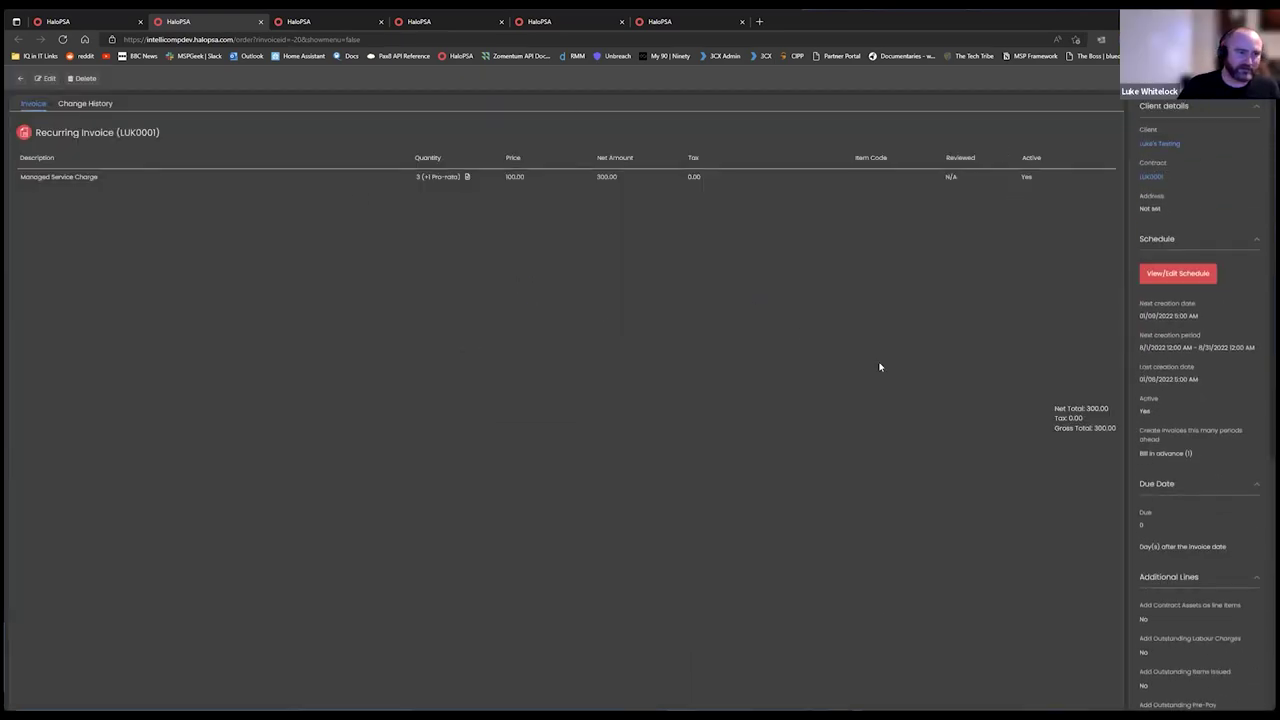
{"action": "left_click", "coordinate": [1140, 623]}
{"action": "type", "text": "14"}
{"action": "left_click", "coordinate": [1086, 612]}
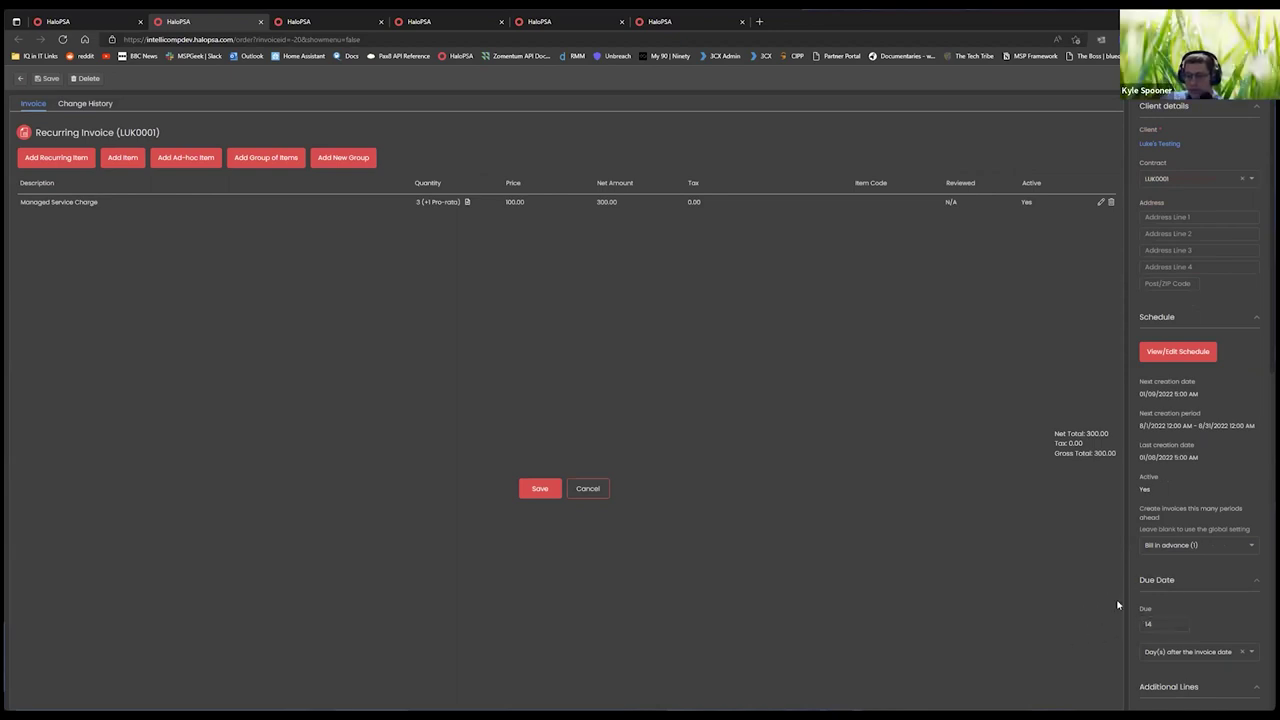
{"action": "scroll", "coordinate": [1194, 590], "scroll_direction": "down", "scroll_amount": 4}
{"action": "scroll", "coordinate": [1194, 531], "scroll_direction": "up", "scroll_amount": 5}
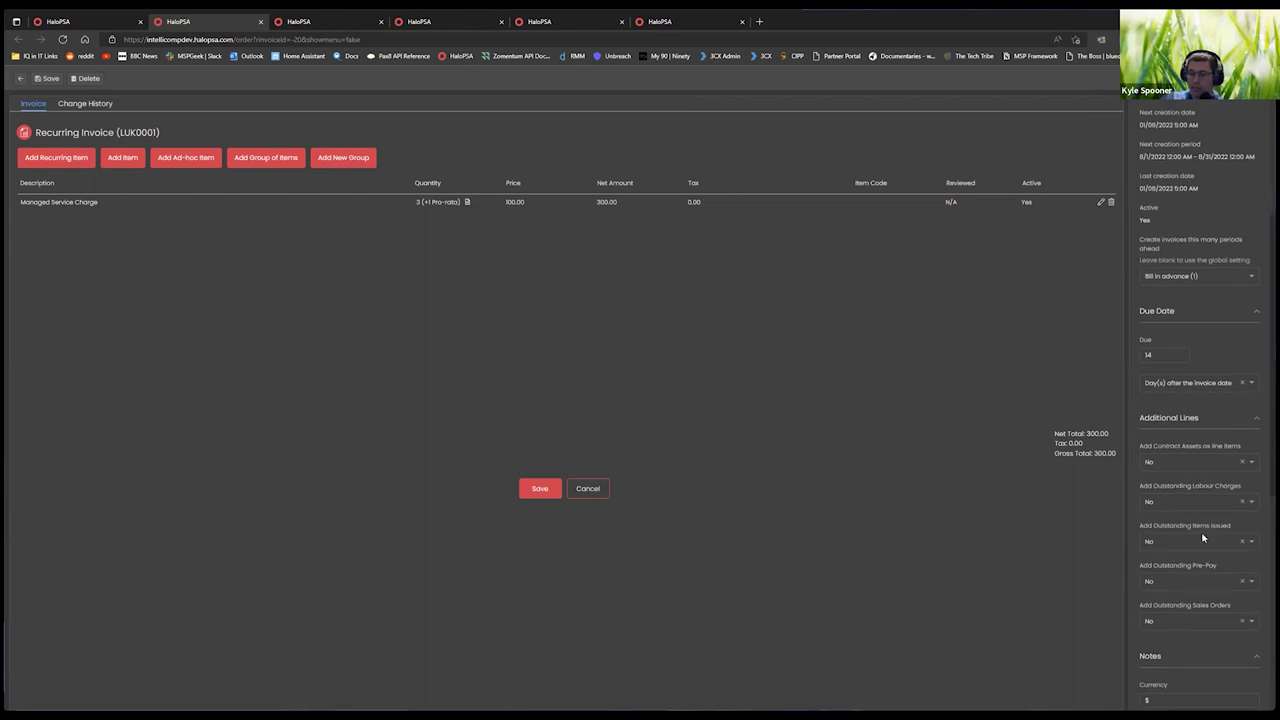
{"action": "left_click", "coordinate": [537, 490]}
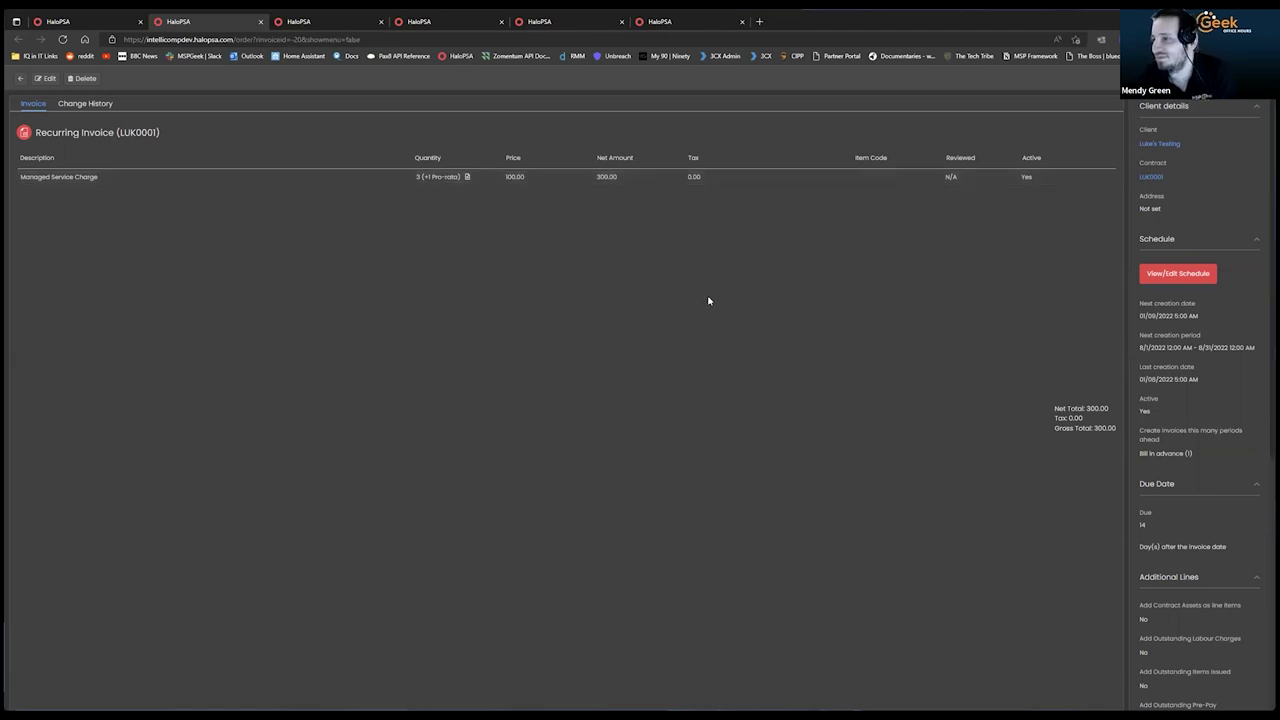
Open the Managed Service Charge line for editing.
{"action": "left_click", "coordinate": [46, 79]}
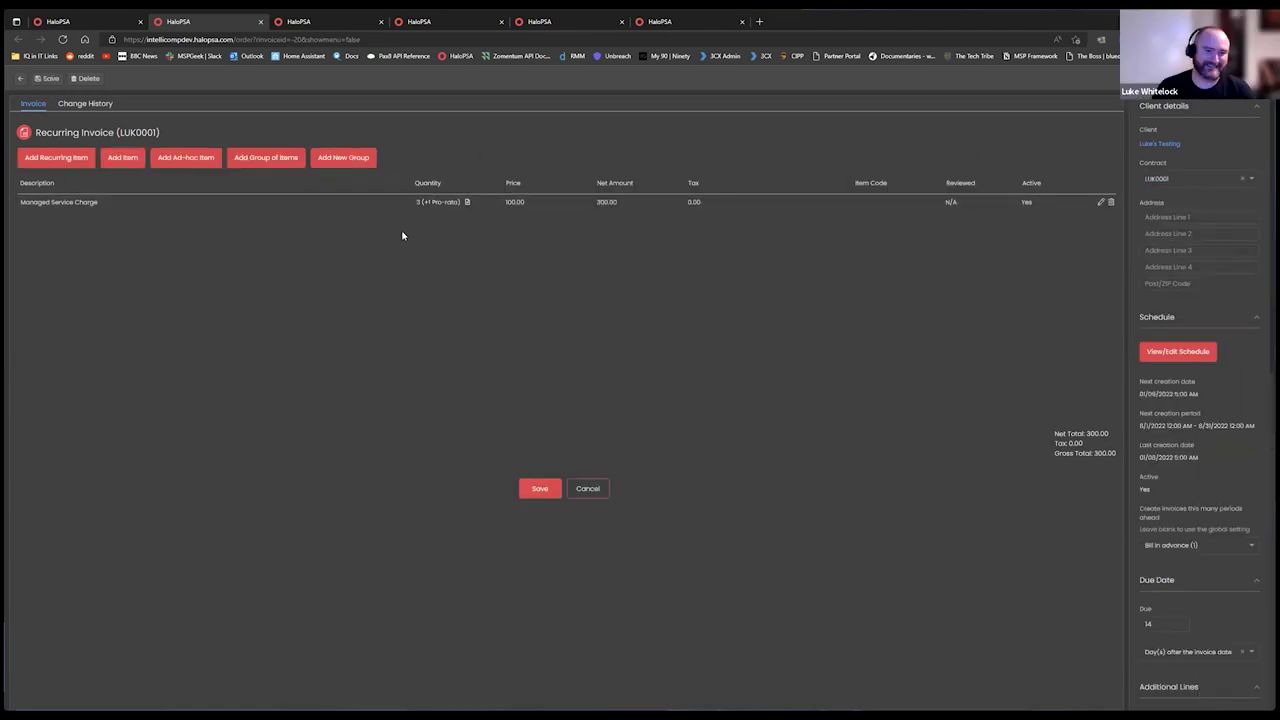
{"action": "left_click", "coordinate": [1100, 202]}
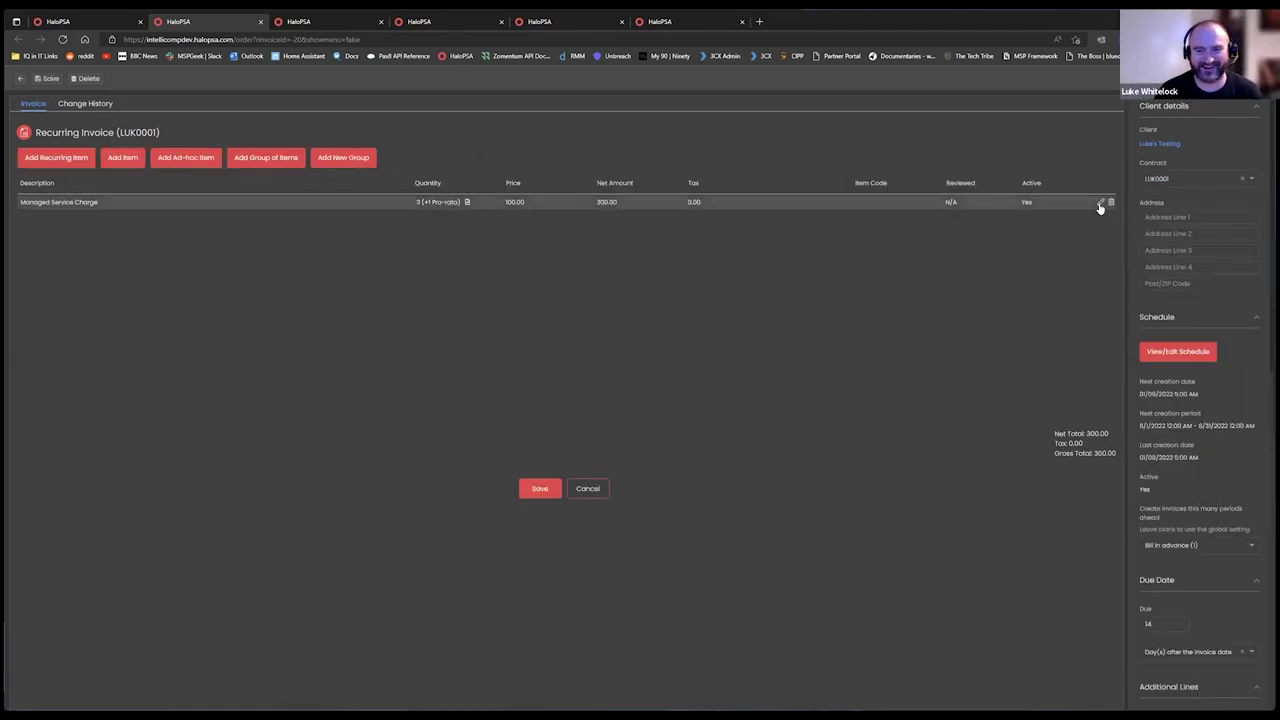
{"action": "scroll", "coordinate": [640, 350], "scroll_direction": "down", "scroll_amount": 15}
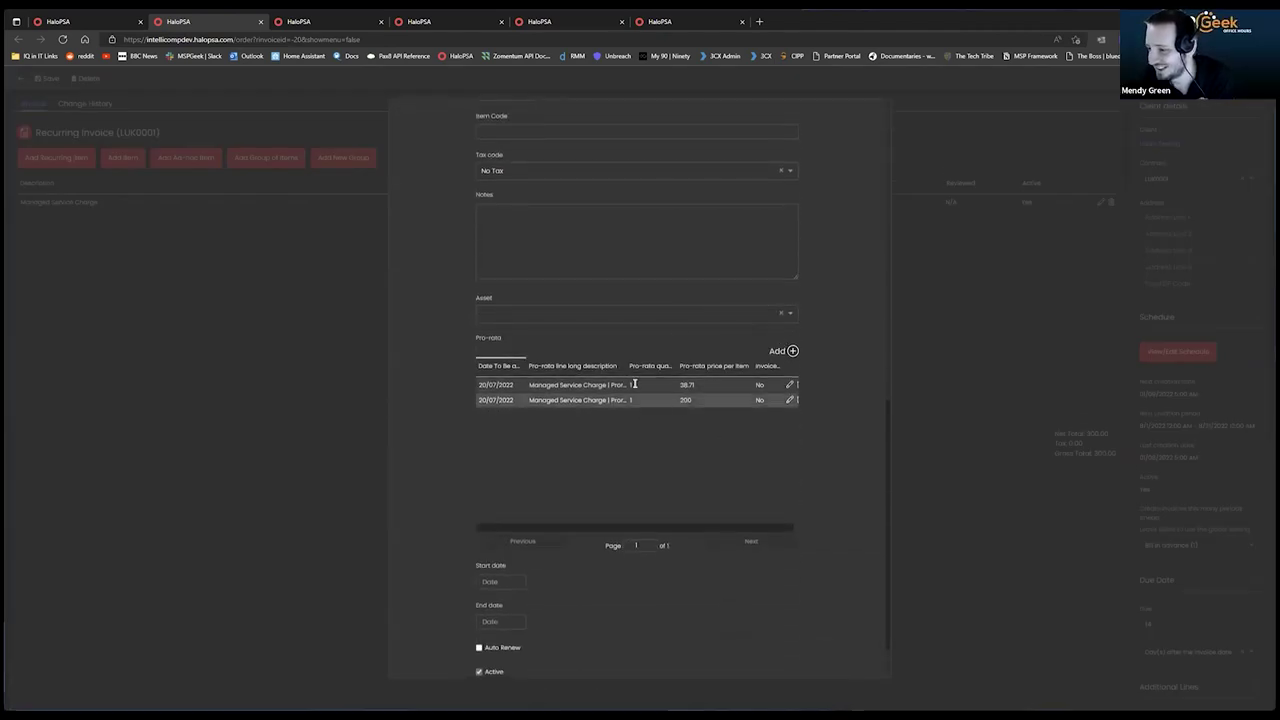
Widen the Pro-rata description column to read the entries, close the Edit Line dialog, then open the recurring item picker.
{"action": "left_click_drag", "start_coordinate": [627, 365], "coordinate": [721, 382]}
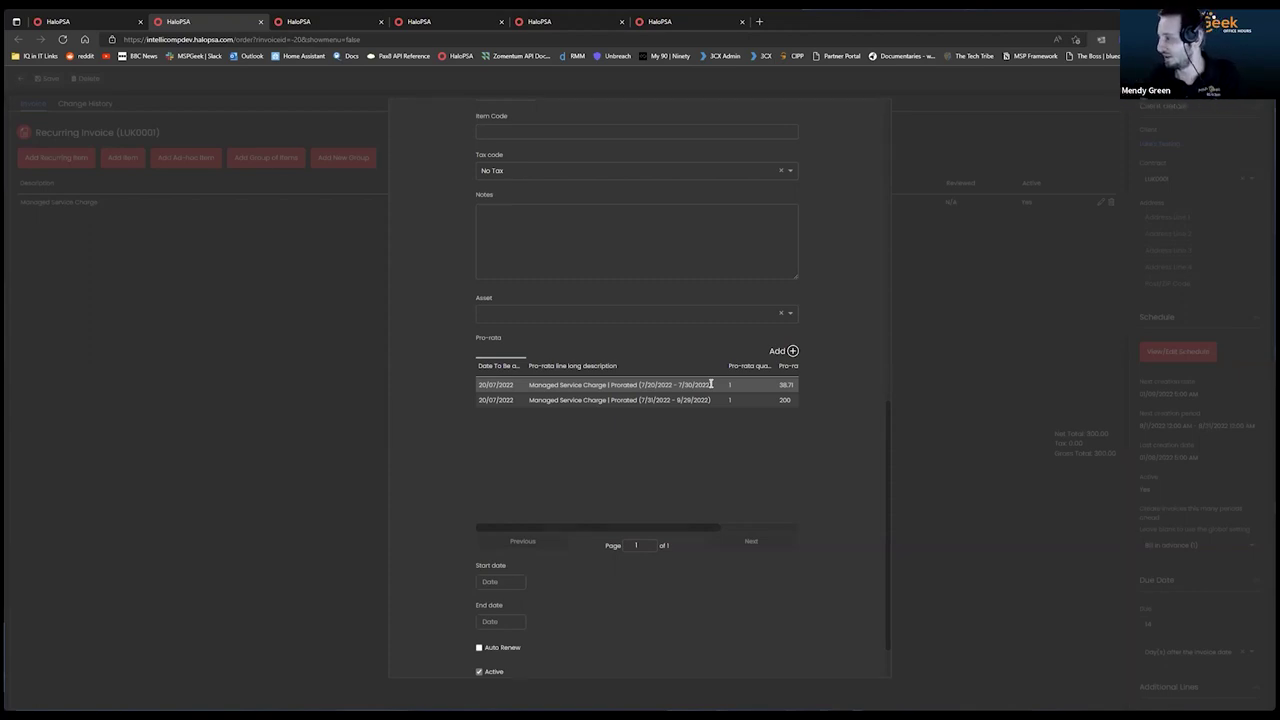
{"action": "scroll", "coordinate": [711, 384], "scroll_direction": "up", "scroll_amount": 10}
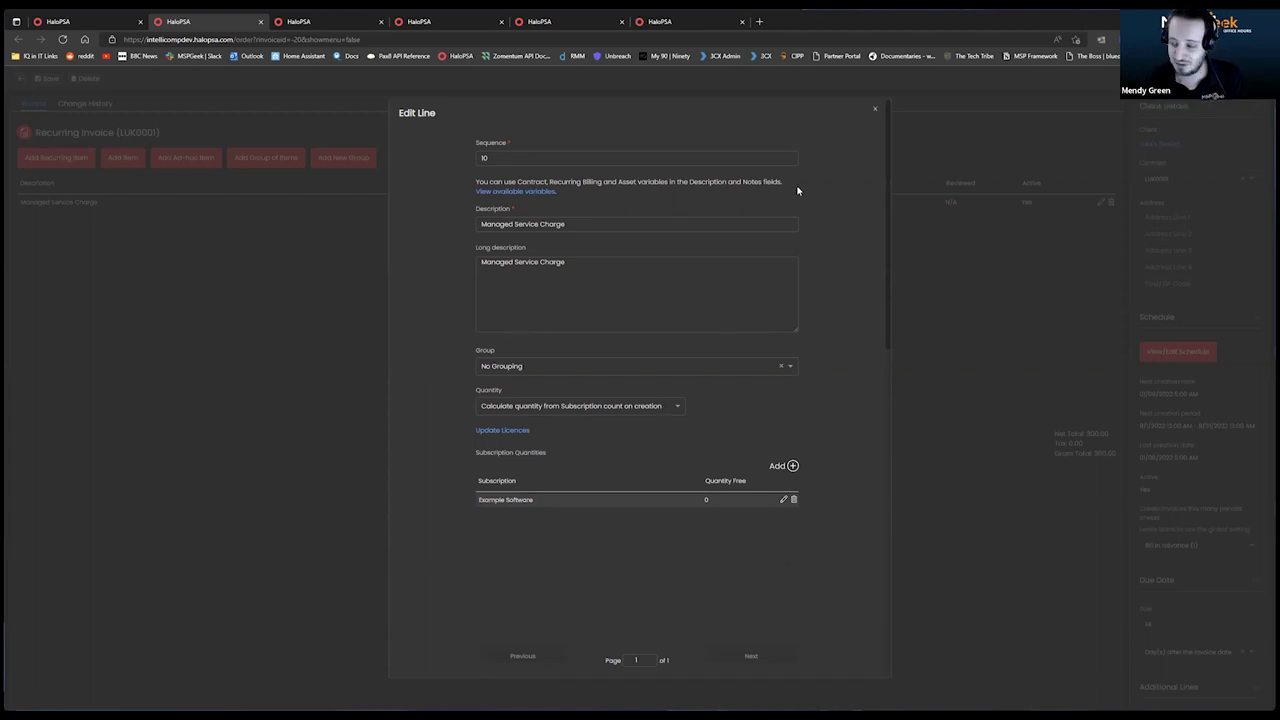
{"action": "left_click", "coordinate": [874, 110]}
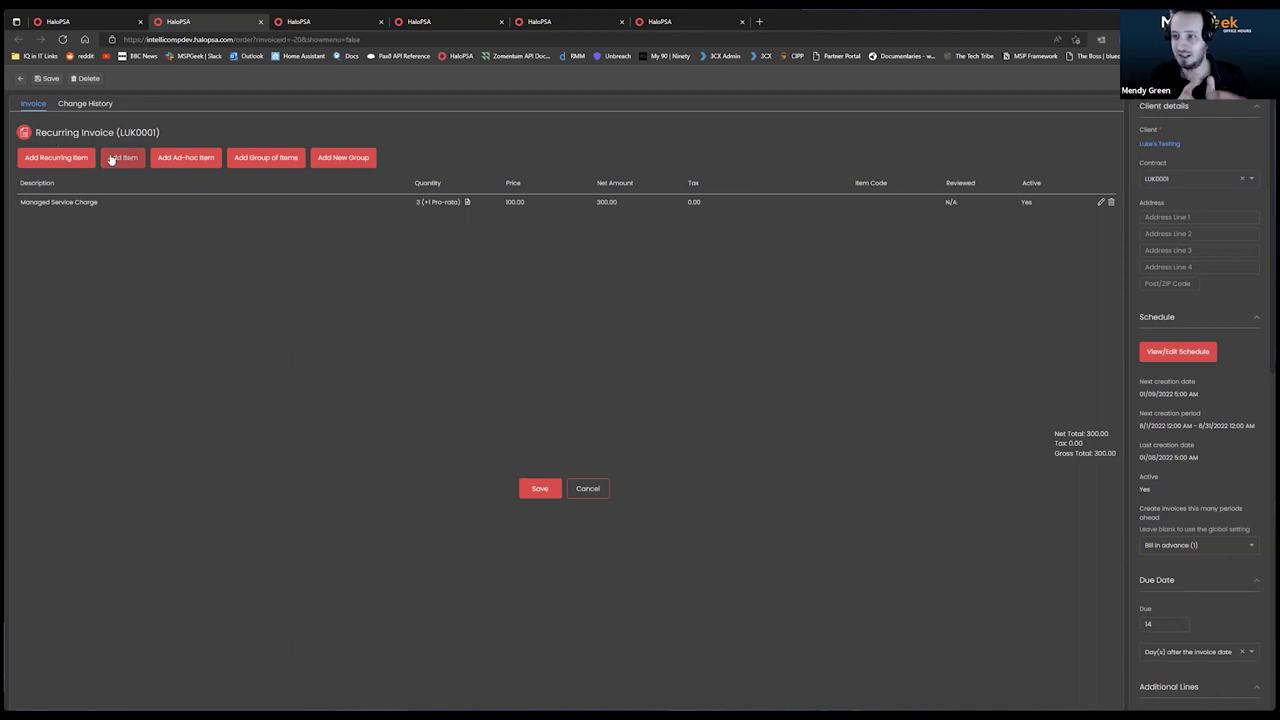
{"action": "left_click", "coordinate": [77, 163]}
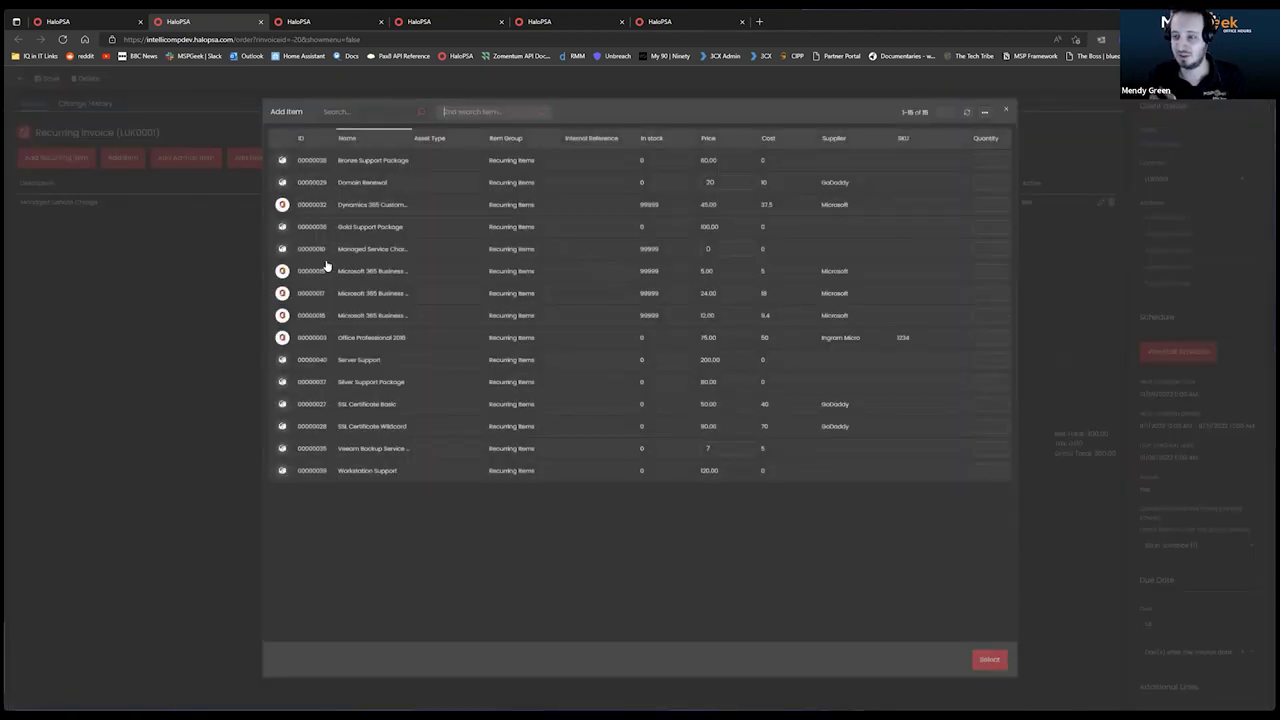
{"action": "left_click", "coordinate": [1007, 111]}
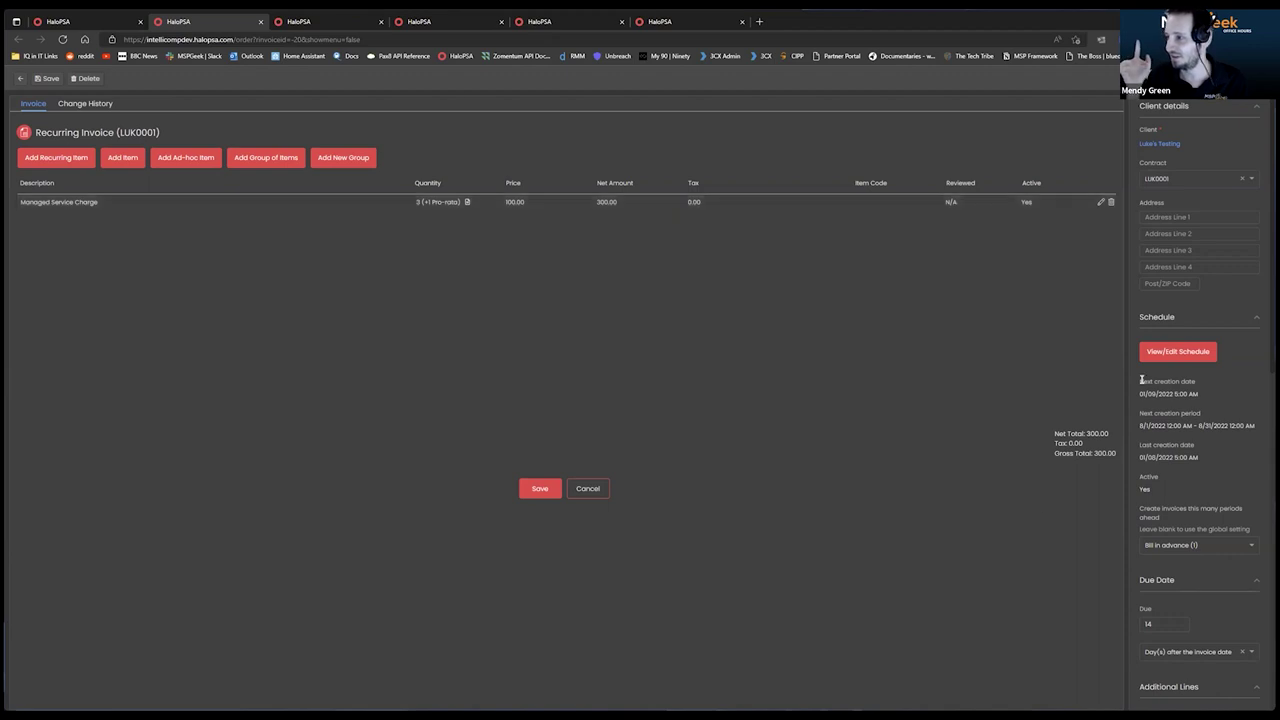
Try a Licence count quantity rule for All licences on the Managed Service Charge line, then discard it.
{"action": "left_click", "coordinate": [1099, 203]}
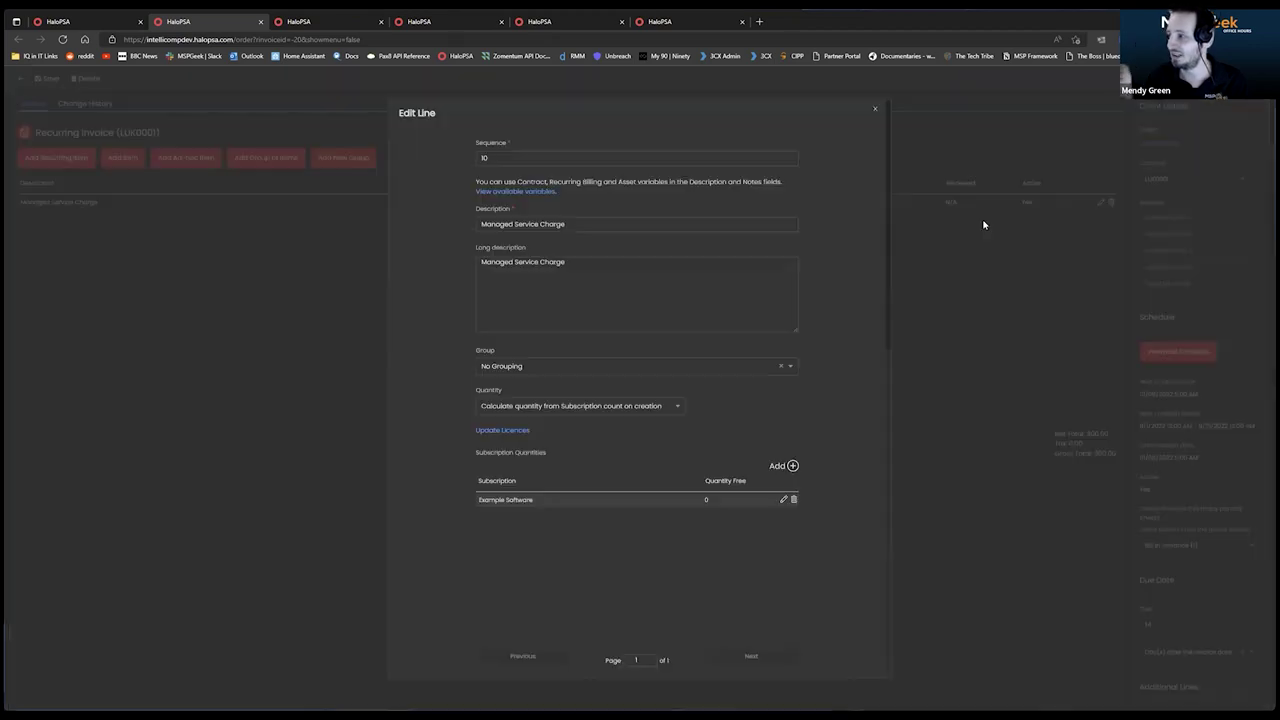
{"action": "scroll", "coordinate": [530, 318], "scroll_direction": "down", "scroll_amount": 1}
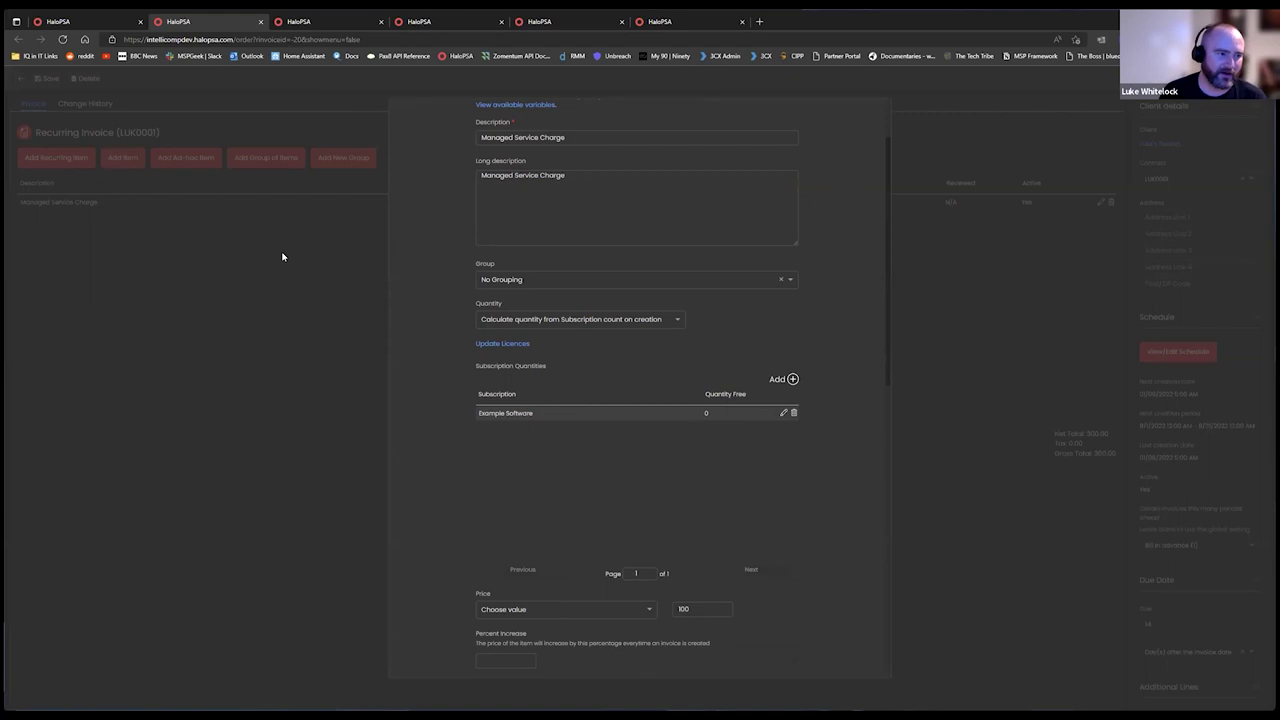
{"action": "scroll", "coordinate": [640, 326], "scroll_direction": "up", "scroll_amount": 1}
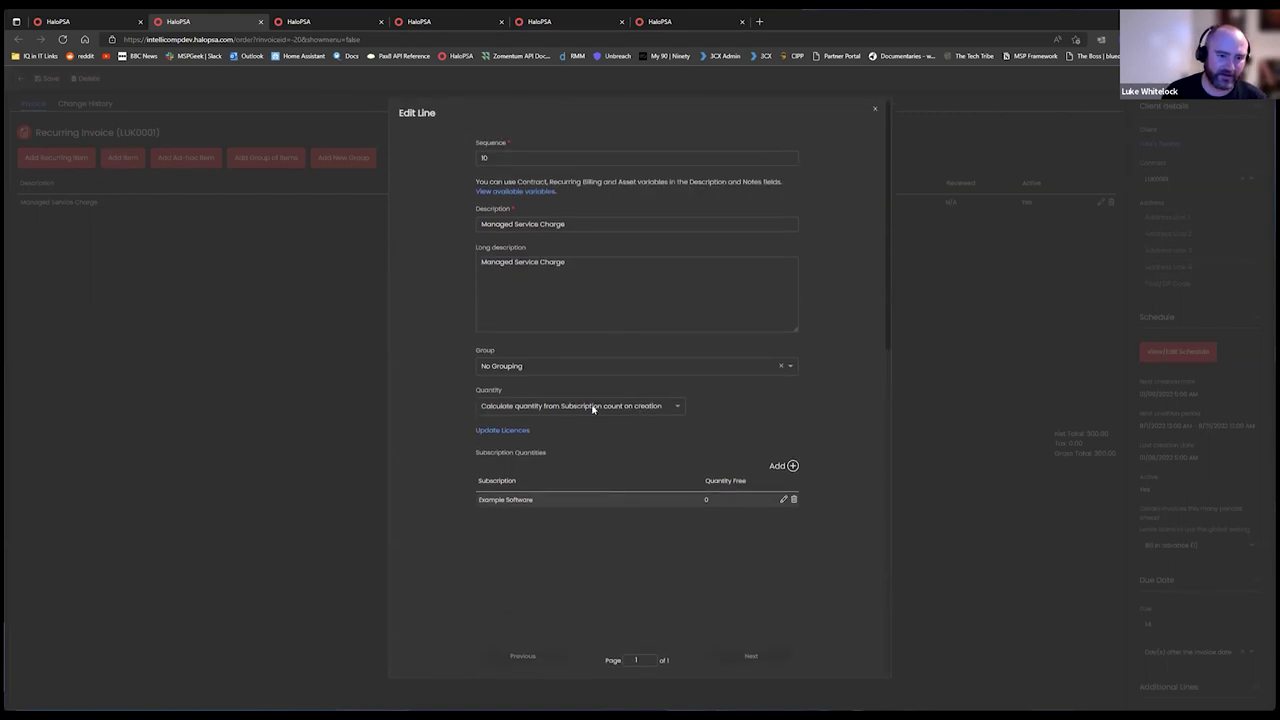
{"action": "left_click", "coordinate": [640, 406]}
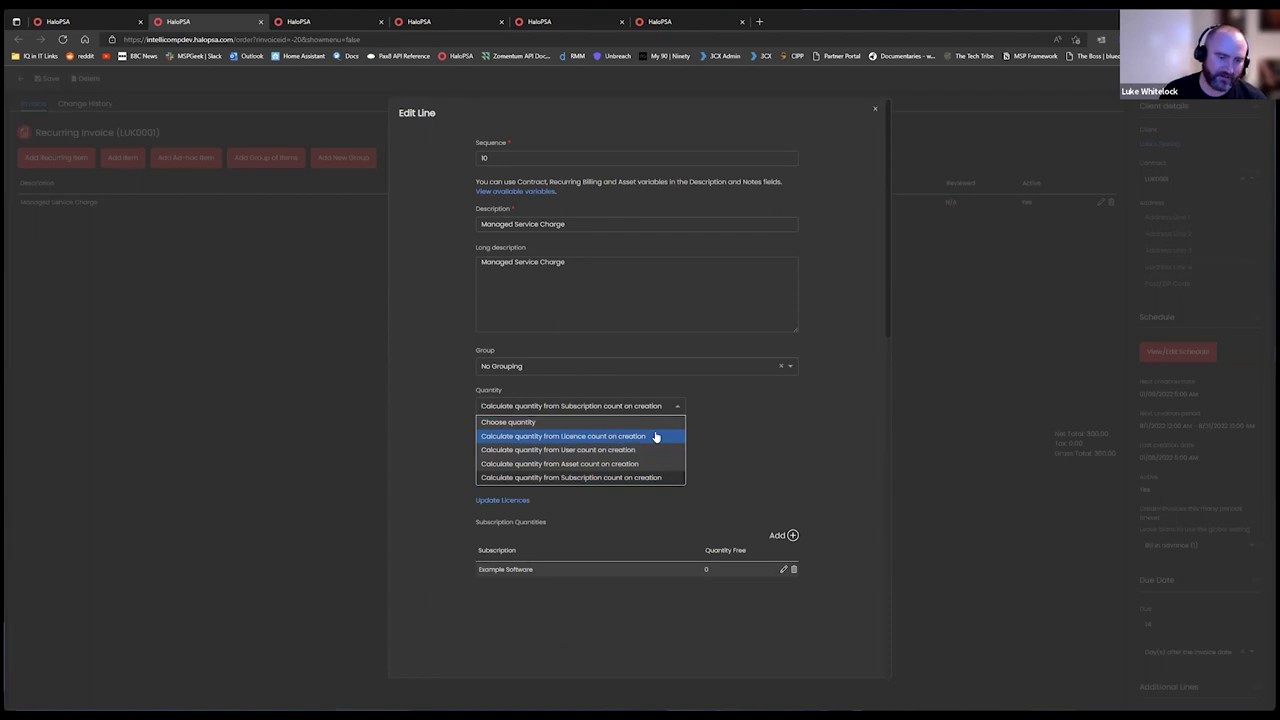
{"action": "left_click", "coordinate": [644, 437]}
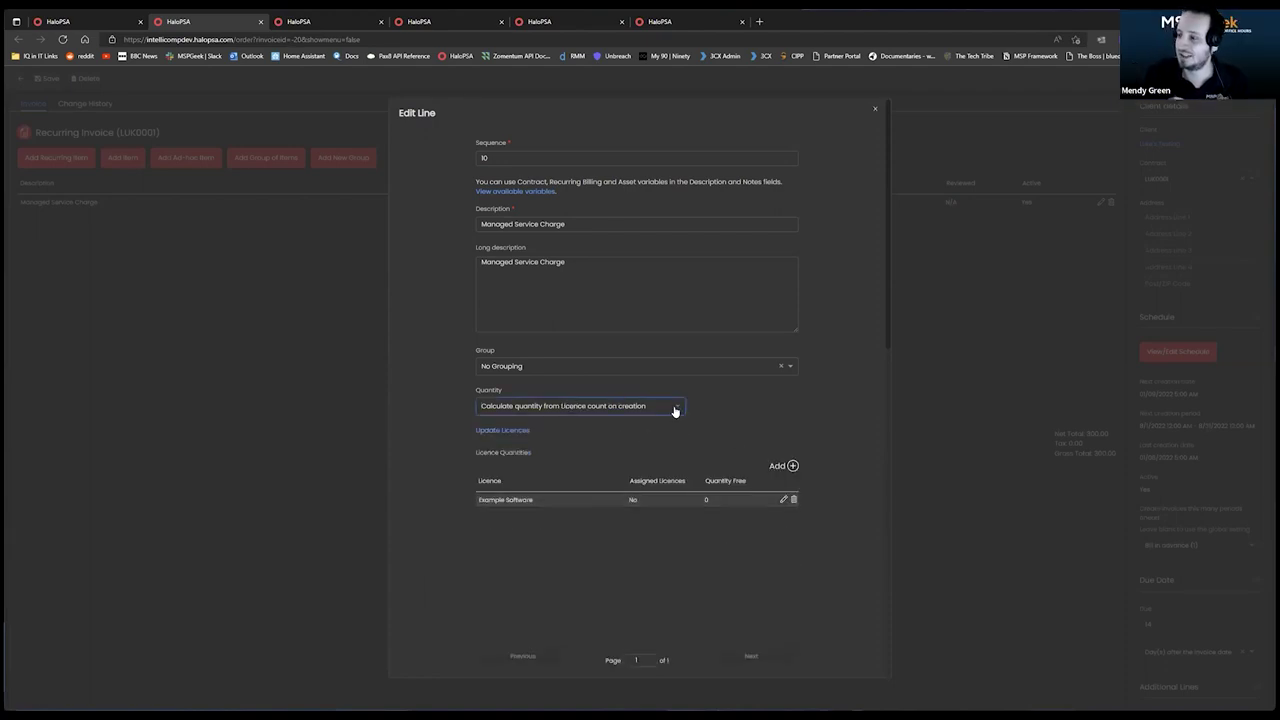
{"action": "left_click", "coordinate": [791, 466]}
{"action": "left_click", "coordinate": [658, 328]}
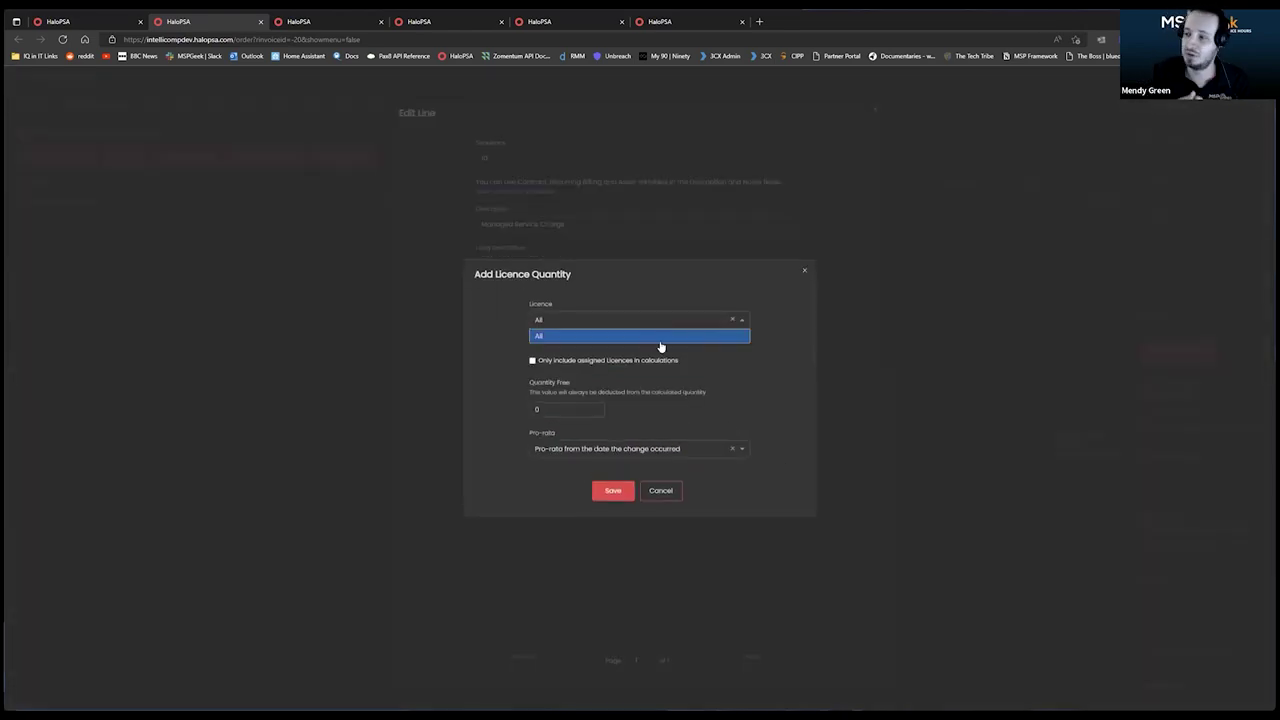
{"action": "left_click", "coordinate": [661, 291]}
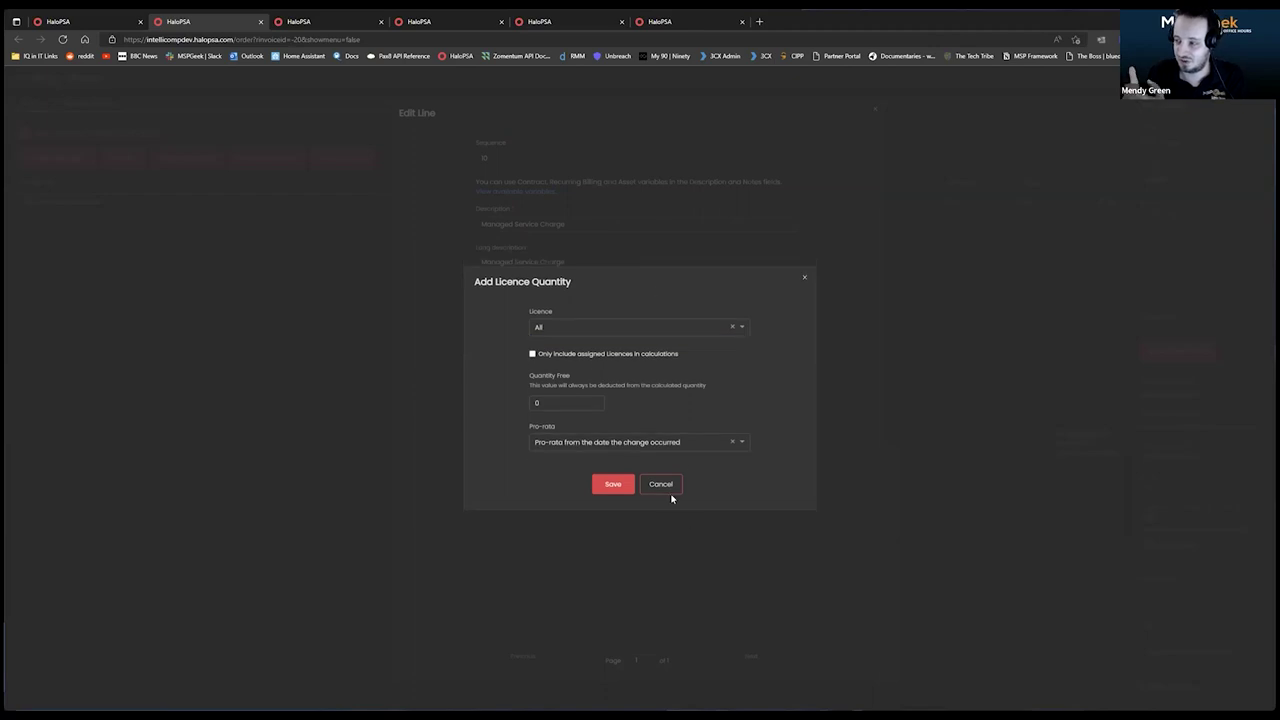
{"action": "left_click", "coordinate": [662, 490]}
Keep quantity on Subscription count, trialling Example Software with free quantity 0 before cancelling.
{"action": "left_click", "coordinate": [658, 408]}
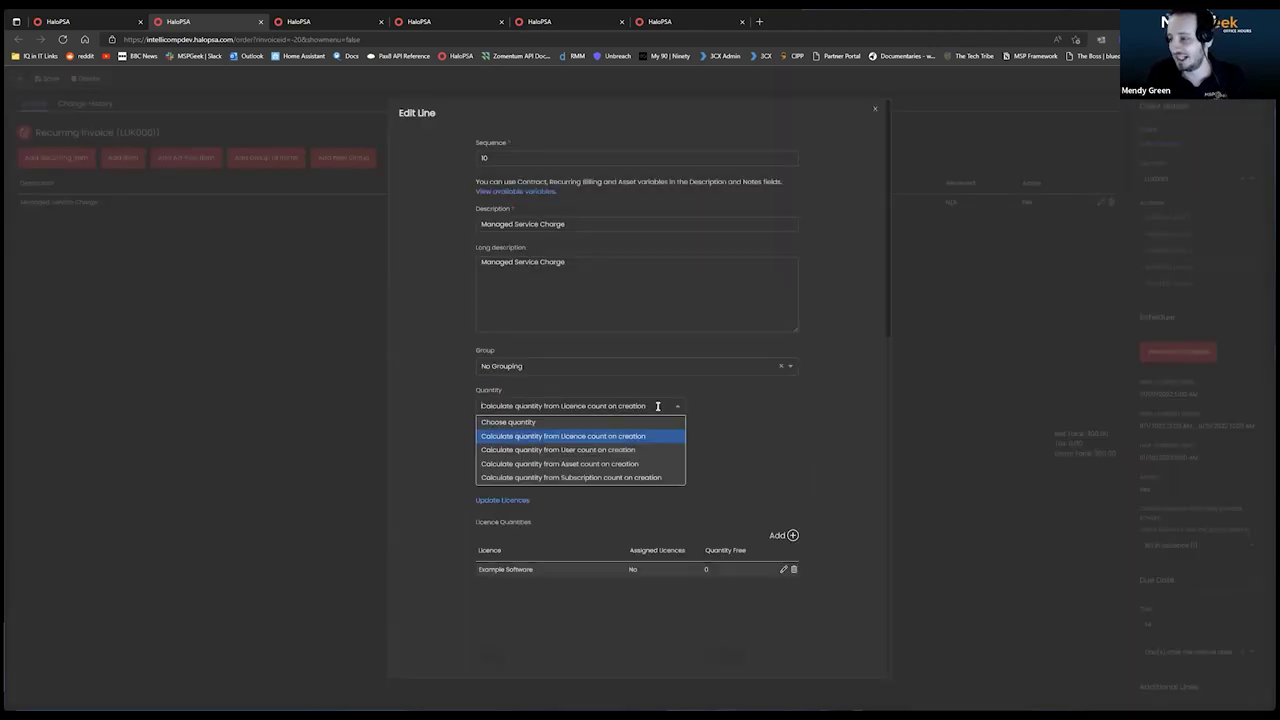
{"action": "left_click", "coordinate": [634, 478]}
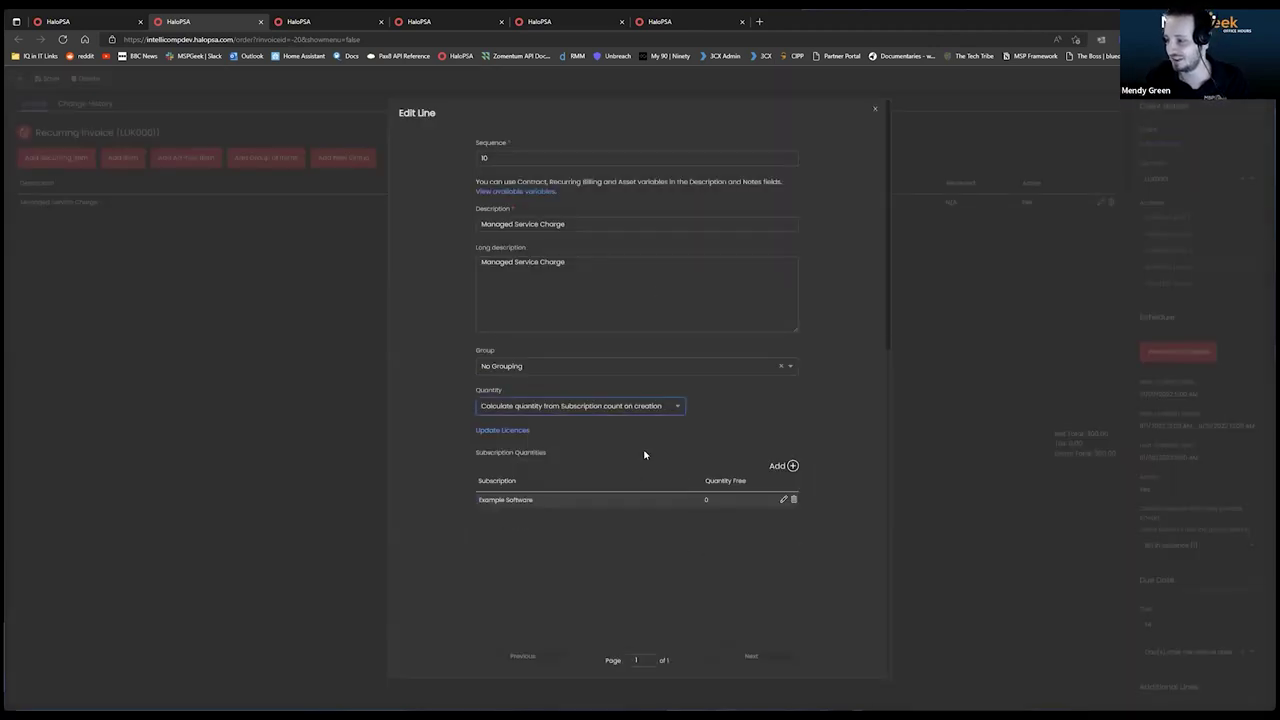
{"action": "left_click", "coordinate": [792, 466]}
{"action": "left_click", "coordinate": [628, 343]}
{"action": "left_click", "coordinate": [613, 361]}
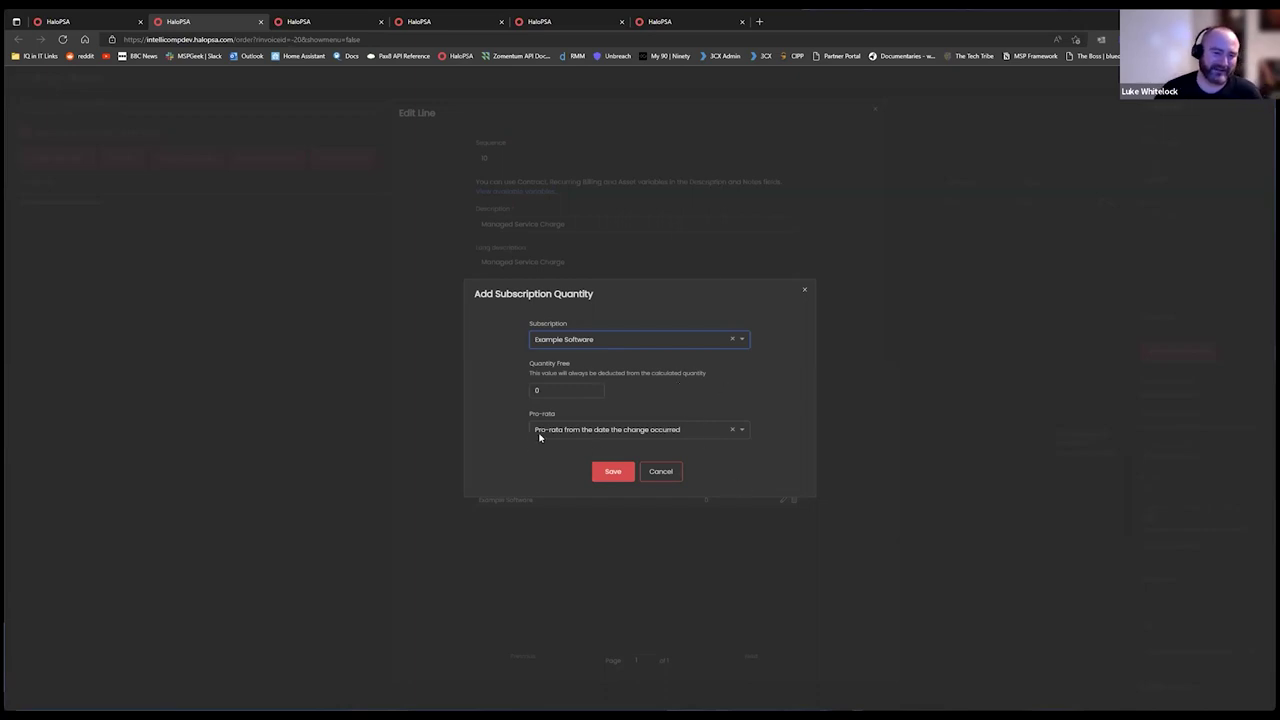
{"action": "left_click", "coordinate": [560, 390]}
{"action": "left_click", "coordinate": [668, 393]}
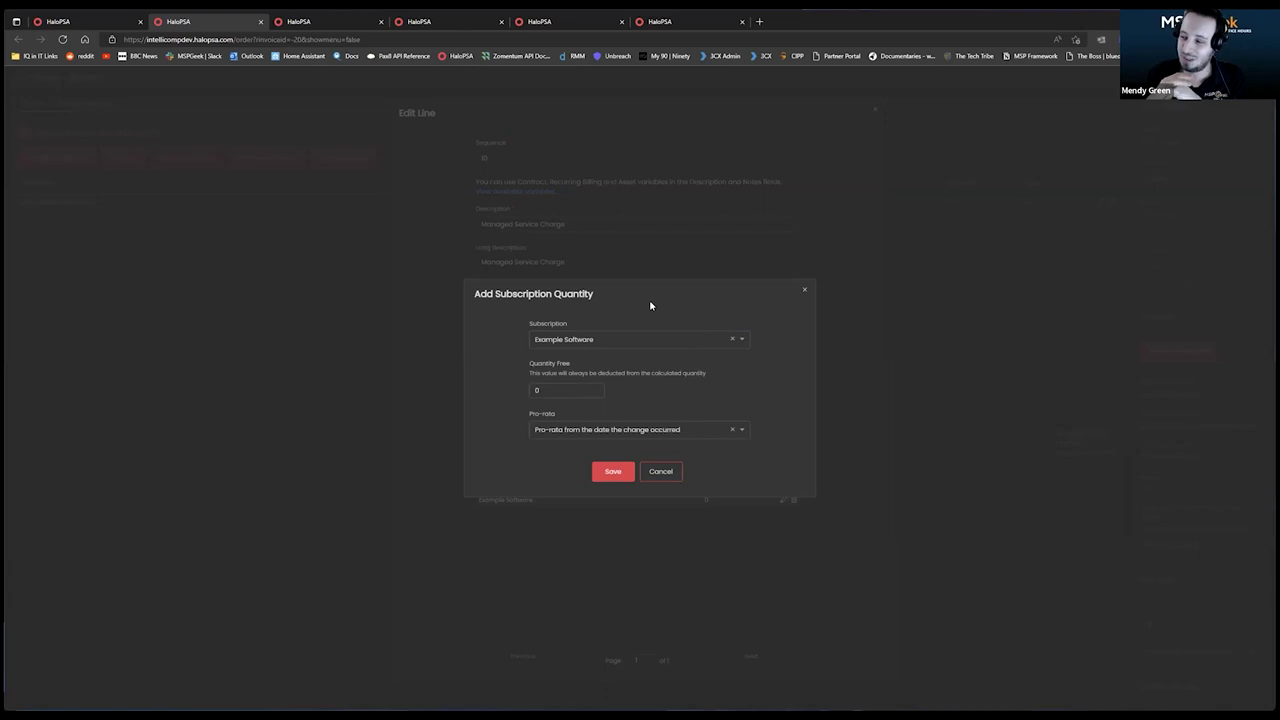
{"action": "left_click", "coordinate": [661, 471]}
{"action": "scroll", "coordinate": [694, 534], "scroll_direction": "down", "scroll_amount": 3}
{"action": "scroll", "coordinate": [683, 400], "scroll_direction": "up", "scroll_amount": 3}
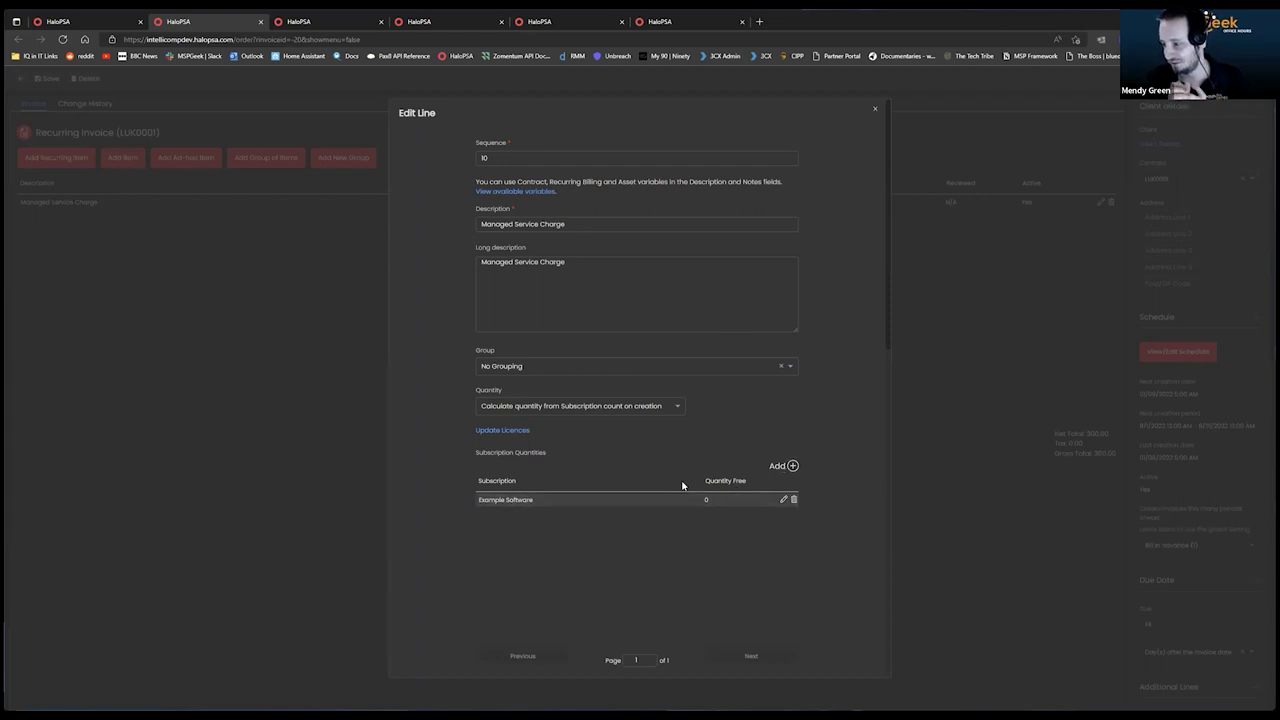
{"action": "left_click", "coordinate": [875, 108]}
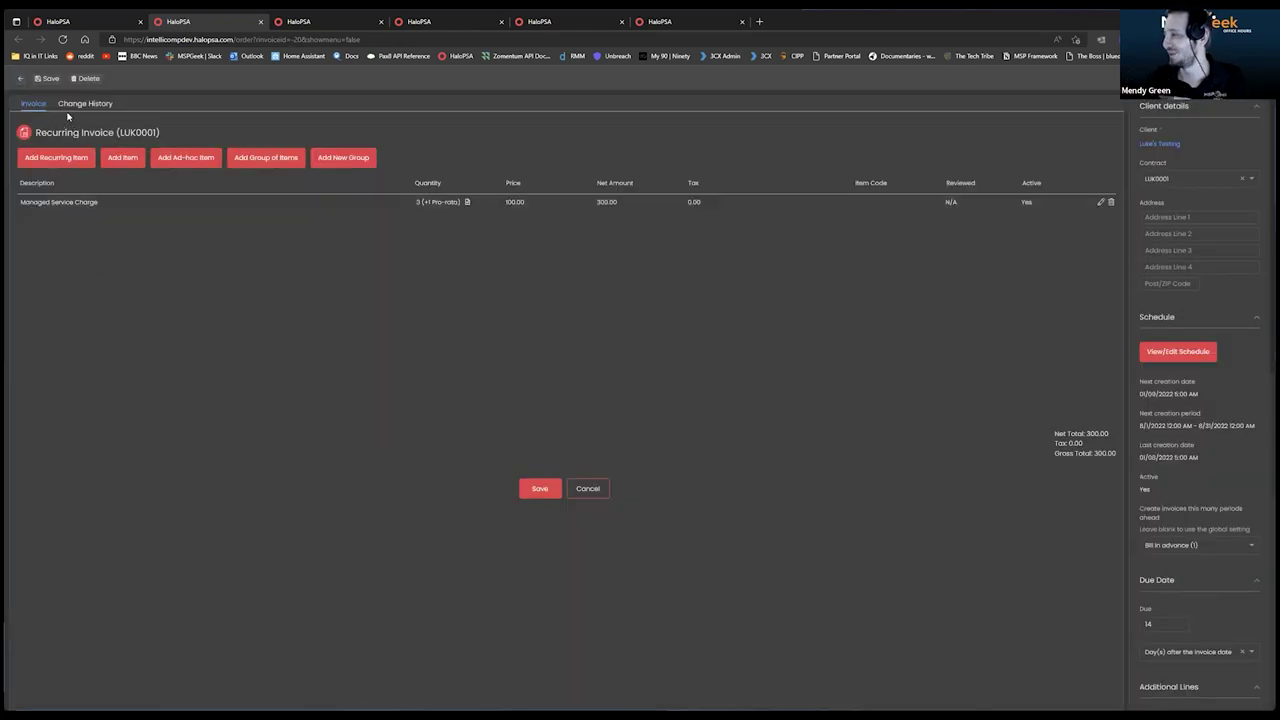
Leave the invoice editor and close the redundant HaloPSA browser tabs.
{"action": "left_click", "coordinate": [20, 82]}
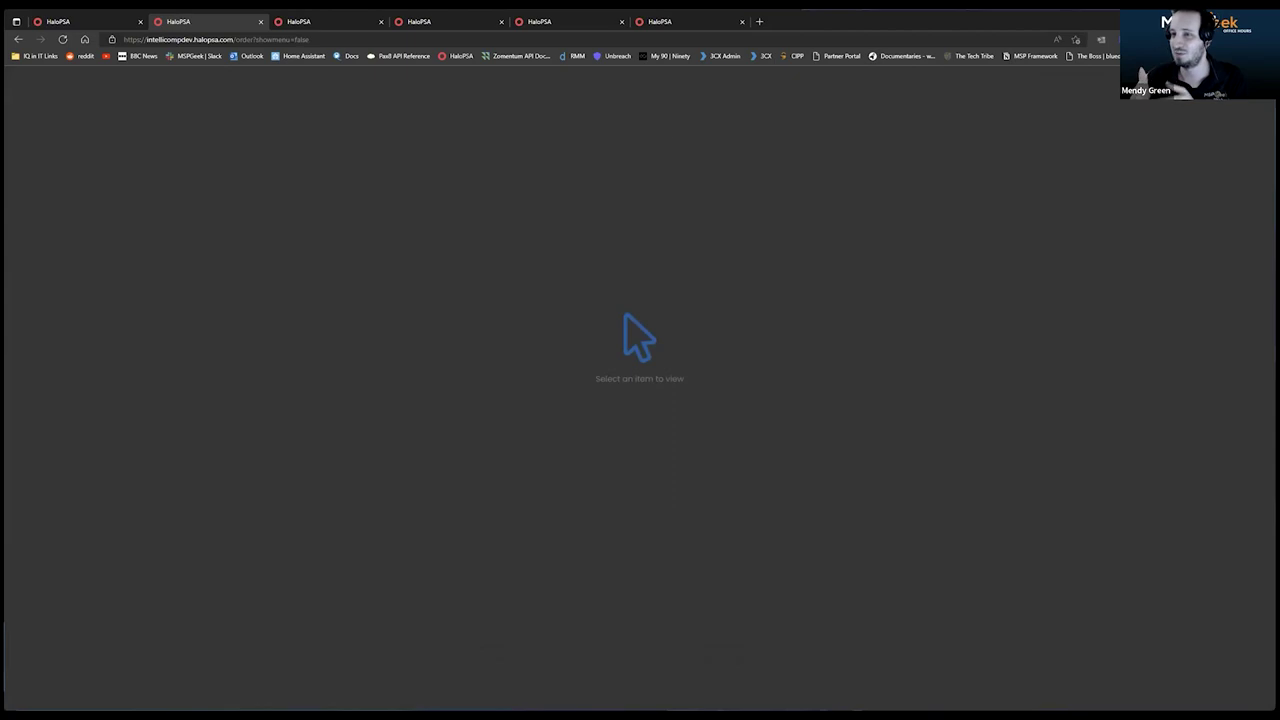
{"action": "left_click", "coordinate": [535, 21]}
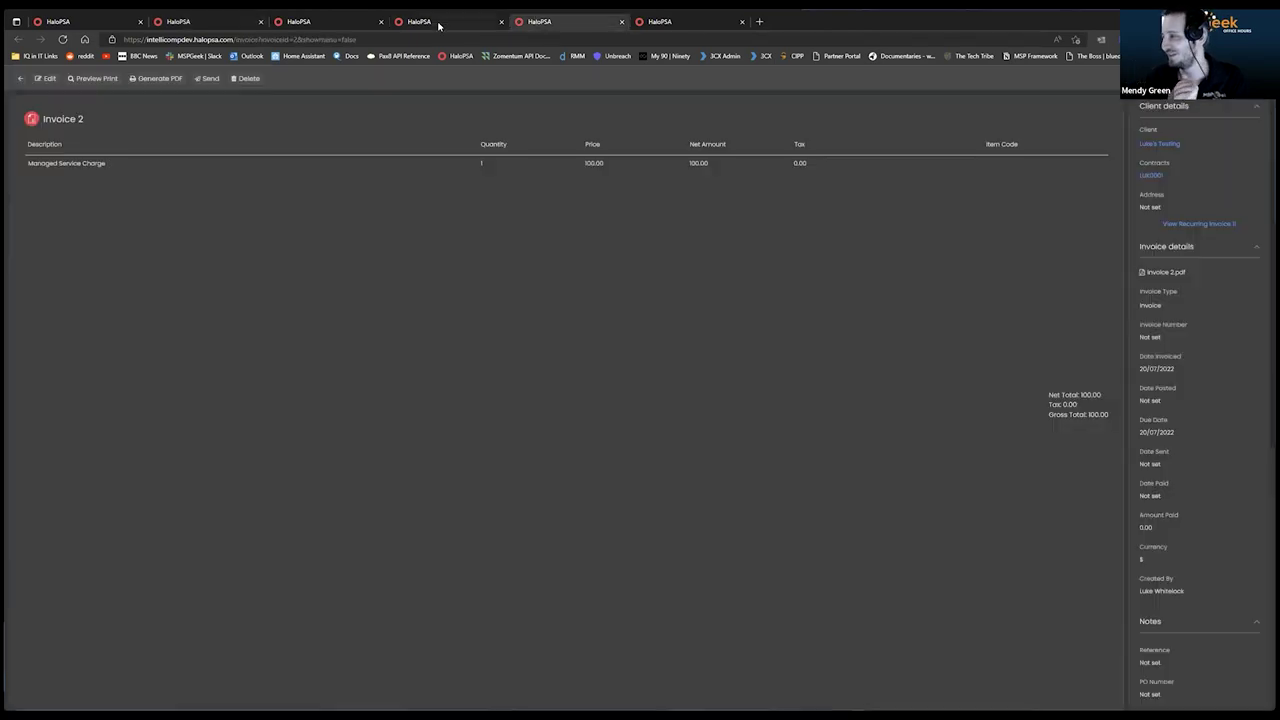
{"action": "left_click", "coordinate": [418, 28]}
{"action": "left_click", "coordinate": [380, 21]}
{"action": "left_click", "coordinate": [380, 21]}
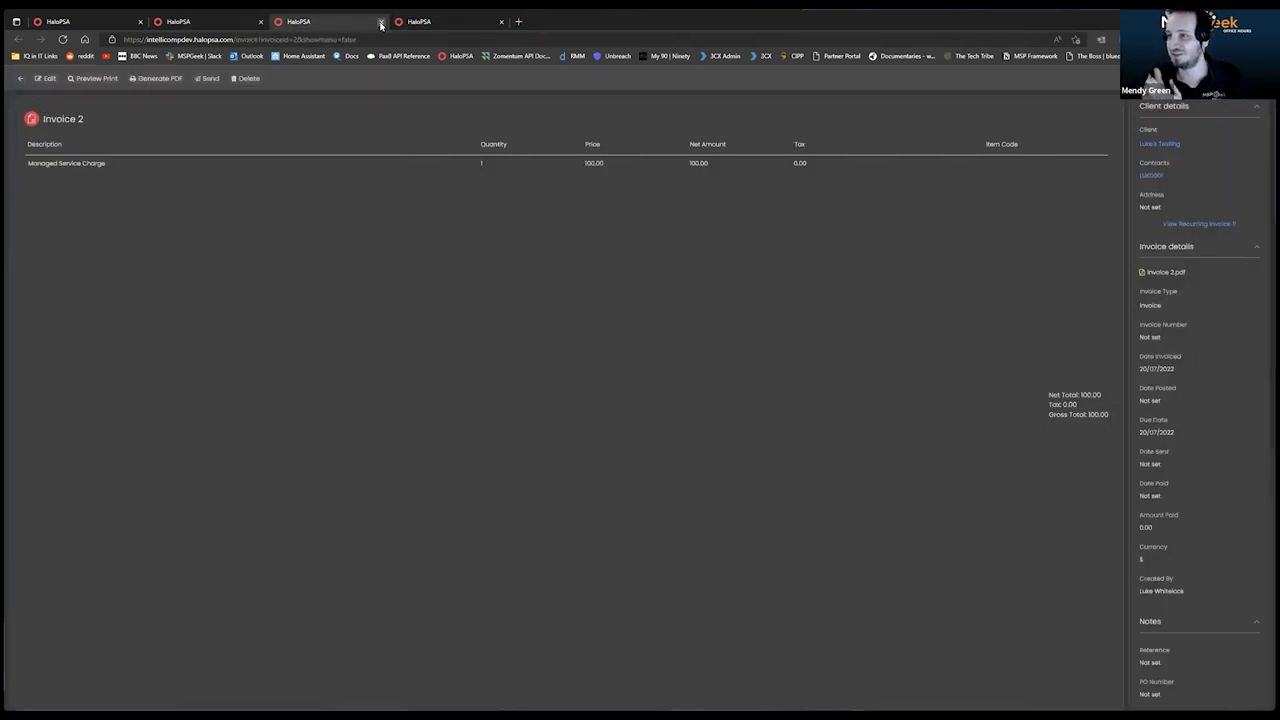
{"action": "left_click", "coordinate": [380, 21]}
{"action": "left_click", "coordinate": [380, 21]}
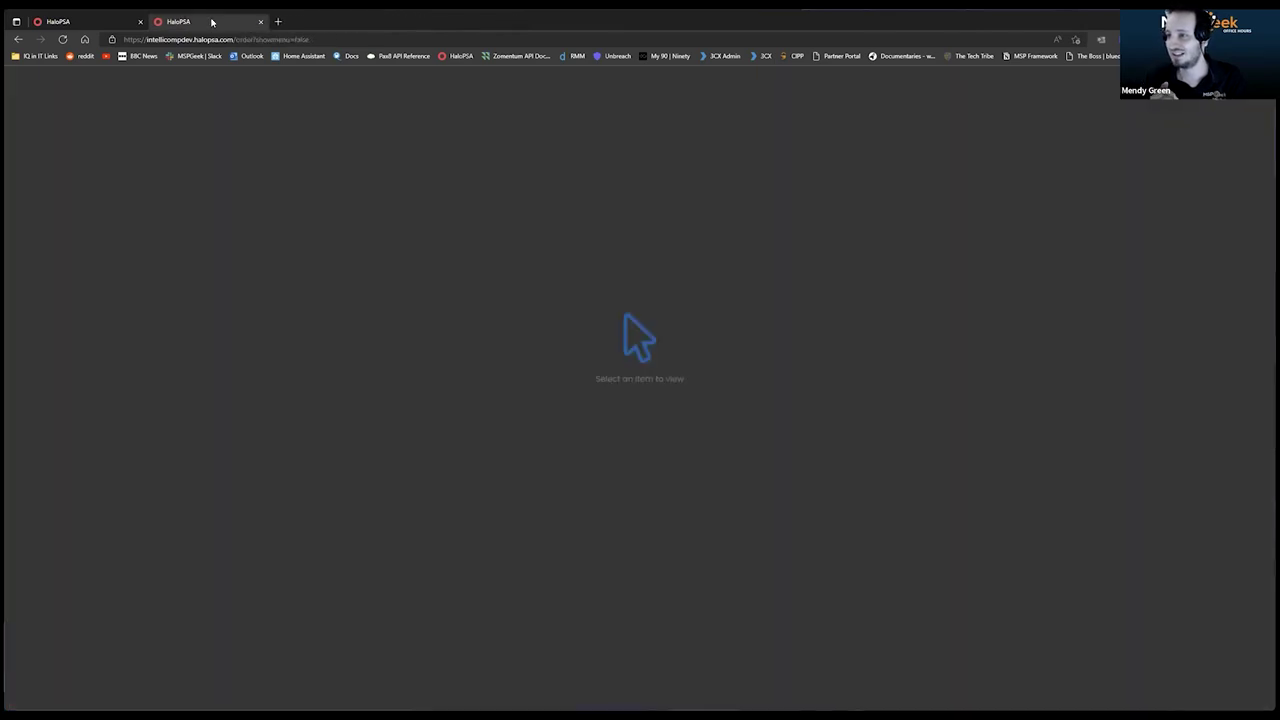
{"action": "left_click", "coordinate": [260, 21]}
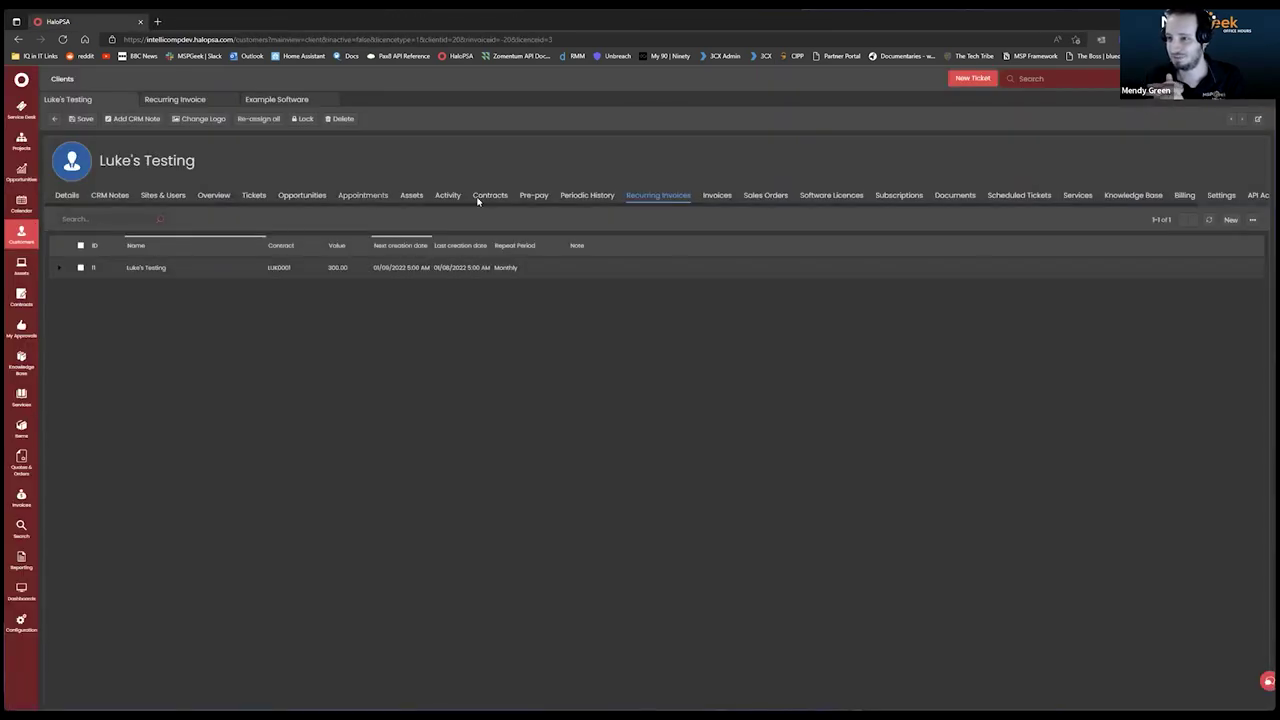
Add a Huntress software licence with 3 licences to the client.
{"action": "left_click", "coordinate": [824, 198]}
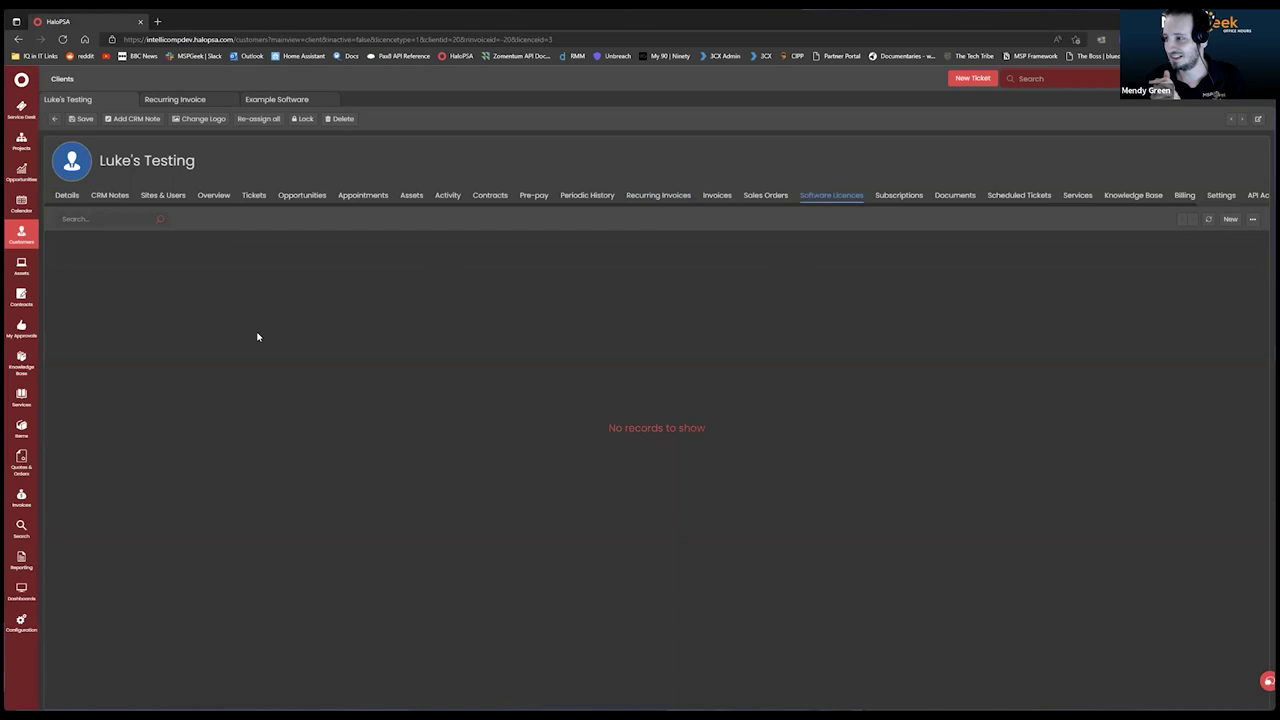
{"action": "left_click", "coordinate": [1232, 219]}
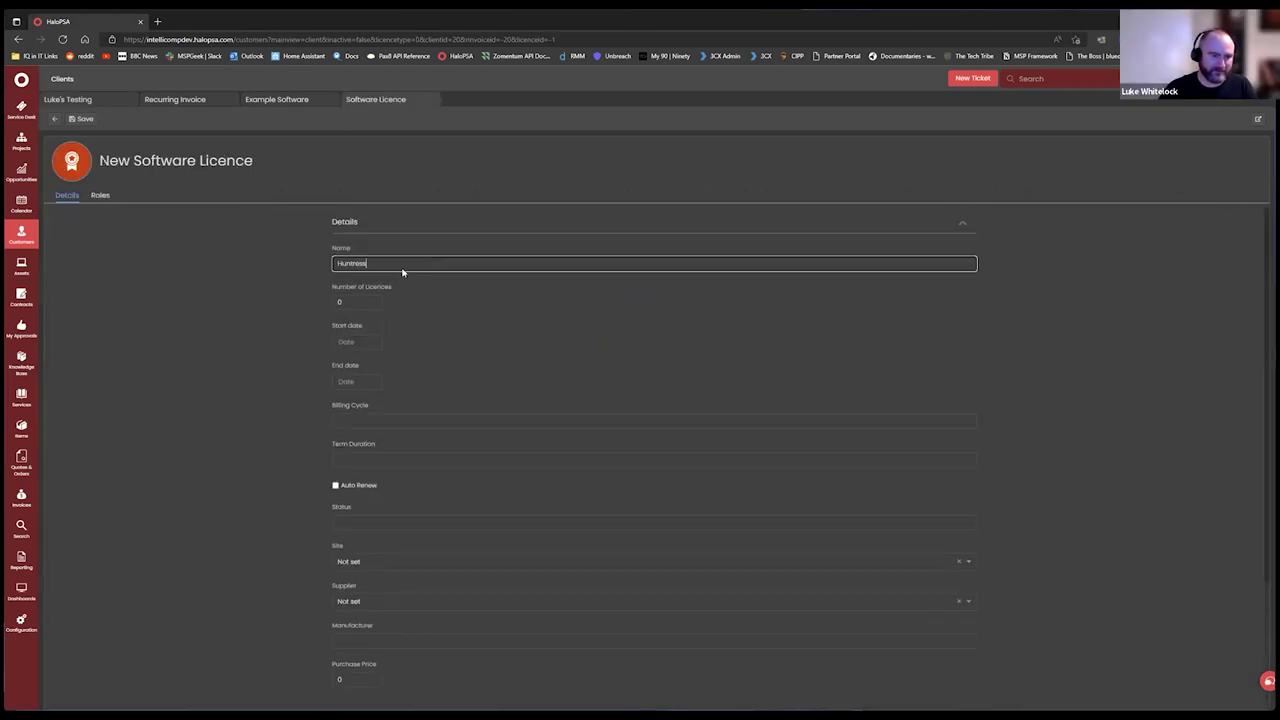
{"action": "scroll", "coordinate": [243, 385], "scroll_direction": "down", "scroll_amount": 3}
{"action": "scroll", "coordinate": [391, 380], "scroll_direction": "up", "scroll_amount": 3}
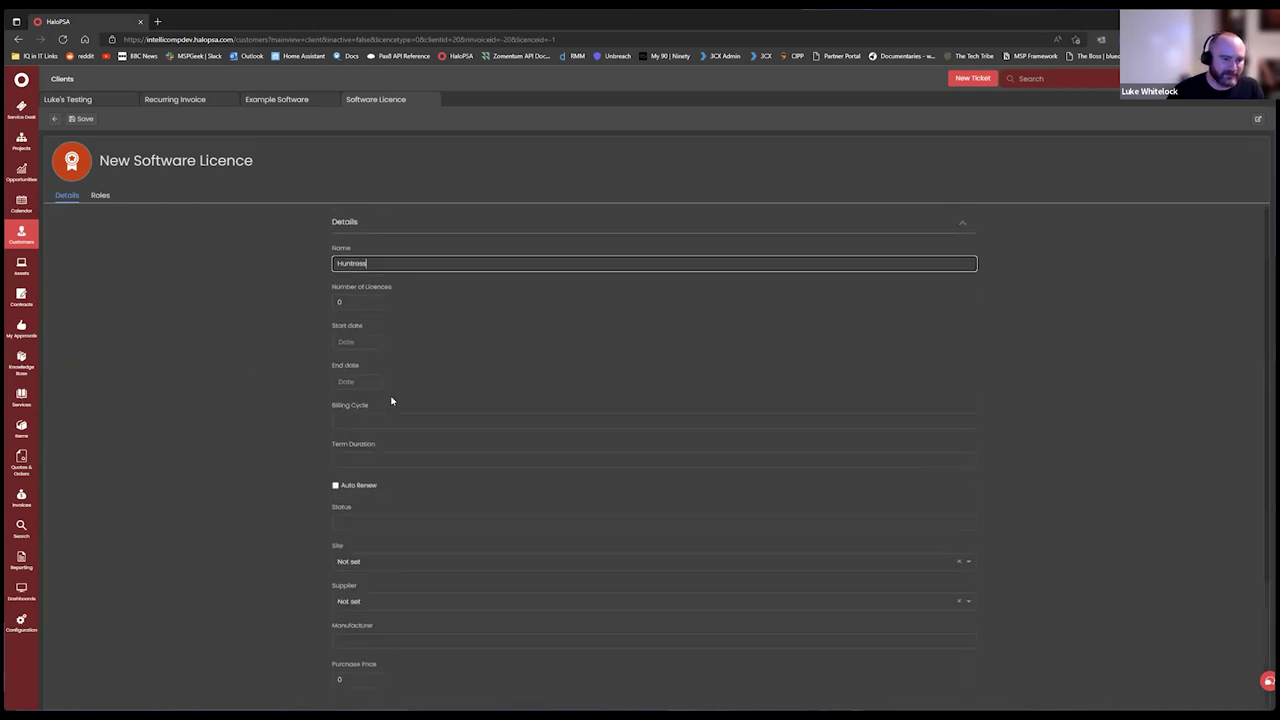
{"action": "left_click", "coordinate": [357, 302]}
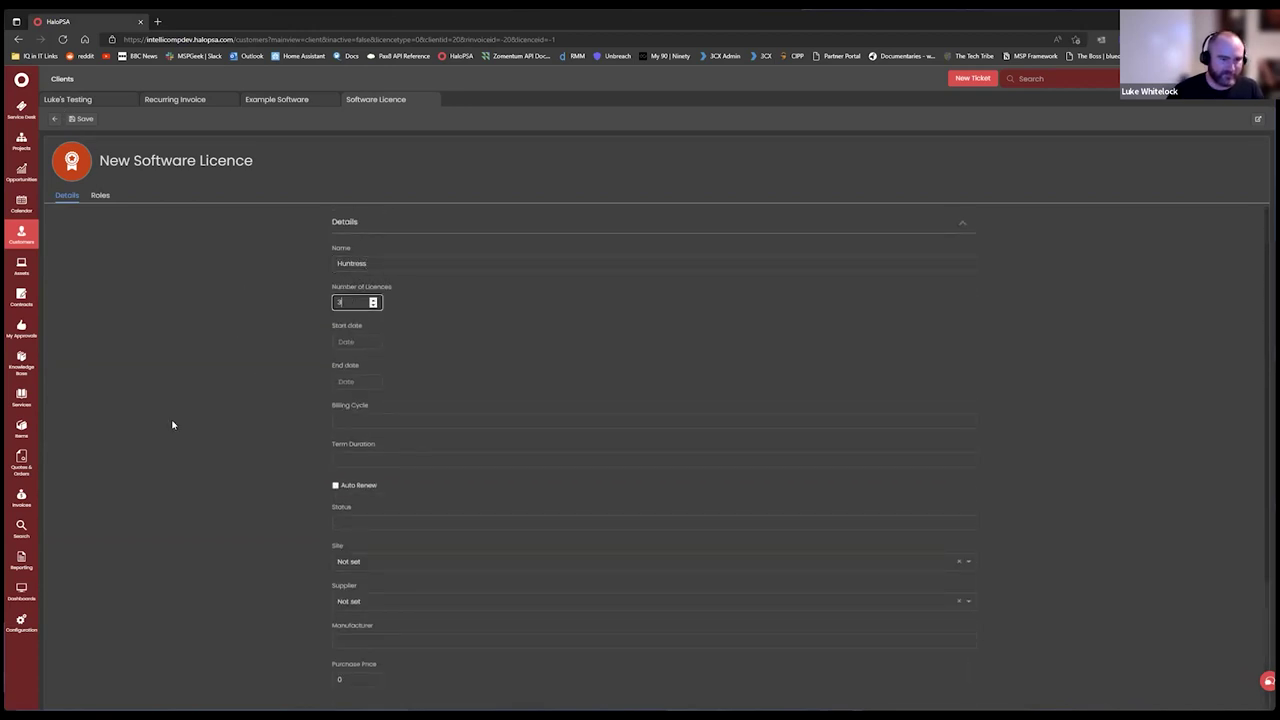
{"action": "scroll", "coordinate": [200, 428], "scroll_direction": "down", "scroll_amount": 3}
{"action": "scroll", "coordinate": [310, 509], "scroll_direction": "down", "scroll_amount": 1}
{"action": "scroll", "coordinate": [166, 217], "scroll_direction": "up", "scroll_amount": 3}
{"action": "scroll", "coordinate": [254, 500], "scroll_direction": "down", "scroll_amount": 4}
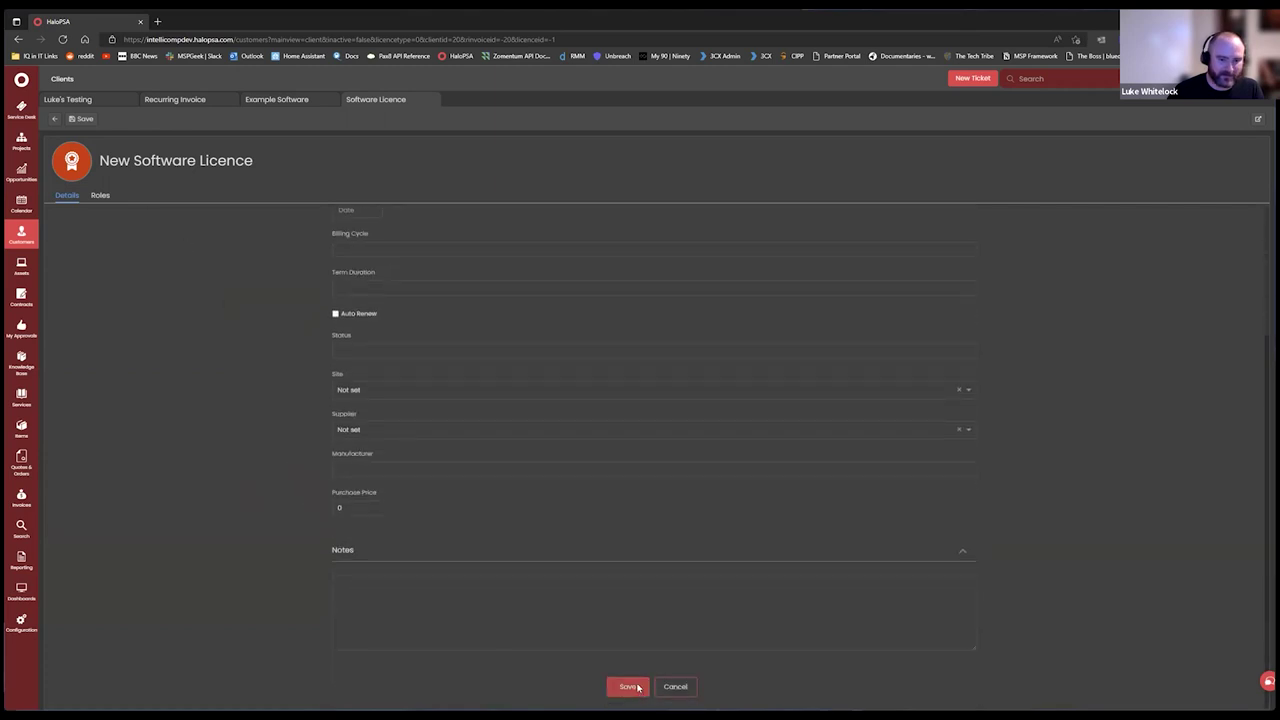
{"action": "left_click", "coordinate": [627, 686]}
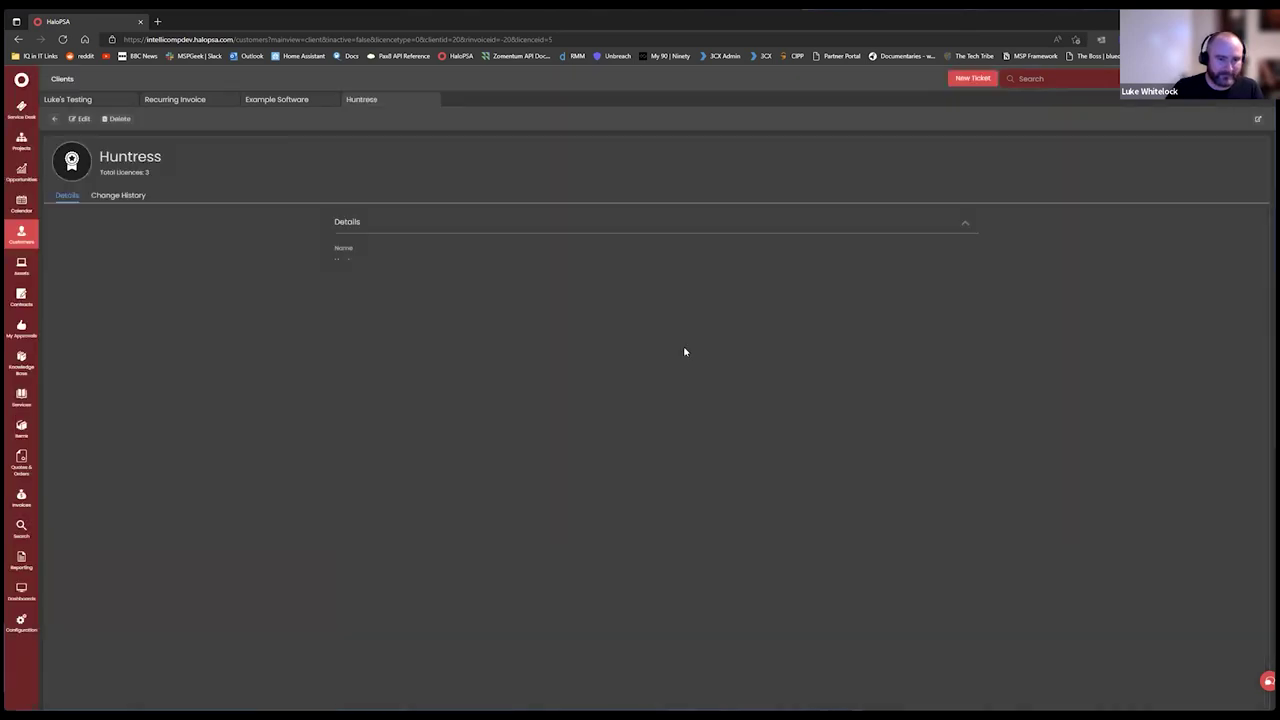
{"action": "left_click", "coordinate": [57, 120]}
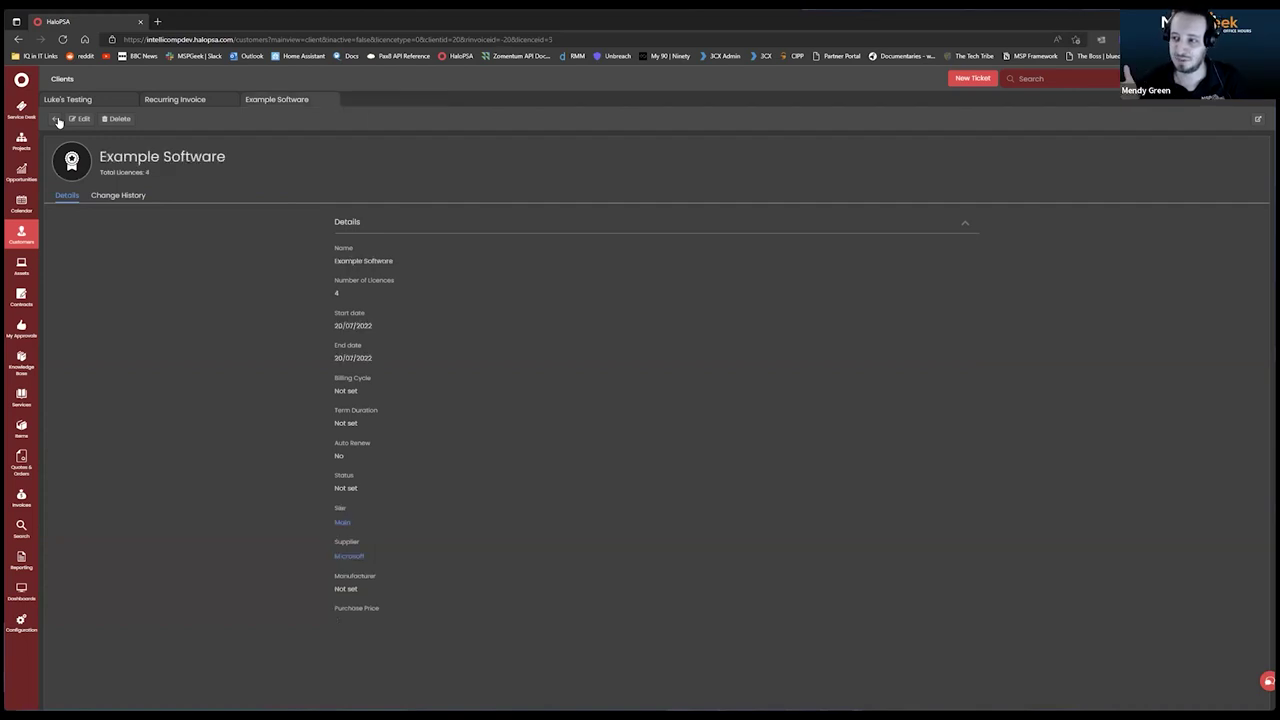
{"action": "left_click", "coordinate": [57, 120]}
{"action": "left_click", "coordinate": [106, 100]}
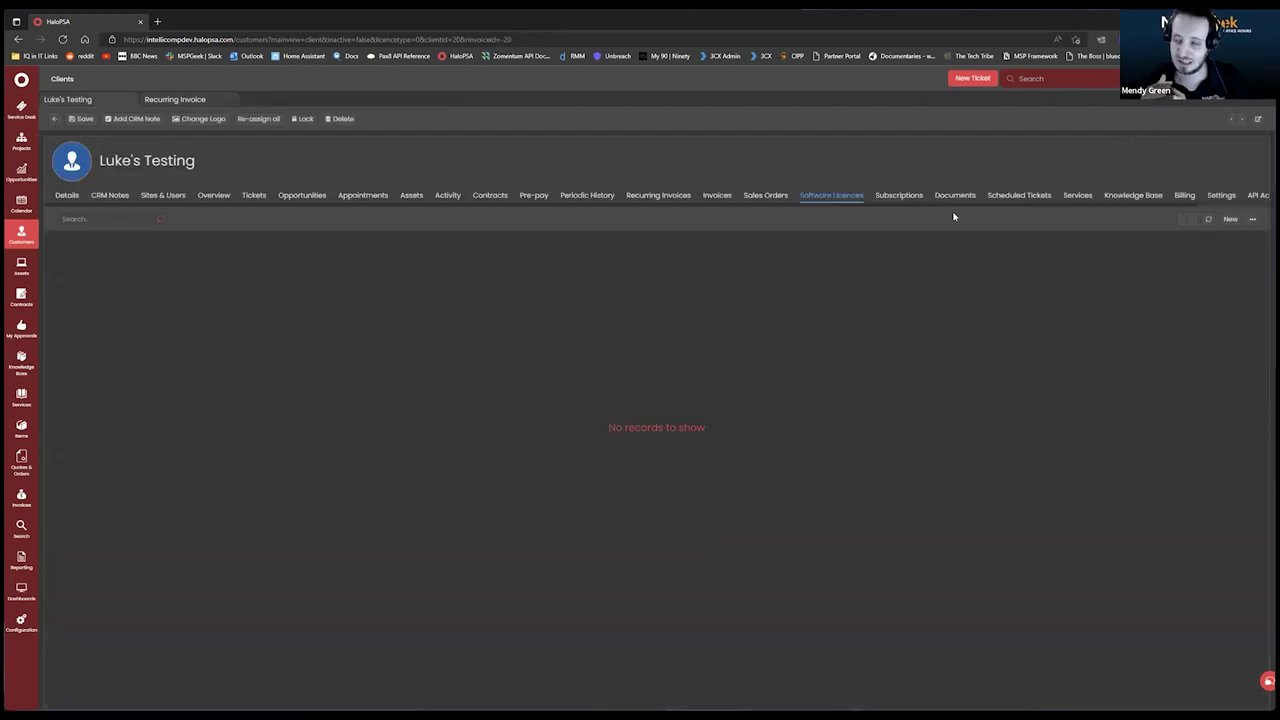
Compare the client's Subscriptions and Software Licences lists to confirm Huntress appears.
{"action": "left_click", "coordinate": [901, 197]}
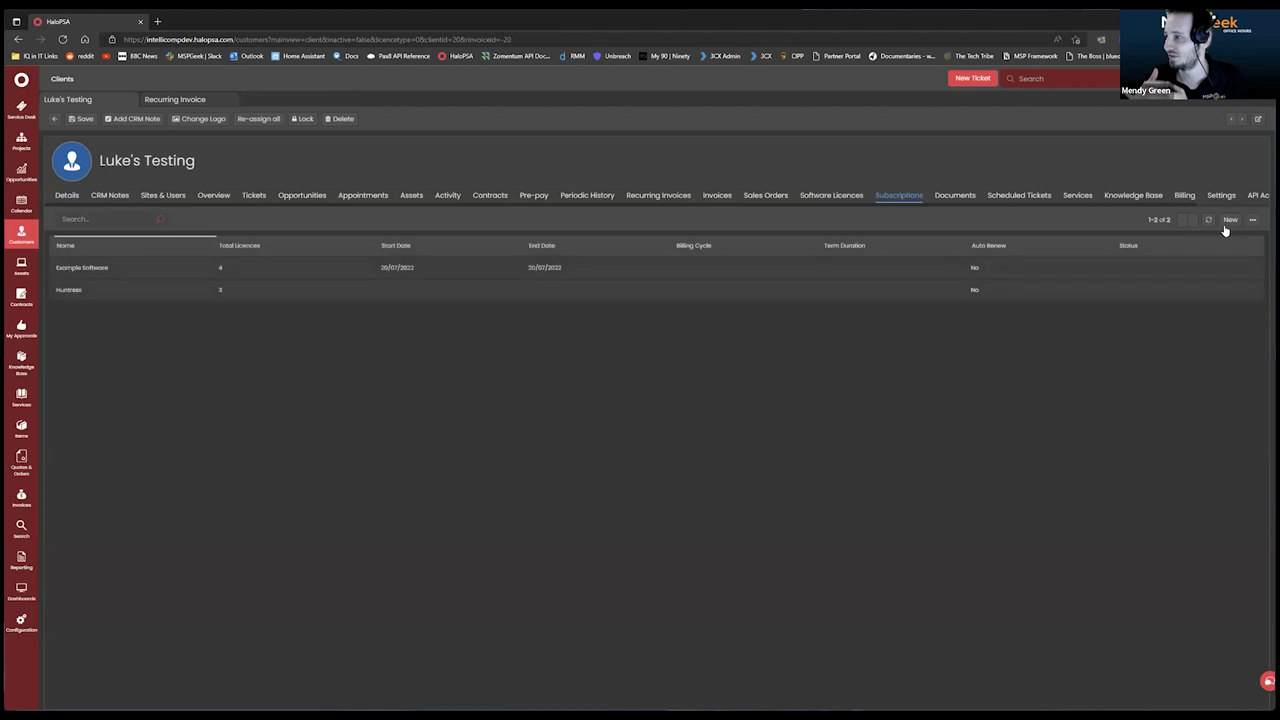
{"action": "left_click", "coordinate": [852, 197]}
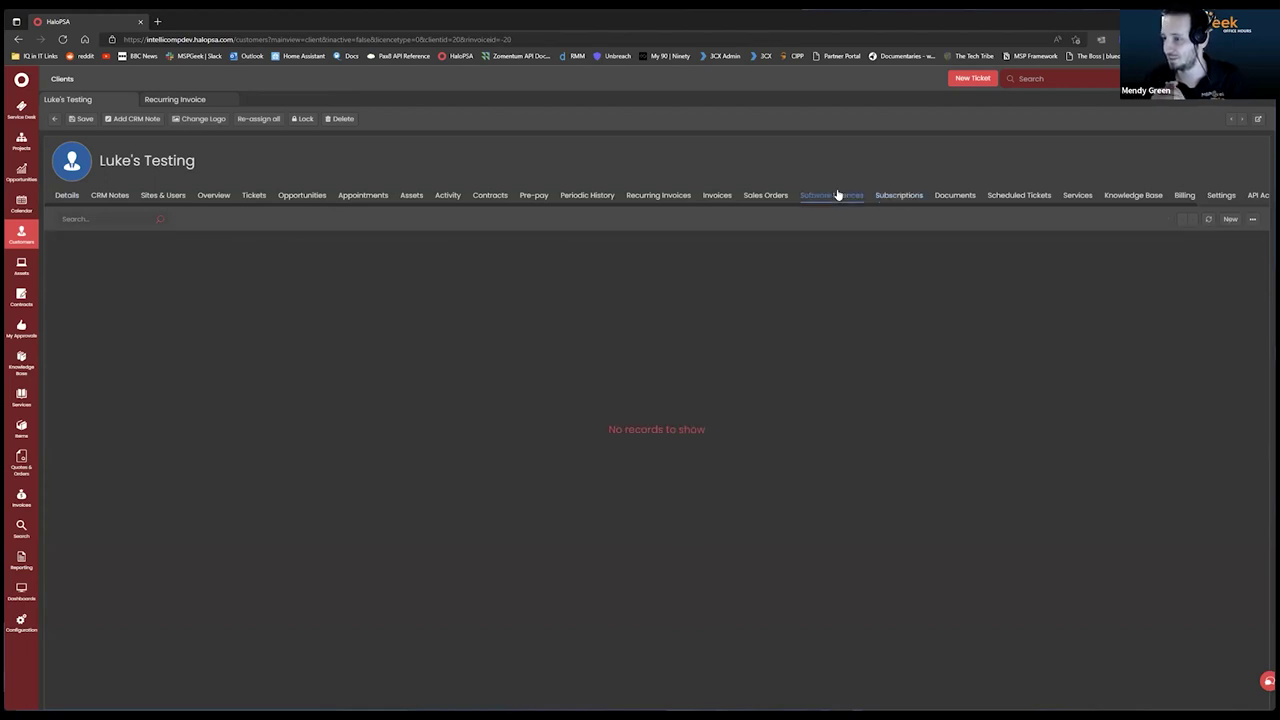
{"action": "left_click", "coordinate": [906, 196]}
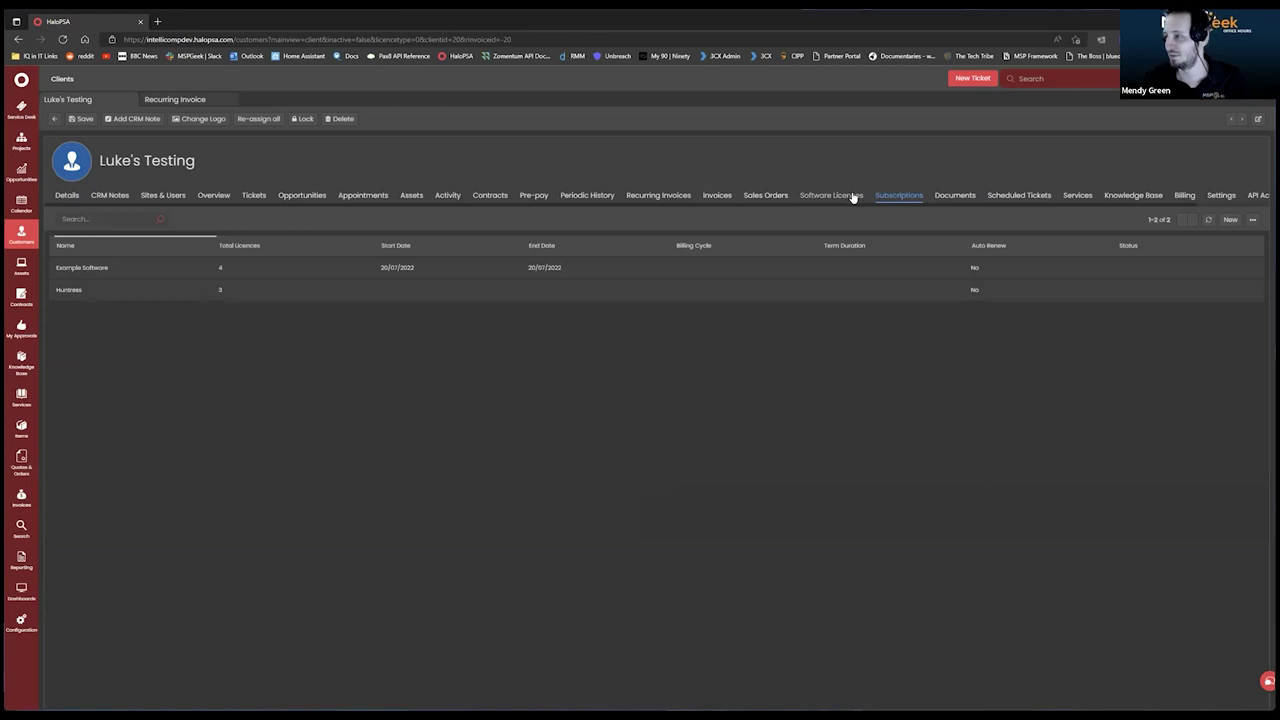
{"action": "left_click", "coordinate": [852, 197]}
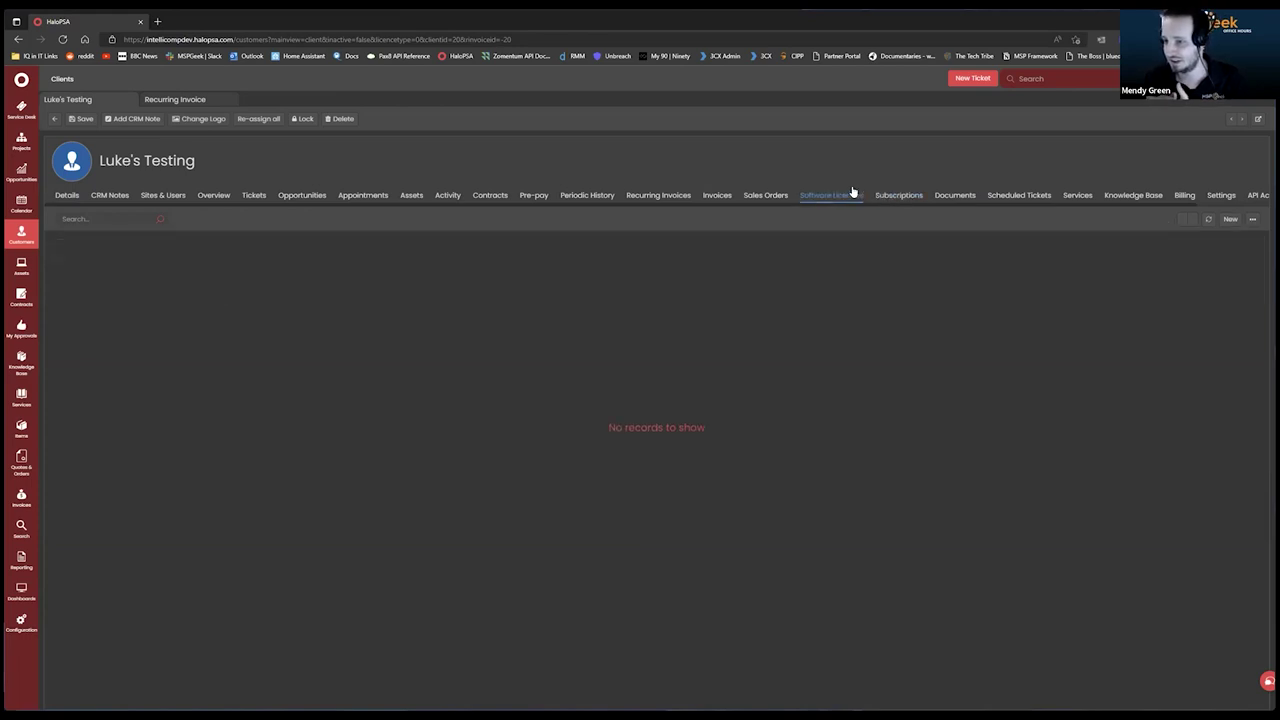
{"action": "left_click", "coordinate": [912, 197]}
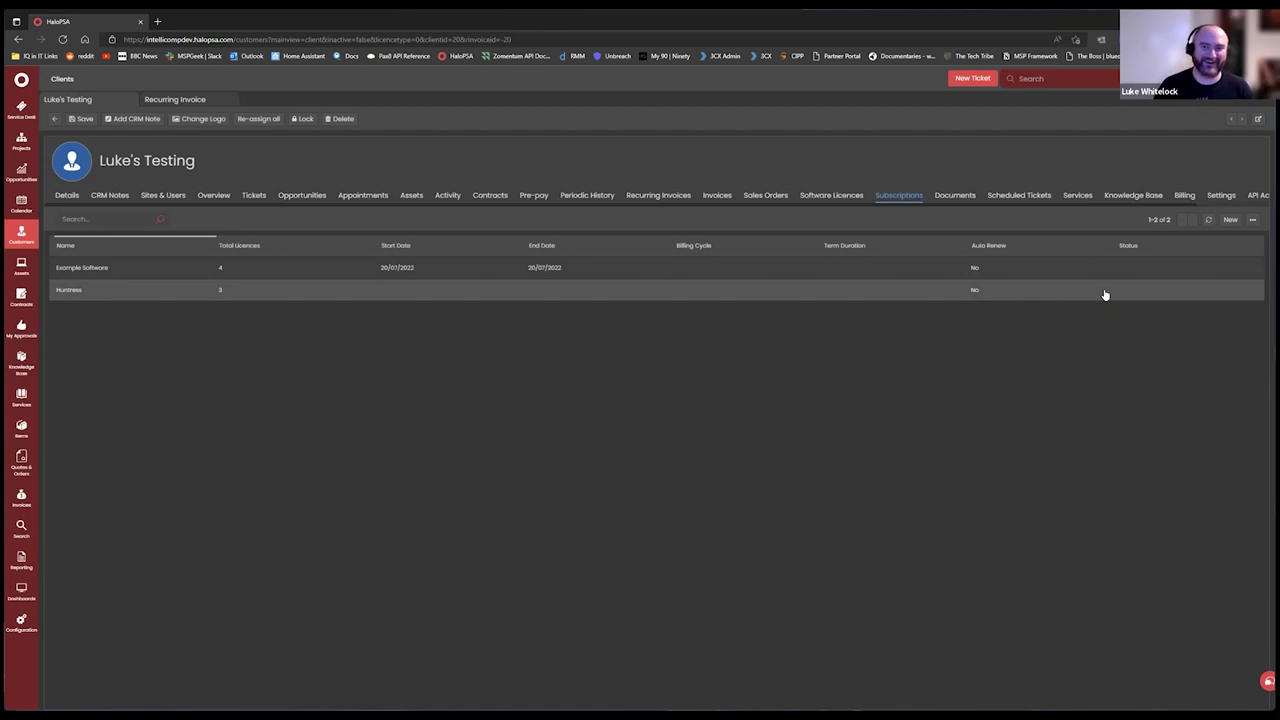
{"action": "left_click", "coordinate": [843, 197]}
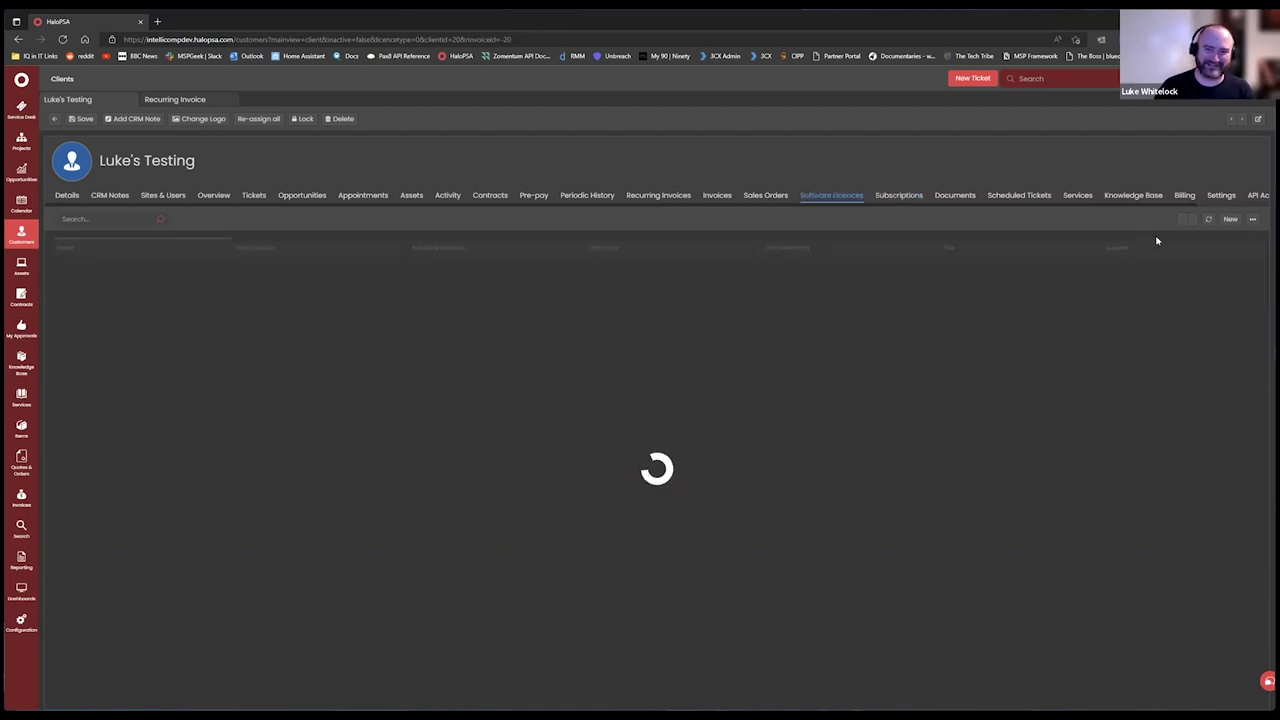
Open a blank New Software Licence form from the client's Subscriptions list.
{"action": "left_click", "coordinate": [1230, 220]}
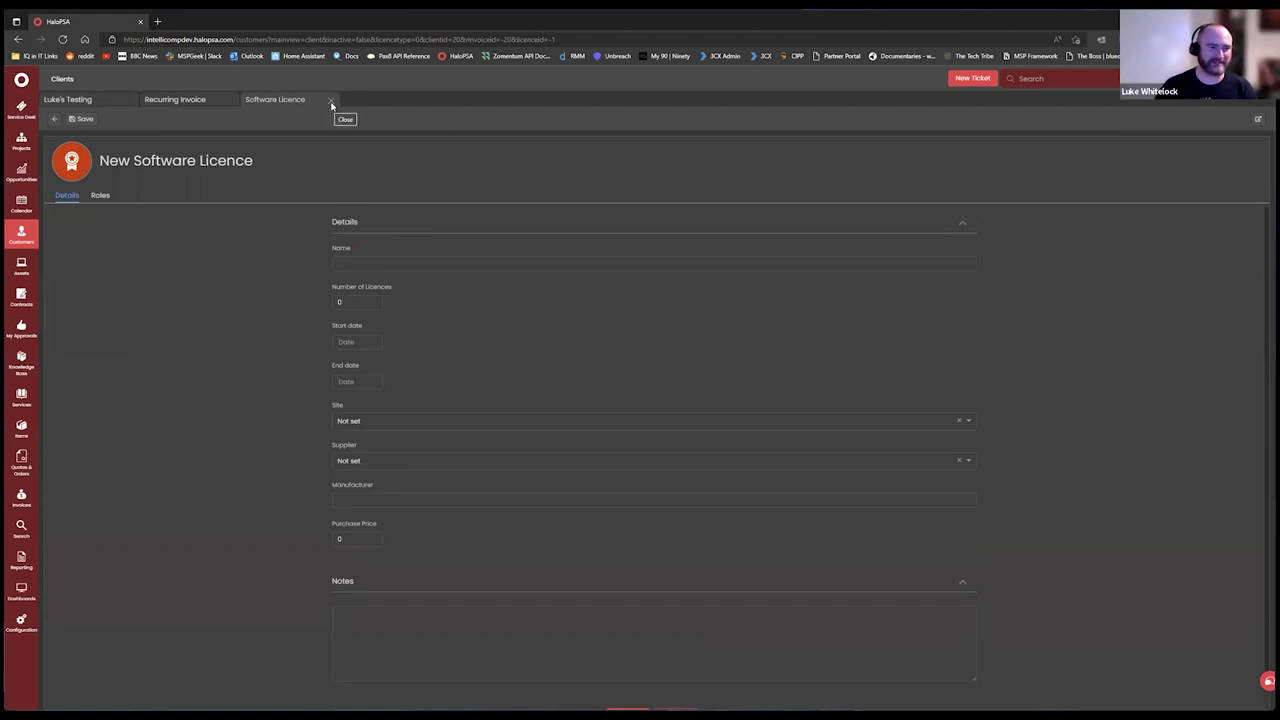
{"action": "left_click", "coordinate": [331, 104]}
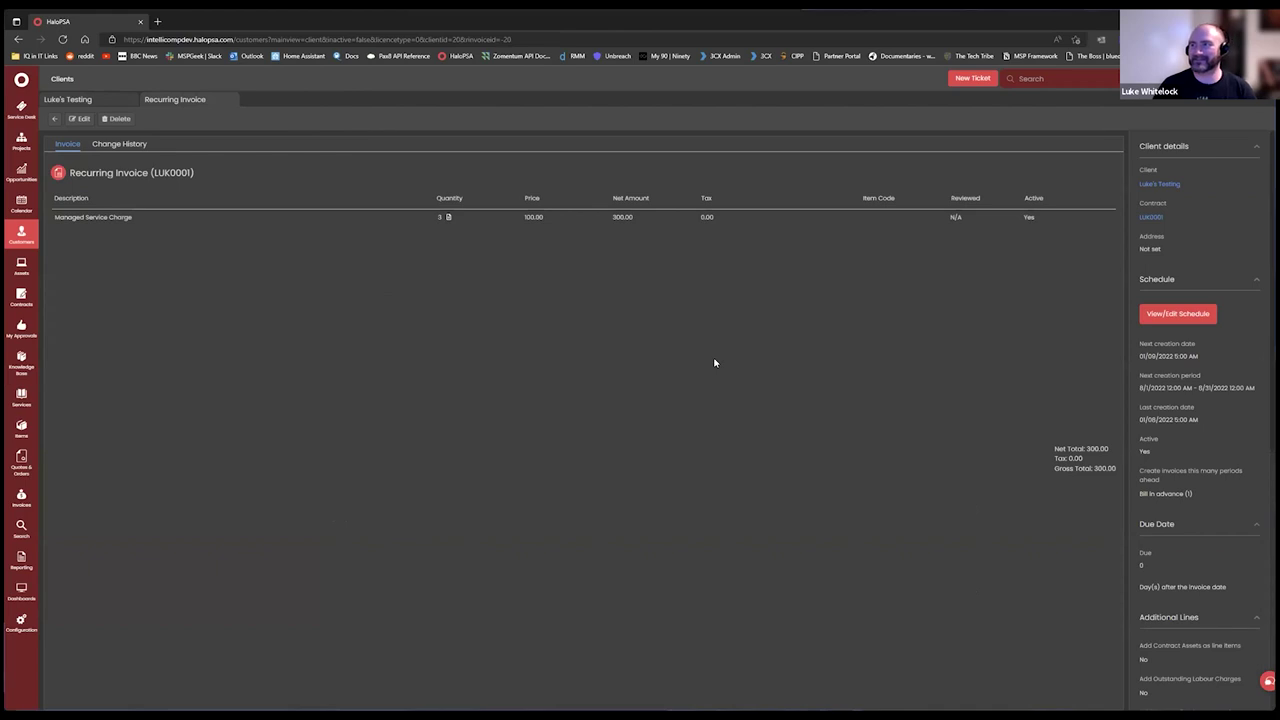
{"action": "left_click", "coordinate": [92, 99]}
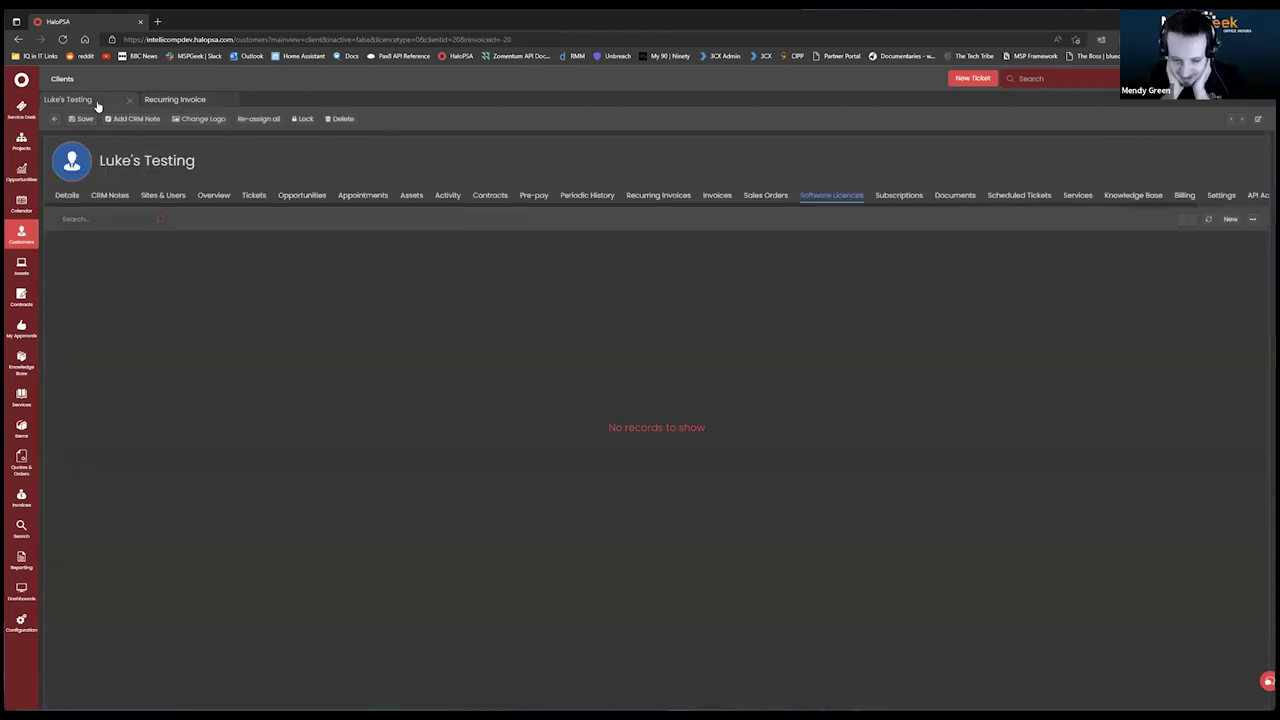
{"action": "left_click", "coordinate": [899, 196]}
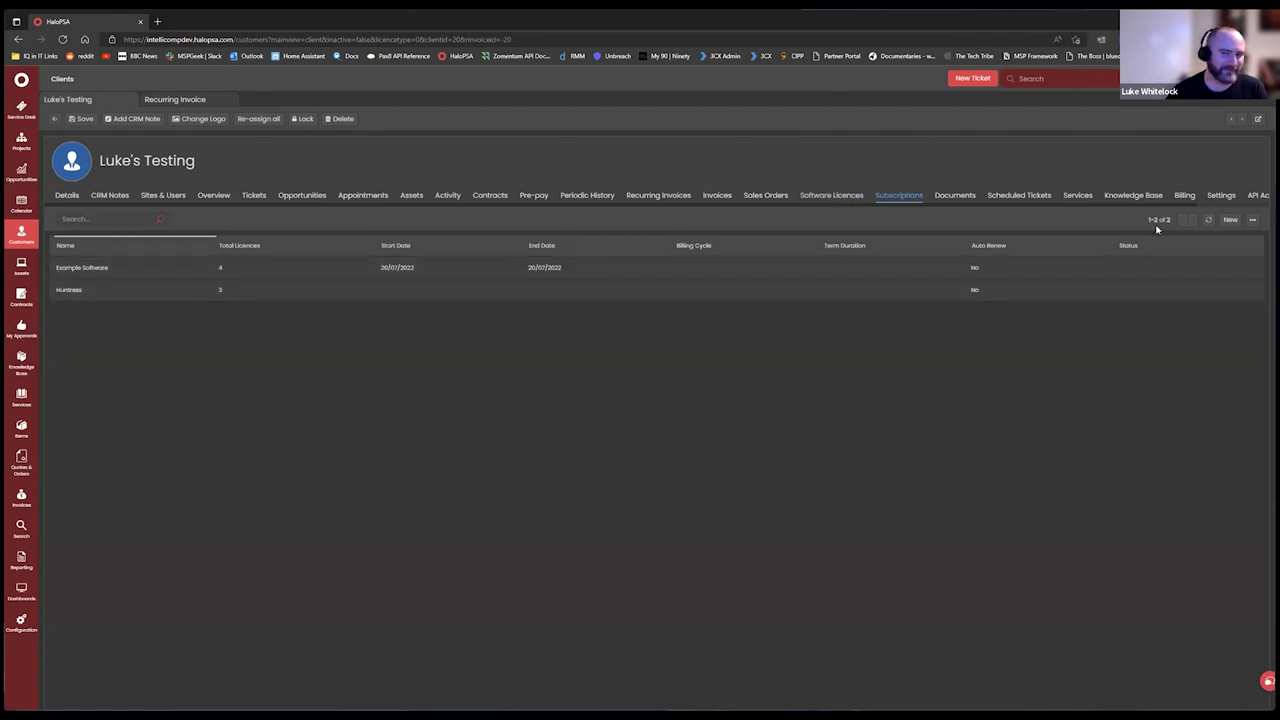
{"action": "left_click", "coordinate": [1230, 219]}
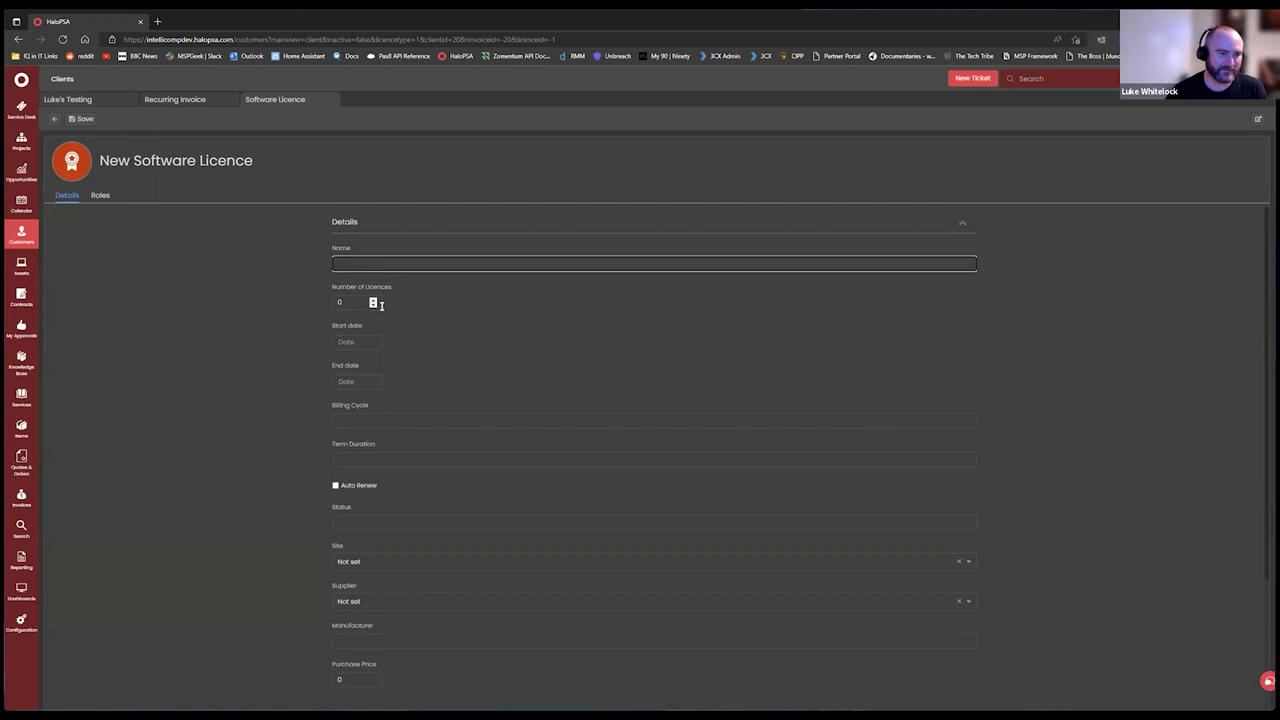
Save the M365 Business Premium licence with 2 licences and return to invoice LUK0001.
{"action": "scroll", "coordinate": [457, 406], "scroll_direction": "down", "scroll_amount": 3}
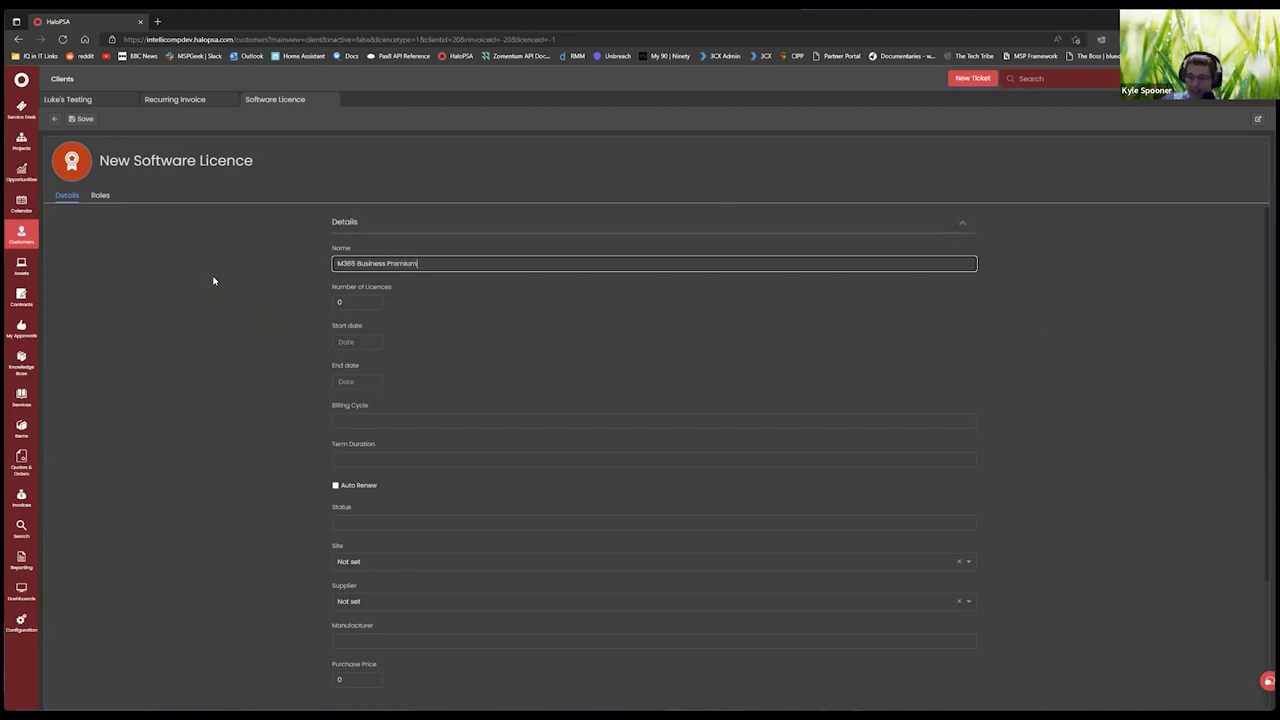
{"action": "left_click", "coordinate": [84, 119]}
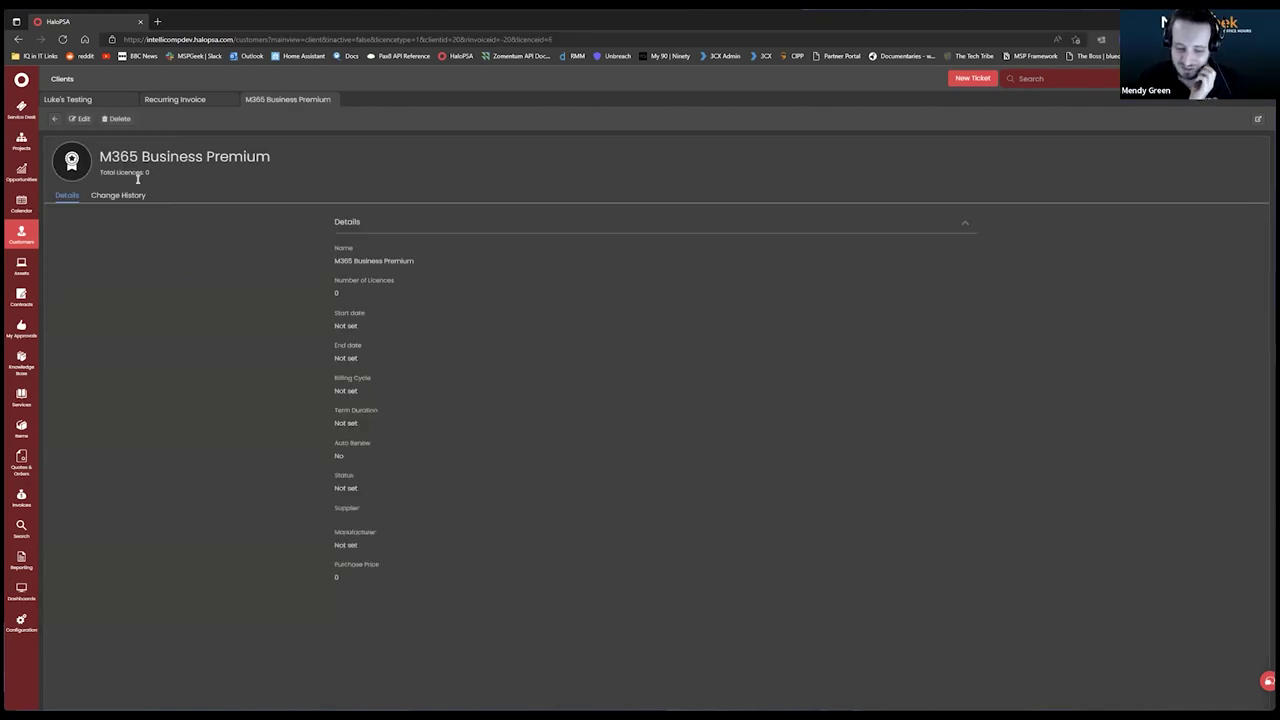
{"action": "left_click", "coordinate": [81, 120]}
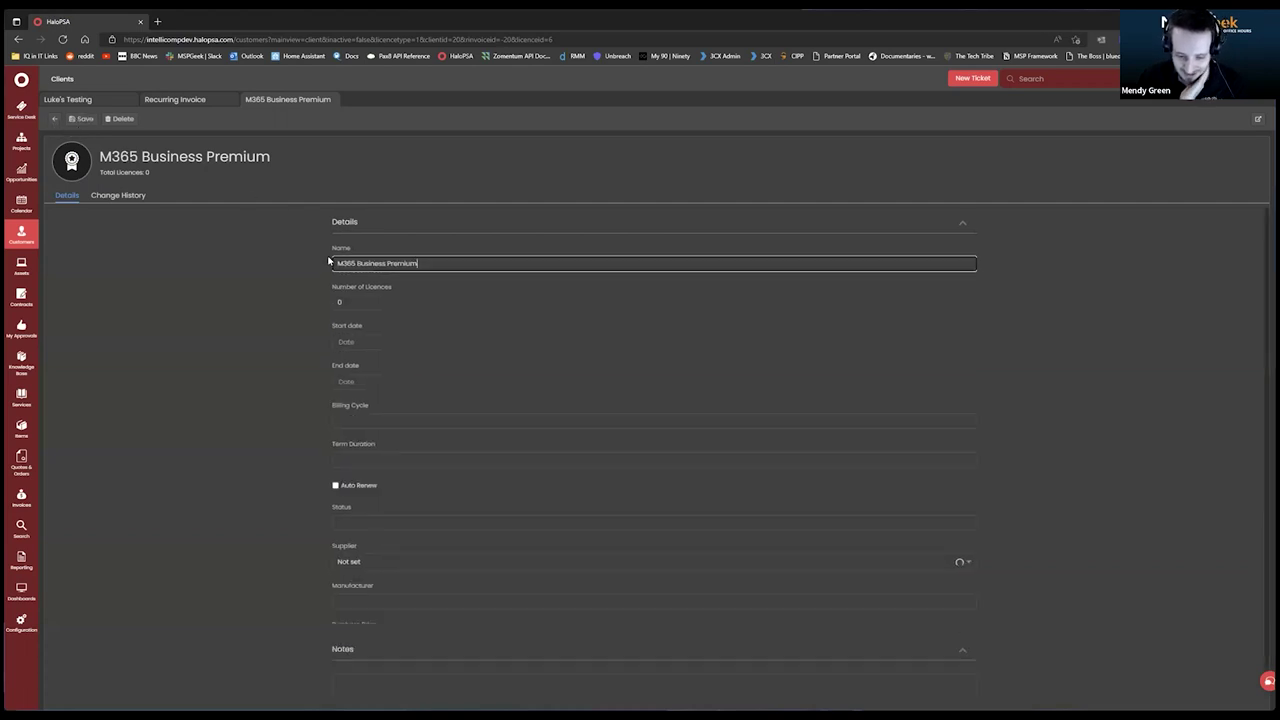
{"action": "left_click", "coordinate": [368, 301]}
{"action": "type", "text": "2"}
{"action": "left_click", "coordinate": [218, 307]}
{"action": "left_click", "coordinate": [85, 121]}
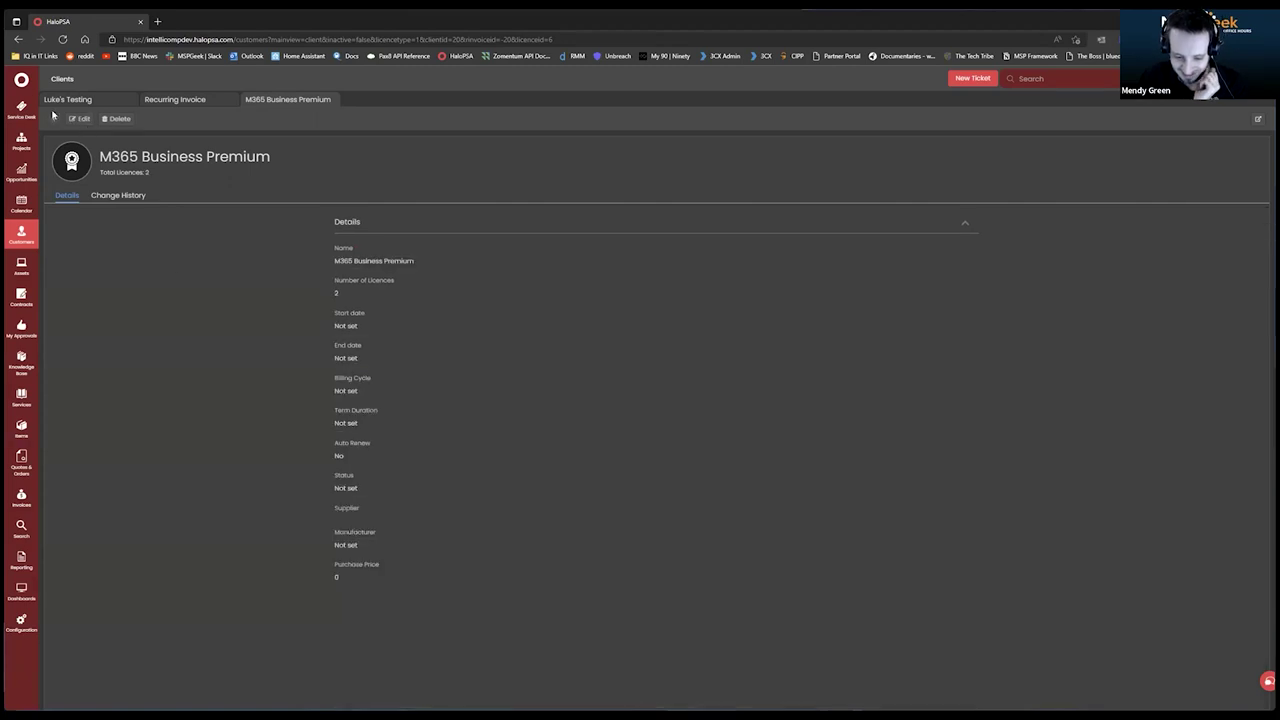
{"action": "left_click", "coordinate": [55, 119]}
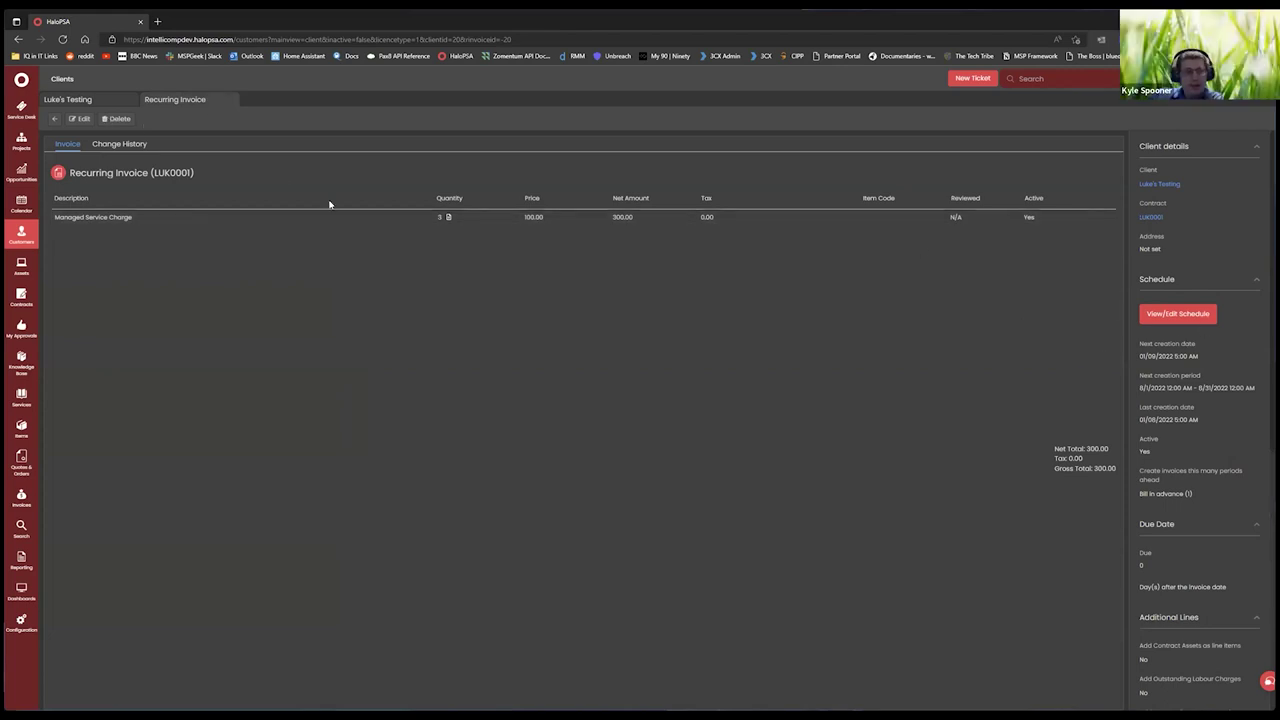
Add Microsoft 365 Business Premium to the recurring invoice with quantity 1.
{"action": "left_click", "coordinate": [79, 118]}
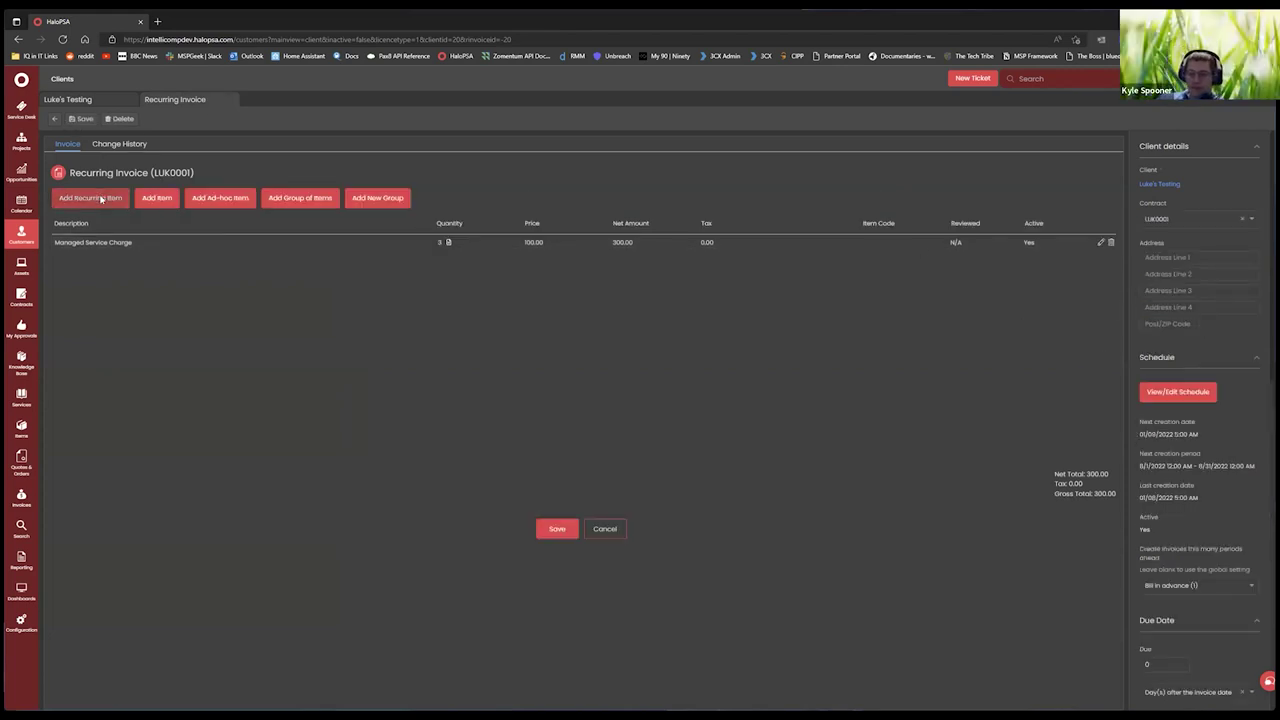
{"action": "left_click", "coordinate": [100, 198]}
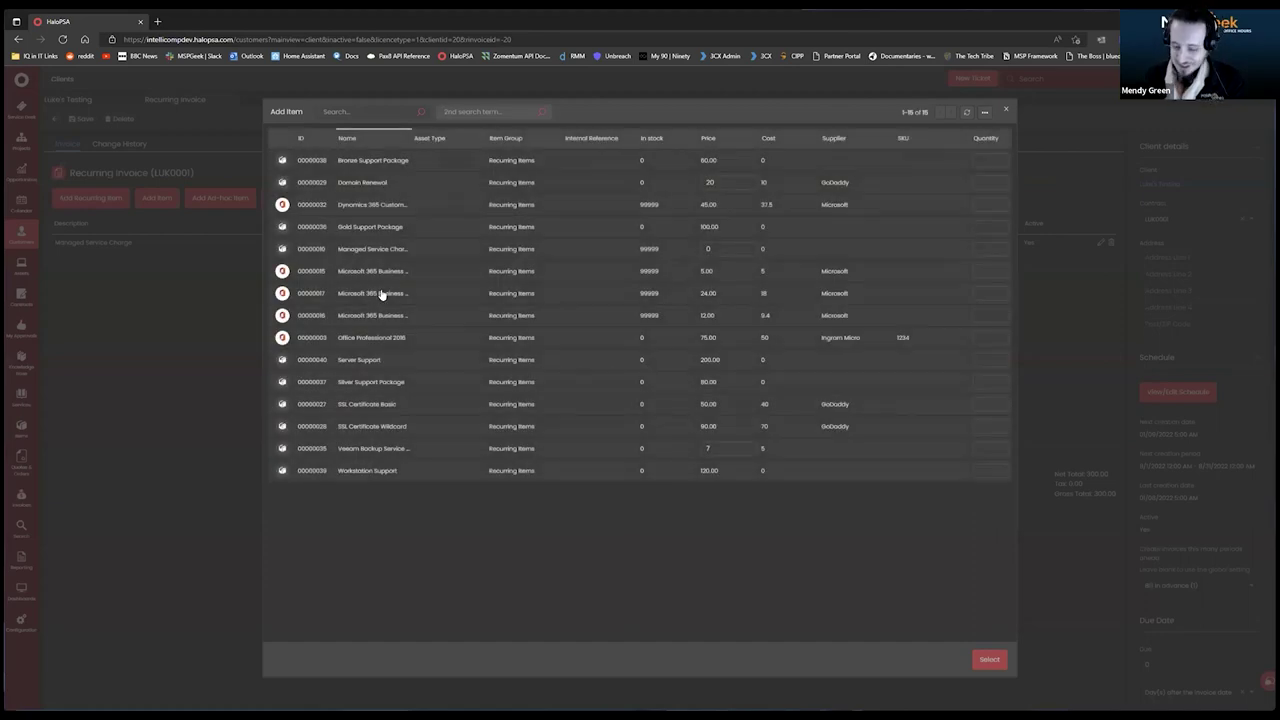
{"action": "left_click_drag", "start_coordinate": [407, 137], "coordinate": [522, 138]}
{"action": "left_click", "coordinate": [1002, 290]}
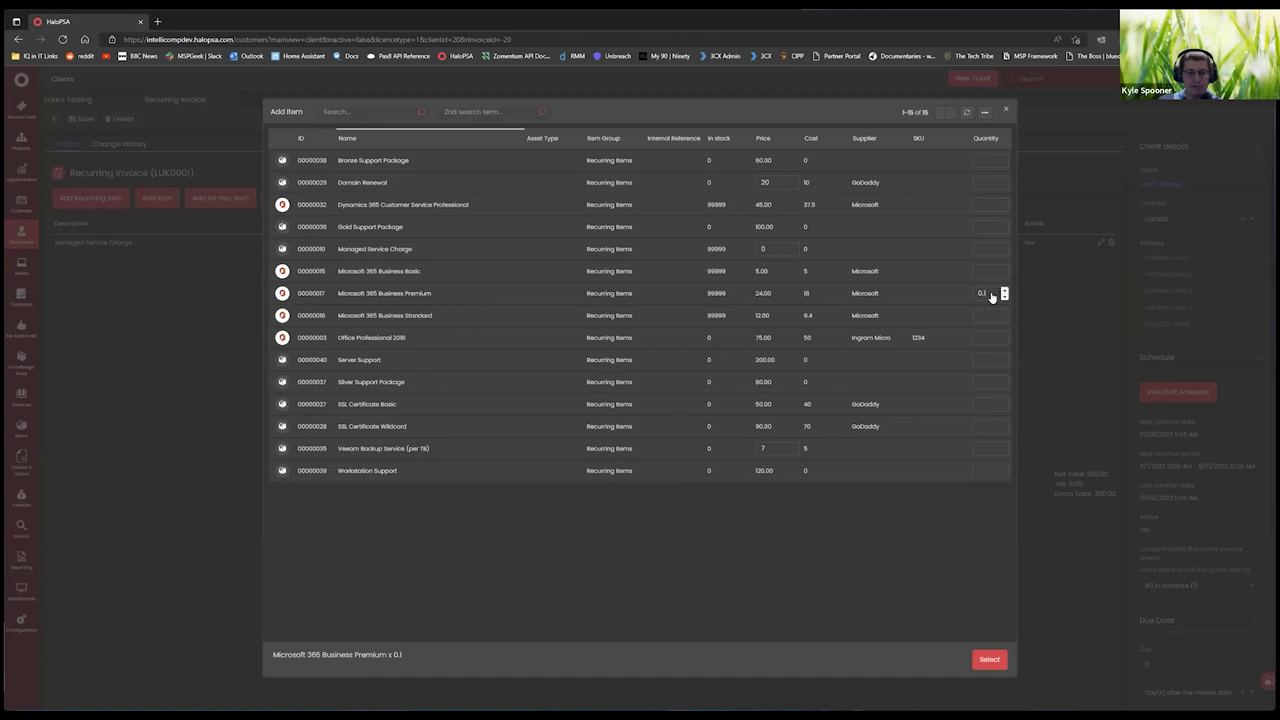
{"action": "left_click", "coordinate": [981, 293]}
{"action": "type", "text": "1"}
{"action": "left_click", "coordinate": [989, 660]}
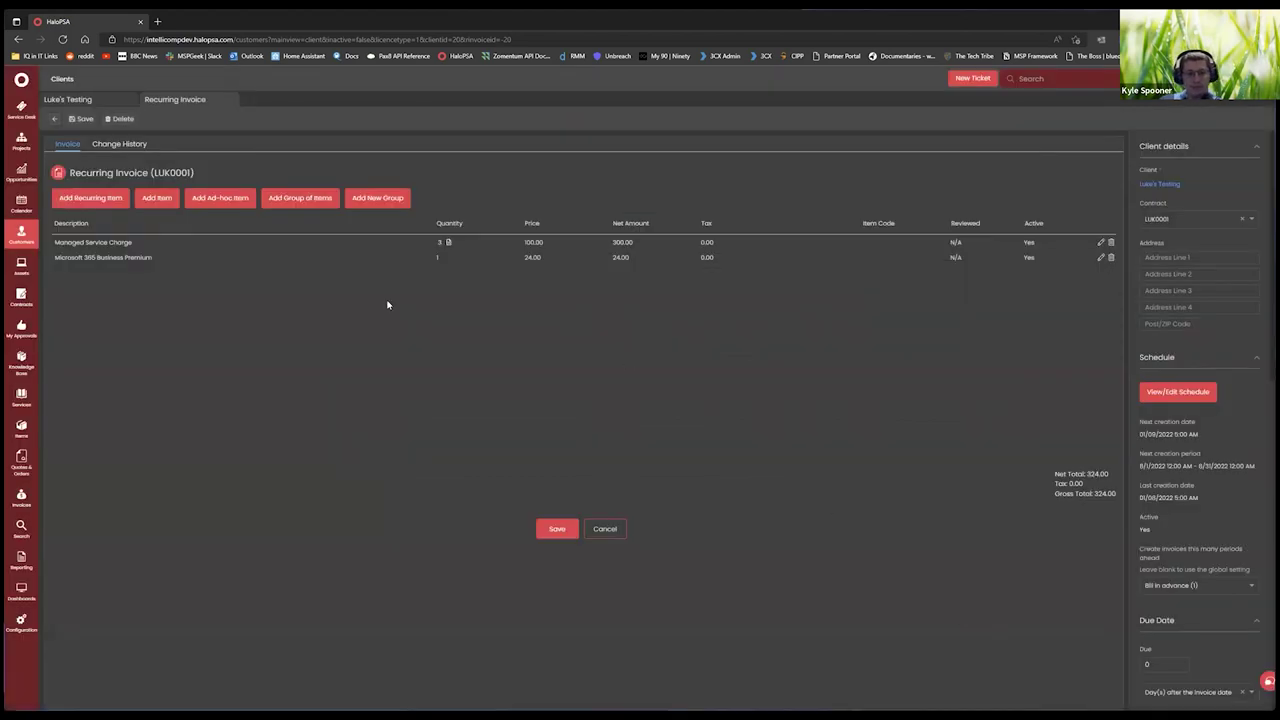
Set the line's quantity to calculate from the M365 Business Premium subscription count.
{"action": "left_click", "coordinate": [1100, 258]}
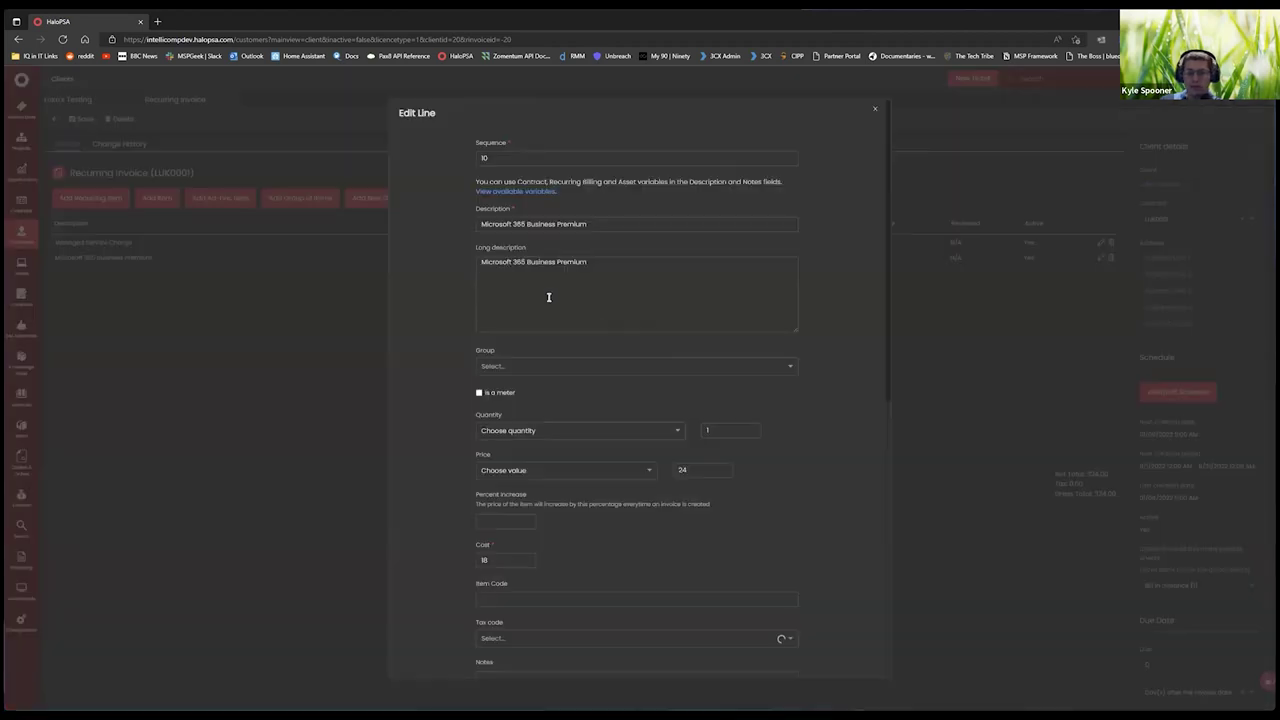
{"action": "left_click", "coordinate": [553, 430]}
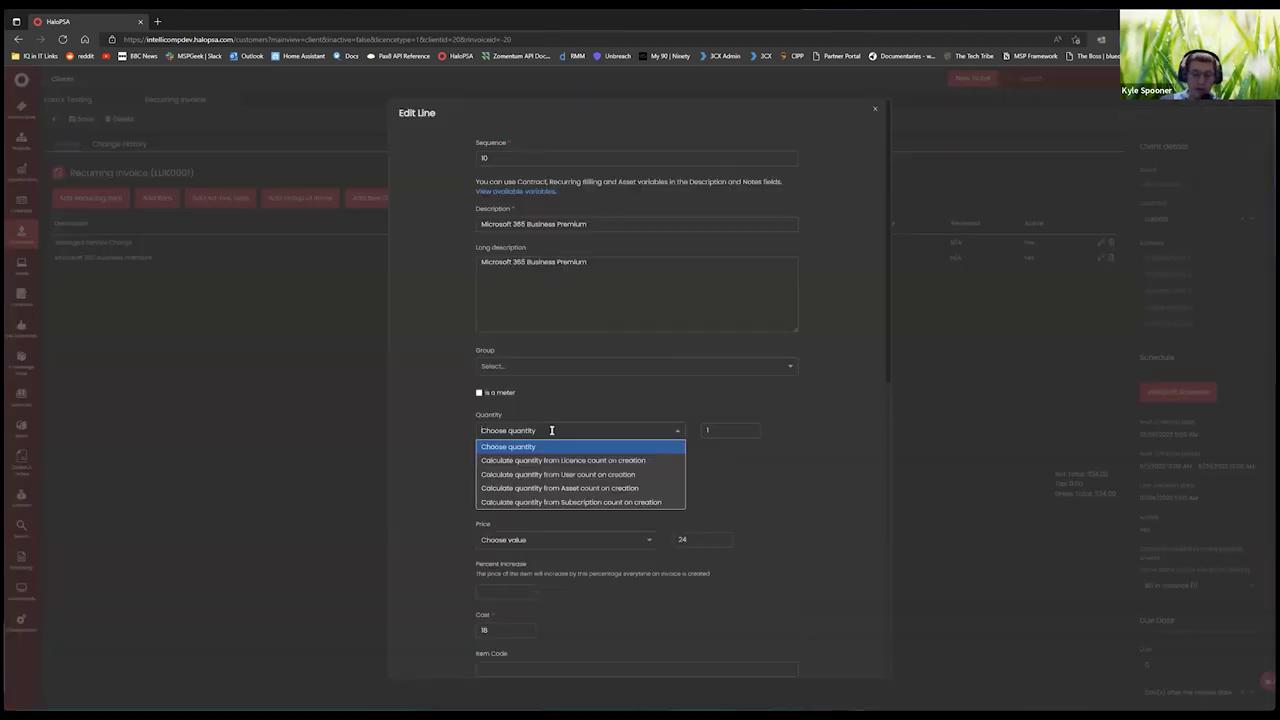
{"action": "left_click", "coordinate": [609, 500]}
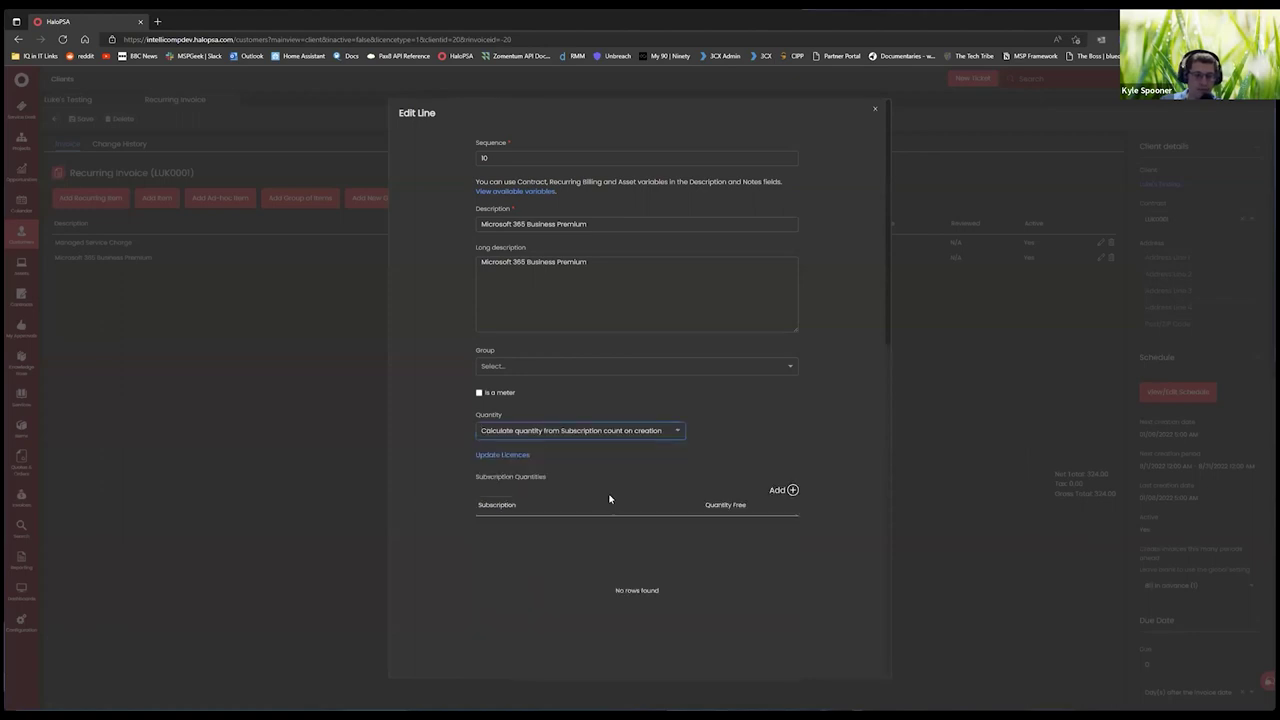
{"action": "left_click", "coordinate": [792, 490]}
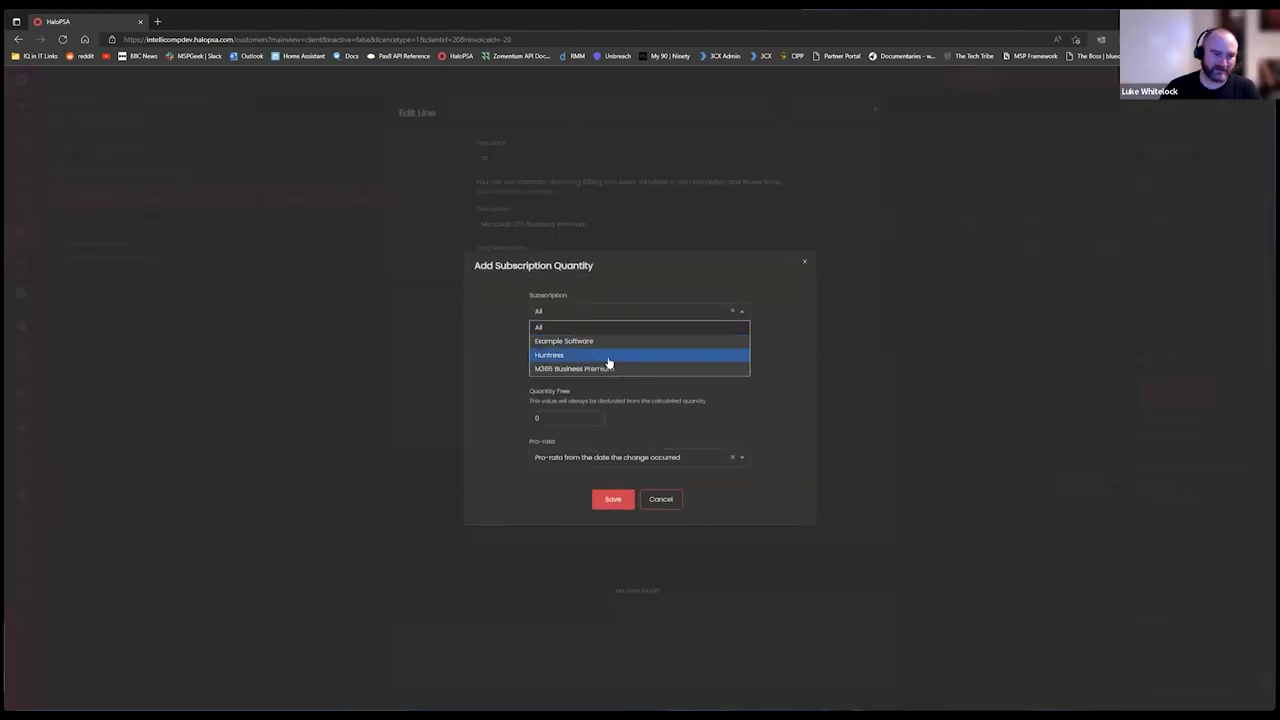
{"action": "left_click", "coordinate": [608, 368]}
{"action": "left_click", "coordinate": [541, 387]}
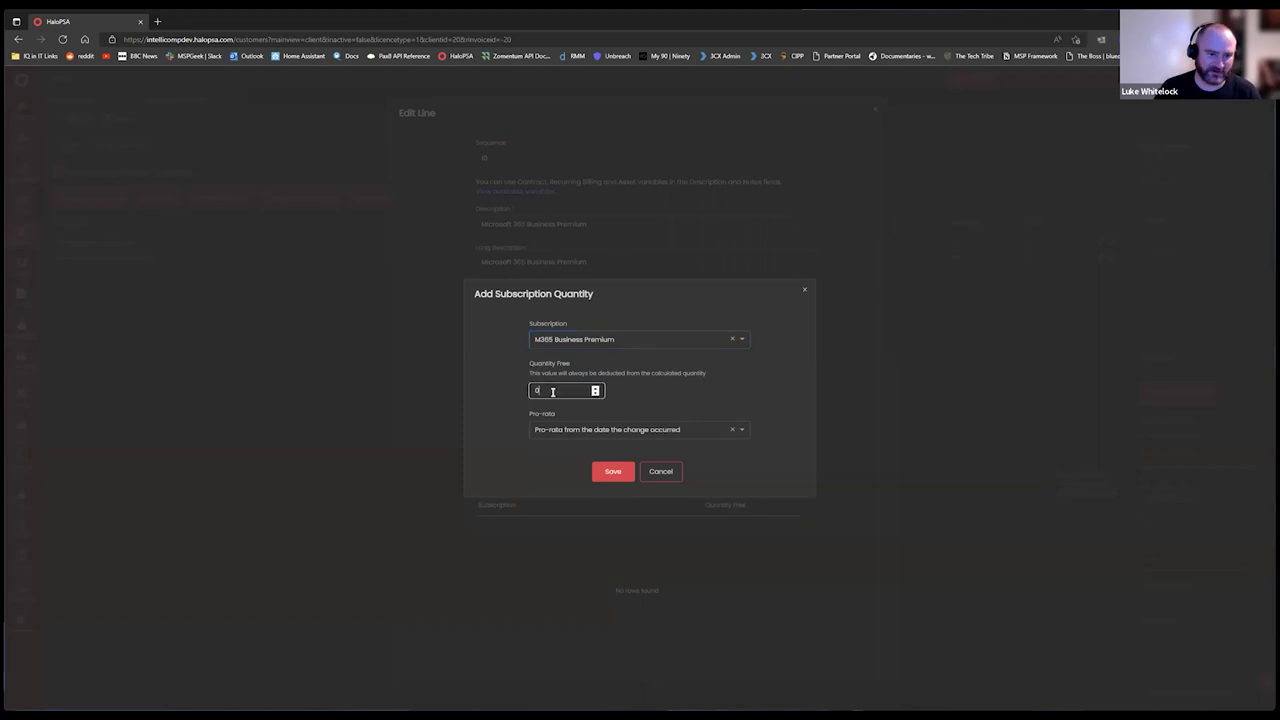
{"action": "left_click", "coordinate": [612, 468]}
{"action": "scroll", "coordinate": [740, 414], "scroll_direction": "down", "scroll_amount": 4}
{"action": "scroll", "coordinate": [563, 283], "scroll_direction": "up", "scroll_amount": 4}
{"action": "scroll", "coordinate": [649, 491], "scroll_direction": "down", "scroll_amount": 5}
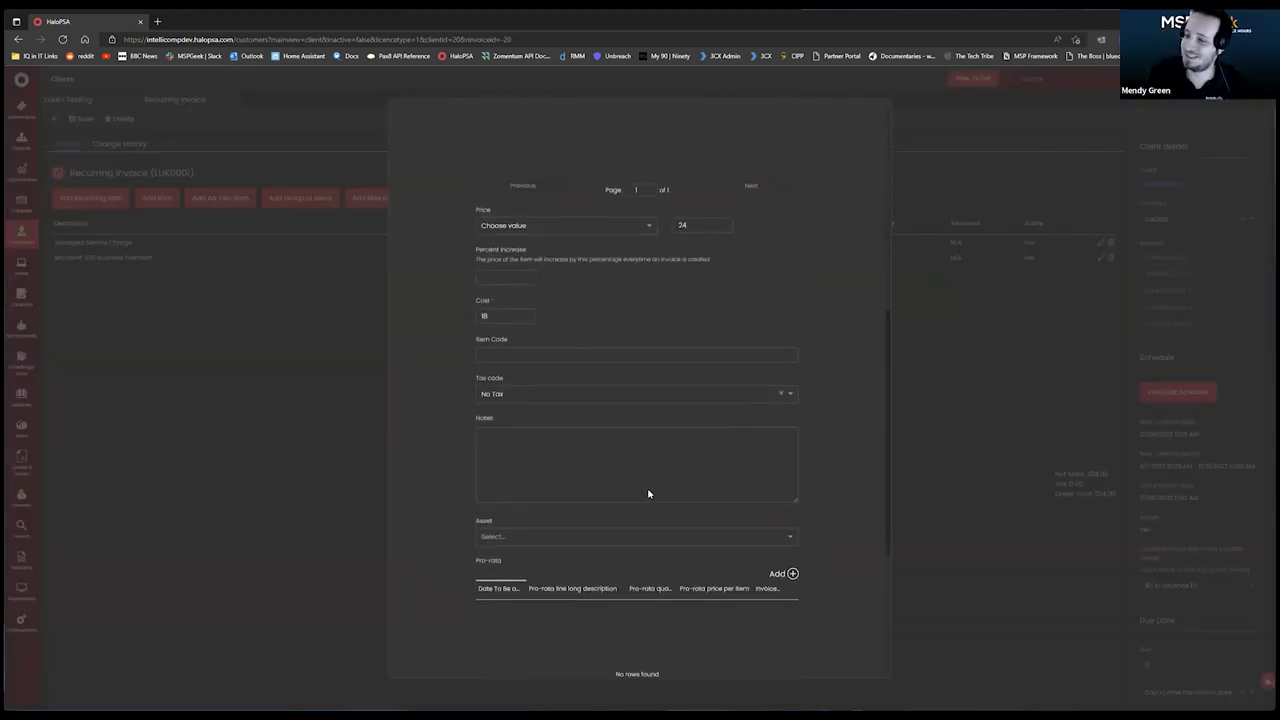
{"action": "scroll", "coordinate": [677, 423], "scroll_direction": "up", "scroll_amount": 5}
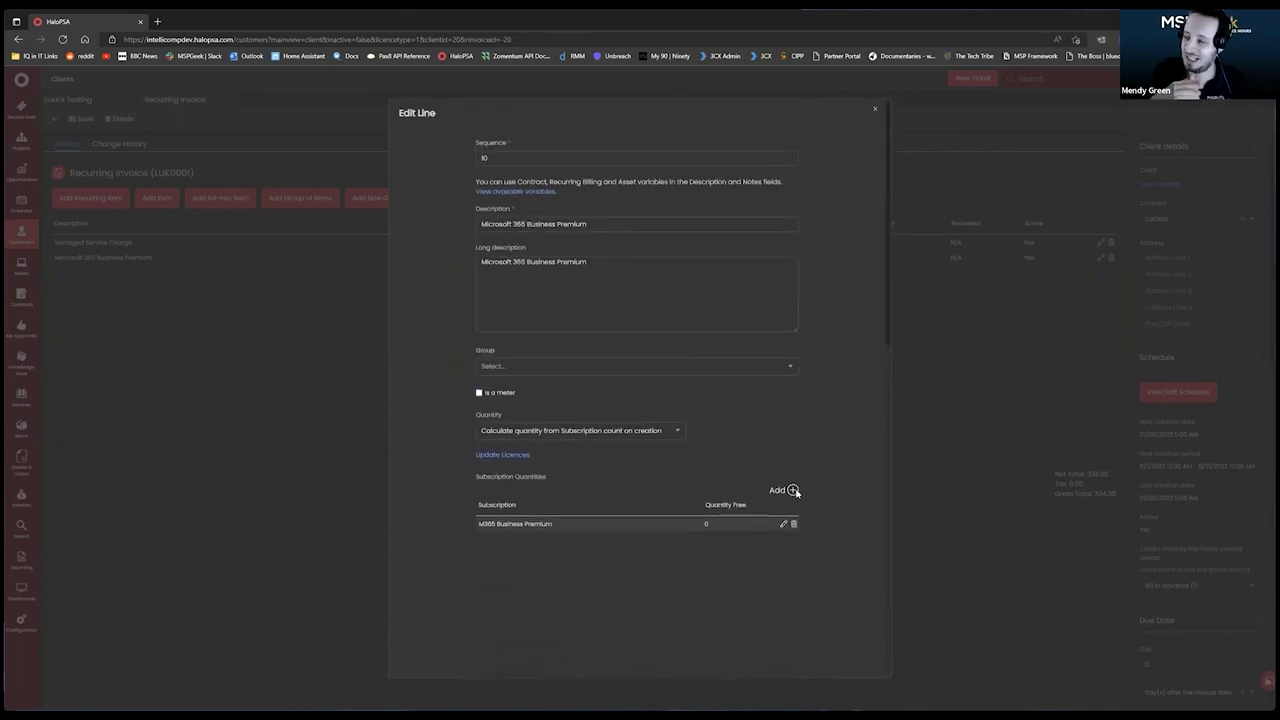
Remove the duplicate M365 Business Premium subscription entry and save the invoice line.
{"action": "left_click", "coordinate": [792, 489]}
{"action": "left_click", "coordinate": [641, 342]}
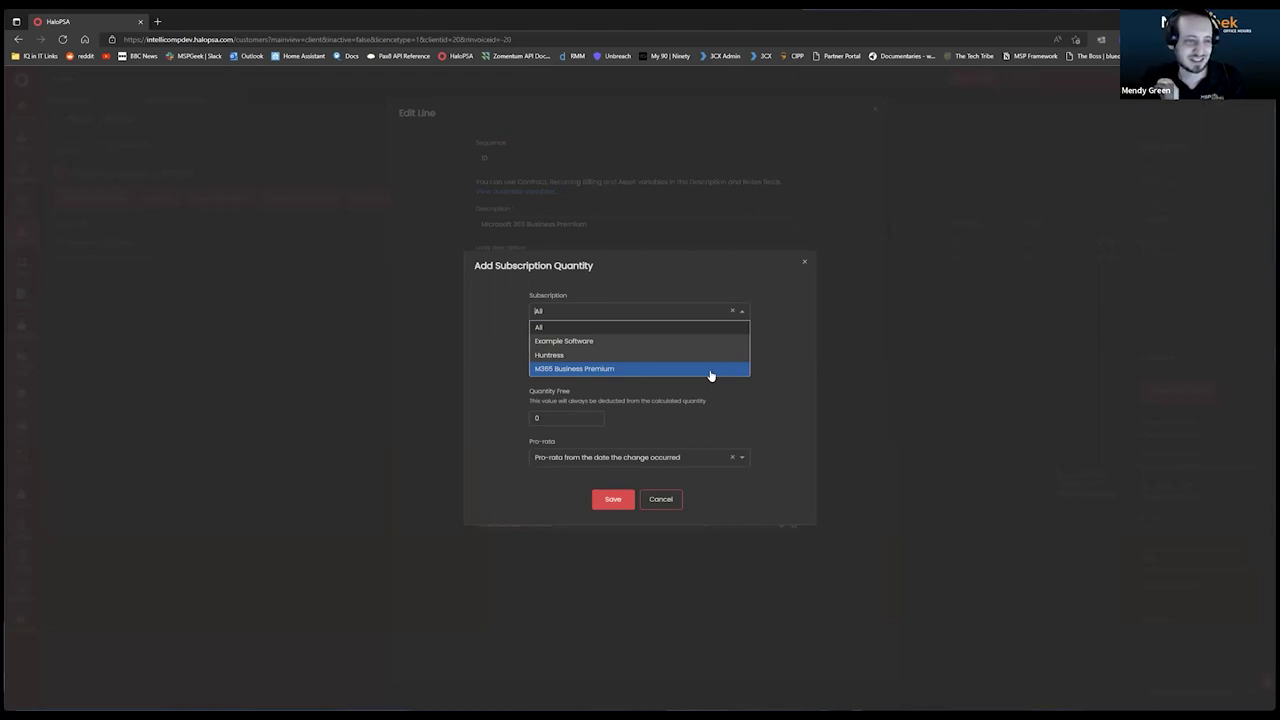
{"action": "left_click", "coordinate": [710, 372]}
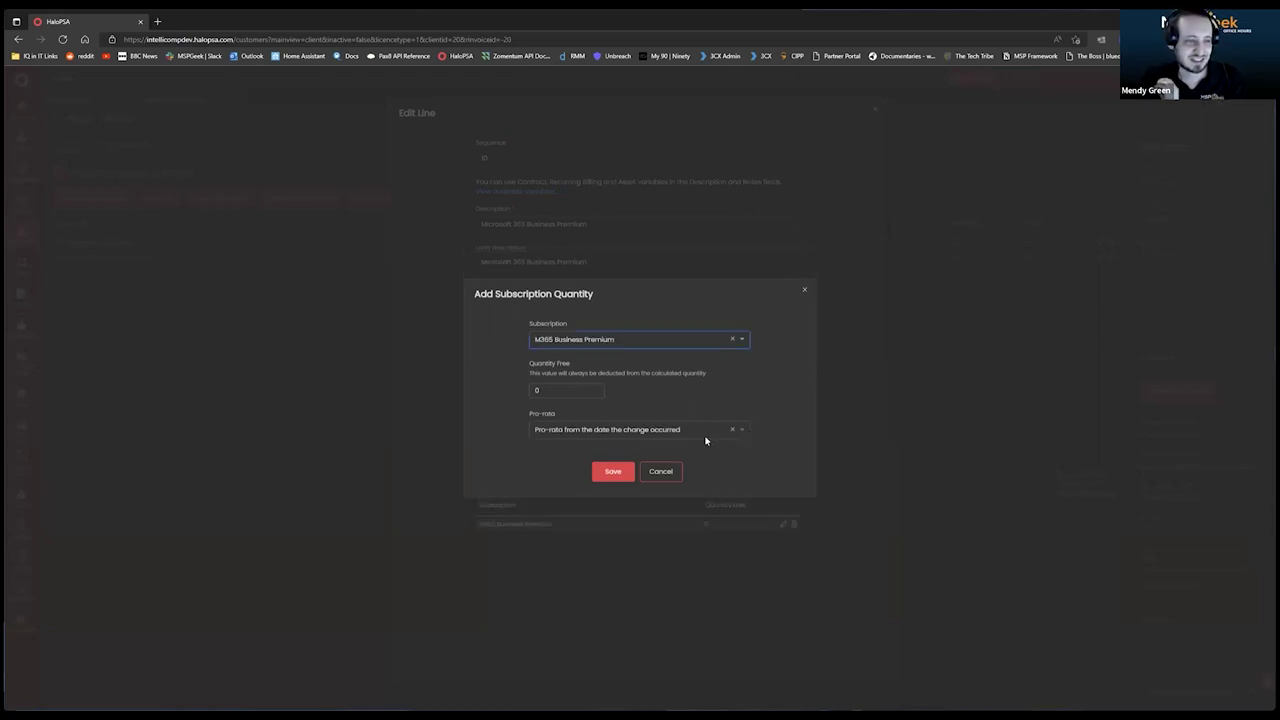
{"action": "left_click", "coordinate": [616, 484]}
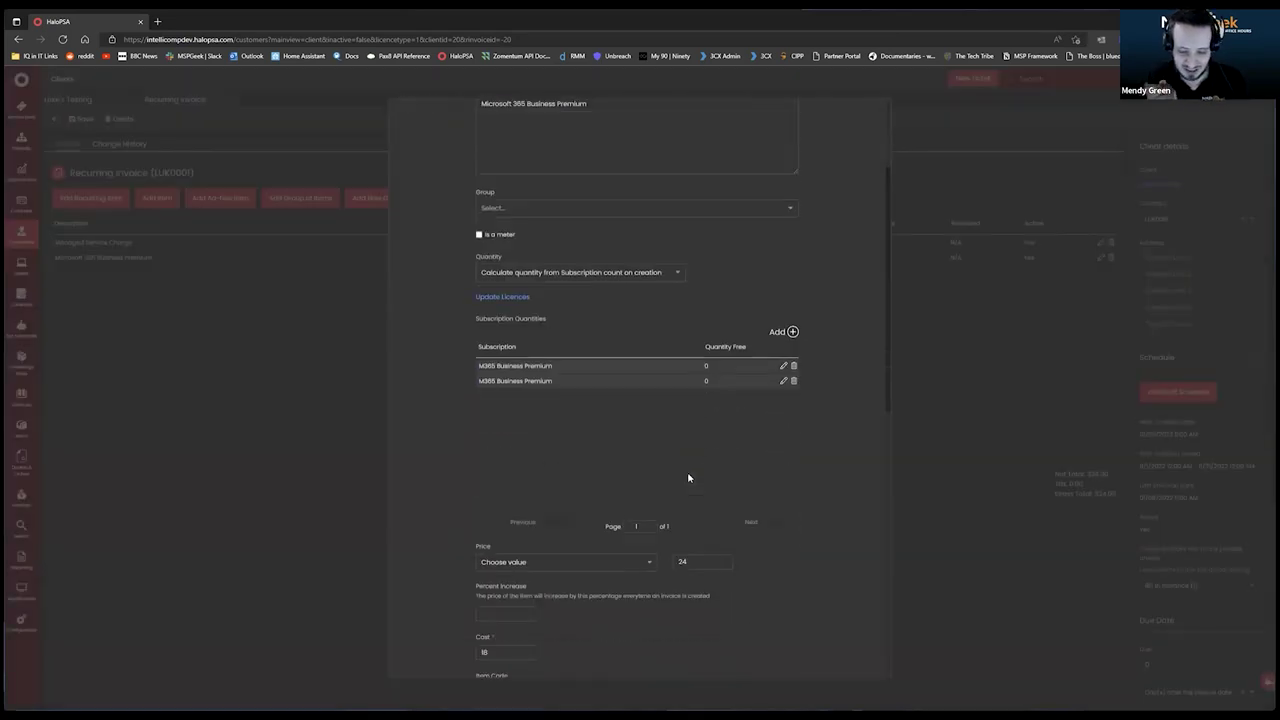
{"action": "scroll", "coordinate": [688, 478], "scroll_direction": "down", "scroll_amount": 2}
{"action": "scroll", "coordinate": [643, 391], "scroll_direction": "up", "scroll_amount": 3}
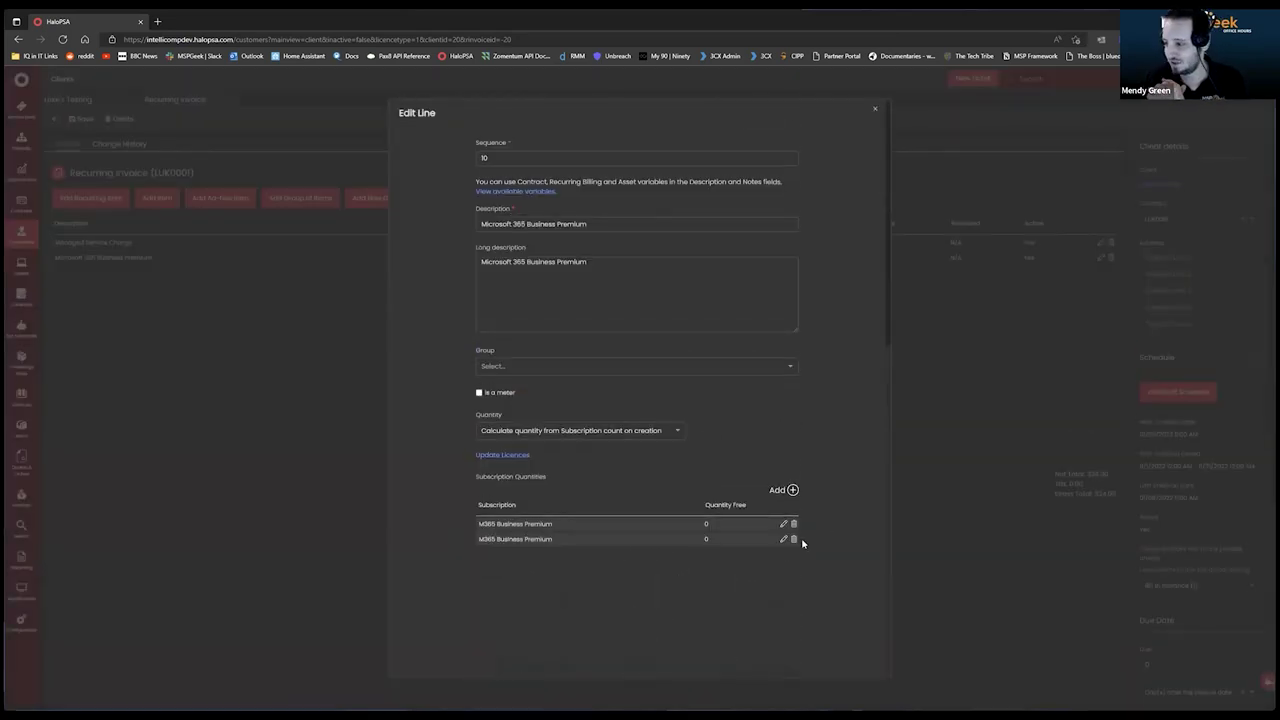
{"action": "left_click", "coordinate": [794, 539]}
{"action": "scroll", "coordinate": [469, 355], "scroll_direction": "down", "scroll_amount": 10}
{"action": "left_click", "coordinate": [598, 660]}
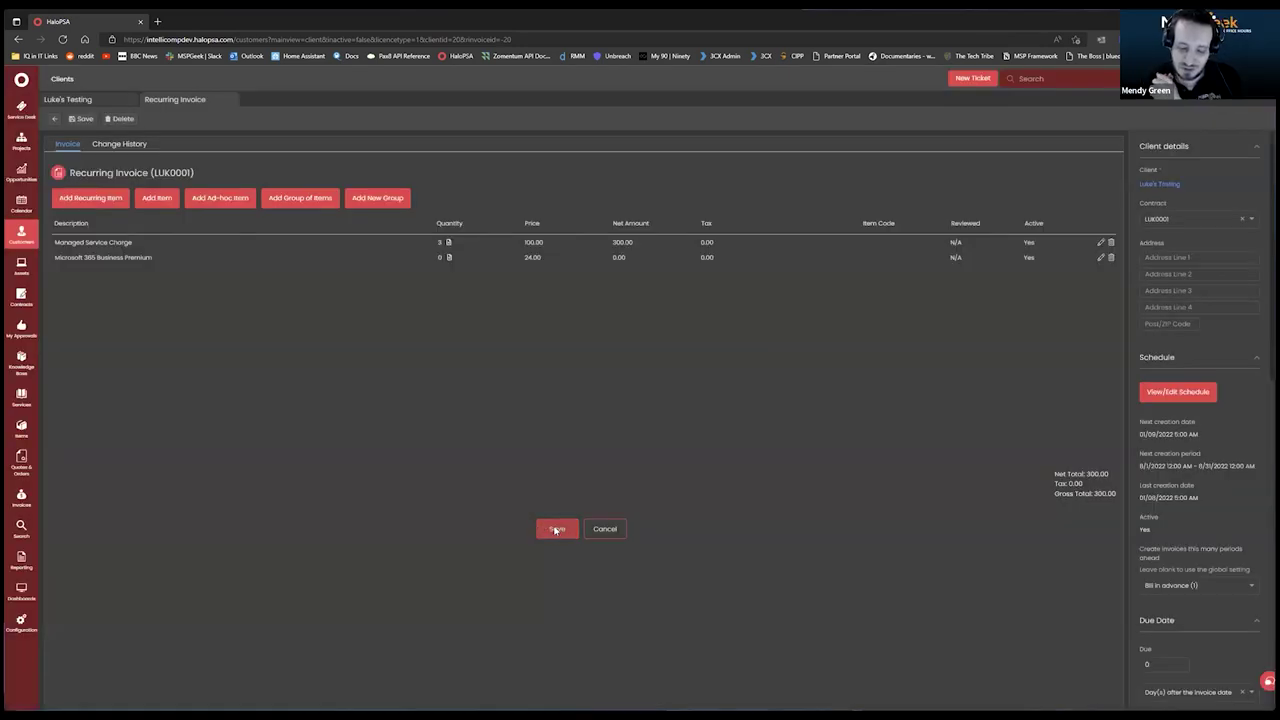
Save invoice LUK0001: Managed Service Charge ×4 and Microsoft 365 ×2, 448.00 net.
{"action": "left_click", "coordinate": [556, 529]}
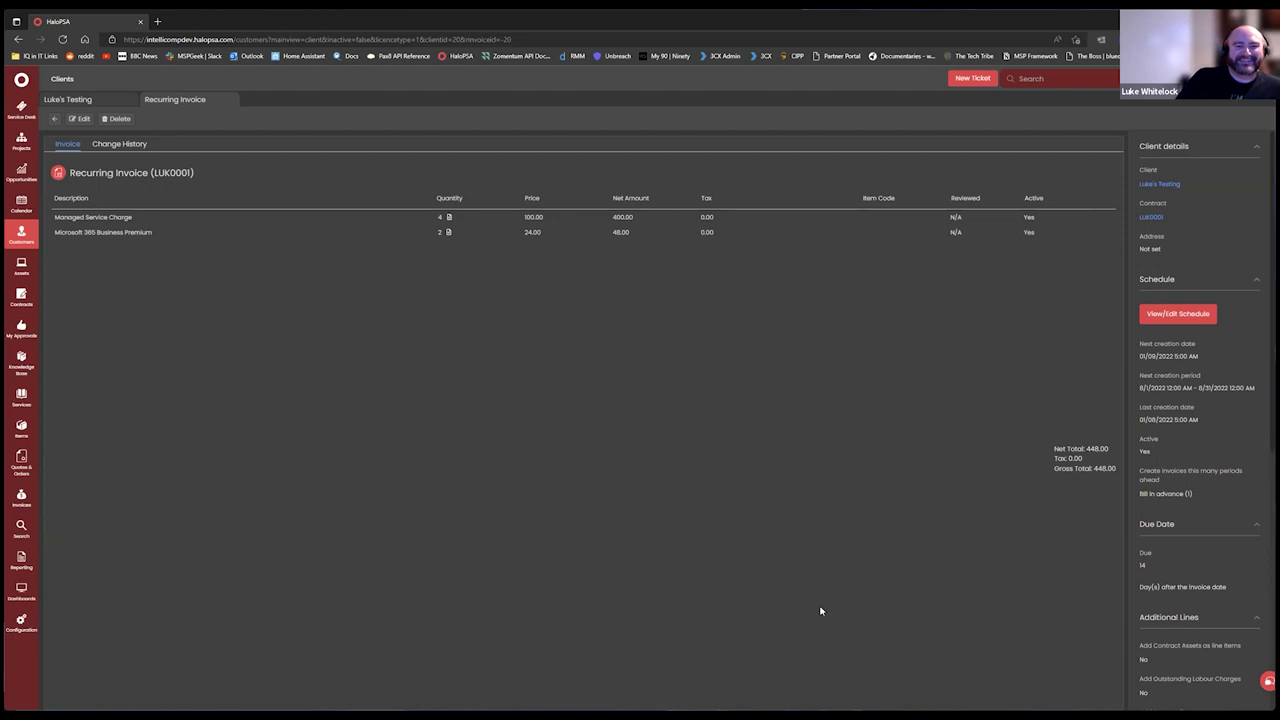
{"action": "left_click", "coordinate": [26, 246]}
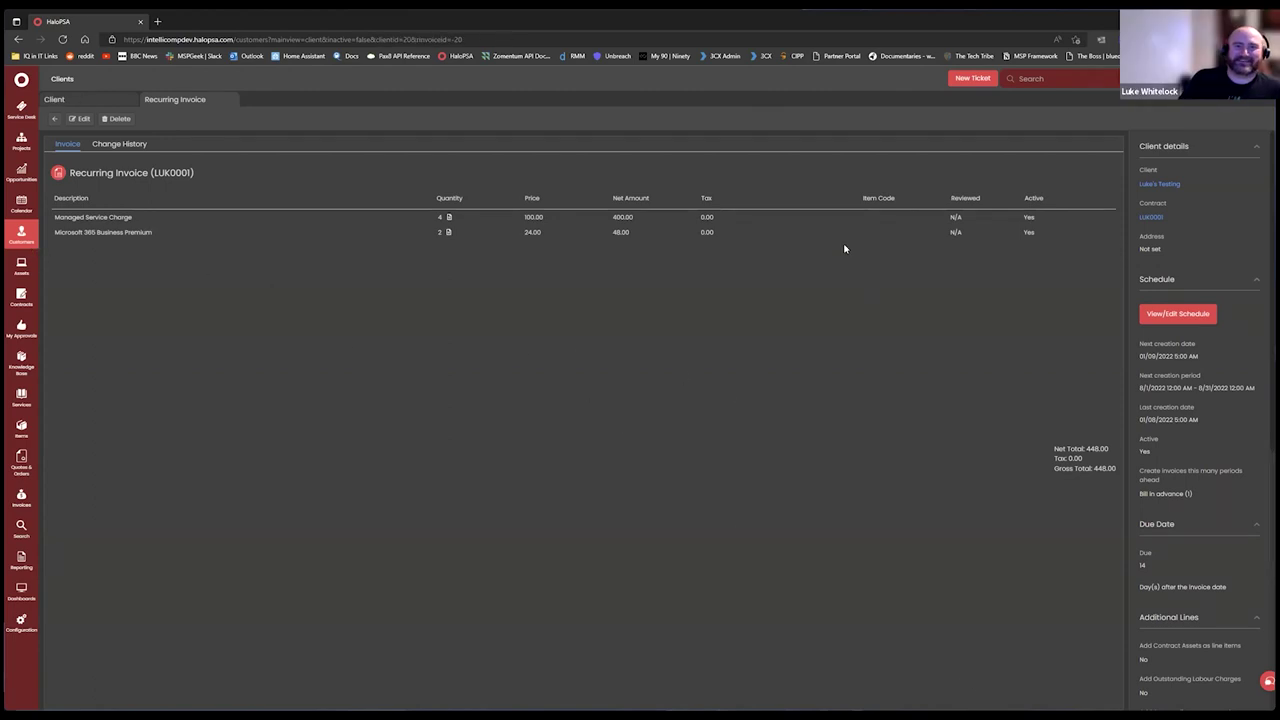
Close the invoice and view the client's subscriptions: Example Software, Huntress, M365 Business Premium.
{"action": "left_click", "coordinate": [234, 101]}
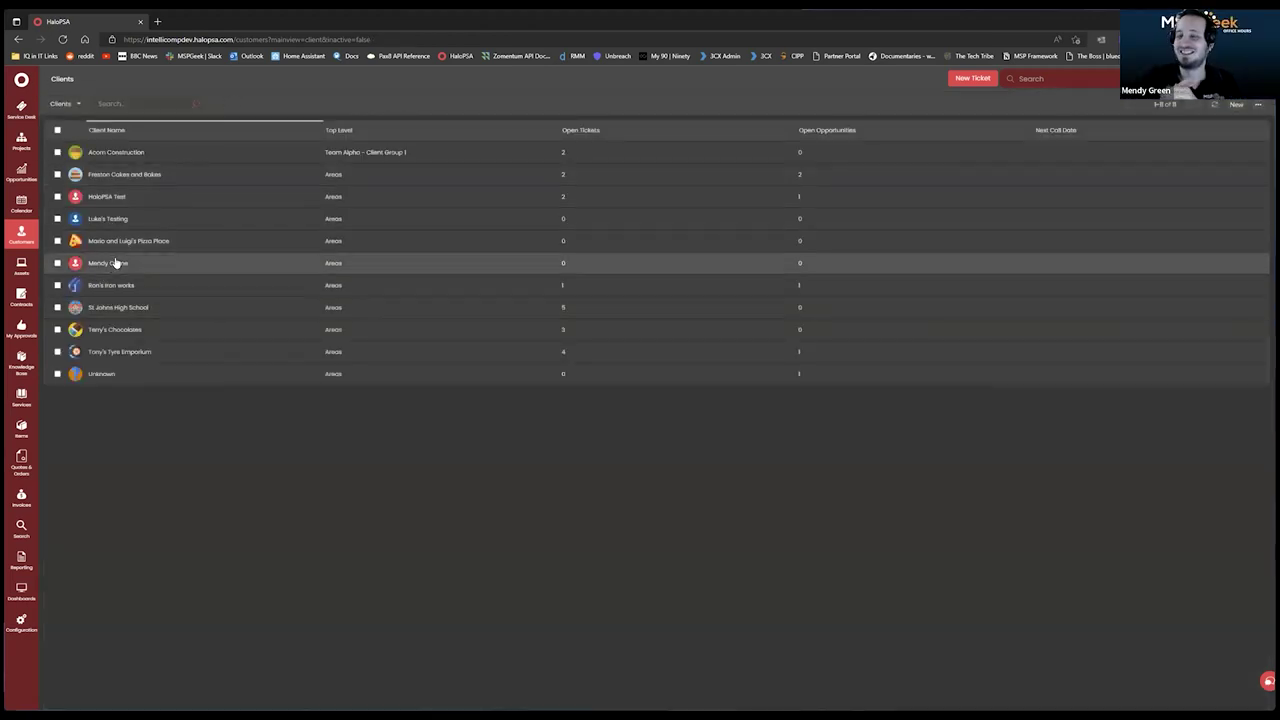
{"action": "left_click", "coordinate": [145, 226]}
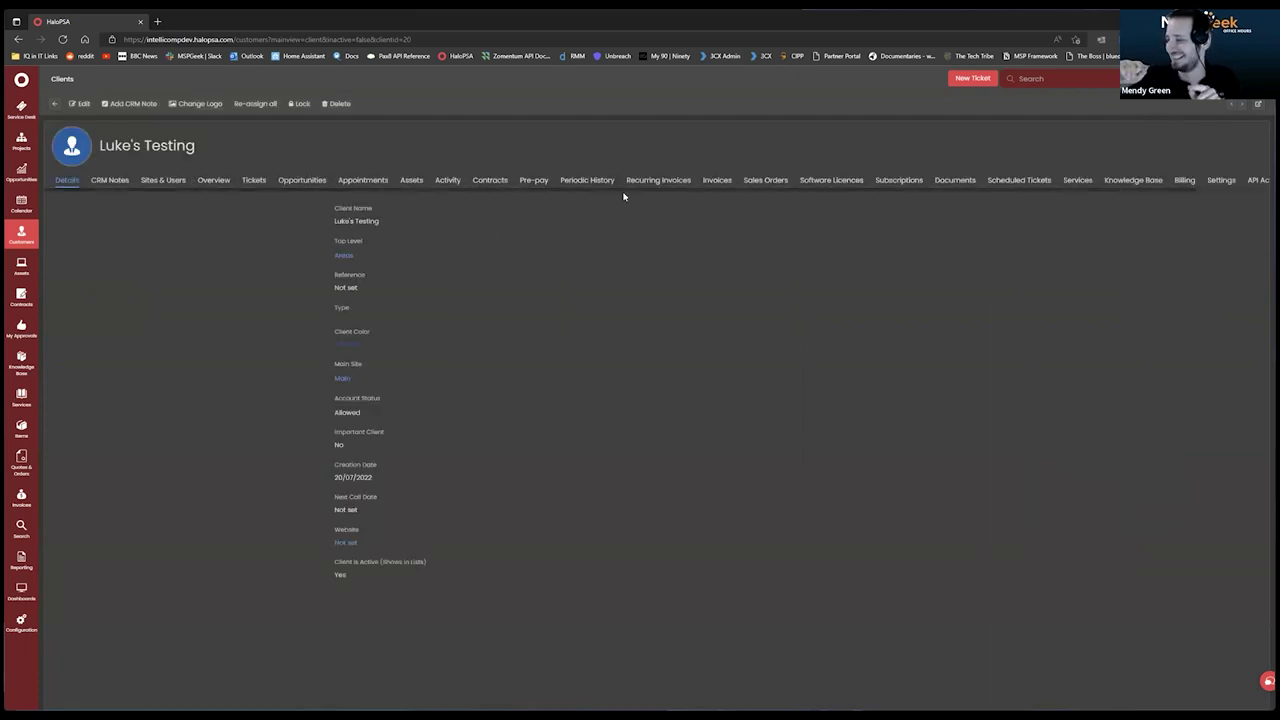
{"action": "left_click", "coordinate": [490, 180]}
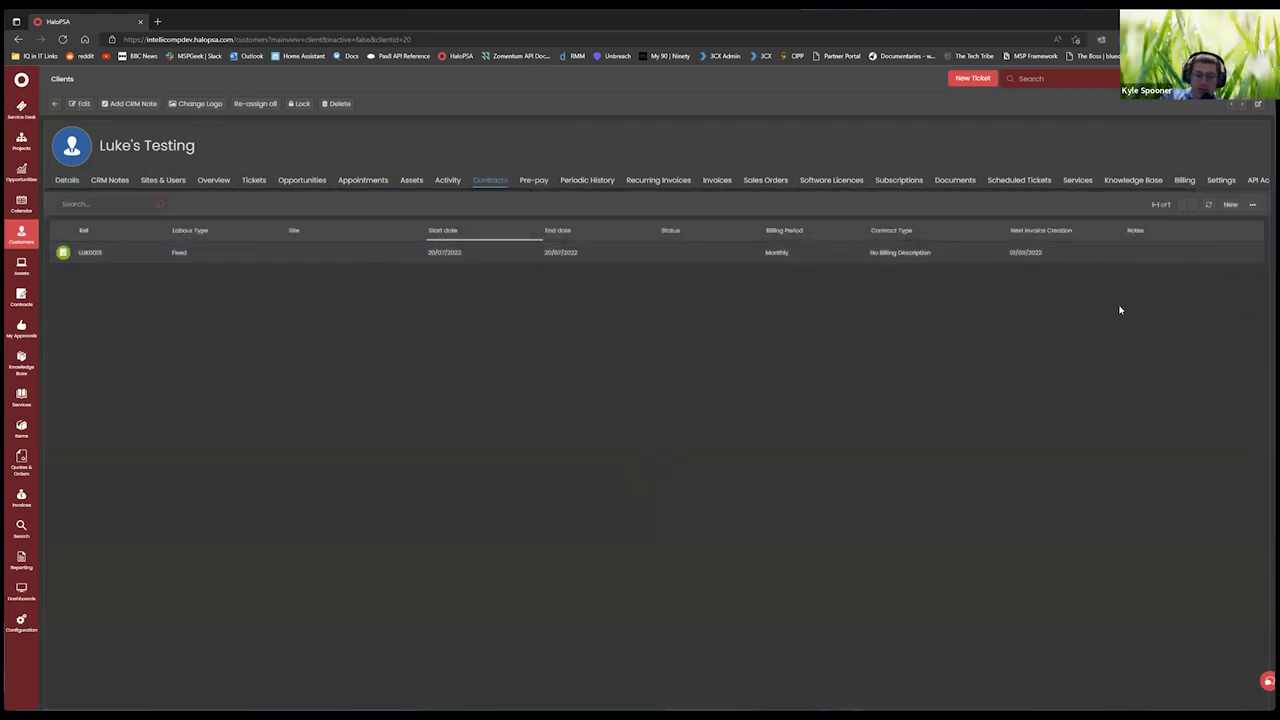
{"action": "left_click", "coordinate": [1184, 182]}
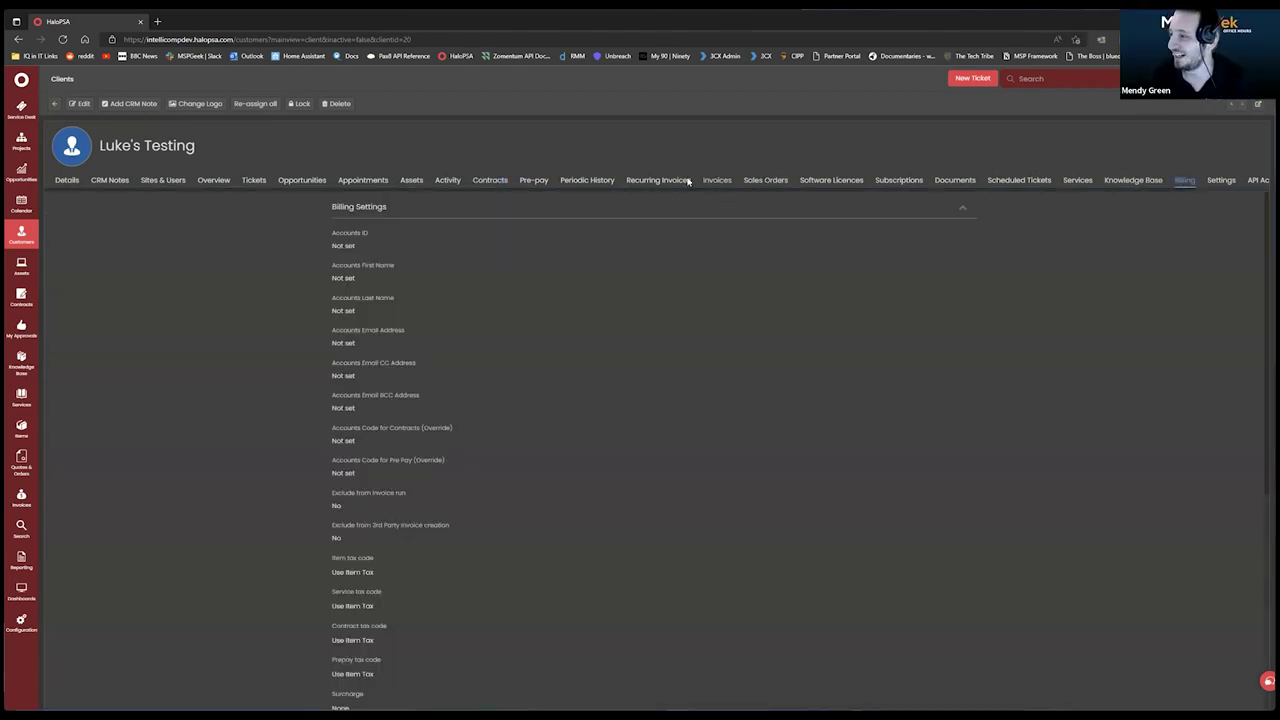
{"action": "left_click", "coordinate": [890, 181]}
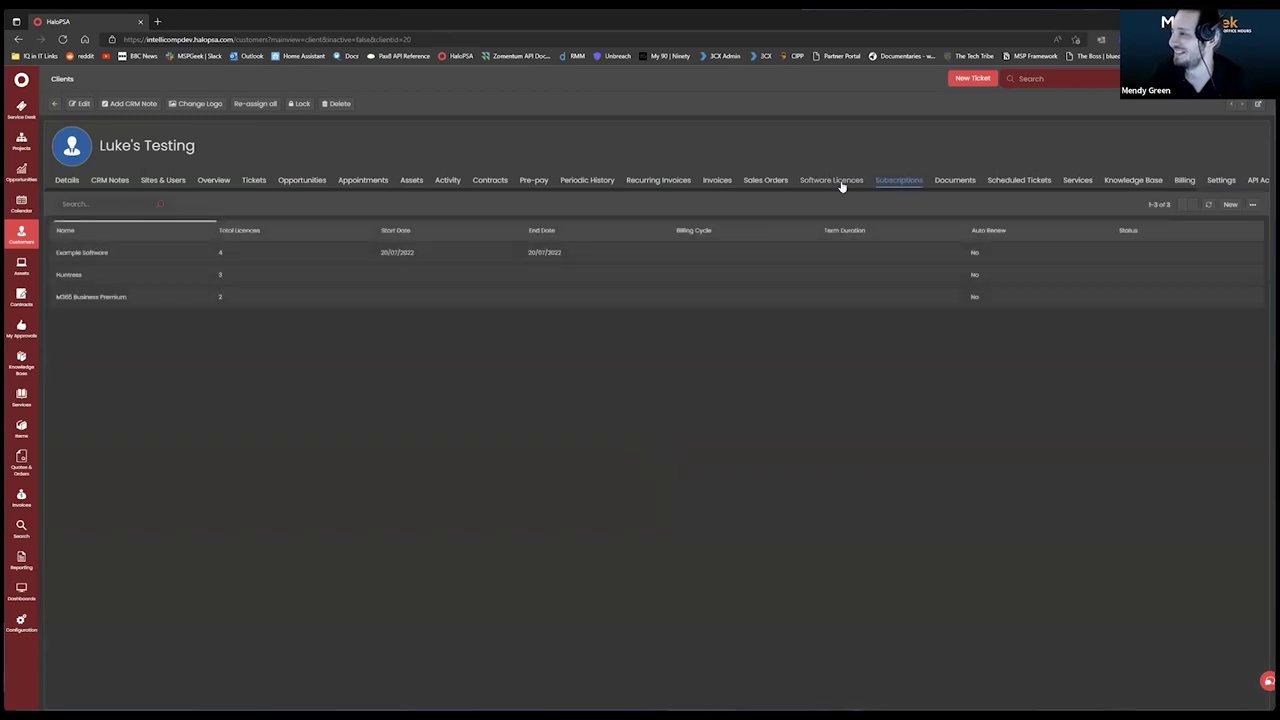
Switch the client record to Software Licences, listing one licence with 1 available.
{"action": "left_click", "coordinate": [841, 183]}
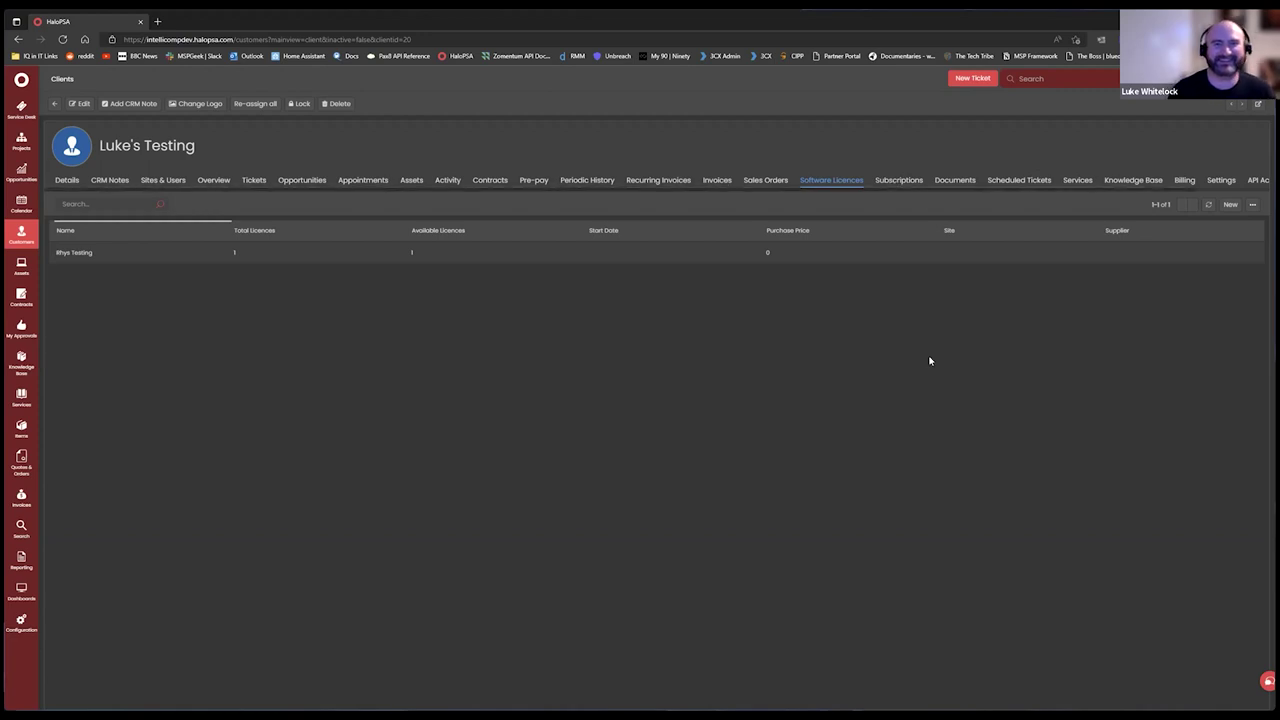
Open the test client's billing settings for editing and expand Billing Plan Combinations.
{"action": "left_click", "coordinate": [1184, 180]}
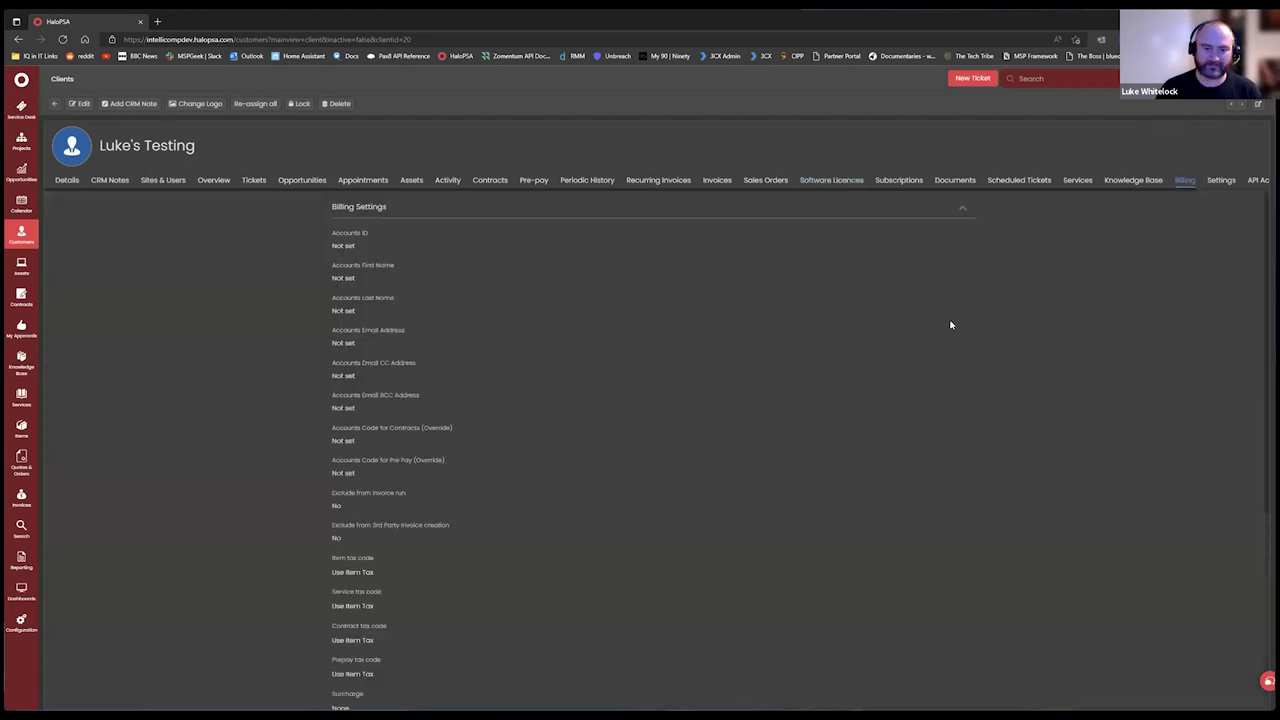
{"action": "scroll", "coordinate": [510, 392], "scroll_direction": "down", "scroll_amount": 3}
{"action": "scroll", "coordinate": [503, 386], "scroll_direction": "up", "scroll_amount": 3}
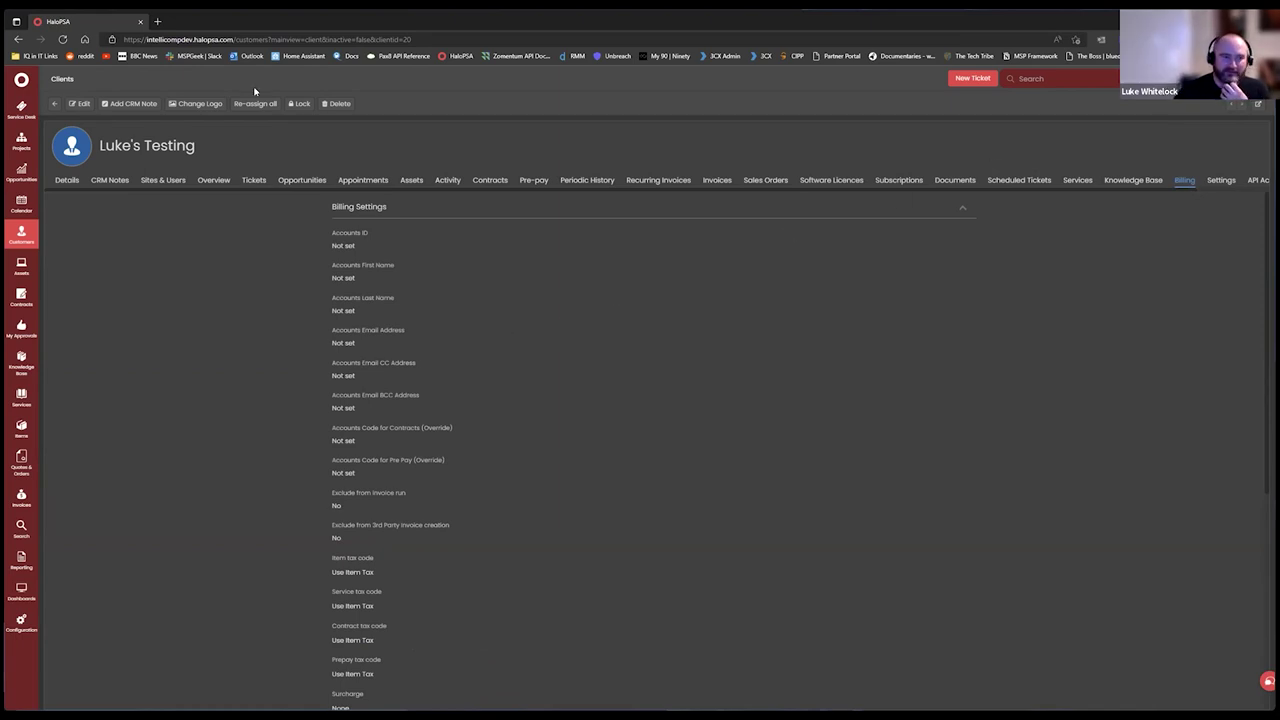
{"action": "left_click", "coordinate": [80, 104]}
{"action": "scroll", "coordinate": [220, 480], "scroll_direction": "down", "scroll_amount": 6}
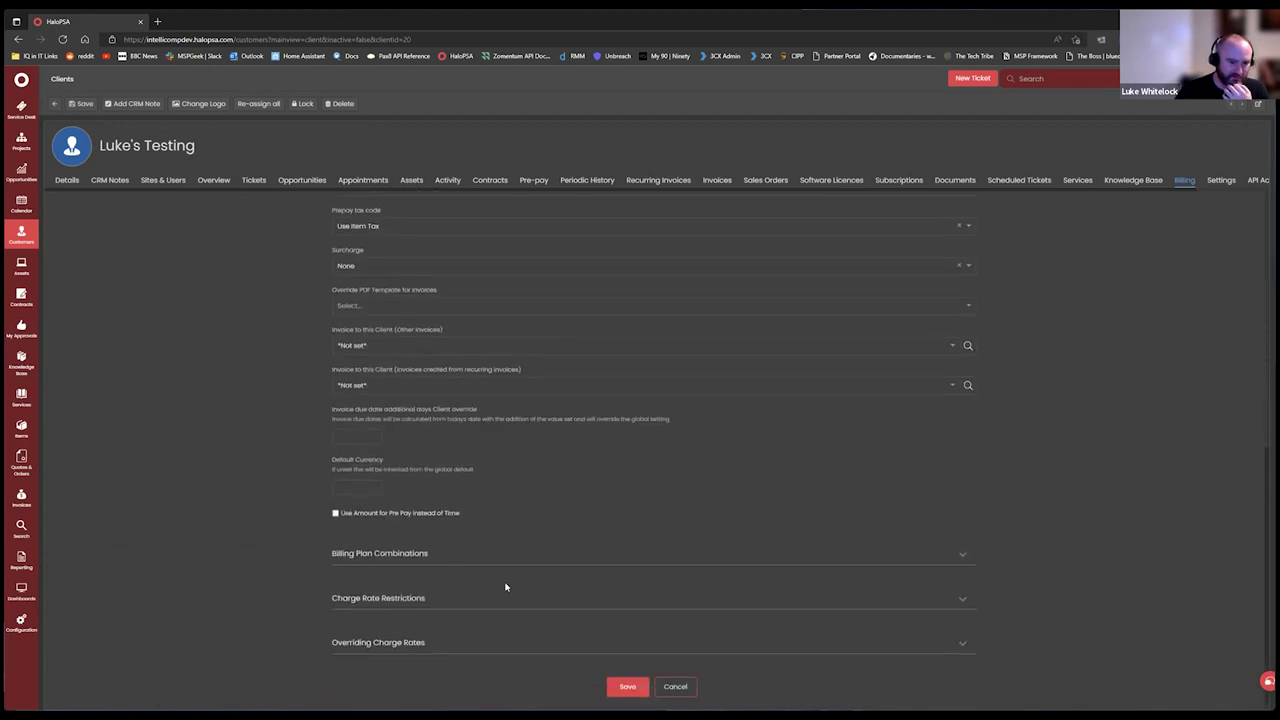
{"action": "left_click", "coordinate": [460, 556]}
{"action": "scroll", "coordinate": [255, 510], "scroll_direction": "down", "scroll_amount": 3}
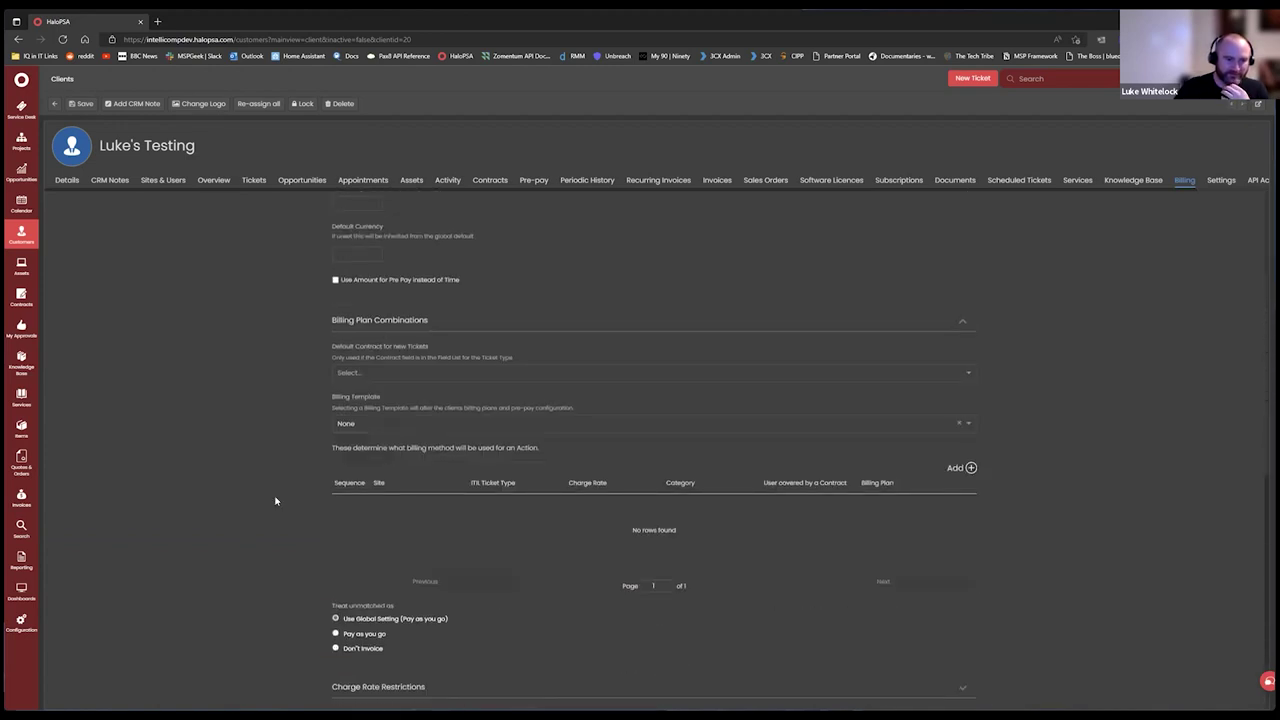
Choose LUK0001 as the default contract, keep billing template None, and add a combination.
{"action": "left_click", "coordinate": [452, 371]}
{"action": "left_click", "coordinate": [416, 404]}
{"action": "left_click", "coordinate": [258, 385]}
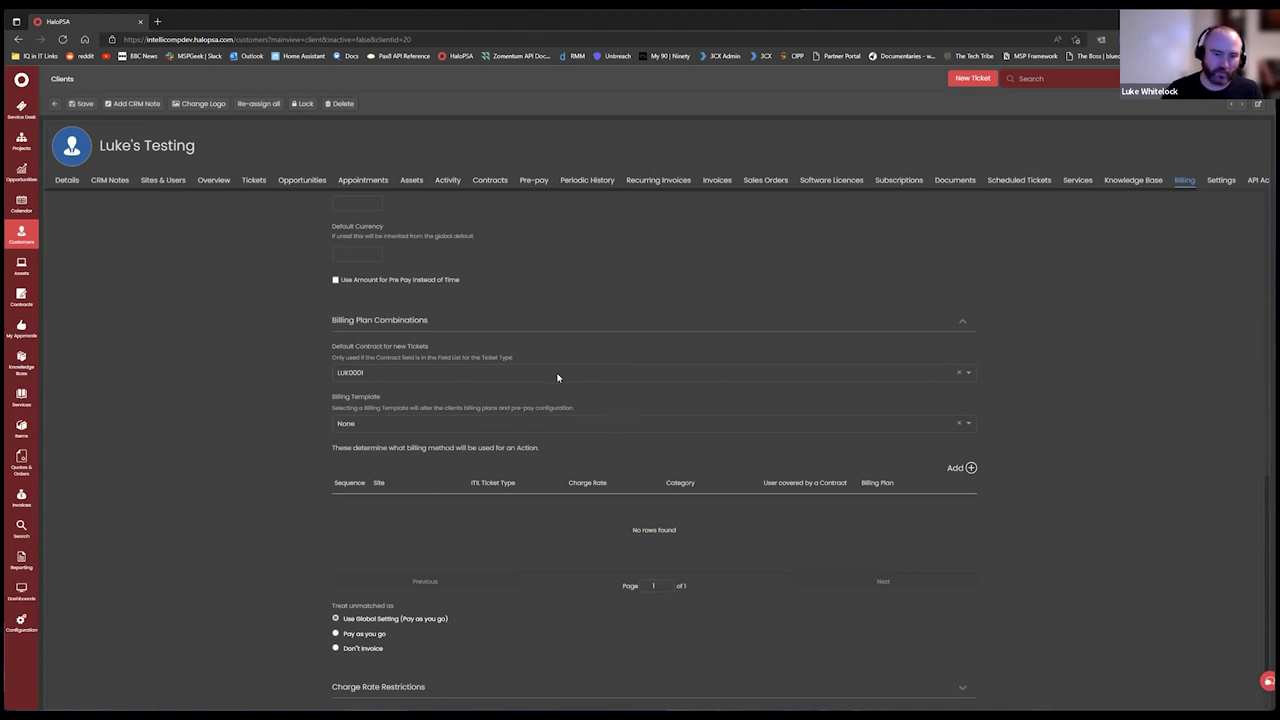
{"action": "left_click", "coordinate": [425, 426]}
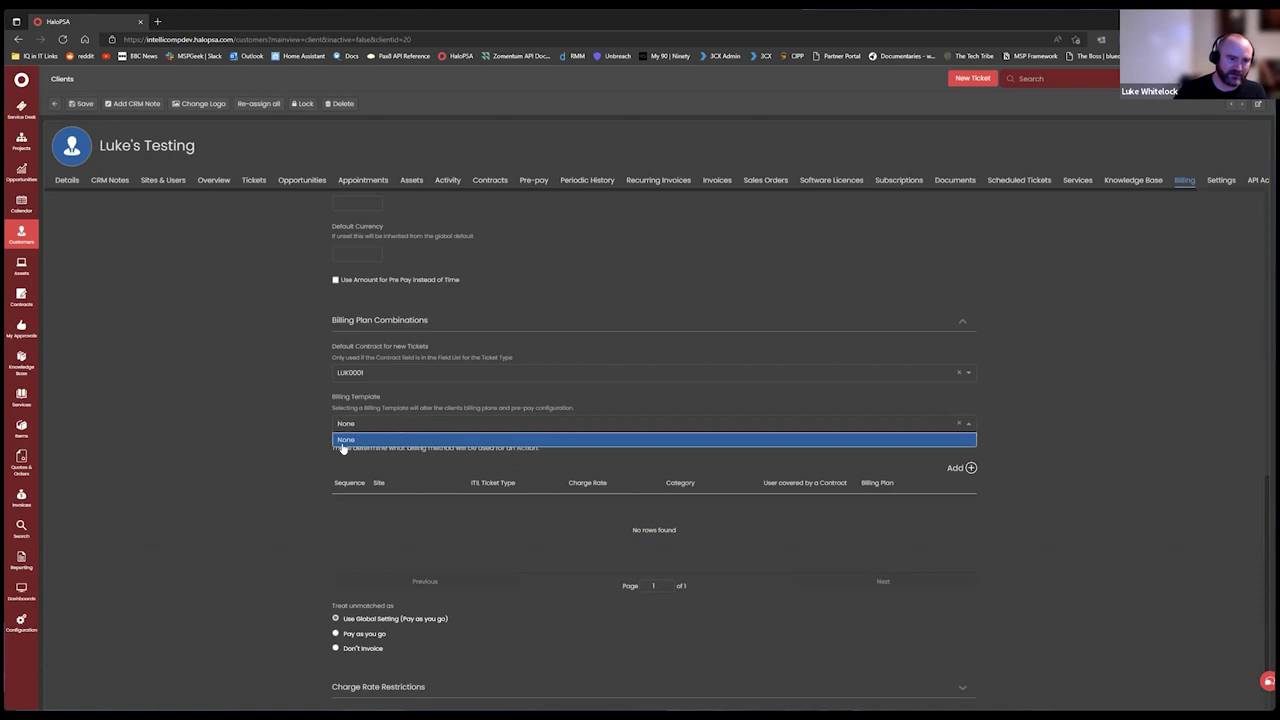
{"action": "left_click", "coordinate": [270, 430]}
{"action": "left_click_drag", "start_coordinate": [253, 417], "coordinate": [271, 400]}
{"action": "left_click", "coordinate": [314, 482]}
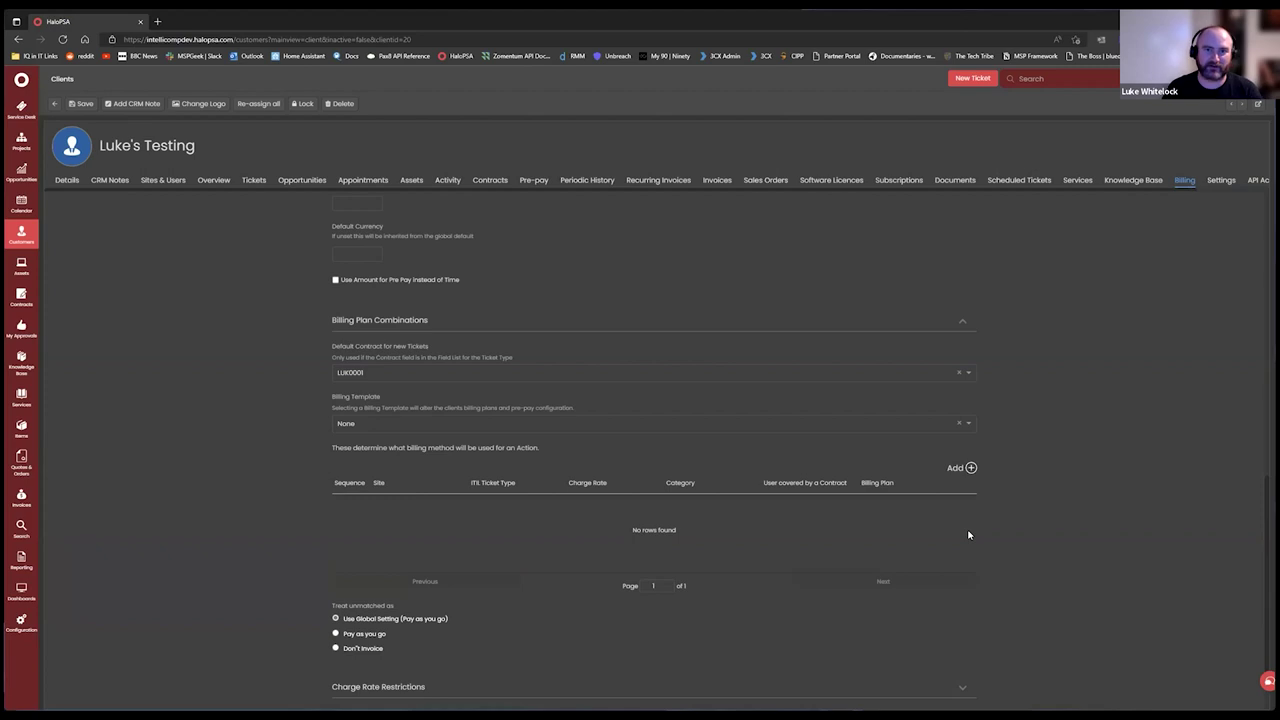
{"action": "scroll", "coordinate": [717, 406], "scroll_direction": "down", "scroll_amount": 2}
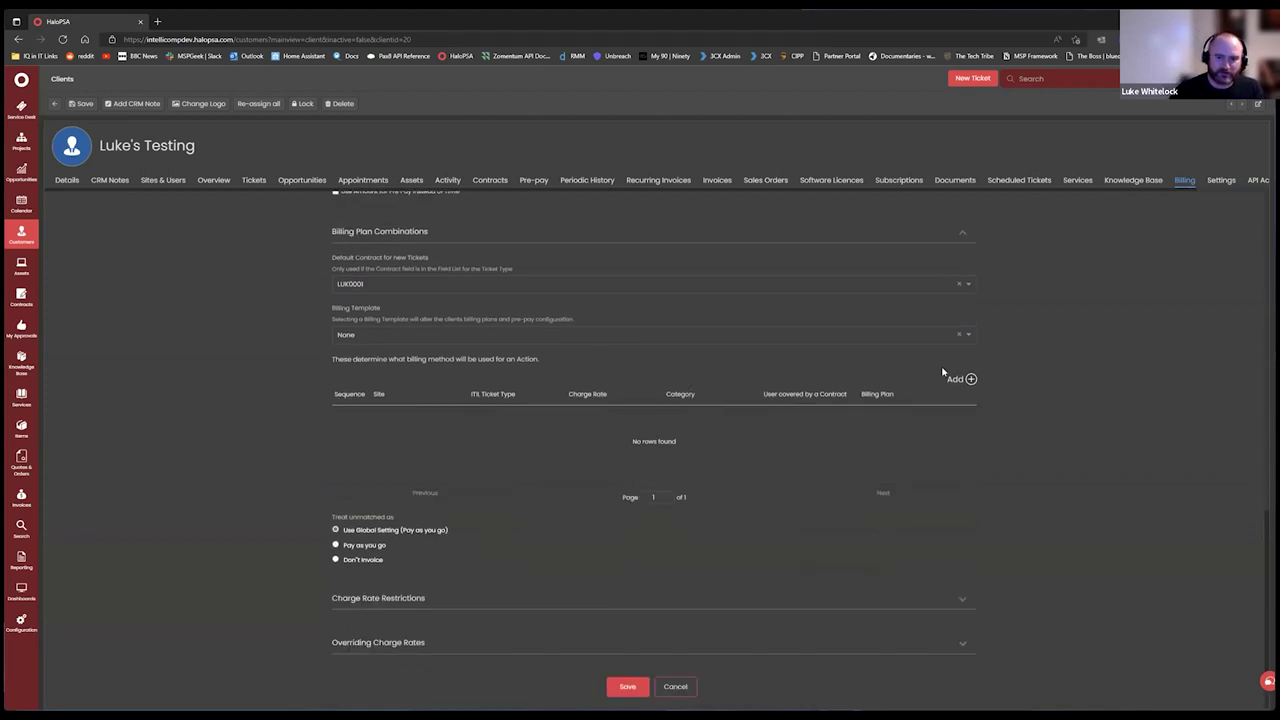
{"action": "left_click", "coordinate": [970, 380]}
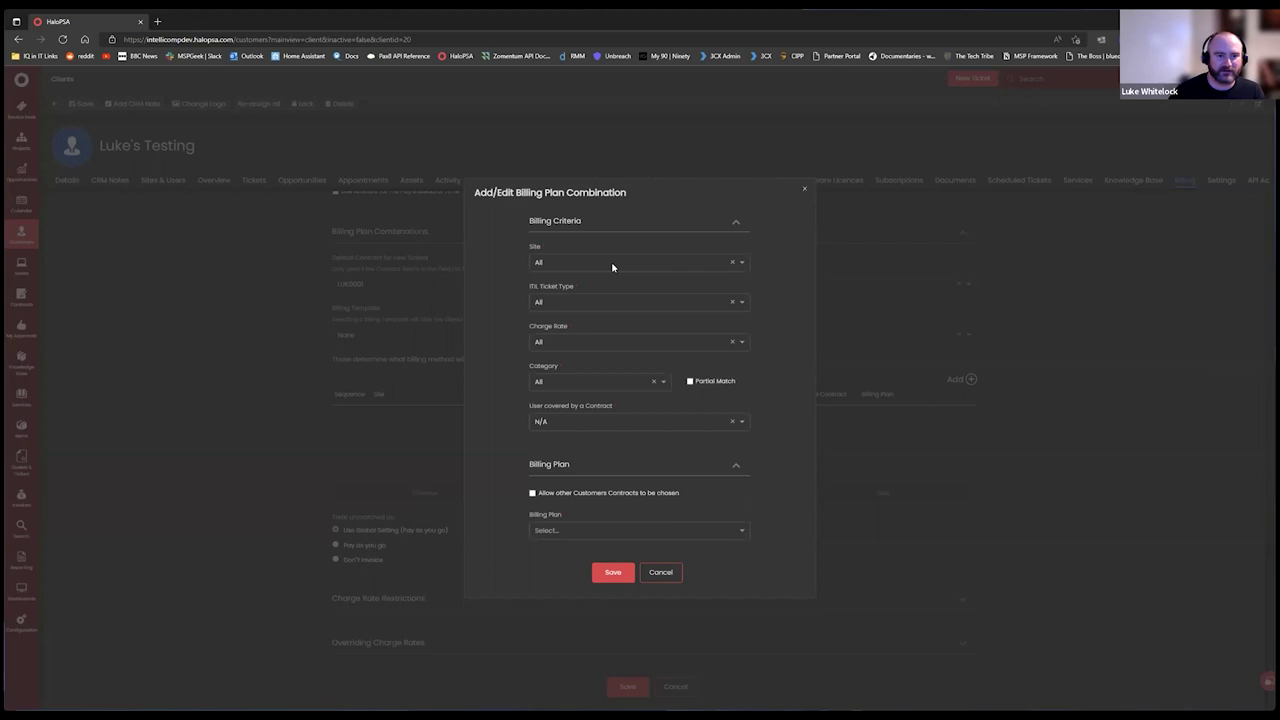
Add a combination billing Remote Support work as Don't Invoice, with site All and coverage N/A.
{"action": "left_click", "coordinate": [613, 266]}
{"action": "left_click", "coordinate": [510, 264]}
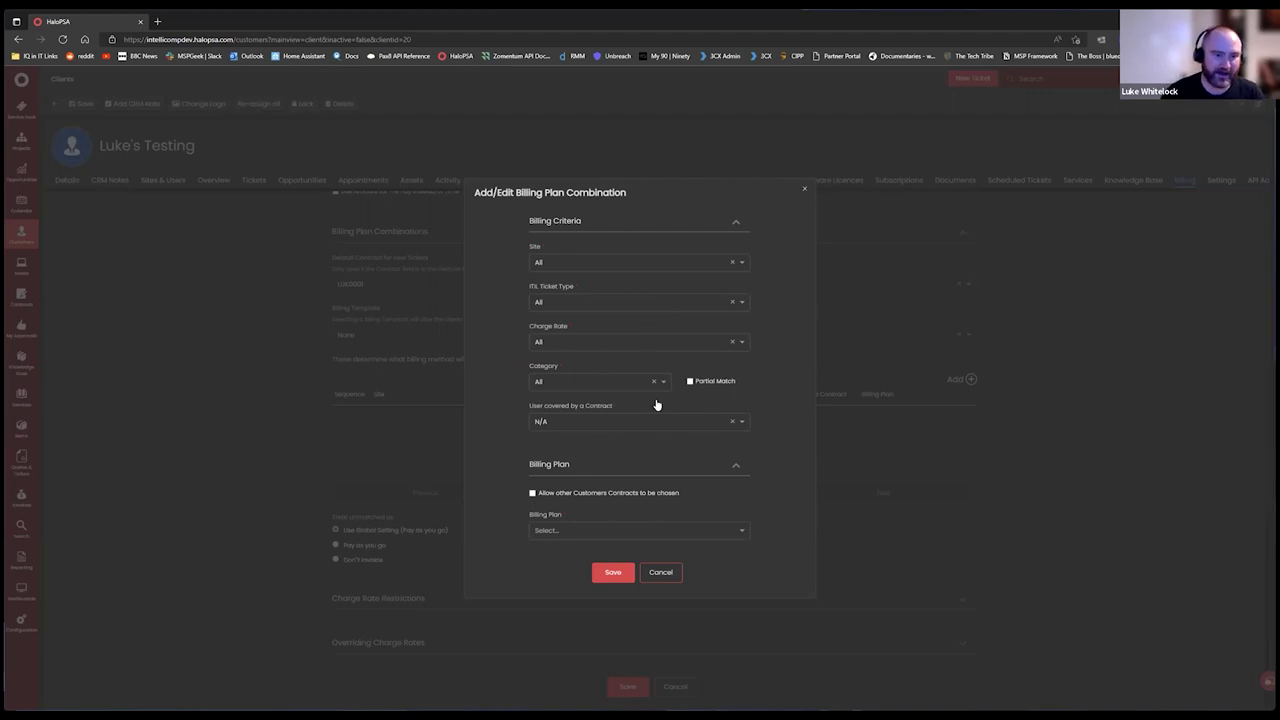
{"action": "left_click", "coordinate": [621, 424]}
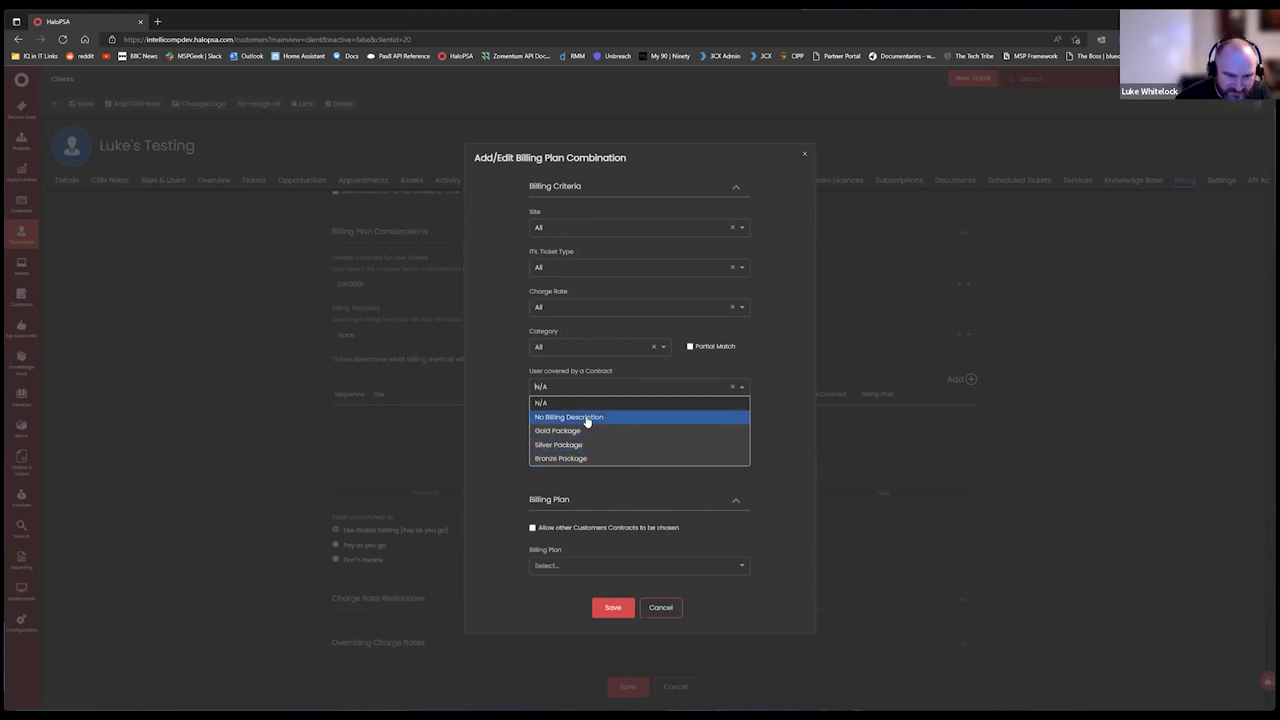
{"action": "left_click", "coordinate": [498, 427]}
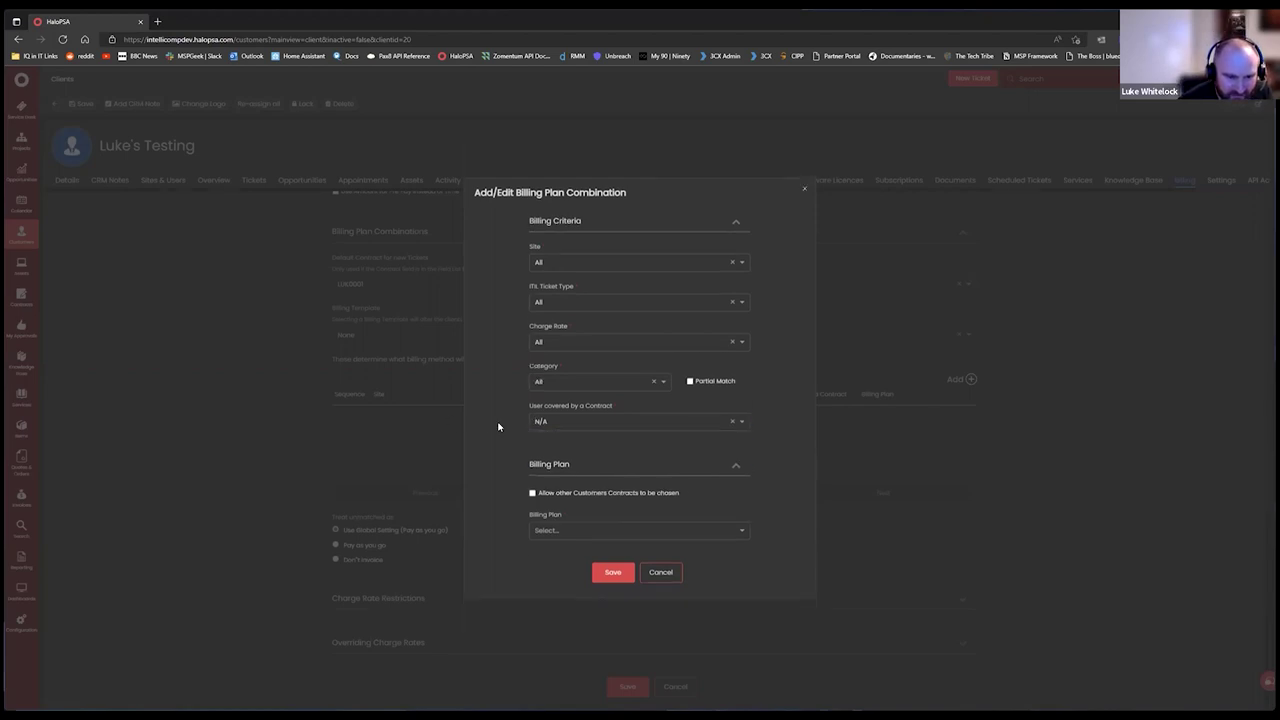
{"action": "left_click", "coordinate": [606, 342]}
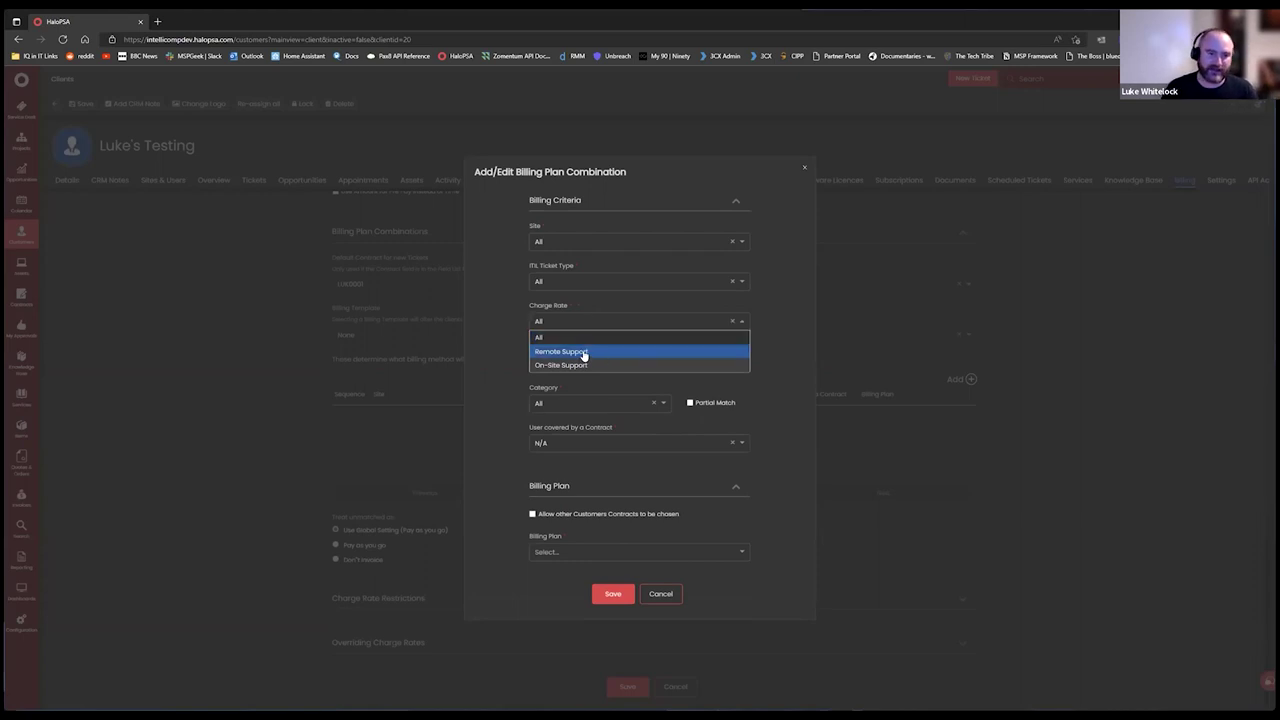
{"action": "left_click", "coordinate": [584, 353]}
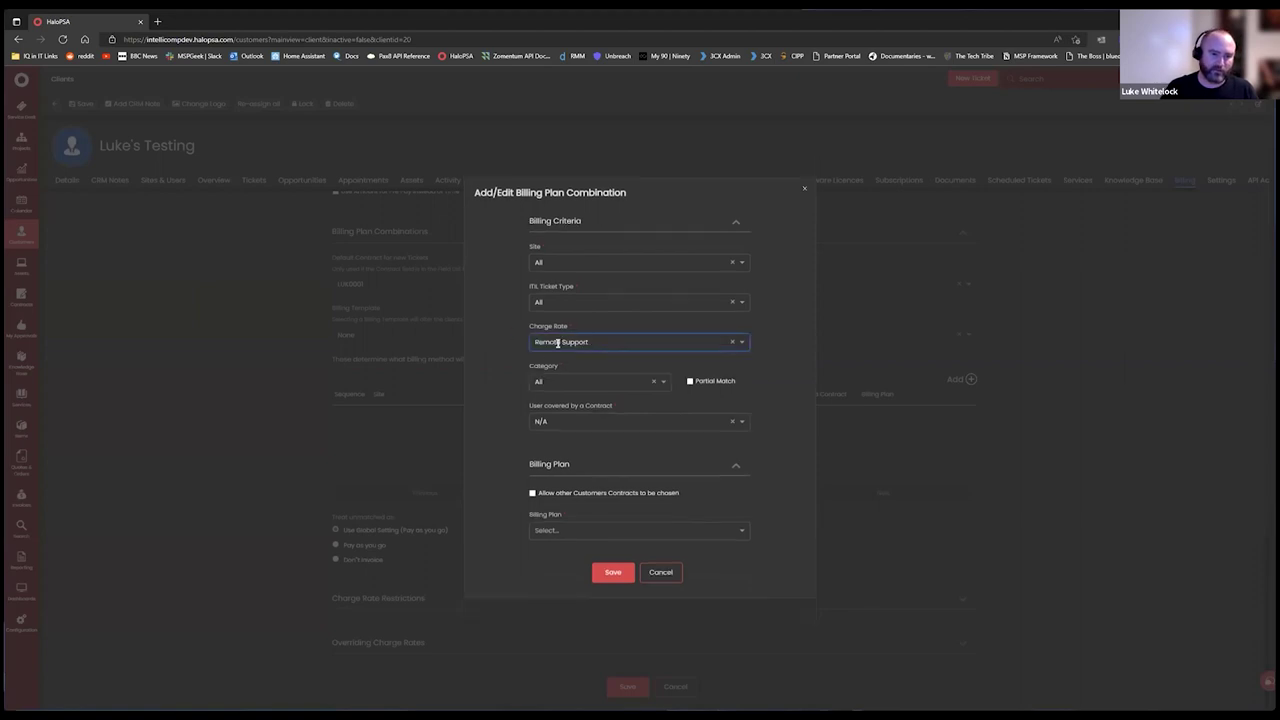
{"action": "left_click", "coordinate": [597, 530]}
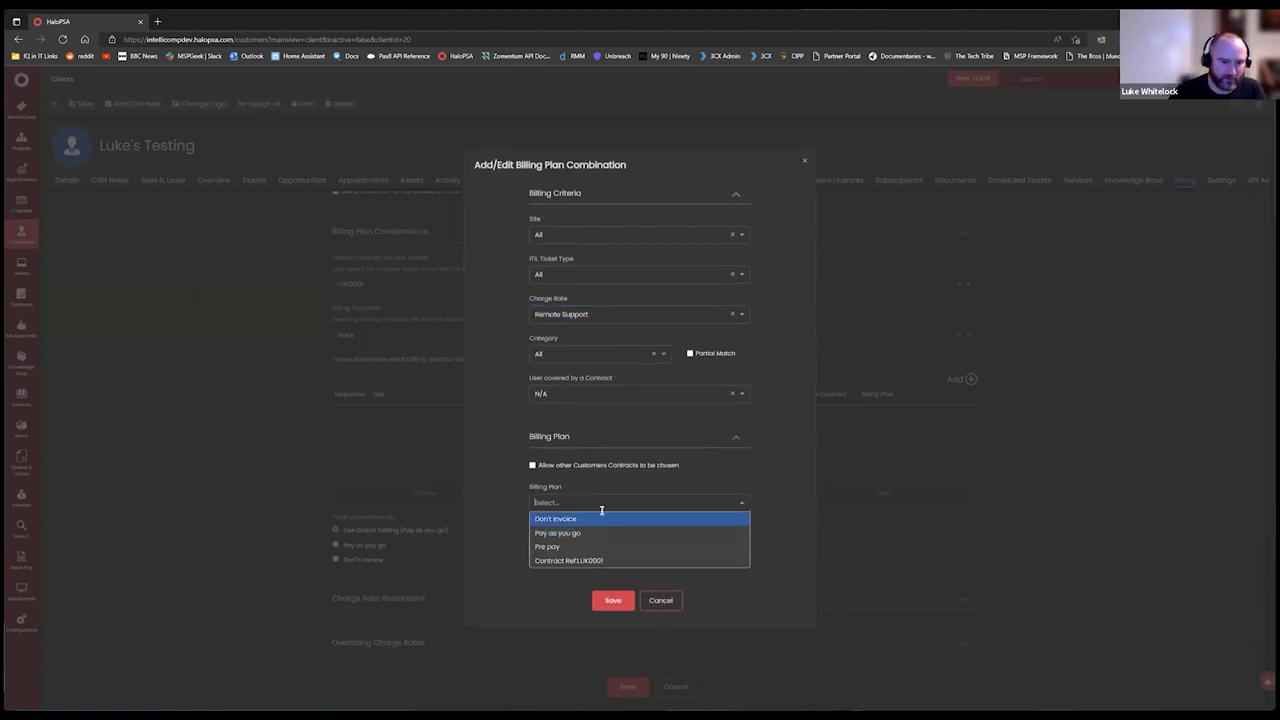
{"action": "left_click", "coordinate": [580, 519]}
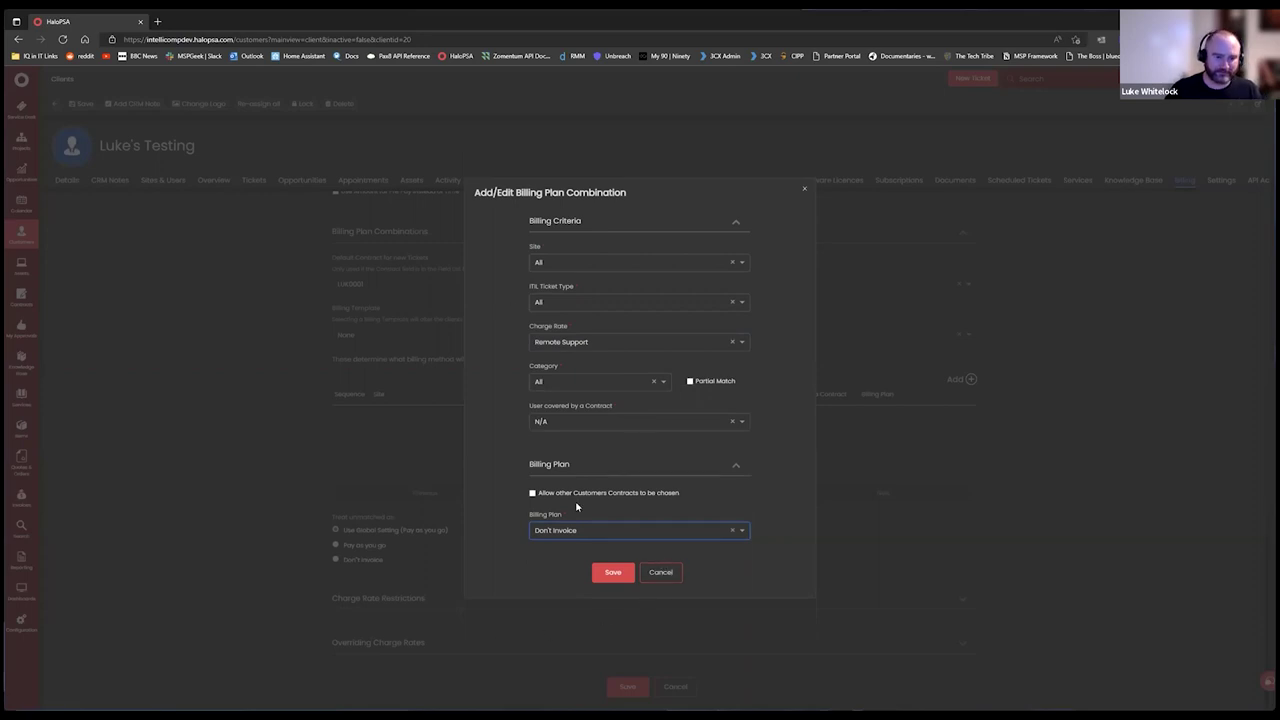
{"action": "left_click", "coordinate": [610, 572]}
Add an On-Site Support combination billed to the client's contract, then save the billing settings.
{"action": "left_click", "coordinate": [968, 380]}
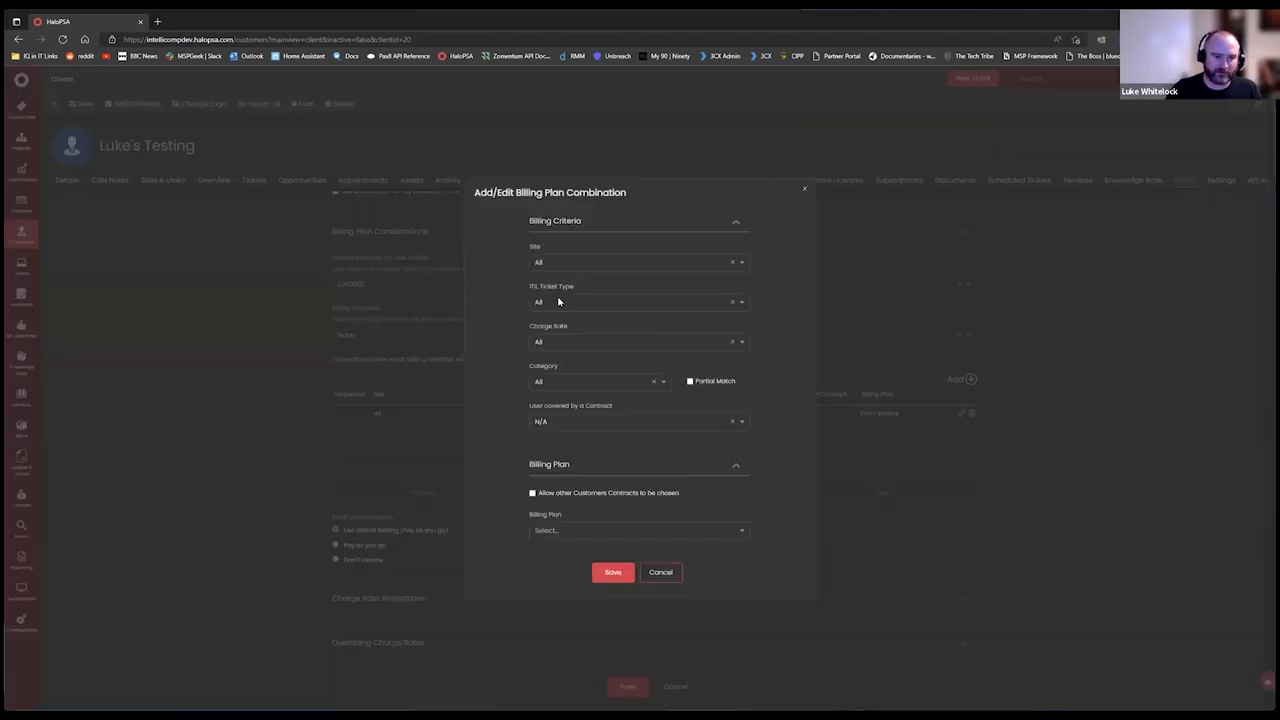
{"action": "left_click", "coordinate": [577, 342]}
{"action": "left_click", "coordinate": [568, 366]}
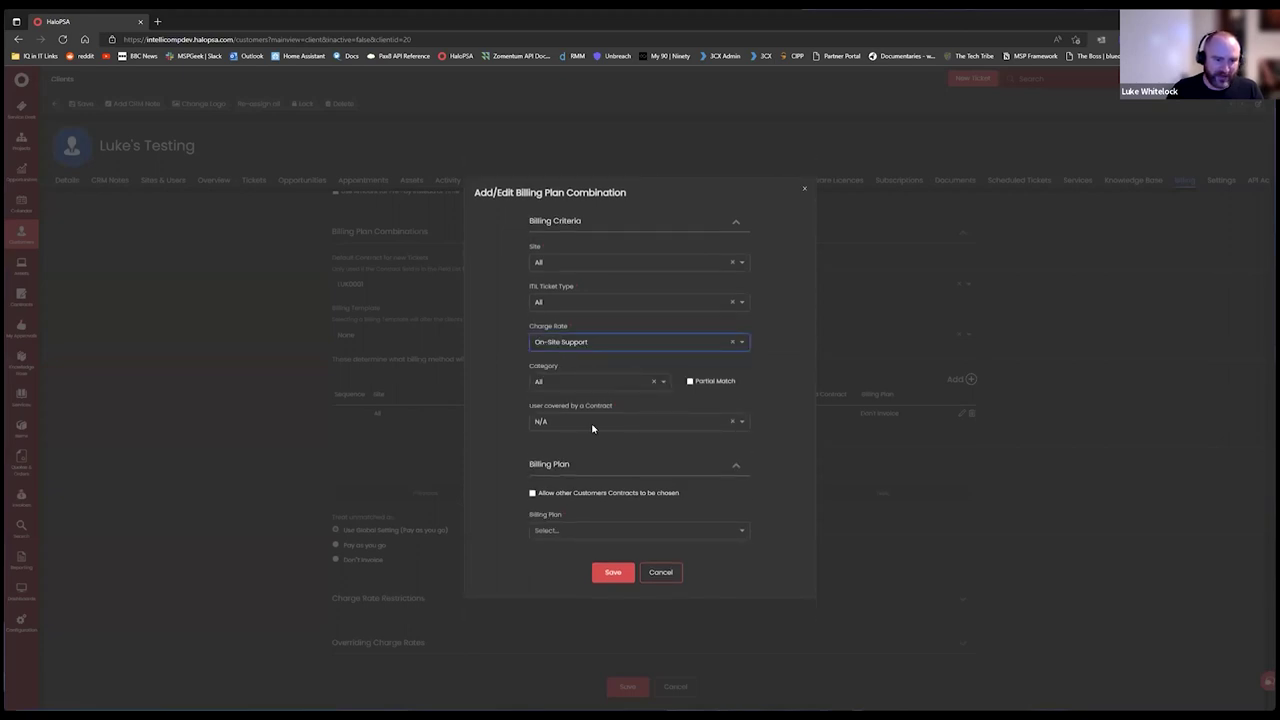
{"action": "left_click", "coordinate": [575, 530]}
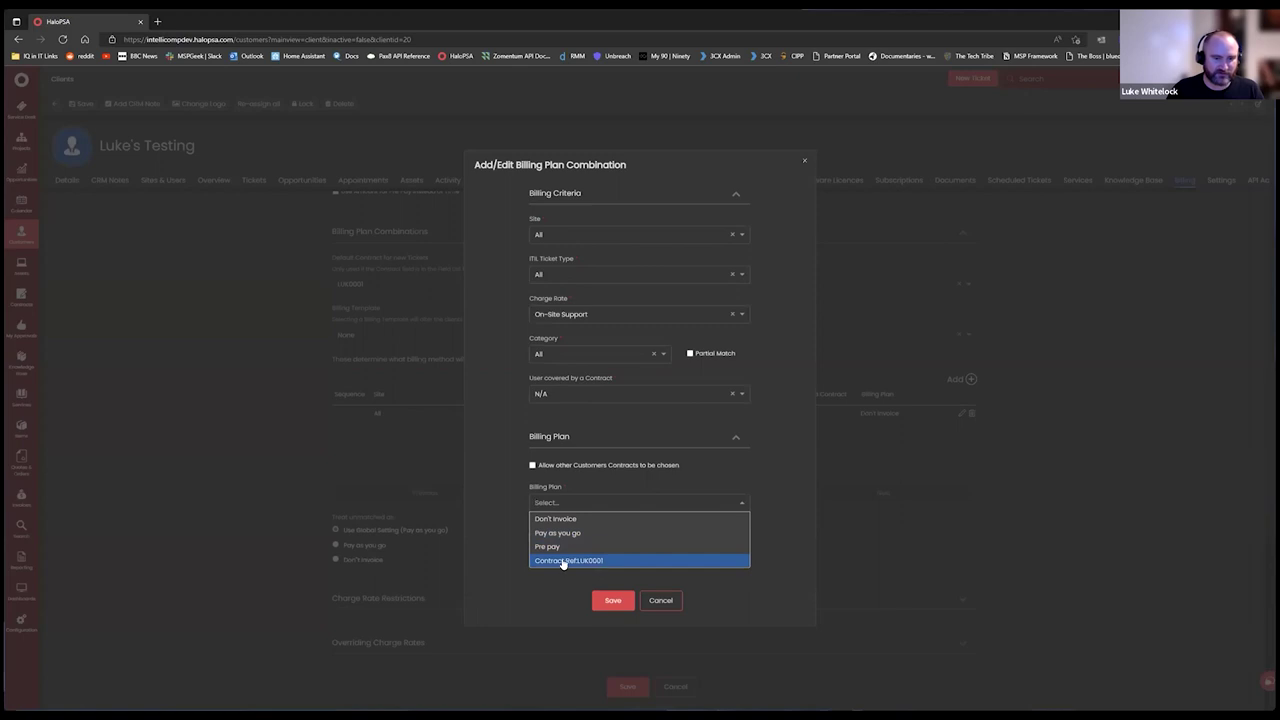
{"action": "left_click", "coordinate": [568, 561]}
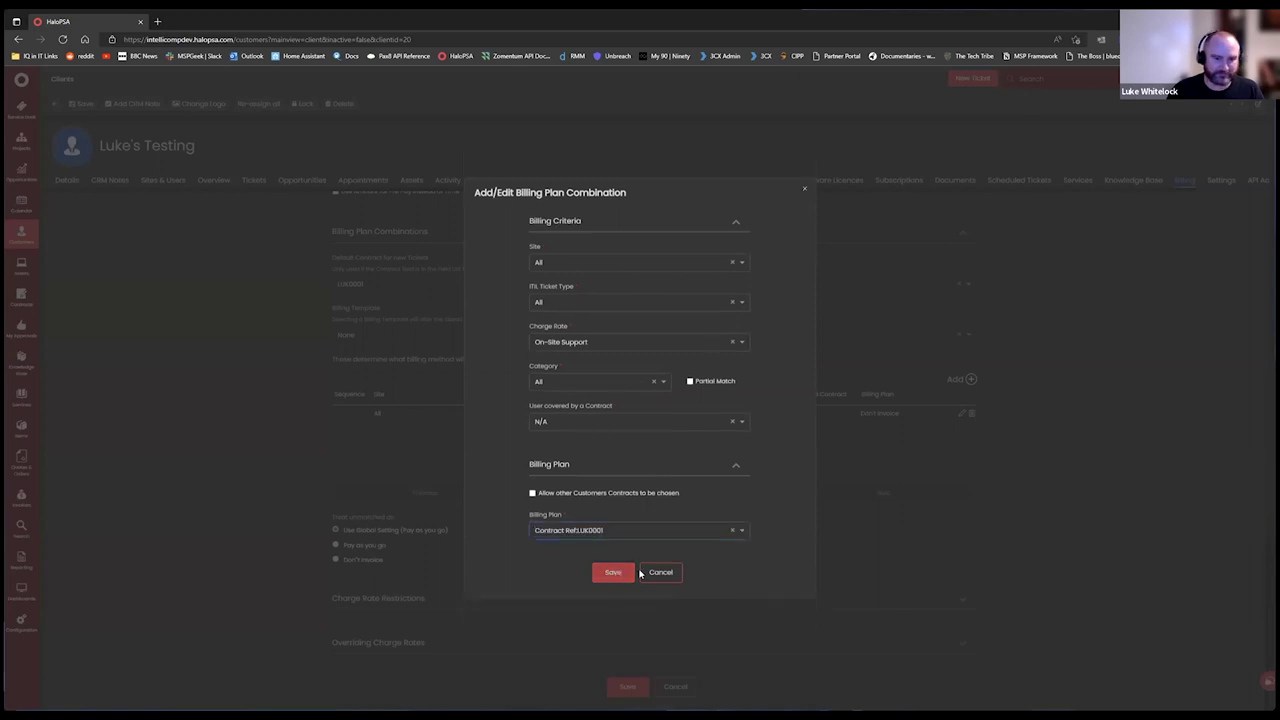
{"action": "left_click", "coordinate": [616, 572]}
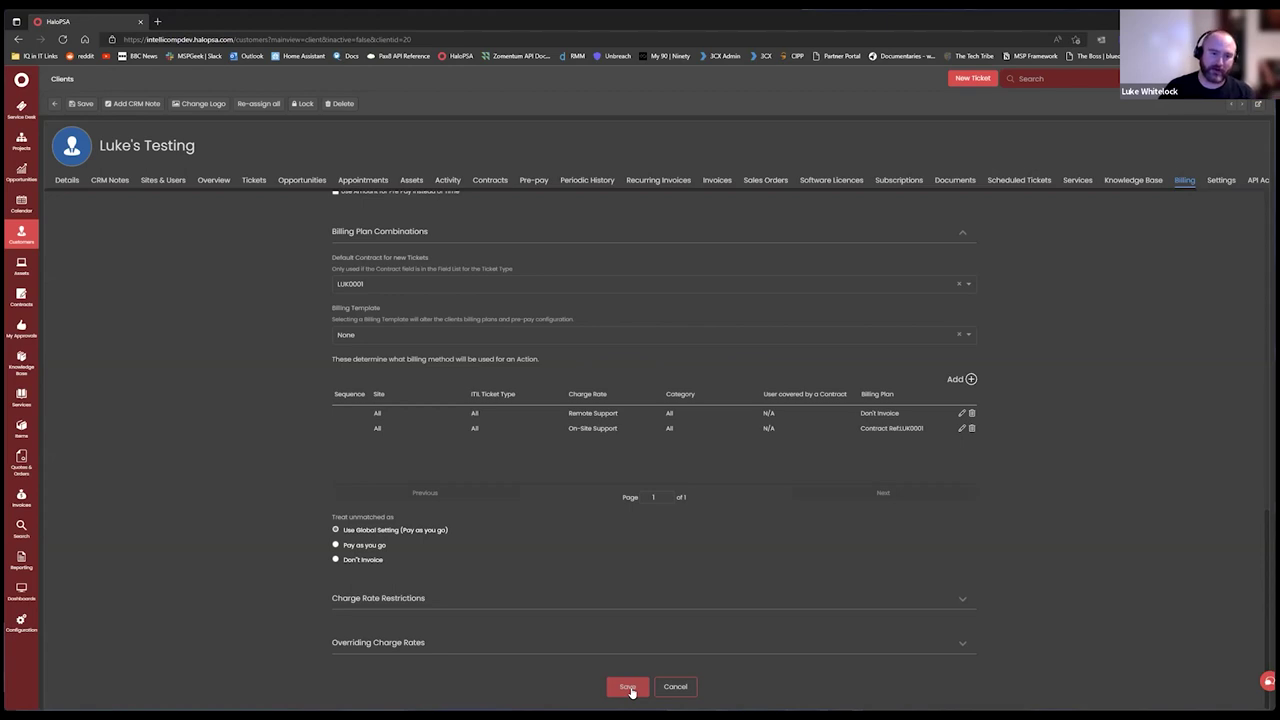
{"action": "left_click", "coordinate": [632, 688]}
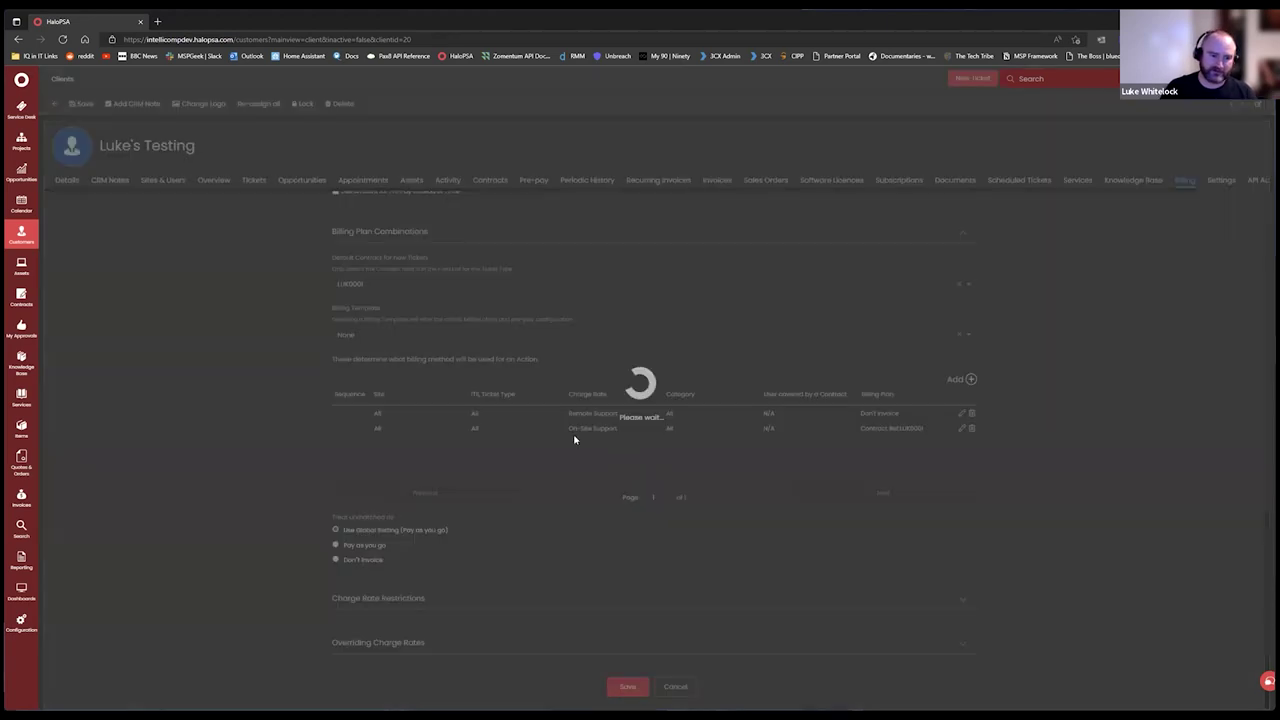
{"action": "left_click", "coordinate": [963, 628]}
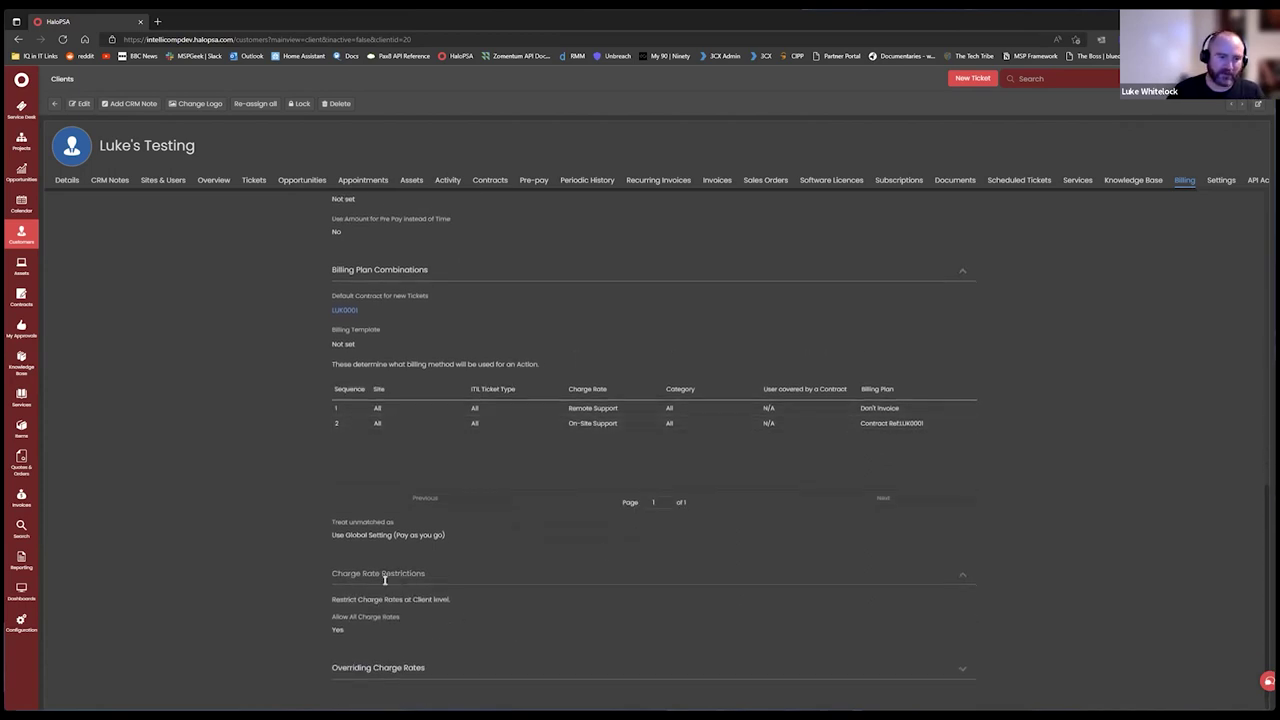
Start a new overriding charge rate for On-Site Support in the client's billing settings.
{"action": "left_click", "coordinate": [76, 104]}
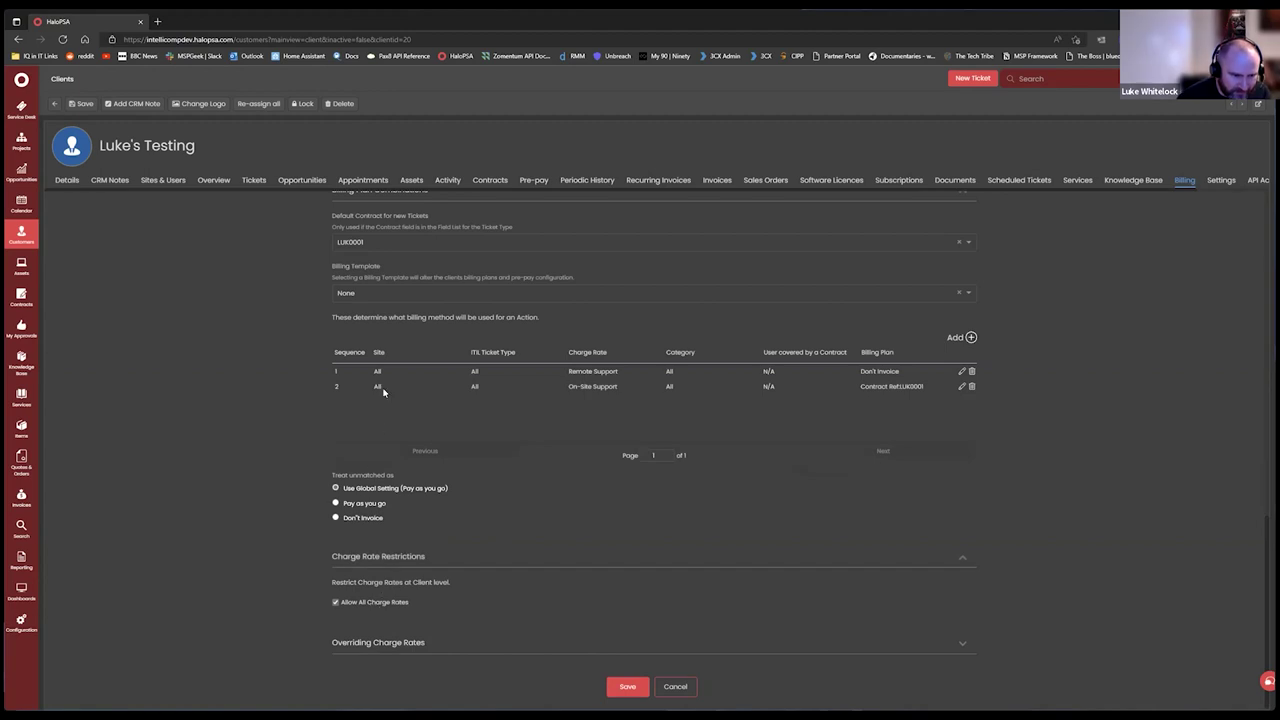
{"action": "scroll", "coordinate": [566, 505], "scroll_direction": "up", "scroll_amount": 1}
{"action": "scroll", "coordinate": [520, 530], "scroll_direction": "down", "scroll_amount": 1}
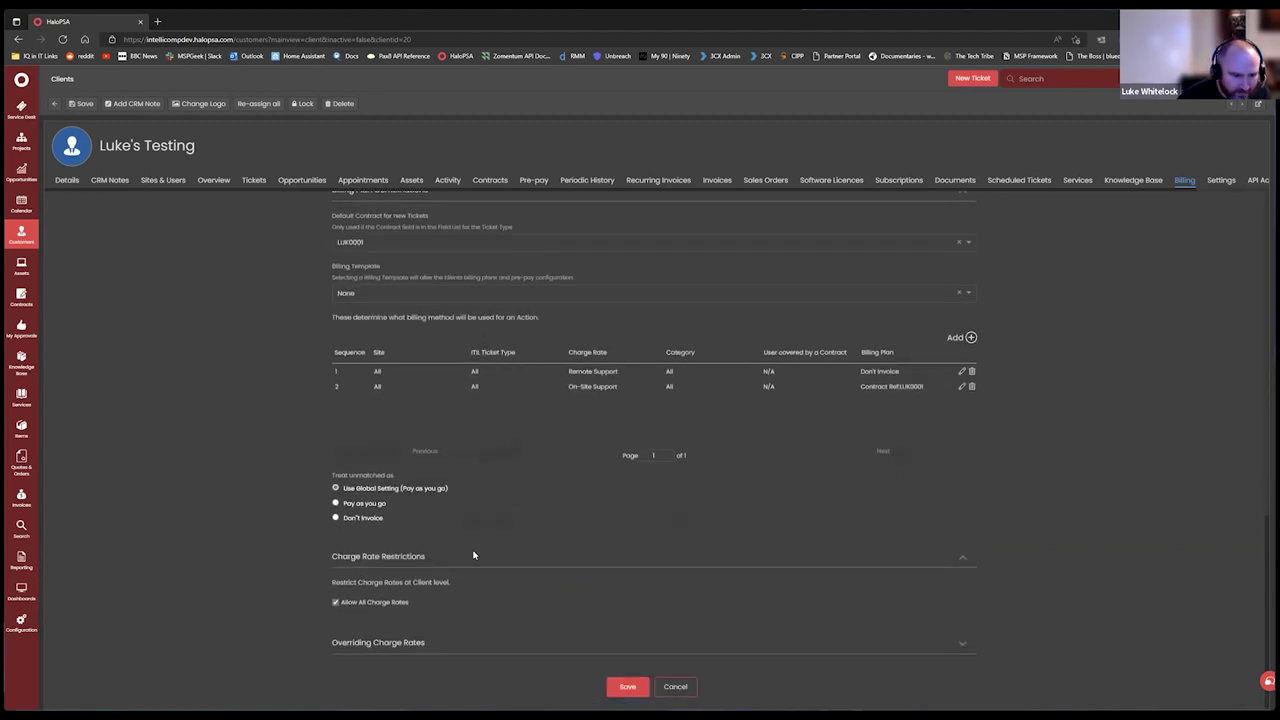
{"action": "left_click", "coordinate": [416, 643]}
{"action": "scroll", "coordinate": [490, 500], "scroll_direction": "down", "scroll_amount": 2}
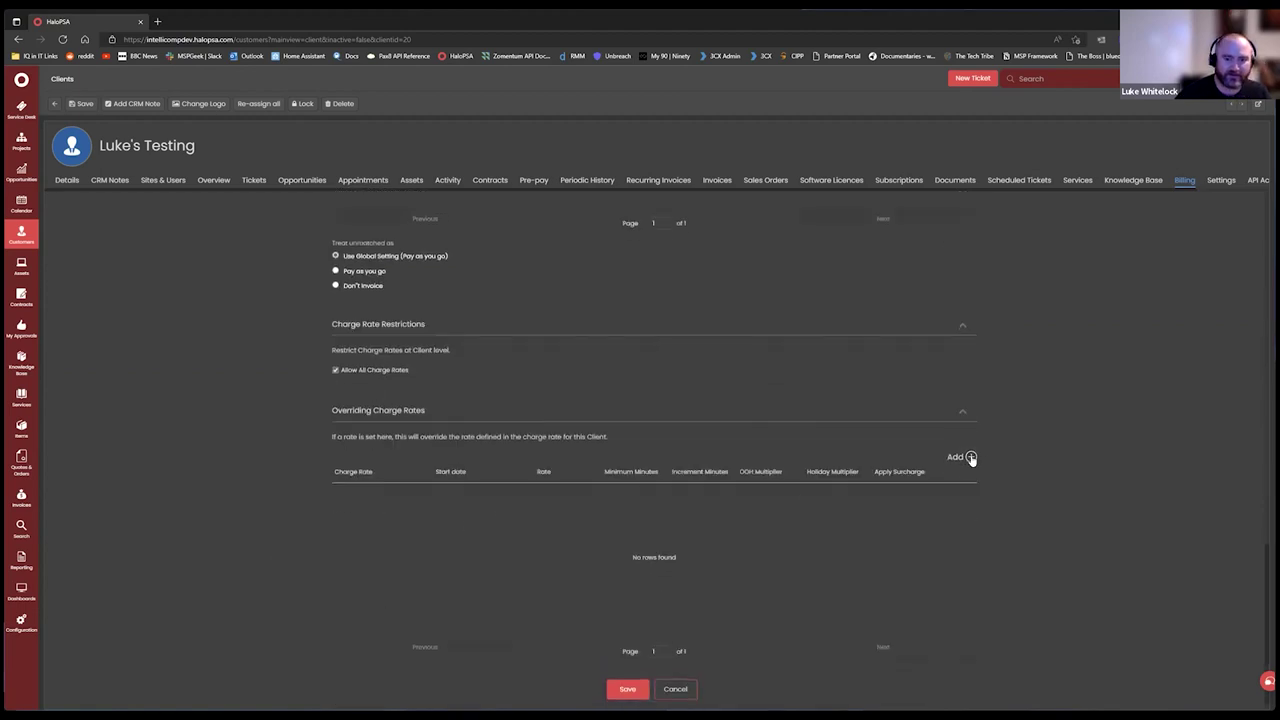
{"action": "left_click", "coordinate": [970, 457]}
{"action": "left_click", "coordinate": [583, 163]}
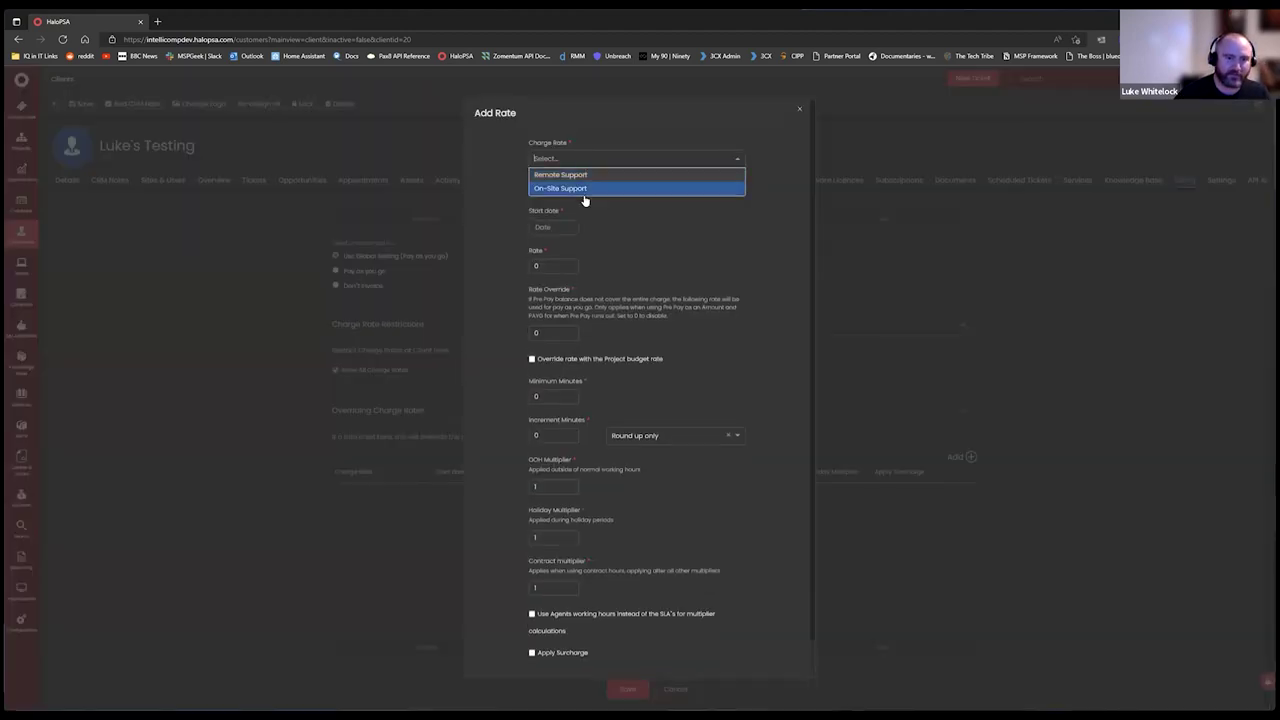
{"action": "left_click", "coordinate": [585, 189]}
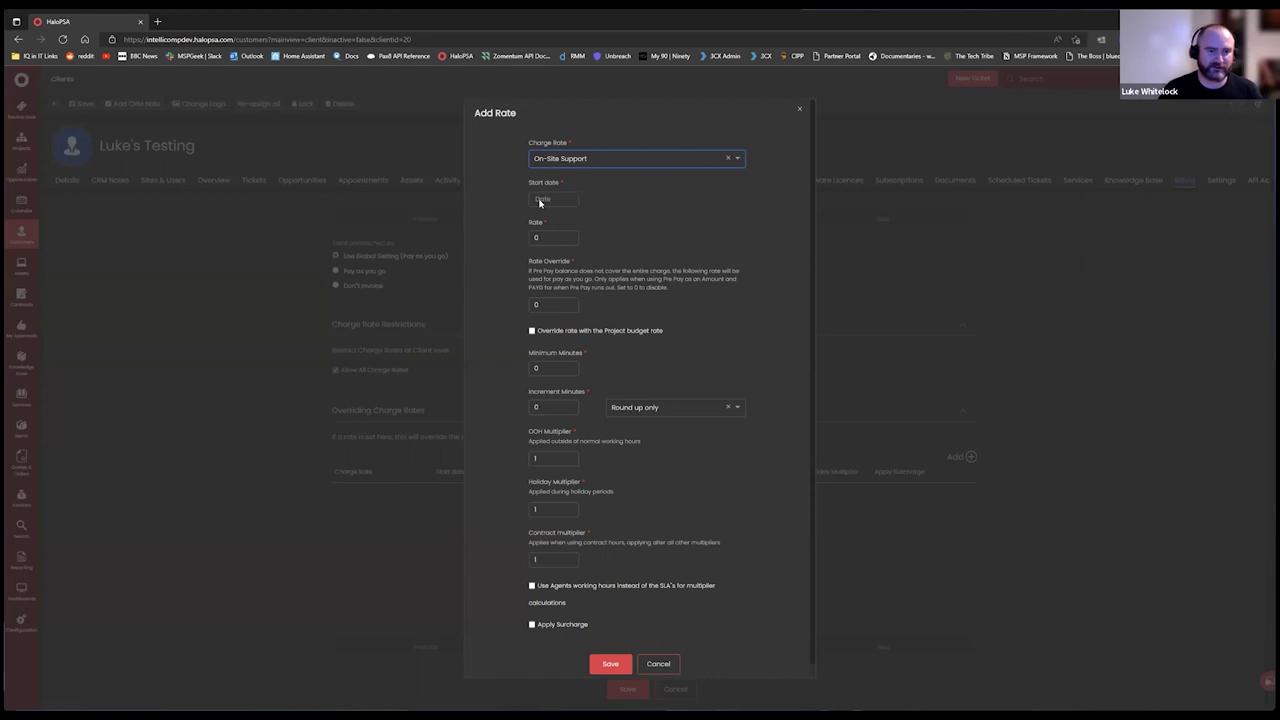
Give it start date 01/07/2022, rate 75, out-of-hours multiplier 1.5 and holiday multiplier 5.
{"action": "left_click", "coordinate": [540, 203]}
{"action": "left_click", "coordinate": [660, 367]}
{"action": "left_click", "coordinate": [545, 234]}
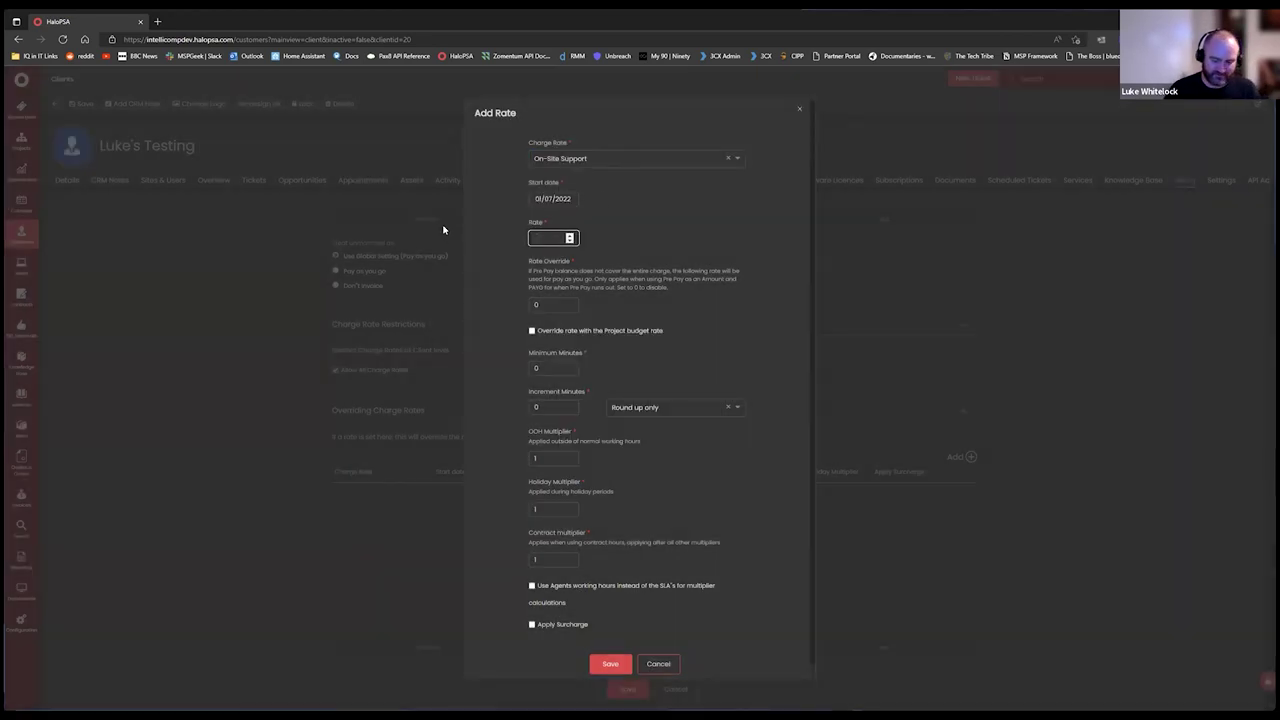
{"action": "type", "text": "75"}
{"action": "left_click", "coordinate": [687, 273]}
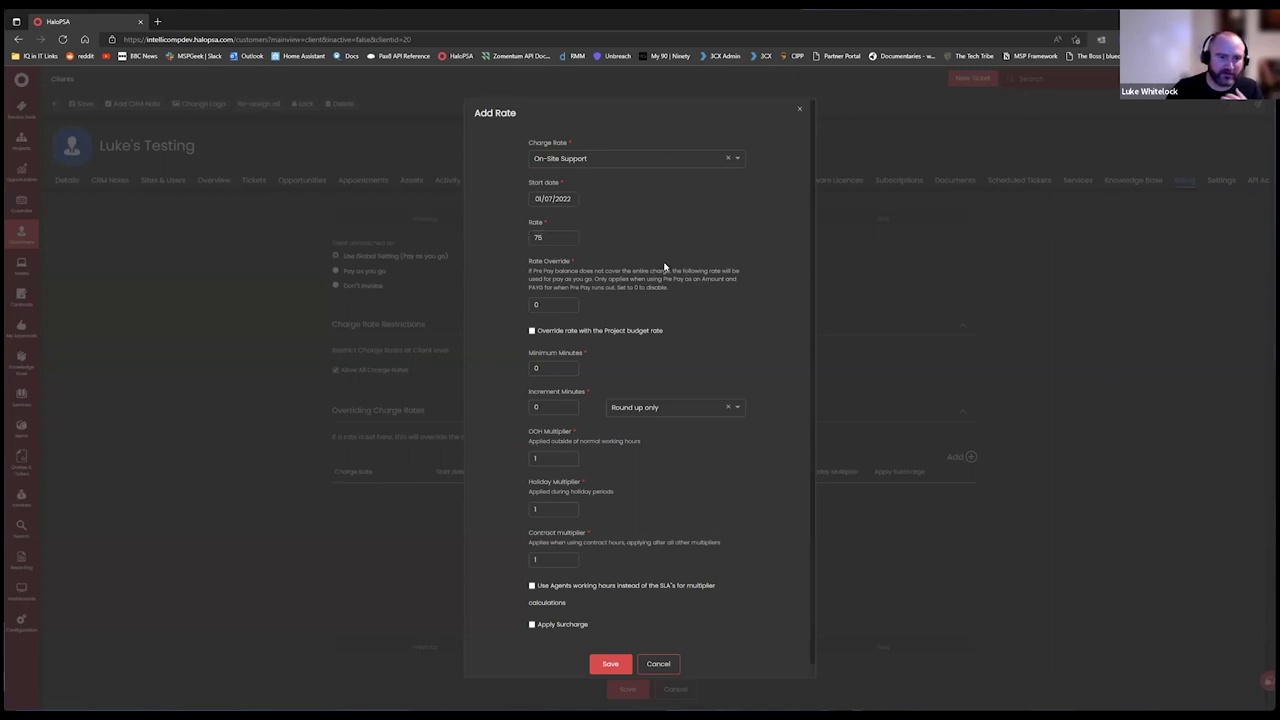
{"action": "left_click", "coordinate": [558, 301]}
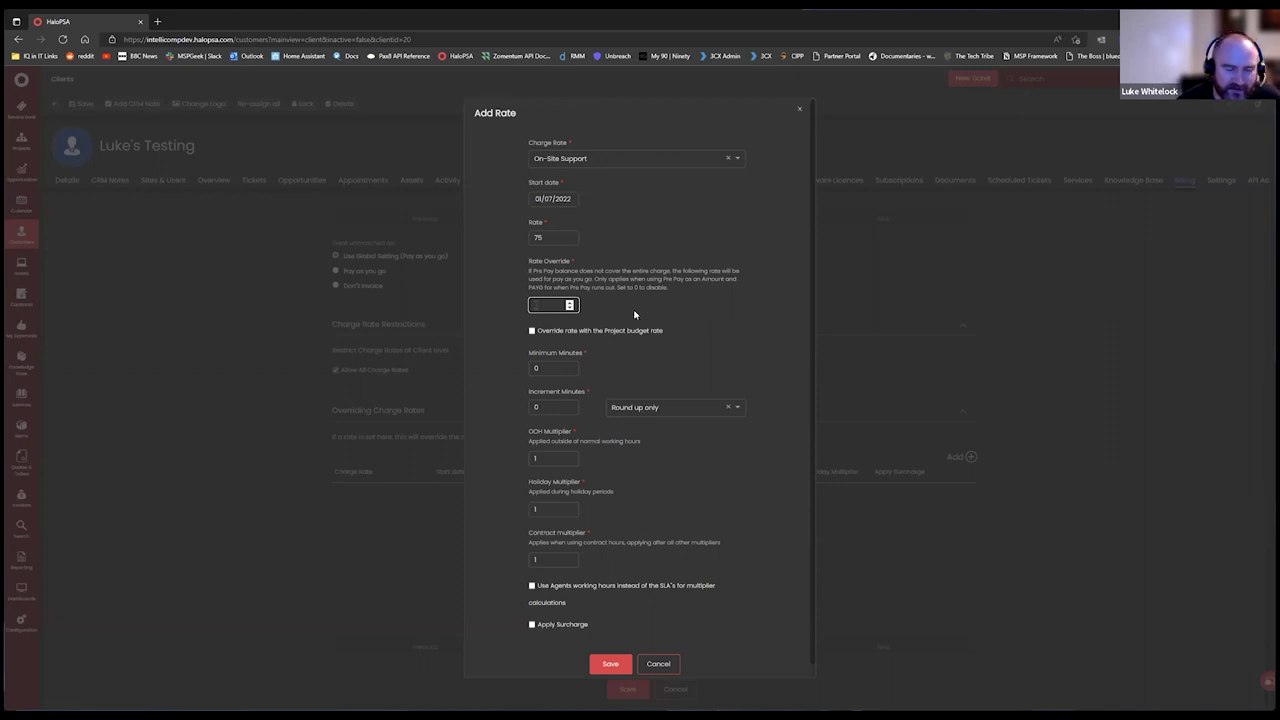
{"action": "scroll", "coordinate": [565, 440], "scroll_direction": "down", "scroll_amount": 1}
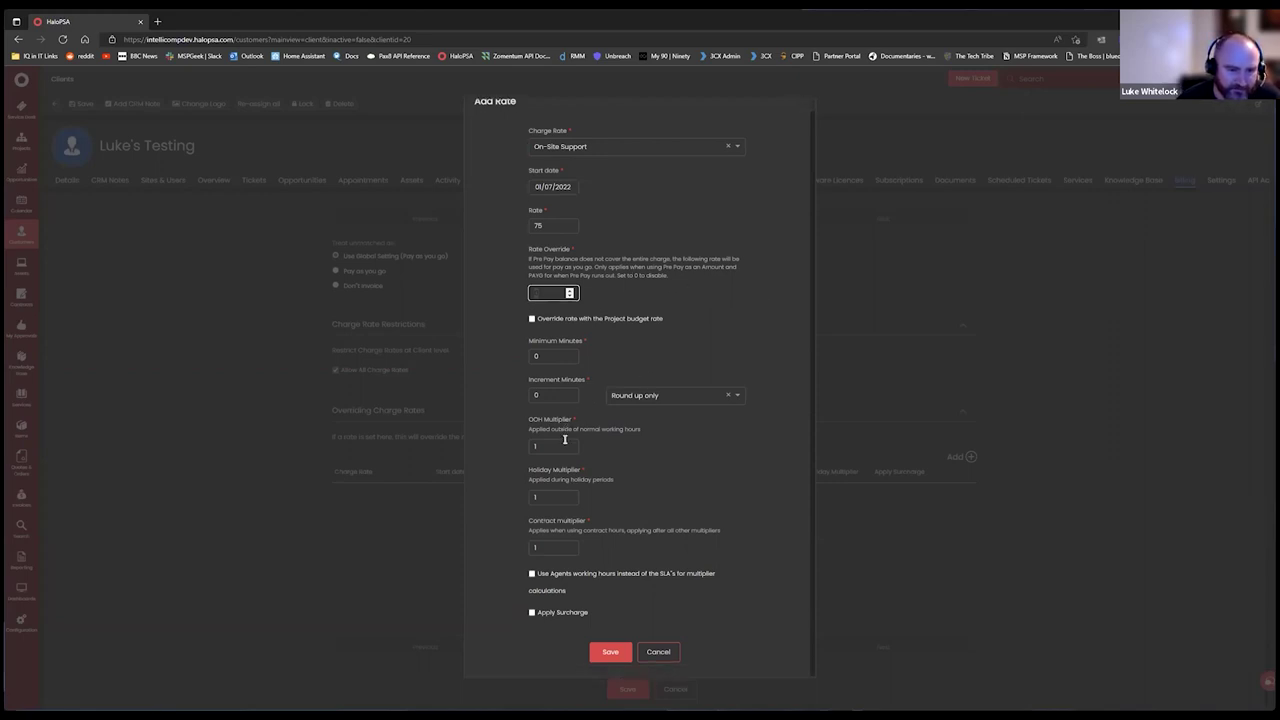
{"action": "left_click", "coordinate": [555, 446]}
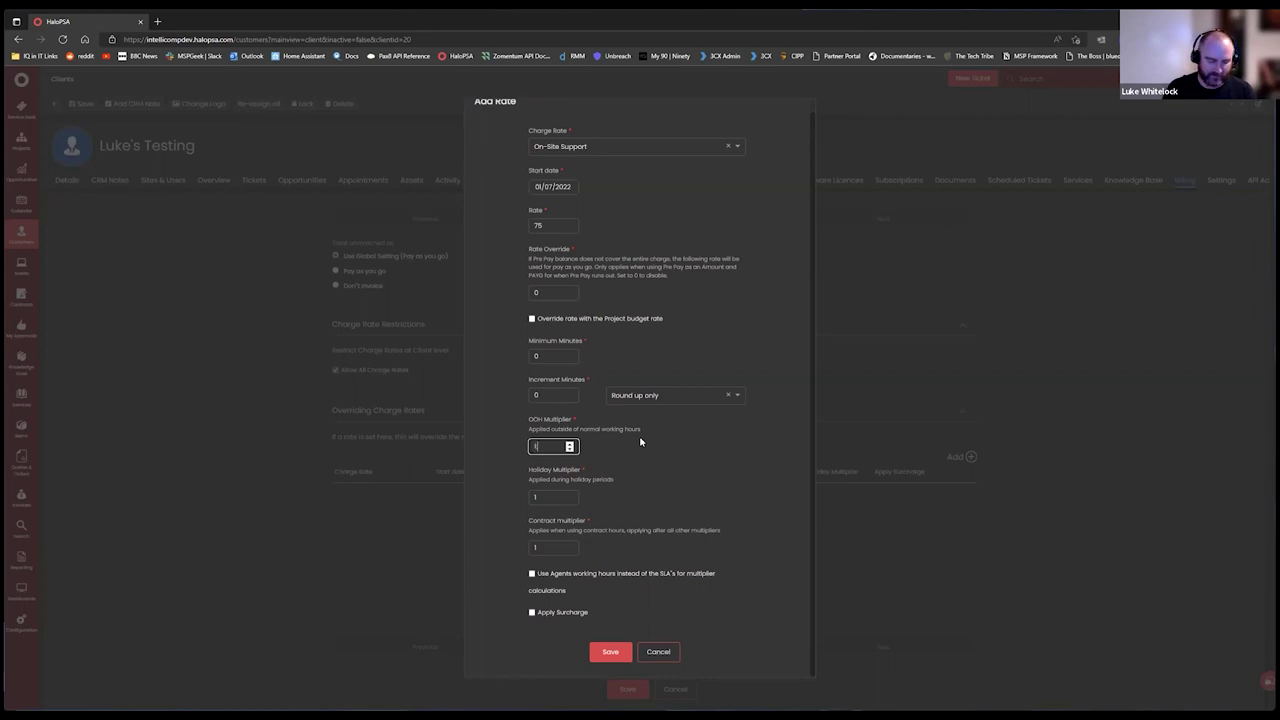
{"action": "key", "text": "Tab"}
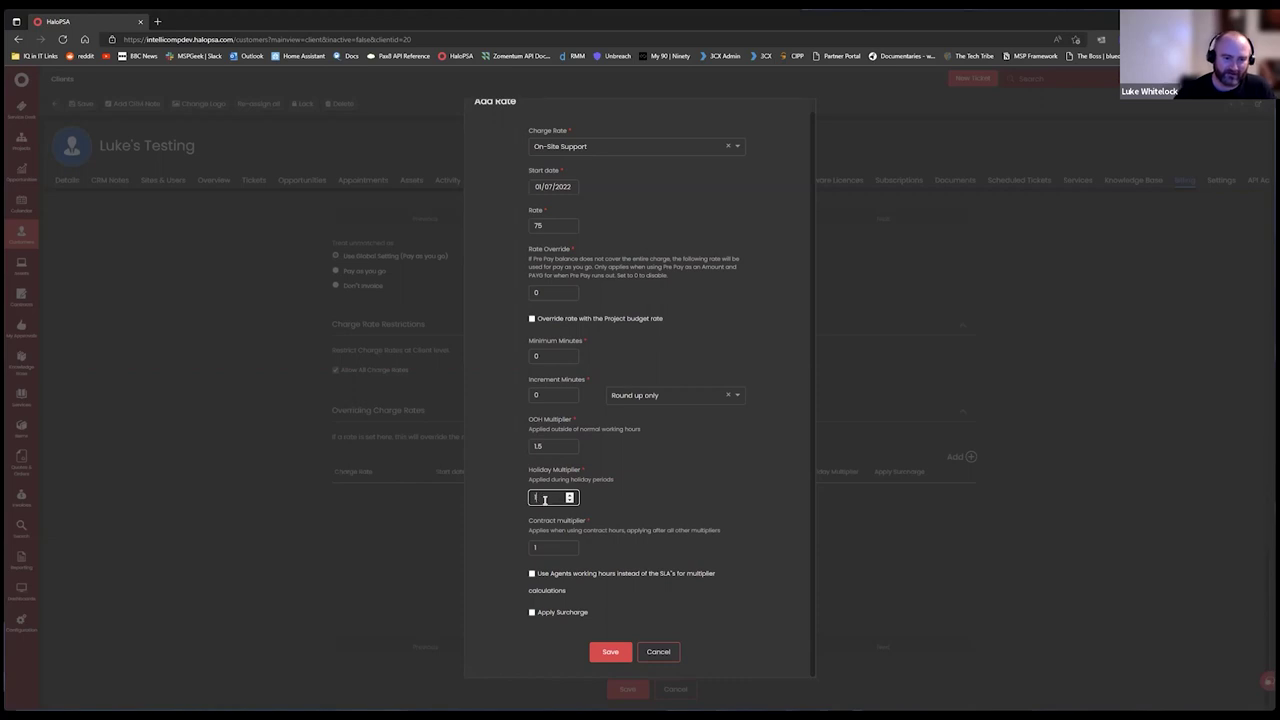
{"action": "type", "text": "5"}
{"action": "left_click", "coordinate": [735, 503]}
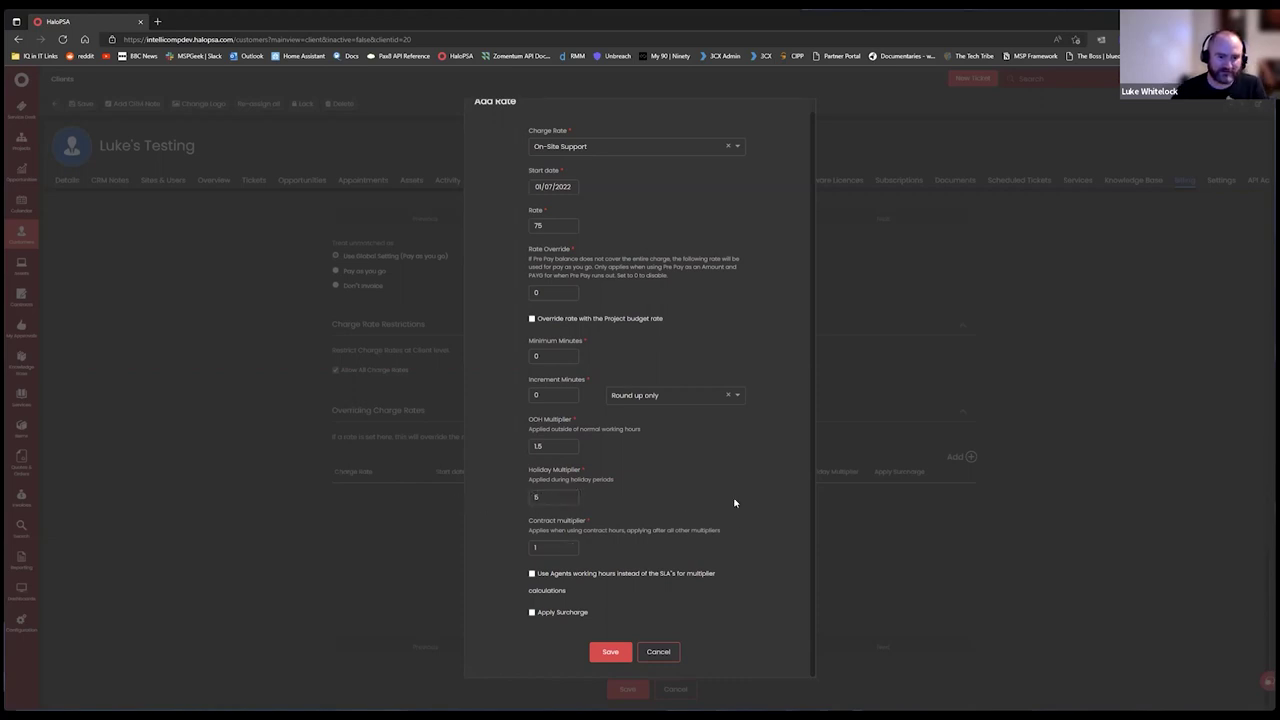
{"action": "left_click", "coordinate": [548, 548]}
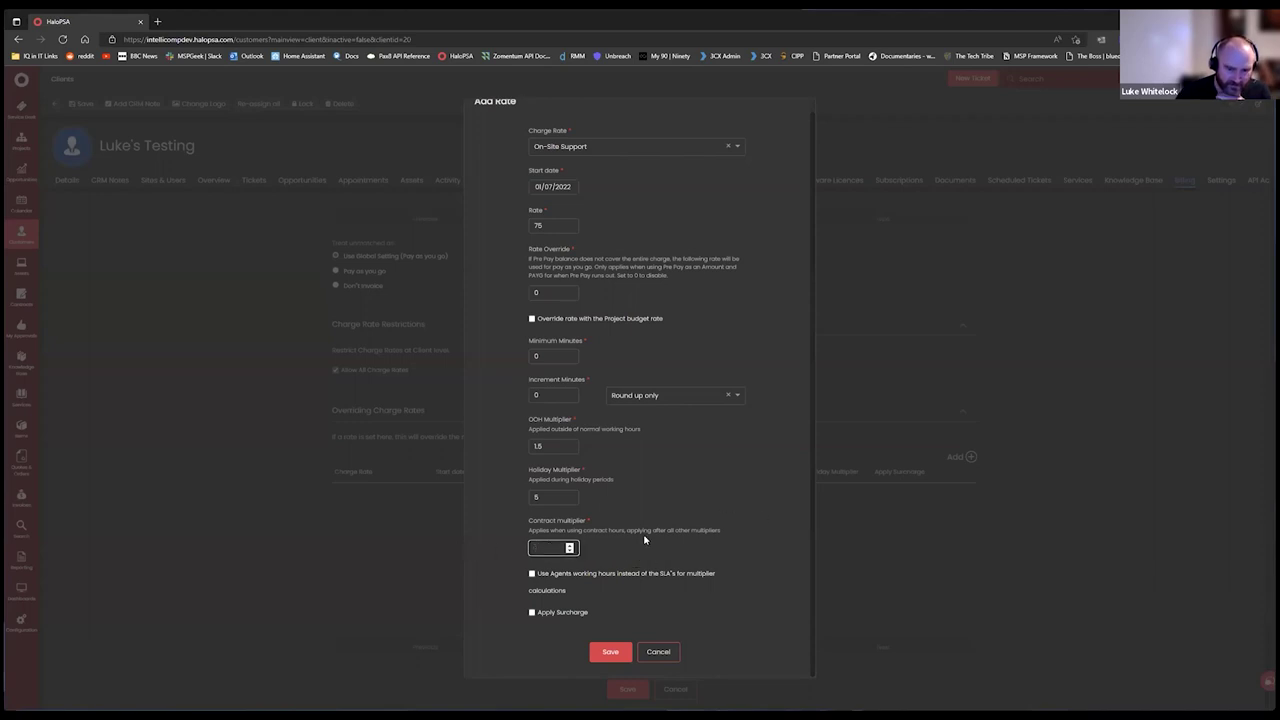
{"action": "left_click", "coordinate": [652, 535]}
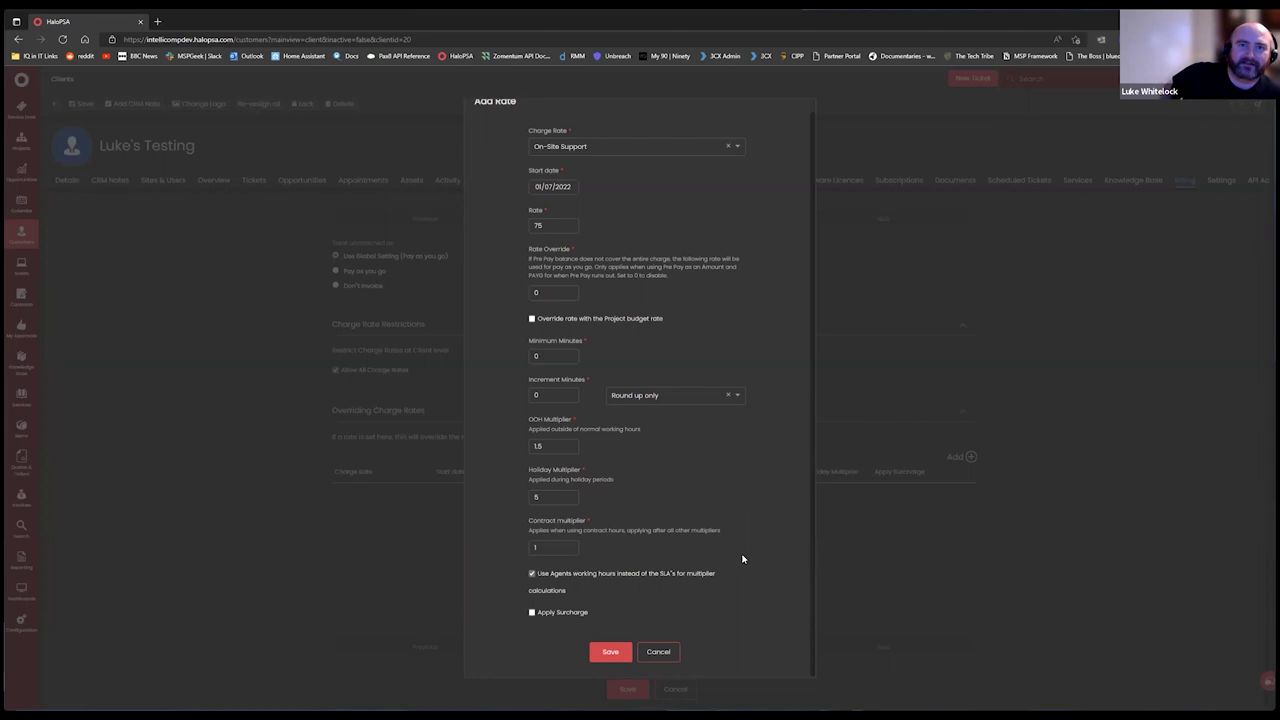
Stop using agents' working hours for multipliers and set minimum 15, increment 5 minutes.
{"action": "left_click", "coordinate": [648, 574]}
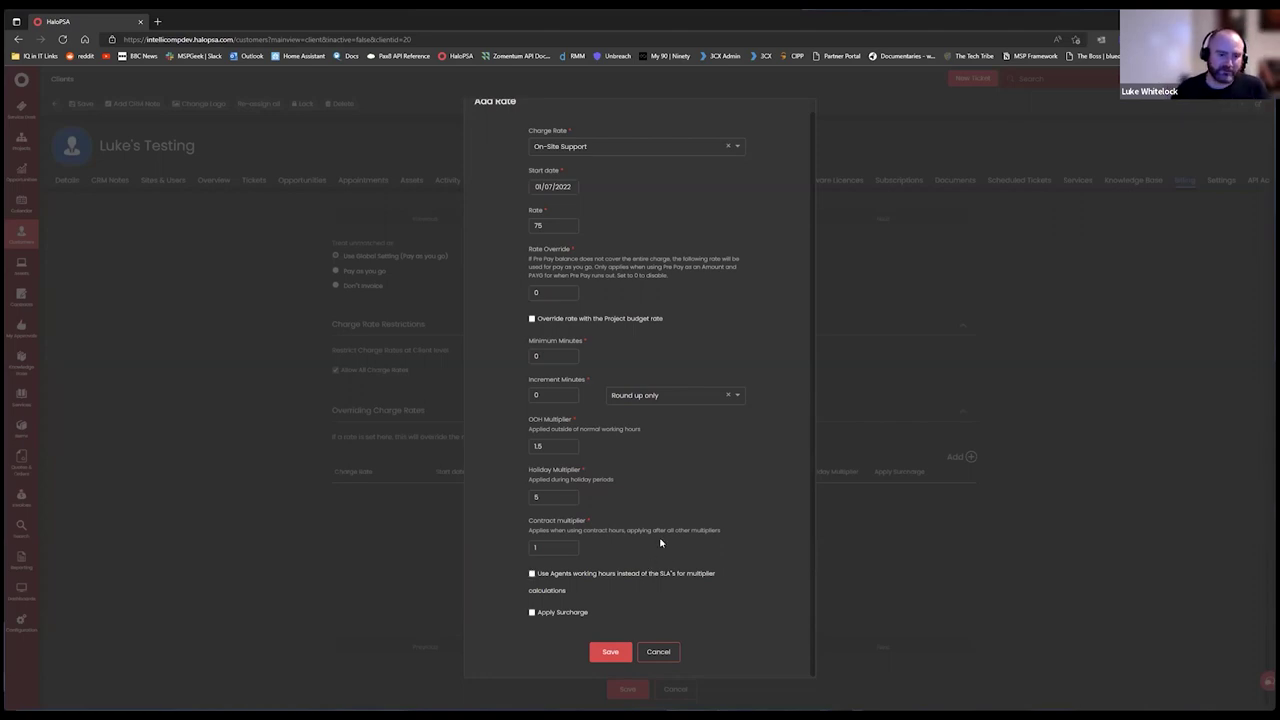
{"action": "scroll", "coordinate": [680, 550], "scroll_direction": "up", "scroll_amount": 1}
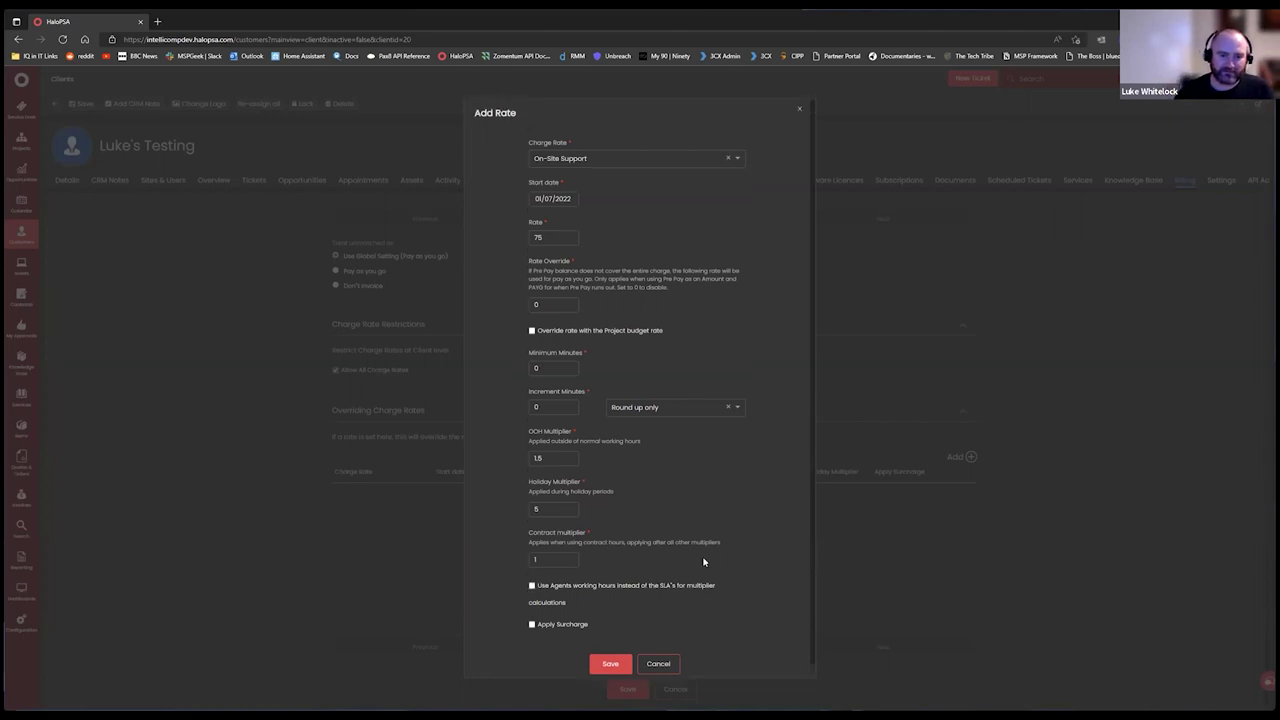
{"action": "left_click", "coordinate": [549, 366]}
{"action": "key", "text": "BackSpace"}
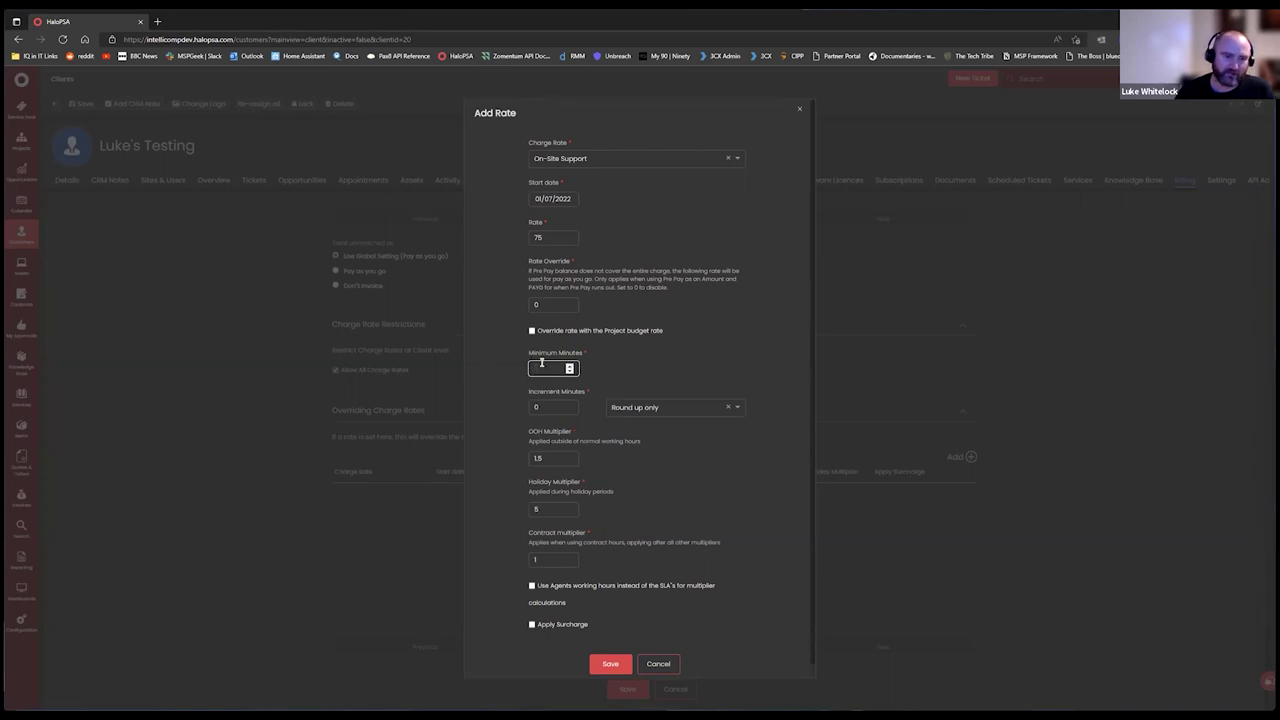
{"action": "type", "text": "0"}
{"action": "key", "text": "BackSpace"}
{"action": "type", "text": "15"}
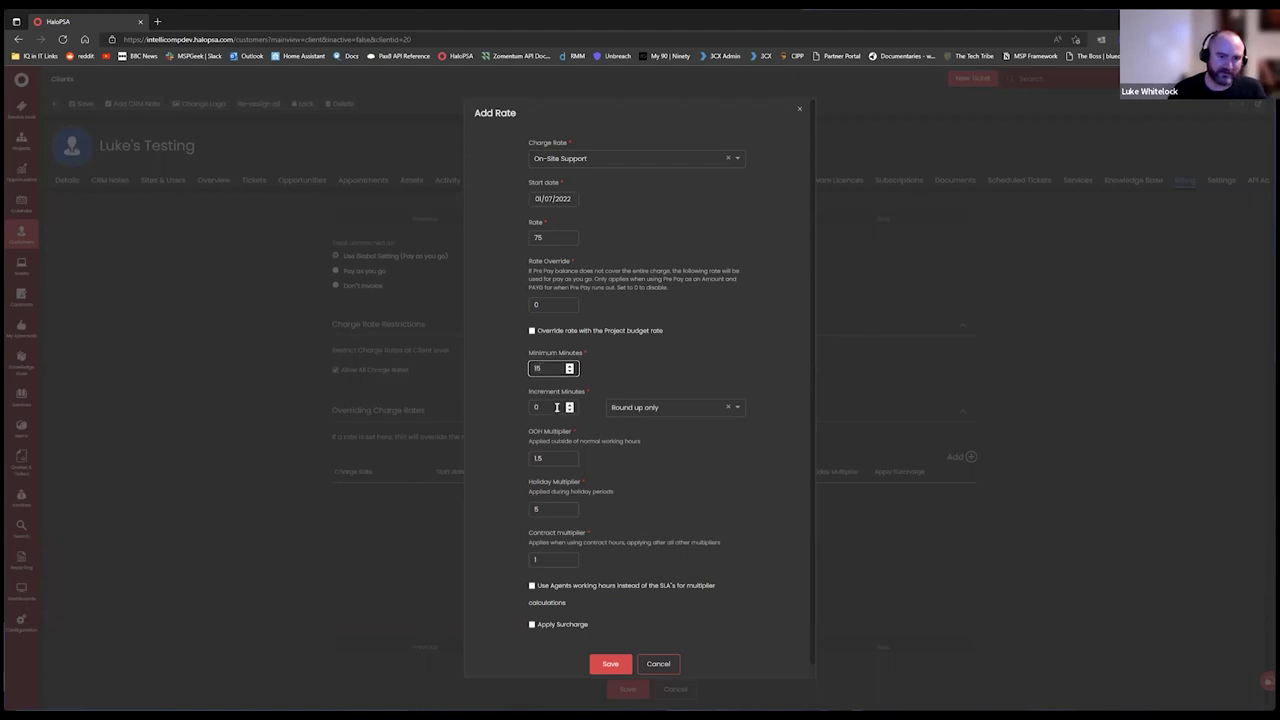
{"action": "left_click", "coordinate": [548, 408]}
{"action": "type", "text": "5"}
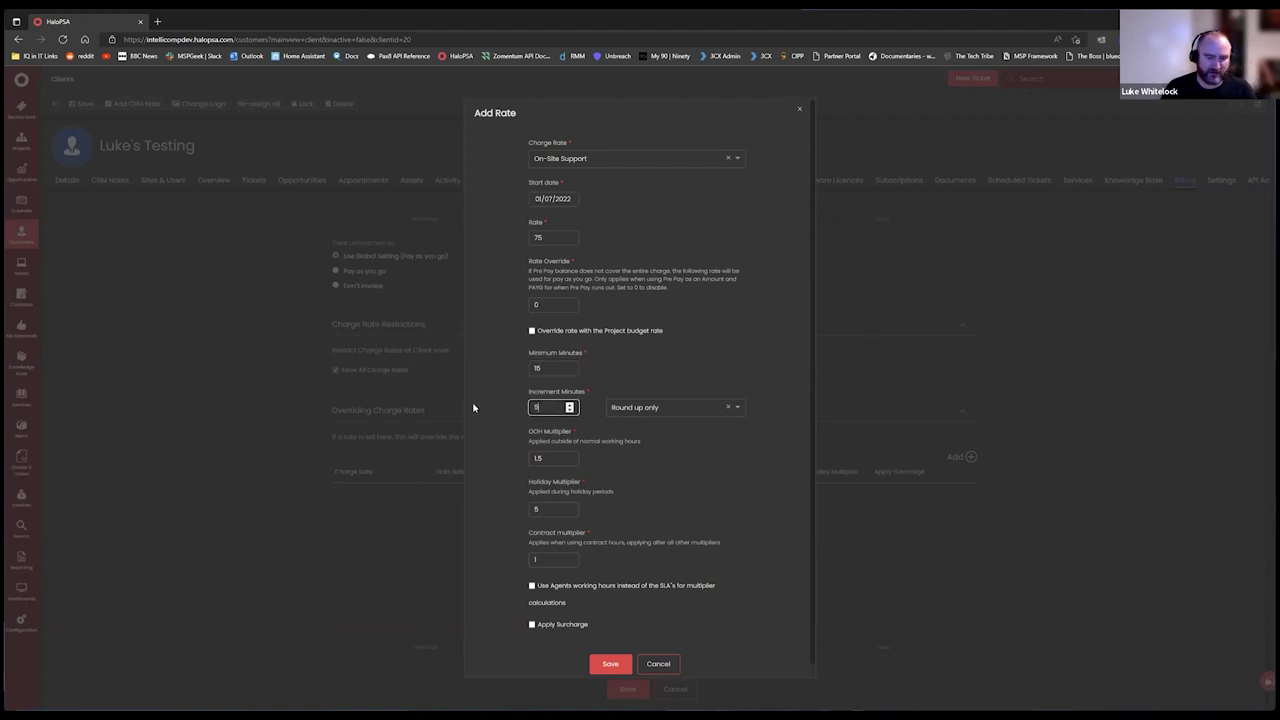
{"action": "key", "text": "shift+Tab"}
Keep rounding as Round up only, then save the override rate and the client's billing.
{"action": "left_click", "coordinate": [673, 408]}
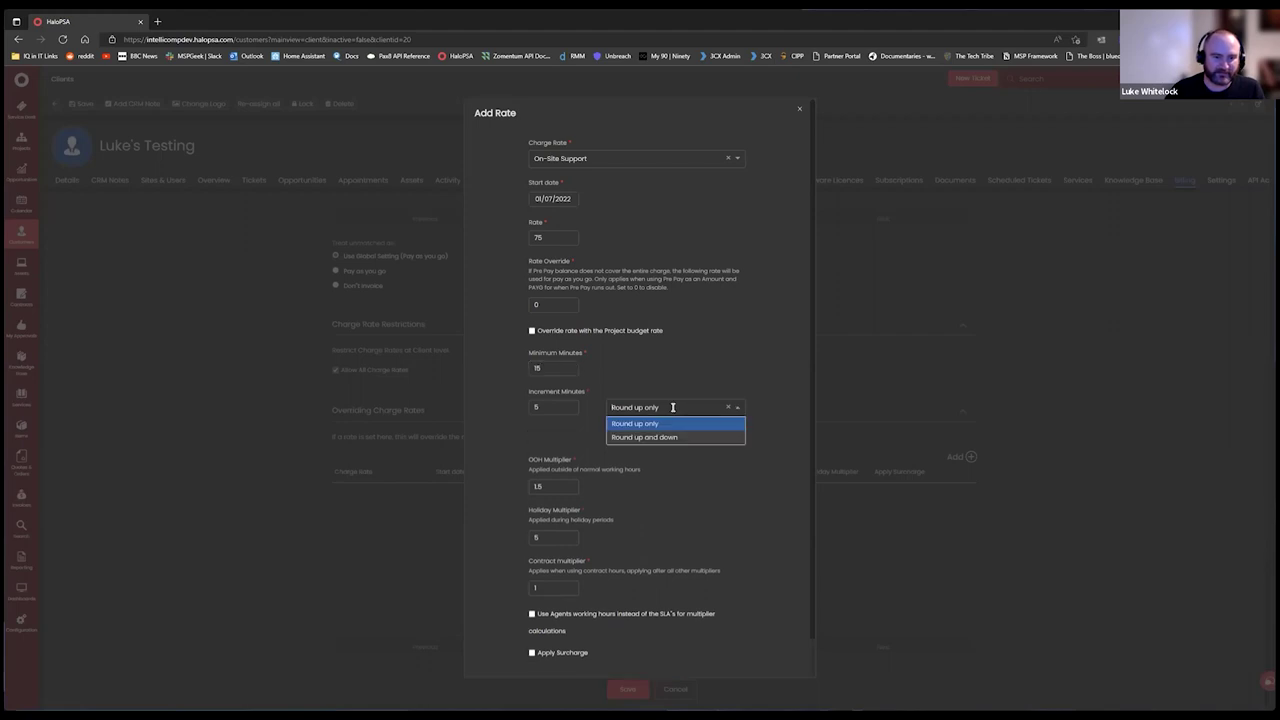
{"action": "left_click", "coordinate": [667, 426]}
{"action": "left_click", "coordinate": [748, 339]}
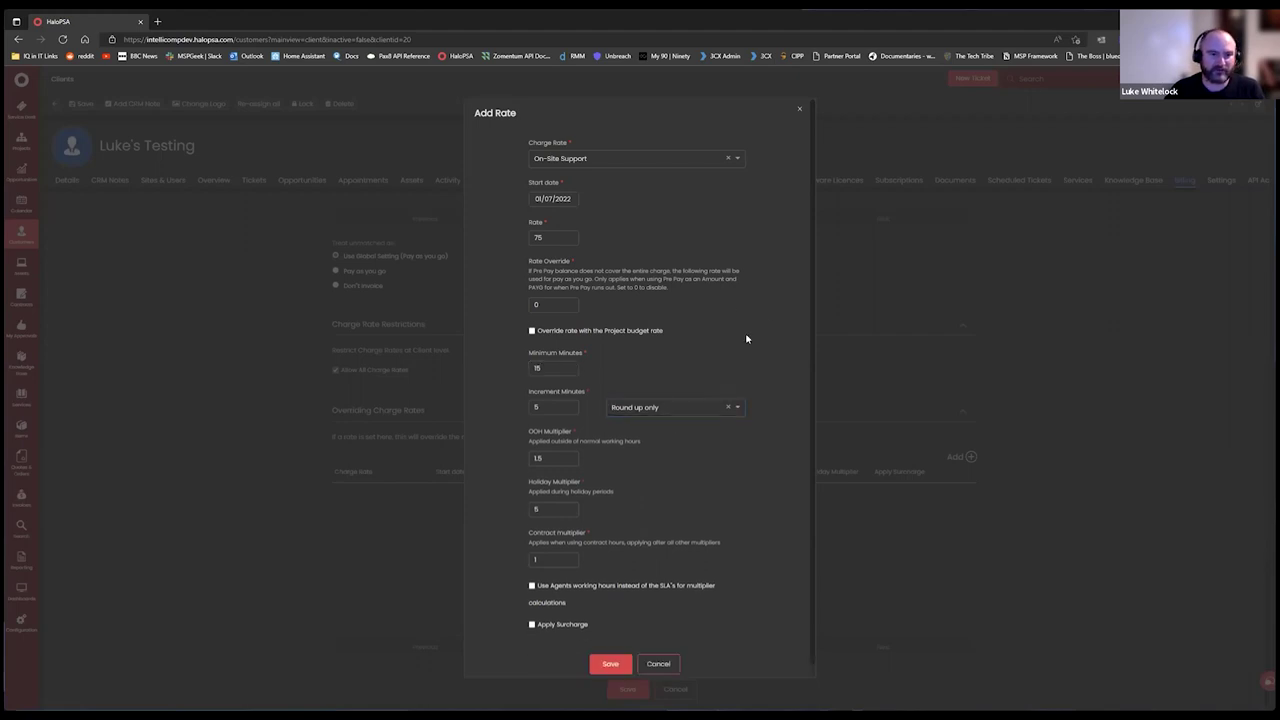
{"action": "left_click", "coordinate": [614, 665]}
{"action": "left_click", "coordinate": [627, 687]}
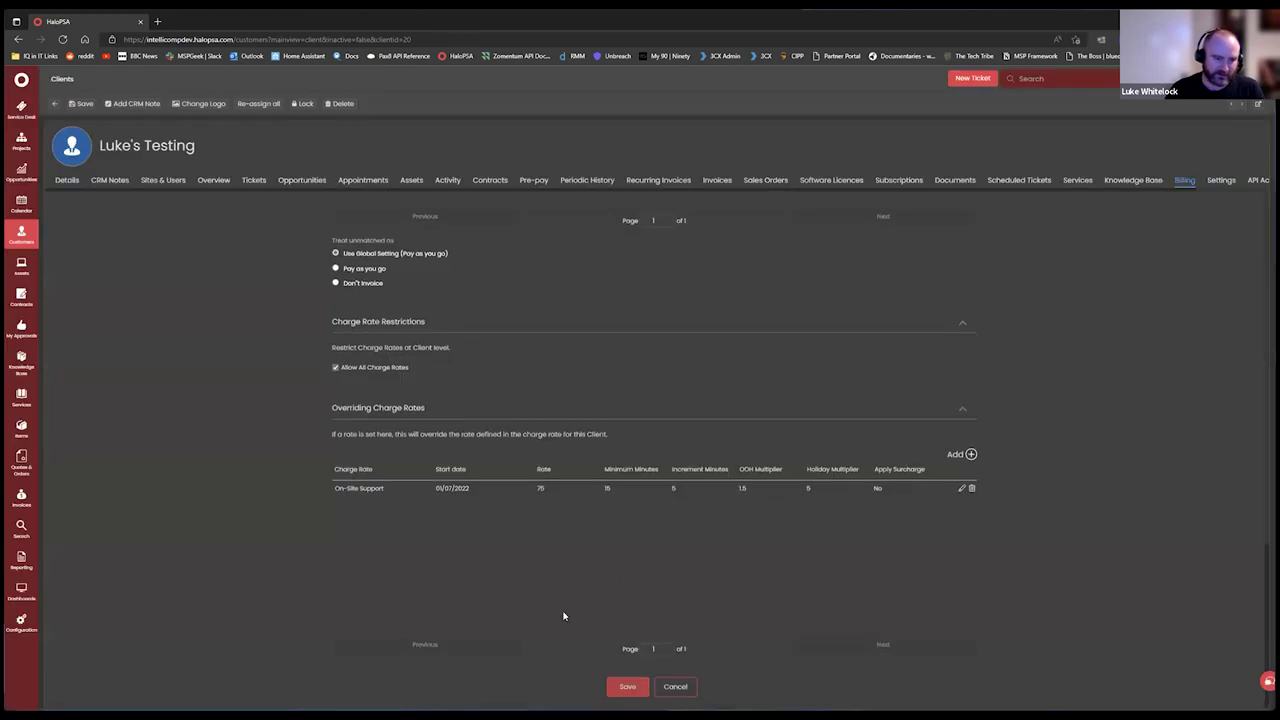
{"action": "scroll", "coordinate": [600, 500], "scroll_direction": "up", "scroll_amount": 3}
{"action": "scroll", "coordinate": [600, 520], "scroll_direction": "down", "scroll_amount": 3}
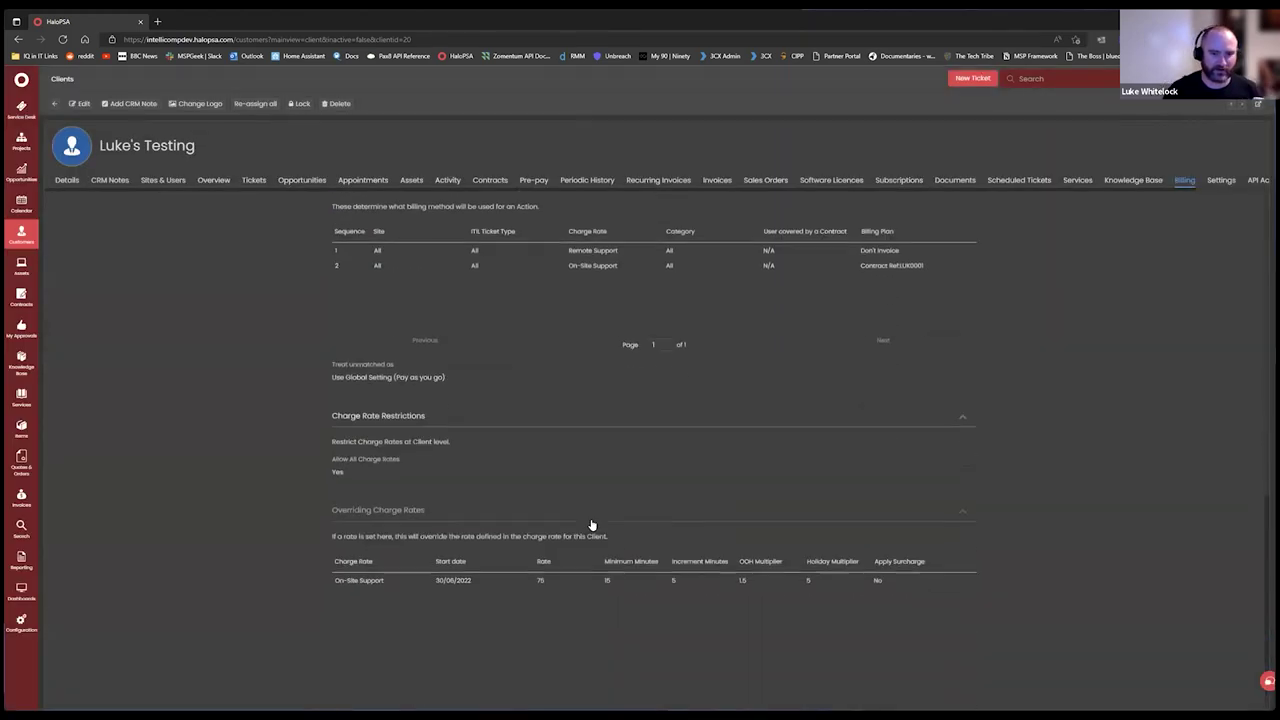
{"action": "scroll", "coordinate": [610, 550], "scroll_direction": "up", "scroll_amount": 2}
{"action": "scroll", "coordinate": [567, 579], "scroll_direction": "down", "scroll_amount": 2}
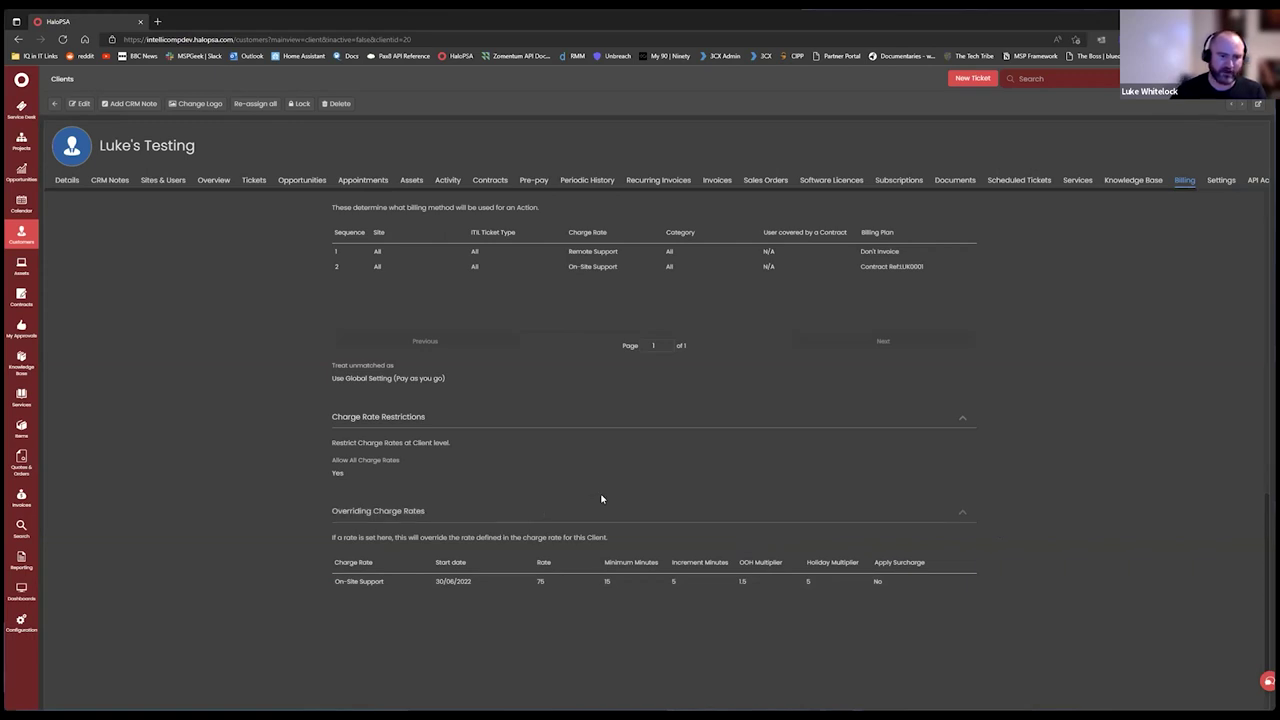
{"action": "scroll", "coordinate": [626, 569], "scroll_direction": "up", "scroll_amount": 2}
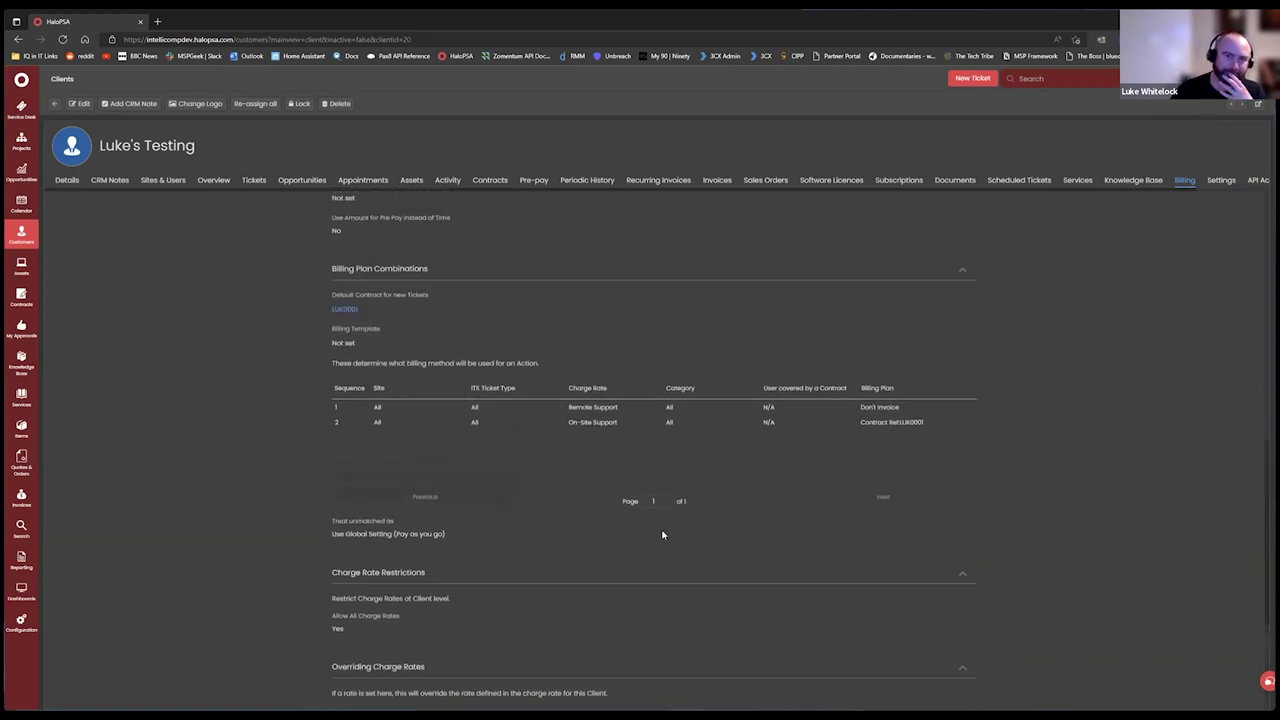
{"action": "scroll", "coordinate": [596, 483], "scroll_direction": "down", "scroll_amount": 3}
{"action": "scroll", "coordinate": [603, 466], "scroll_direction": "up", "scroll_amount": 3}
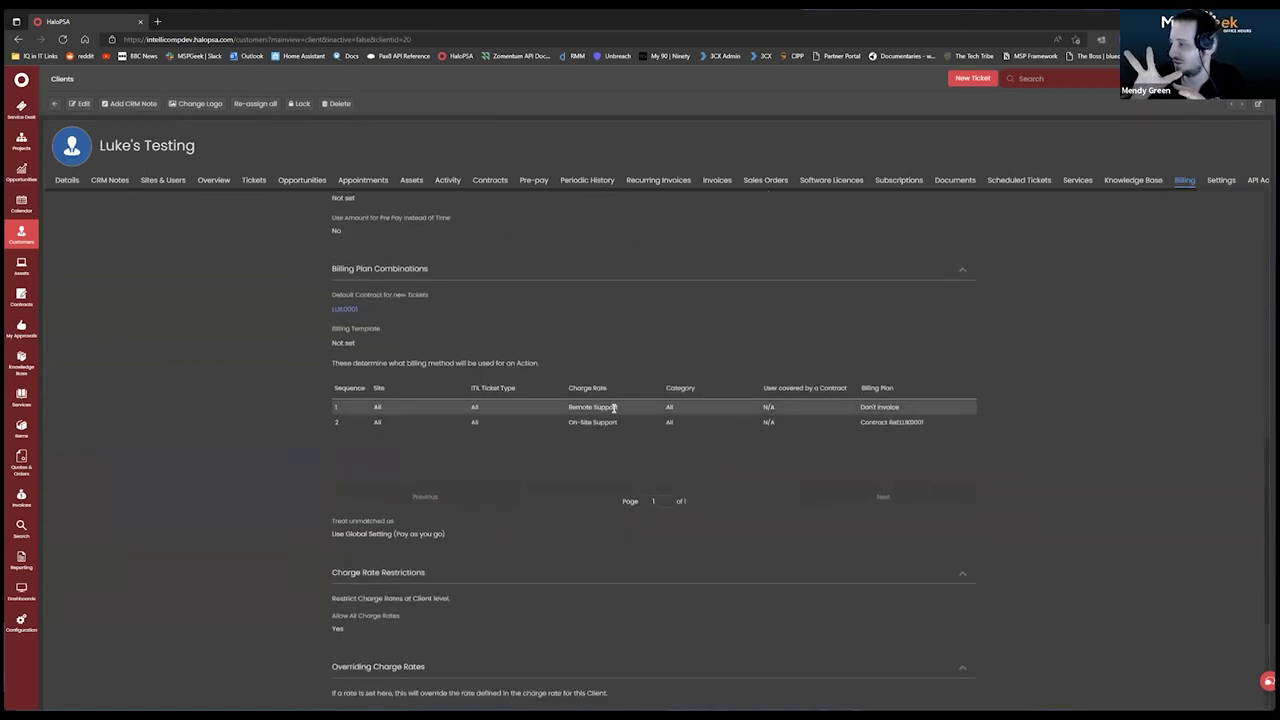
{"action": "scroll", "coordinate": [754, 471], "scroll_direction": "down", "scroll_amount": 3}
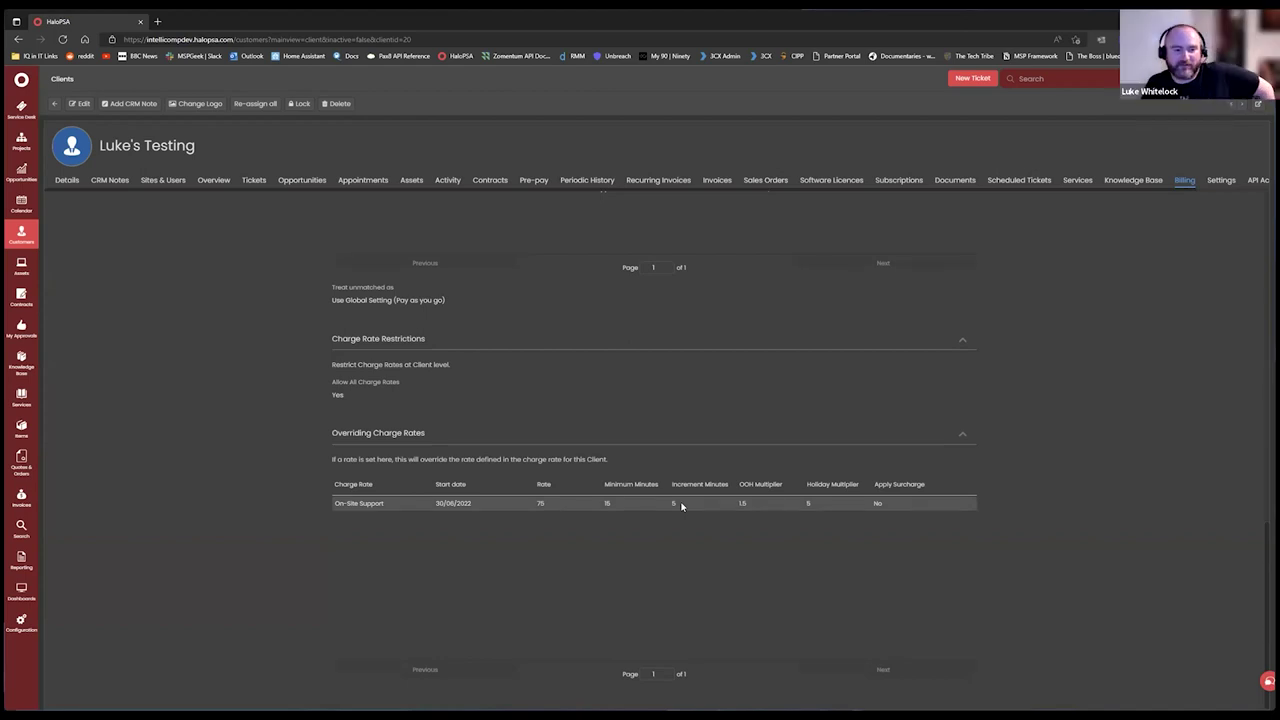
Open the Remote Support charge rate's rate entry (50 from 01/01/1990) in Configuration > Billing > Charge Rates.
{"action": "left_click", "coordinate": [22, 626]}
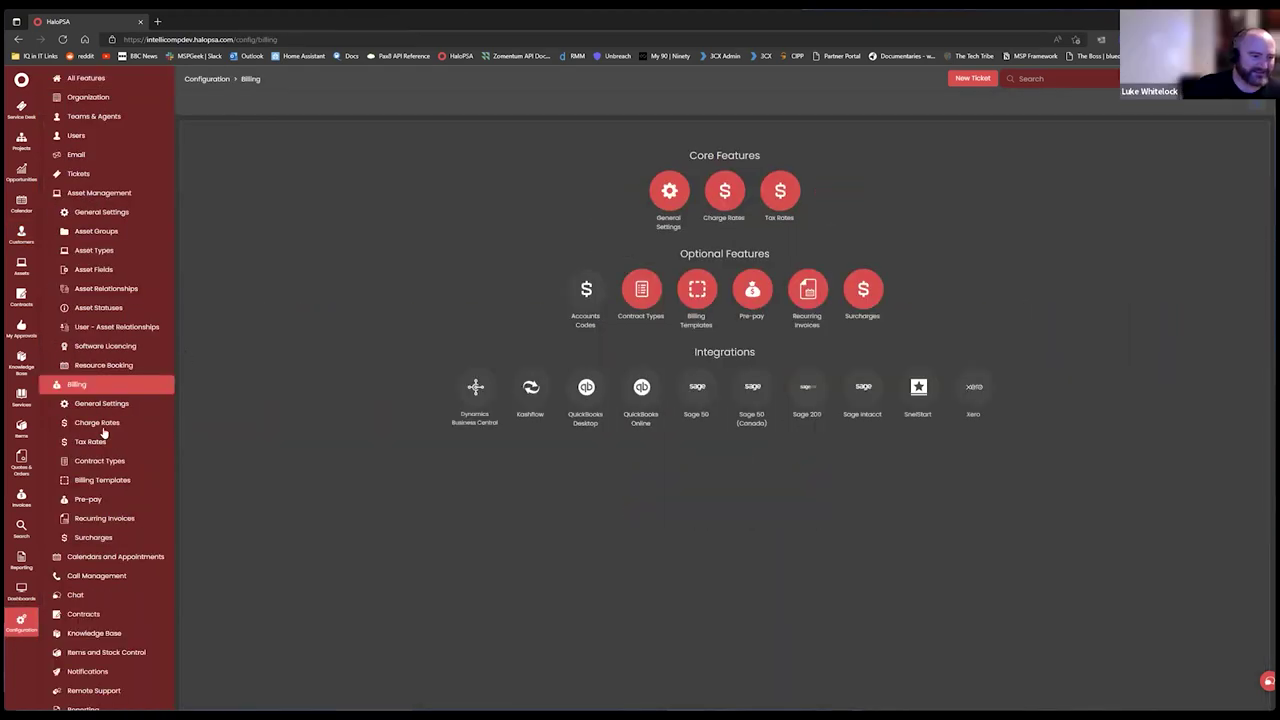
{"action": "left_click", "coordinate": [100, 425]}
{"action": "left_click", "coordinate": [304, 150]}
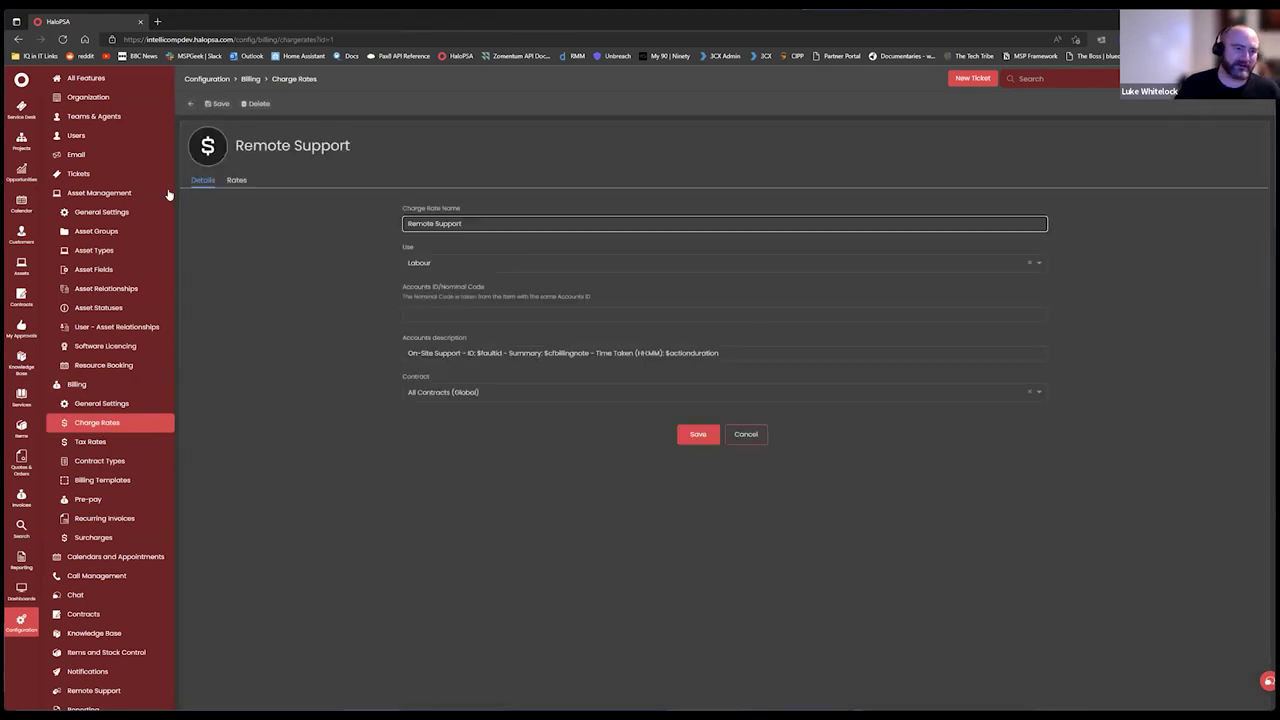
{"action": "left_click", "coordinate": [234, 180]}
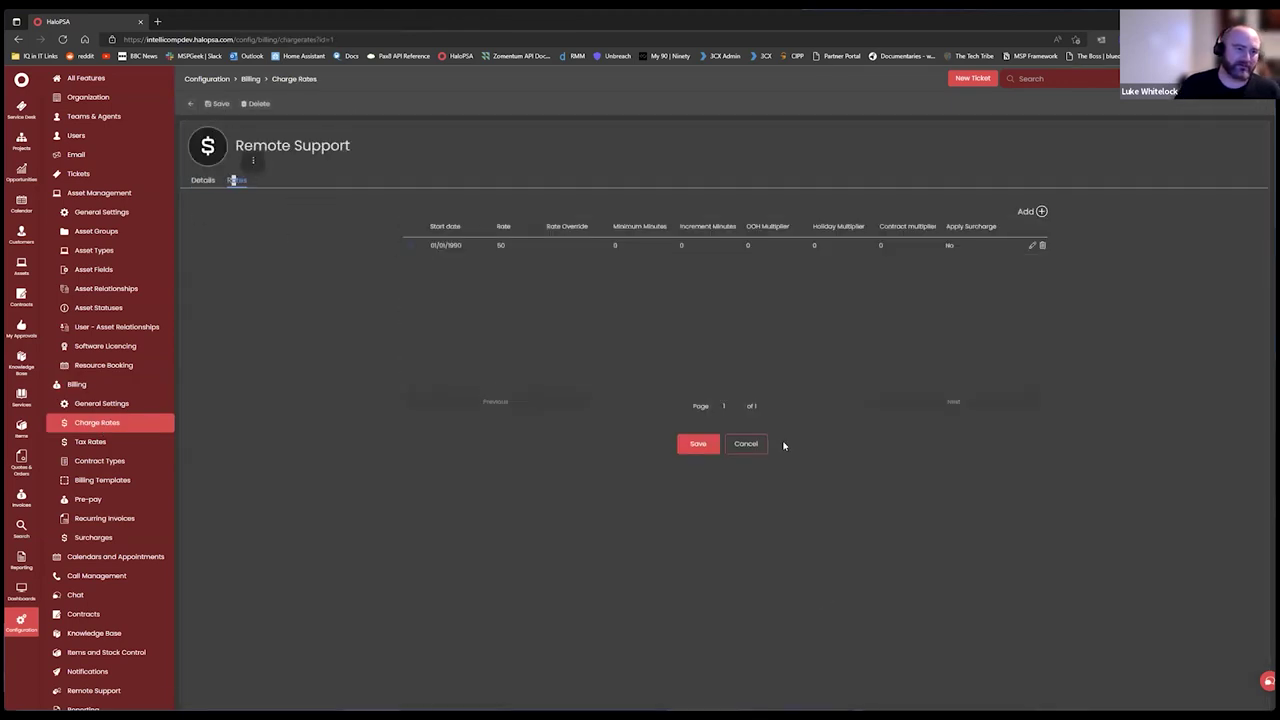
{"action": "left_click", "coordinate": [1031, 247]}
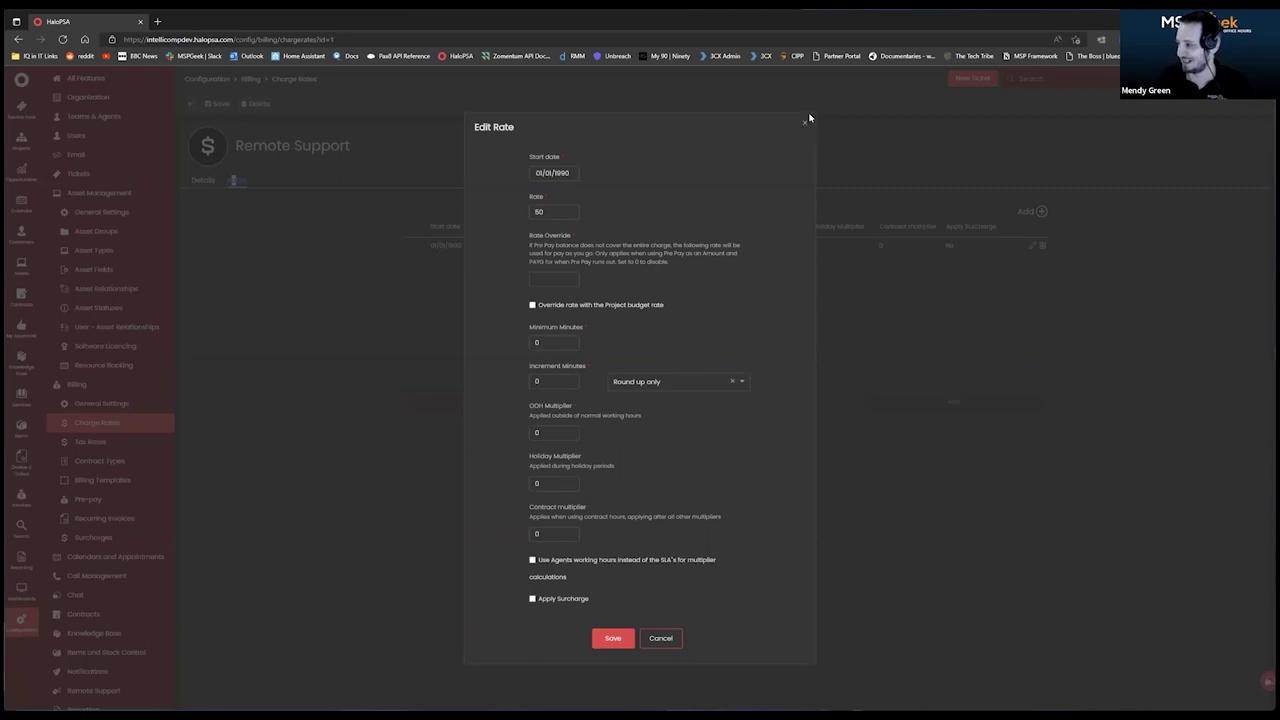
Close the Remote Support Edit Rate form unchanged and go to Billing General Settings.
{"action": "left_click", "coordinate": [804, 122]}
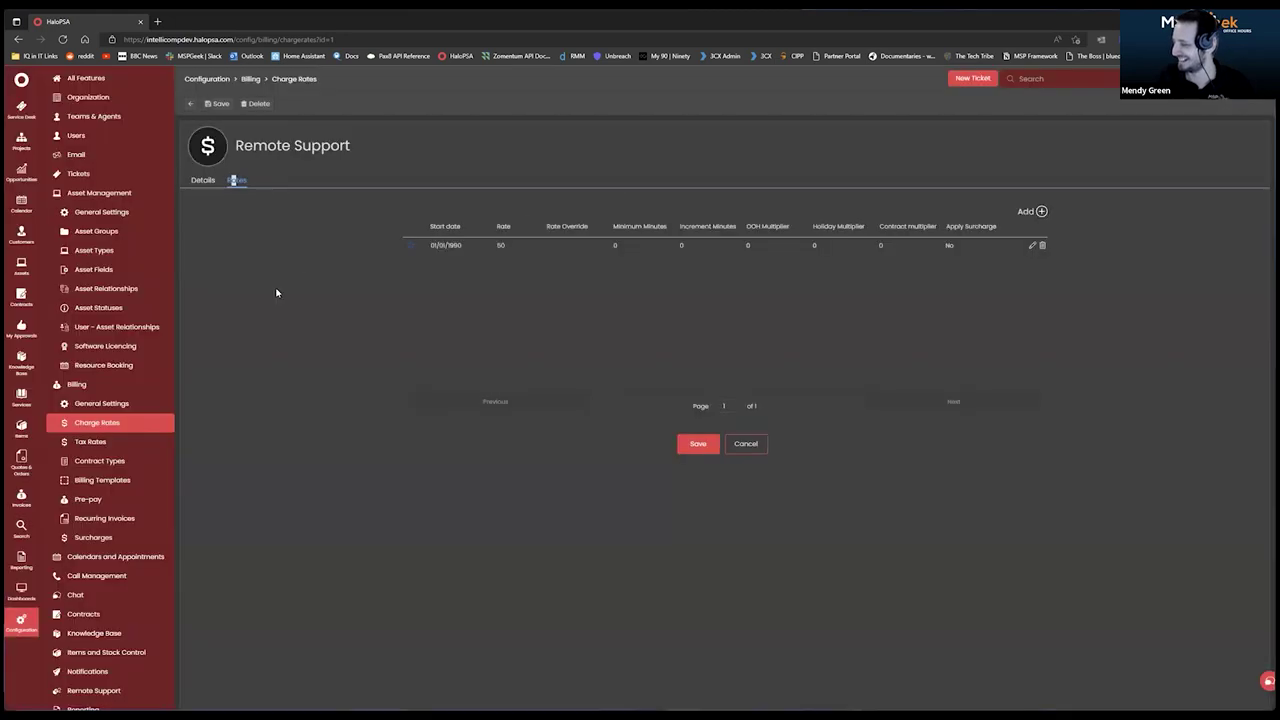
{"action": "left_click", "coordinate": [106, 406]}
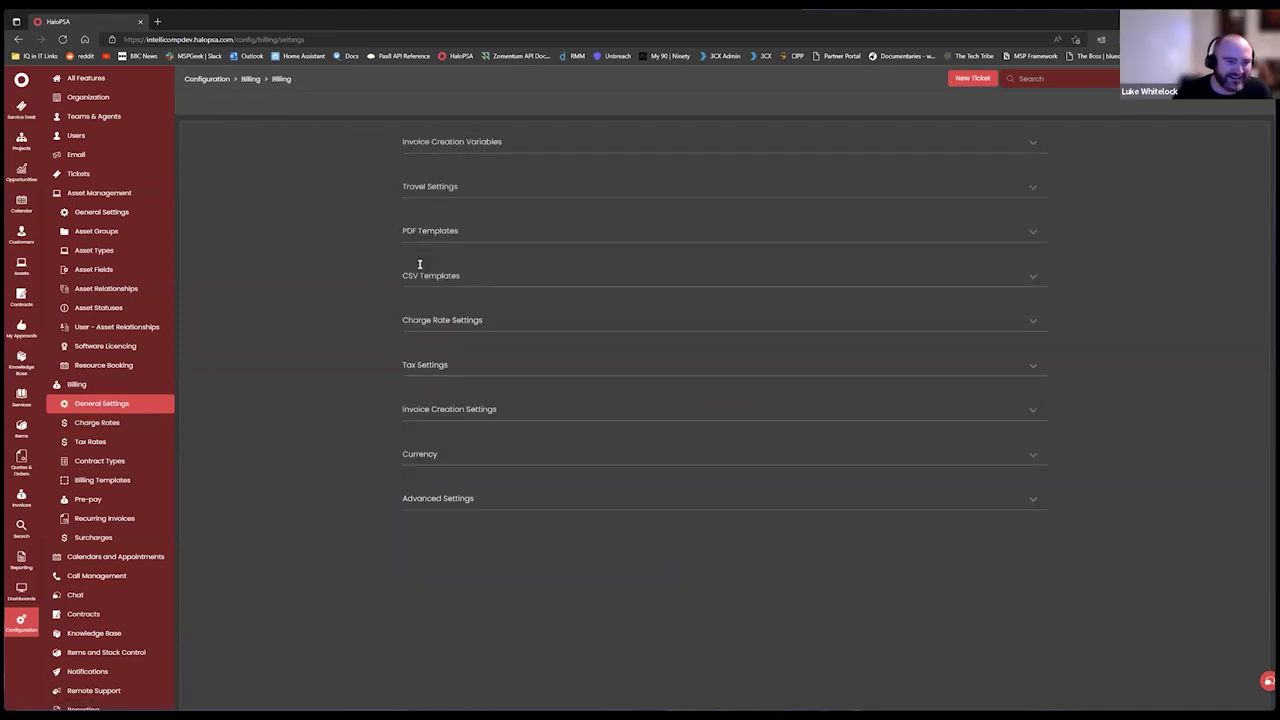
Expand Advanced Settings, go to Billing Templates and begin a new billing template.
{"action": "left_click", "coordinate": [420, 502]}
{"action": "scroll", "coordinate": [529, 535], "scroll_direction": "down", "scroll_amount": 1}
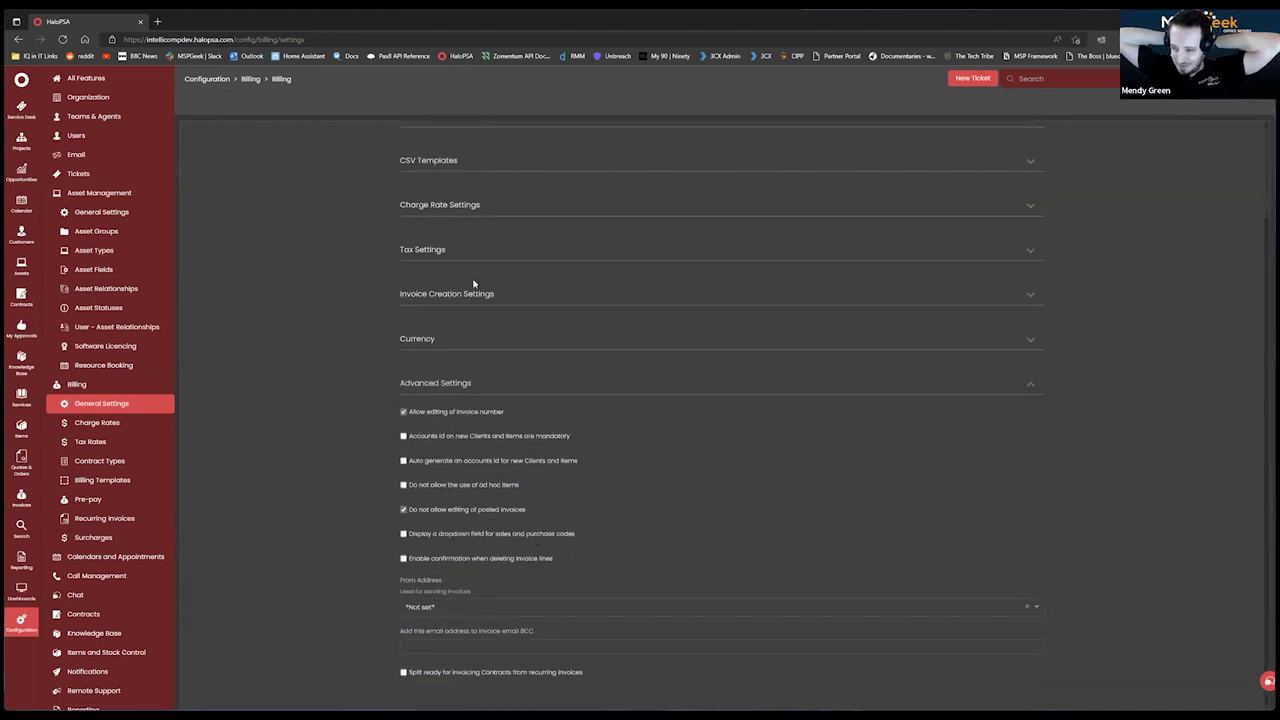
{"action": "scroll", "coordinate": [472, 290], "scroll_direction": "up", "scroll_amount": 1}
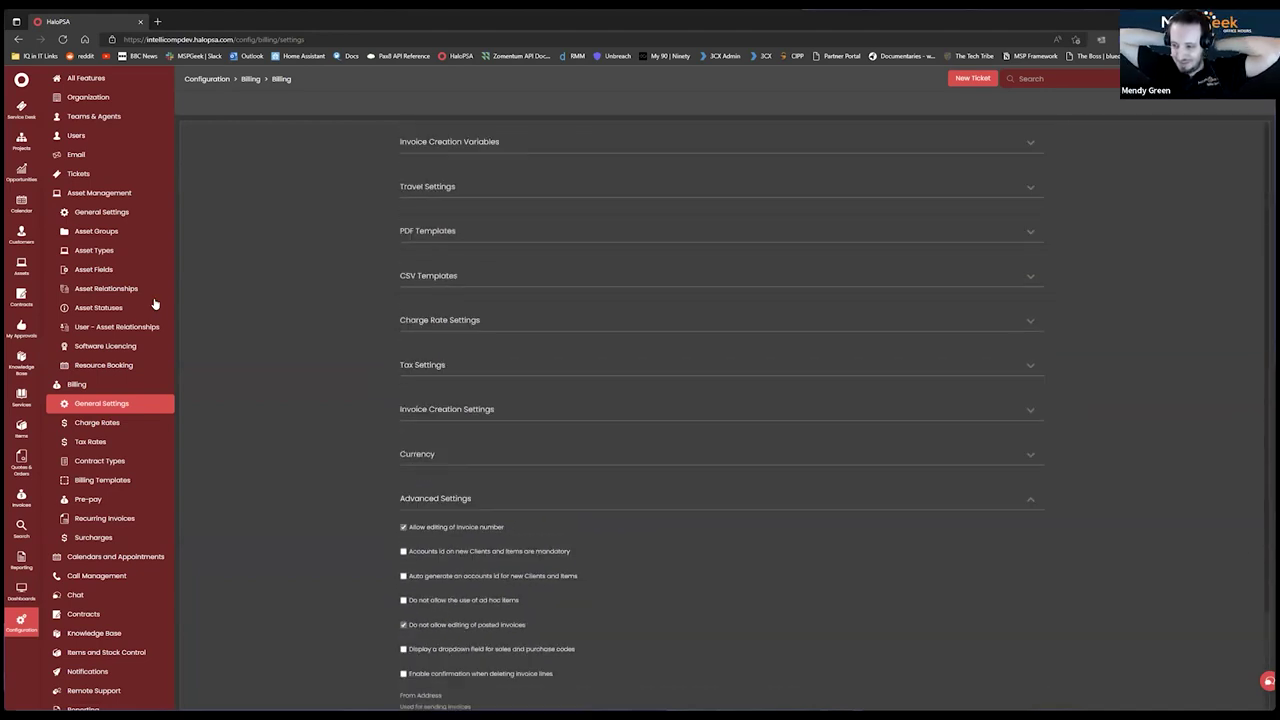
{"action": "left_click", "coordinate": [88, 481]}
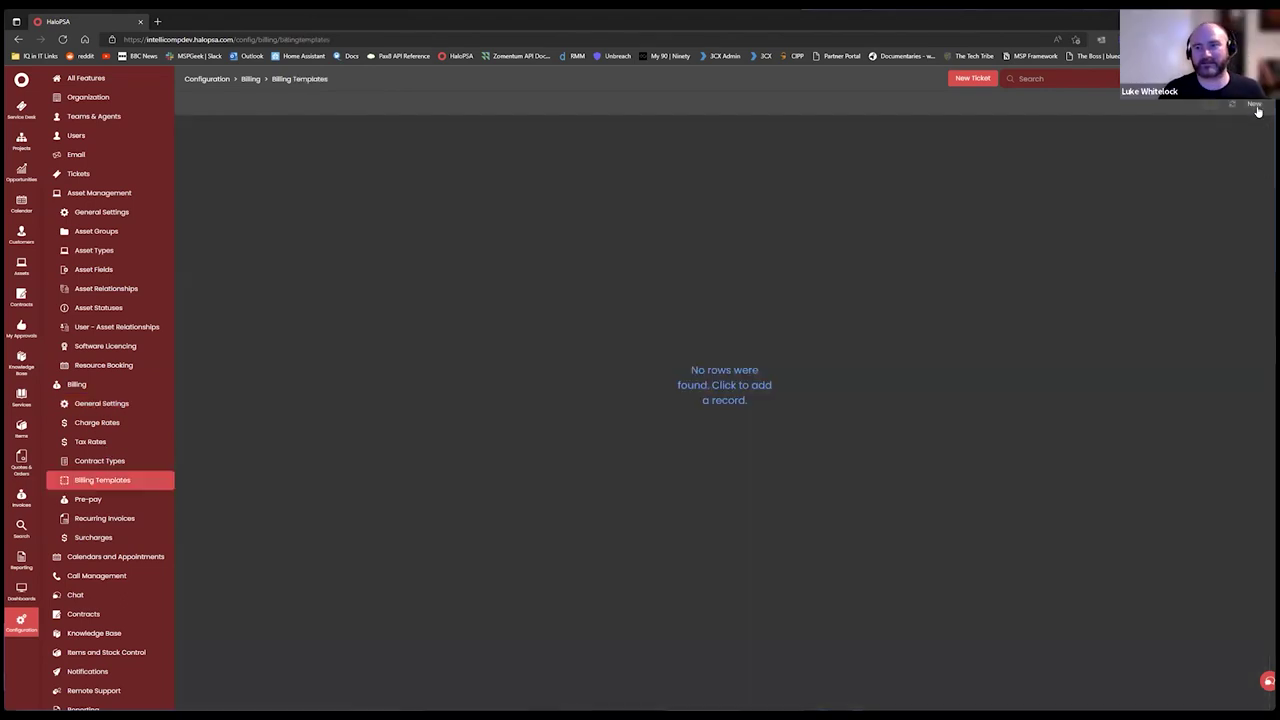
{"action": "left_click", "coordinate": [1256, 106]}
{"action": "scroll", "coordinate": [637, 371], "scroll_direction": "down", "scroll_amount": 1}
{"action": "scroll", "coordinate": [640, 370], "scroll_direction": "up", "scroll_amount": 2}
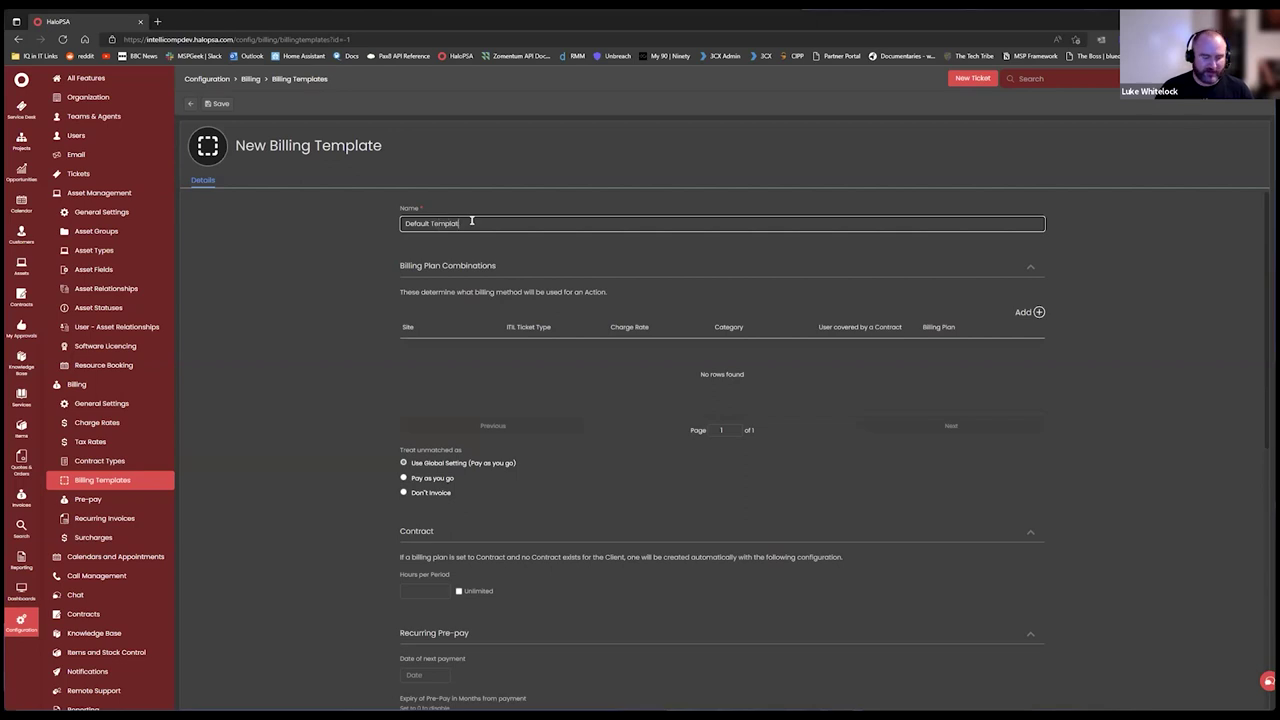
Finish naming the template 'Default Template Plan' and add a combination with charge rate On-Site Support.
{"action": "type", "text": "Plan"}
{"action": "left_click", "coordinate": [376, 236]}
{"action": "left_click", "coordinate": [1039, 312]}
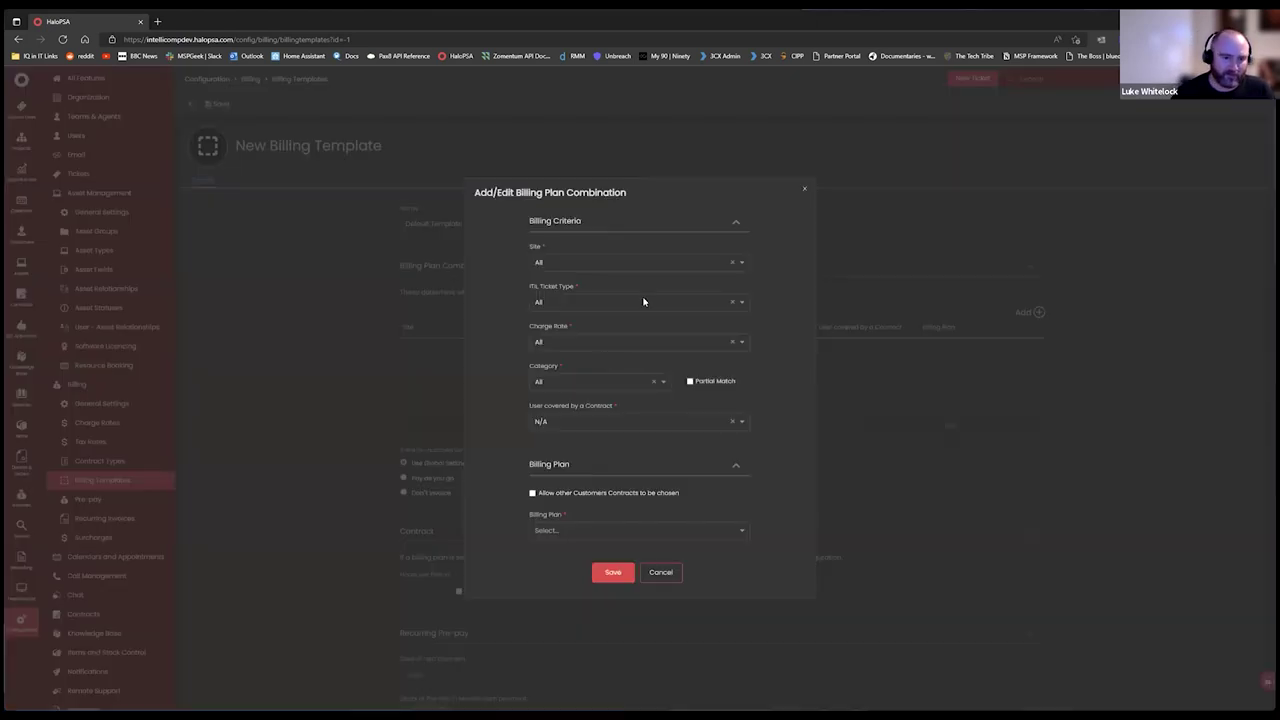
{"action": "left_click", "coordinate": [586, 344]}
{"action": "left_click", "coordinate": [582, 366]}
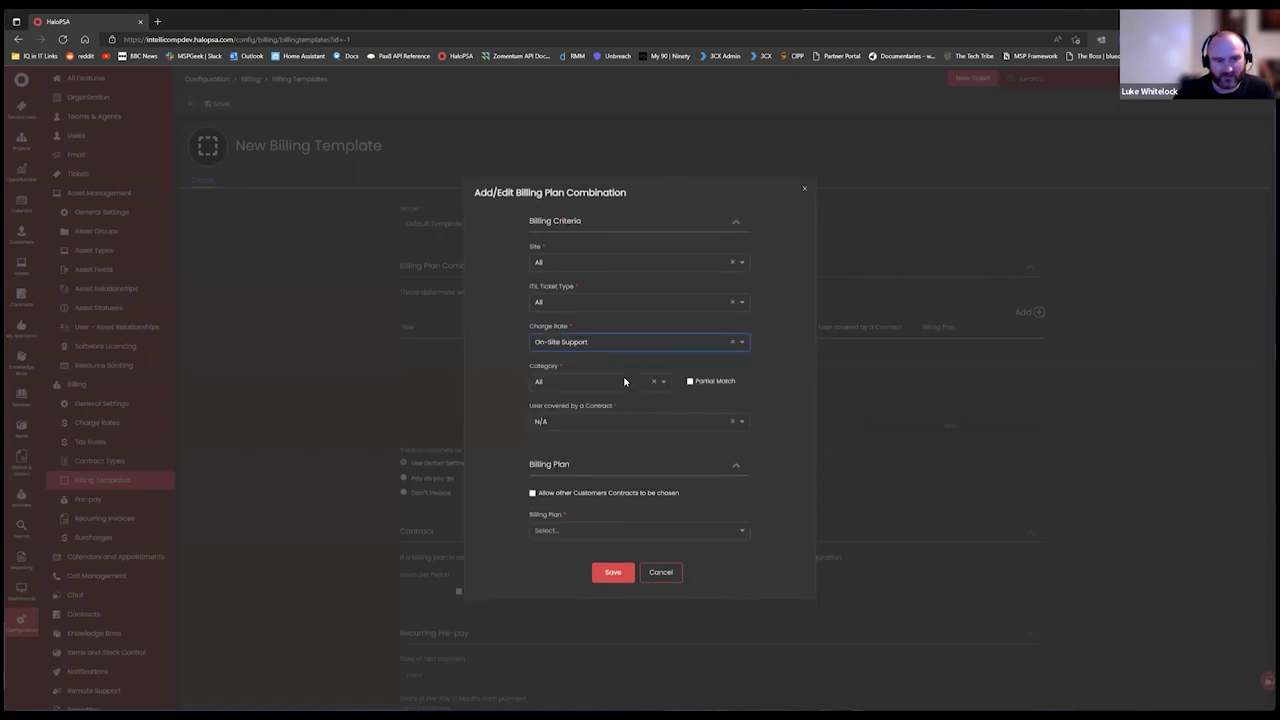
Set category Account Administration, coverage No Billing Description, billing plan Contract, and save it.
{"action": "left_click", "coordinate": [624, 381]}
{"action": "scroll", "coordinate": [596, 390], "scroll_direction": "down", "scroll_amount": 2}
{"action": "scroll", "coordinate": [585, 375], "scroll_direction": "up", "scroll_amount": 3}
{"action": "left_click", "coordinate": [572, 362]}
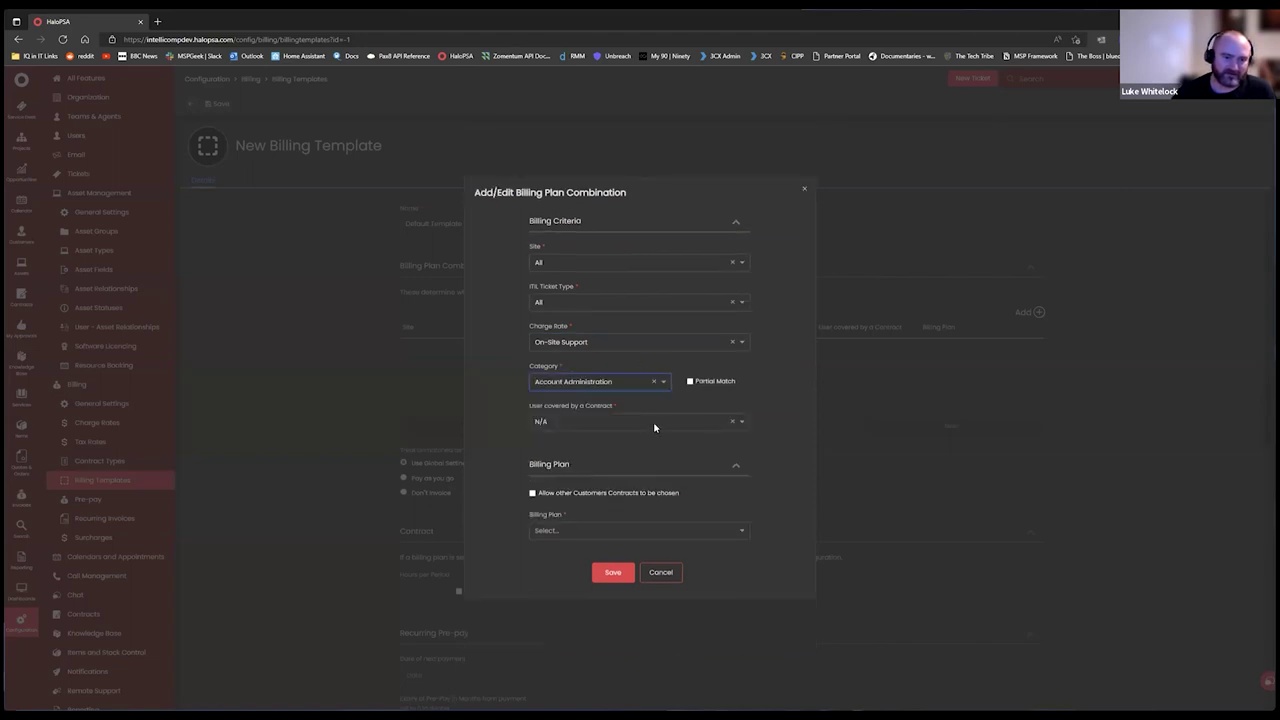
{"action": "left_click", "coordinate": [655, 428]}
{"action": "left_click", "coordinate": [603, 427]}
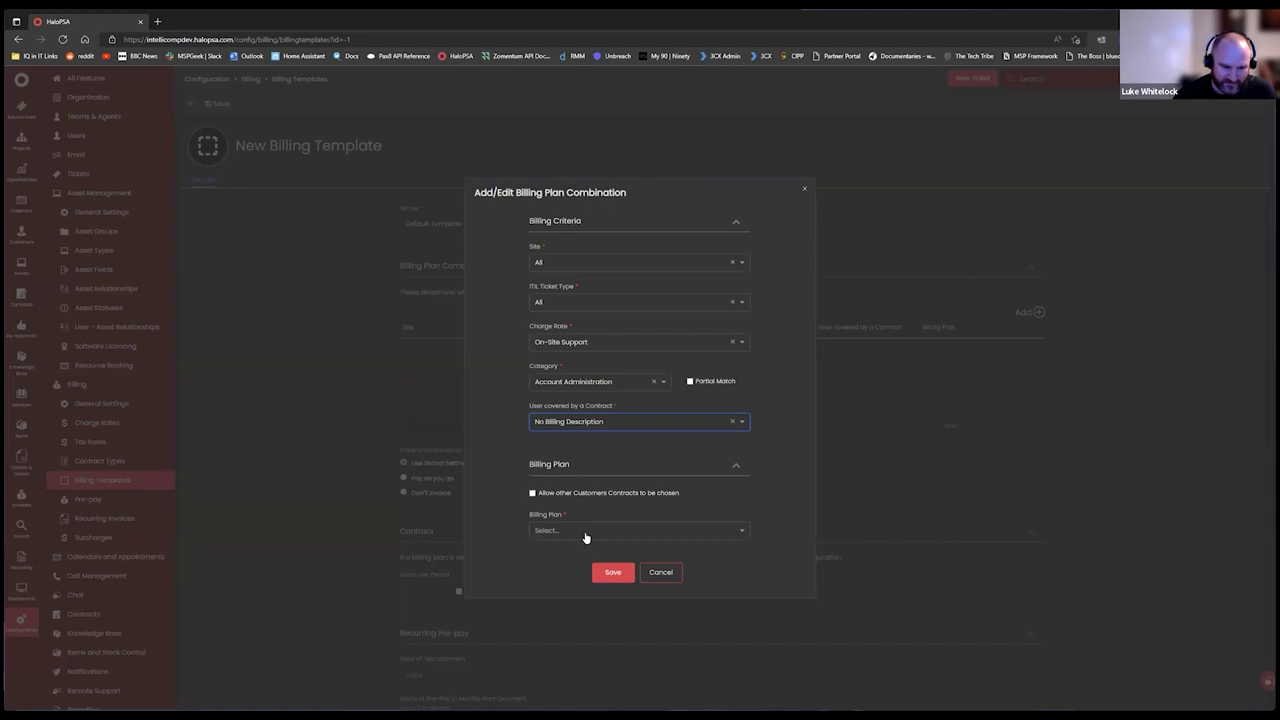
{"action": "left_click", "coordinate": [586, 533]}
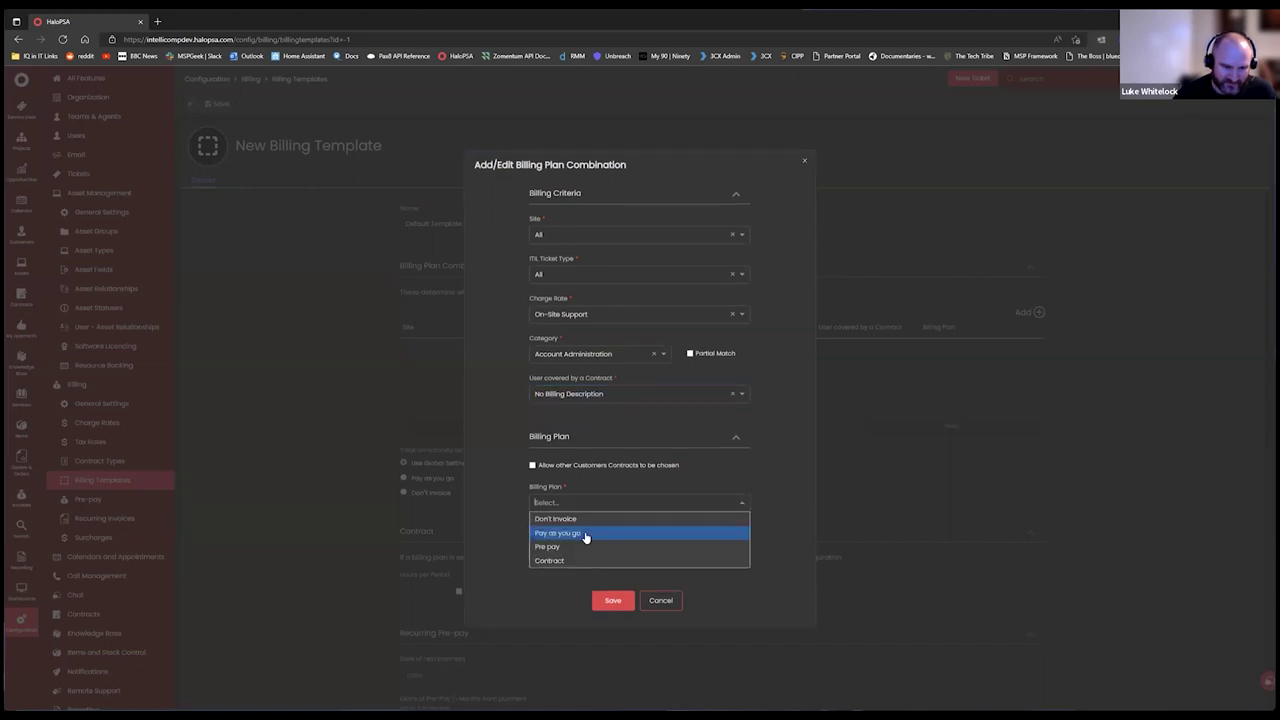
{"action": "left_click", "coordinate": [566, 561]}
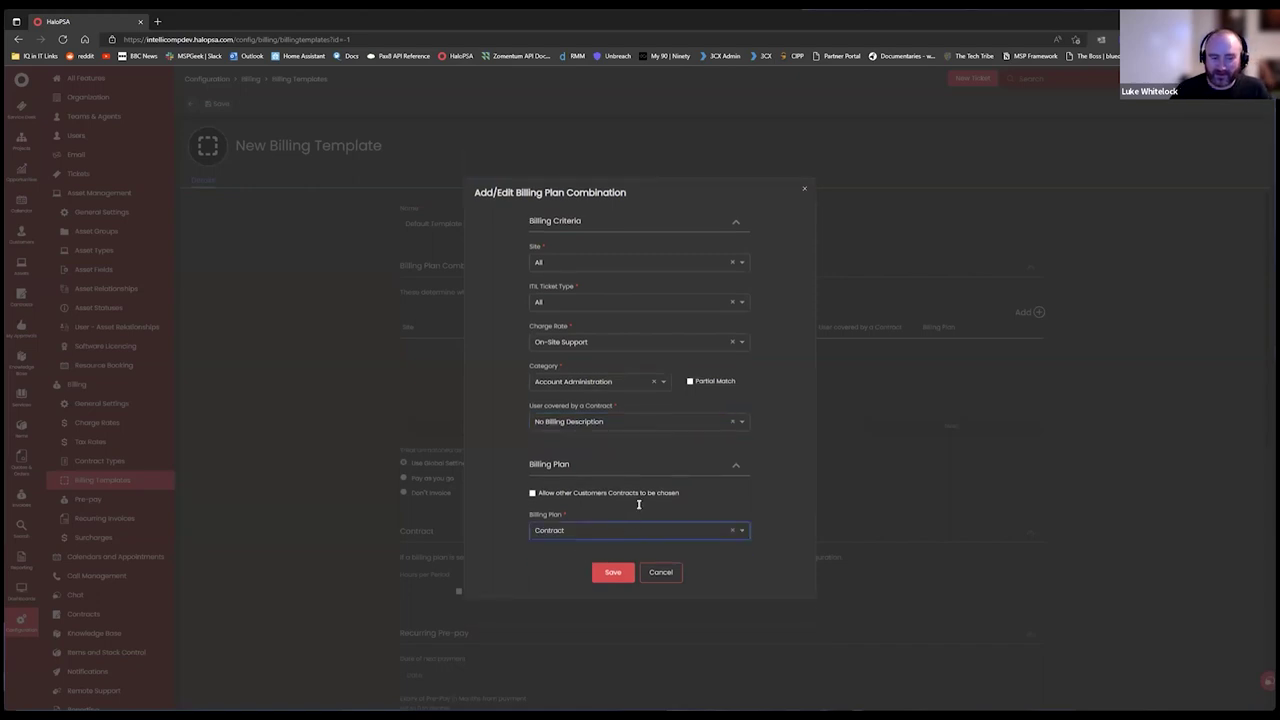
{"action": "left_click", "coordinate": [613, 579]}
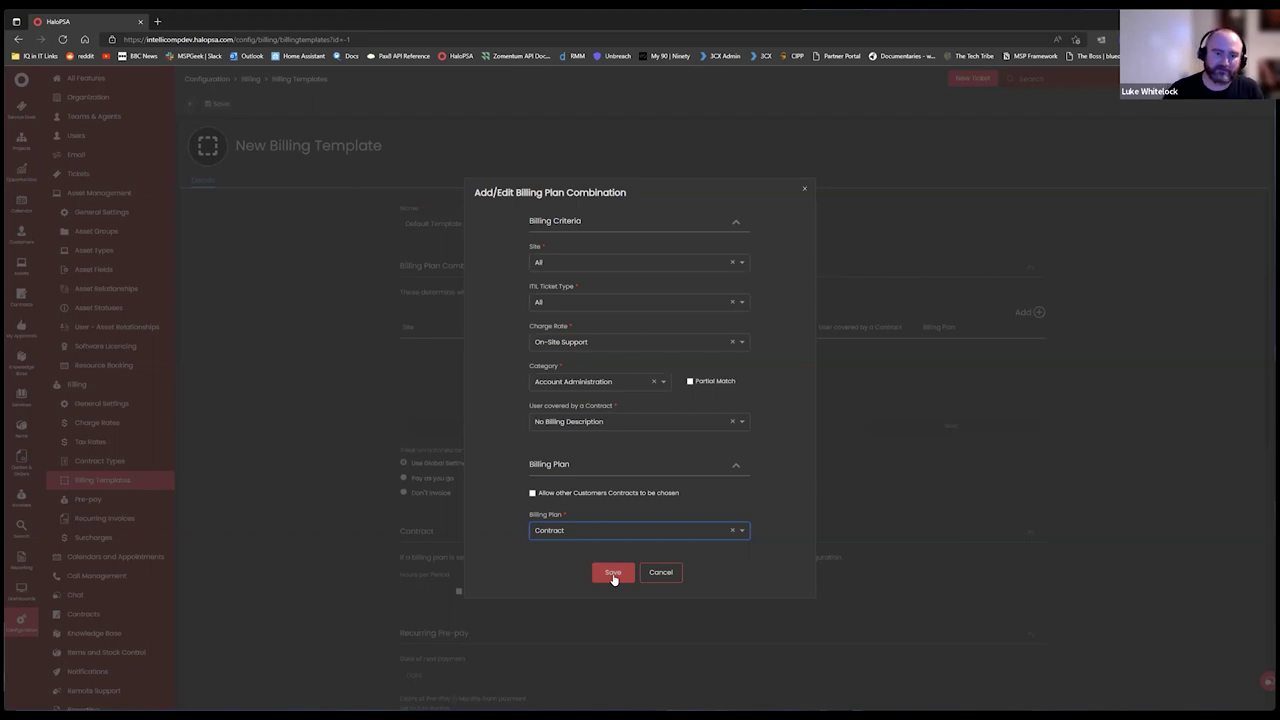
{"action": "left_click", "coordinate": [613, 574]}
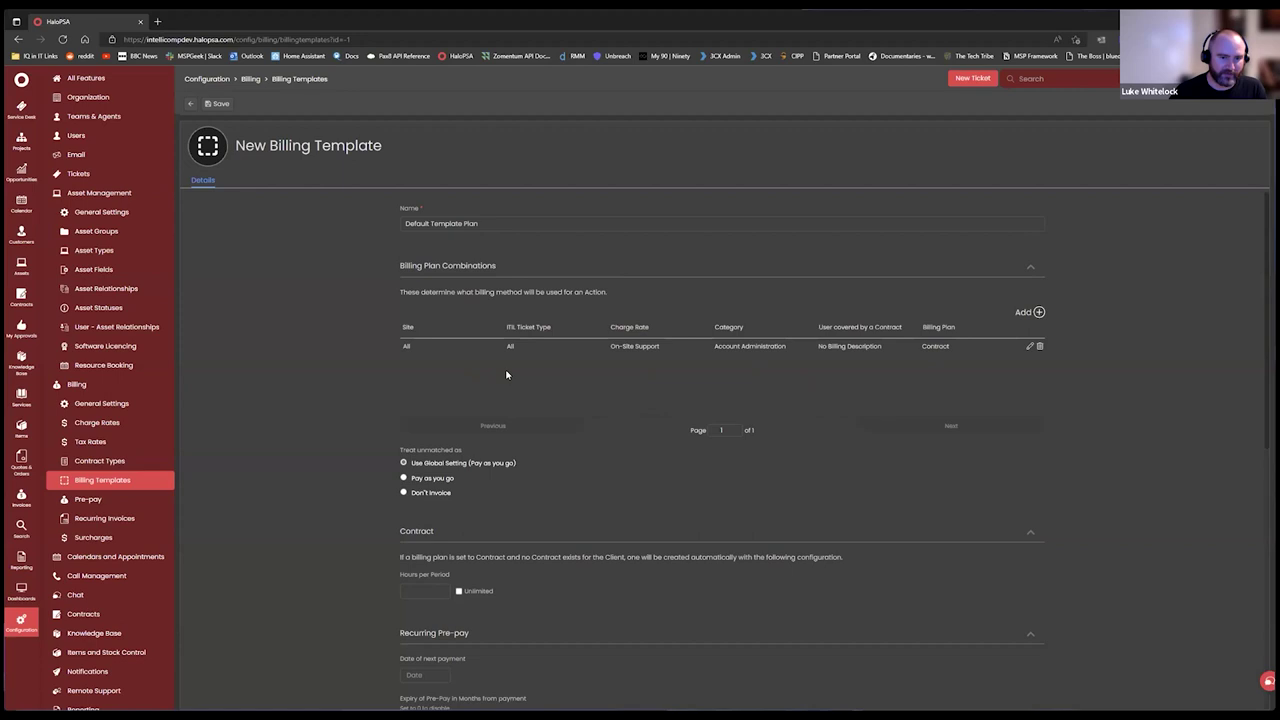
Add an On-Site Support combination for all categories billed as Don't Invoice.
{"action": "left_click", "coordinate": [1038, 313]}
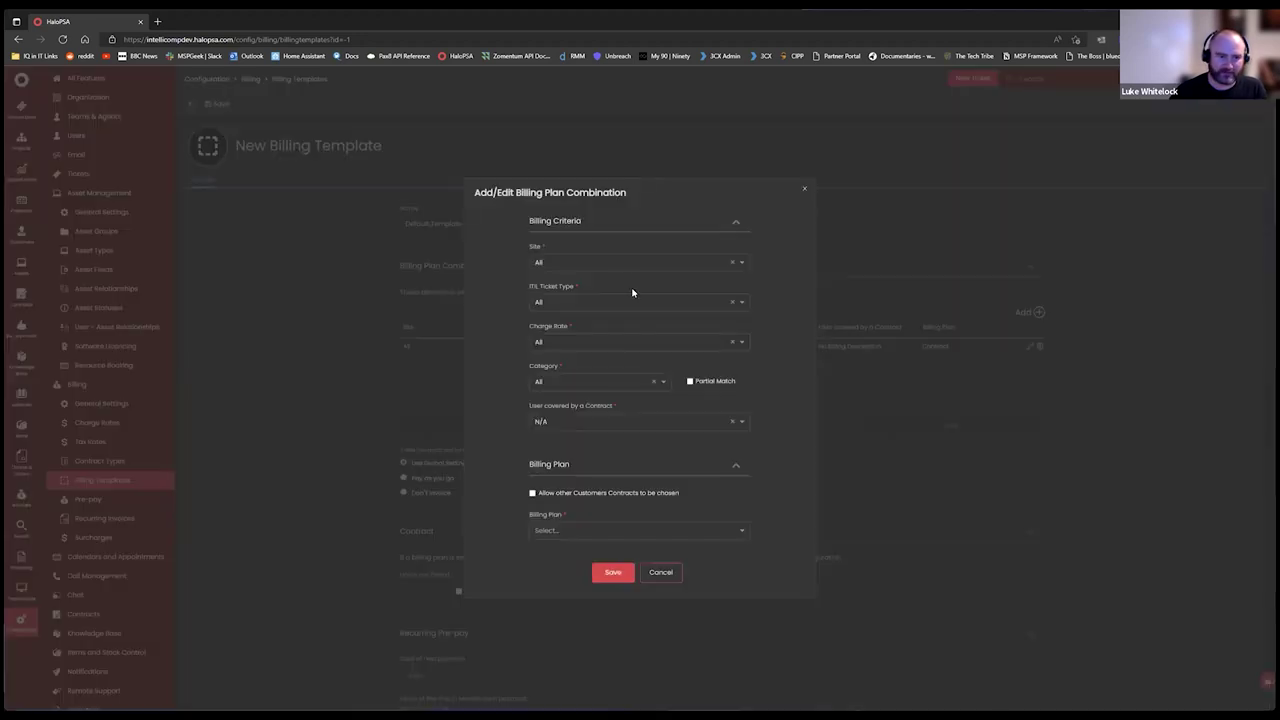
{"action": "left_click", "coordinate": [803, 190]}
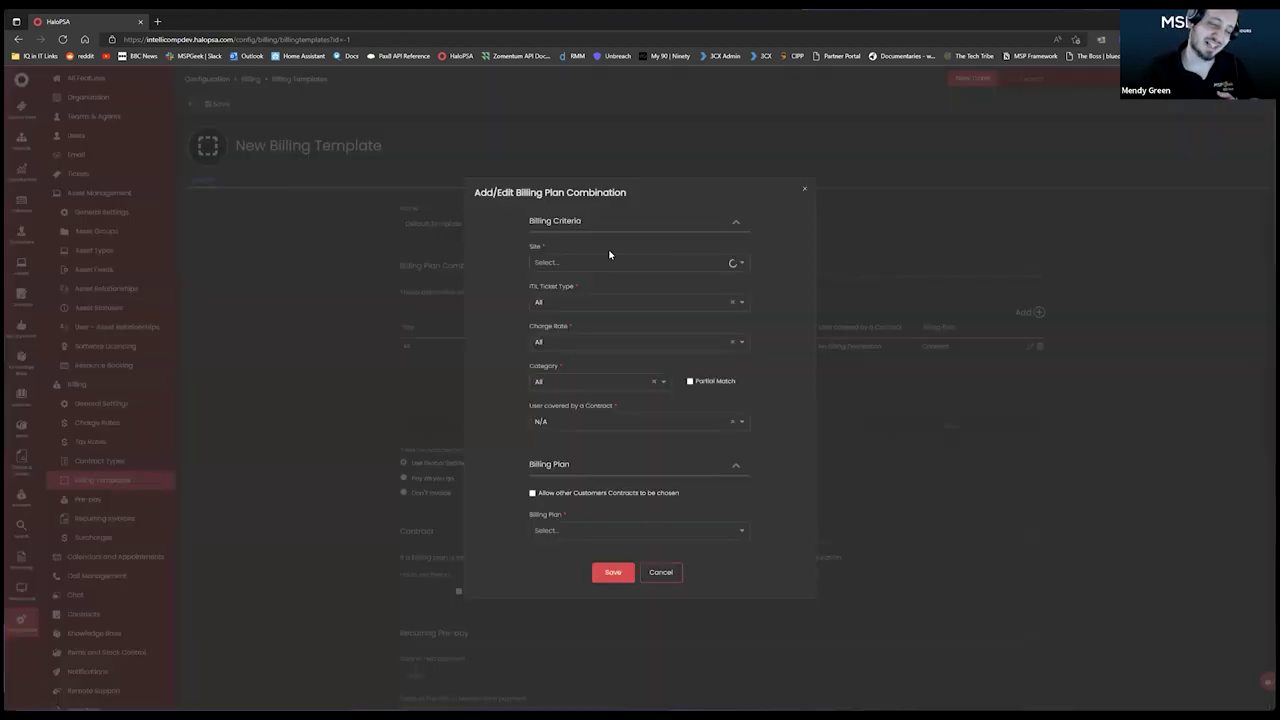
{"action": "left_click", "coordinate": [592, 342]}
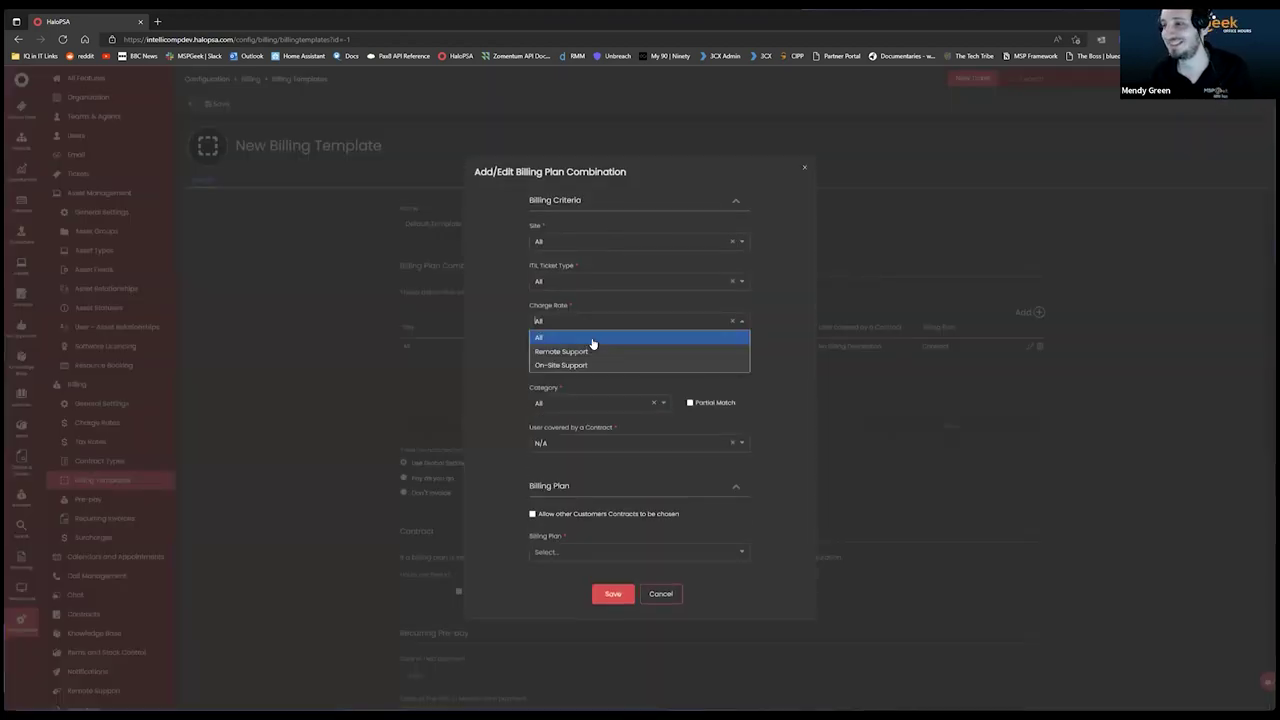
{"action": "left_click", "coordinate": [580, 365]}
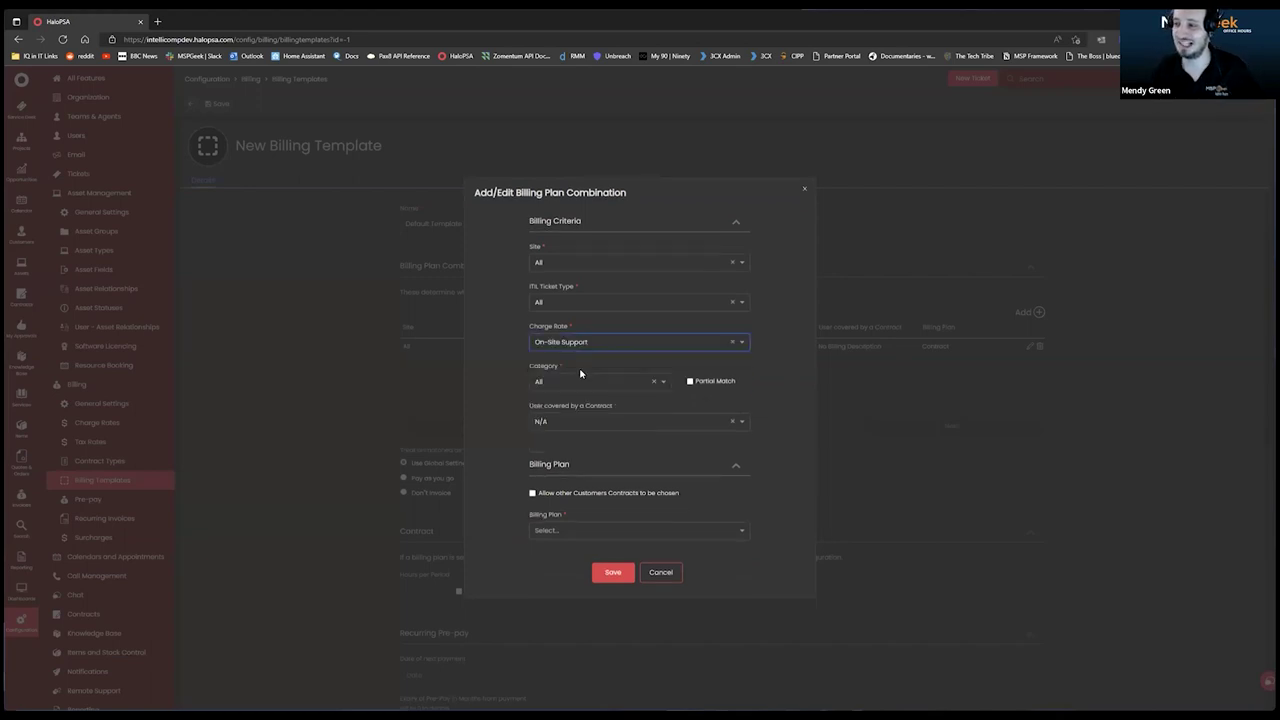
{"action": "left_click", "coordinate": [588, 381]}
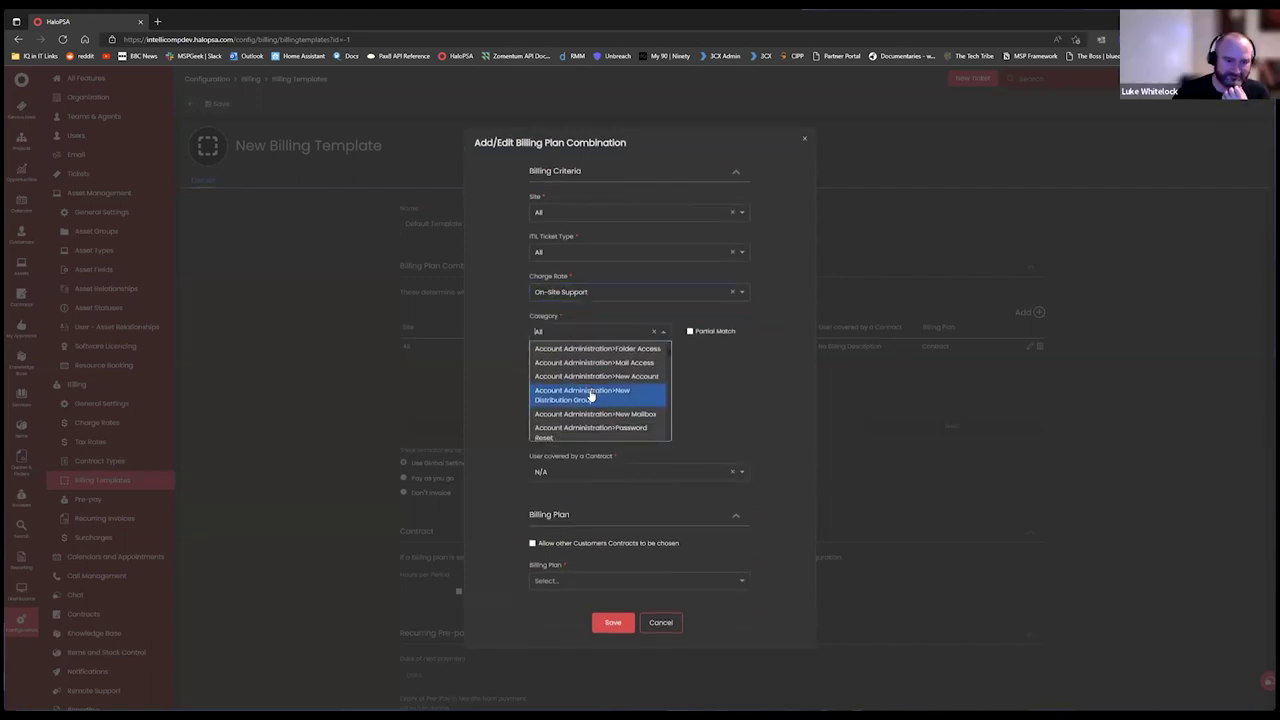
{"action": "scroll", "coordinate": [588, 398], "scroll_direction": "down", "scroll_amount": 5}
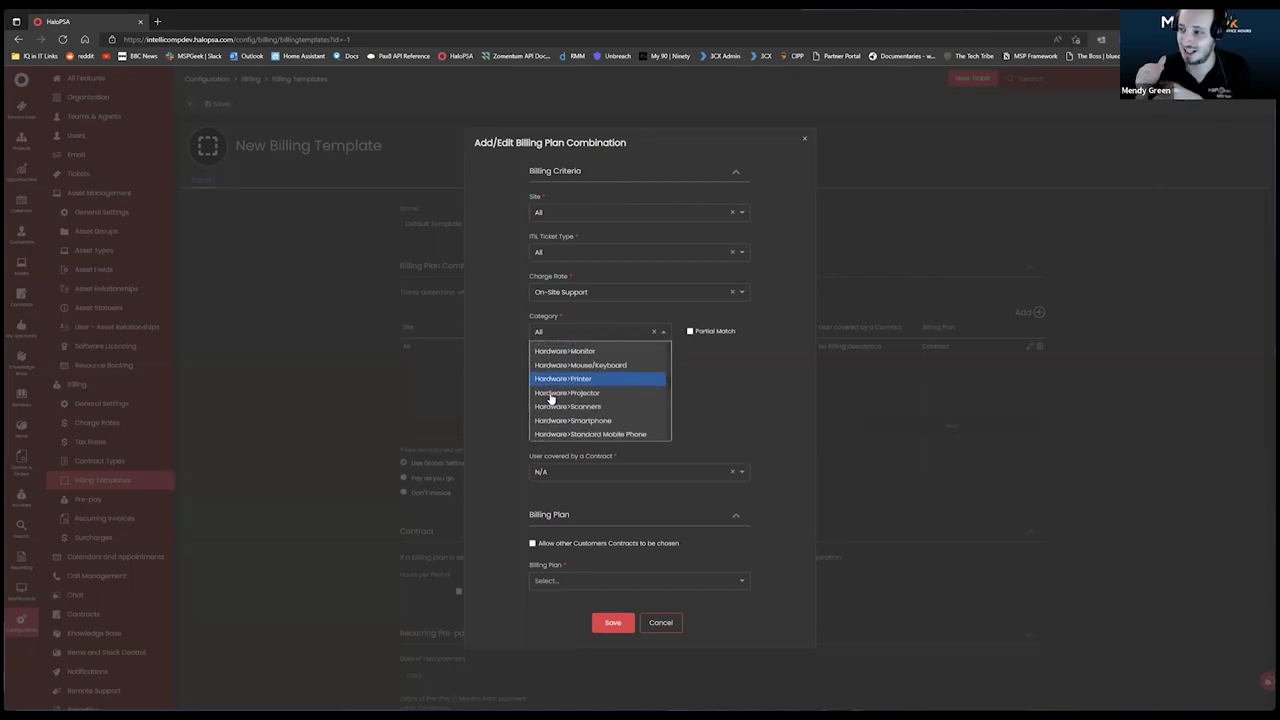
{"action": "scroll", "coordinate": [583, 410], "scroll_direction": "up", "scroll_amount": 8}
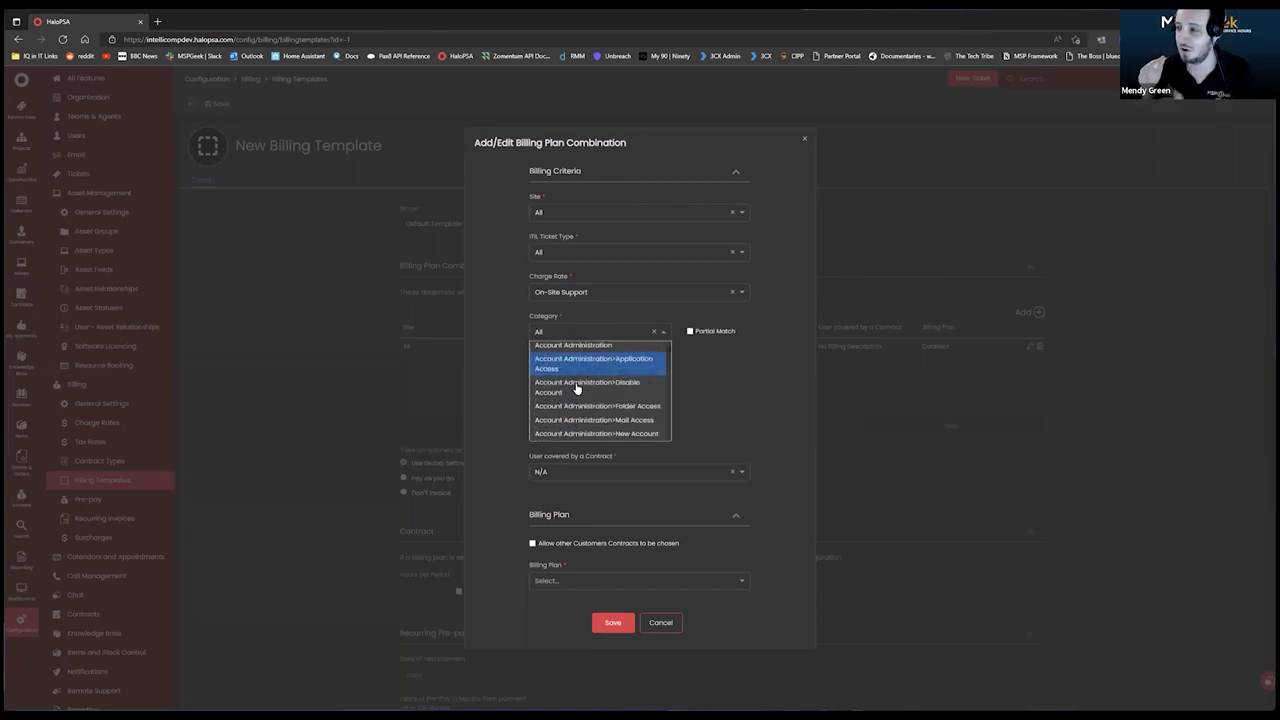
{"action": "left_click", "coordinate": [573, 355]}
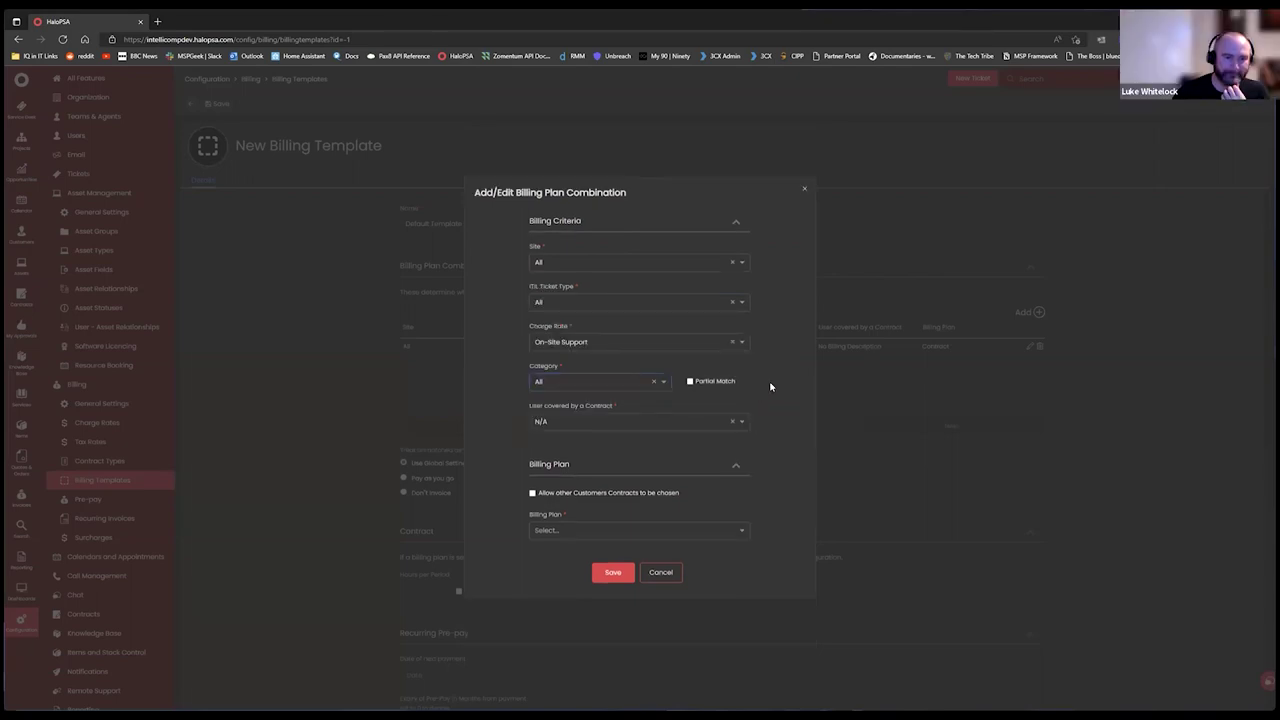
{"action": "left_click", "coordinate": [604, 534]}
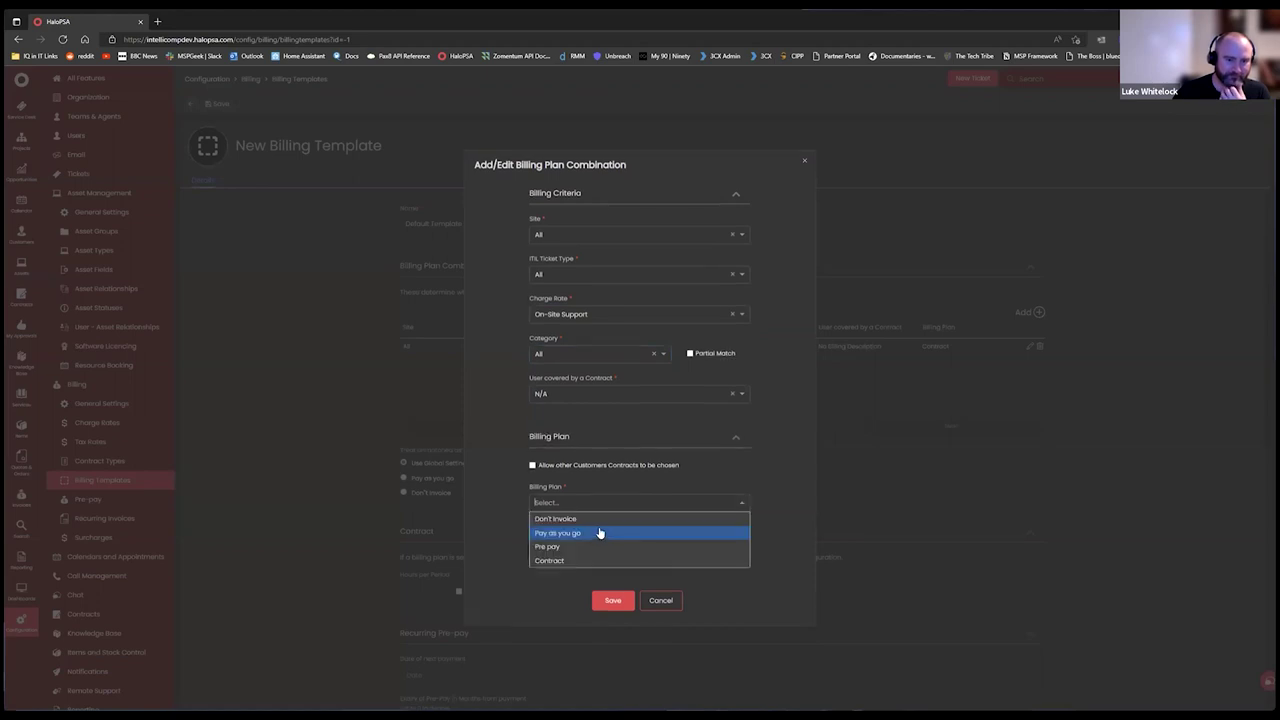
{"action": "left_click", "coordinate": [585, 525]}
{"action": "left_click", "coordinate": [610, 574]}
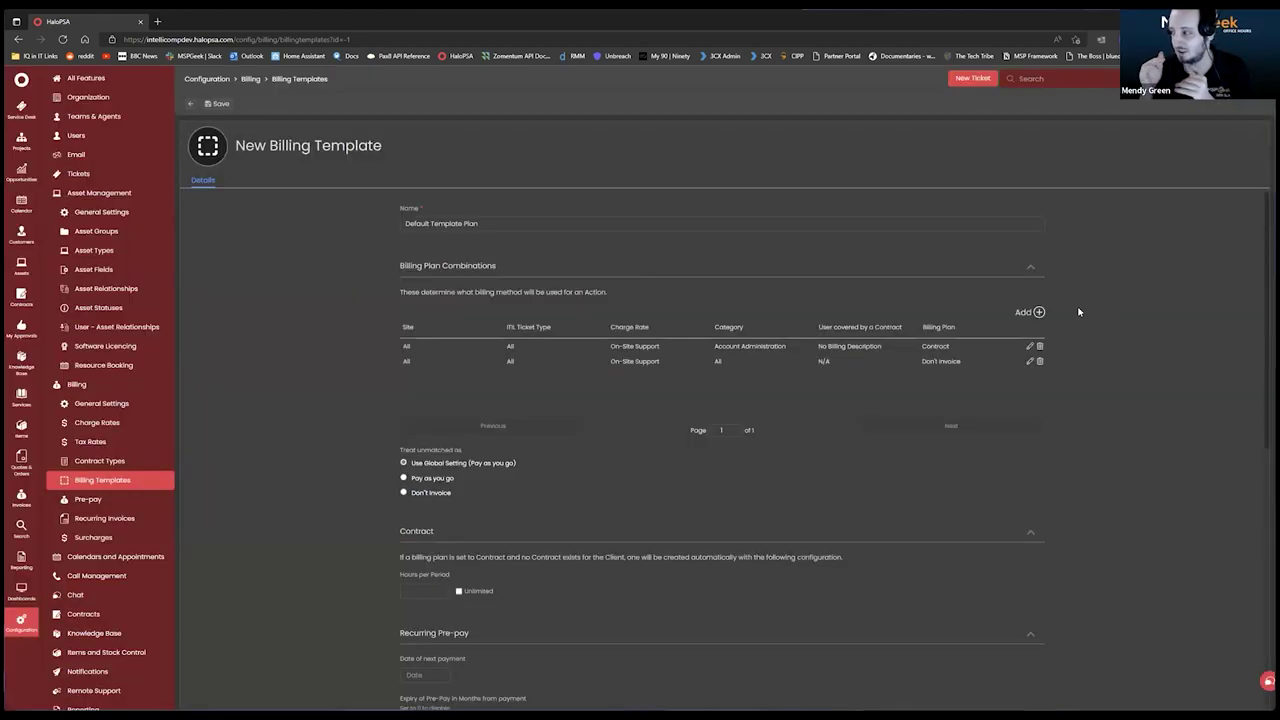
Add a Remote Support combination billed as Don't Invoice.
{"action": "left_click", "coordinate": [1038, 313]}
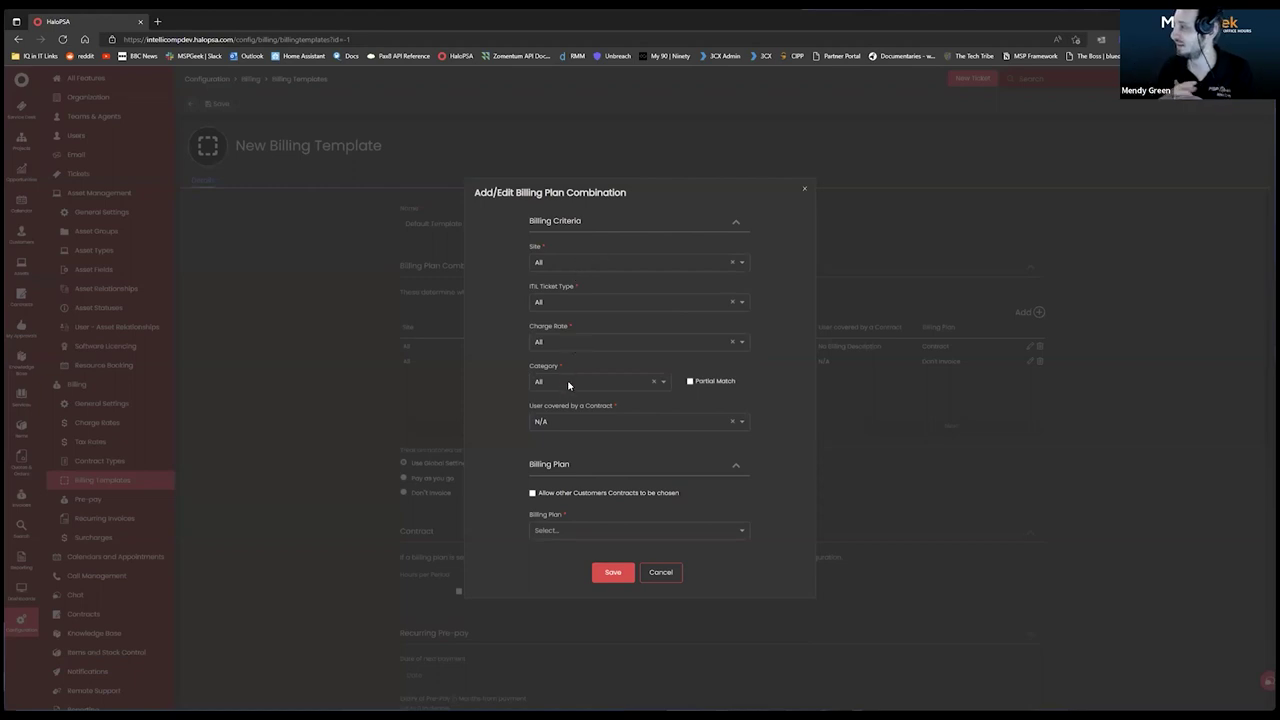
{"action": "left_click", "coordinate": [588, 345]}
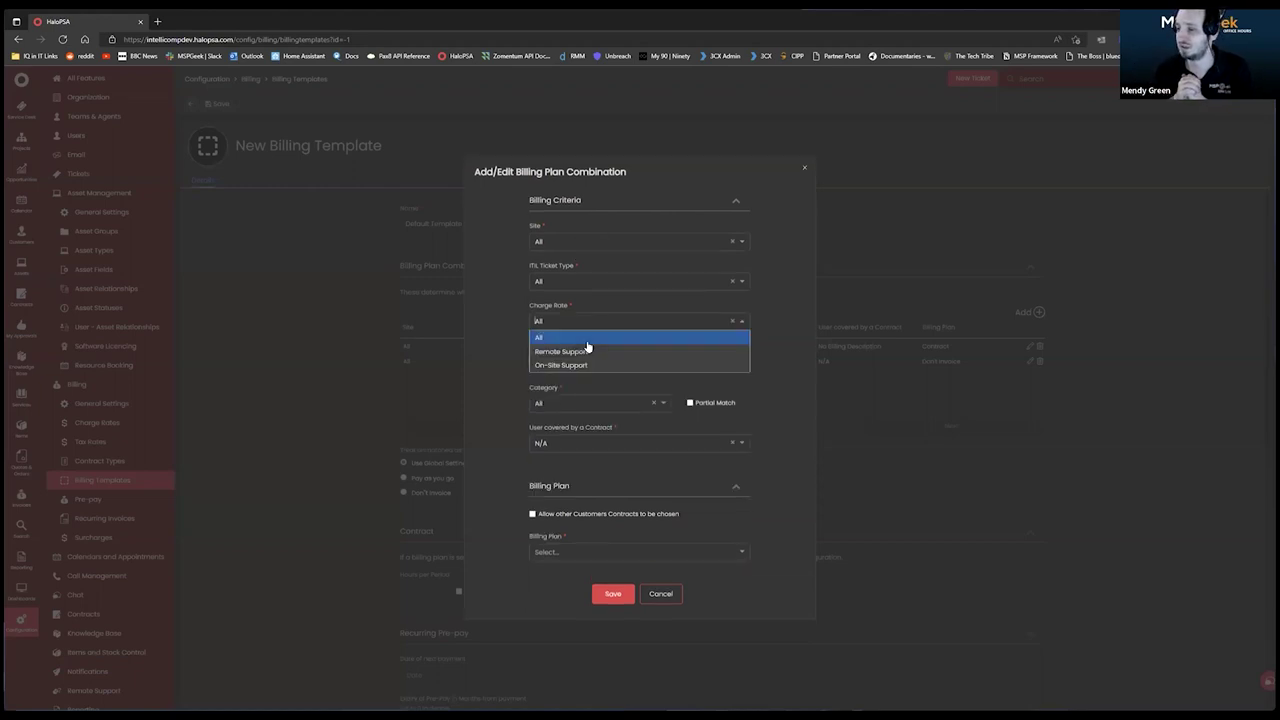
{"action": "left_click", "coordinate": [585, 352]}
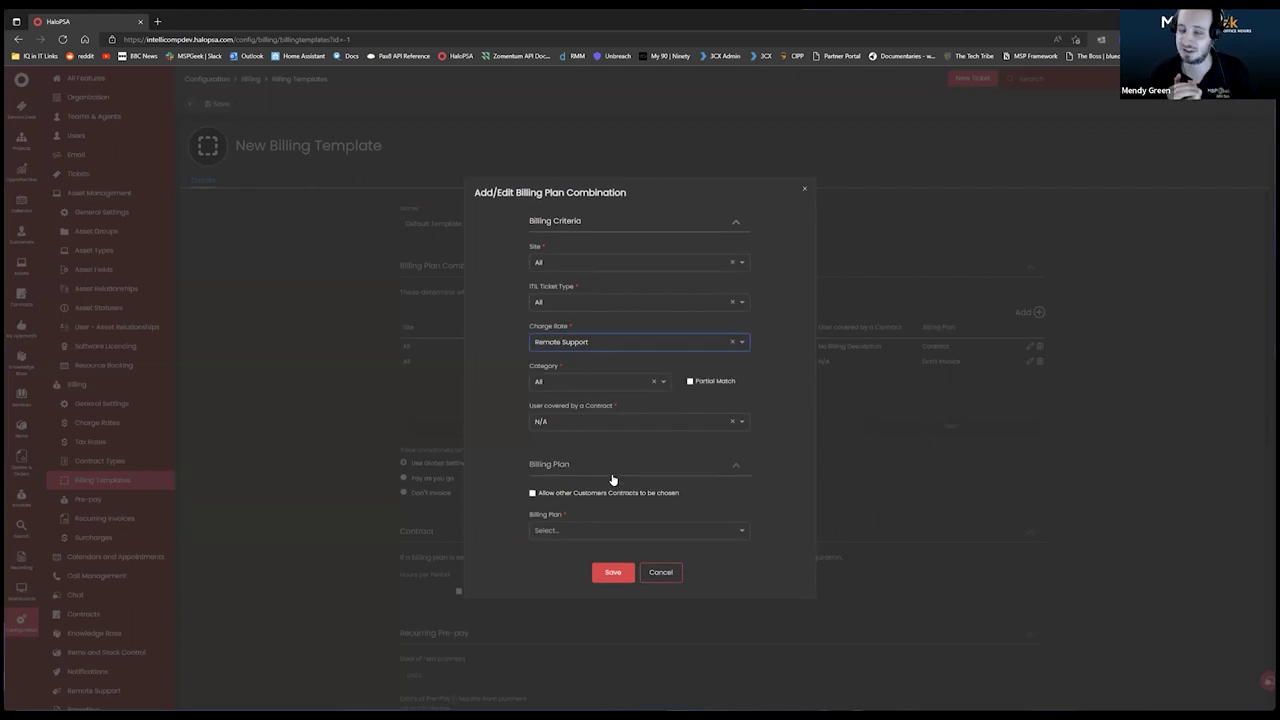
{"action": "left_click", "coordinate": [589, 528]}
{"action": "left_click", "coordinate": [578, 557]}
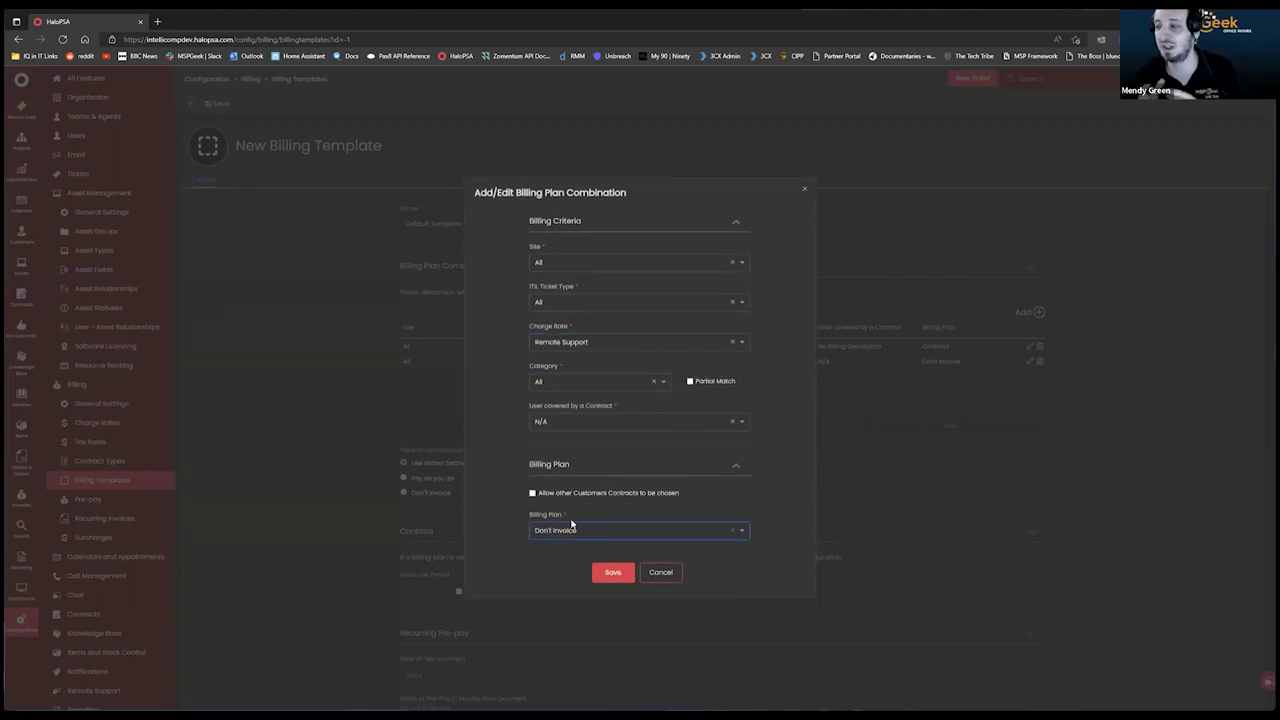
{"action": "left_click", "coordinate": [621, 576]}
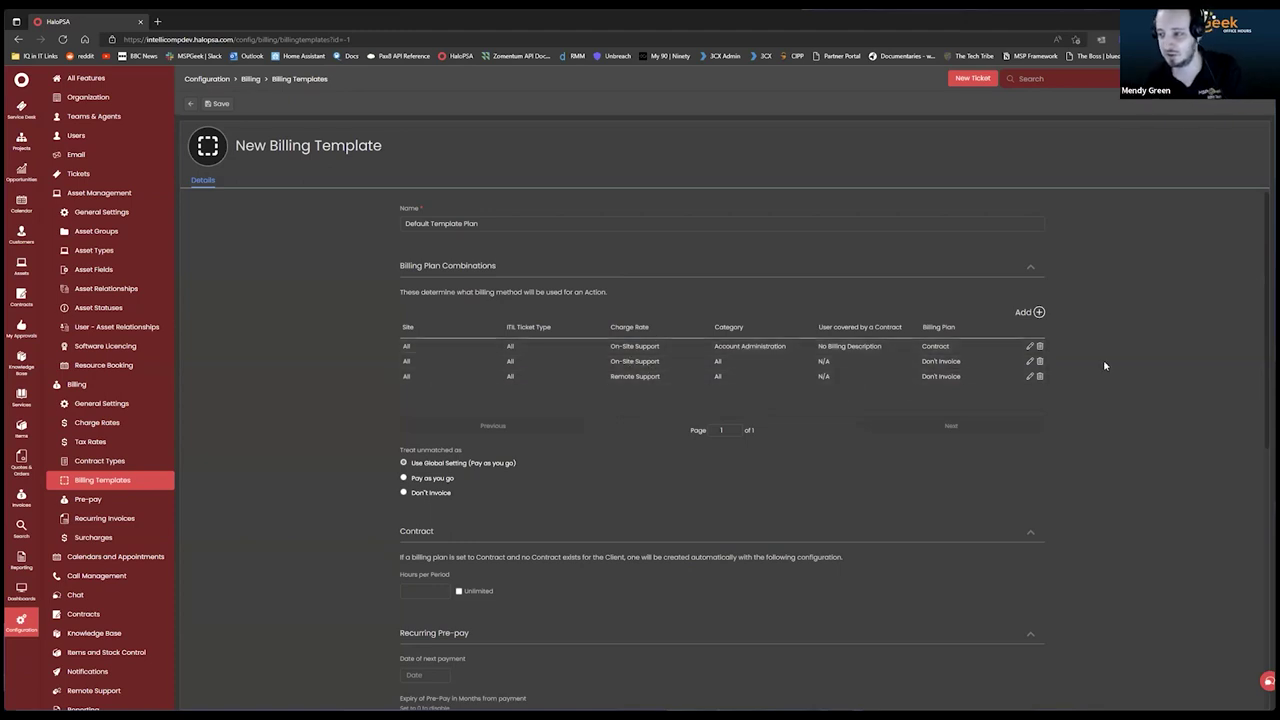
{"action": "left_click", "coordinate": [1028, 346]}
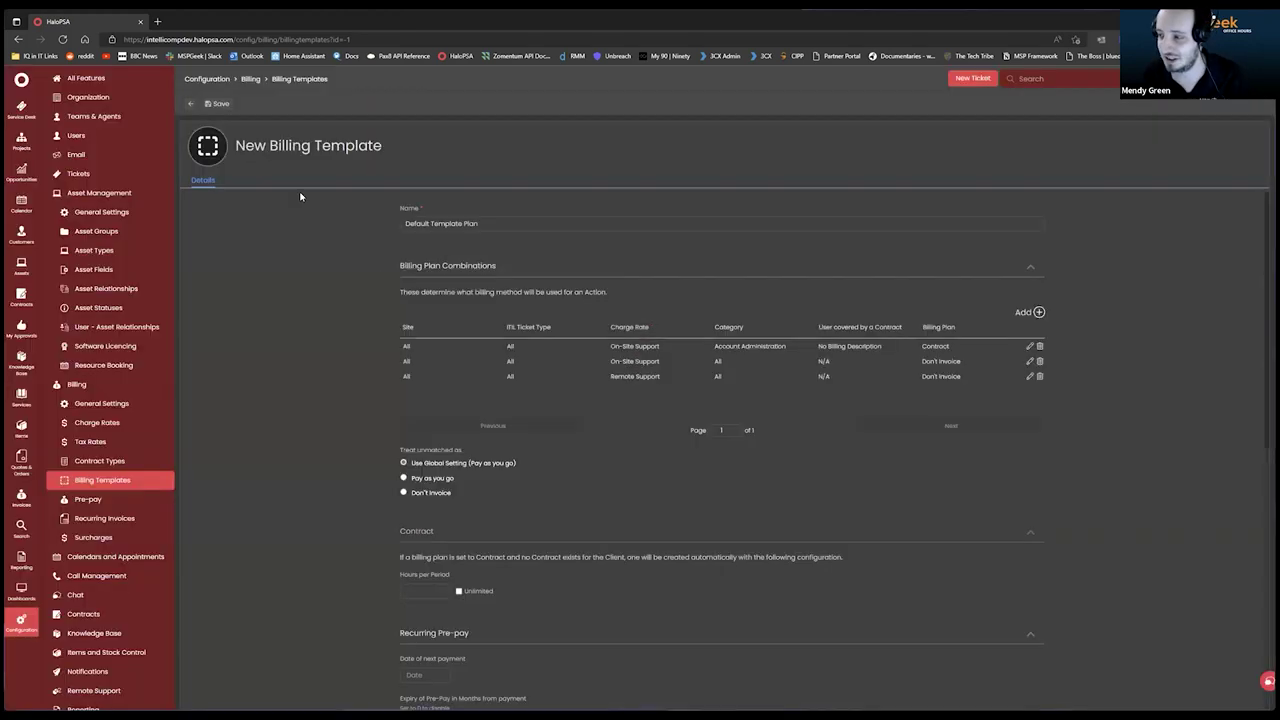
{"action": "left_click", "coordinate": [658, 571]}
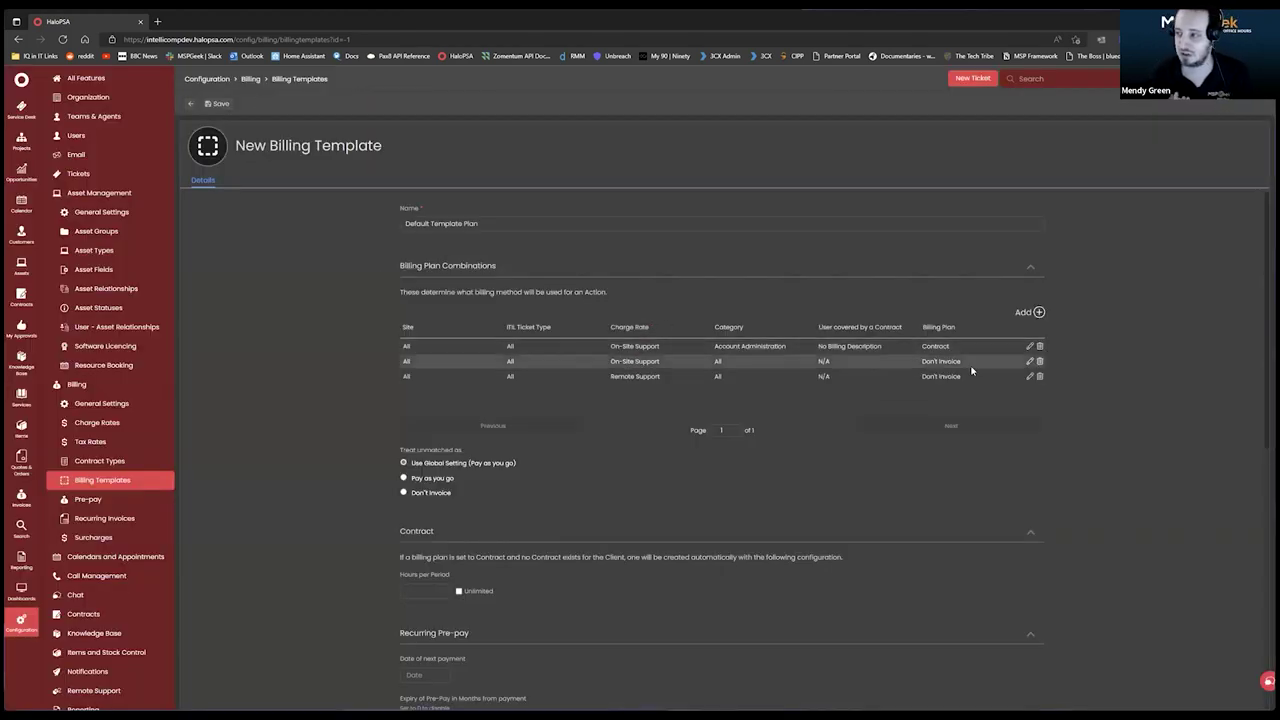
{"action": "scroll", "coordinate": [880, 380], "scroll_direction": "down", "scroll_amount": 3}
{"action": "scroll", "coordinate": [884, 387], "scroll_direction": "up", "scroll_amount": 3}
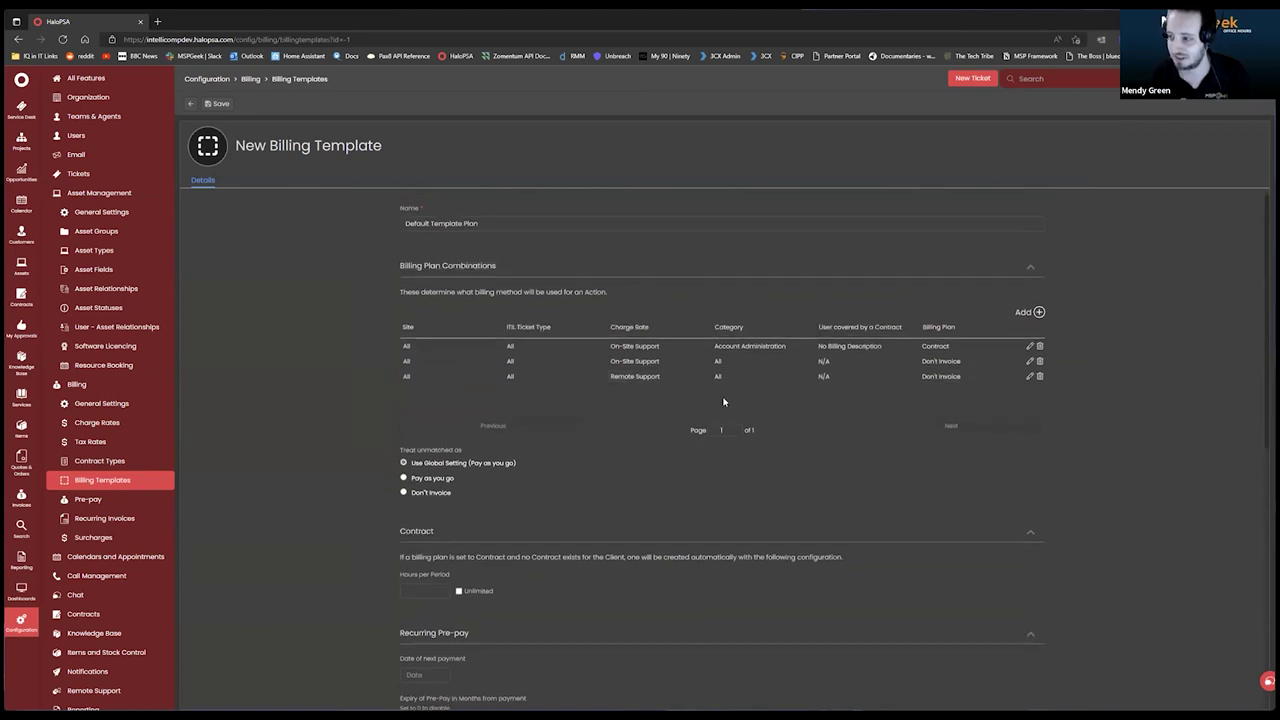
{"action": "scroll", "coordinate": [557, 513], "scroll_direction": "down", "scroll_amount": 2}
{"action": "scroll", "coordinate": [560, 510], "scroll_direction": "down", "scroll_amount": 4}
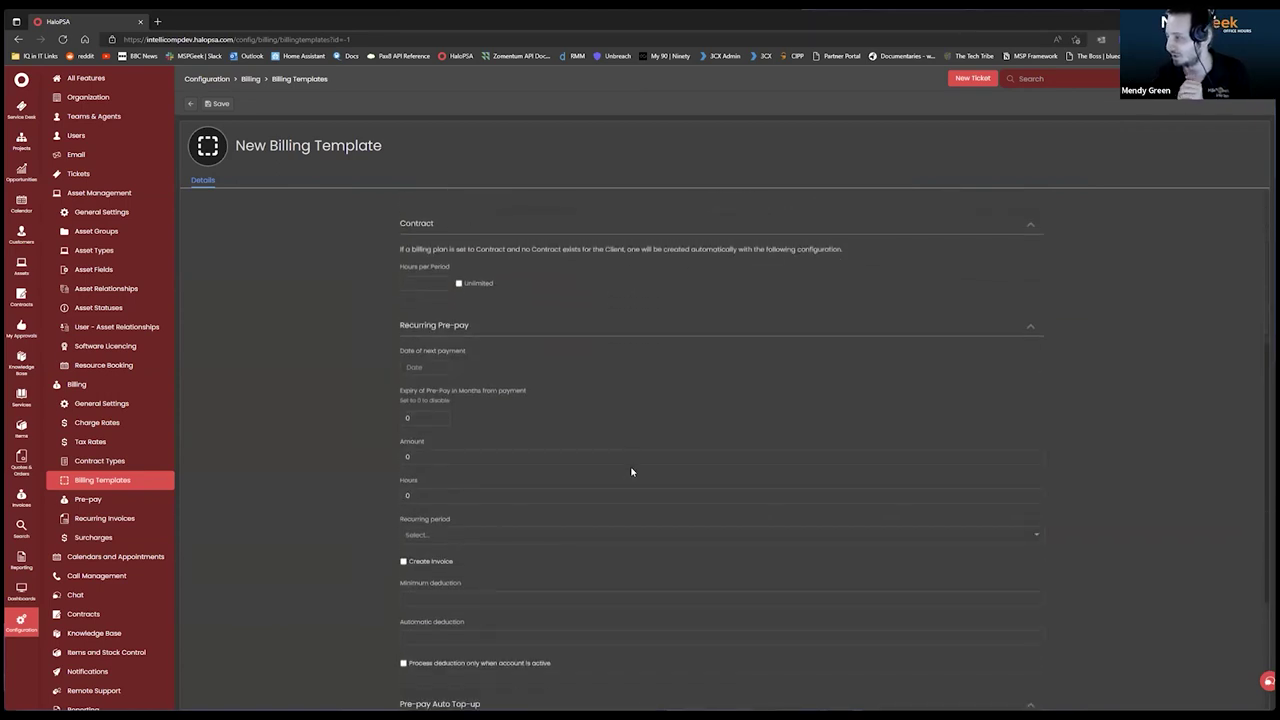
{"action": "scroll", "coordinate": [616, 459], "scroll_direction": "down", "scroll_amount": 3}
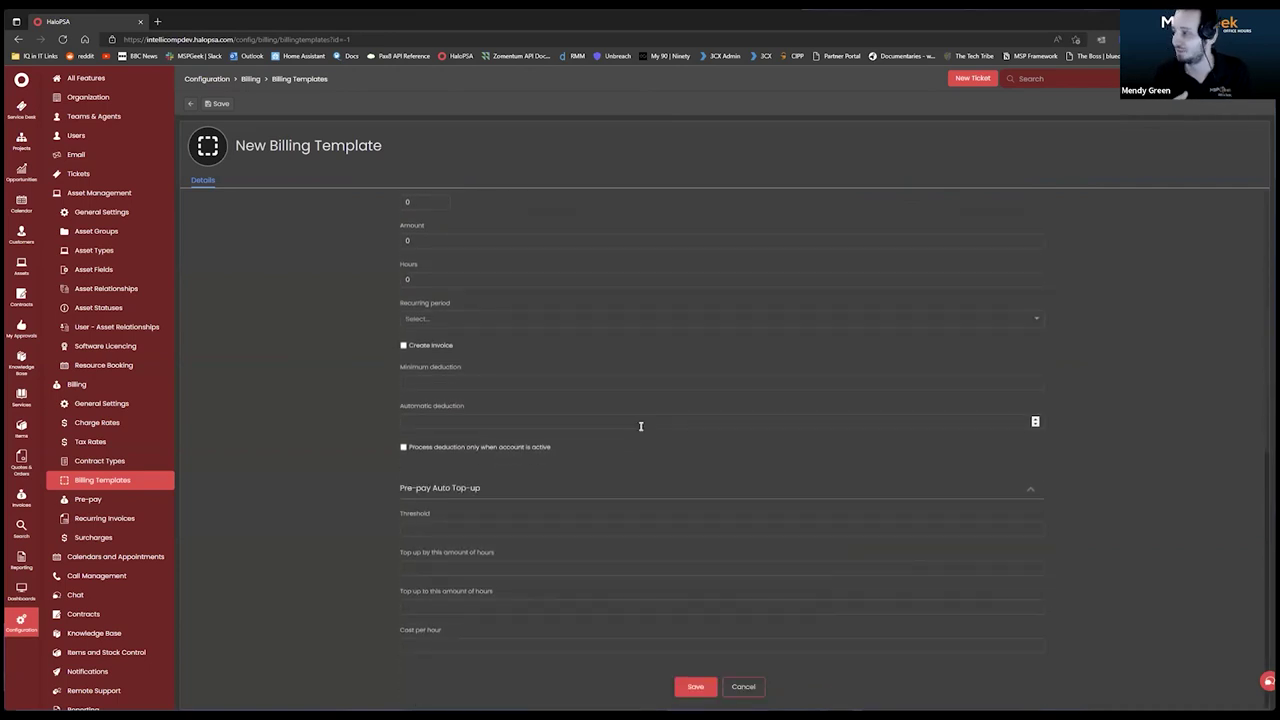
{"action": "scroll", "coordinate": [663, 395], "scroll_direction": "up", "scroll_amount": 8}
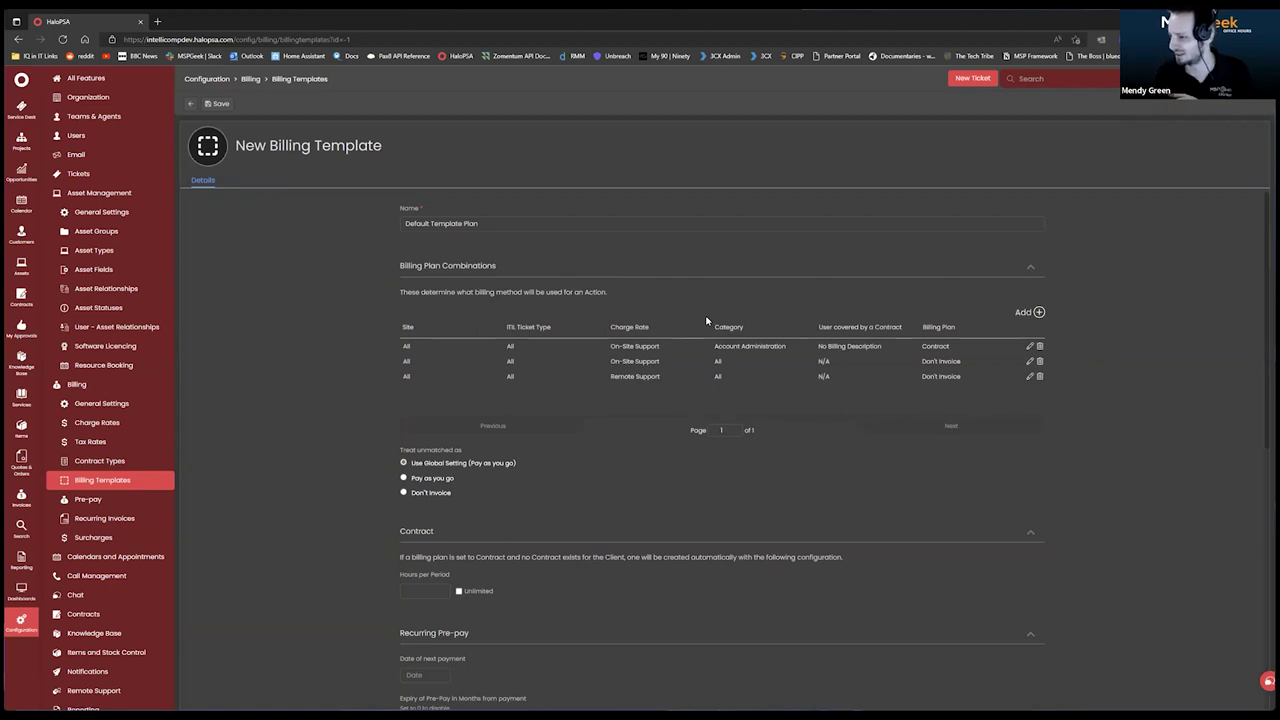
{"action": "left_click", "coordinate": [1039, 312]}
{"action": "left_click", "coordinate": [587, 266]}
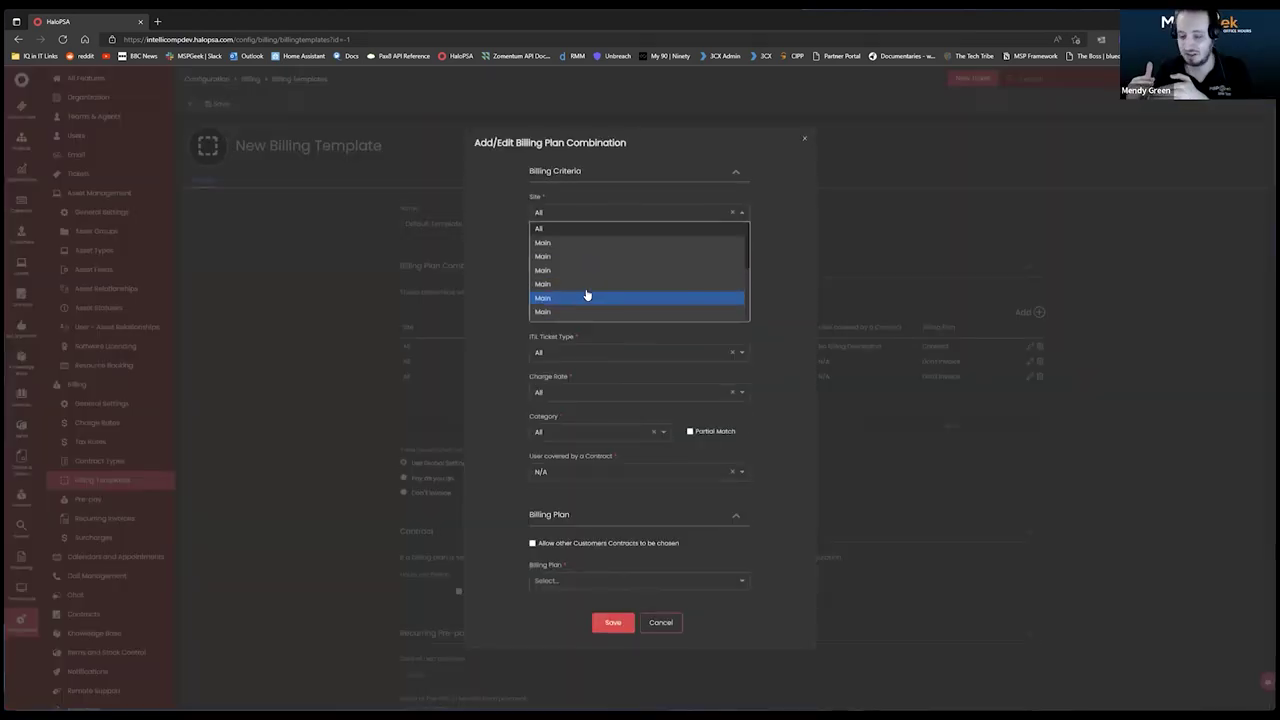
{"action": "left_click_drag", "start_coordinate": [747, 254], "coordinate": [771, 206]}
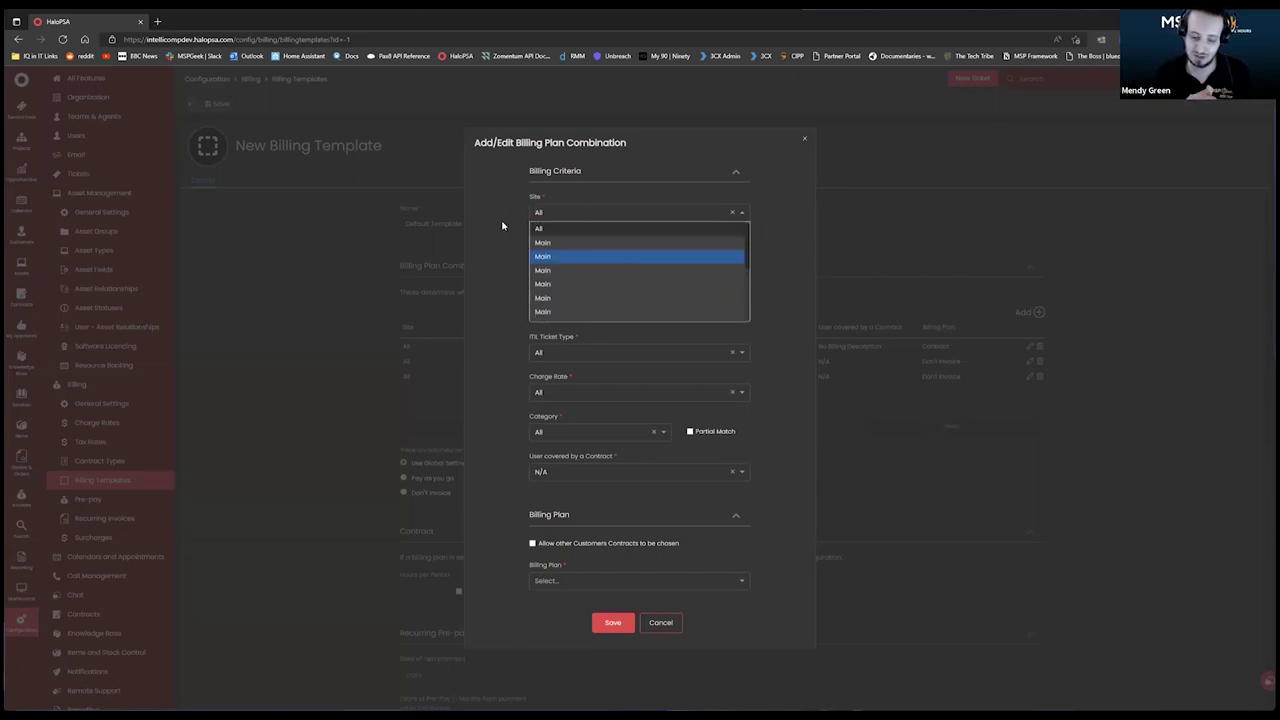
{"action": "left_click", "coordinate": [541, 232]}
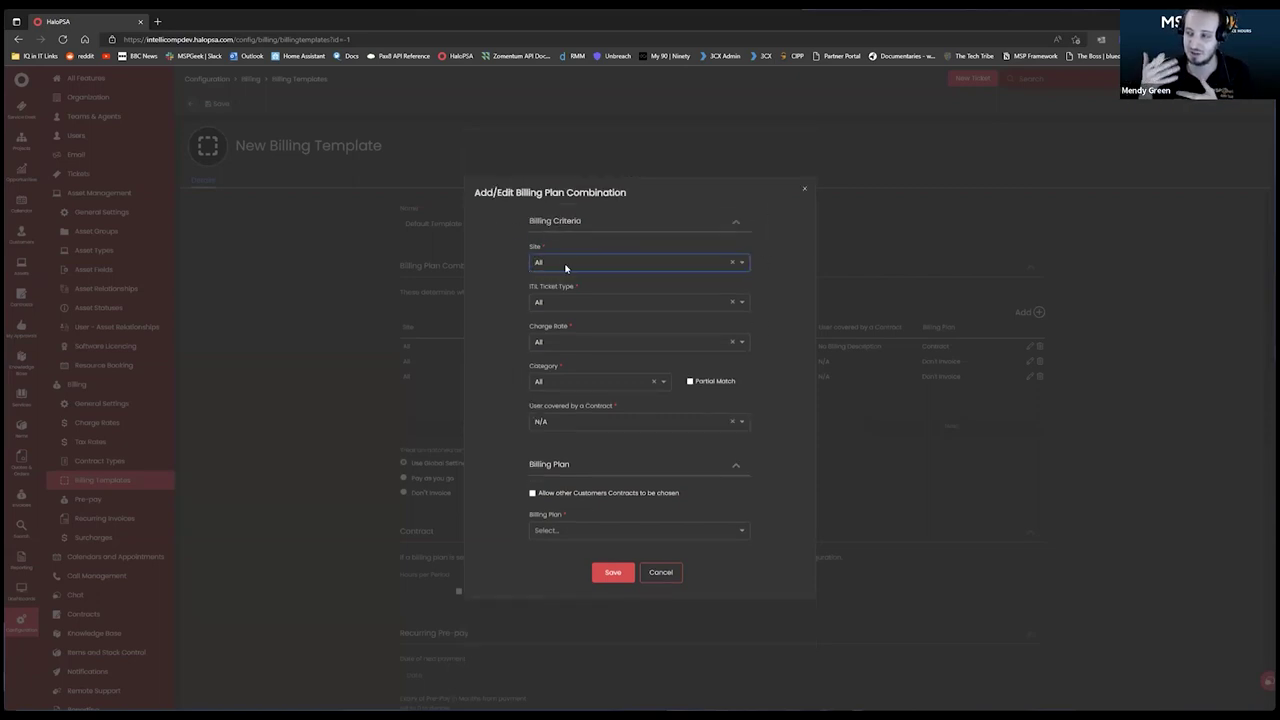
{"action": "left_click", "coordinate": [636, 298]}
{"action": "scroll", "coordinate": [625, 311], "scroll_direction": "down", "scroll_amount": 1}
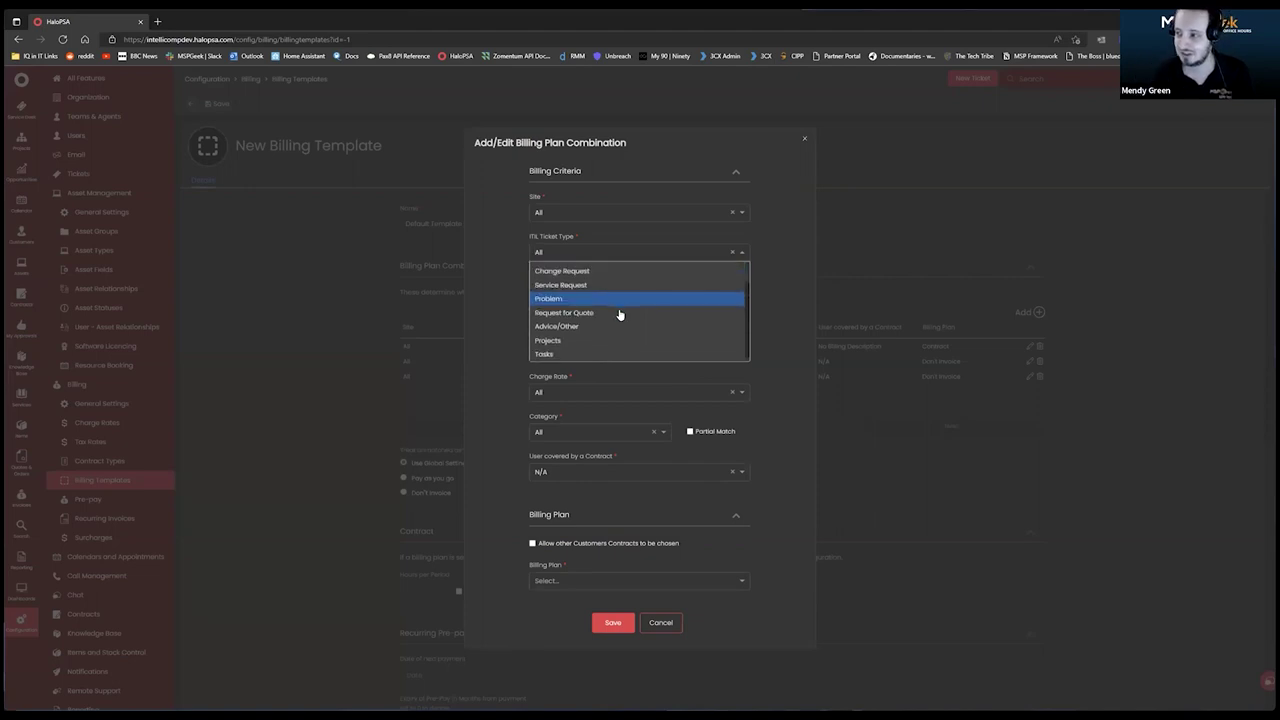
{"action": "scroll", "coordinate": [600, 320], "scroll_direction": "up", "scroll_amount": 2}
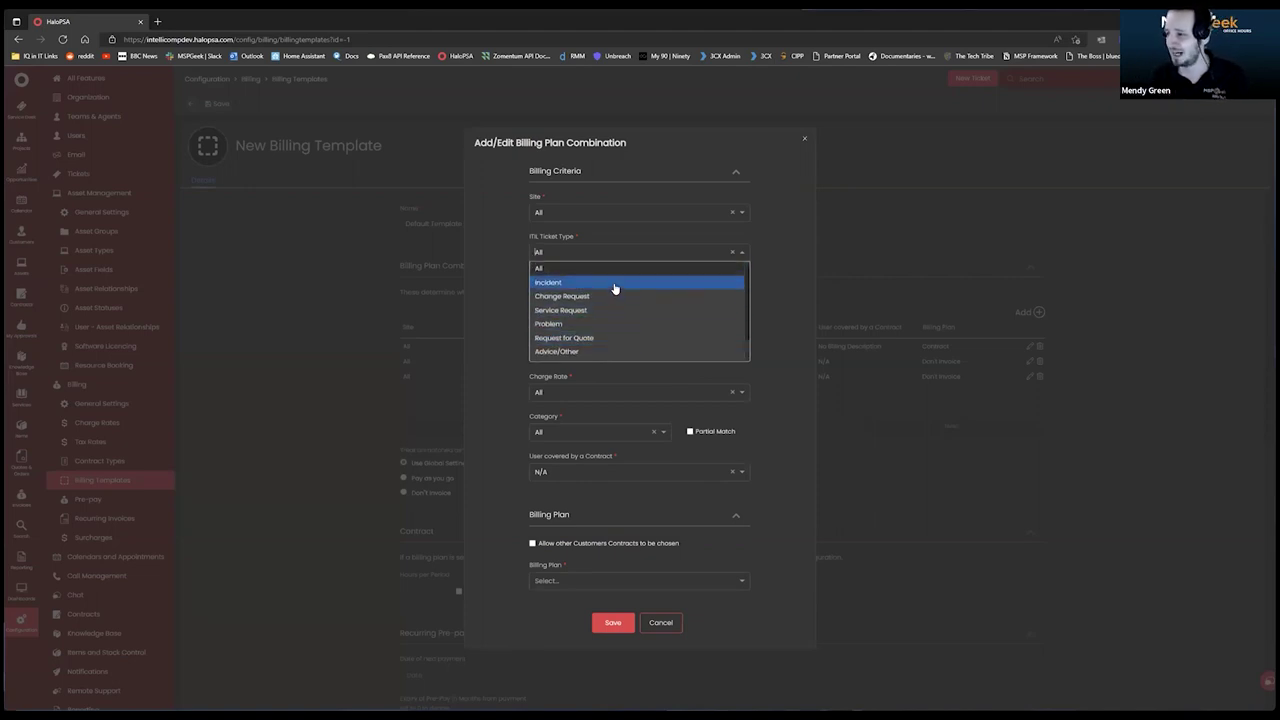
{"action": "left_click", "coordinate": [482, 252]}
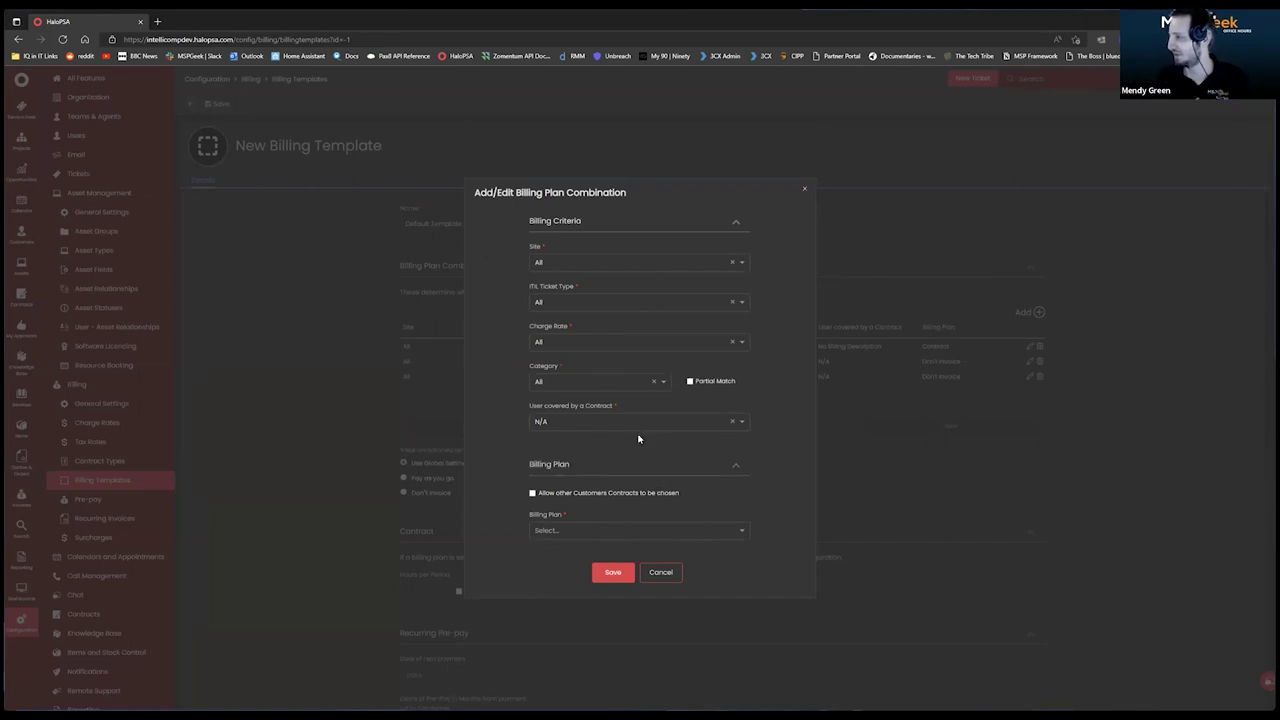
{"action": "left_click", "coordinate": [674, 572]}
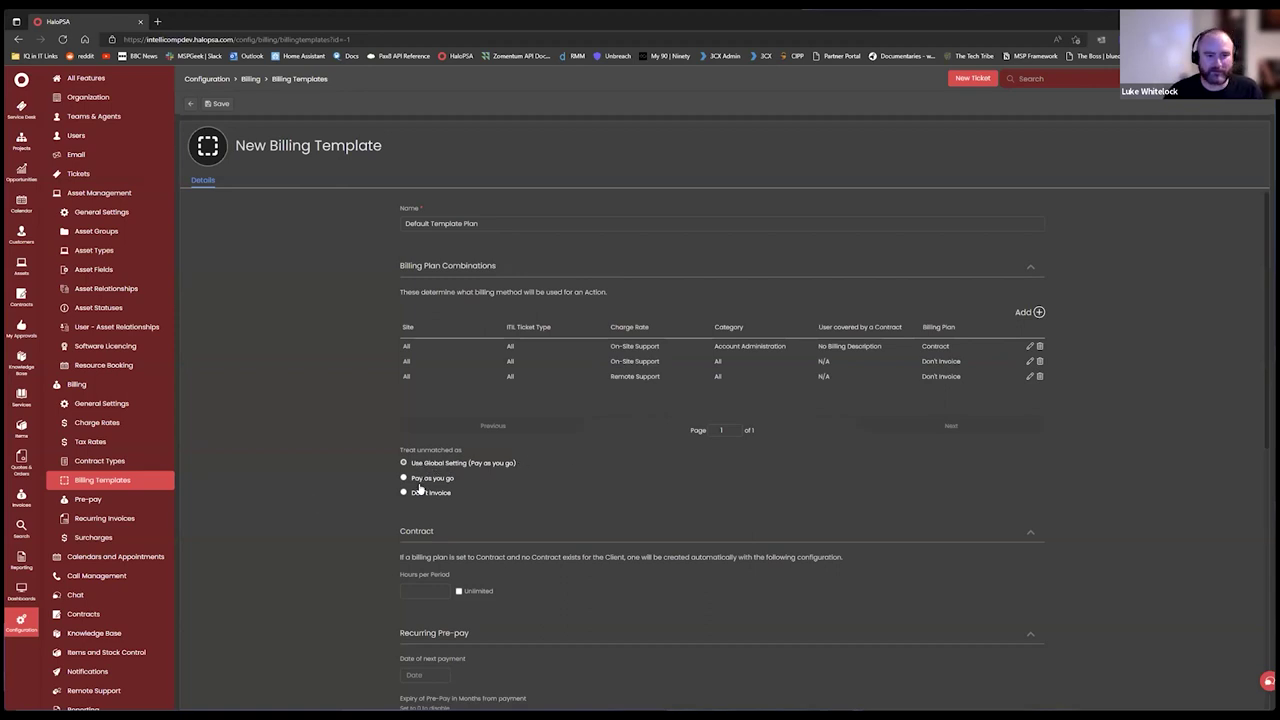
Set Treat unmatched as to Pay as you go and review the saved template.
{"action": "left_click", "coordinate": [433, 479]}
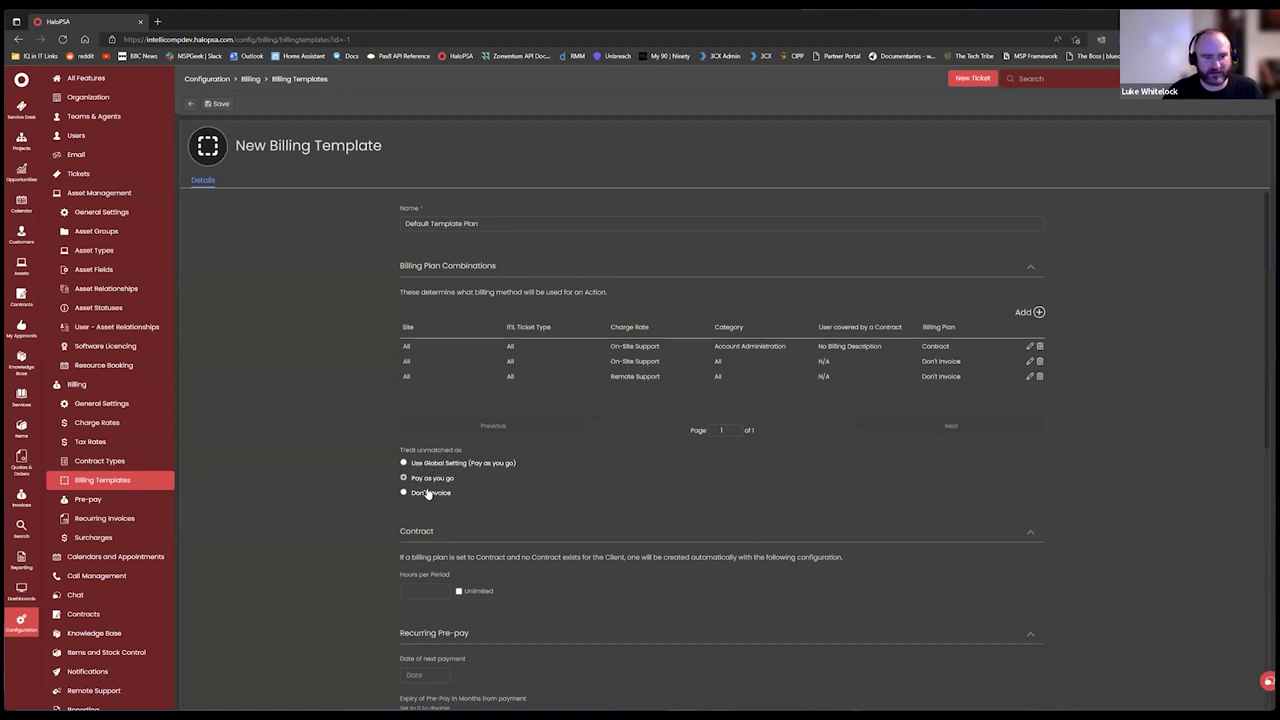
{"action": "left_click", "coordinate": [408, 492]}
{"action": "left_click", "coordinate": [421, 481]}
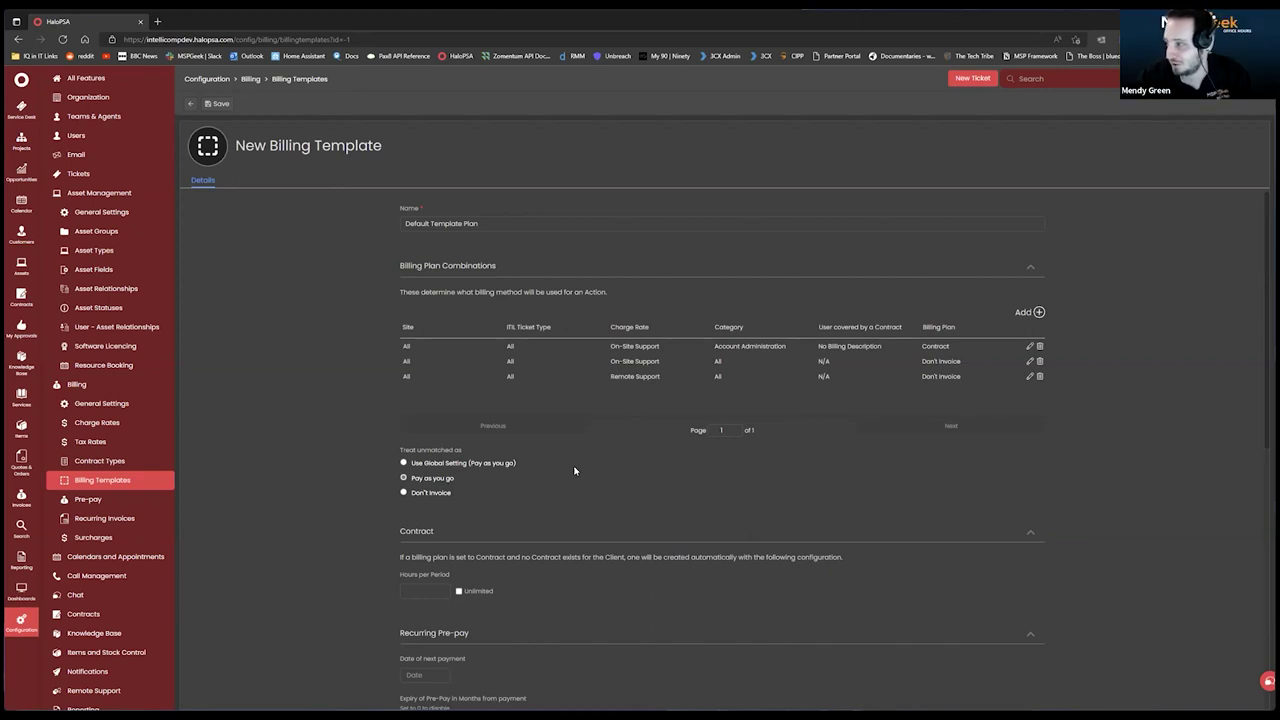
{"action": "scroll", "coordinate": [574, 460], "scroll_direction": "down", "scroll_amount": 3}
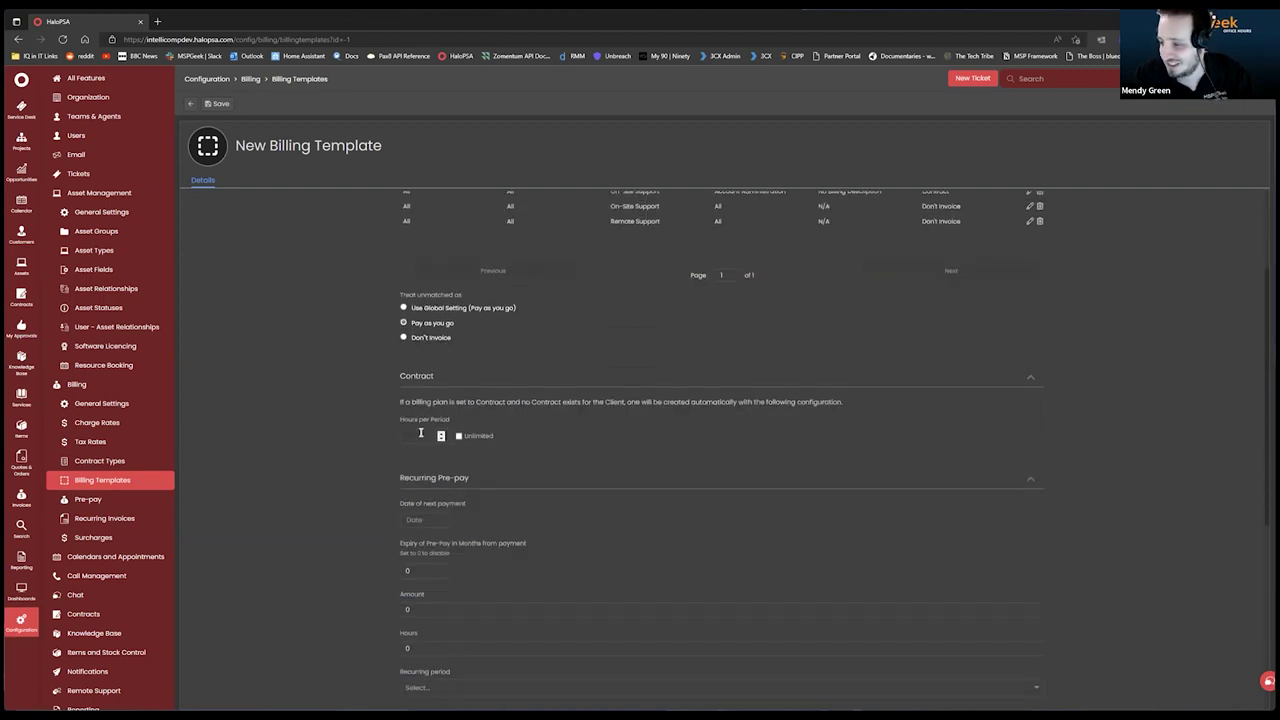
{"action": "scroll", "coordinate": [657, 460], "scroll_direction": "down", "scroll_amount": 7}
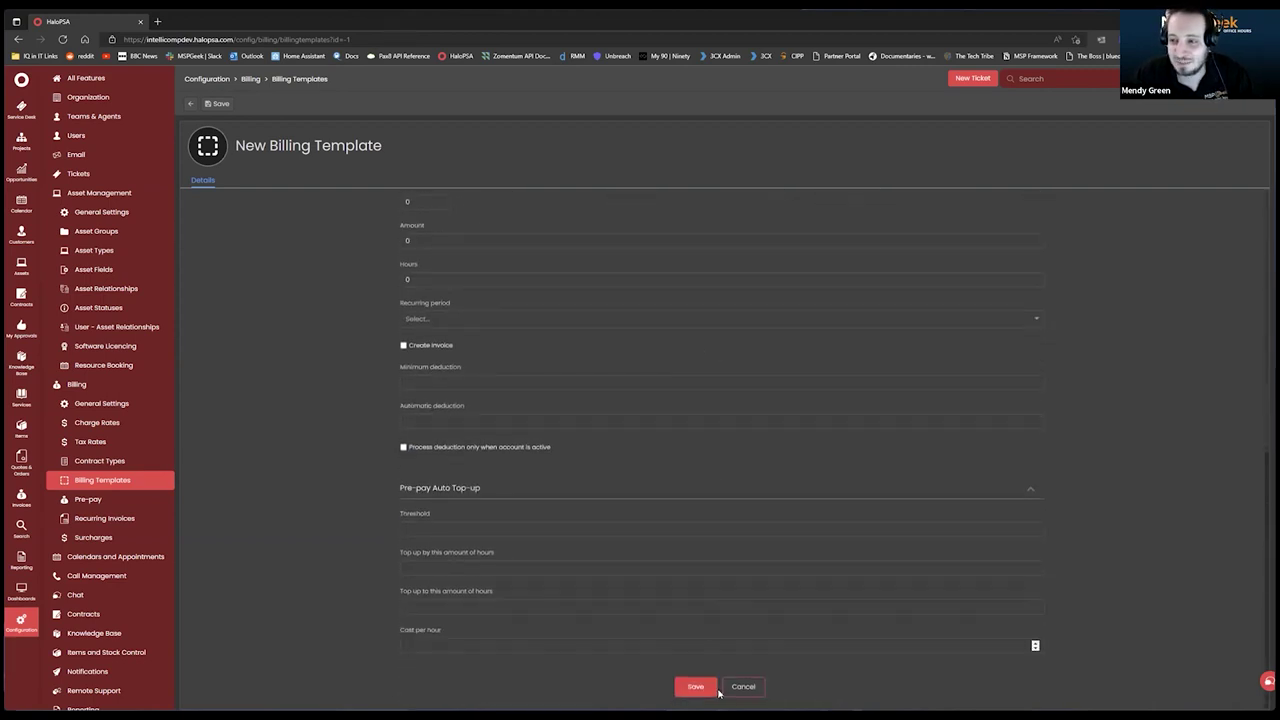
{"action": "scroll", "coordinate": [686, 540], "scroll_direction": "up", "scroll_amount": 12}
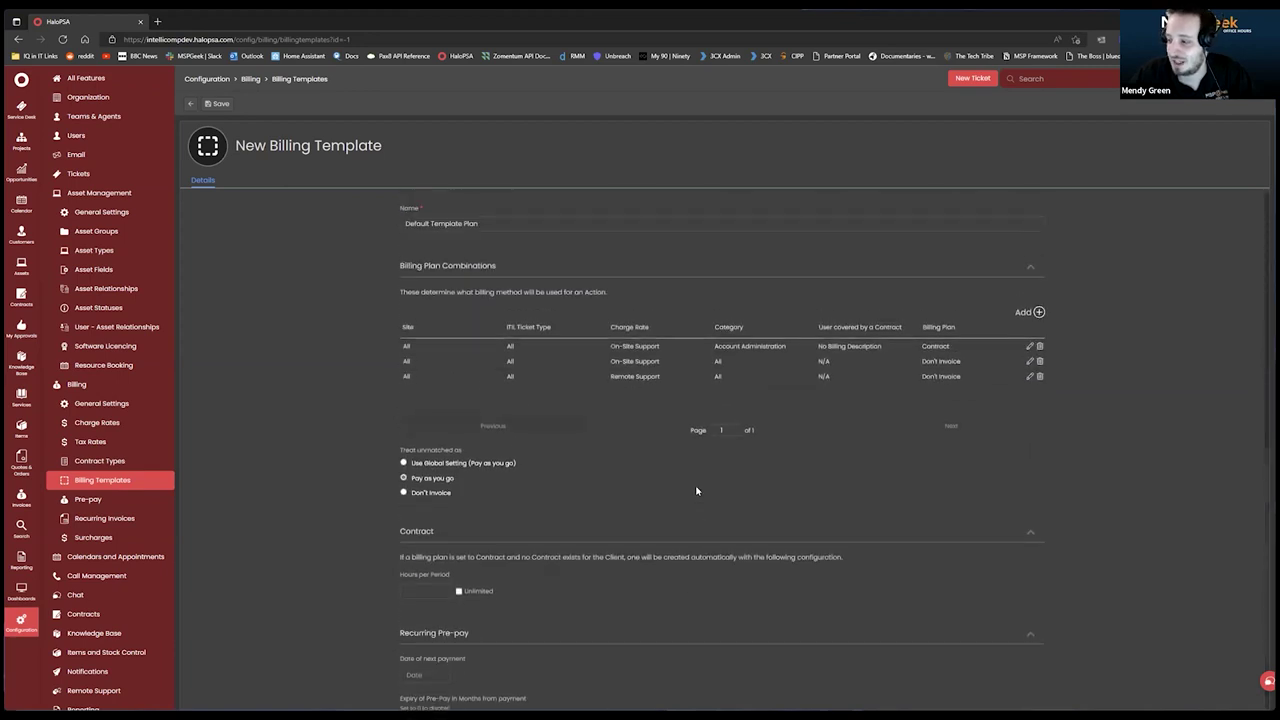
{"action": "scroll", "coordinate": [668, 470], "scroll_direction": "down", "scroll_amount": 12}
Save the Default Template Plan billing template and scroll through it to confirm the three combinations.
{"action": "left_click", "coordinate": [694, 686]}
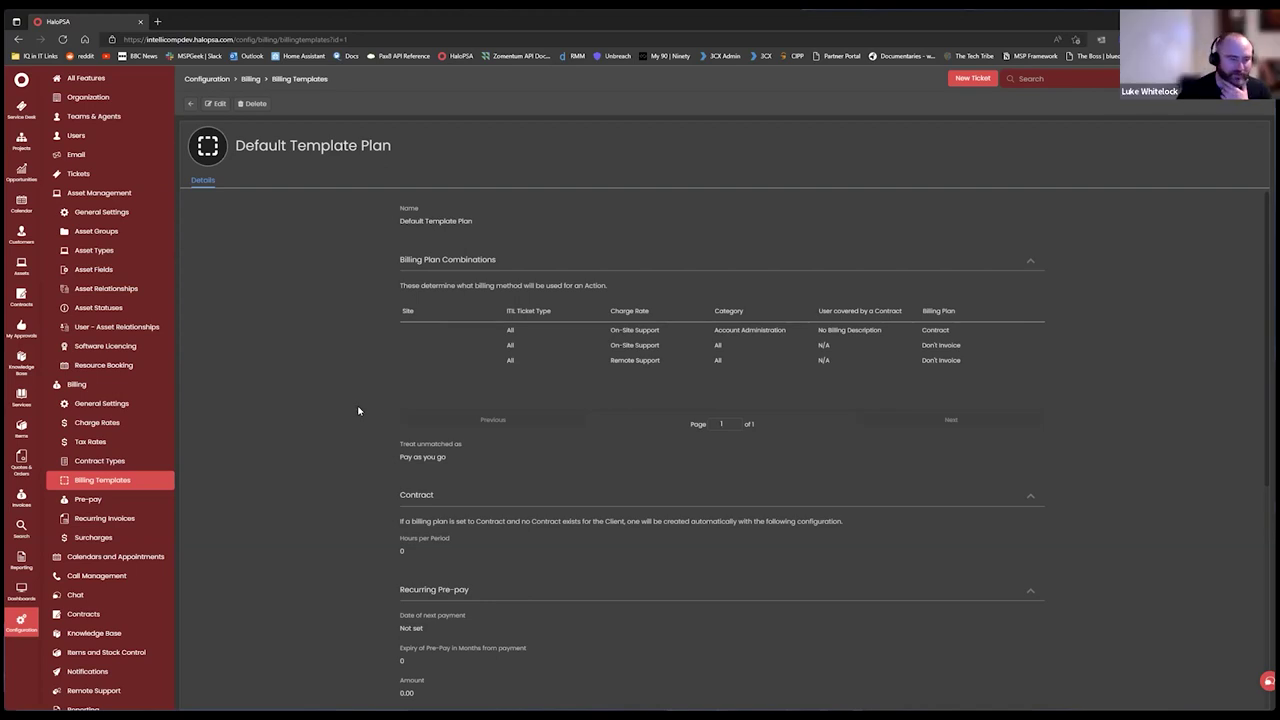
{"action": "scroll", "coordinate": [430, 361], "scroll_direction": "down", "scroll_amount": 4}
{"action": "scroll", "coordinate": [348, 293], "scroll_direction": "up", "scroll_amount": 3}
{"action": "scroll", "coordinate": [348, 293], "scroll_direction": "up", "scroll_amount": 1}
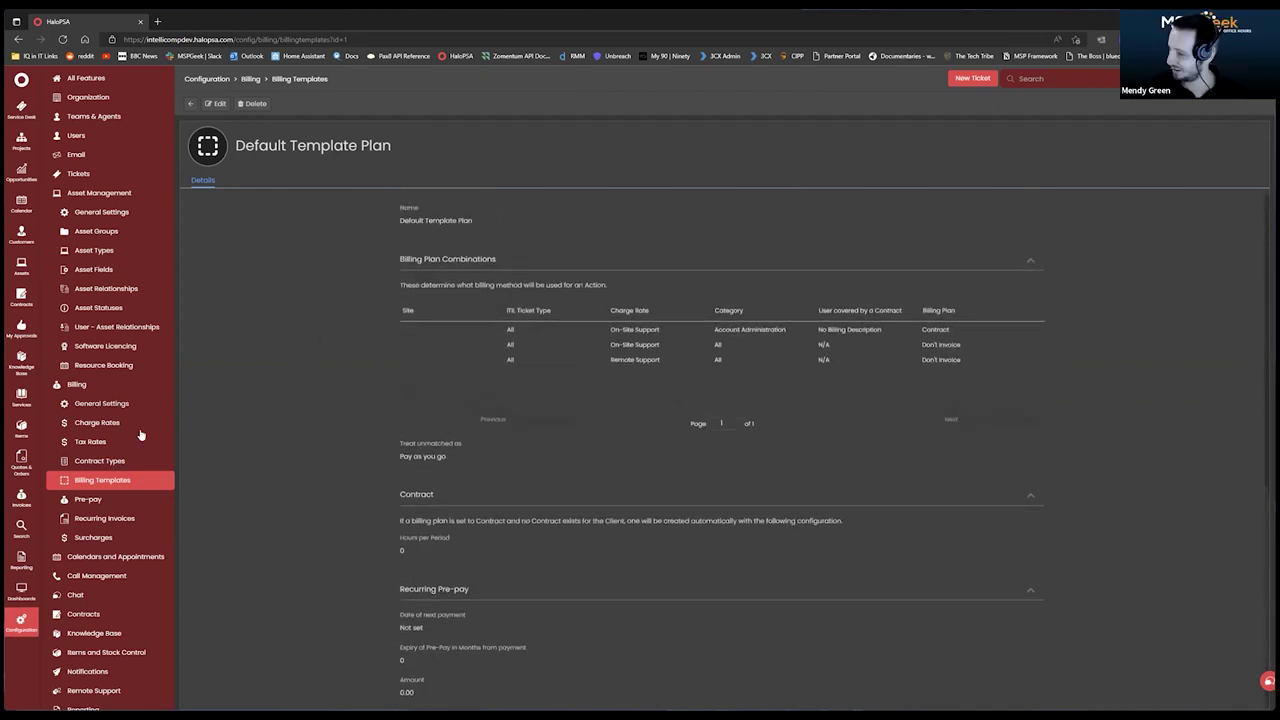
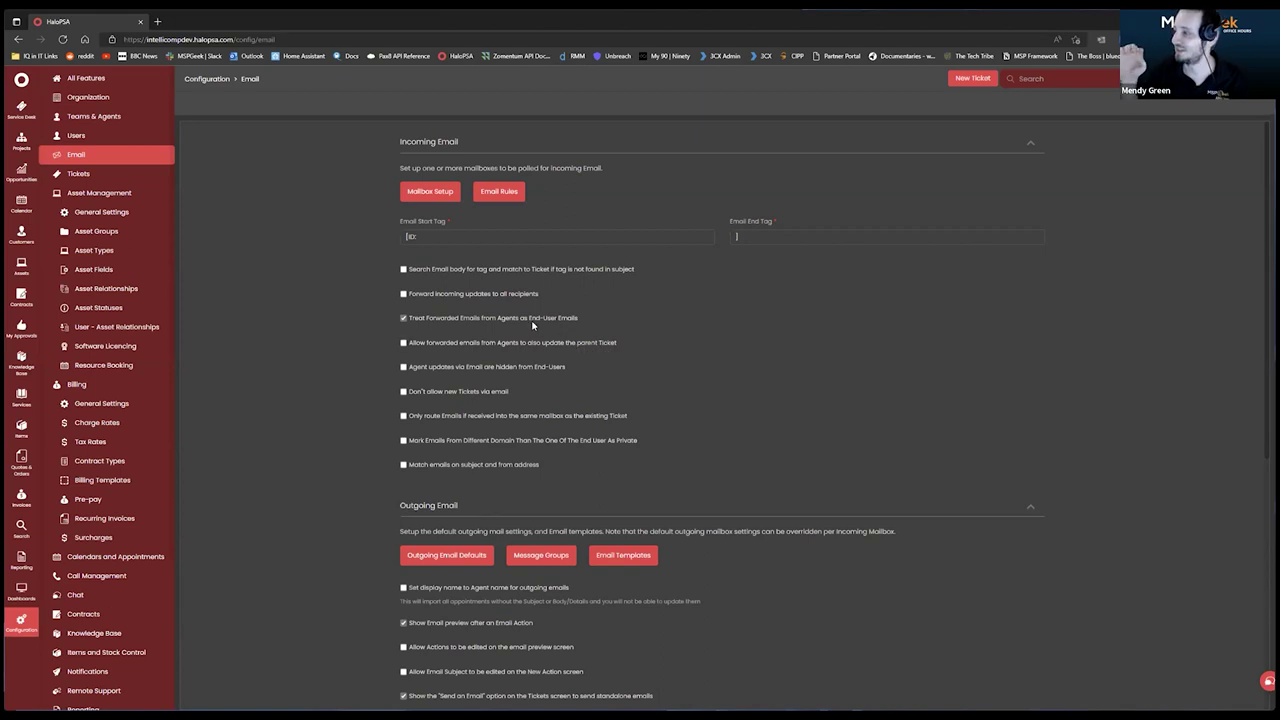
Enable searching the email body for the ticket tag and restore the Email Start Tag to [ID:.
{"action": "left_click", "coordinate": [470, 235]}
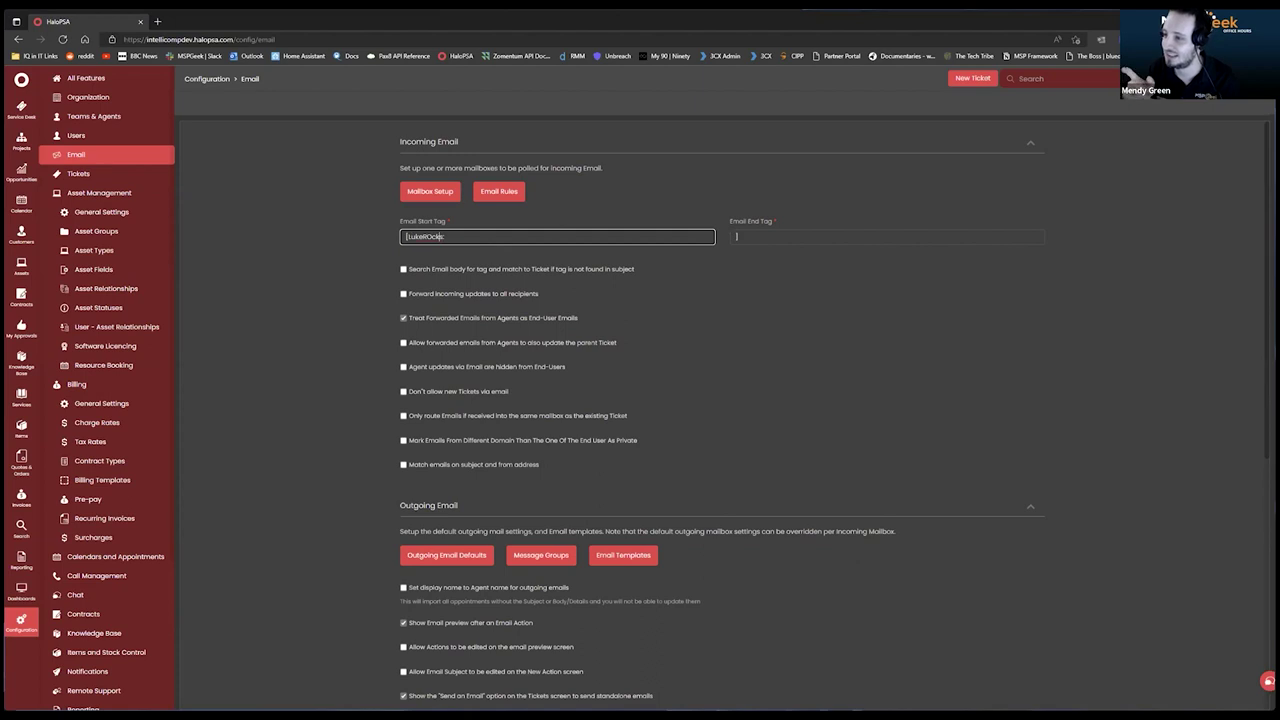
{"action": "left_click", "coordinate": [322, 316]}
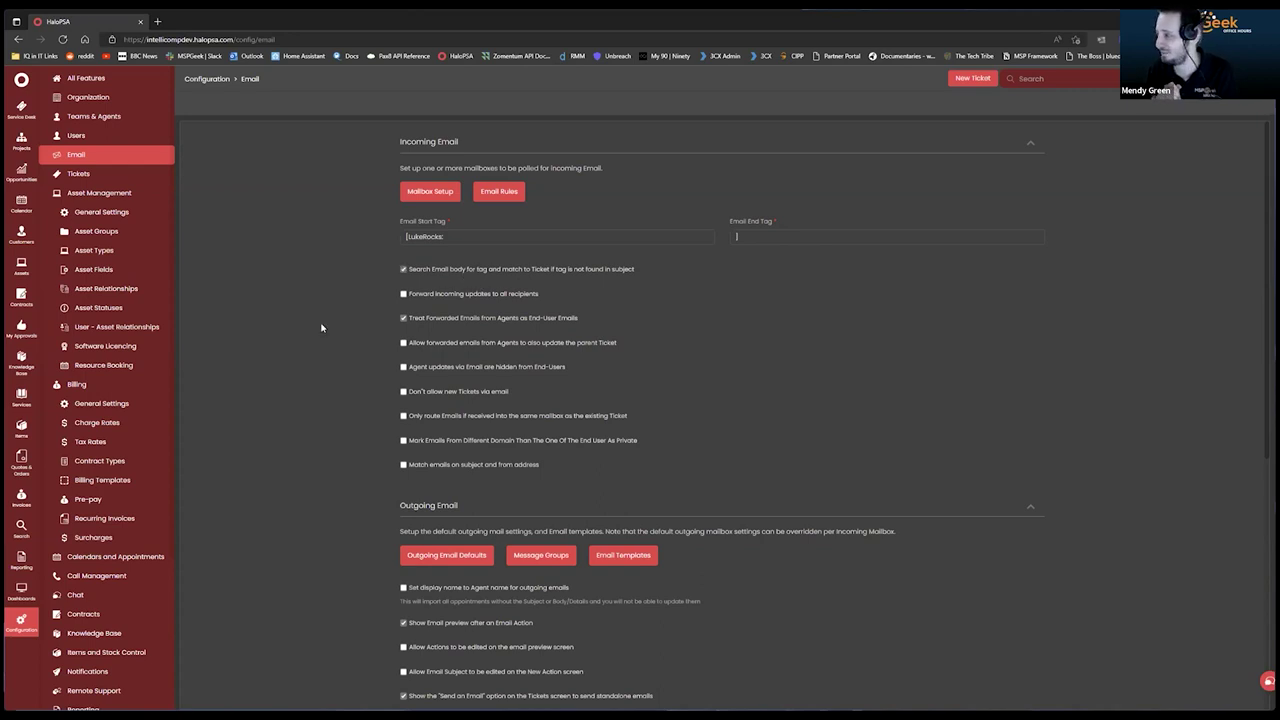
{"action": "double_click", "coordinate": [430, 235]}
{"action": "type", "text": "IC"}
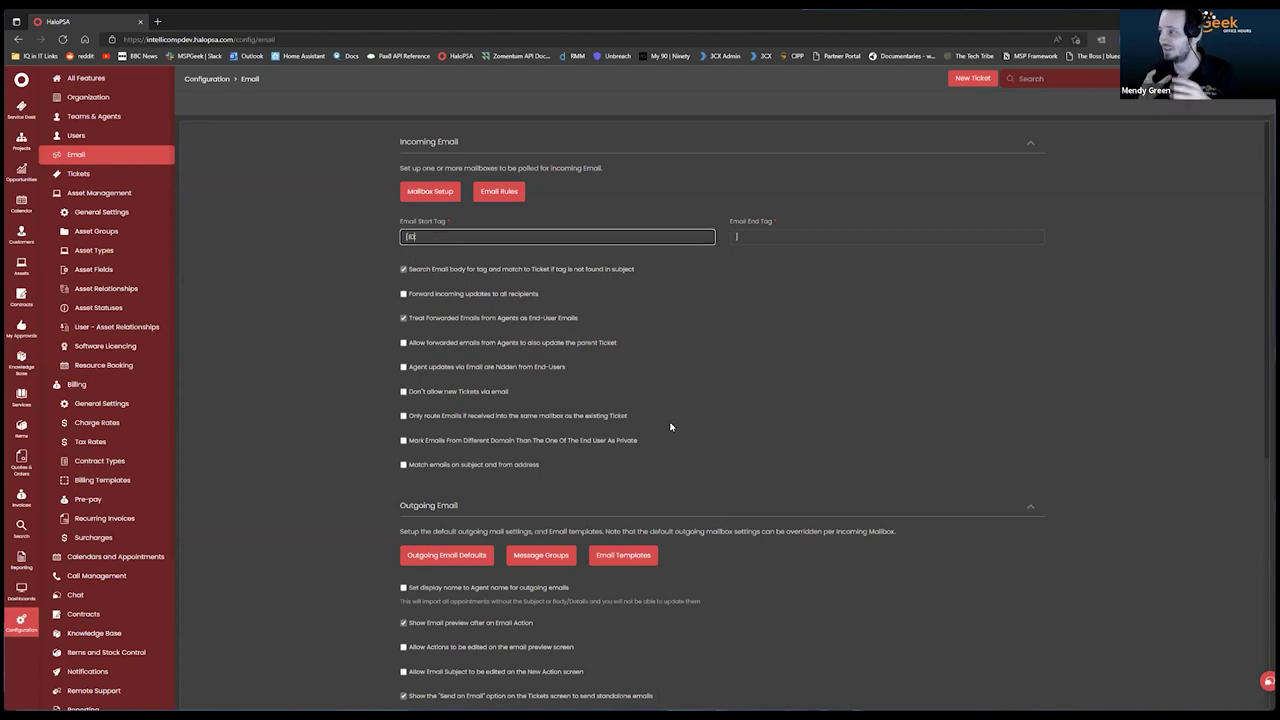
{"action": "left_click", "coordinate": [375, 334]}
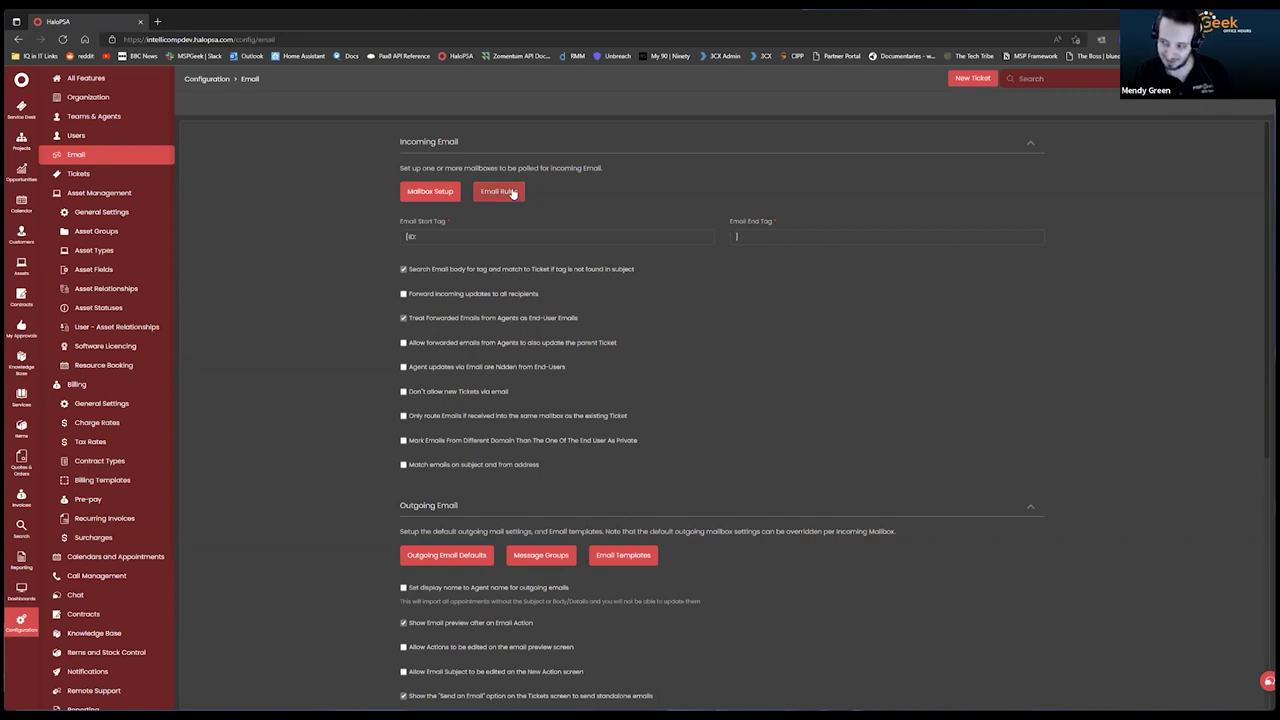
{"action": "left_click", "coordinate": [455, 190]}
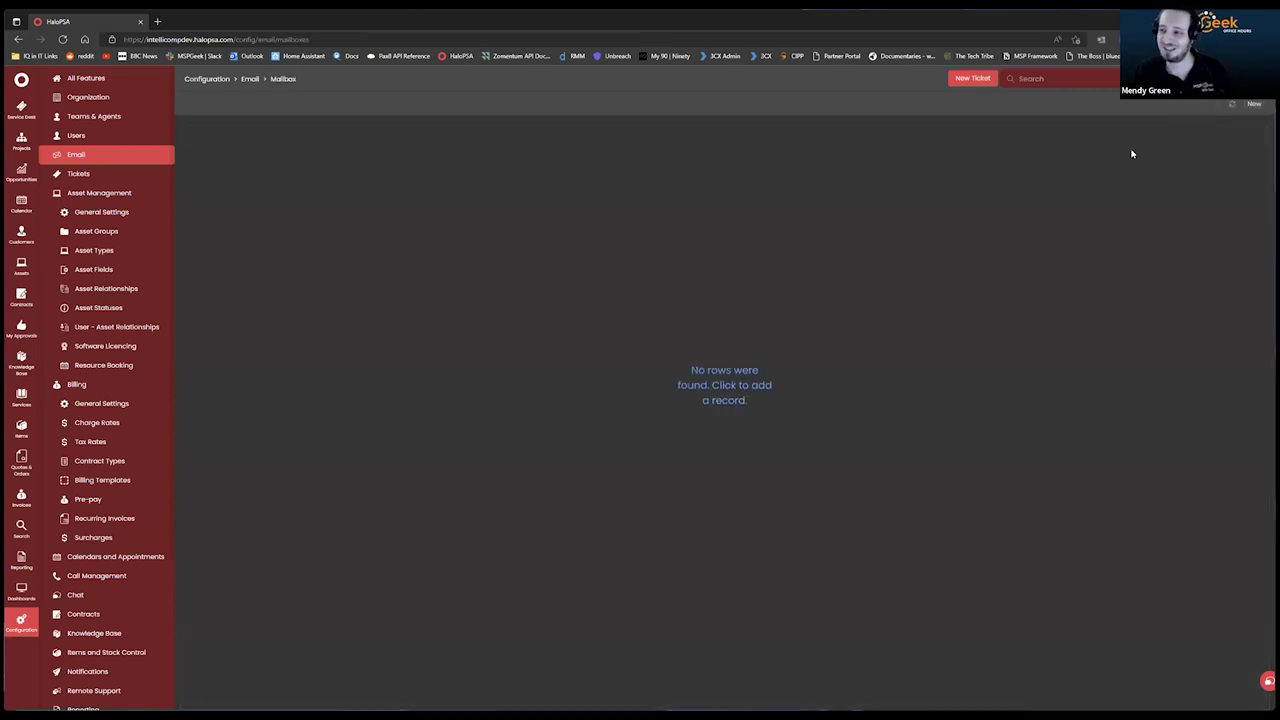
{"action": "left_click", "coordinate": [1256, 106]}
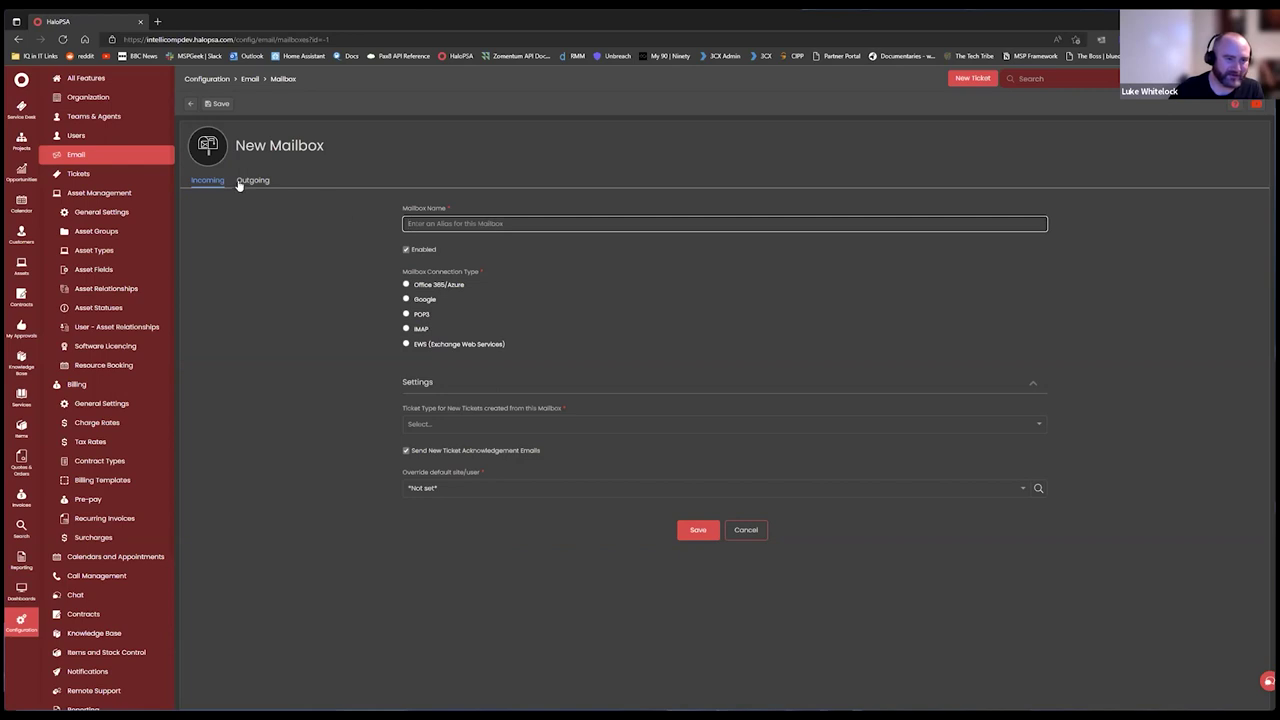
{"action": "left_click", "coordinate": [190, 106]}
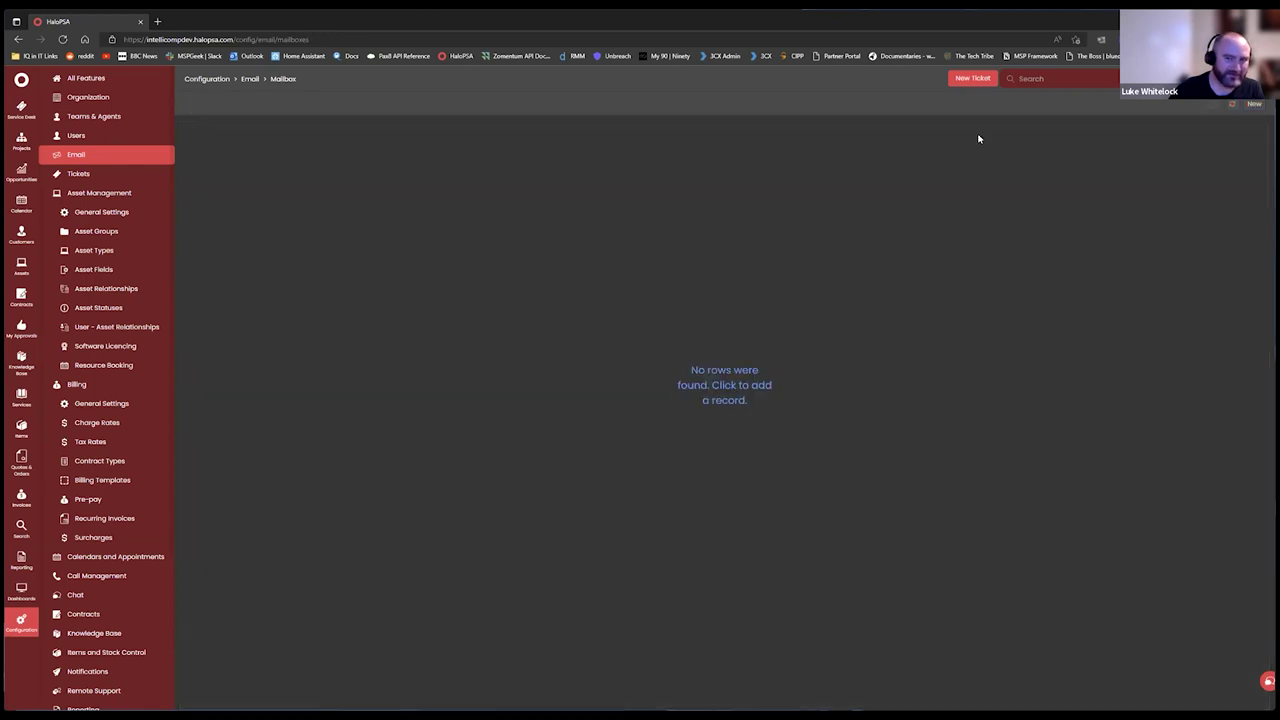
{"action": "left_click", "coordinate": [79, 155]}
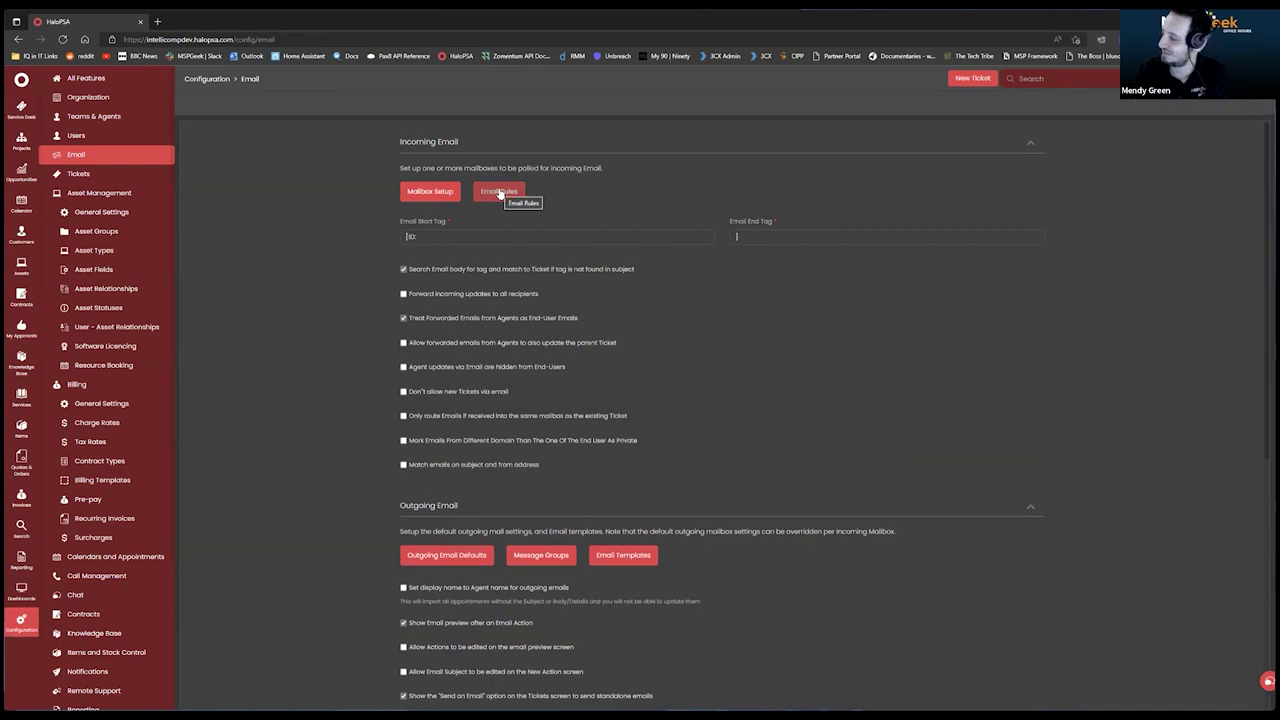
{"action": "left_click", "coordinate": [500, 193]}
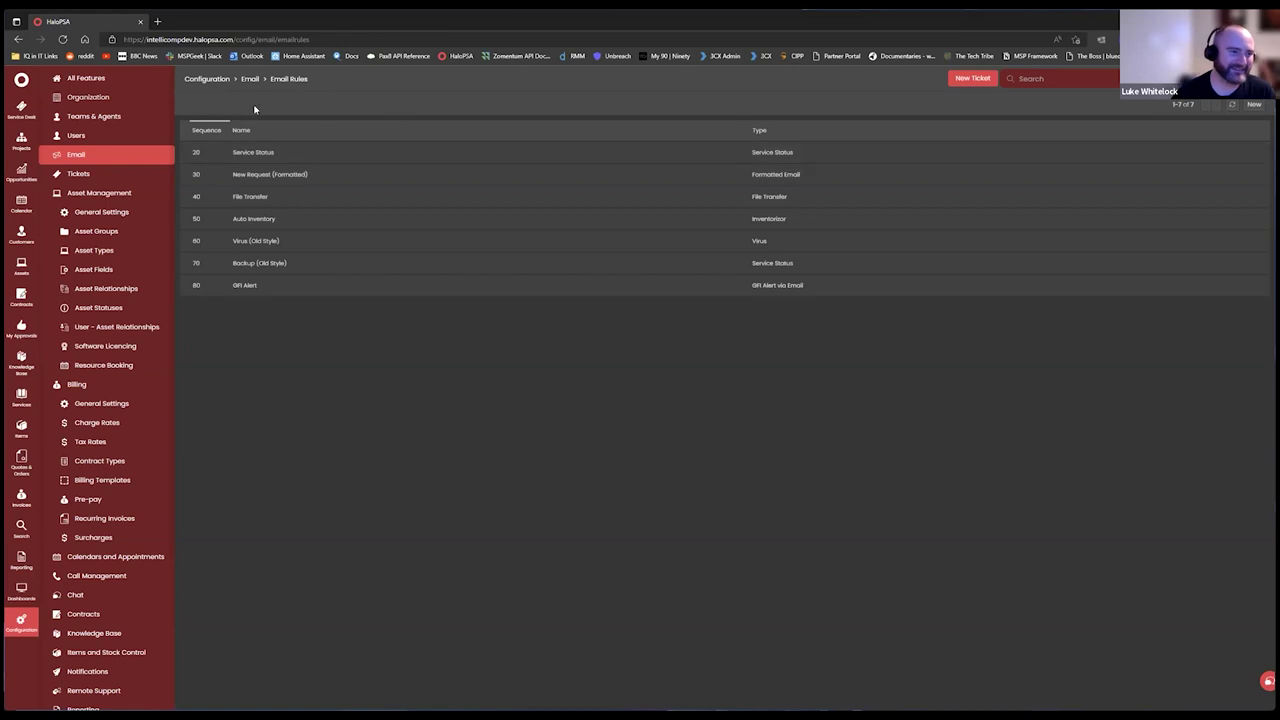
{"action": "left_click", "coordinate": [78, 158]}
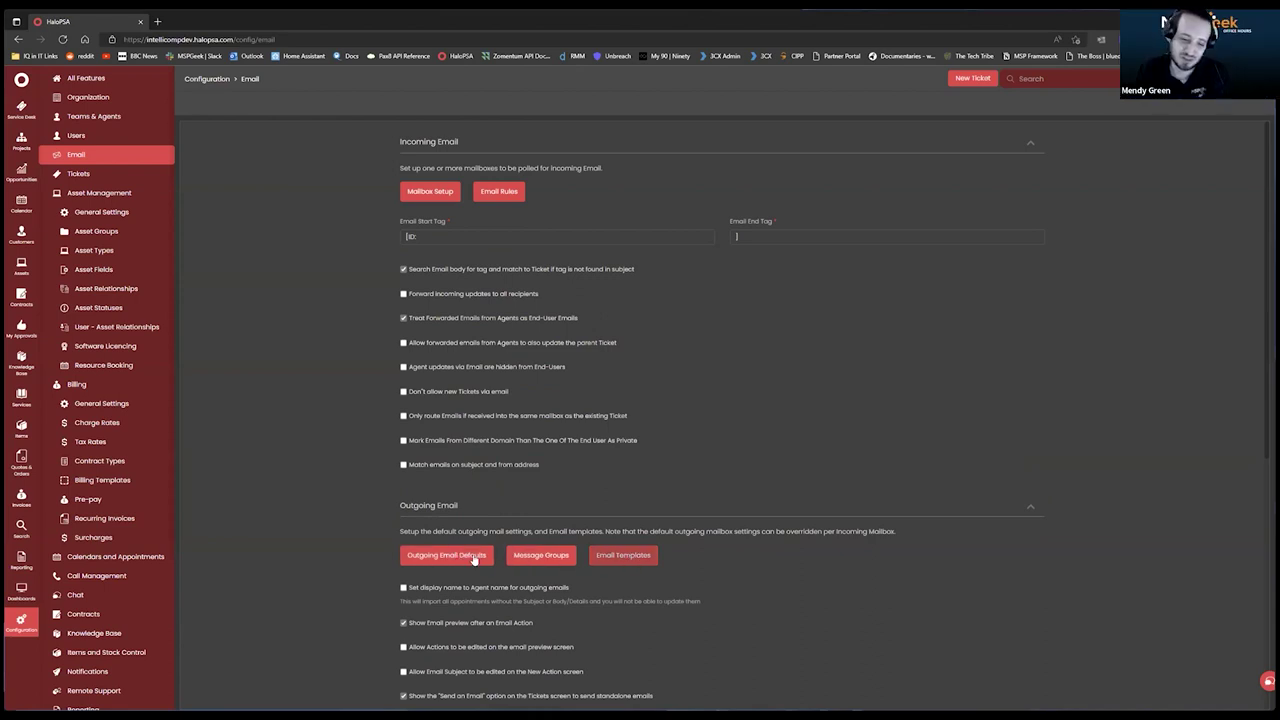
{"action": "scroll", "coordinate": [470, 560], "scroll_direction": "down", "scroll_amount": 4}
{"action": "scroll", "coordinate": [476, 530], "scroll_direction": "up", "scroll_amount": 4}
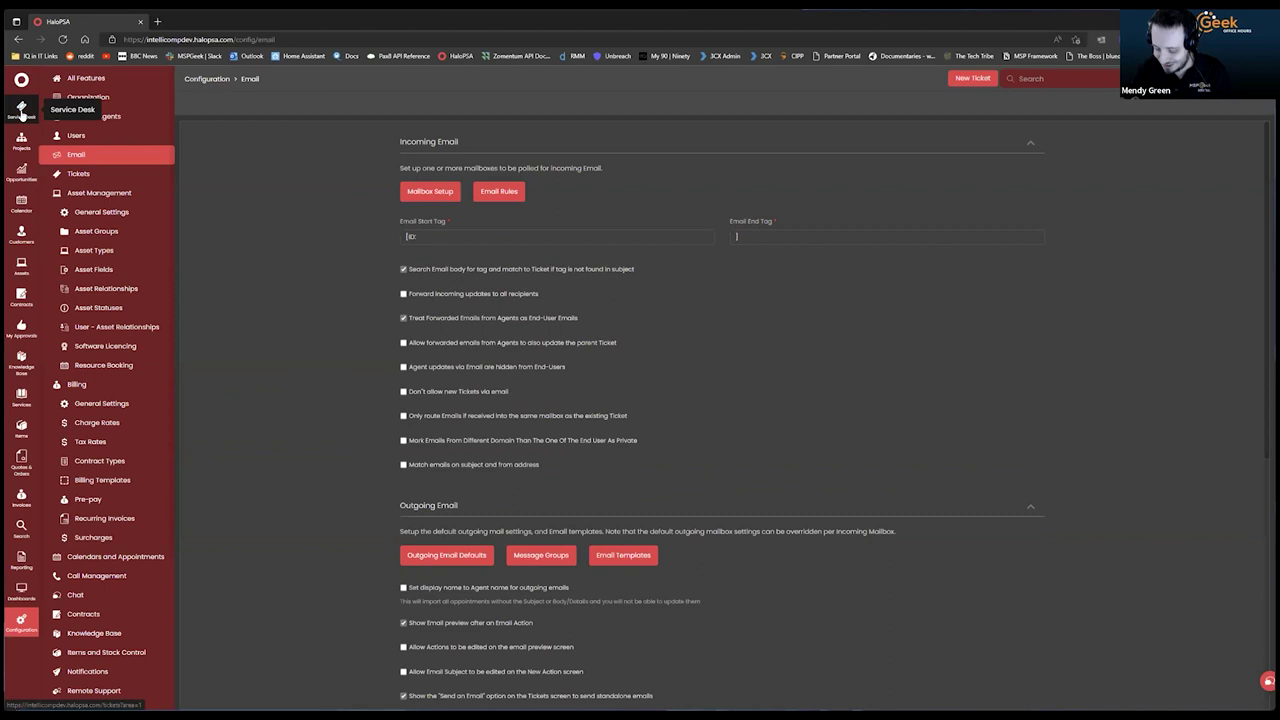
{"action": "left_click", "coordinate": [21, 112]}
Start a new ticket, choose the end user, and enter Test as summary and details.
{"action": "left_click", "coordinate": [1235, 105]}
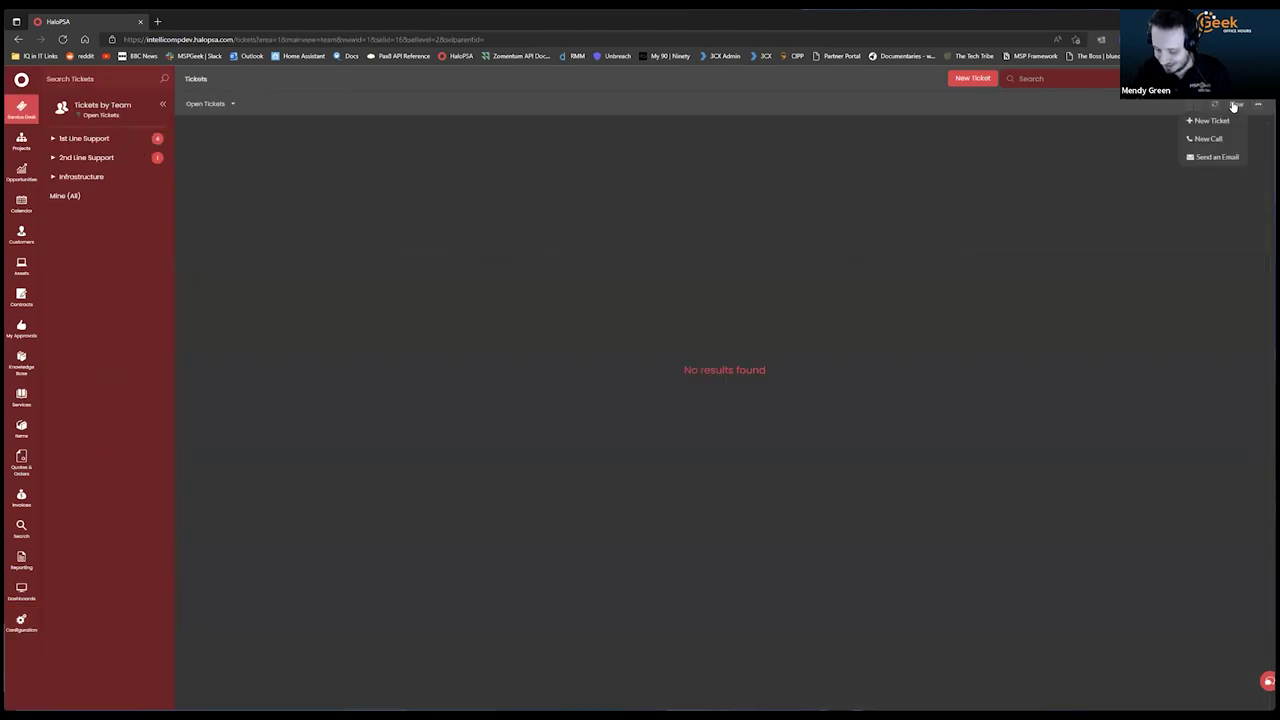
{"action": "left_click", "coordinate": [1211, 121]}
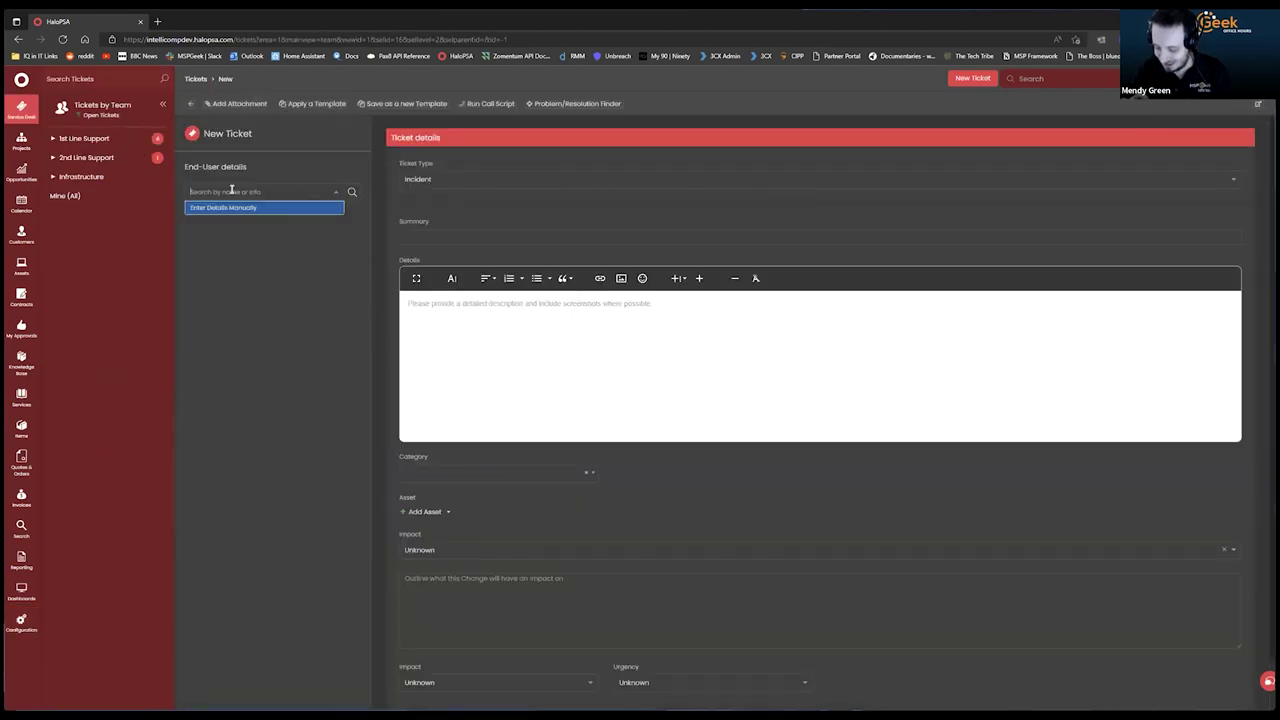
{"action": "type", "text": "mendy"}
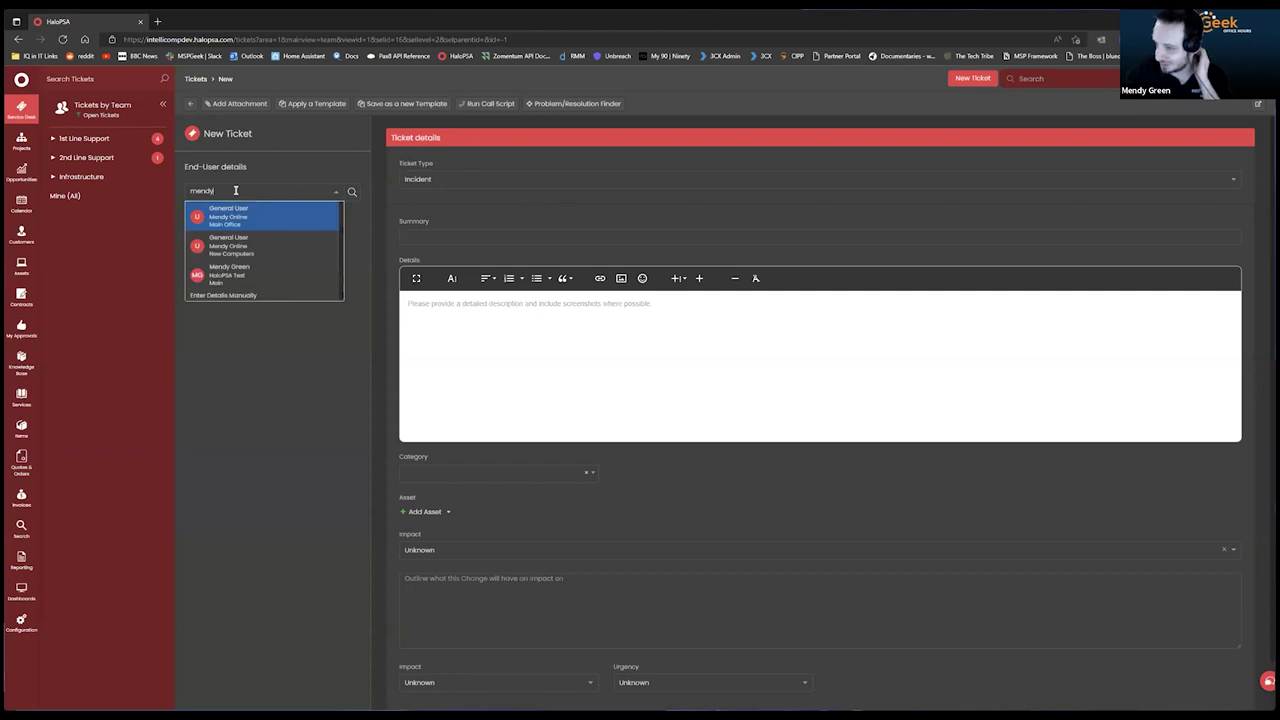
{"action": "left_click", "coordinate": [280, 278]}
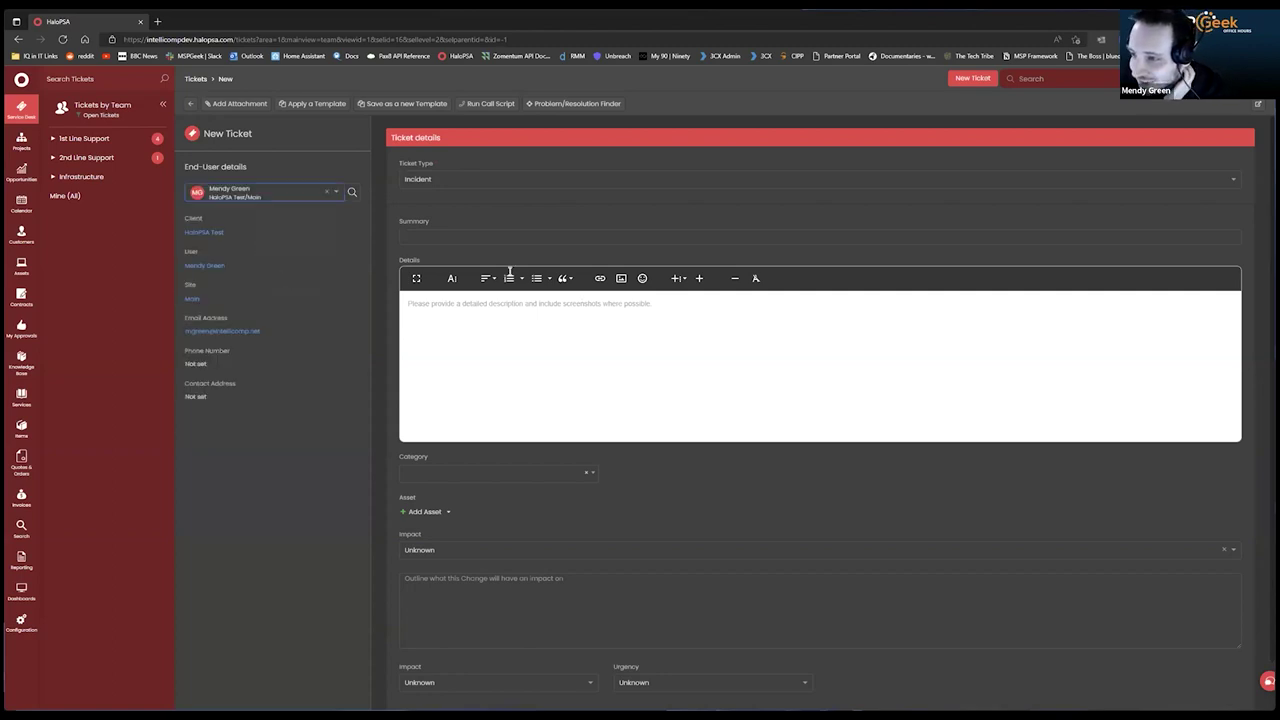
{"action": "left_click", "coordinate": [475, 236]}
{"action": "type", "text": "TestTest"}
{"action": "scroll", "coordinate": [788, 512], "scroll_direction": "down", "scroll_amount": 1}
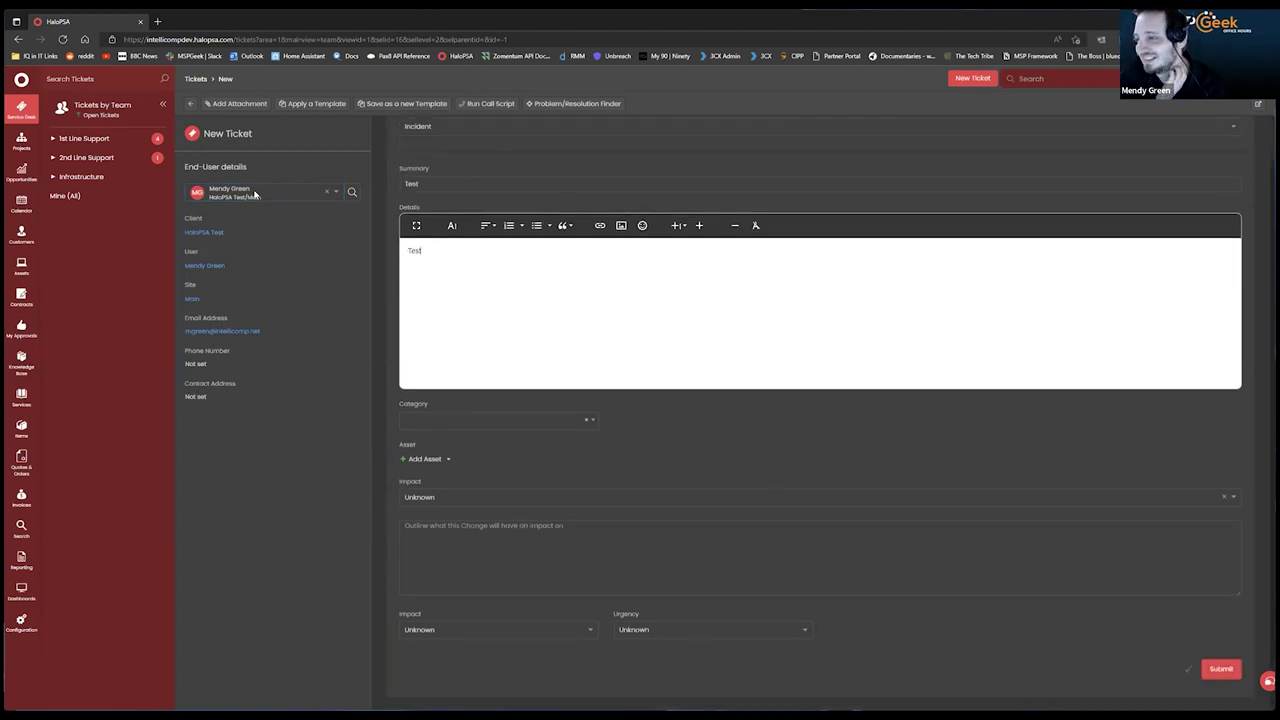
Re-select the correct end user and submit the Test incident ticket.
{"action": "left_click", "coordinate": [326, 191]}
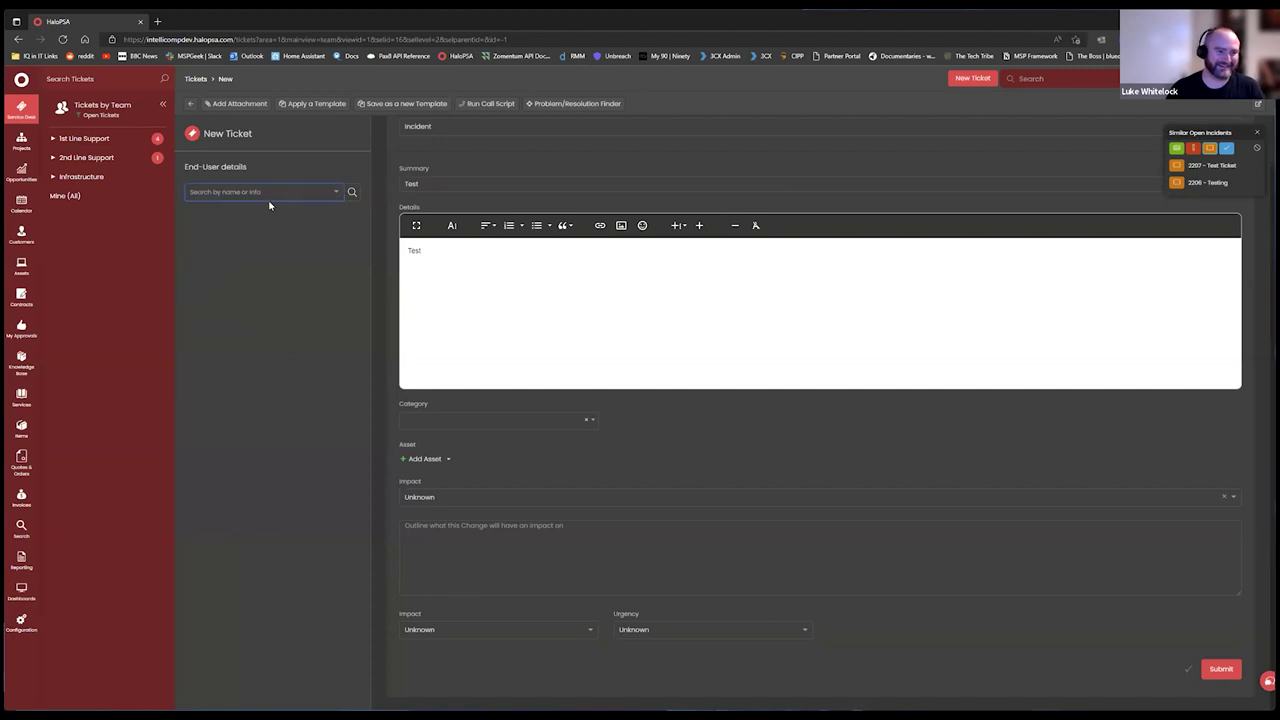
{"action": "type", "text": "Mendy"}
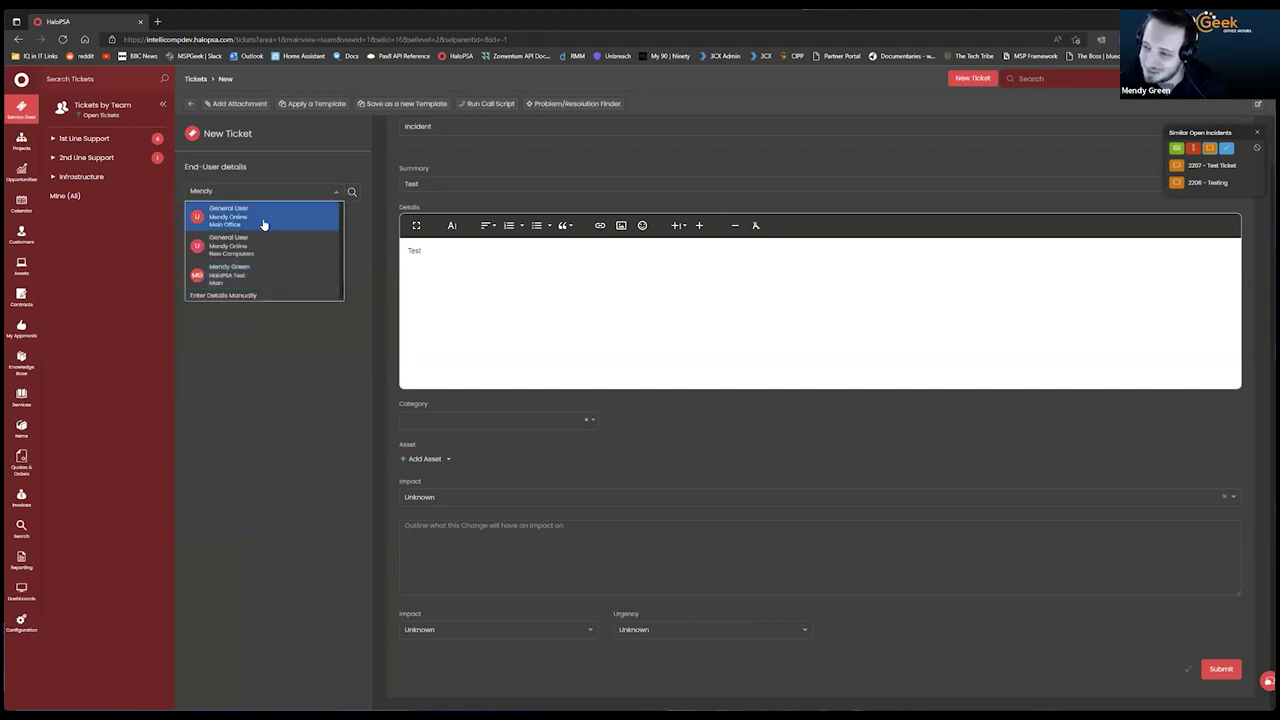
{"action": "left_click", "coordinate": [257, 271]}
{"action": "left_click", "coordinate": [740, 335]}
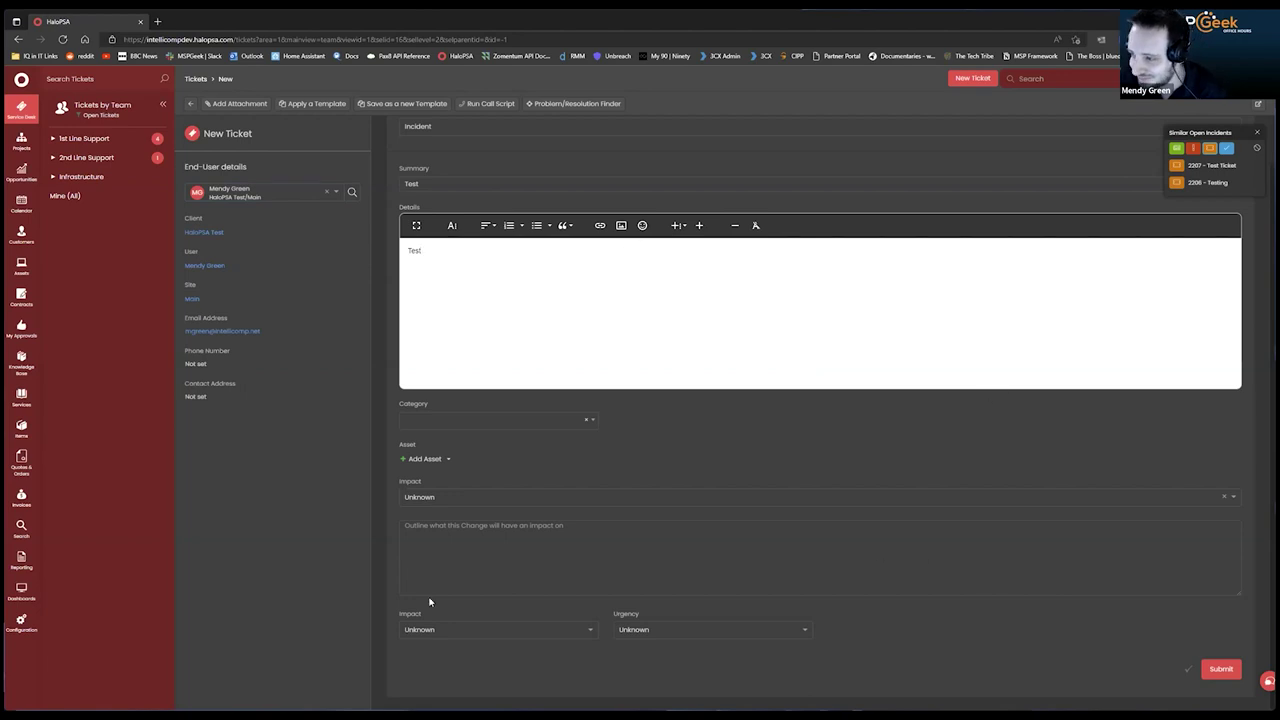
{"action": "left_click", "coordinate": [1218, 672]}
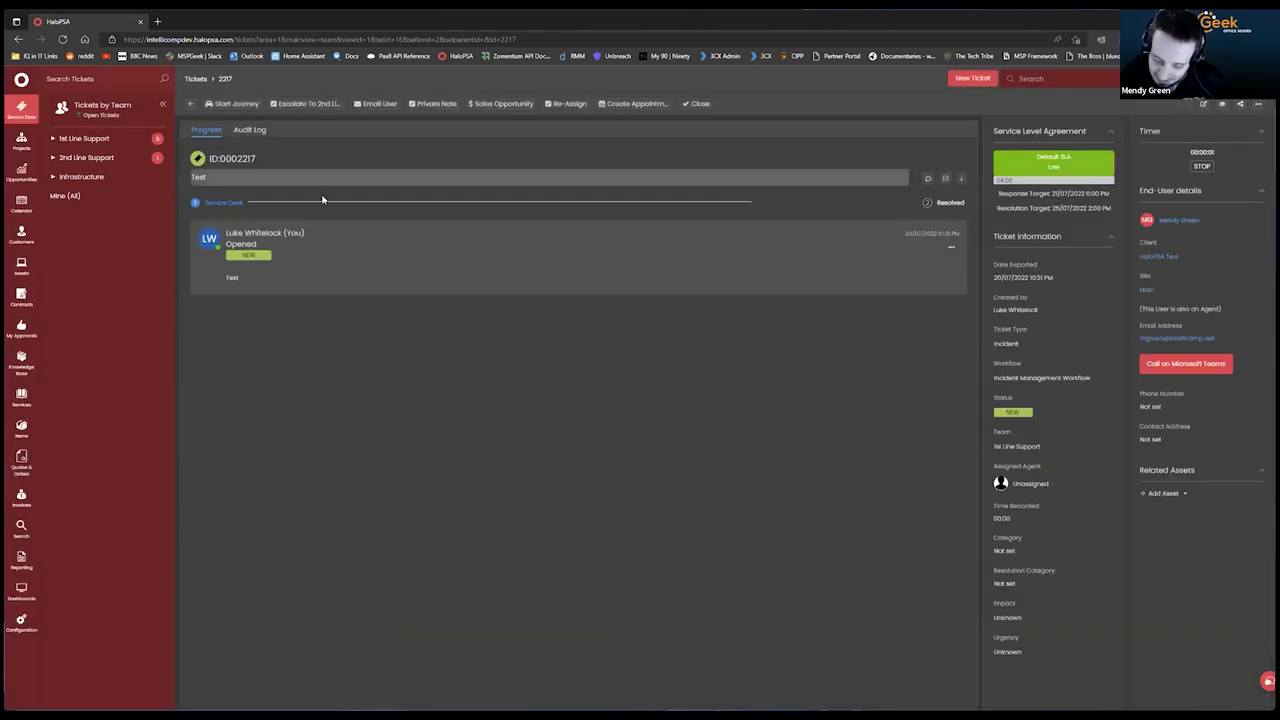
Email 'Test' to the end user on ticket 2217, then open the Email Rules list.
{"action": "left_click", "coordinate": [379, 104]}
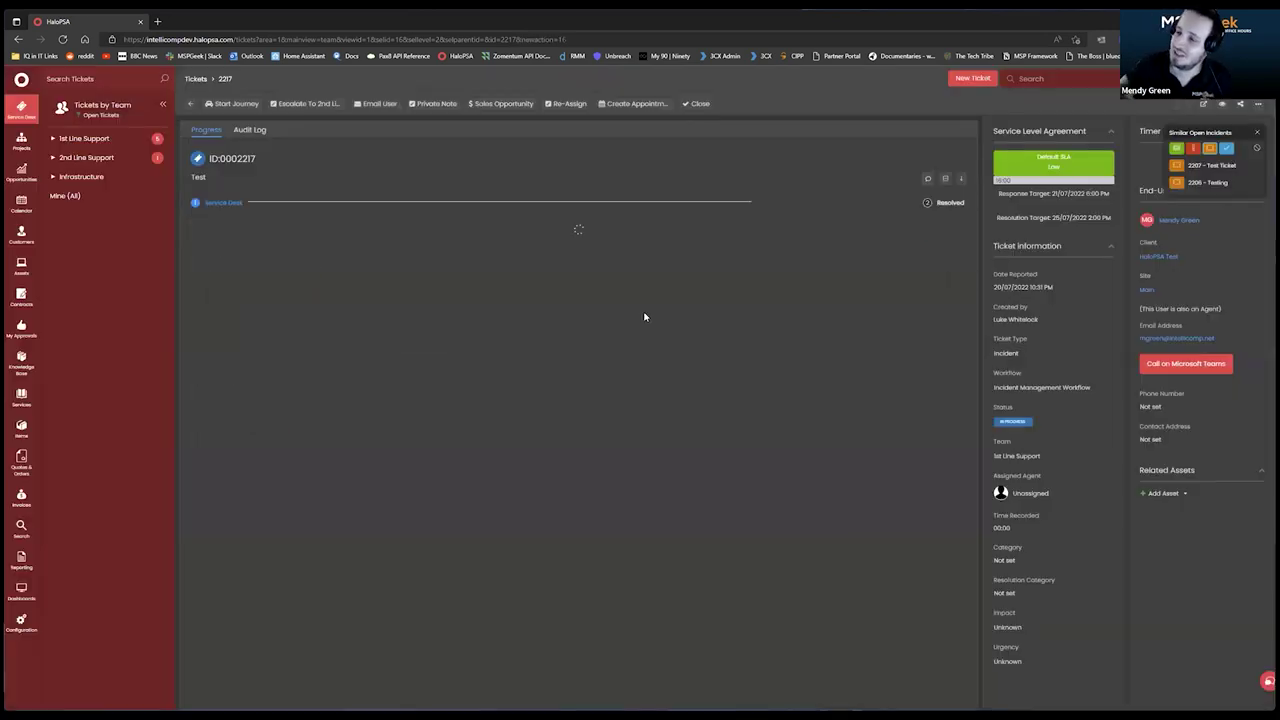
{"action": "type", "text": "Test"}
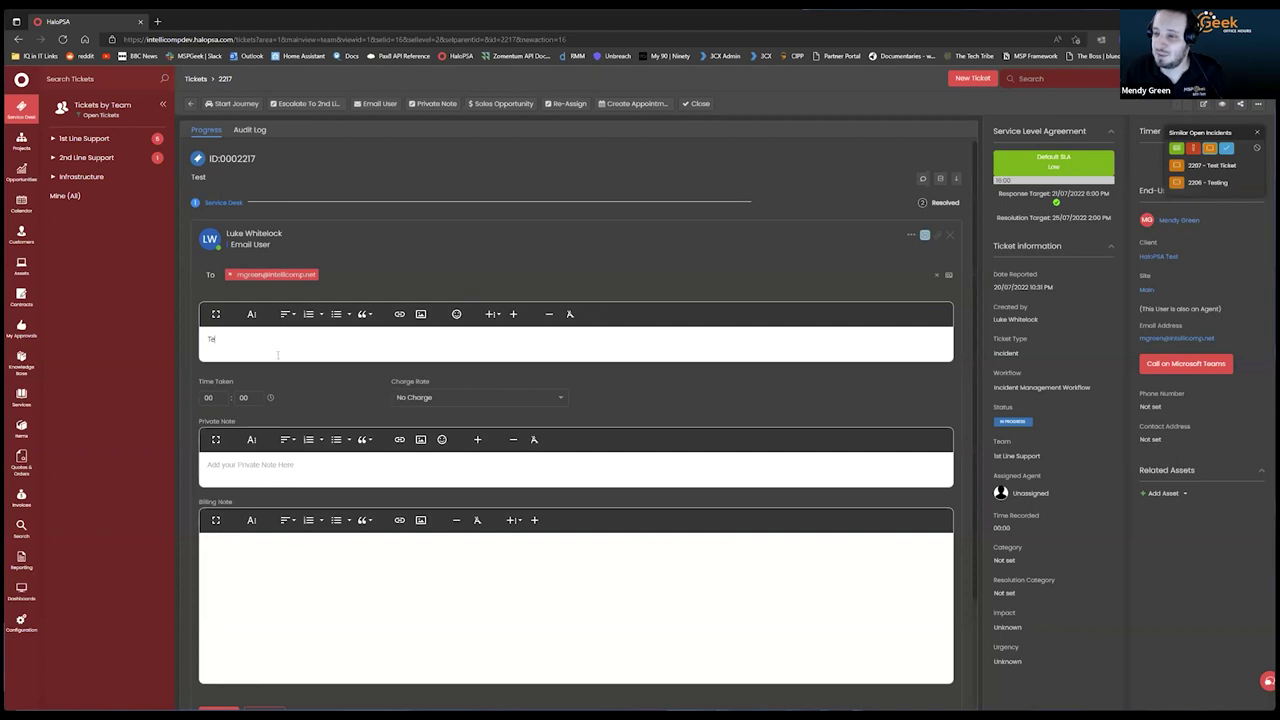
{"action": "scroll", "coordinate": [290, 666], "scroll_direction": "down", "scroll_amount": 2}
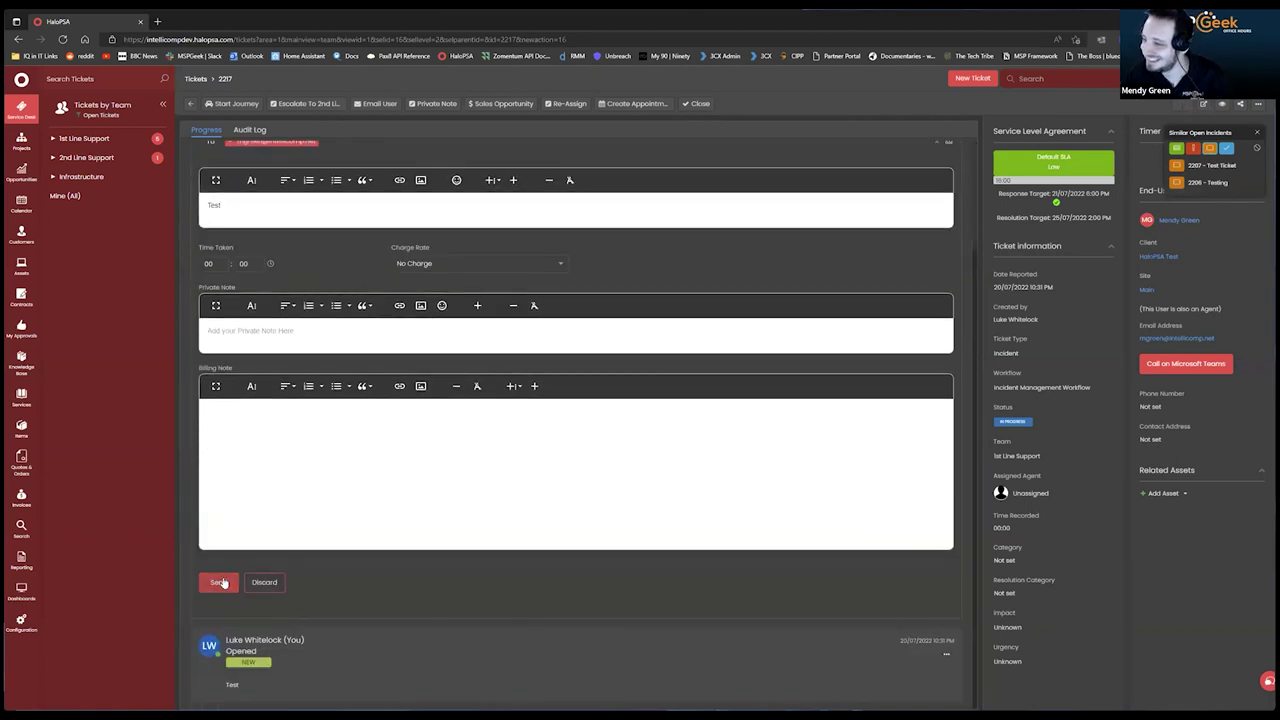
{"action": "left_click", "coordinate": [218, 582]}
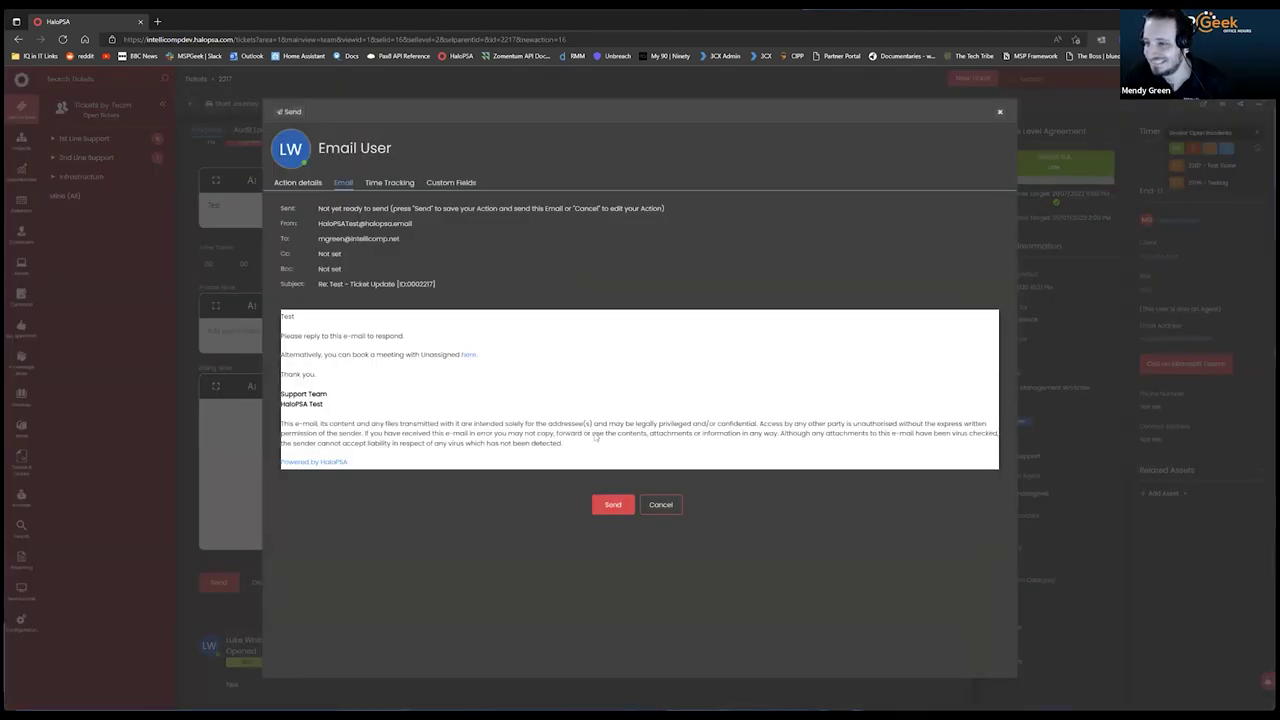
{"action": "left_click", "coordinate": [614, 505]}
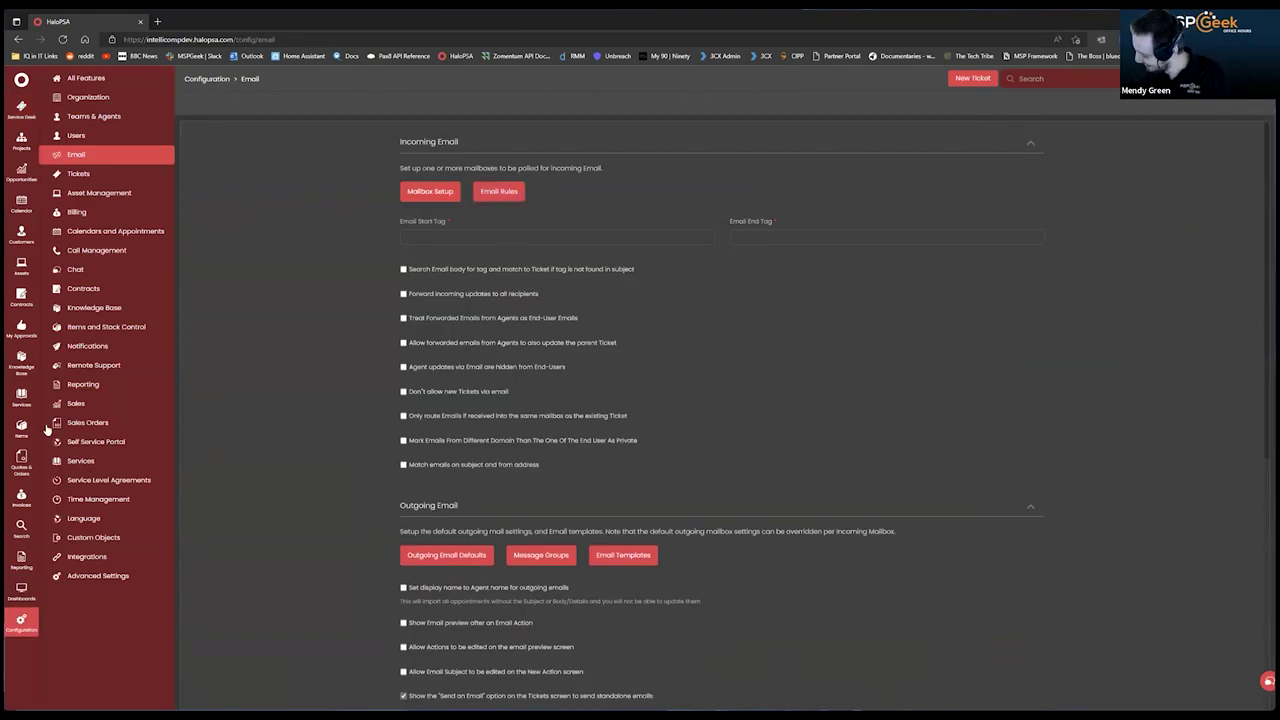
{"action": "left_click", "coordinate": [76, 135]}
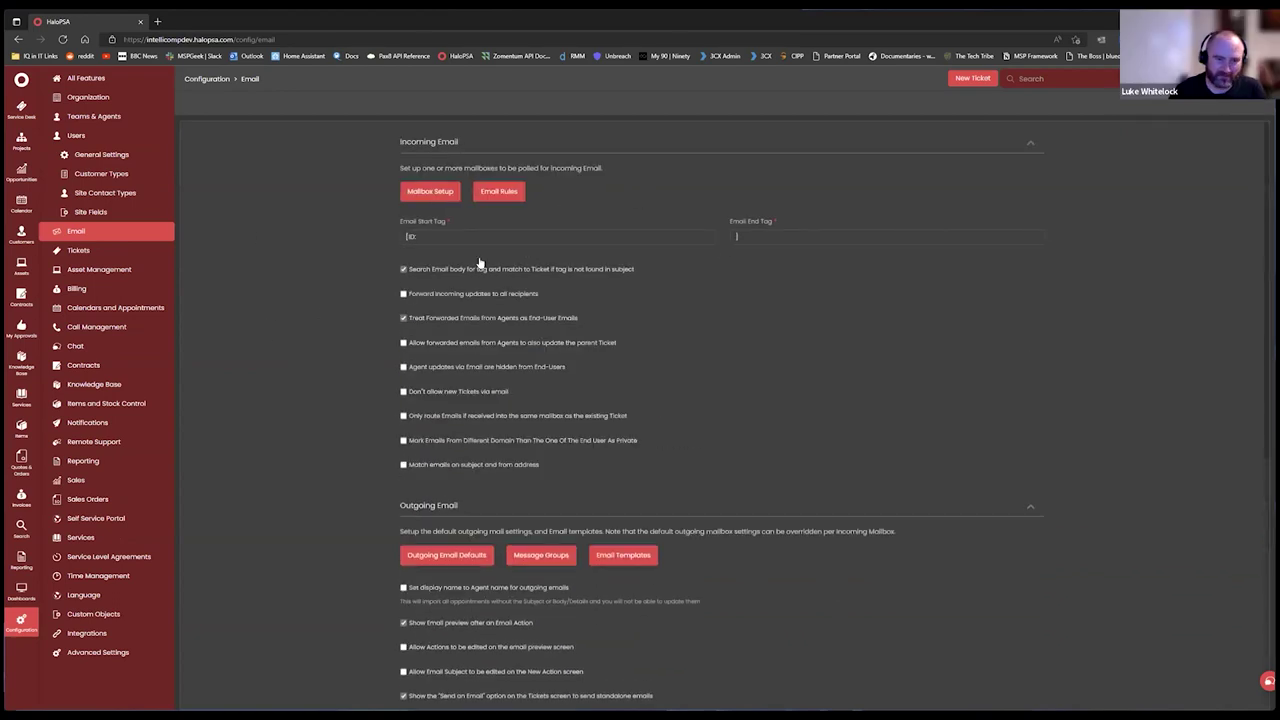
{"action": "left_click", "coordinate": [502, 197]}
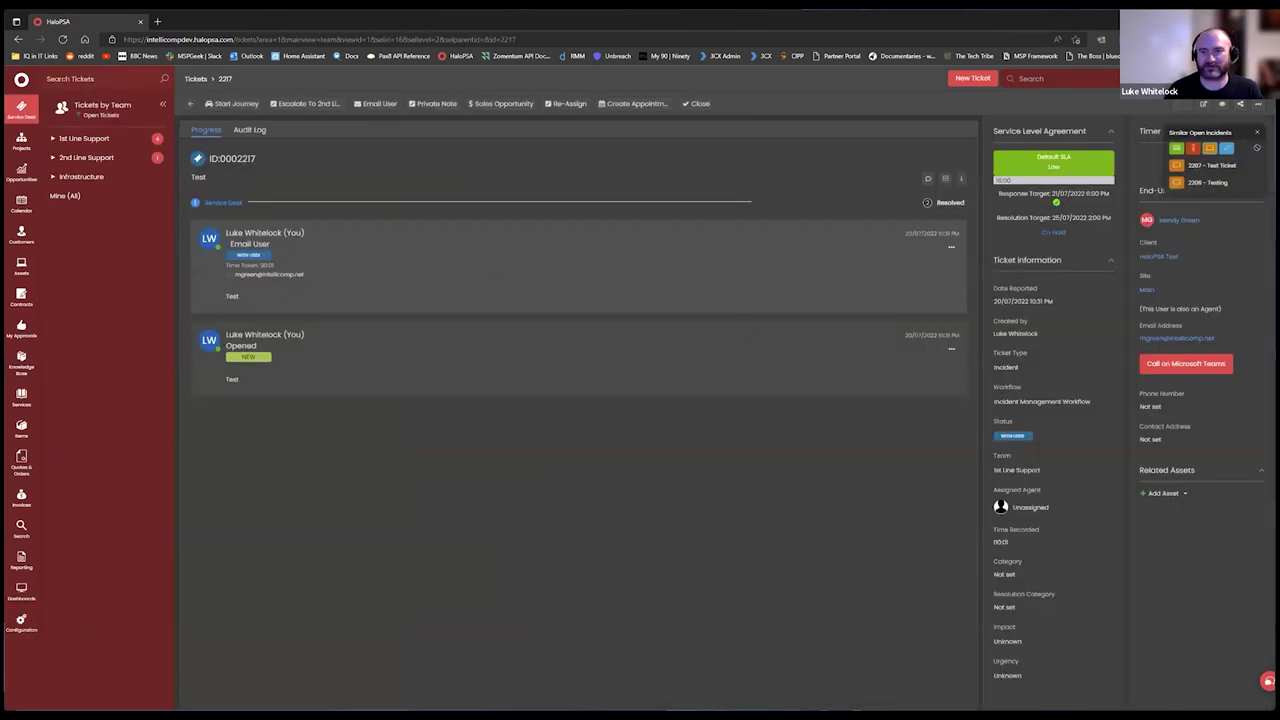
Treat ticket 2217 as spam and open the resulting SPAM email rule.
{"action": "left_click", "coordinate": [1260, 106]}
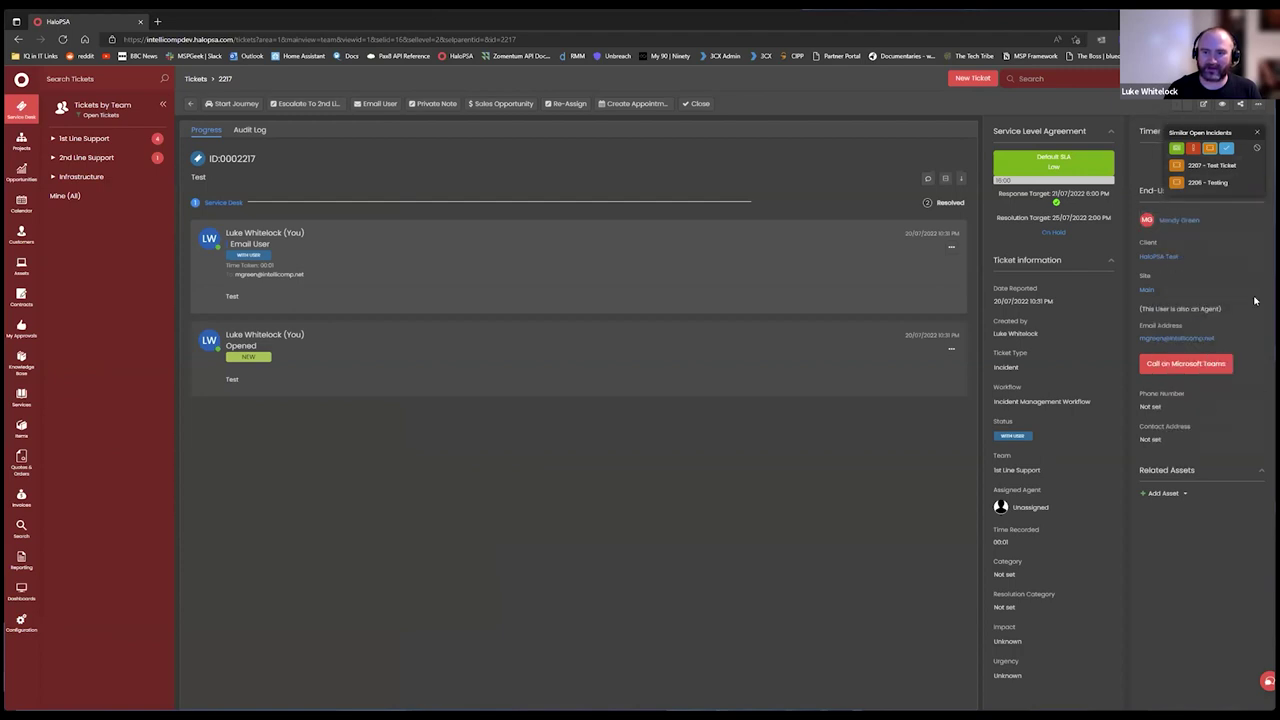
{"action": "left_click", "coordinate": [1260, 110]}
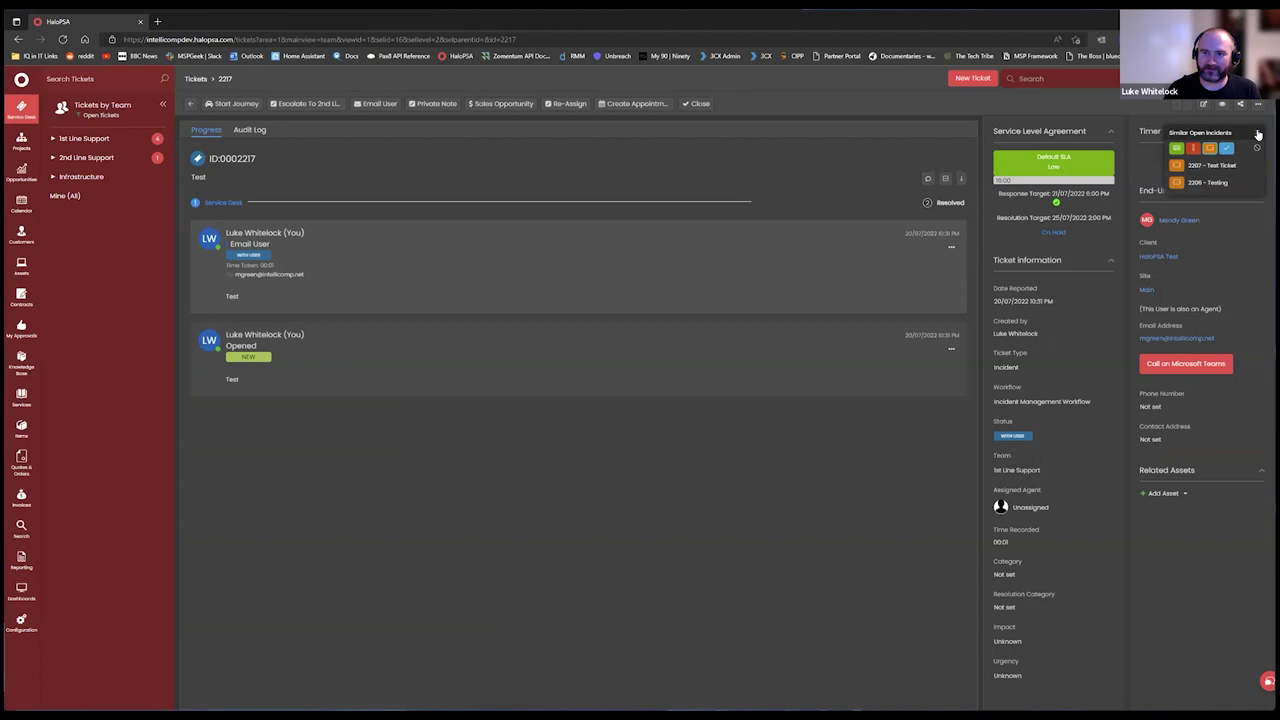
{"action": "mouse_move", "coordinate": [1259, 106]}
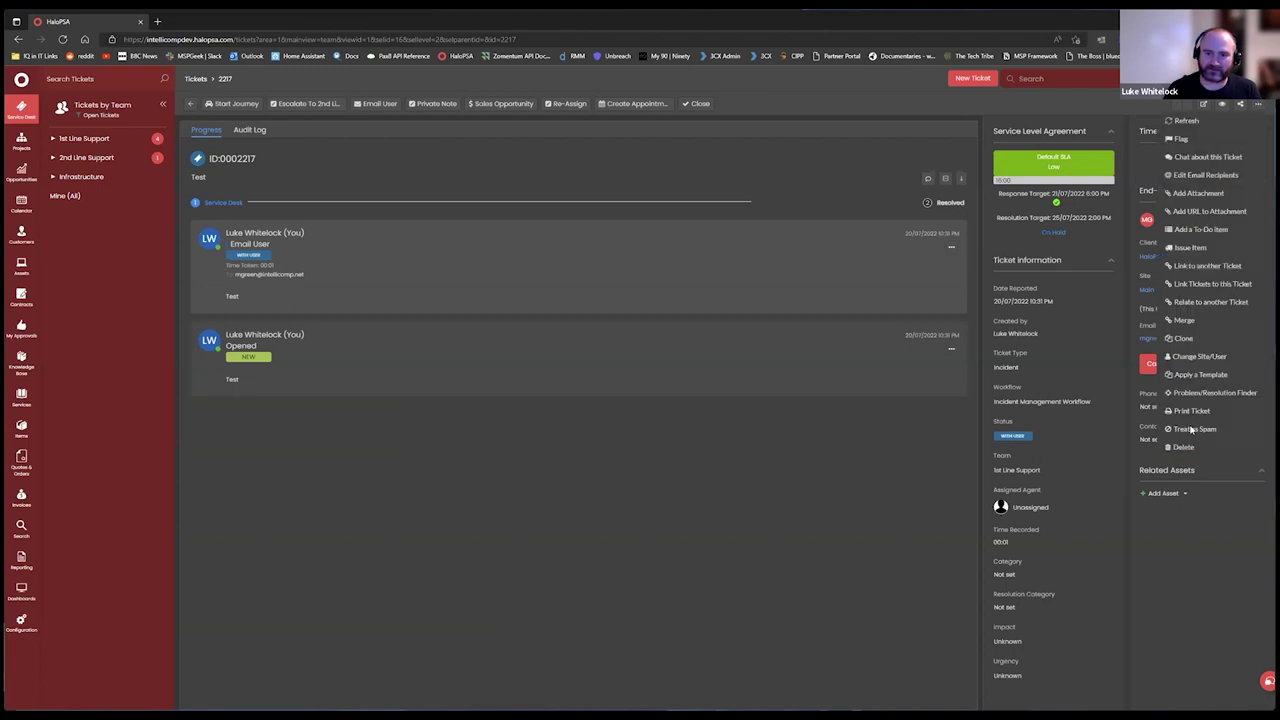
{"action": "left_click", "coordinate": [1191, 429]}
{"action": "left_click", "coordinate": [701, 345]}
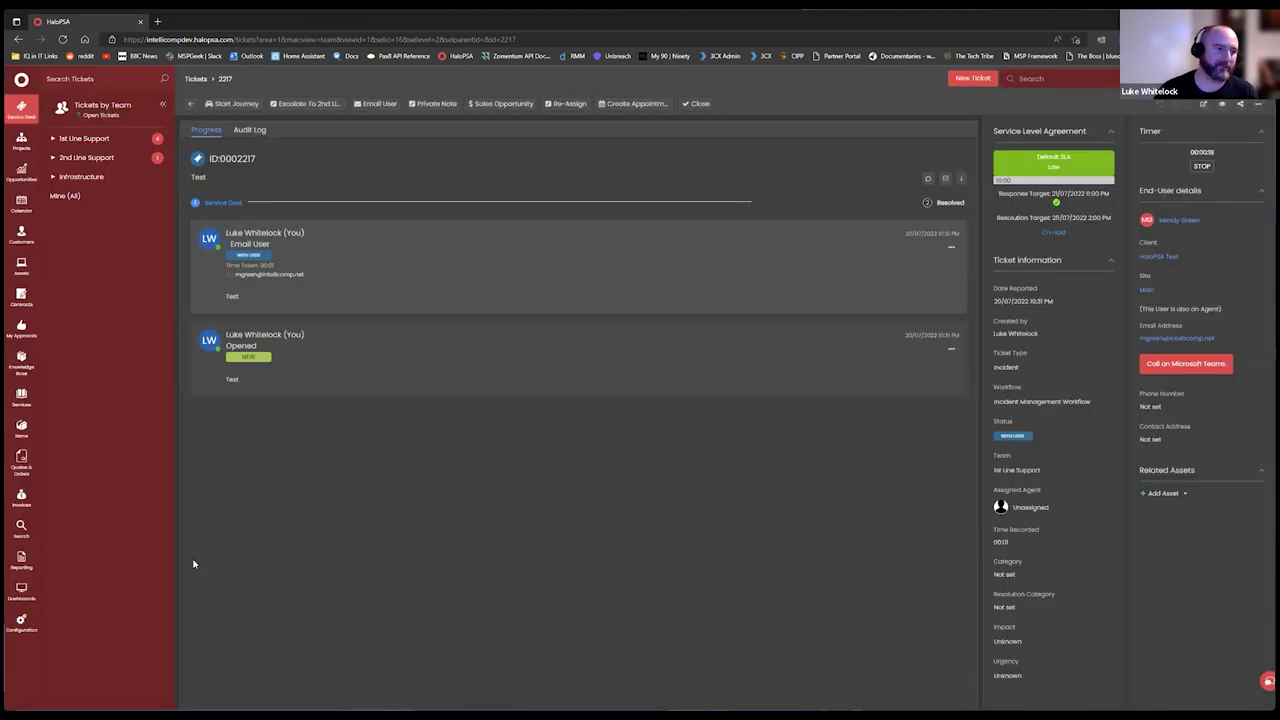
{"action": "left_click", "coordinate": [16, 628]}
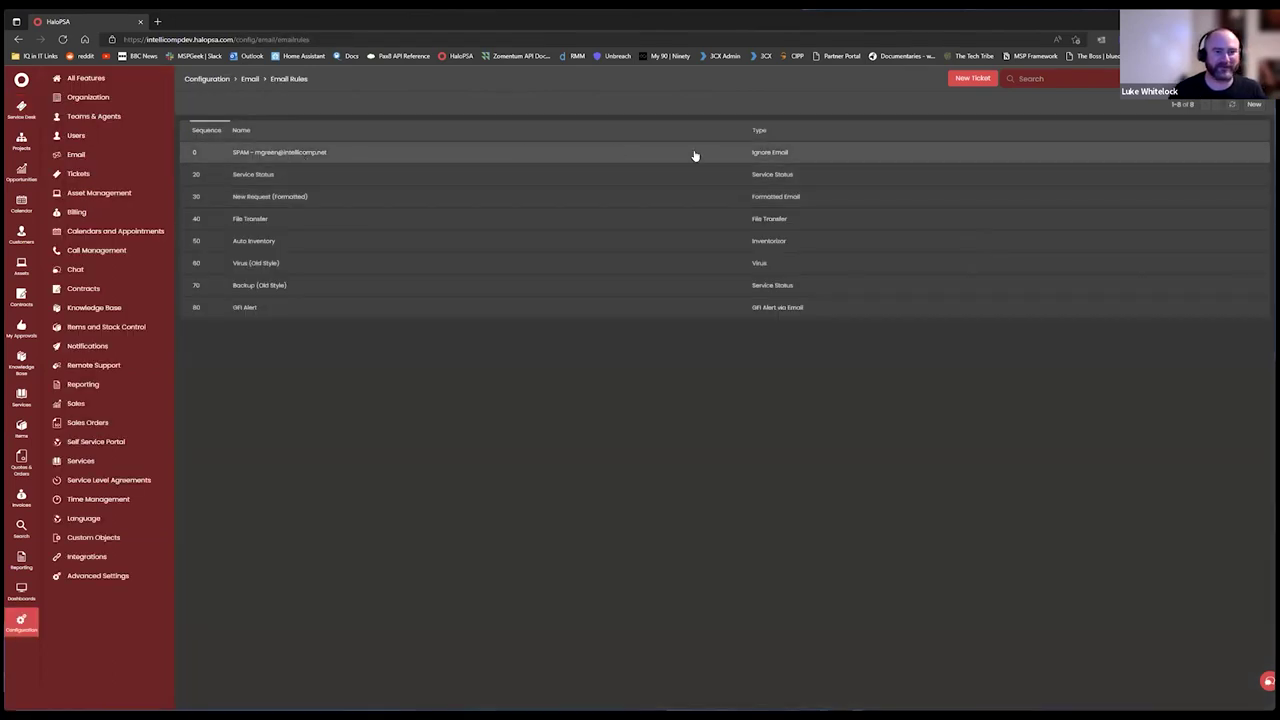
{"action": "left_click", "coordinate": [326, 160]}
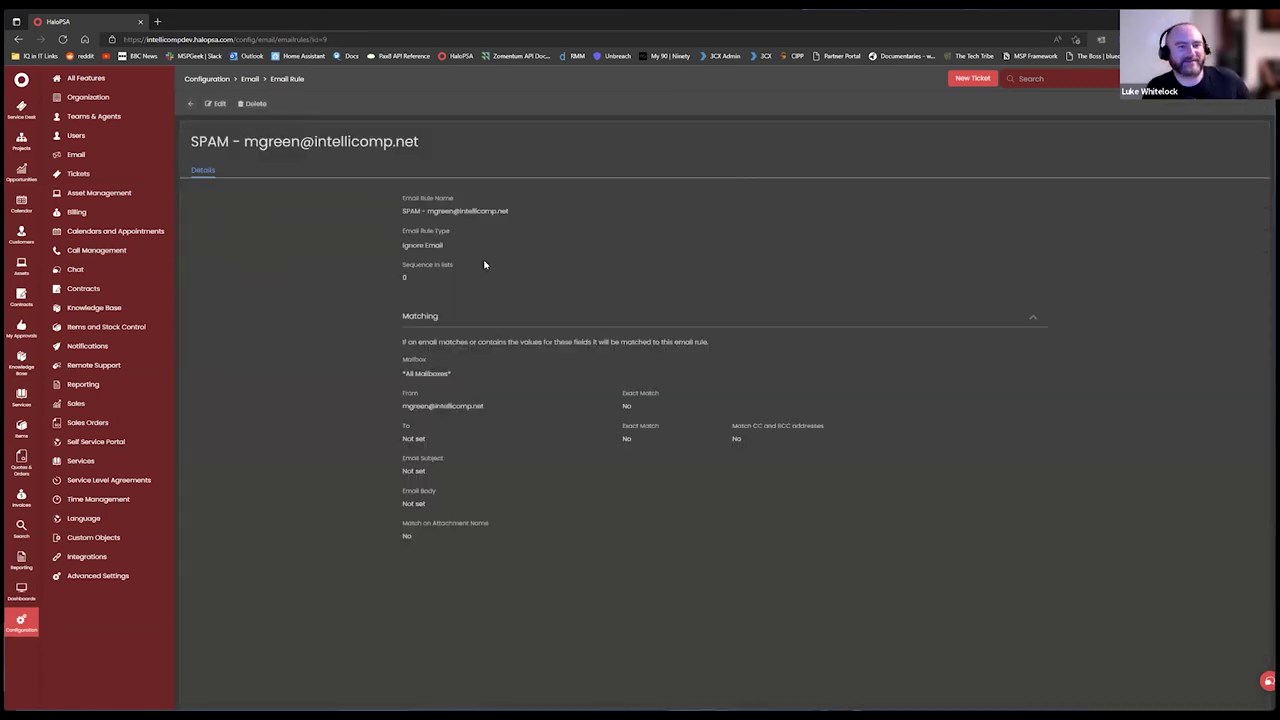
Switch the SPAM email rule into edit mode.
{"action": "left_click", "coordinate": [214, 104]}
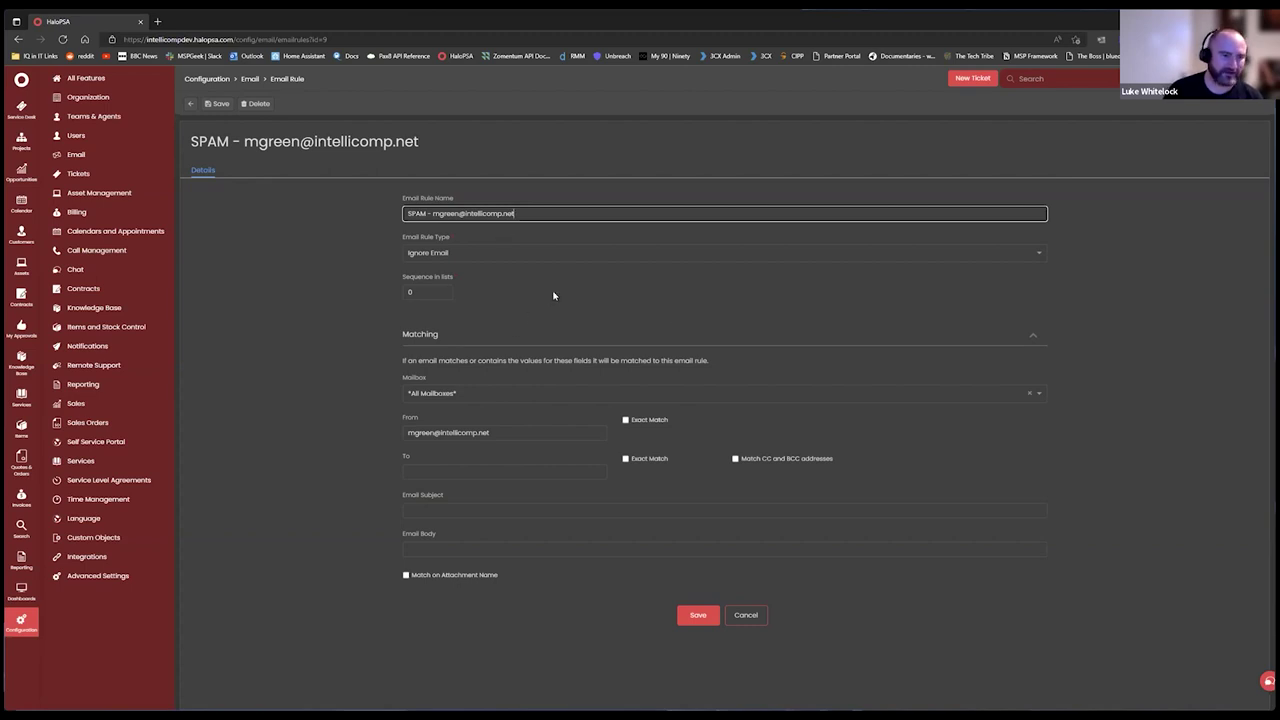
{"action": "left_click", "coordinate": [455, 393]}
Keep All Mailboxes as the spam rule's mailbox and leave its sequence at 0.
{"action": "left_click", "coordinate": [500, 412]}
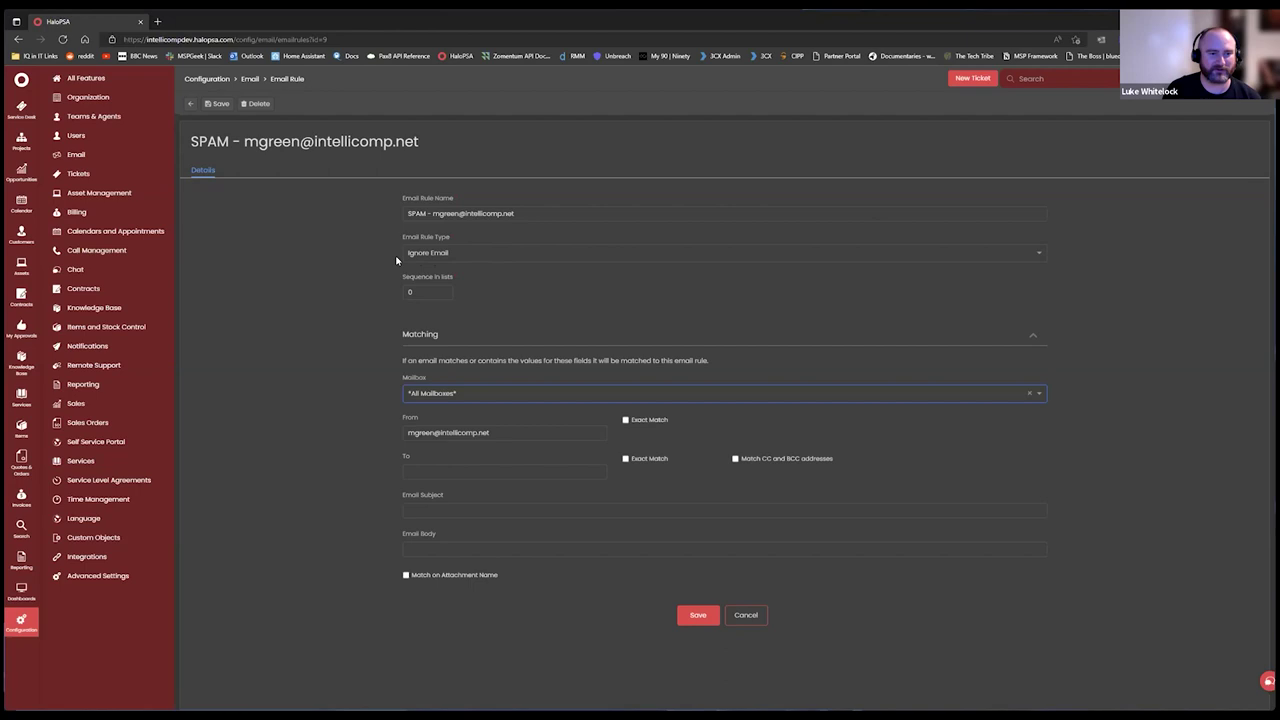
{"action": "left_click", "coordinate": [444, 293]}
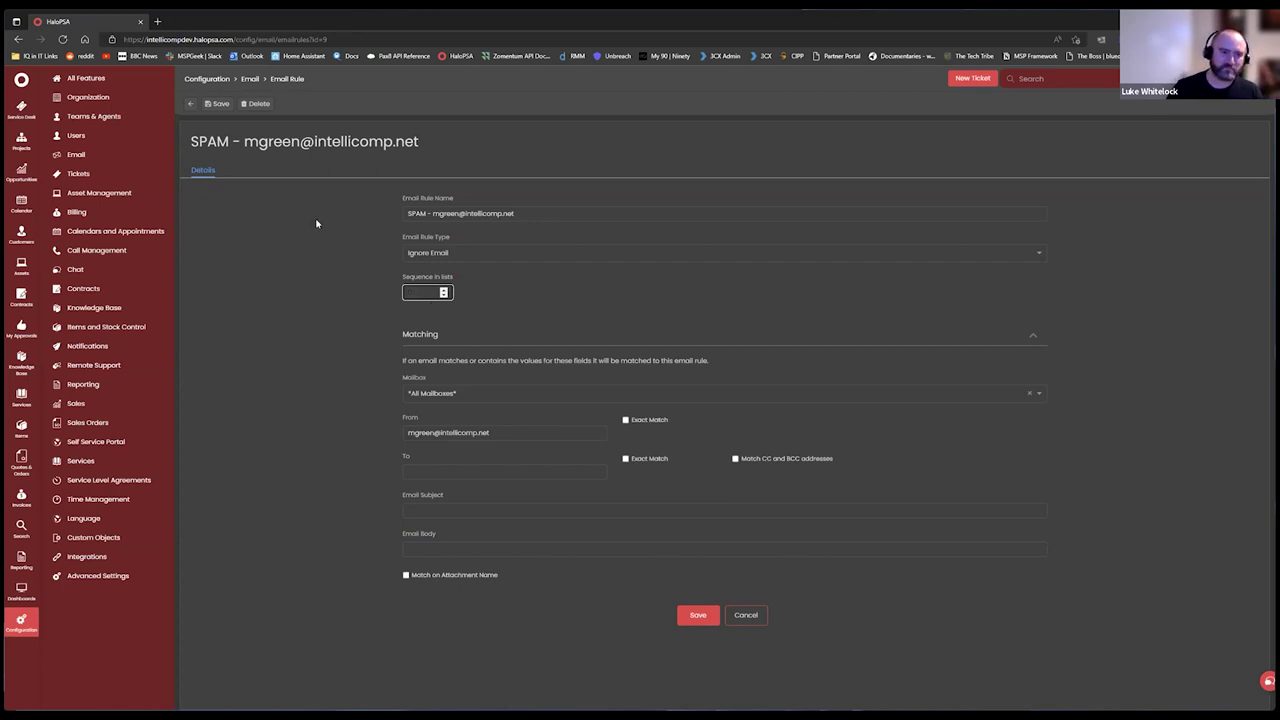
{"action": "type", "text": "0"}
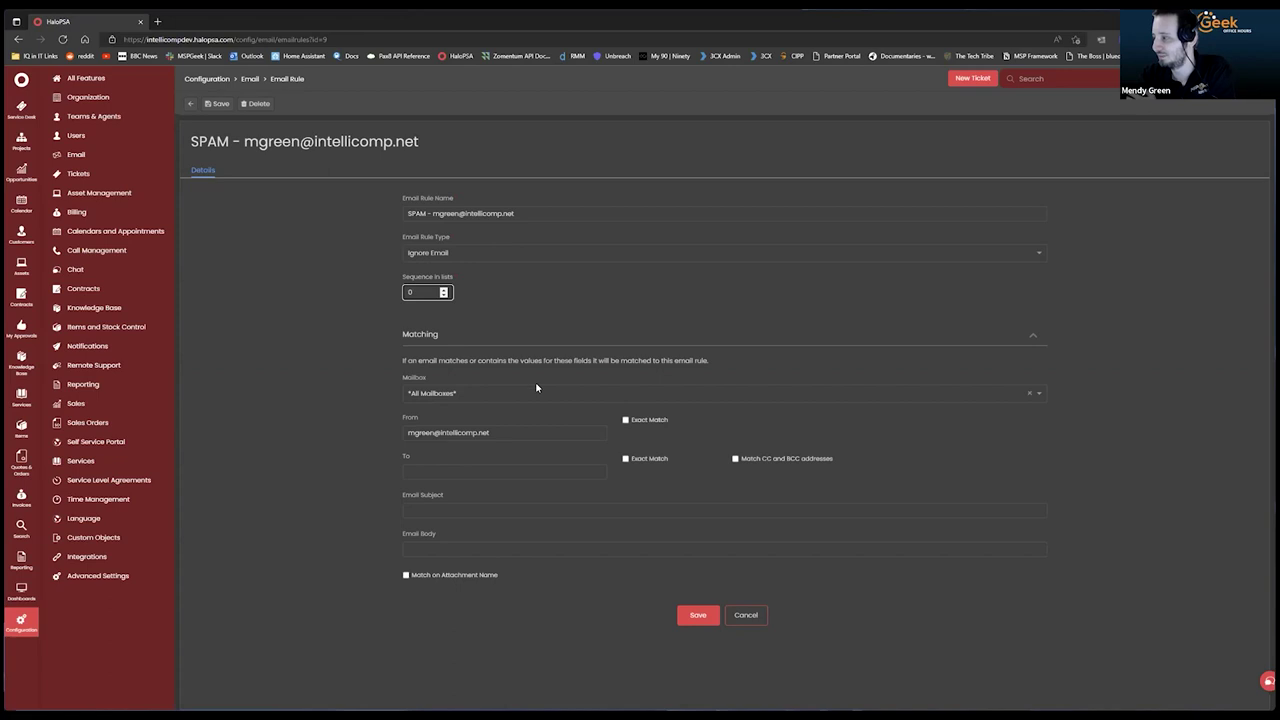
{"action": "double_click", "coordinate": [533, 318]}
{"action": "left_click", "coordinate": [300, 326]}
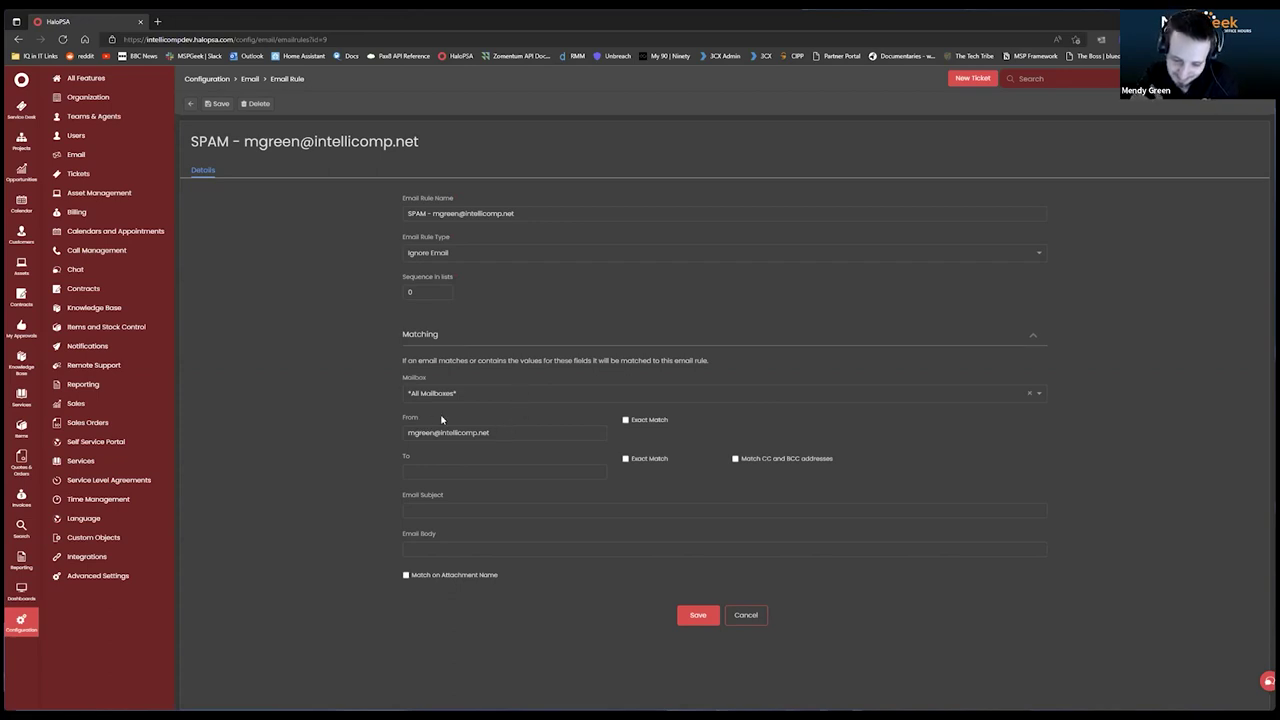
Leave the From, Subject and Body match fields unchanged, then request deletion of the rule.
{"action": "left_click", "coordinate": [509, 435]}
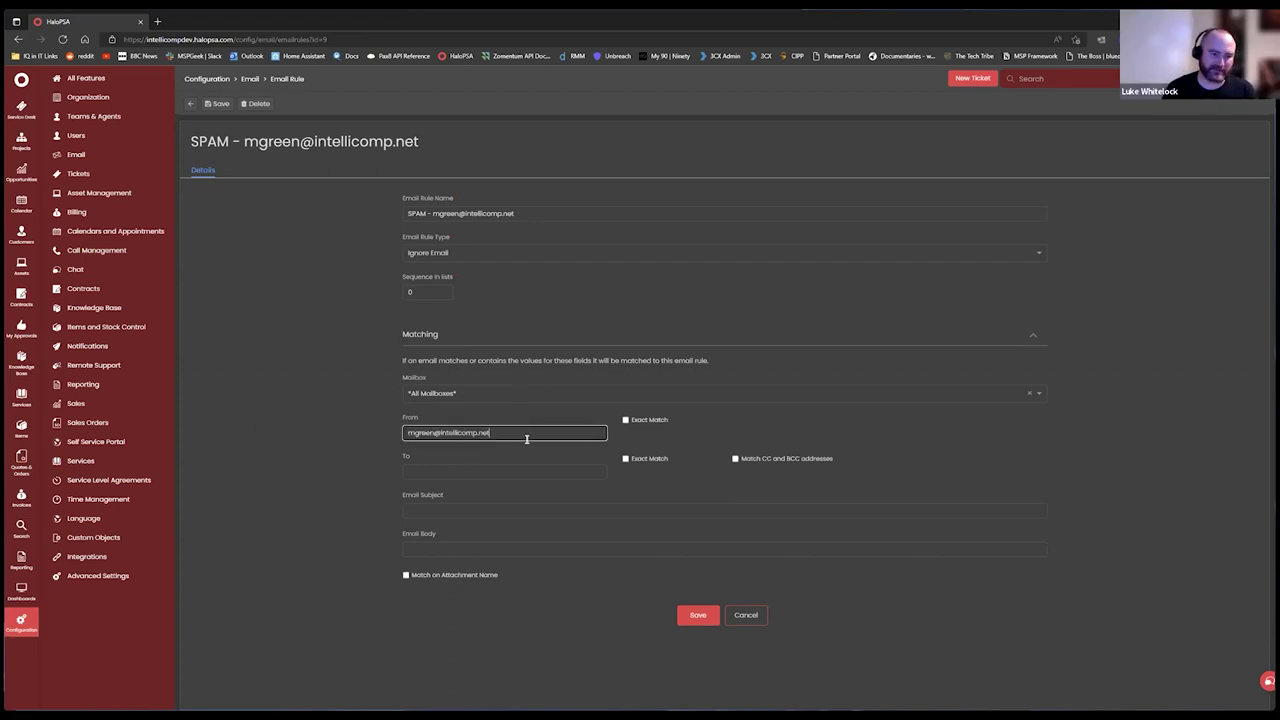
{"action": "left_click", "coordinate": [244, 483]}
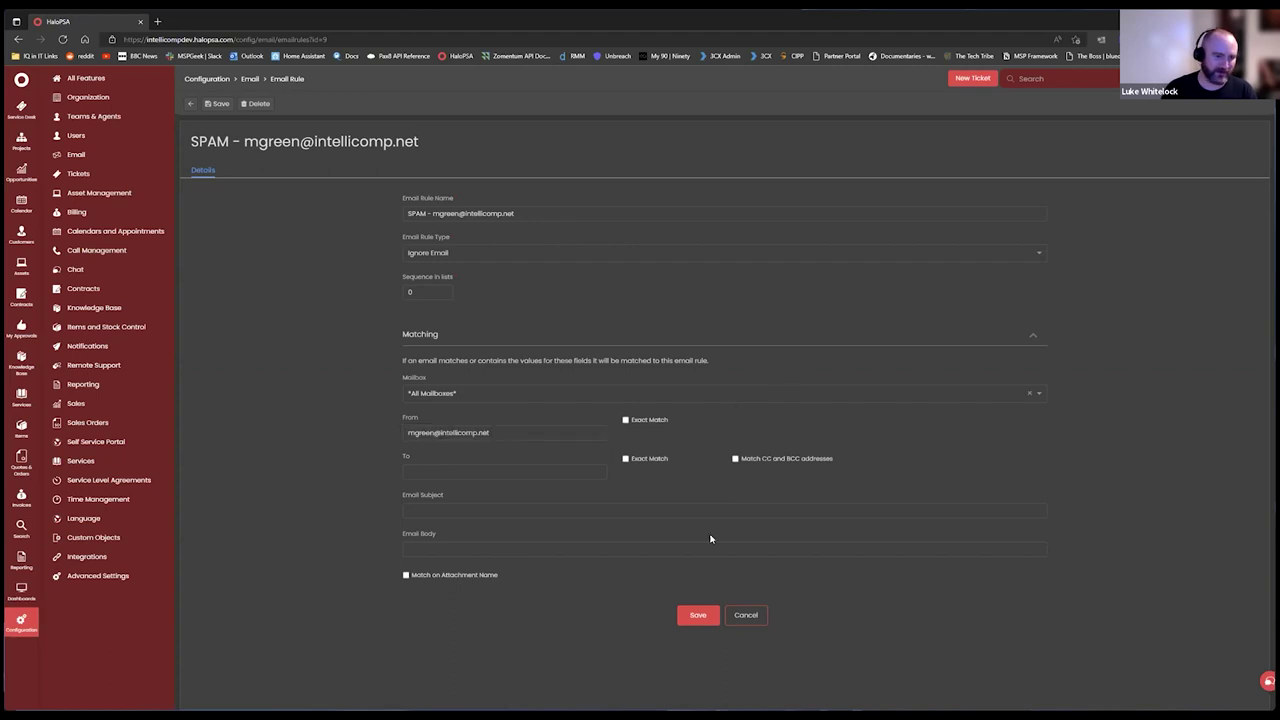
{"action": "left_click", "coordinate": [433, 512]}
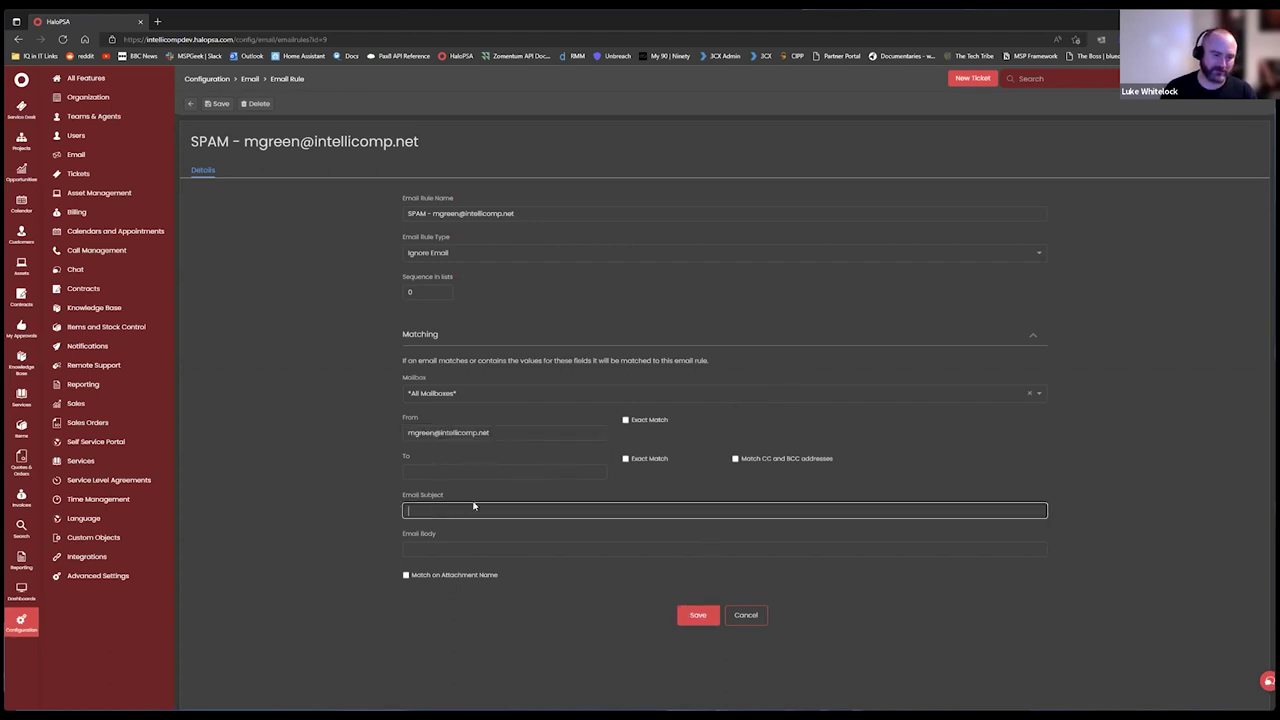
{"action": "left_click", "coordinate": [484, 552]}
{"action": "left_click", "coordinate": [328, 540]}
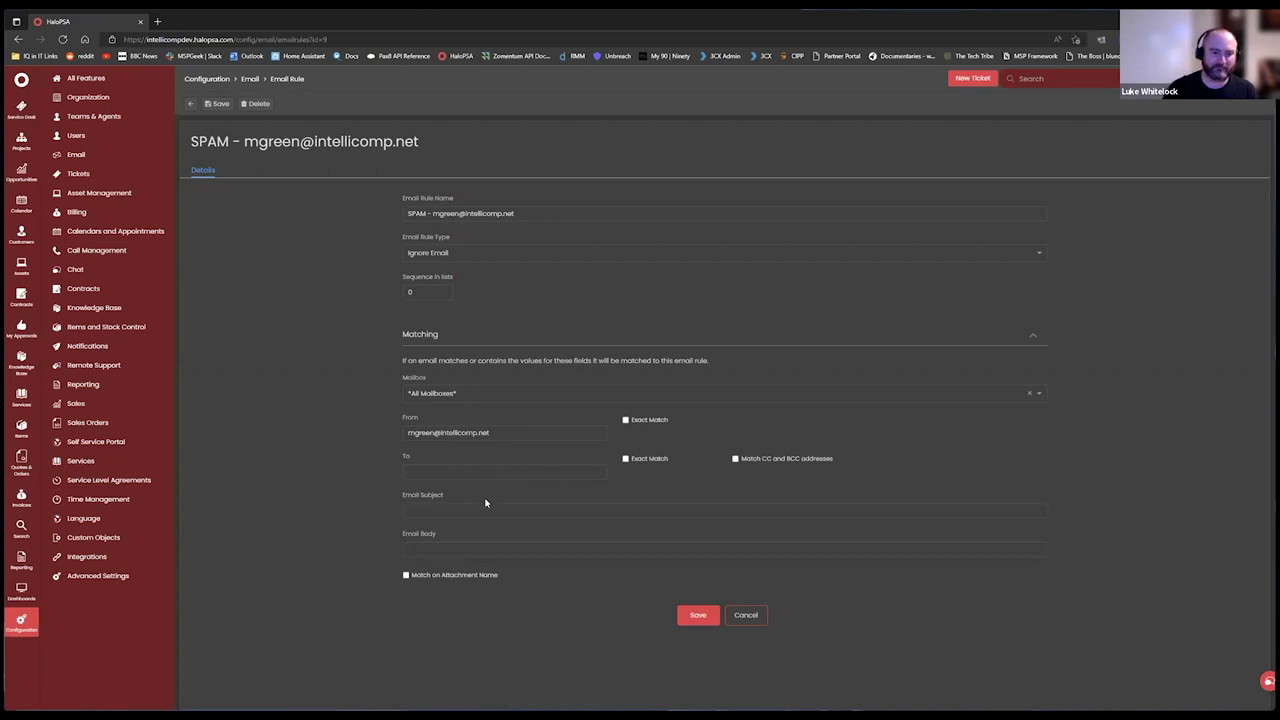
{"action": "left_click", "coordinate": [256, 104]}
Confirm deleting the spam rule and start a new Alert via Email rule.
{"action": "left_click", "coordinate": [706, 355]}
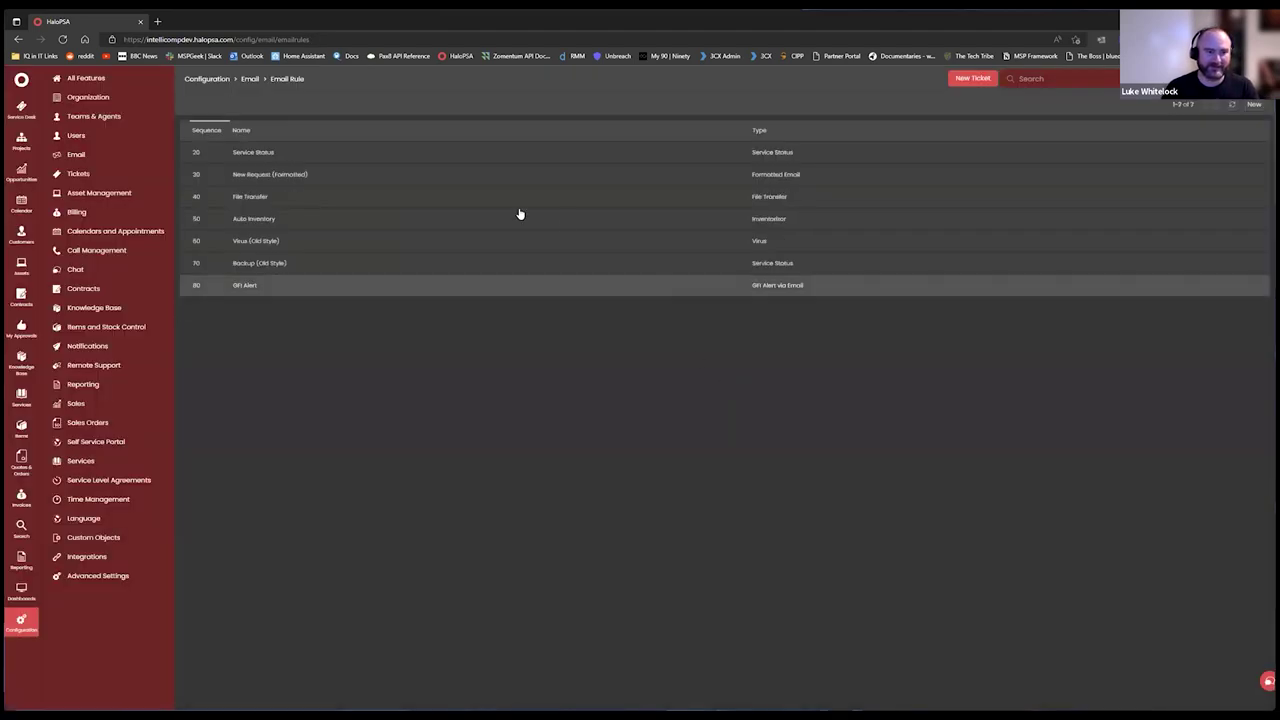
{"action": "left_click", "coordinate": [1252, 105]}
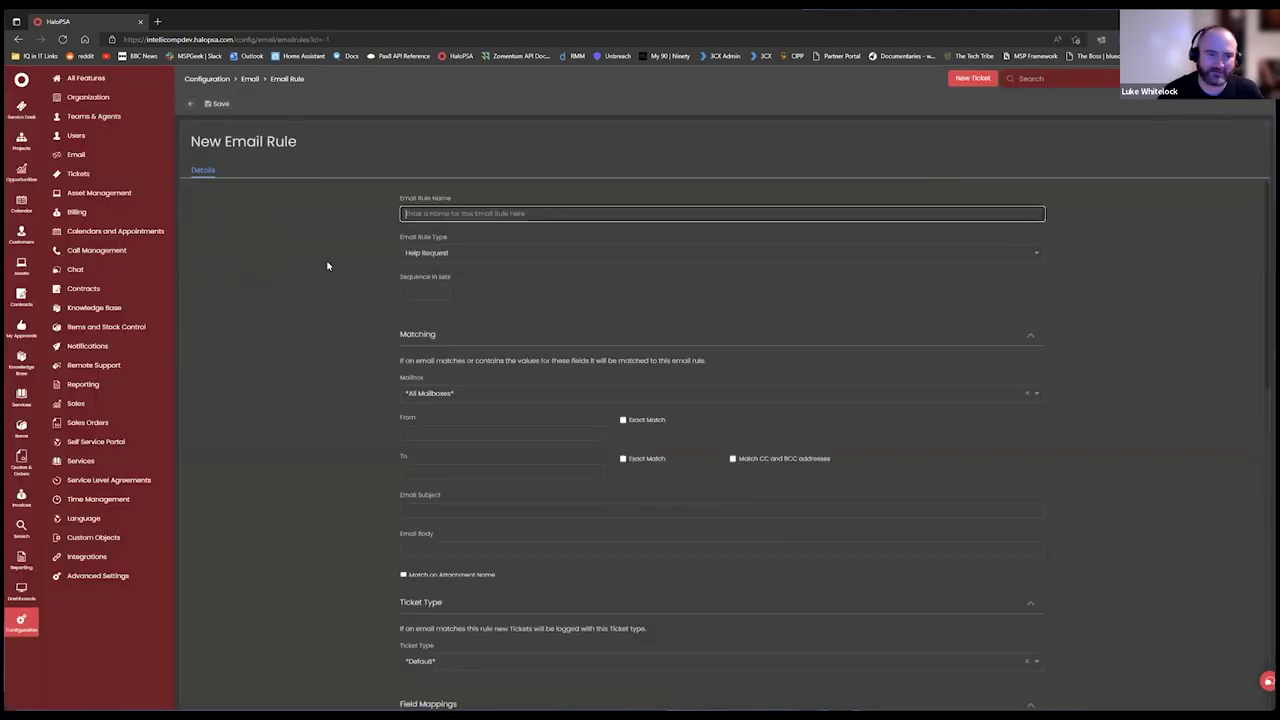
{"action": "left_click", "coordinate": [503, 253]}
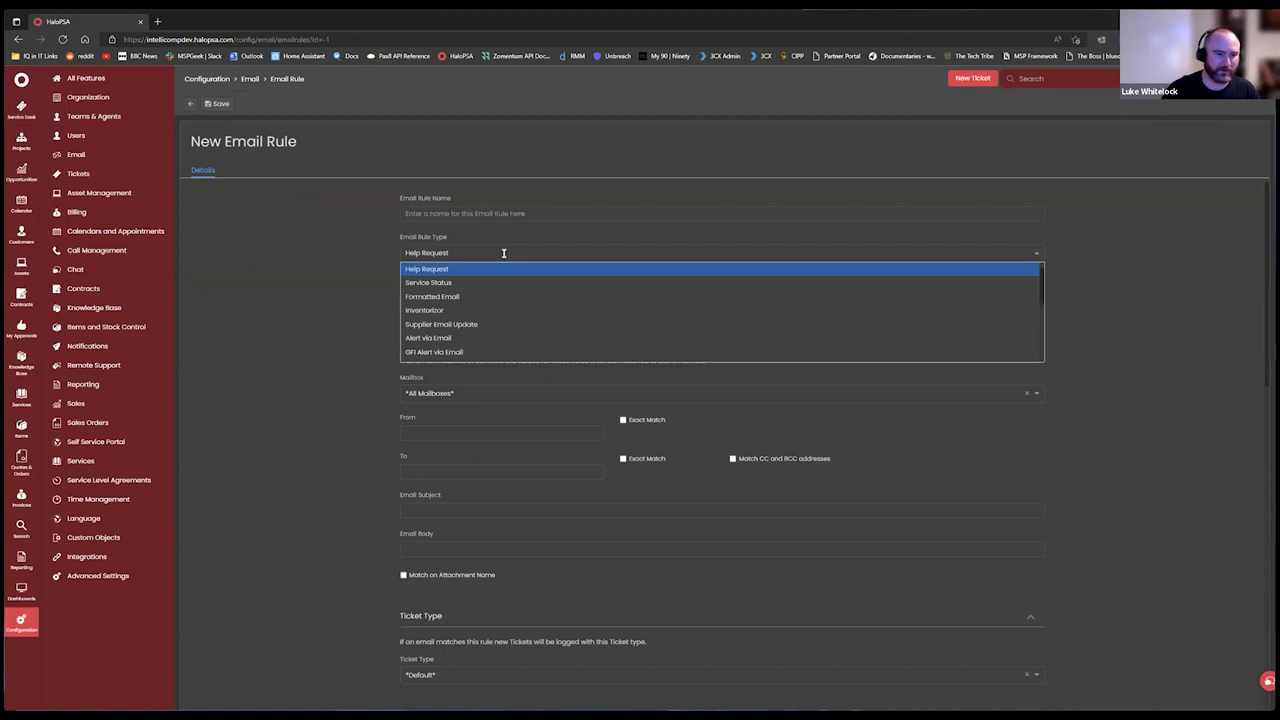
{"action": "scroll", "coordinate": [510, 250], "scroll_direction": "down", "scroll_amount": 1}
{"action": "scroll", "coordinate": [443, 250], "scroll_direction": "down", "scroll_amount": 1}
{"action": "scroll", "coordinate": [428, 300], "scroll_direction": "up", "scroll_amount": 2}
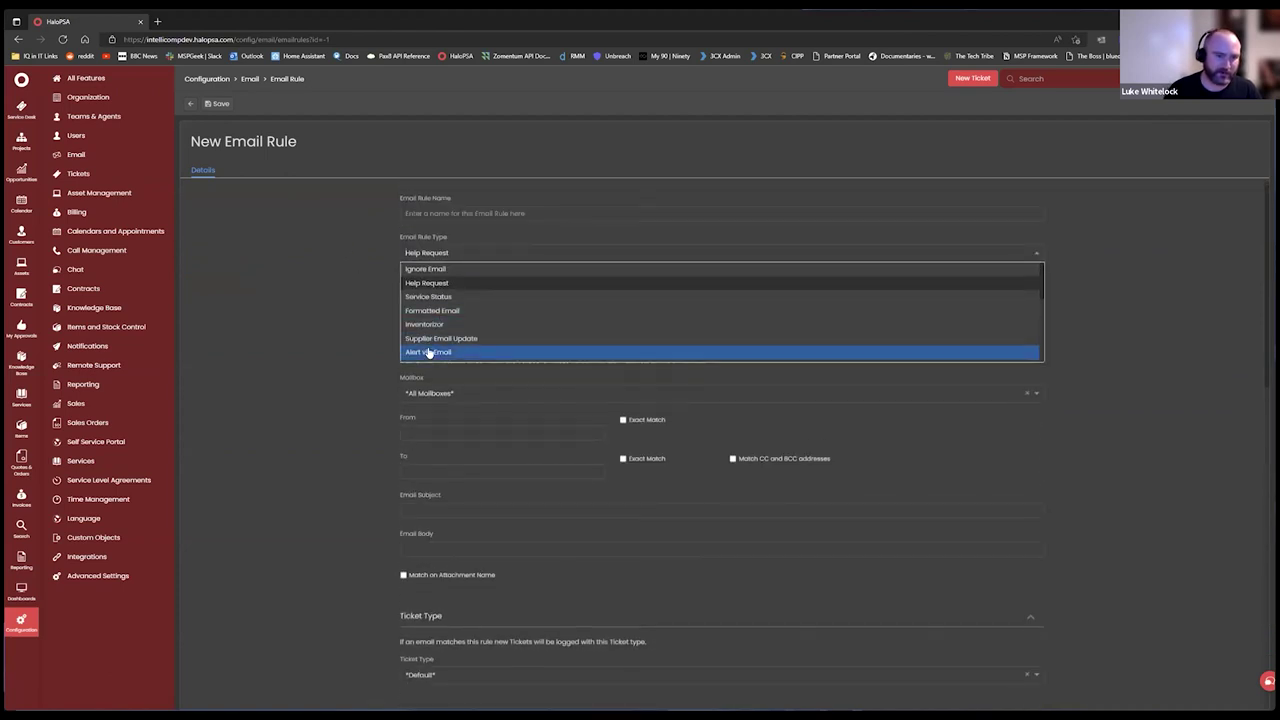
{"action": "left_click", "coordinate": [428, 352]}
Name the new email rule 'Test Alert'.
{"action": "left_click", "coordinate": [555, 212]}
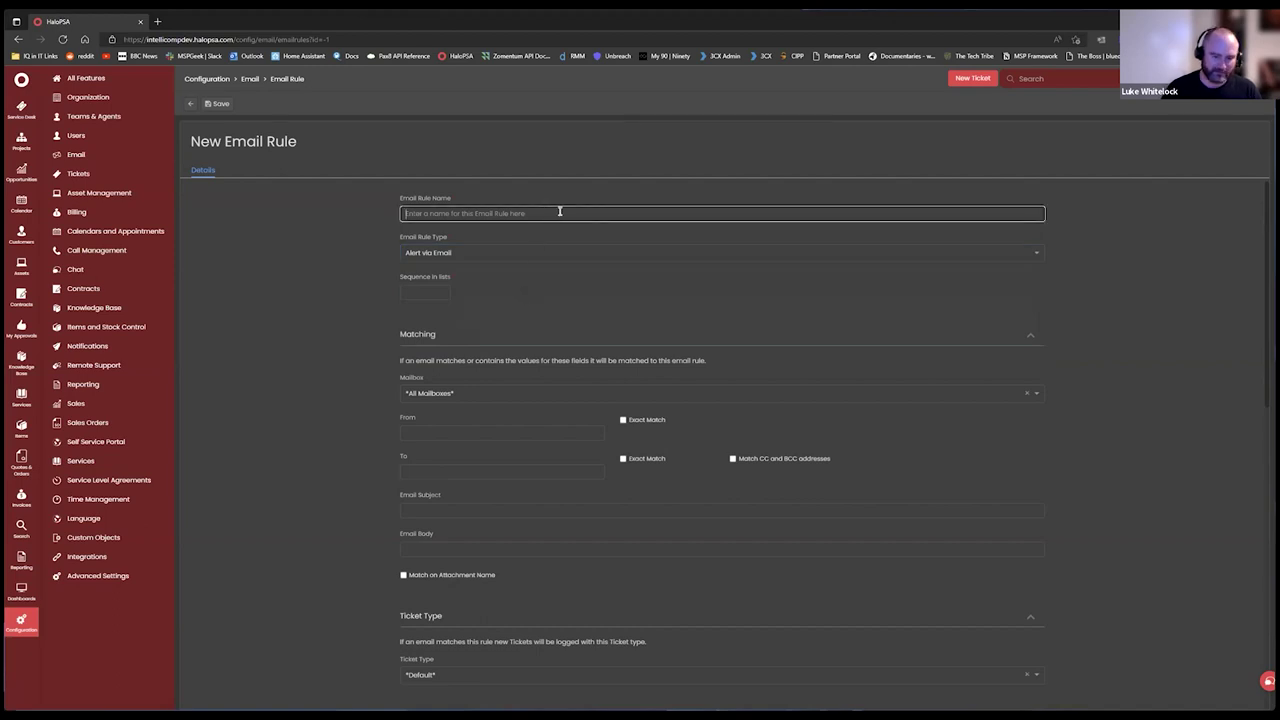
{"action": "type", "text": "Test Alert"}
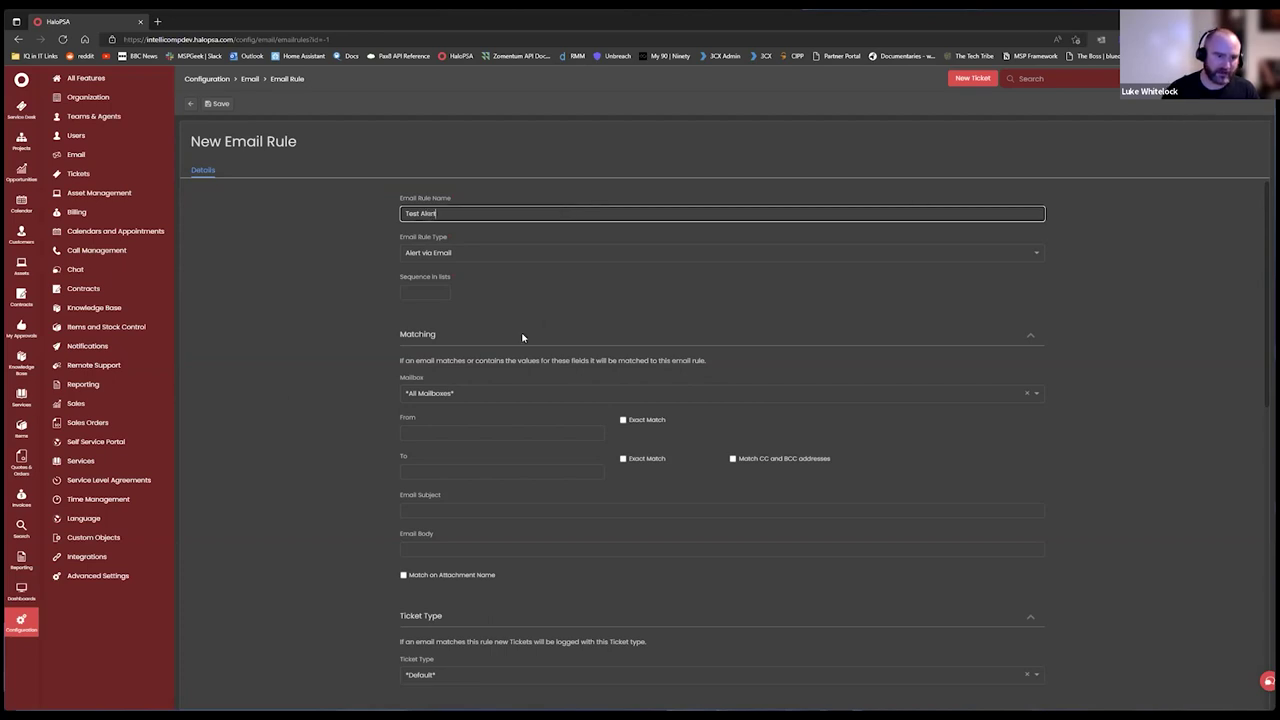
{"action": "left_click", "coordinate": [326, 385]}
Keep *All Mailboxes* as the rule's mailbox and move to the From field.
{"action": "scroll", "coordinate": [534, 346], "scroll_direction": "down", "scroll_amount": 2}
{"action": "left_click", "coordinate": [482, 316]}
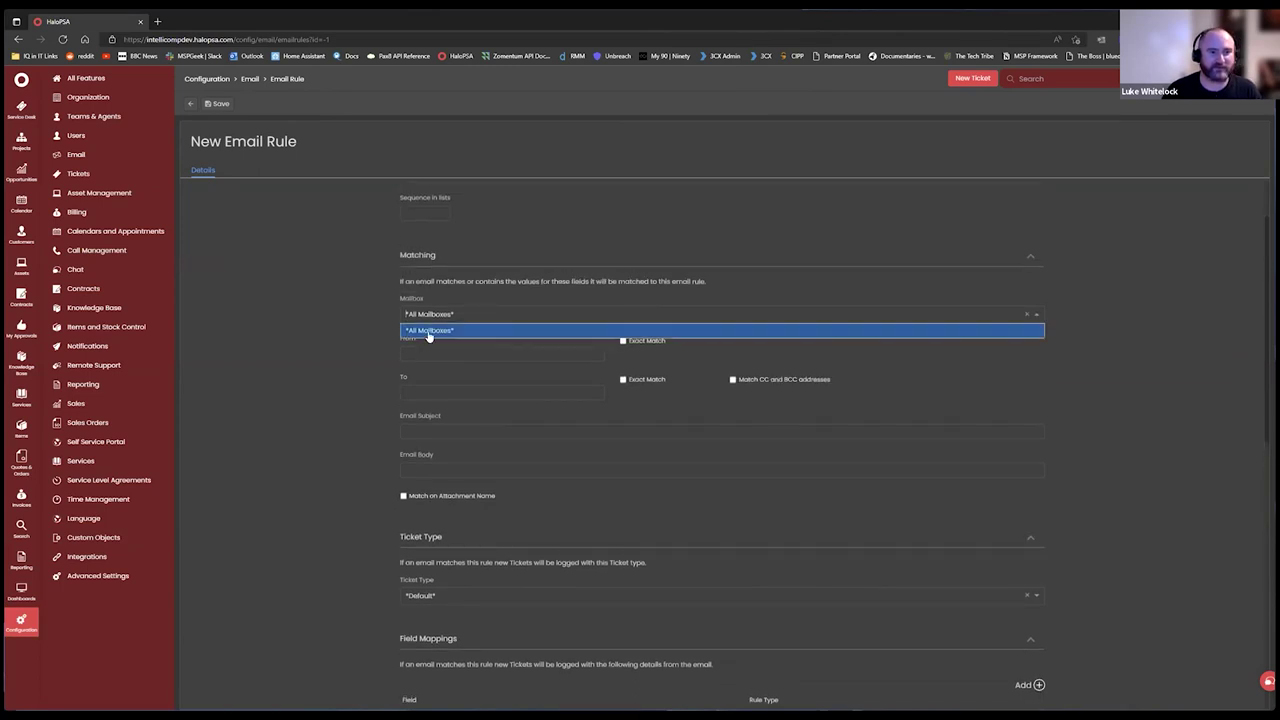
{"action": "left_click", "coordinate": [471, 331]}
{"action": "scroll", "coordinate": [390, 333], "scroll_direction": "up", "scroll_amount": 2}
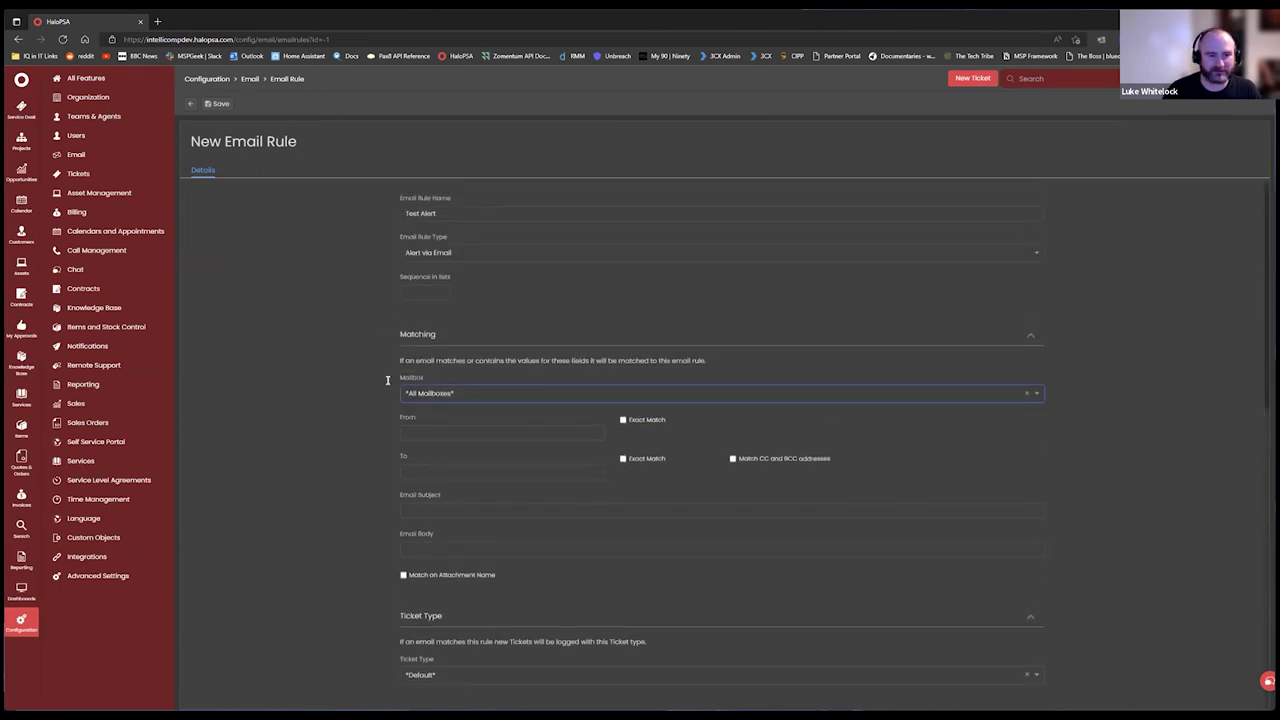
{"action": "scroll", "coordinate": [463, 428], "scroll_direction": "down", "scroll_amount": 2}
{"action": "scroll", "coordinate": [470, 500], "scroll_direction": "down", "scroll_amount": 2}
{"action": "scroll", "coordinate": [447, 471], "scroll_direction": "up", "scroll_amount": 4}
{"action": "left_click", "coordinate": [483, 429]}
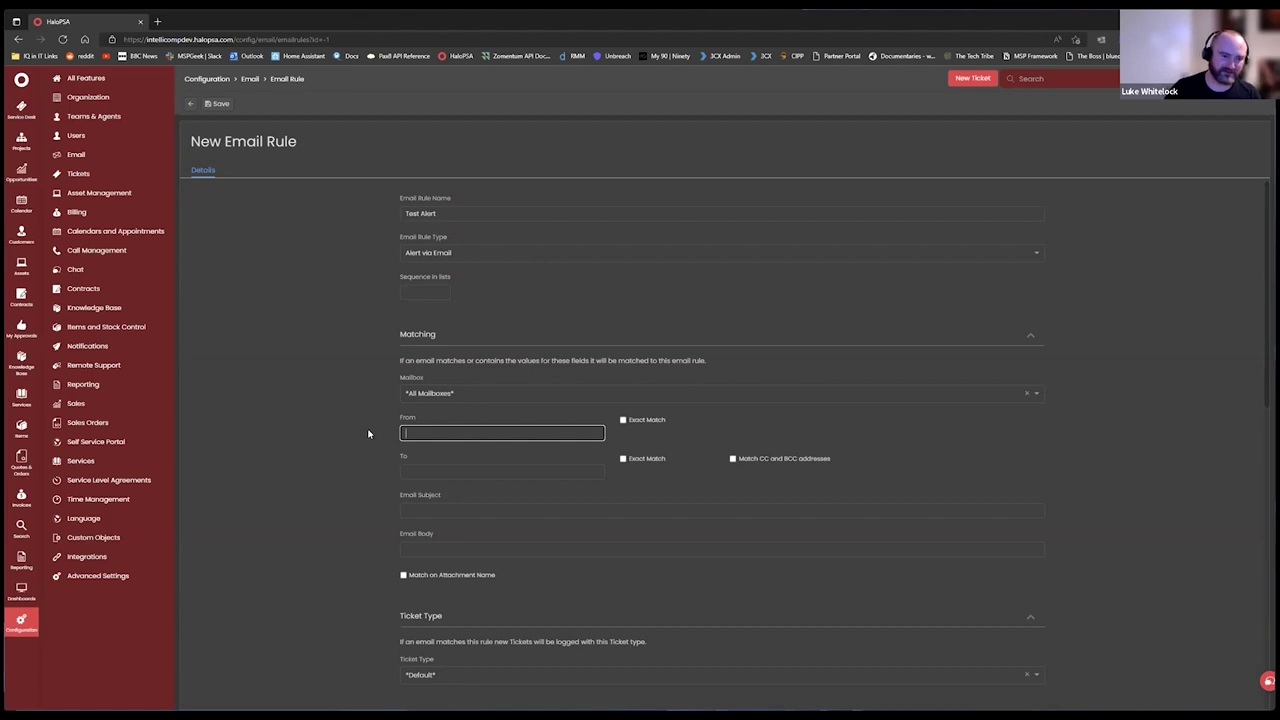
{"action": "scroll", "coordinate": [390, 425], "scroll_direction": "down", "scroll_amount": 4}
Set the Test Alert rule's Ticket Type to Change Request.
{"action": "left_click", "coordinate": [460, 519]}
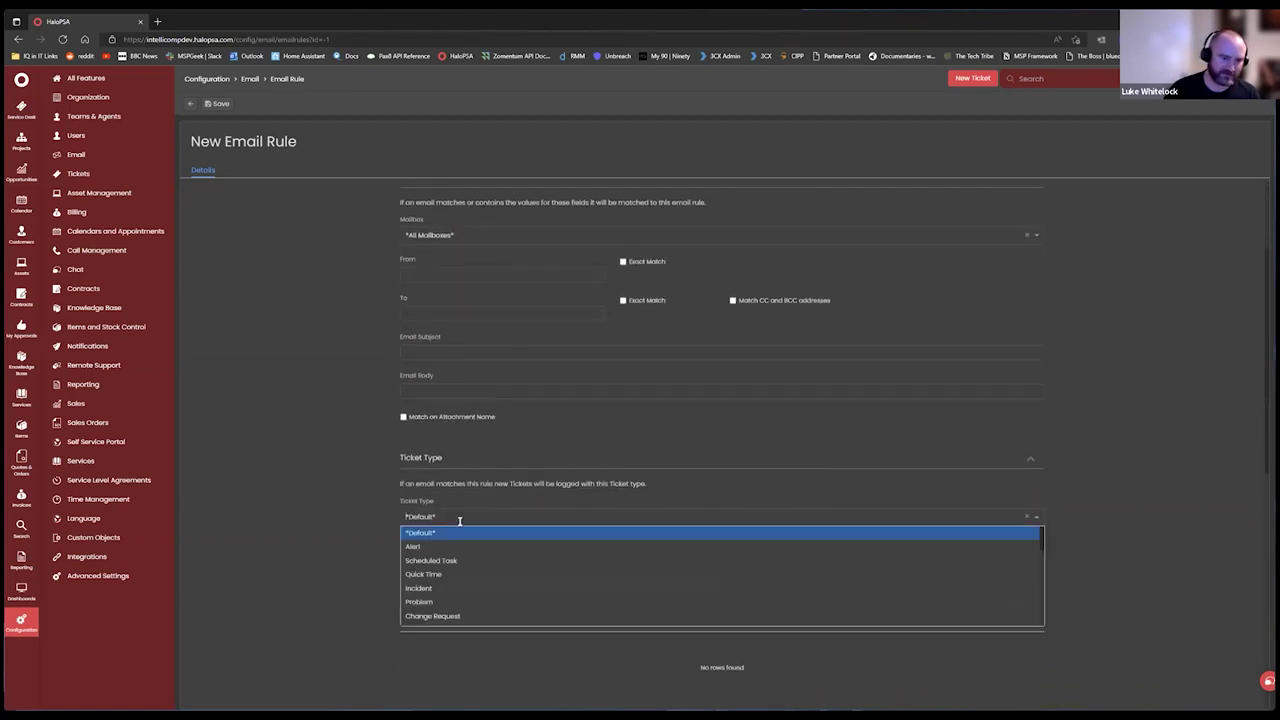
{"action": "scroll", "coordinate": [445, 570], "scroll_direction": "down", "scroll_amount": 1}
{"action": "scroll", "coordinate": [438, 578], "scroll_direction": "down", "scroll_amount": 3}
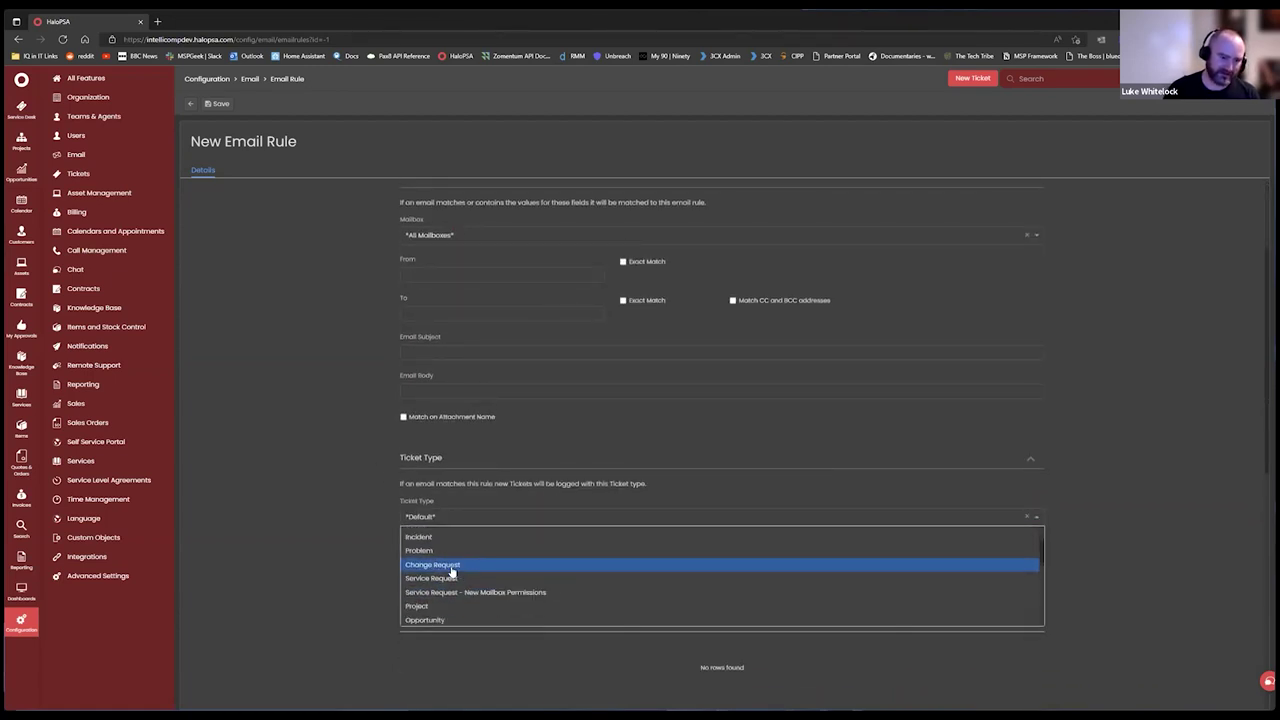
{"action": "left_click", "coordinate": [432, 541]}
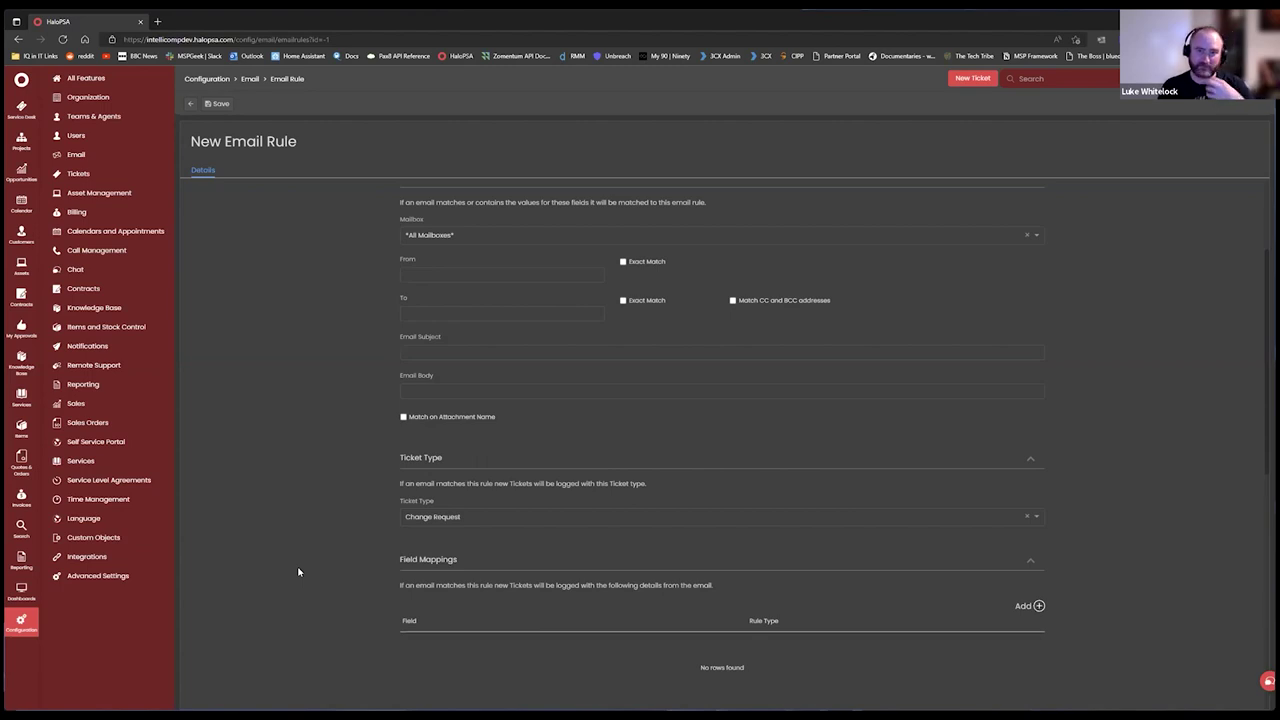
{"action": "scroll", "coordinate": [372, 520], "scroll_direction": "down", "scroll_amount": 4}
{"action": "scroll", "coordinate": [367, 540], "scroll_direction": "up", "scroll_amount": 7}
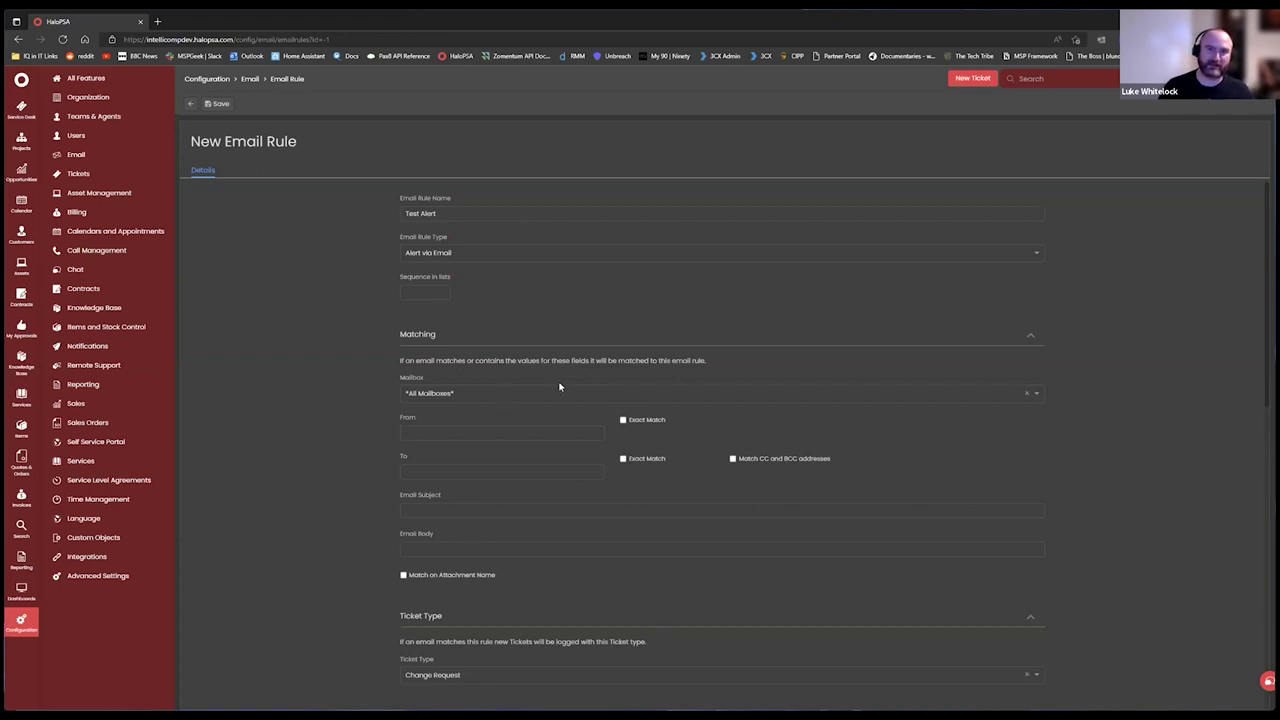
{"action": "scroll", "coordinate": [724, 332], "scroll_direction": "down", "scroll_amount": 5}
{"action": "scroll", "coordinate": [545, 430], "scroll_direction": "down", "scroll_amount": 2}
{"action": "scroll", "coordinate": [551, 374], "scroll_direction": "up", "scroll_amount": 3}
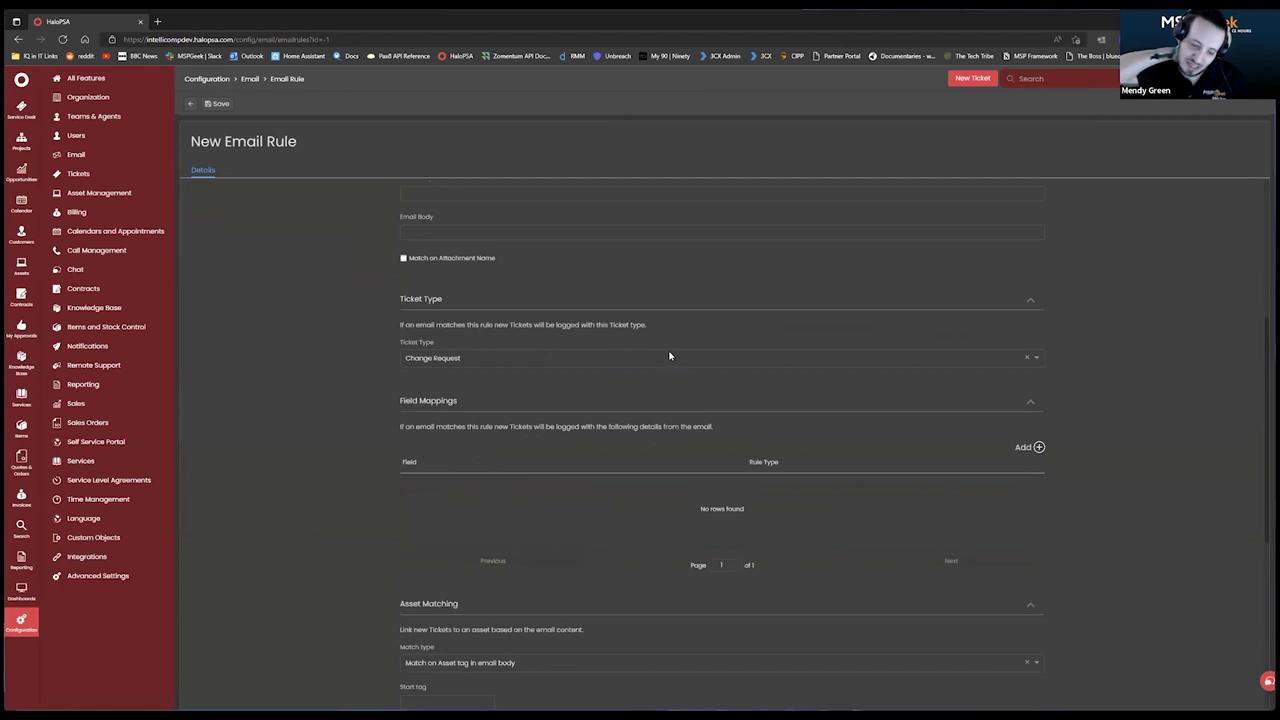
{"action": "scroll", "coordinate": [672, 353], "scroll_direction": "up", "scroll_amount": 5}
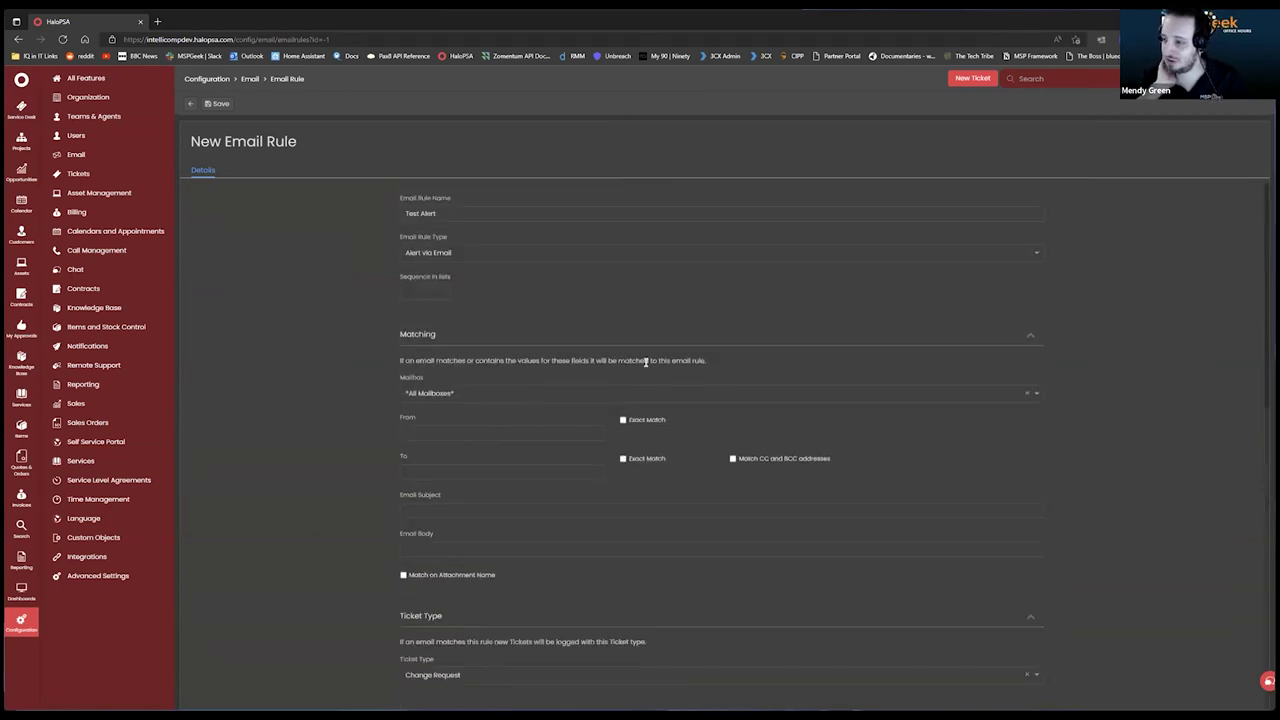
{"action": "scroll", "coordinate": [576, 381], "scroll_direction": "down", "scroll_amount": 1}
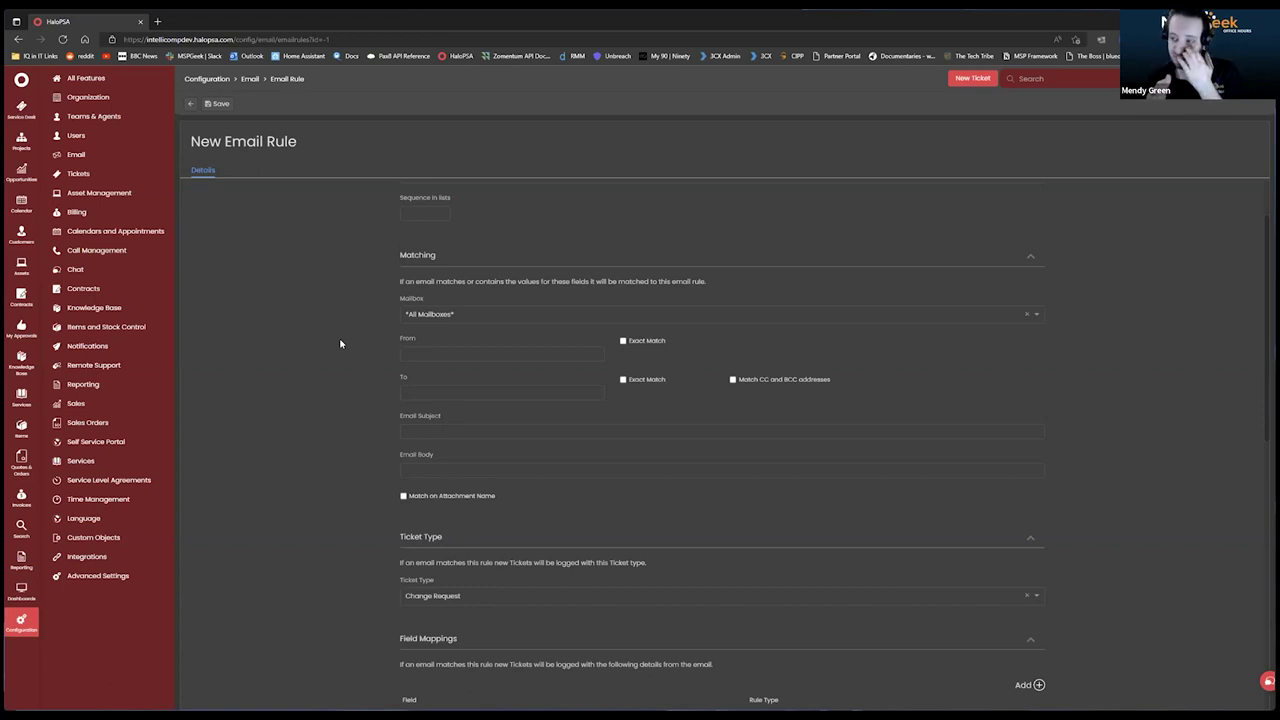
{"action": "scroll", "coordinate": [355, 481], "scroll_direction": "down", "scroll_amount": 2}
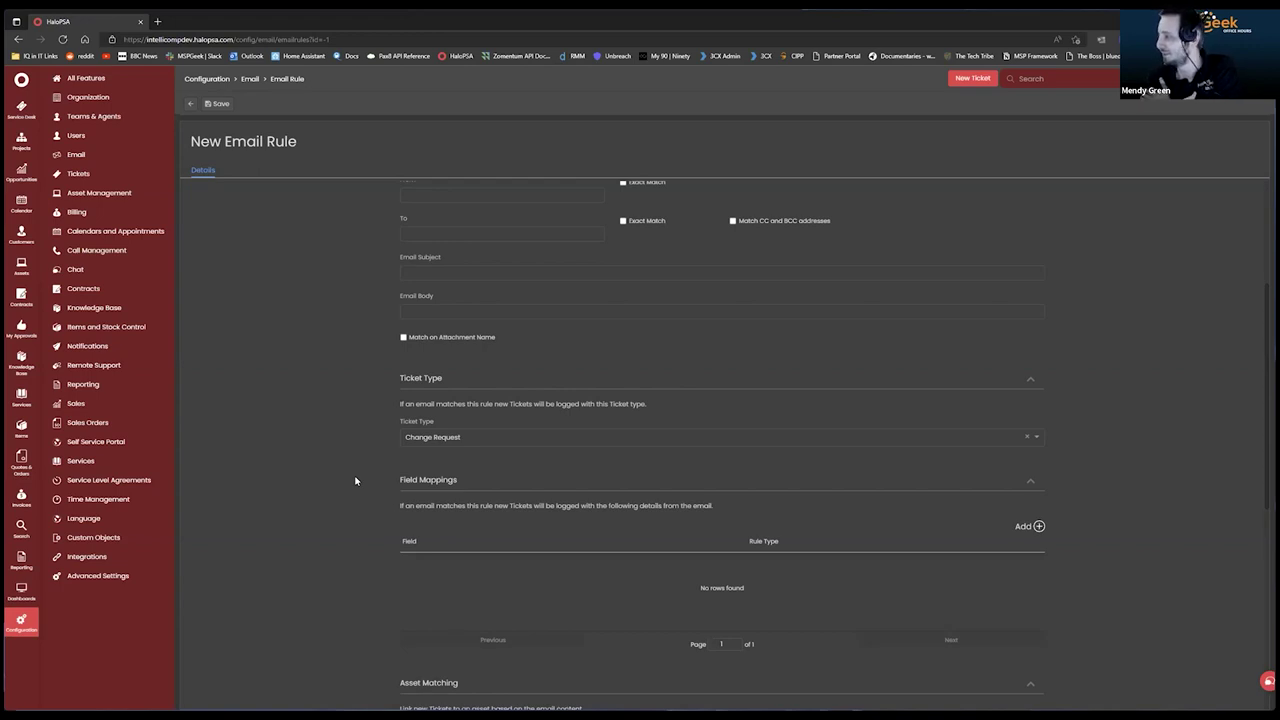
Set the asset Match type to 'Search subject for Client and Asset'.
{"action": "scroll", "coordinate": [394, 486], "scroll_direction": "down", "scroll_amount": 5}
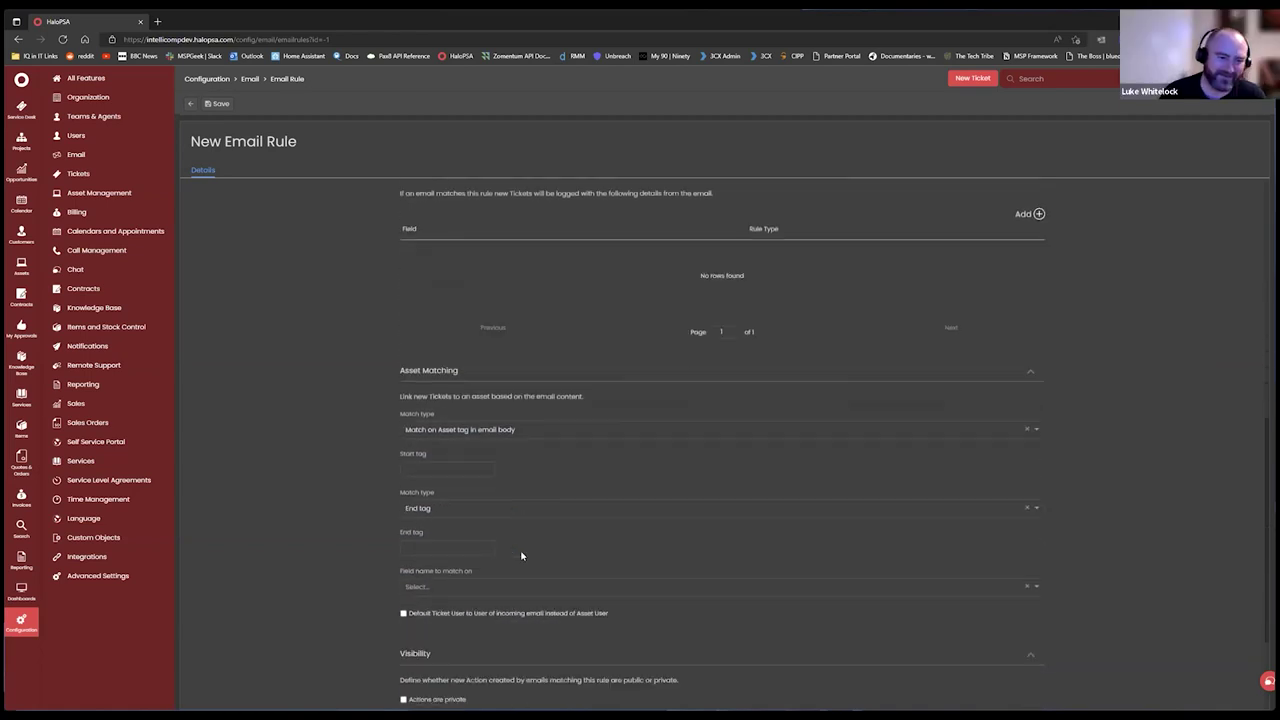
{"action": "scroll", "coordinate": [495, 420], "scroll_direction": "up", "scroll_amount": 2}
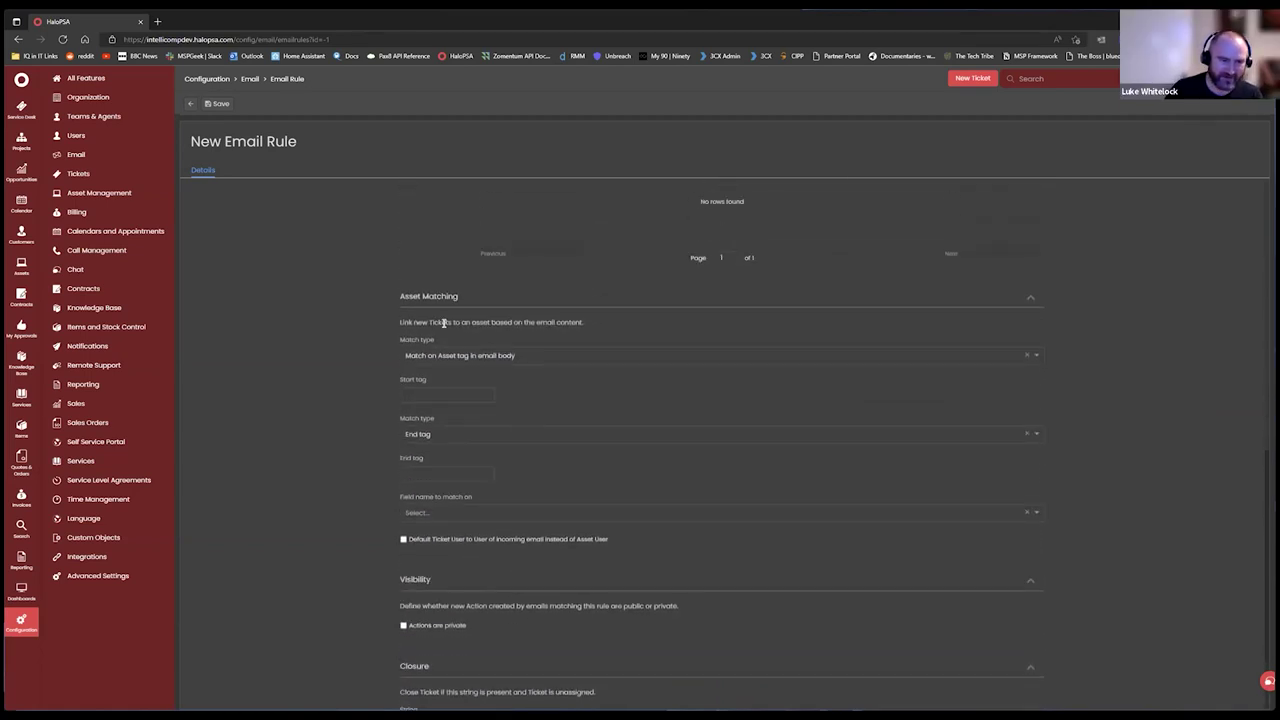
{"action": "left_click", "coordinate": [482, 356]}
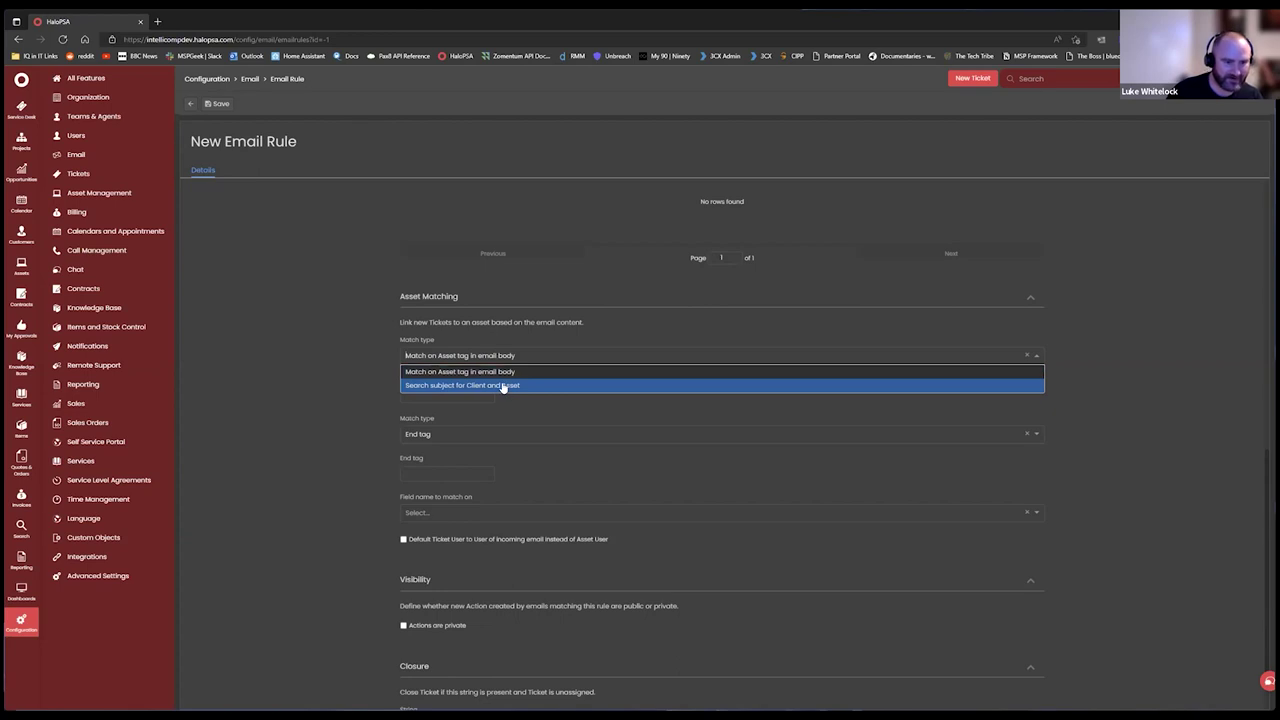
{"action": "left_click", "coordinate": [503, 386]}
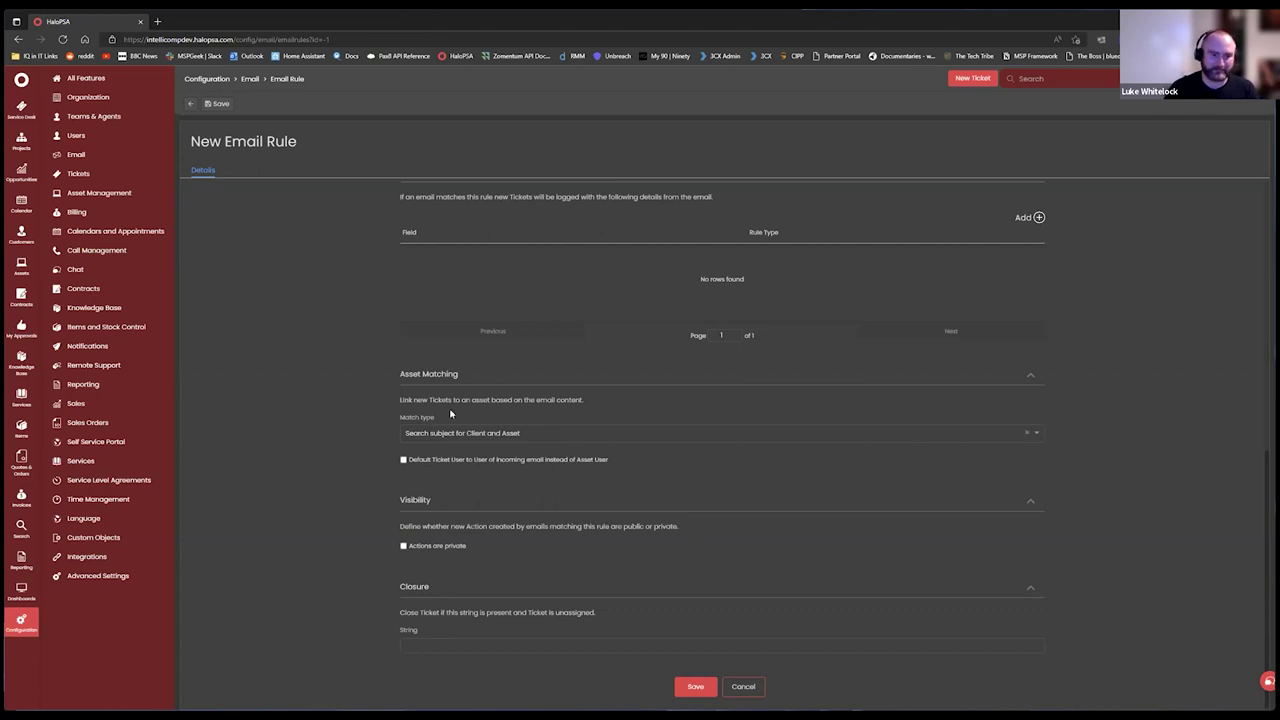
{"action": "left_click", "coordinate": [585, 435]}
{"action": "left_click", "coordinate": [565, 464]}
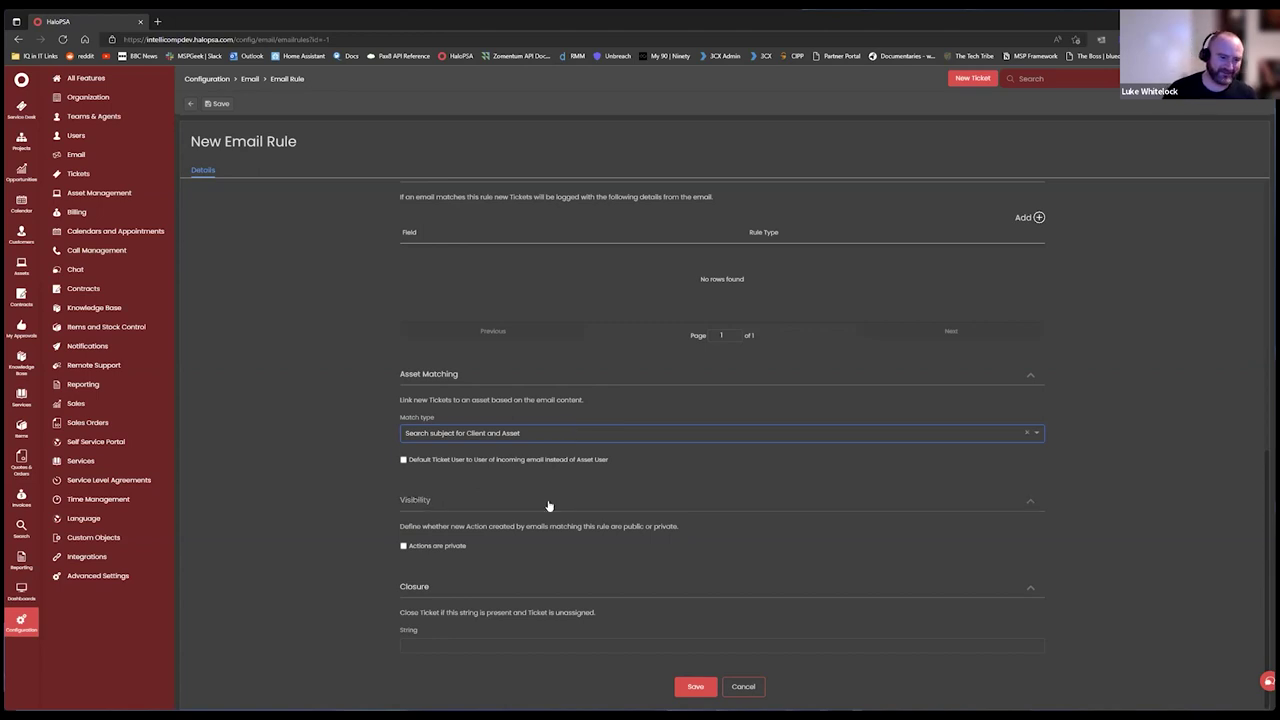
{"action": "scroll", "coordinate": [607, 449], "scroll_direction": "up", "scroll_amount": 1}
{"action": "scroll", "coordinate": [660, 540], "scroll_direction": "down", "scroll_amount": 1}
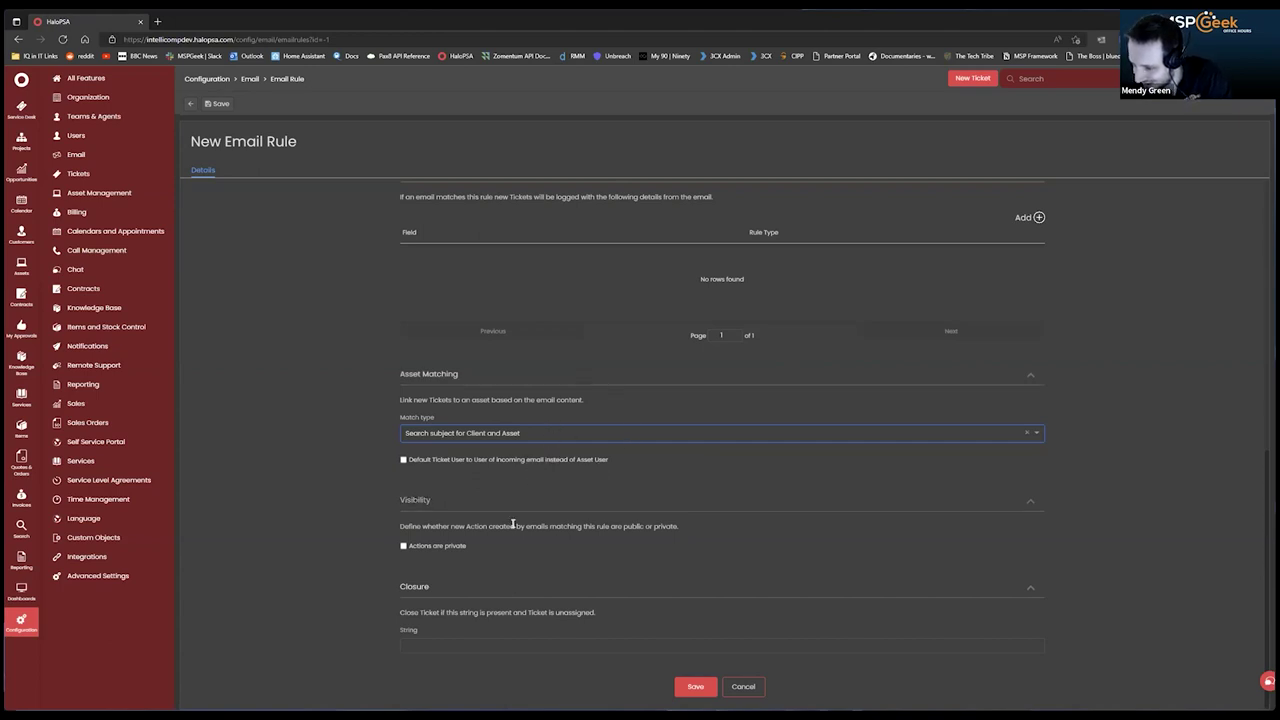
Review the Closure String and From match fields, leaving the closure string empty.
{"action": "left_click", "coordinate": [460, 645]}
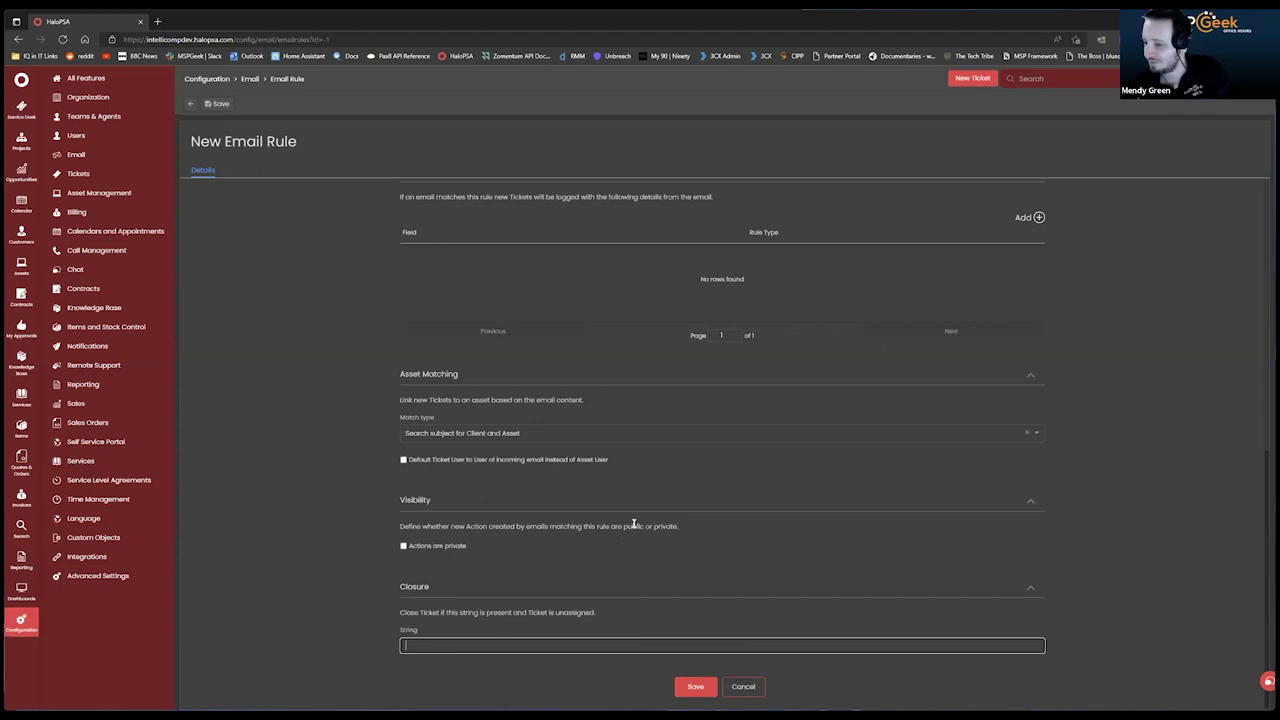
{"action": "scroll", "coordinate": [640, 515], "scroll_direction": "up", "scroll_amount": 10}
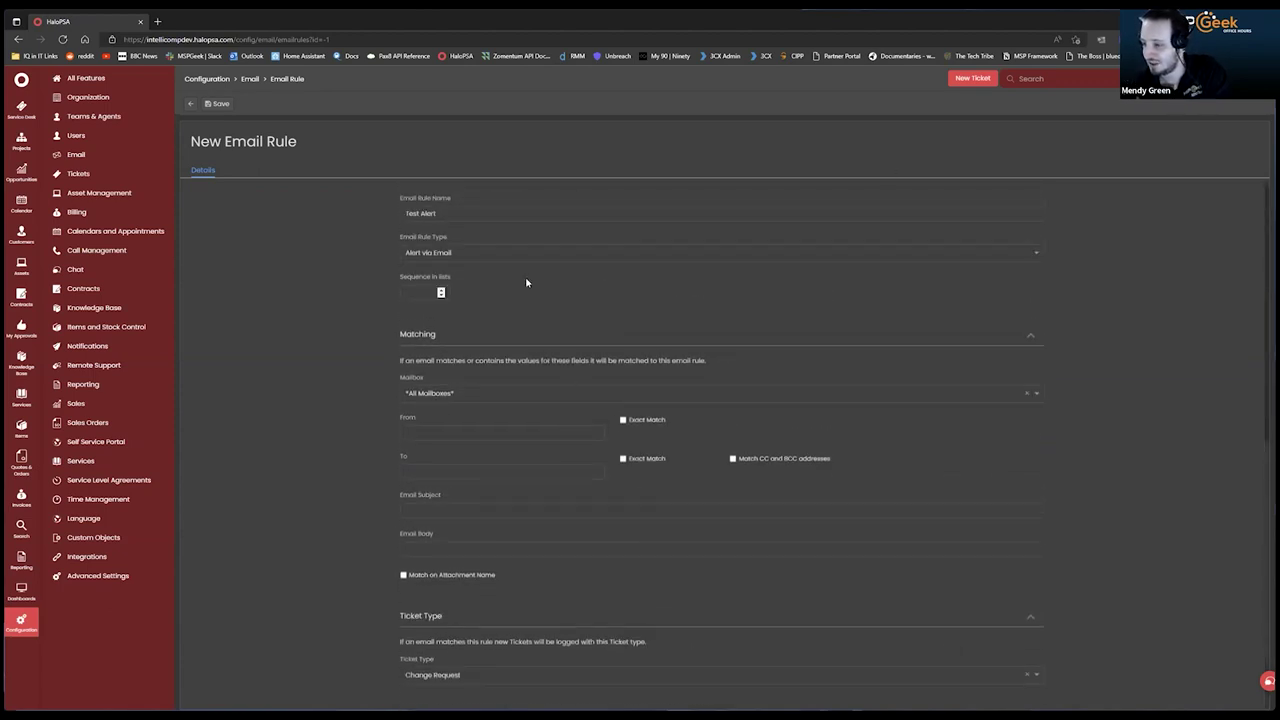
{"action": "scroll", "coordinate": [510, 313], "scroll_direction": "down", "scroll_amount": 3}
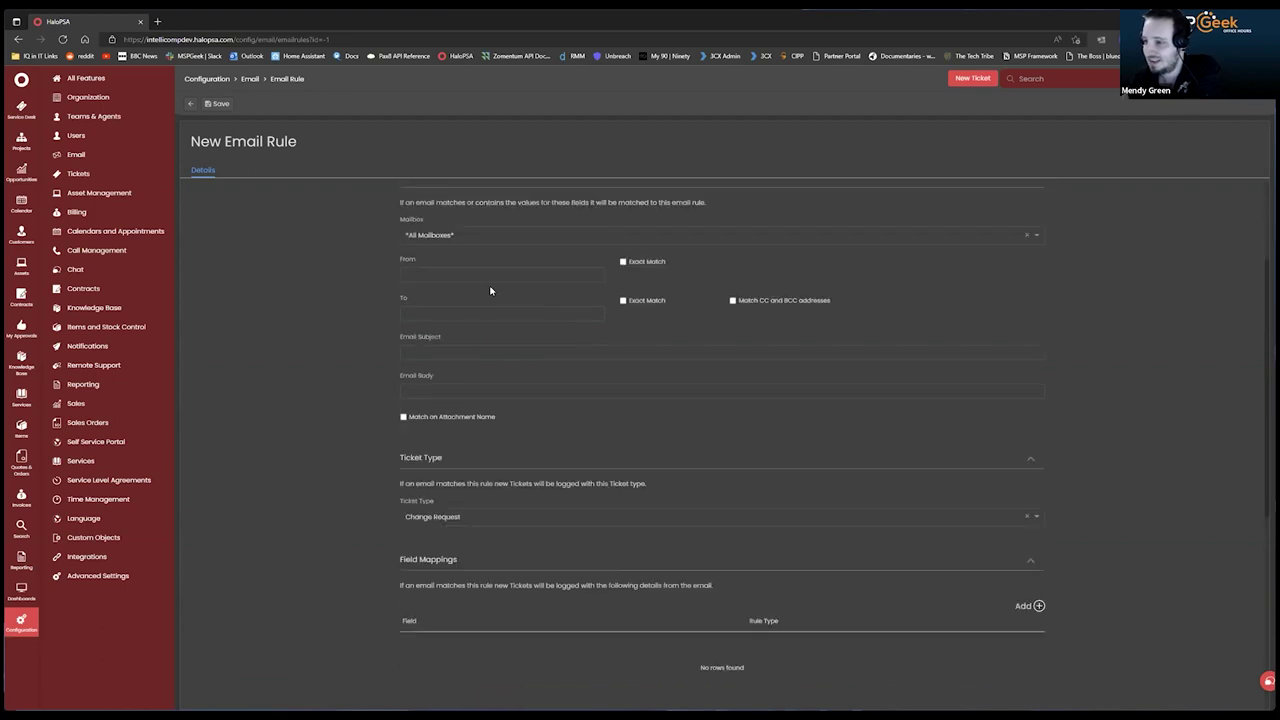
{"action": "left_click", "coordinate": [492, 290]}
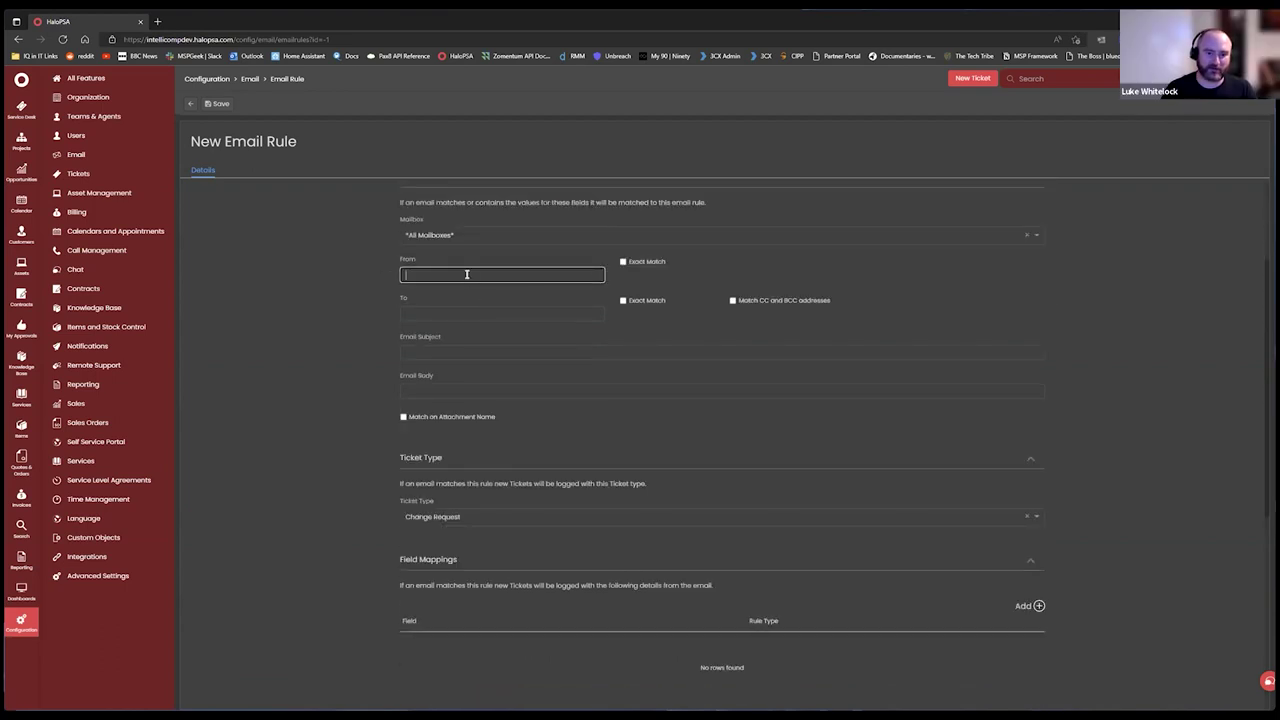
{"action": "scroll", "coordinate": [571, 366], "scroll_direction": "down", "scroll_amount": 8}
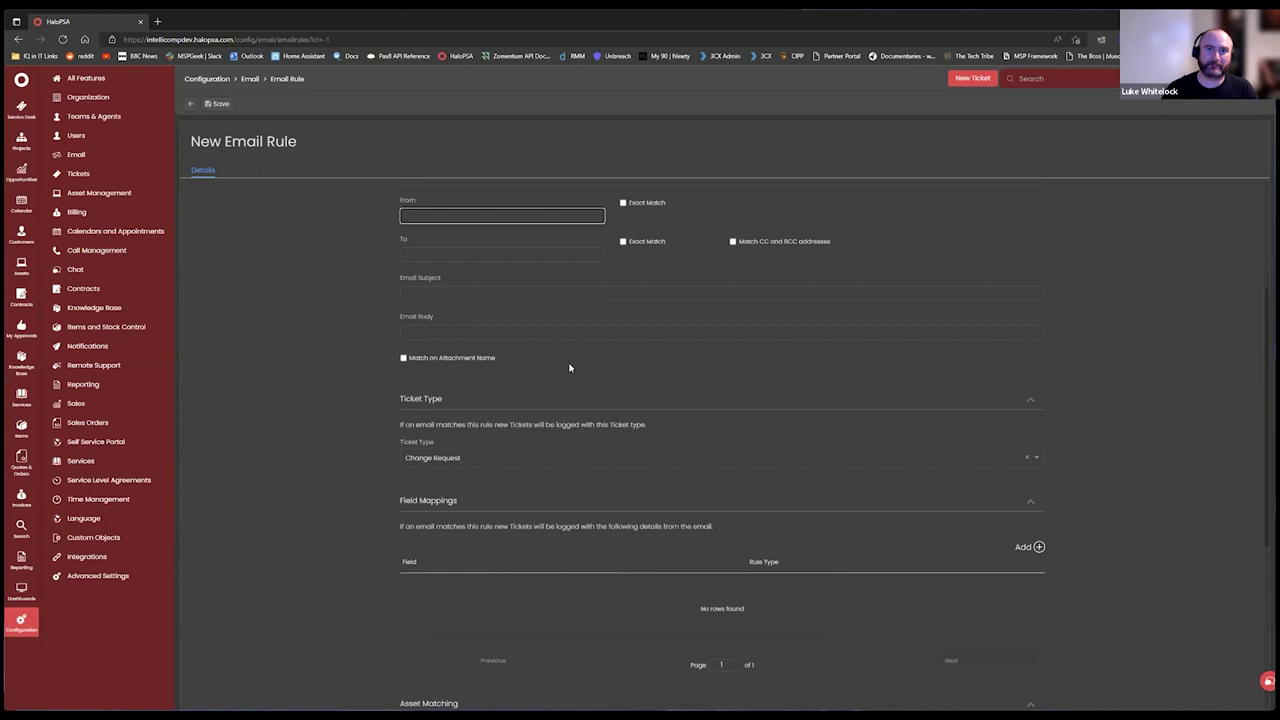
{"action": "left_click", "coordinate": [506, 638]}
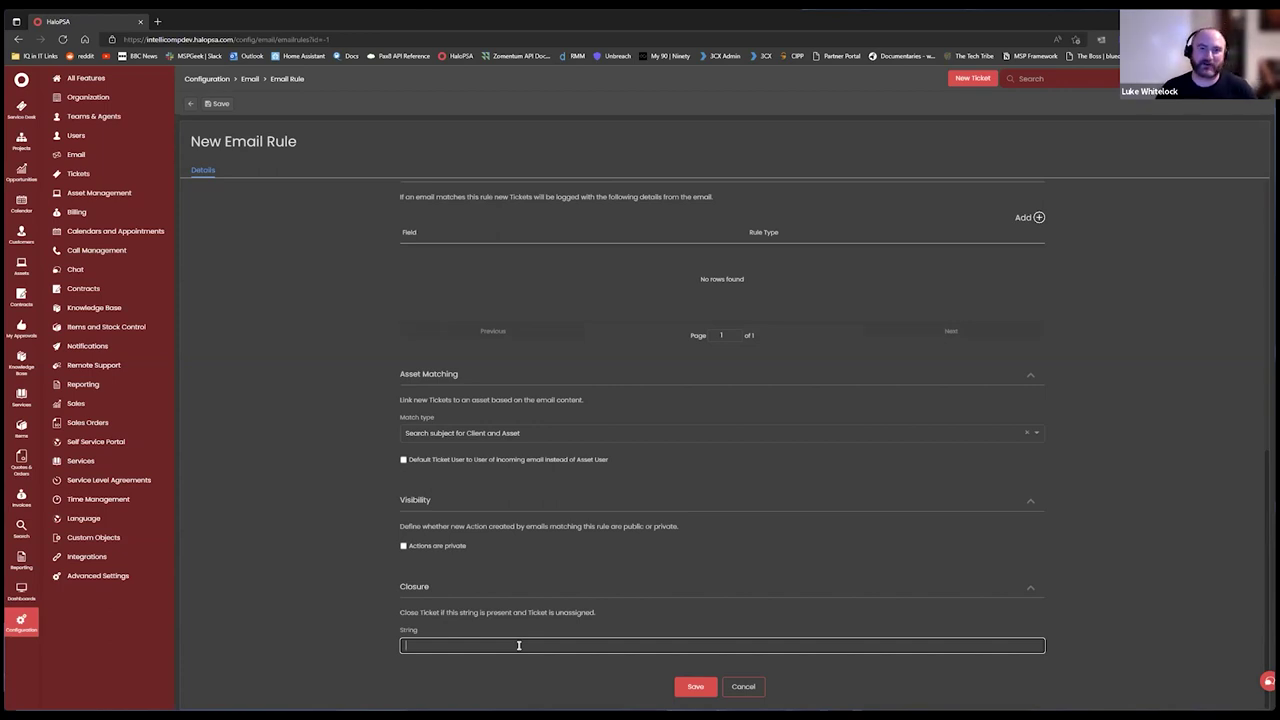
{"action": "scroll", "coordinate": [755, 577], "scroll_direction": "up", "scroll_amount": 2}
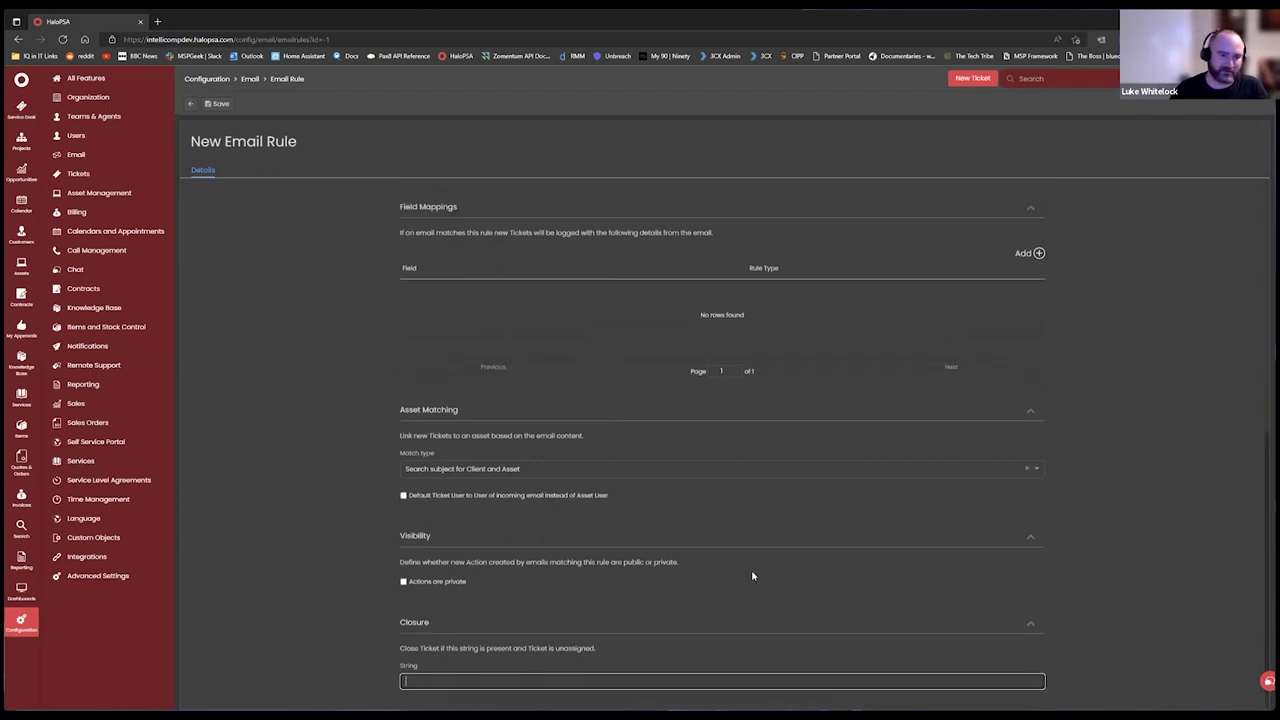
{"action": "scroll", "coordinate": [784, 586], "scroll_direction": "down", "scroll_amount": 2}
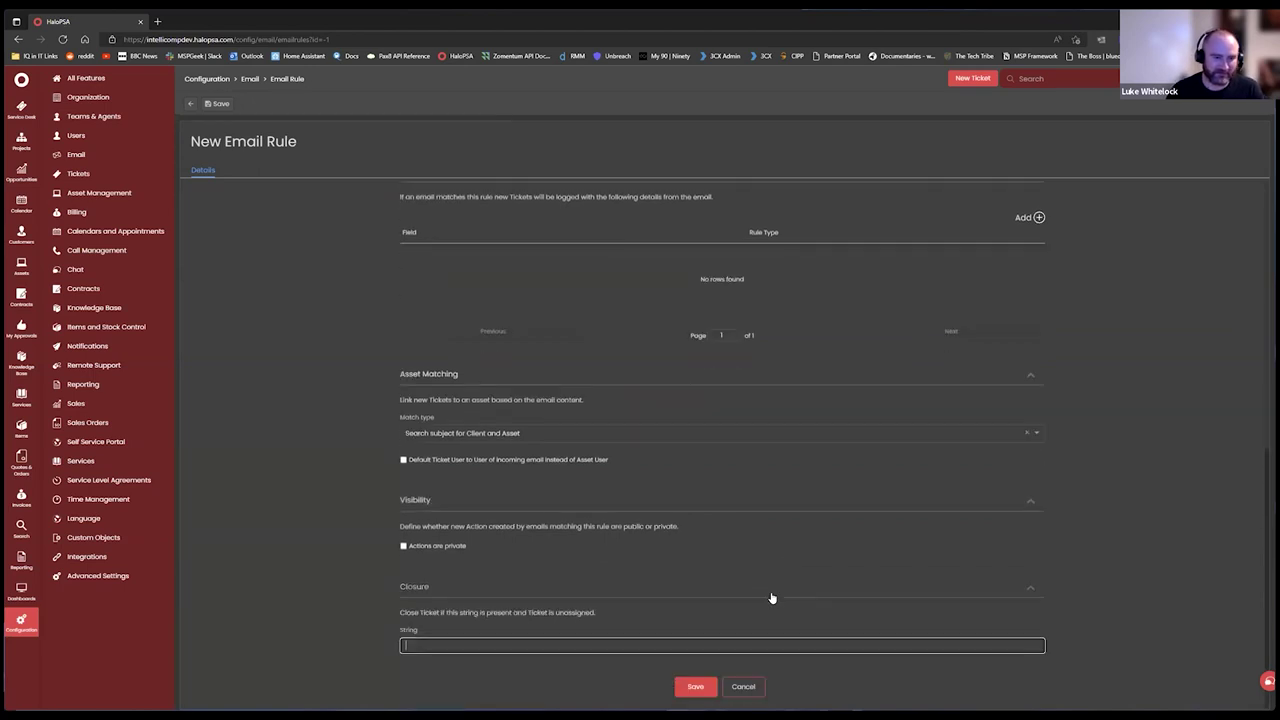
{"action": "scroll", "coordinate": [705, 490], "scroll_direction": "up", "scroll_amount": 5}
{"action": "scroll", "coordinate": [691, 466], "scroll_direction": "down", "scroll_amount": 4}
{"action": "scroll", "coordinate": [505, 418], "scroll_direction": "down", "scroll_amount": 4}
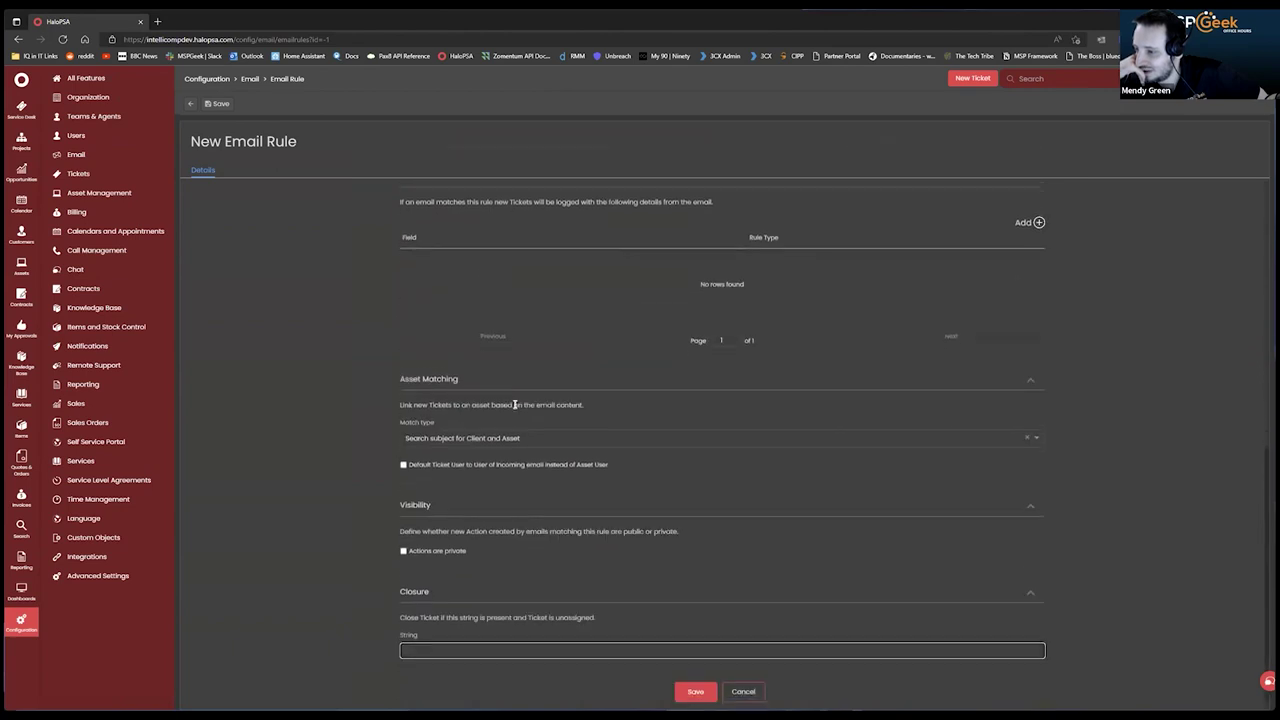
{"action": "left_click", "coordinate": [516, 436]}
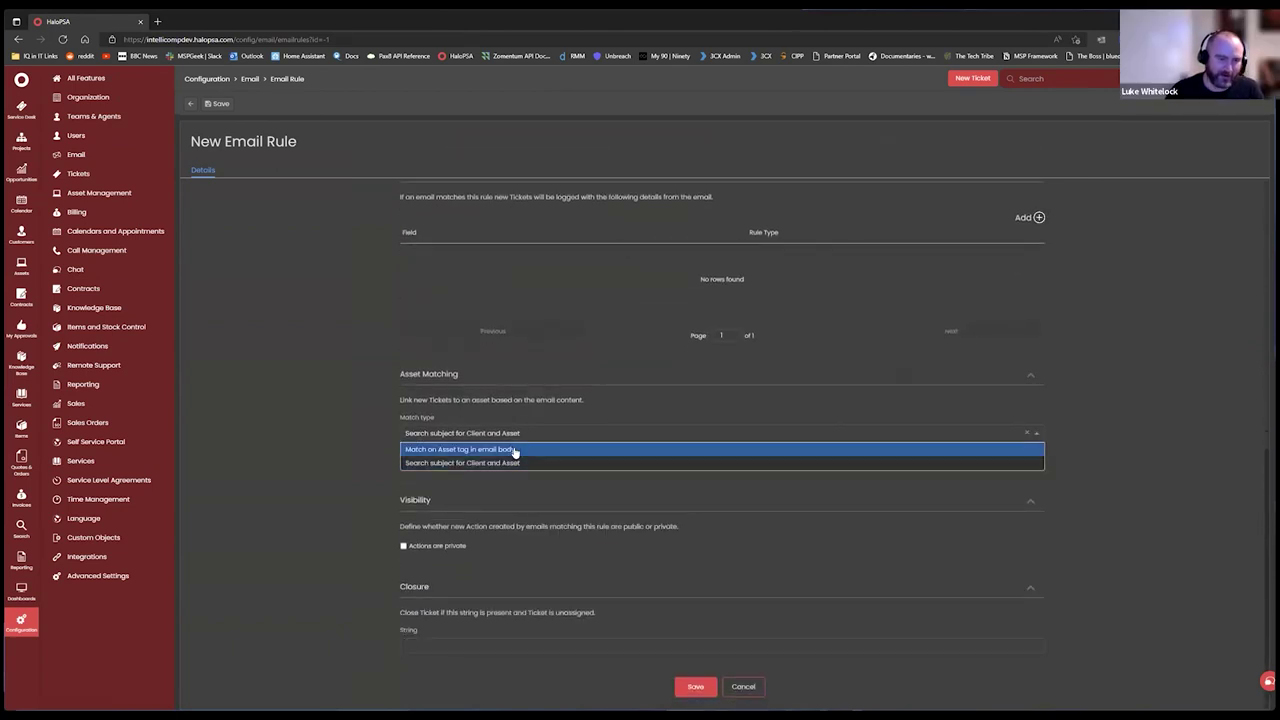
{"action": "left_click", "coordinate": [514, 450]}
{"action": "scroll", "coordinate": [363, 434], "scroll_direction": "down", "scroll_amount": 3}
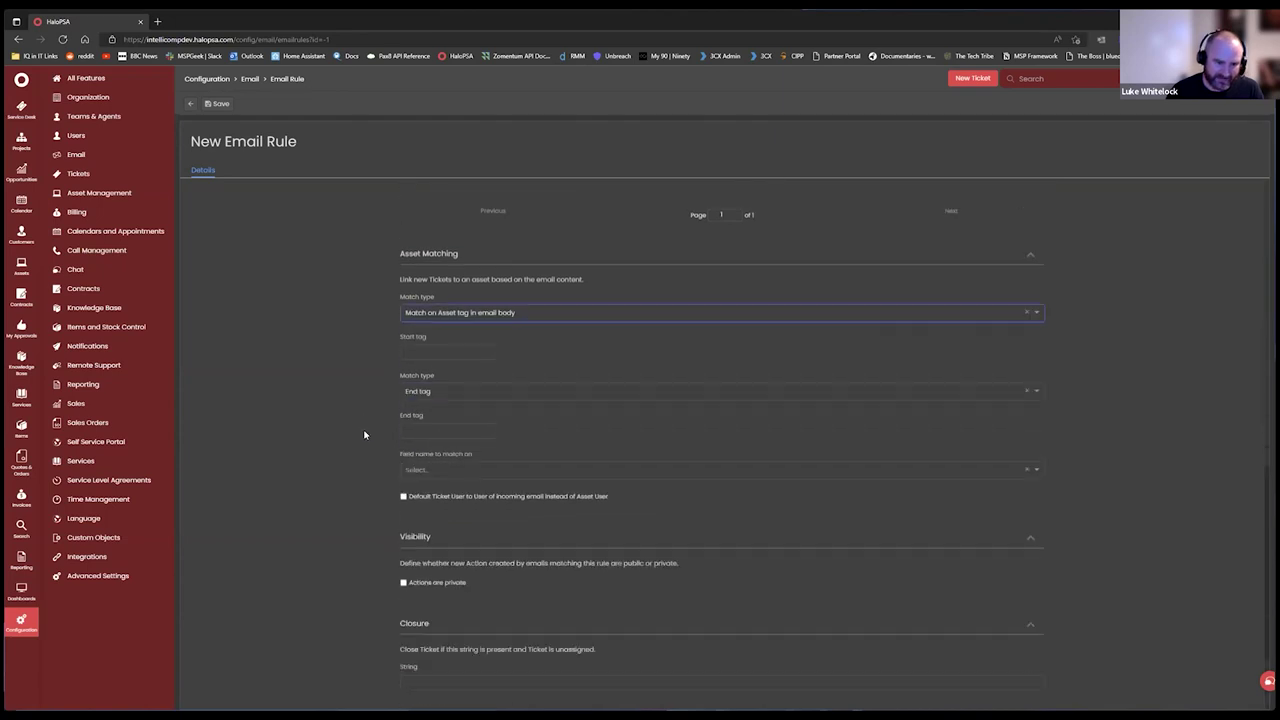
{"action": "left_click", "coordinate": [431, 316]}
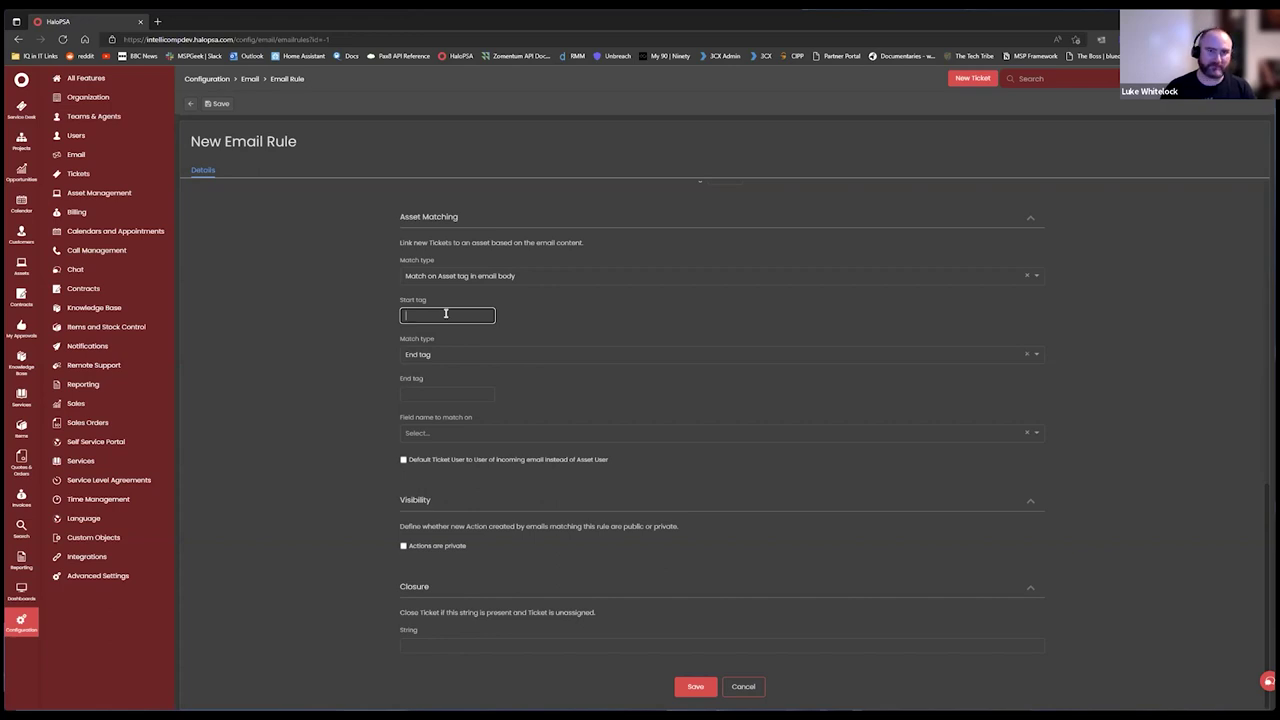
{"action": "type", "text": "He"}
{"action": "type", "text": "stname"}
{"action": "type", "text": ":"}
{"action": "left_click", "coordinate": [444, 392]}
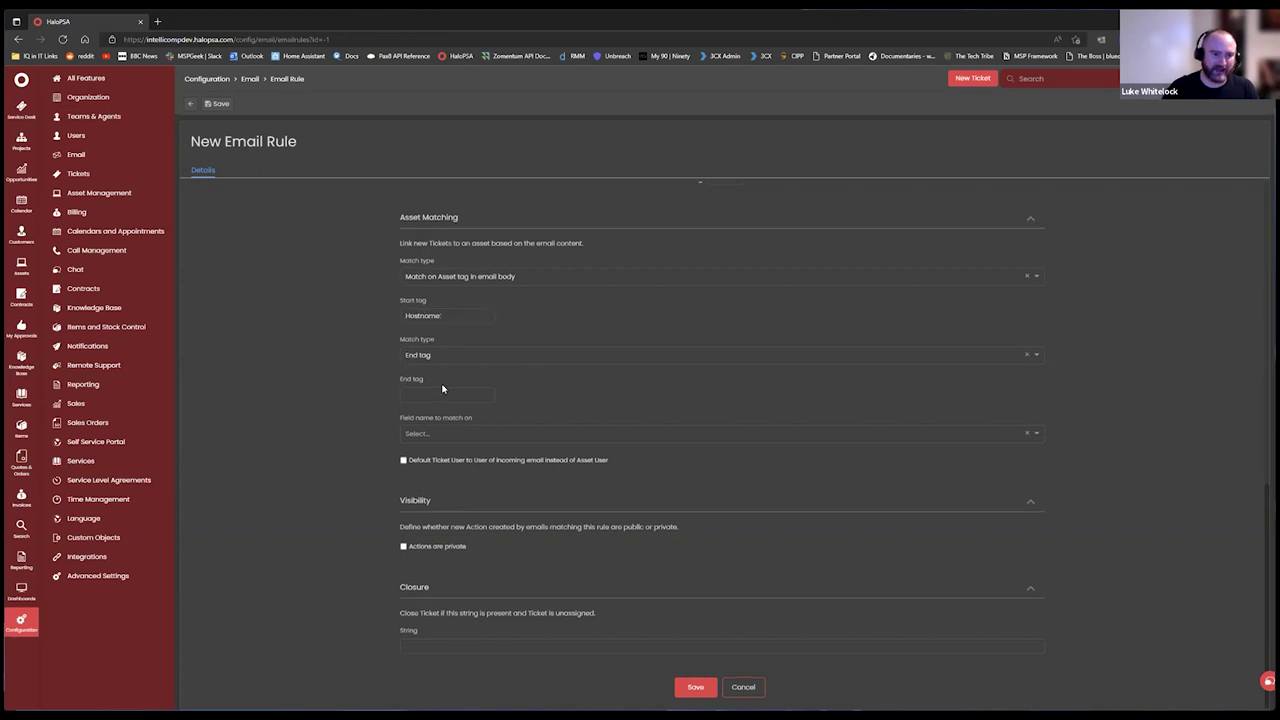
{"action": "left_click", "coordinate": [564, 395]}
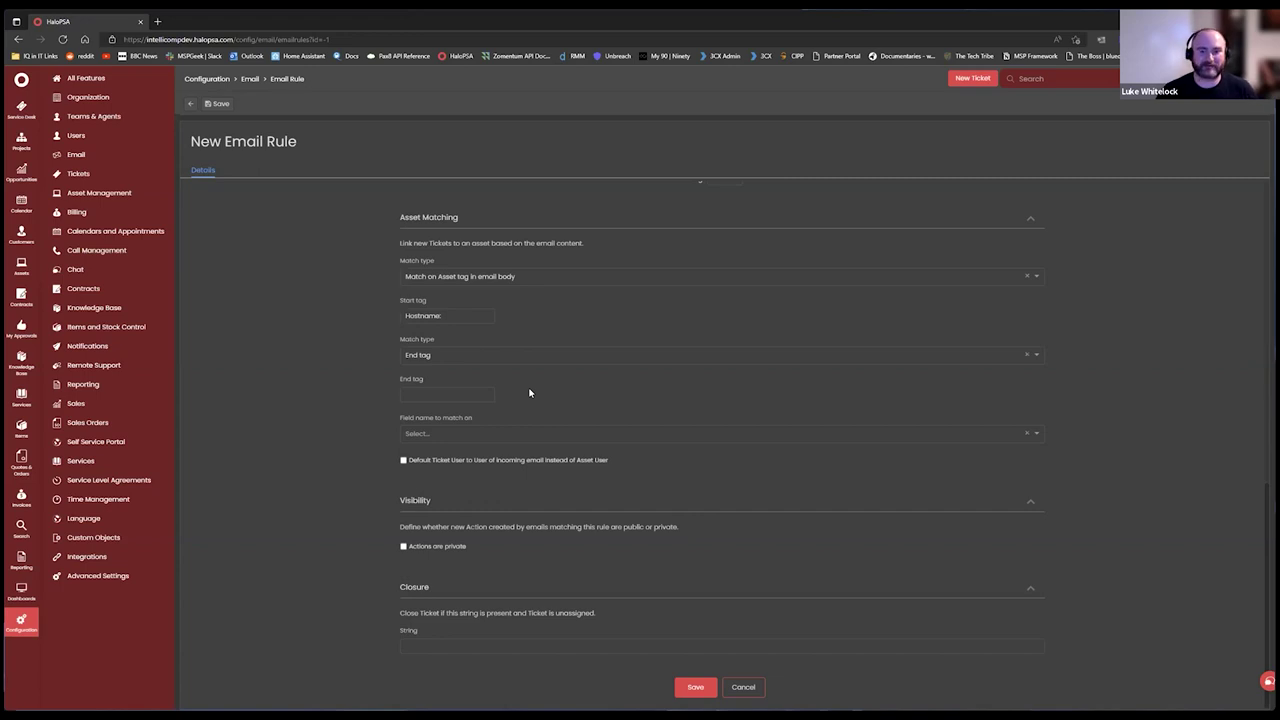
{"action": "scroll", "coordinate": [528, 450], "scroll_direction": "up", "scroll_amount": 3}
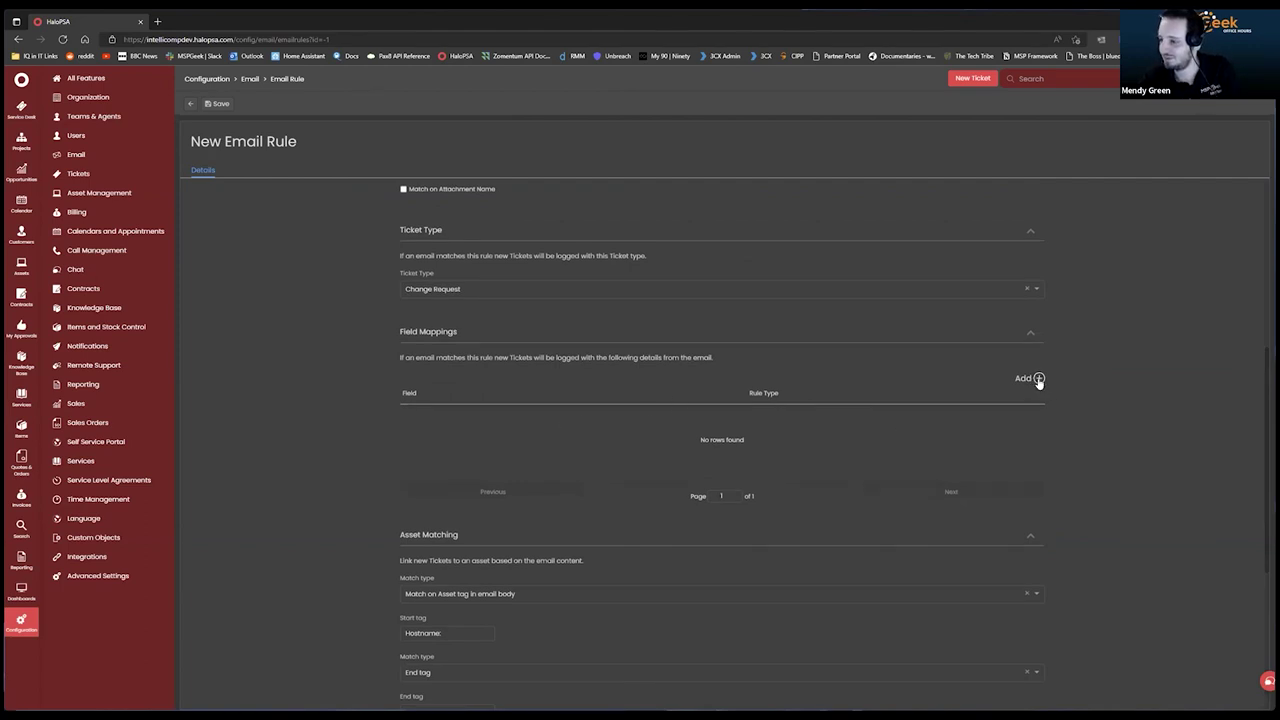
{"action": "left_click", "coordinate": [1038, 380]}
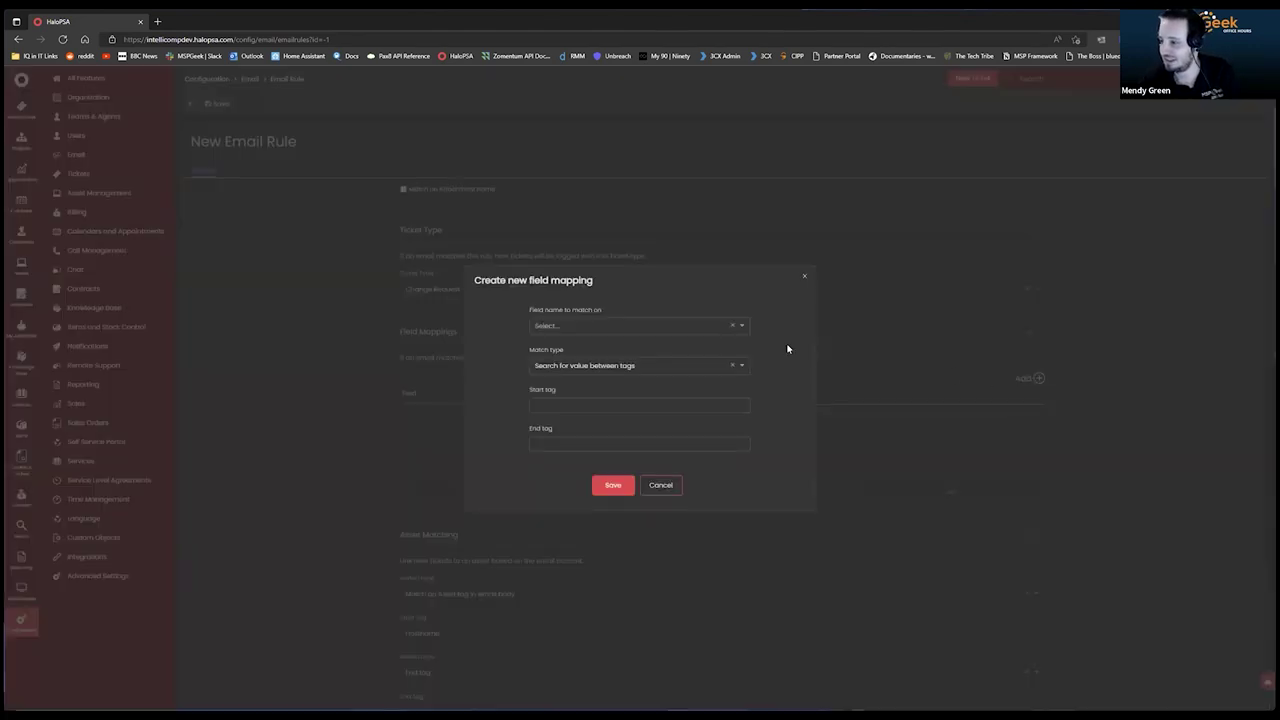
{"action": "left_click", "coordinate": [622, 328]}
{"action": "scroll", "coordinate": [615, 325], "scroll_direction": "down", "scroll_amount": 5}
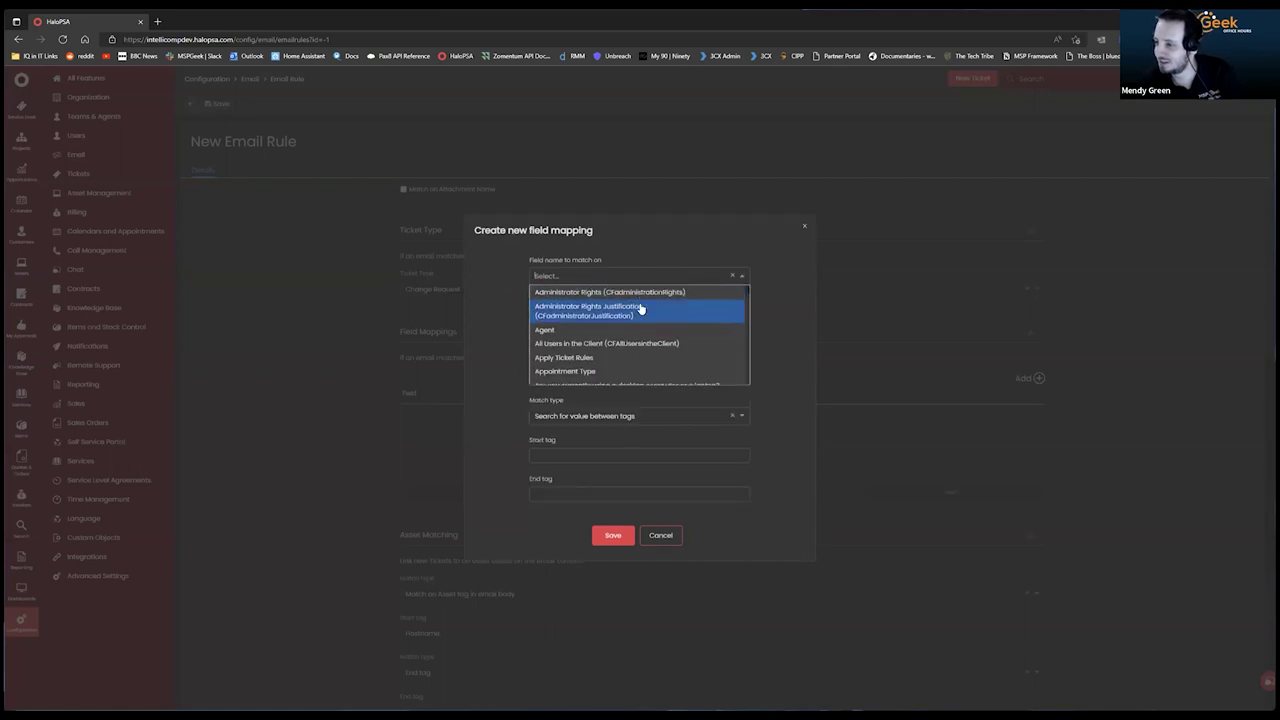
{"action": "scroll", "coordinate": [598, 328], "scroll_direction": "down", "scroll_amount": 10}
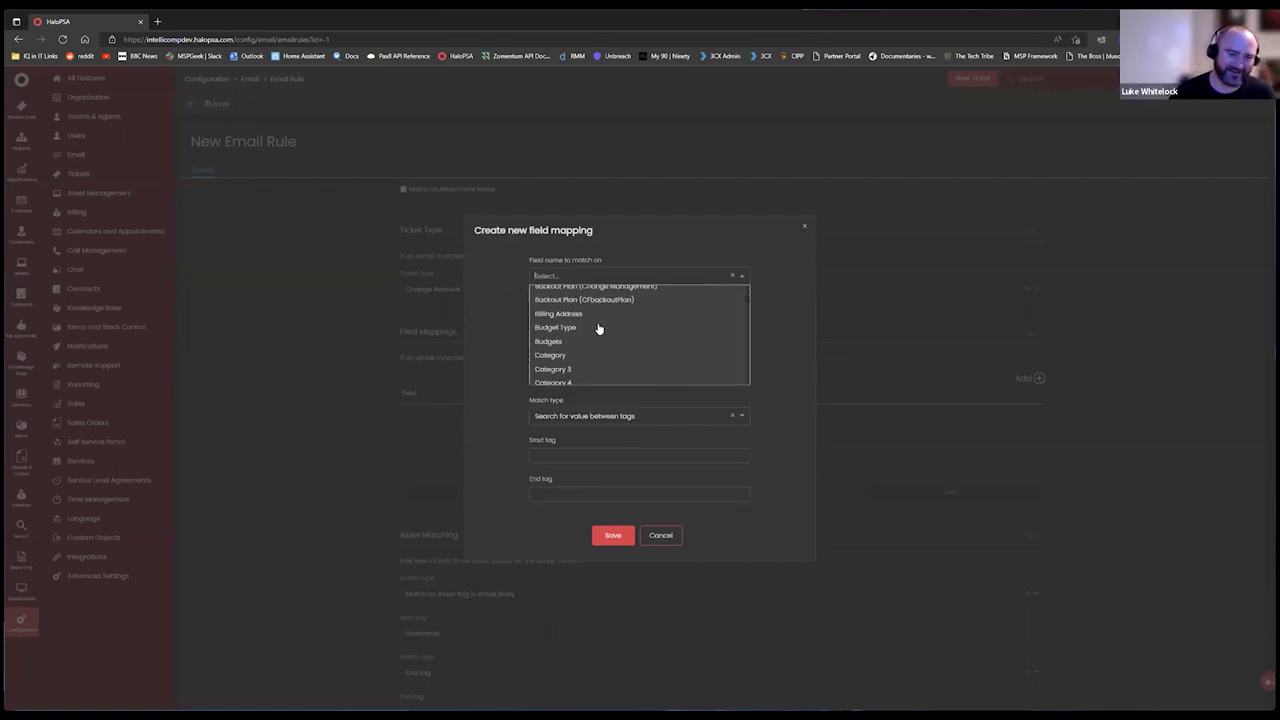
{"action": "scroll", "coordinate": [640, 355], "scroll_direction": "down", "scroll_amount": 10}
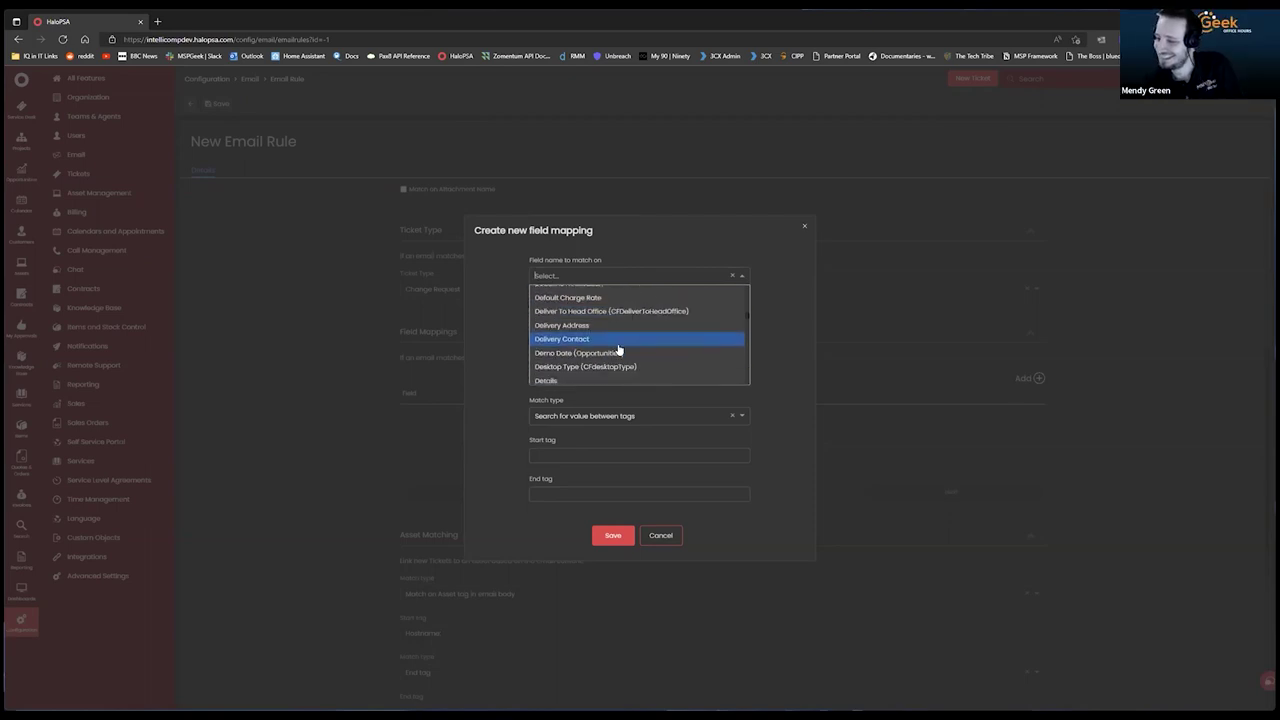
{"action": "scroll", "coordinate": [665, 345], "scroll_direction": "down", "scroll_amount": 10}
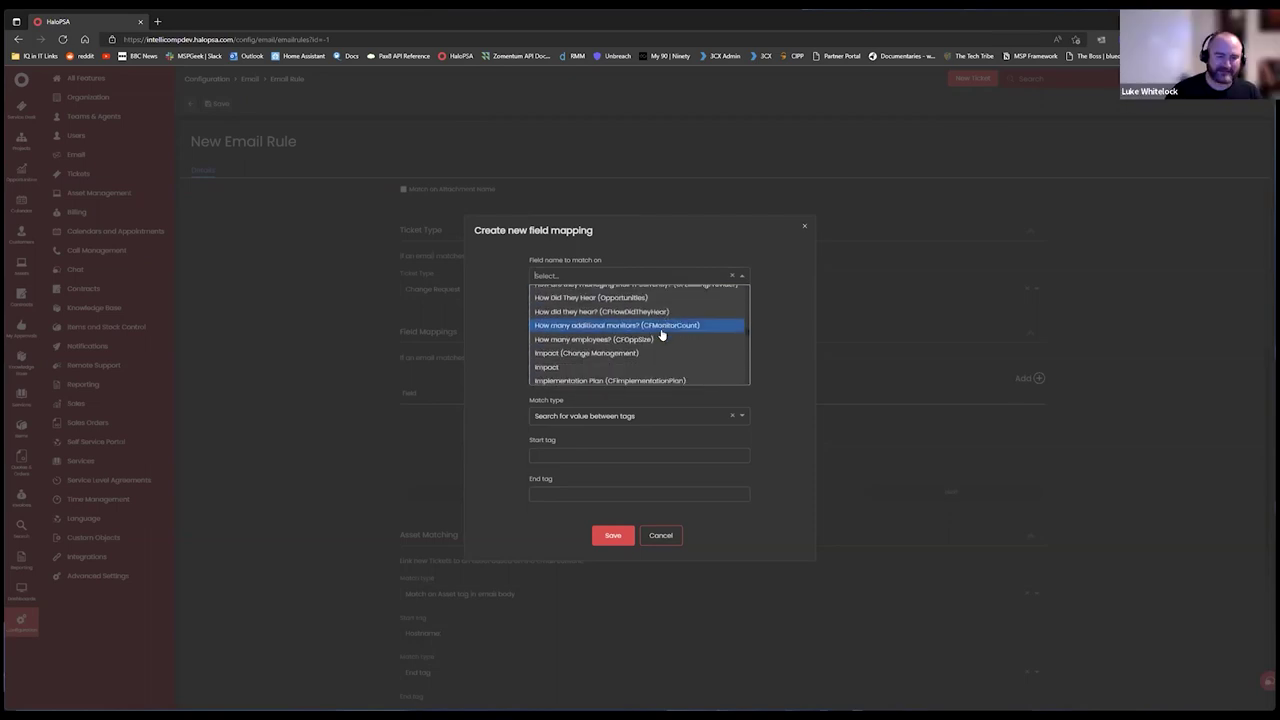
{"action": "scroll", "coordinate": [655, 345], "scroll_direction": "down", "scroll_amount": 2}
{"action": "left_click", "coordinate": [490, 420]}
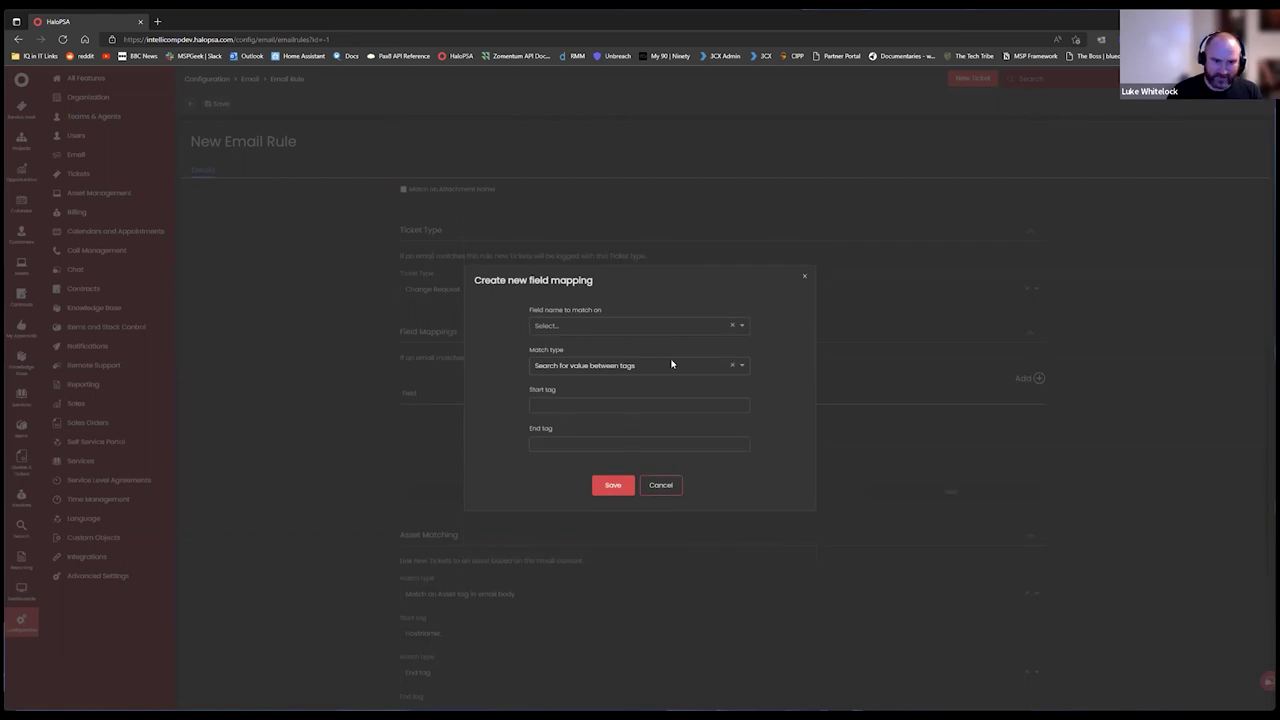
{"action": "left_click", "coordinate": [665, 401]}
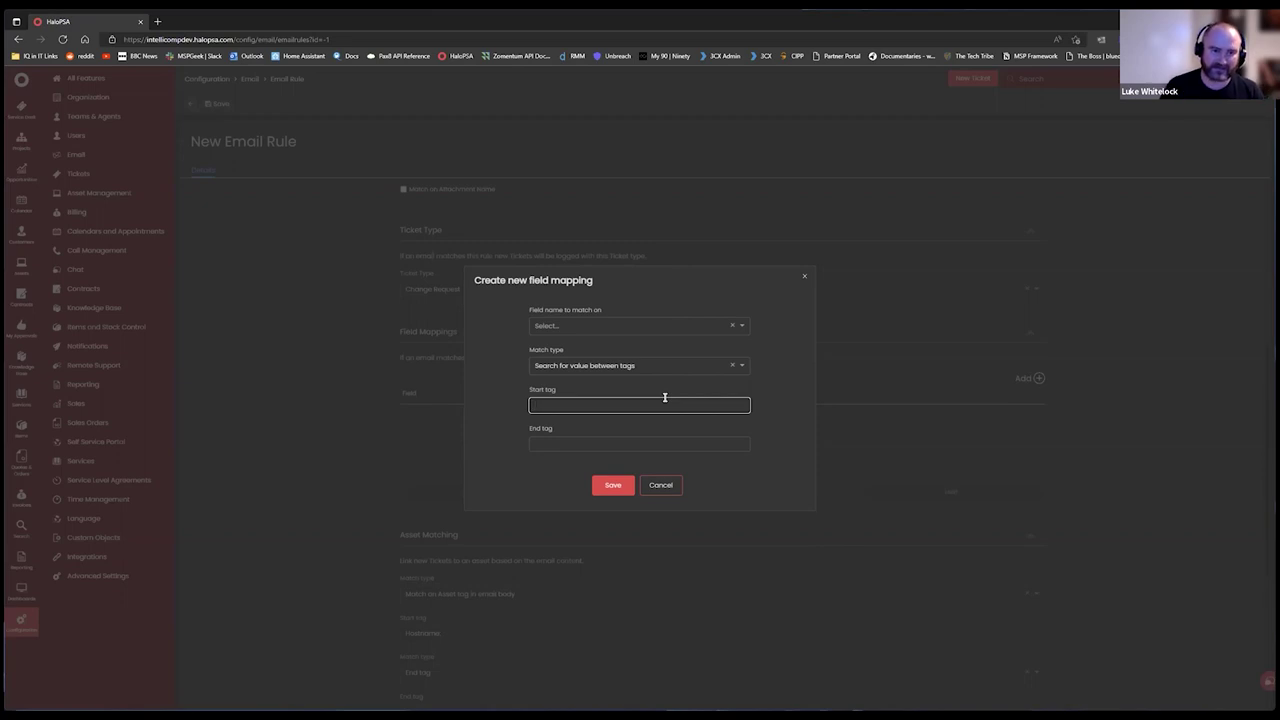
{"action": "left_click", "coordinate": [663, 327]}
{"action": "scroll", "coordinate": [650, 352], "scroll_direction": "down", "scroll_amount": 5}
{"action": "scroll", "coordinate": [617, 353], "scroll_direction": "down", "scroll_amount": 6}
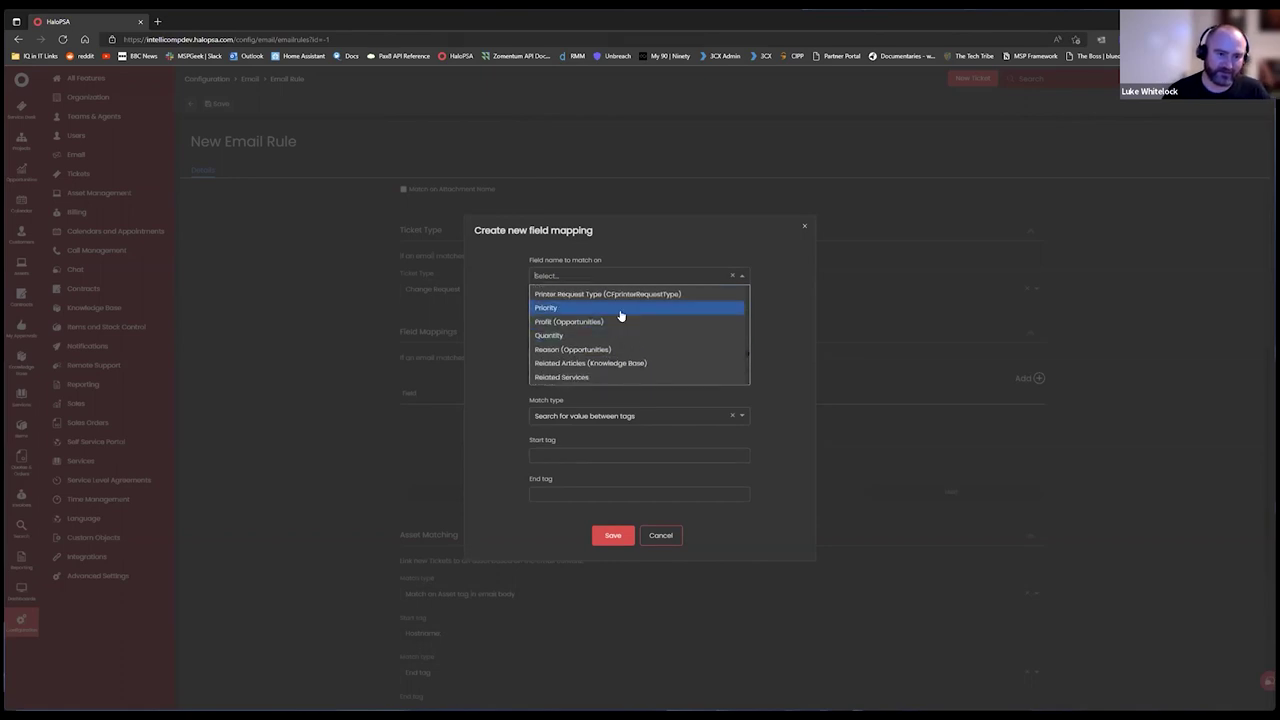
{"action": "scroll", "coordinate": [631, 320], "scroll_direction": "down", "scroll_amount": 8}
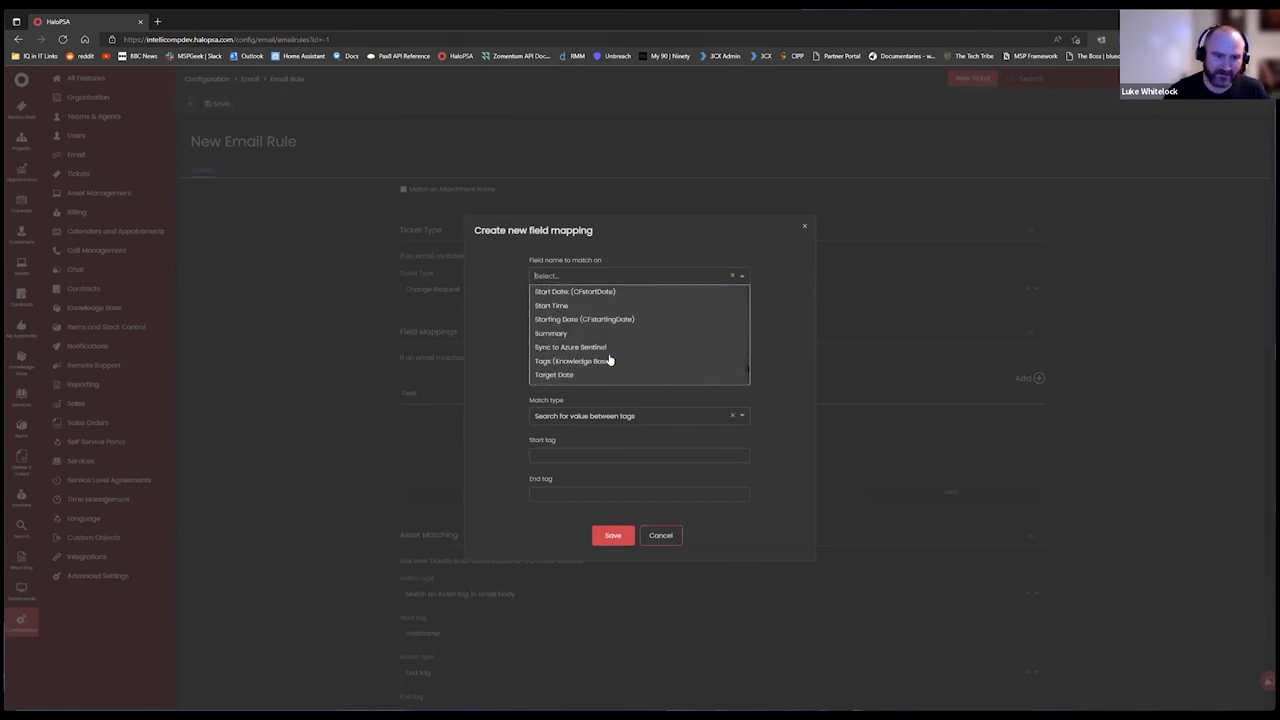
{"action": "scroll", "coordinate": [620, 320], "scroll_direction": "down", "scroll_amount": 3}
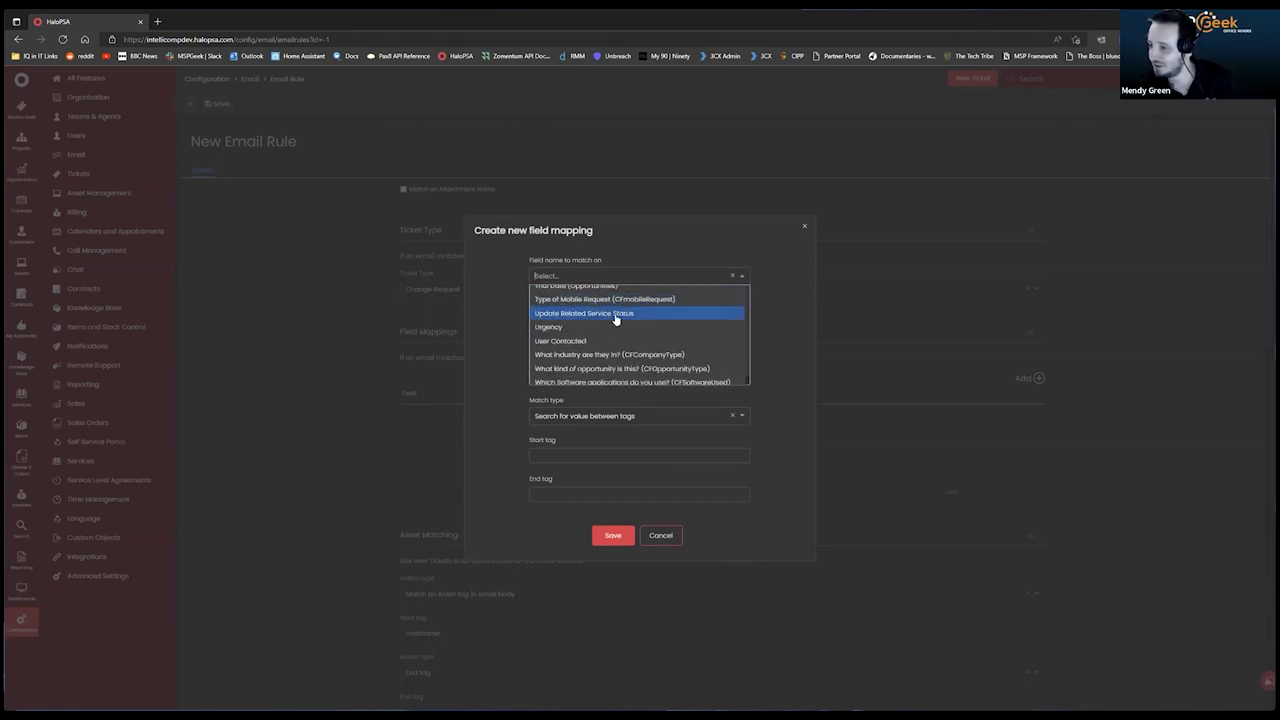
{"action": "scroll", "coordinate": [628, 333], "scroll_direction": "up", "scroll_amount": 3}
{"action": "type", "text": "cu"}
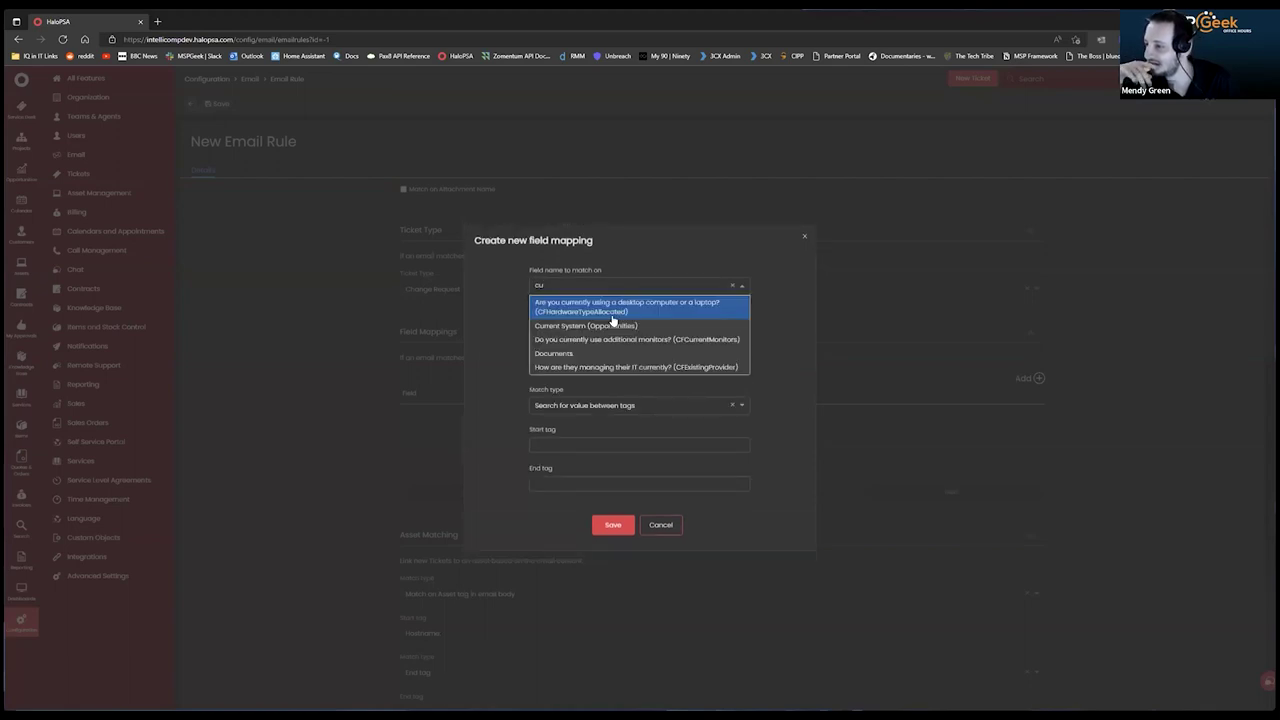
{"action": "key", "text": "BackSpace"}
{"action": "type", "text": "lie"}
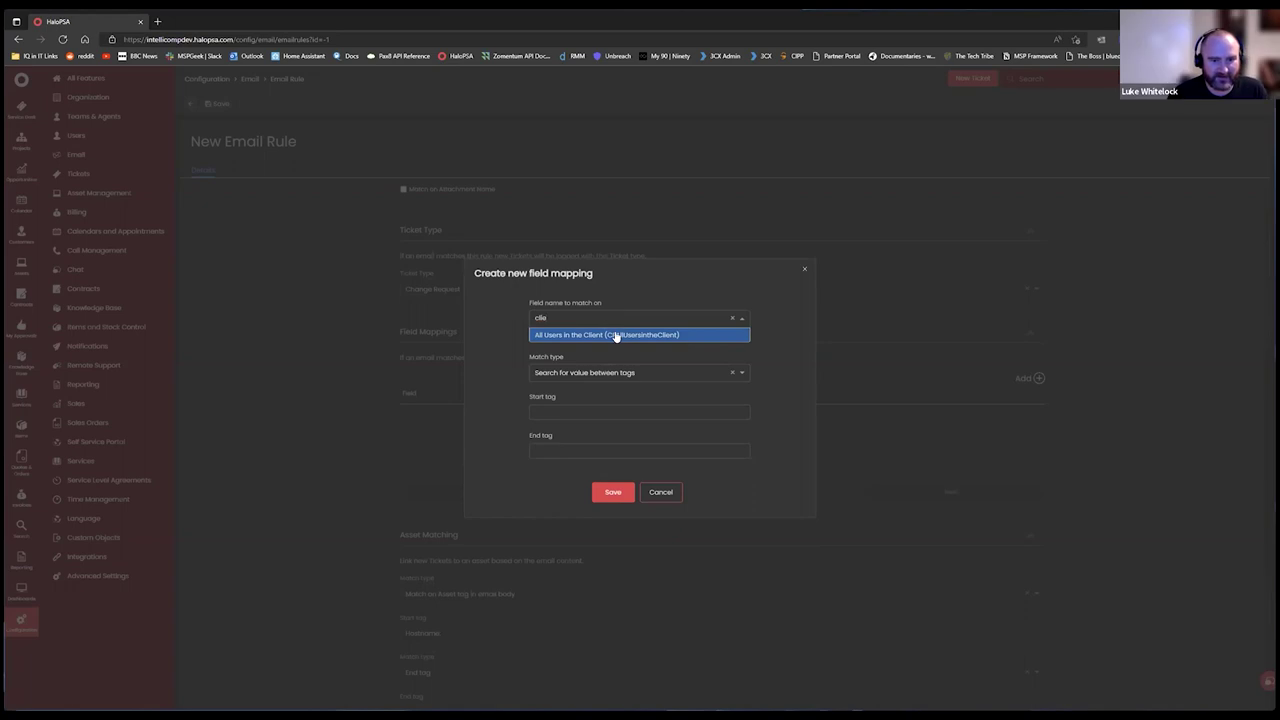
{"action": "left_click", "coordinate": [458, 320]}
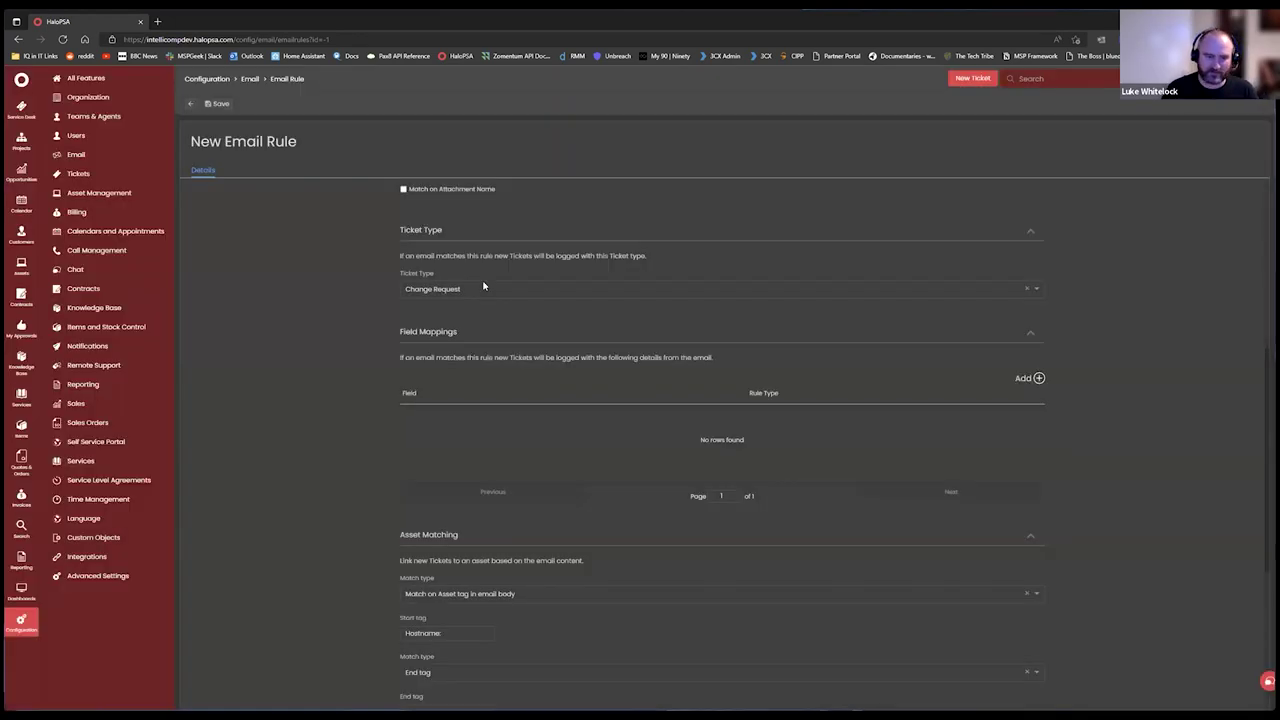
Start a new field mapping on the email rule and open the field-to-match list.
{"action": "scroll", "coordinate": [679, 299], "scroll_direction": "up", "scroll_amount": 2}
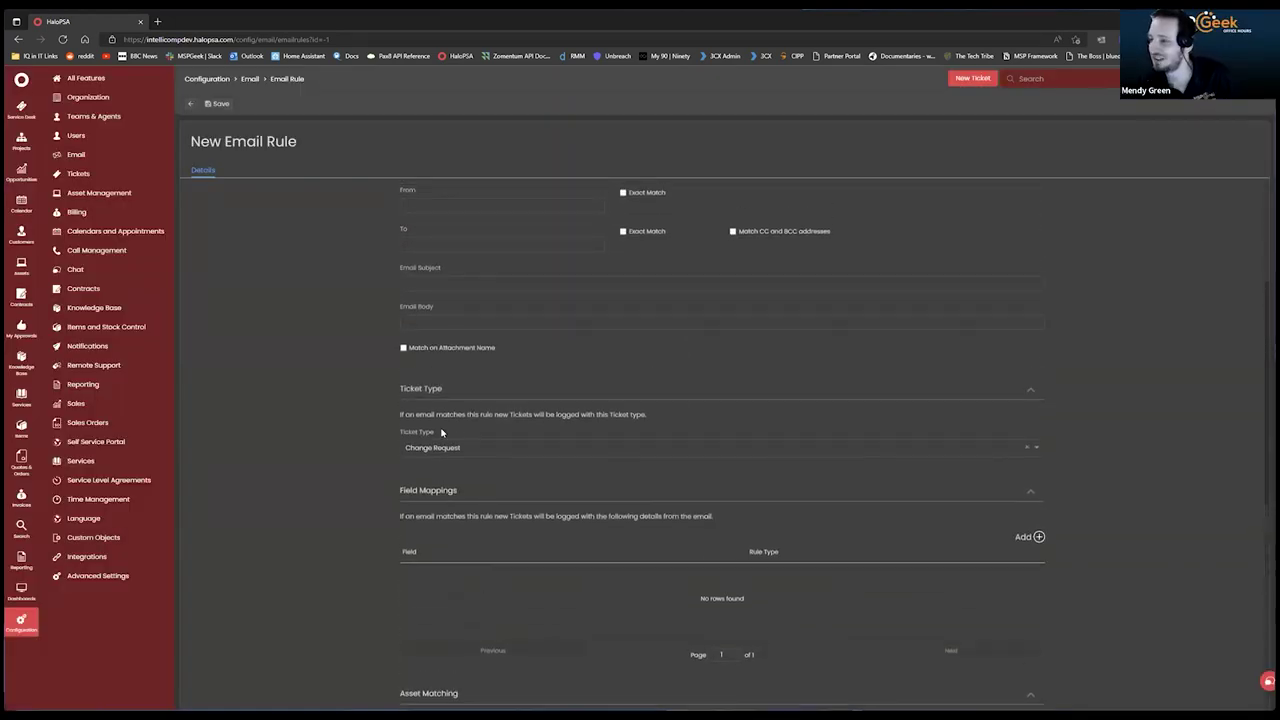
{"action": "scroll", "coordinate": [775, 422], "scroll_direction": "up", "scroll_amount": 2}
{"action": "scroll", "coordinate": [767, 432], "scroll_direction": "down", "scroll_amount": 4}
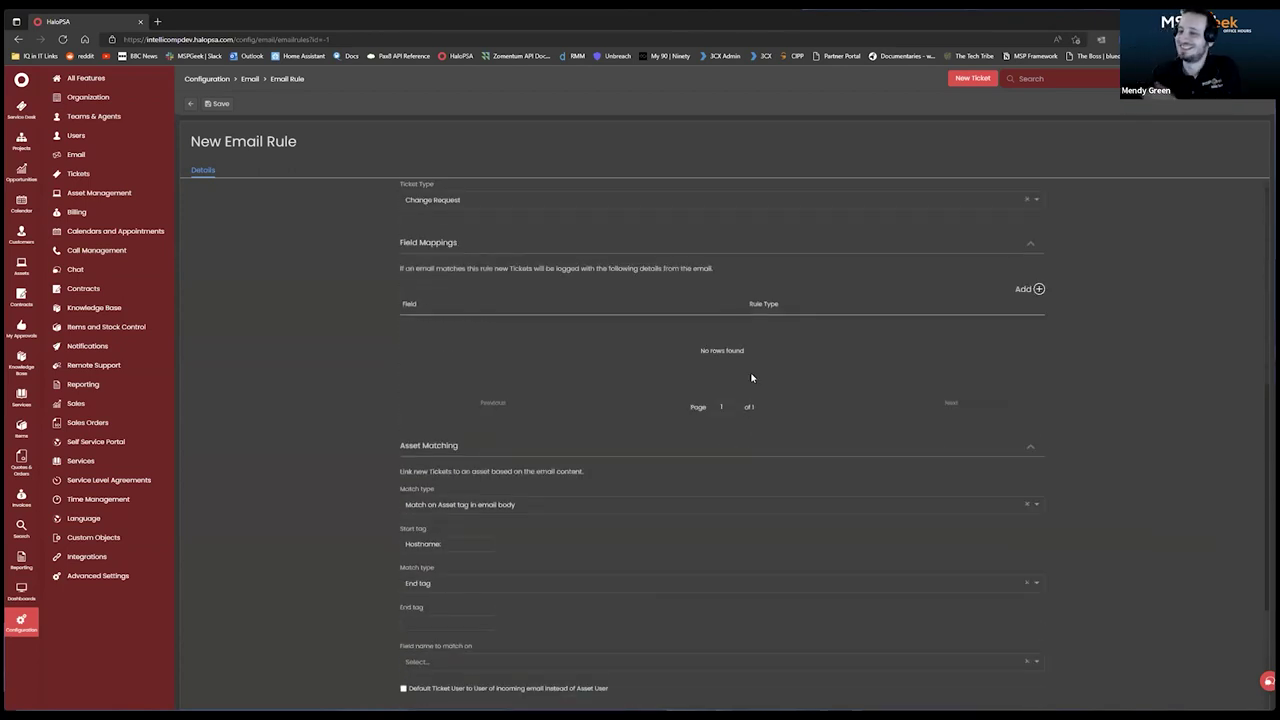
{"action": "left_click", "coordinate": [1040, 287]}
{"action": "left_click", "coordinate": [552, 327]}
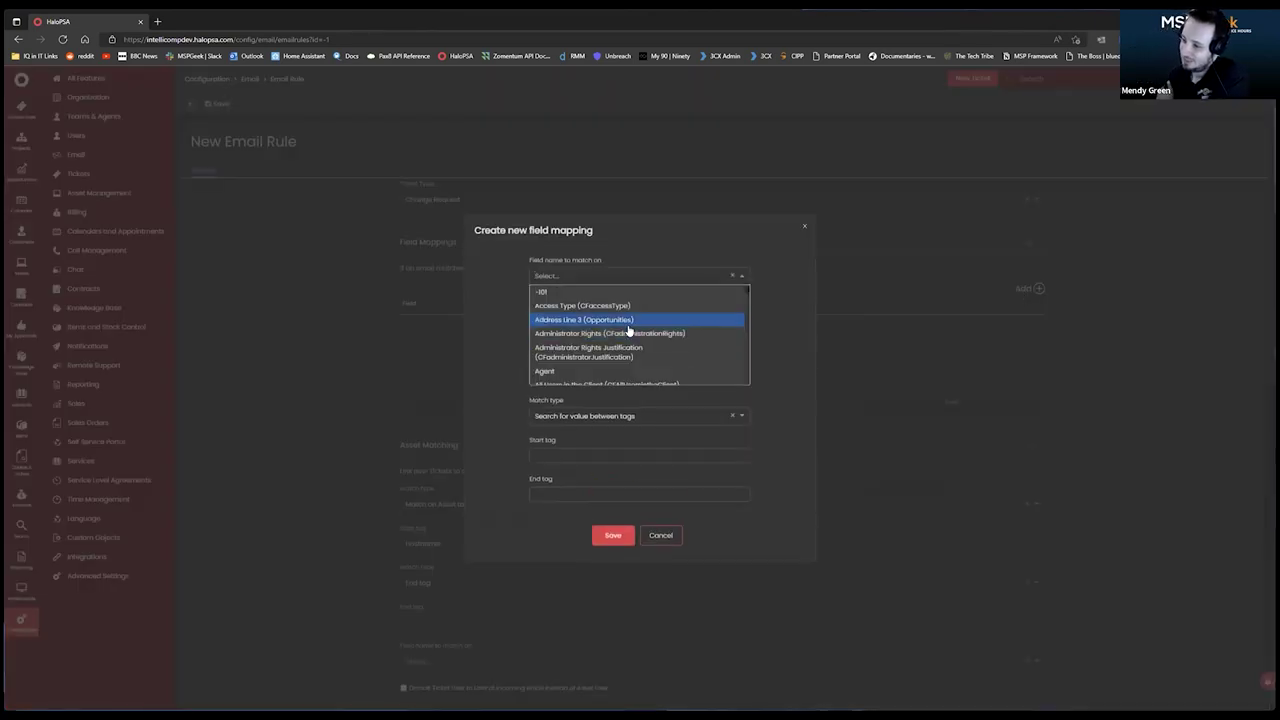
Search the field list for 'cate' and choose Category as the field to match on.
{"action": "scroll", "coordinate": [632, 336], "scroll_direction": "down", "scroll_amount": 6}
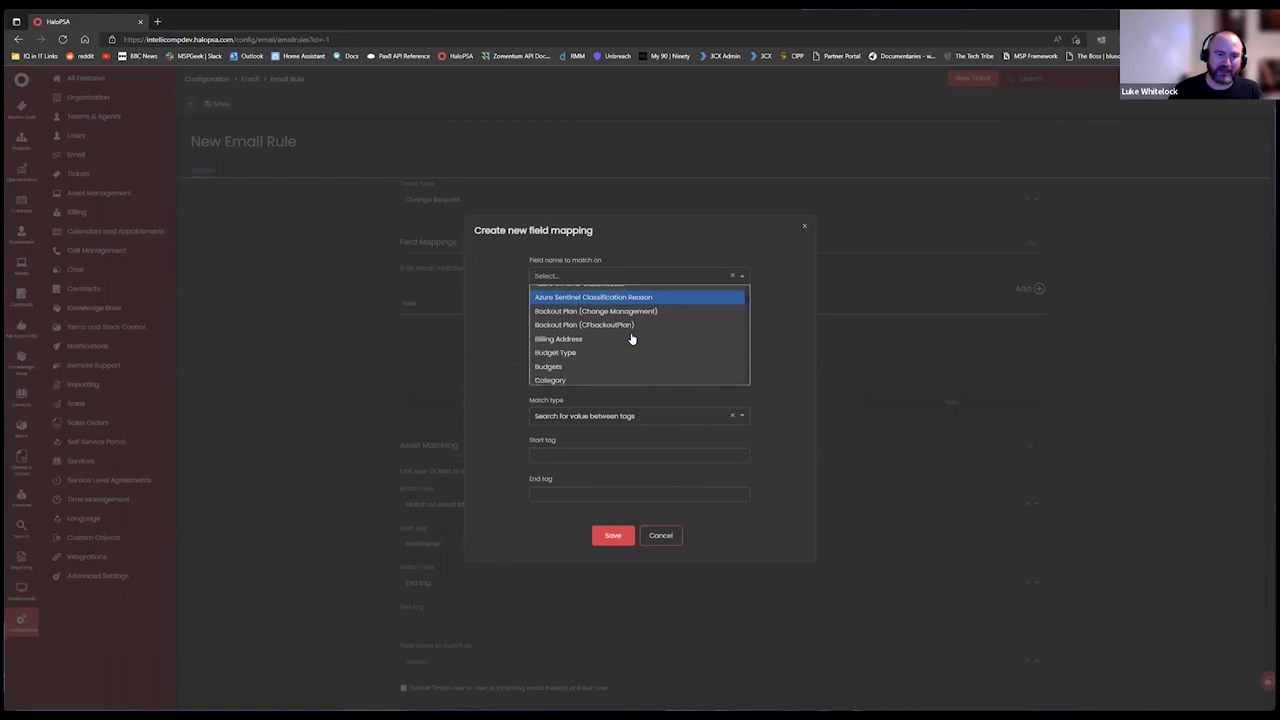
{"action": "scroll", "coordinate": [633, 338], "scroll_direction": "down", "scroll_amount": 5}
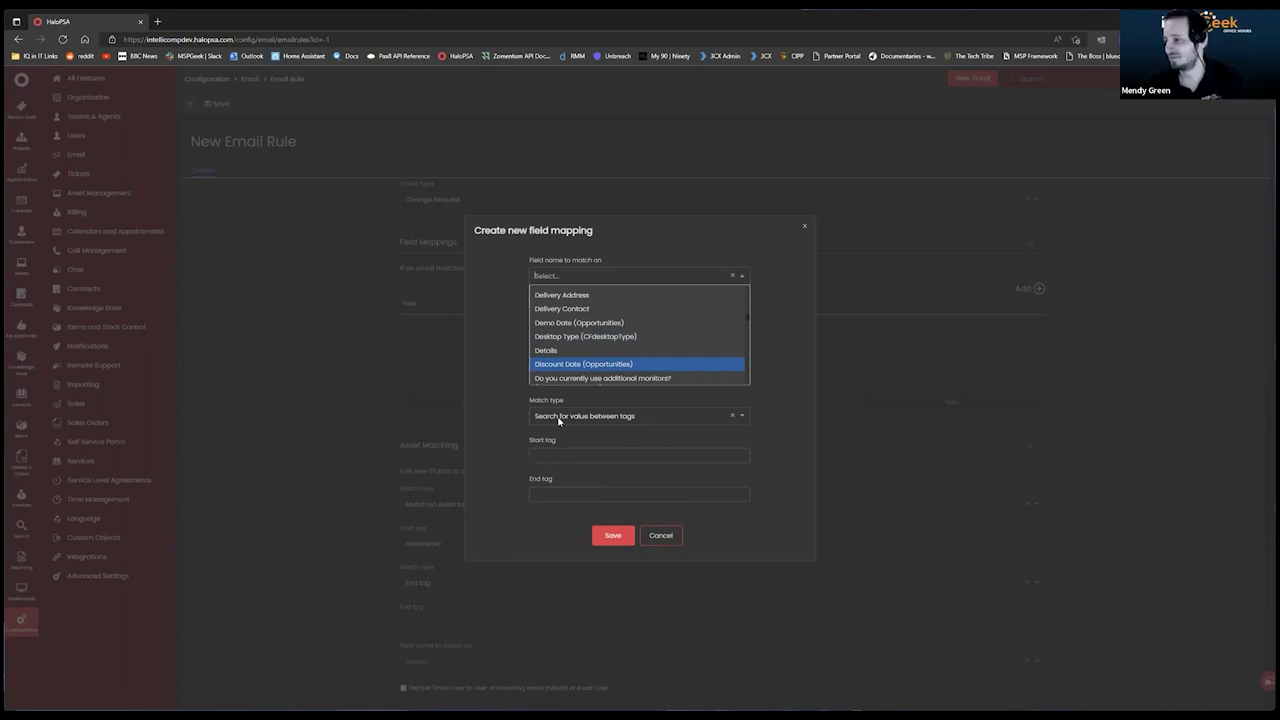
{"action": "scroll", "coordinate": [665, 335], "scroll_direction": "down", "scroll_amount": 2}
{"action": "scroll", "coordinate": [672, 319], "scroll_direction": "down", "scroll_amount": 1}
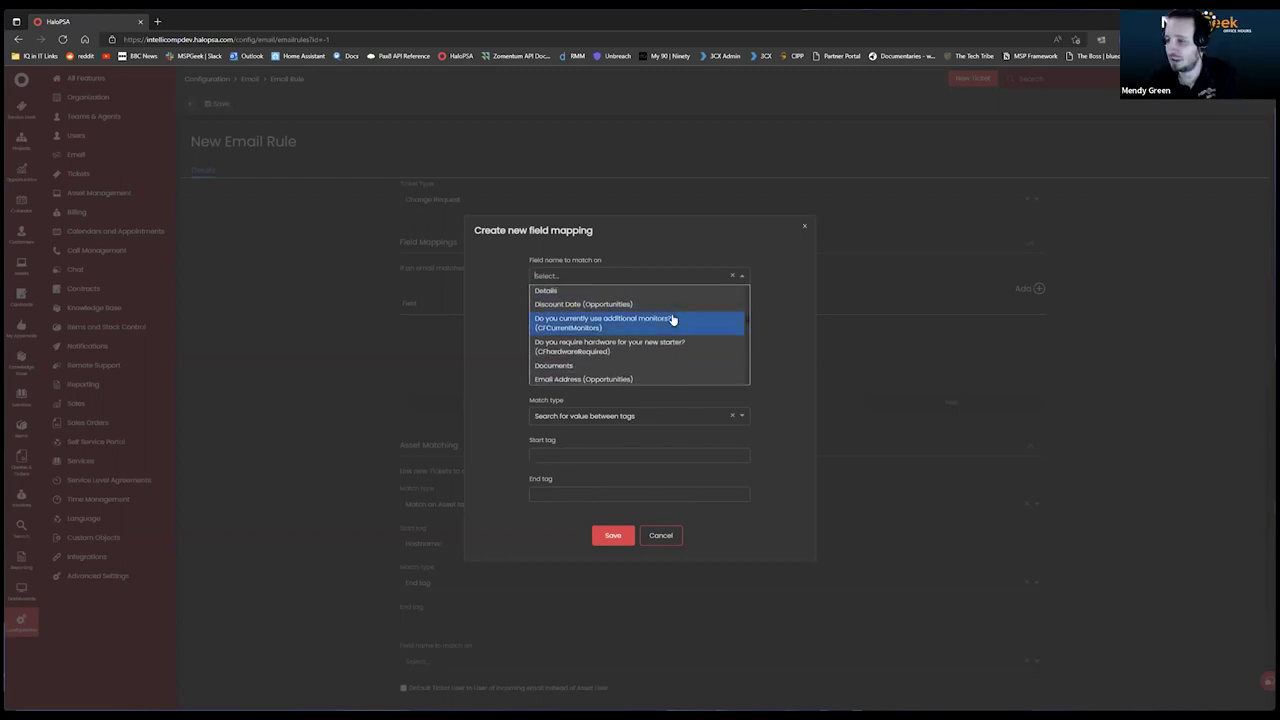
{"action": "scroll", "coordinate": [670, 335], "scroll_direction": "down", "scroll_amount": 5}
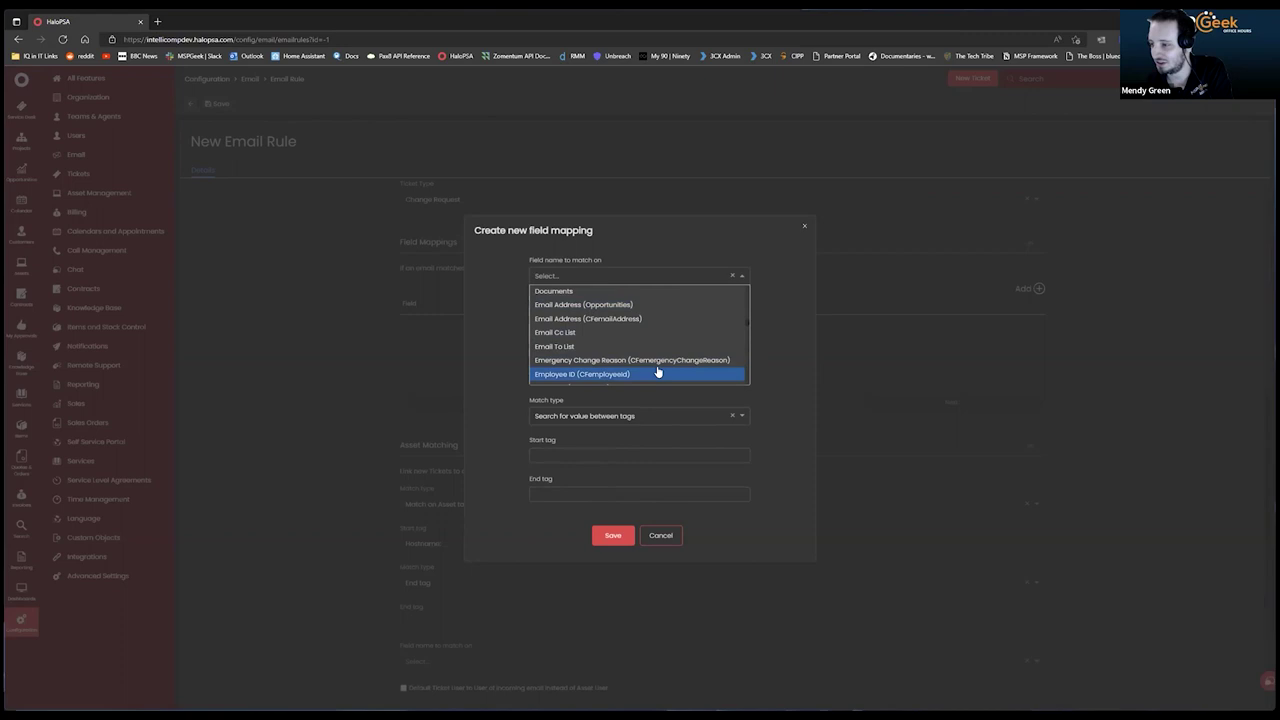
{"action": "type", "text": "co"}
{"action": "scroll", "coordinate": [645, 325], "scroll_direction": "down", "scroll_amount": 4}
{"action": "type", "text": "tg"}
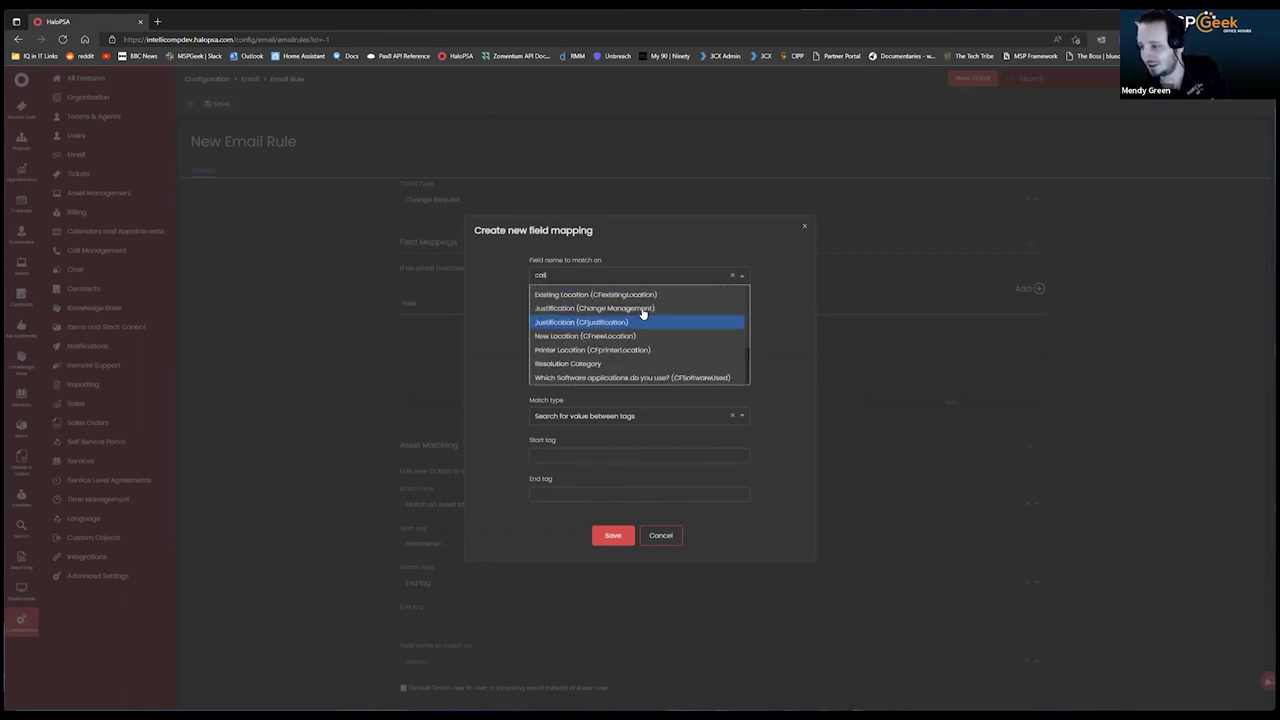
{"action": "key", "text": "BackSpace"}
{"action": "key", "text": "BackSpace"}
{"action": "key", "text": "BackSpace"}
{"action": "key", "text": "BackSpace"}
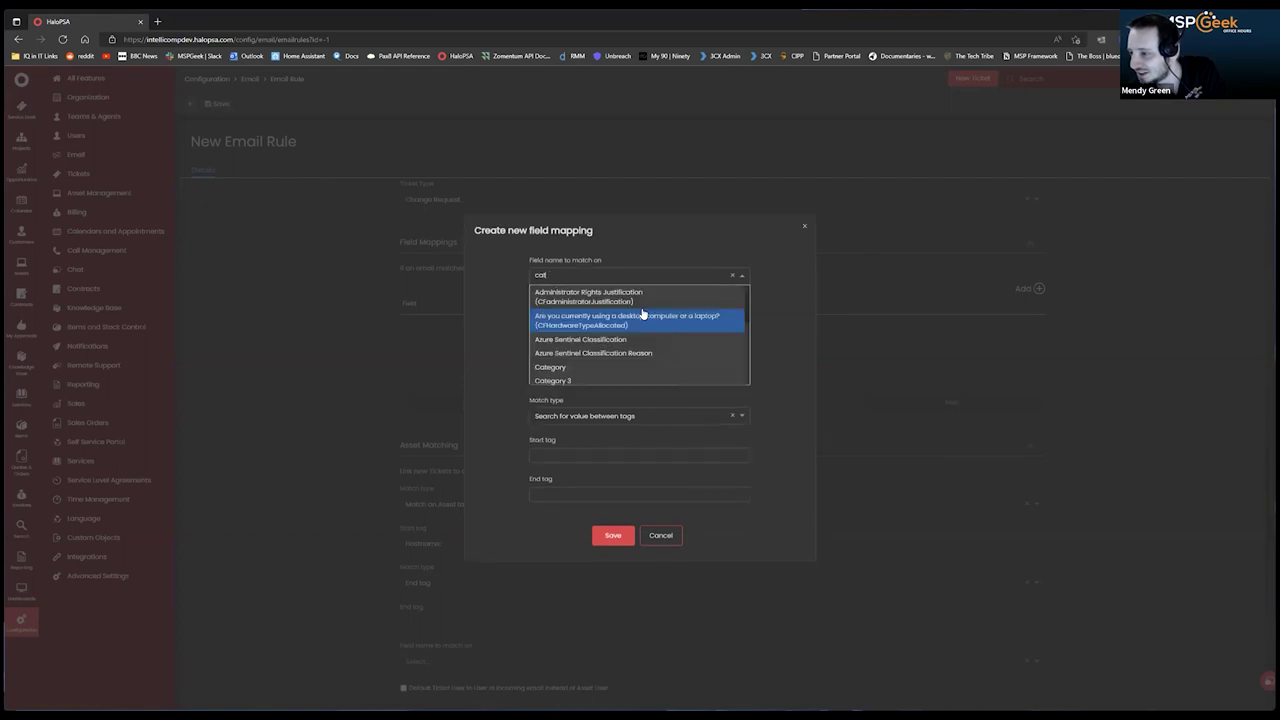
{"action": "type", "text": "ca"}
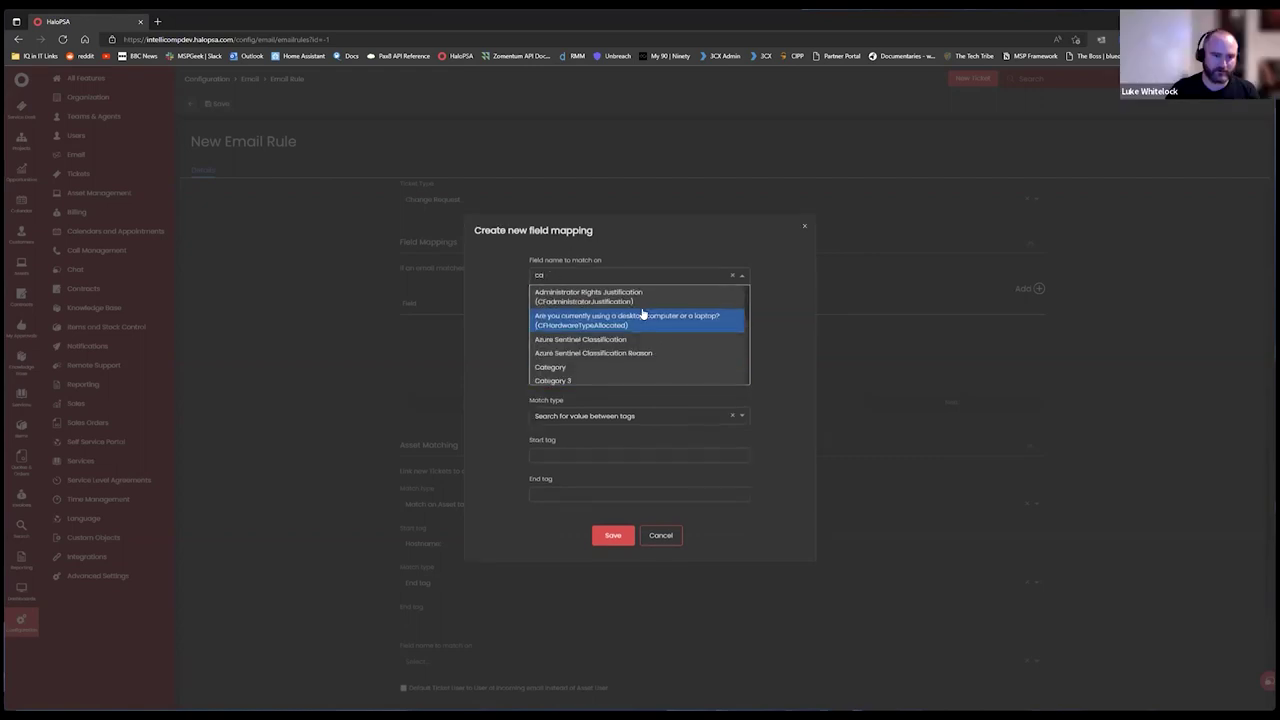
{"action": "type", "text": "te"}
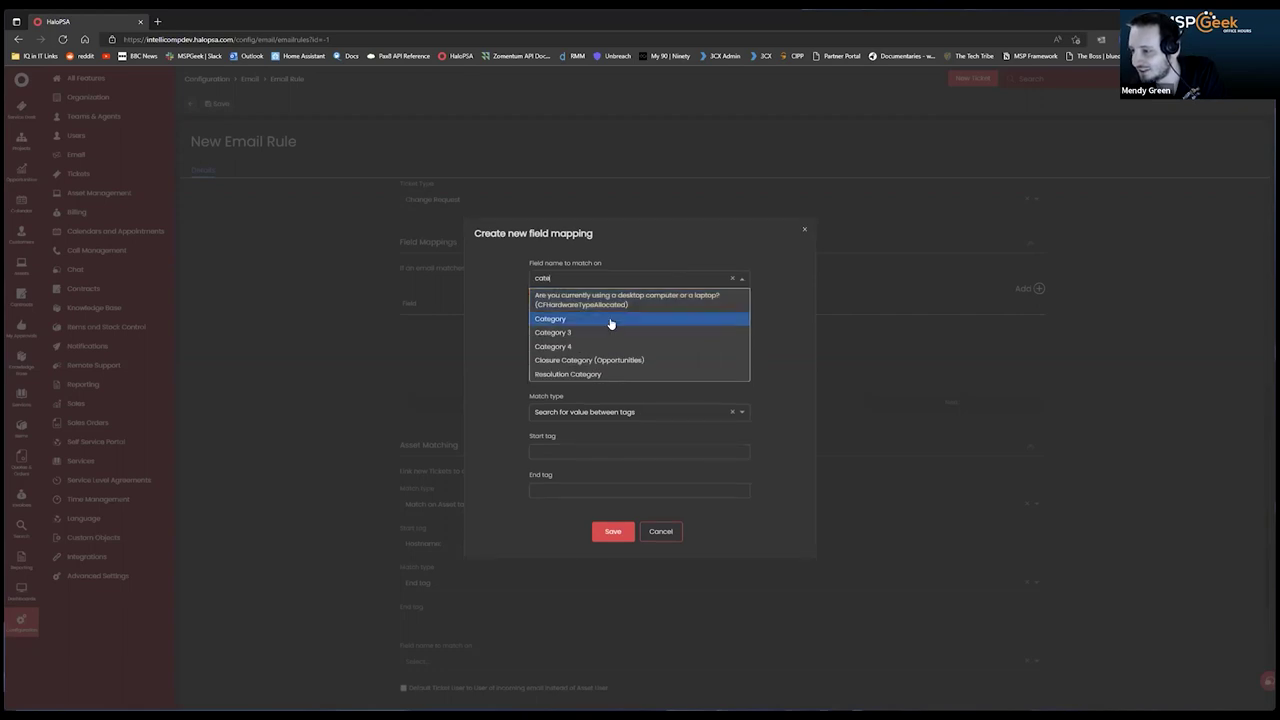
{"action": "left_click", "coordinate": [600, 319]}
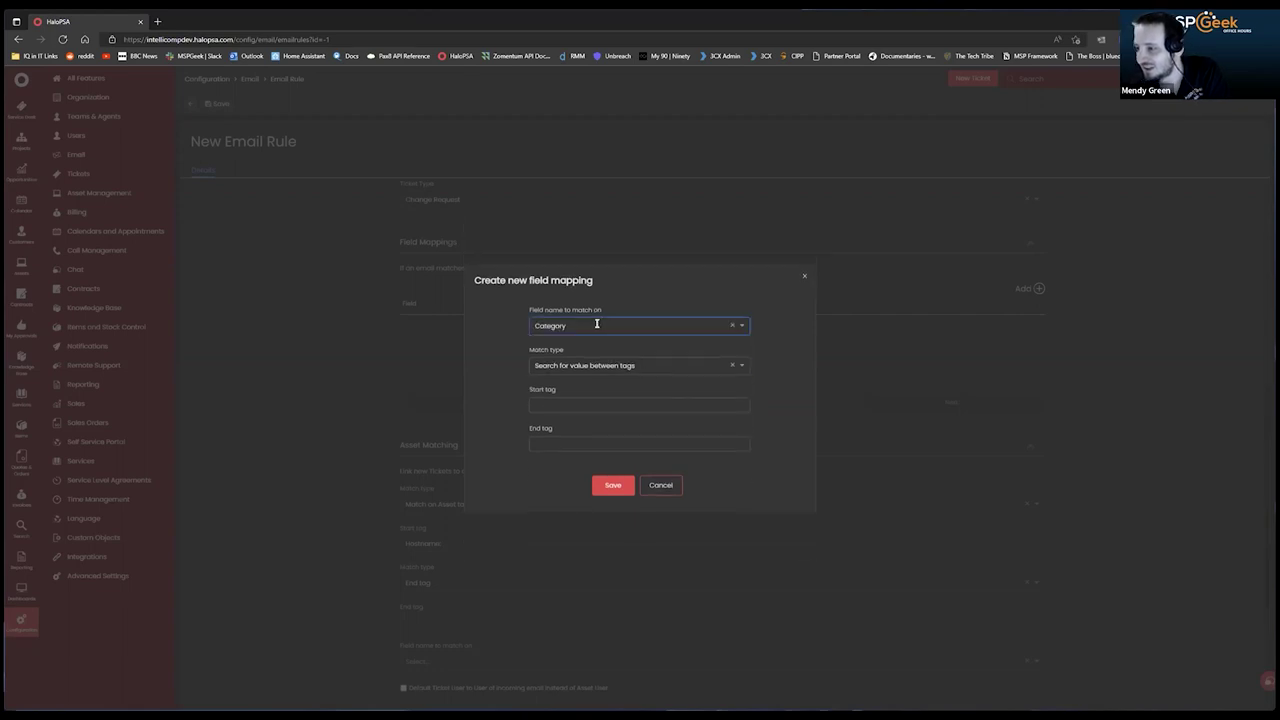
Review the match types and enter 'Categor' as the start tag.
{"action": "left_click", "coordinate": [653, 366]}
{"action": "left_click", "coordinate": [606, 372]}
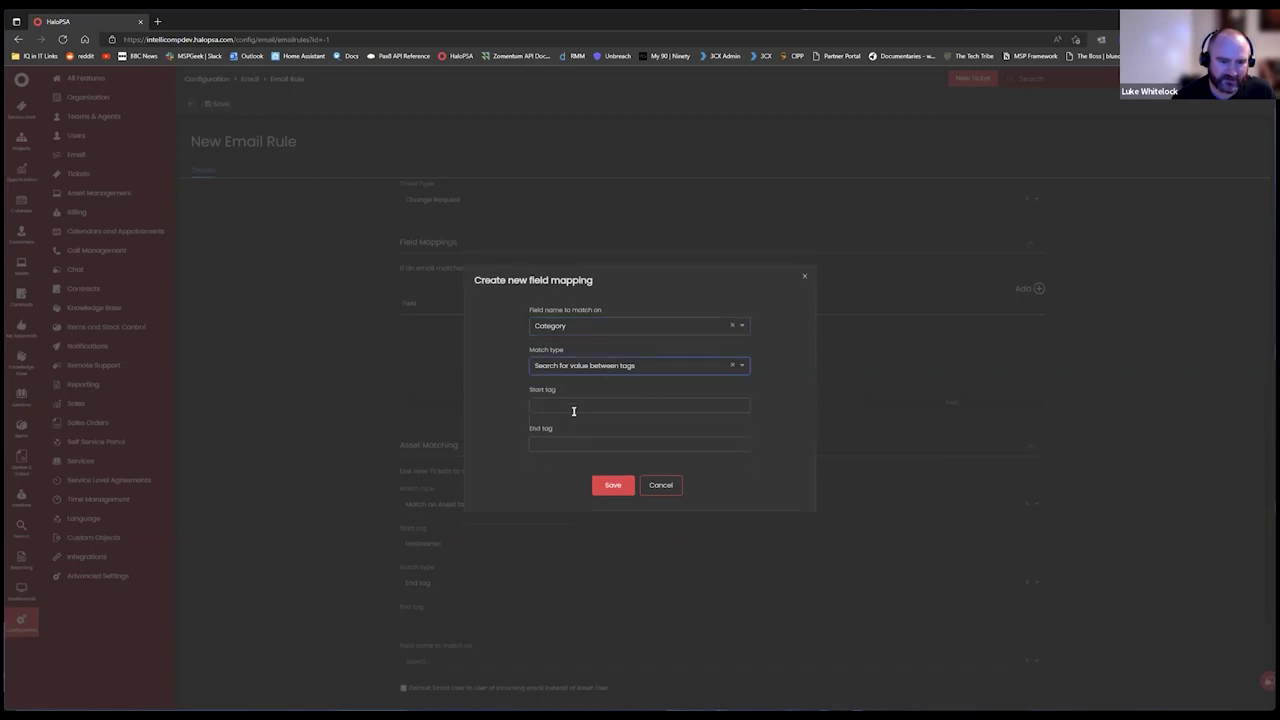
{"action": "left_click", "coordinate": [577, 404]}
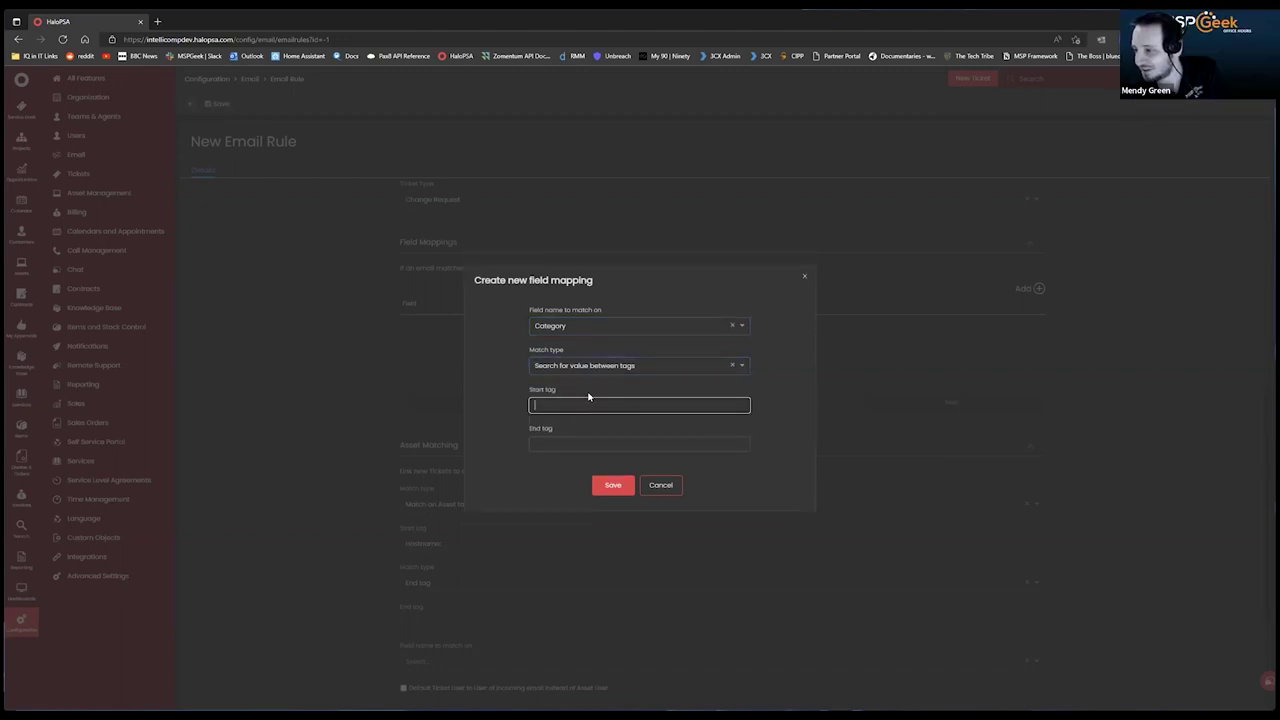
{"action": "type", "text": "Ca"}
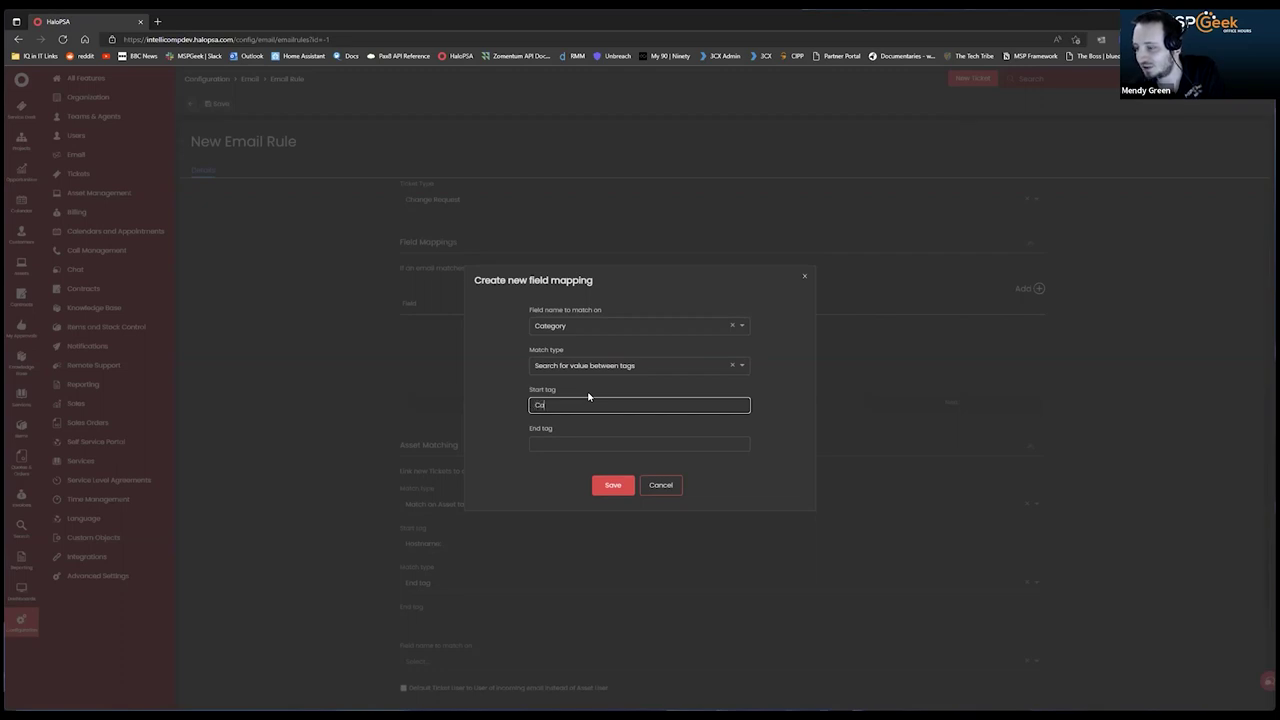
{"action": "type", "text": "tegor"}
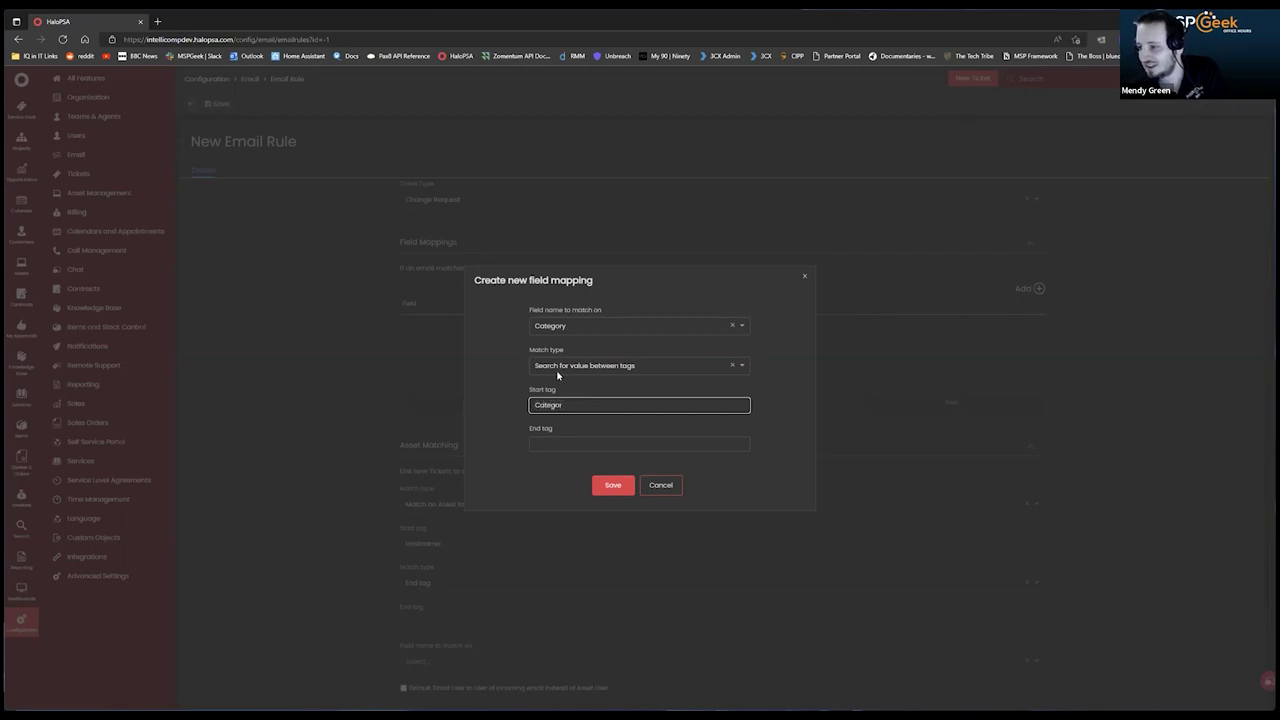
Switch the match type to 'Set value if specific text is found', then cancel the mapping.
{"action": "left_click", "coordinate": [628, 364]}
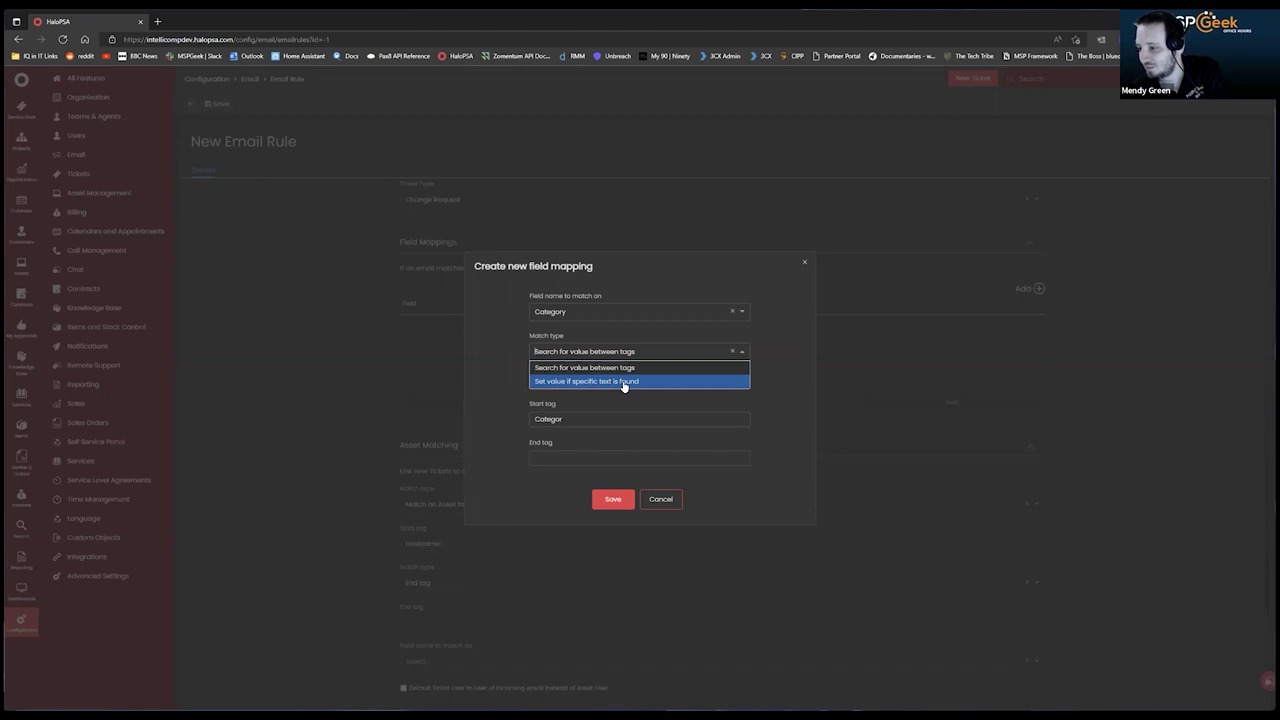
{"action": "left_click", "coordinate": [623, 384]}
{"action": "left_click", "coordinate": [576, 400]}
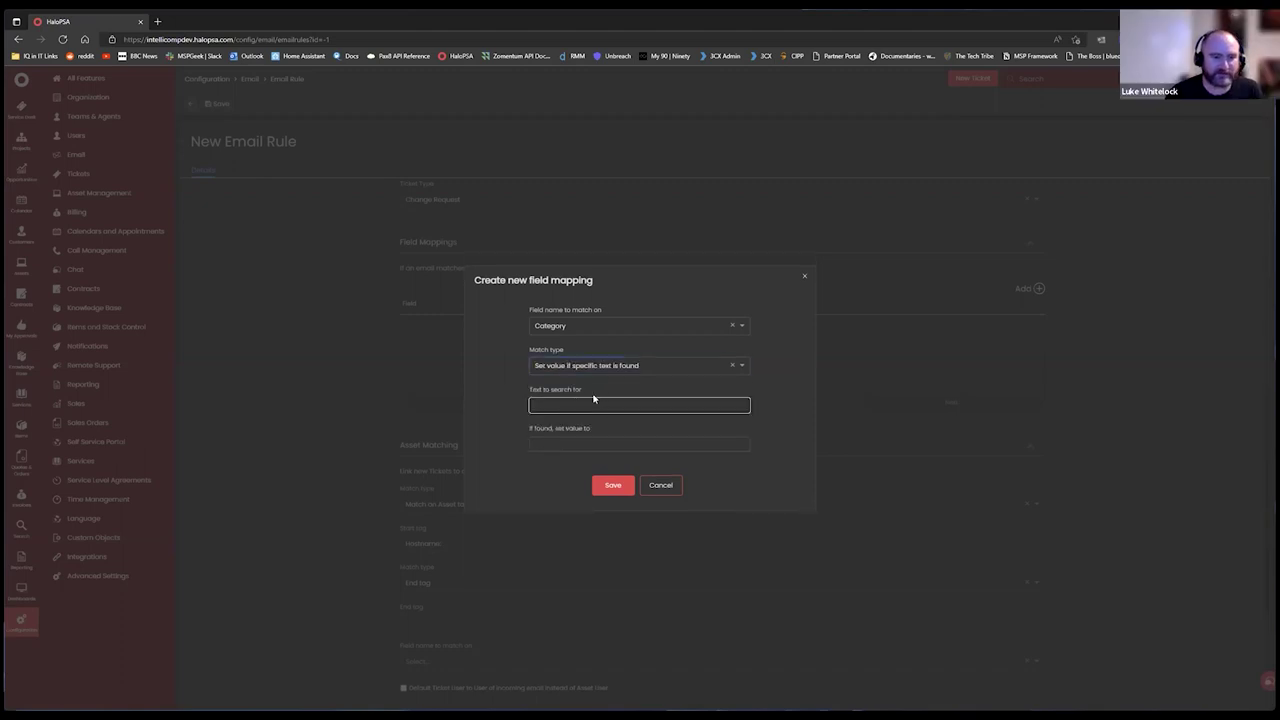
{"action": "left_click", "coordinate": [634, 442]}
{"action": "left_click", "coordinate": [631, 405]}
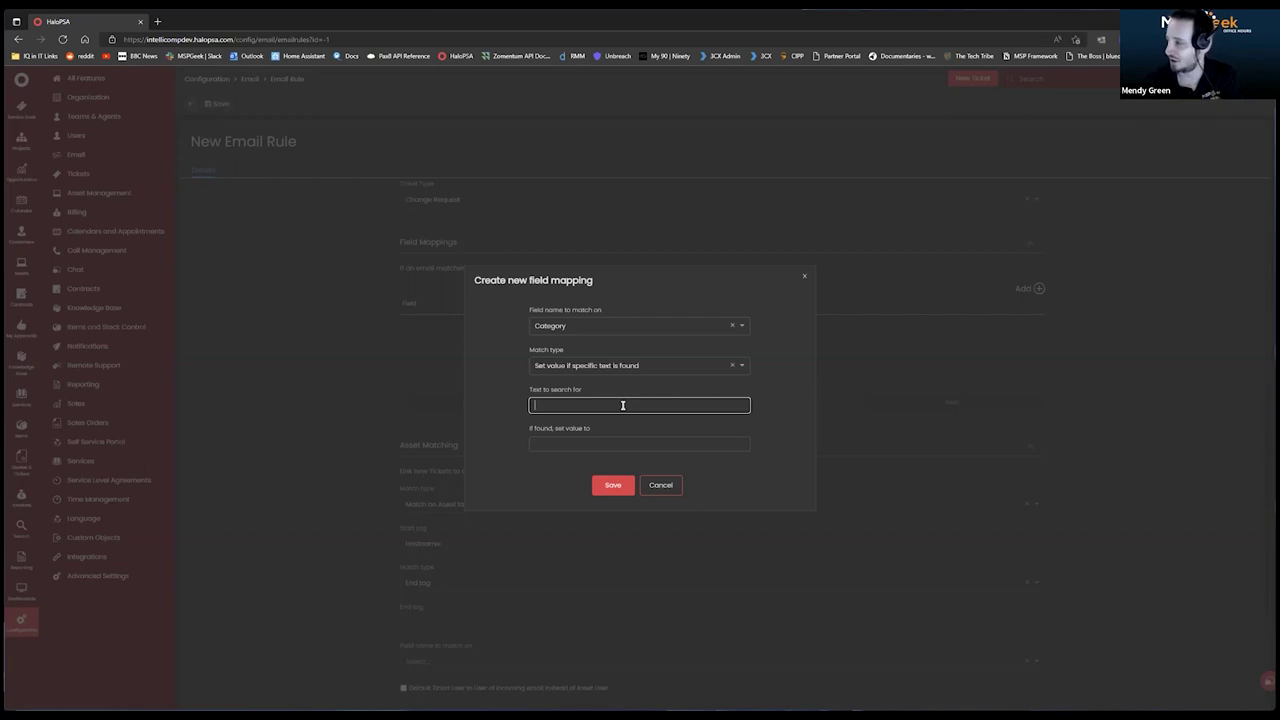
{"action": "left_click", "coordinate": [666, 486]}
Scroll the New Email Rule form to confirm the Field Mappings list is empty.
{"action": "scroll", "coordinate": [620, 345], "scroll_direction": "up", "scroll_amount": 3}
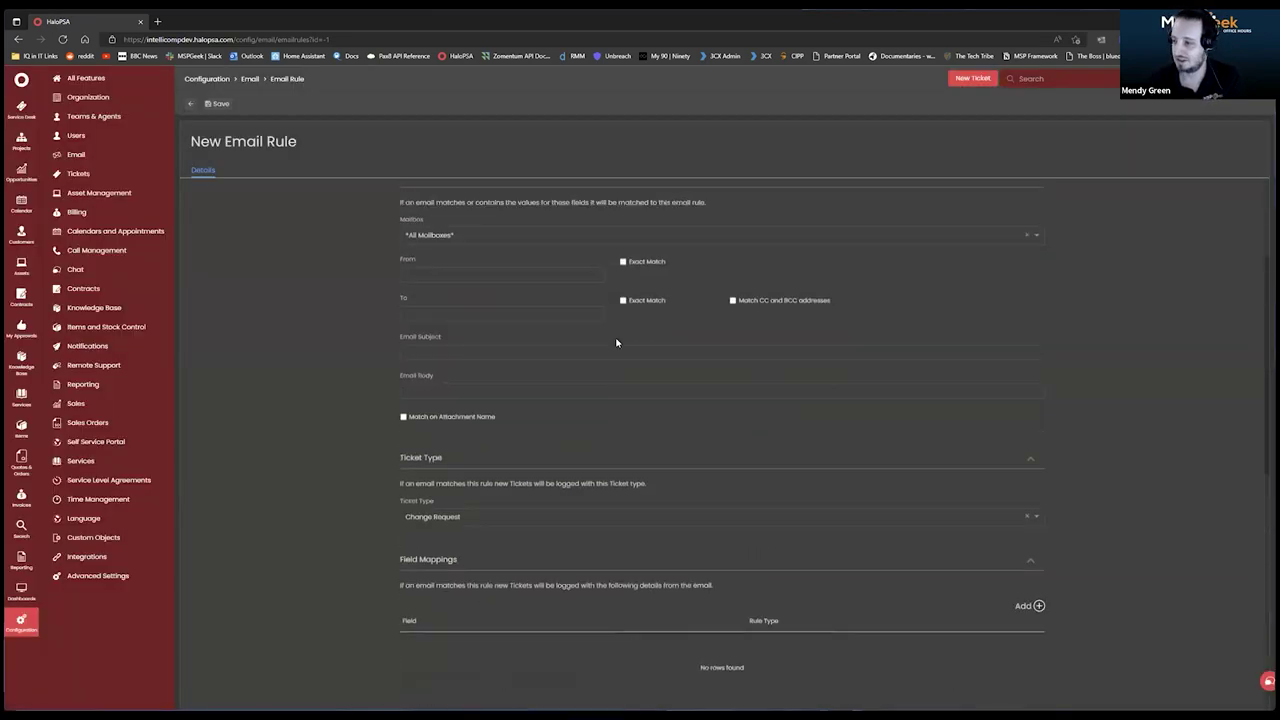
{"action": "scroll", "coordinate": [668, 315], "scroll_direction": "down", "scroll_amount": 1}
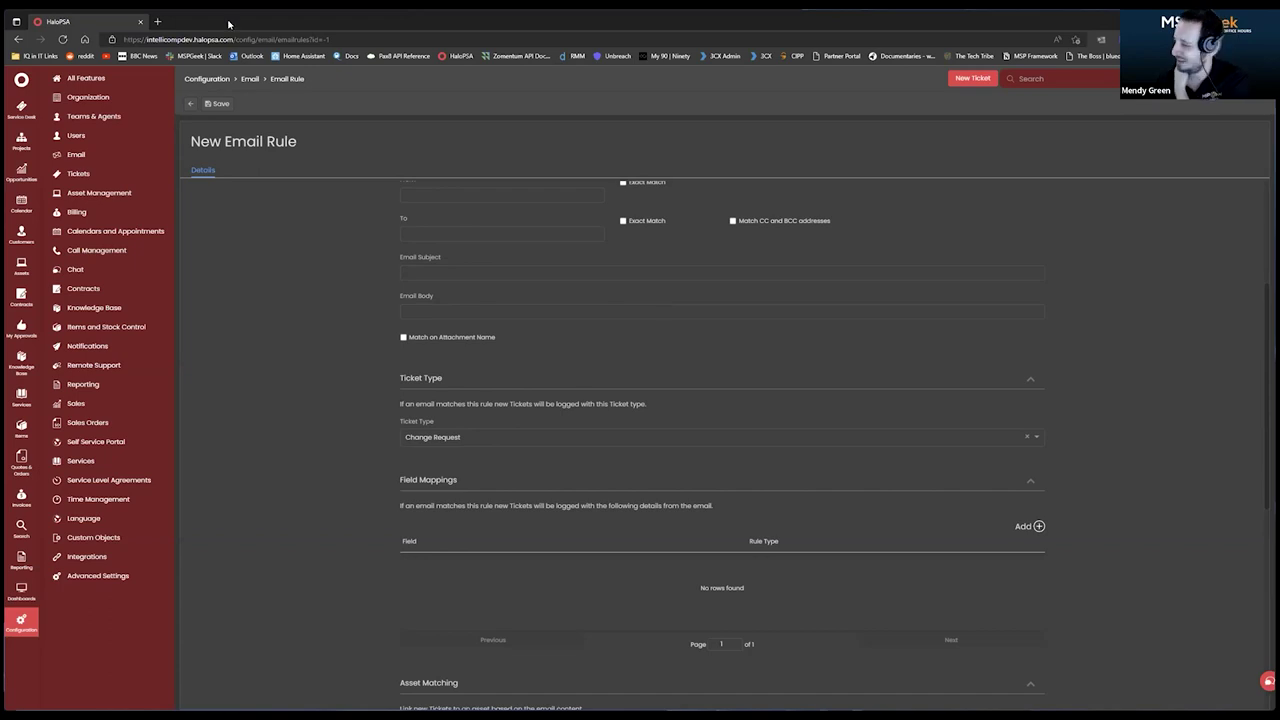
Open Advanced Settings, search the page for 'delete' to reach Deletion Settings, then clear the search.
{"action": "left_click", "coordinate": [98, 577]}
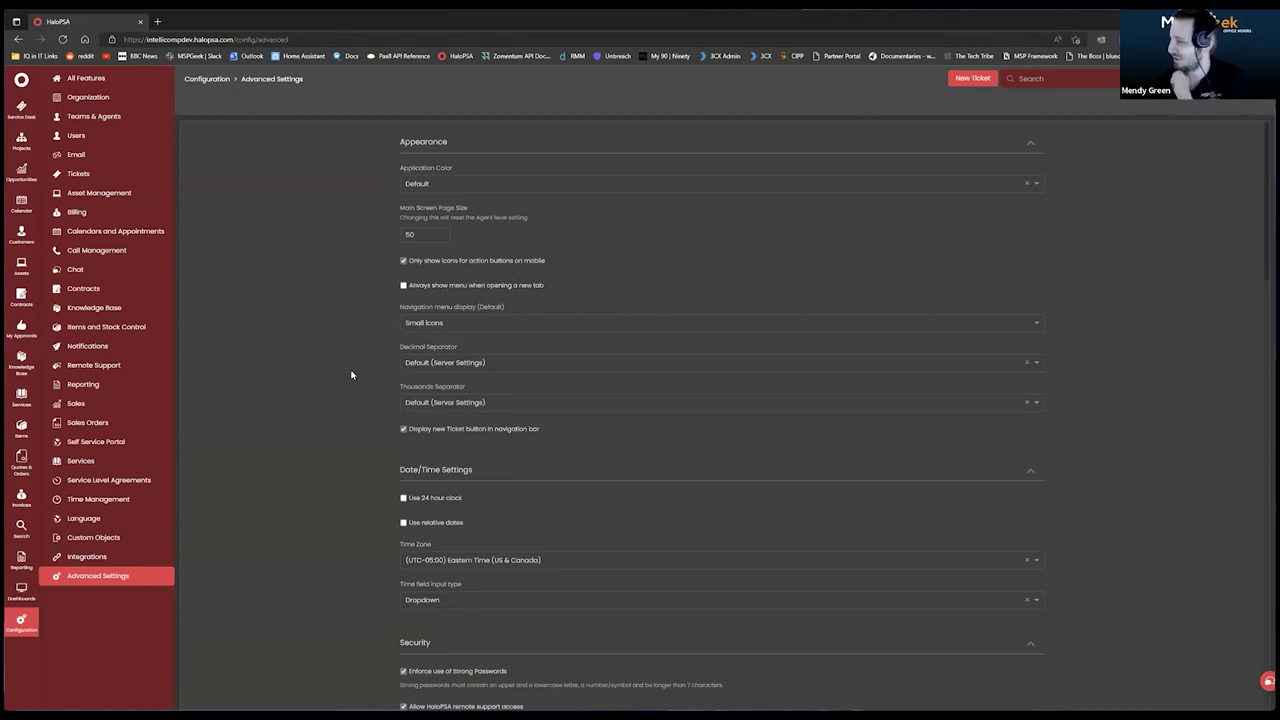
{"action": "scroll", "coordinate": [351, 380], "scroll_direction": "down", "scroll_amount": 1}
{"action": "scroll", "coordinate": [365, 428], "scroll_direction": "down", "scroll_amount": 2}
{"action": "scroll", "coordinate": [369, 425], "scroll_direction": "down", "scroll_amount": 3}
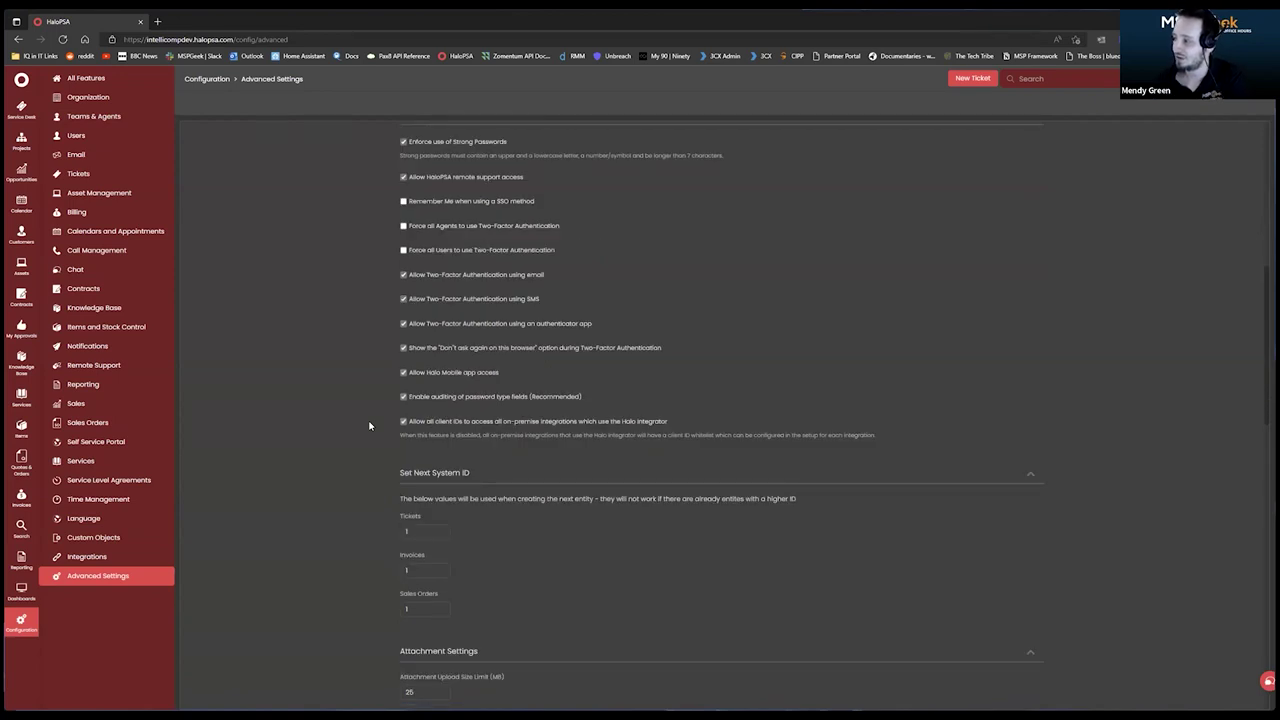
{"action": "key", "text": "ctrl+f"}
{"action": "type", "text": "e"}
{"action": "key", "text": "BackSpace"}
{"action": "type", "text": "delete"}
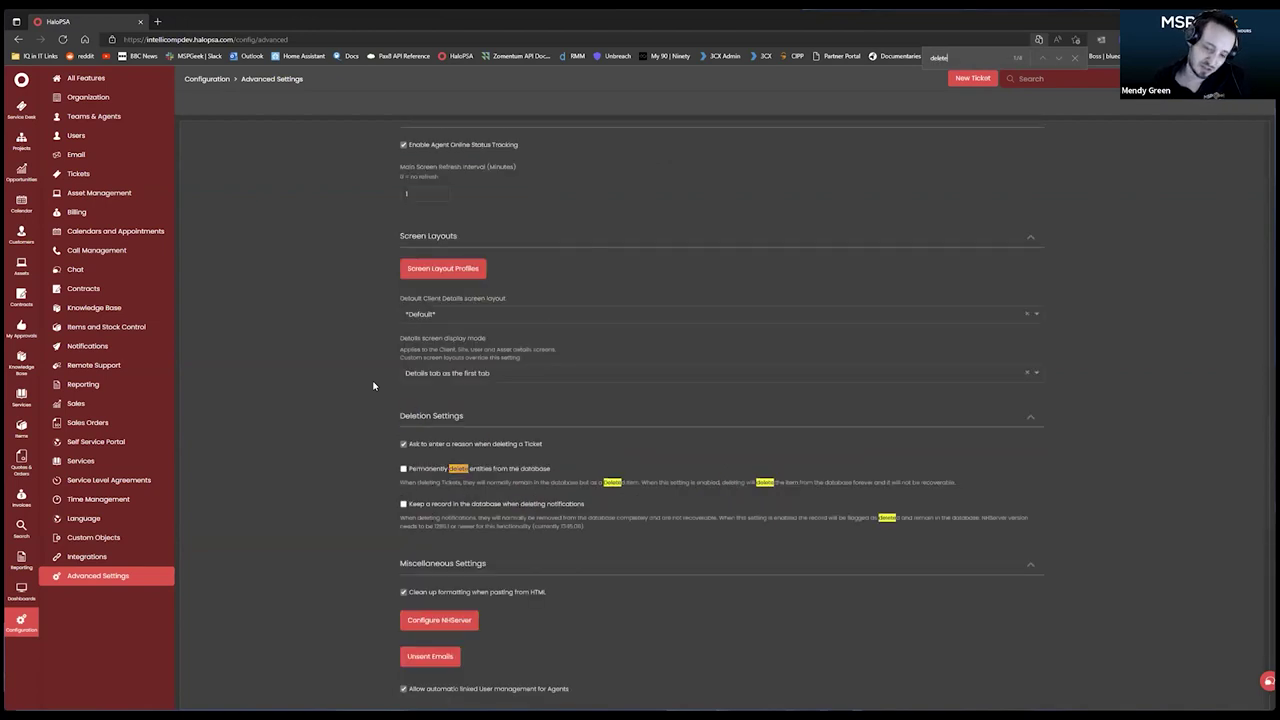
{"action": "scroll", "coordinate": [583, 452], "scroll_direction": "down", "scroll_amount": 1}
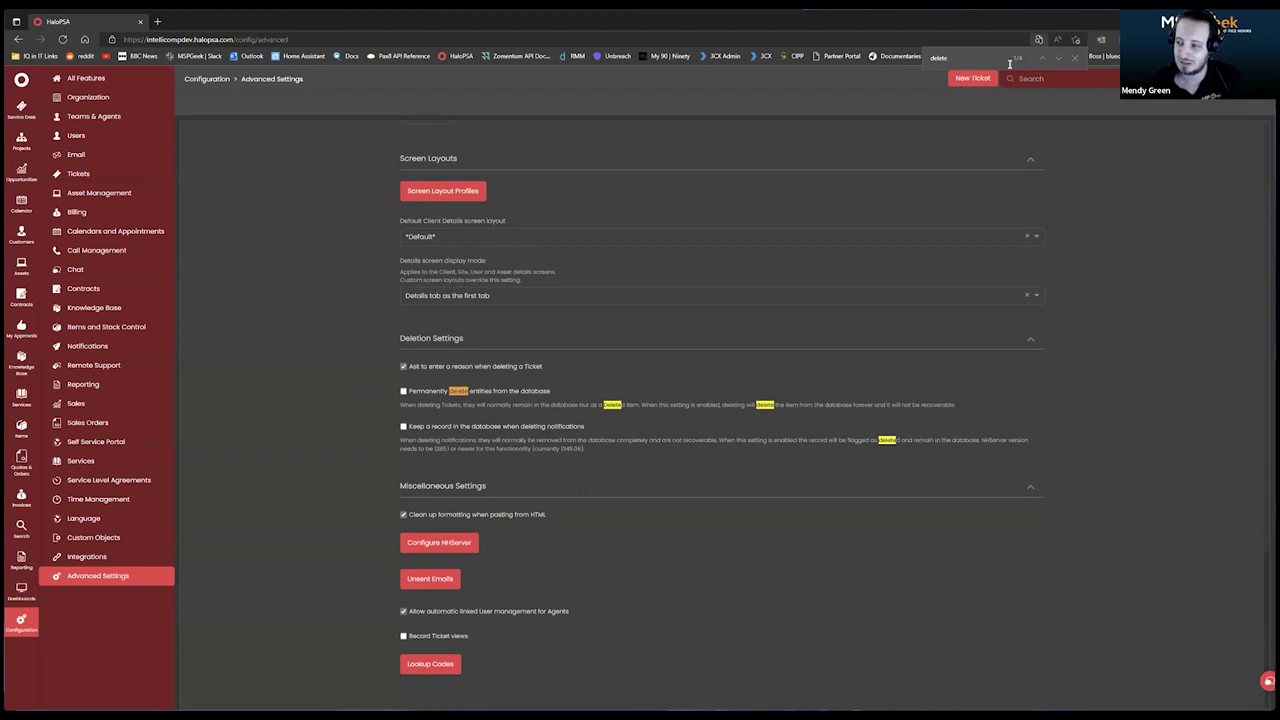
{"action": "double_click", "coordinate": [940, 57]}
{"action": "key", "text": "BackSpace"}
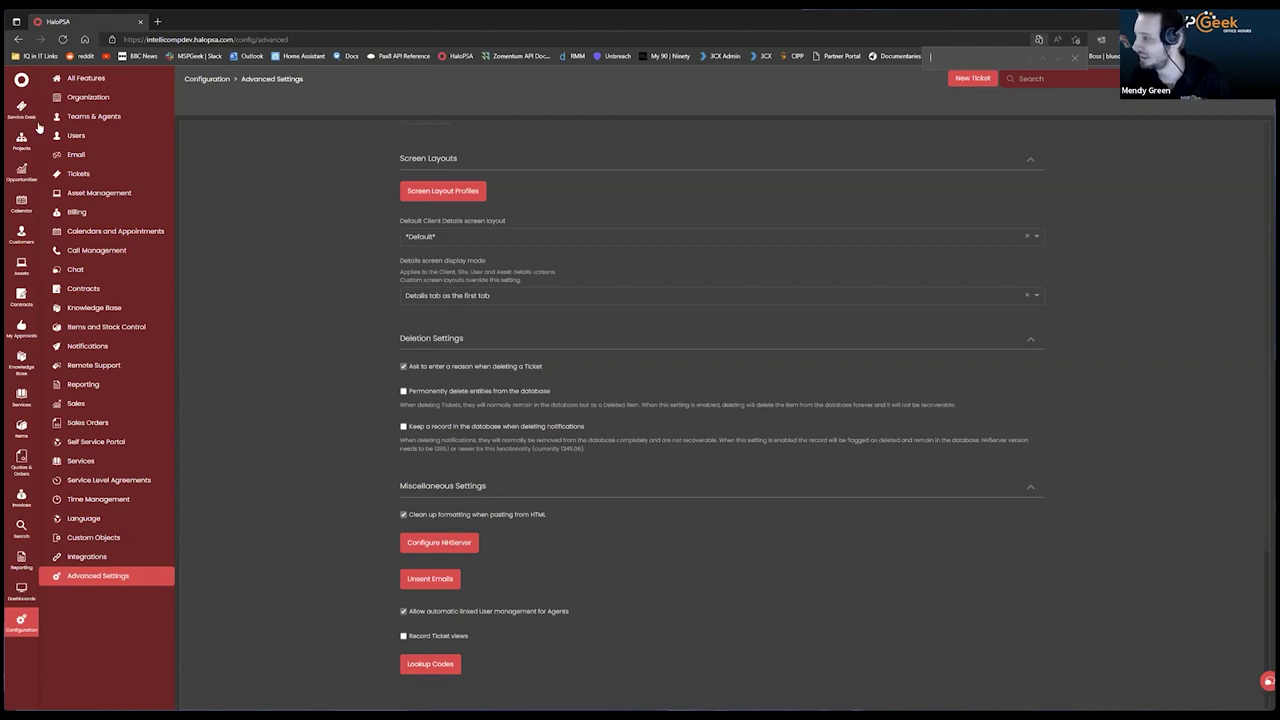
Check the Outgoing Email Defaults on the Email page, then open the message groups list.
{"action": "left_click", "coordinate": [74, 158]}
{"action": "scroll", "coordinate": [412, 400], "scroll_direction": "down", "scroll_amount": 2}
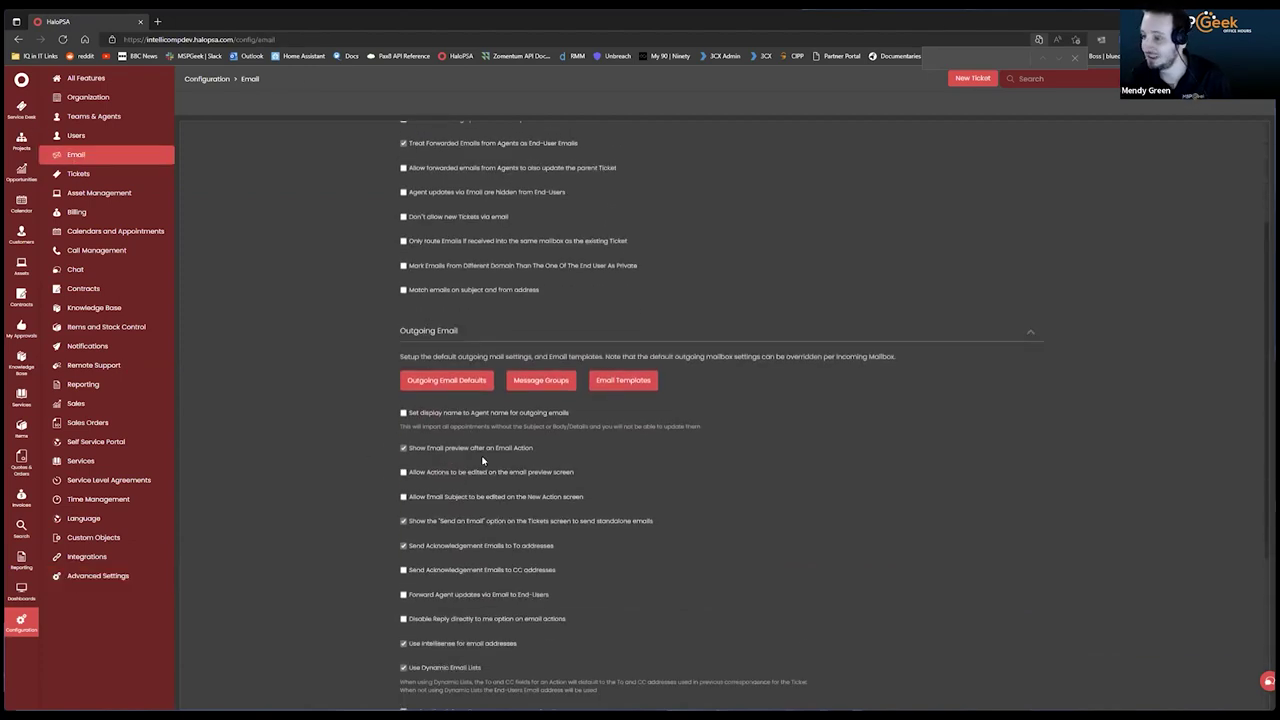
{"action": "left_click", "coordinate": [404, 379]}
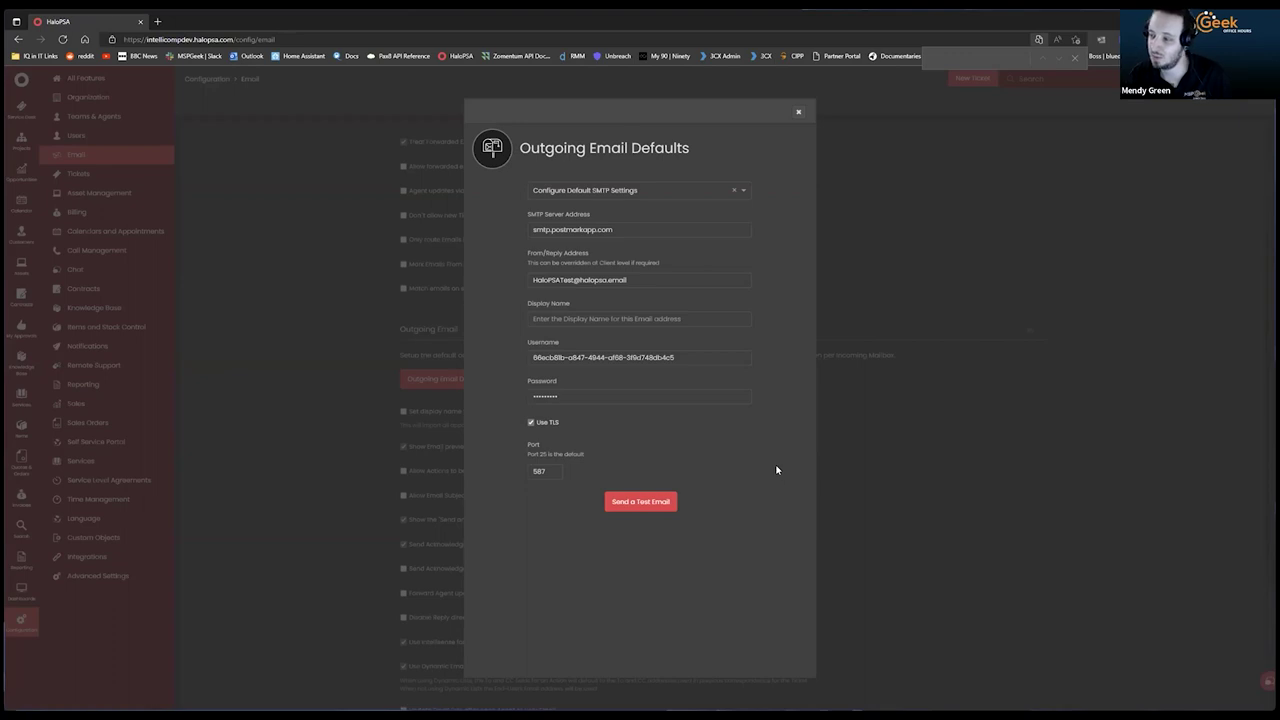
{"action": "left_click", "coordinate": [798, 113]}
{"action": "scroll", "coordinate": [530, 400], "scroll_direction": "down", "scroll_amount": 1}
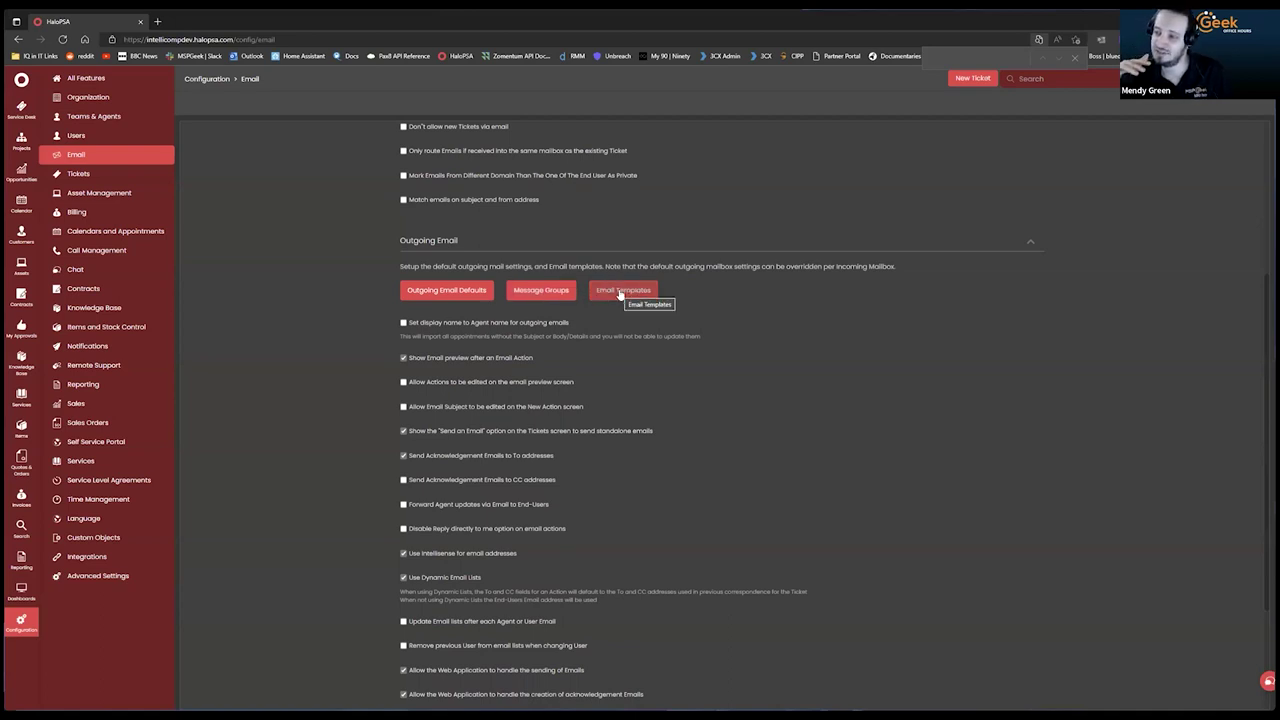
{"action": "left_click", "coordinate": [537, 290]}
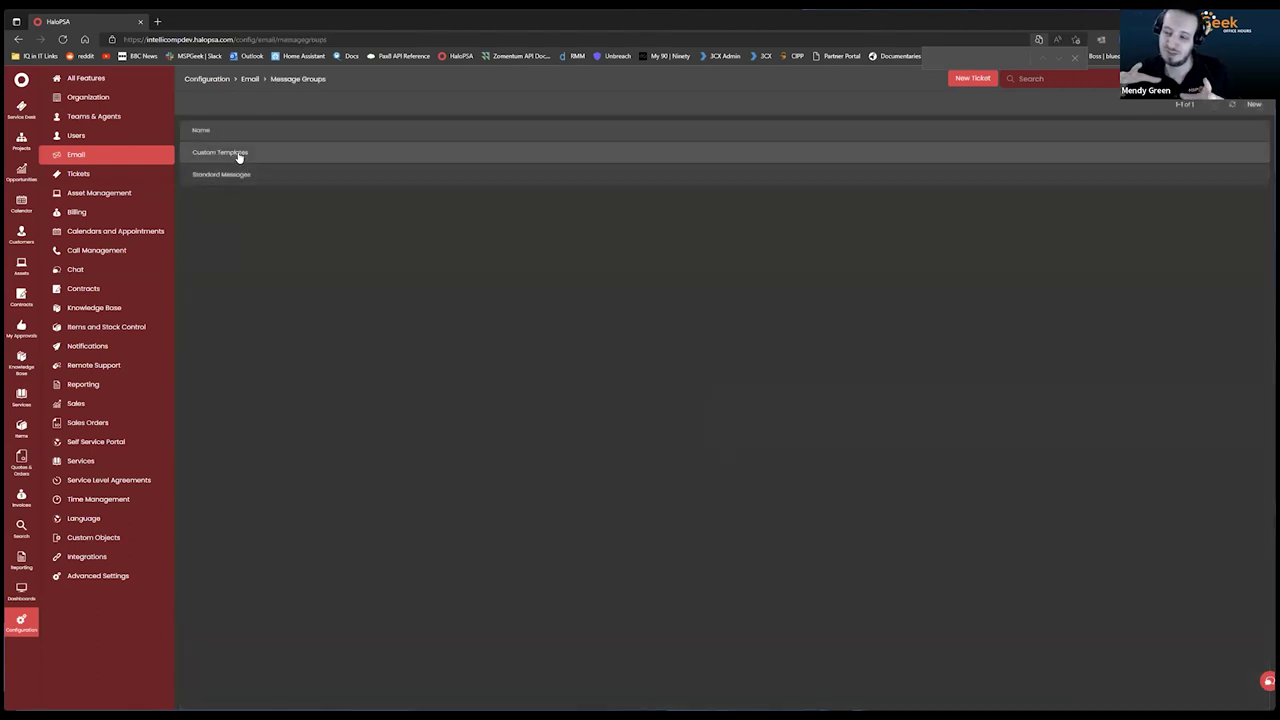
Open the Standard Messages email templates to view New Ticket Created, then switch to Outlook.
{"action": "left_click", "coordinate": [225, 175]}
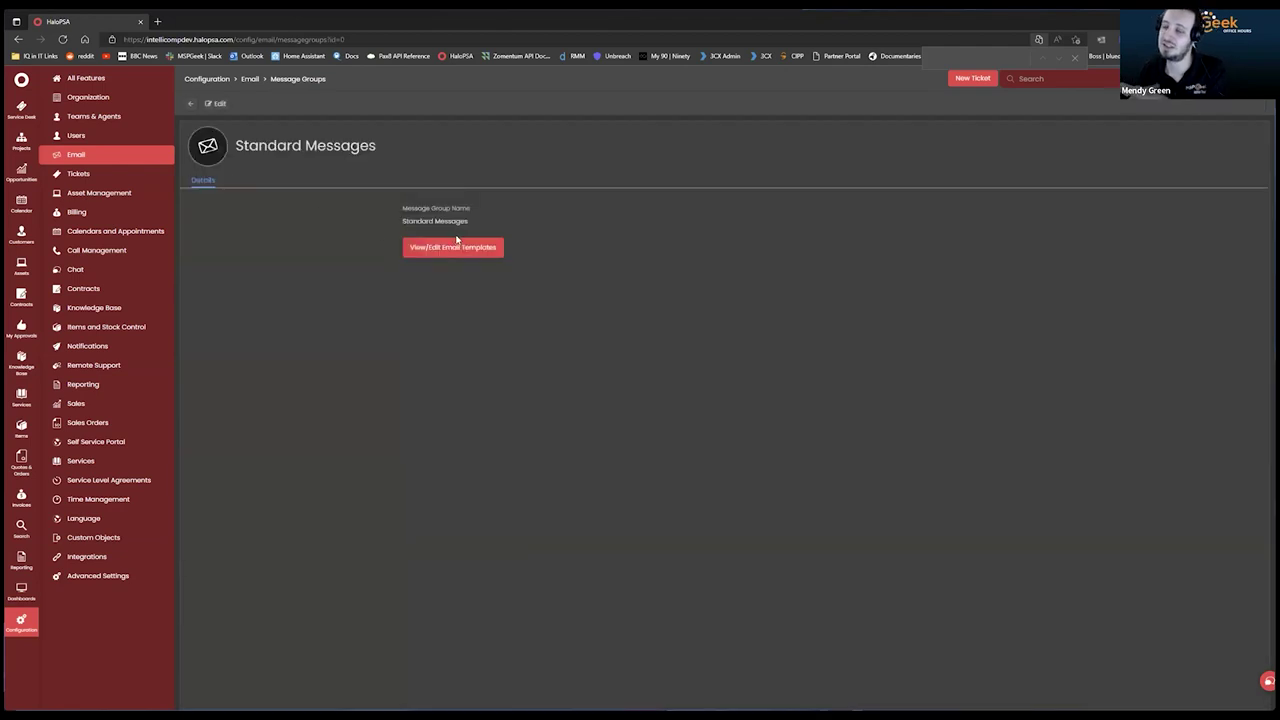
{"action": "left_click", "coordinate": [452, 250]}
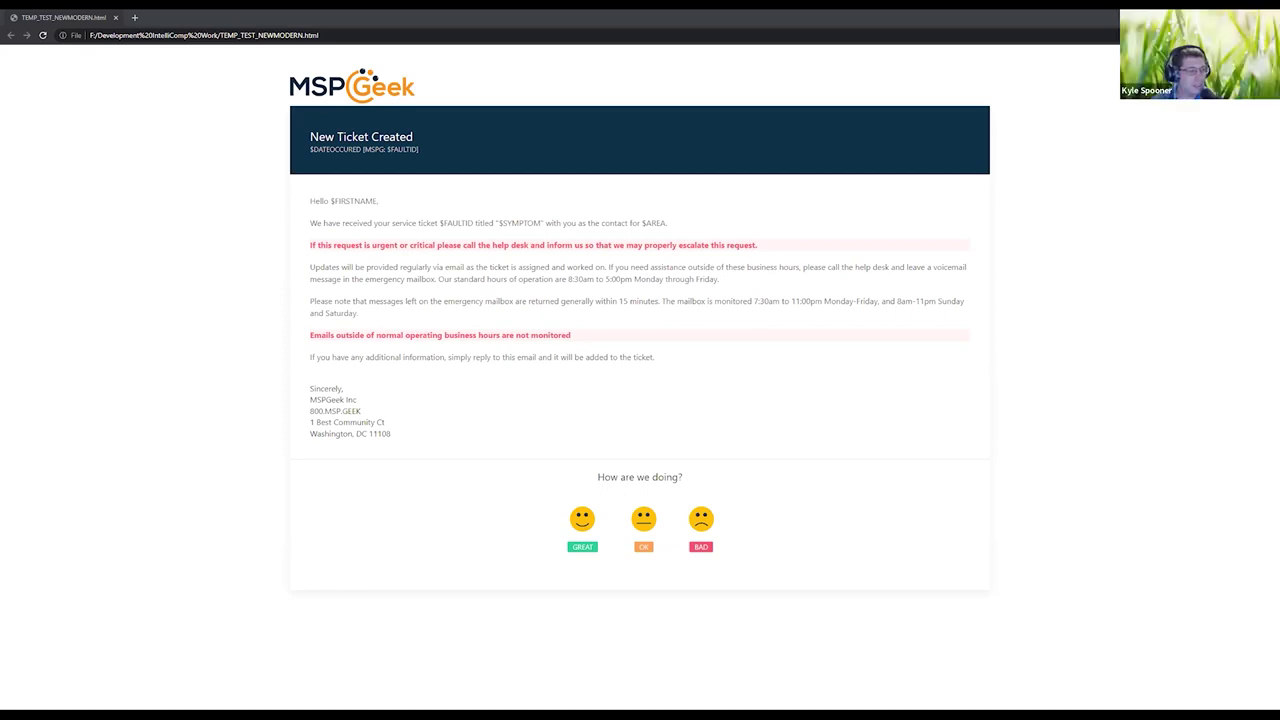
{"action": "key", "text": "alt+Tab"}
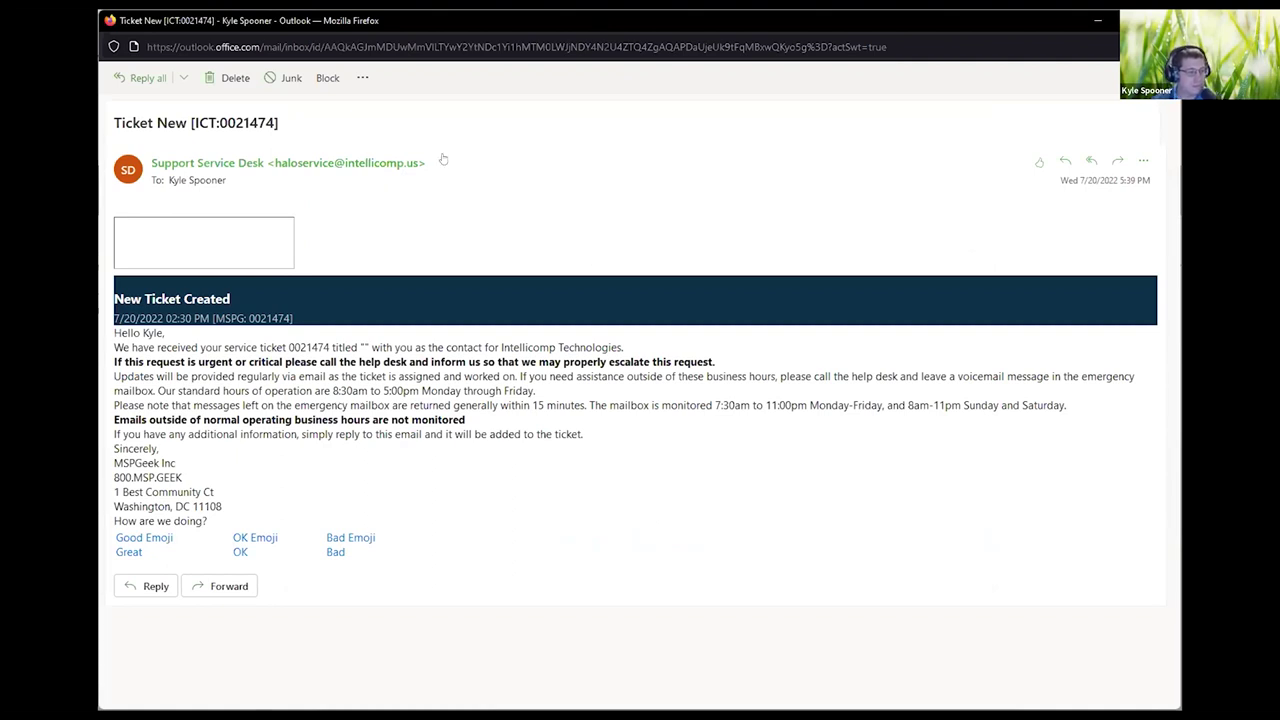
Inspect the delivered 'Ticket New [ICT:0021474]' email, opening and dismissing its actions and page menus.
{"action": "left_click", "coordinate": [360, 78]}
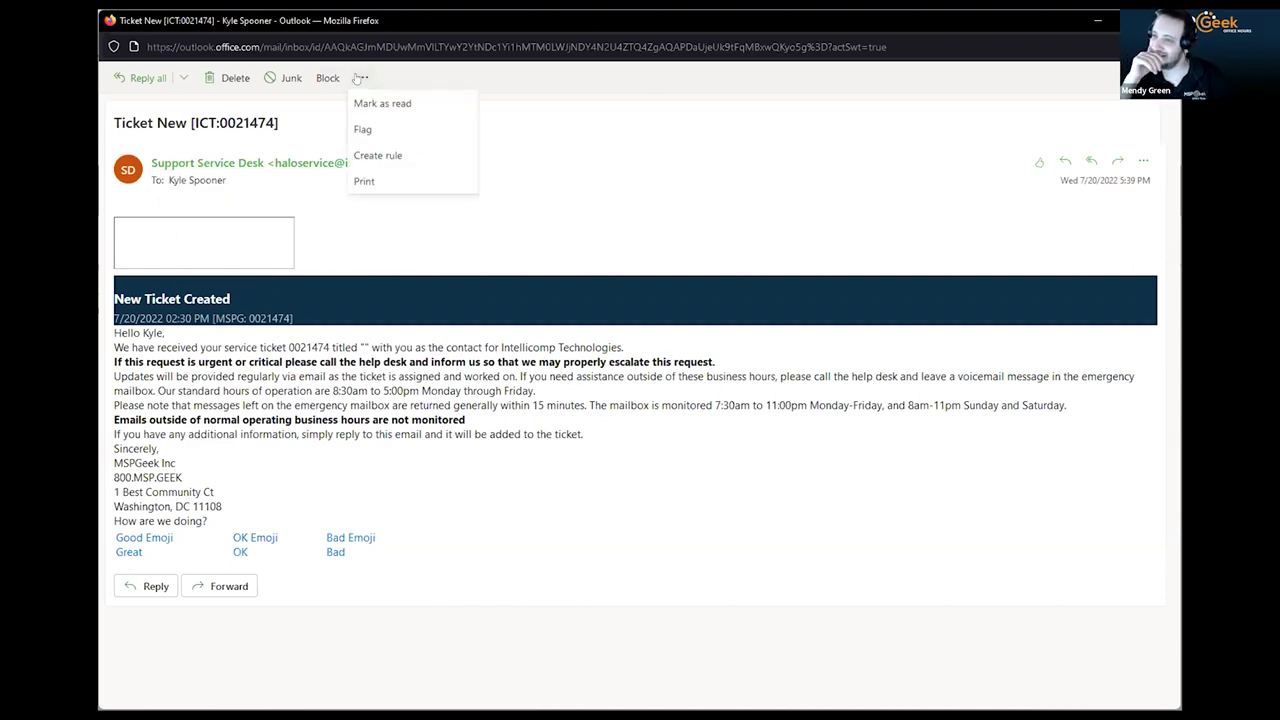
{"action": "left_click", "coordinate": [750, 199]}
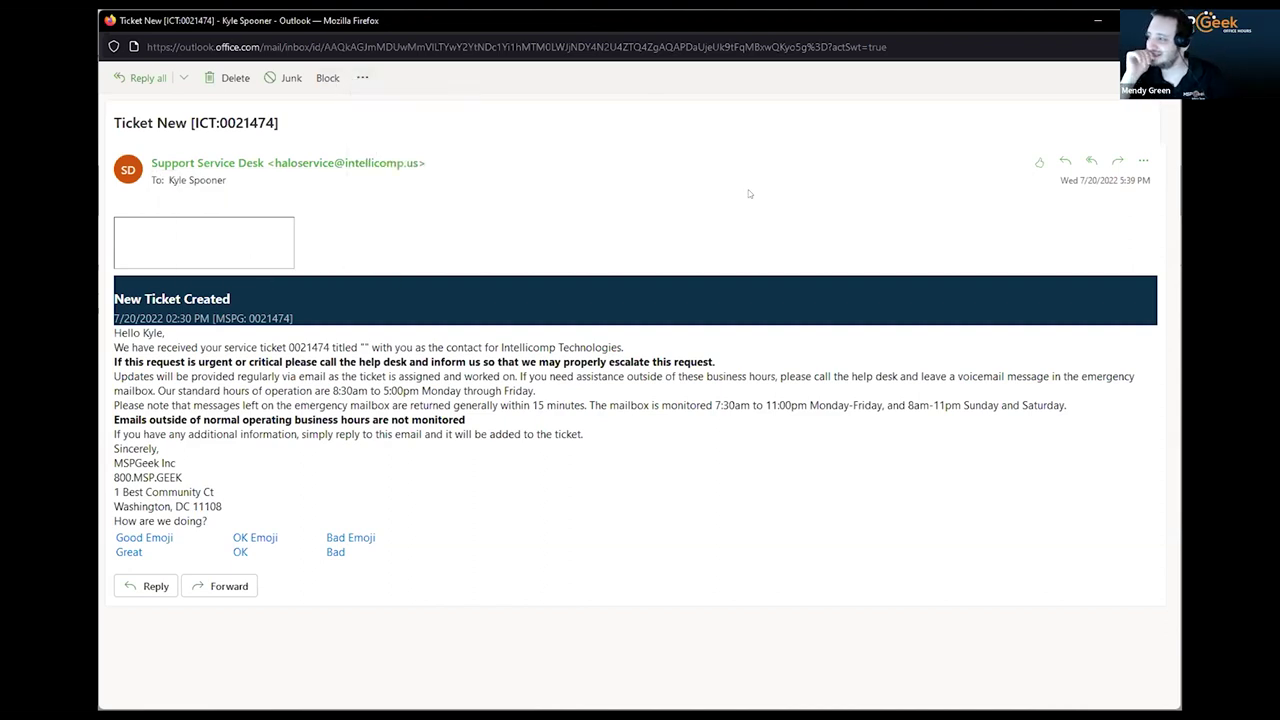
{"action": "right_click", "coordinate": [215, 246]}
{"action": "left_click", "coordinate": [620, 227]}
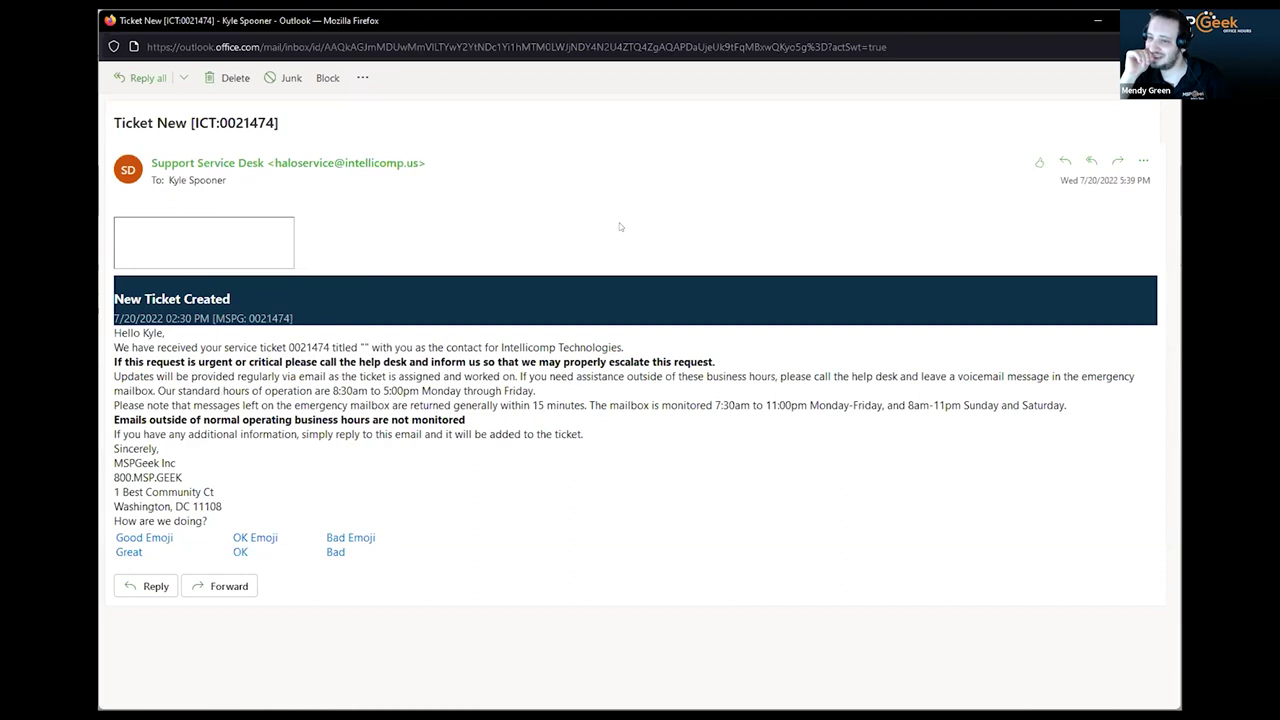
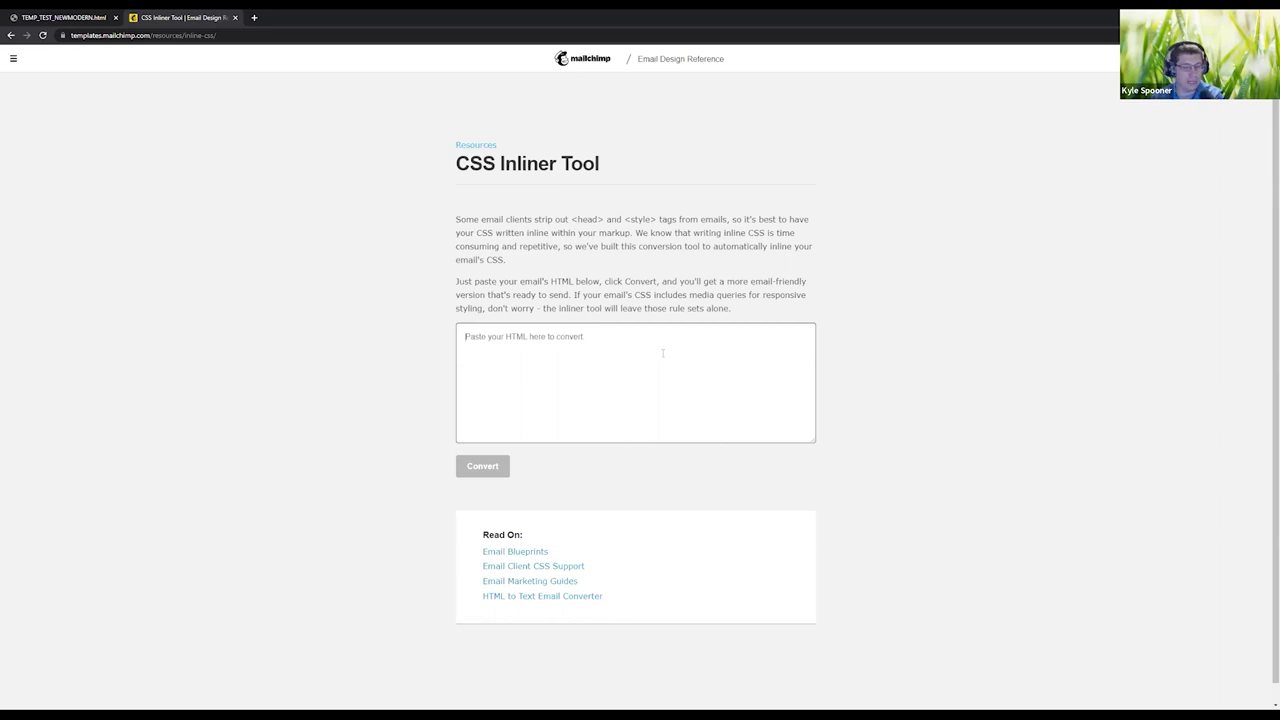
Convert the pasted template HTML to inlined CSS and inspect the output code from its start.
{"action": "key", "text": "ctrl+v"}
{"action": "left_click", "coordinate": [482, 466]}
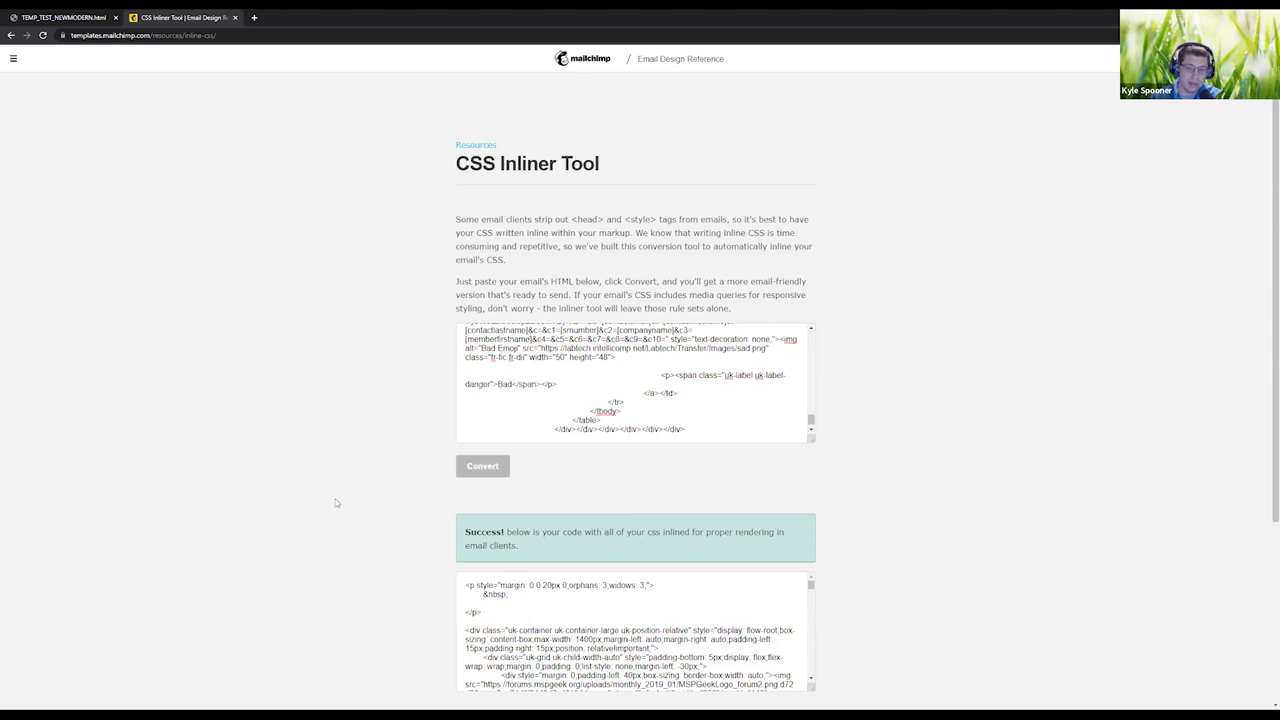
{"action": "left_click", "coordinate": [537, 587]}
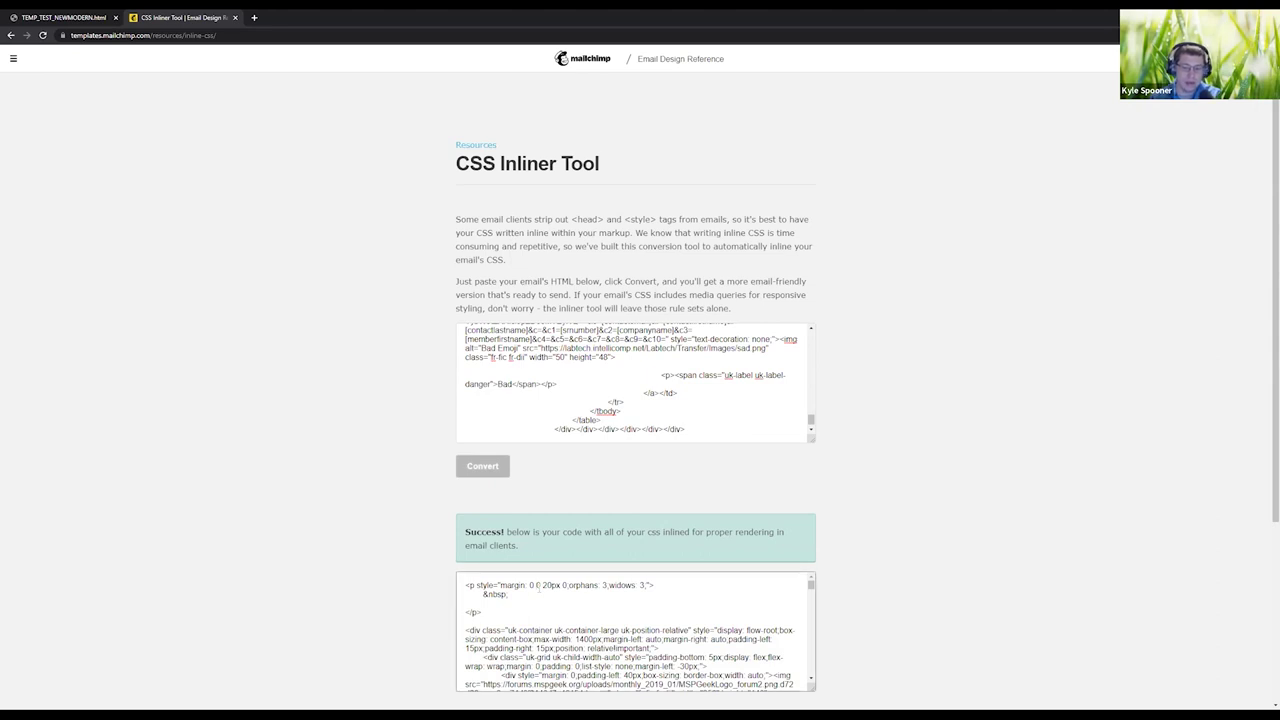
{"action": "left_click_drag", "start_coordinate": [506, 631], "coordinate": [688, 631]}
{"action": "scroll", "coordinate": [700, 620], "scroll_direction": "down", "scroll_amount": 1}
{"action": "left_click", "coordinate": [728, 607]}
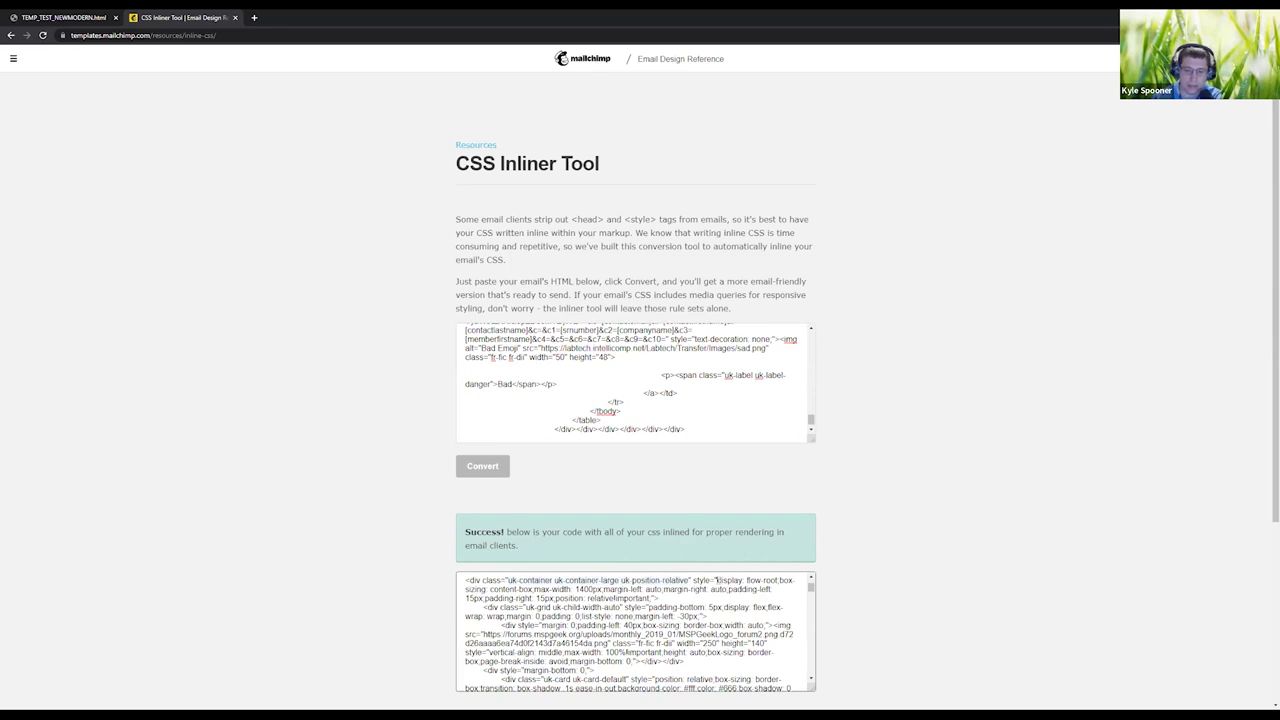
{"action": "key", "text": "Up"}
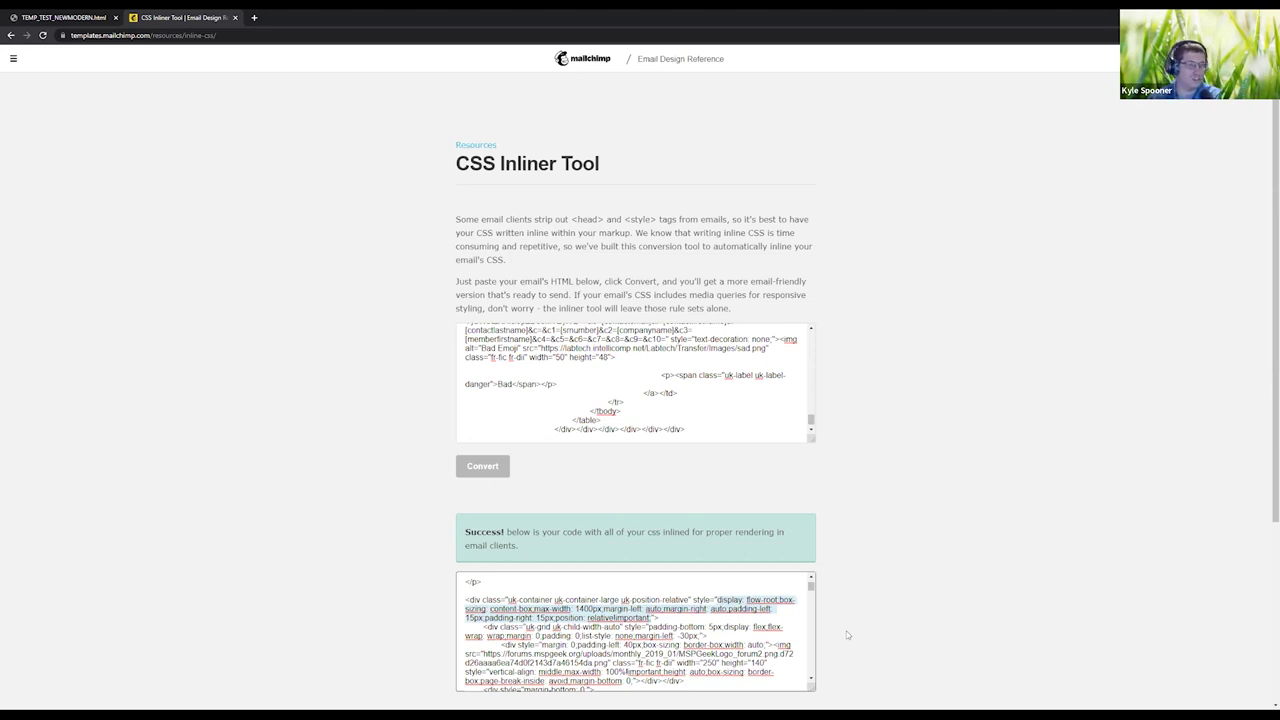
Review the rendered MSPGeek ticket email in the TEMP_TEST_NEWMODERN.html tab.
{"action": "left_click", "coordinate": [58, 17]}
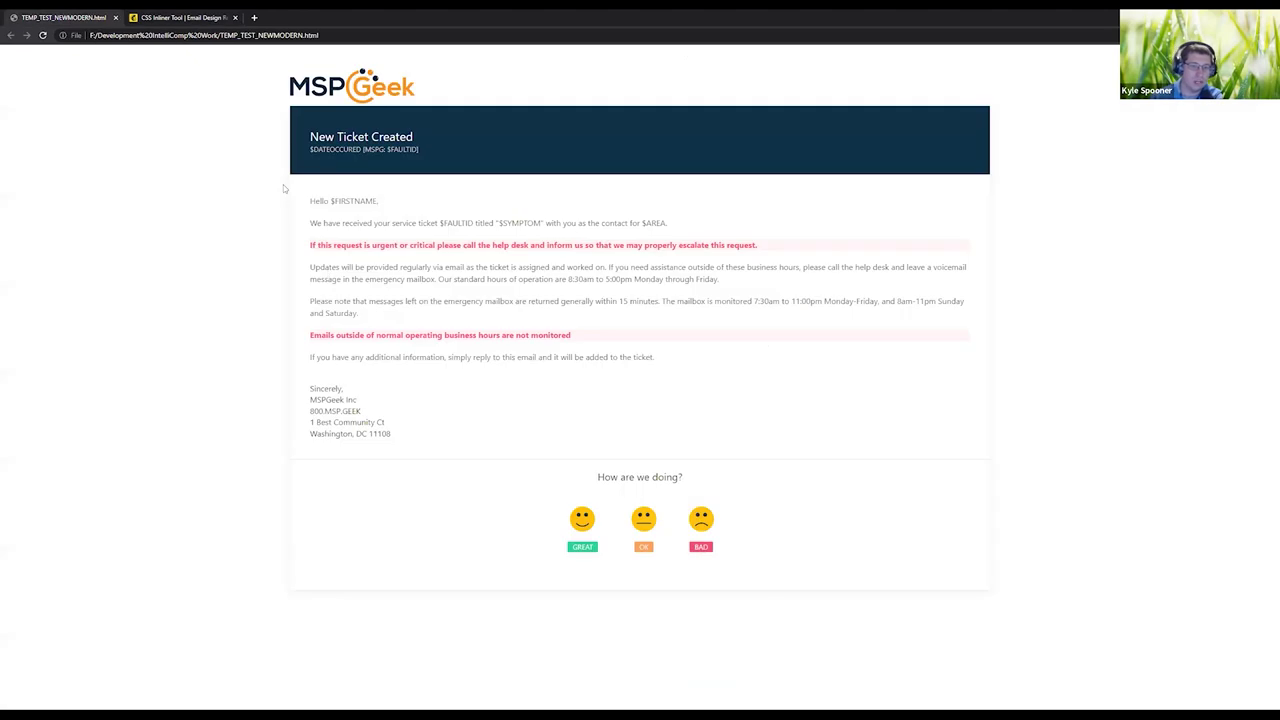
{"action": "right_click", "coordinate": [290, 482]}
{"action": "key", "text": "Escape"}
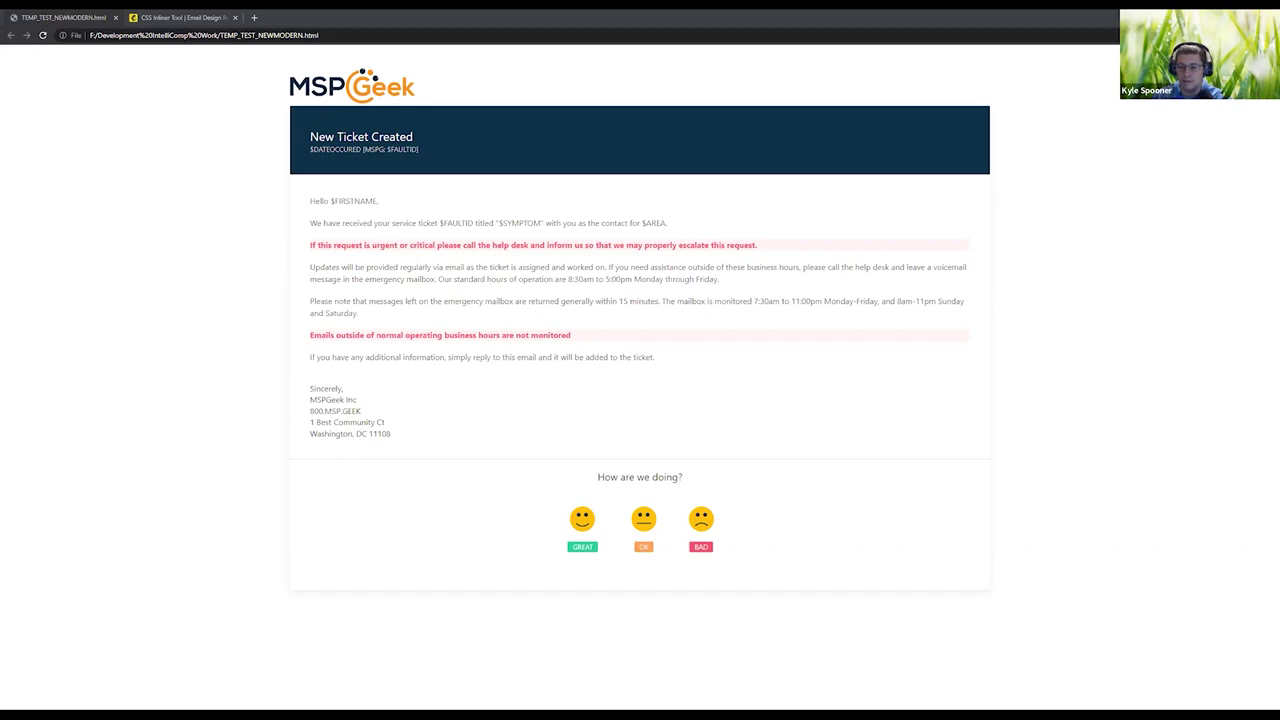
Load caniemail.com in a new browser tab.
{"action": "left_click", "coordinate": [255, 17]}
{"action": "type", "text": "https://www.caniemail.com/"}
{"action": "key", "text": "Return"}
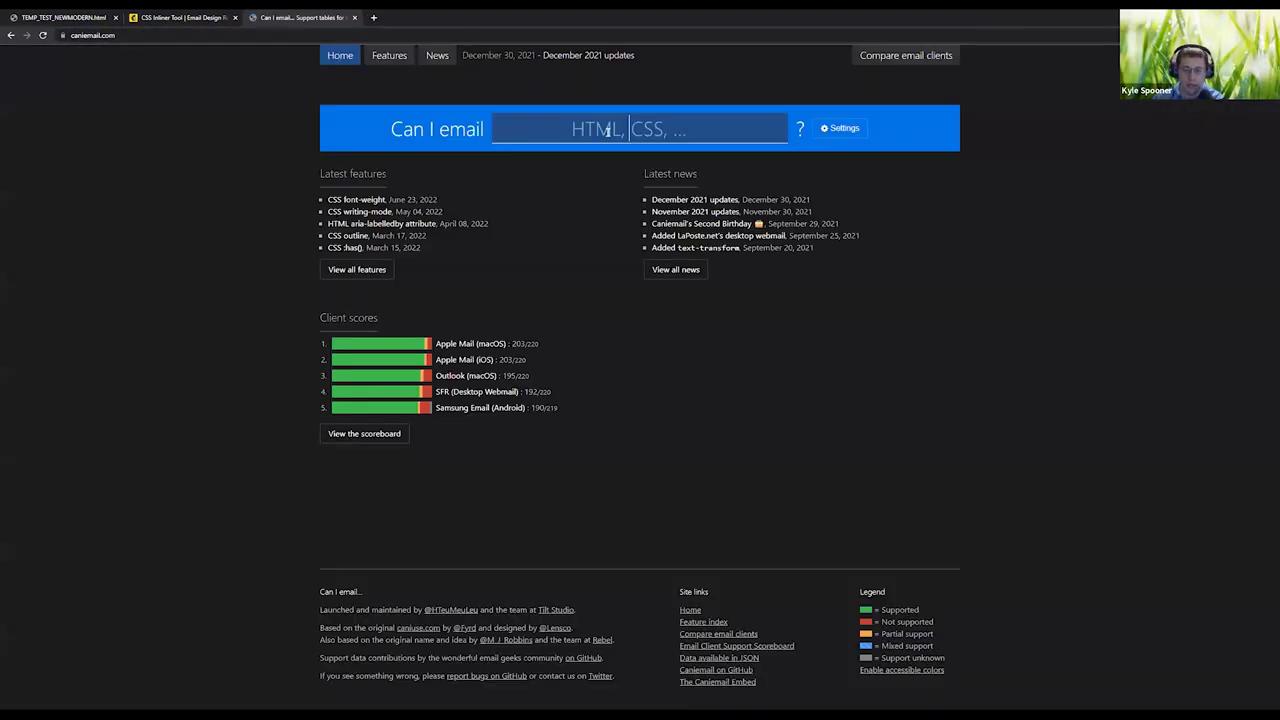
Look up box-shadow on Can I email and read its partial-support notes.
{"action": "type", "text": "box-shadow"}
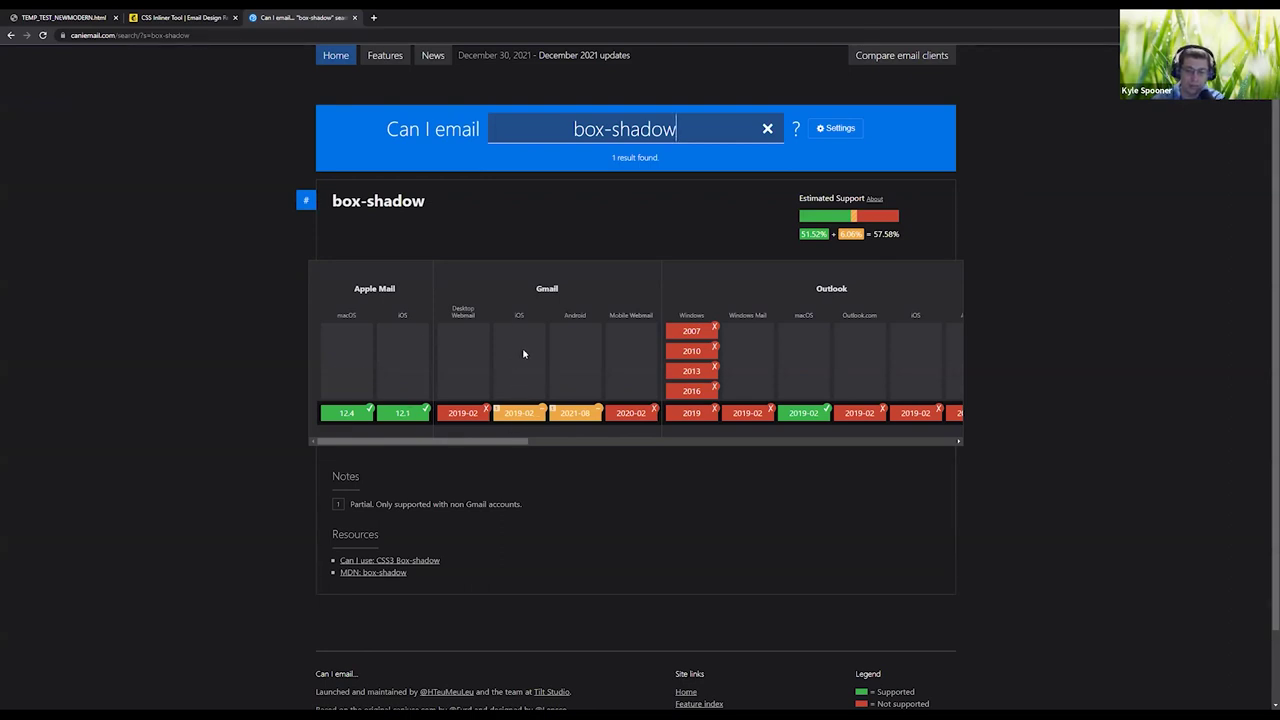
{"action": "left_click_drag", "start_coordinate": [513, 413], "coordinate": [522, 413]}
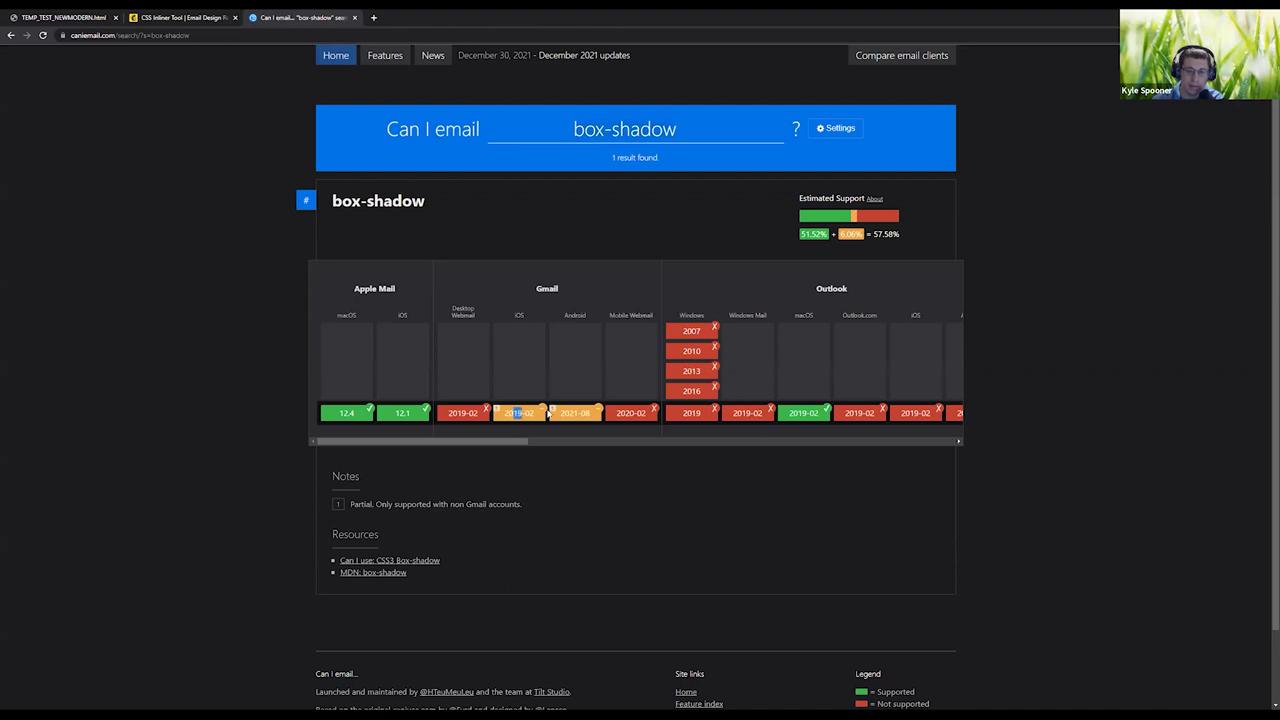
{"action": "triple_click", "coordinate": [457, 500]}
{"action": "left_click", "coordinate": [406, 503]}
{"action": "double_click", "coordinate": [406, 503]}
{"action": "left_click", "coordinate": [406, 503]}
{"action": "left_click", "coordinate": [455, 505]}
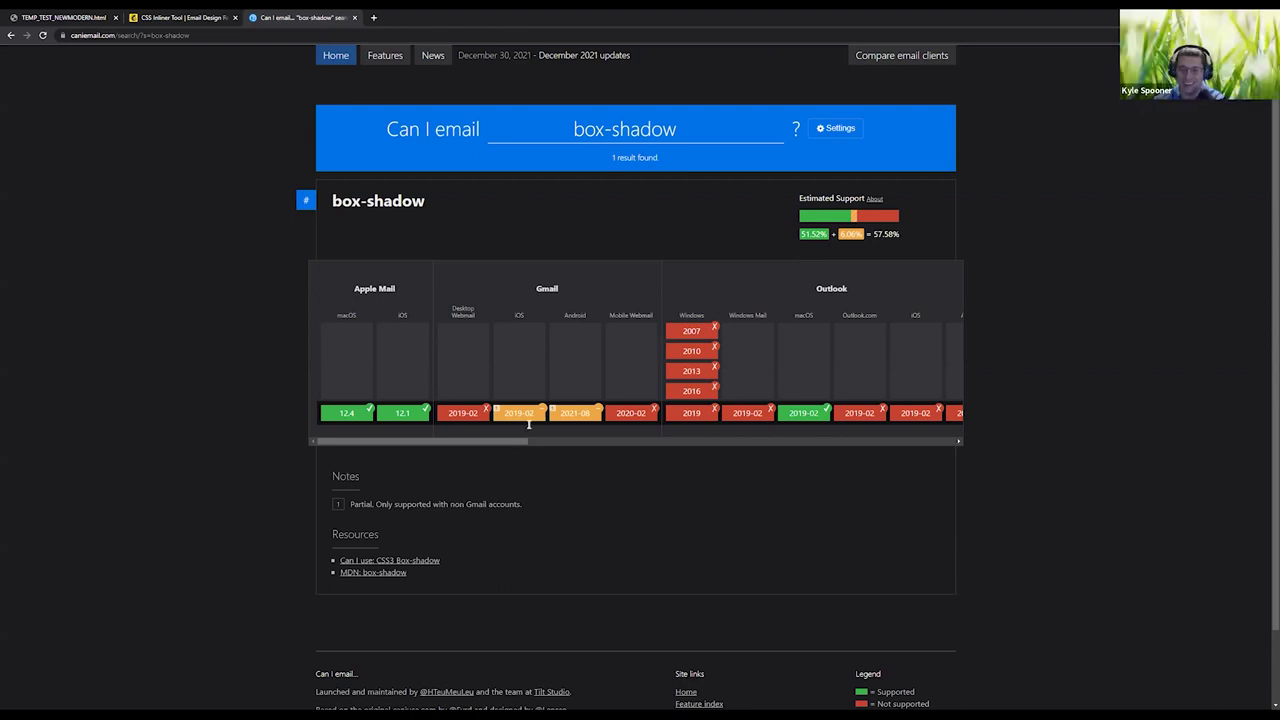
{"action": "left_click_drag", "start_coordinate": [482, 442], "coordinate": [554, 443]}
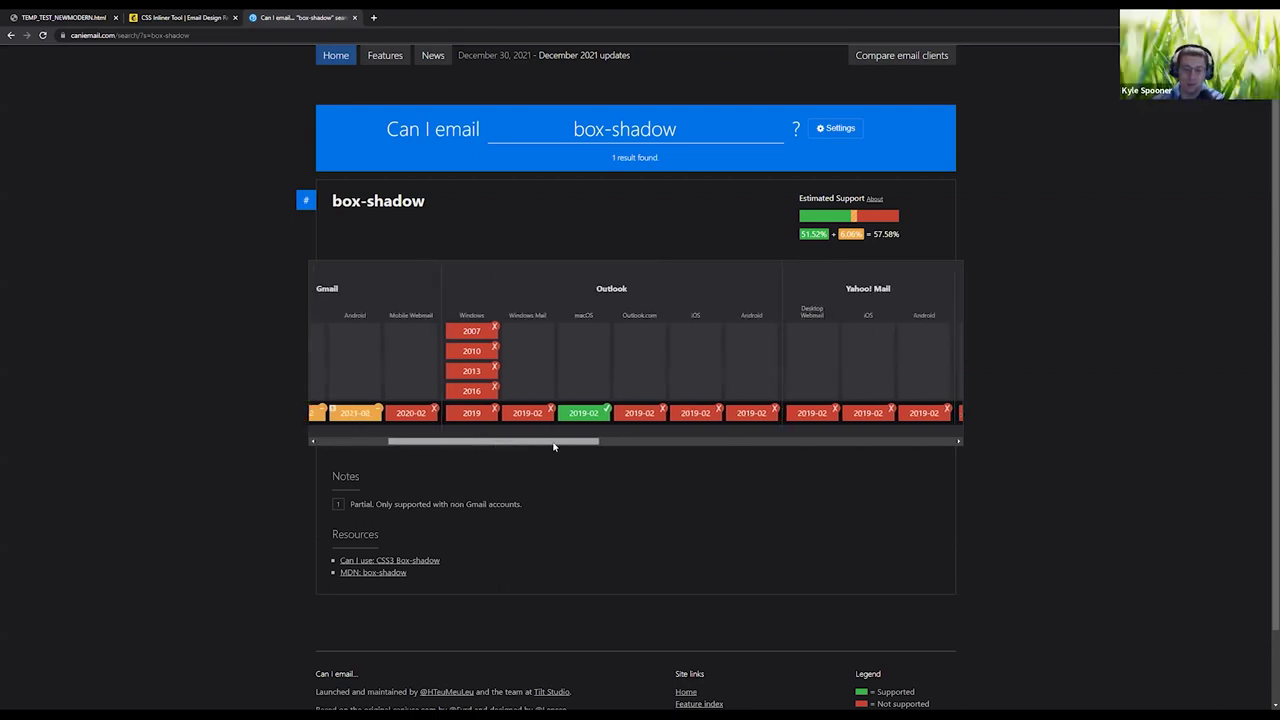
Check box-shadow support for Outlook macOS (2019-02) and other clients in the table.
{"action": "left_click", "coordinate": [575, 315]}
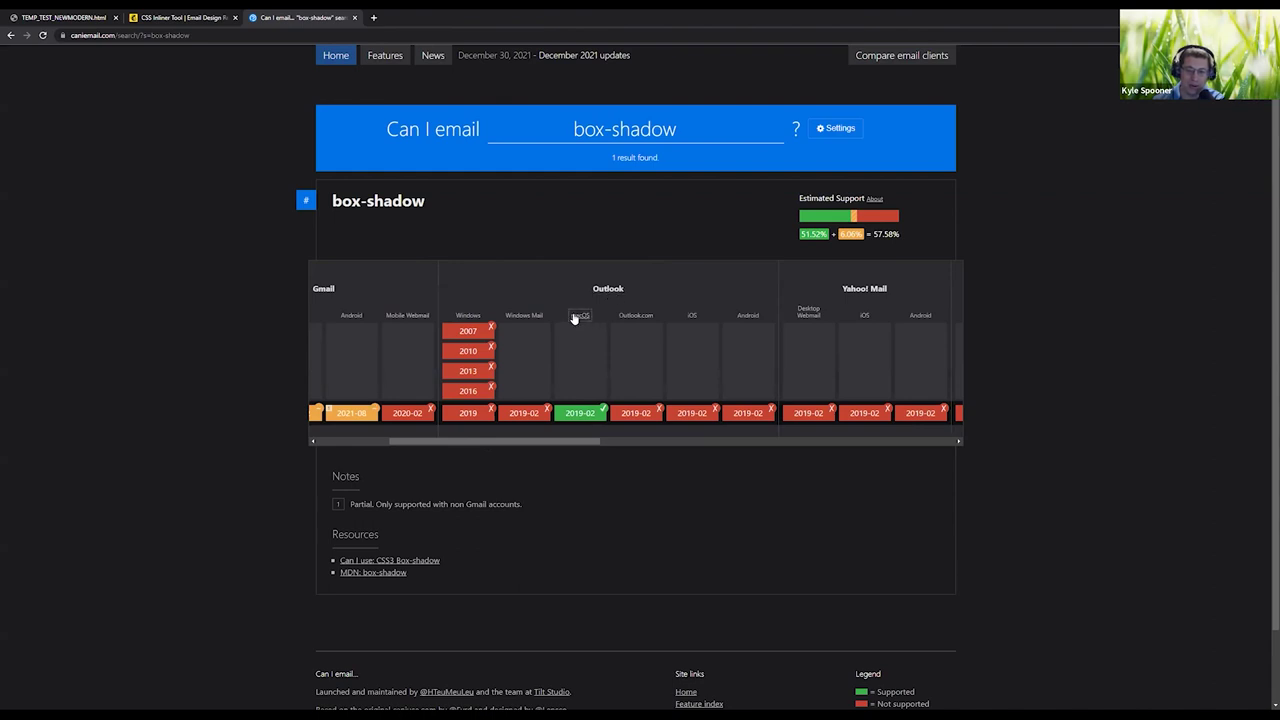
{"action": "left_click_drag", "start_coordinate": [566, 413], "coordinate": [596, 413]}
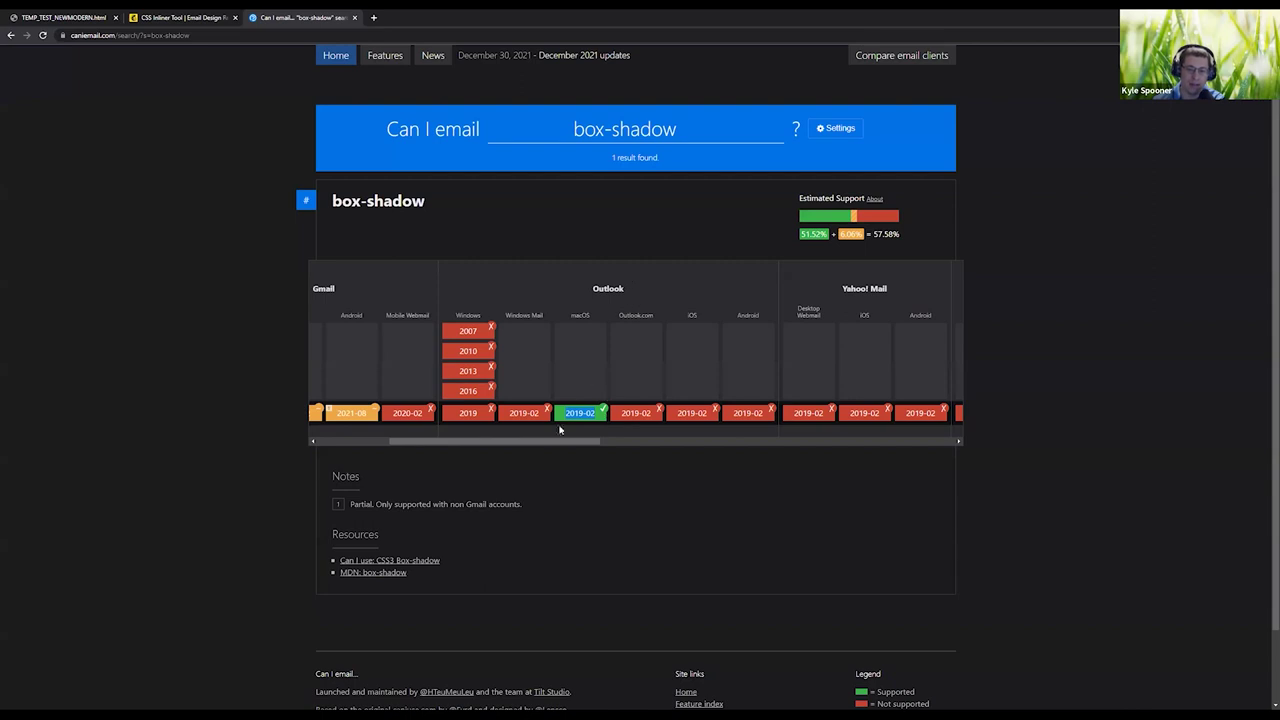
{"action": "left_click", "coordinate": [617, 498]}
{"action": "left_click_drag", "start_coordinate": [595, 441], "coordinate": [777, 443]}
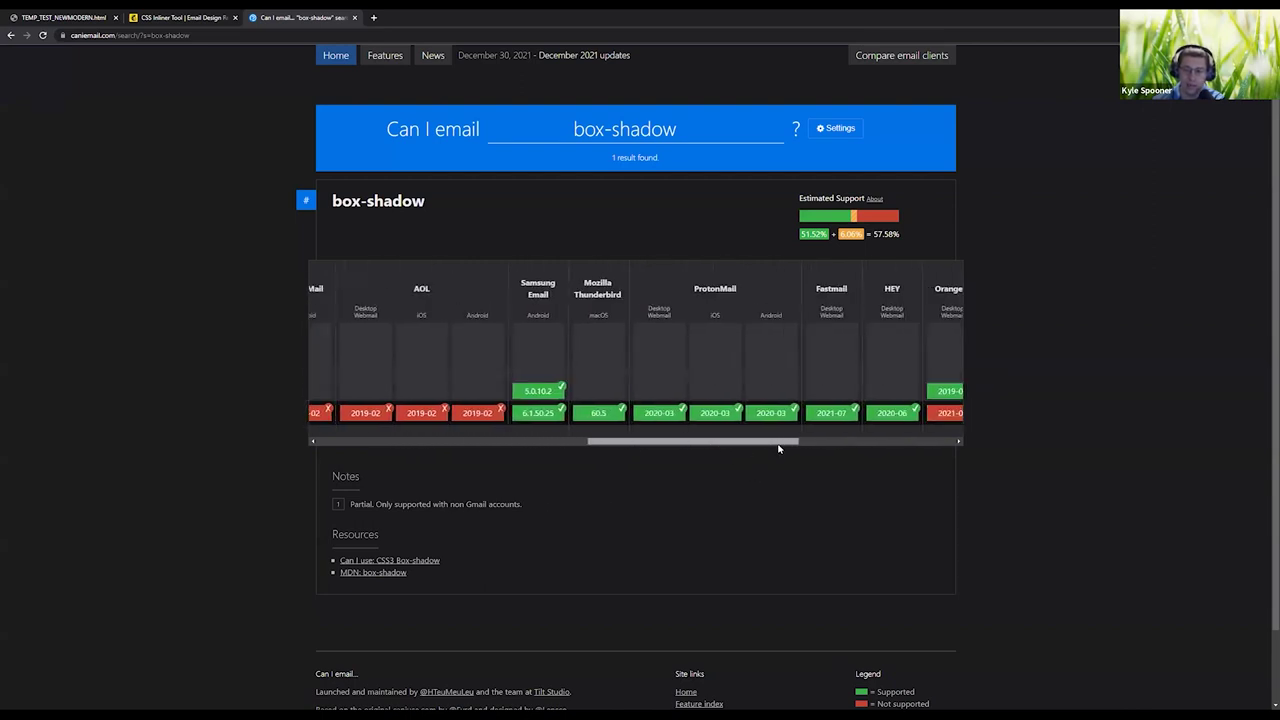
{"action": "left_click_drag", "start_coordinate": [656, 448], "coordinate": [422, 447]}
Search Can I email for margin and read the note that the auto value is unsupported.
{"action": "triple_click", "coordinate": [661, 139]}
{"action": "type", "text": "box"}
{"action": "key", "text": "BackSpace"}
{"action": "key", "text": "BackSpace"}
{"action": "key", "text": "BackSpace"}
{"action": "type", "text": "maring"}
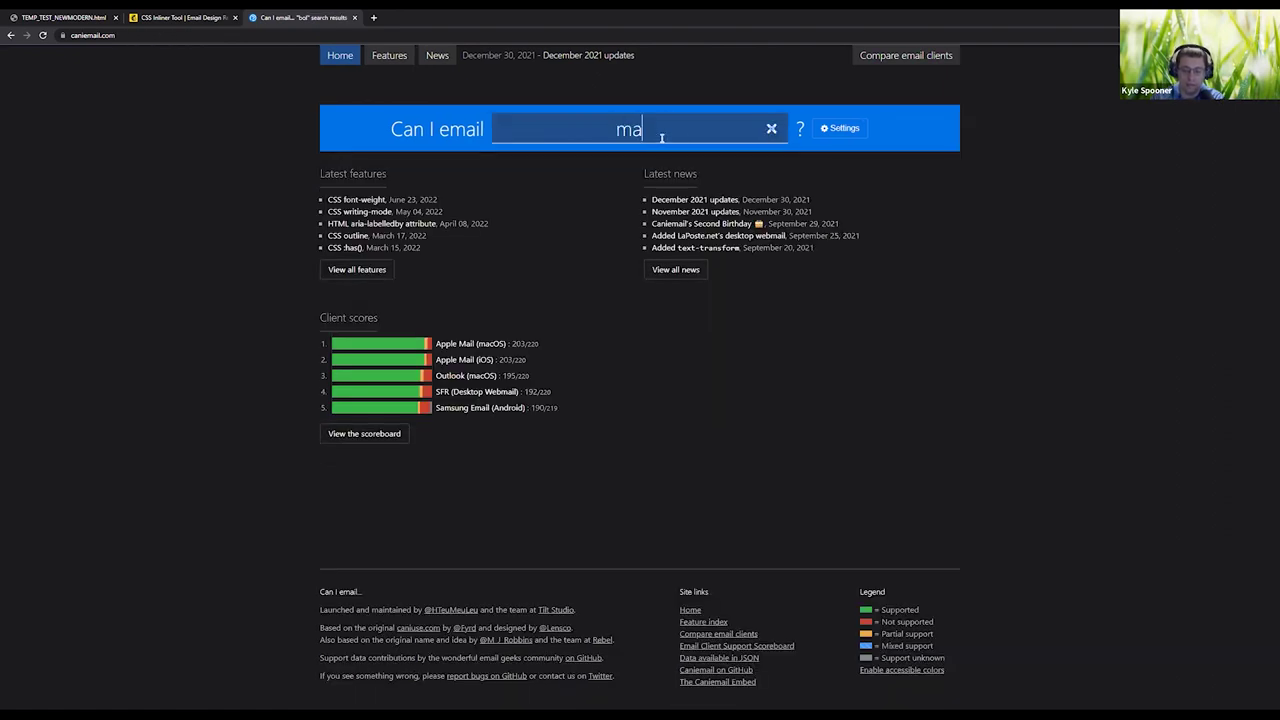
{"action": "key", "text": "BackSpace"}
{"action": "key", "text": "BackSpace"}
{"action": "key", "text": "BackSpace"}
{"action": "key", "text": "BackSpace"}
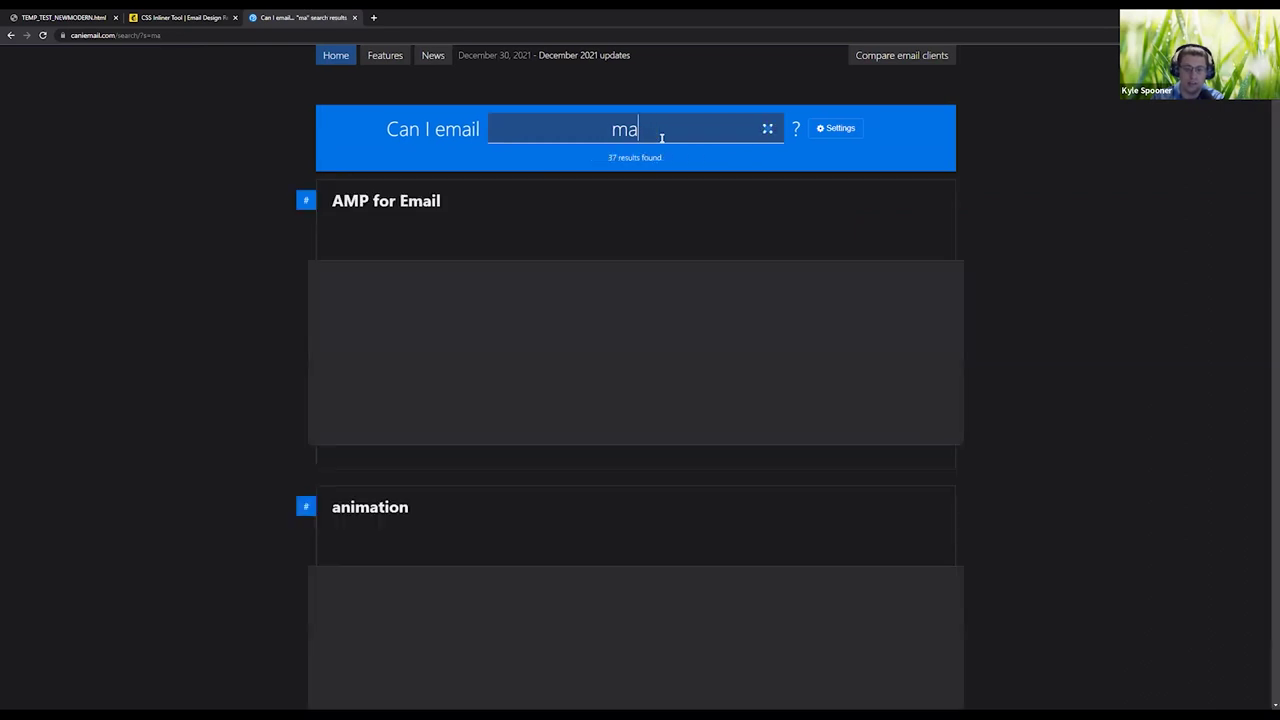
{"action": "type", "text": "rgin"}
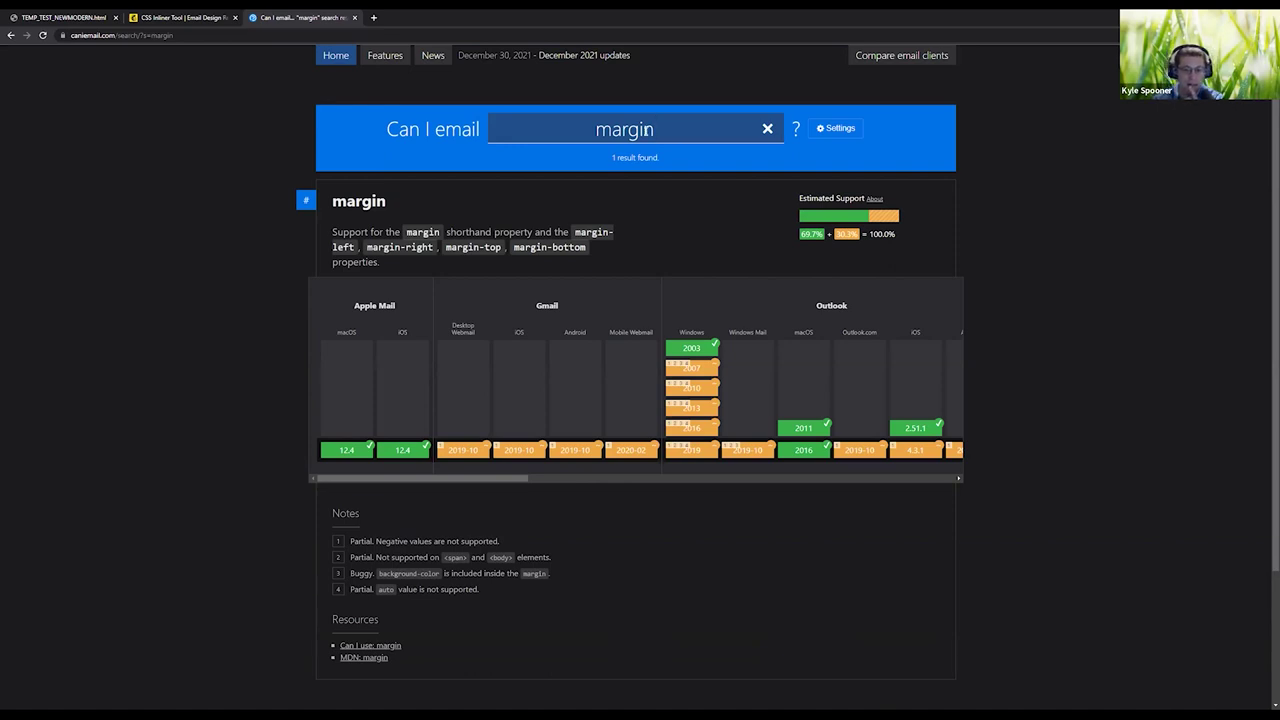
{"action": "left_click", "coordinate": [738, 486]}
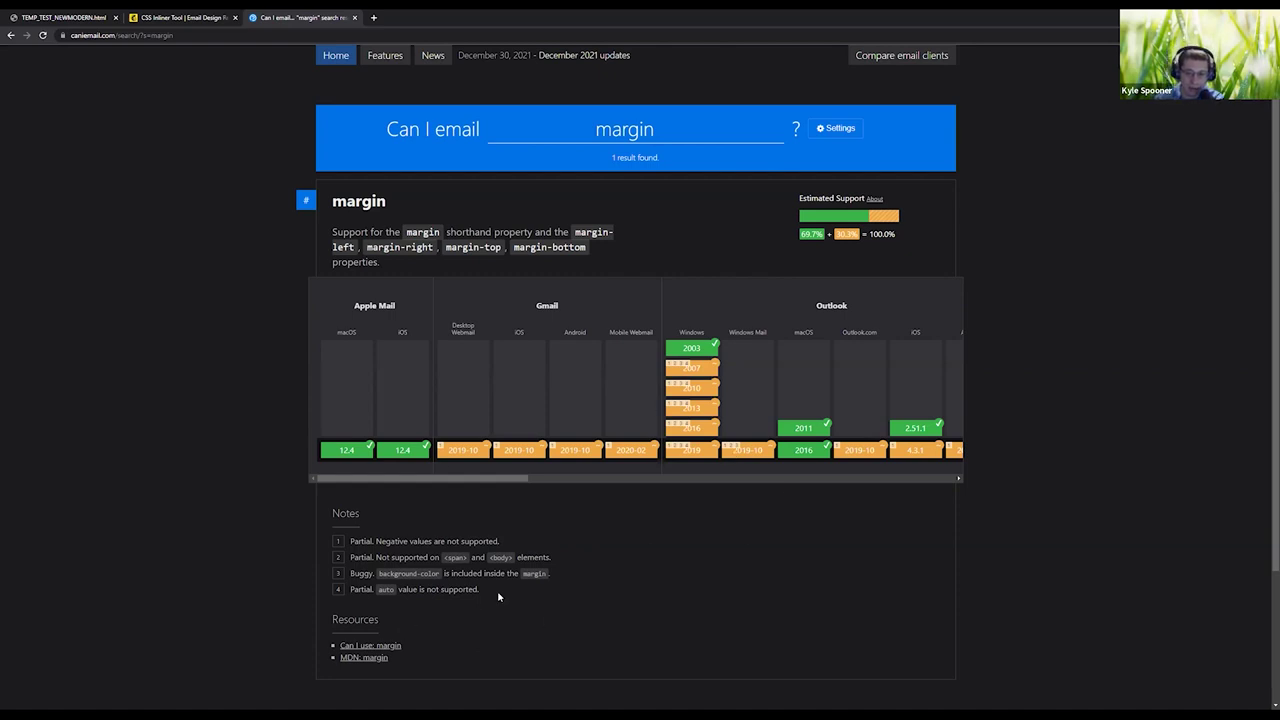
{"action": "left_click_drag", "start_coordinate": [332, 588], "coordinate": [522, 598]}
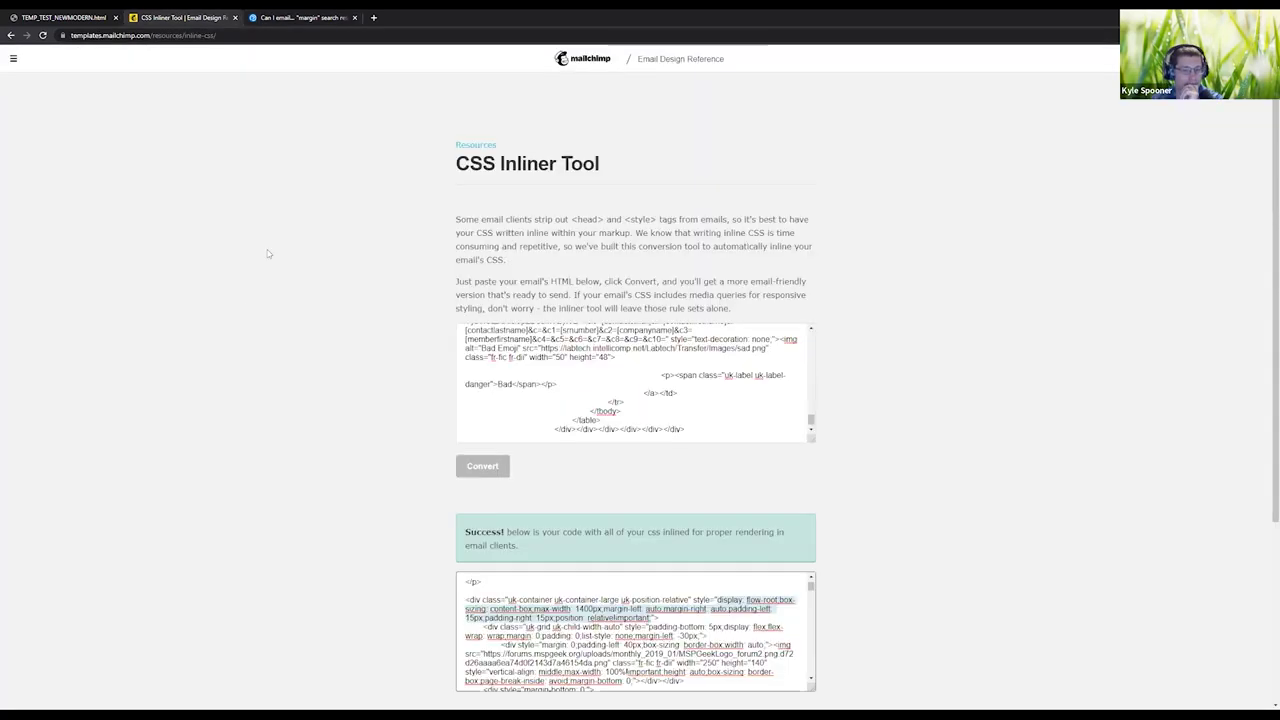
Glance at the CSS Inliner HTML input, return to the margin results, and open a new tab.
{"action": "left_click", "coordinate": [184, 15]}
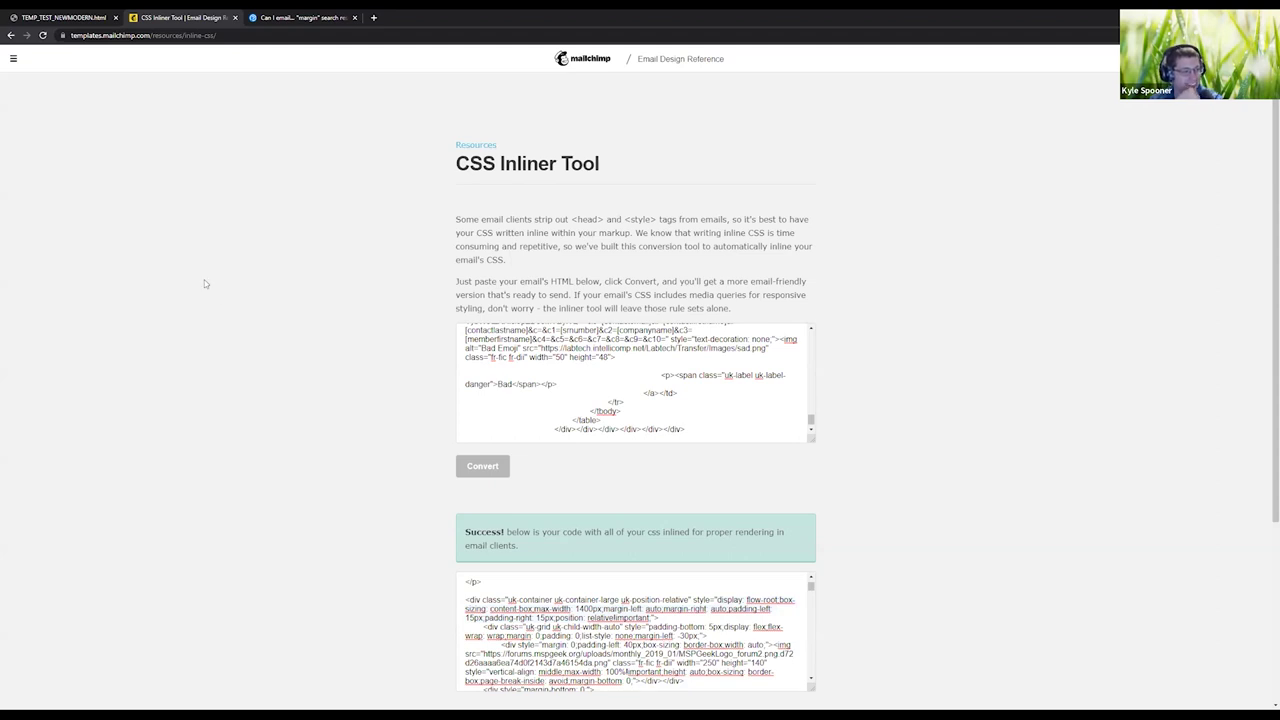
{"action": "left_click", "coordinate": [466, 366]}
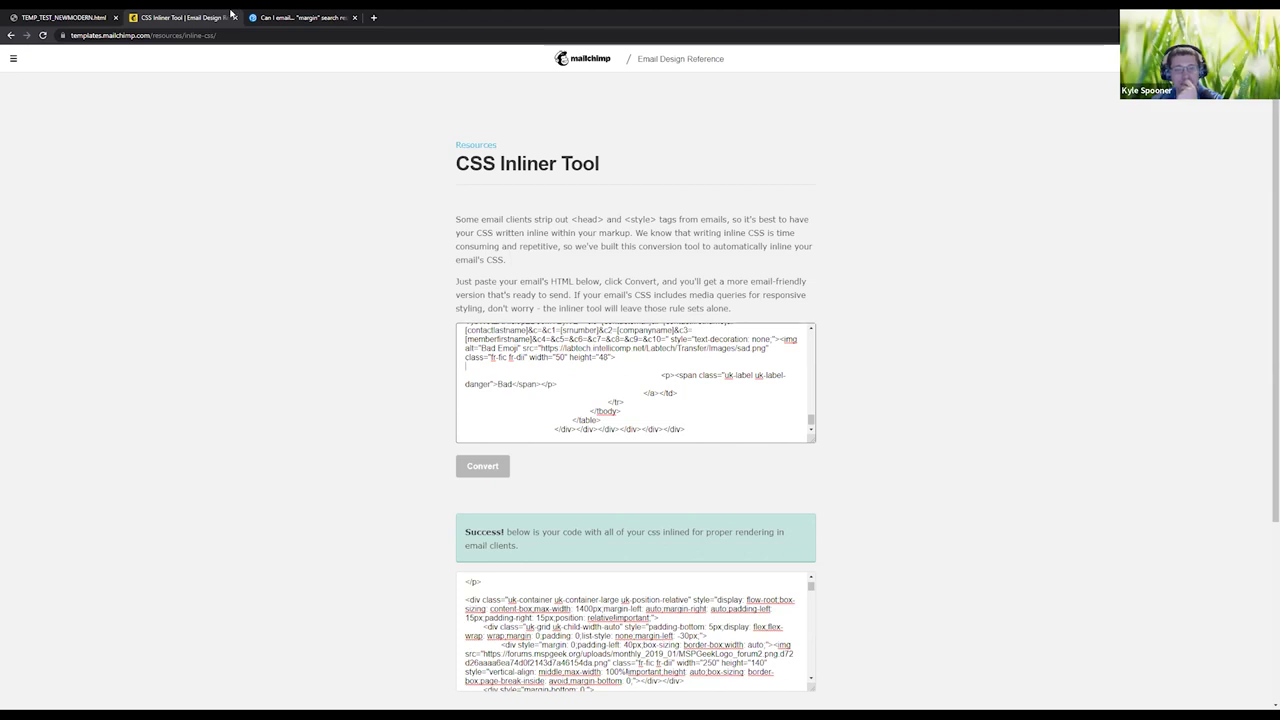
{"action": "key", "text": "ctrl+Tab"}
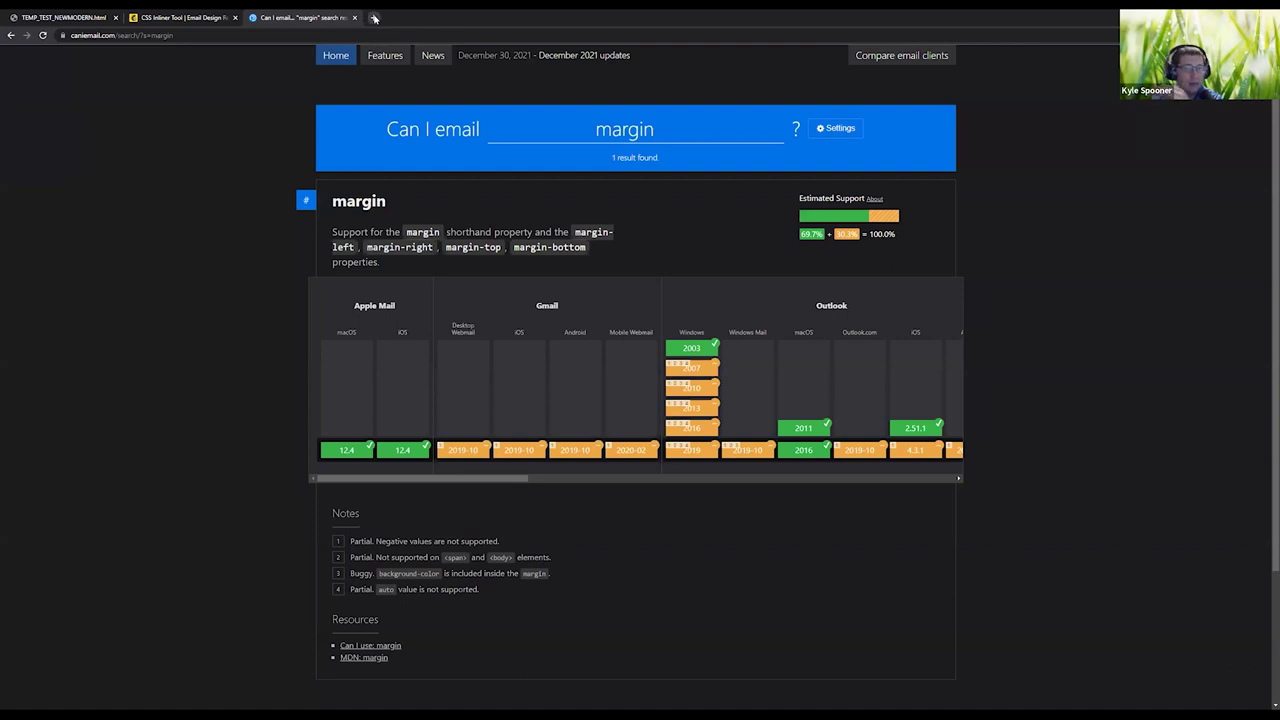
{"action": "key", "text": "ctrl+t"}
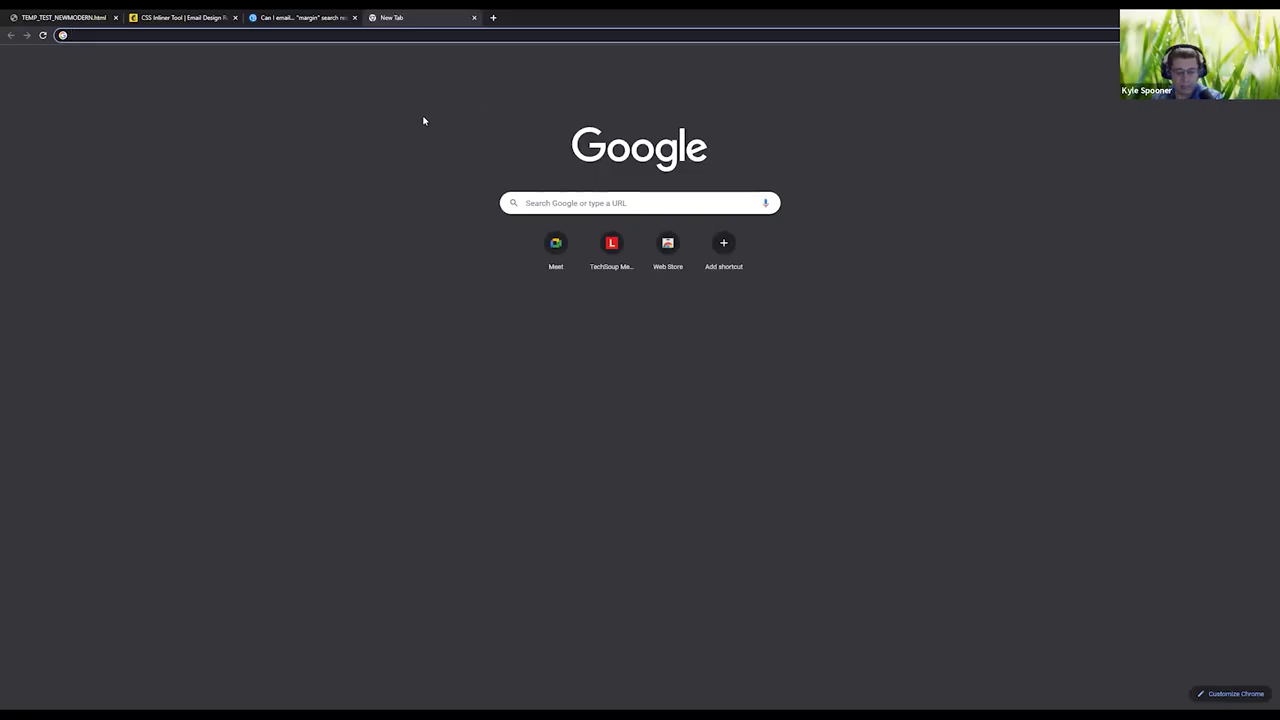
Go to intellicompdev.halopsa.com in the new tab.
{"action": "type", "text": "hal"}
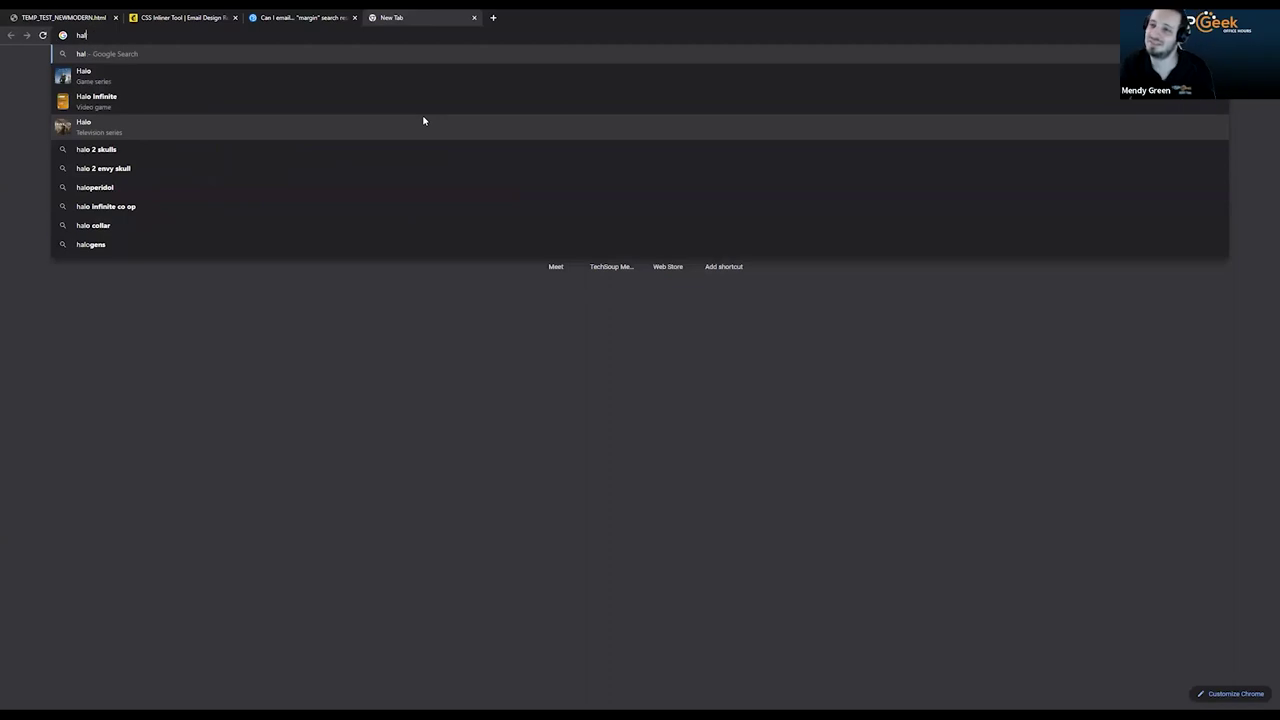
{"action": "key", "text": "BackSpace"}
{"action": "key", "text": "BackSpace"}
{"action": "key", "text": "BackSpace"}
{"action": "type", "text": "intellicompr"}
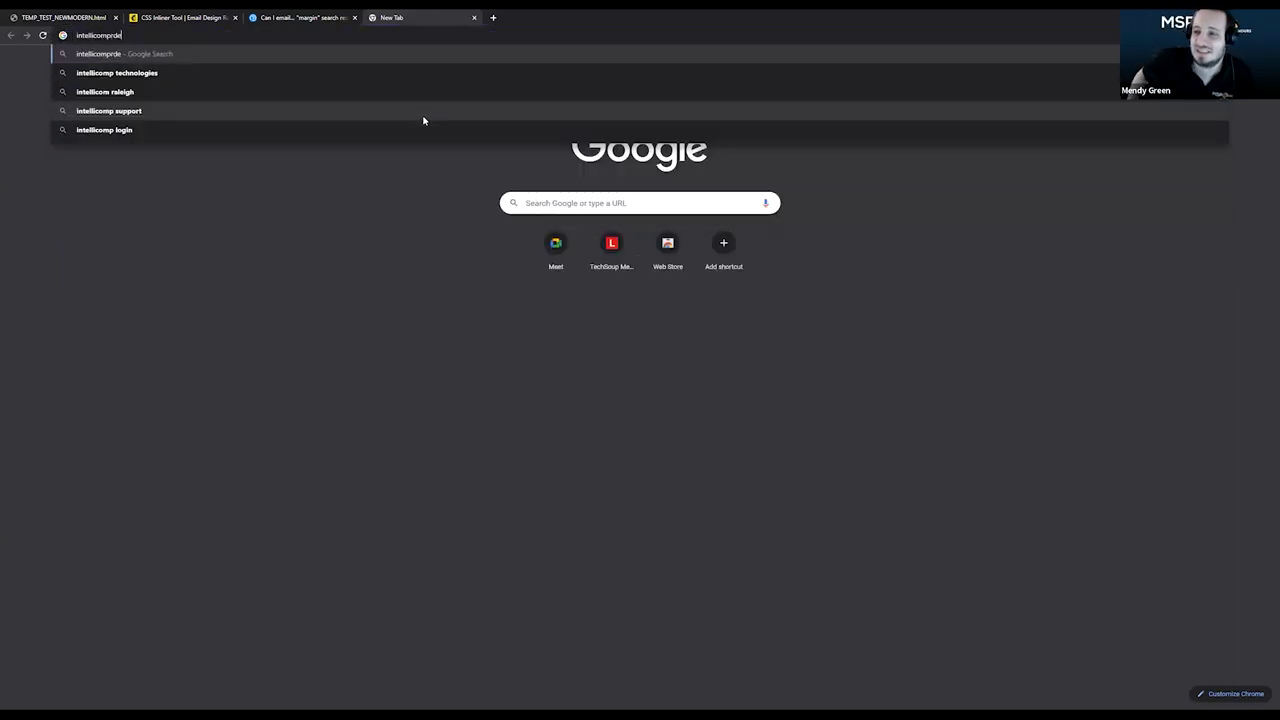
{"action": "key", "text": "BackSpace"}
{"action": "type", "text": "dev.halp"}
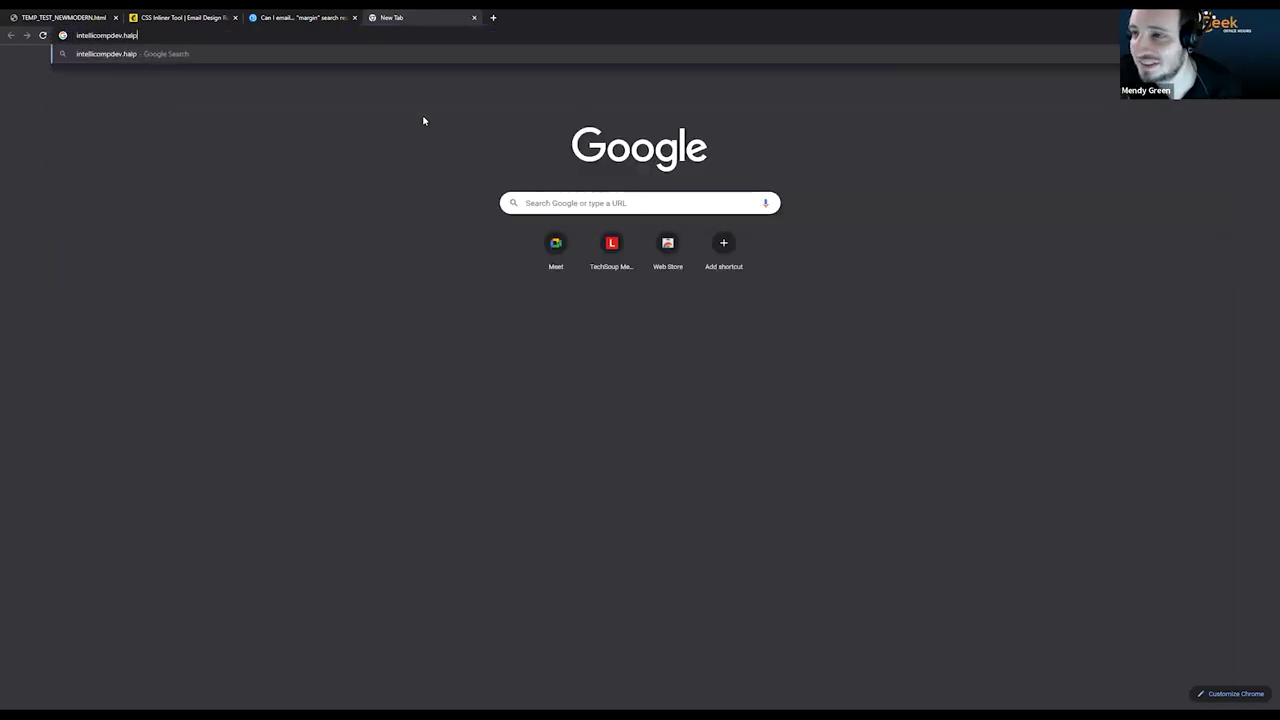
{"action": "key", "text": "BackSpace"}
{"action": "type", "text": "o"}
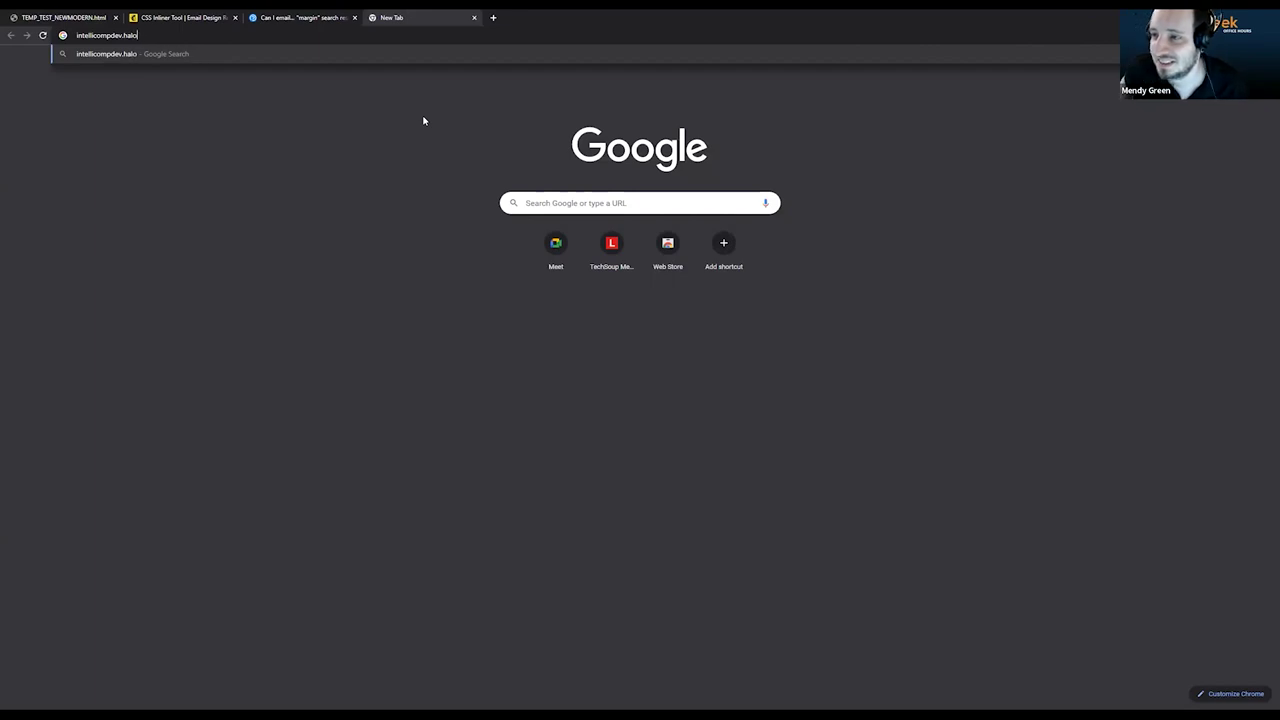
{"action": "type", "text": "psa.com"}
{"action": "key", "text": "Return"}
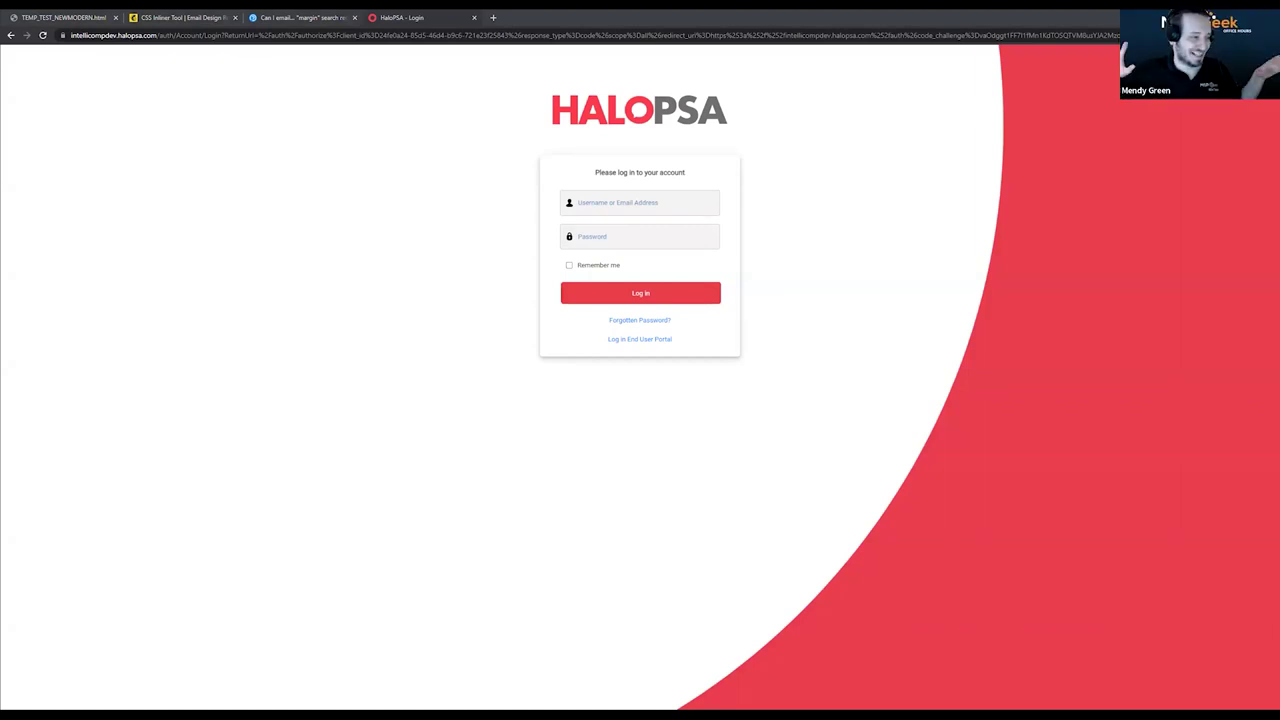
Sign in to HaloPSA with the saved account login.
{"action": "left_click", "coordinate": [645, 201]}
{"action": "key", "text": "Return"}
{"action": "key", "text": "Return"}
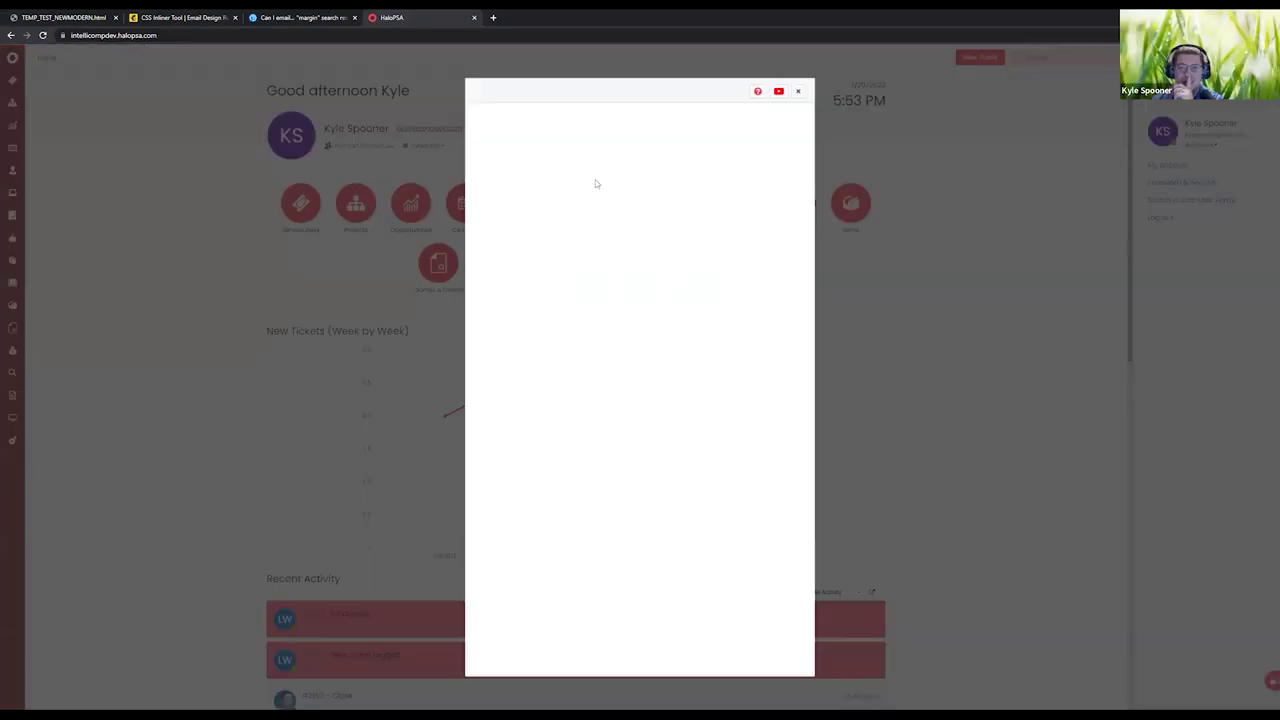
Set the profile's Application Theme to Halo PSA Dark under Appearance and save it.
{"action": "left_click", "coordinate": [589, 164]}
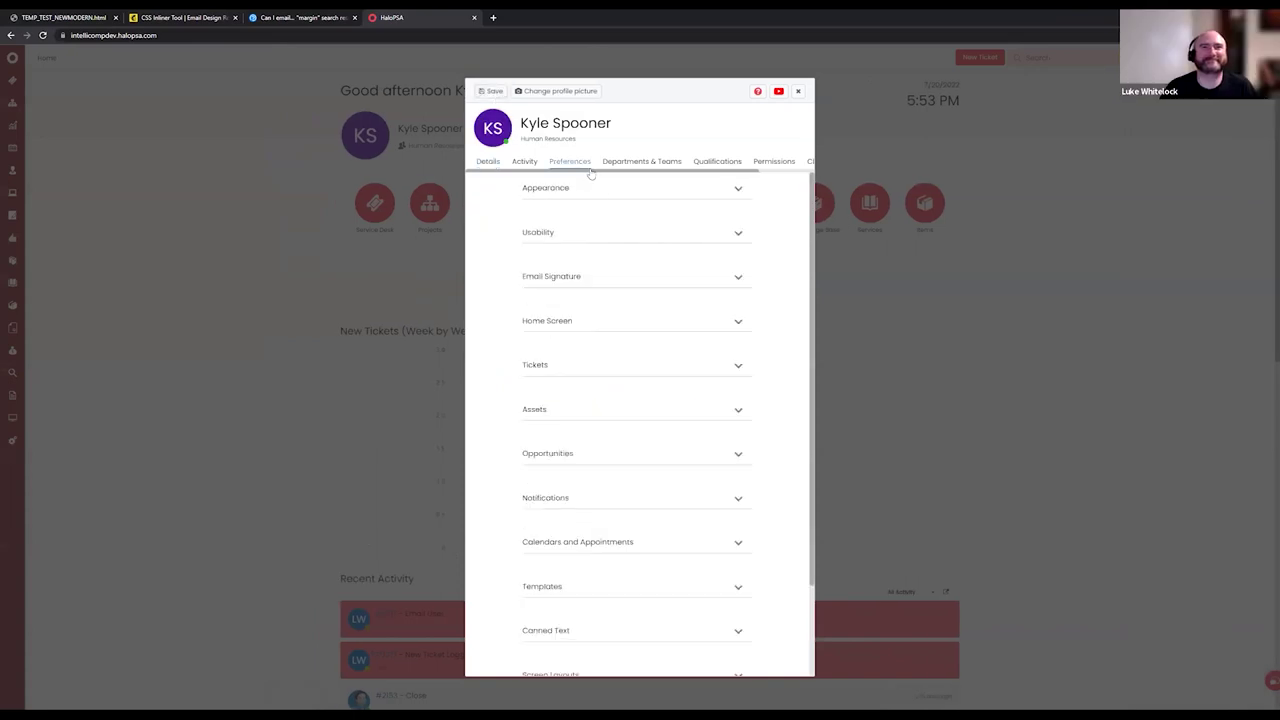
{"action": "left_click", "coordinate": [587, 189]}
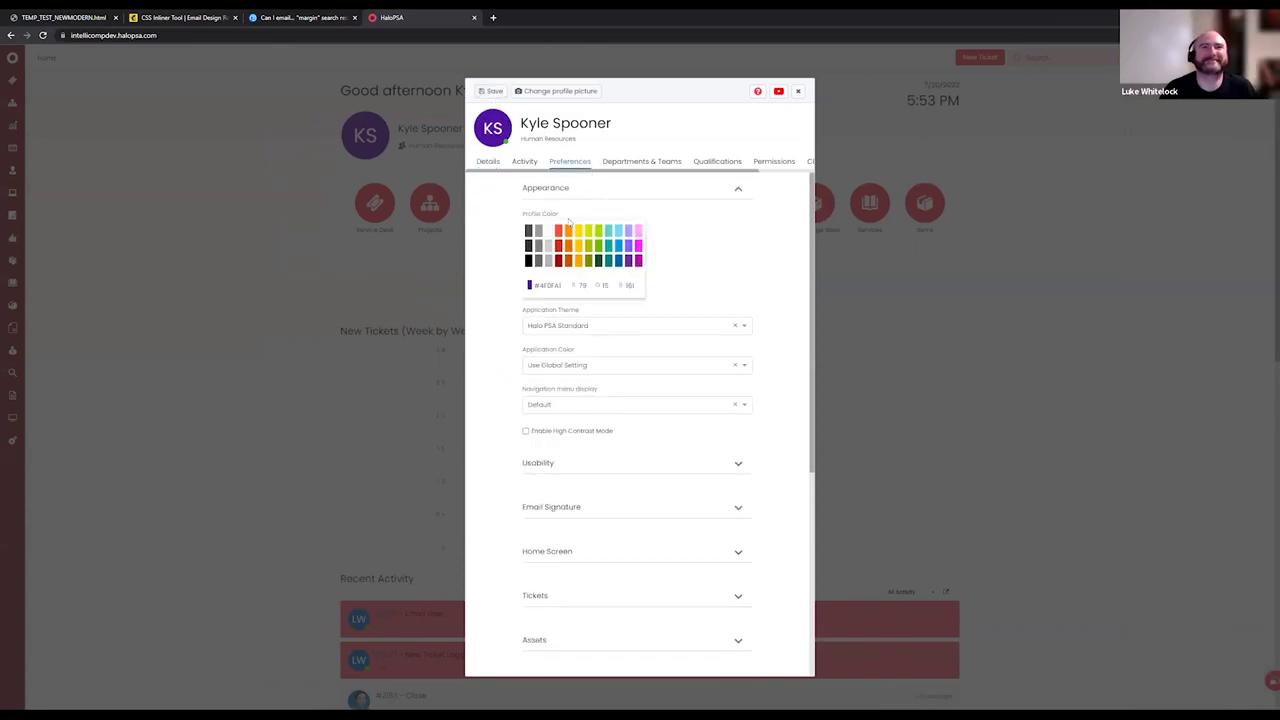
{"action": "left_click", "coordinate": [590, 328]}
{"action": "left_click", "coordinate": [571, 360]}
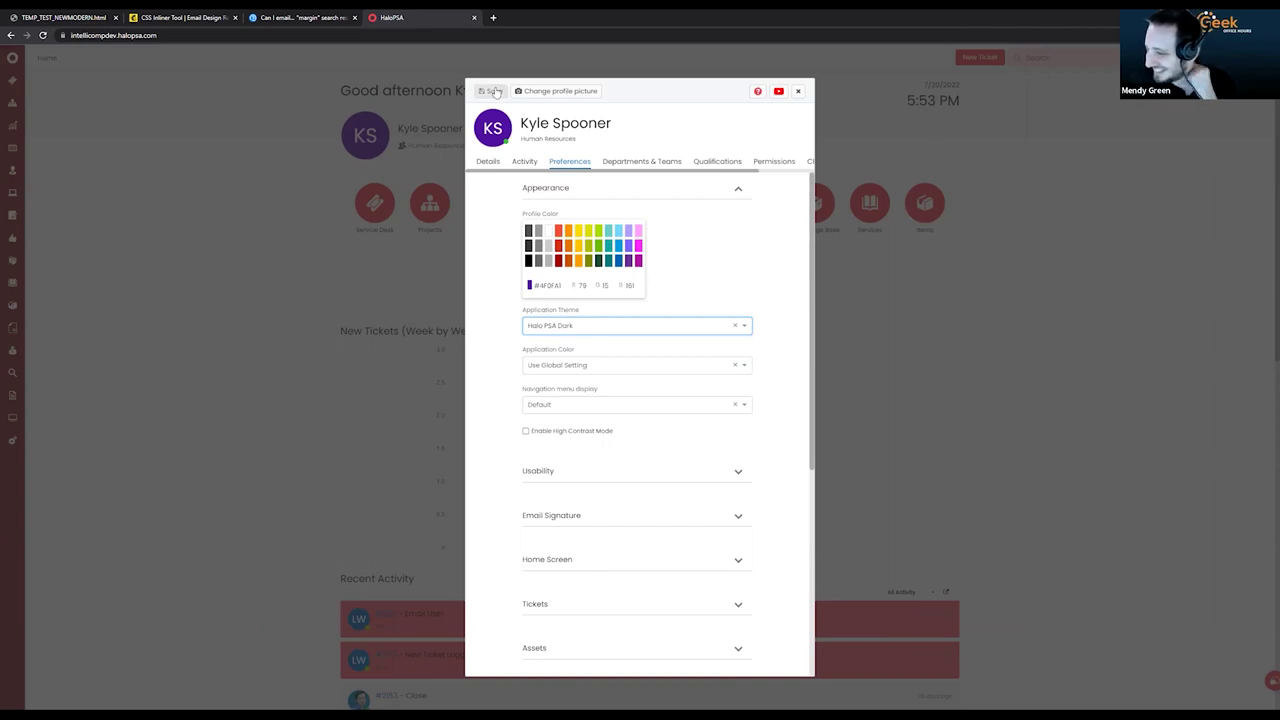
{"action": "left_click", "coordinate": [491, 91]}
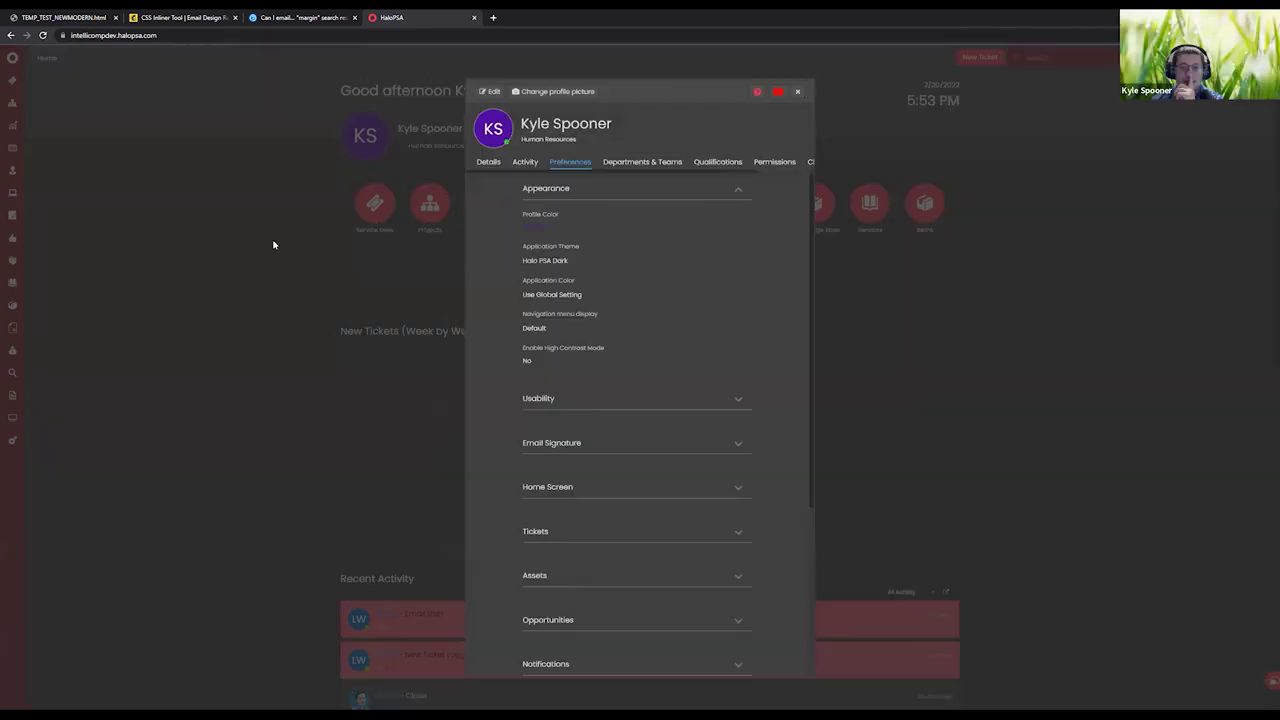
{"action": "left_click", "coordinate": [273, 244]}
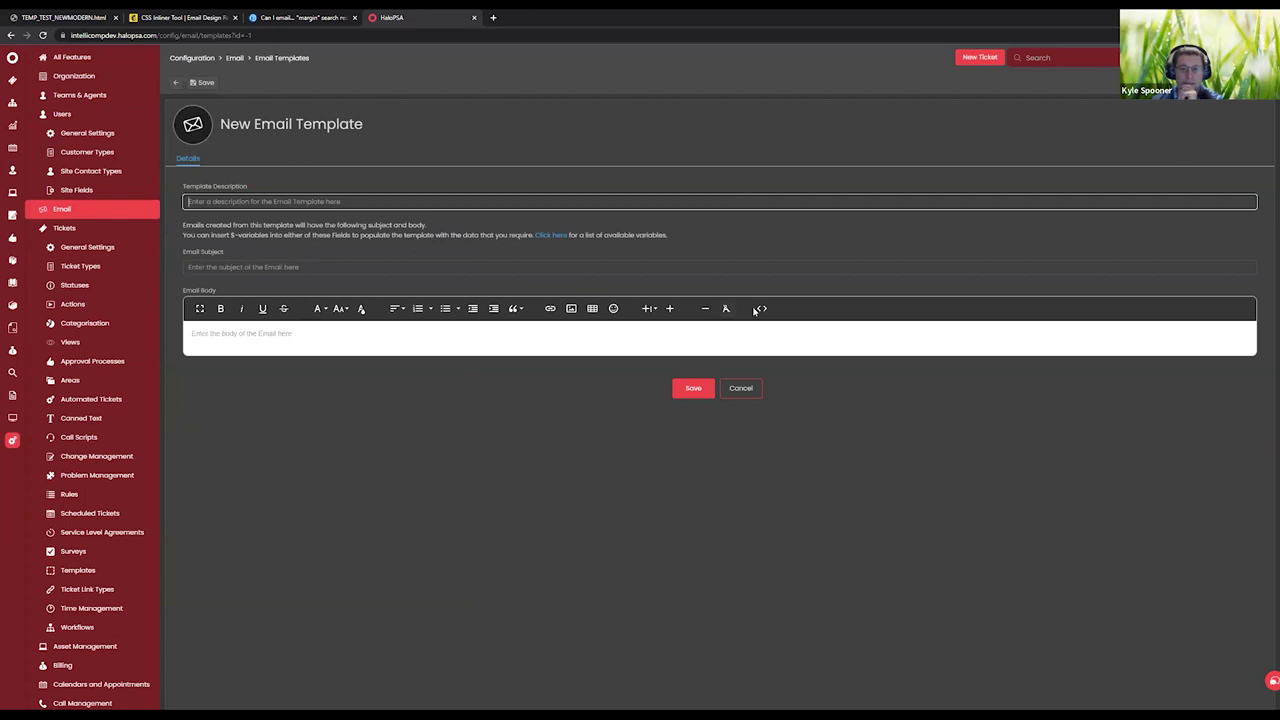
Create a new email template with the inlined HTML pasted in code view, described as 'test'.
{"action": "left_click", "coordinate": [489, 338]}
{"action": "type", "text": "hdenbksm;sl"}
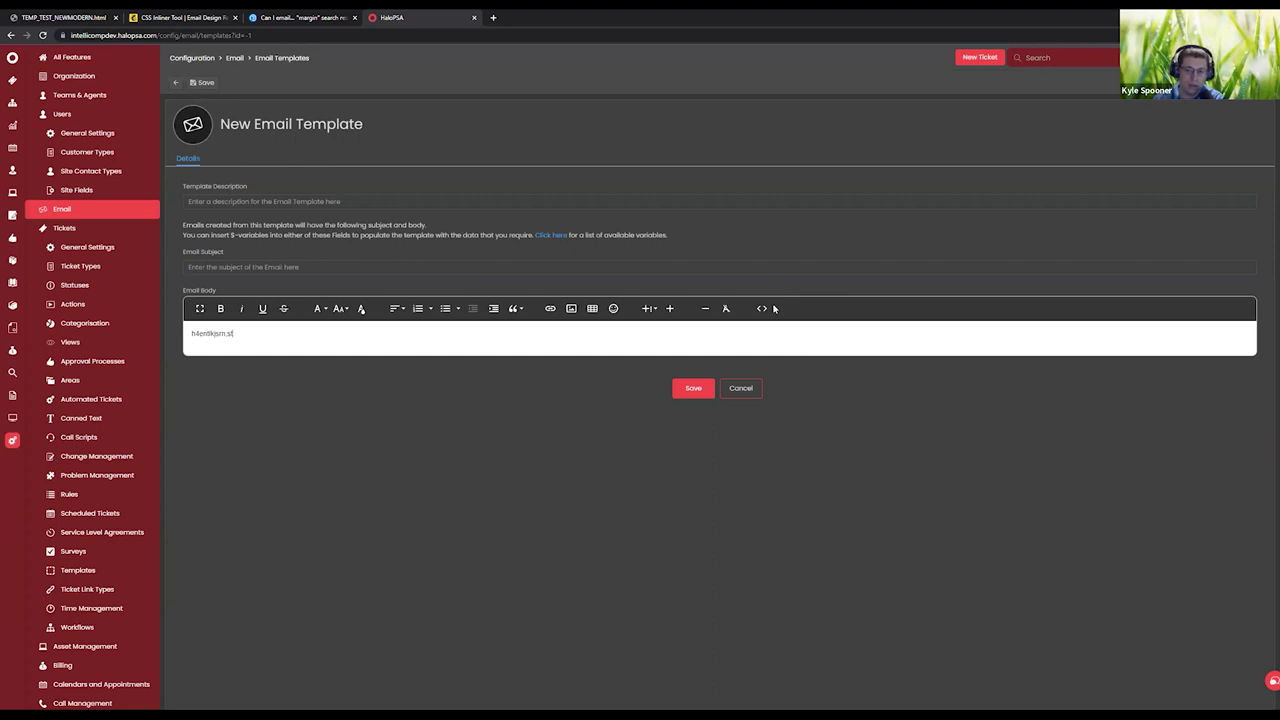
{"action": "left_click", "coordinate": [761, 308]}
{"action": "key", "text": "ctrl+a"}
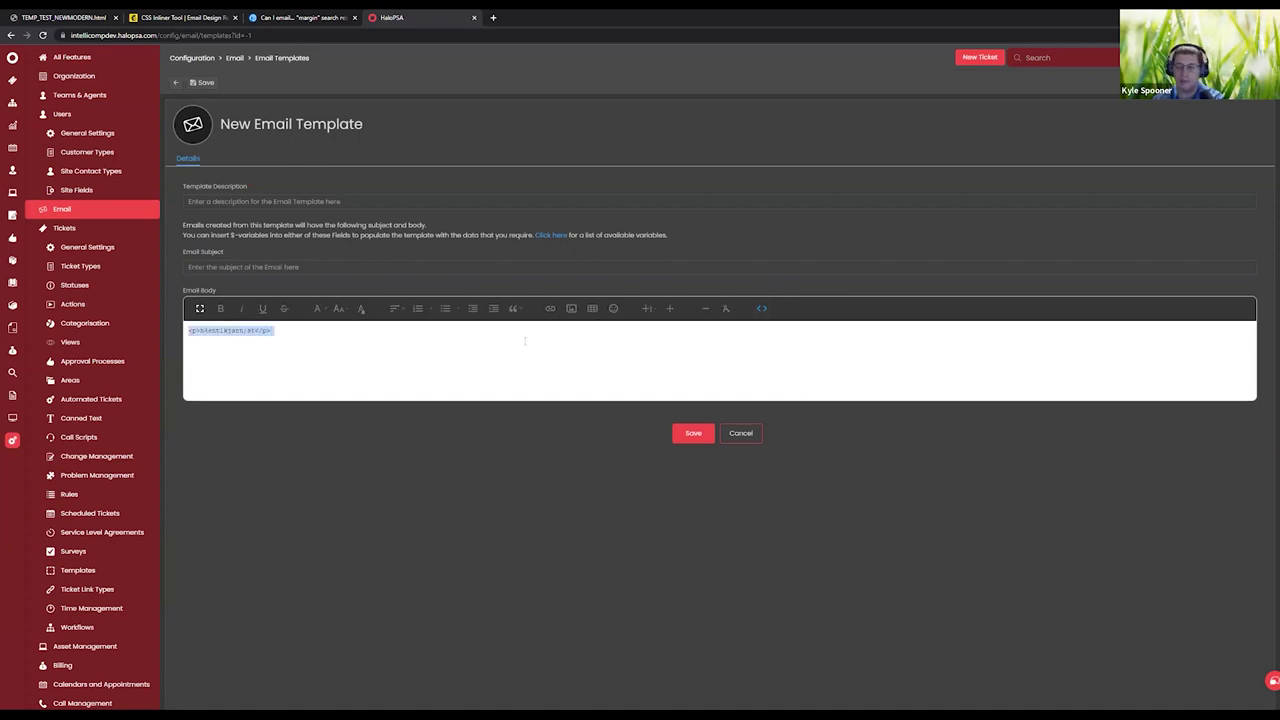
{"action": "key", "text": "BackSpace"}
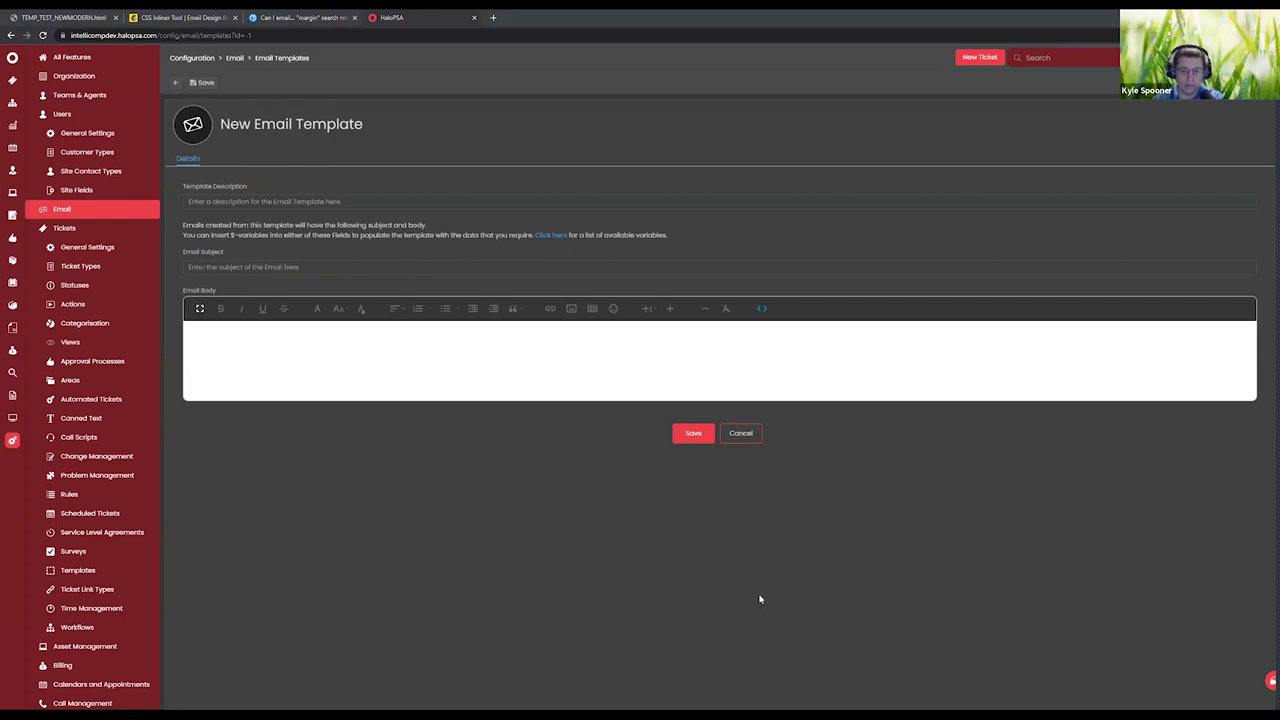
{"action": "key", "text": "ctrl+v"}
{"action": "left_click", "coordinate": [690, 607]}
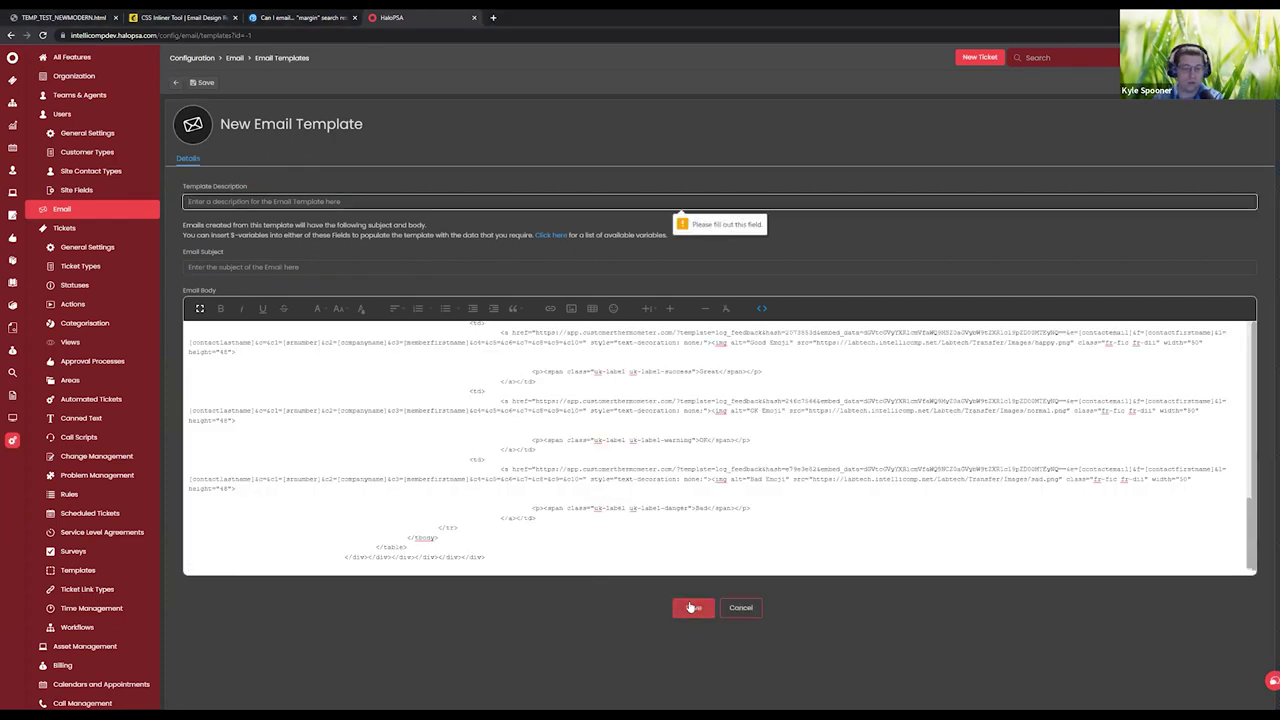
{"action": "type", "text": "te"}
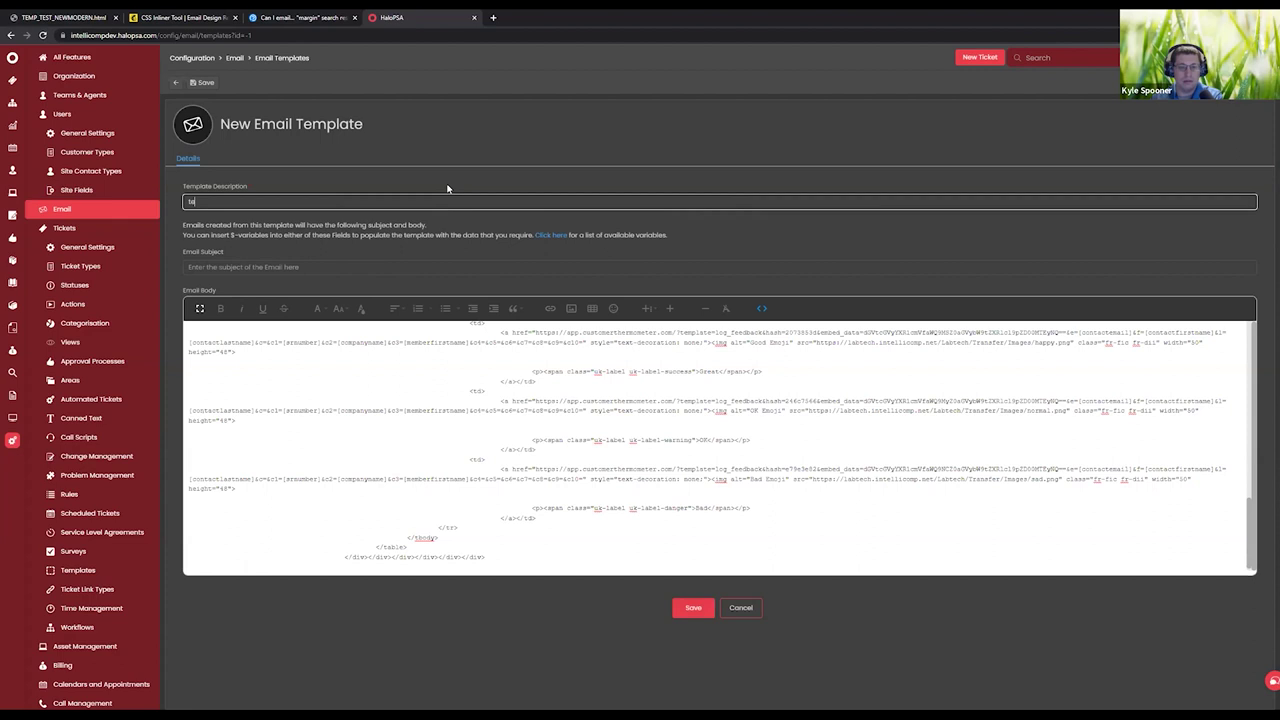
{"action": "type", "text": "st"}
{"action": "key", "text": "Return"}
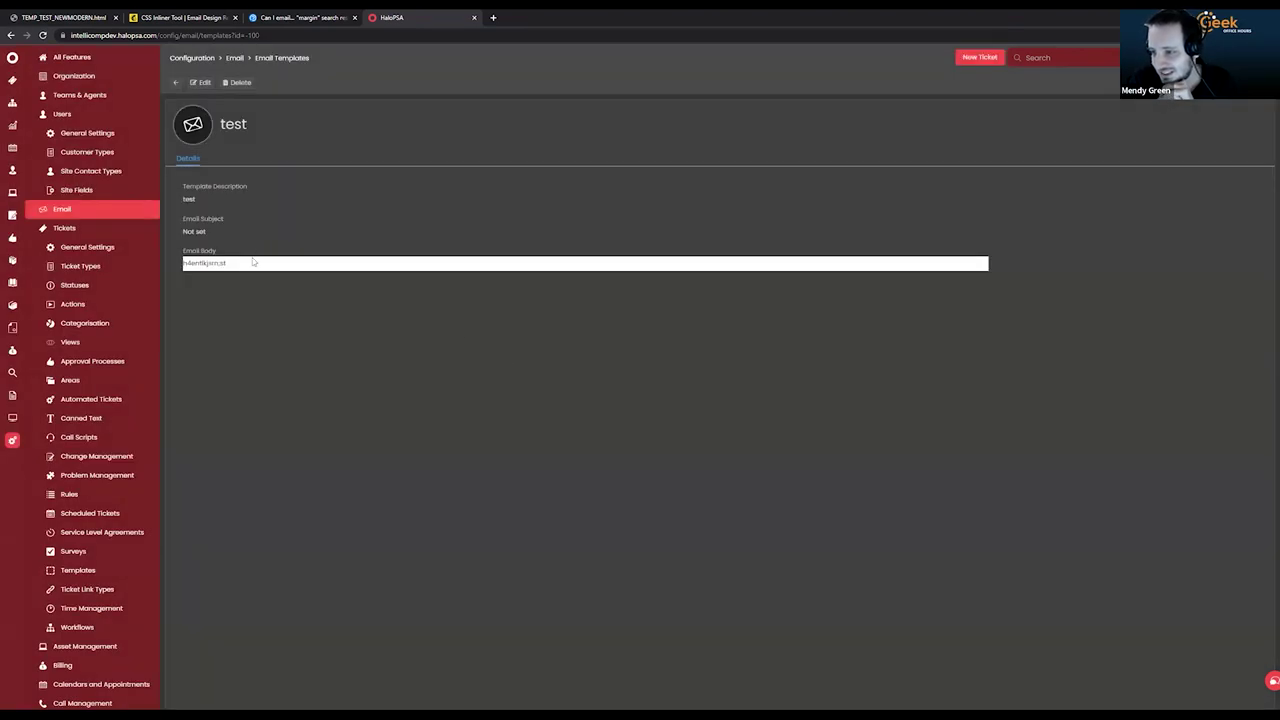
Filter the Email Templates list to custom templates and open the test template.
{"action": "left_click", "coordinate": [177, 84]}
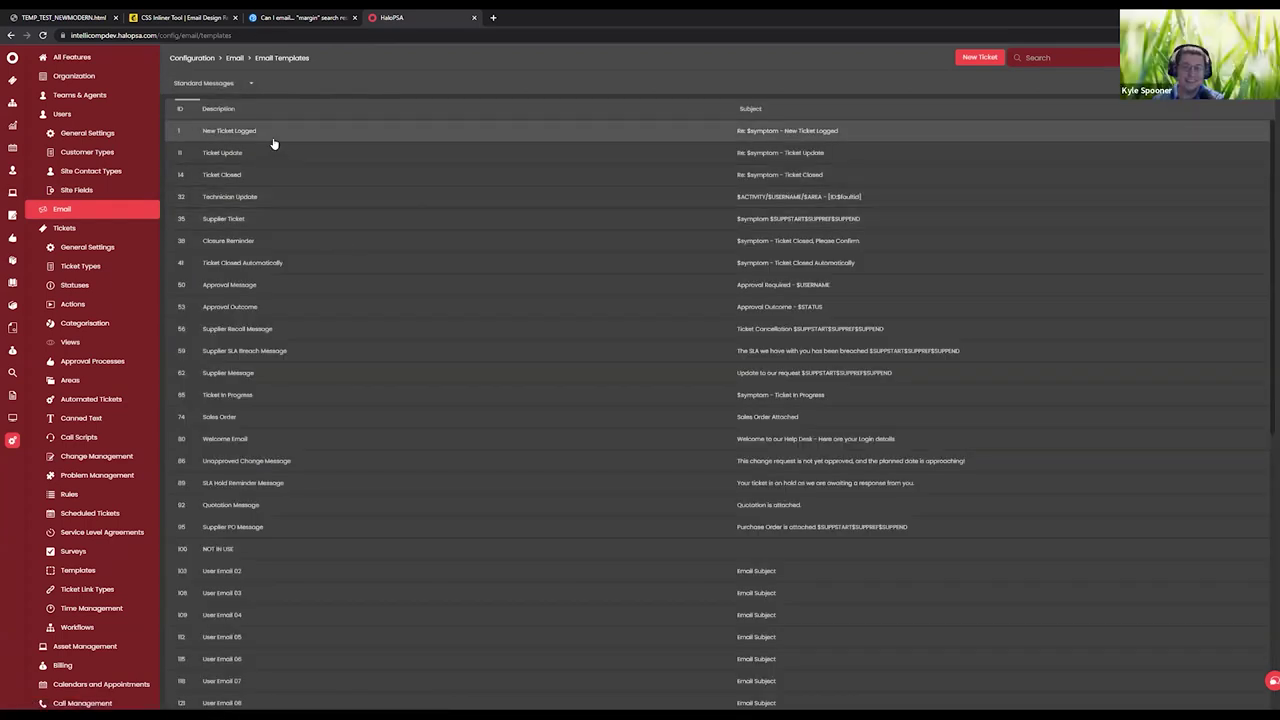
{"action": "scroll", "coordinate": [309, 594], "scroll_direction": "down", "scroll_amount": 3}
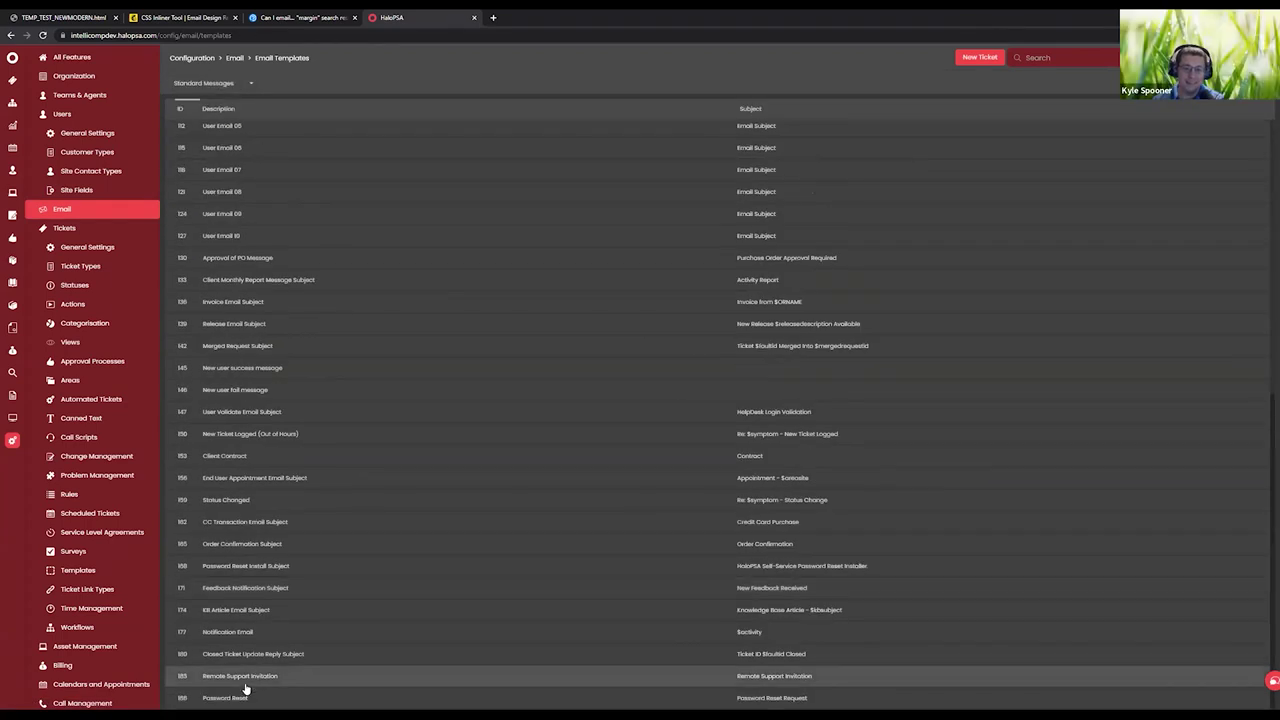
{"action": "scroll", "coordinate": [272, 419], "scroll_direction": "down", "scroll_amount": 5}
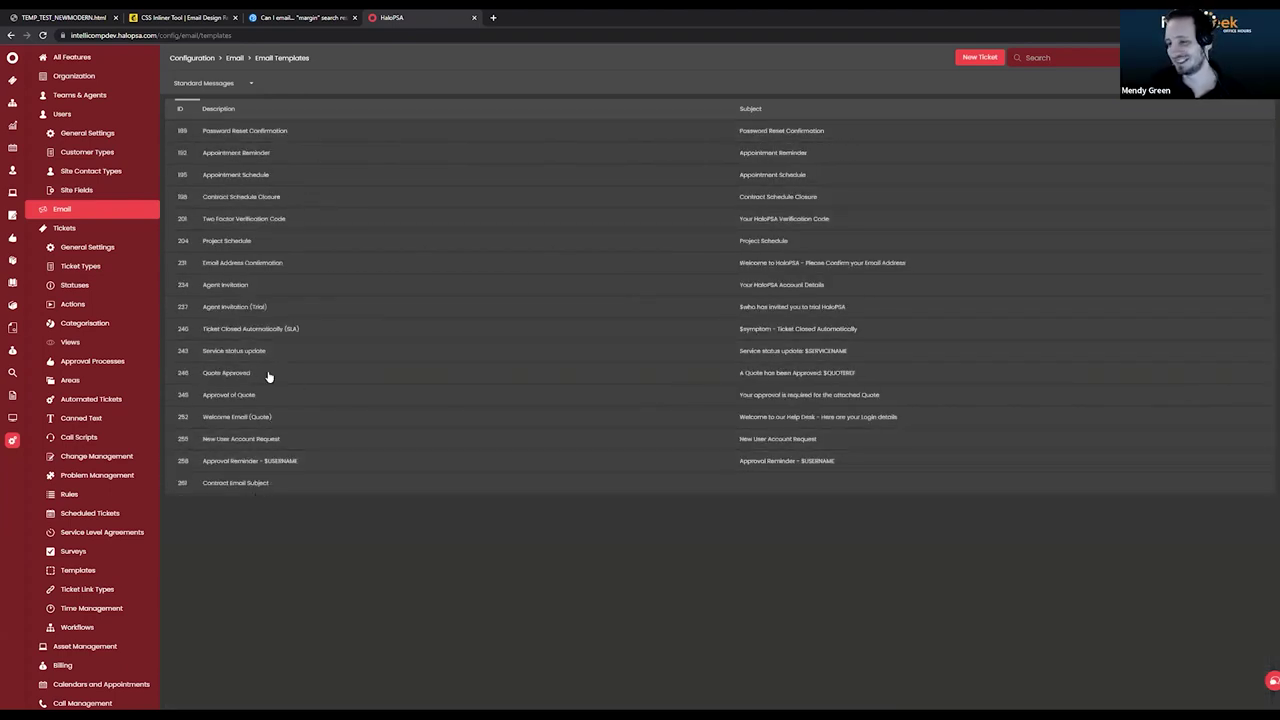
{"action": "left_click", "coordinate": [270, 494]}
{"action": "left_click", "coordinate": [178, 90]}
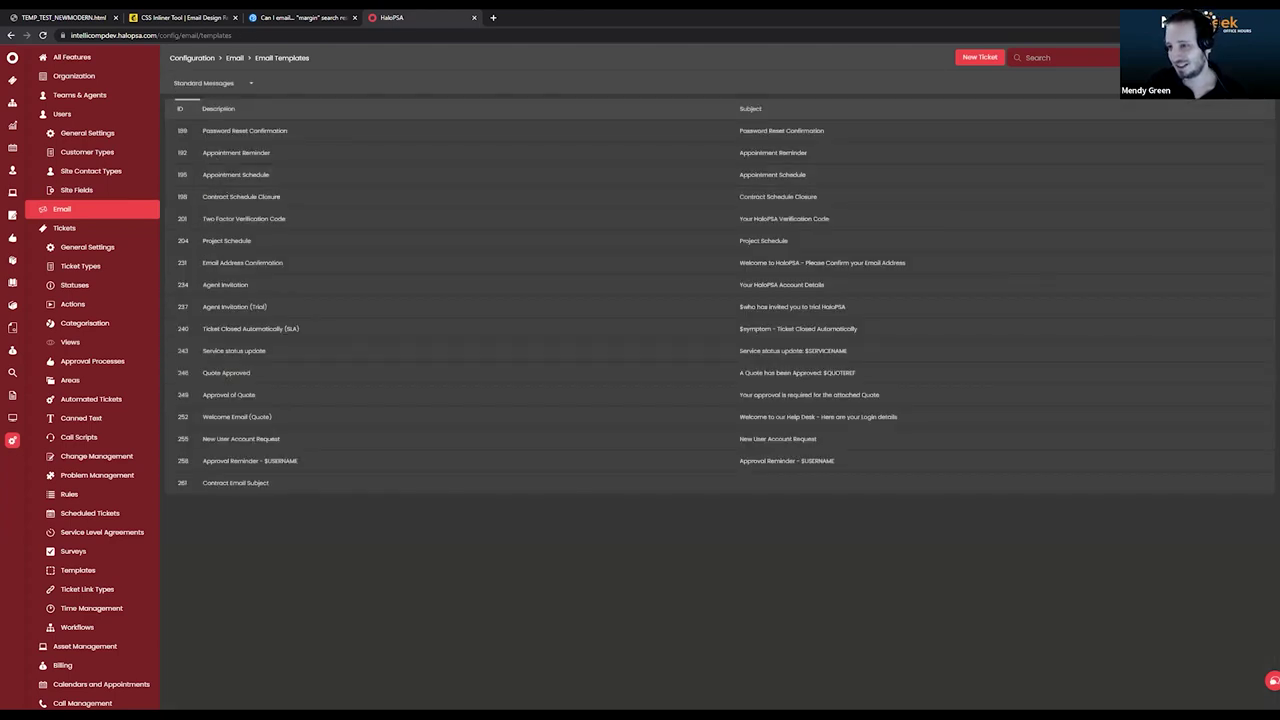
{"action": "scroll", "coordinate": [437, 420], "scroll_direction": "down", "scroll_amount": 5}
{"action": "scroll", "coordinate": [358, 423], "scroll_direction": "up", "scroll_amount": 5}
{"action": "left_click", "coordinate": [228, 88]}
{"action": "left_click", "coordinate": [220, 119]}
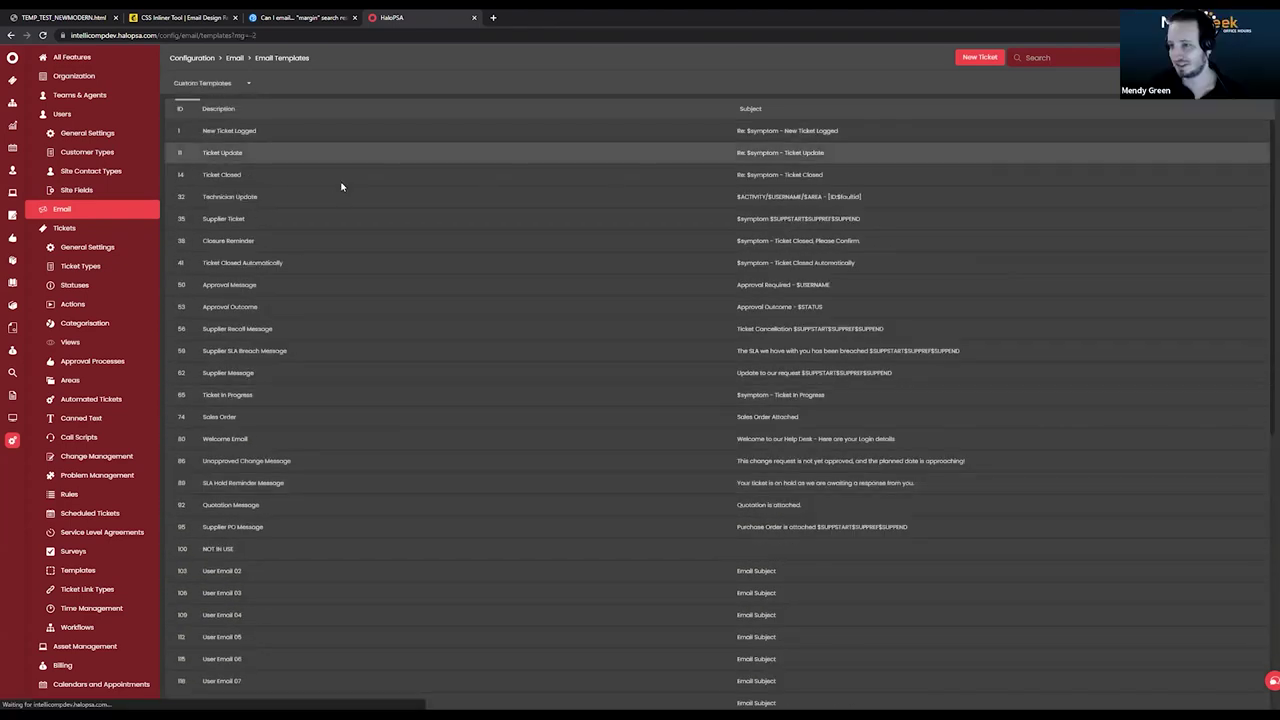
{"action": "left_click", "coordinate": [229, 133]}
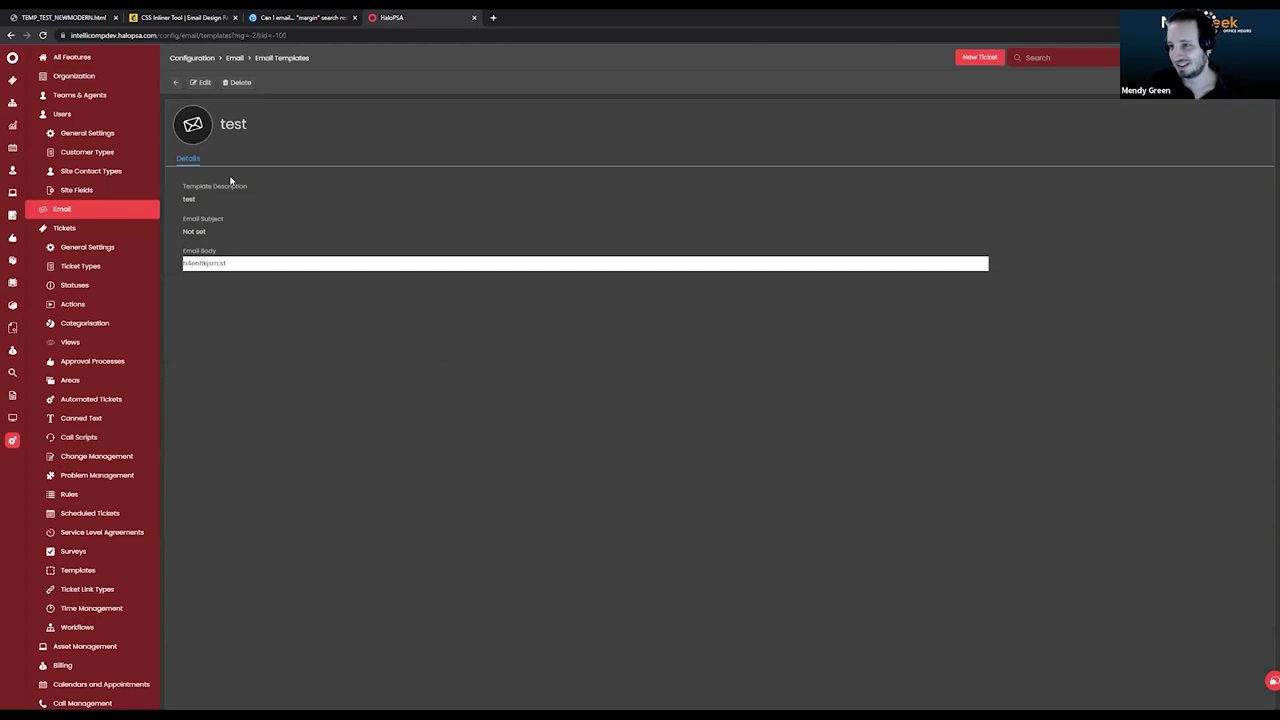
Replace the test template's HTML source with the copied inlined HTML and save.
{"action": "left_click", "coordinate": [203, 83]}
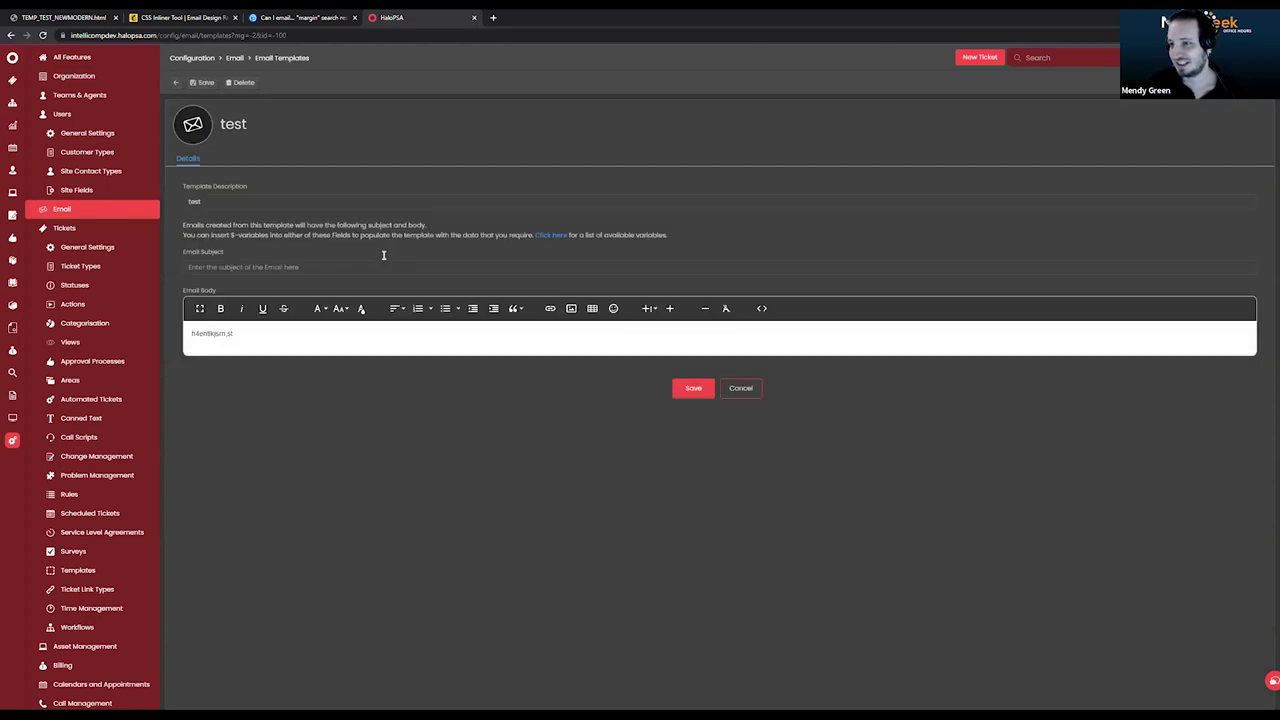
{"action": "left_click", "coordinate": [762, 310]}
{"action": "key", "text": "ctrl+a"}
{"action": "key", "text": "ctrl+v"}
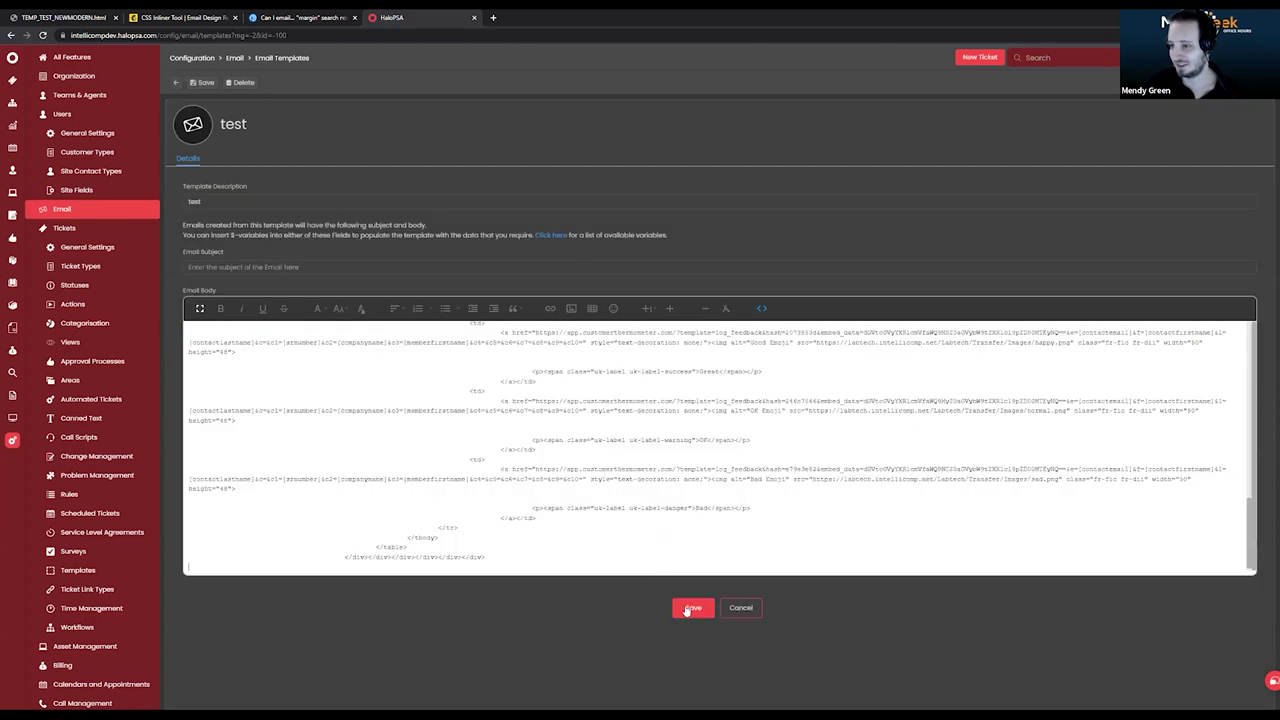
{"action": "left_click", "coordinate": [693, 606]}
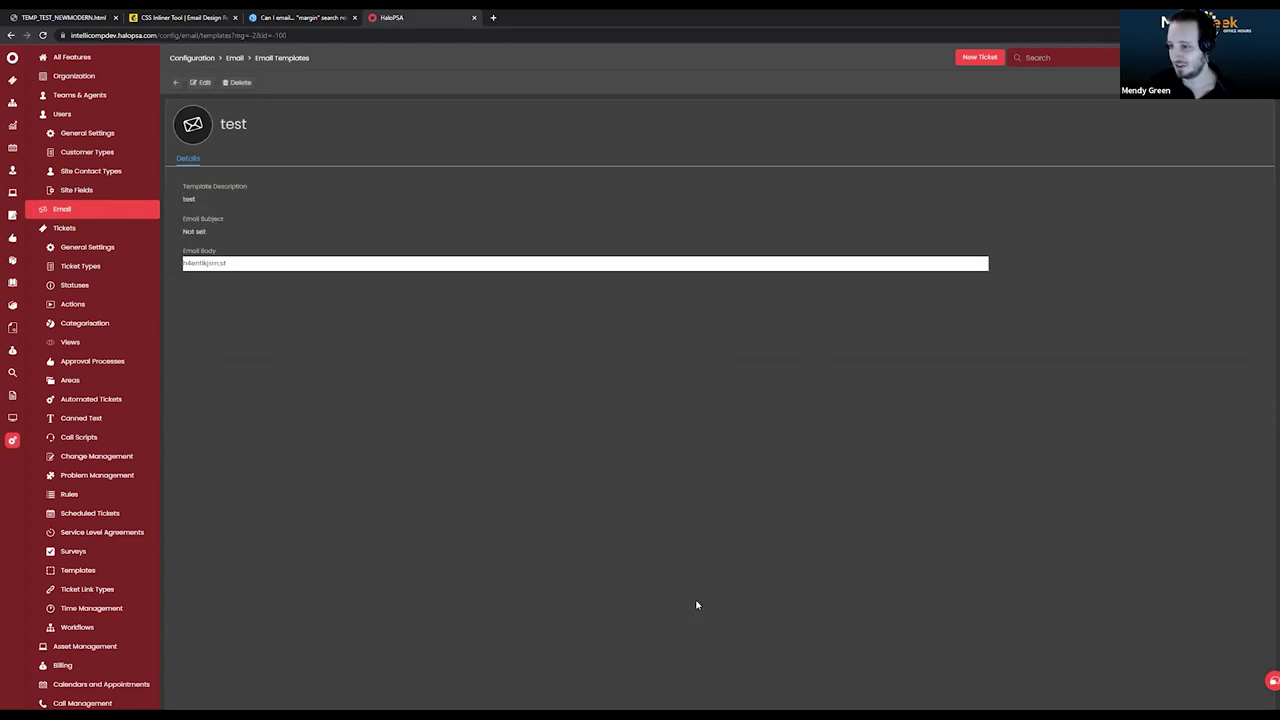
Reopen the test template for editing and review its rendered MSPGeek email body.
{"action": "left_click", "coordinate": [204, 83]}
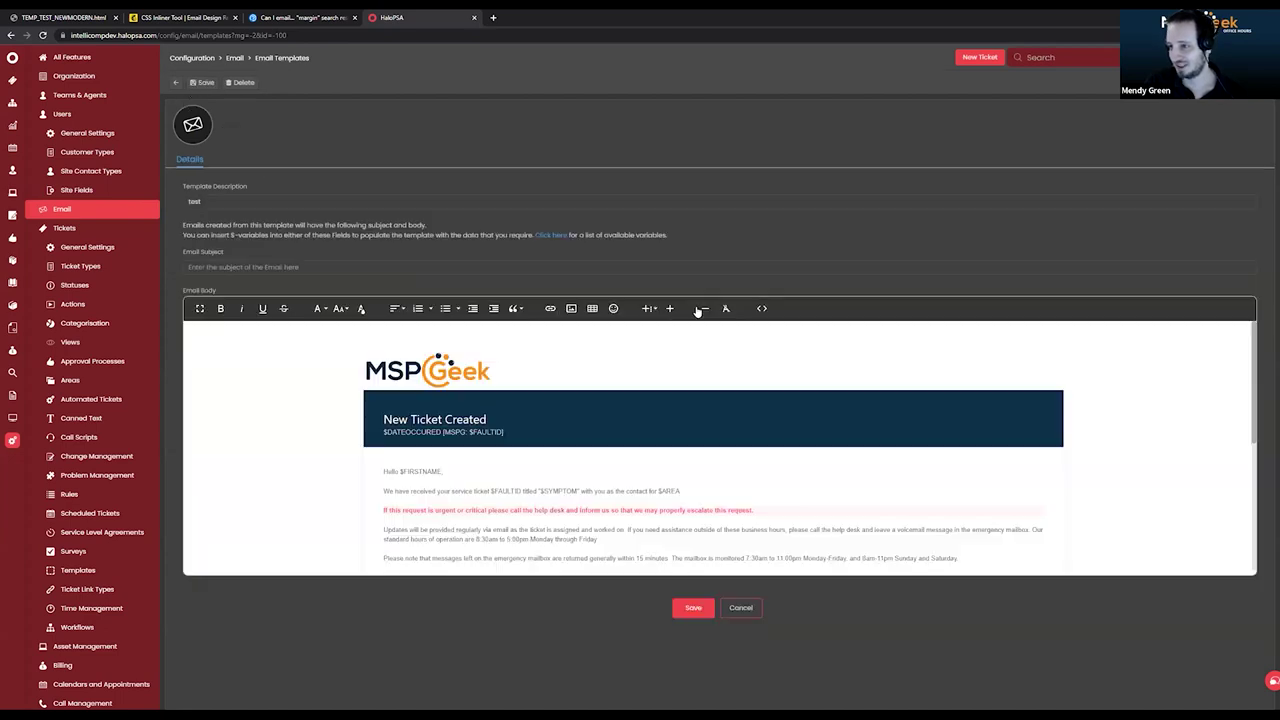
{"action": "left_click", "coordinate": [761, 308]}
{"action": "left_click", "coordinate": [761, 308]}
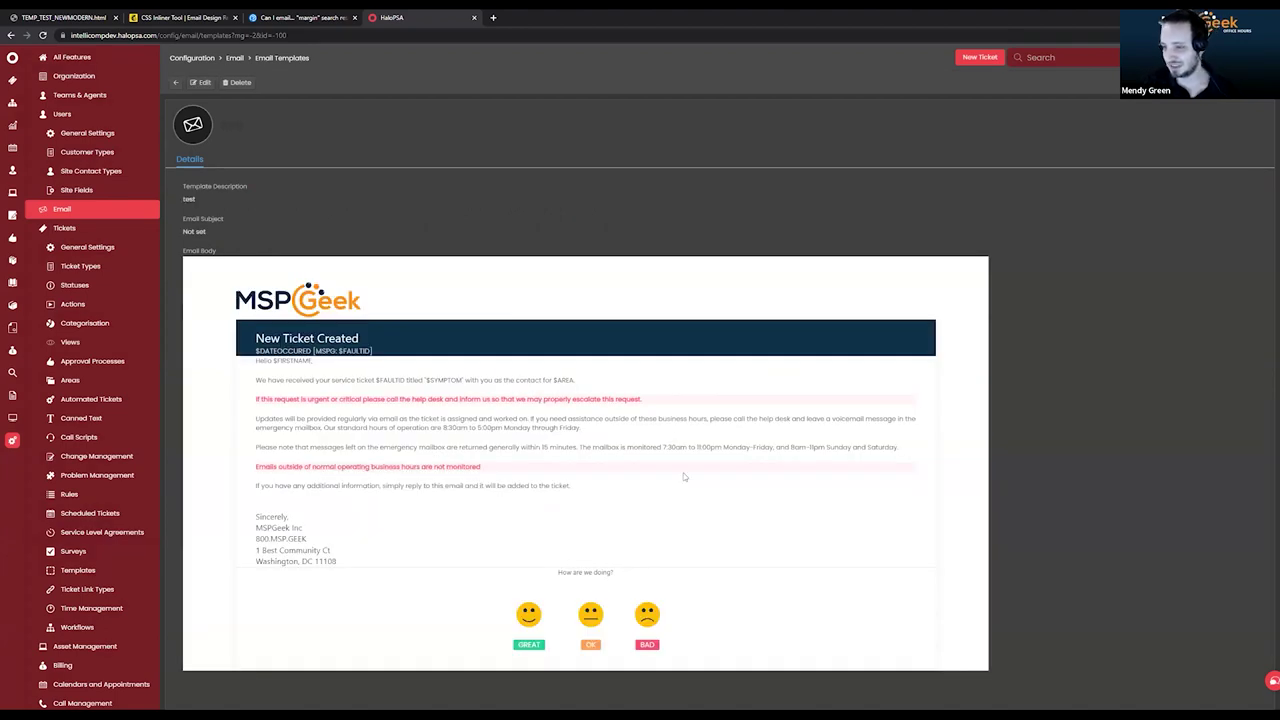
{"action": "double_click", "coordinate": [533, 441]}
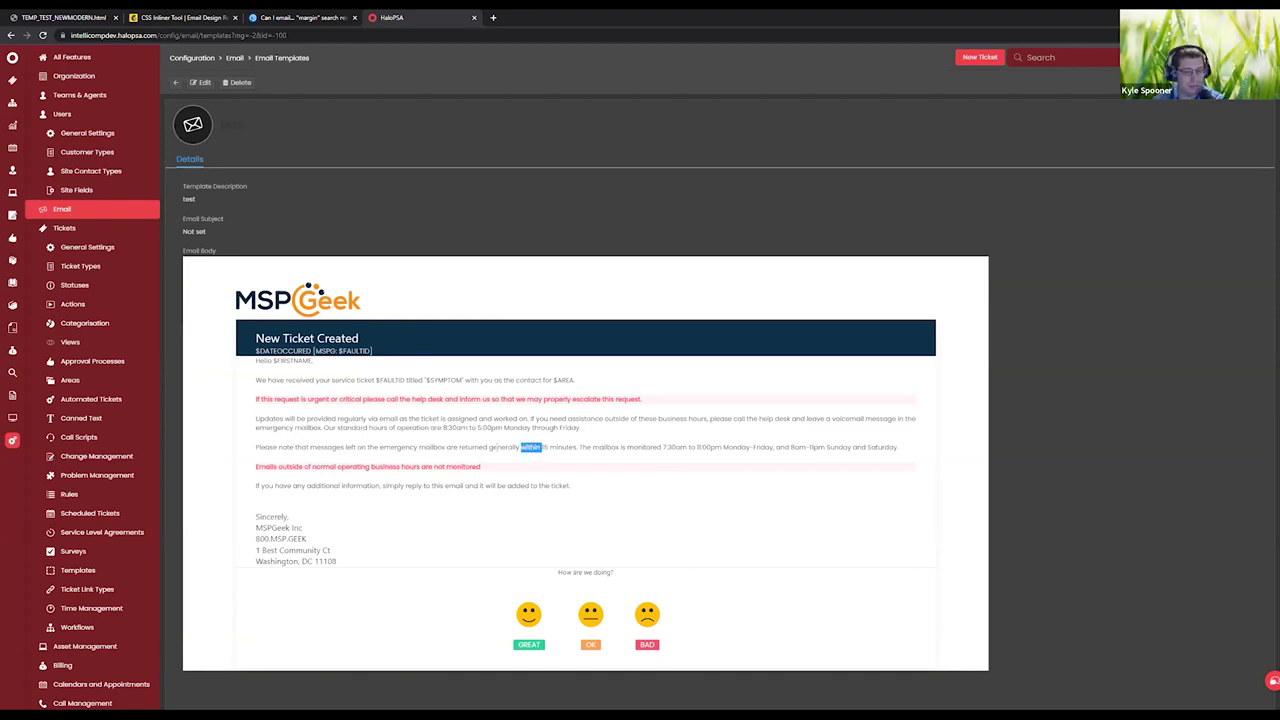
{"action": "left_click_drag", "start_coordinate": [714, 530], "coordinate": [310, 305]}
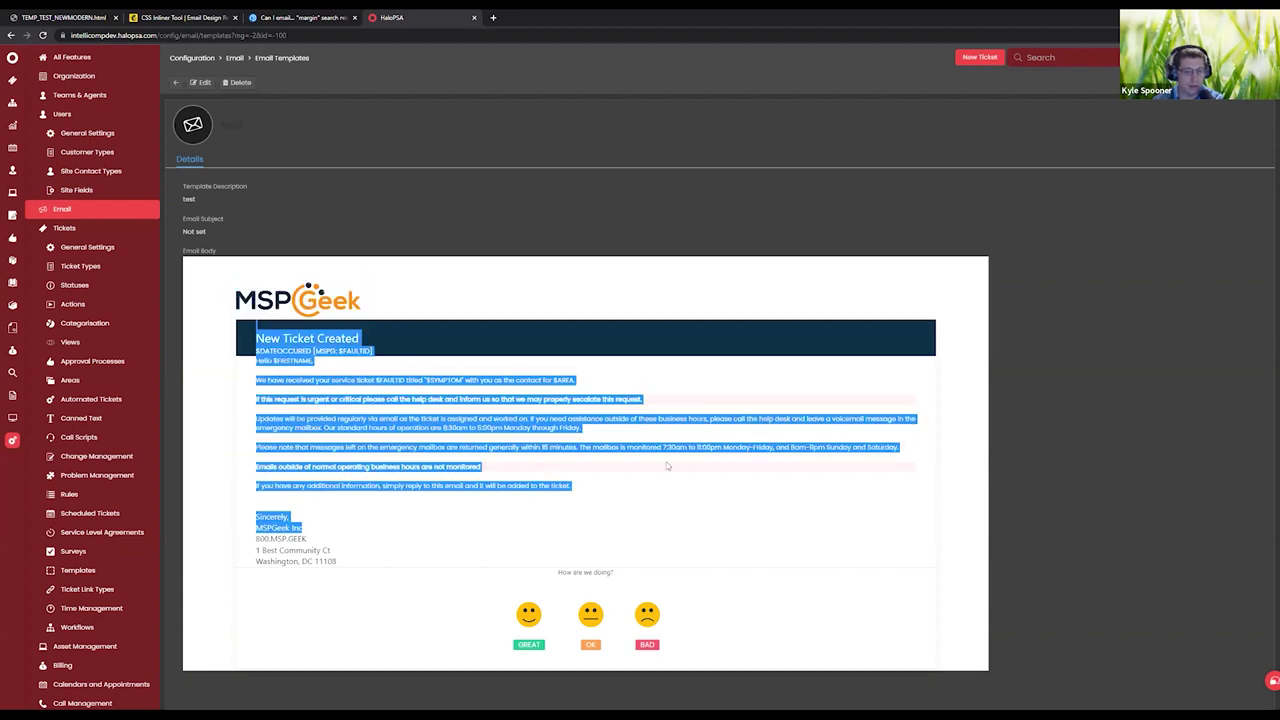
{"action": "triple_click", "coordinate": [517, 486]}
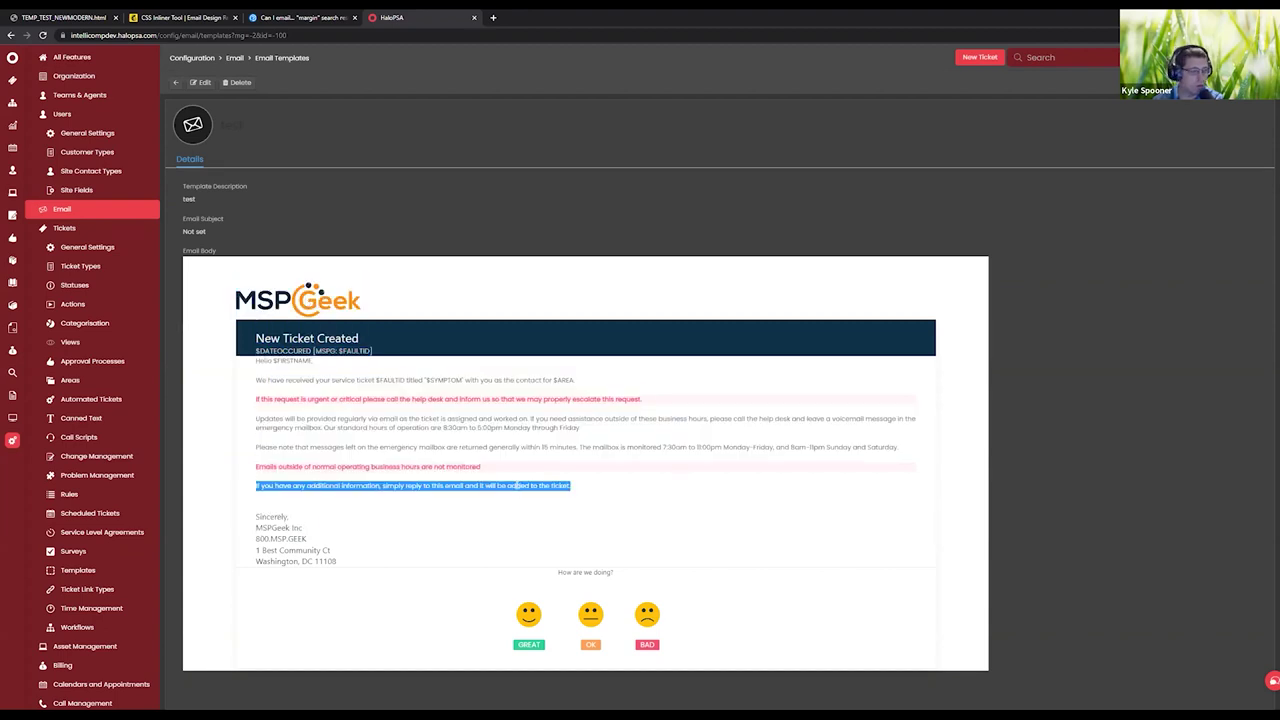
{"action": "left_click", "coordinate": [624, 486]}
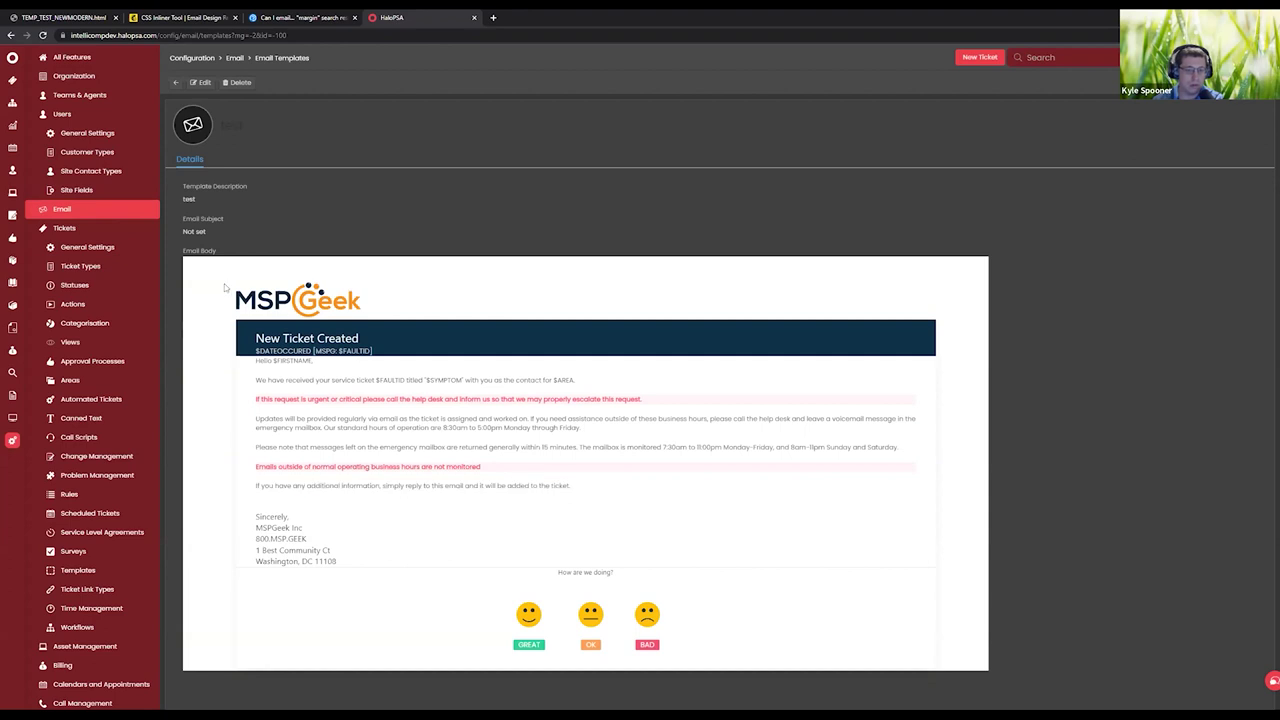
{"action": "left_click_drag", "start_coordinate": [226, 288], "coordinate": [368, 399]}
{"action": "mouse_move", "coordinate": [517, 491]}
{"action": "left_mouse_down"}
{"action": "mouse_move", "coordinate": [740, 558]}
{"action": "mouse_move", "coordinate": [817, 620]}
{"action": "left_mouse_up"}
{"action": "left_click", "coordinate": [574, 377]}
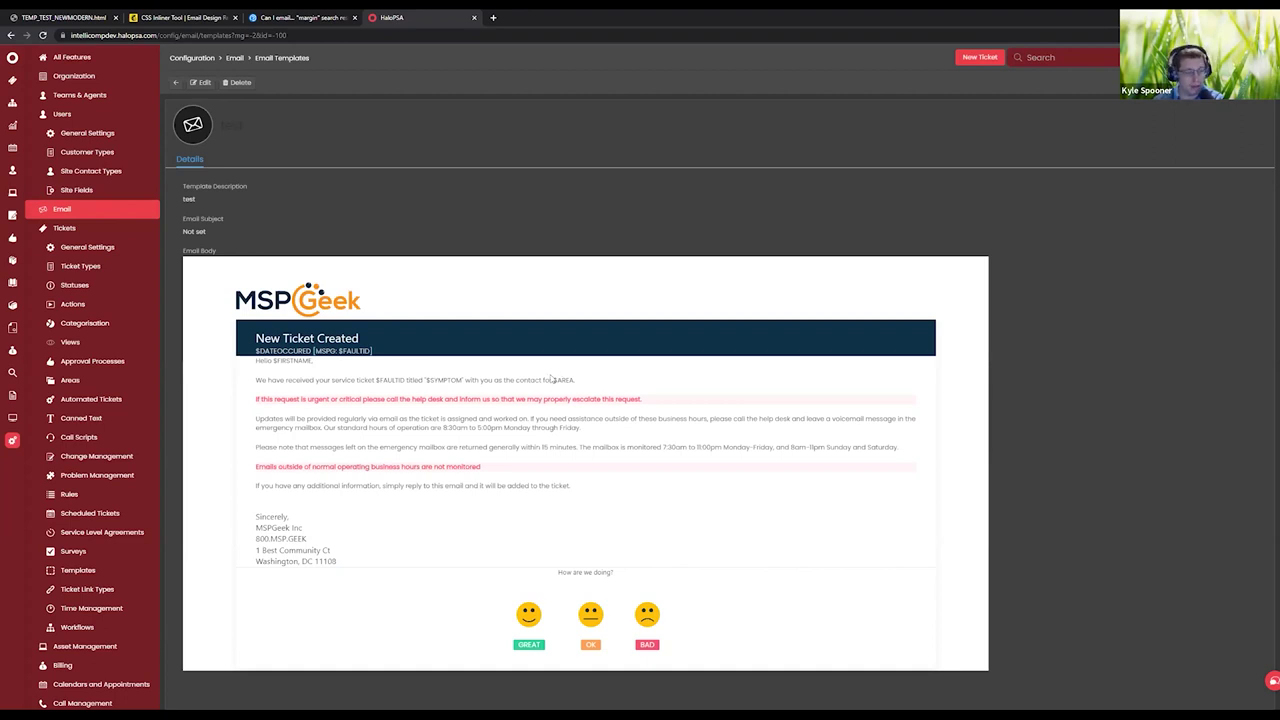
{"action": "triple_click", "coordinate": [222, 82]}
{"action": "left_click", "coordinate": [1082, 177]}
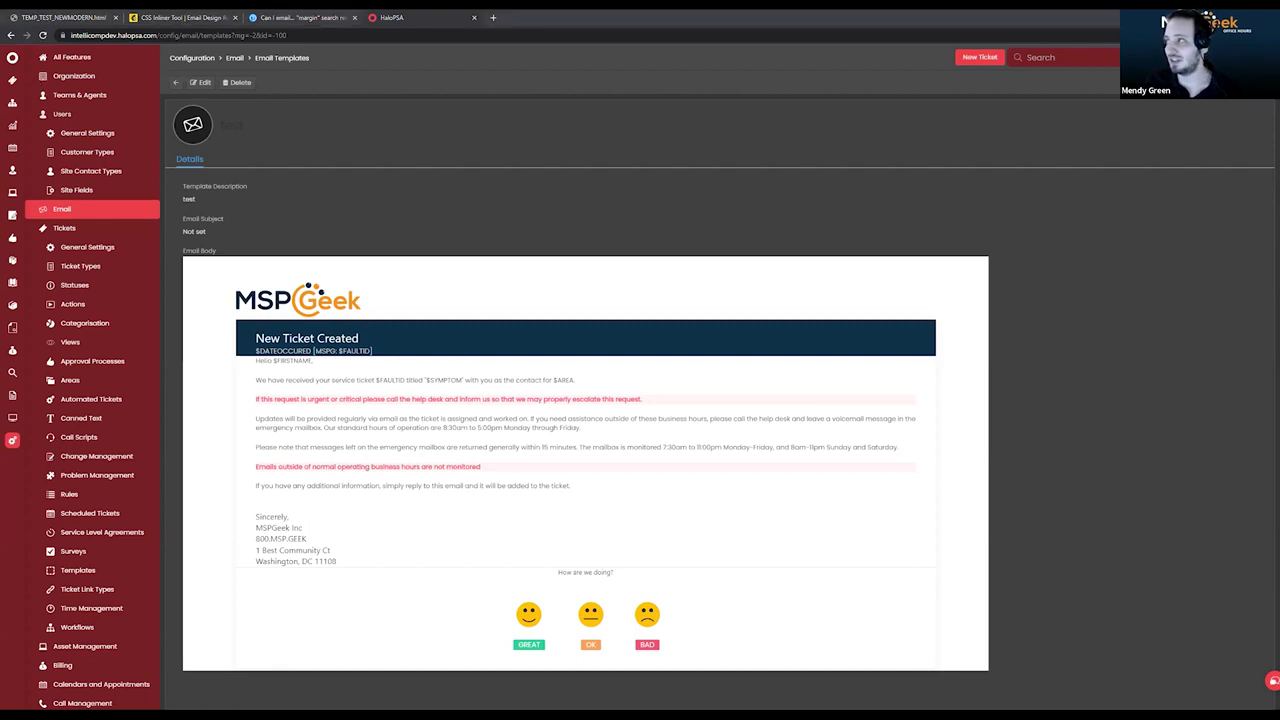
{"action": "key", "text": "ctrl+2"}
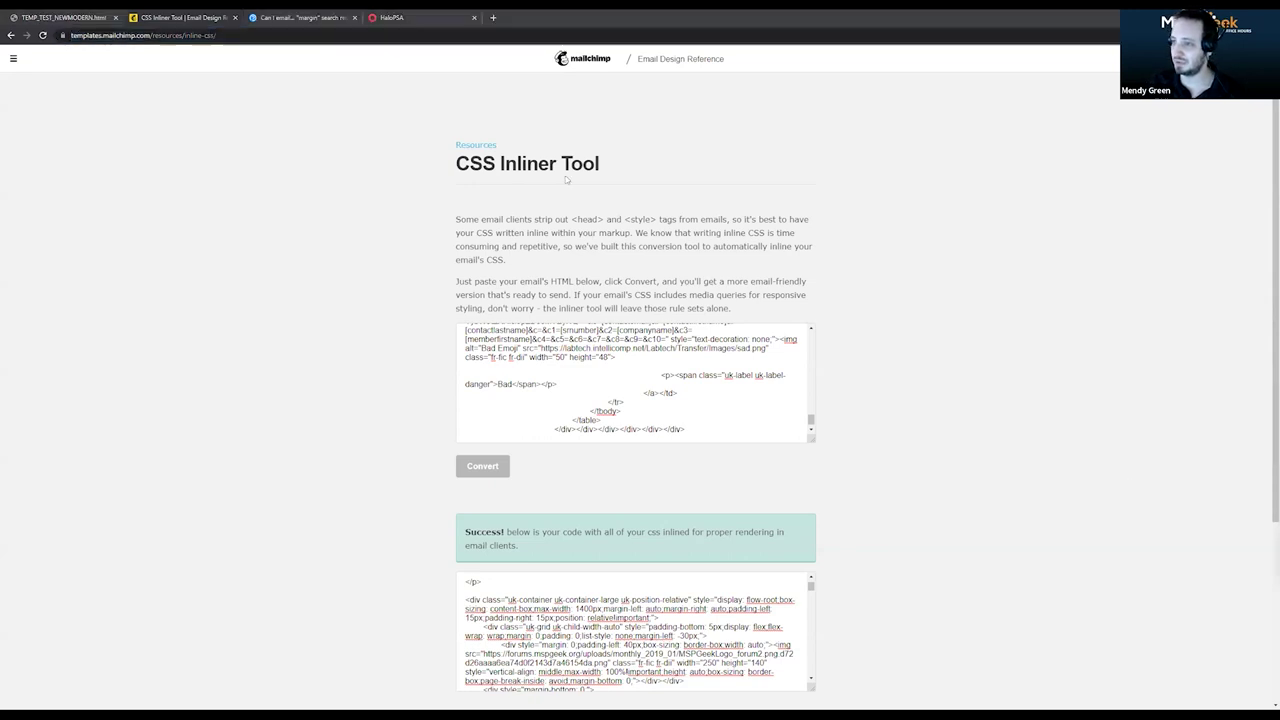
{"action": "key", "text": "ctrl+3"}
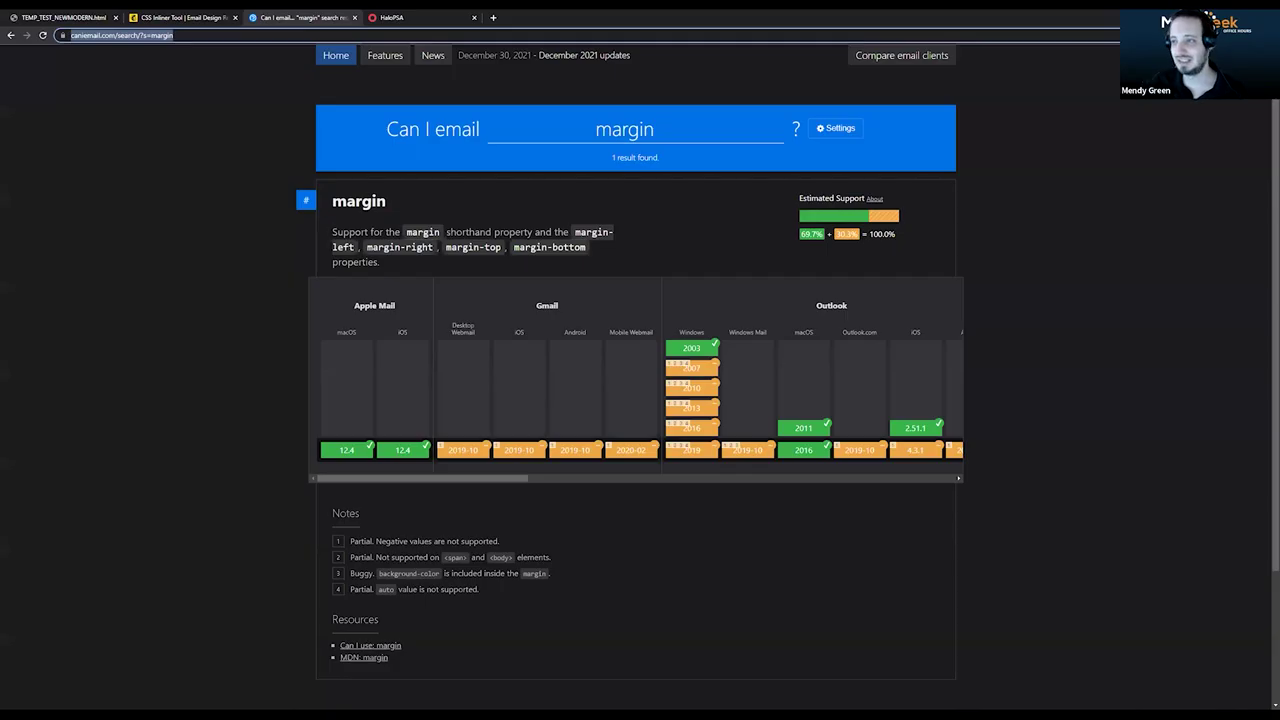
{"action": "left_click", "coordinate": [40, 14]}
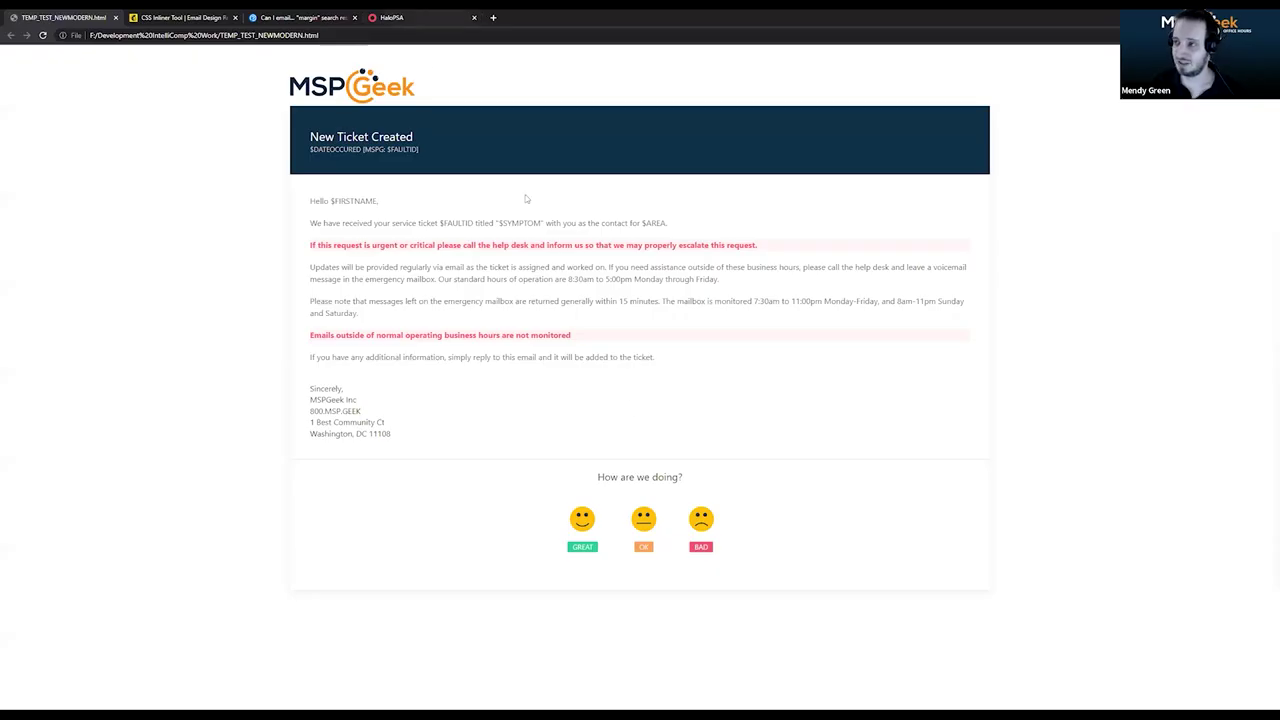
{"action": "key", "text": "ctrl+4"}
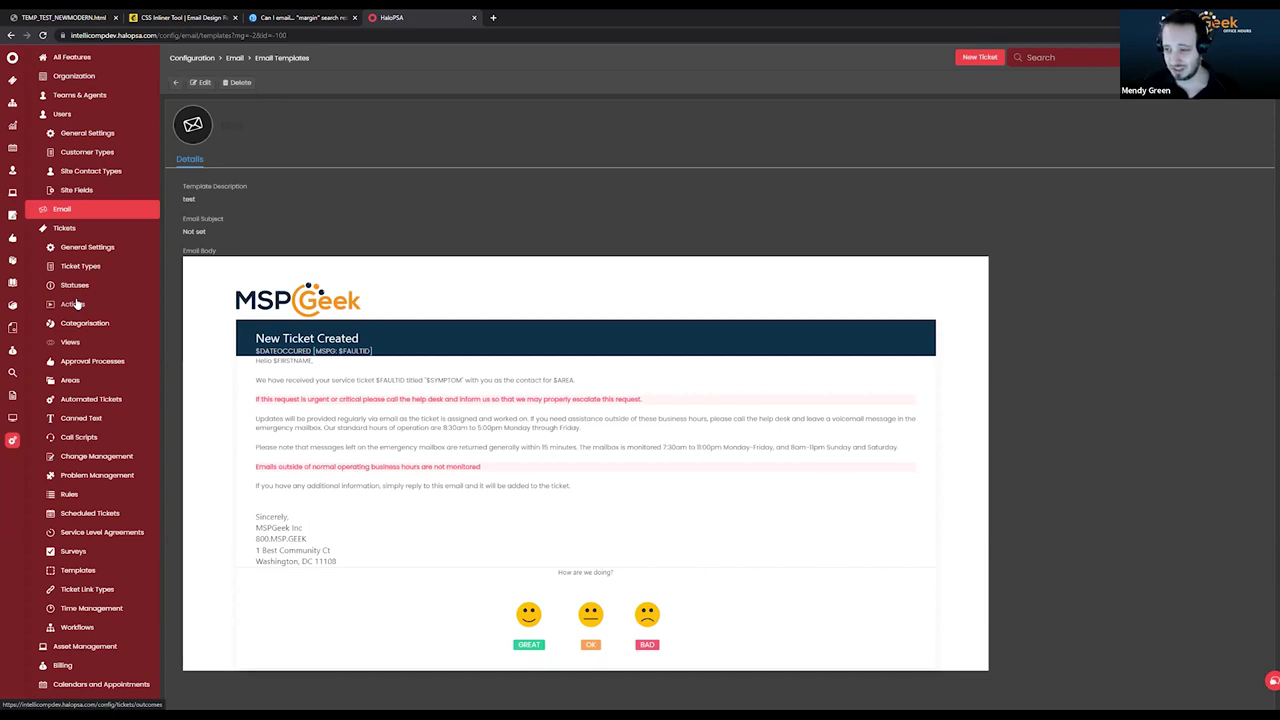
Edit the test template and open the Variables page from its link.
{"action": "left_click", "coordinate": [202, 84]}
{"action": "left_click", "coordinate": [549, 238]}
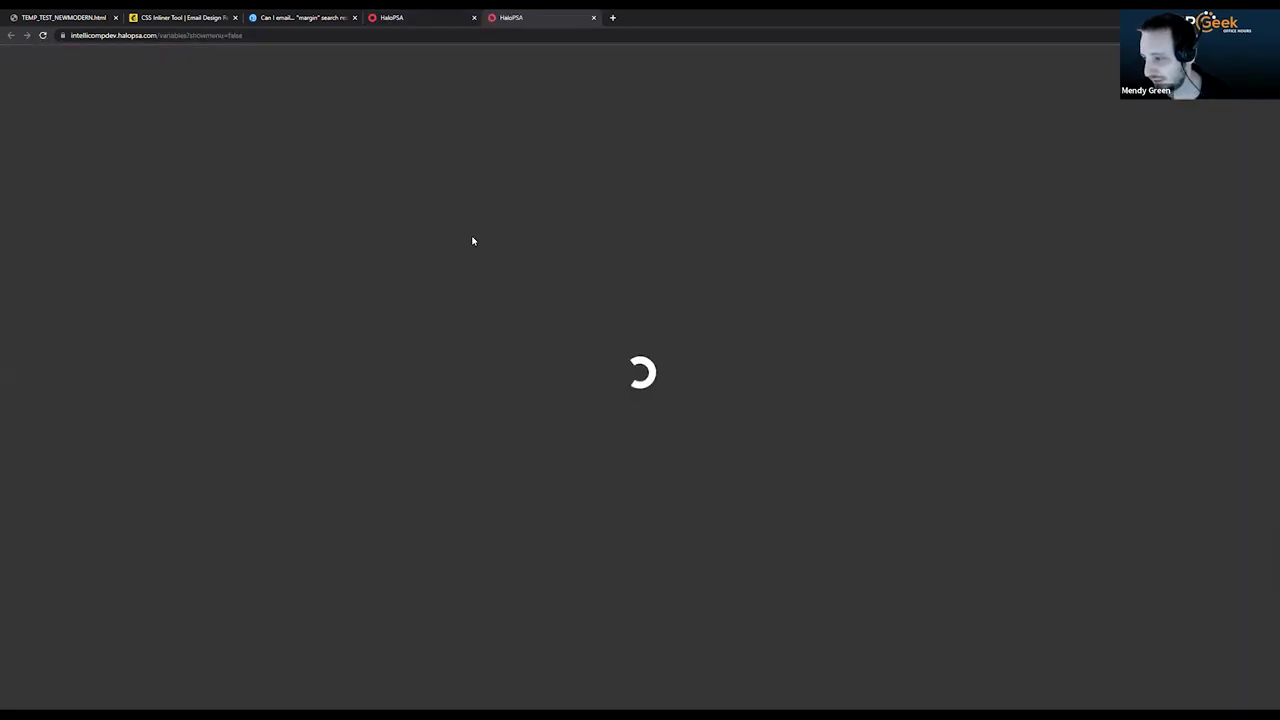
{"action": "left_click", "coordinate": [421, 127]}
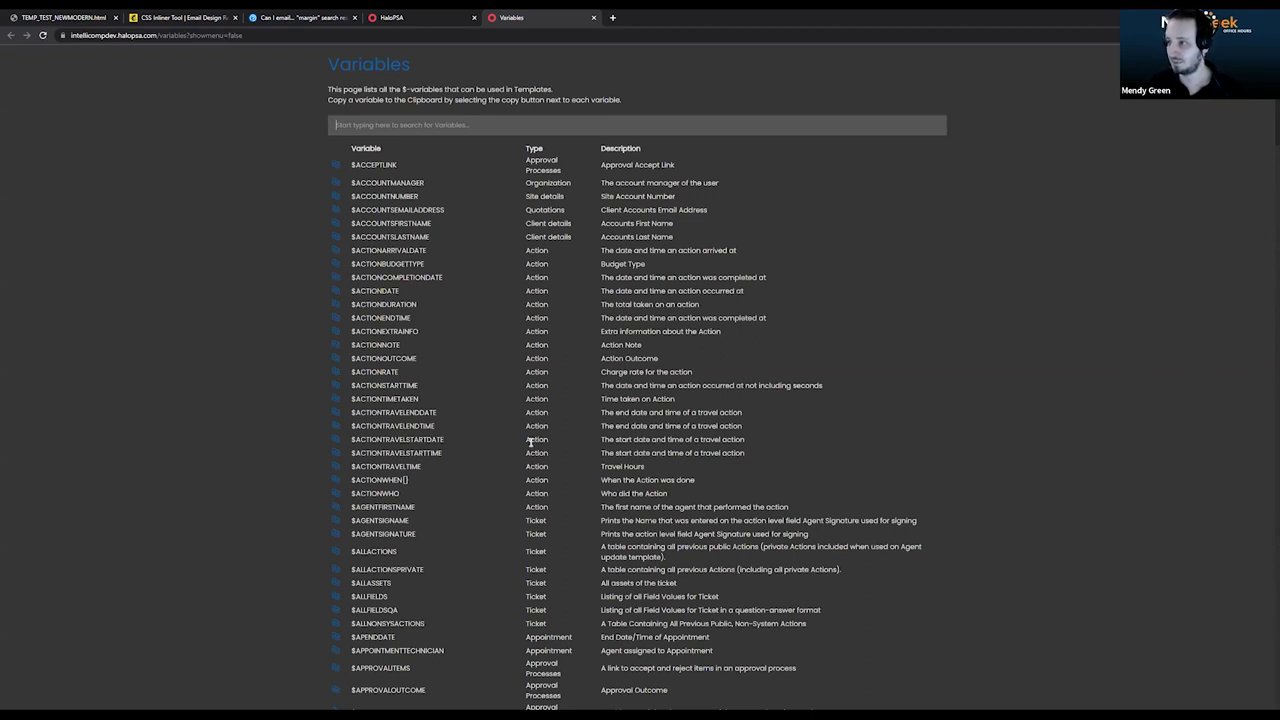
Find the $ACTIONNOTE variable in the Variables list and select it for copying.
{"action": "scroll", "coordinate": [481, 427], "scroll_direction": "down", "scroll_amount": 1}
{"action": "scroll", "coordinate": [481, 426], "scroll_direction": "down", "scroll_amount": 5}
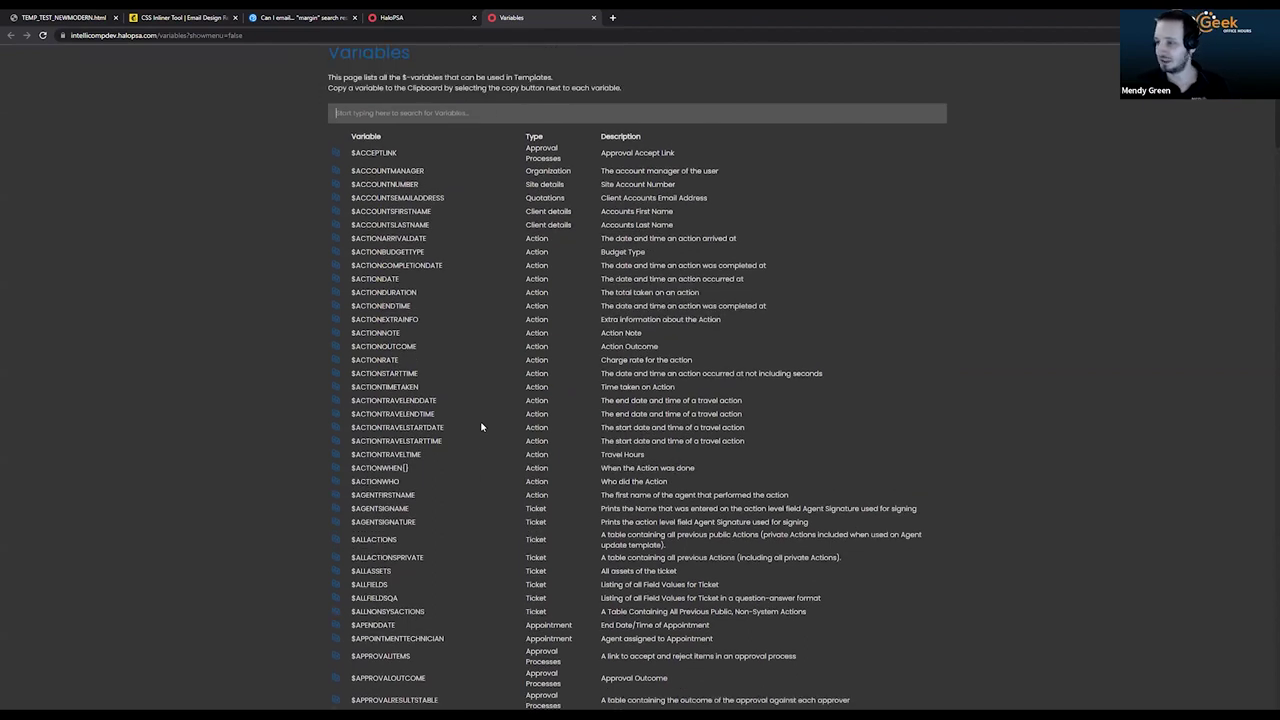
{"action": "scroll", "coordinate": [481, 422], "scroll_direction": "down", "scroll_amount": 3}
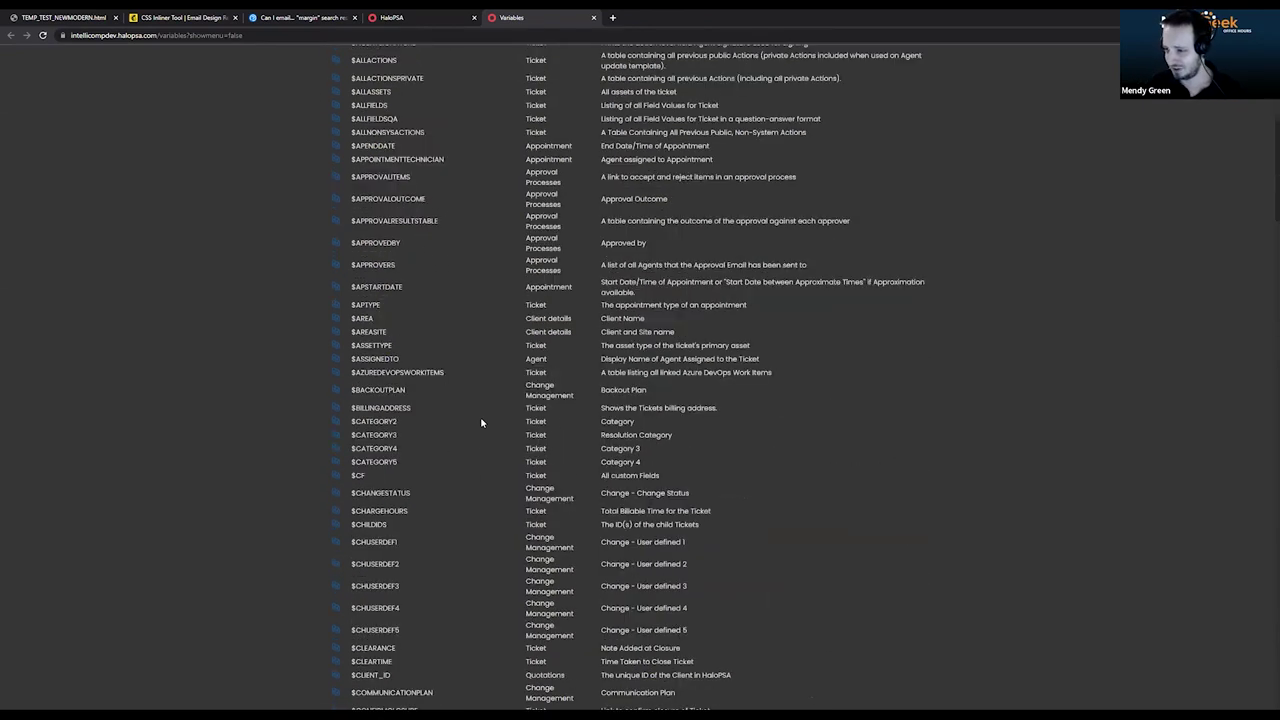
{"action": "scroll", "coordinate": [481, 423], "scroll_direction": "down", "scroll_amount": 8}
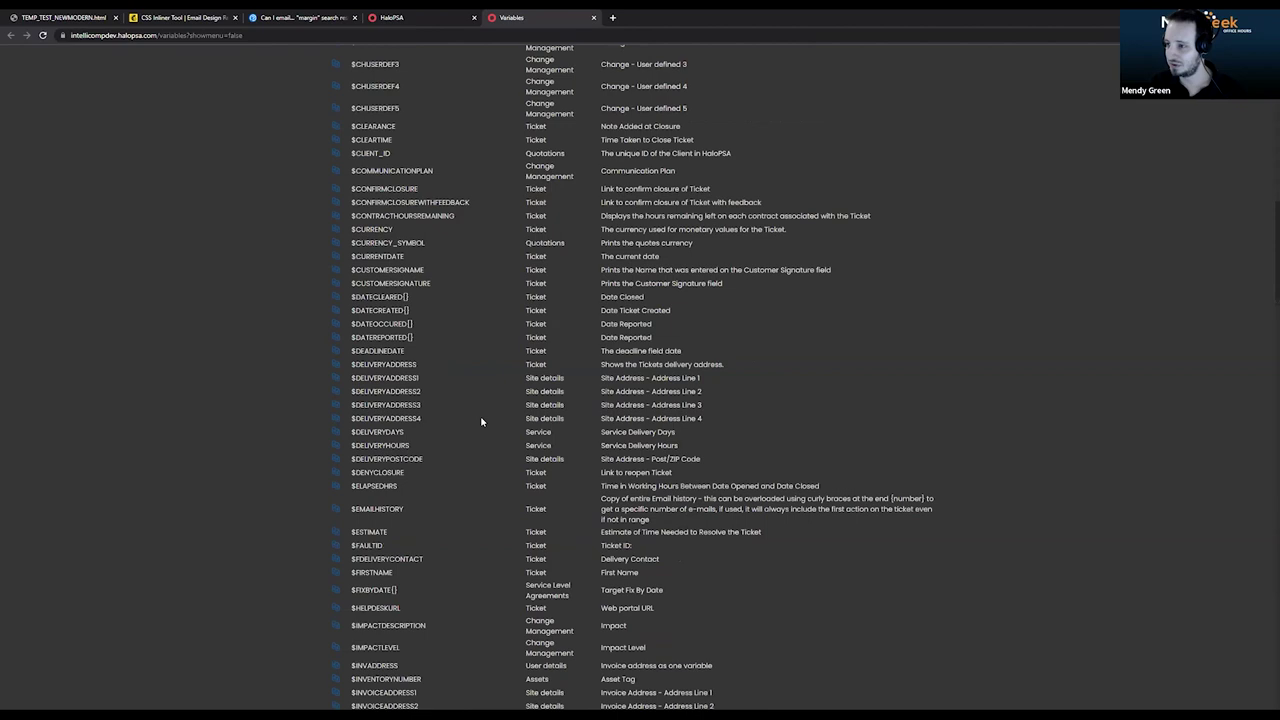
{"action": "scroll", "coordinate": [481, 422], "scroll_direction": "up", "scroll_amount": 15}
{"action": "double_click", "coordinate": [385, 346]}
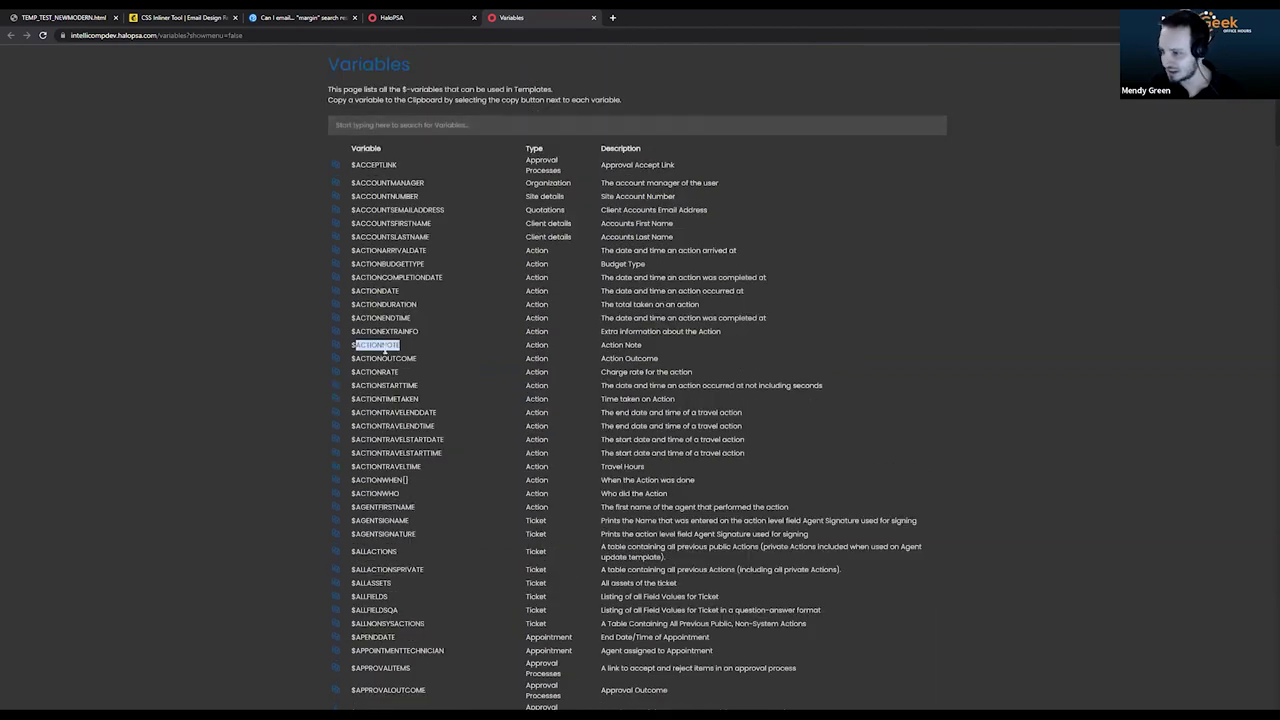
{"action": "left_click_drag", "start_coordinate": [402, 346], "coordinate": [215, 354]}
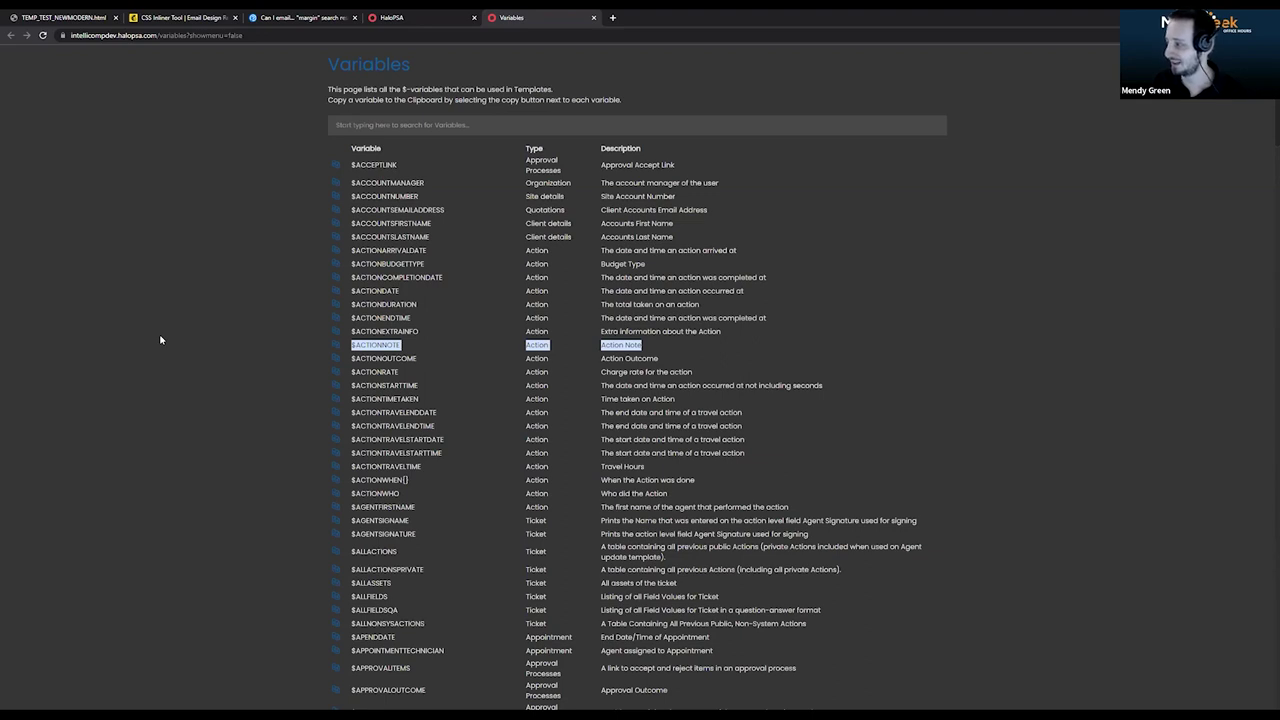
Replace the body paragraphs after 'Hello $FIRSTNAME' with $ACTIONNOTE and save the template.
{"action": "left_click", "coordinate": [400, 17]}
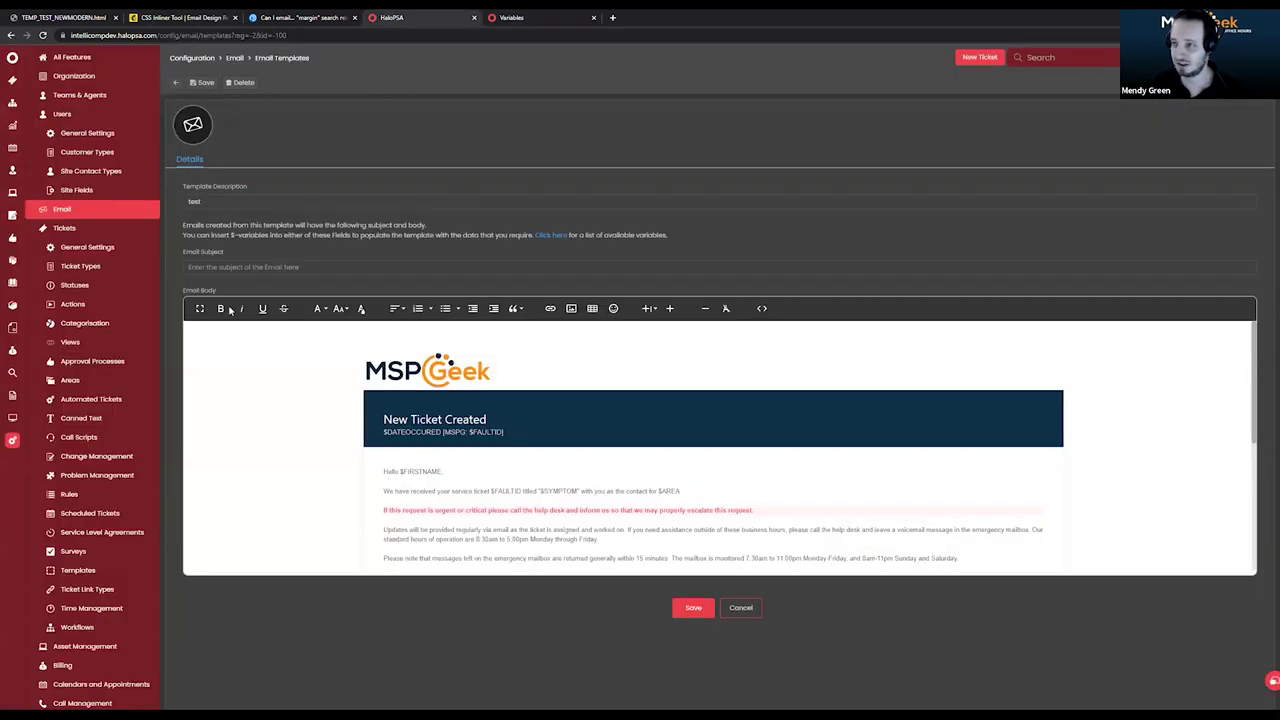
{"action": "left_click", "coordinate": [761, 308]}
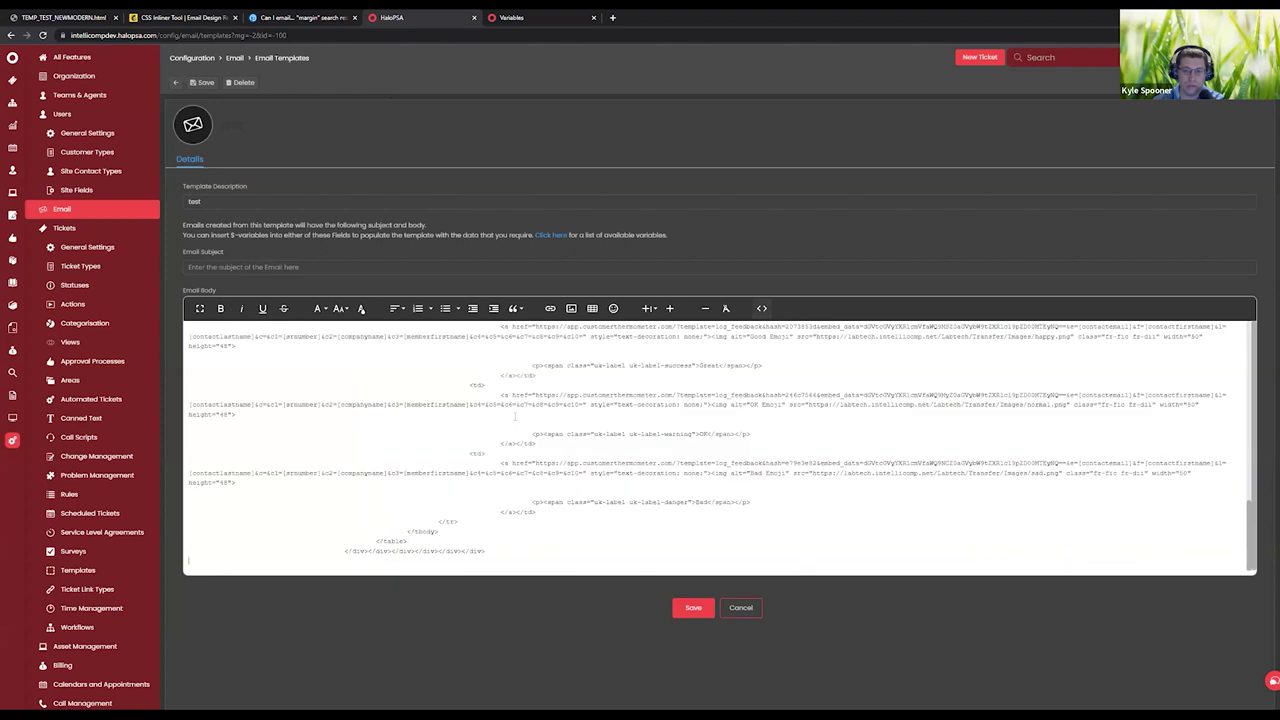
{"action": "scroll", "coordinate": [515, 417], "scroll_direction": "up", "scroll_amount": 10}
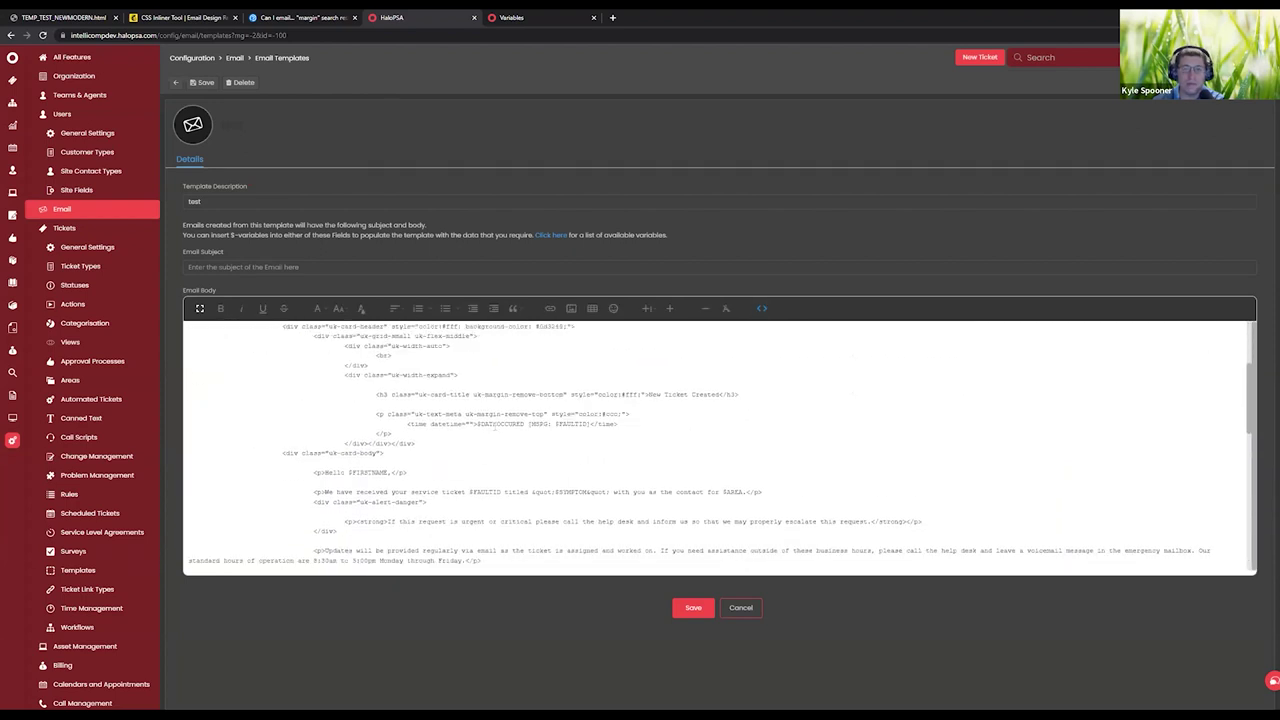
{"action": "left_click", "coordinate": [760, 308]}
{"action": "scroll", "coordinate": [613, 443], "scroll_direction": "up", "scroll_amount": 2}
{"action": "left_click_drag", "start_coordinate": [662, 447], "coordinate": [375, 487]}
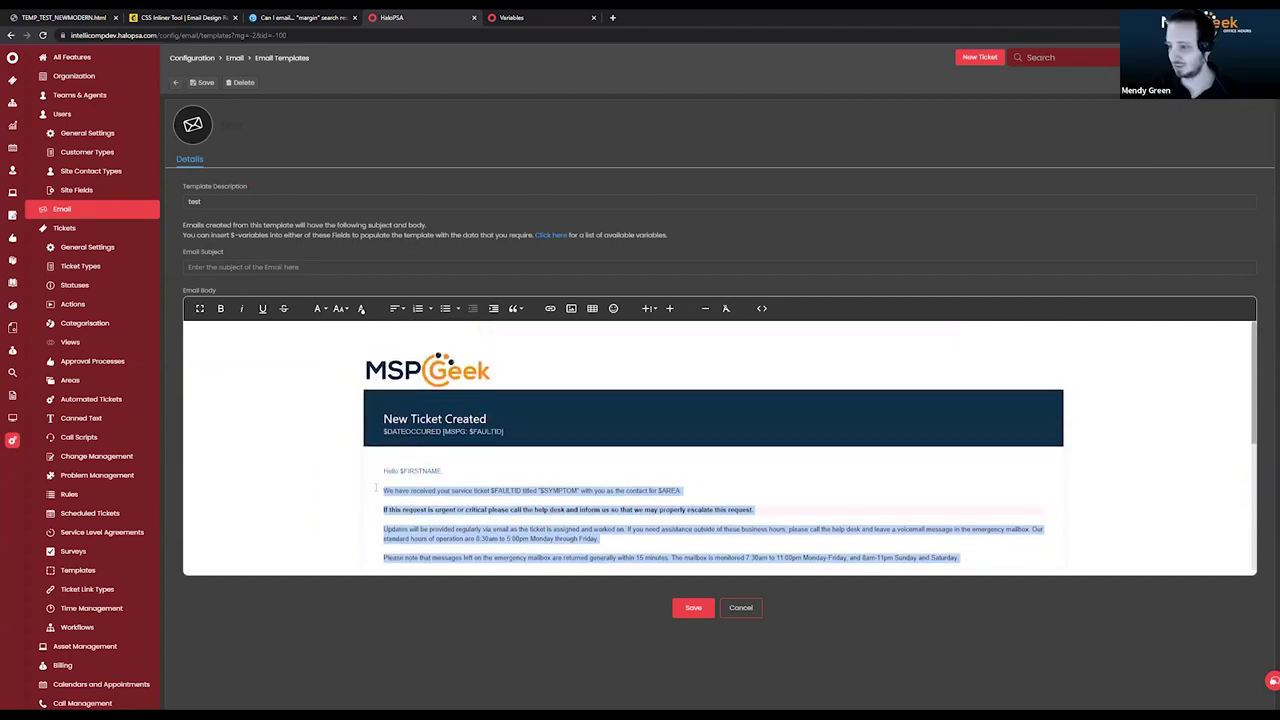
{"action": "type", "text": "$ACTIONNOTE"}
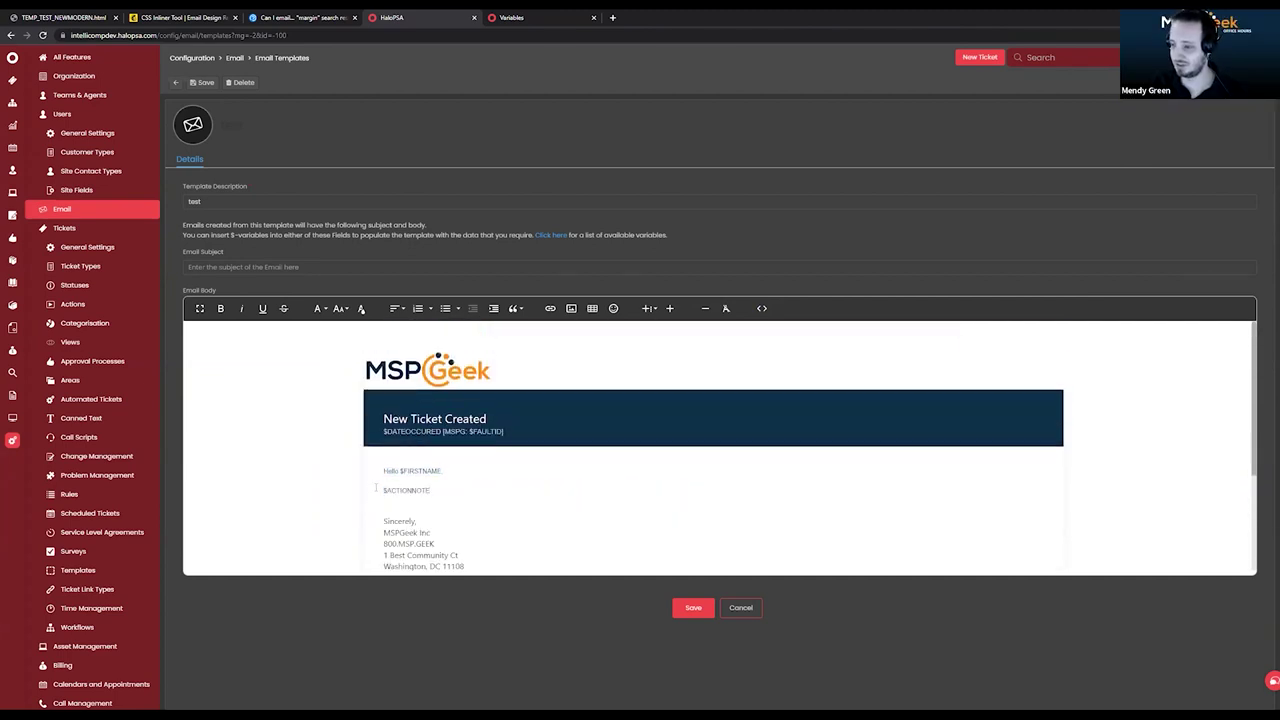
{"action": "left_click", "coordinate": [695, 607]}
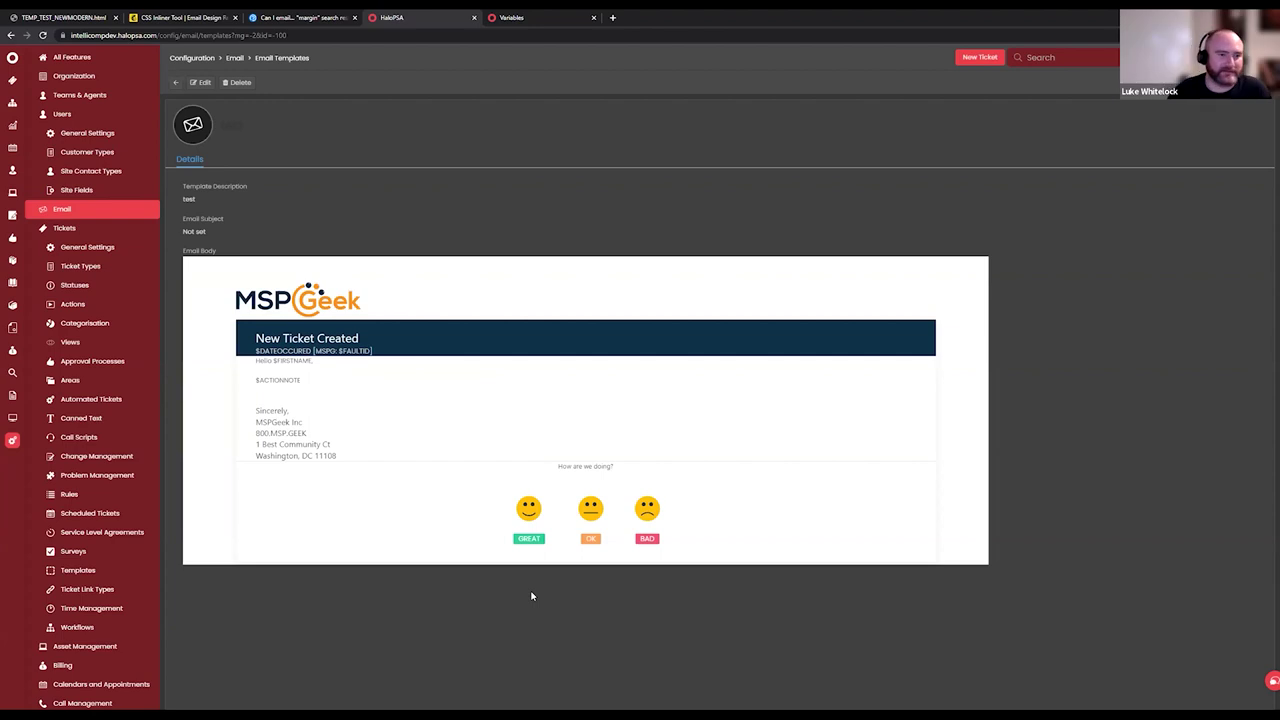
Search the Variables page for 'history' and select $EMAILHISTORY.
{"action": "left_click", "coordinate": [511, 17]}
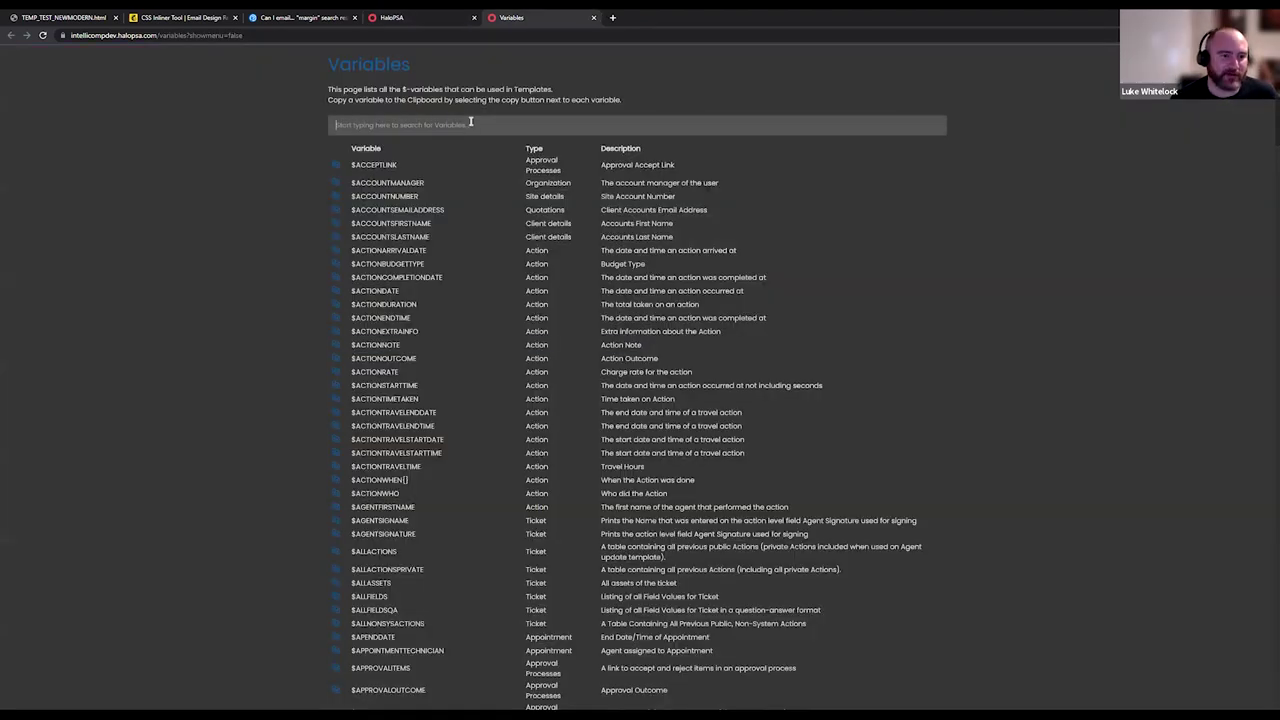
{"action": "type", "text": "email"}
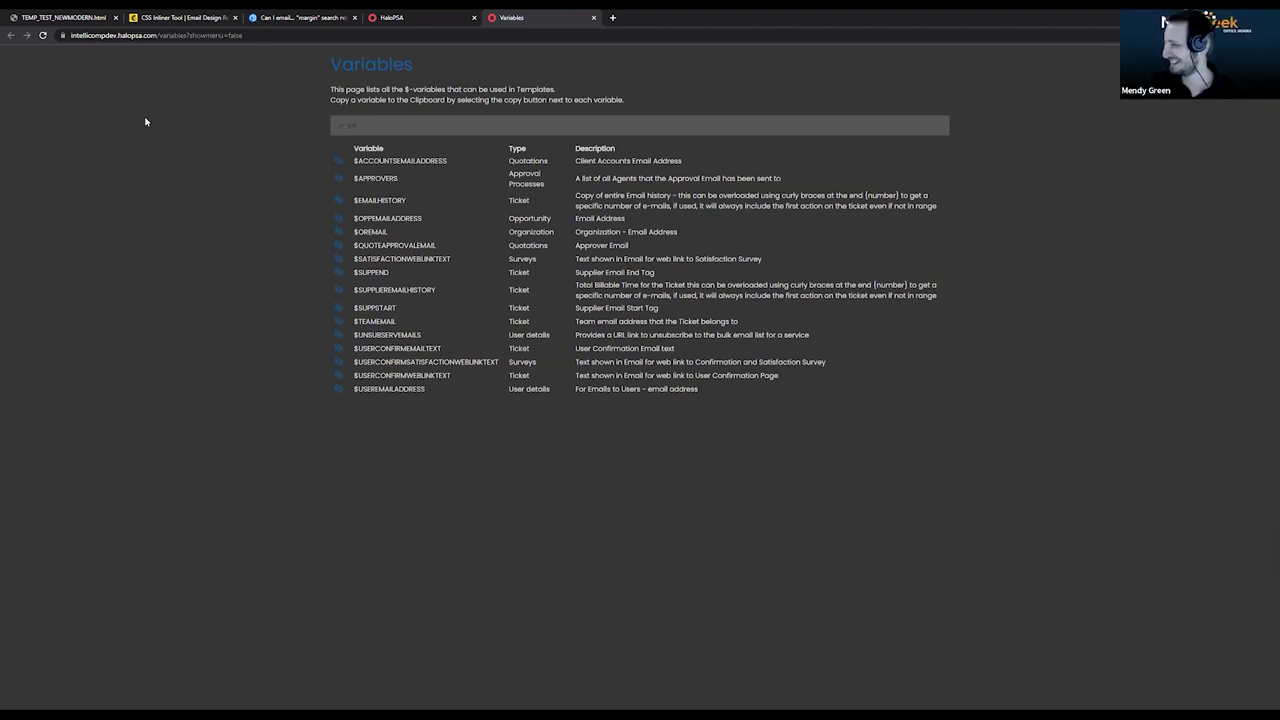
{"action": "type", "text": "history"}
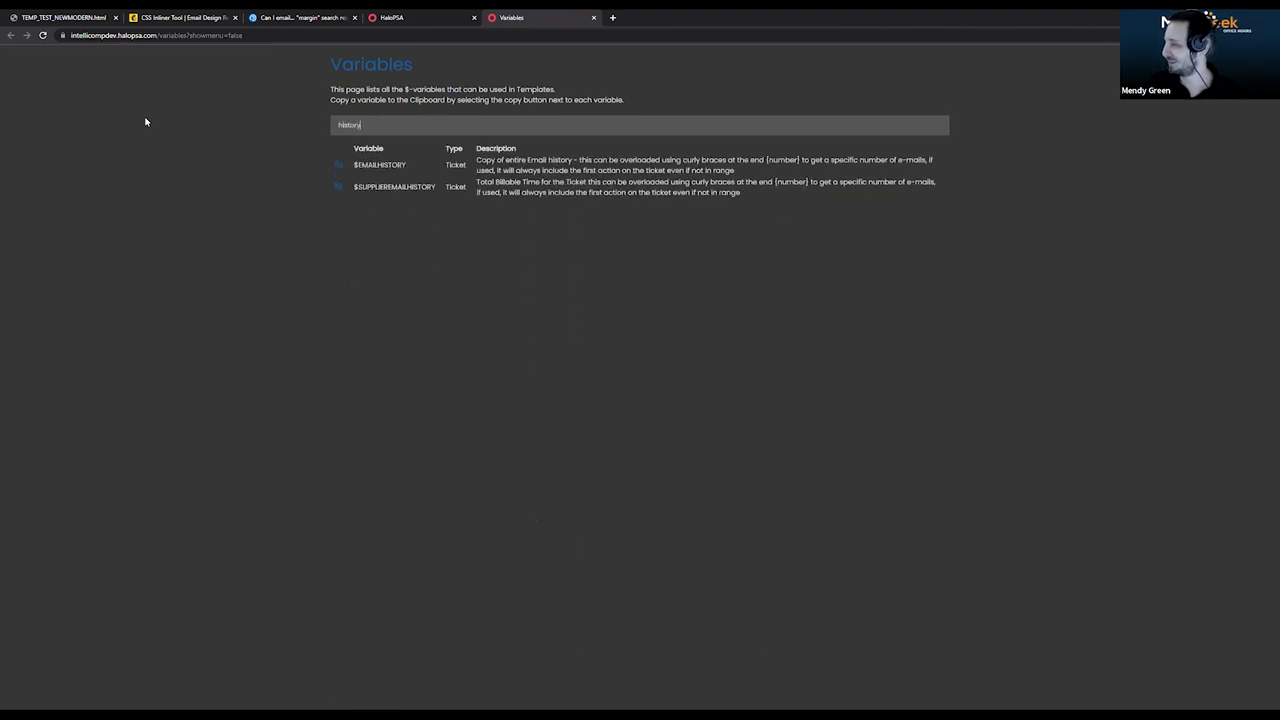
{"action": "left_click_drag", "start_coordinate": [438, 168], "coordinate": [336, 166]}
{"action": "key", "text": "ctrl+c"}
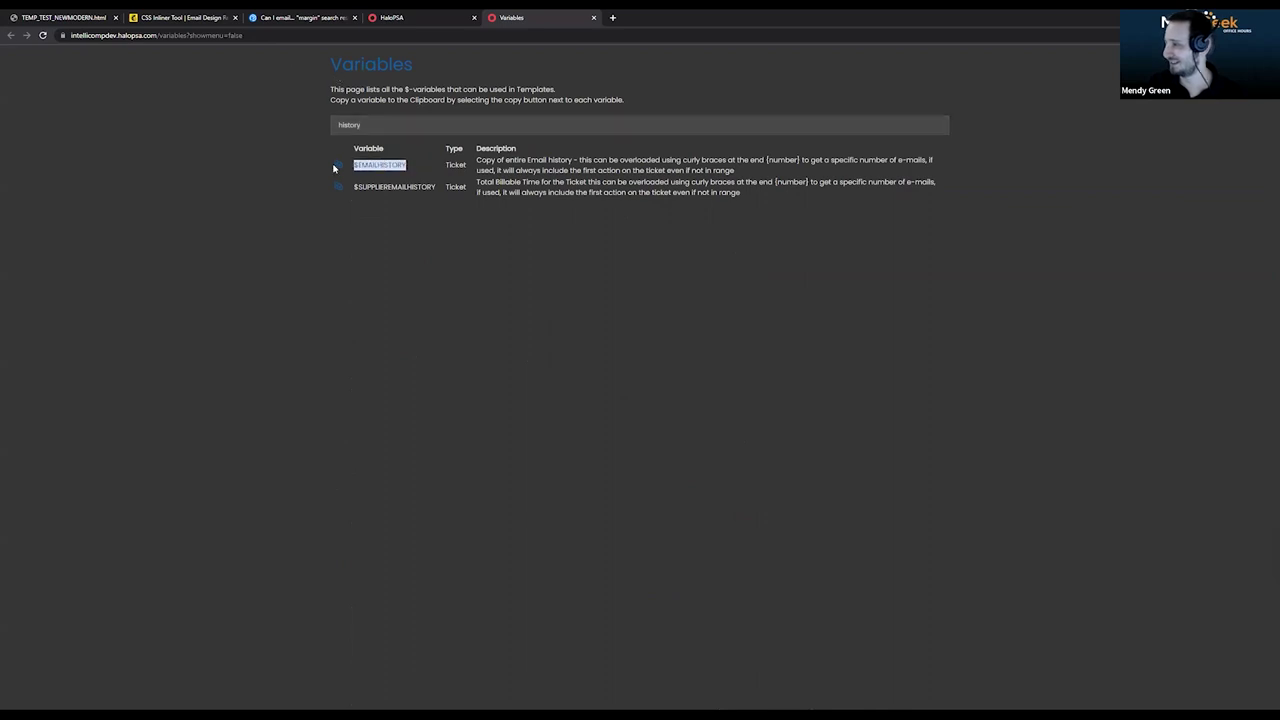
Append <div>$EMAILHISTORY</div> to the end of the template code and save.
{"action": "left_click", "coordinate": [430, 13]}
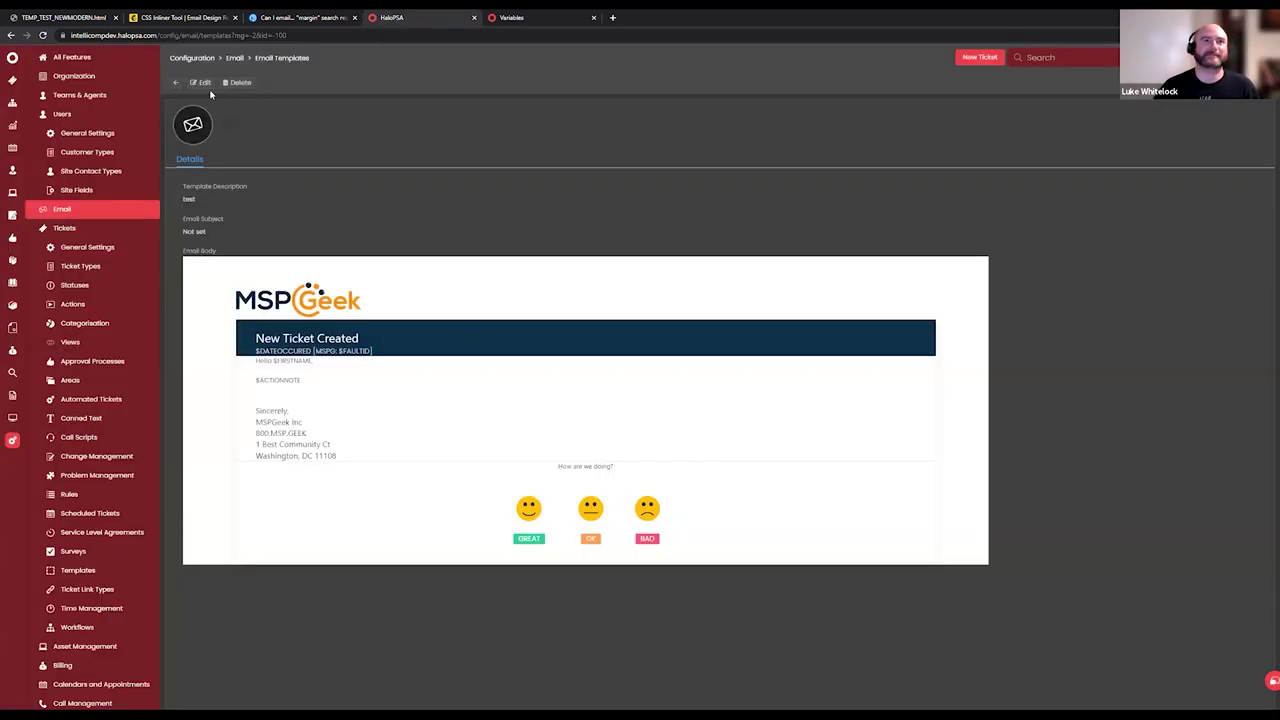
{"action": "scroll", "coordinate": [680, 500], "scroll_direction": "down", "scroll_amount": 5}
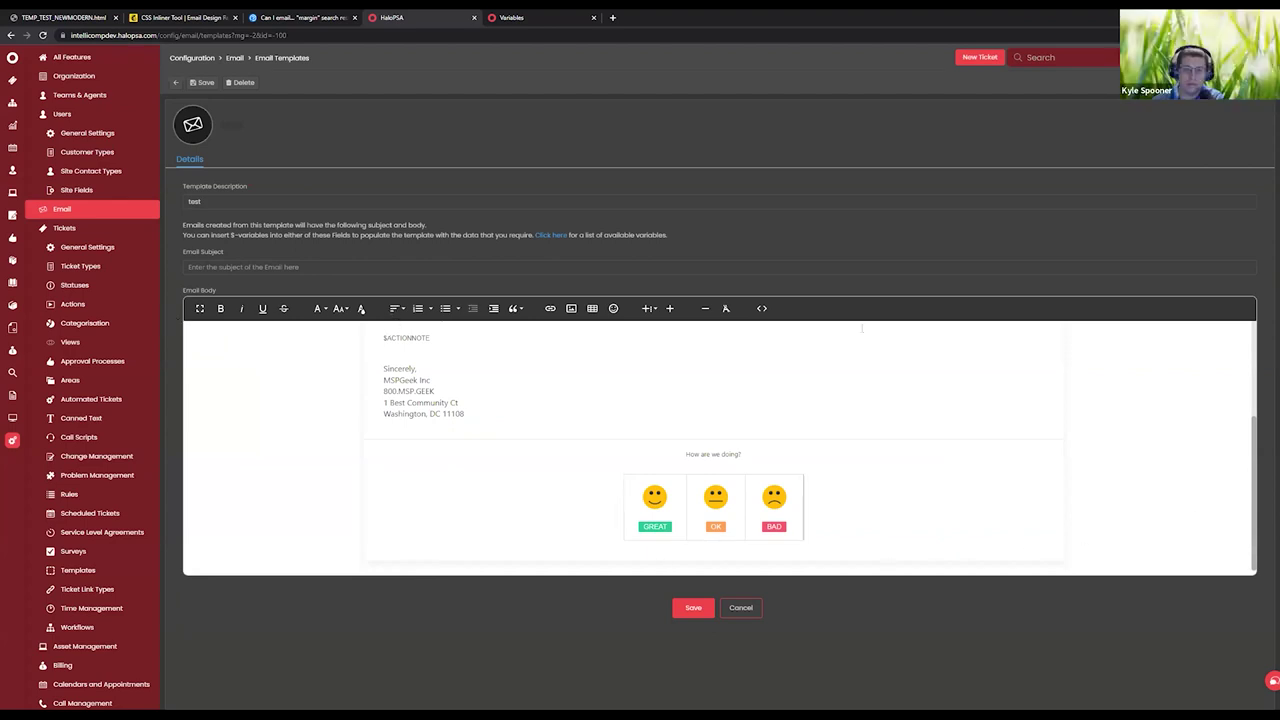
{"action": "left_click", "coordinate": [761, 308]}
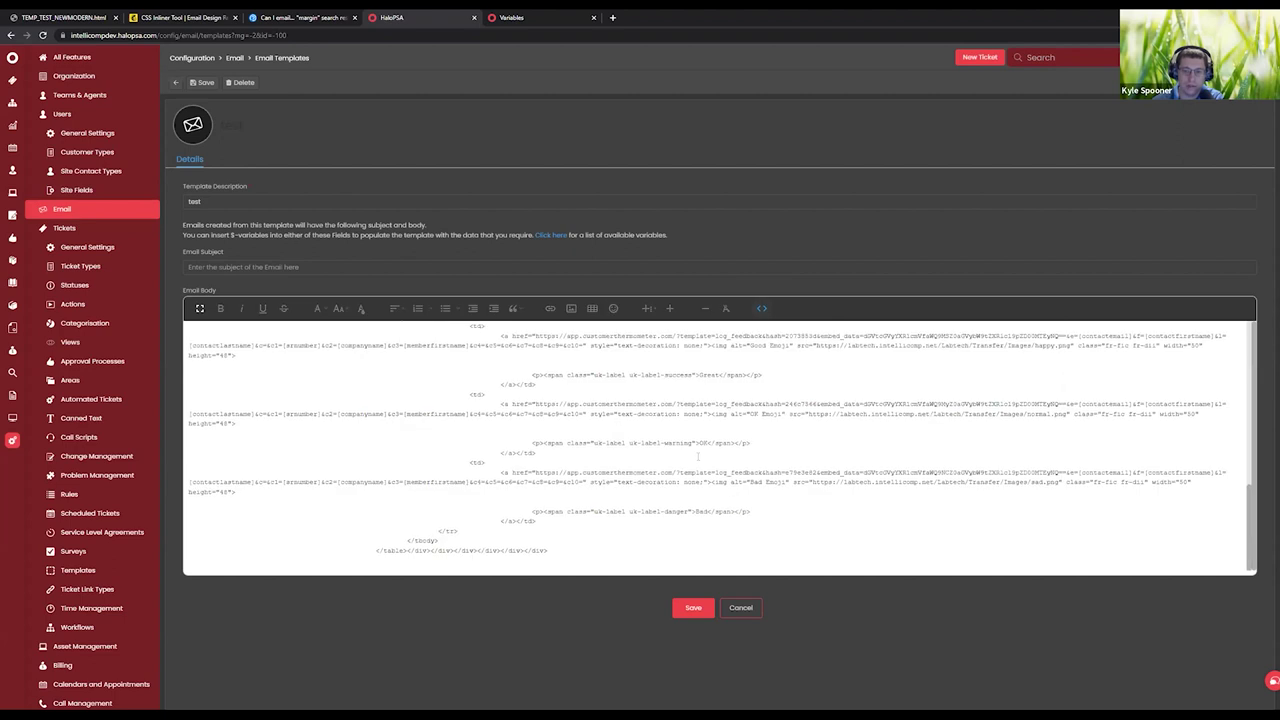
{"action": "left_click", "coordinate": [593, 553]}
{"action": "key", "text": "Return"}
{"action": "type", "text": "<div>"}
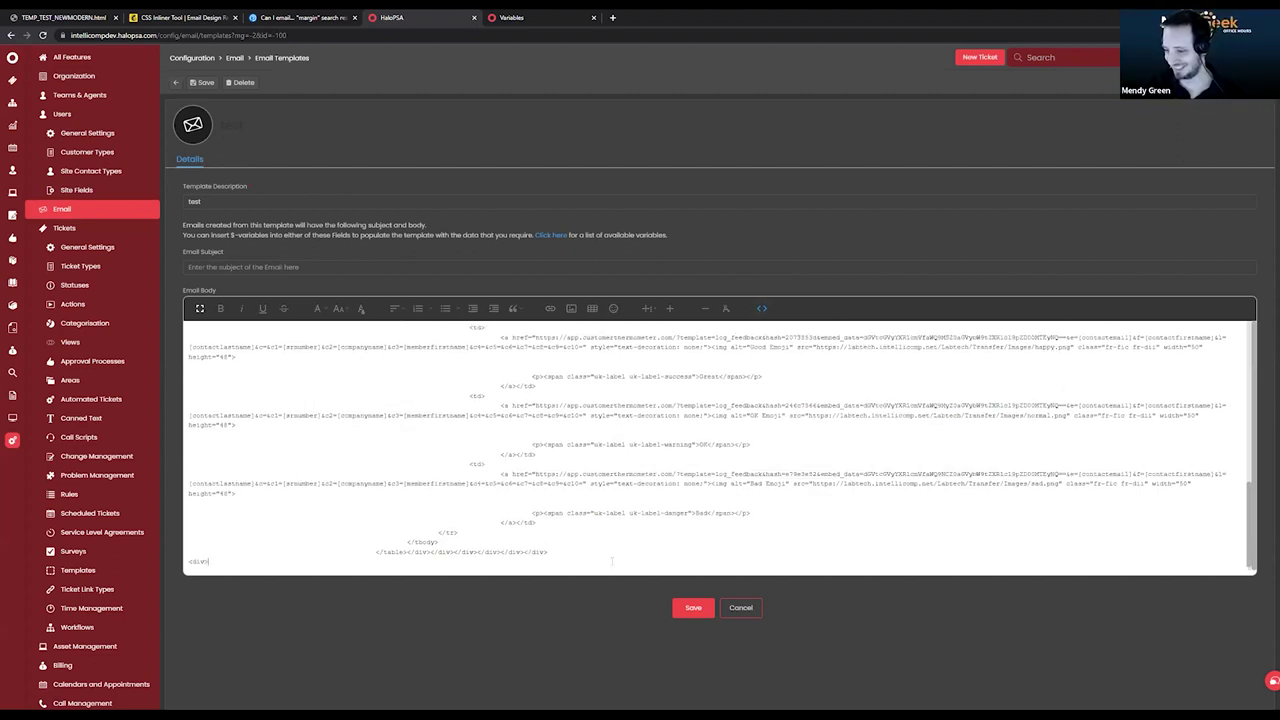
{"action": "key", "text": "ctrl+v"}
{"action": "type", "text": "</div"}
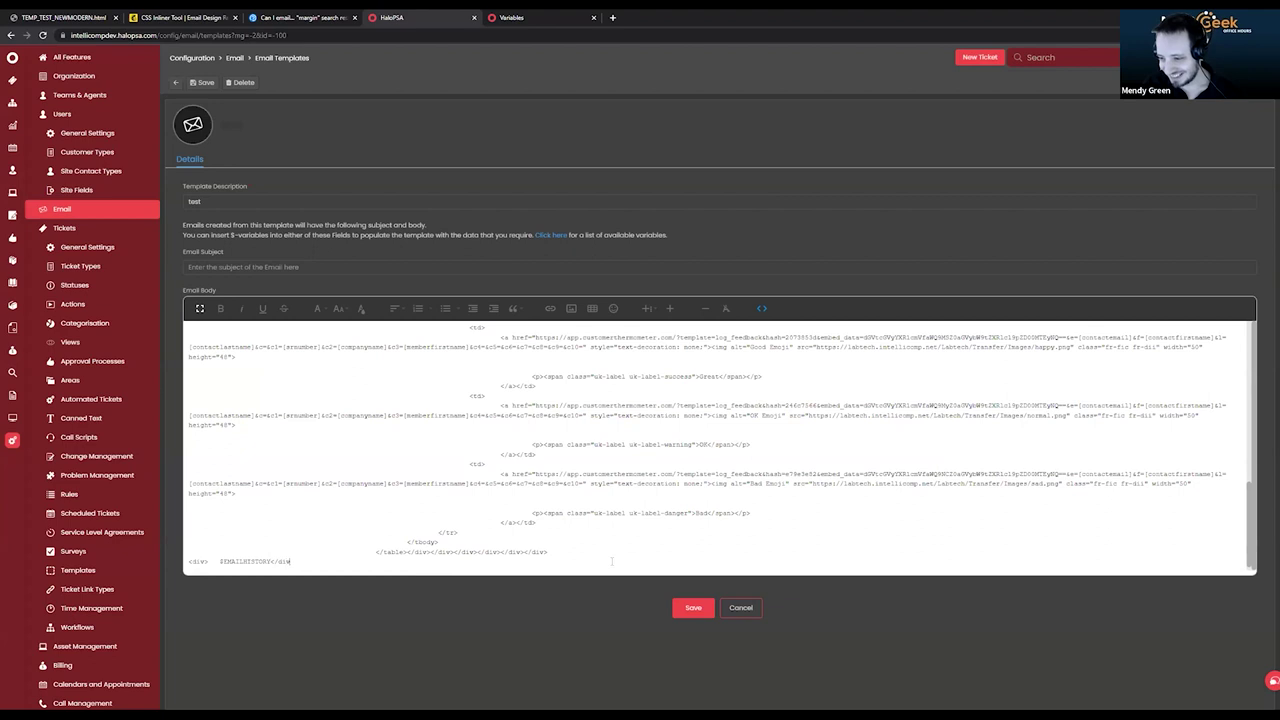
{"action": "left_click", "coordinate": [762, 308]}
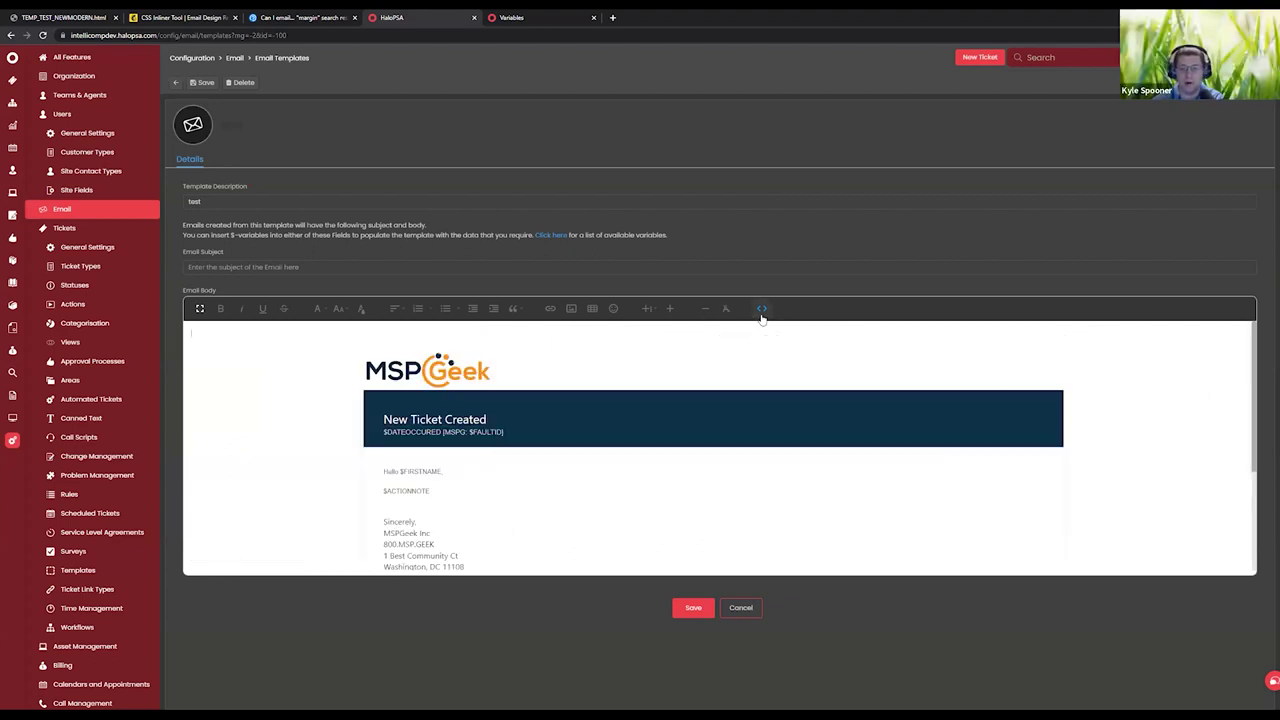
{"action": "scroll", "coordinate": [828, 511], "scroll_direction": "down", "scroll_amount": 3}
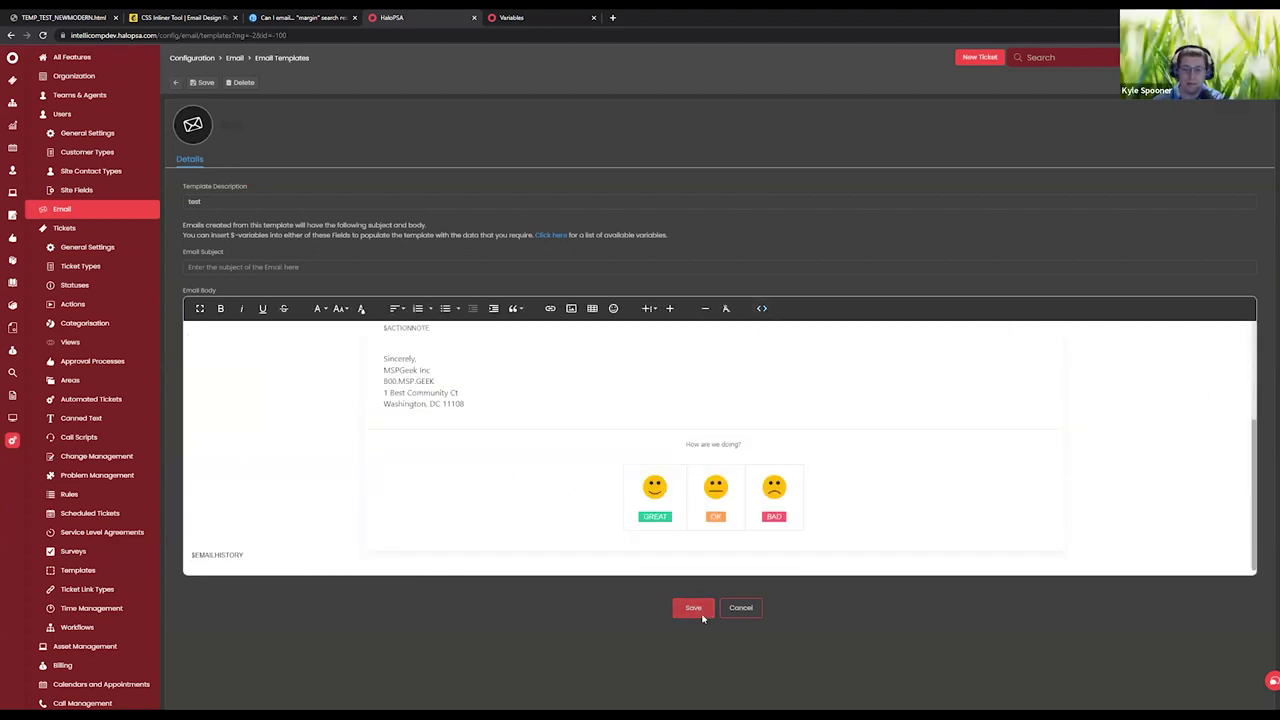
{"action": "left_click", "coordinate": [704, 611]}
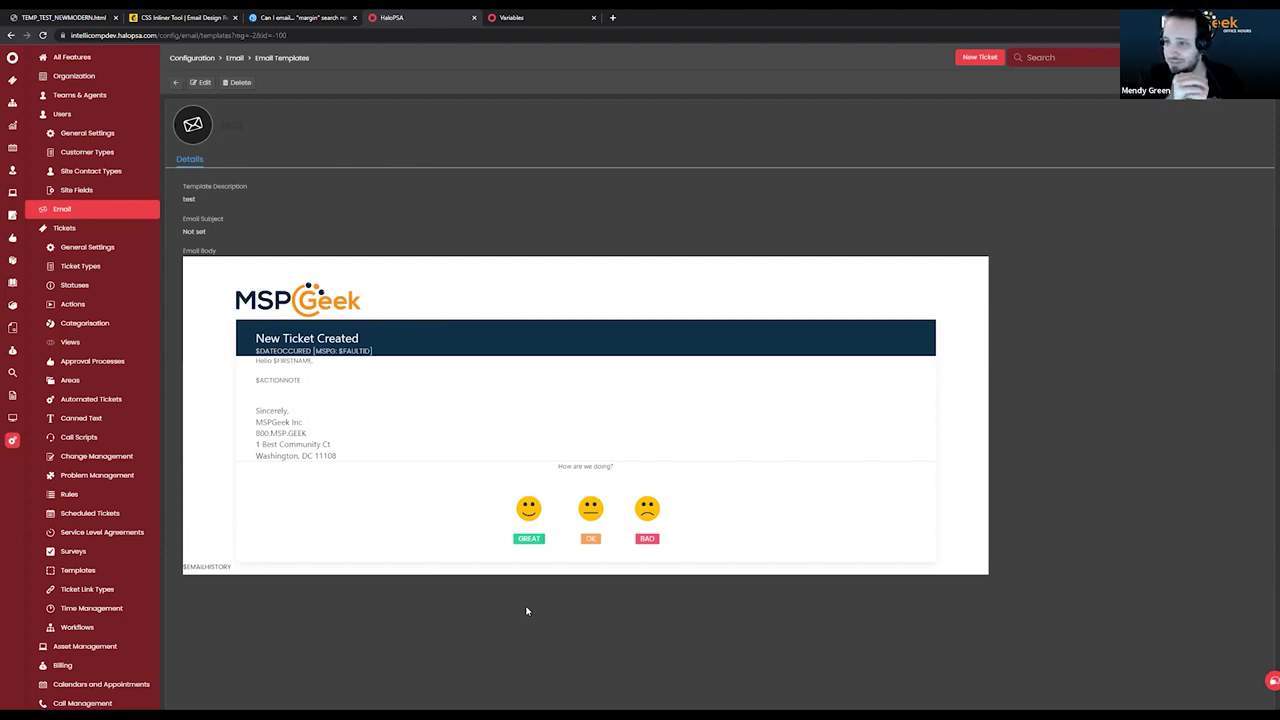
Create a ticket action with outcome 'SEND ME A TEST EMAIL BECAUSE THERE ISNT A TEST EUTTON' and button 'TEST EMAIL TEST'.
{"action": "left_click", "coordinate": [74, 304]}
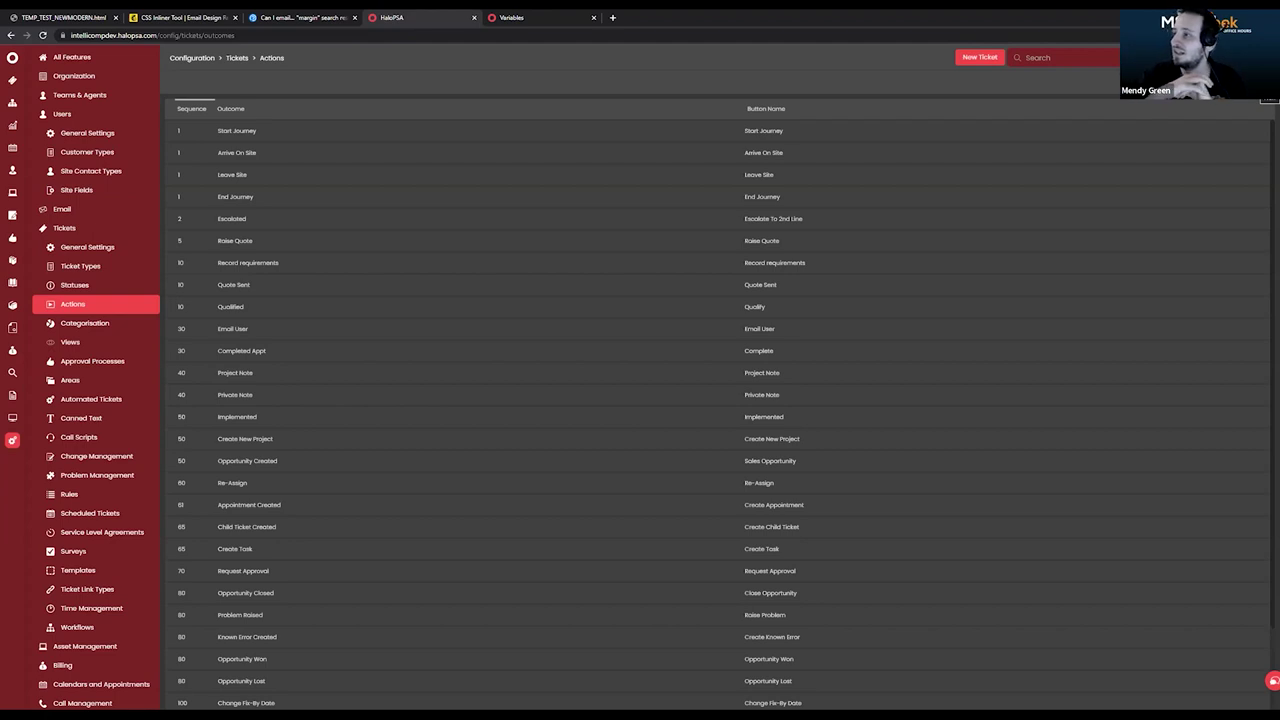
{"action": "type", "text": "SEND"}
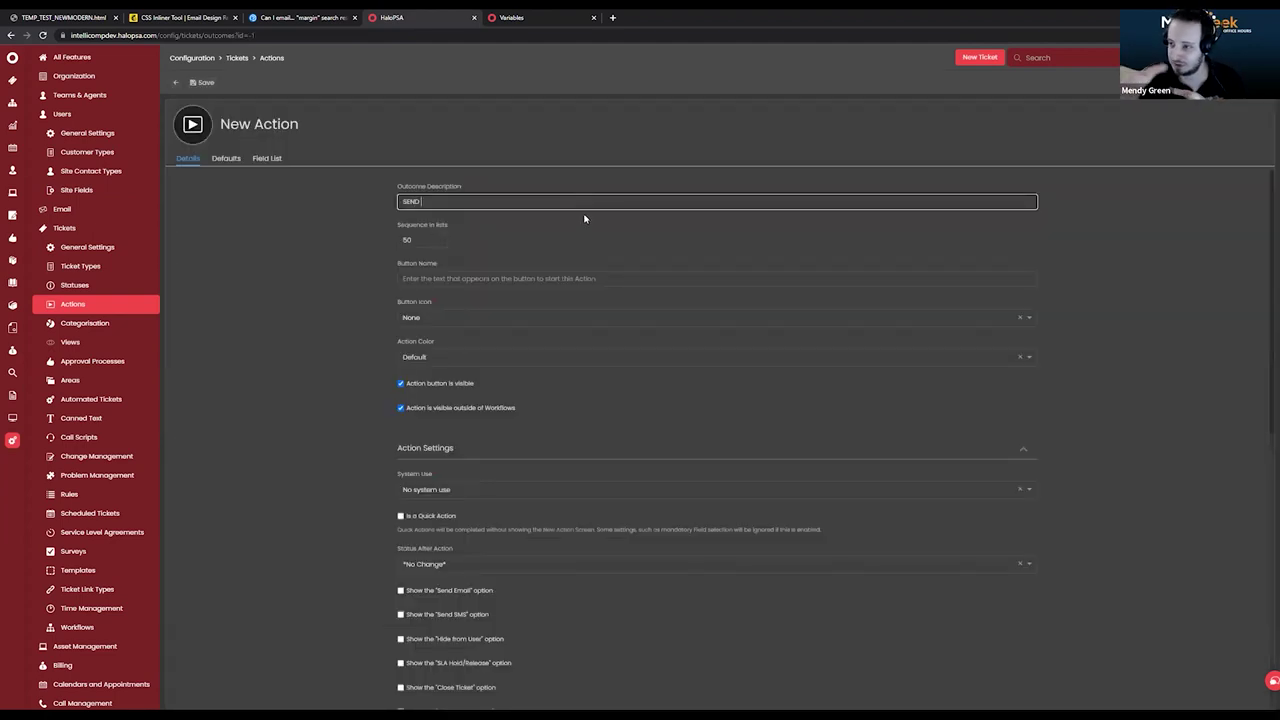
{"action": "type", "text": " ME A TEST EMAIL BE"}
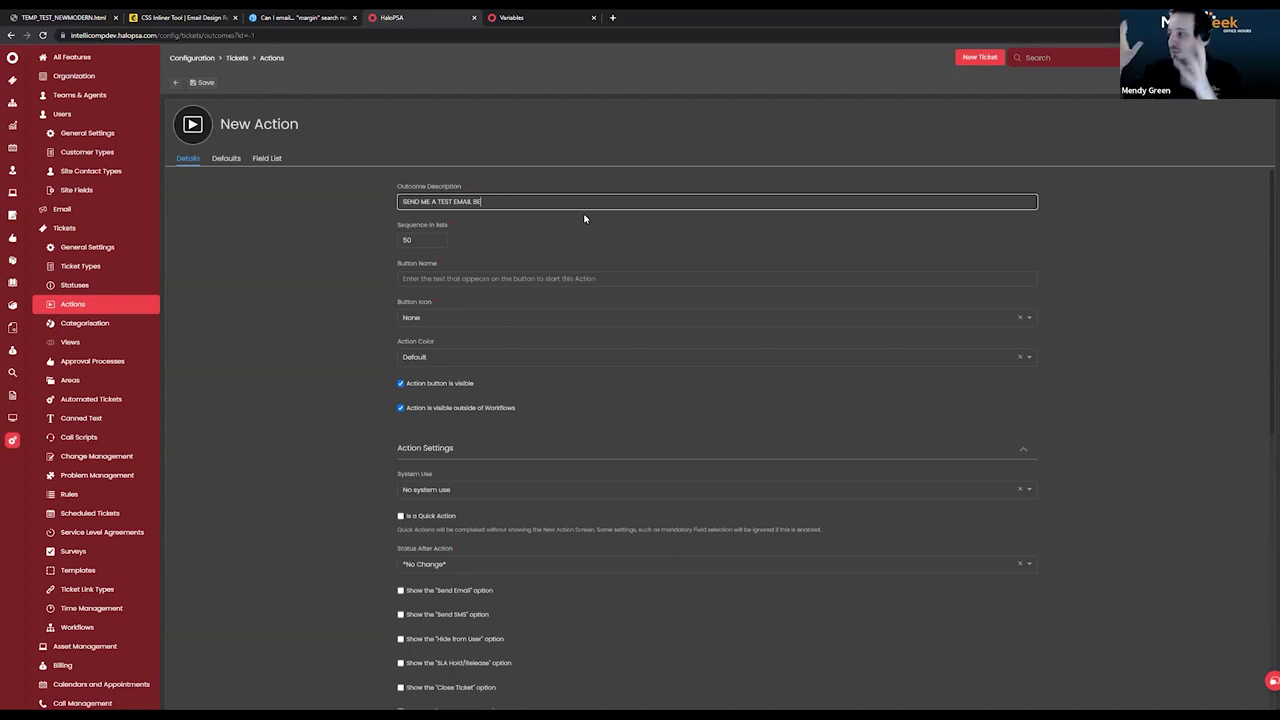
{"action": "type", "text": "CAUSE THERE ISNT A TEST E"}
{"action": "type", "text": "UTTON"}
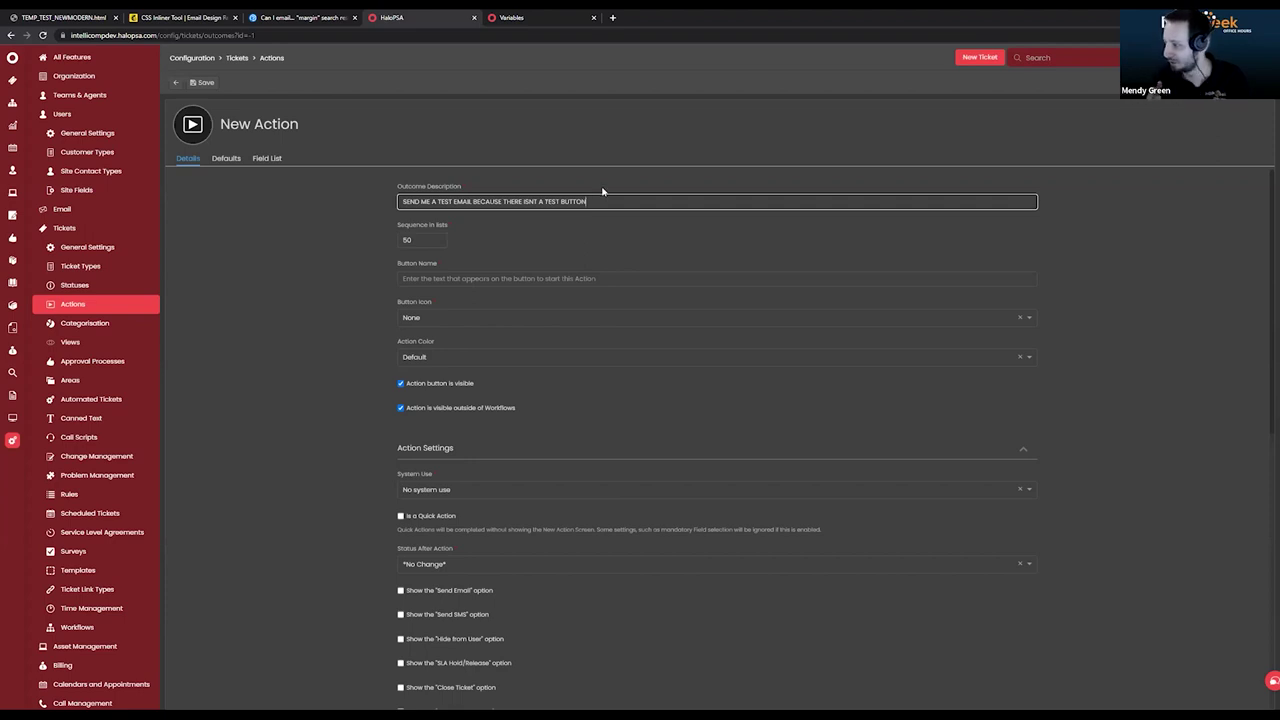
{"action": "left_click", "coordinate": [478, 278]}
{"action": "type", "text": "TEST EMAIL TEST"}
{"action": "scroll", "coordinate": [369, 397], "scroll_direction": "down", "scroll_amount": 4}
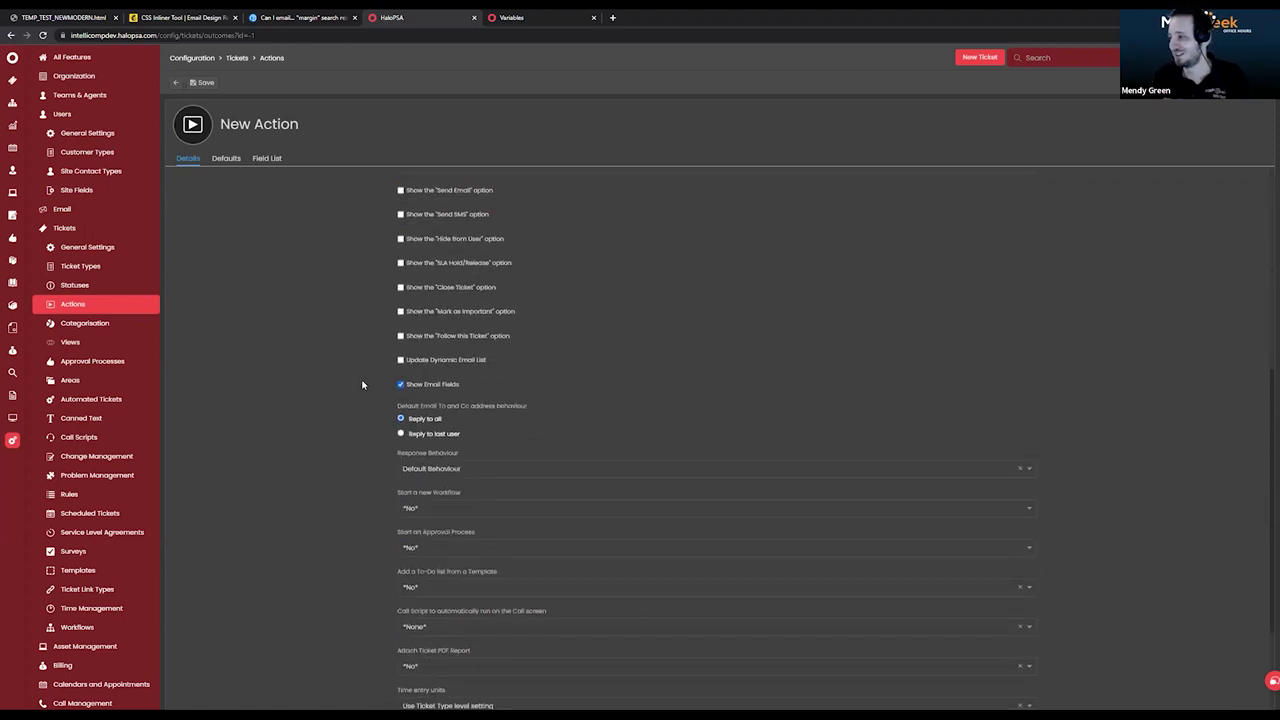
{"action": "scroll", "coordinate": [363, 384], "scroll_direction": "down", "scroll_amount": 1}
{"action": "scroll", "coordinate": [363, 382], "scroll_direction": "up", "scroll_amount": 2}
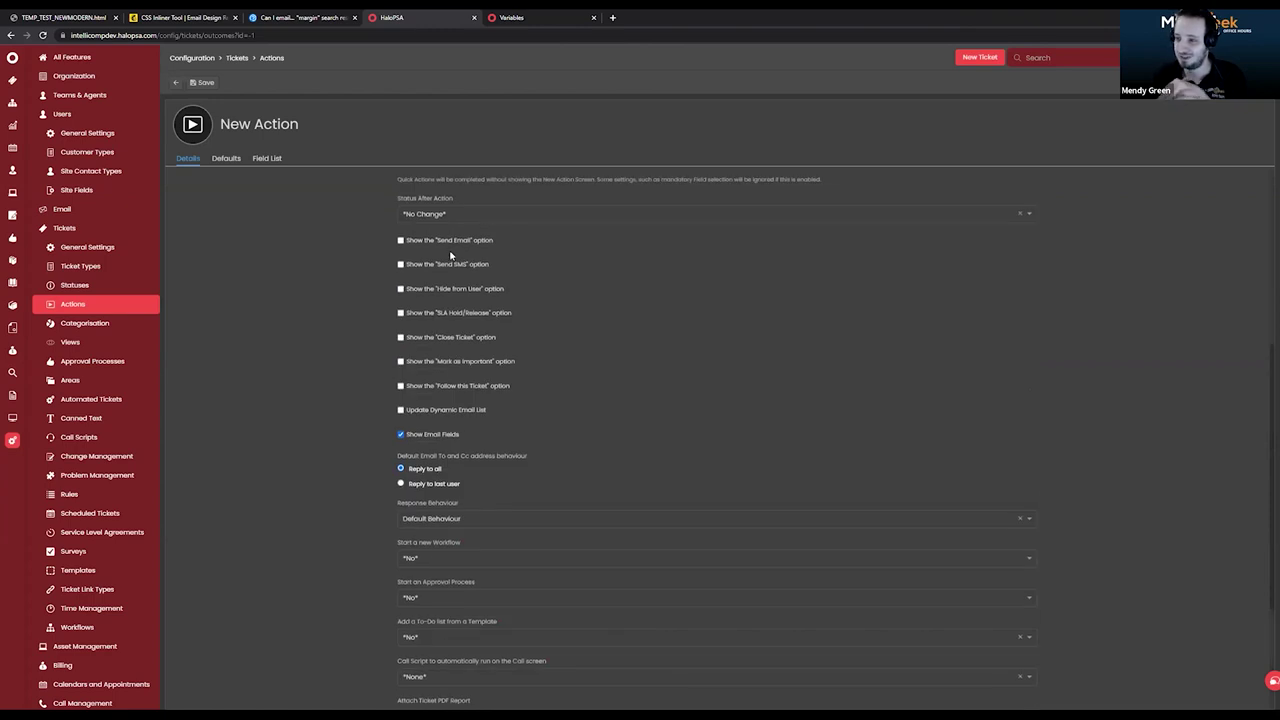
{"action": "scroll", "coordinate": [289, 391], "scroll_direction": "down", "scroll_amount": 2}
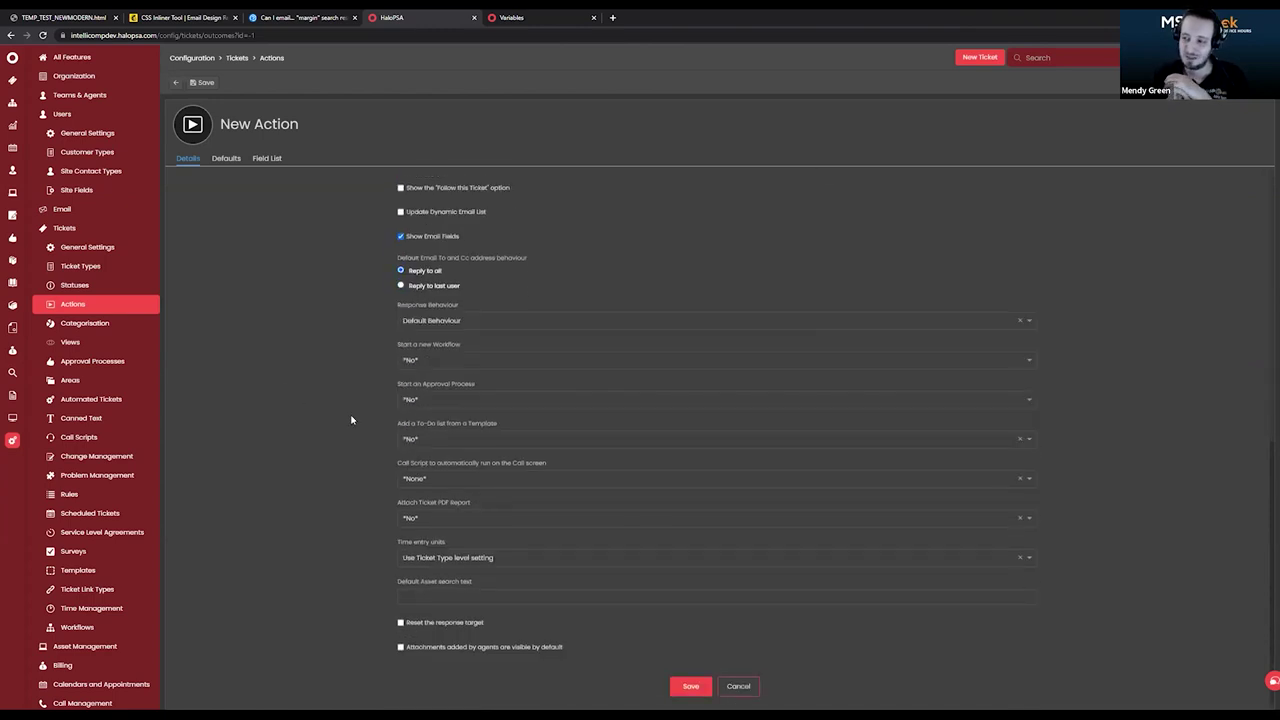
Default the action to Send an Email Yes with the test template, and save it.
{"action": "left_click", "coordinate": [232, 159]}
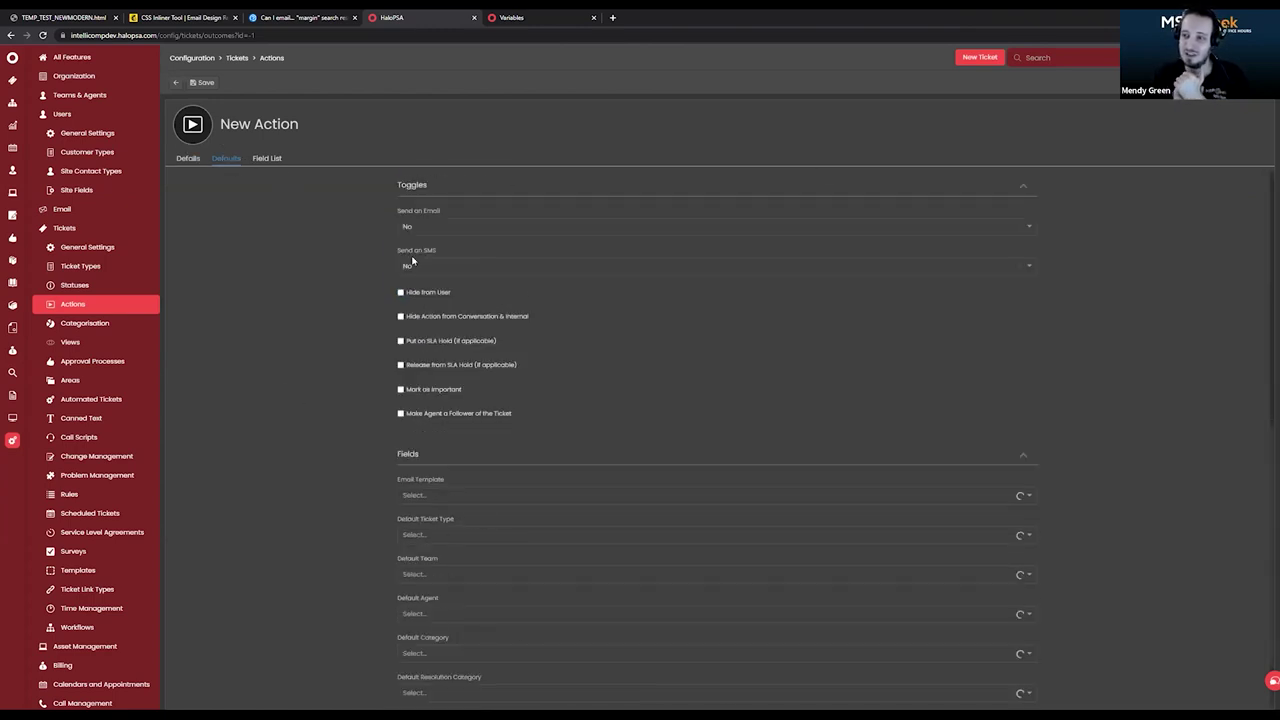
{"action": "left_click", "coordinate": [455, 224]}
{"action": "left_click", "coordinate": [441, 257]}
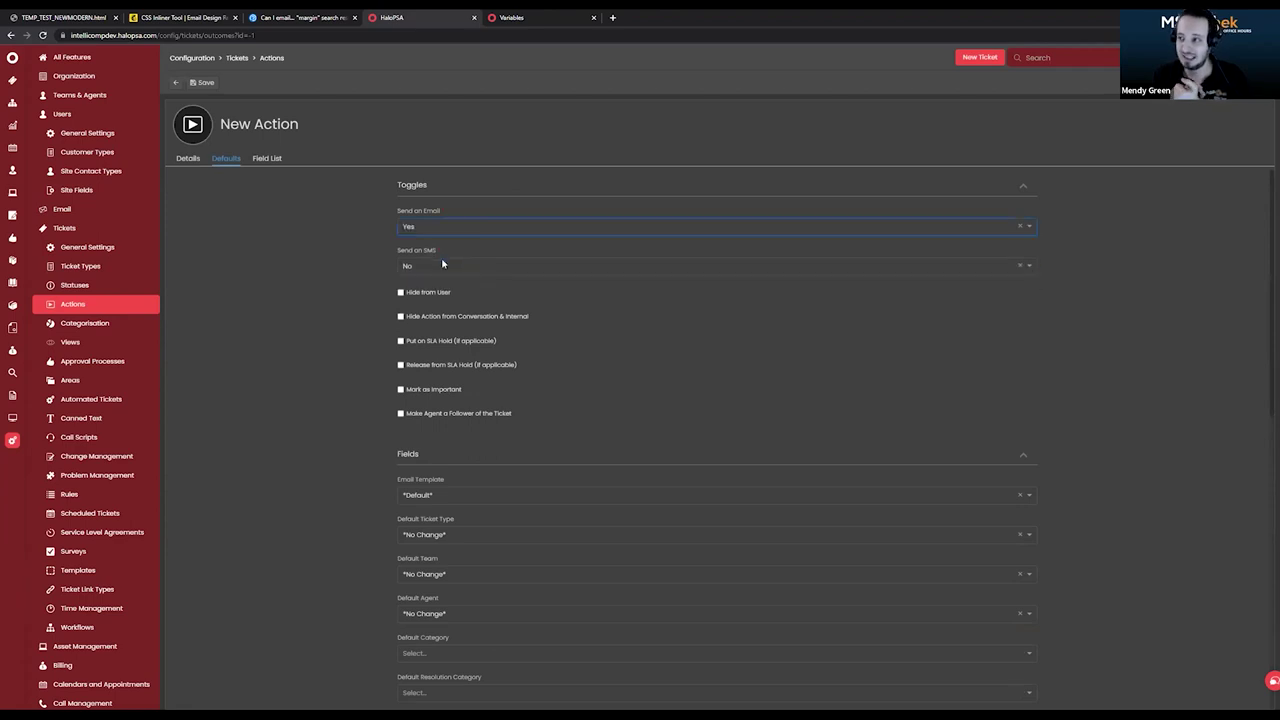
{"action": "left_click", "coordinate": [474, 497]}
{"action": "left_click", "coordinate": [462, 524]}
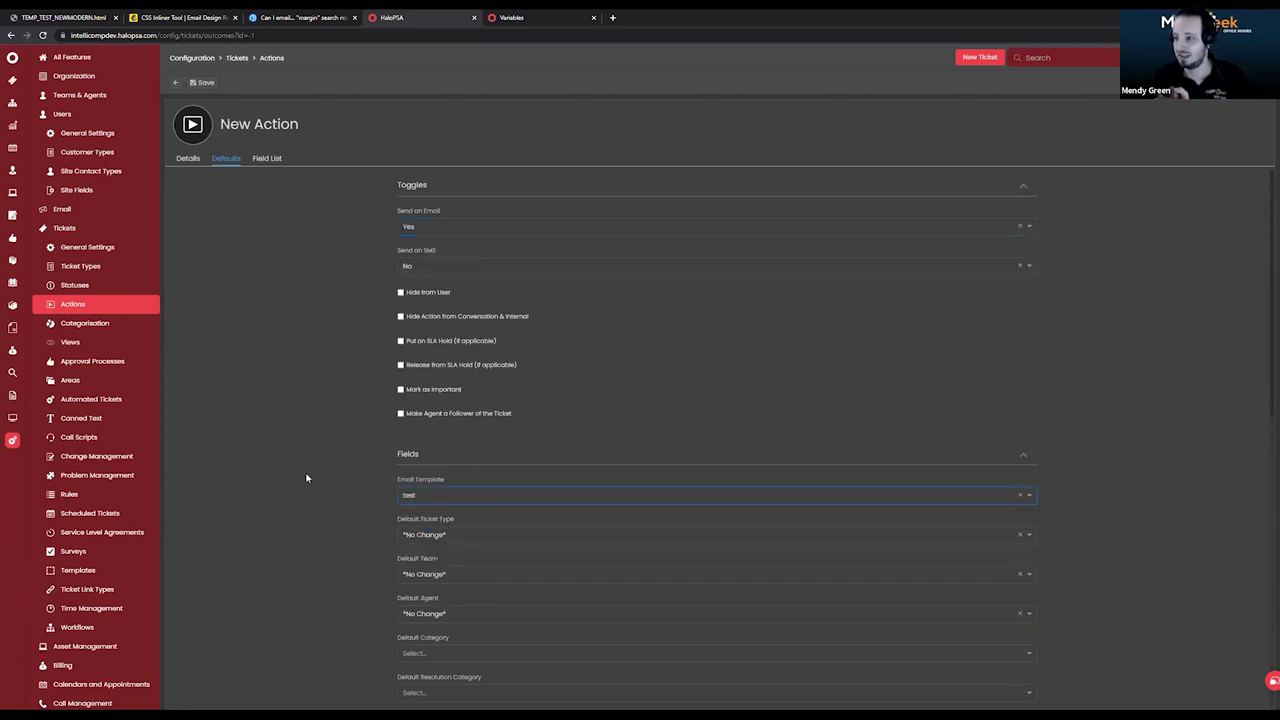
{"action": "left_click", "coordinate": [202, 82]}
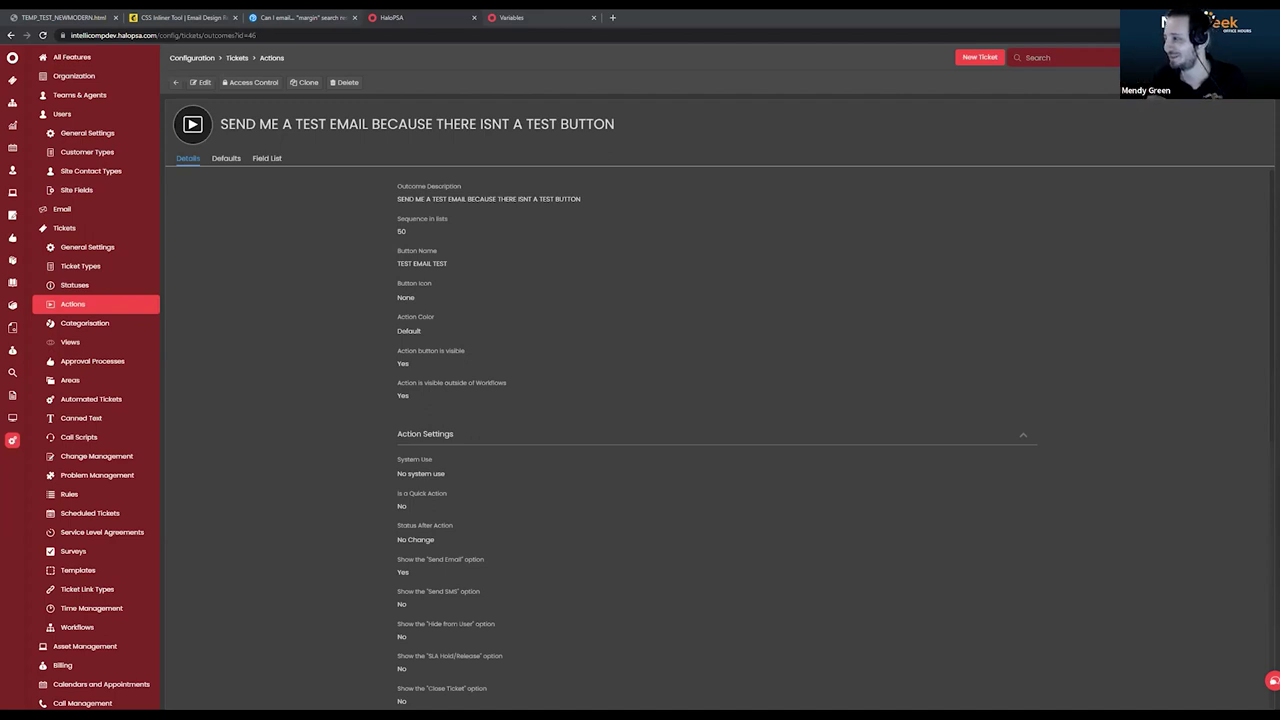
{"action": "scroll", "coordinate": [362, 490], "scroll_direction": "down", "scroll_amount": 2}
{"action": "scroll", "coordinate": [366, 486], "scroll_direction": "up", "scroll_amount": 2}
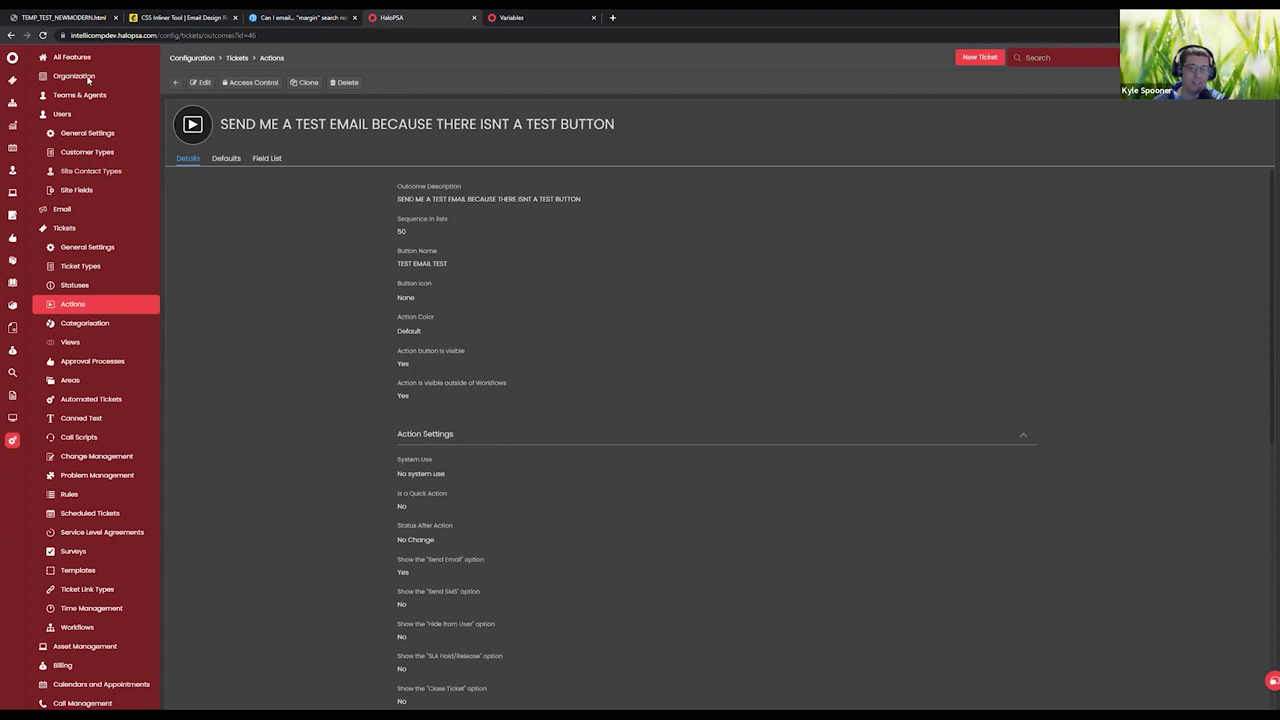
{"action": "left_click", "coordinate": [12, 80]}
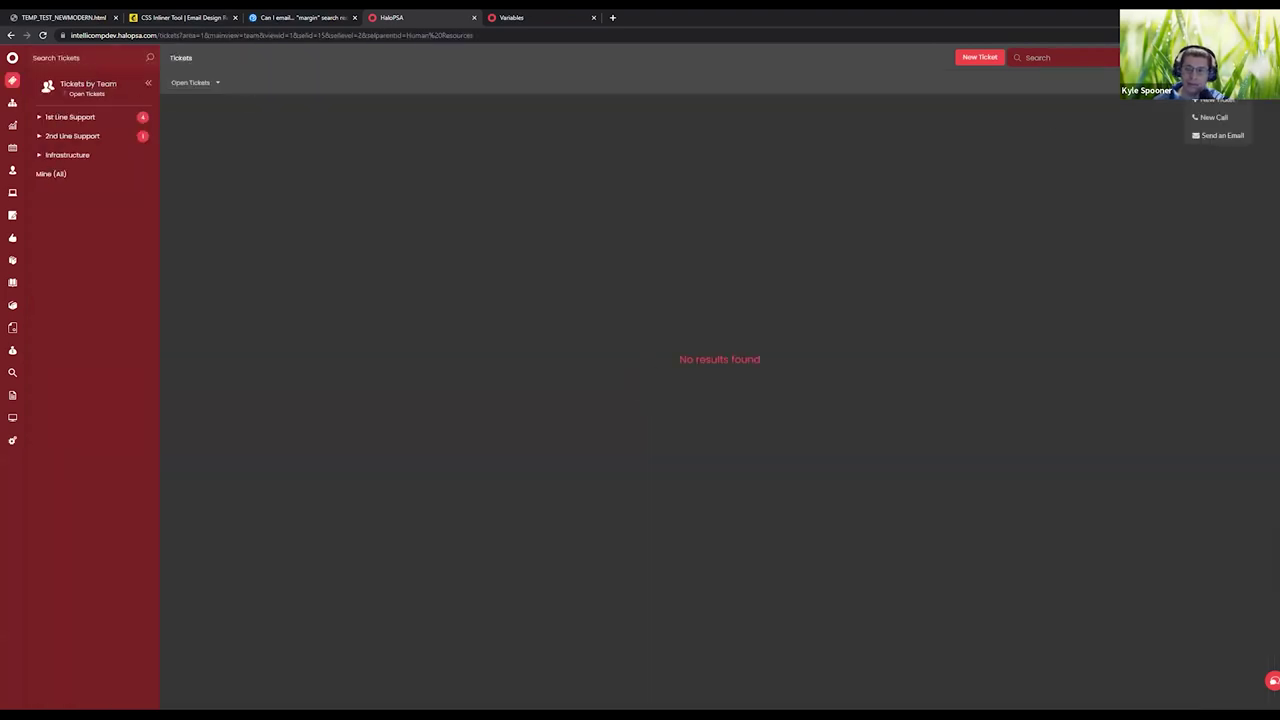
Log a new ticket for General User at Main Office with the contact's e-mail address, and submit it.
{"action": "left_click", "coordinate": [1216, 100]}
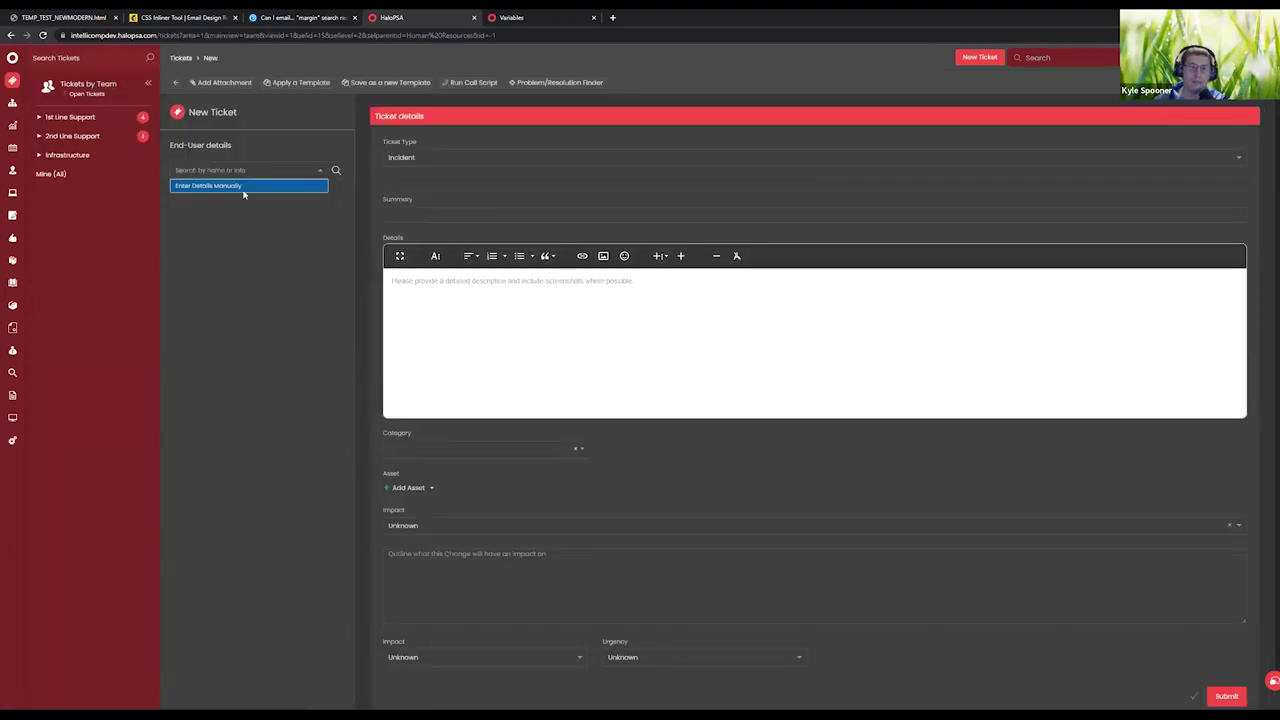
{"action": "left_click", "coordinate": [236, 188]}
{"action": "left_click", "coordinate": [243, 169]}
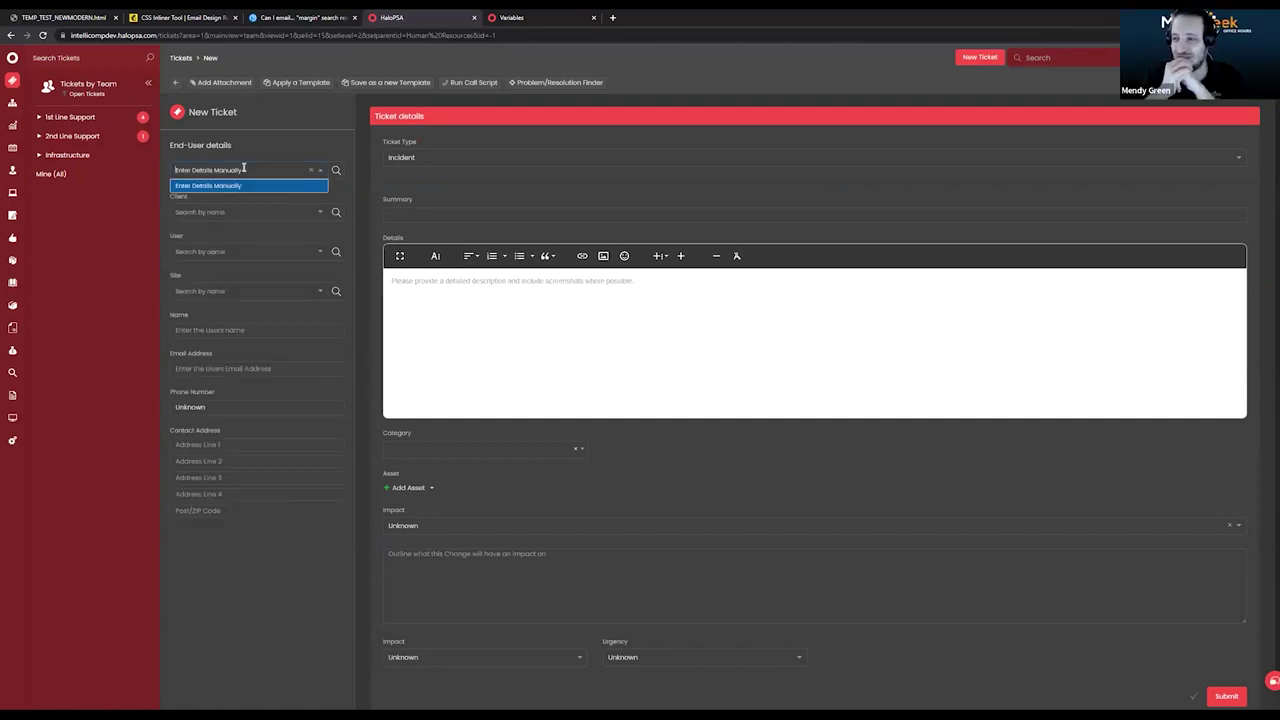
{"action": "left_click", "coordinate": [311, 170]}
{"action": "left_click", "coordinate": [295, 171]}
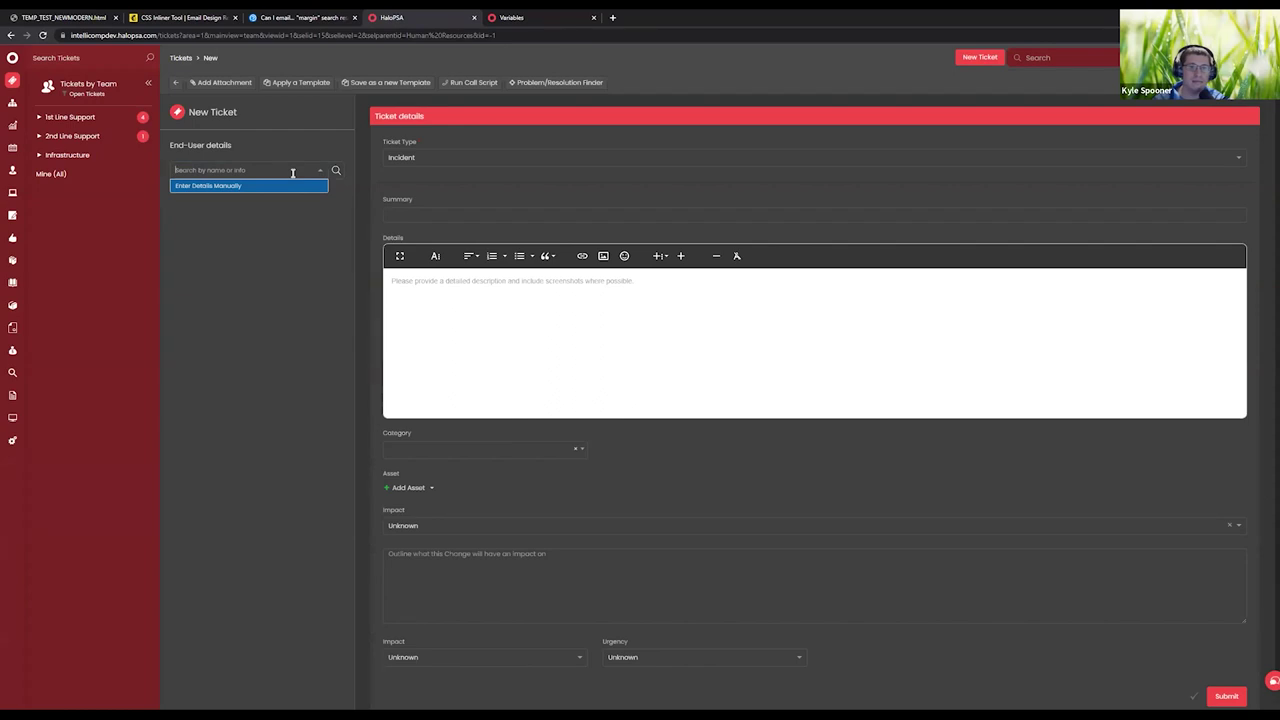
{"action": "type", "text": "Mendy"}
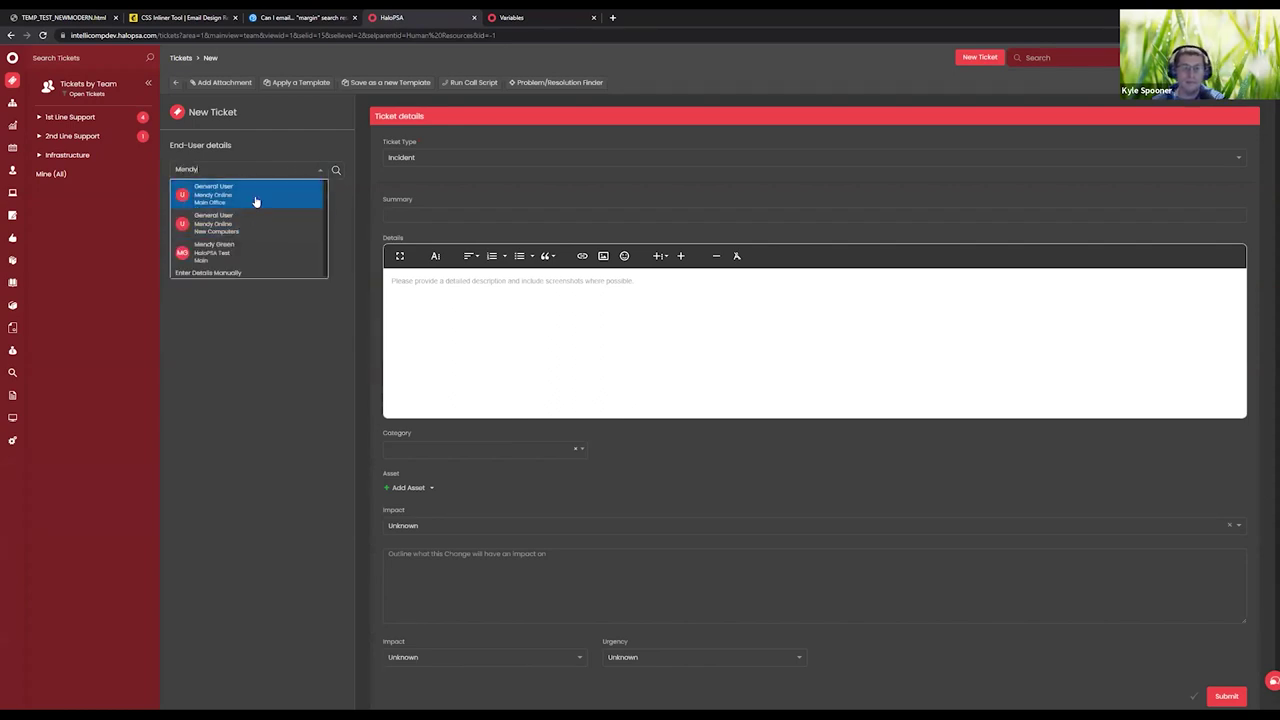
{"action": "left_click", "coordinate": [257, 198]}
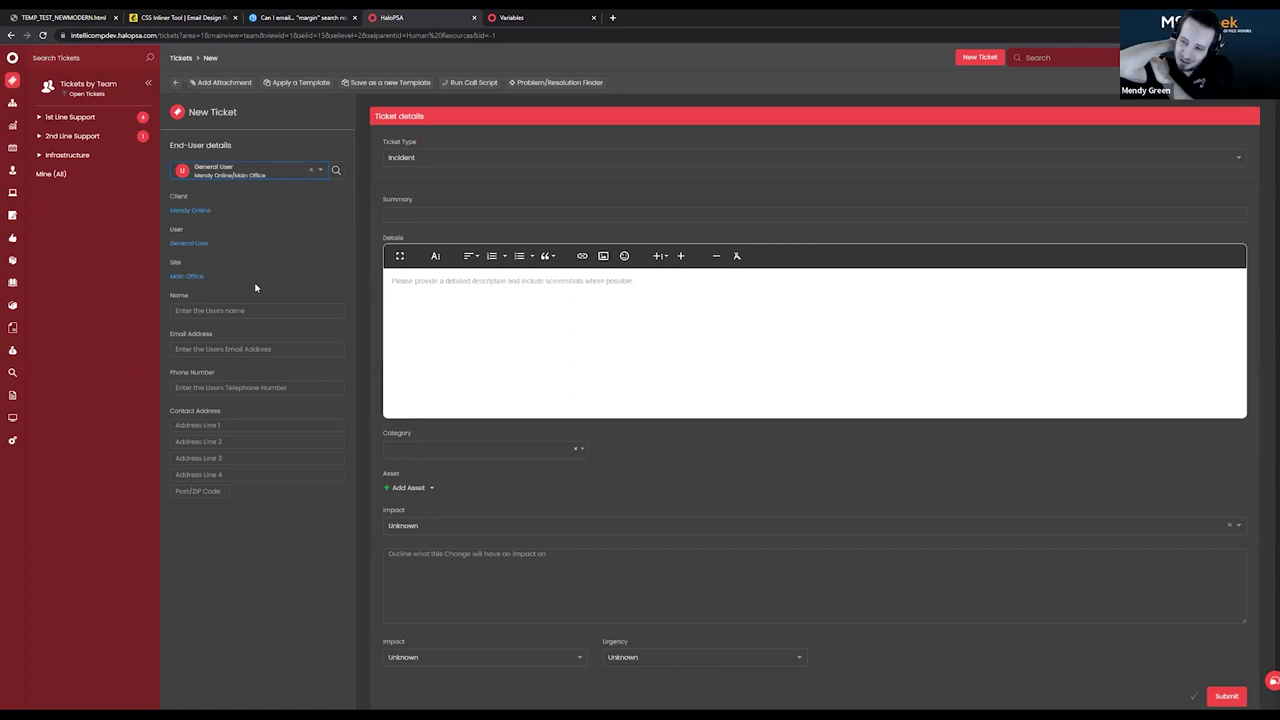
{"action": "left_click", "coordinate": [229, 349]}
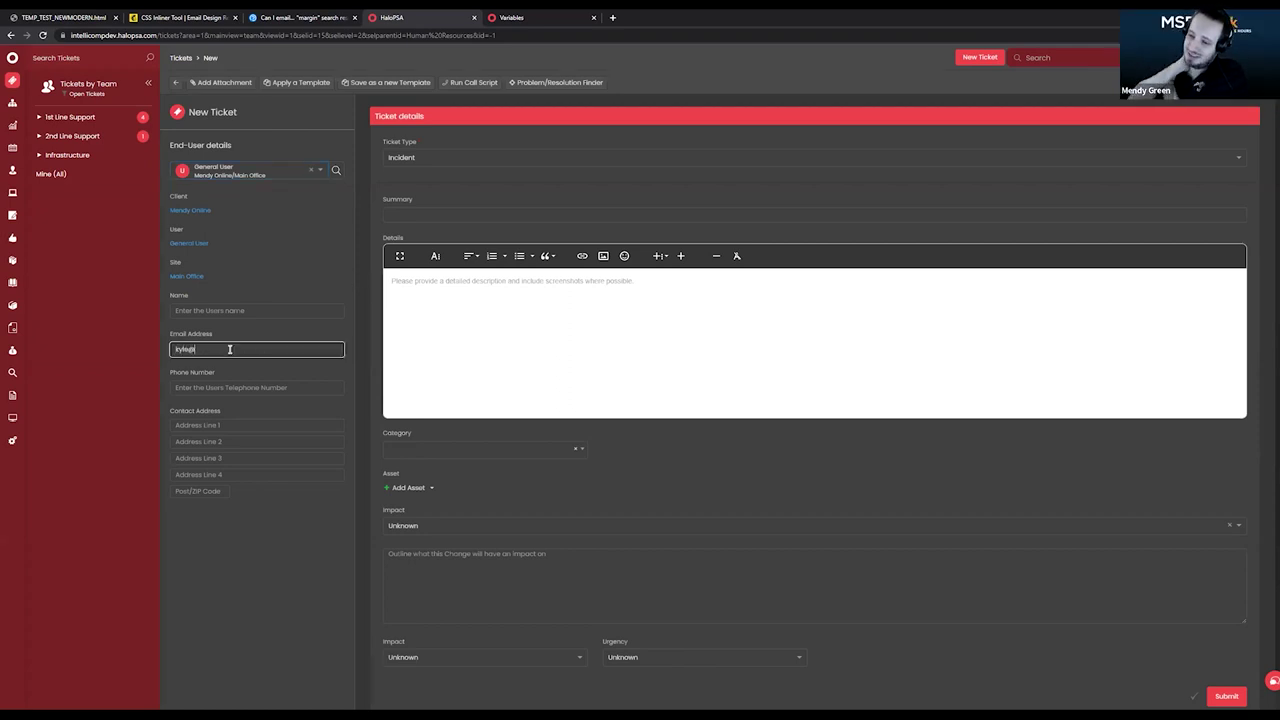
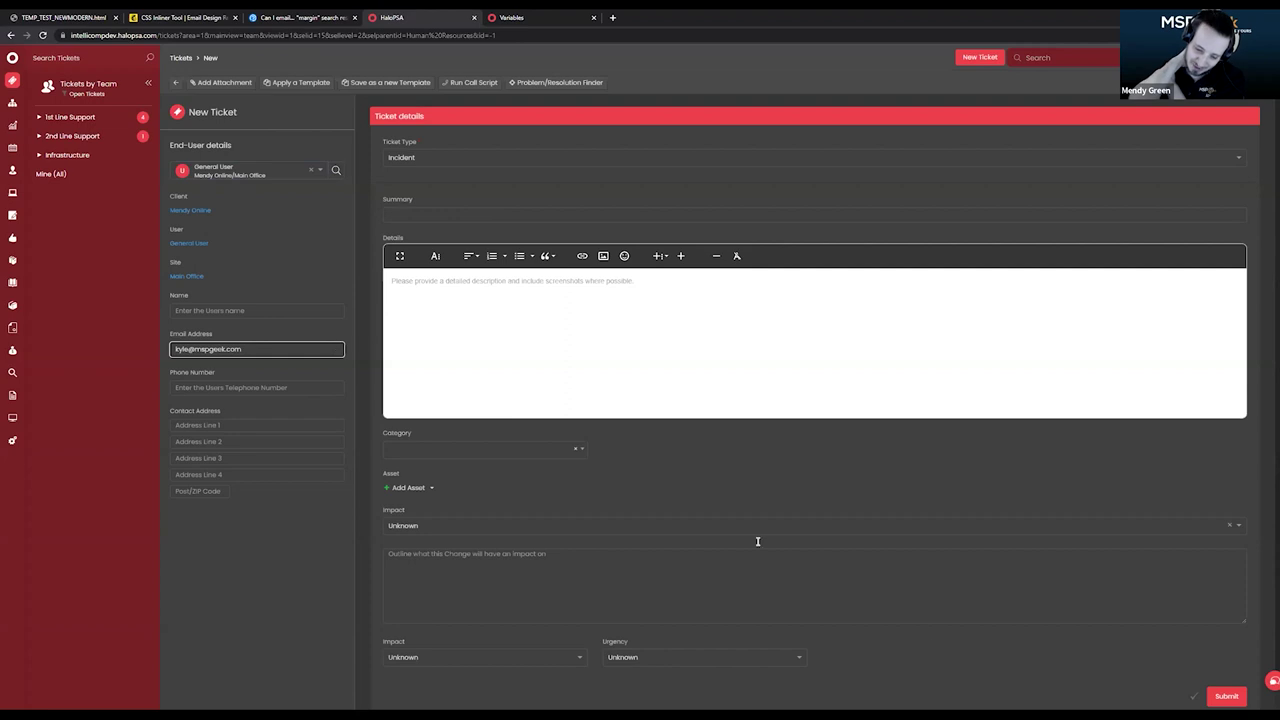
{"action": "left_click", "coordinate": [1210, 694]}
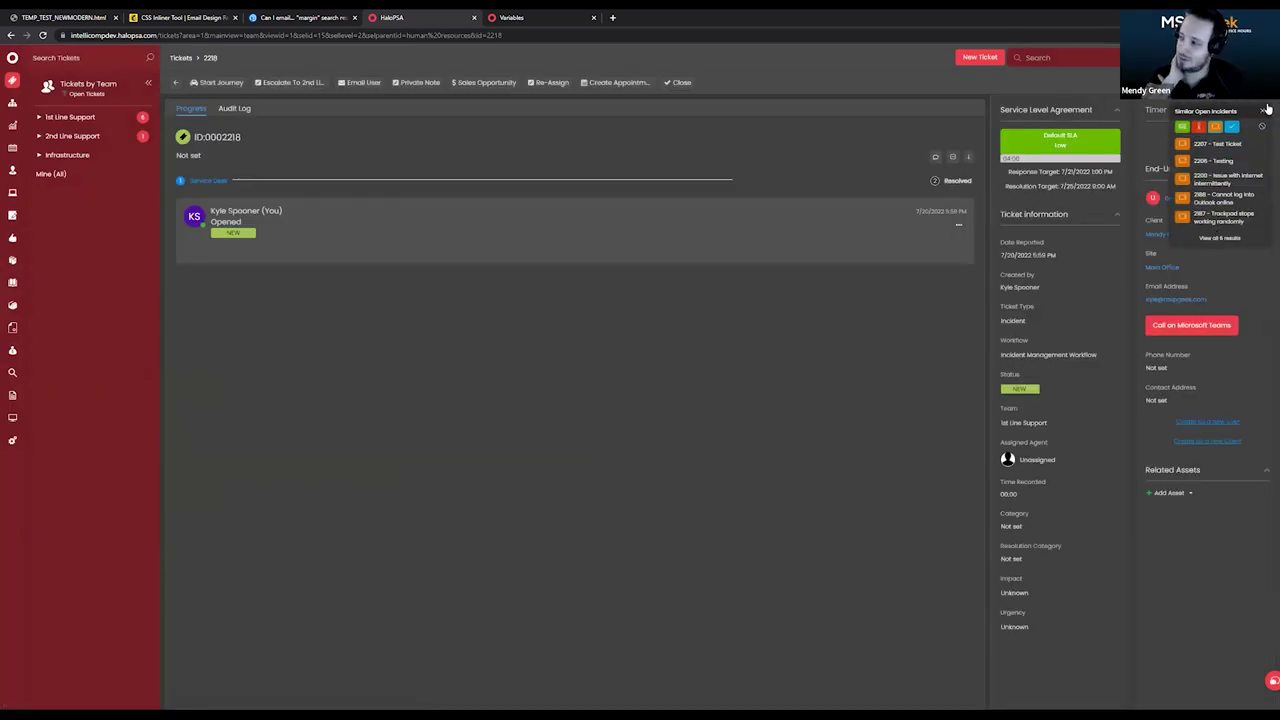
Look up the available email variables, then return to ticket 2218.
{"action": "left_click", "coordinate": [1267, 106]}
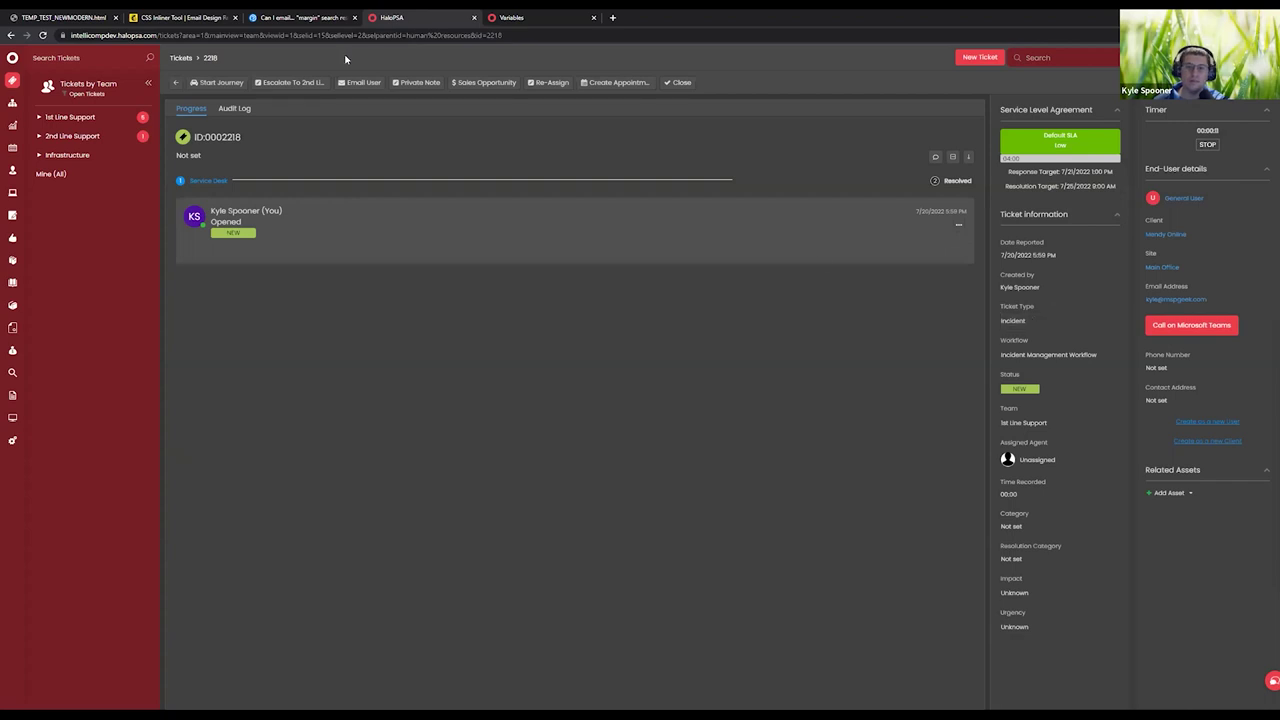
{"action": "left_click", "coordinate": [560, 17]}
{"action": "left_click", "coordinate": [435, 15]}
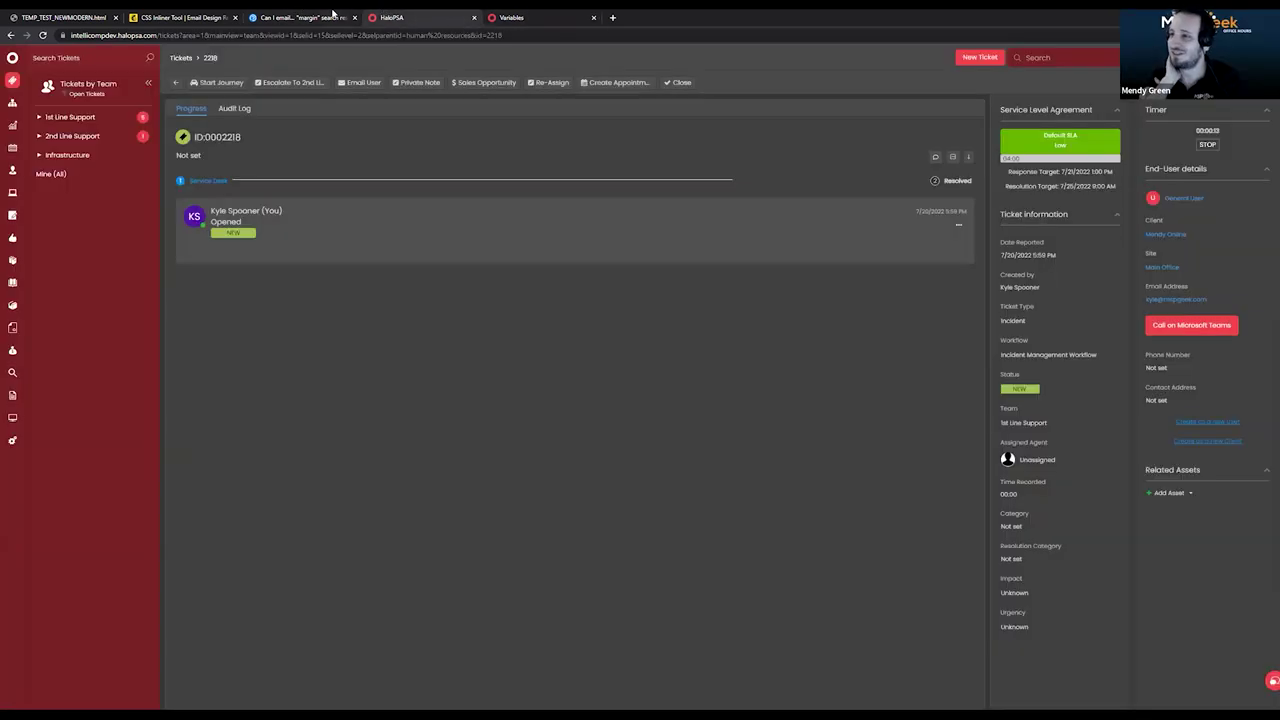
{"action": "left_click", "coordinate": [13, 443]}
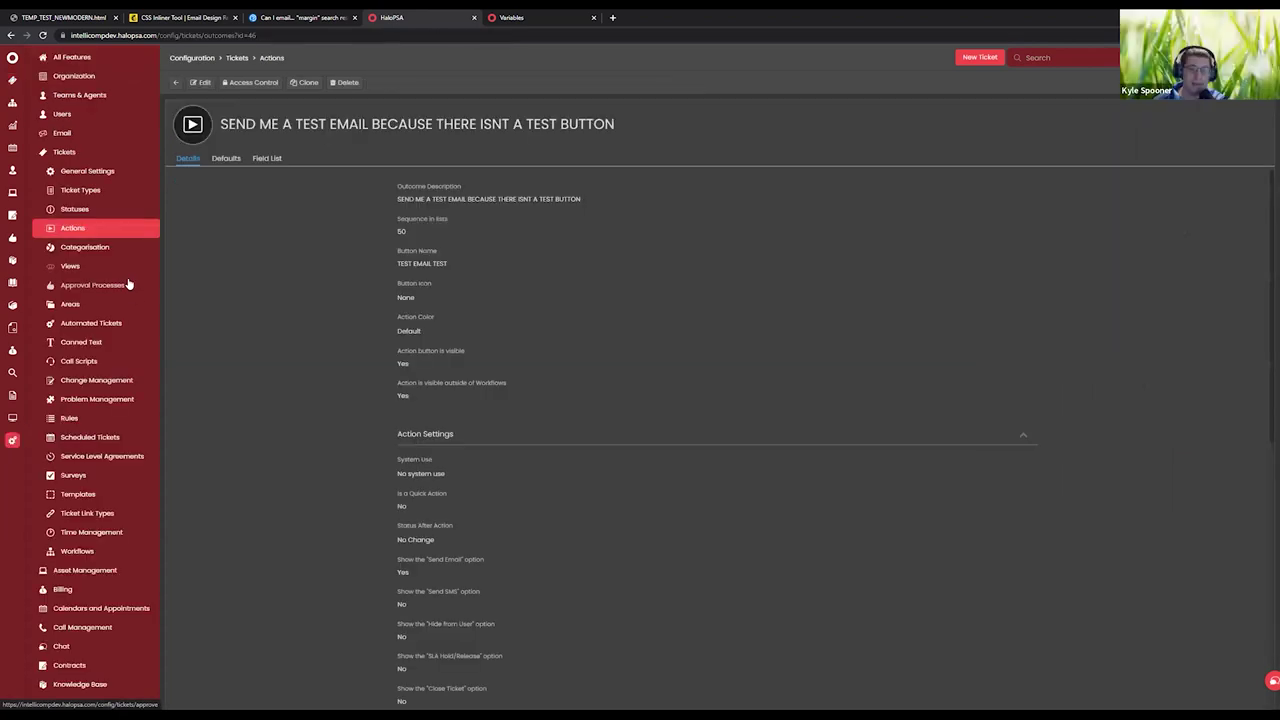
{"action": "key", "text": "alt+Left"}
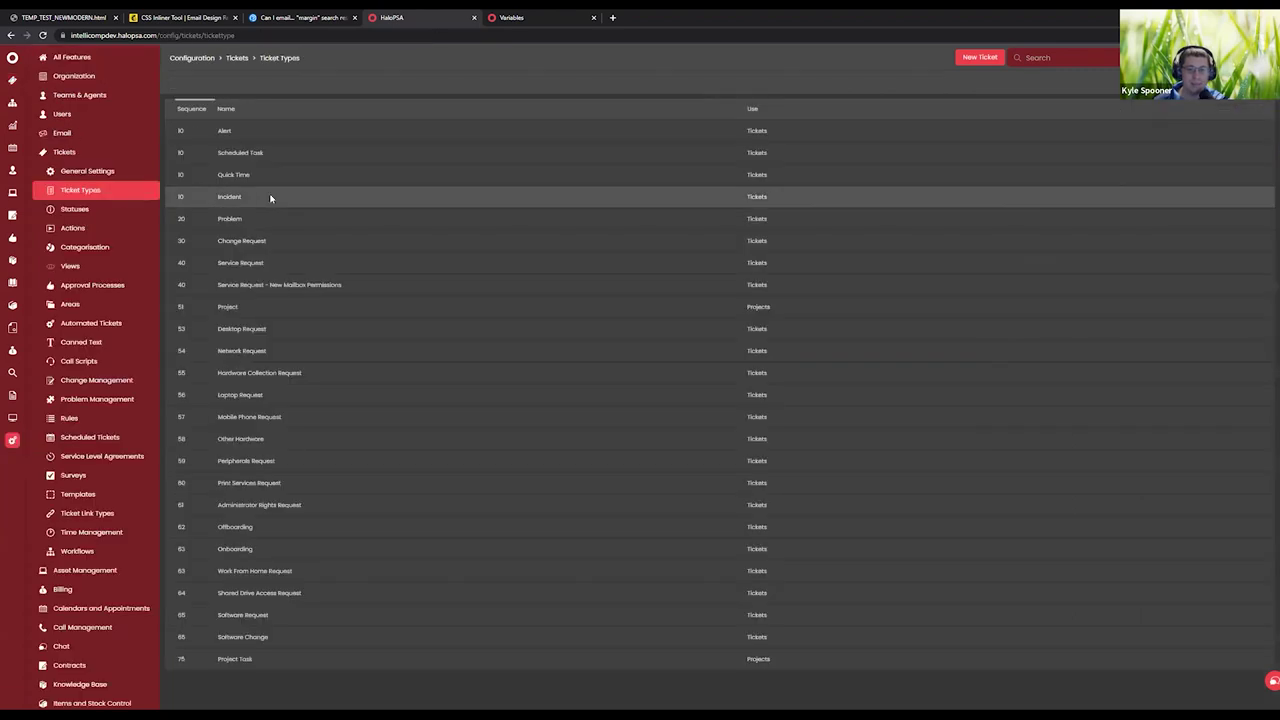
Review the Incident ticket type's defaults and open its Incident Management Workflow.
{"action": "left_click", "coordinate": [271, 197]}
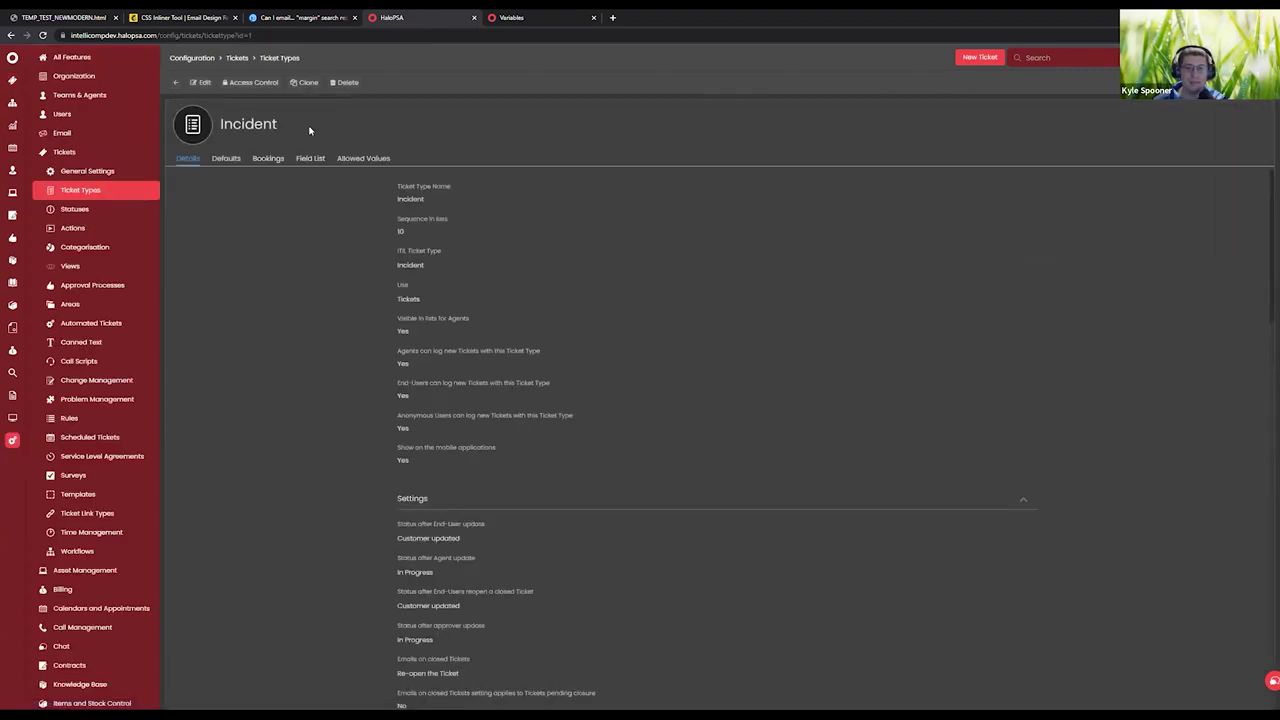
{"action": "scroll", "coordinate": [553, 530], "scroll_direction": "down", "scroll_amount": 2}
{"action": "scroll", "coordinate": [554, 451], "scroll_direction": "up", "scroll_amount": 2}
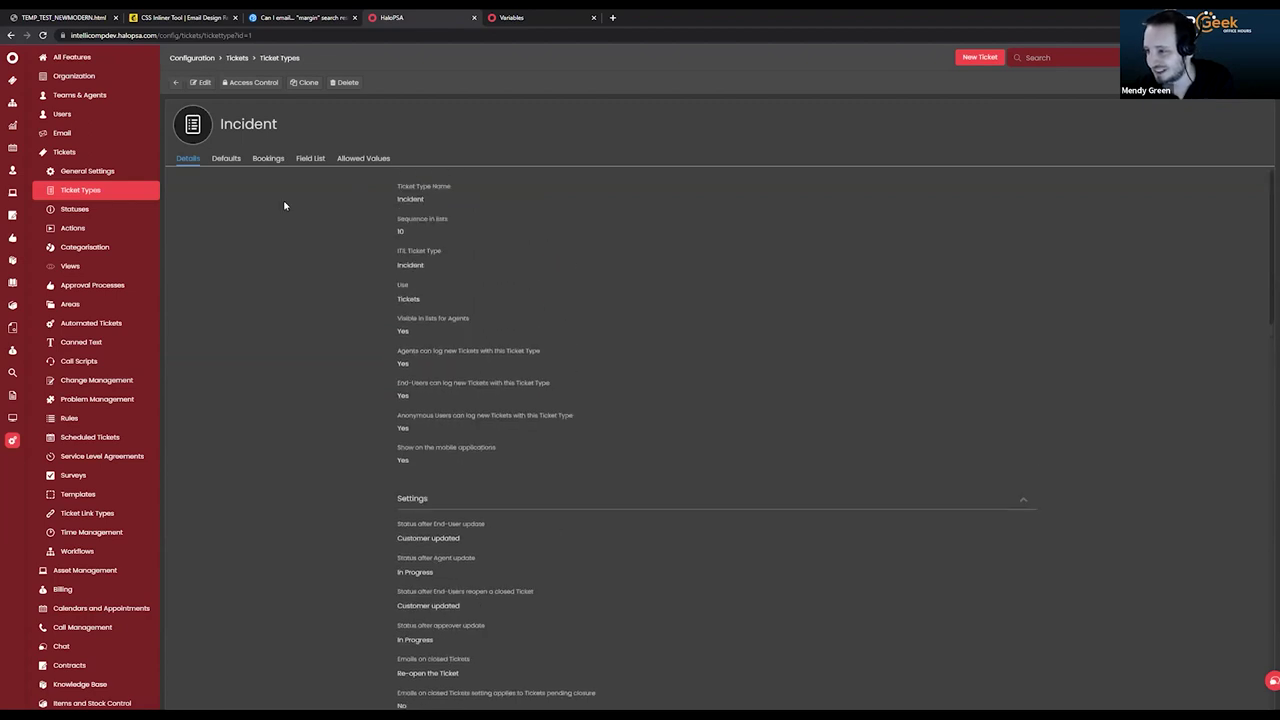
{"action": "left_click_drag", "start_coordinate": [284, 205], "coordinate": [320, 240]}
{"action": "left_click", "coordinate": [317, 200]}
{"action": "left_click", "coordinate": [215, 160]}
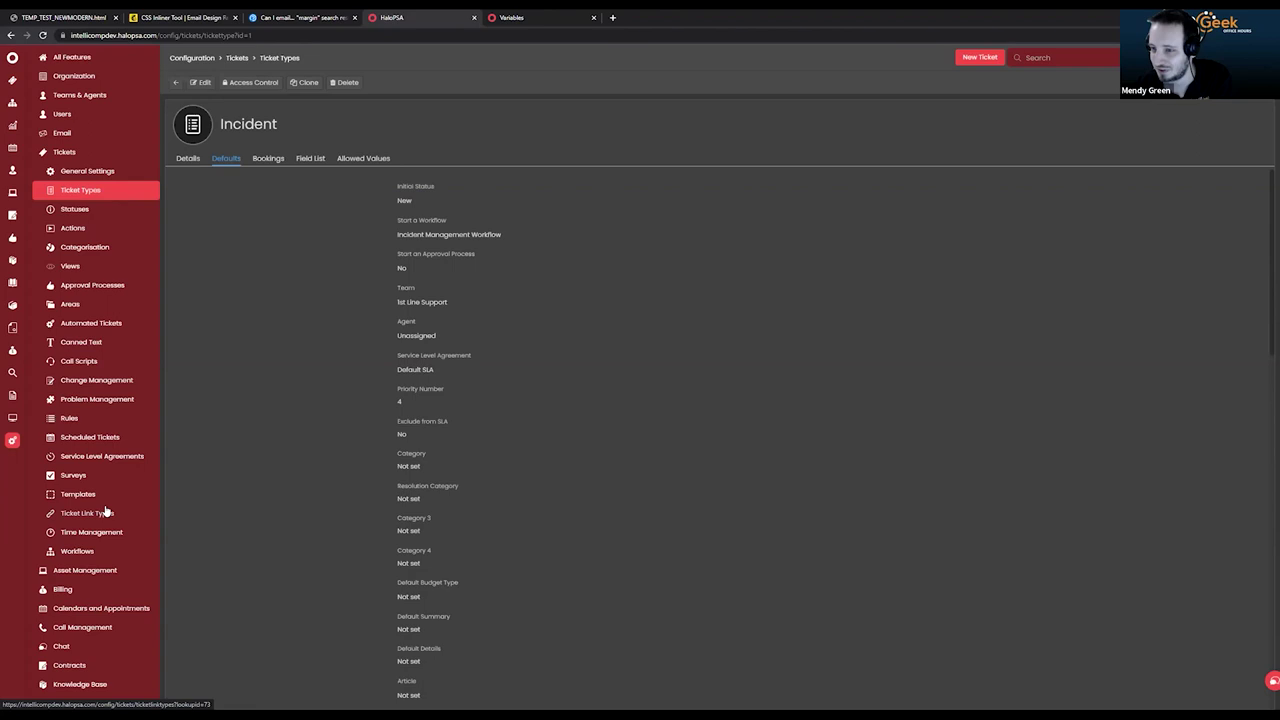
{"action": "left_click", "coordinate": [150, 555]}
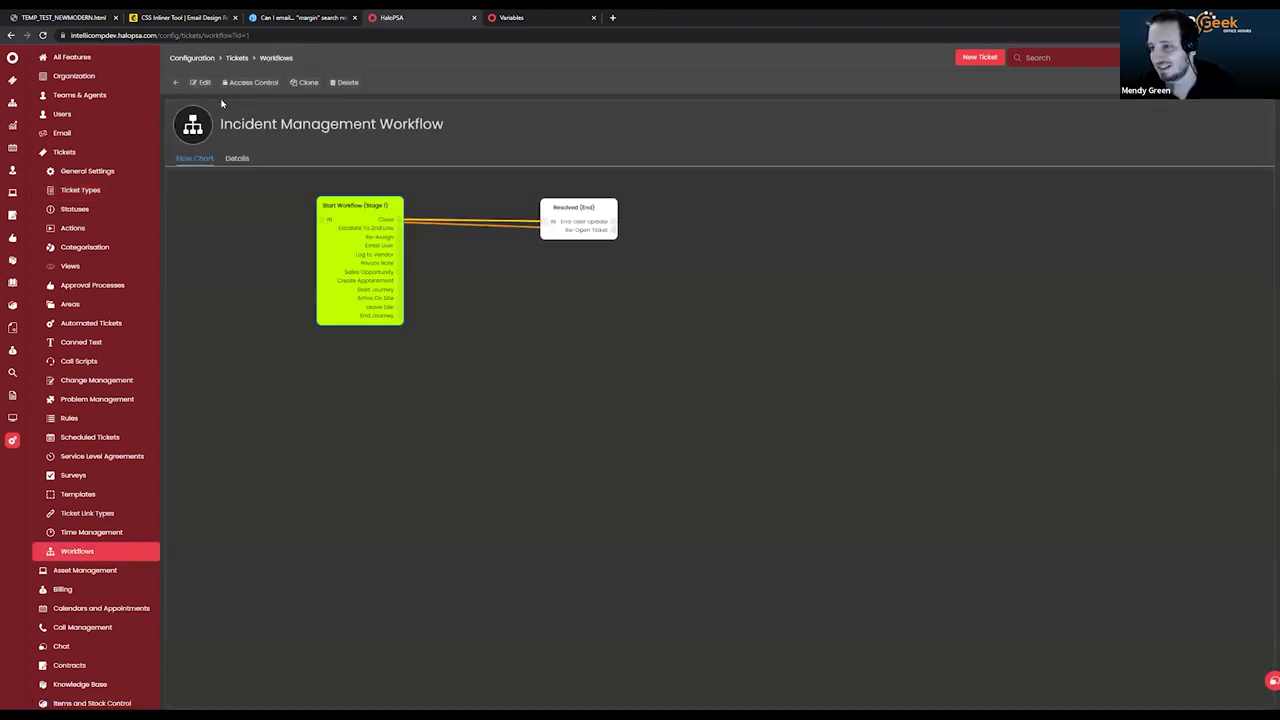
Put the workflow into editing mode and open the Start Workflow step's settings.
{"action": "left_click", "coordinate": [200, 82]}
{"action": "left_click", "coordinate": [640, 324]}
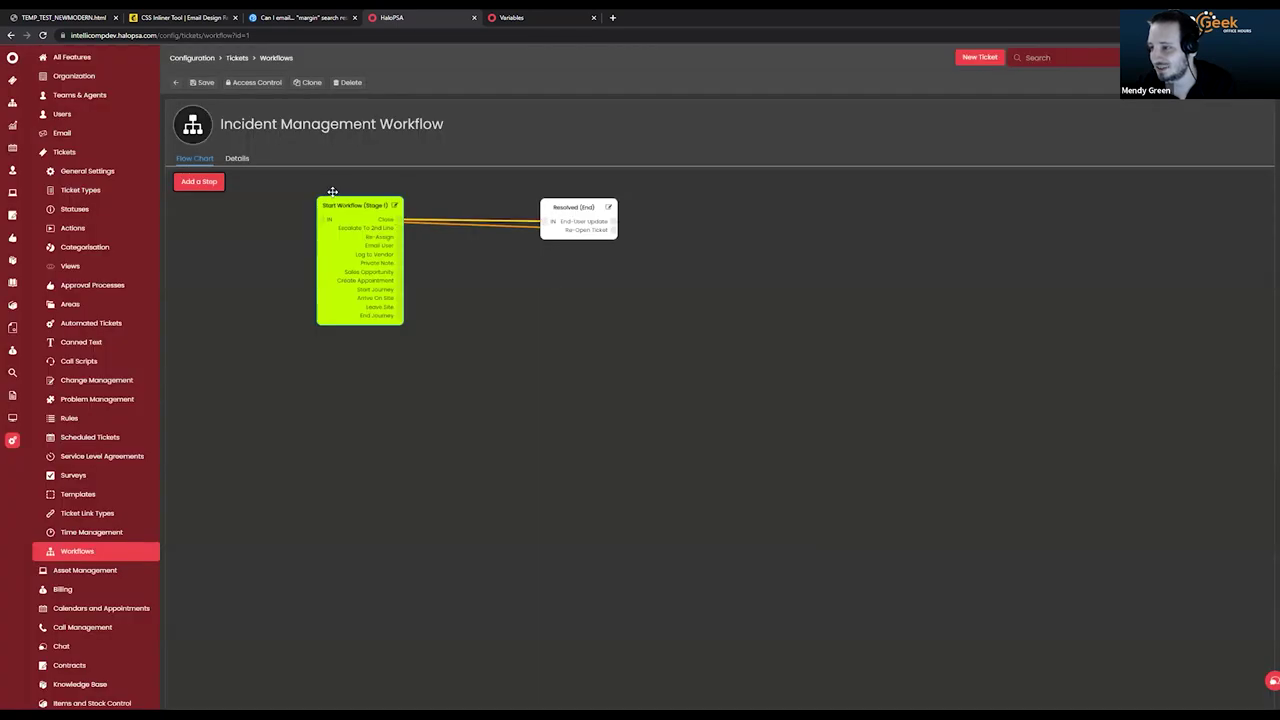
{"action": "left_click", "coordinate": [394, 205]}
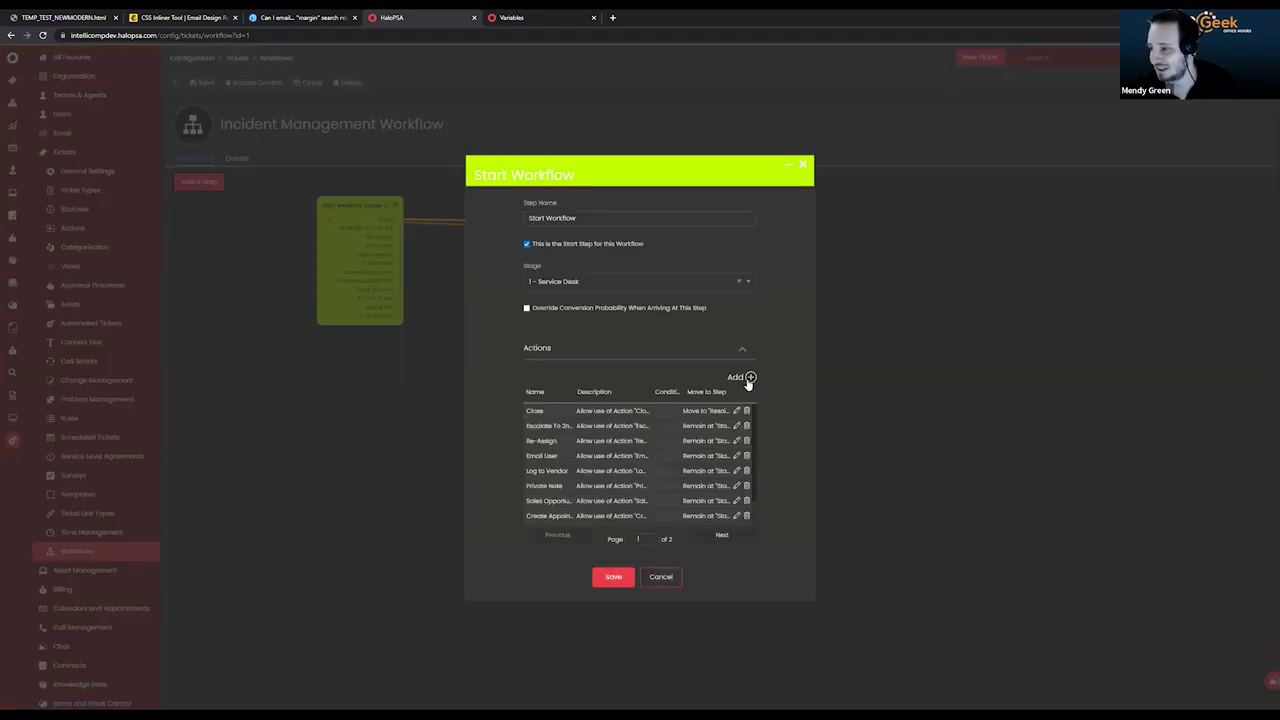
{"action": "left_click", "coordinate": [749, 379]}
{"action": "left_click", "coordinate": [687, 378]}
{"action": "scroll", "coordinate": [666, 386], "scroll_direction": "down", "scroll_amount": 3}
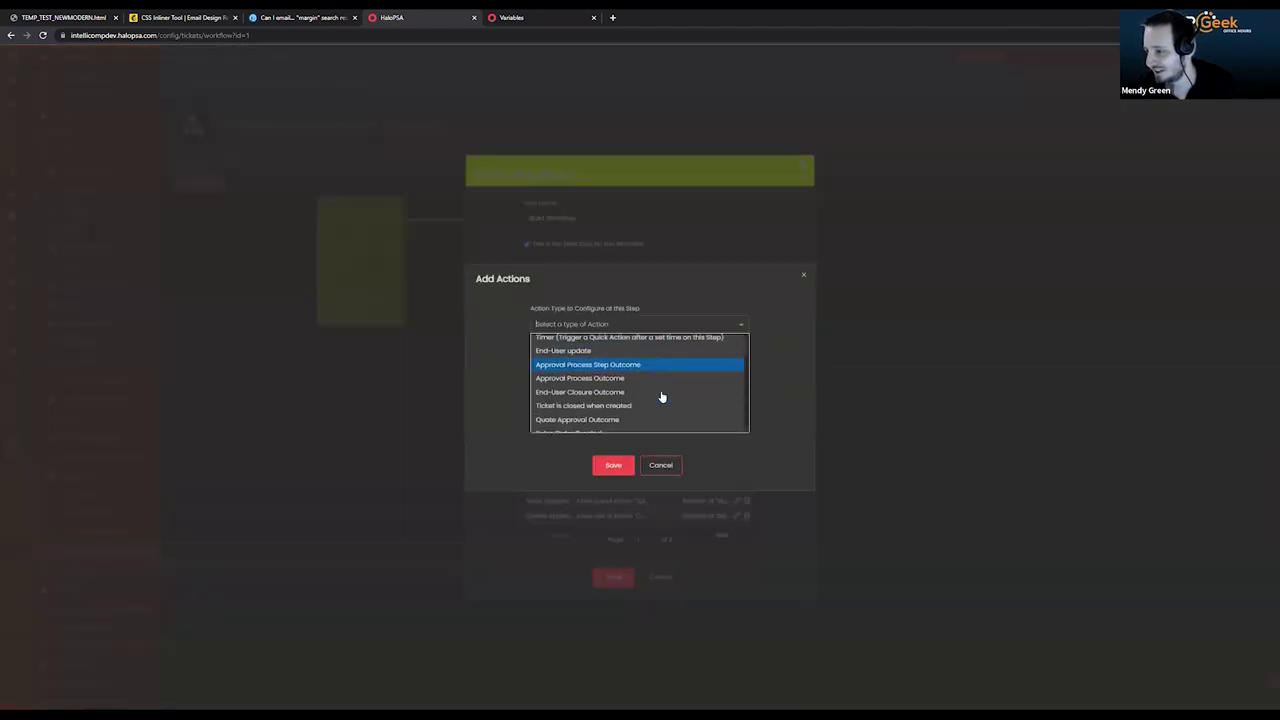
{"action": "left_click", "coordinate": [660, 465]}
{"action": "left_click", "coordinate": [660, 414]}
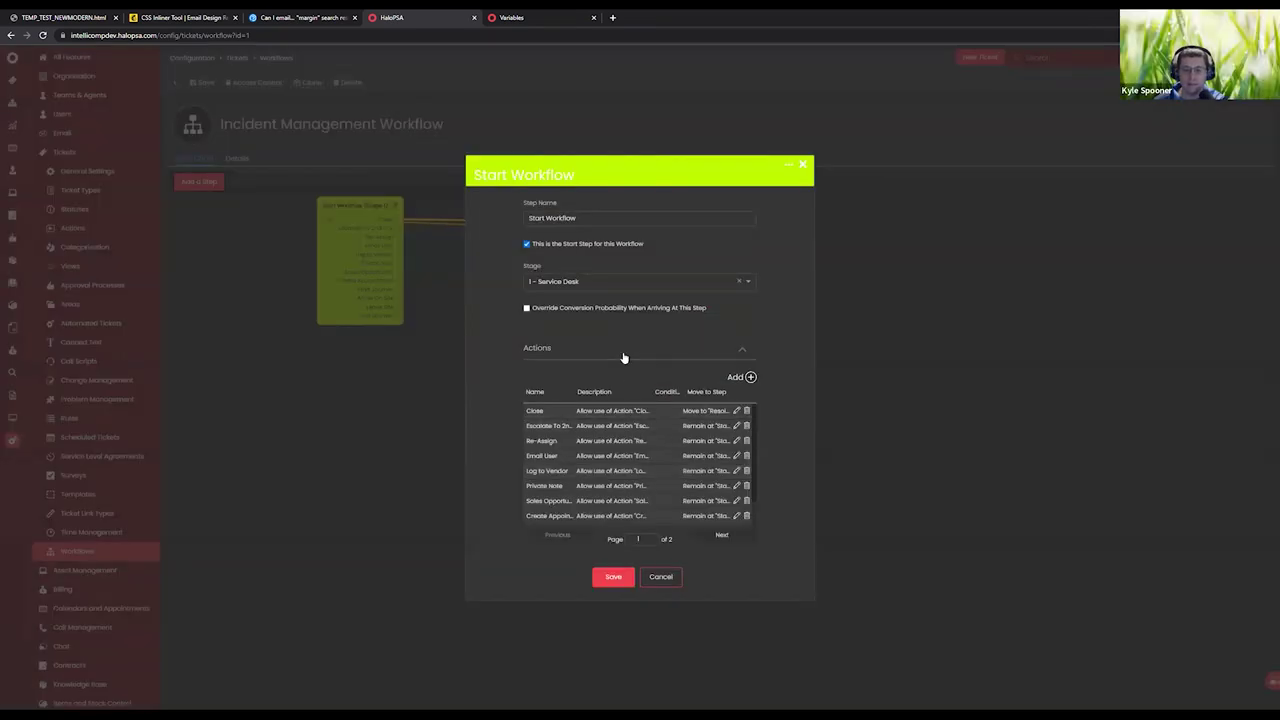
Add an Allow Agent Actions rule for TEST EMAIL TEST, saving the step and workflow.
{"action": "left_click", "coordinate": [750, 379]}
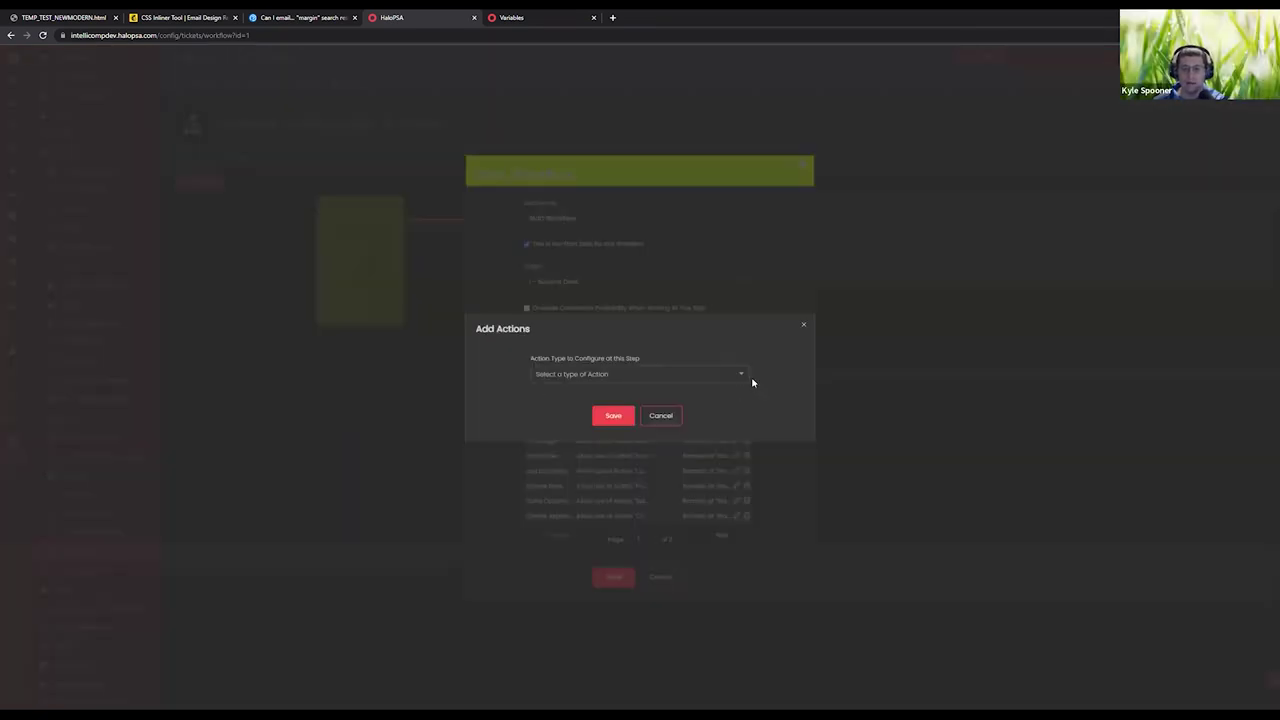
{"action": "left_click", "coordinate": [705, 372]}
{"action": "type", "text": "ac"}
{"action": "key", "text": "BackSpace"}
{"action": "key", "text": "BackSpace"}
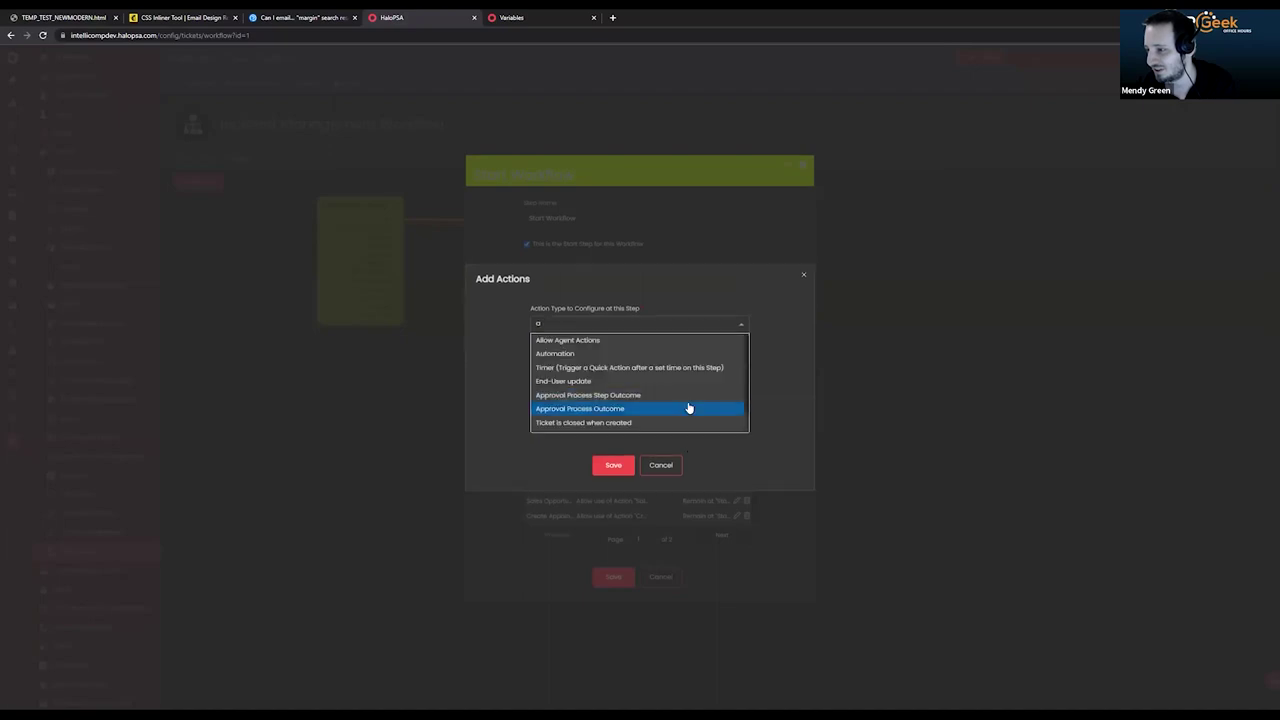
{"action": "left_click", "coordinate": [616, 348]}
{"action": "left_click", "coordinate": [620, 352]}
{"action": "scroll", "coordinate": [649, 380], "scroll_direction": "down", "scroll_amount": 5}
{"action": "scroll", "coordinate": [649, 383], "scroll_direction": "up", "scroll_amount": 2}
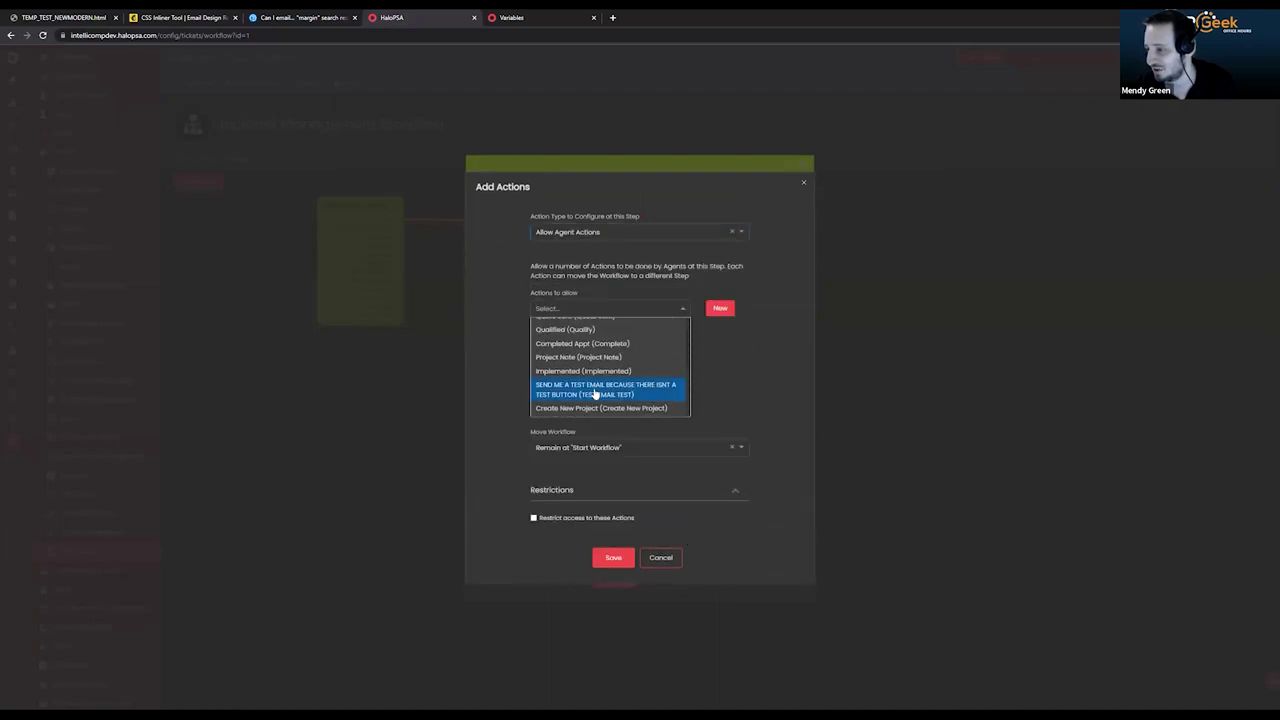
{"action": "left_click", "coordinate": [594, 391]}
{"action": "left_click", "coordinate": [762, 363]}
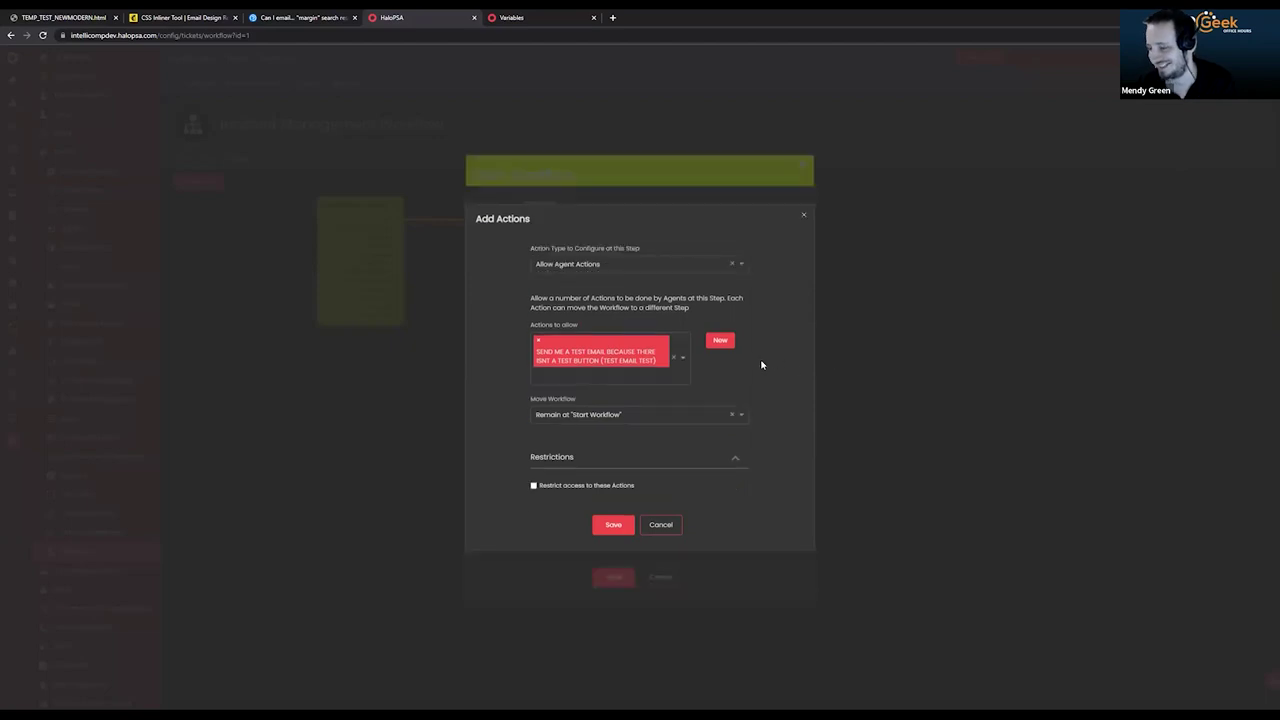
{"action": "left_click", "coordinate": [614, 525]}
{"action": "left_click", "coordinate": [605, 582]}
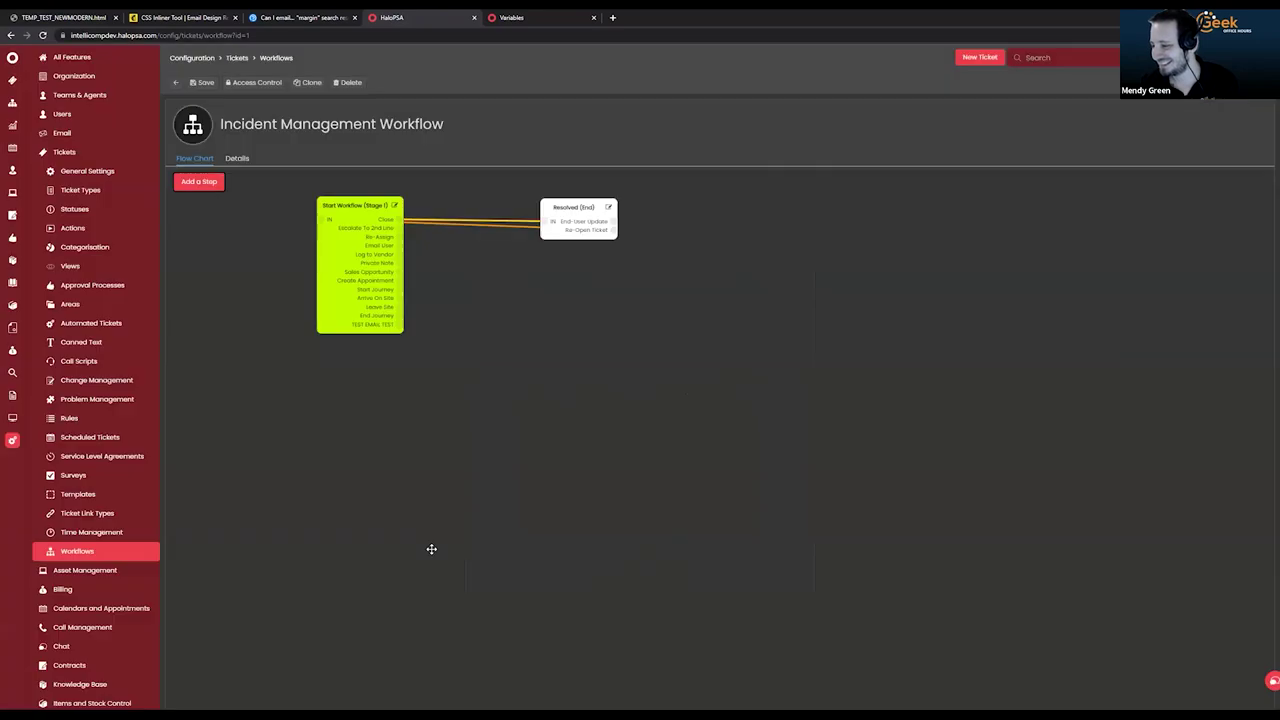
{"action": "left_click", "coordinate": [200, 82]}
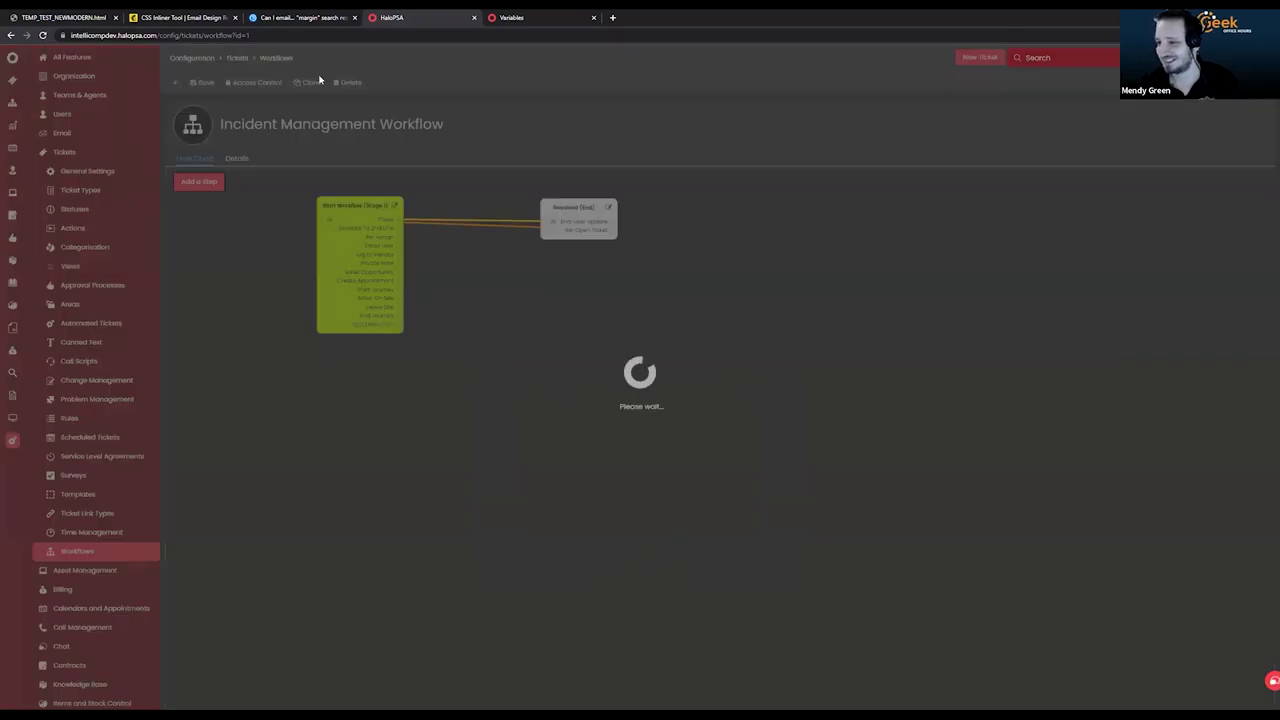
{"action": "left_click", "coordinate": [12, 80]}
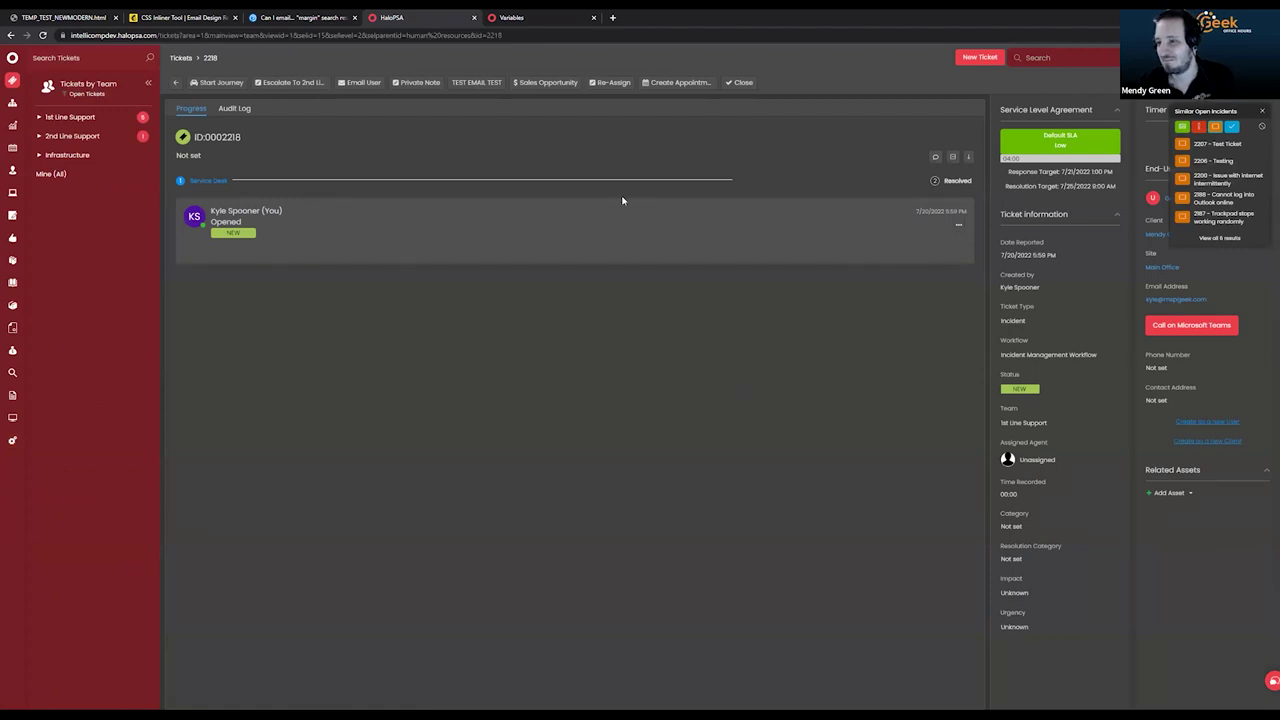
Run TEST EMAIL TEST on ticket 0002218 and send the templated New Ticket Created email.
{"action": "left_click", "coordinate": [471, 87]}
{"action": "left_click", "coordinate": [630, 345]}
{"action": "left_click", "coordinate": [203, 281]}
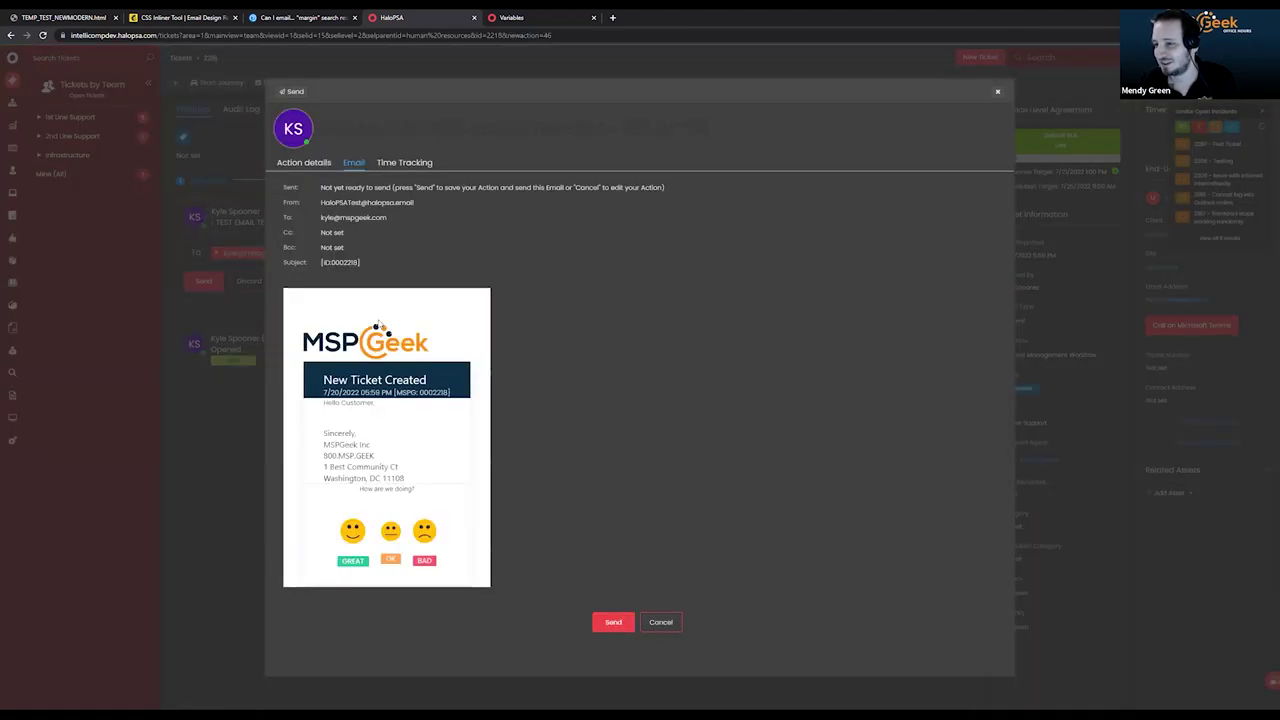
{"action": "double_click", "coordinate": [412, 425]}
{"action": "left_click", "coordinate": [600, 612]}
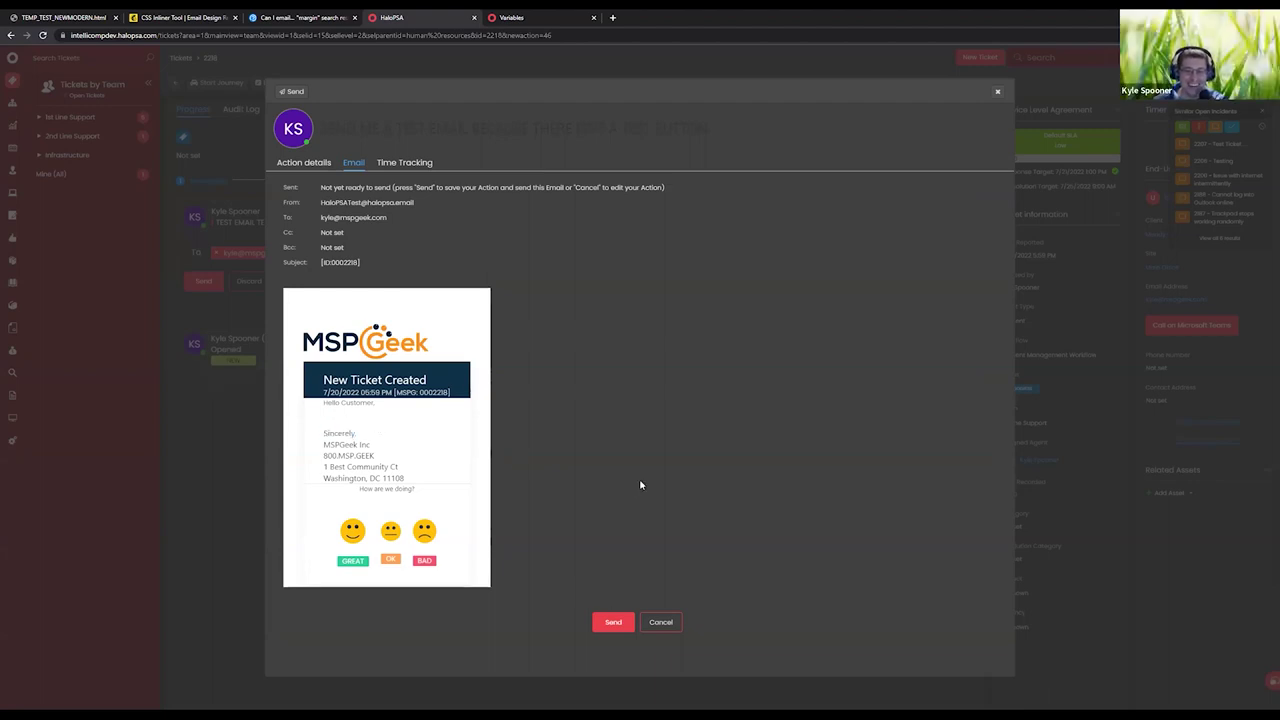
{"action": "left_click_drag", "start_coordinate": [350, 412], "coordinate": [337, 420]}
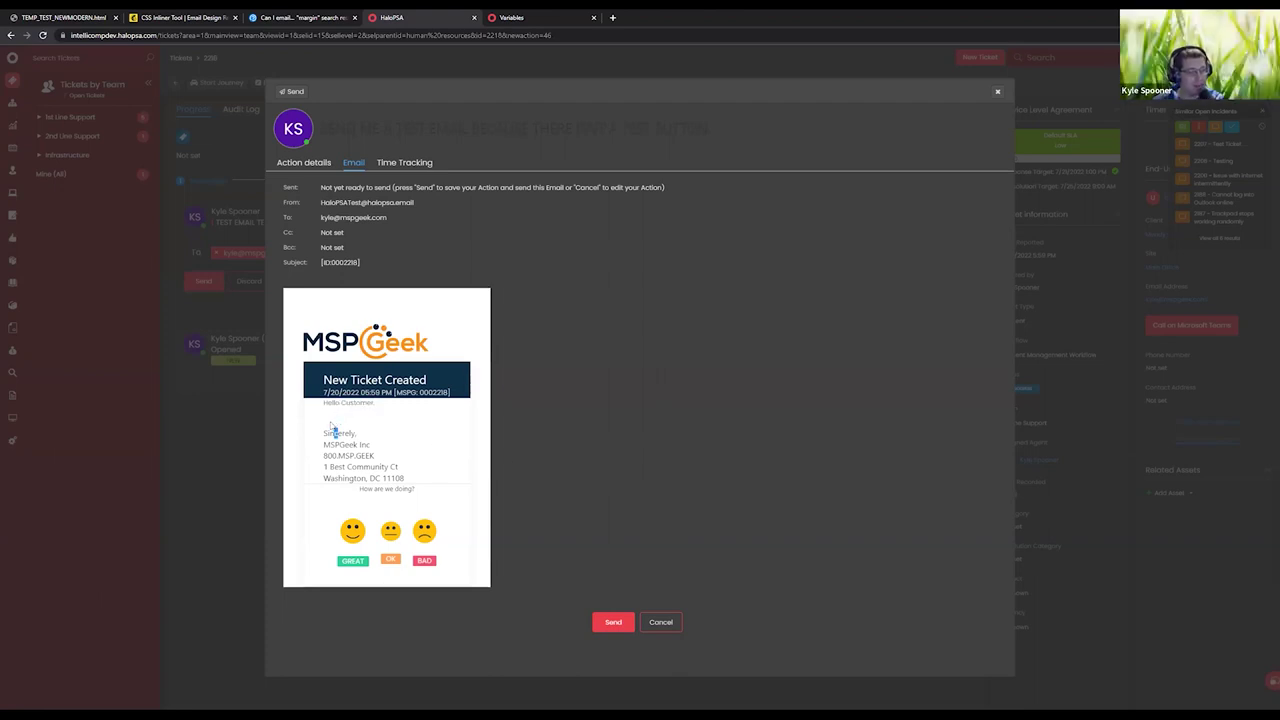
{"action": "left_click", "coordinate": [610, 622]}
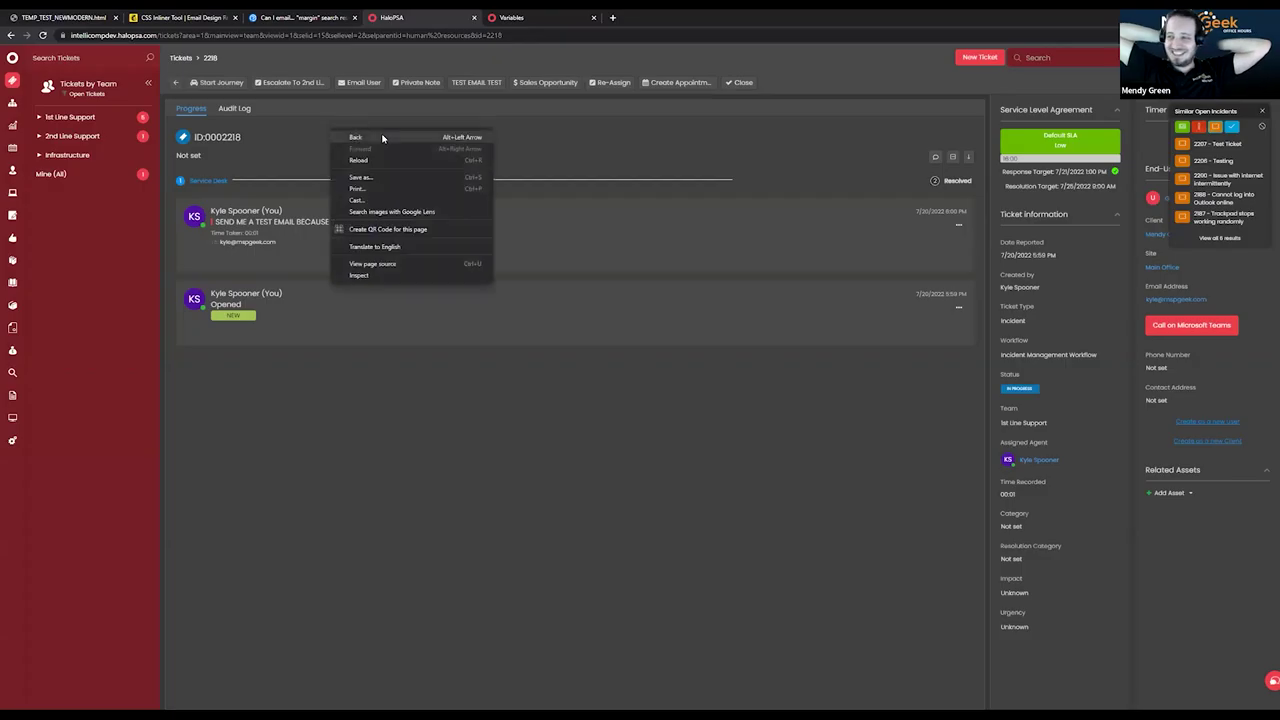
Reload the ticket and start another TEST EMAIL TEST with the email template set to None.
{"action": "left_click", "coordinate": [373, 158]}
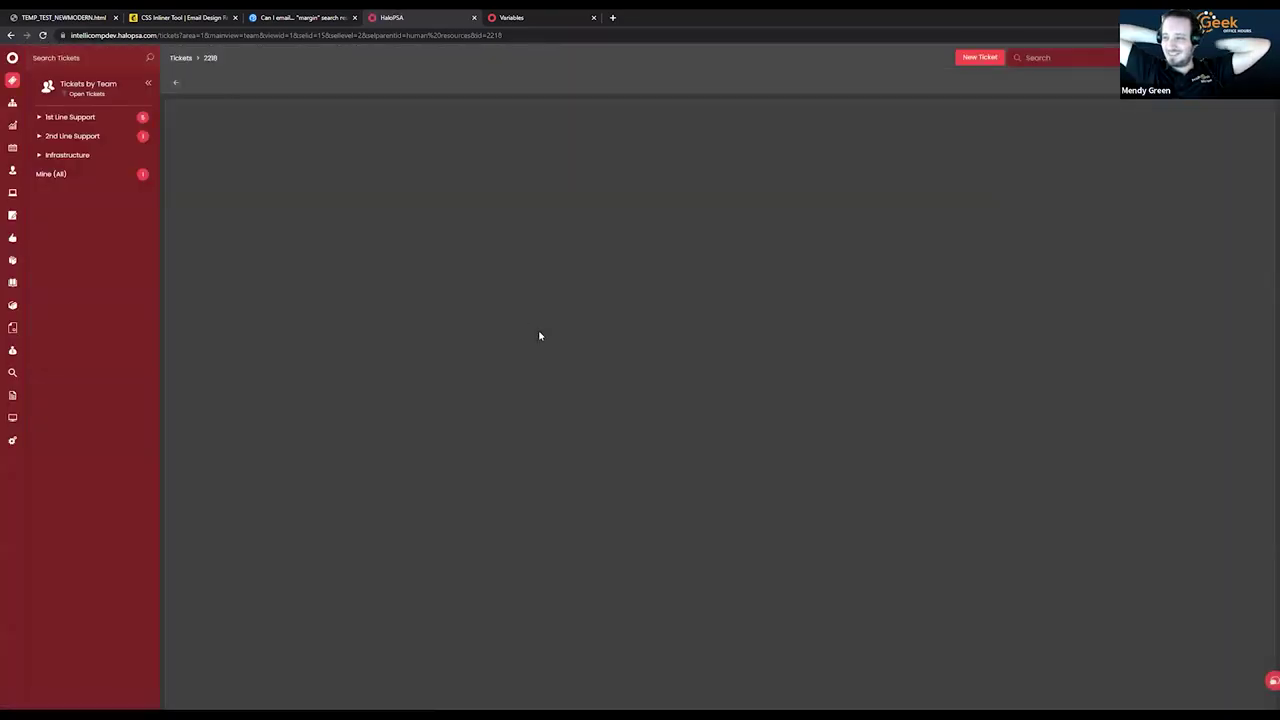
{"action": "left_click", "coordinate": [476, 82]}
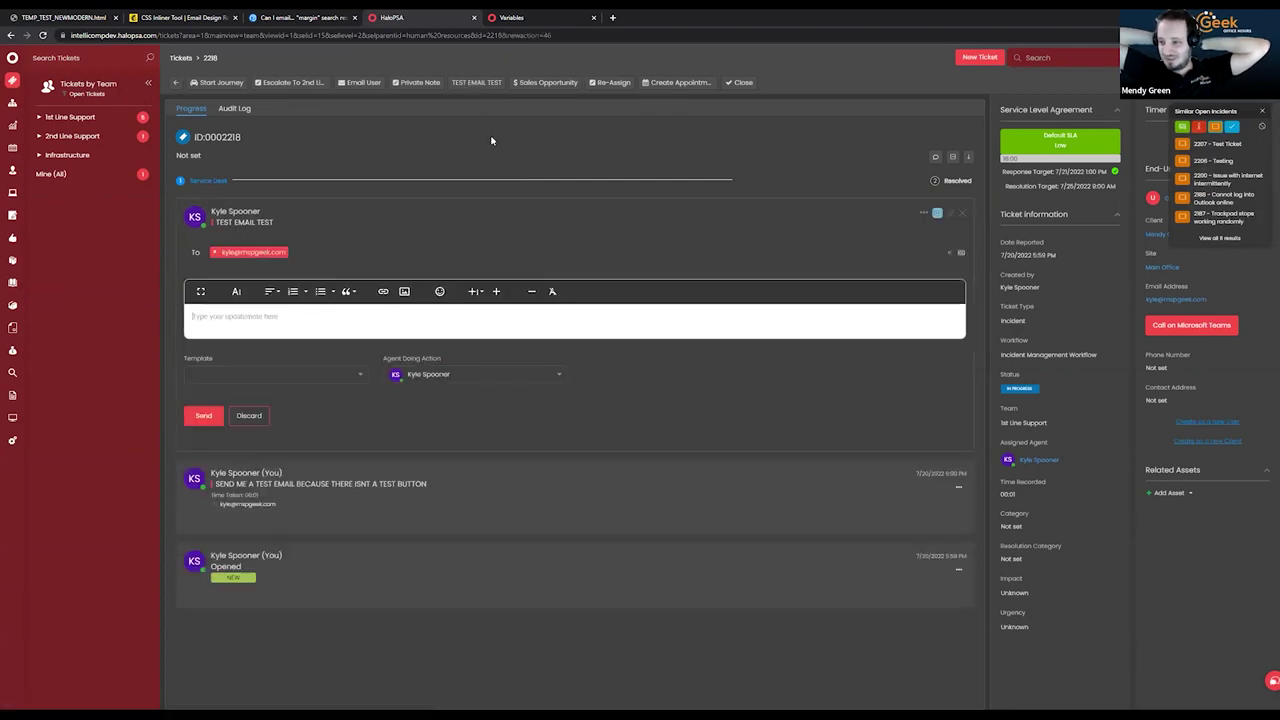
{"action": "left_click", "coordinate": [296, 370]}
{"action": "left_click", "coordinate": [274, 393]}
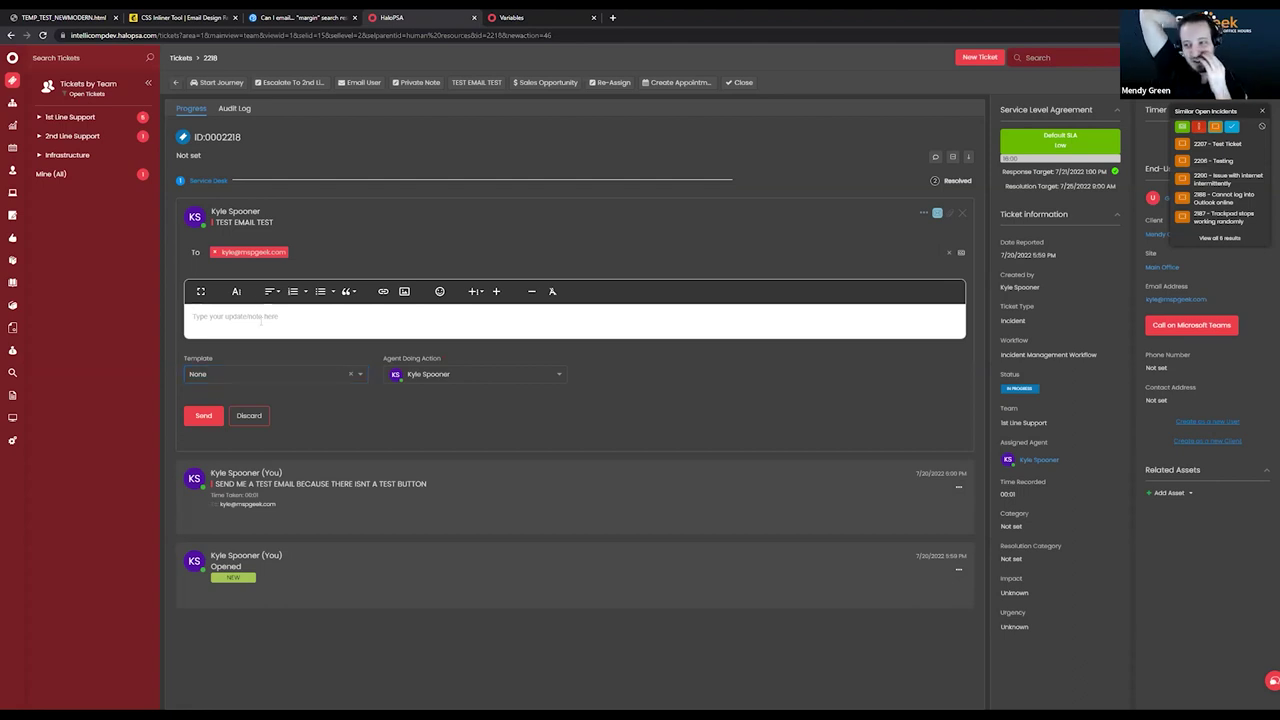
Fill the note with the pasted Service Desk message plus a '<maiquee>THIS </marquee>' line, then submit.
{"action": "left_click", "coordinate": [439, 292]}
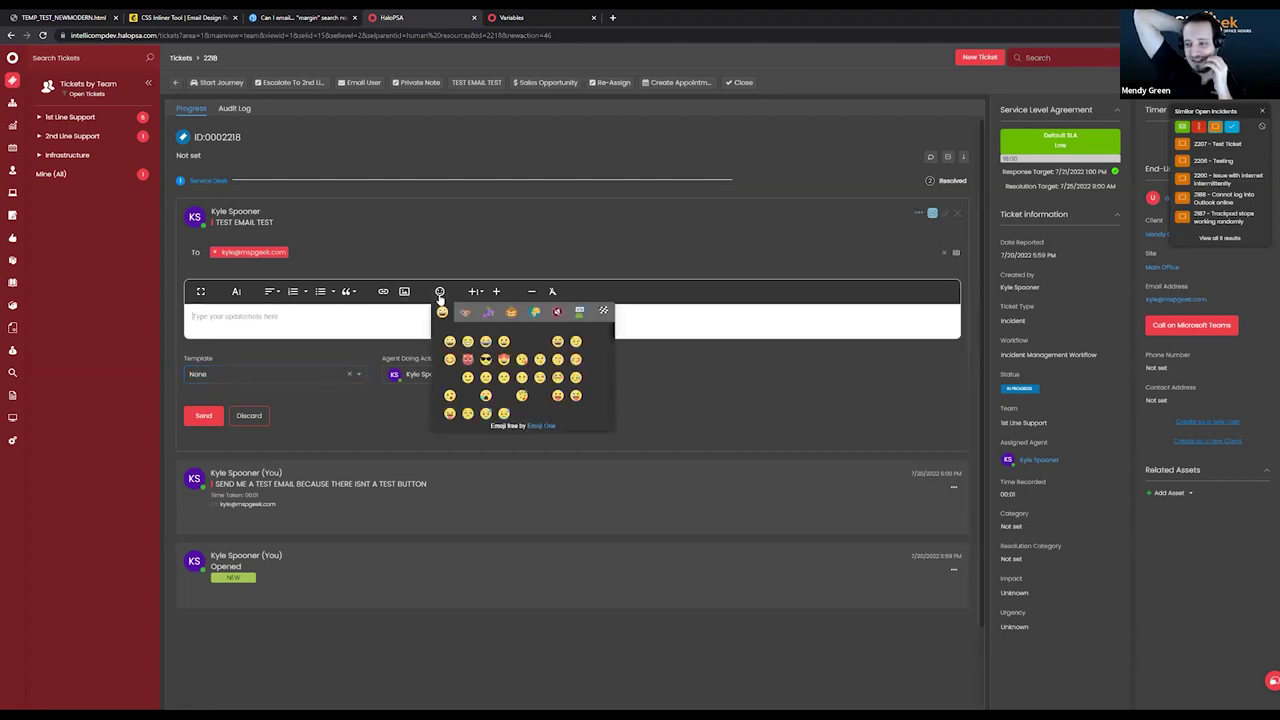
{"action": "left_click", "coordinate": [428, 328]}
{"action": "left_click", "coordinate": [436, 293]}
{"action": "left_click", "coordinate": [407, 339]}
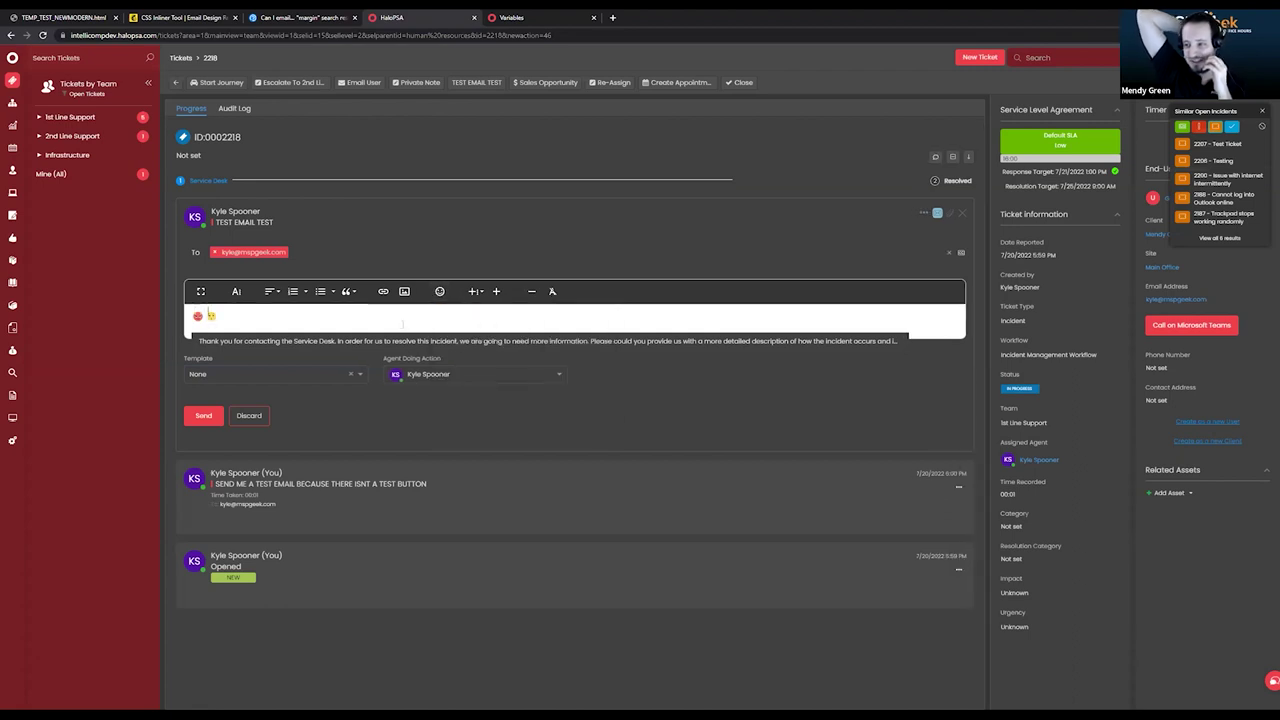
{"action": "key", "text": "ctrl+a"}
{"action": "type", "text": "Thank you for contacting the Service Desk  In order for us to resolve this incident, we are going to need more information. Please could you provide us with a more detailed description of how the incident occurs and include screenshots and error messages where possible"}
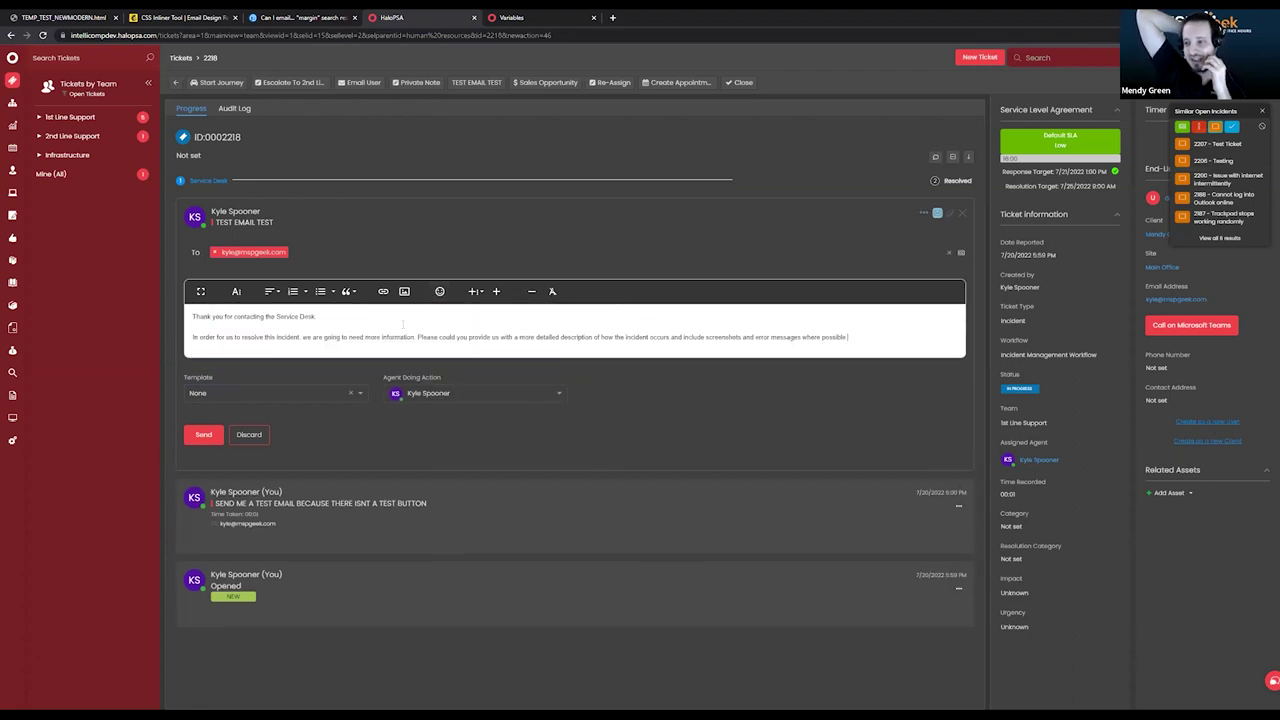
{"action": "key", "text": "Return"}
{"action": "type", "text": "<mai"}
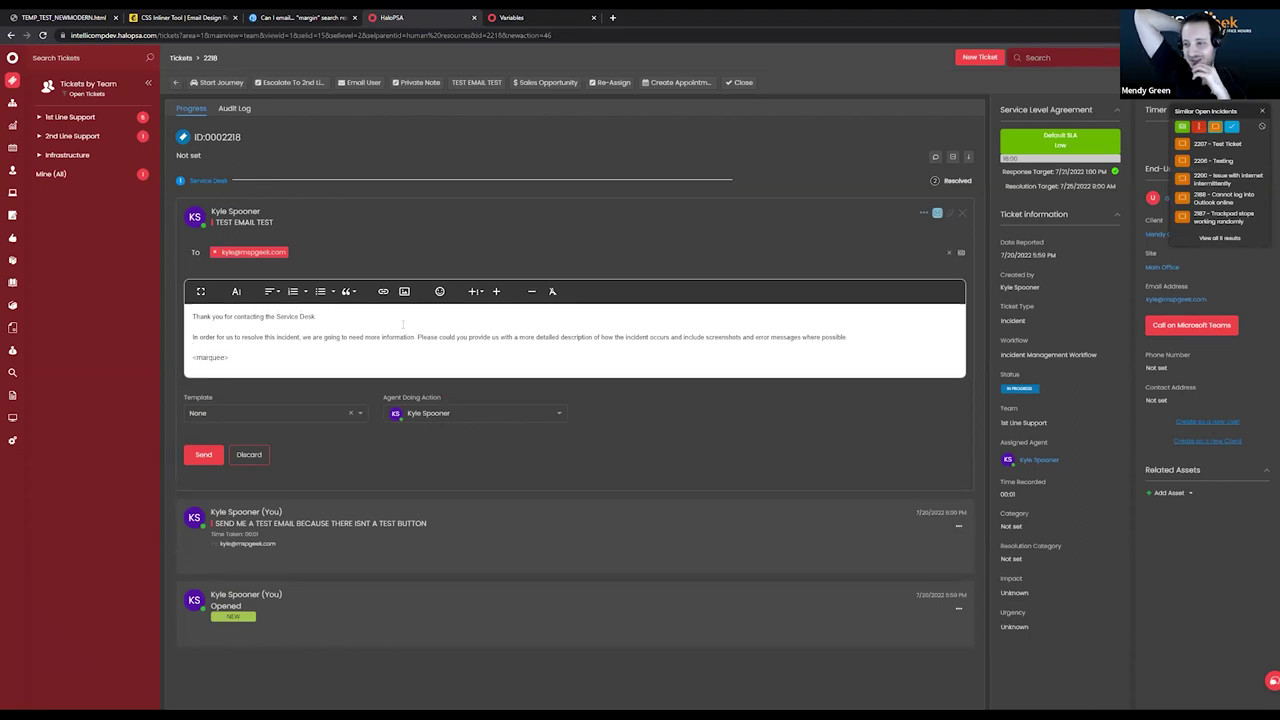
{"action": "type", "text": "quee>THIS IS 1997"}
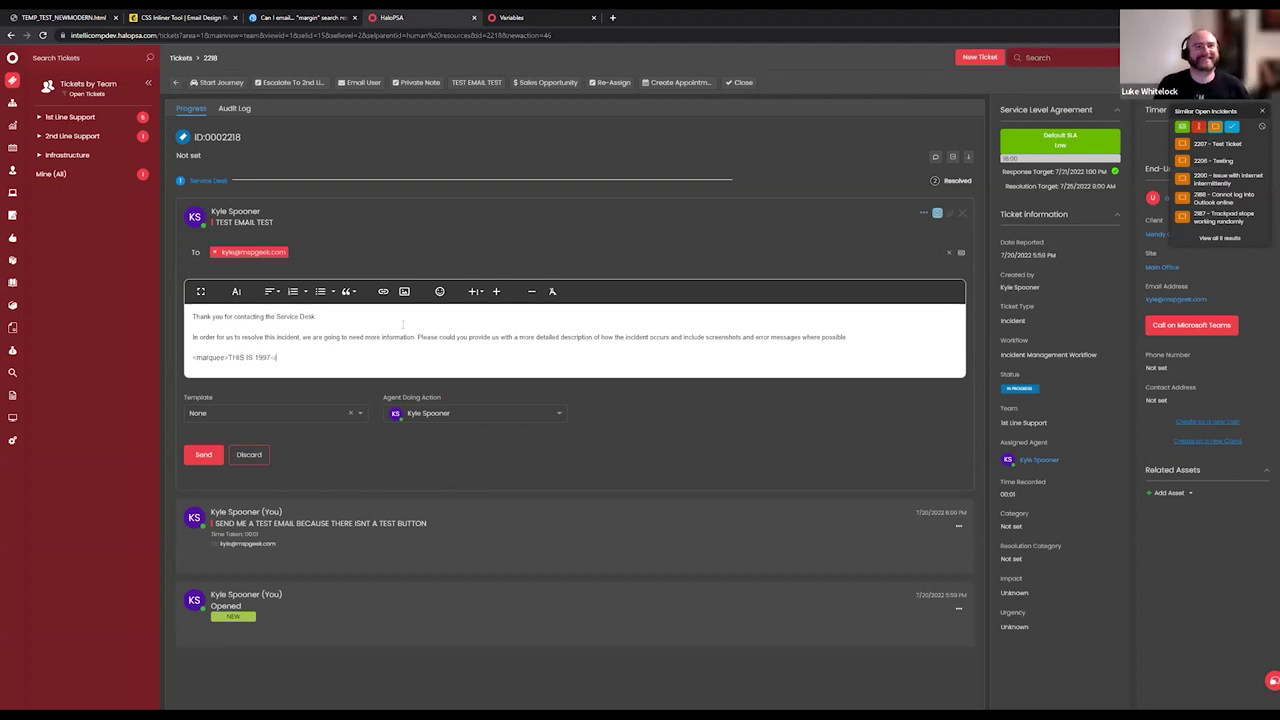
{"action": "type", "text": "</marquee>"}
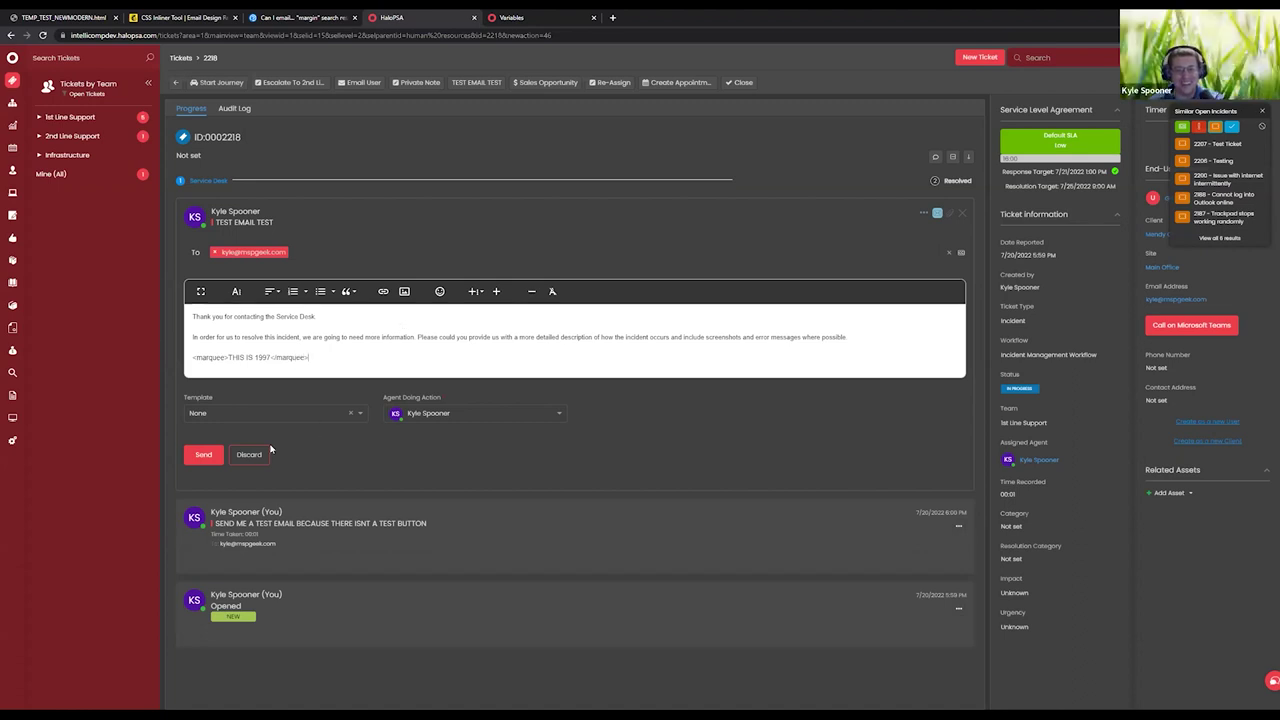
{"action": "left_click", "coordinate": [210, 458]}
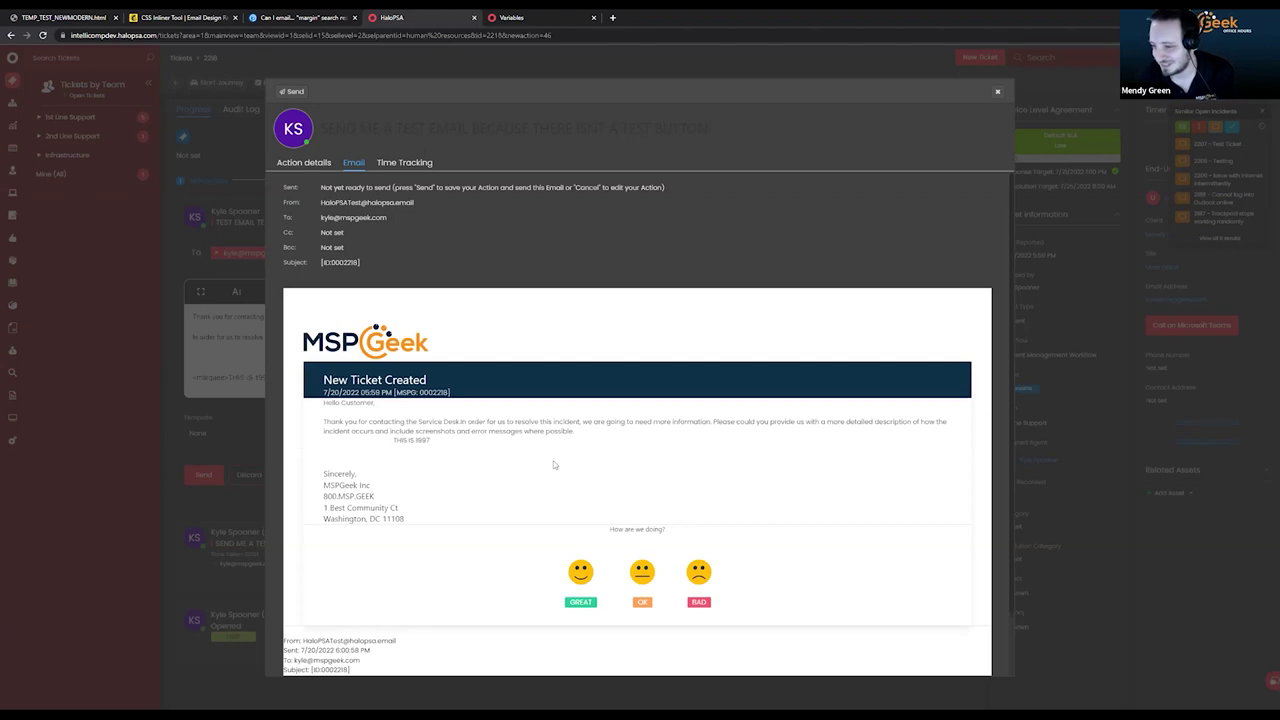
Send the test email carrying the Service Desk note from ticket 0002218.
{"action": "left_click", "coordinate": [289, 91]}
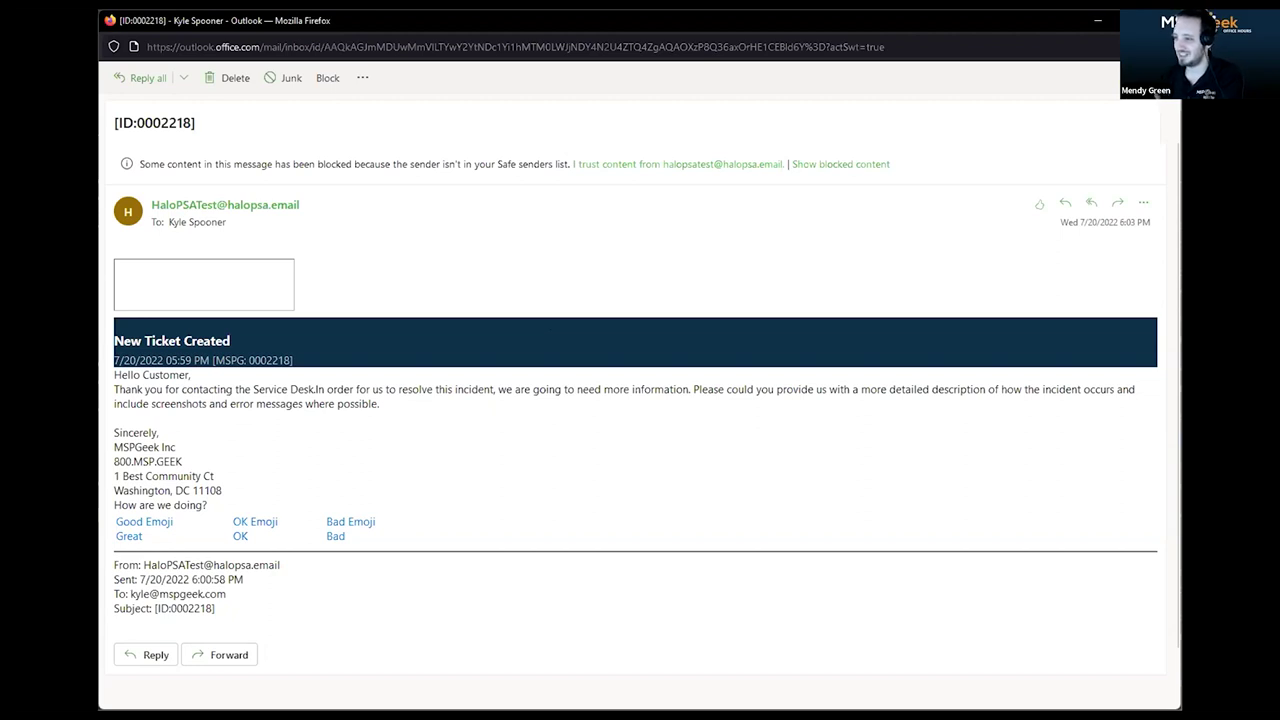
Show the email's blocked content so the logo and face images render.
{"action": "left_click", "coordinate": [680, 164]}
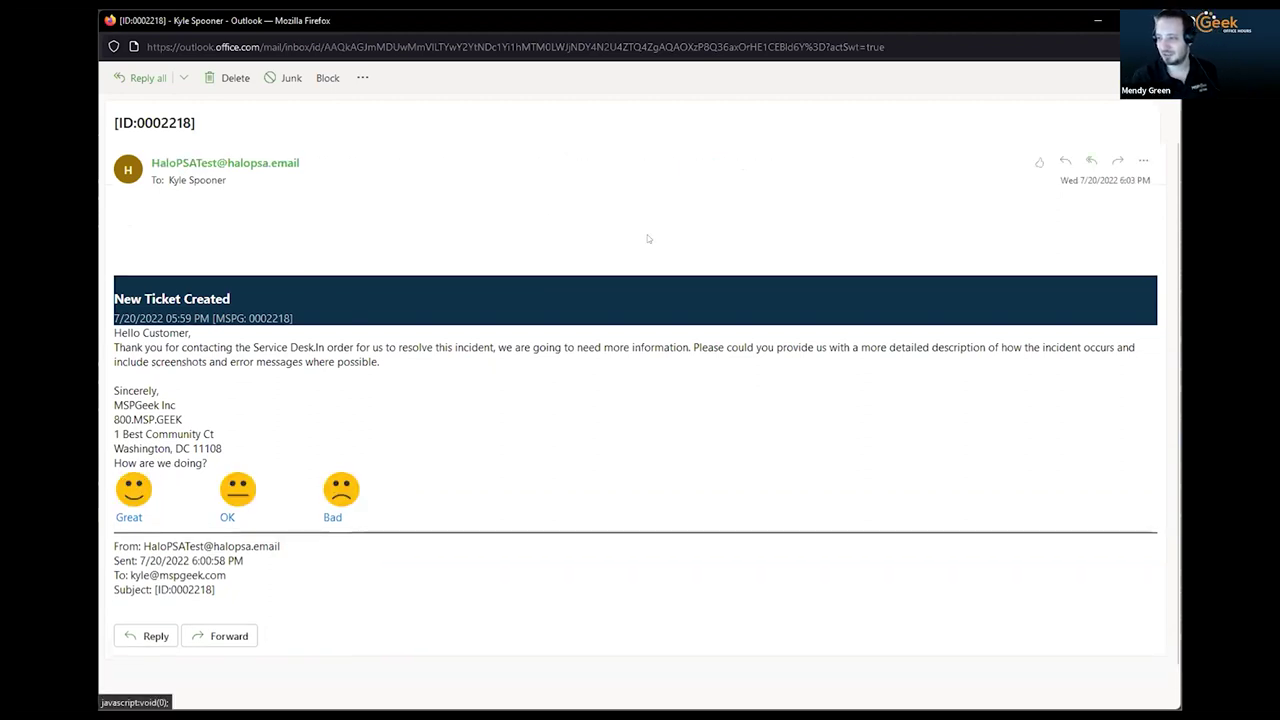
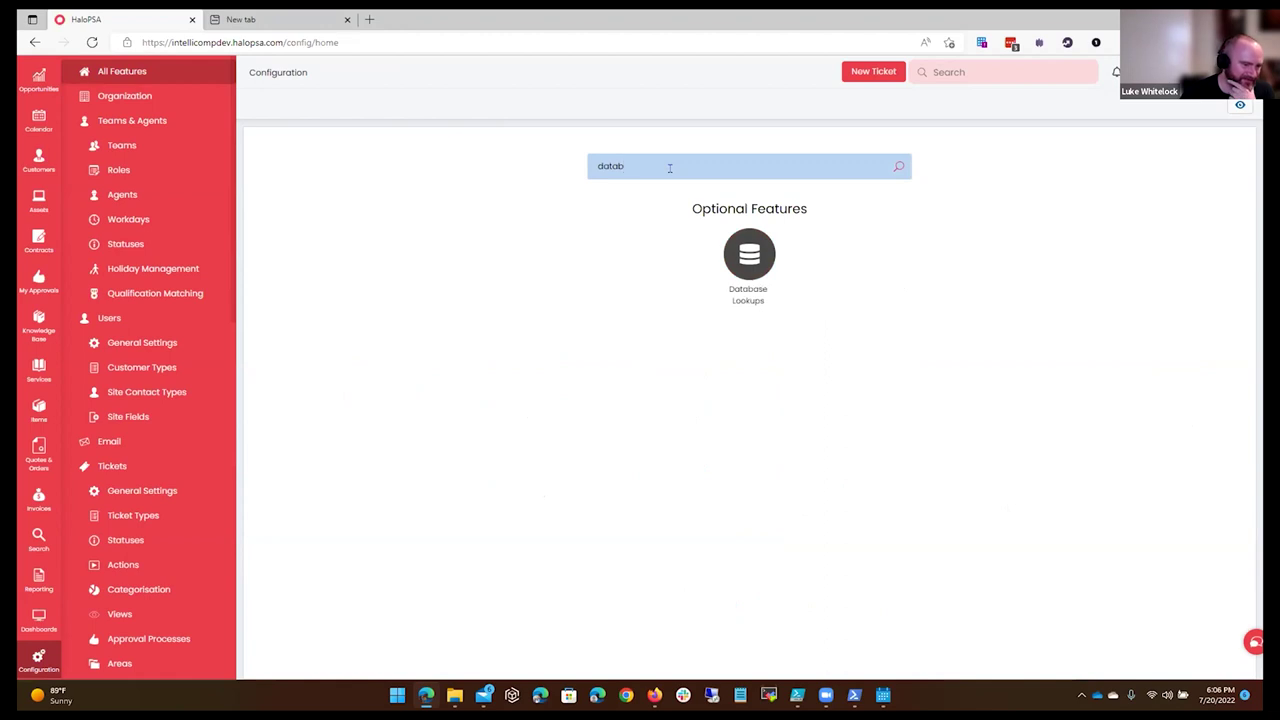
Find Database Lookups by searching 'data' in Integrations and start a new lookup profile.
{"action": "left_click", "coordinate": [749, 254]}
{"action": "left_click", "coordinate": [356, 75]}
{"action": "left_click", "coordinate": [758, 164]}
{"action": "type", "text": "data"}
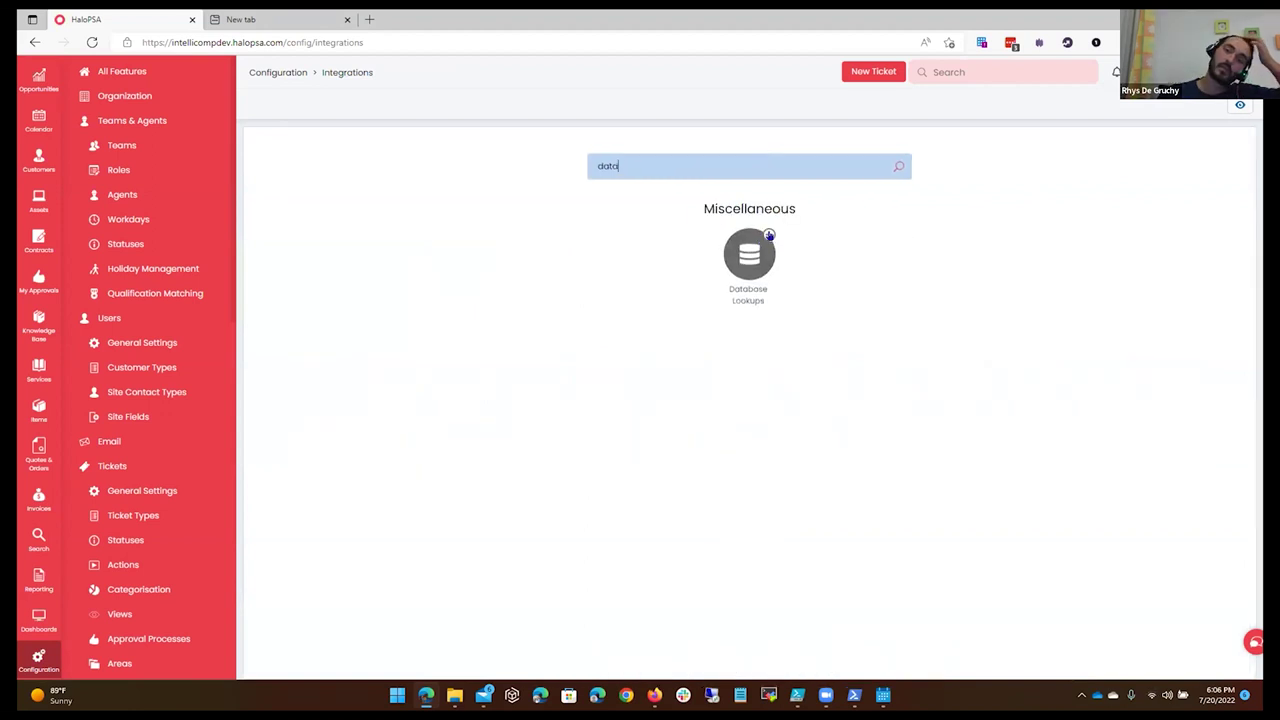
{"action": "left_click", "coordinate": [749, 252]}
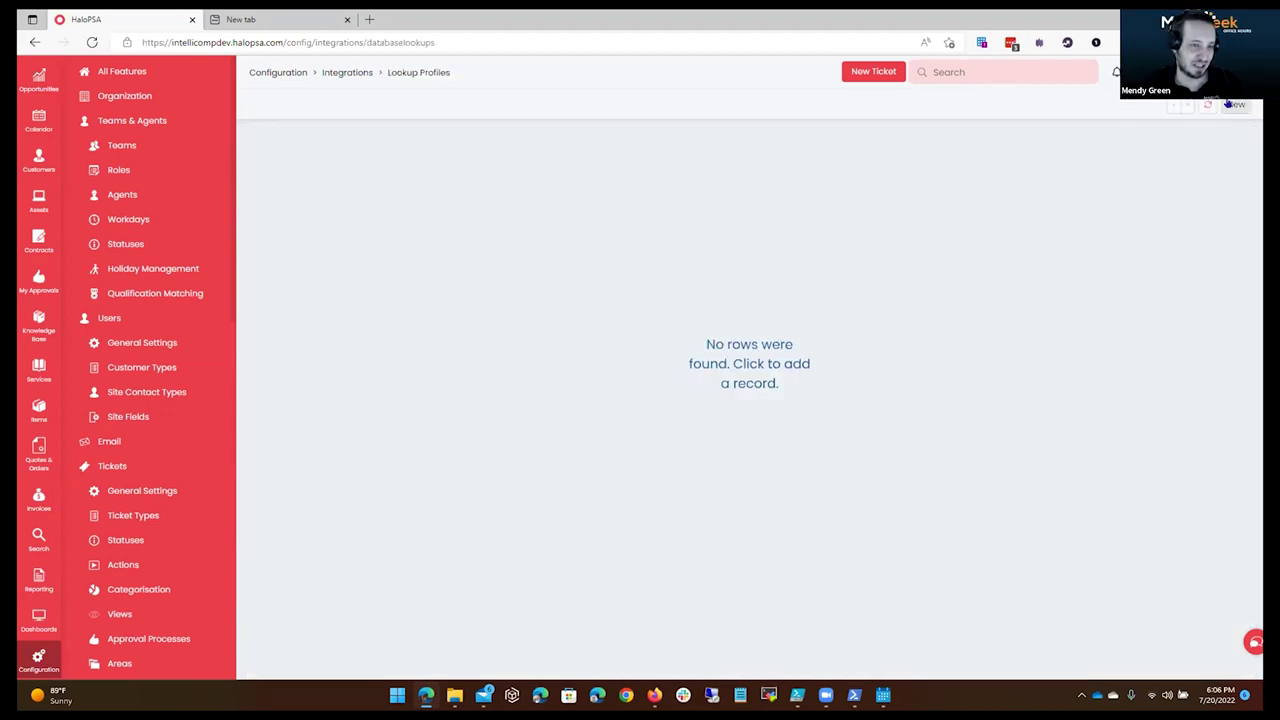
{"action": "left_click", "coordinate": [1231, 104]}
{"action": "left_click", "coordinate": [536, 342]}
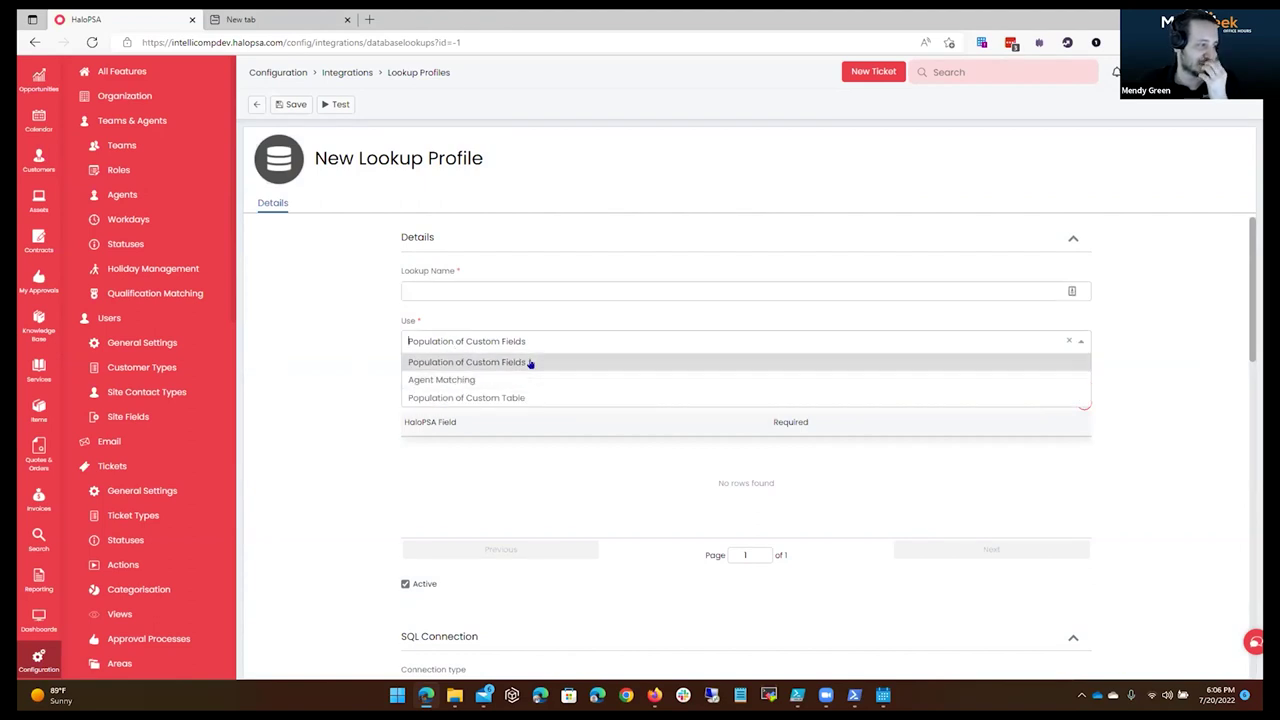
Set the lookup's Use to Population of Custom Fields and review the trigger fields explanation.
{"action": "left_click", "coordinate": [530, 363]}
{"action": "left_click", "coordinate": [422, 281]}
{"action": "left_click_drag", "start_coordinate": [403, 384], "coordinate": [730, 381]}
{"action": "left_click", "coordinate": [407, 371]}
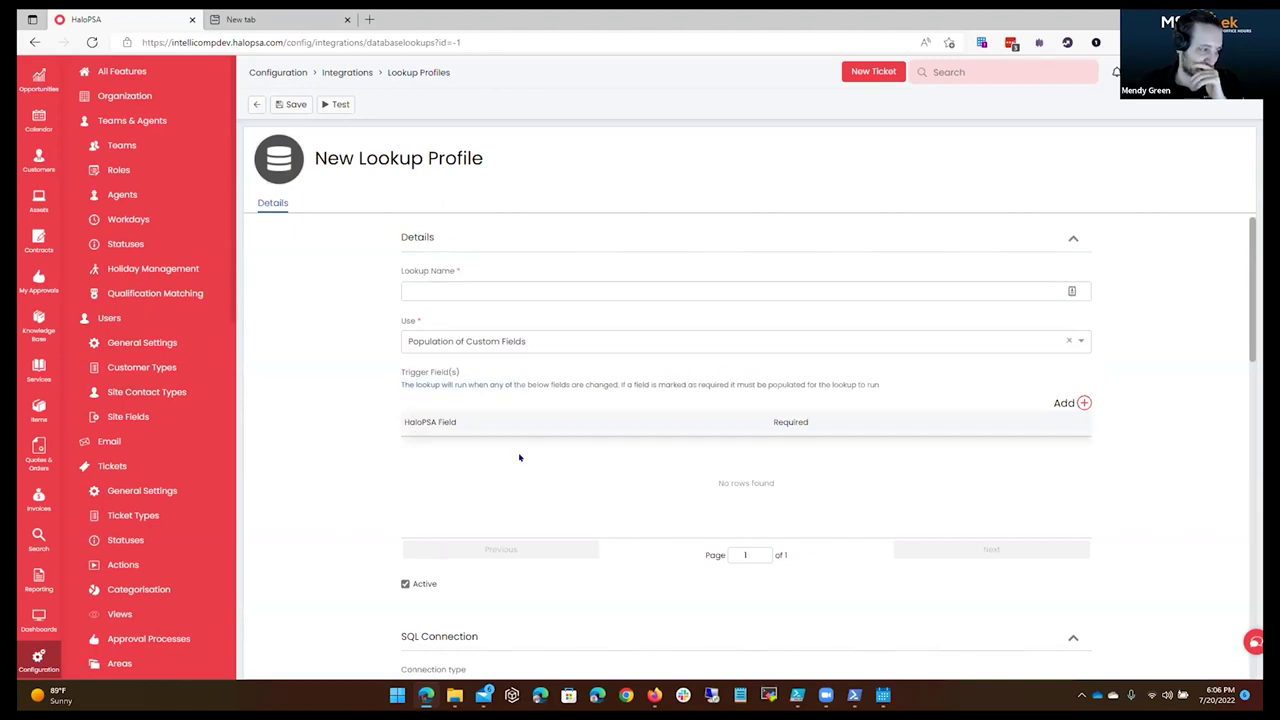
{"action": "scroll", "coordinate": [503, 523], "scroll_direction": "down", "scroll_amount": 2}
{"action": "scroll", "coordinate": [580, 530], "scroll_direction": "down", "scroll_amount": 2}
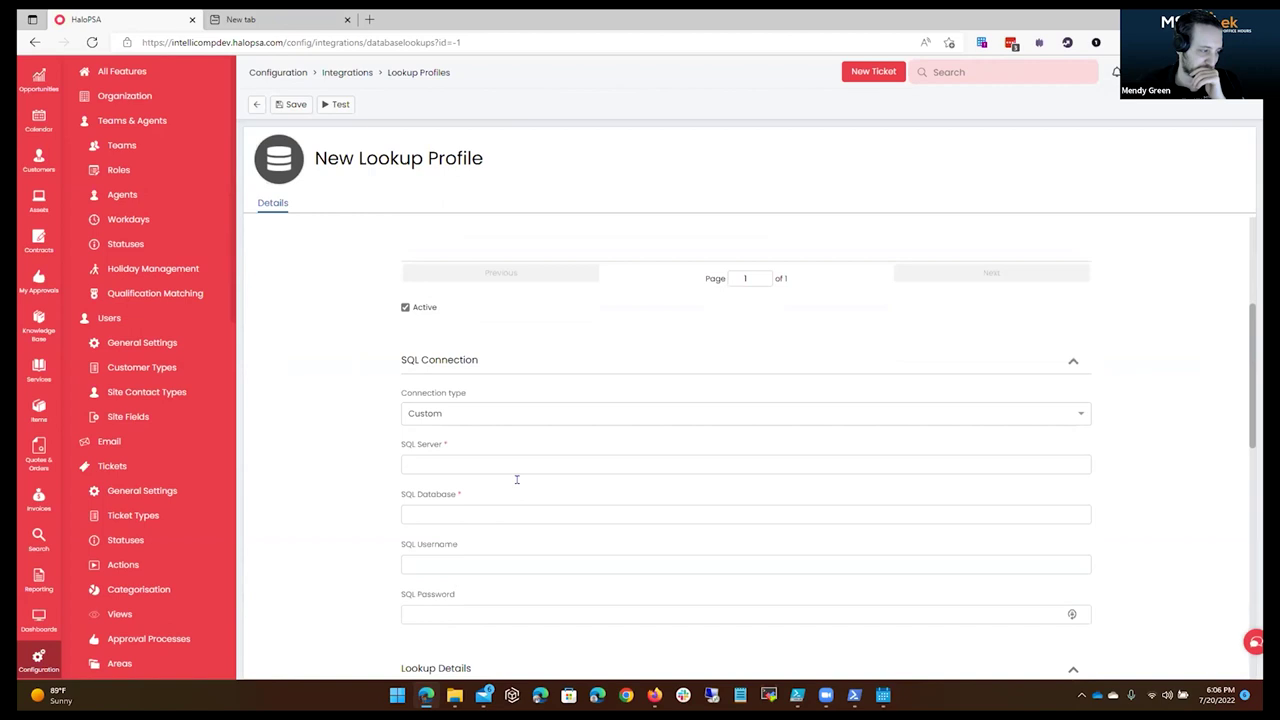
{"action": "scroll", "coordinate": [597, 557], "scroll_direction": "down", "scroll_amount": 3}
{"action": "scroll", "coordinate": [602, 560], "scroll_direction": "down", "scroll_amount": 7}
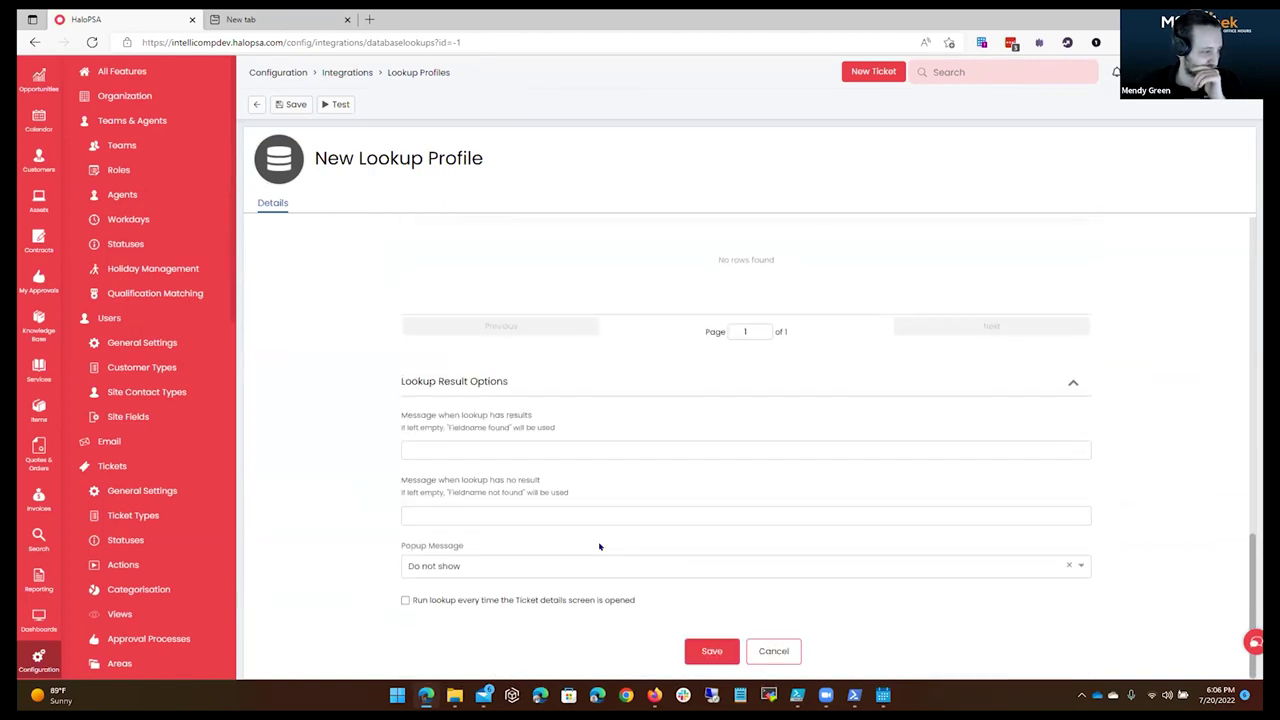
{"action": "scroll", "coordinate": [569, 480], "scroll_direction": "up", "scroll_amount": 13}
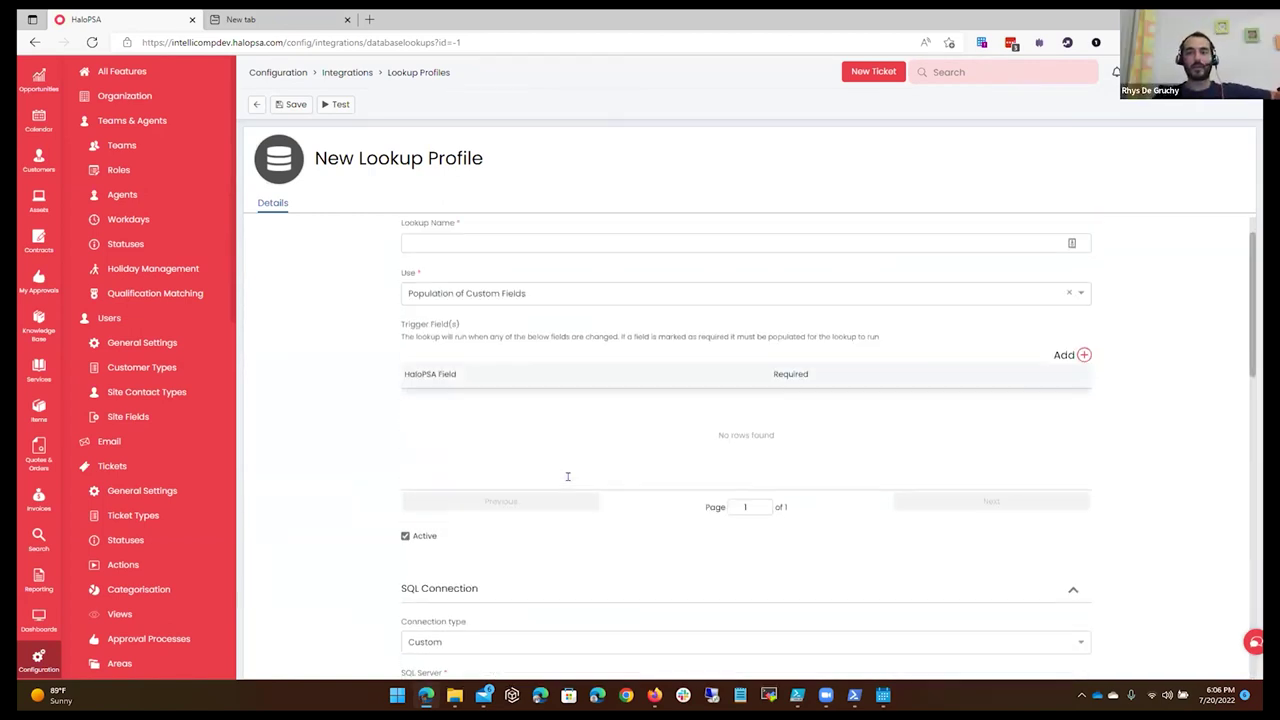
{"action": "left_click", "coordinate": [565, 289]}
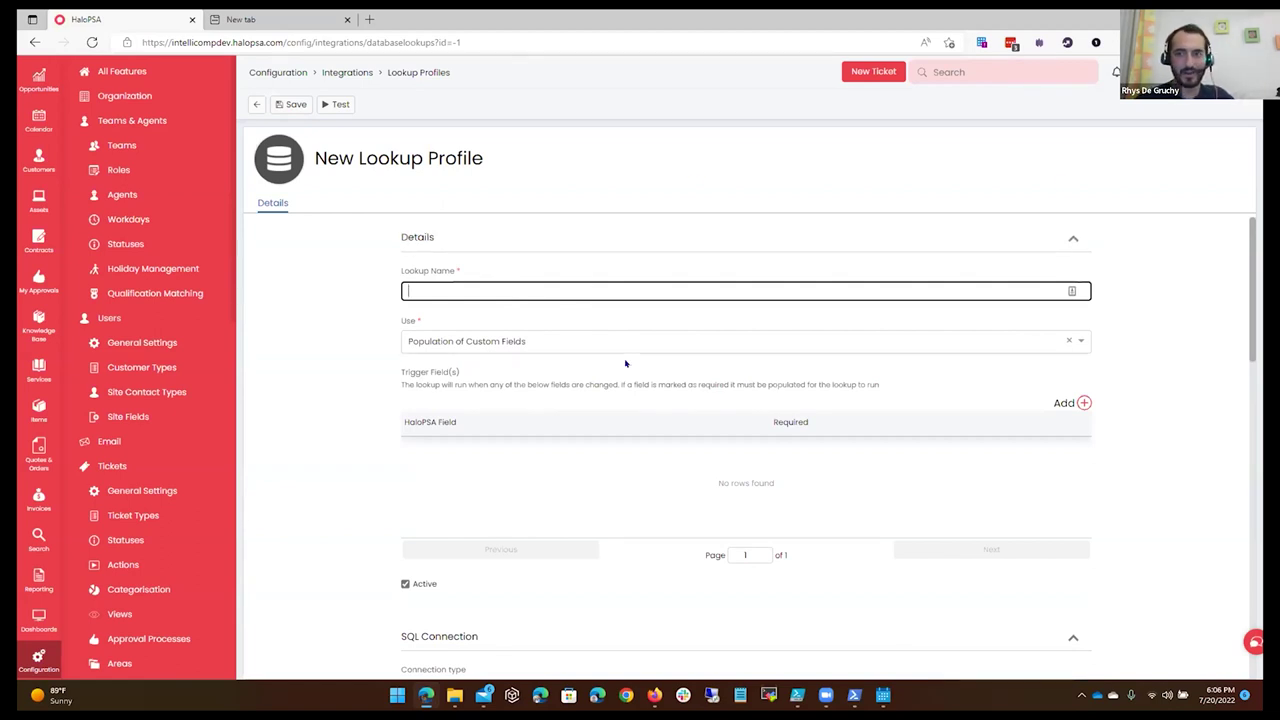
Change the connection type from Custom to Halo database and read the SQL variable hints.
{"action": "scroll", "coordinate": [631, 357], "scroll_direction": "down", "scroll_amount": 3}
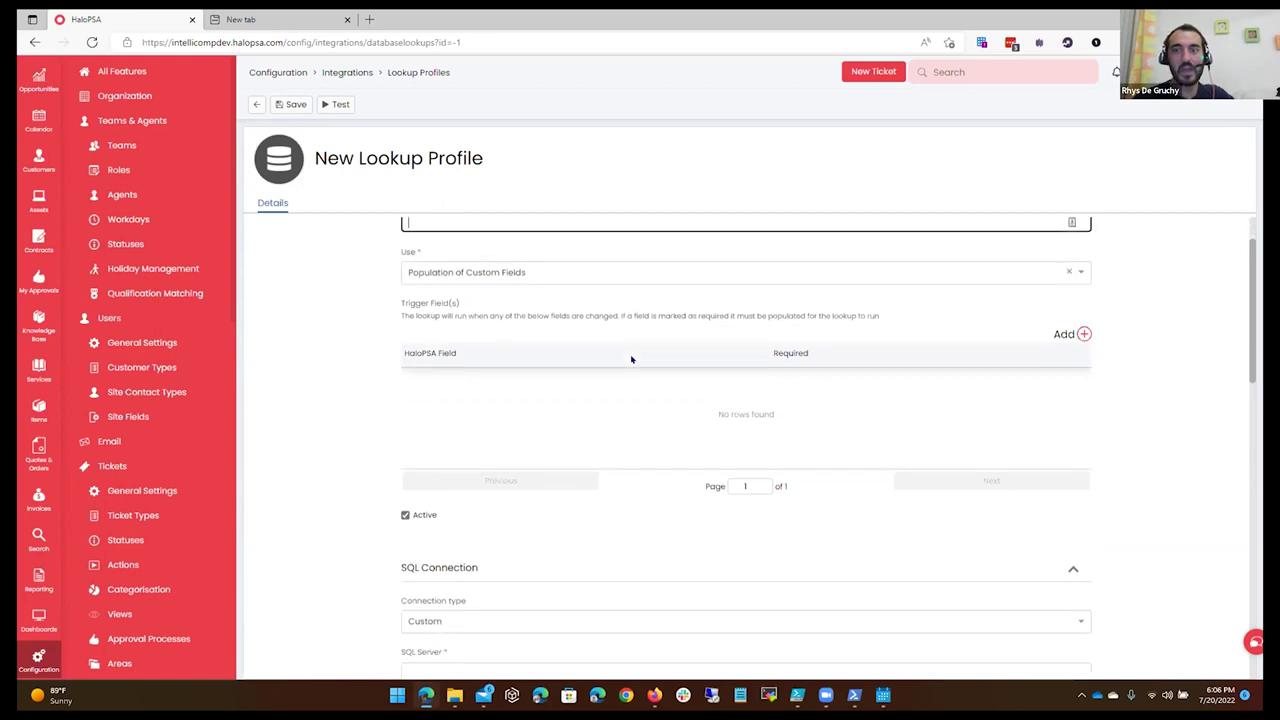
{"action": "left_click", "coordinate": [595, 413]}
{"action": "left_click", "coordinate": [567, 452]}
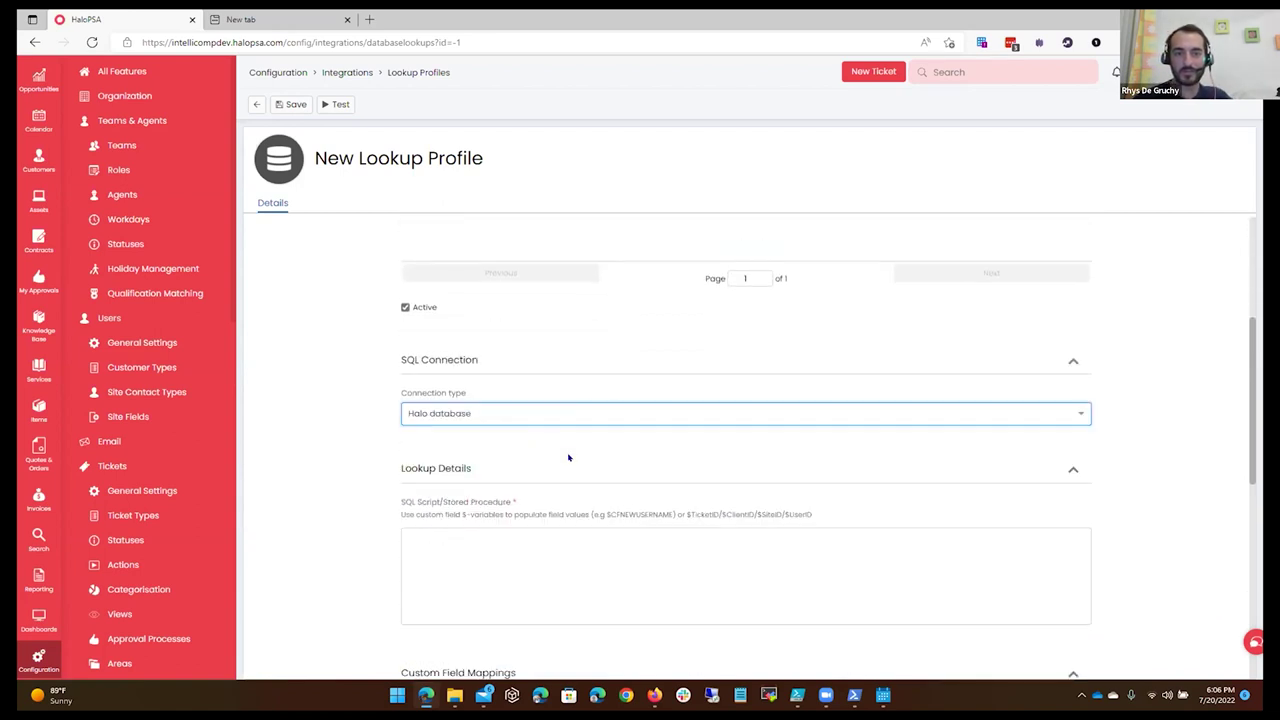
{"action": "scroll", "coordinate": [545, 453], "scroll_direction": "down", "scroll_amount": 1}
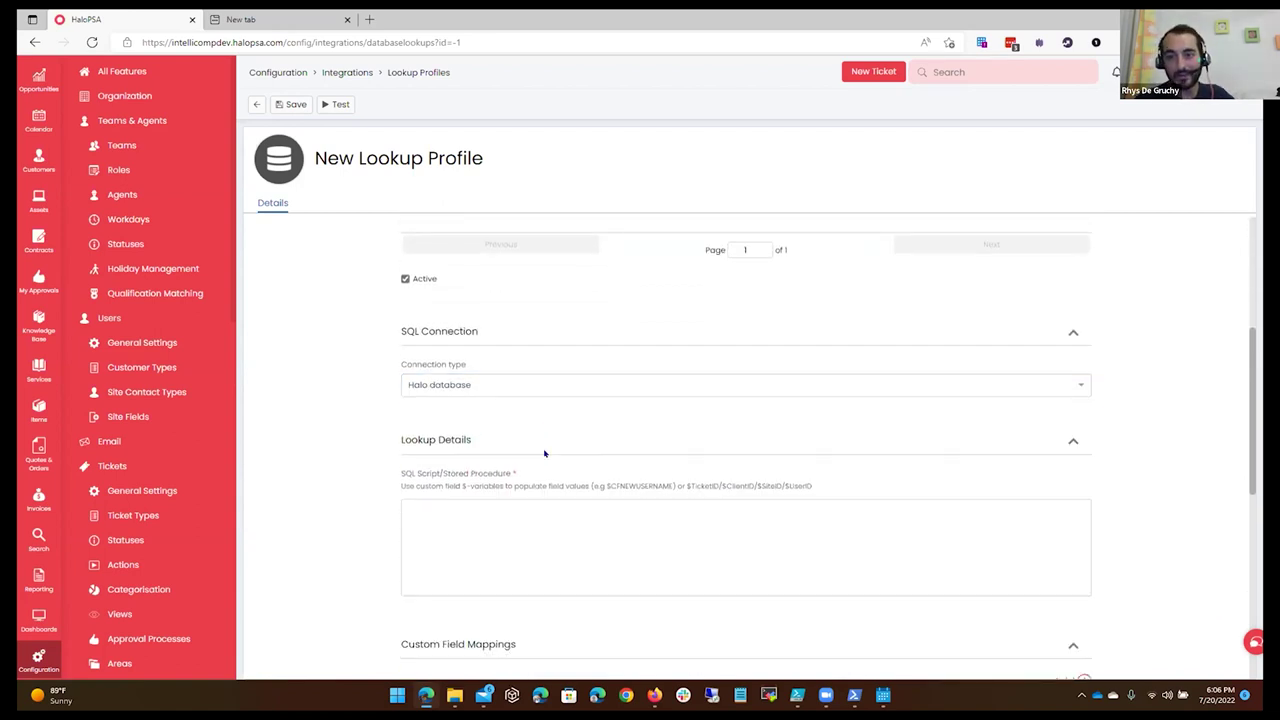
{"action": "left_click", "coordinate": [557, 465]}
{"action": "scroll", "coordinate": [466, 394], "scroll_direction": "down", "scroll_amount": 1}
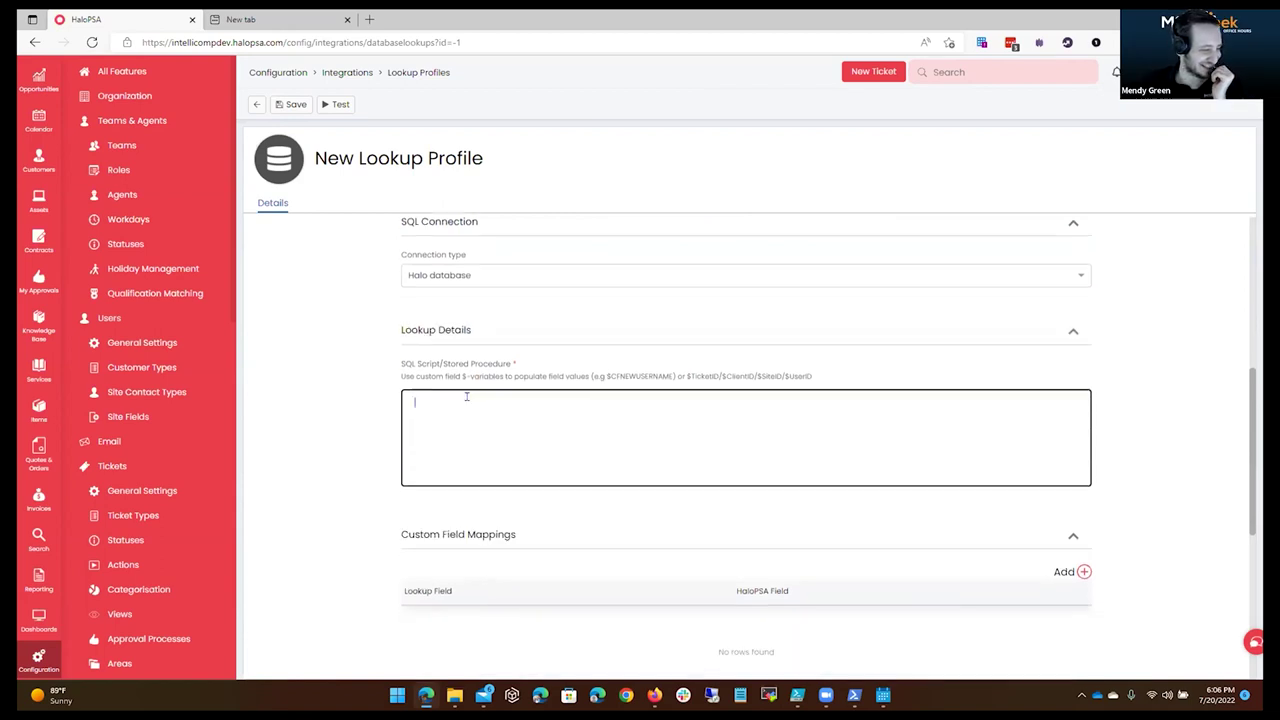
{"action": "left_click_drag", "start_coordinate": [401, 376], "coordinate": [606, 376]}
{"action": "left_click_drag", "start_coordinate": [743, 376], "coordinate": [804, 376]}
{"action": "left_click", "coordinate": [829, 382]}
Look over the SQL script section and the results message explanation.
{"action": "left_click", "coordinate": [515, 405]}
{"action": "scroll", "coordinate": [594, 463], "scroll_direction": "down", "scroll_amount": 1}
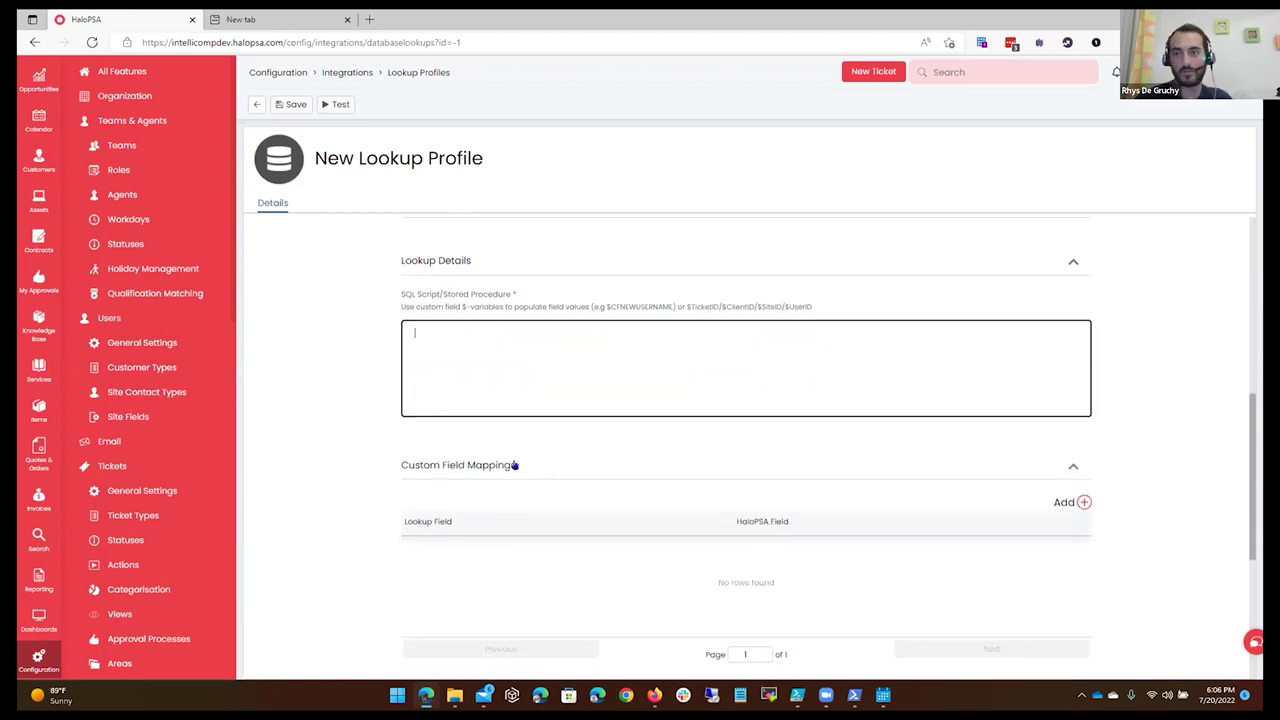
{"action": "scroll", "coordinate": [514, 463], "scroll_direction": "down", "scroll_amount": 3}
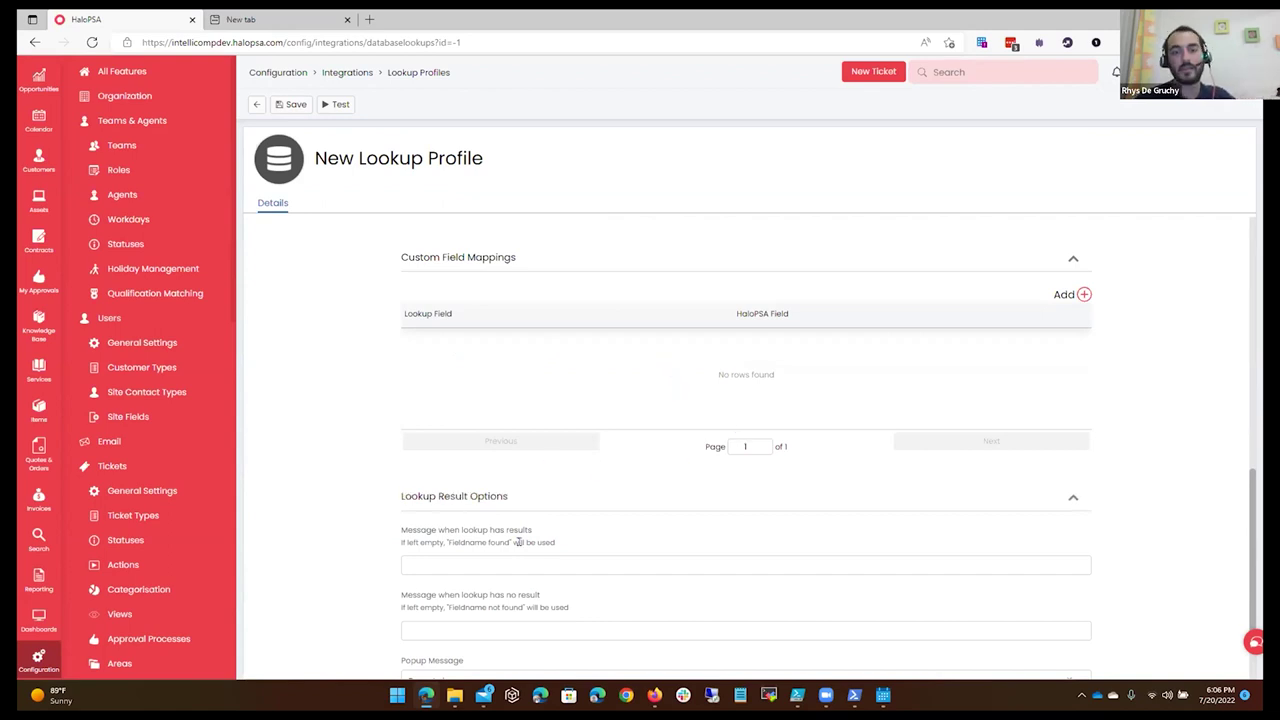
{"action": "scroll", "coordinate": [555, 490], "scroll_direction": "down", "scroll_amount": 1}
{"action": "left_click_drag", "start_coordinate": [397, 466], "coordinate": [589, 480]}
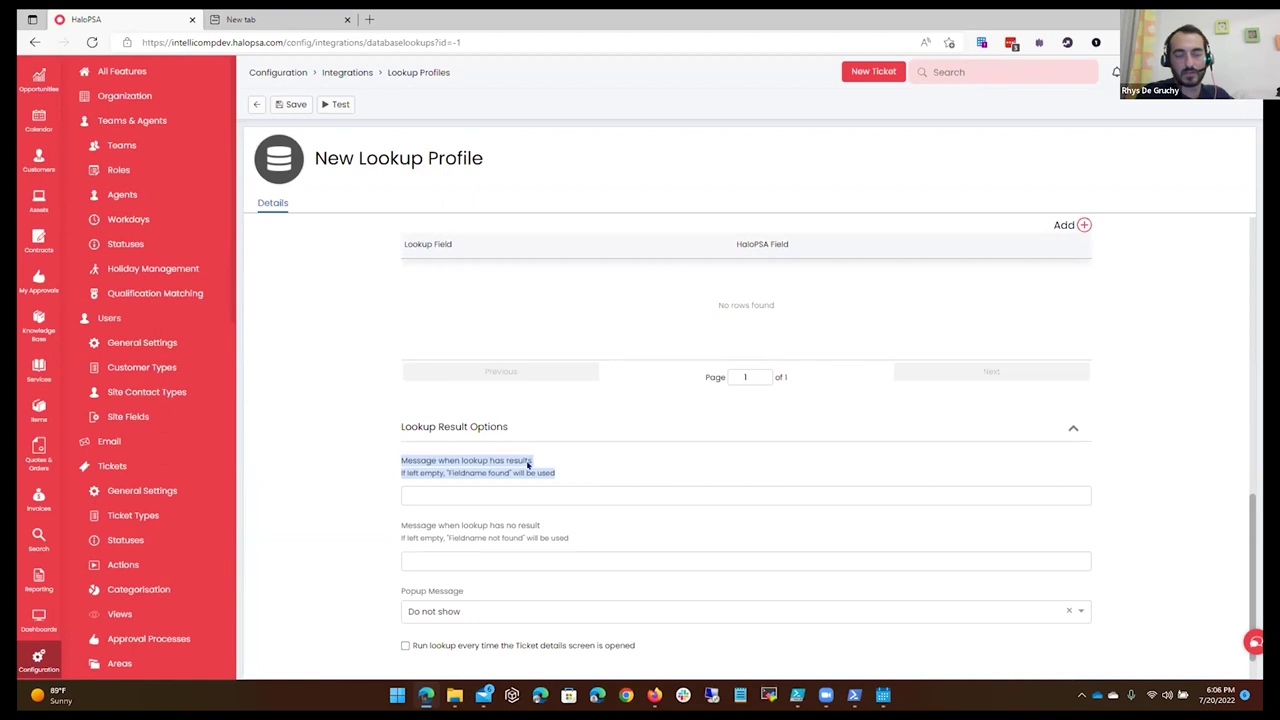
{"action": "scroll", "coordinate": [480, 466], "scroll_direction": "down", "scroll_amount": 1}
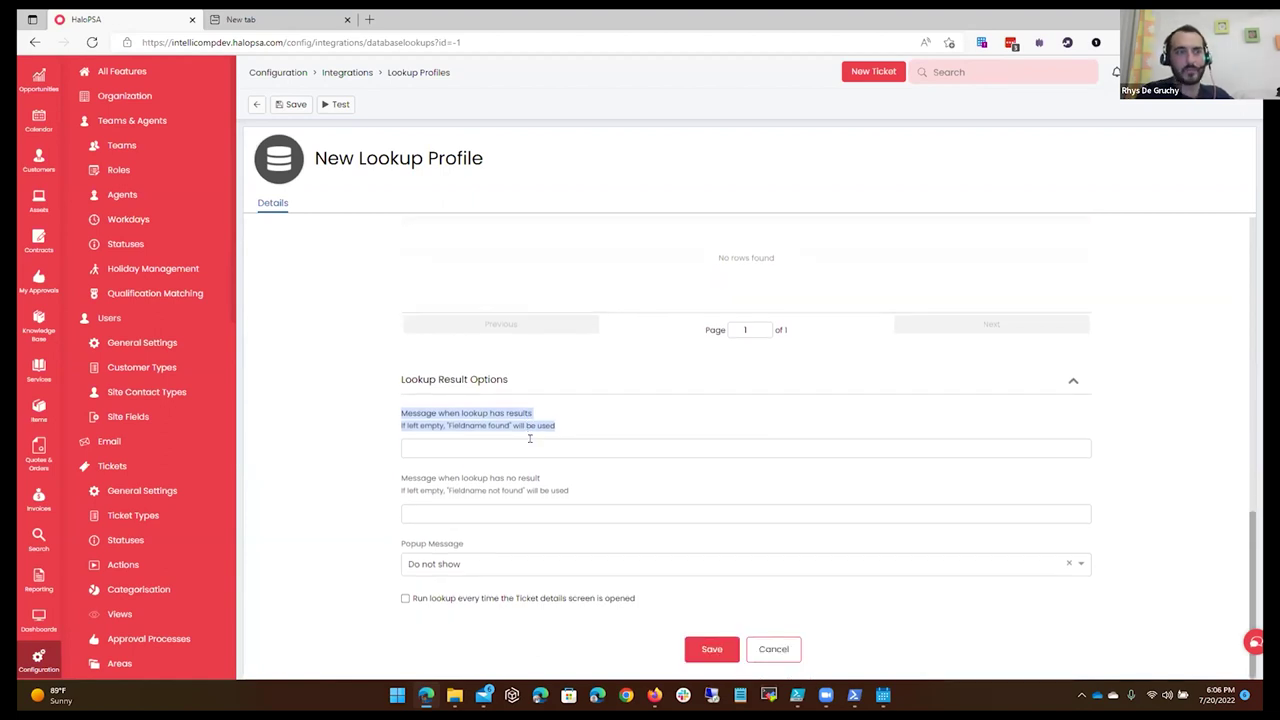
{"action": "scroll", "coordinate": [530, 438], "scroll_direction": "up", "scroll_amount": 4}
{"action": "scroll", "coordinate": [531, 437], "scroll_direction": "up", "scroll_amount": 1}
{"action": "scroll", "coordinate": [533, 446], "scroll_direction": "up", "scroll_amount": 5}
{"action": "scroll", "coordinate": [530, 438], "scroll_direction": "up", "scroll_amount": 2}
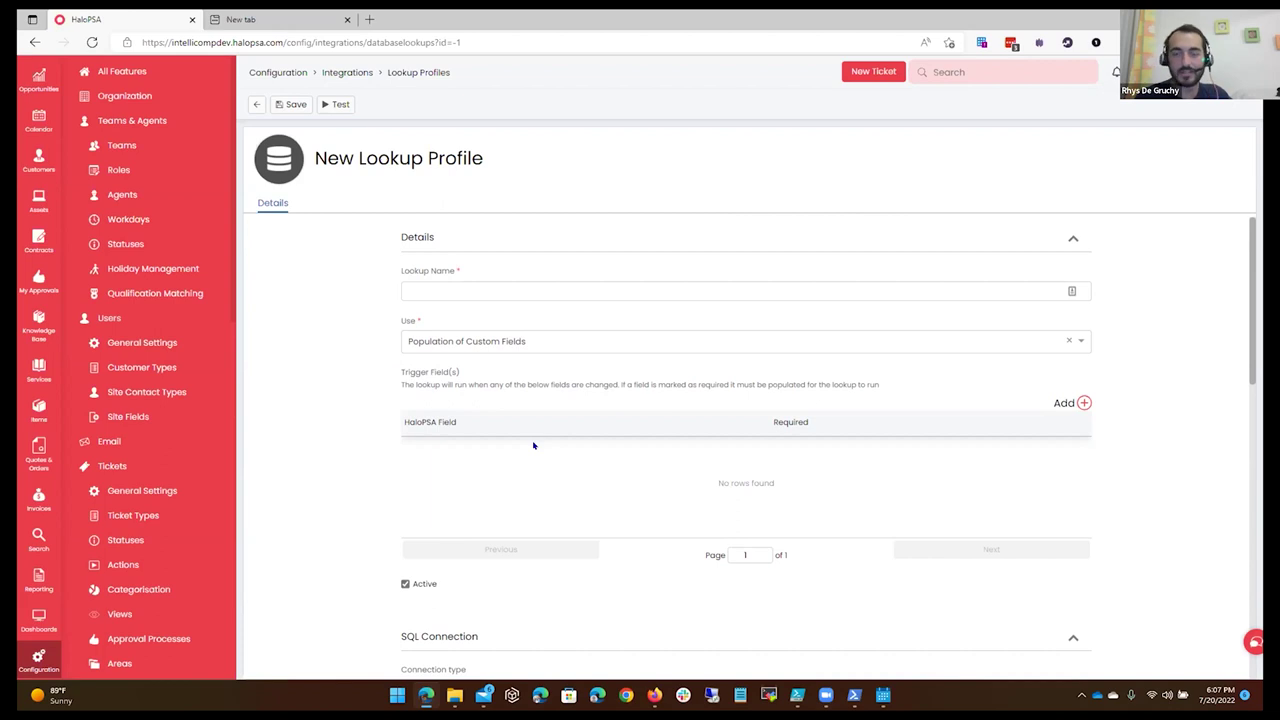
Add a trigger field, replacing the Mailbox pick with Is scan to e-mail required? (CFscanToEmail).
{"action": "left_click", "coordinate": [1083, 402]}
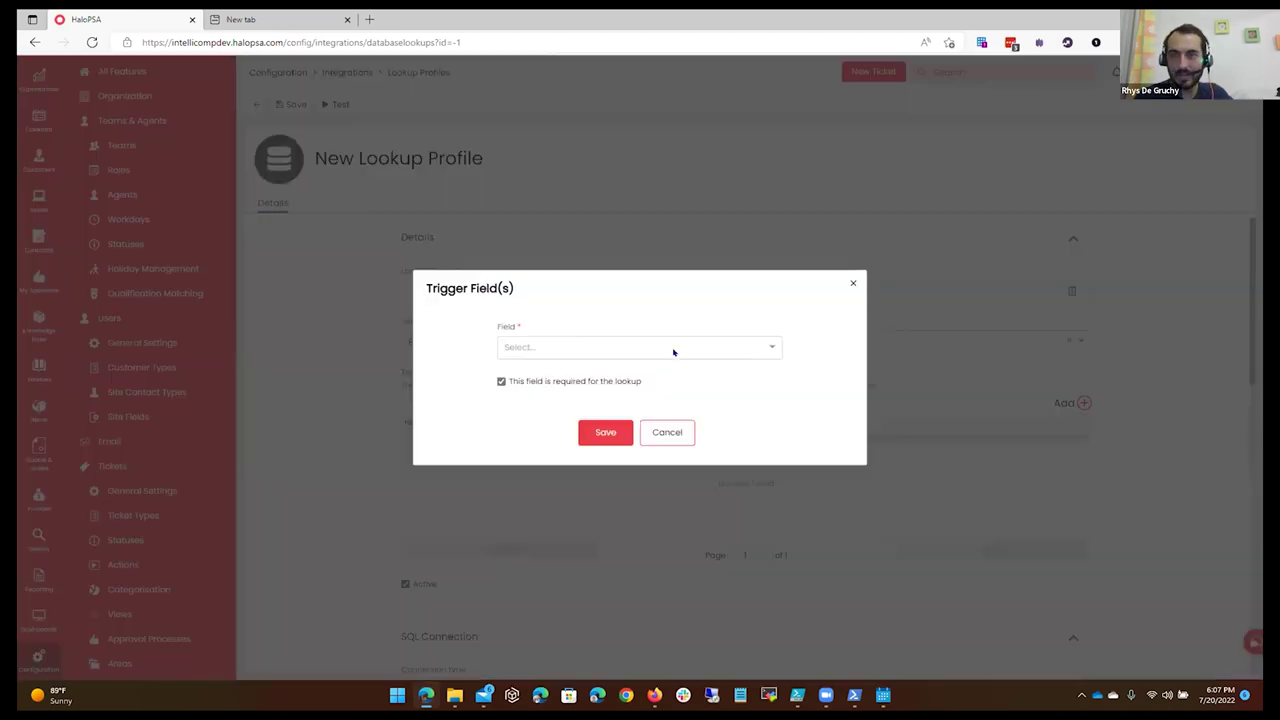
{"action": "left_click", "coordinate": [673, 350]}
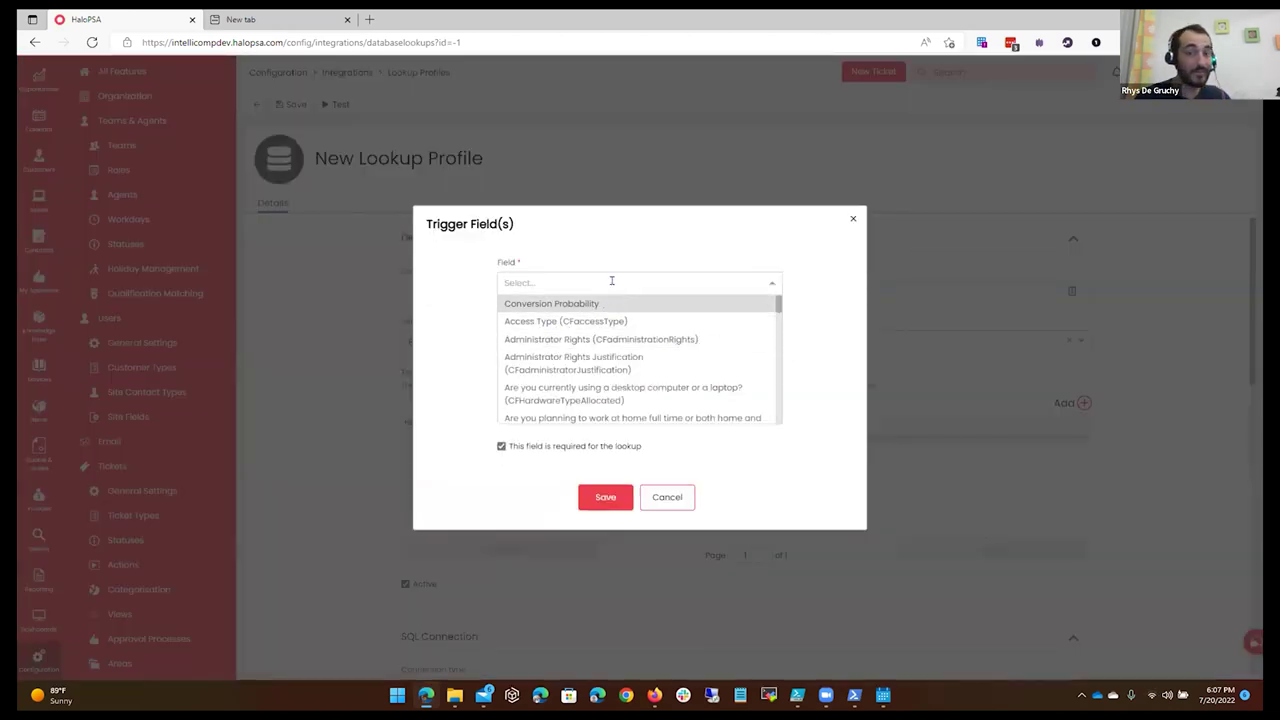
{"action": "type", "text": "mail"}
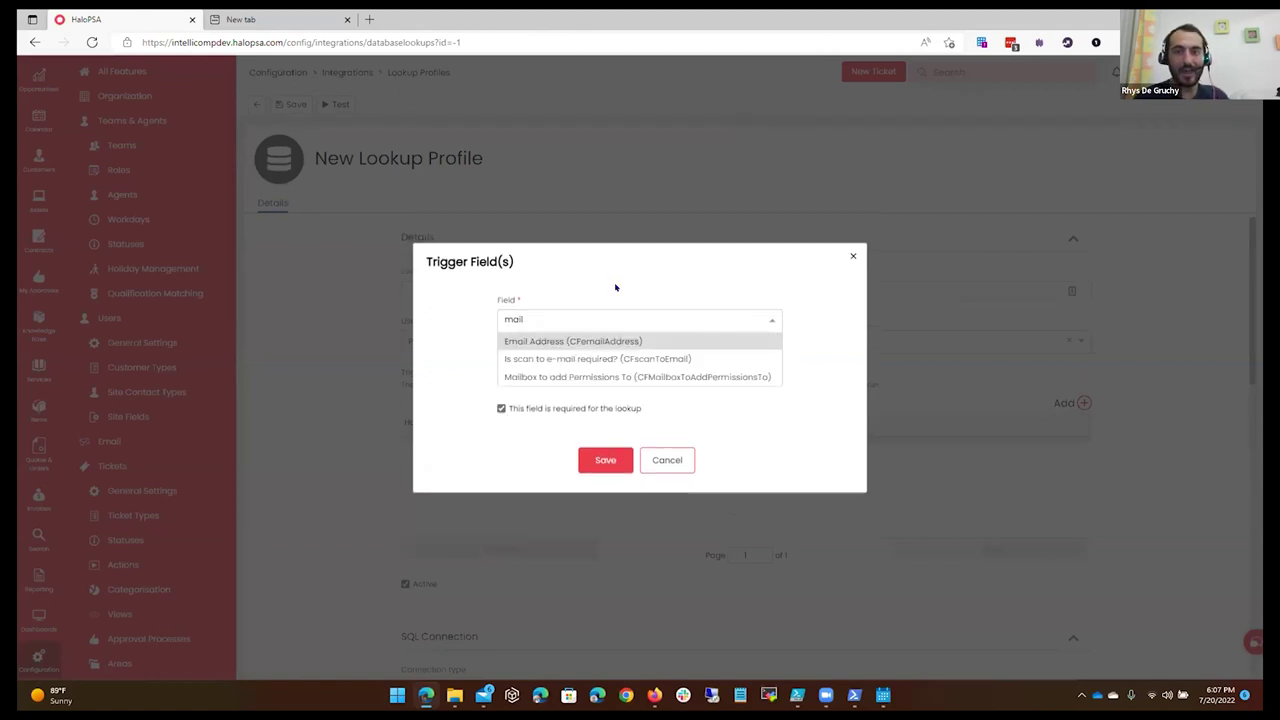
{"action": "left_click", "coordinate": [595, 377]}
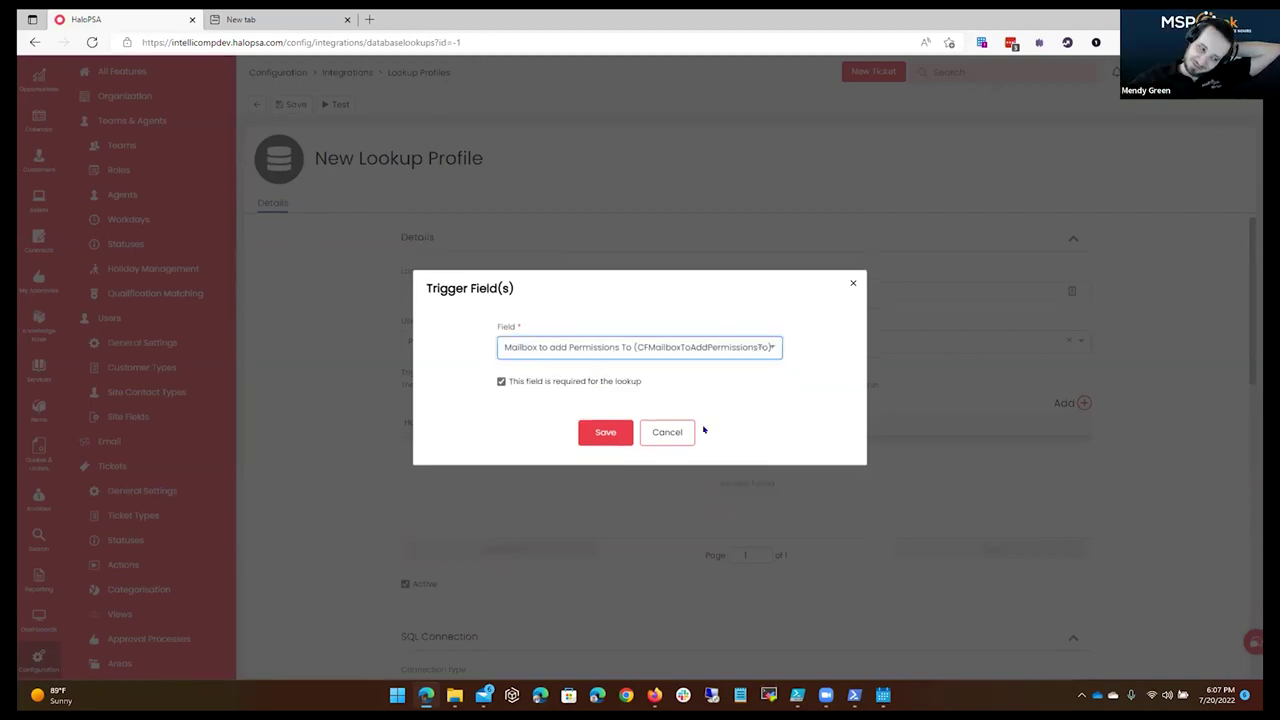
{"action": "mouse_move", "coordinate": [826, 695]}
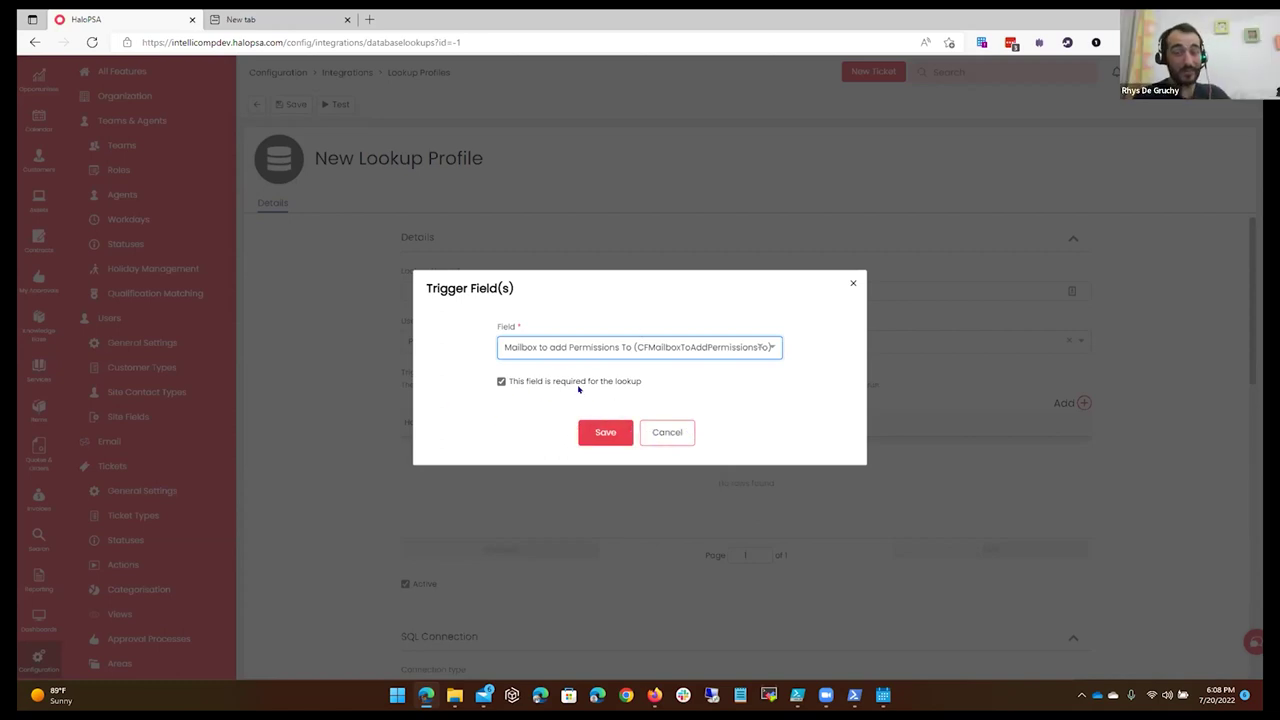
{"action": "left_click", "coordinate": [672, 348]}
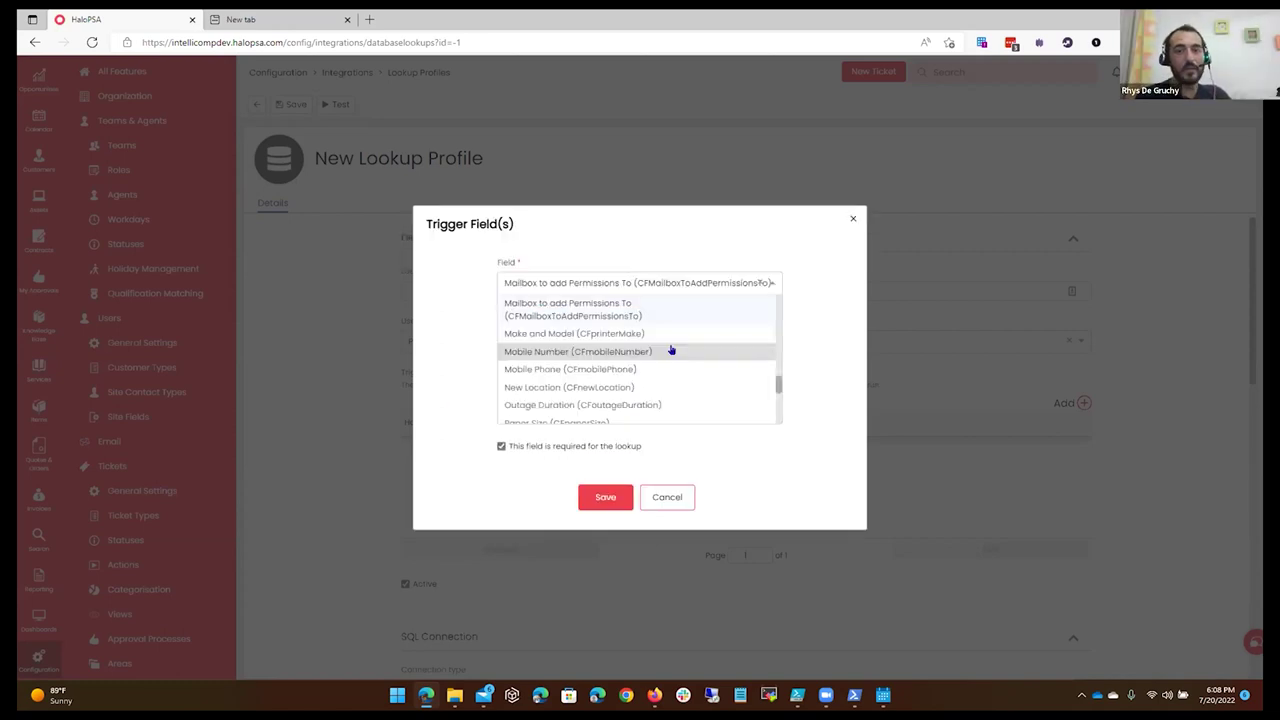
{"action": "type", "text": "a"}
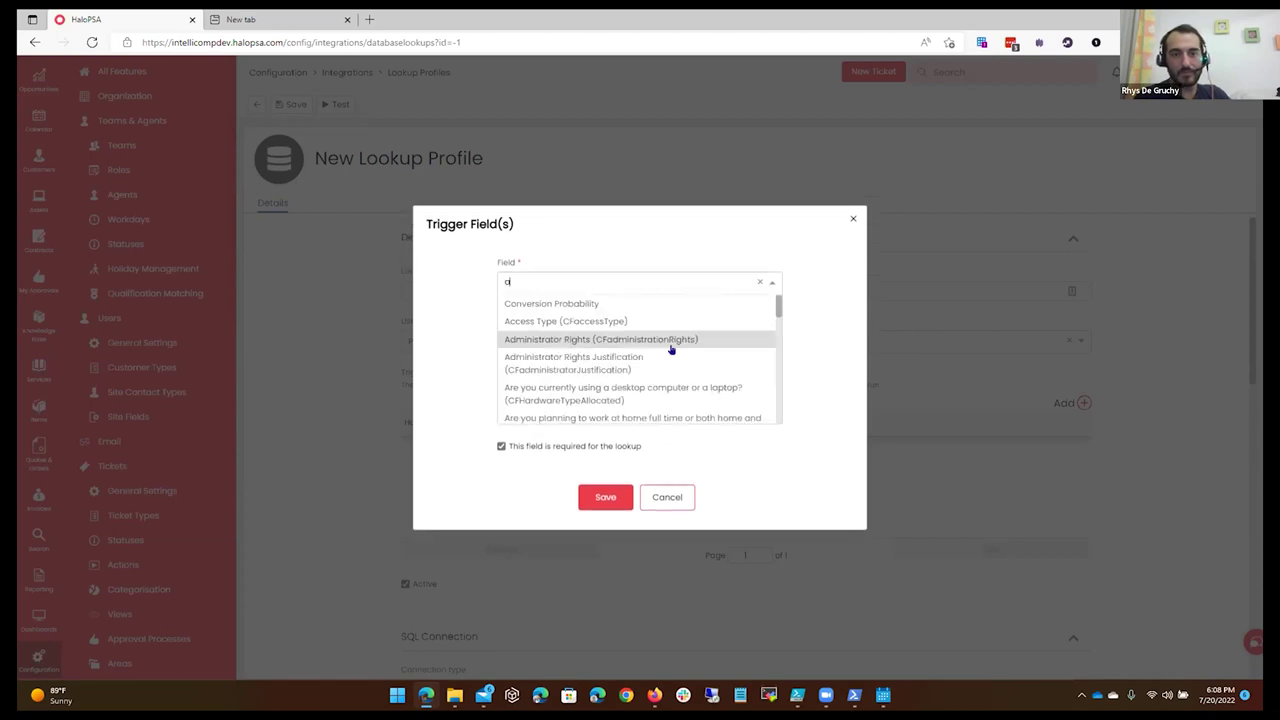
{"action": "type", "text": "mail"}
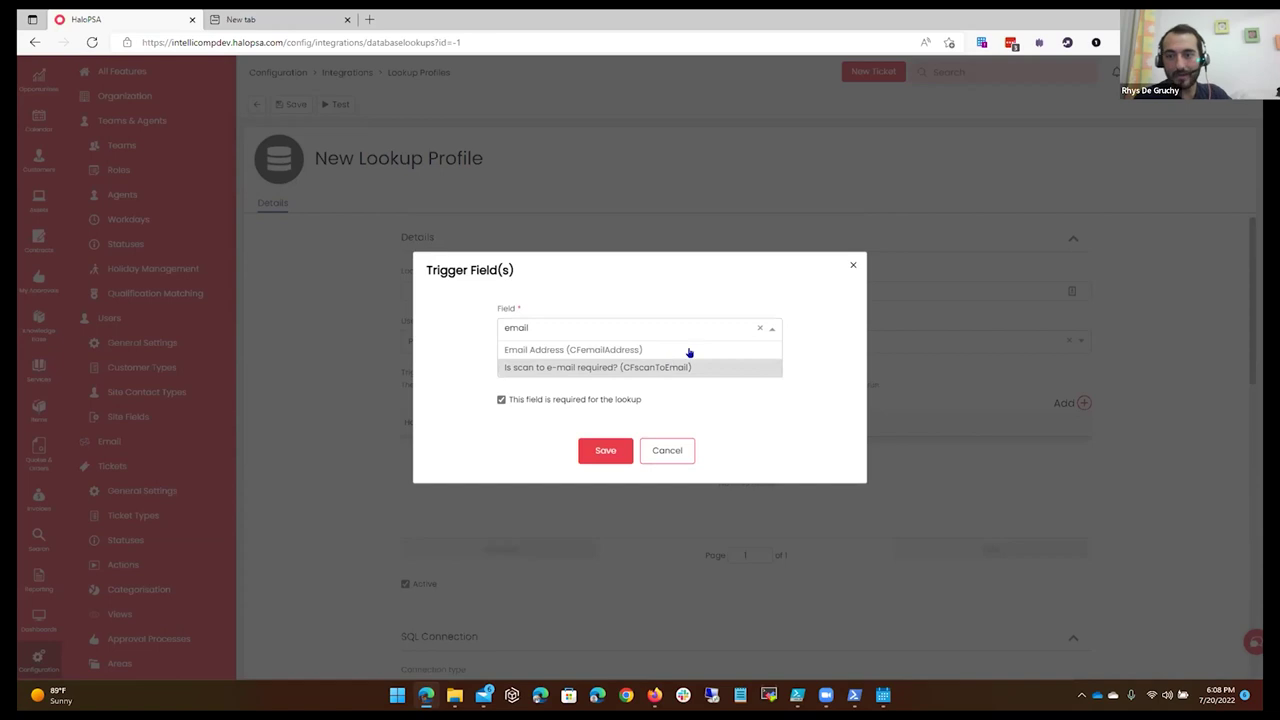
{"action": "left_click", "coordinate": [640, 367]}
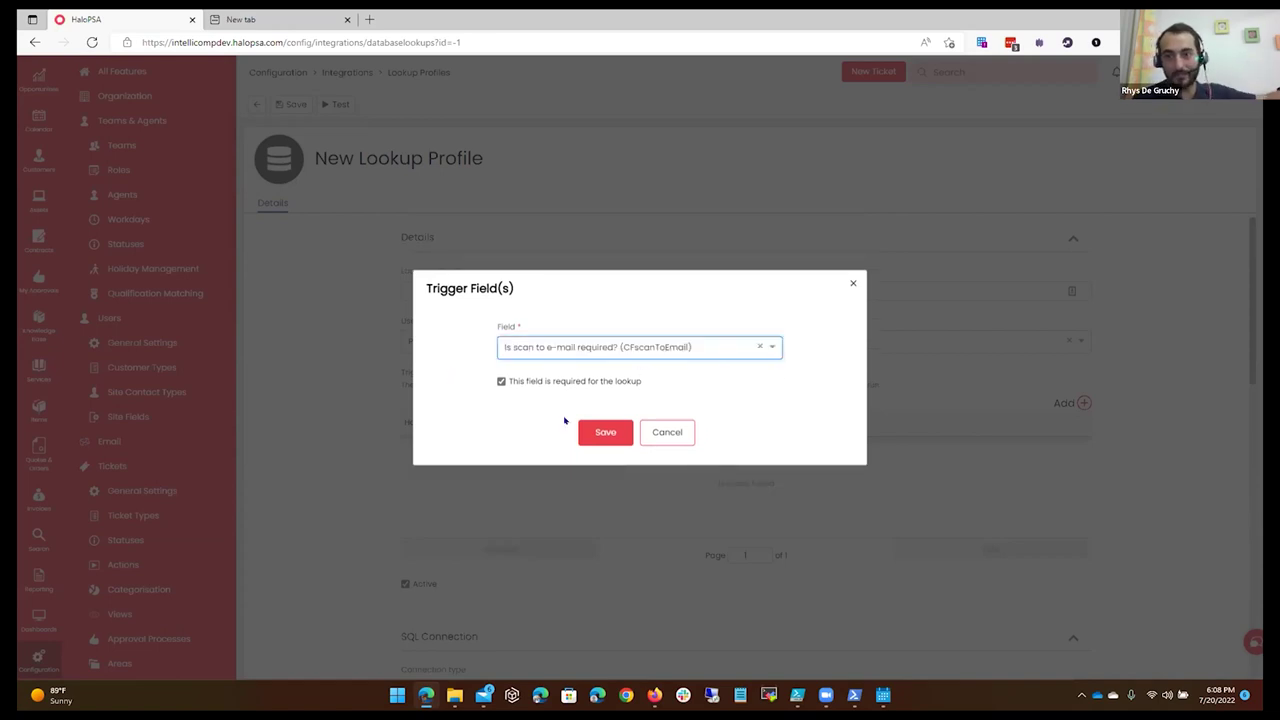
{"action": "left_click", "coordinate": [590, 432]}
{"action": "scroll", "coordinate": [819, 457], "scroll_direction": "down", "scroll_amount": 2}
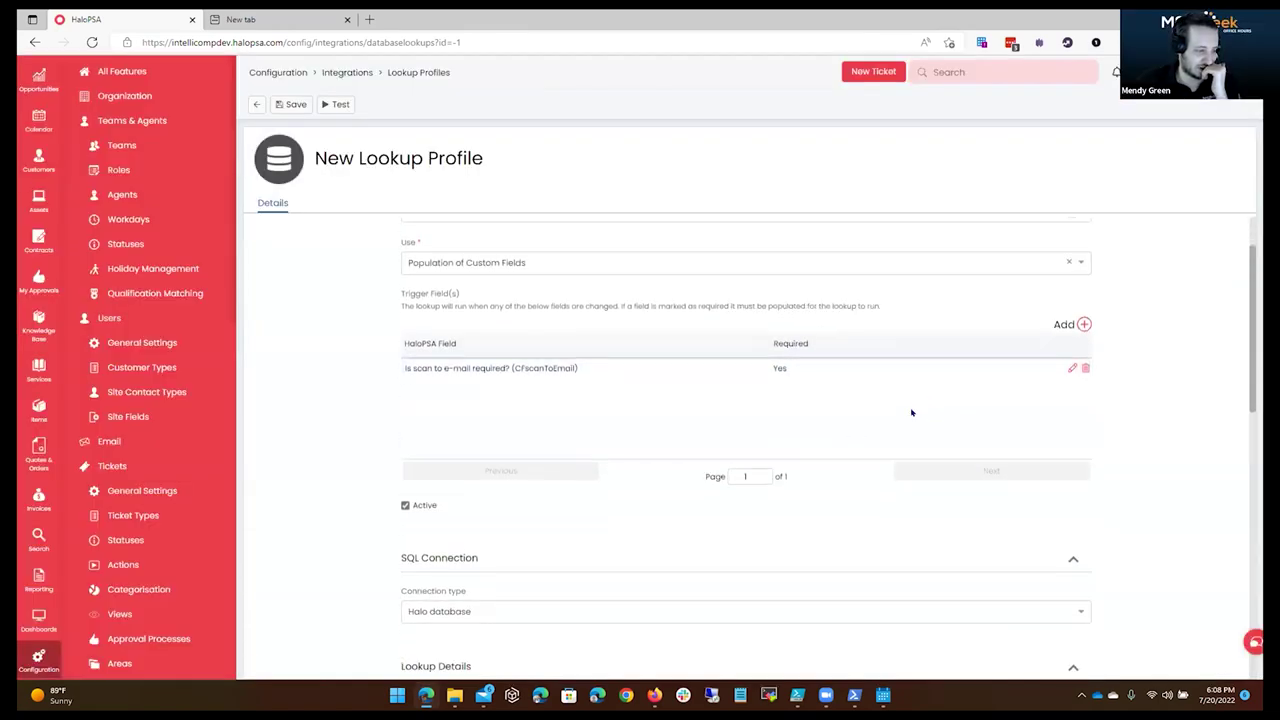
{"action": "left_click", "coordinate": [566, 476]}
{"action": "left_click", "coordinate": [566, 476]}
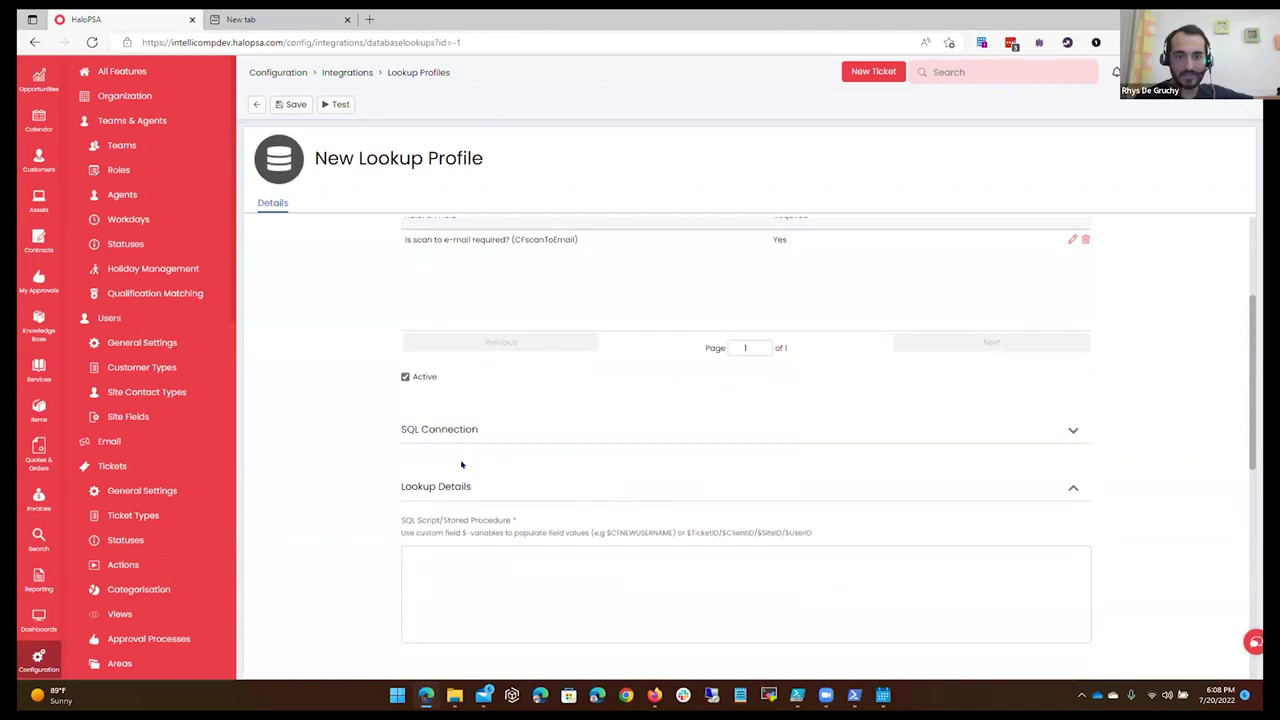
{"action": "scroll", "coordinate": [490, 400], "scroll_direction": "down", "scroll_amount": 1}
{"action": "left_click", "coordinate": [485, 470]}
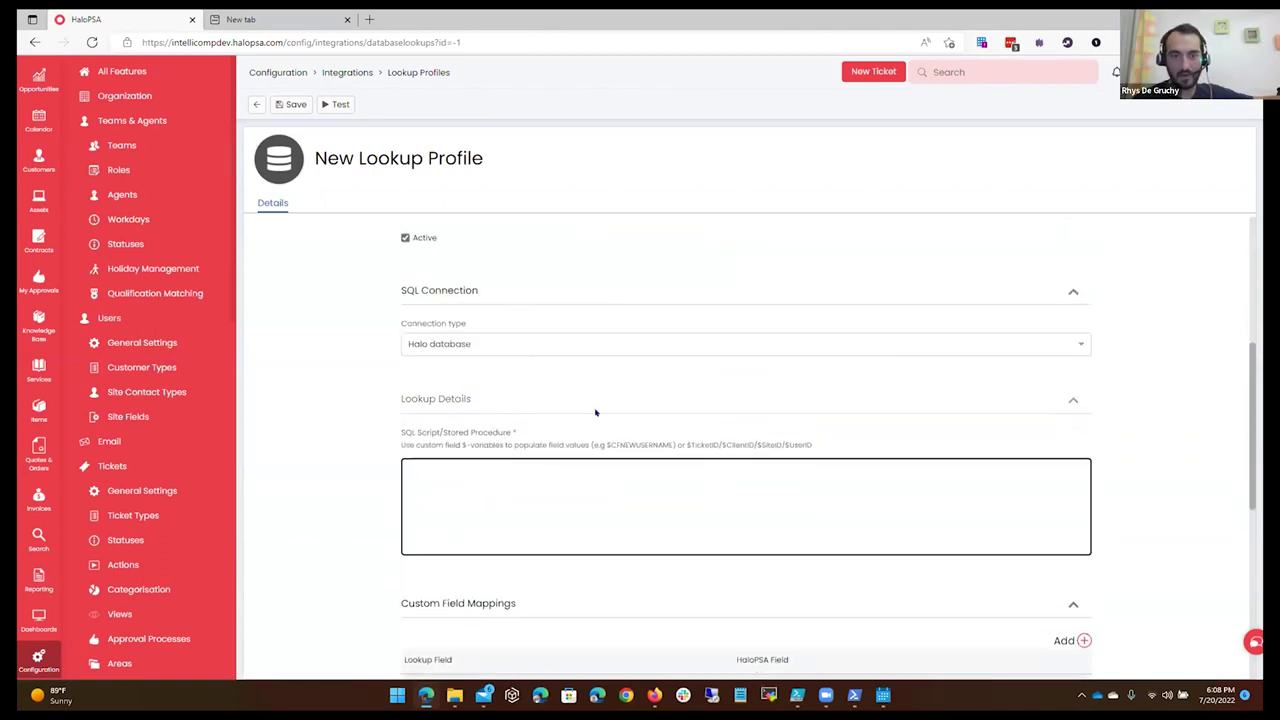
{"action": "left_click_drag", "start_coordinate": [418, 440], "coordinate": [680, 440]}
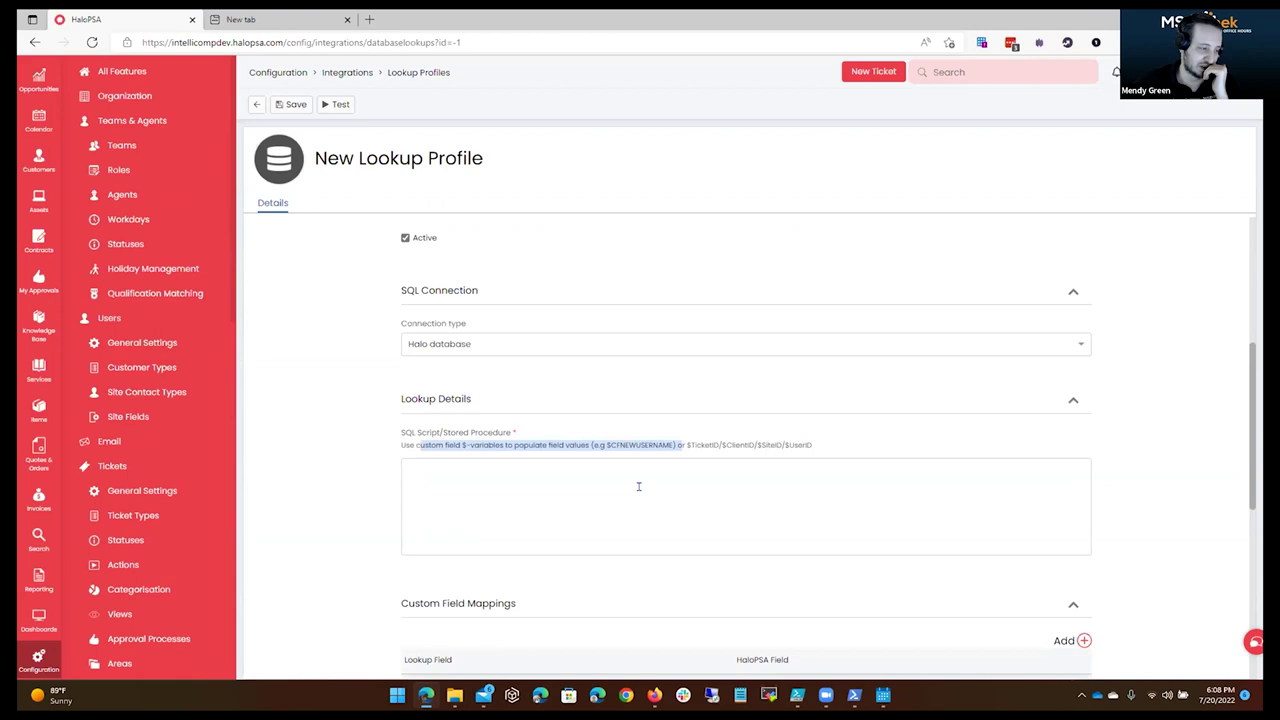
{"action": "left_click", "coordinate": [646, 481]}
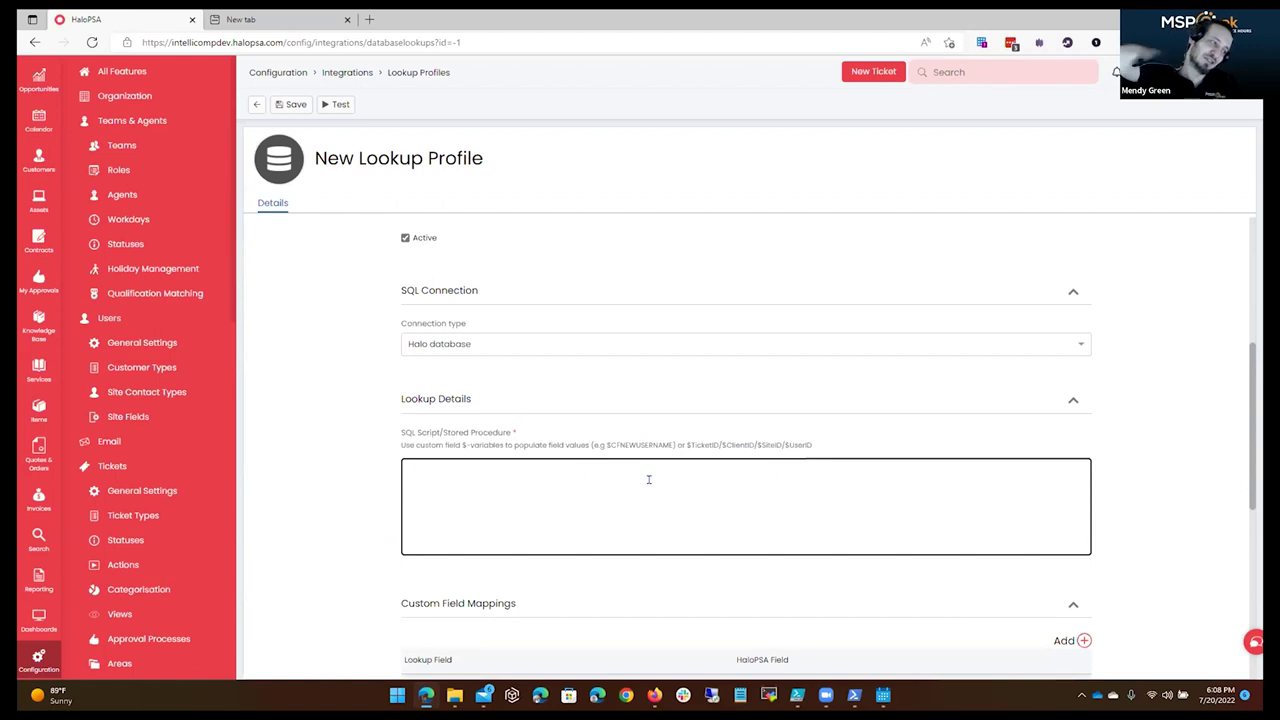
{"action": "scroll", "coordinate": [648, 479], "scroll_direction": "up", "scroll_amount": 4}
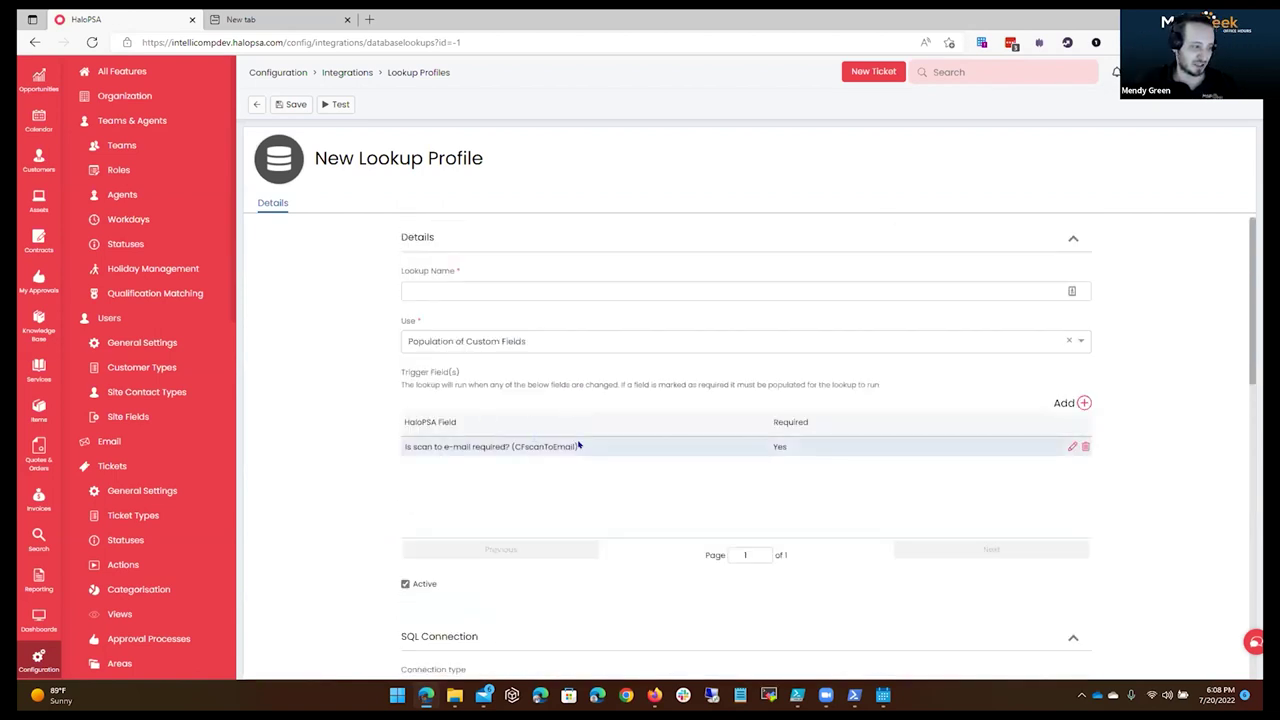
{"action": "scroll", "coordinate": [685, 486], "scroll_direction": "down", "scroll_amount": 6}
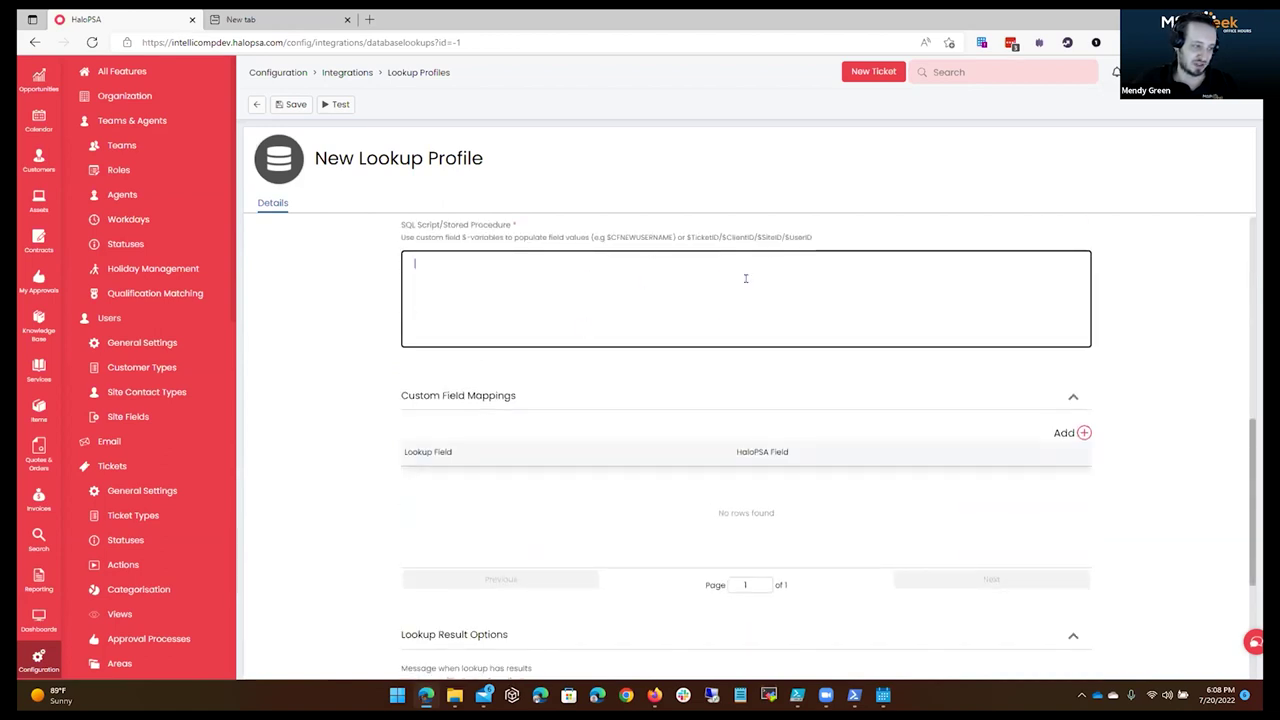
{"action": "scroll", "coordinate": [754, 286], "scroll_direction": "down", "scroll_amount": 2}
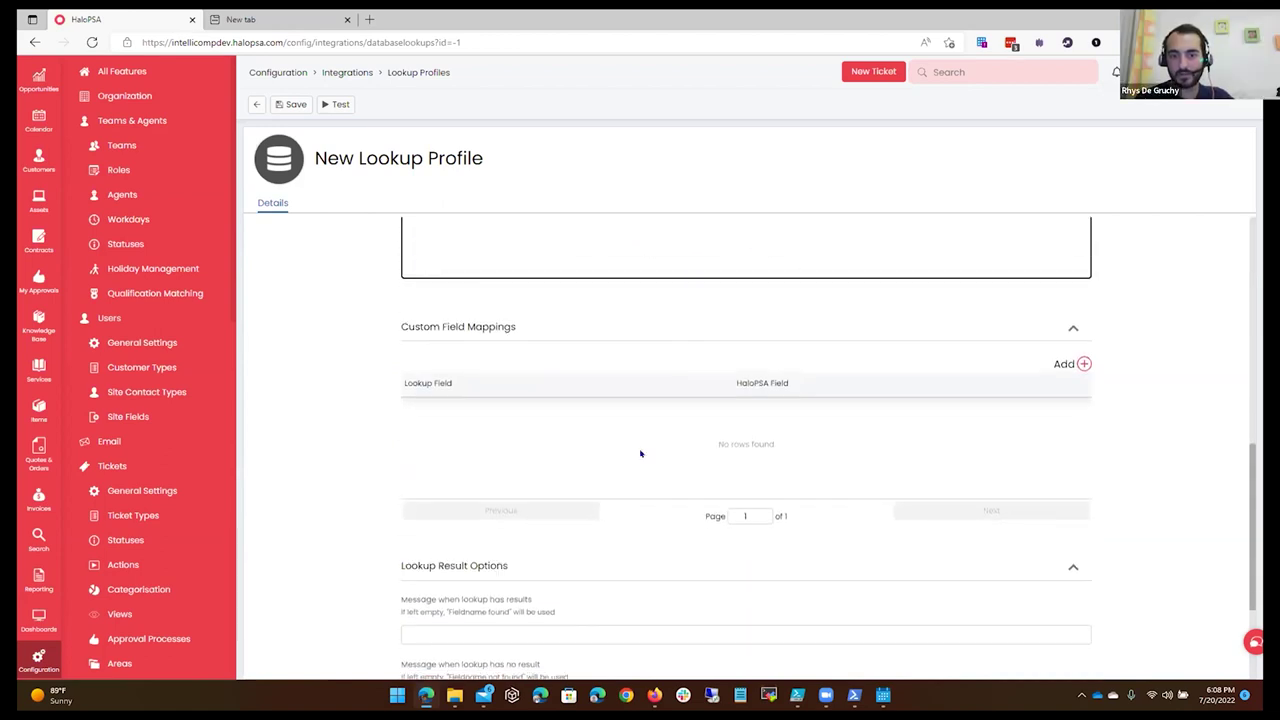
{"action": "scroll", "coordinate": [640, 457], "scroll_direction": "down", "scroll_amount": 1}
{"action": "scroll", "coordinate": [843, 323], "scroll_direction": "up", "scroll_amount": 2}
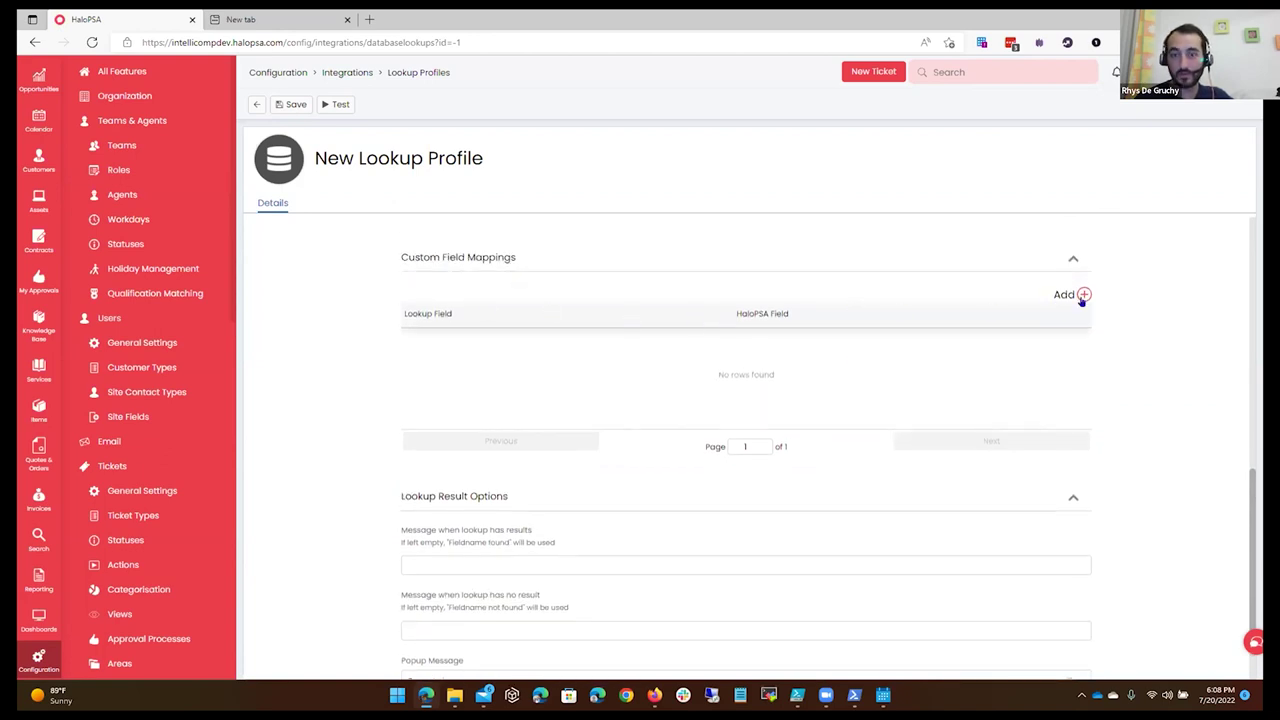
{"action": "left_click_drag", "start_coordinate": [401, 539], "coordinate": [600, 539]}
{"action": "scroll", "coordinate": [562, 523], "scroll_direction": "down", "scroll_amount": 1}
{"action": "left_click", "coordinate": [533, 487]}
{"action": "left_click_drag", "start_coordinate": [407, 528], "coordinate": [575, 528]}
Set the Popup Message option to Show for Agents in Lookup Result Options.
{"action": "scroll", "coordinate": [575, 528], "scroll_direction": "down", "scroll_amount": 1}
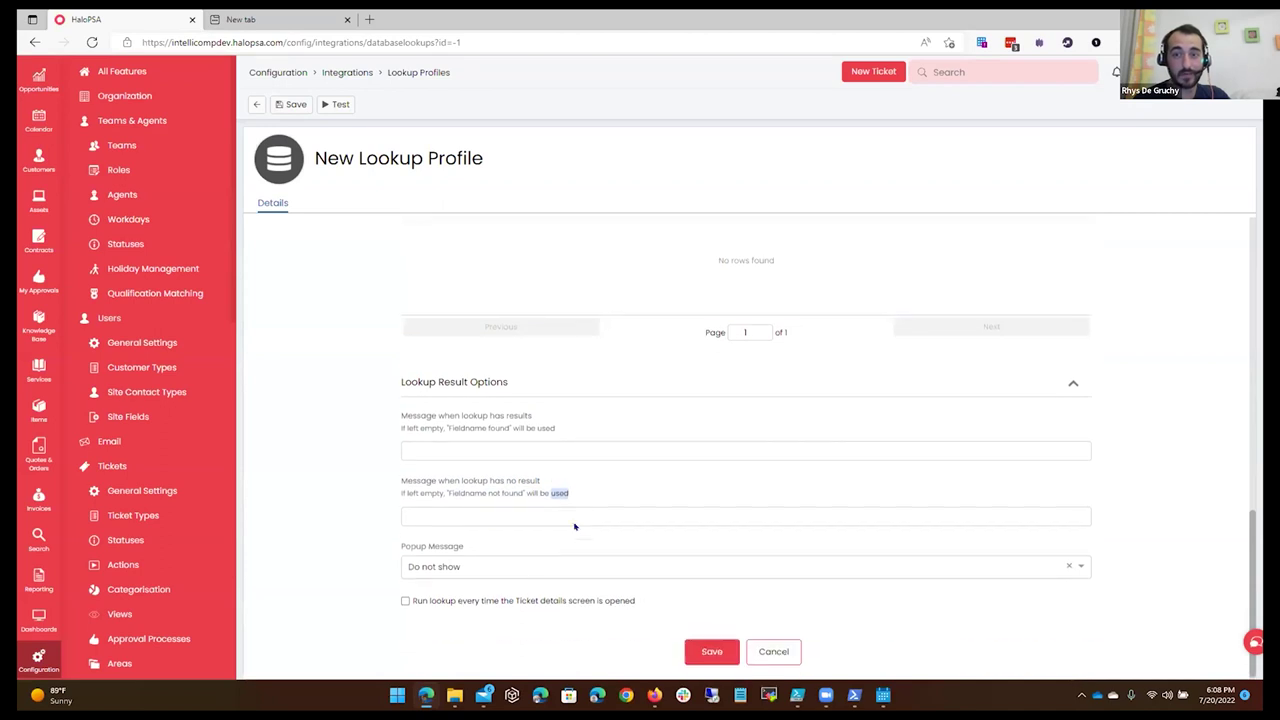
{"action": "left_click", "coordinate": [500, 562]}
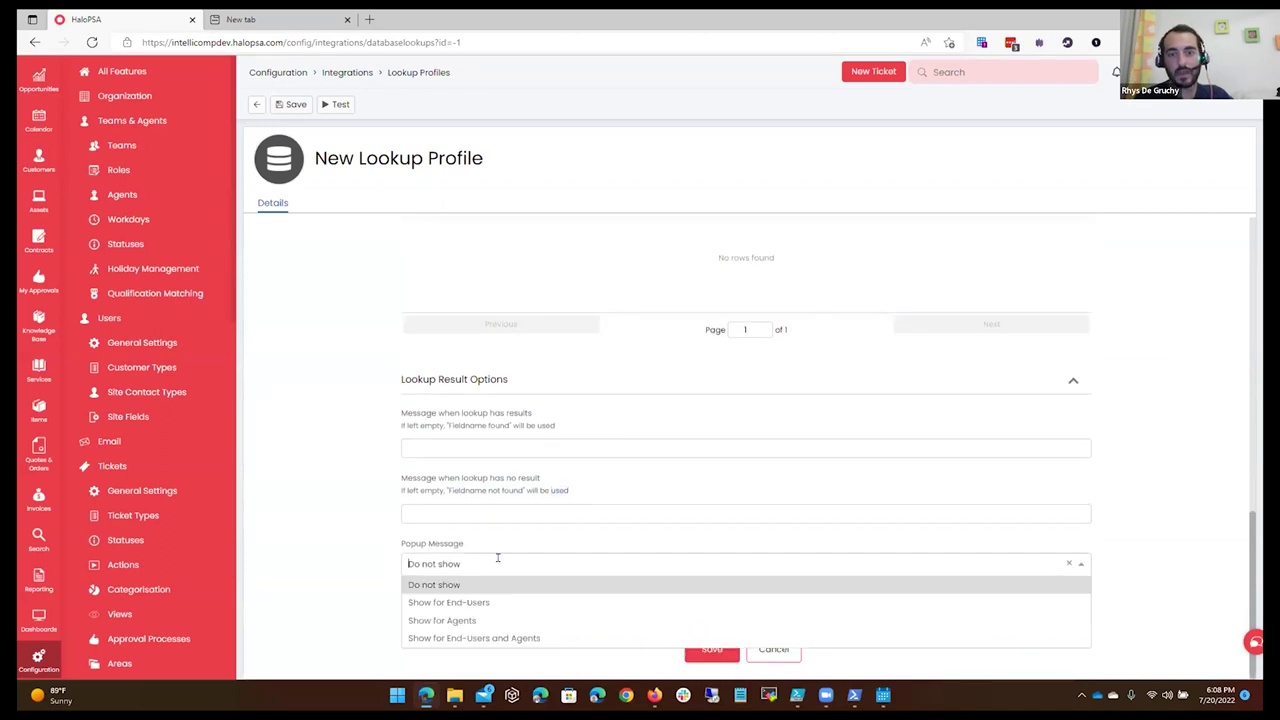
{"action": "left_click", "coordinate": [607, 630]}
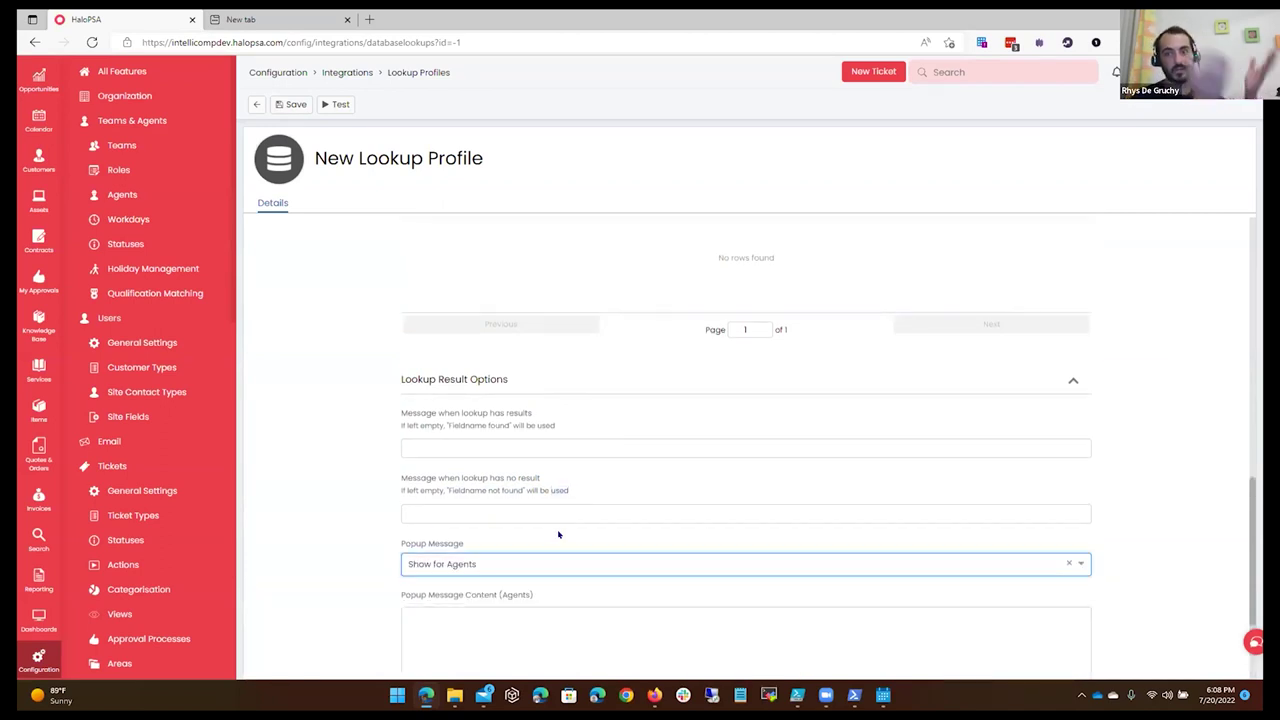
{"action": "scroll", "coordinate": [557, 531], "scroll_direction": "down", "scroll_amount": 3}
{"action": "left_click", "coordinate": [514, 494]}
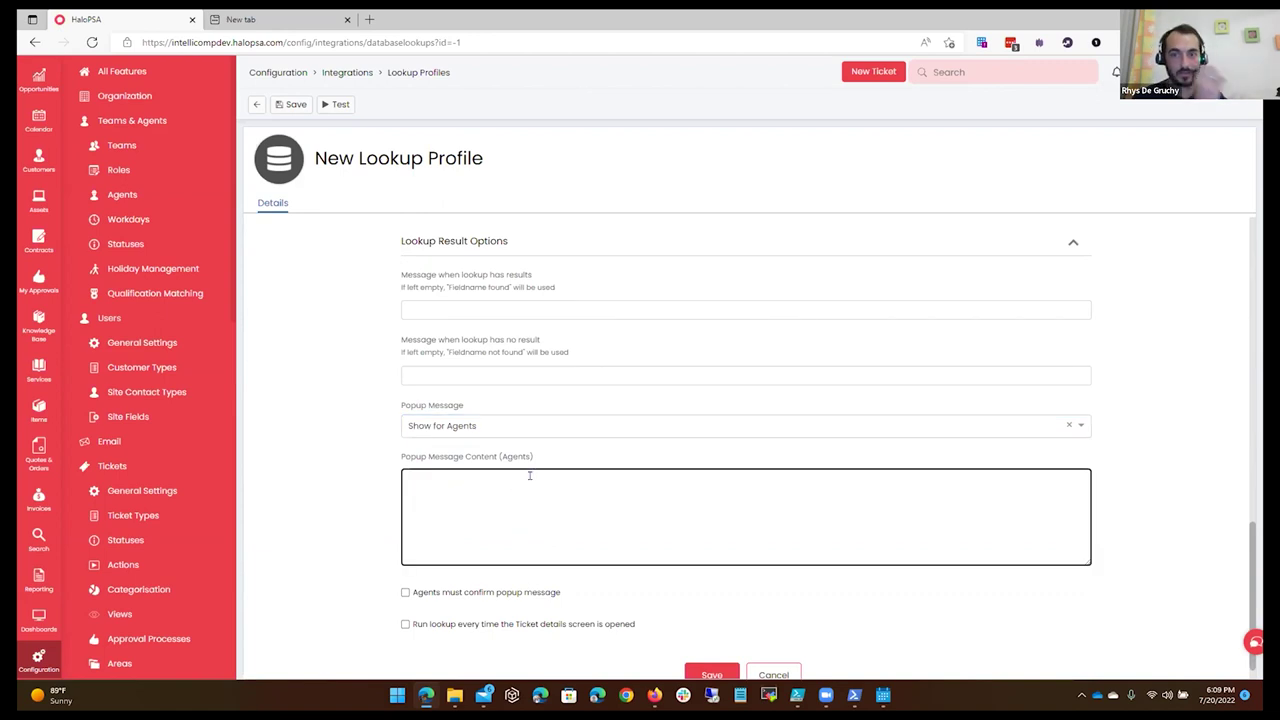
Leave agent confirmation and run-on-ticket-open unchecked, with the popup content box still empty.
{"action": "scroll", "coordinate": [470, 530], "scroll_direction": "down", "scroll_amount": 1}
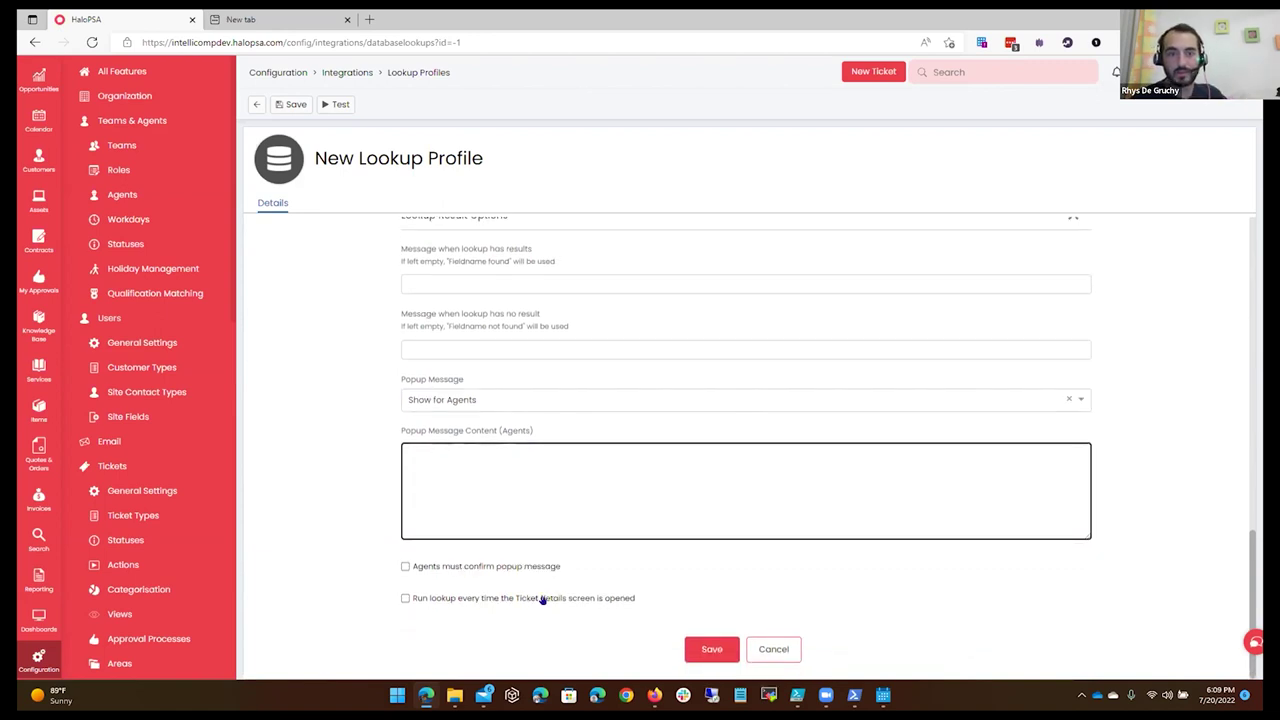
{"action": "left_click", "coordinate": [531, 568]}
{"action": "left_click", "coordinate": [531, 600]}
{"action": "left_click", "coordinate": [531, 600]}
{"action": "left_click", "coordinate": [530, 570]}
{"action": "left_click", "coordinate": [534, 501]}
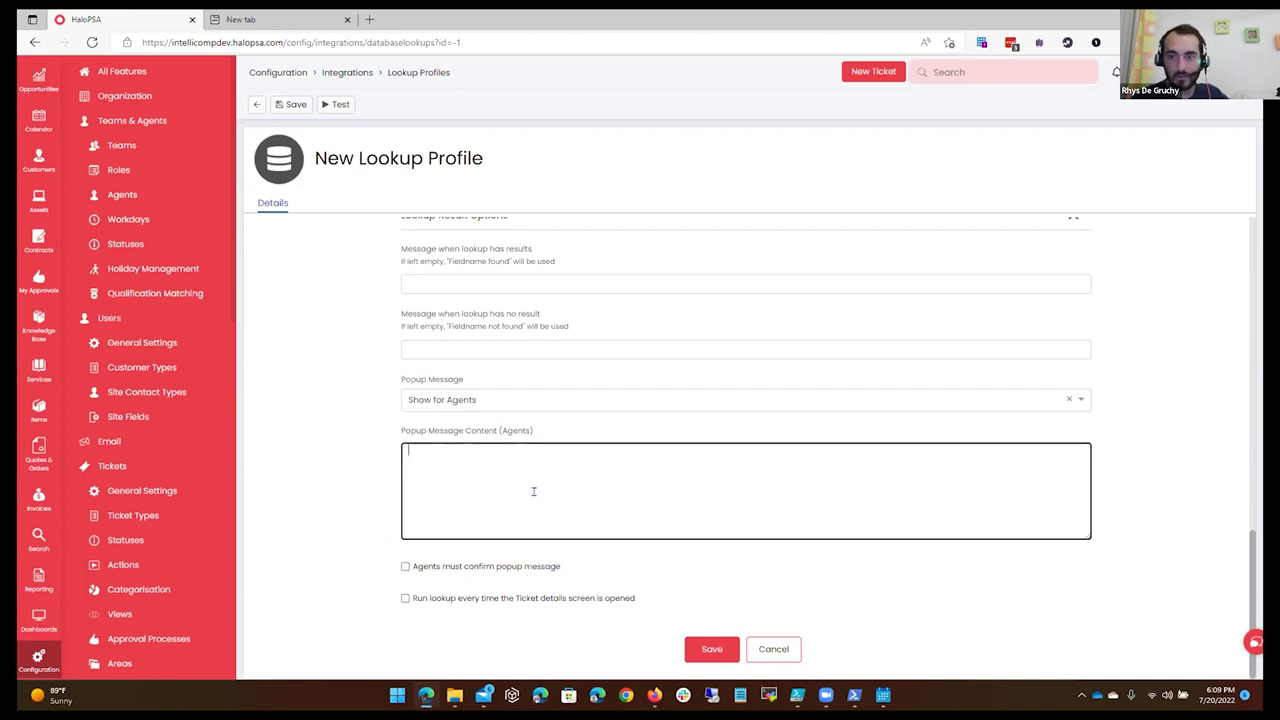
{"action": "scroll", "coordinate": [534, 491], "scroll_direction": "up", "scroll_amount": 1}
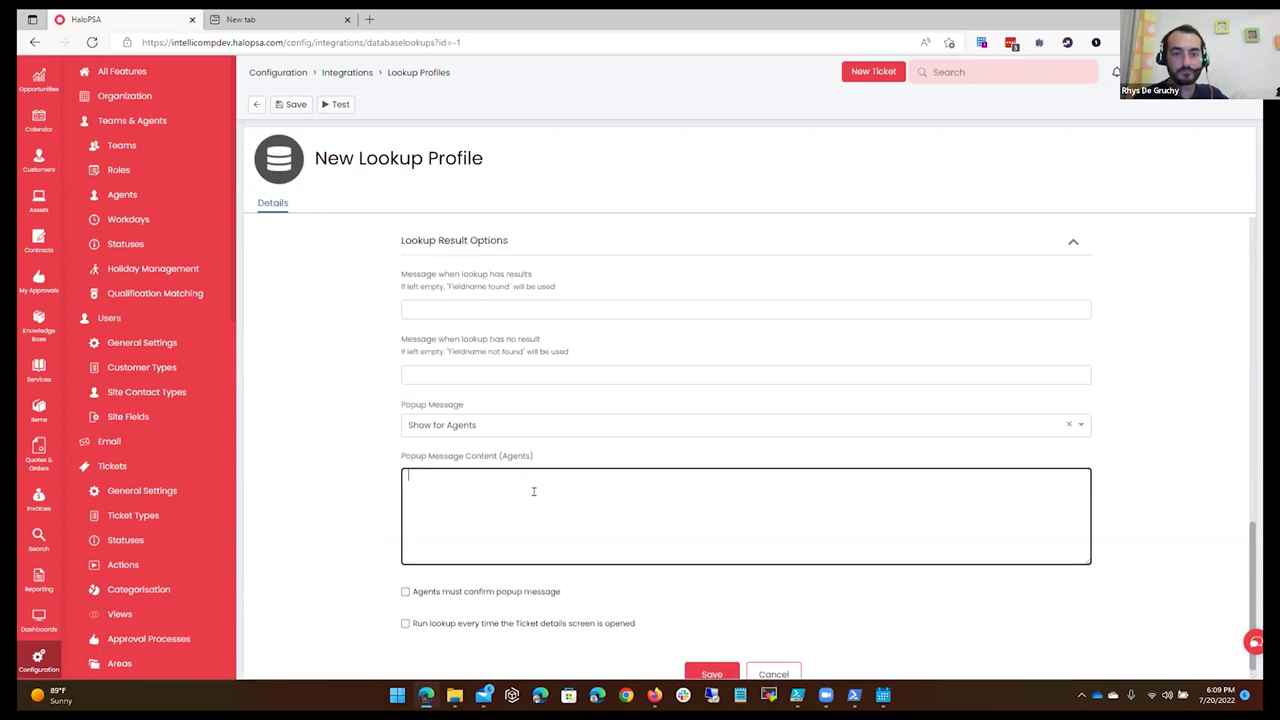
{"action": "scroll", "coordinate": [538, 498], "scroll_direction": "up", "scroll_amount": 8}
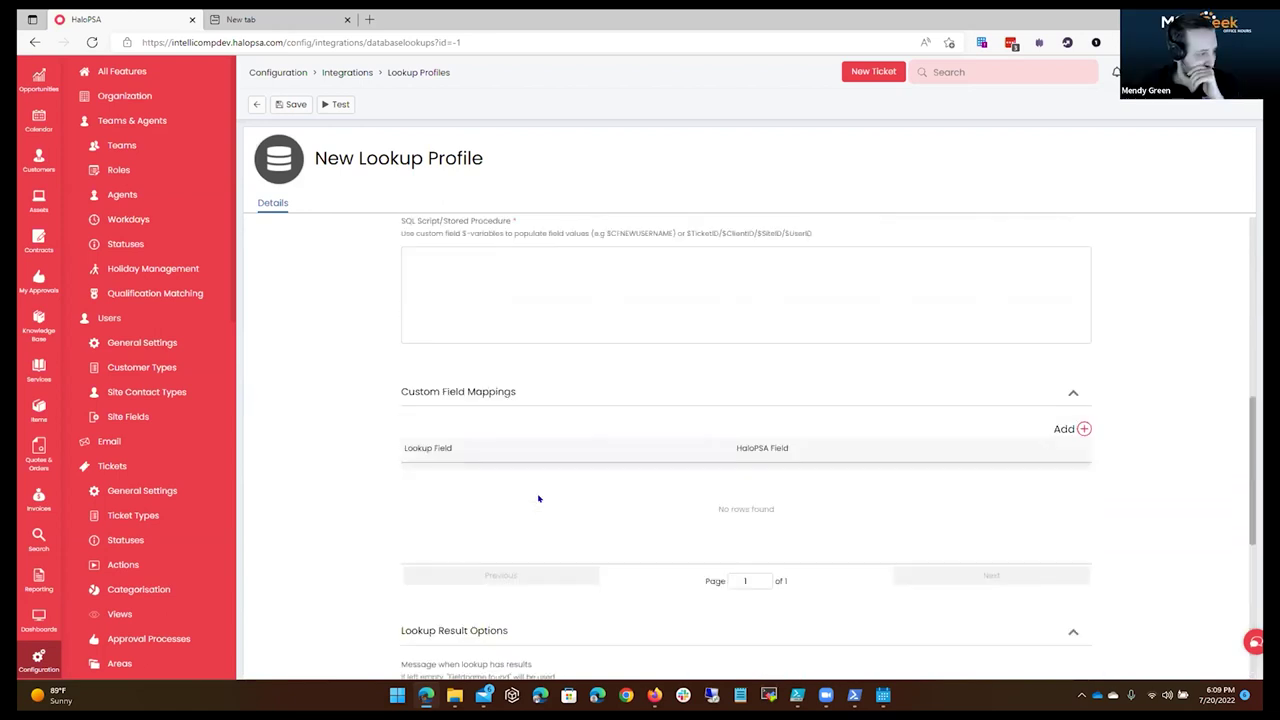
{"action": "scroll", "coordinate": [538, 498], "scroll_direction": "up", "scroll_amount": 1}
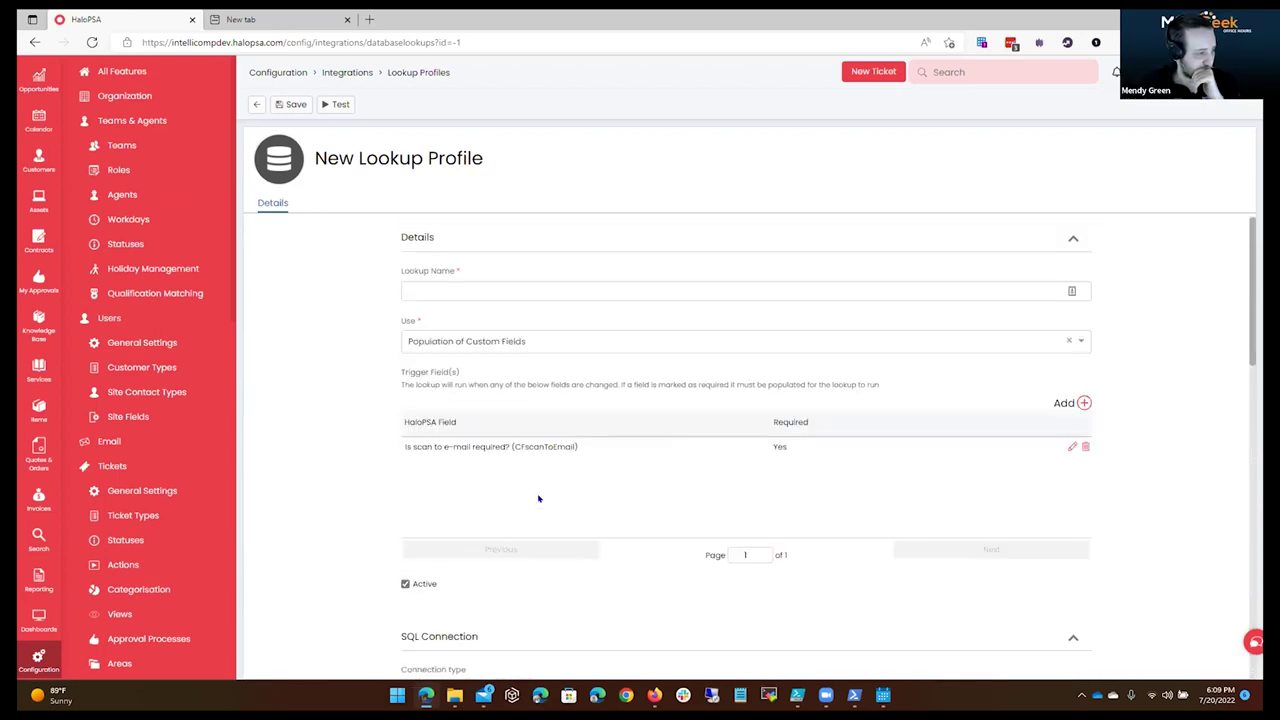
{"action": "scroll", "coordinate": [538, 498], "scroll_direction": "down", "scroll_amount": 10}
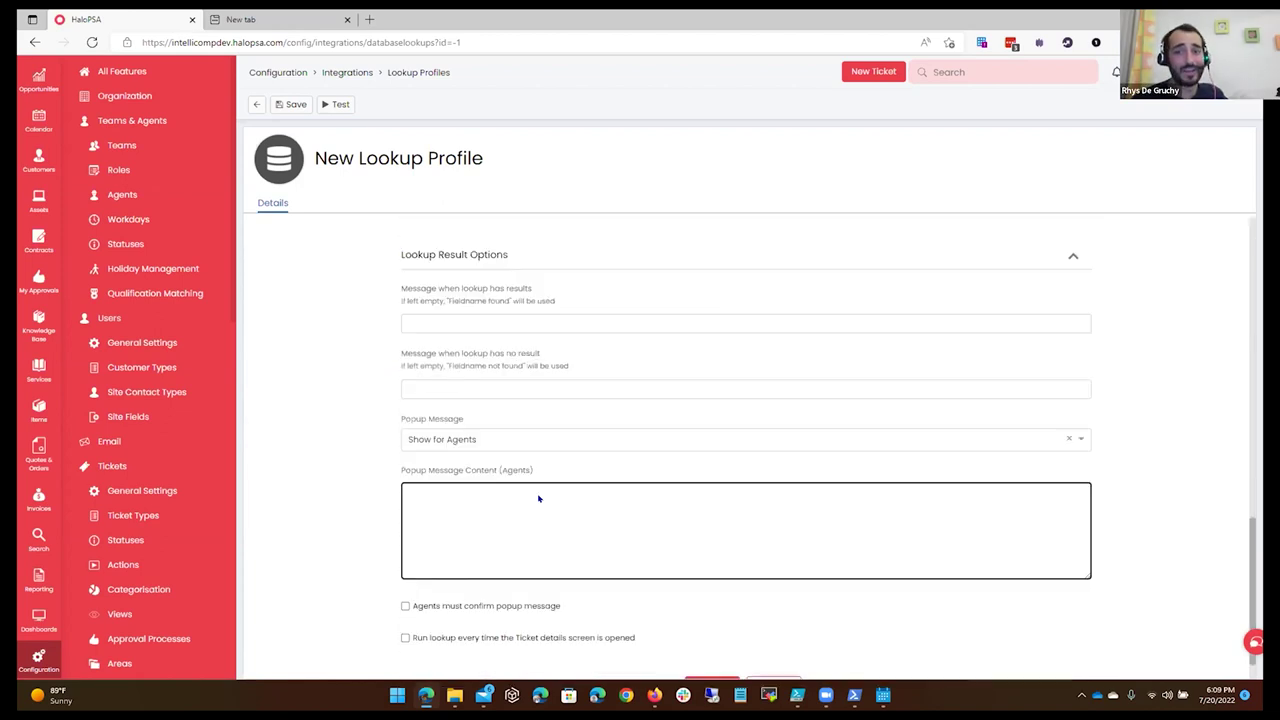
{"action": "scroll", "coordinate": [533, 491], "scroll_direction": "up", "scroll_amount": 3}
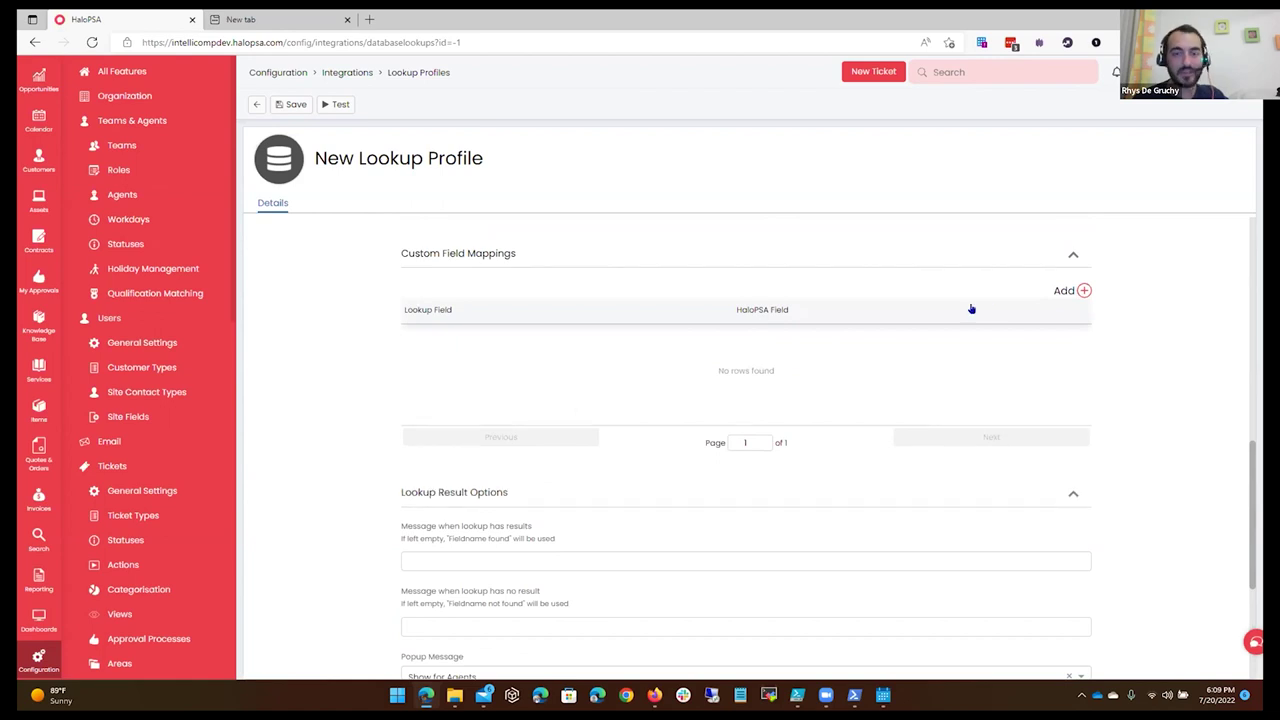
{"action": "left_click", "coordinate": [1075, 290]}
{"action": "left_click", "coordinate": [663, 334]}
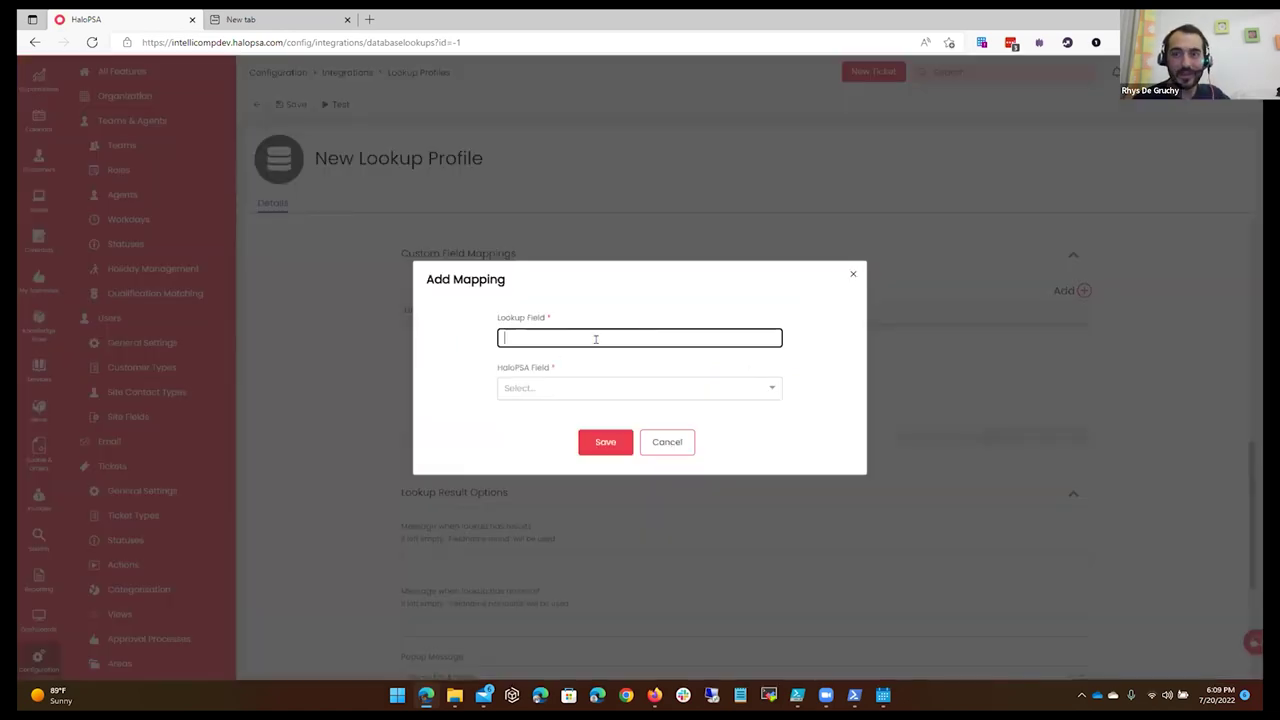
{"action": "left_click", "coordinate": [547, 388]}
{"action": "left_click", "coordinate": [605, 279]}
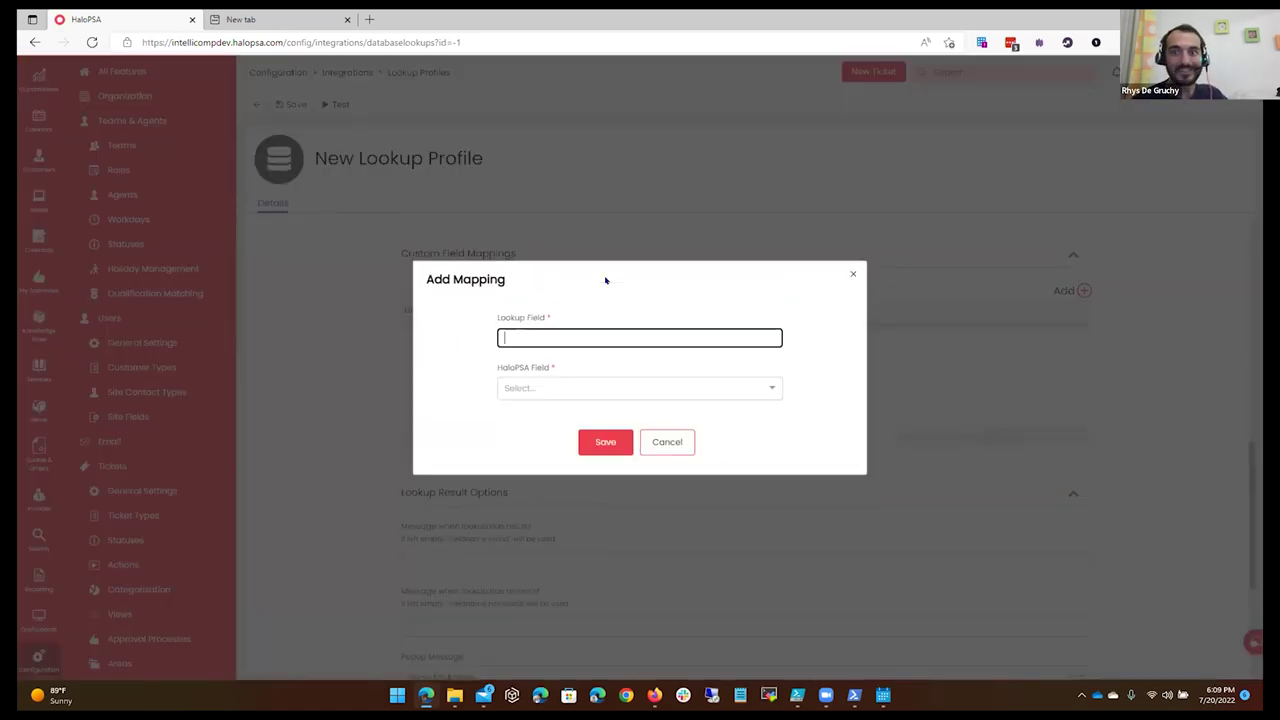
{"action": "left_click", "coordinate": [661, 446]}
{"action": "scroll", "coordinate": [506, 391], "scroll_direction": "up", "scroll_amount": 3}
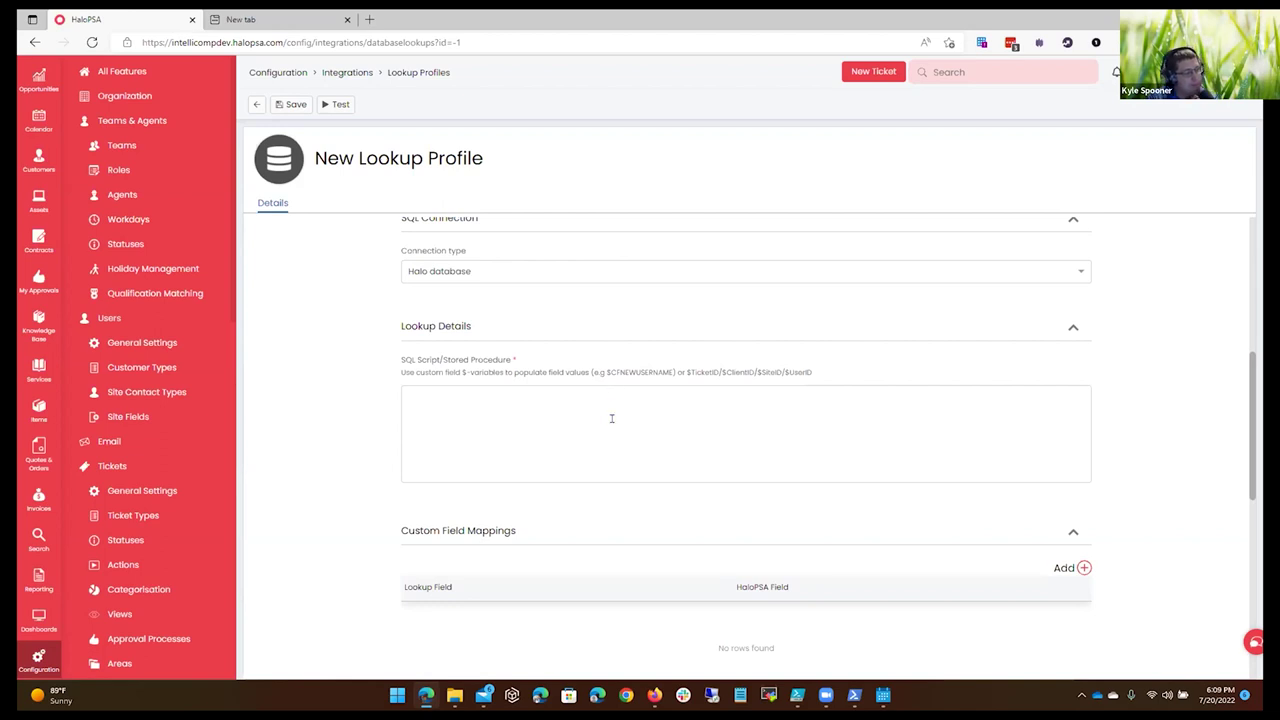
{"action": "scroll", "coordinate": [616, 444], "scroll_direction": "up", "scroll_amount": 4}
{"action": "scroll", "coordinate": [616, 444], "scroll_direction": "down", "scroll_amount": 7}
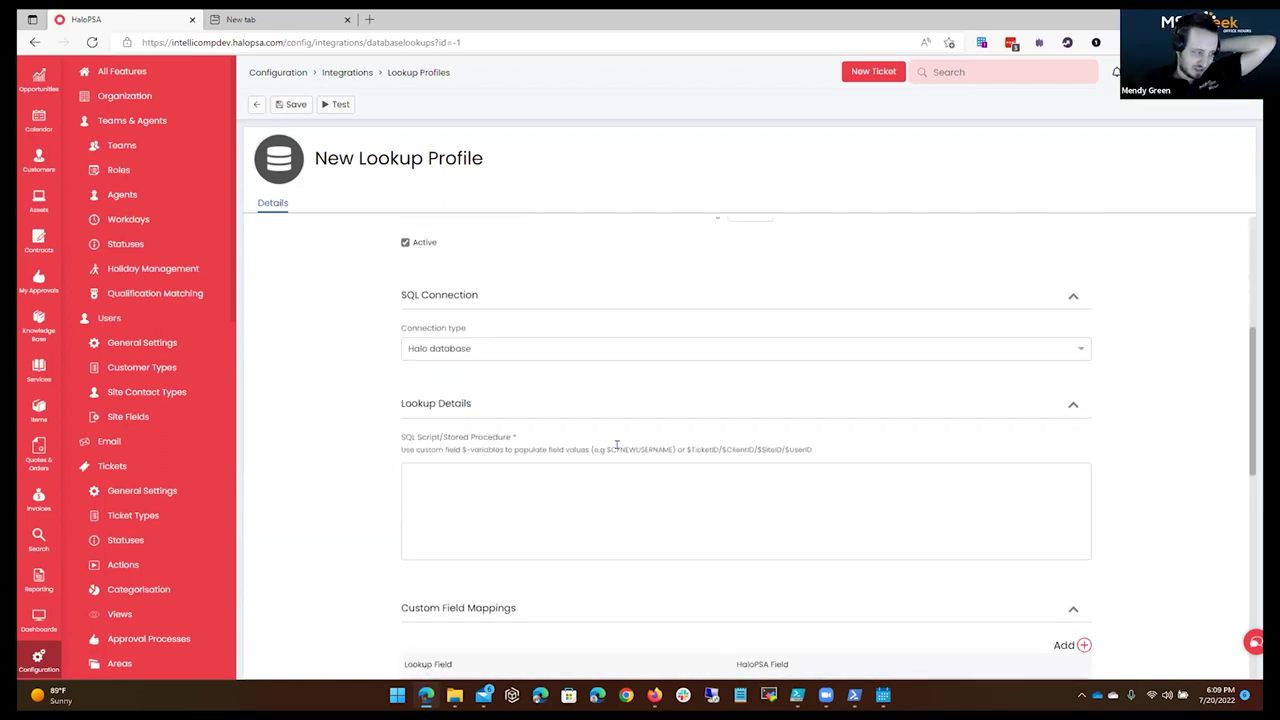
{"action": "scroll", "coordinate": [616, 444], "scroll_direction": "down", "scroll_amount": 3}
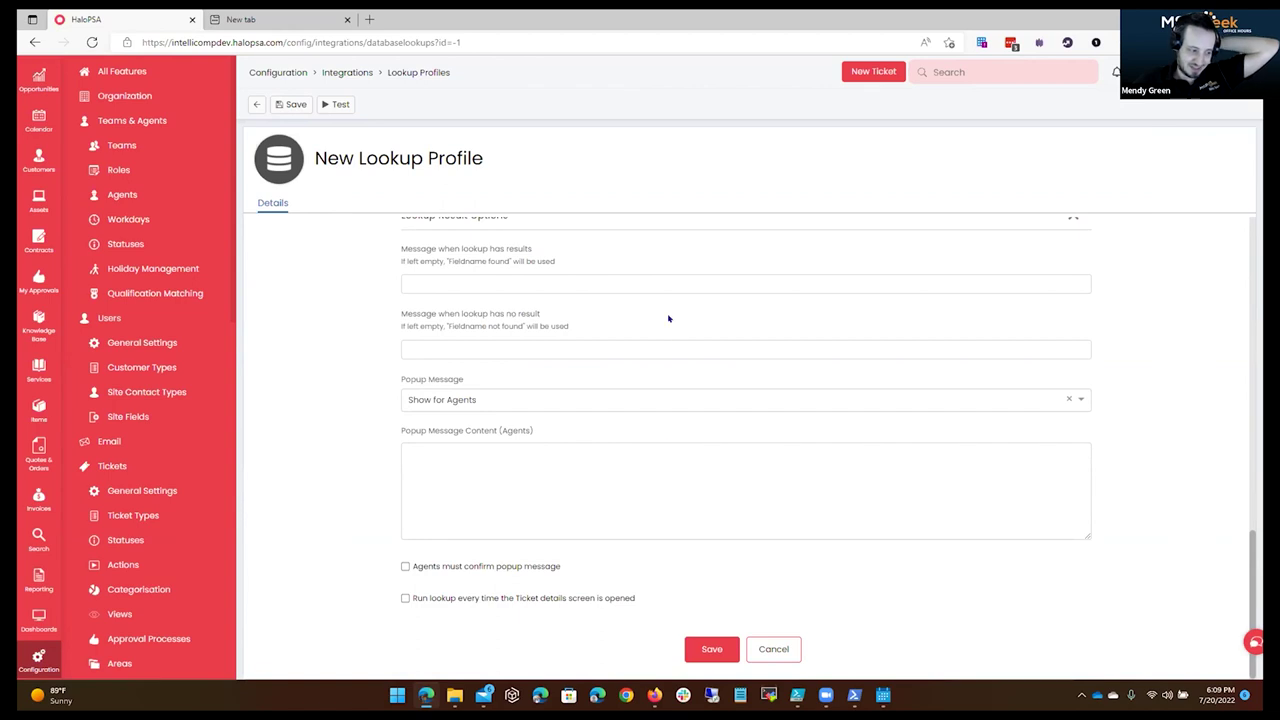
{"action": "scroll", "coordinate": [759, 359], "scroll_direction": "up", "scroll_amount": 10}
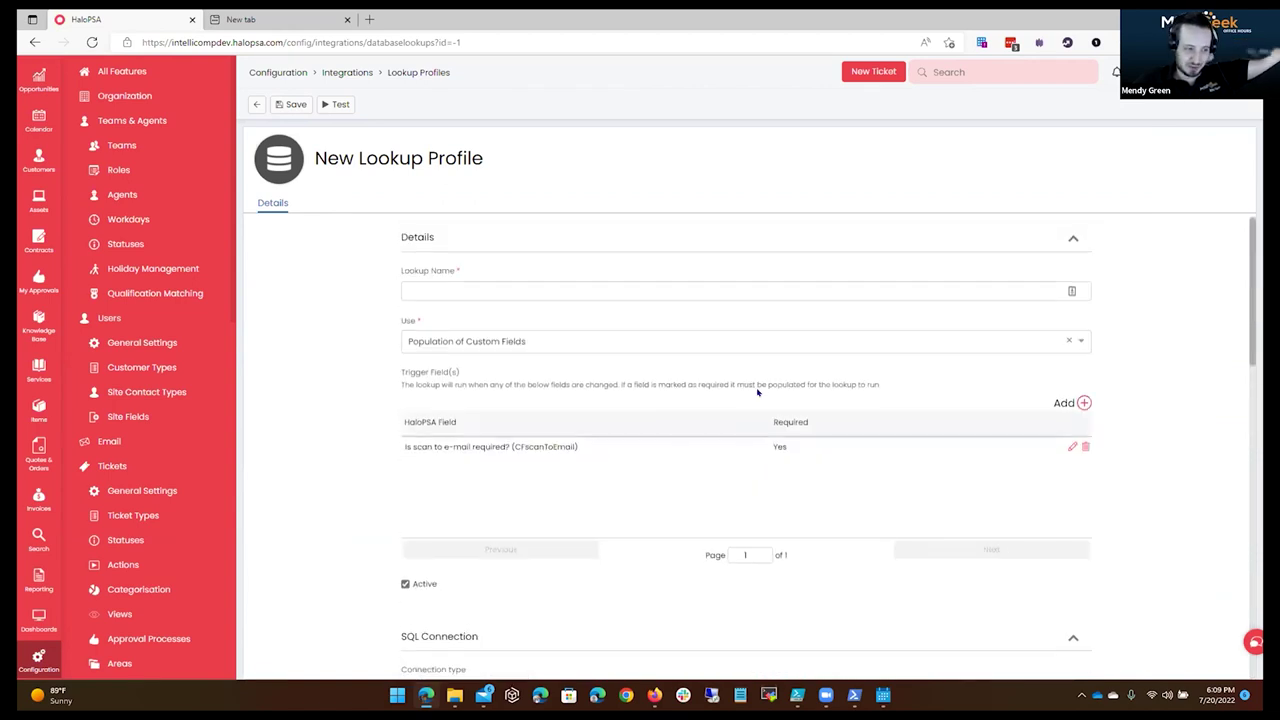